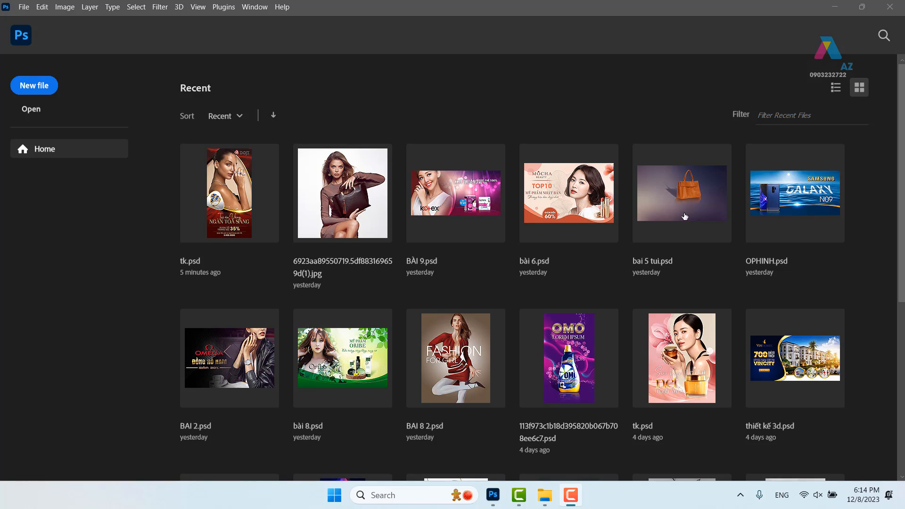
Try to open the photo of the woman holding a handbag from the recent files
{"action": "left_click", "coordinate": [470, 99]}
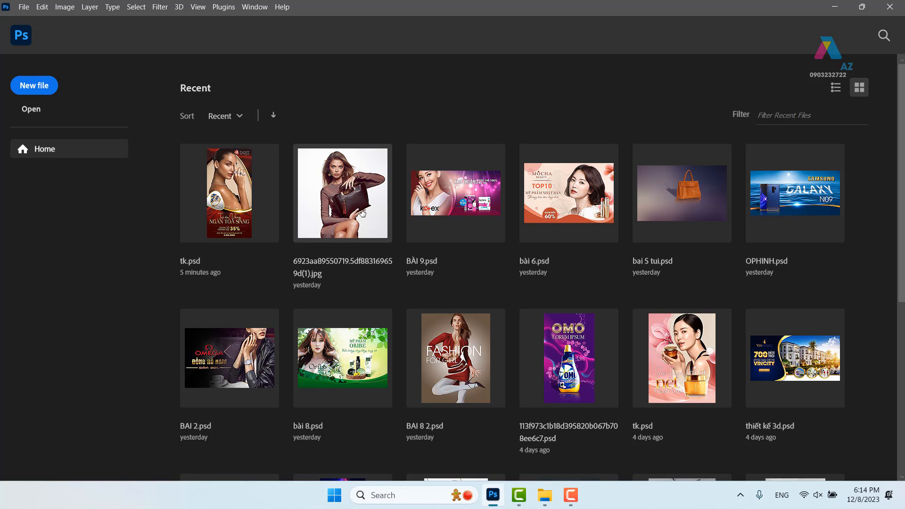
{"action": "left_click", "coordinate": [345, 193]}
{"action": "left_click", "coordinate": [442, 192]}
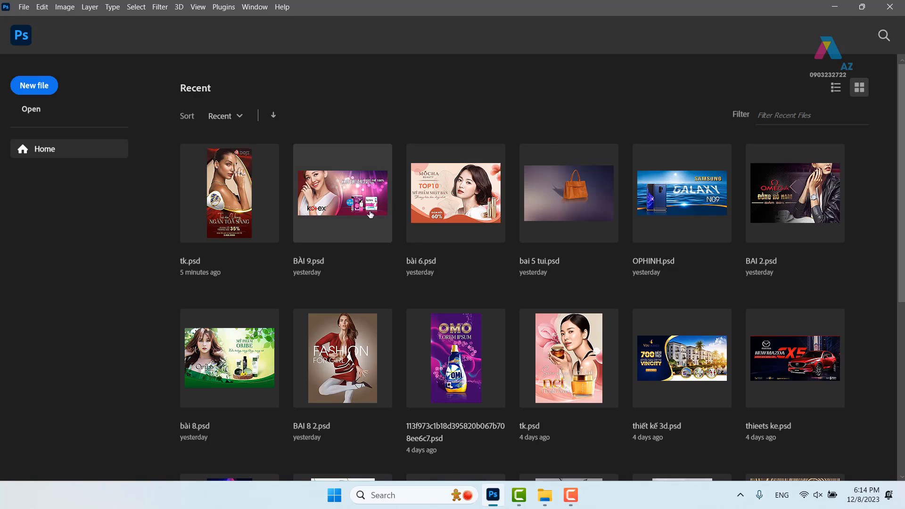
Switch to File Explorer and open the folder Tư liệu học đồ họa > Túi xách > người mẫu on New Volume (D:)
{"action": "left_click", "coordinate": [545, 495]}
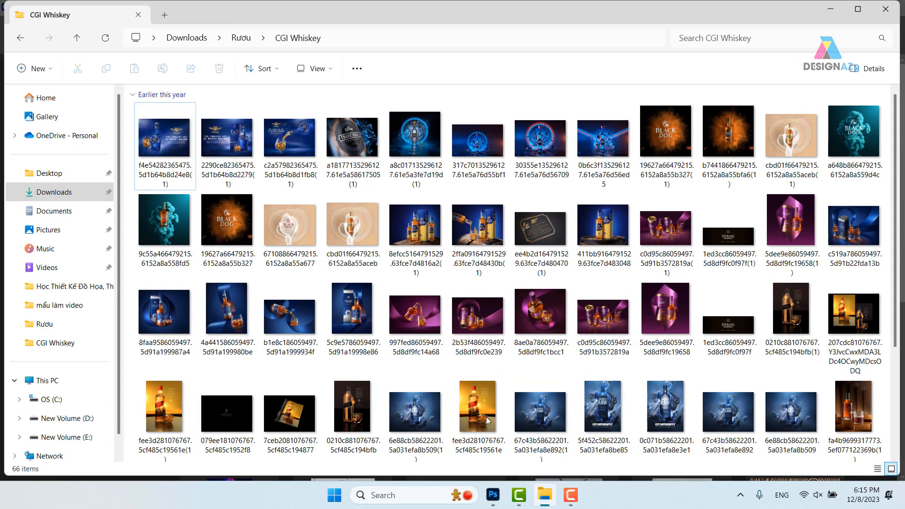
{"action": "key", "text": "alt+Home"}
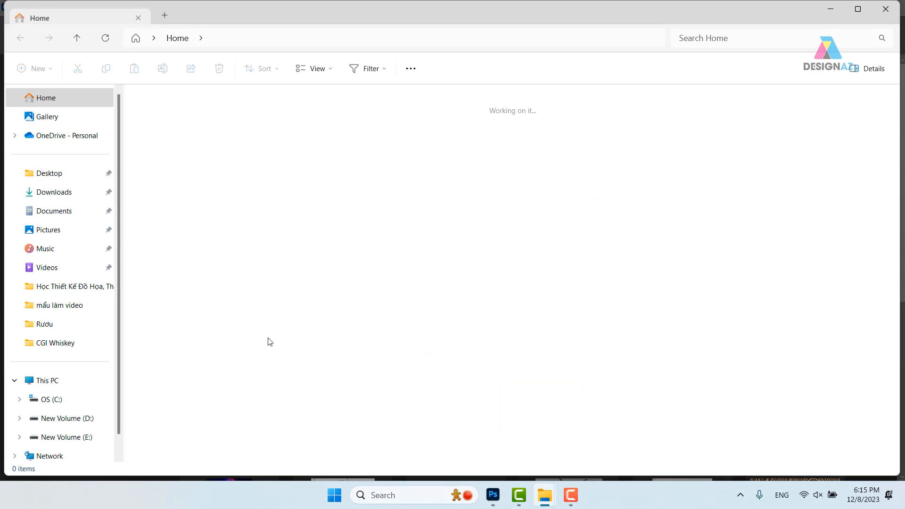
{"action": "left_click", "coordinate": [83, 425]}
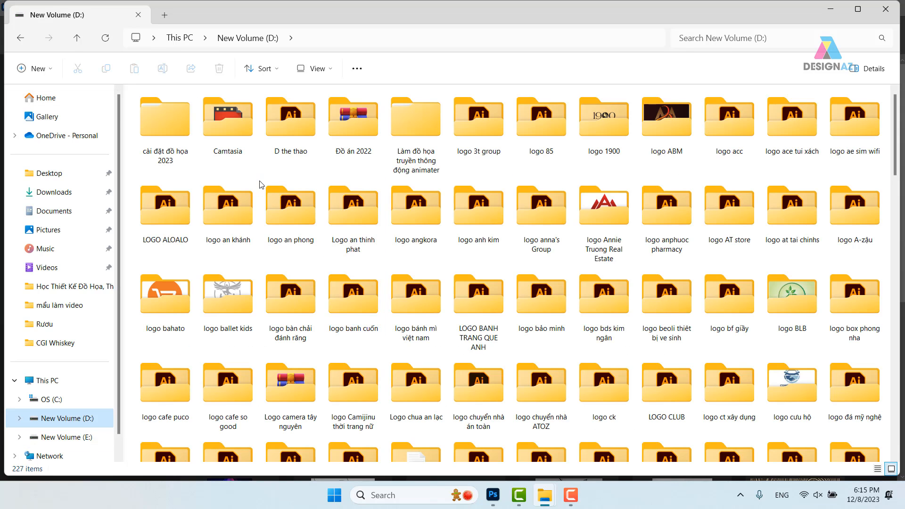
{"action": "scroll", "coordinate": [627, 283], "scroll_direction": "down", "scroll_amount": 10}
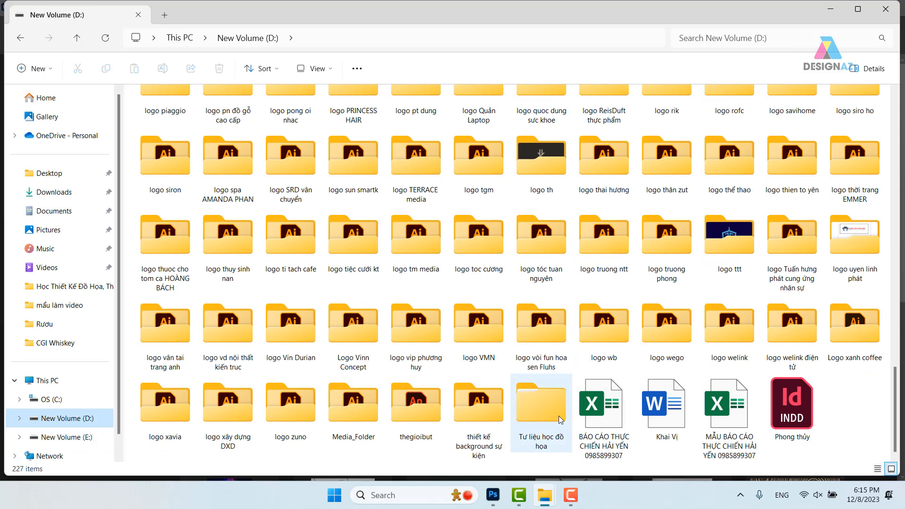
{"action": "double_click", "coordinate": [542, 403]}
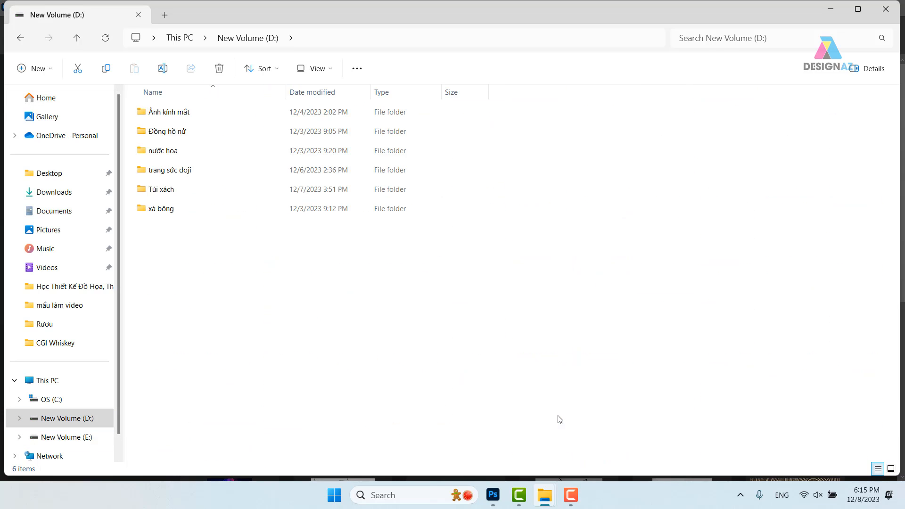
{"action": "double_click", "coordinate": [175, 189]}
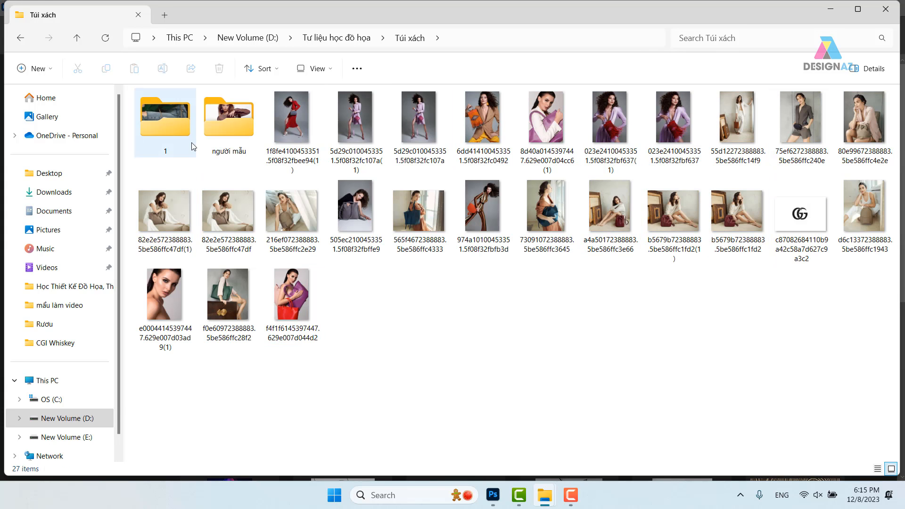
{"action": "double_click", "coordinate": [220, 131]}
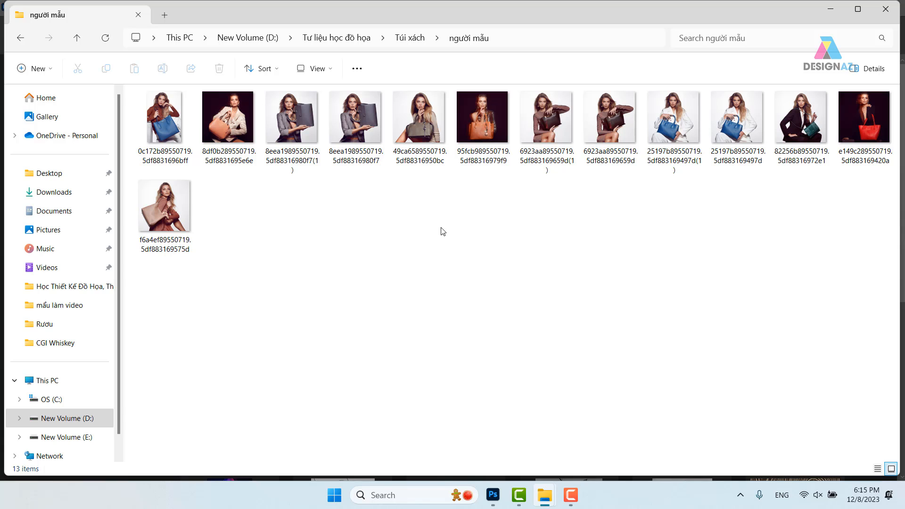
Preview the handbag model photo 6923aa89550719.5df883169659d.jpg and close the viewer
{"action": "double_click", "coordinate": [613, 127]}
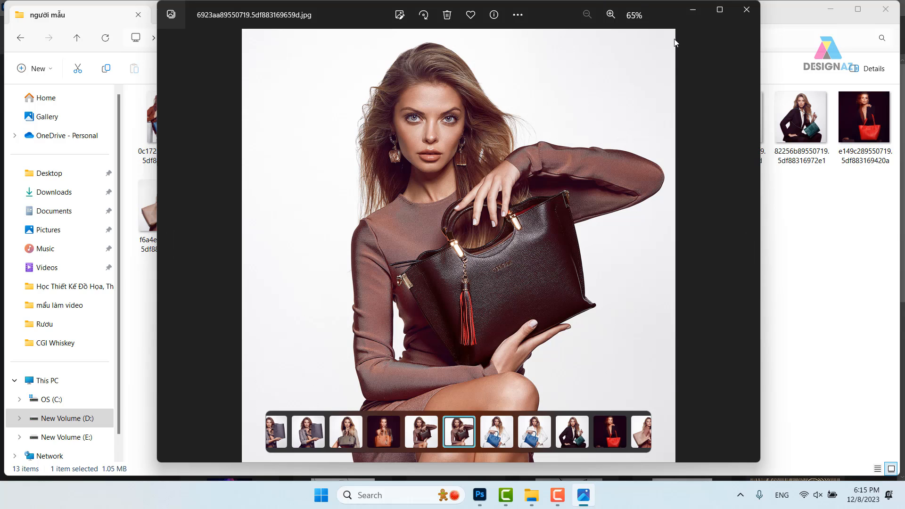
{"action": "left_click", "coordinate": [747, 11]}
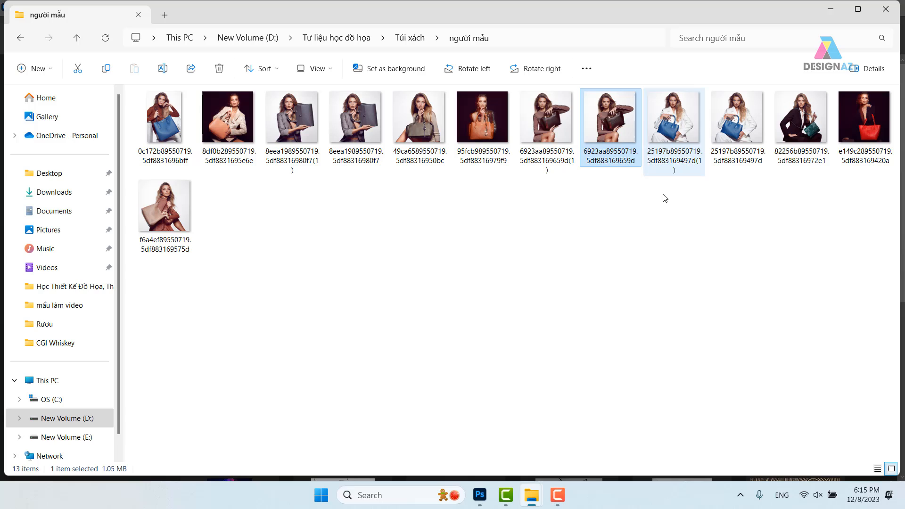
{"action": "left_click", "coordinate": [598, 319]}
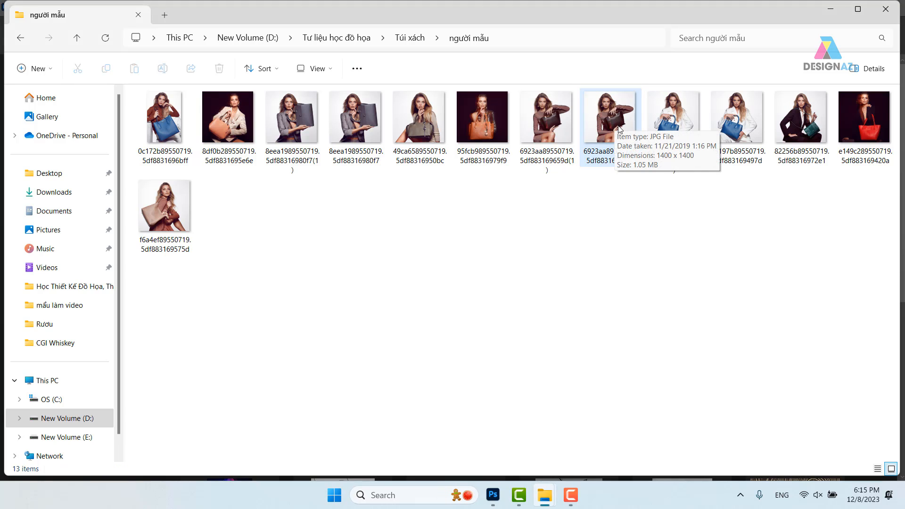
Open 6923aa89550719.5df883169659d.jpg from the folder in Photoshop
{"action": "left_click_drag", "start_coordinate": [597, 133], "coordinate": [601, 41]}
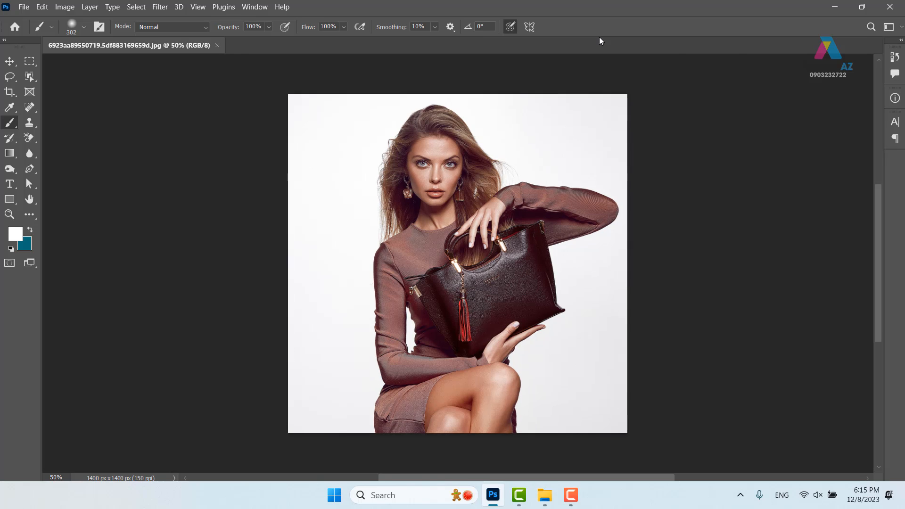
{"action": "key", "text": "ctrl+1"}
{"action": "left_click_drag", "start_coordinate": [400, 261], "coordinate": [389, 311]}
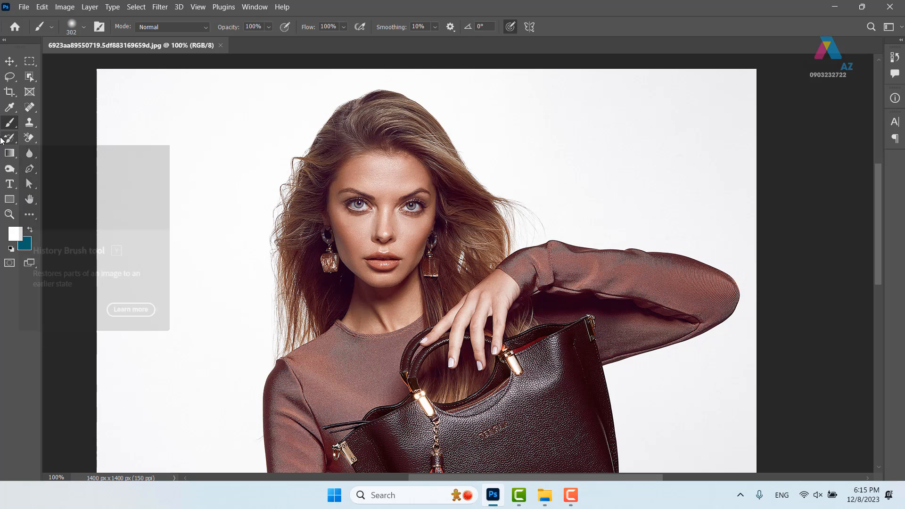
Switch to the standard Eraser tool and try a stroke over the hair on the locked Background layer
{"action": "left_click", "coordinate": [29, 143]}
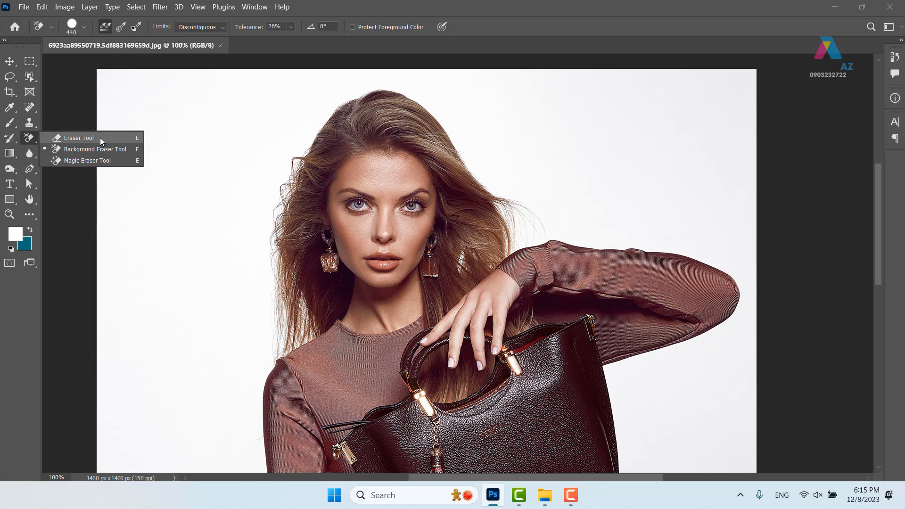
{"action": "left_click", "coordinate": [79, 138]}
{"action": "left_click_drag", "start_coordinate": [305, 165], "coordinate": [323, 184]}
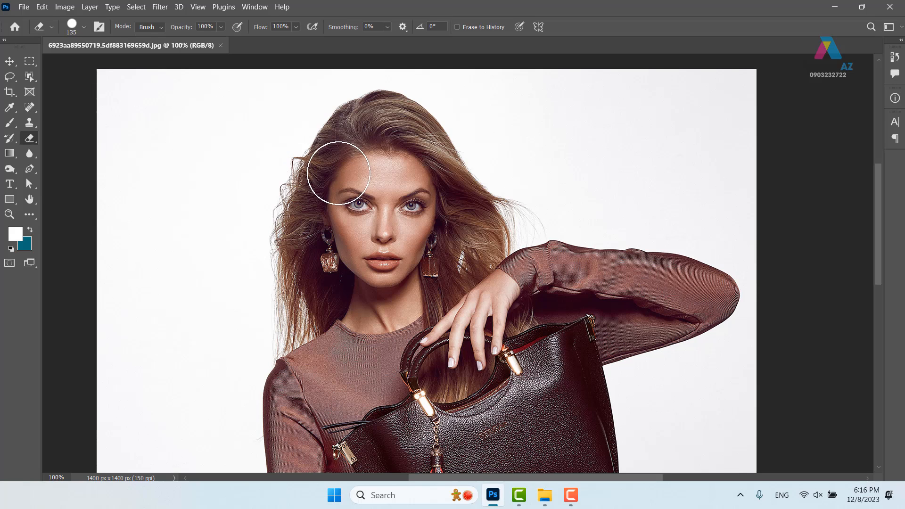
Show the layer list and convert the locked Background into a regular layer named Layer 0
{"action": "key", "text": "F7"}
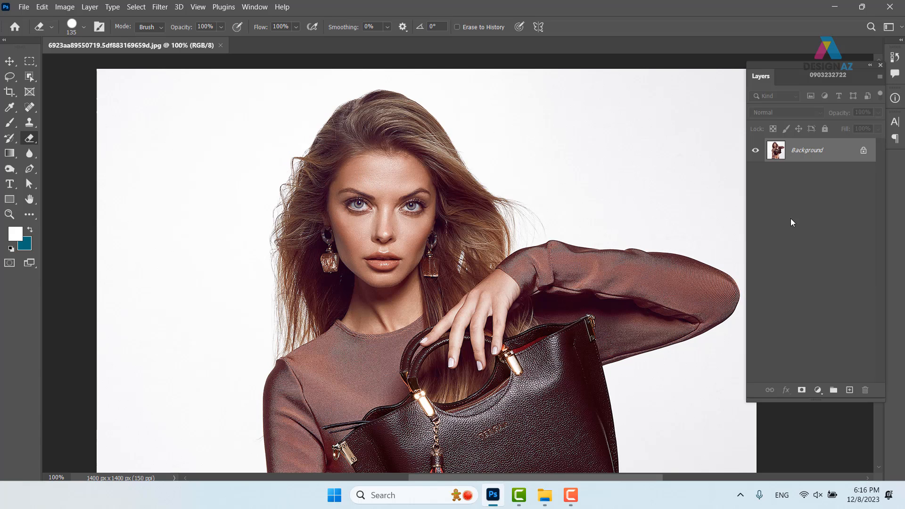
{"action": "double_click", "coordinate": [852, 156]}
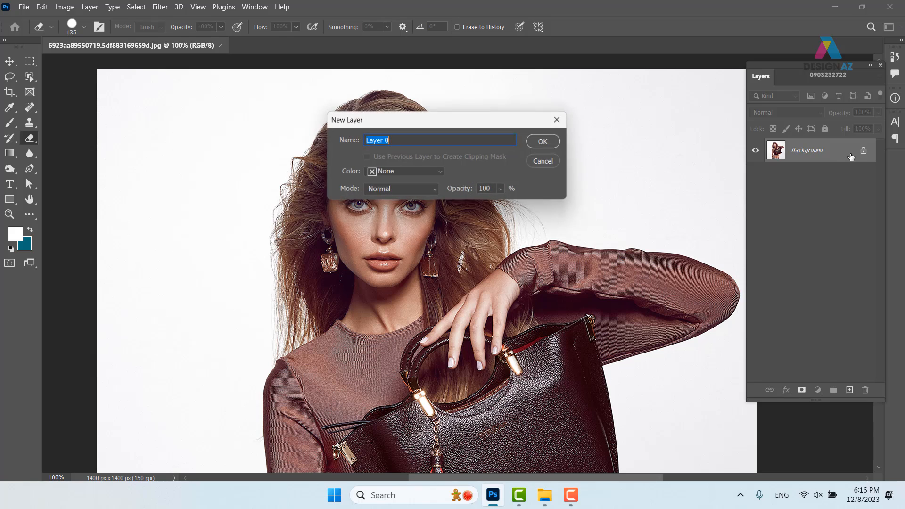
{"action": "left_click", "coordinate": [559, 144]}
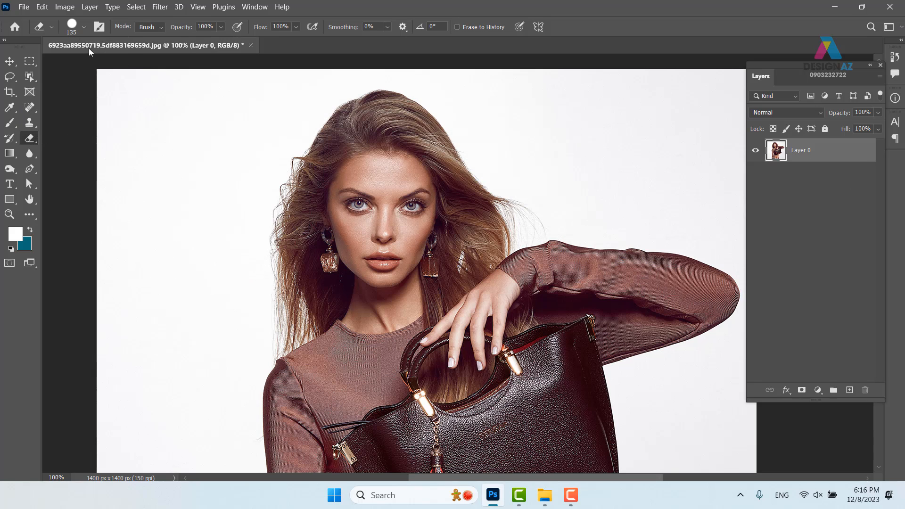
Erase a test stroke along the outer edge of the model's hair and undo it
{"action": "left_click_drag", "start_coordinate": [298, 142], "coordinate": [268, 278]}
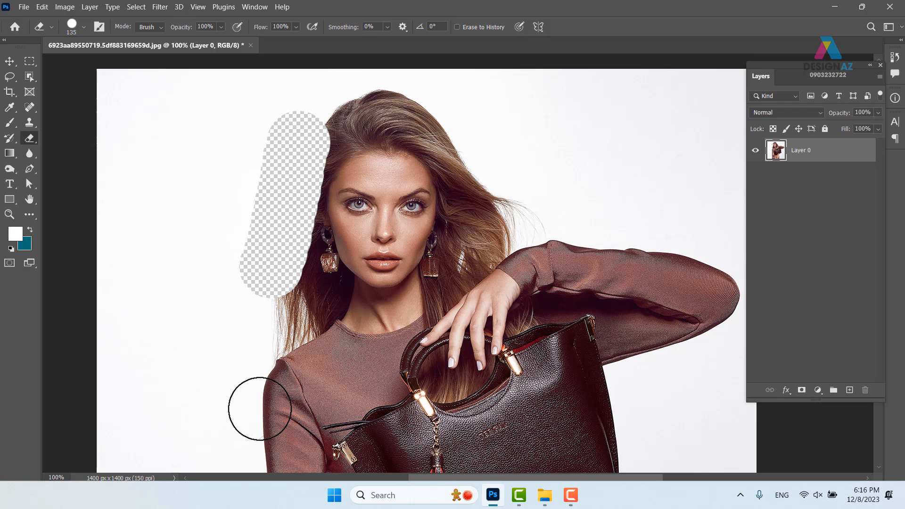
{"action": "key", "text": "ctrl+z"}
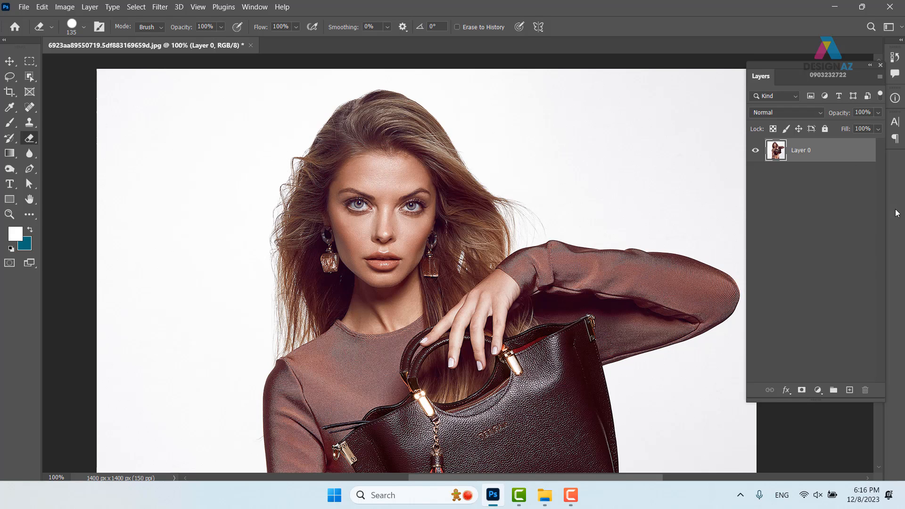
Add a new empty layer and set the foreground color to magenta #c82dad
{"action": "left_click", "coordinate": [850, 391]}
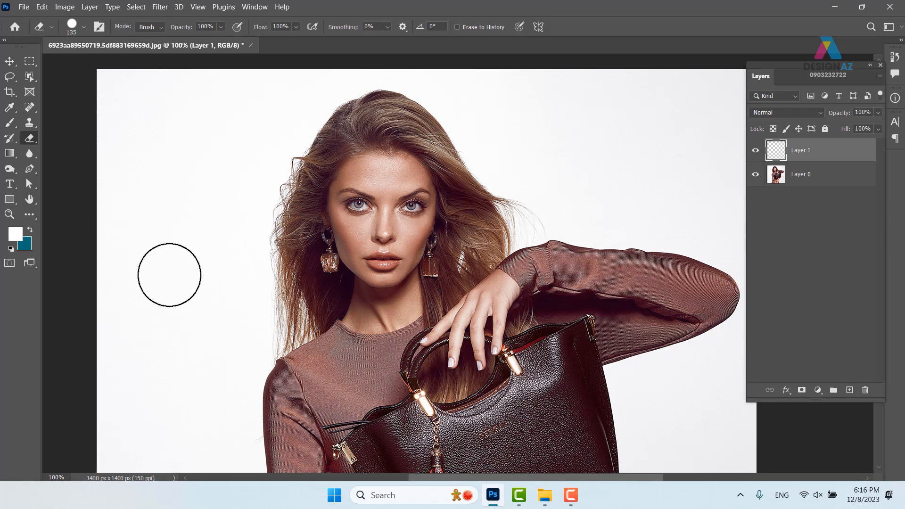
{"action": "left_click", "coordinate": [15, 233]}
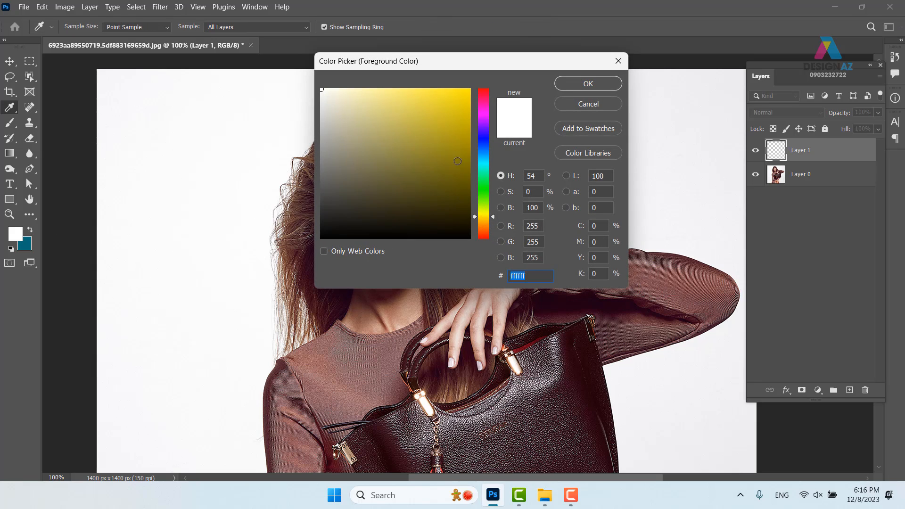
{"action": "left_click_drag", "start_coordinate": [457, 161], "coordinate": [475, 156]}
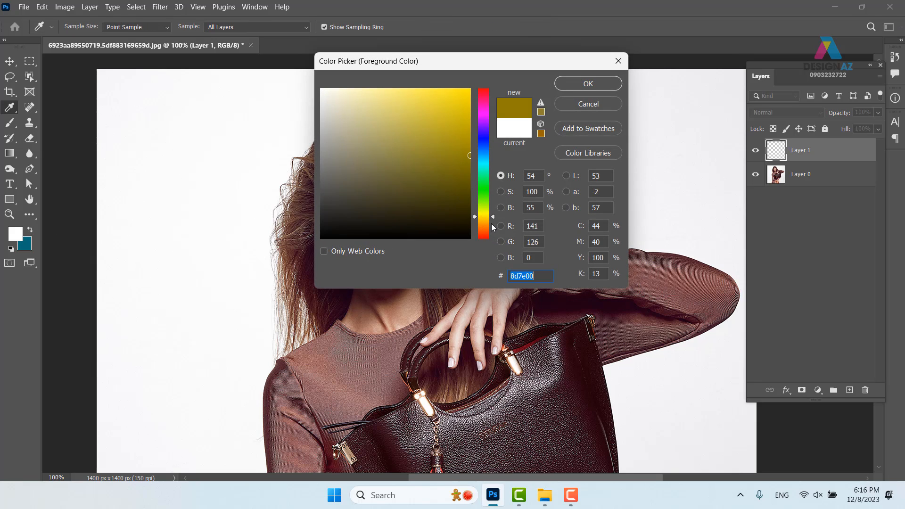
{"action": "left_click_drag", "start_coordinate": [491, 208], "coordinate": [487, 113]}
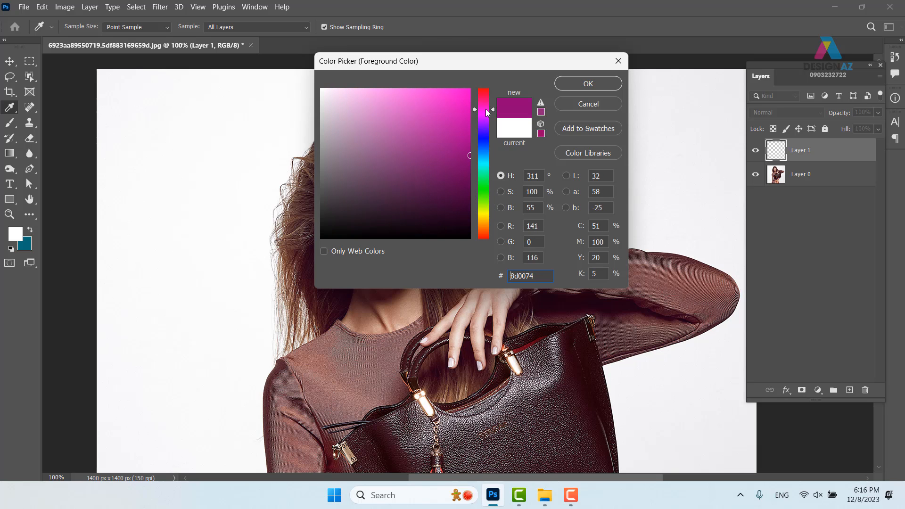
{"action": "left_click", "coordinate": [438, 117]}
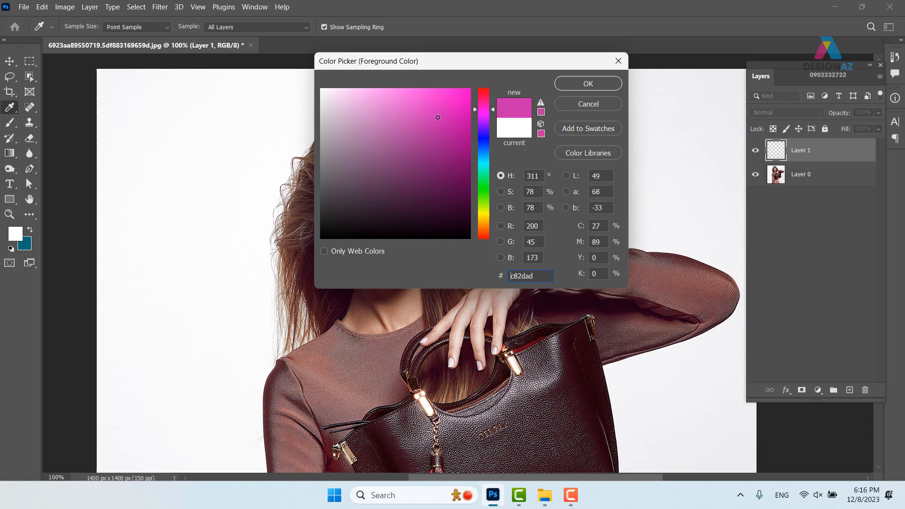
{"action": "left_click", "coordinate": [618, 81]}
{"action": "key", "text": "e"}
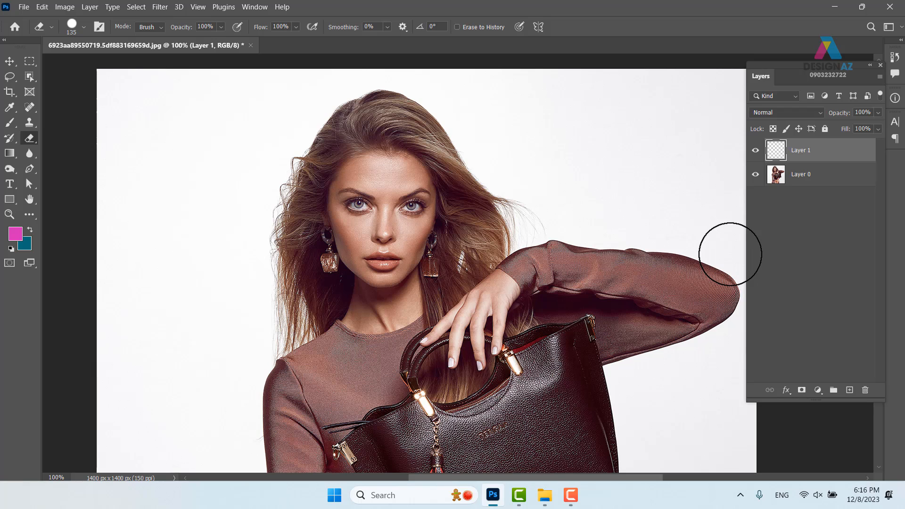
Fill Layer 1 with the foreground color and move it beneath the photo layer, leaving Layer 0 active
{"action": "key", "text": "alt+BackSpace"}
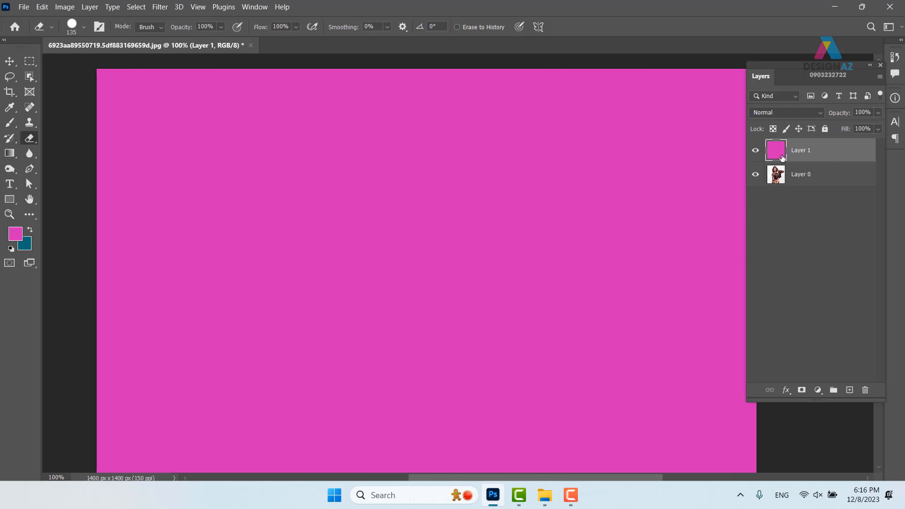
{"action": "left_click_drag", "start_coordinate": [837, 150], "coordinate": [838, 198]}
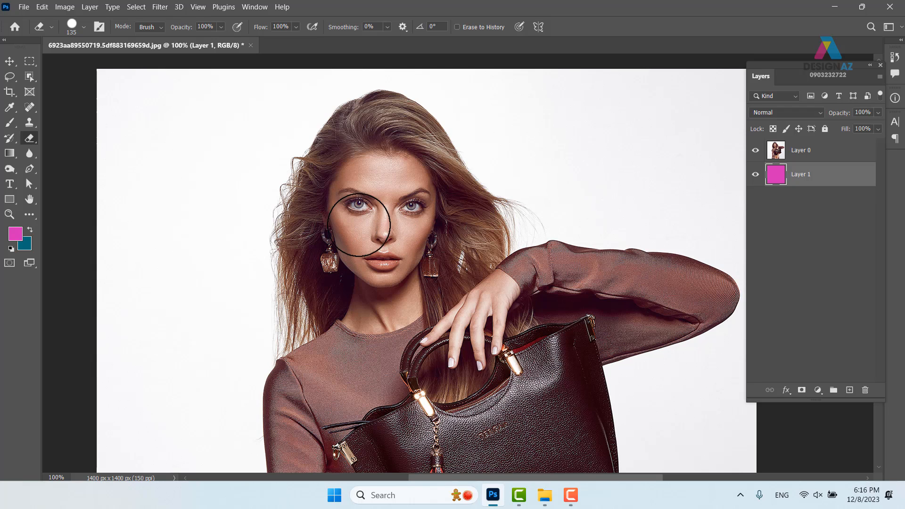
{"action": "left_click", "coordinate": [824, 156]}
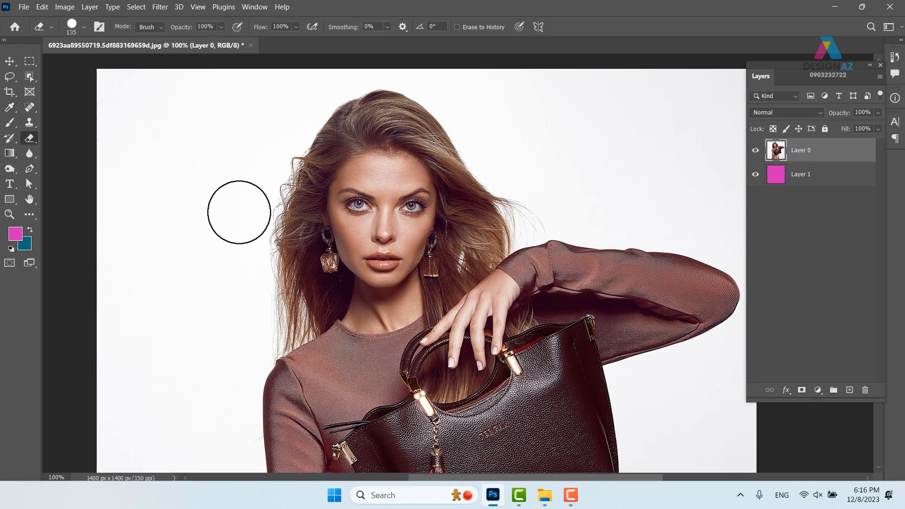
Erase a test stroke beside the hair on Layer 0 against the magenta backdrop and undo it
{"action": "mouse_move", "coordinate": [269, 259]}
{"action": "left_mouse_down"}
{"action": "mouse_move", "coordinate": [271, 223]}
{"action": "mouse_move", "coordinate": [286, 175]}
{"action": "left_mouse_up"}
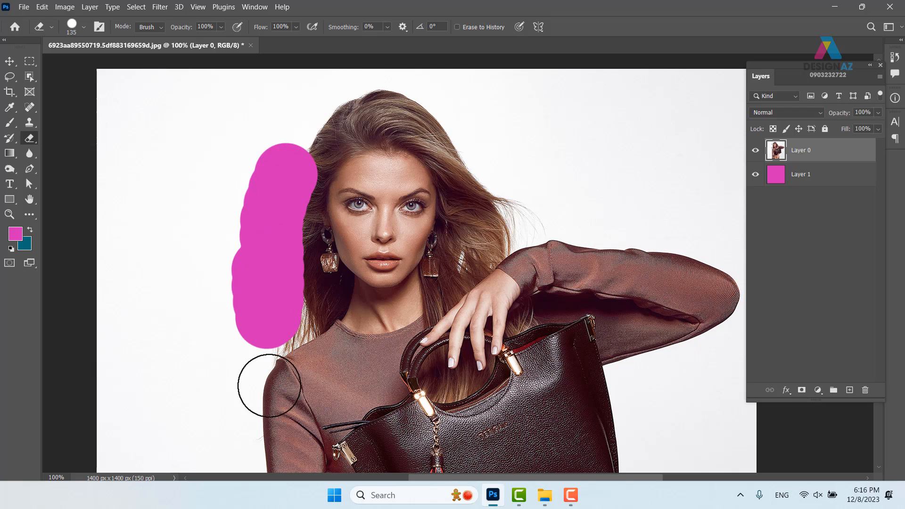
{"action": "key", "text": "ctrl+z"}
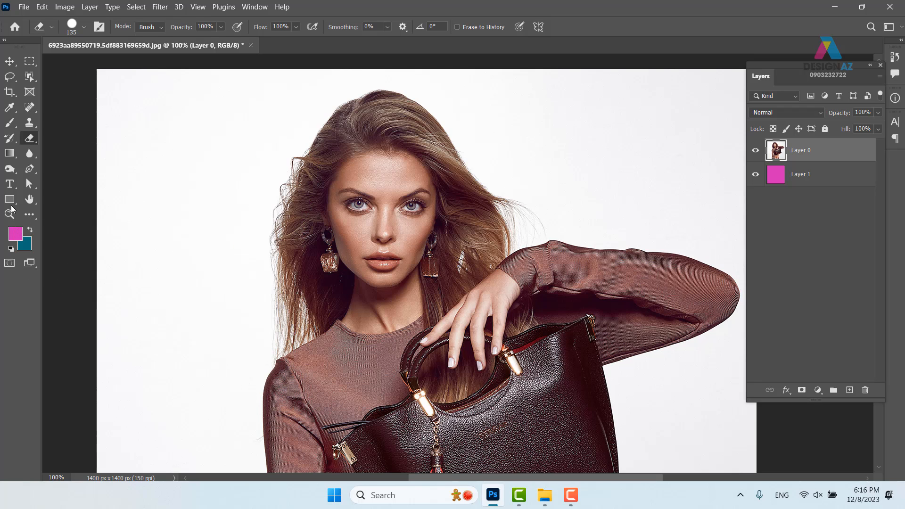
Switch to the Background Eraser tool, keeping its Limits option at Discontiguous
{"action": "right_click", "coordinate": [30, 138]}
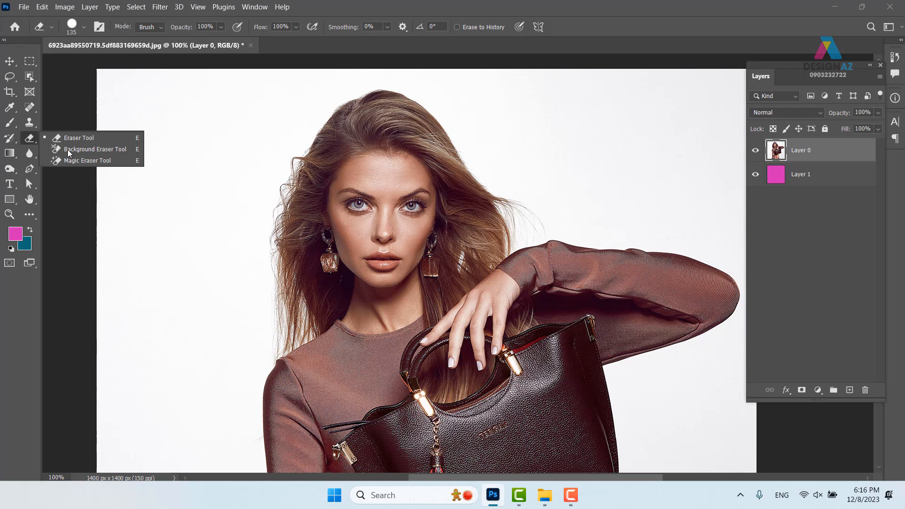
{"action": "left_click", "coordinate": [79, 149]}
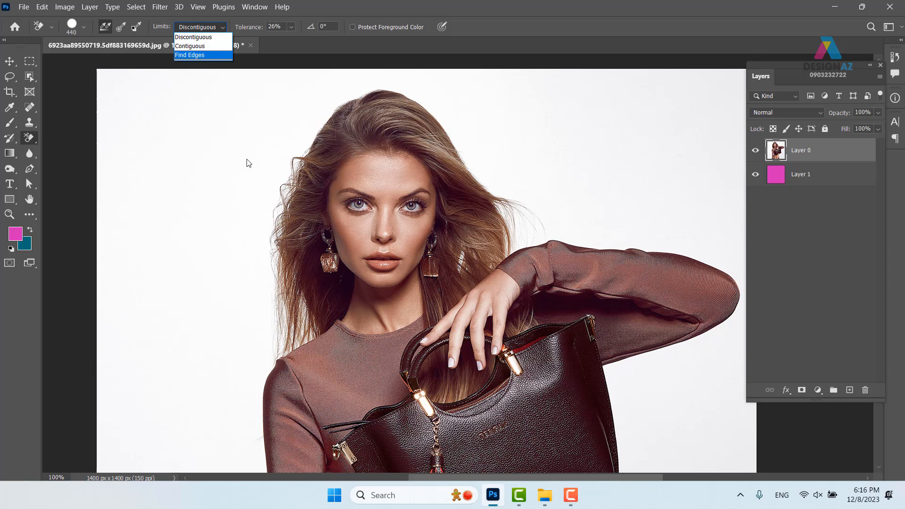
{"action": "left_click", "coordinate": [29, 137]}
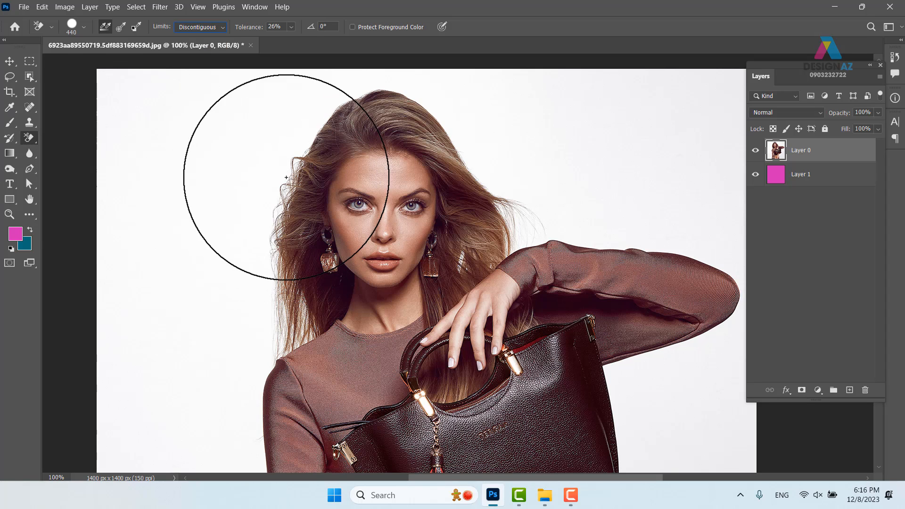
Try erasing the background around the hair on Layer 0 with a 440 px Background Eraser and undo the strokes
{"action": "left_click", "coordinate": [238, 286]}
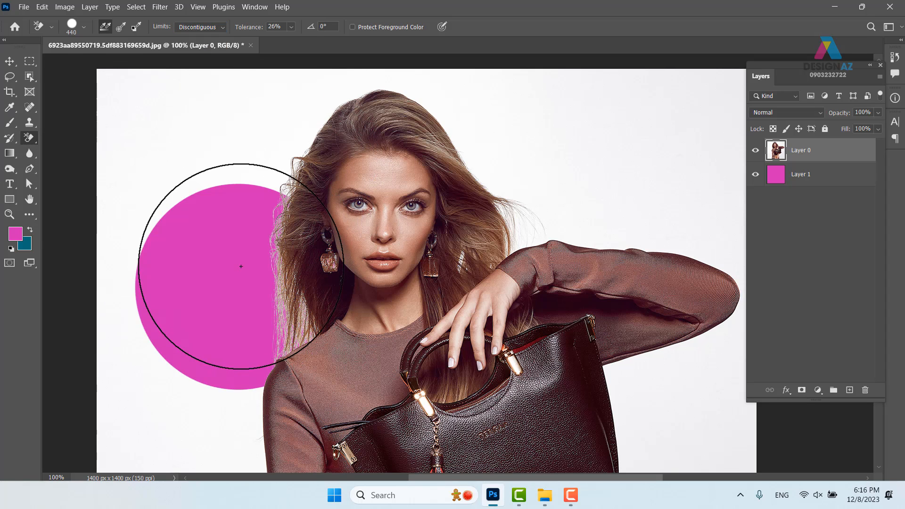
{"action": "mouse_move", "coordinate": [241, 267]}
{"action": "left_mouse_down"}
{"action": "mouse_move", "coordinate": [239, 212]}
{"action": "mouse_move", "coordinate": [303, 119]}
{"action": "mouse_move", "coordinate": [426, 112]}
{"action": "mouse_move", "coordinate": [517, 204]}
{"action": "mouse_move", "coordinate": [523, 226]}
{"action": "mouse_move", "coordinate": [485, 410]}
{"action": "left_mouse_up"}
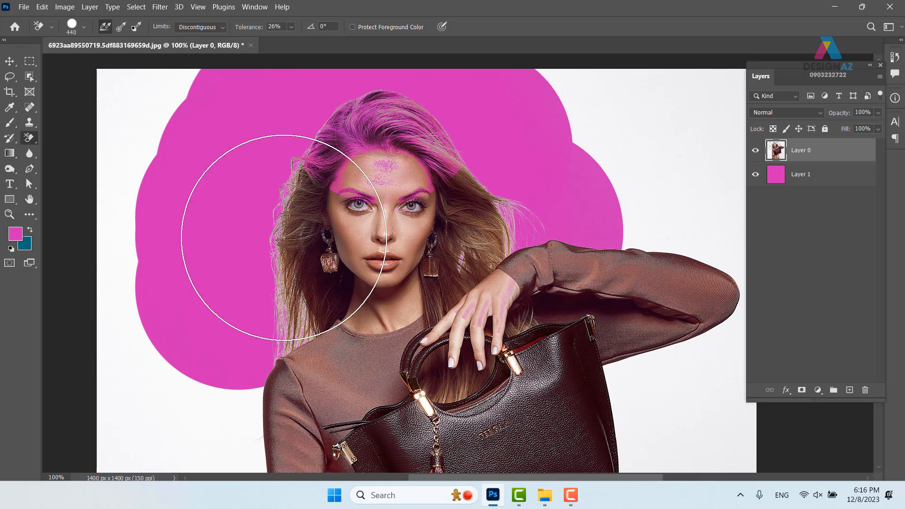
{"action": "key", "text": "ctrl+z"}
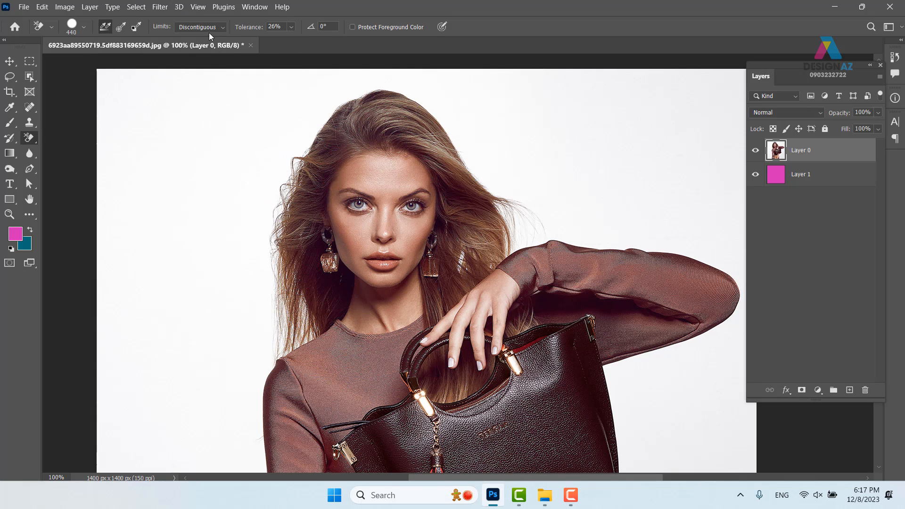
Try the Background Eraser around the hair with Contiguous limits and a 271 px brush, and undo the strokes
{"action": "left_click", "coordinate": [223, 30]}
{"action": "left_click", "coordinate": [207, 44]}
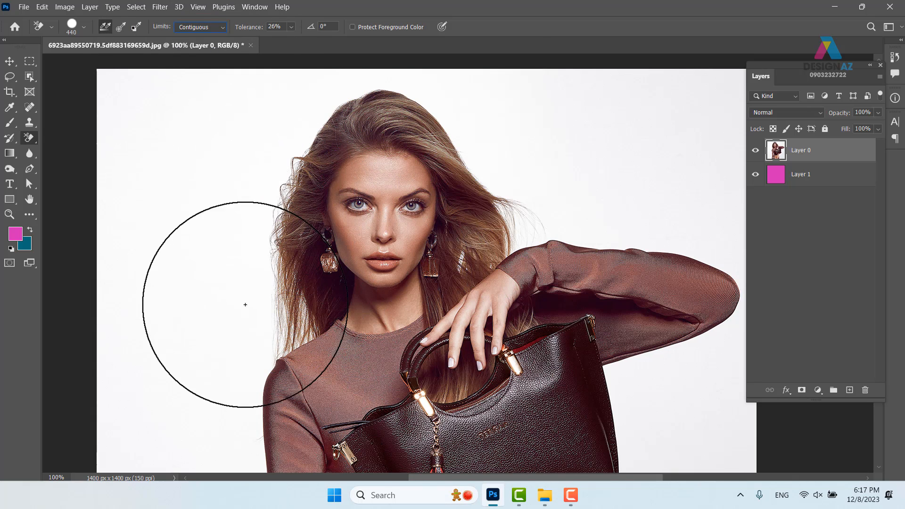
{"action": "left_click_drag", "start_coordinate": [245, 297], "coordinate": [184, 293]}
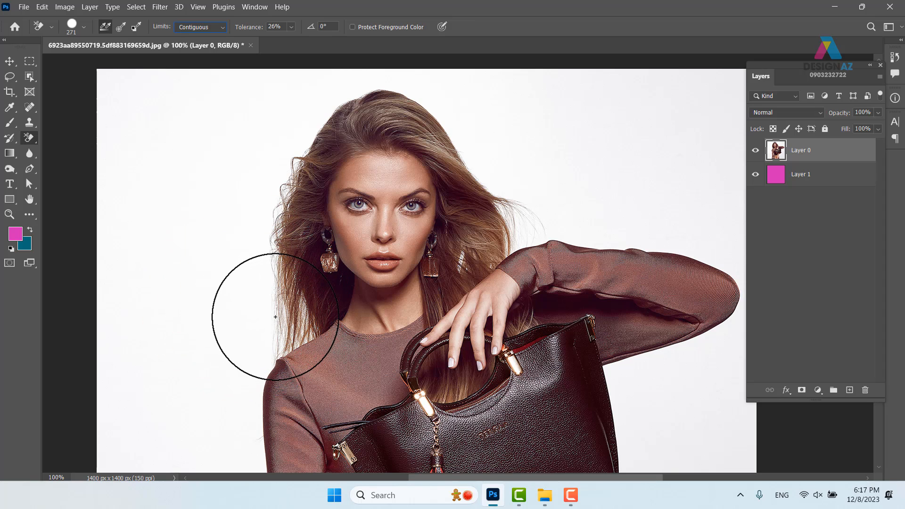
{"action": "mouse_move", "coordinate": [288, 323]}
{"action": "left_mouse_down"}
{"action": "mouse_move", "coordinate": [266, 266]}
{"action": "mouse_move", "coordinate": [265, 182]}
{"action": "left_mouse_up"}
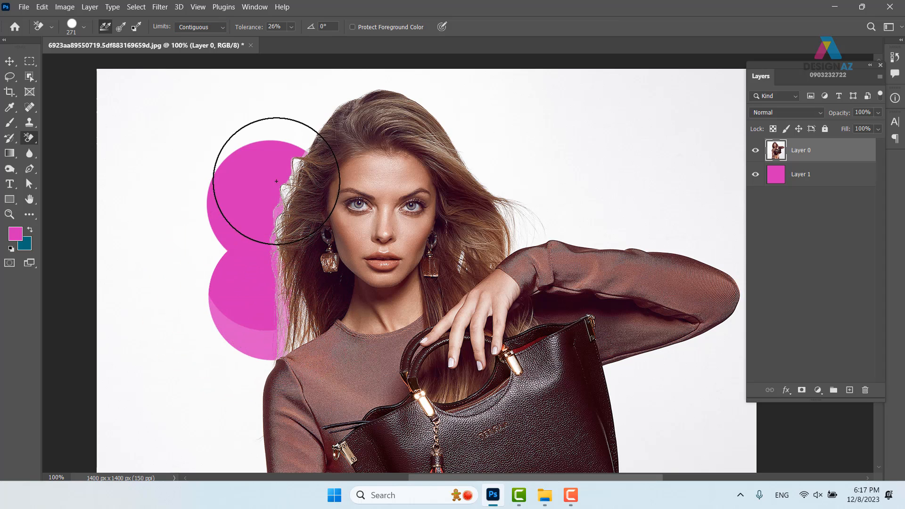
{"action": "mouse_move", "coordinate": [296, 130]}
{"action": "left_mouse_down"}
{"action": "mouse_move", "coordinate": [364, 92]}
{"action": "mouse_move", "coordinate": [406, 94]}
{"action": "mouse_move", "coordinate": [441, 112]}
{"action": "mouse_move", "coordinate": [536, 202]}
{"action": "left_mouse_up"}
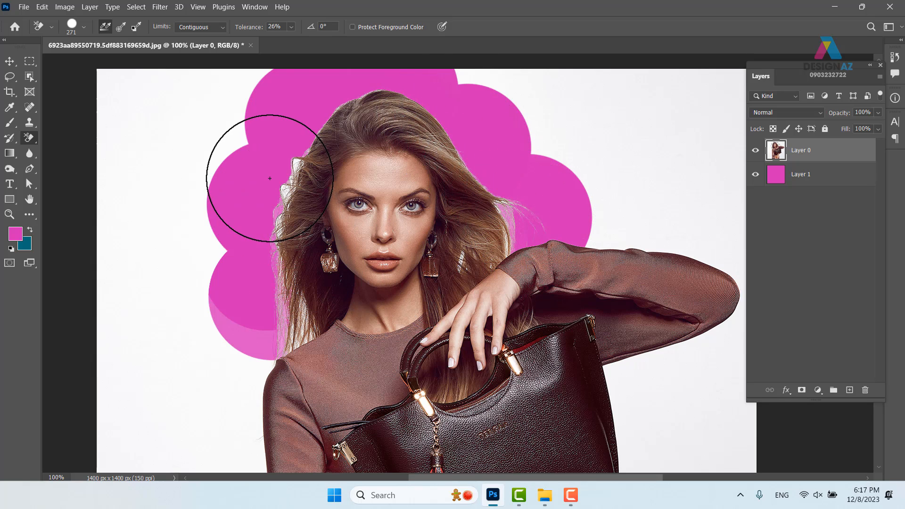
{"action": "left_click_drag", "start_coordinate": [266, 179], "coordinate": [277, 171]}
{"action": "key", "text": "ctrl+z"}
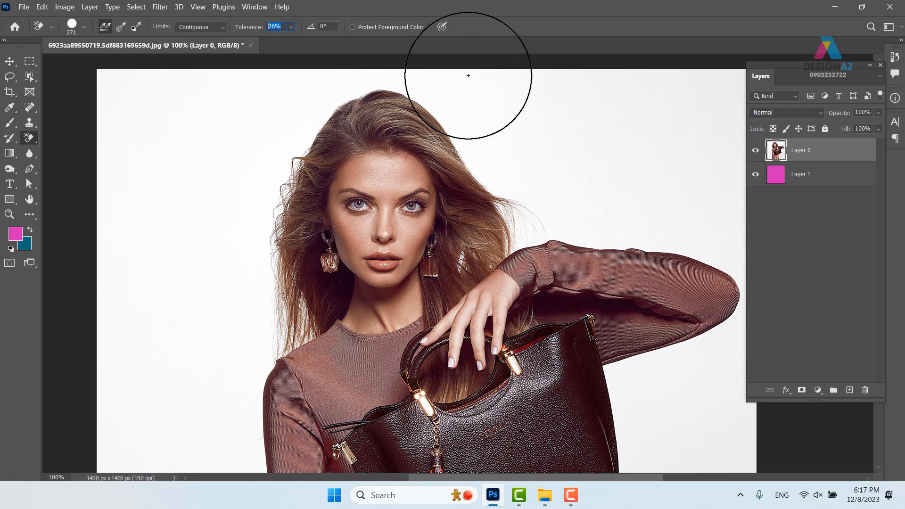
Set the Background Eraser to Discontiguous limits, 50% tolerance and a 194 px brush size
{"action": "left_click", "coordinate": [222, 28]}
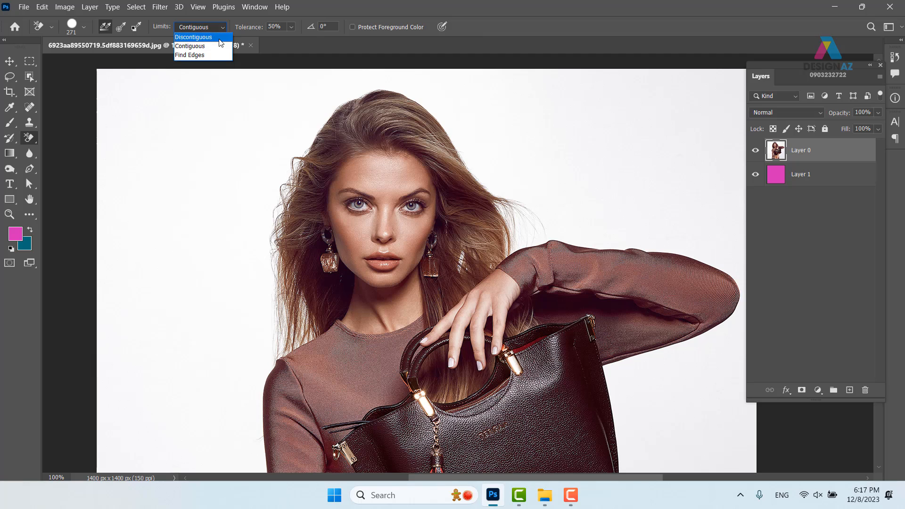
{"action": "left_click", "coordinate": [220, 37]}
{"action": "left_click_drag", "start_coordinate": [273, 262], "coordinate": [248, 263]}
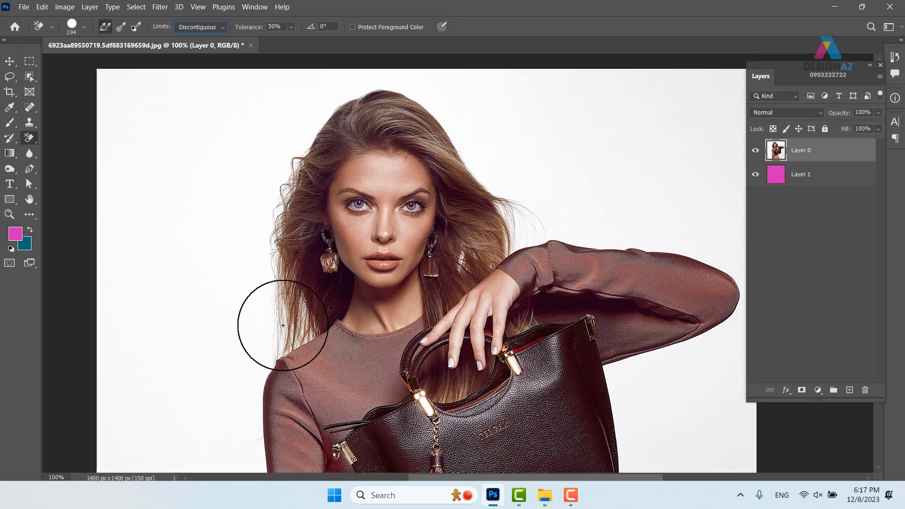
Erase the white background around the hair on Layer 0, checking the strands up close, and undo the strokes
{"action": "mouse_move", "coordinate": [283, 325]}
{"action": "left_mouse_down"}
{"action": "mouse_move", "coordinate": [268, 256]}
{"action": "mouse_move", "coordinate": [277, 163]}
{"action": "mouse_move", "coordinate": [317, 99]}
{"action": "mouse_move", "coordinate": [338, 86]}
{"action": "mouse_move", "coordinate": [407, 87]}
{"action": "mouse_move", "coordinate": [437, 104]}
{"action": "mouse_move", "coordinate": [535, 226]}
{"action": "left_mouse_up"}
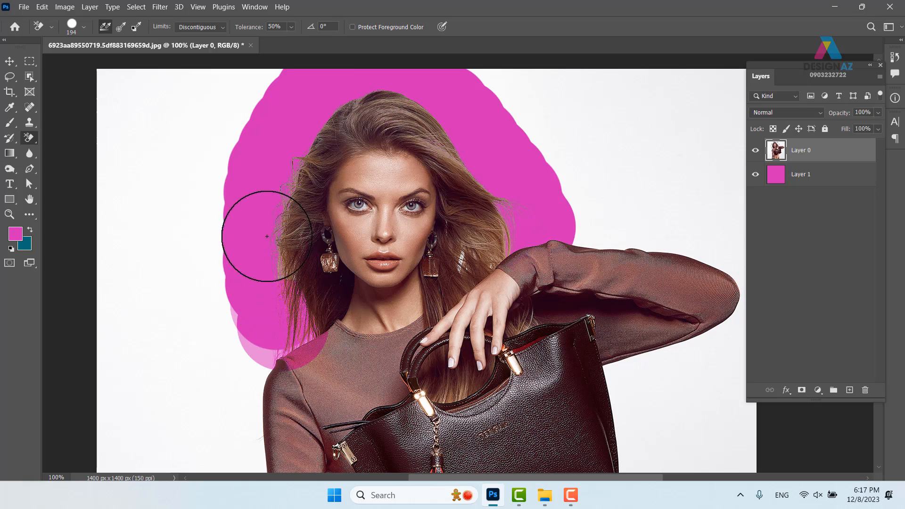
{"action": "mouse_move", "coordinate": [267, 236]}
{"action": "left_mouse_down"}
{"action": "mouse_move", "coordinate": [276, 279]}
{"action": "mouse_move", "coordinate": [282, 267]}
{"action": "mouse_move", "coordinate": [277, 293]}
{"action": "left_mouse_up"}
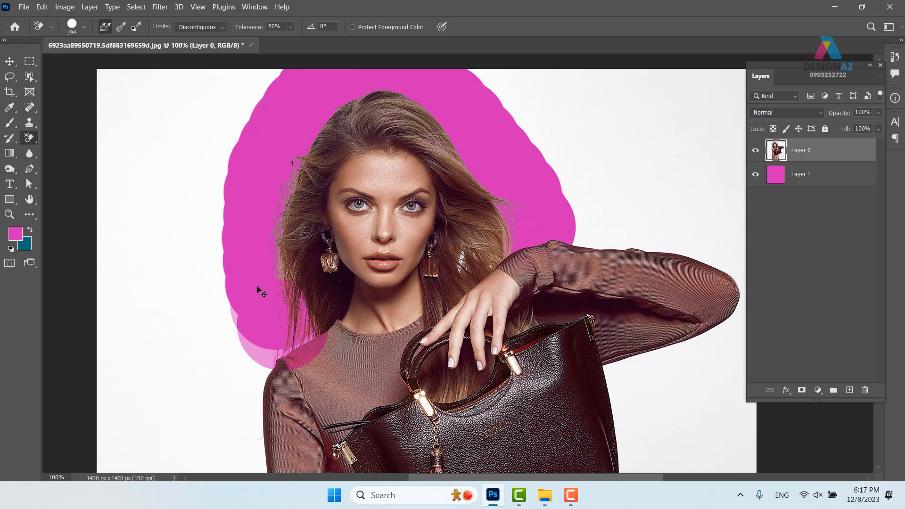
{"action": "key", "text": "ctrl+plus"}
{"action": "key", "text": "ctrl+plus"}
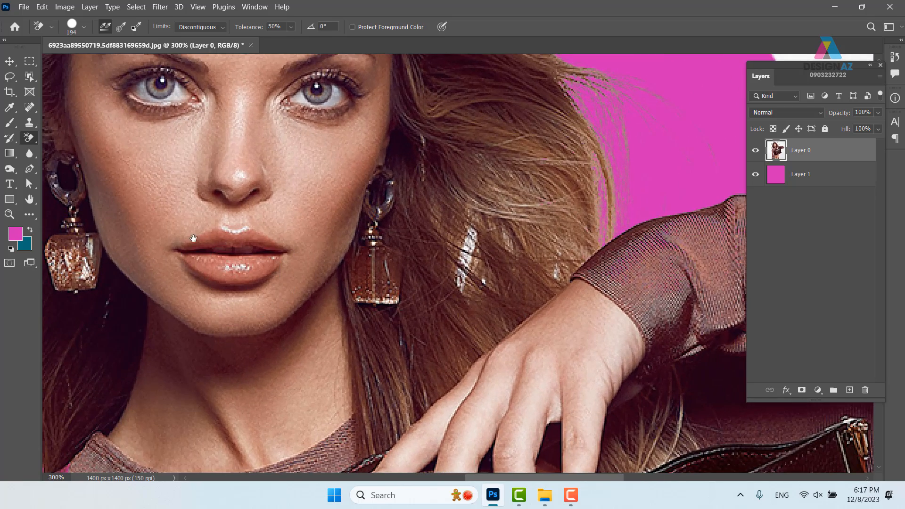
{"action": "left_click_drag", "start_coordinate": [193, 237], "coordinate": [477, 232]}
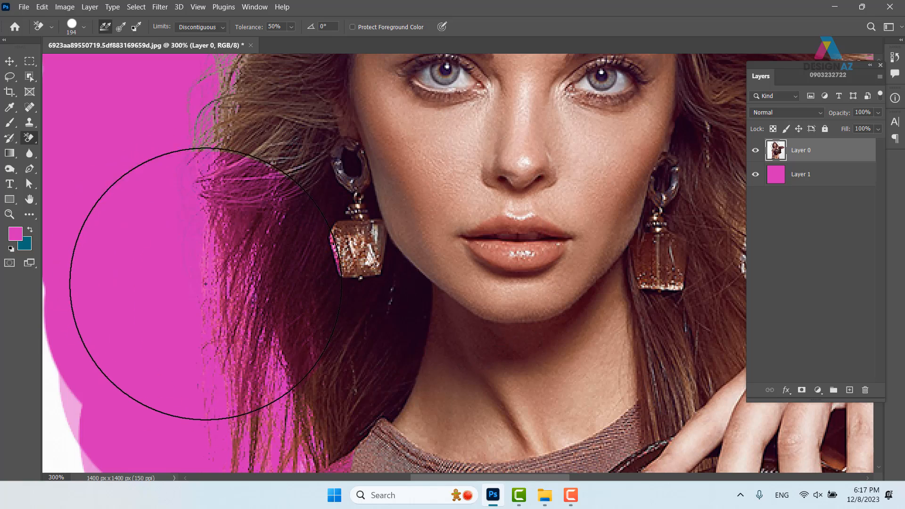
{"action": "key", "text": "ctrl+minus"}
{"action": "key", "text": "ctrl+minus"}
{"action": "key", "text": "ctrl+minus"}
{"action": "key", "text": "ctrl+minus"}
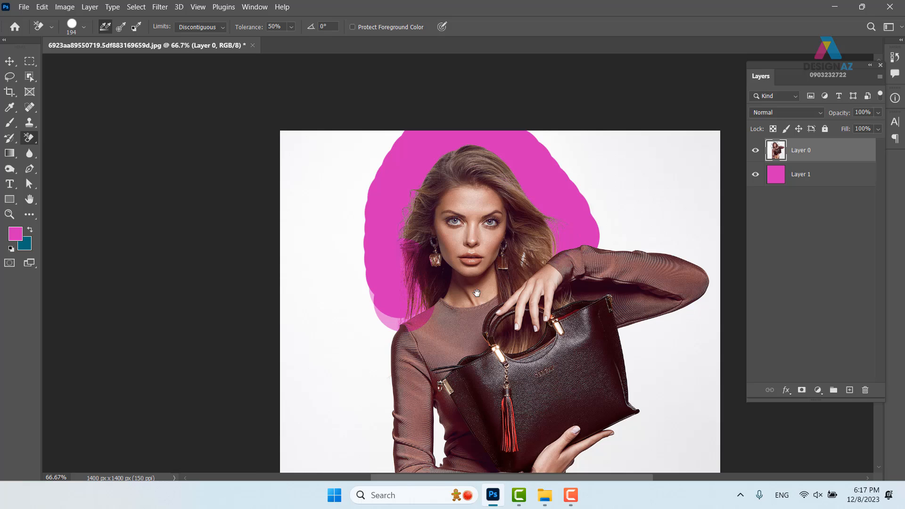
{"action": "left_click_drag", "start_coordinate": [477, 292], "coordinate": [377, 296]}
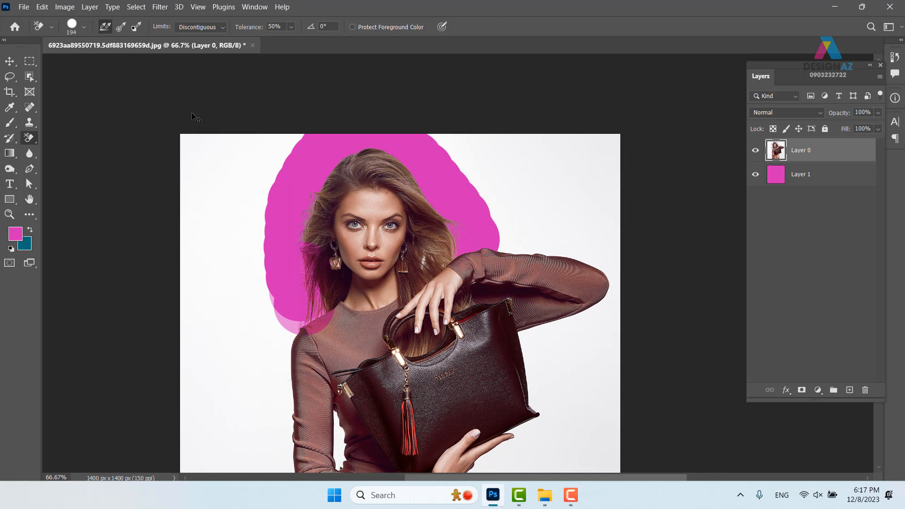
{"action": "key", "text": "ctrl+z"}
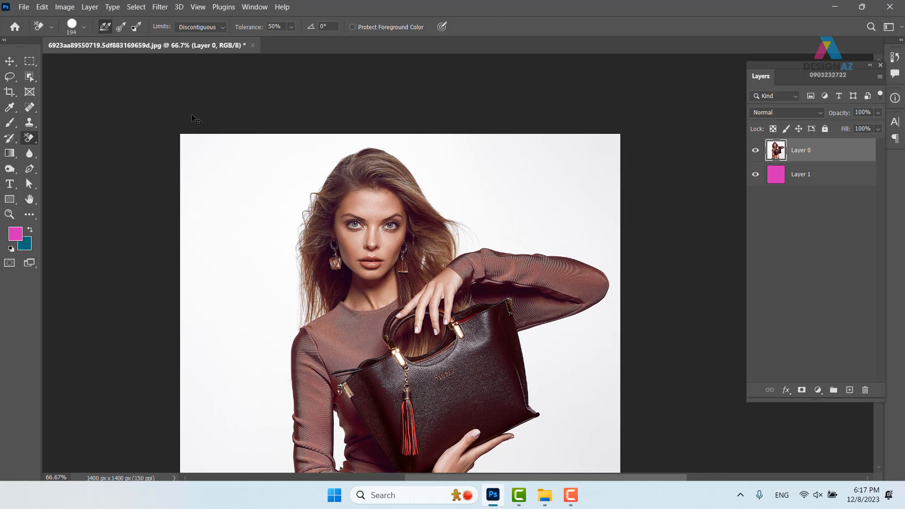
Set the Background Eraser's sampling to Once and the foreground color to a dark brown matching the hair
{"action": "left_click", "coordinate": [120, 27]}
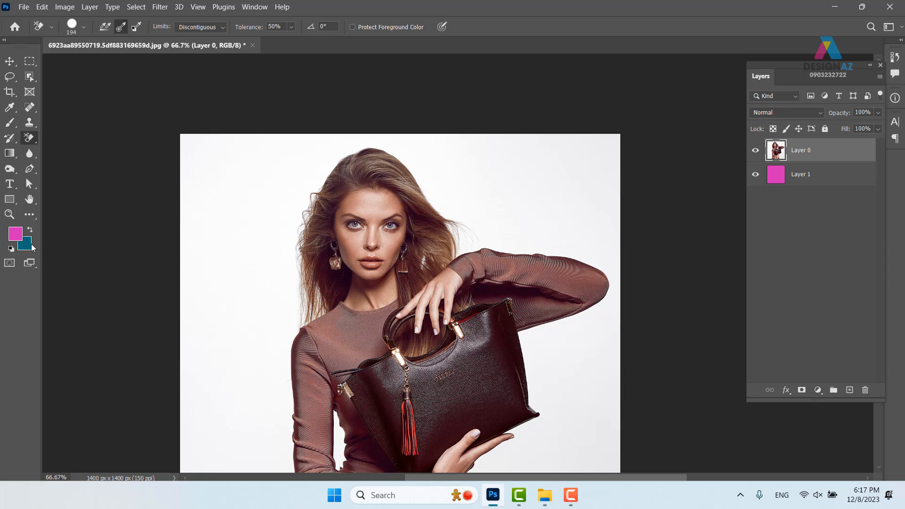
{"action": "left_click", "coordinate": [16, 238]}
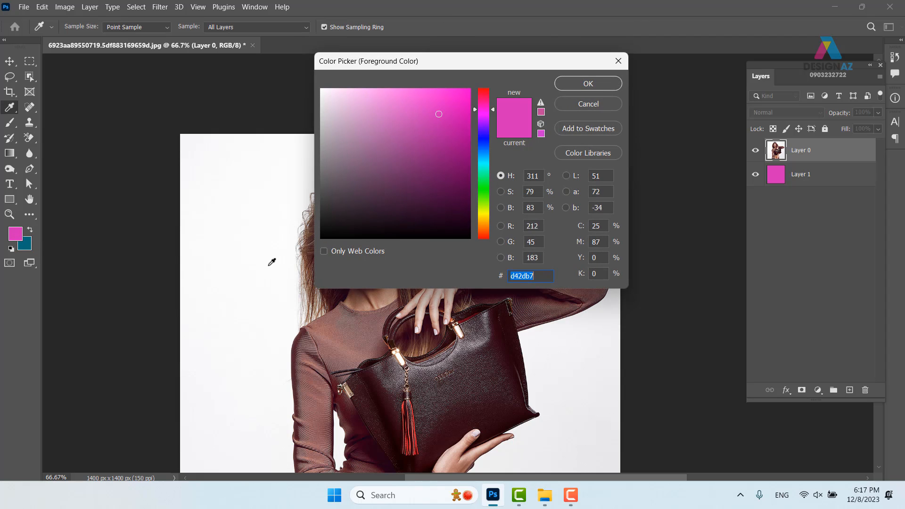
{"action": "left_click", "coordinate": [308, 268]}
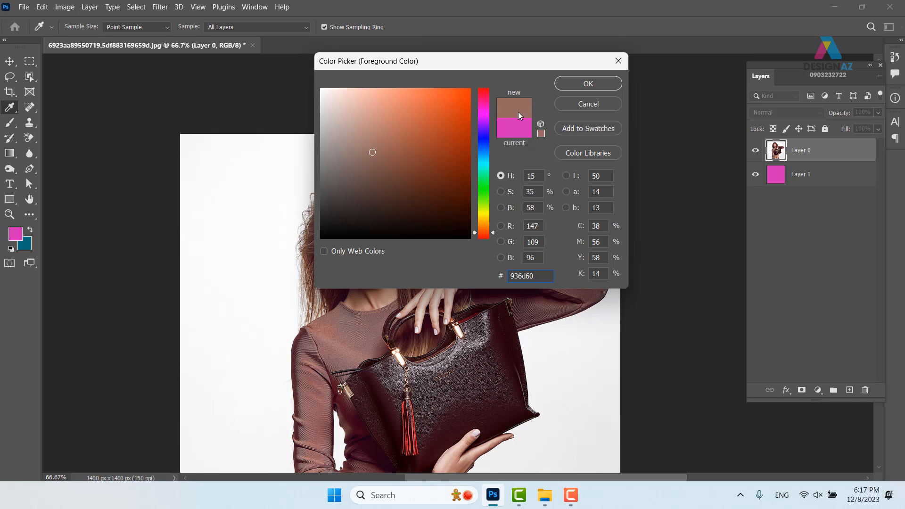
{"action": "left_click", "coordinate": [369, 200]}
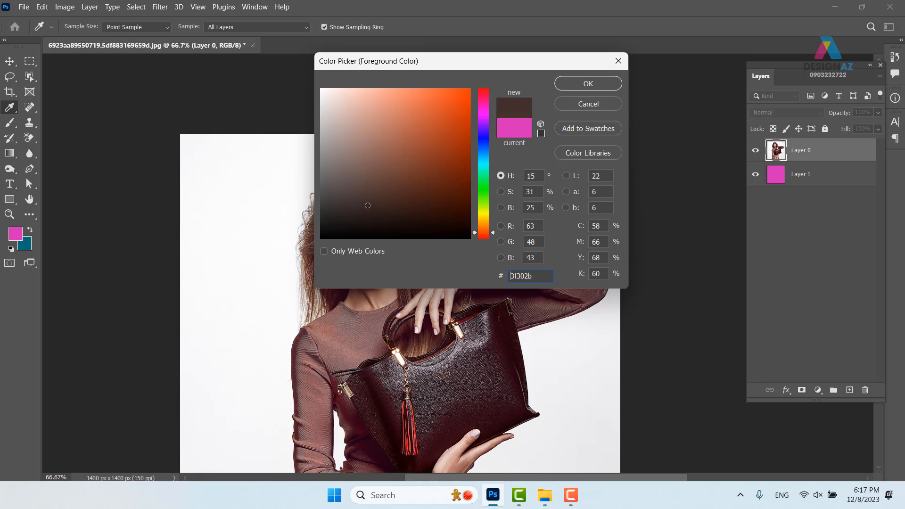
{"action": "left_click_drag", "start_coordinate": [368, 206], "coordinate": [367, 210]}
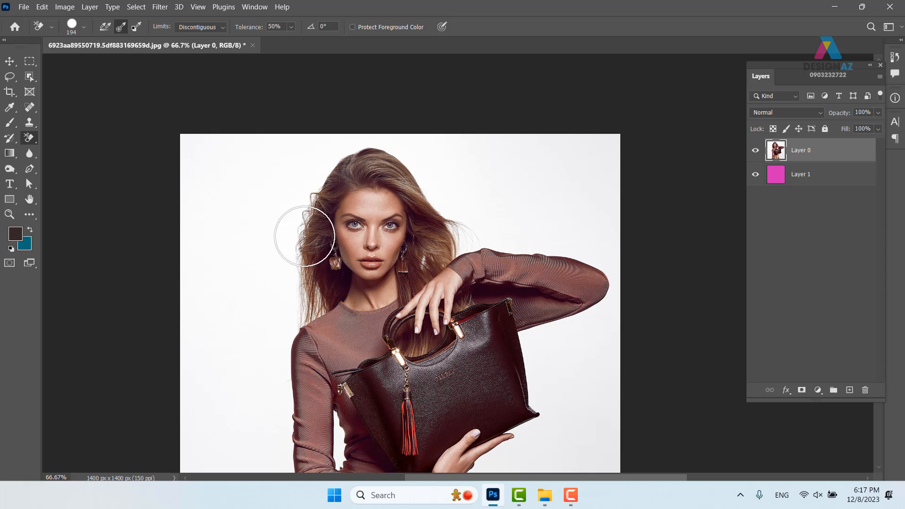
Set the background color to the white sampled from the photo's backdrop beside the hair
{"action": "left_click", "coordinate": [27, 245]}
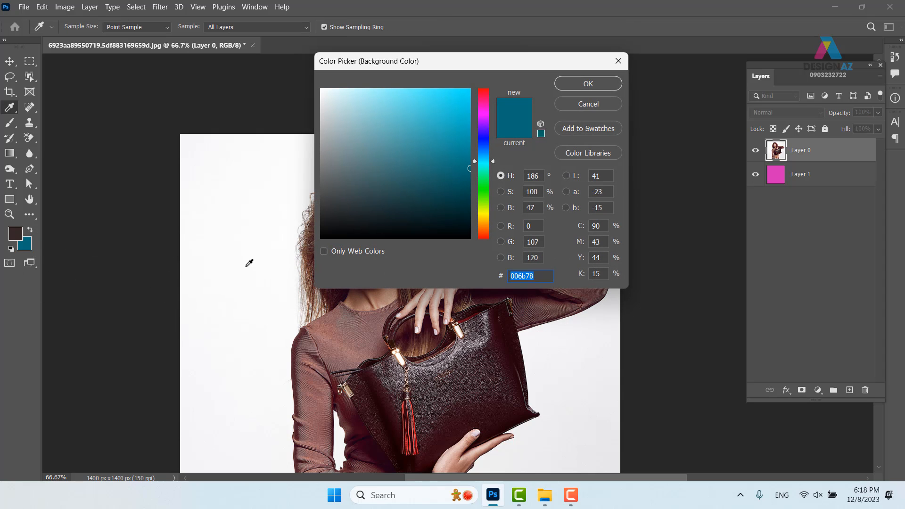
{"action": "left_click", "coordinate": [252, 263]}
{"action": "left_click", "coordinate": [597, 84]}
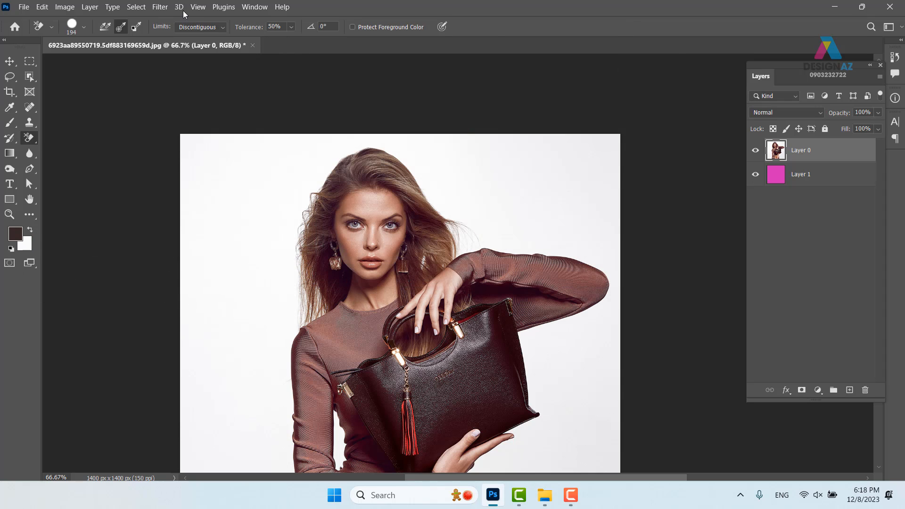
Erase the white around the hair on Layer 0, and clear the gaps between strands beside the earring with an 88 px brush
{"action": "mouse_move", "coordinate": [301, 308]}
{"action": "left_mouse_down"}
{"action": "mouse_move", "coordinate": [300, 215]}
{"action": "mouse_move", "coordinate": [317, 171]}
{"action": "mouse_move", "coordinate": [338, 153]}
{"action": "mouse_move", "coordinate": [367, 149]}
{"action": "mouse_move", "coordinate": [418, 170]}
{"action": "mouse_move", "coordinate": [457, 212]}
{"action": "mouse_move", "coordinate": [462, 234]}
{"action": "left_mouse_up"}
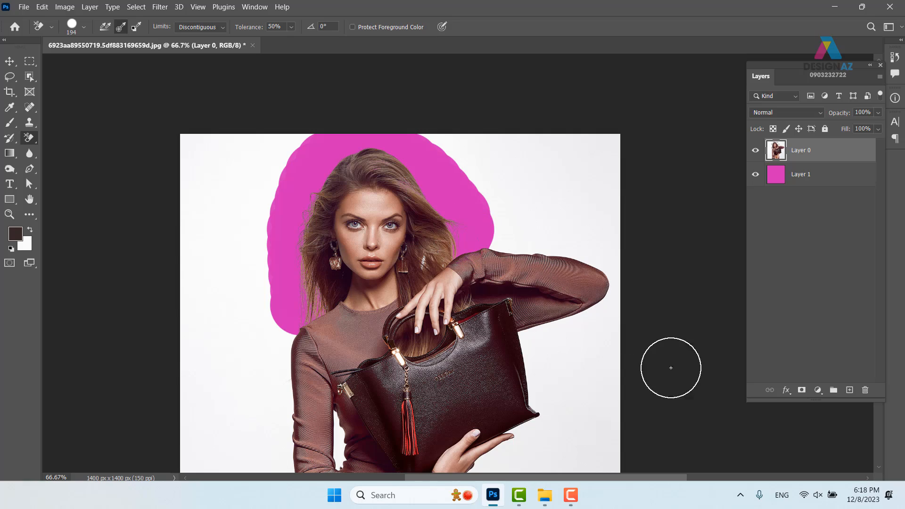
{"action": "key", "text": "ctrl+plus"}
{"action": "key", "text": "ctrl+plus"}
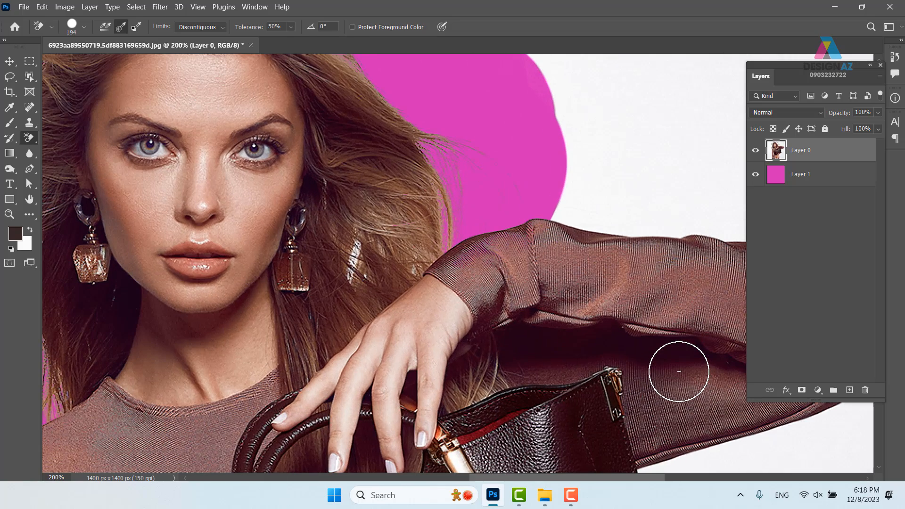
{"action": "mouse_move", "coordinate": [354, 253]}
{"action": "left_mouse_down"}
{"action": "mouse_move", "coordinate": [382, 249]}
{"action": "mouse_move", "coordinate": [355, 259]}
{"action": "left_mouse_up"}
{"action": "key", "text": "ctrl+z"}
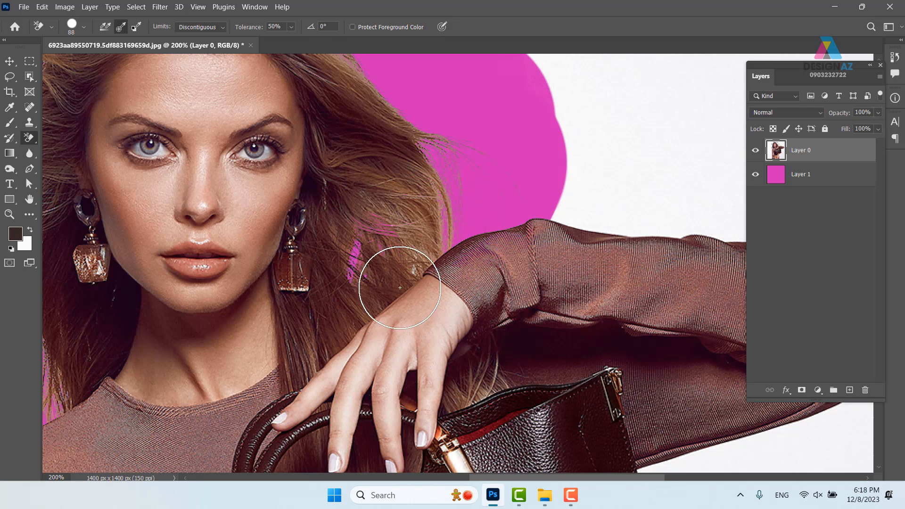
Examine the erased hair edges from the crown to the shoulder, temporarily hiding Layer 1 to check the cutout against transparency
{"action": "left_click_drag", "start_coordinate": [353, 214], "coordinate": [441, 363]}
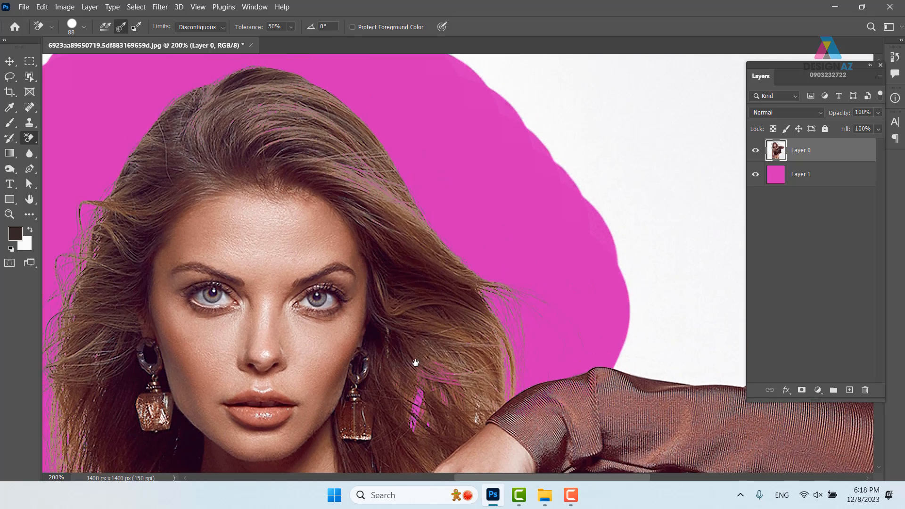
{"action": "mouse_move", "coordinate": [384, 197]}
{"action": "left_mouse_down"}
{"action": "mouse_move", "coordinate": [406, 224]}
{"action": "mouse_move", "coordinate": [453, 142]}
{"action": "left_mouse_up"}
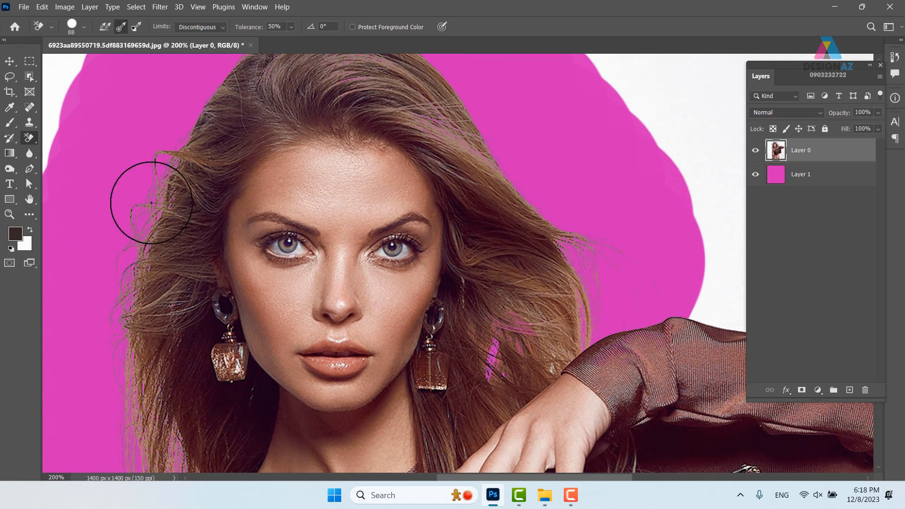
{"action": "left_click_drag", "start_coordinate": [135, 411], "coordinate": [184, 194]}
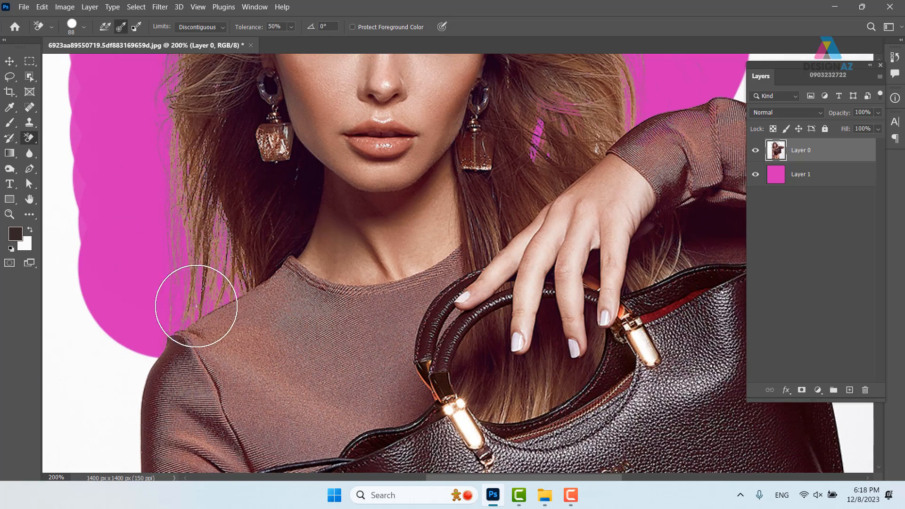
{"action": "left_click_drag", "start_coordinate": [102, 280], "coordinate": [121, 327]}
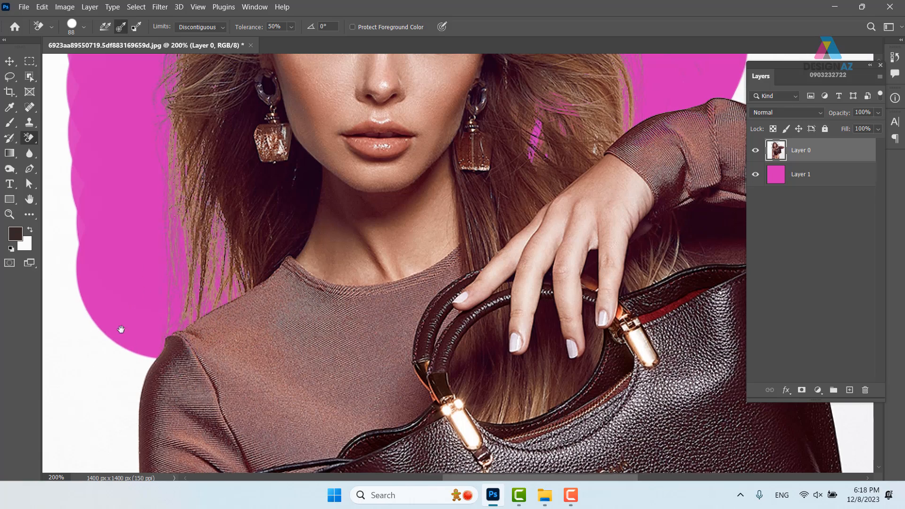
{"action": "left_click_drag", "start_coordinate": [319, 330], "coordinate": [127, 330]}
{"action": "left_click_drag", "start_coordinate": [452, 175], "coordinate": [507, 307]}
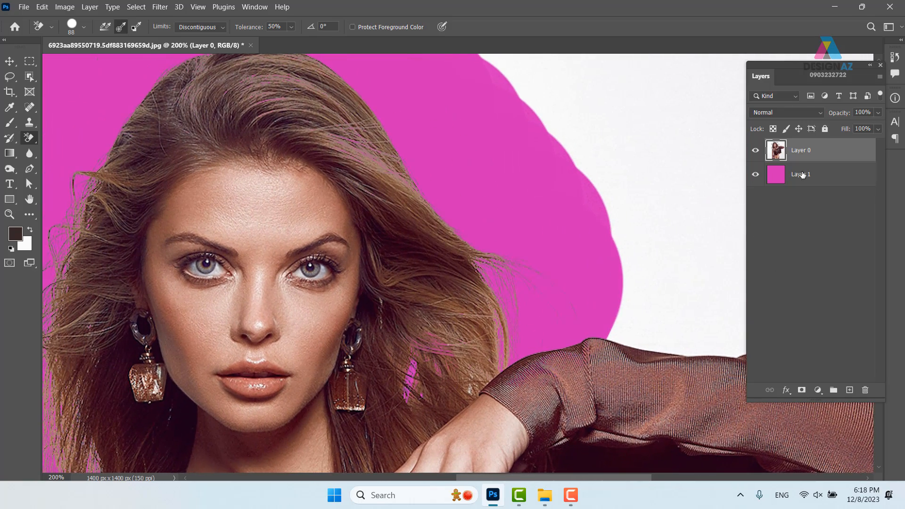
{"action": "left_click", "coordinate": [757, 177]}
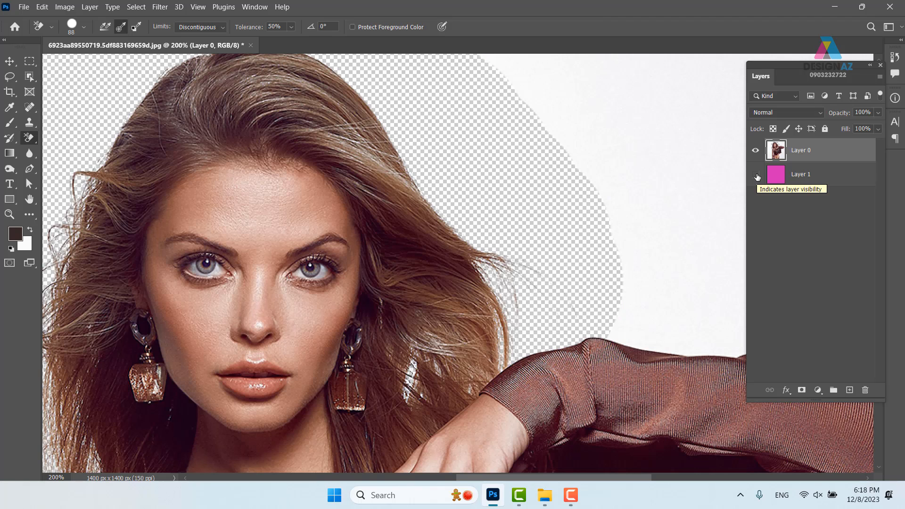
{"action": "left_click", "coordinate": [757, 176]}
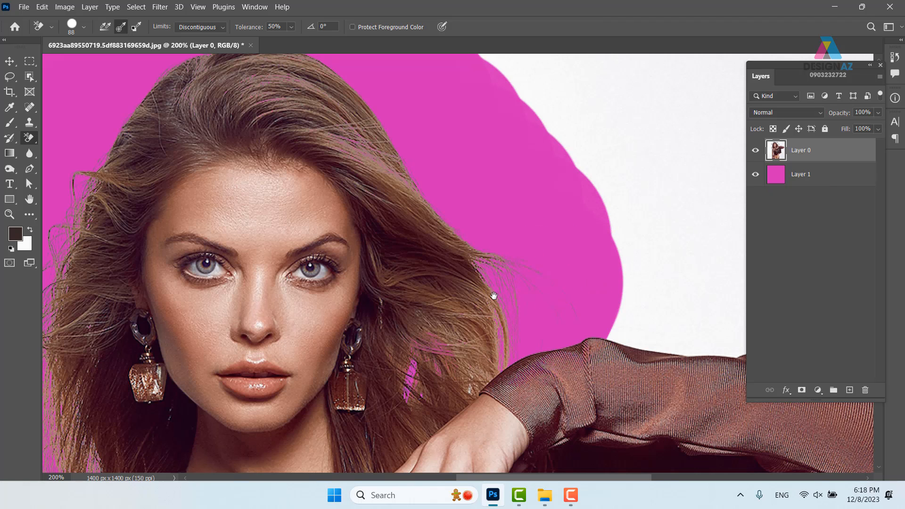
{"action": "left_click_drag", "start_coordinate": [491, 297], "coordinate": [480, 290]}
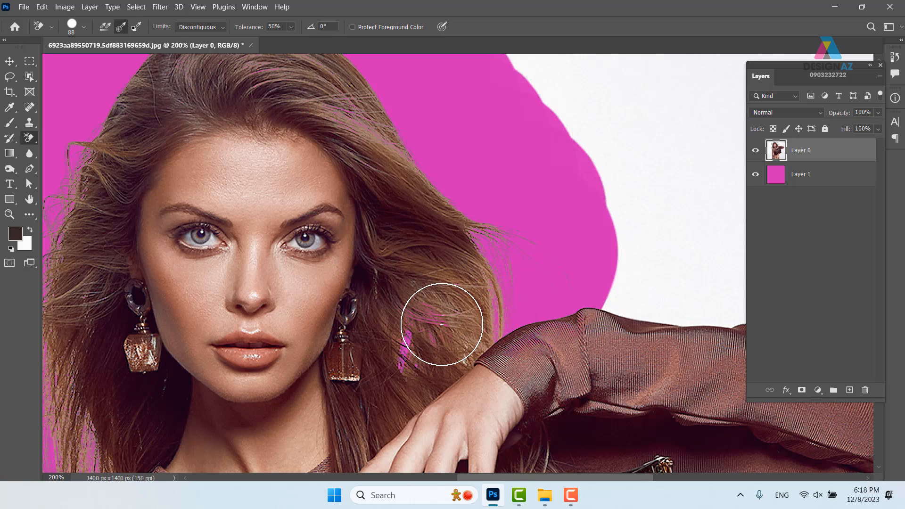
Try to clear the light gap in the hair beside the raised wrist with the Background Eraser, and undo the stroke
{"action": "scroll", "coordinate": [442, 324], "scroll_direction": "up", "scroll_amount": 1}
{"action": "mouse_move", "coordinate": [442, 325]}
{"action": "left_mouse_down"}
{"action": "mouse_move", "coordinate": [453, 199]}
{"action": "mouse_move", "coordinate": [464, 187]}
{"action": "left_mouse_up"}
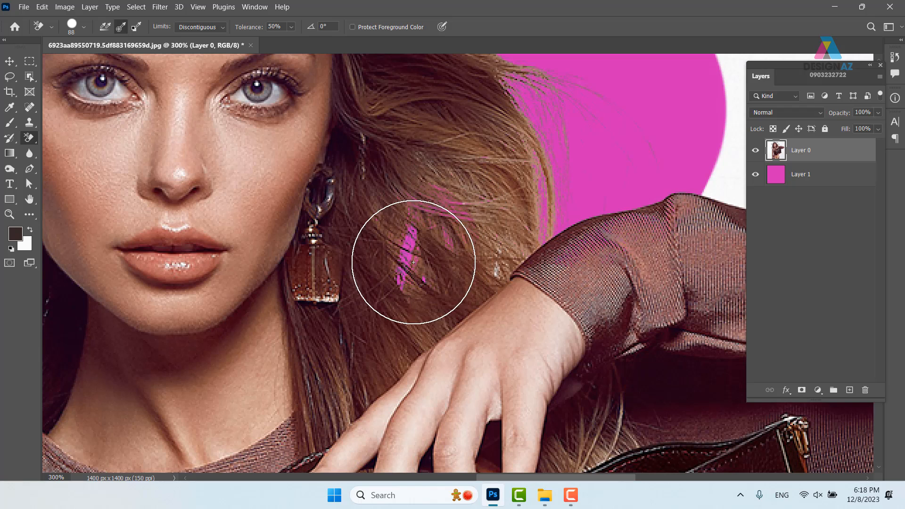
{"action": "mouse_move", "coordinate": [497, 264]}
{"action": "left_mouse_down"}
{"action": "mouse_move", "coordinate": [494, 291]}
{"action": "mouse_move", "coordinate": [489, 231]}
{"action": "mouse_move", "coordinate": [500, 265]}
{"action": "mouse_move", "coordinate": [474, 233]}
{"action": "left_mouse_up"}
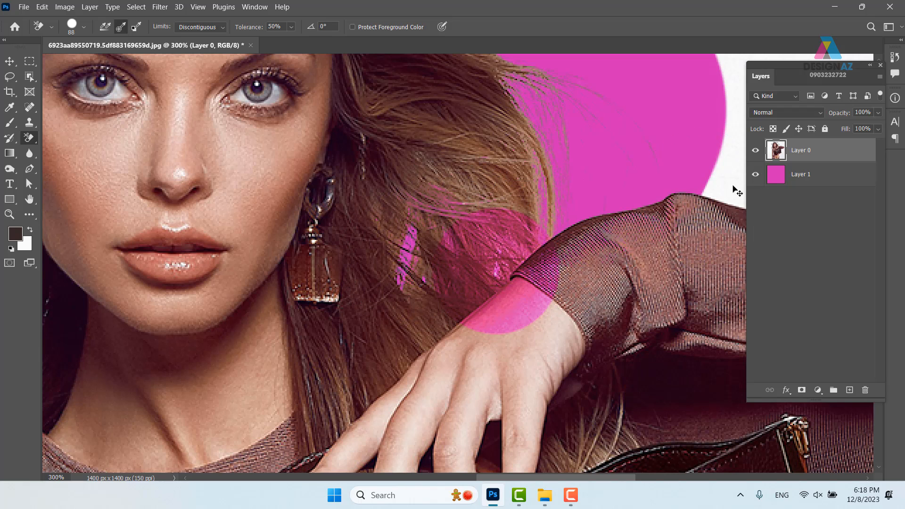
{"action": "key", "text": "ctrl+z"}
Restore the wrongly erased strands between the earring and the raised hand using the History Brush at 45 px
{"action": "left_click_drag", "start_coordinate": [395, 210], "coordinate": [410, 251]}
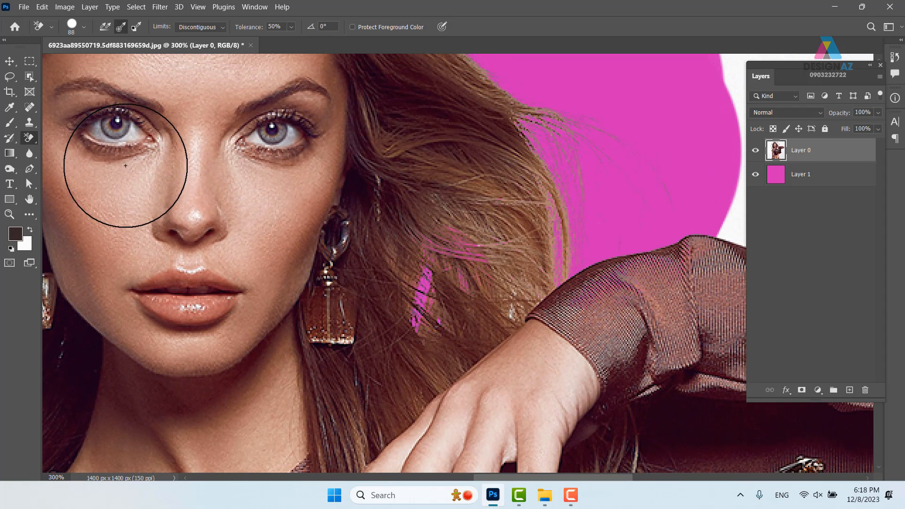
{"action": "left_click", "coordinate": [10, 138]}
{"action": "right_click", "coordinate": [8, 140]}
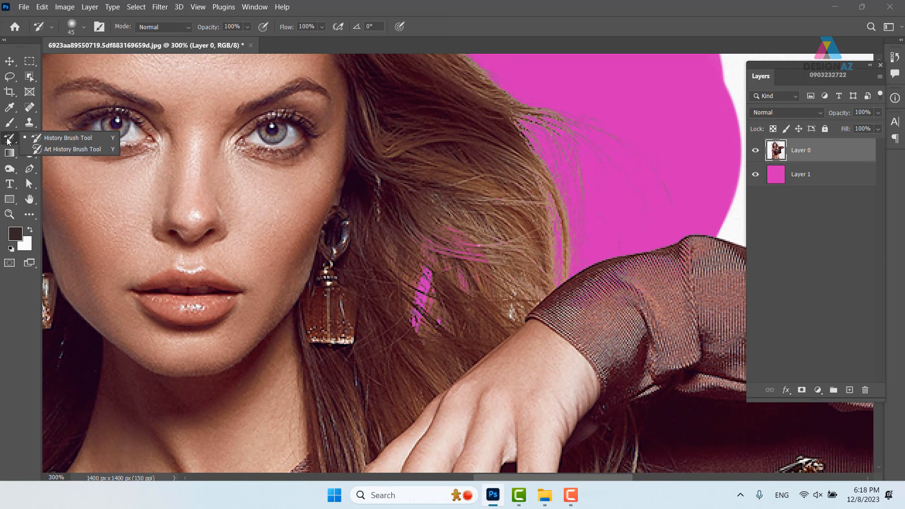
{"action": "left_click", "coordinate": [78, 138]}
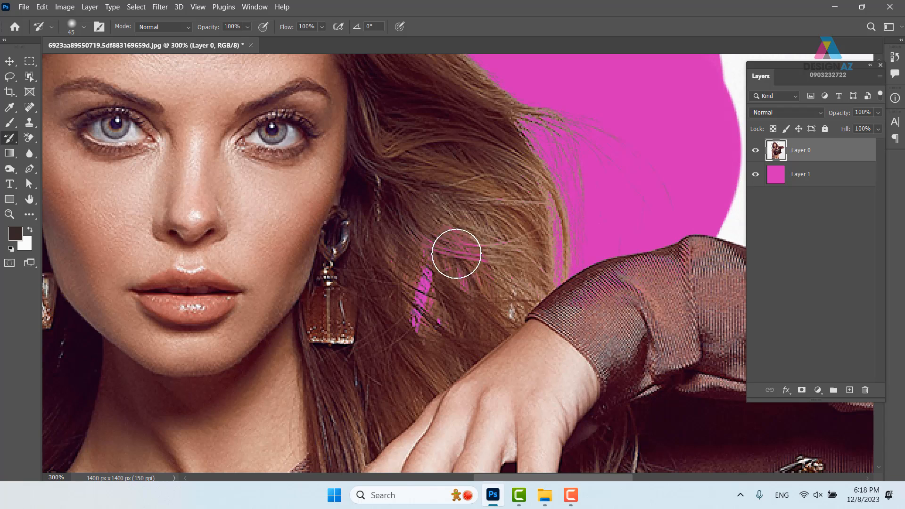
{"action": "mouse_move", "coordinate": [467, 243]}
{"action": "left_mouse_down"}
{"action": "mouse_move", "coordinate": [486, 253]}
{"action": "mouse_move", "coordinate": [469, 244]}
{"action": "mouse_move", "coordinate": [491, 277]}
{"action": "mouse_move", "coordinate": [424, 208]}
{"action": "mouse_move", "coordinate": [406, 247]}
{"action": "mouse_move", "coordinate": [499, 307]}
{"action": "mouse_move", "coordinate": [472, 285]}
{"action": "mouse_move", "coordinate": [468, 376]}
{"action": "mouse_move", "coordinate": [434, 243]}
{"action": "mouse_move", "coordinate": [460, 325]}
{"action": "left_mouse_up"}
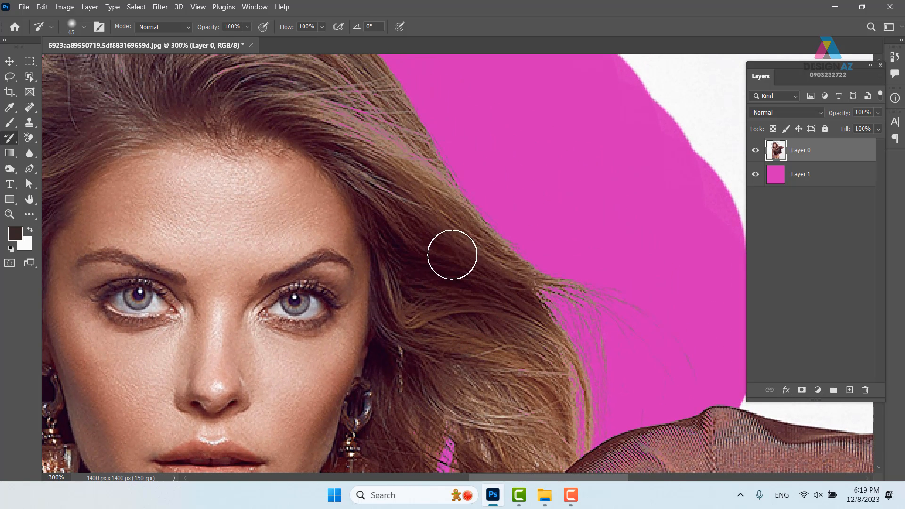
Paint back the see-through strands across the crown and upper side of the hair with the History Brush
{"action": "left_click_drag", "start_coordinate": [374, 194], "coordinate": [424, 272]}
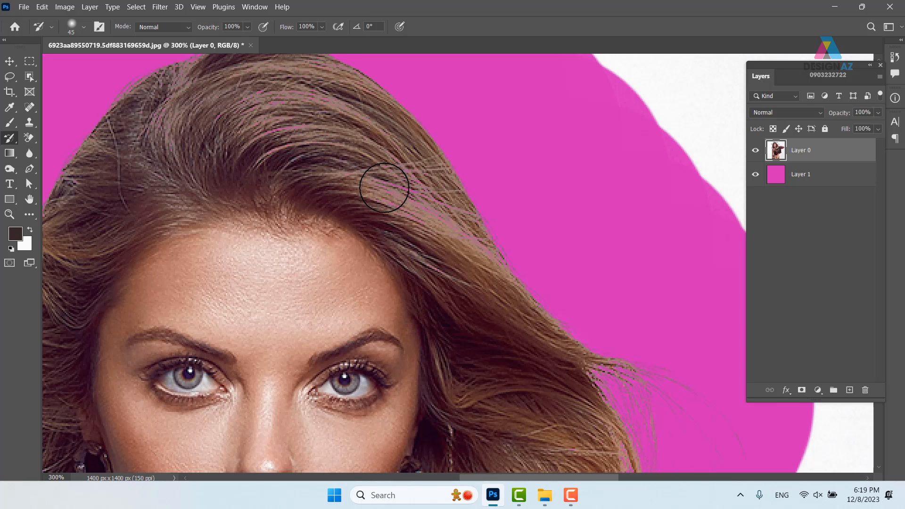
{"action": "mouse_move", "coordinate": [384, 188]}
{"action": "left_mouse_down"}
{"action": "mouse_move", "coordinate": [477, 274]}
{"action": "mouse_move", "coordinate": [466, 248]}
{"action": "mouse_move", "coordinate": [410, 189]}
{"action": "mouse_move", "coordinate": [322, 131]}
{"action": "mouse_move", "coordinate": [259, 129]}
{"action": "mouse_move", "coordinate": [267, 110]}
{"action": "mouse_move", "coordinate": [301, 106]}
{"action": "mouse_move", "coordinate": [192, 142]}
{"action": "mouse_move", "coordinate": [256, 168]}
{"action": "left_mouse_up"}
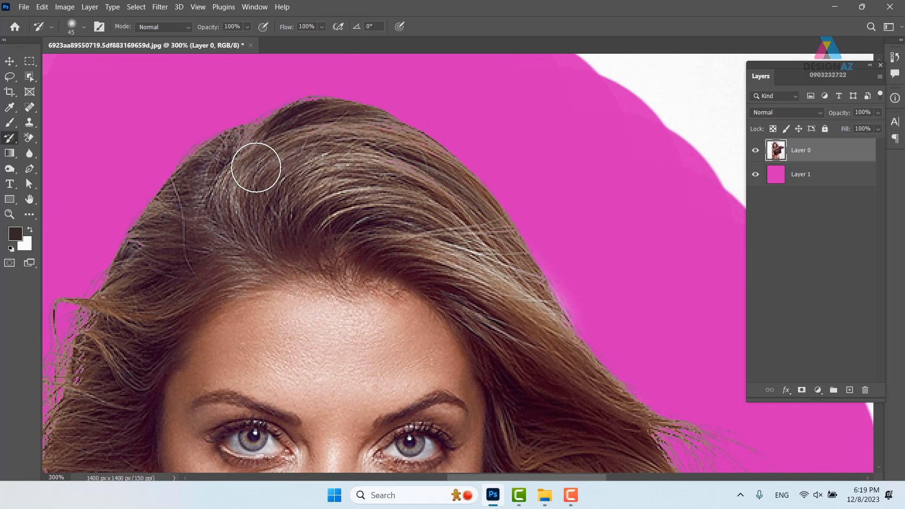
{"action": "left_click_drag", "start_coordinate": [304, 234], "coordinate": [367, 113]}
{"action": "left_click_drag", "start_coordinate": [188, 374], "coordinate": [237, 196]}
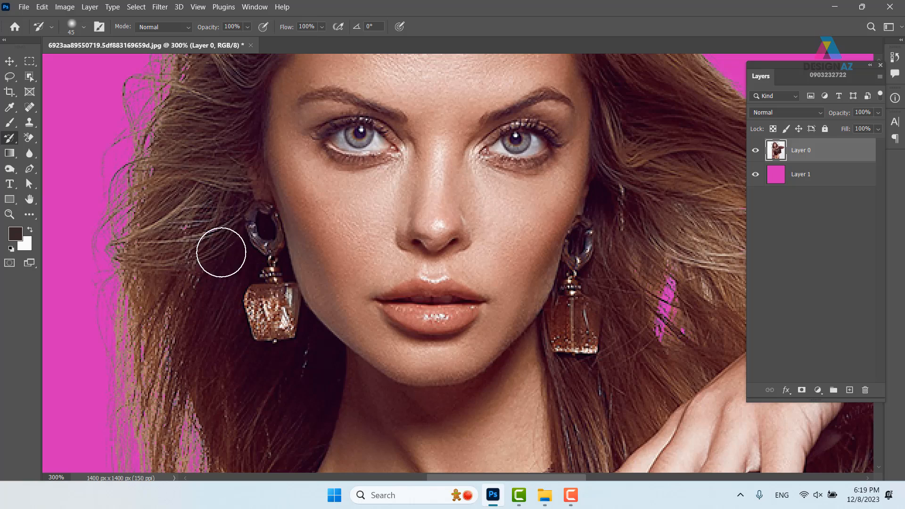
Examine the hair from the shoulder up to the crown and down to the raised wrist for remaining erased patches
{"action": "left_click_drag", "start_coordinate": [240, 283], "coordinate": [242, 86]}
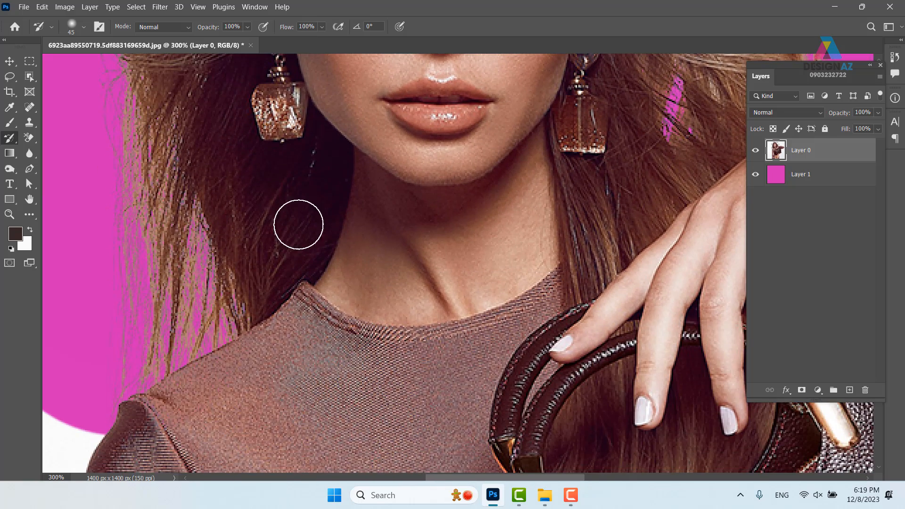
{"action": "left_click_drag", "start_coordinate": [234, 138], "coordinate": [234, 344]}
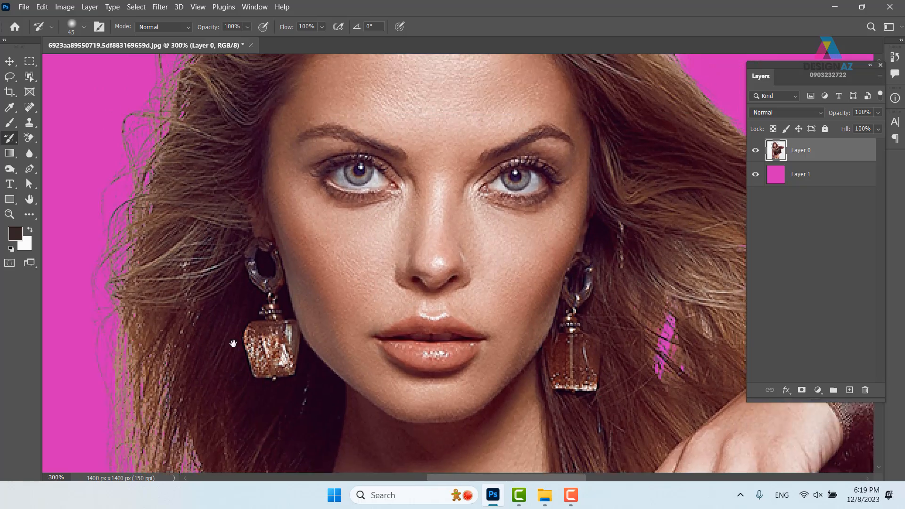
{"action": "left_click_drag", "start_coordinate": [255, 119], "coordinate": [227, 299]}
{"action": "left_click_drag", "start_coordinate": [325, 147], "coordinate": [295, 236]}
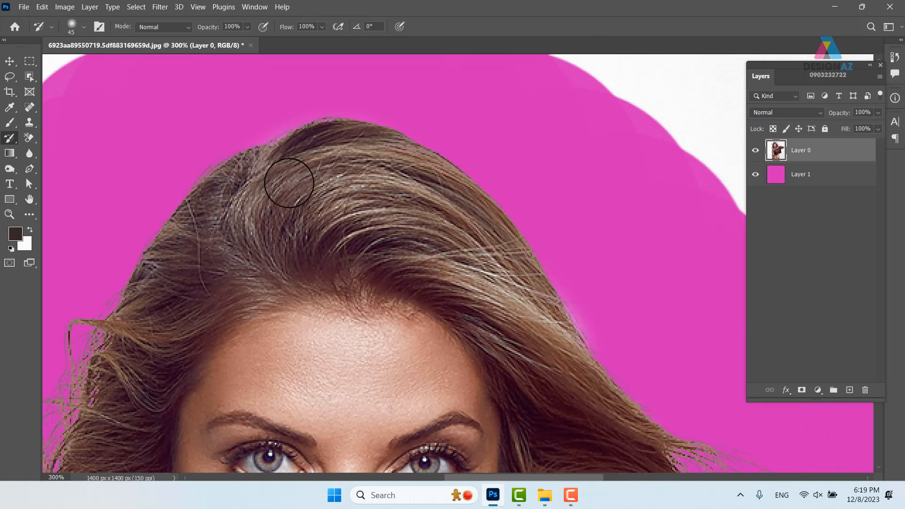
{"action": "scroll", "coordinate": [359, 198], "scroll_direction": "down", "scroll_amount": 5}
{"action": "scroll", "coordinate": [504, 269], "scroll_direction": "right", "scroll_amount": 2}
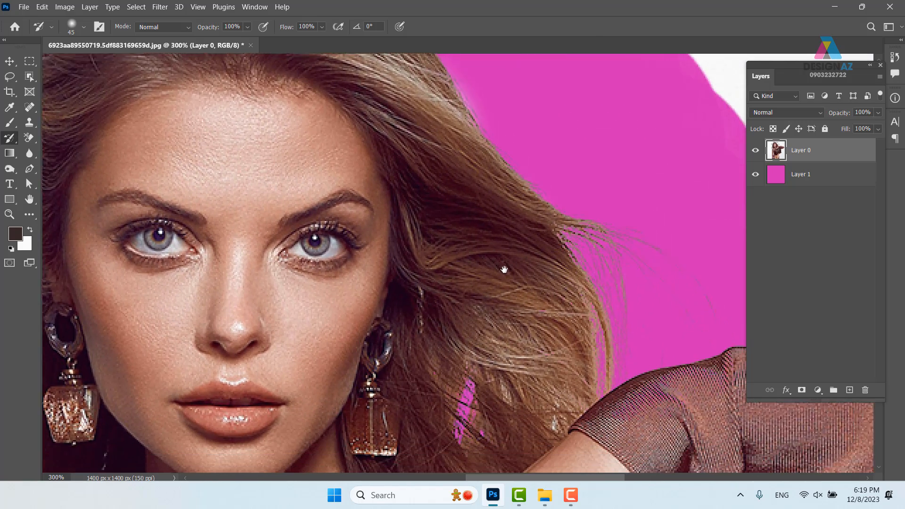
{"action": "scroll", "coordinate": [504, 270], "scroll_direction": "down", "scroll_amount": 3}
{"action": "scroll", "coordinate": [505, 270], "scroll_direction": "right", "scroll_amount": 1}
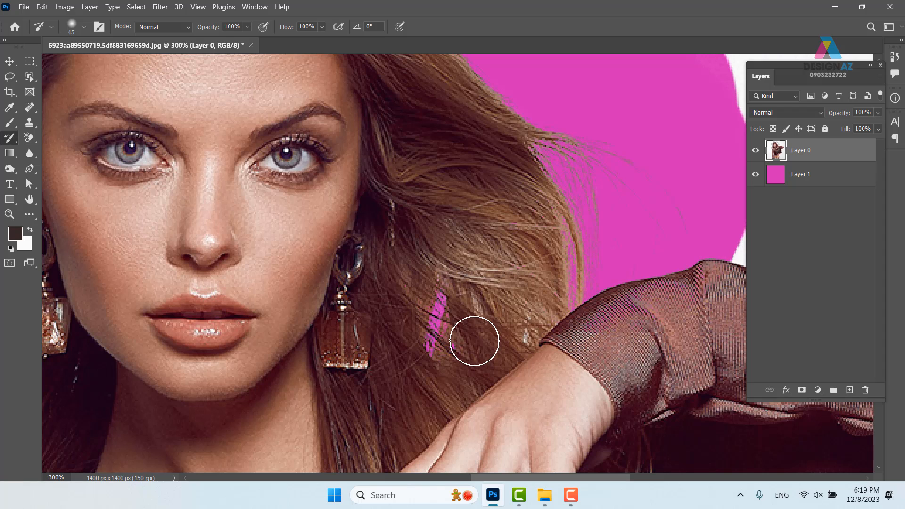
Restore the partly erased ribbed fabric on the raised arm's sleeve cuff with the History Brush
{"action": "left_click_drag", "start_coordinate": [636, 388], "coordinate": [483, 371]}
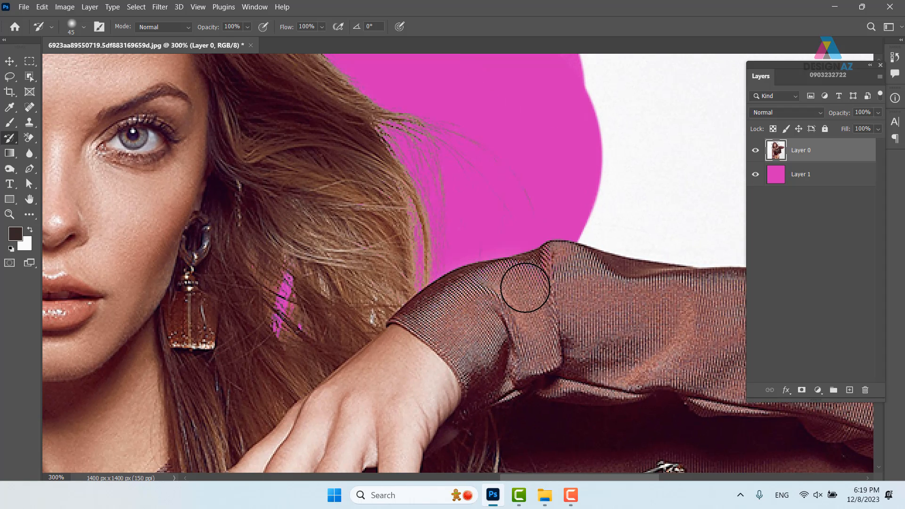
{"action": "mouse_move", "coordinate": [450, 305]}
{"action": "left_mouse_down"}
{"action": "mouse_move", "coordinate": [515, 287]}
{"action": "mouse_move", "coordinate": [535, 289]}
{"action": "mouse_move", "coordinate": [536, 297]}
{"action": "left_mouse_up"}
{"action": "key", "text": "ctrl+z"}
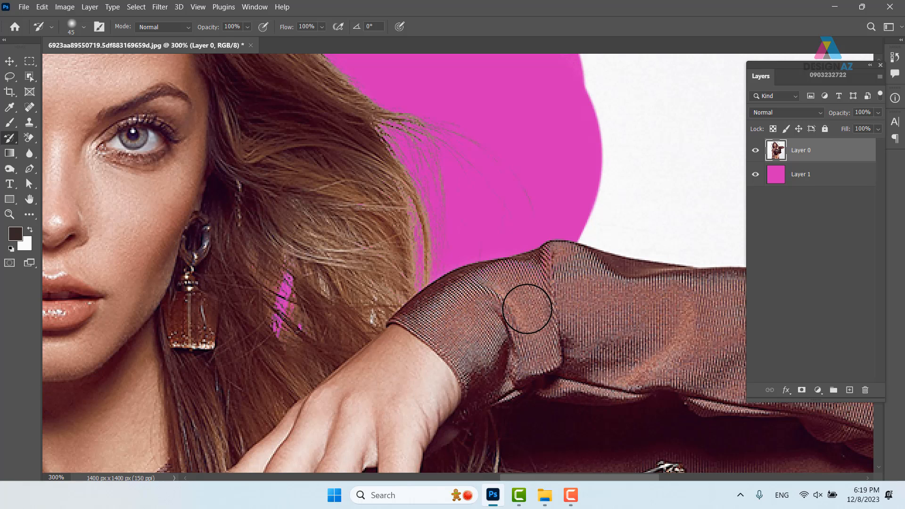
{"action": "mouse_move", "coordinate": [551, 264]}
{"action": "left_mouse_down"}
{"action": "mouse_move", "coordinate": [515, 335]}
{"action": "mouse_move", "coordinate": [378, 322]}
{"action": "left_mouse_up"}
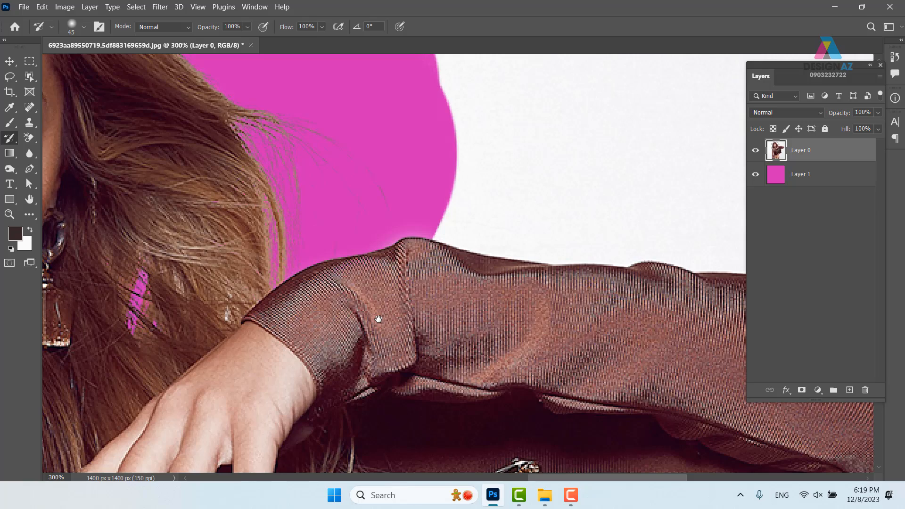
Hide the magenta Layer 1 to show the whole cutout against transparency
{"action": "scroll", "coordinate": [426, 301], "scroll_direction": "down", "scroll_amount": 3}
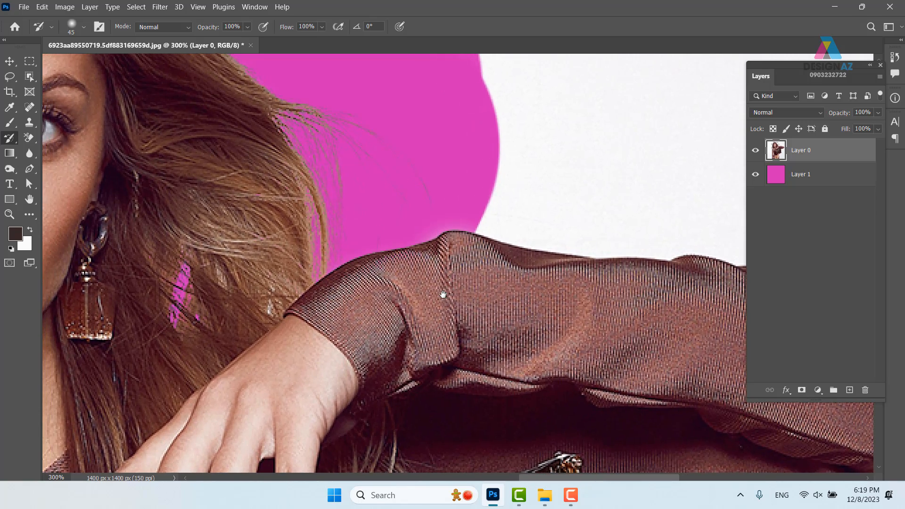
{"action": "scroll", "coordinate": [443, 294], "scroll_direction": "down", "scroll_amount": 1}
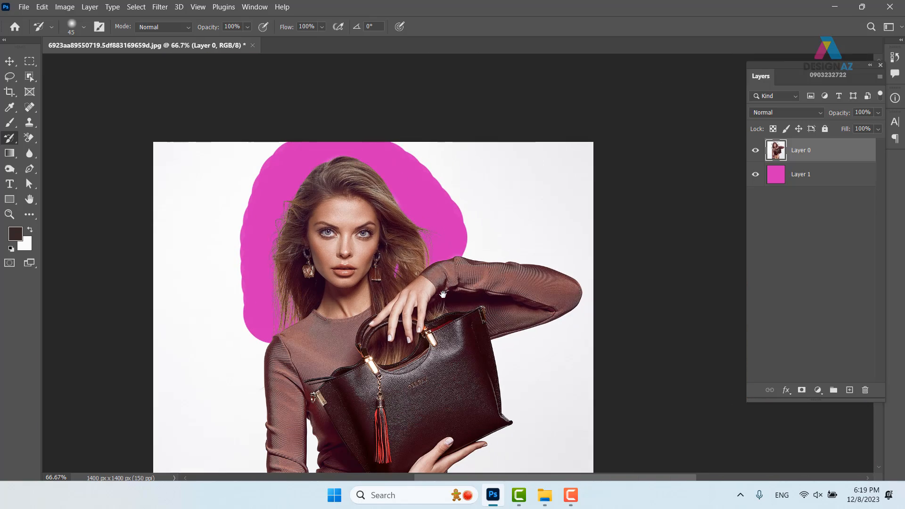
{"action": "left_click", "coordinate": [756, 175]}
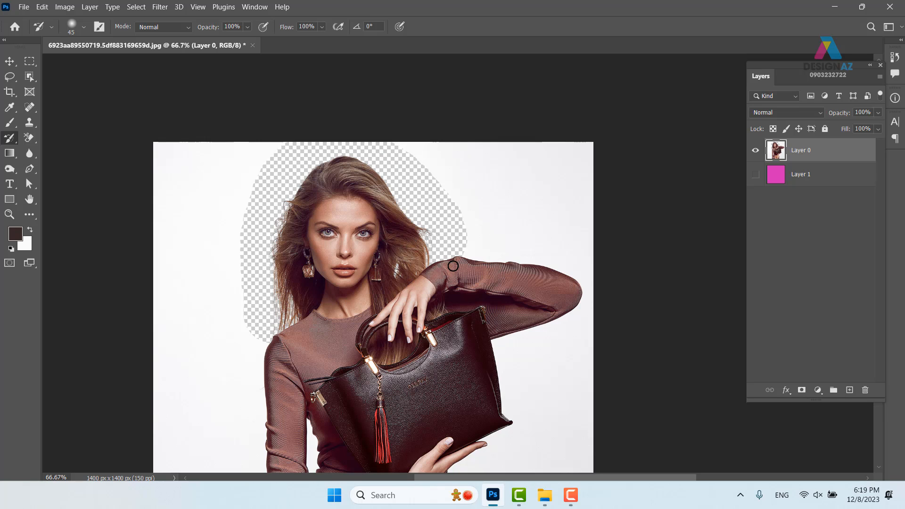
{"action": "left_click_drag", "start_coordinate": [444, 293], "coordinate": [425, 274]}
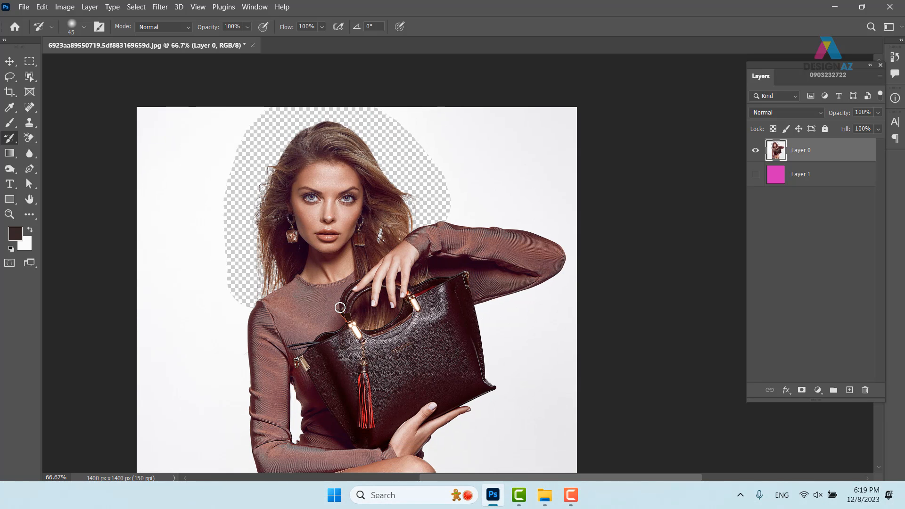
Outline a rough Lasso selection around the dress, arms, handbag and legs, extending it to the lower edge of the photo
{"action": "key", "text": "l"}
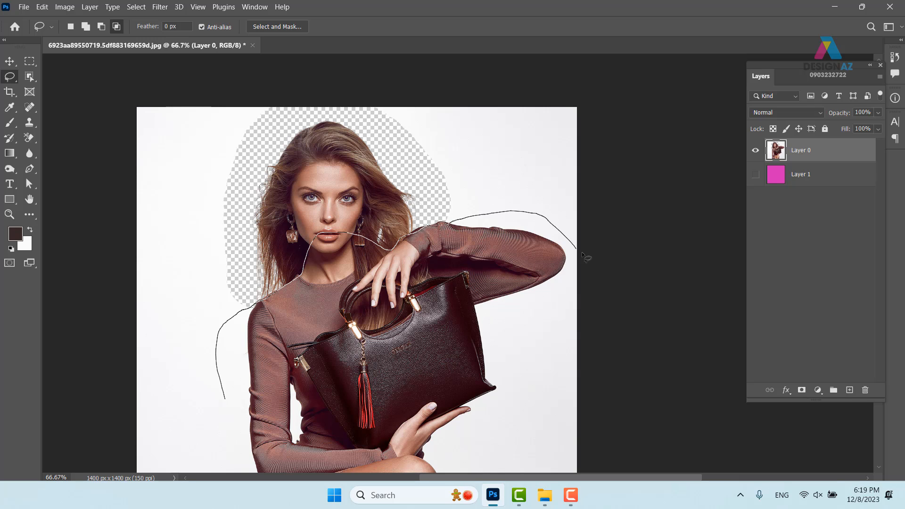
{"action": "left_click_drag", "start_coordinate": [582, 253], "coordinate": [589, 453]}
{"action": "left_click_drag", "start_coordinate": [193, 474], "coordinate": [222, 279]}
{"action": "mouse_move", "coordinate": [255, 305]}
{"action": "left_mouse_down"}
{"action": "mouse_move", "coordinate": [222, 378]}
{"action": "mouse_move", "coordinate": [362, 444]}
{"action": "left_mouse_up"}
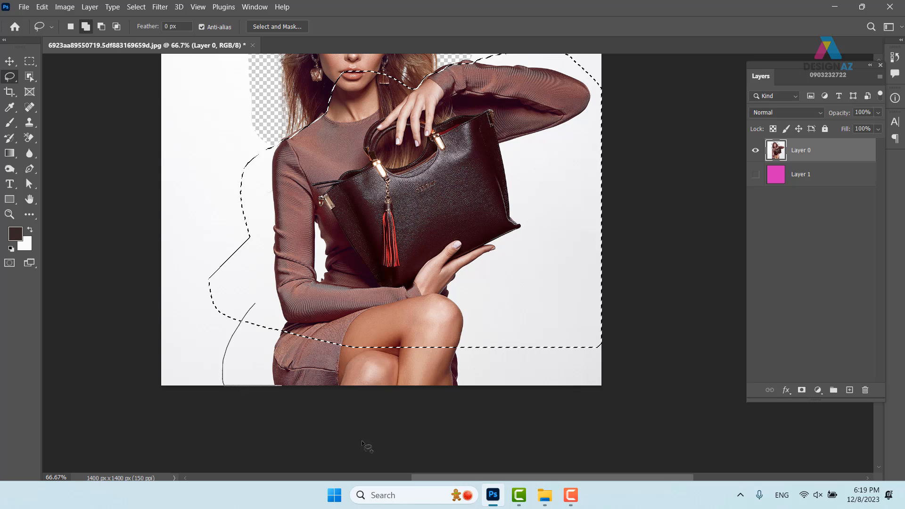
{"action": "left_click_drag", "start_coordinate": [488, 299], "coordinate": [490, 307]}
{"action": "scroll", "coordinate": [485, 358], "scroll_direction": "up", "scroll_amount": 3}
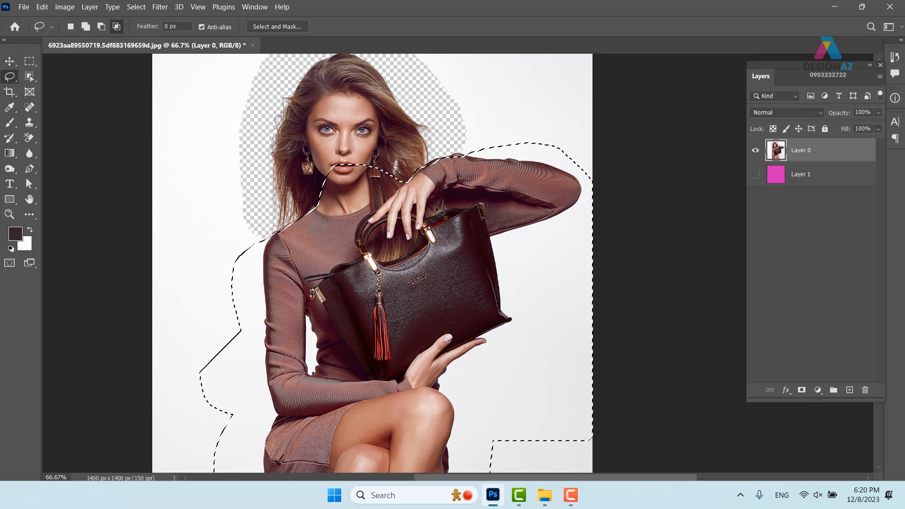
Select the model automatically with Select Subject, and clear the selection
{"action": "left_click", "coordinate": [136, 7]}
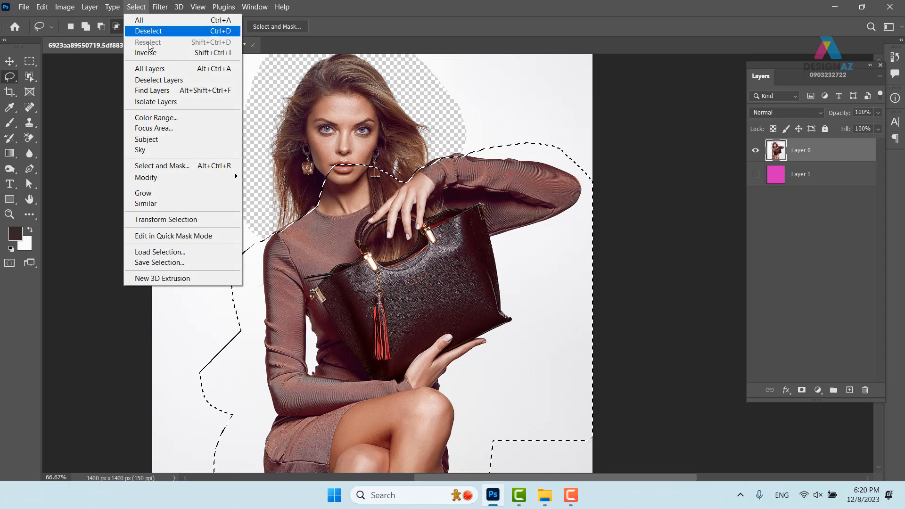
{"action": "left_click", "coordinate": [167, 140]}
{"action": "left_click", "coordinate": [469, 192]}
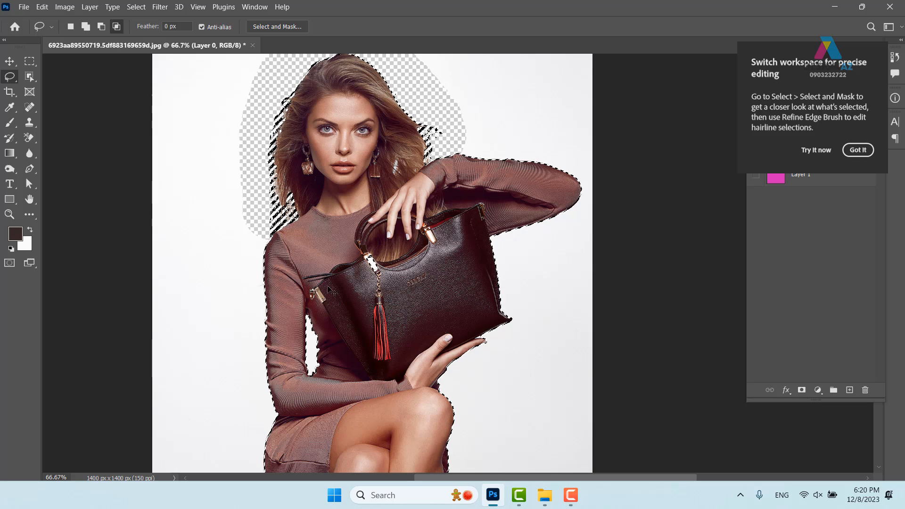
{"action": "key", "text": "ctrl+d"}
{"action": "left_click", "coordinate": [807, 215]}
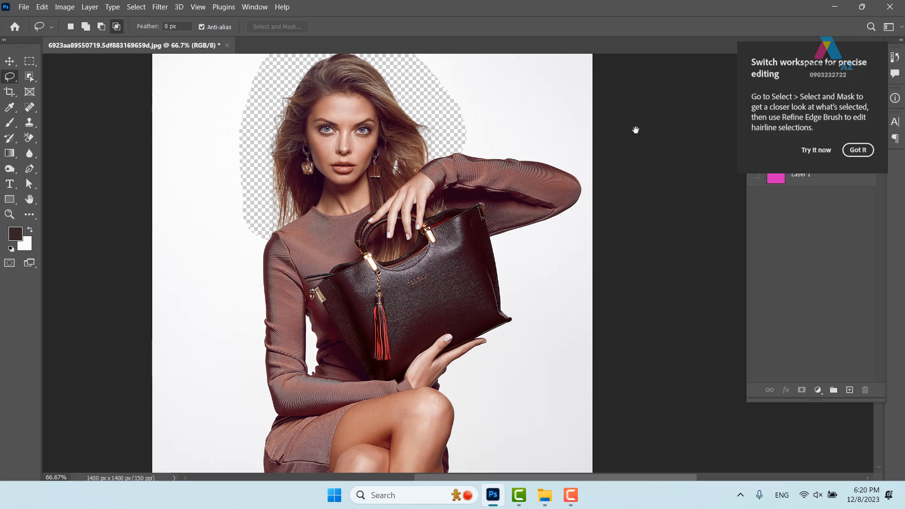
Dismiss the Select and Mask tip and make Layer 0 the active layer
{"action": "left_click_drag", "start_coordinate": [635, 130], "coordinate": [483, 161]}
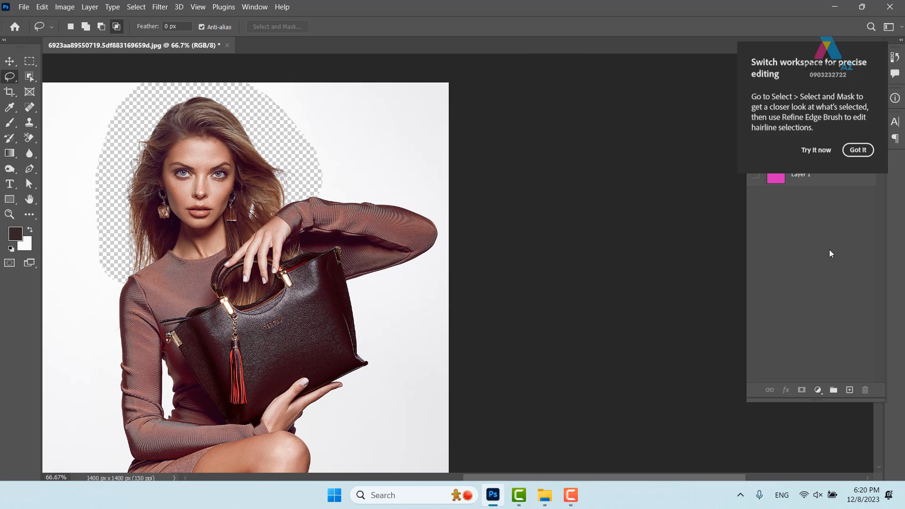
{"action": "left_click", "coordinate": [858, 150]}
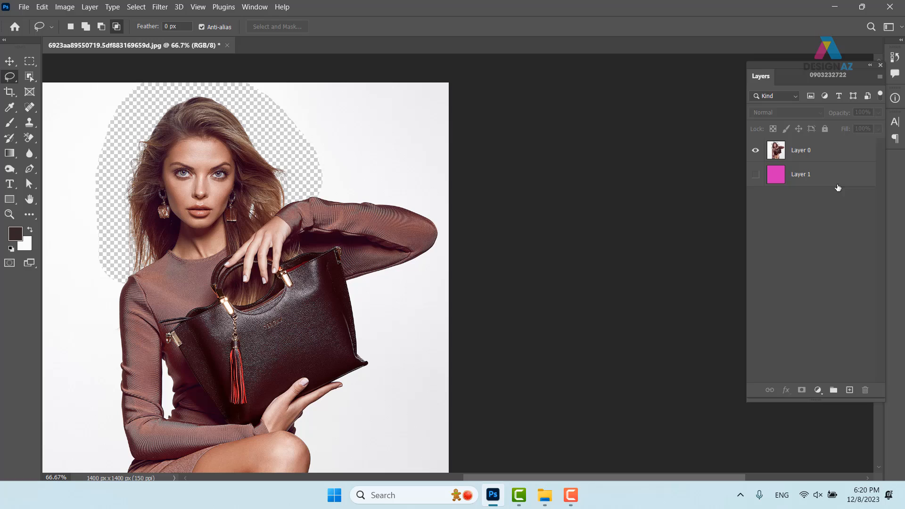
{"action": "left_click", "coordinate": [802, 151]}
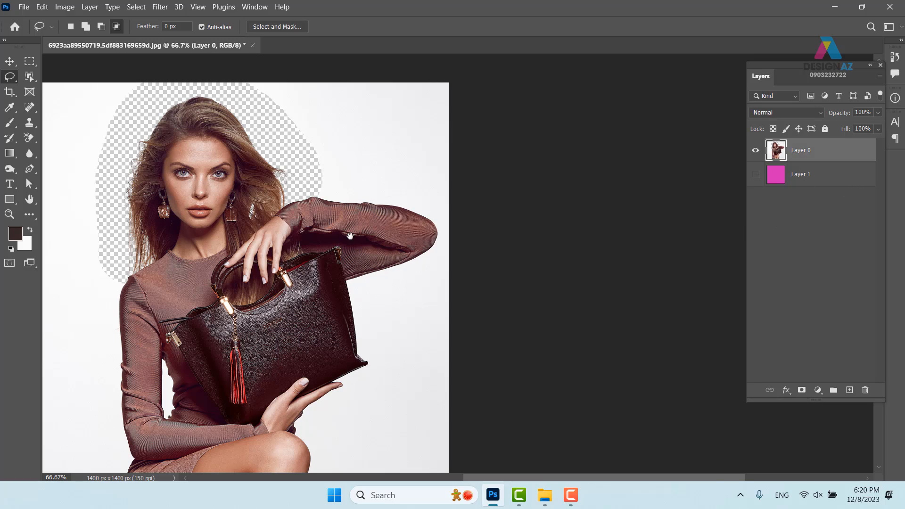
Trace a Pen path from the model's shoulder across the chest and fingers, and along the upper edge of the raised sleeve
{"action": "scroll", "coordinate": [350, 235], "scroll_direction": "up", "scroll_amount": 4}
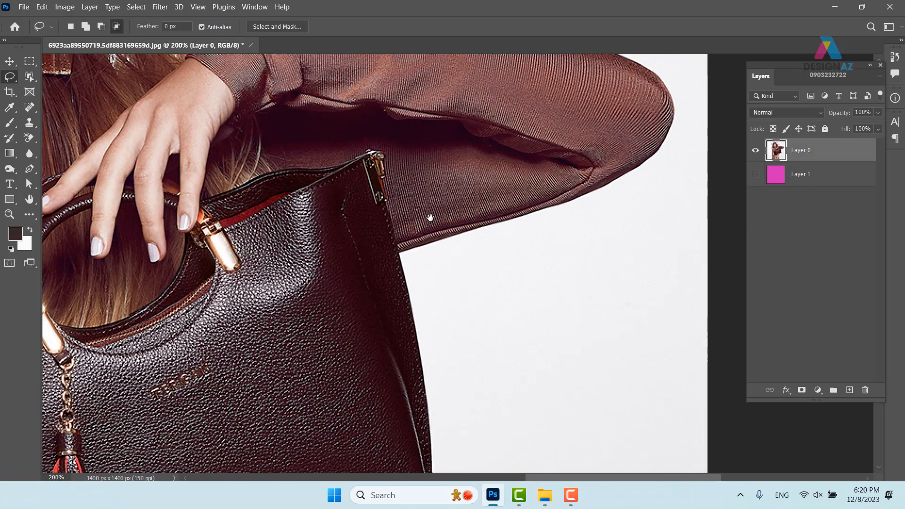
{"action": "left_click_drag", "start_coordinate": [430, 218], "coordinate": [684, 359]}
{"action": "key", "text": "ctrl+plus"}
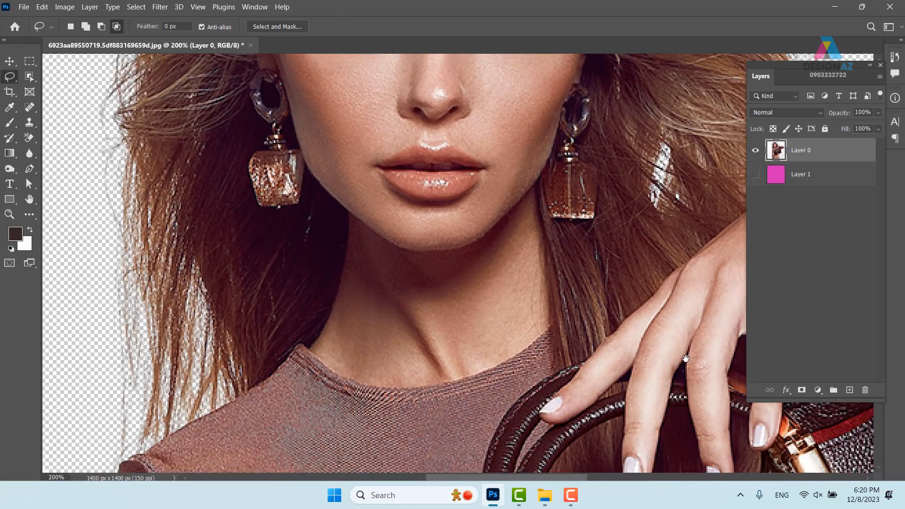
{"action": "left_click_drag", "start_coordinate": [601, 380], "coordinate": [467, 132]}
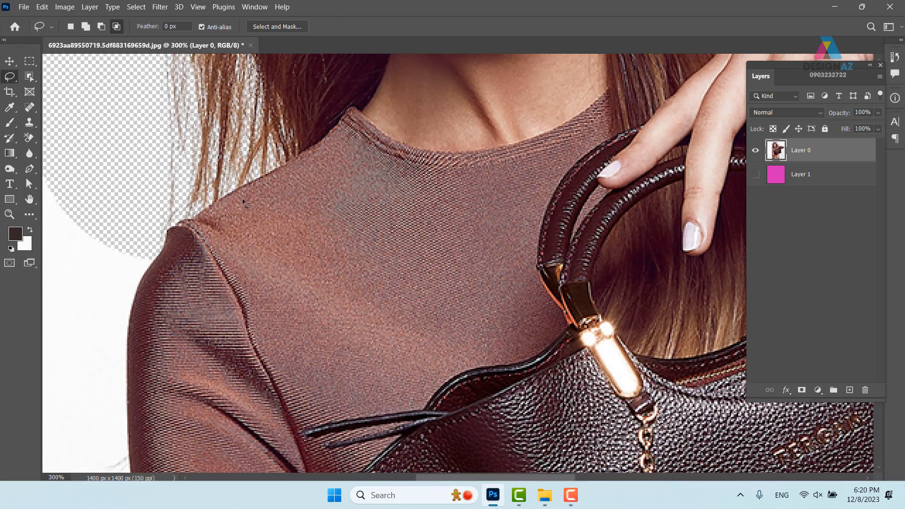
{"action": "key", "text": "p"}
{"action": "left_click", "coordinate": [144, 246]}
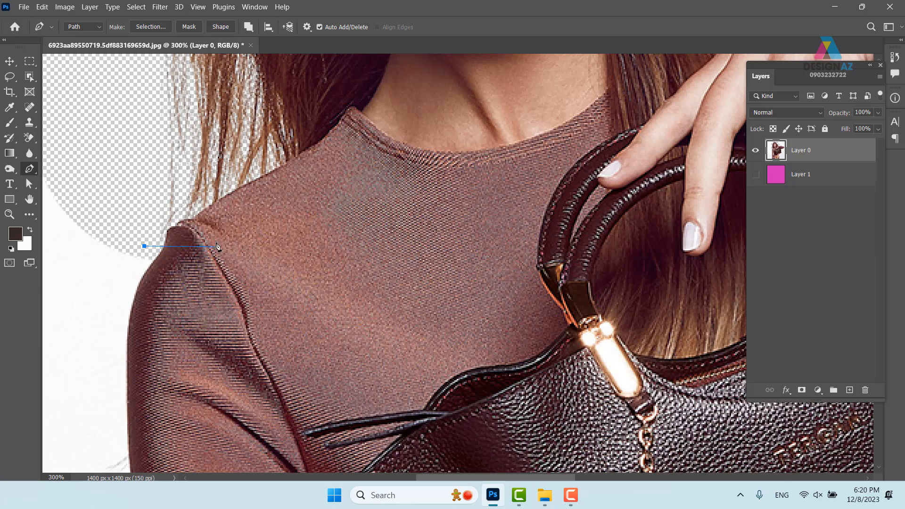
{"action": "scroll", "coordinate": [462, 167], "scroll_direction": "right", "scroll_amount": 5}
{"action": "scroll", "coordinate": [461, 167], "scroll_direction": "up", "scroll_amount": 3}
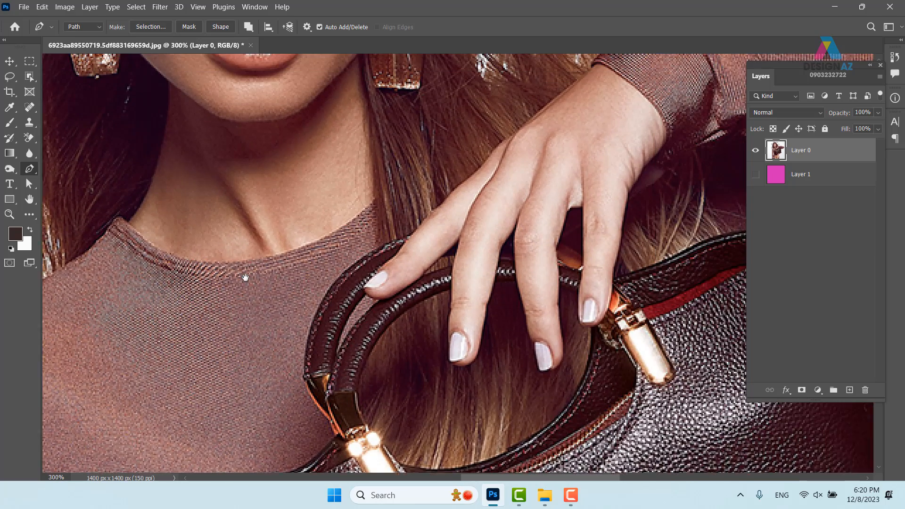
{"action": "scroll", "coordinate": [438, 194], "scroll_direction": "right", "scroll_amount": 4}
{"action": "scroll", "coordinate": [439, 194], "scroll_direction": "up", "scroll_amount": 4}
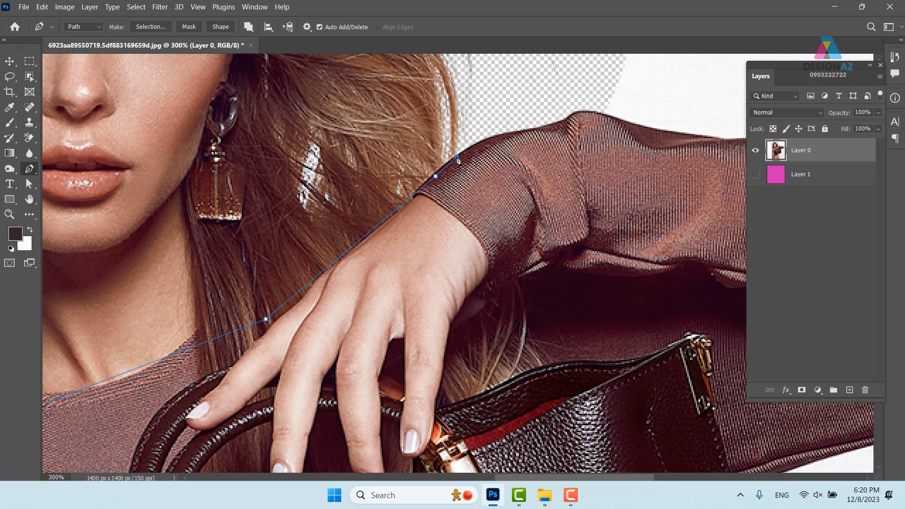
{"action": "left_click_drag", "start_coordinate": [507, 146], "coordinate": [343, 192]}
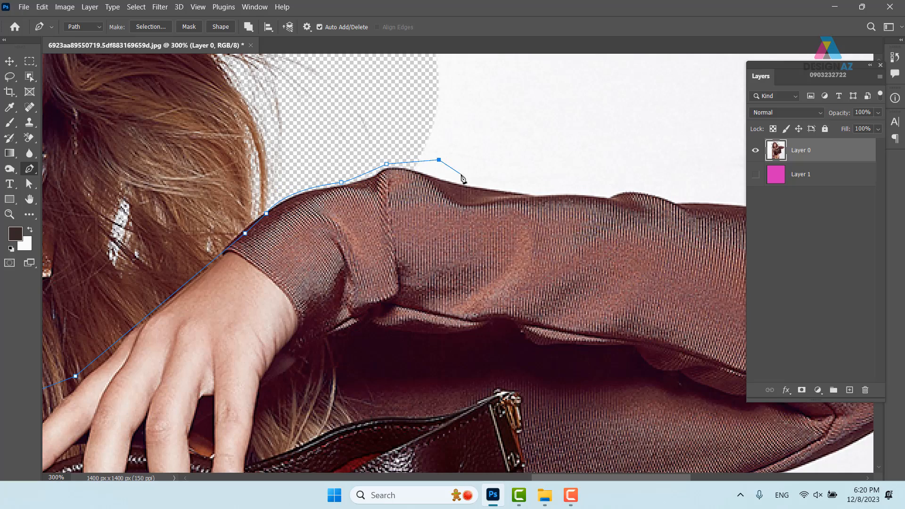
Continue the path loosely around the arm, handbag and legs past the photo's edges, close it at the shoulder, and convert it to a selection
{"action": "key", "text": "ctrl+minus"}
{"action": "key", "text": "ctrl+minus"}
{"action": "key", "text": "ctrl+minus"}
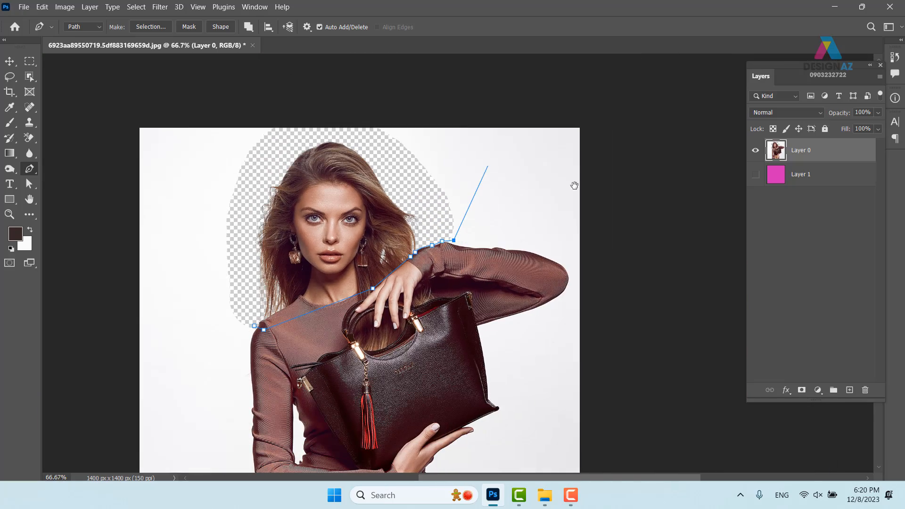
{"action": "left_click_drag", "start_coordinate": [583, 211], "coordinate": [558, 142]}
{"action": "left_click", "coordinate": [561, 351]}
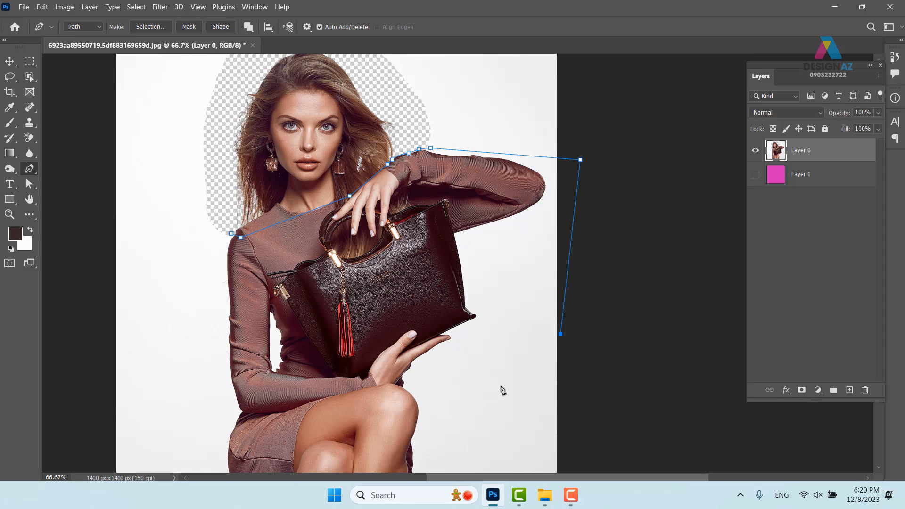
{"action": "left_click_drag", "start_coordinate": [502, 388], "coordinate": [516, 138]}
{"action": "left_click", "coordinate": [527, 248]}
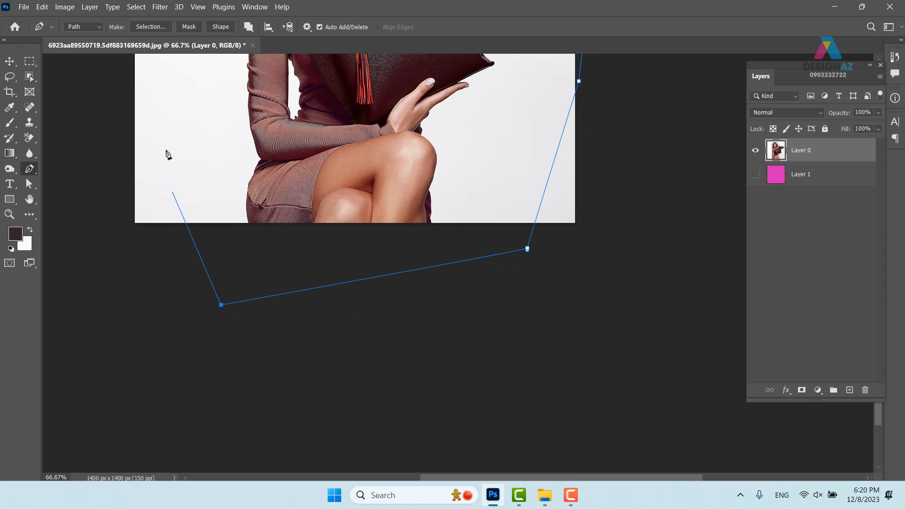
{"action": "left_click", "coordinate": [164, 132]}
{"action": "left_click_drag", "start_coordinate": [186, 112], "coordinate": [231, 330]}
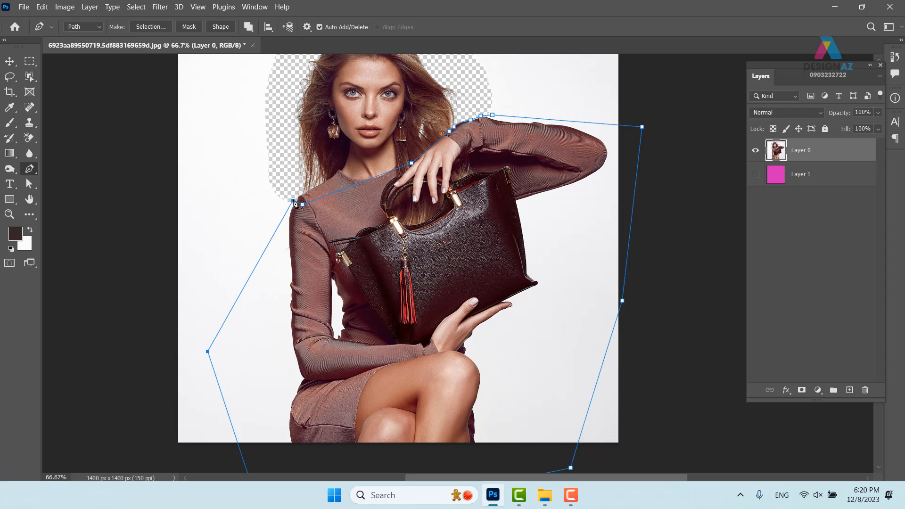
{"action": "key", "text": "ctrl+Return"}
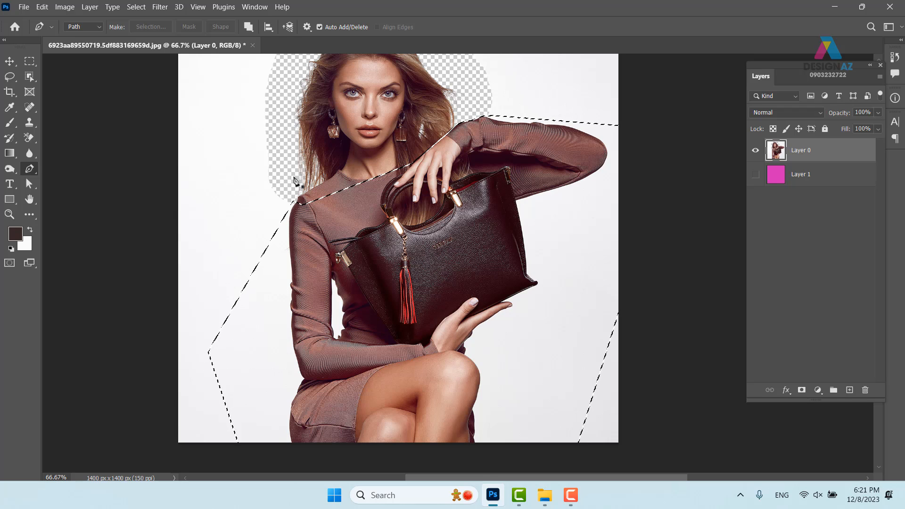
Cut the selected body and handbag from Layer 0 to a new layer in the same place, and hide Layer 0
{"action": "key", "text": "Delete"}
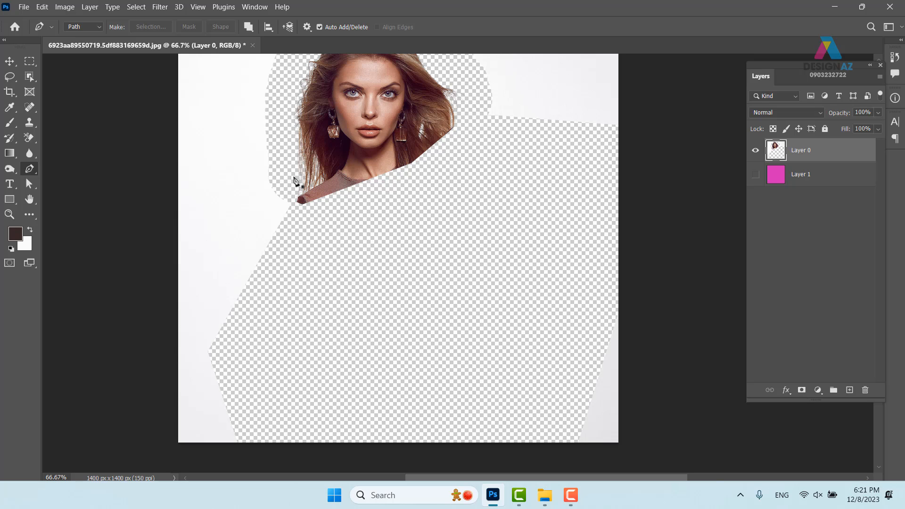
{"action": "key", "text": "ctrl+v"}
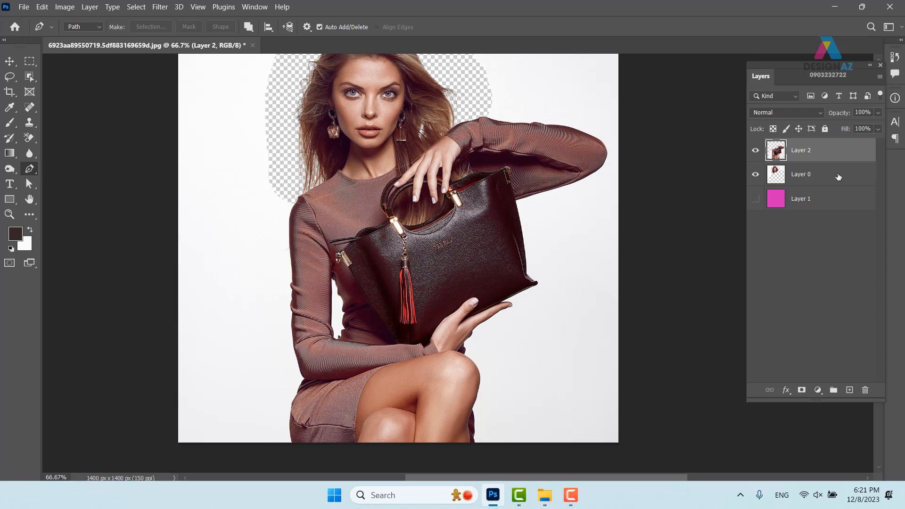
{"action": "left_click", "coordinate": [756, 175]}
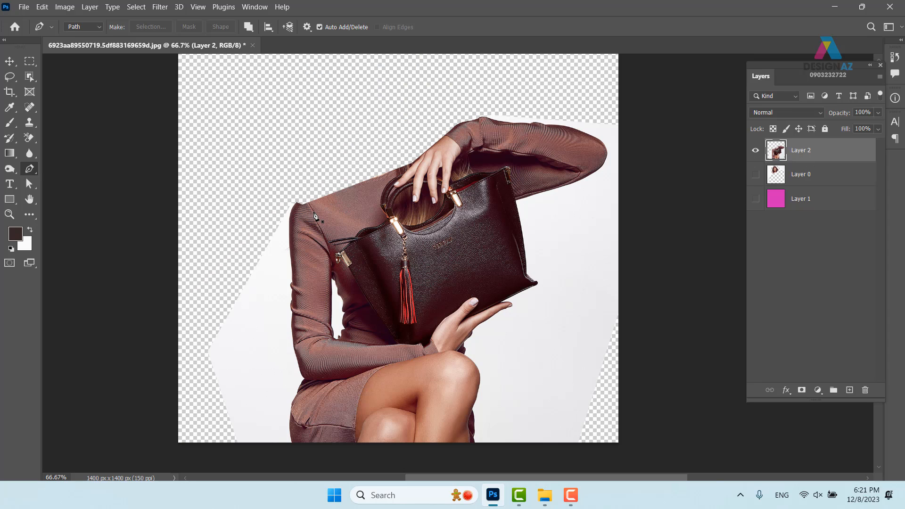
Try to select the body and handbag by framing them with the Object Selection tool, and clear the selection
{"action": "scroll", "coordinate": [315, 215], "scroll_direction": "down", "scroll_amount": 1}
{"action": "scroll", "coordinate": [315, 216], "scroll_direction": "right", "scroll_amount": 1}
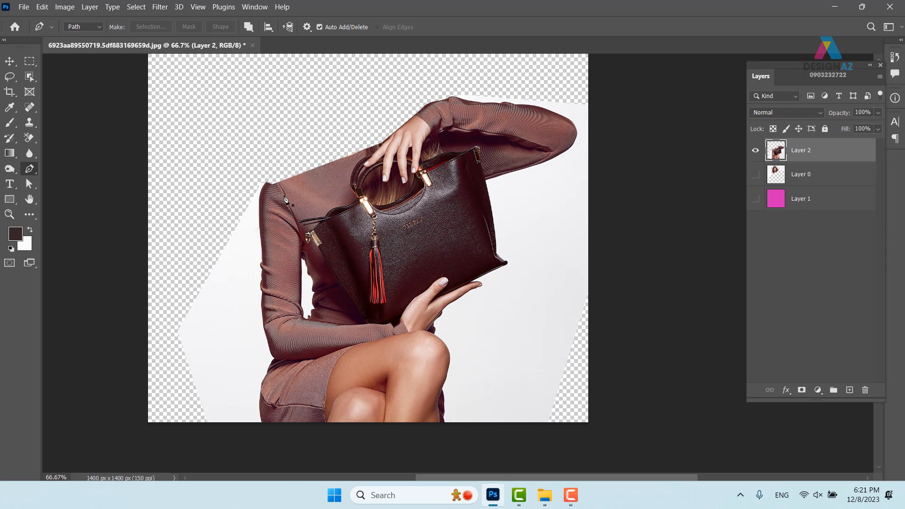
{"action": "left_click", "coordinate": [32, 78]}
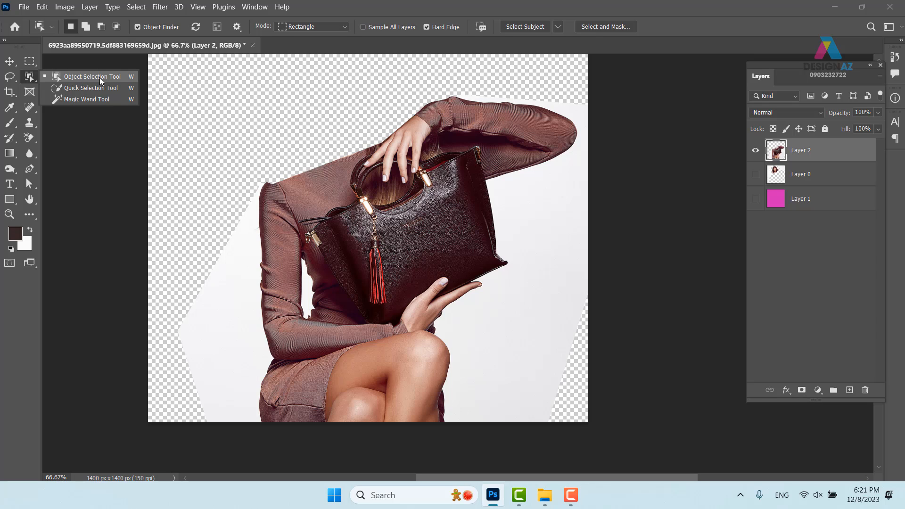
{"action": "left_click", "coordinate": [101, 82]}
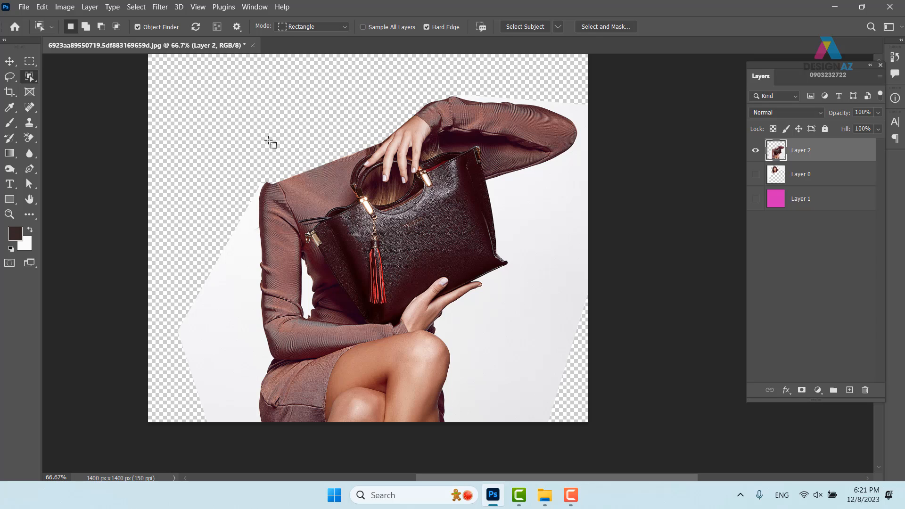
{"action": "left_click_drag", "start_coordinate": [168, 67], "coordinate": [223, 158]}
{"action": "key", "text": "ctrl+minus"}
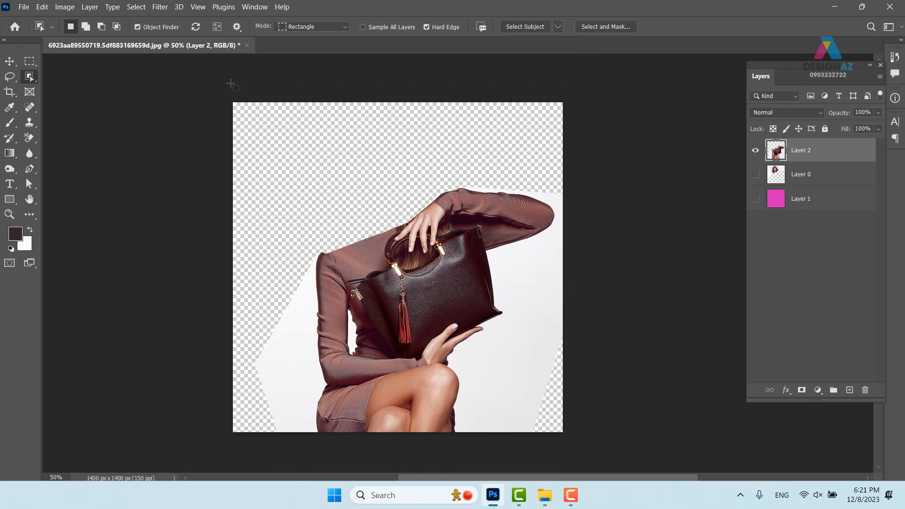
{"action": "left_click_drag", "start_coordinate": [232, 85], "coordinate": [662, 479]}
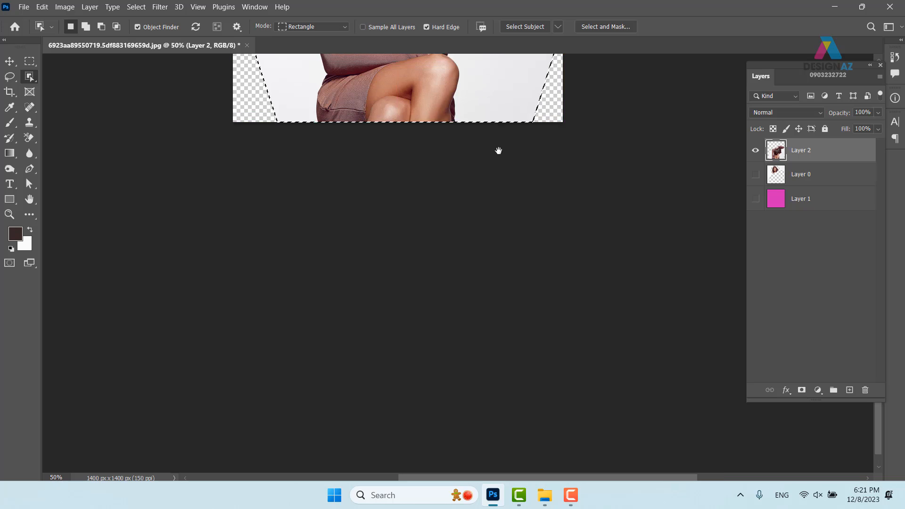
{"action": "scroll", "coordinate": [492, 317], "scroll_direction": "up", "scroll_amount": 5}
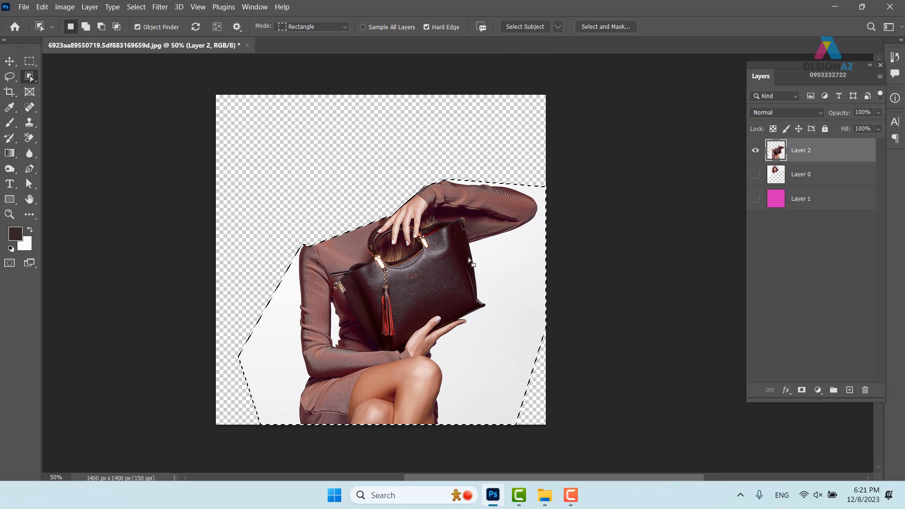
{"action": "left_click_drag", "start_coordinate": [216, 136], "coordinate": [522, 317]}
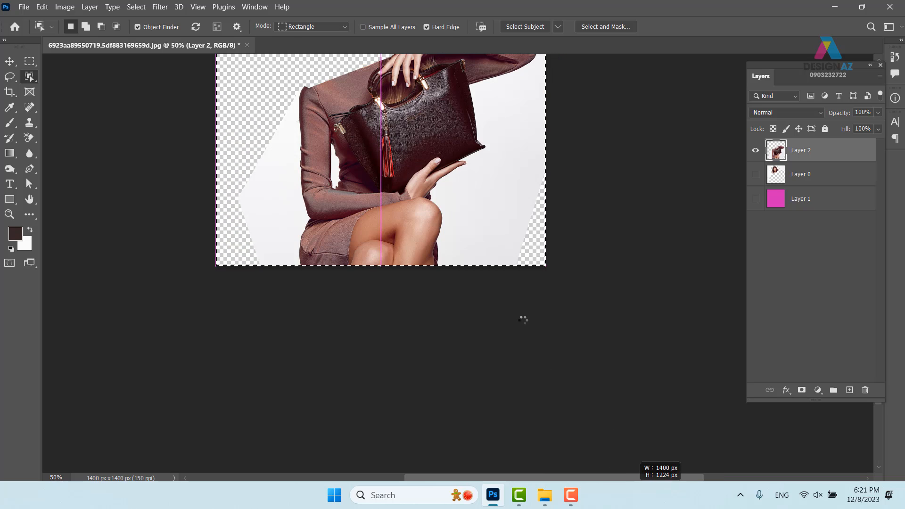
{"action": "left_click_drag", "start_coordinate": [426, 165], "coordinate": [415, 202]}
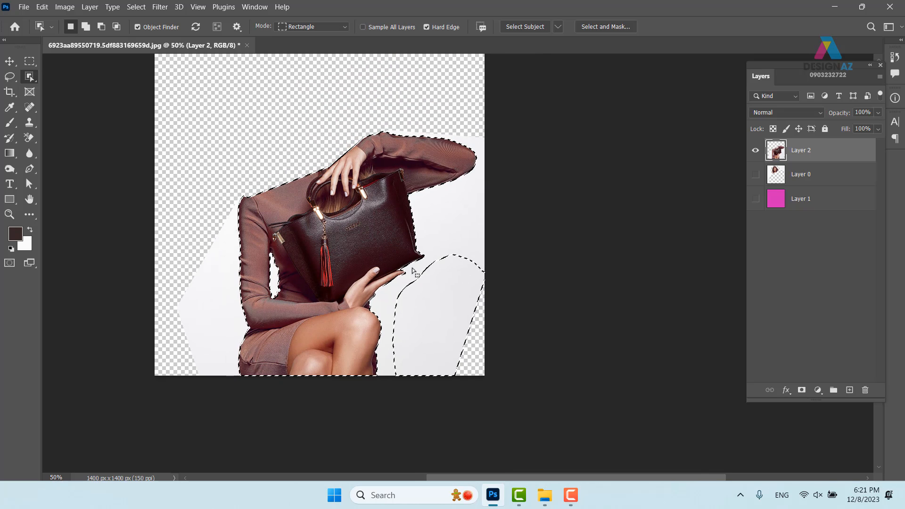
{"action": "key", "text": "ctrl+d"}
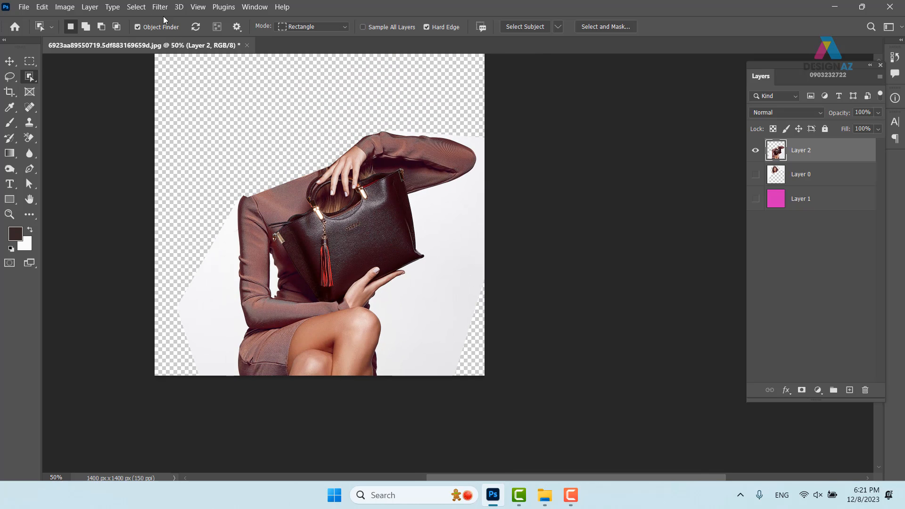
Select the body and handbag on Layer 2 automatically with Select Subject
{"action": "left_click", "coordinate": [135, 8]}
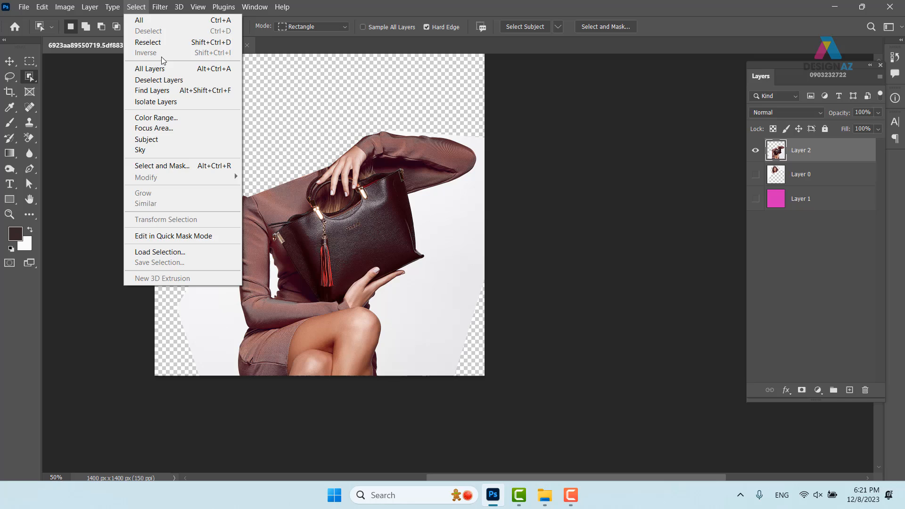
{"action": "left_click", "coordinate": [168, 138]}
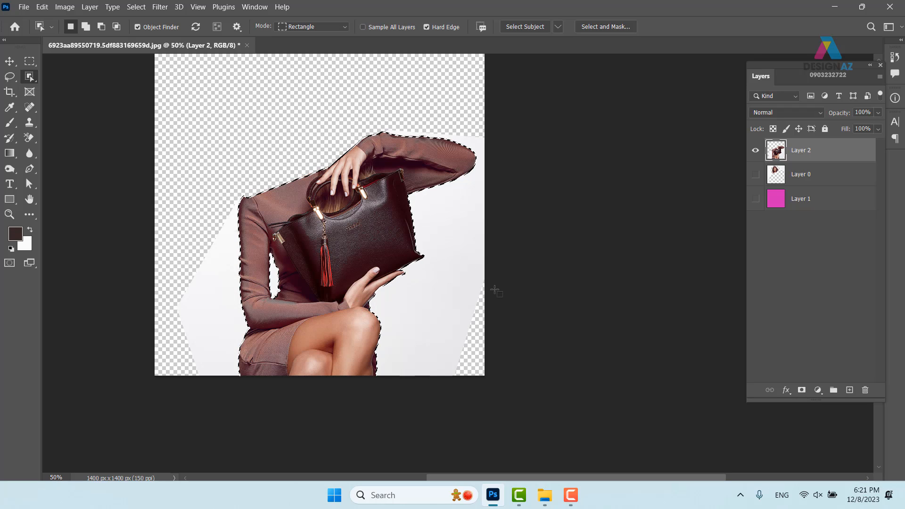
Examine the selection edge around the handbag corner, the supporting hand and the gap inside the bent arm
{"action": "key", "text": "ctrl+plus"}
{"action": "key", "text": "ctrl+plus"}
{"action": "key", "text": "ctrl+plus"}
{"action": "key", "text": "ctrl+plus"}
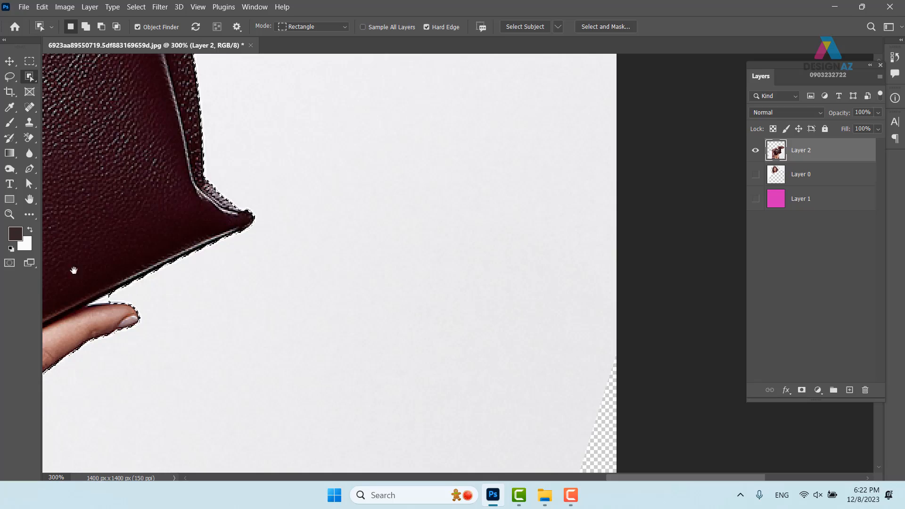
{"action": "left_click_drag", "start_coordinate": [73, 271], "coordinate": [452, 108]}
{"action": "left_click_drag", "start_coordinate": [398, 277], "coordinate": [632, 219]}
{"action": "left_click_drag", "start_coordinate": [225, 263], "coordinate": [565, 348]}
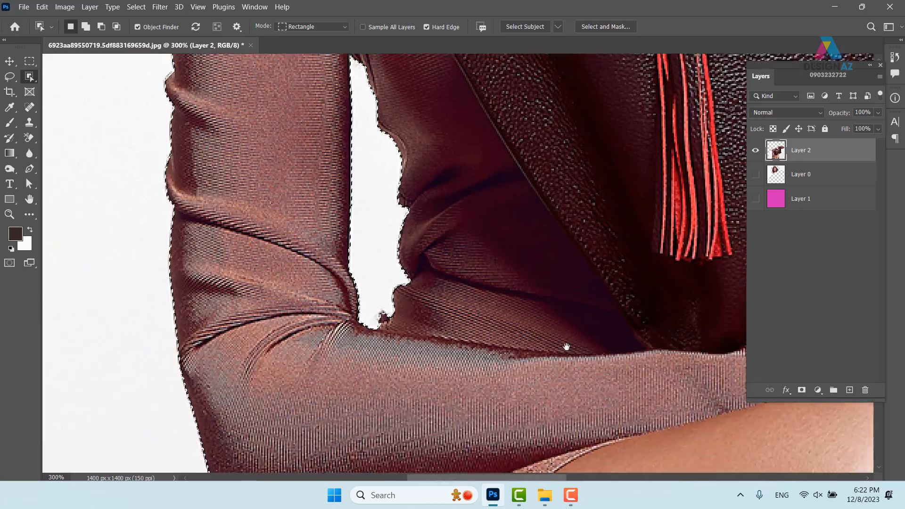
{"action": "left_click_drag", "start_coordinate": [330, 269], "coordinate": [468, 310]}
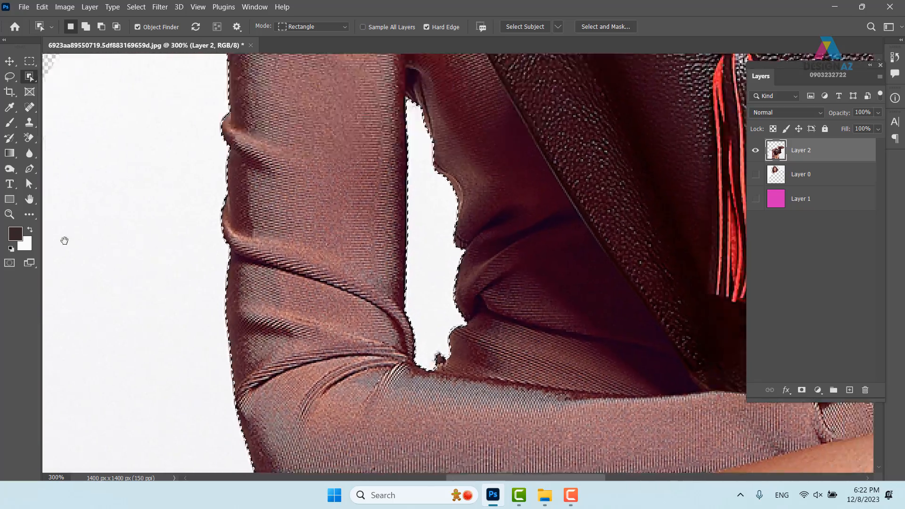
{"action": "left_click_drag", "start_coordinate": [65, 241], "coordinate": [433, 363]}
Subtract the white gap between the handbag's lower edge and the fingertip from the selection with a size 5 Quick Selection brush, keeping the finger selected
{"action": "key", "text": "ctrl+plus"}
{"action": "key", "text": "ctrl+plus"}
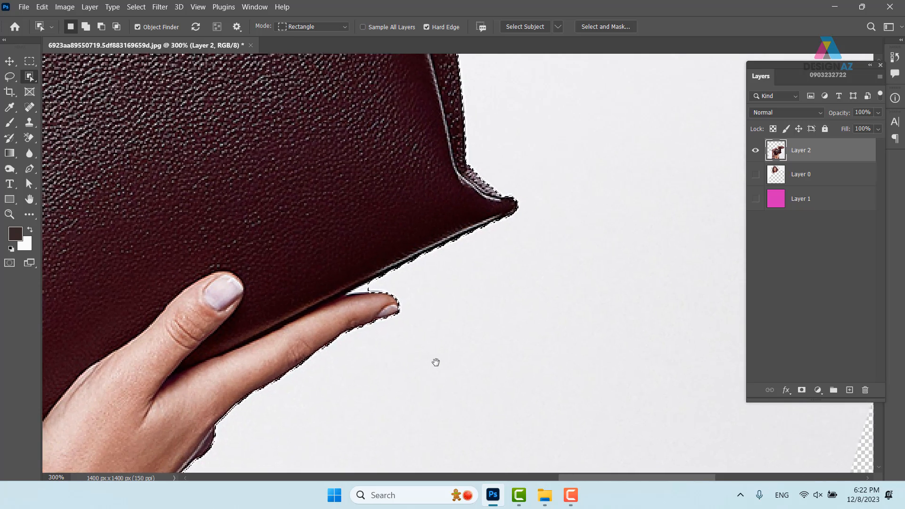
{"action": "right_click", "coordinate": [29, 77]}
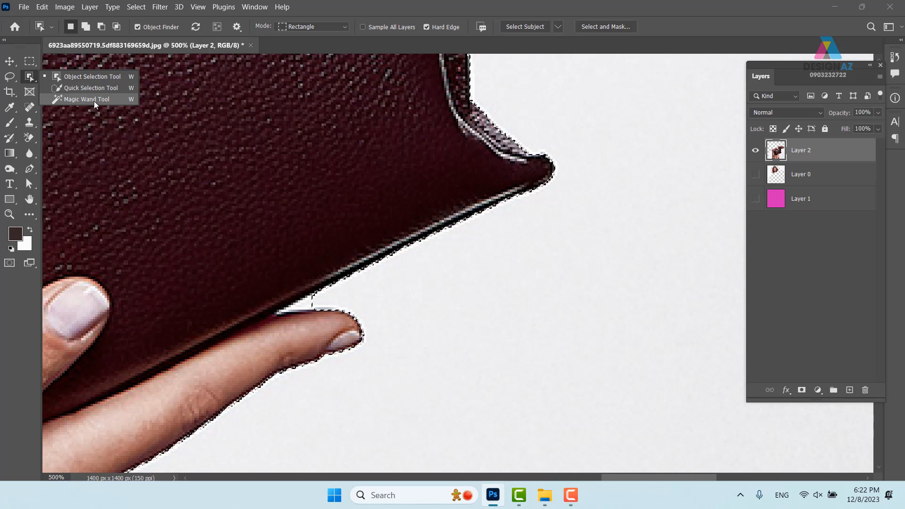
{"action": "left_click", "coordinate": [90, 87]}
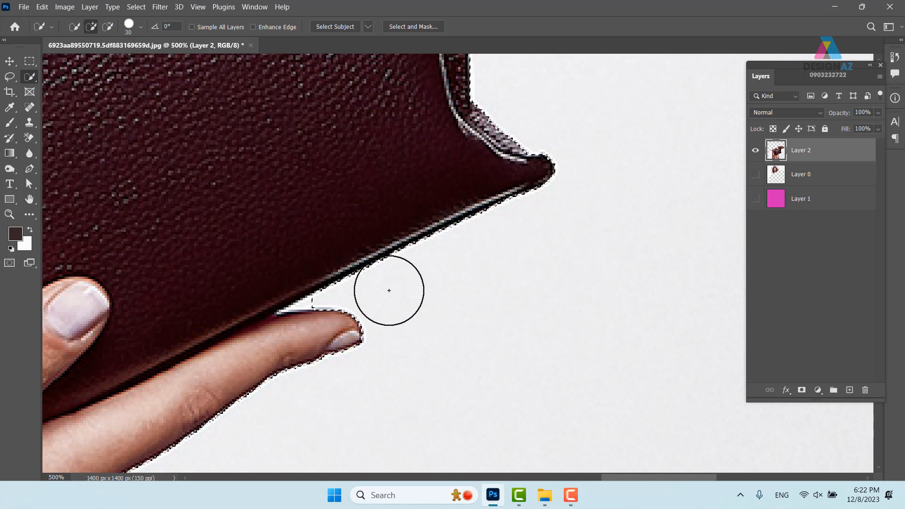
{"action": "right_click", "coordinate": [406, 291], "text": "alt"}
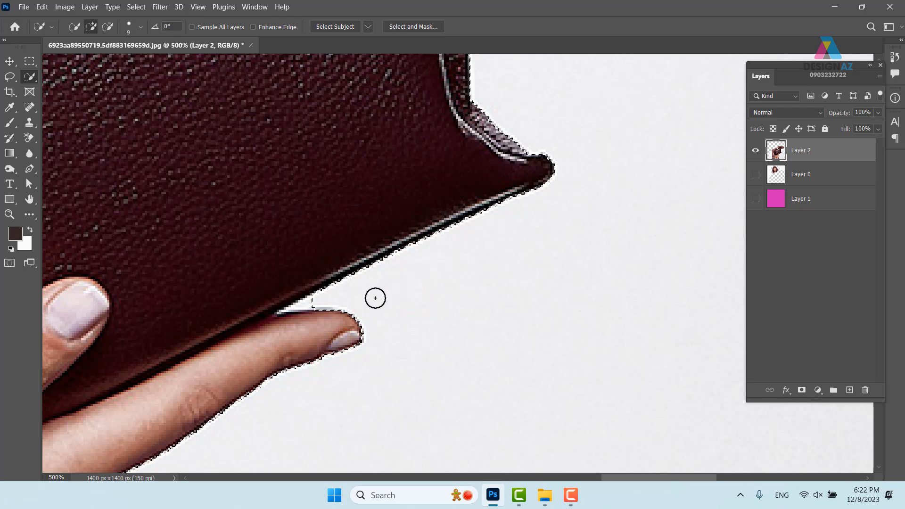
{"action": "left_click_drag", "start_coordinate": [323, 299], "coordinate": [312, 302]}
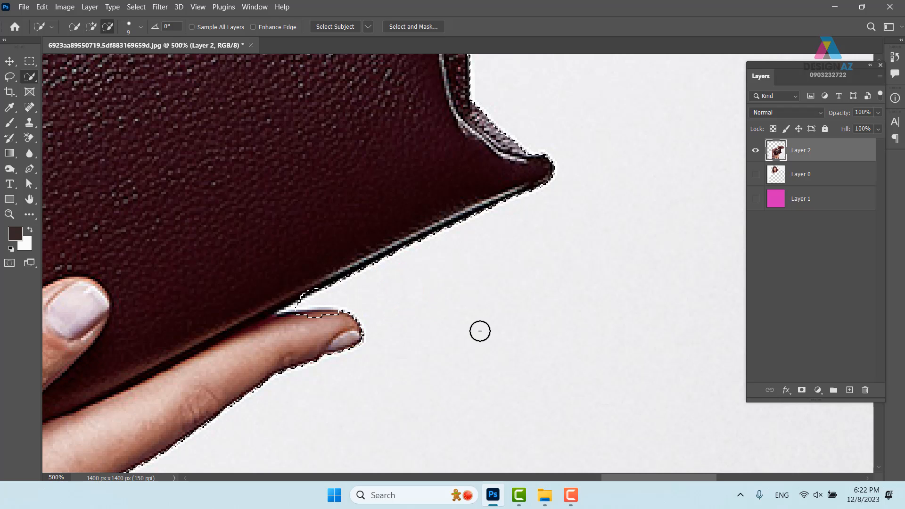
{"action": "right_click", "coordinate": [364, 291], "text": "alt"}
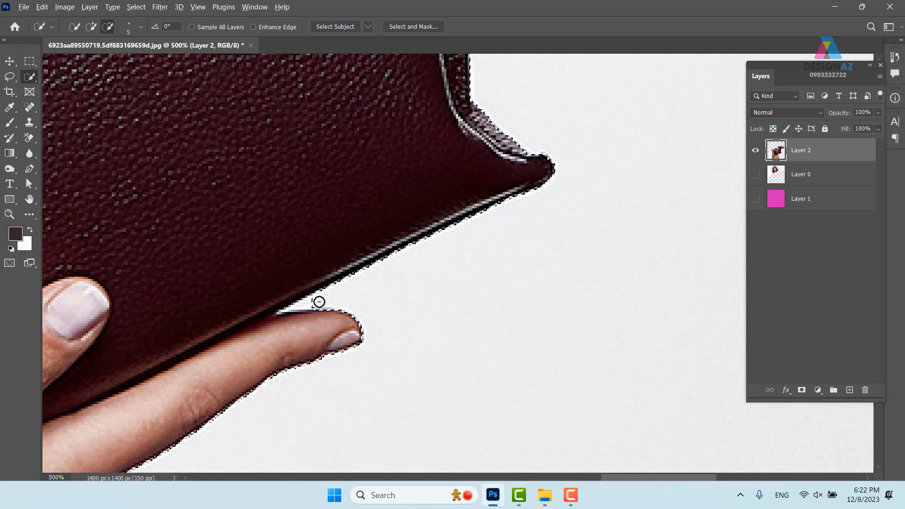
{"action": "left_click_drag", "start_coordinate": [317, 299], "coordinate": [304, 303], "text": "alt"}
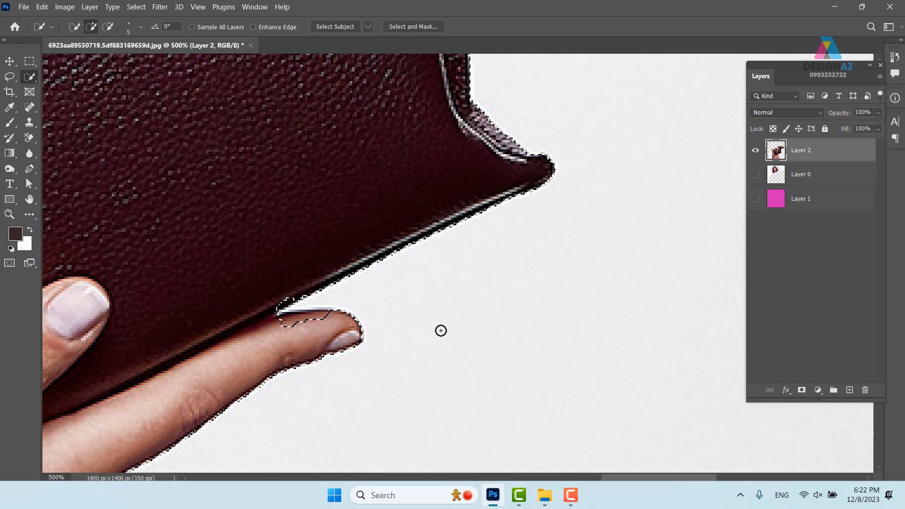
{"action": "left_click", "coordinate": [286, 334]}
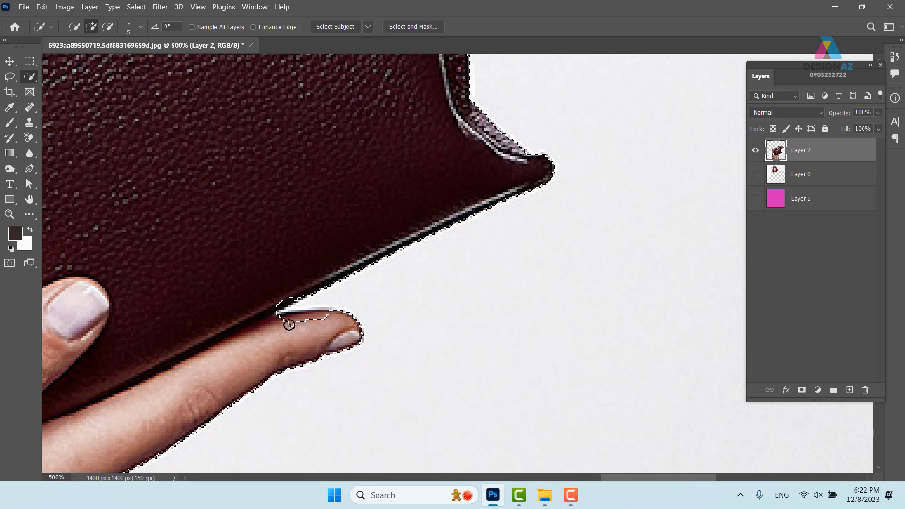
{"action": "left_click", "coordinate": [319, 316]}
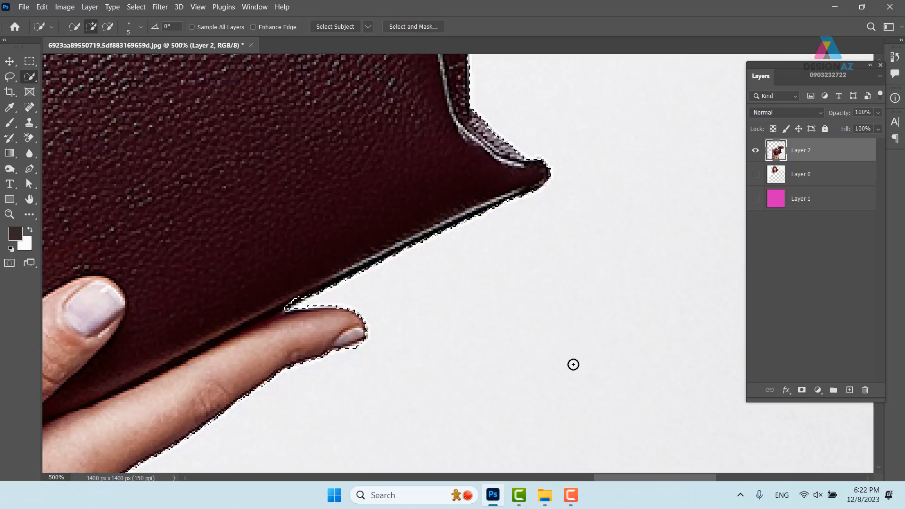
Invert the selection, delete the white background around the body and handbag on Layer 2, and deselect
{"action": "key", "text": "ctrl+minus"}
{"action": "key", "text": "ctrl+minus"}
{"action": "key", "text": "ctrl+minus"}
{"action": "key", "text": "ctrl+minus"}
{"action": "key", "text": "ctrl+minus"}
{"action": "key", "text": "ctrl+minus"}
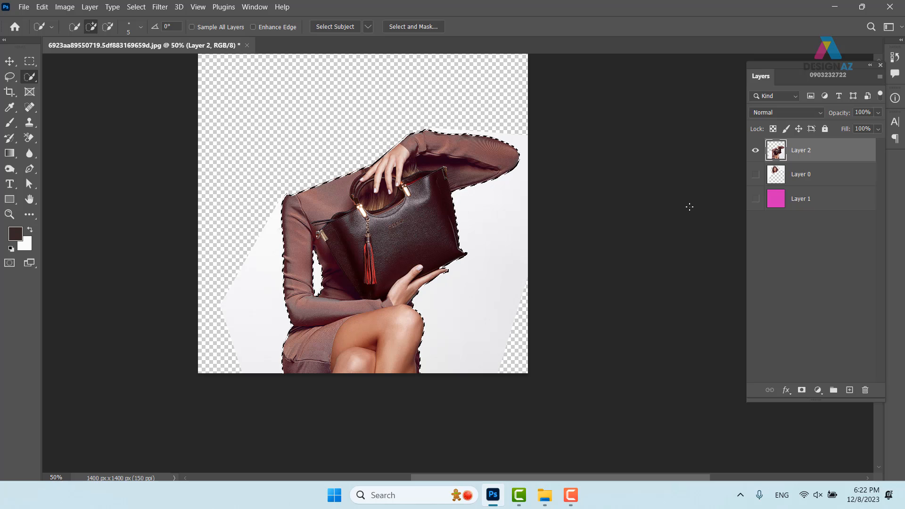
{"action": "key", "text": "ctrl+shift+i"}
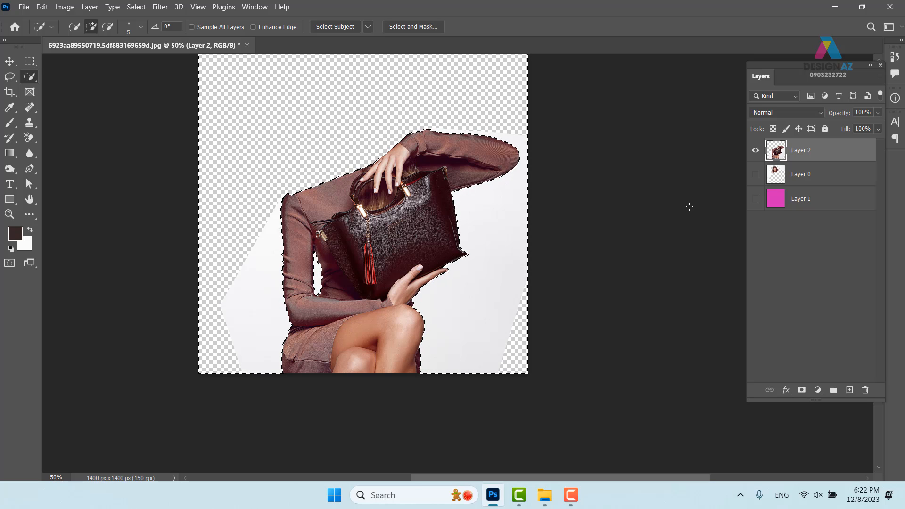
{"action": "key", "text": "Delete"}
{"action": "key", "text": "v"}
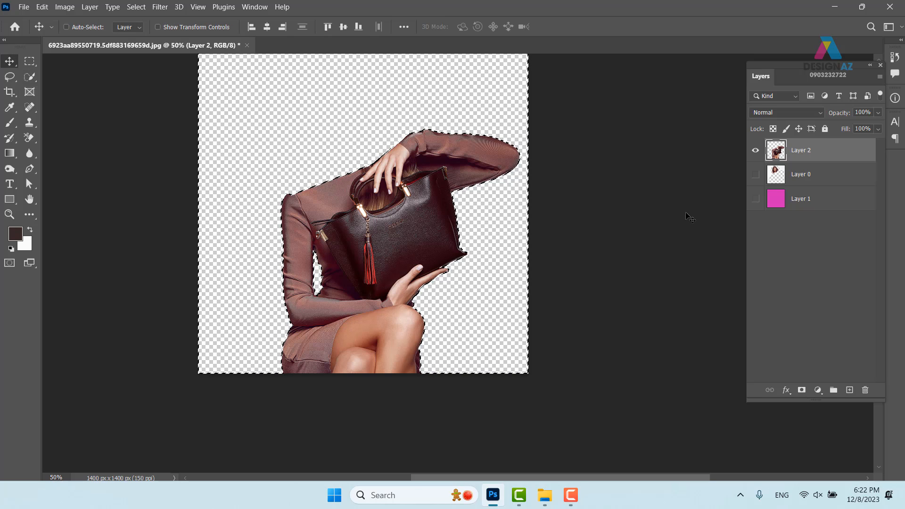
{"action": "key", "text": "ctrl+d"}
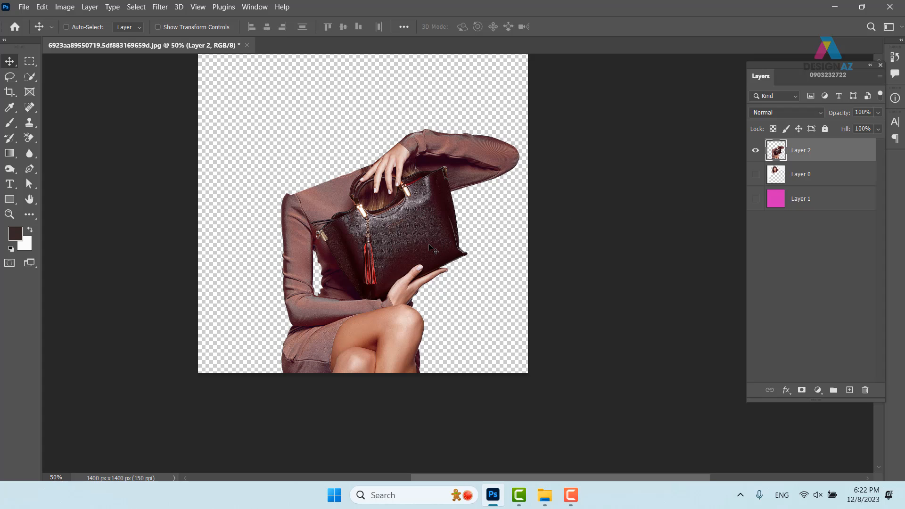
Try moving the cut-out body and handbag on the canvas, and undo the move
{"action": "right_click", "coordinate": [409, 224]}
{"action": "left_click_drag", "start_coordinate": [387, 236], "coordinate": [414, 175]}
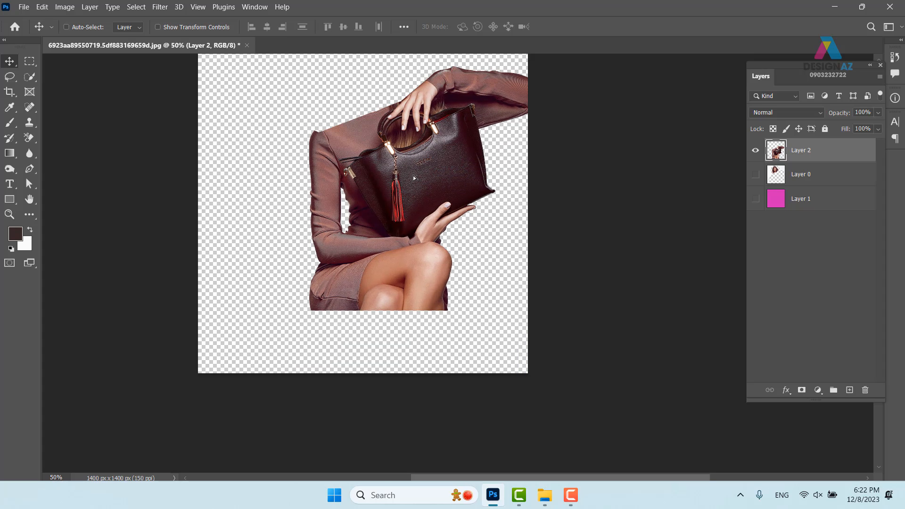
{"action": "key", "text": "ctrl+z"}
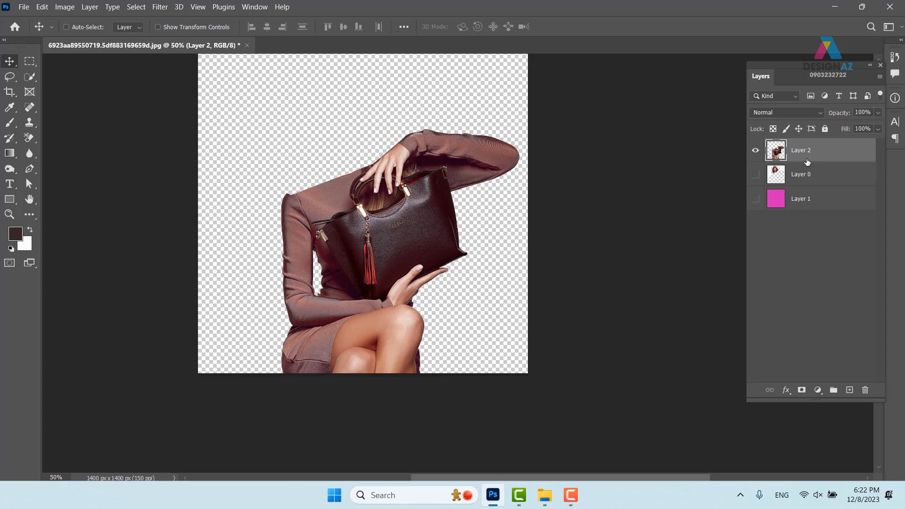
Show Layer 0 with the head and hair, and make it the active layer
{"action": "left_click", "coordinate": [755, 176]}
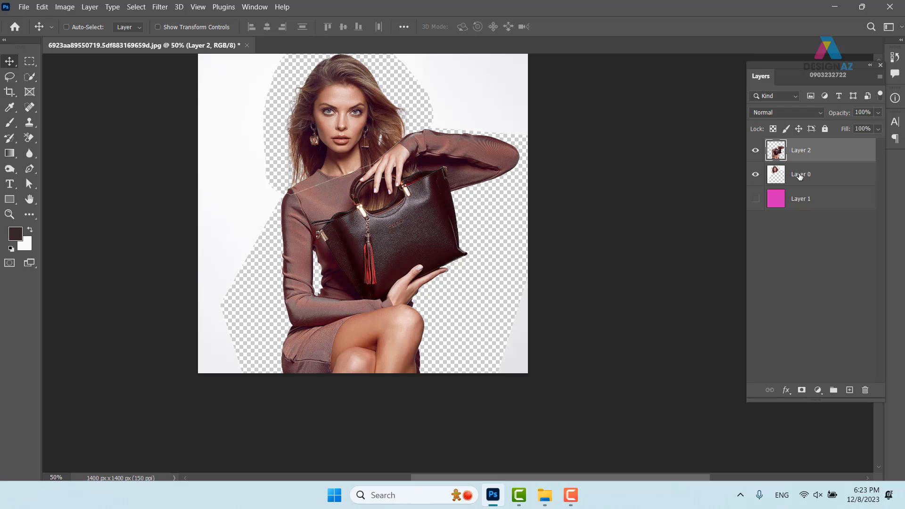
{"action": "right_click", "coordinate": [363, 145]}
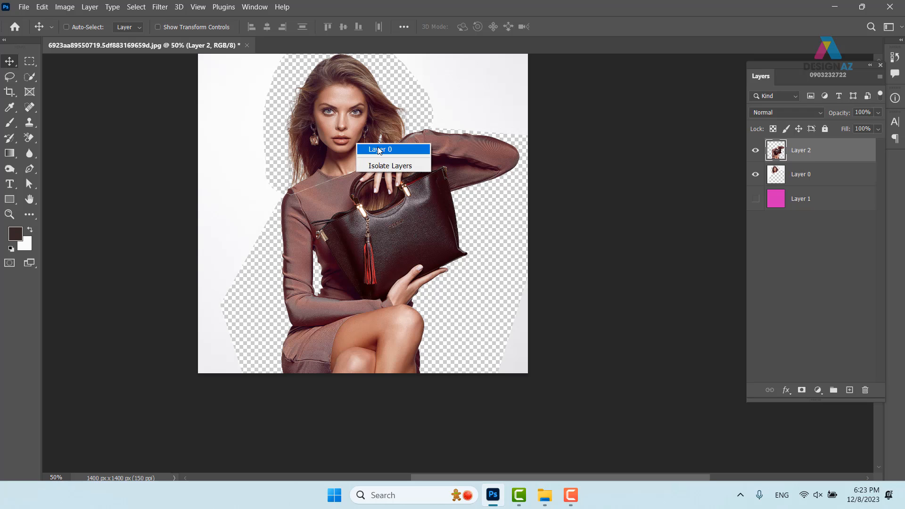
{"action": "left_click", "coordinate": [378, 147]}
Lasso loosely around the head, hair and upper part of the handbag, and copy the selected Layer 0 content to a new layer
{"action": "key", "text": "ctrl+plus"}
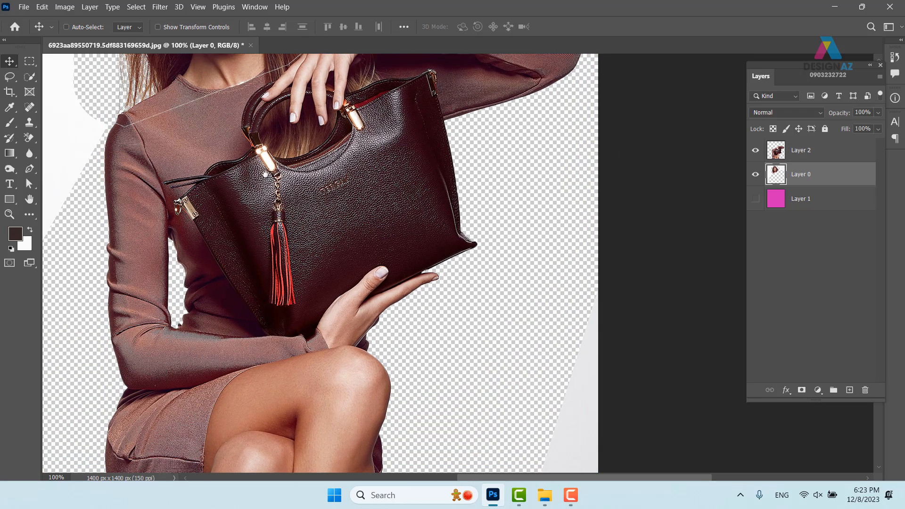
{"action": "left_click_drag", "start_coordinate": [202, 105], "coordinate": [211, 319]}
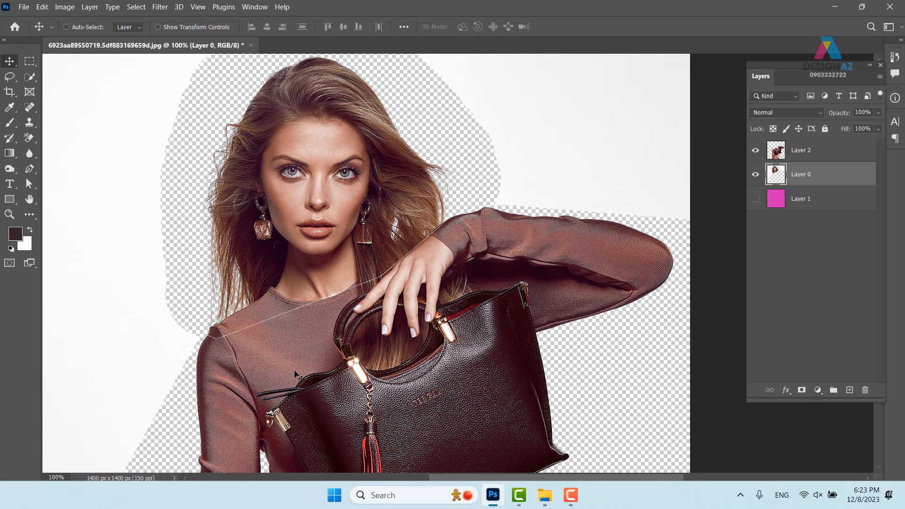
{"action": "key", "text": "l"}
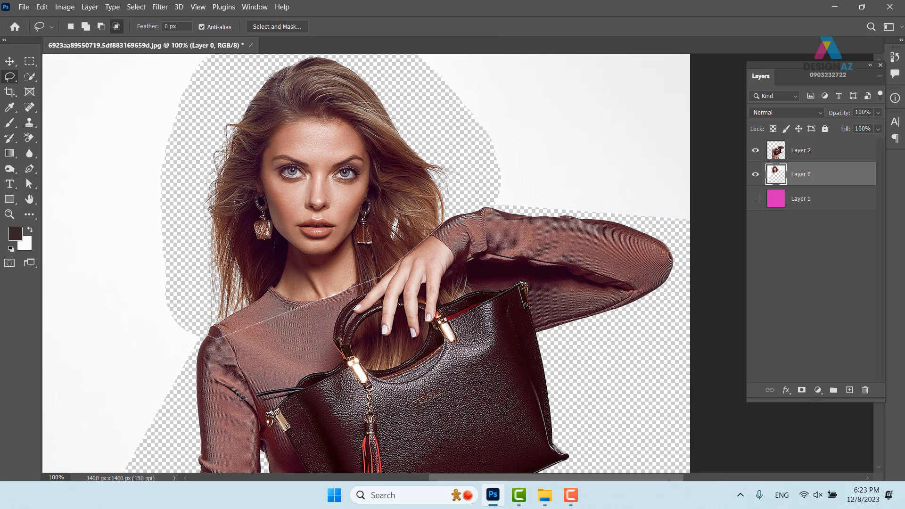
{"action": "mouse_move", "coordinate": [205, 335]}
{"action": "left_mouse_down"}
{"action": "mouse_move", "coordinate": [187, 253]}
{"action": "mouse_move", "coordinate": [187, 118]}
{"action": "mouse_move", "coordinate": [220, 75]}
{"action": "mouse_move", "coordinate": [260, 50]}
{"action": "mouse_move", "coordinate": [311, 46]}
{"action": "mouse_move", "coordinate": [397, 76]}
{"action": "mouse_move", "coordinate": [471, 164]}
{"action": "left_mouse_up"}
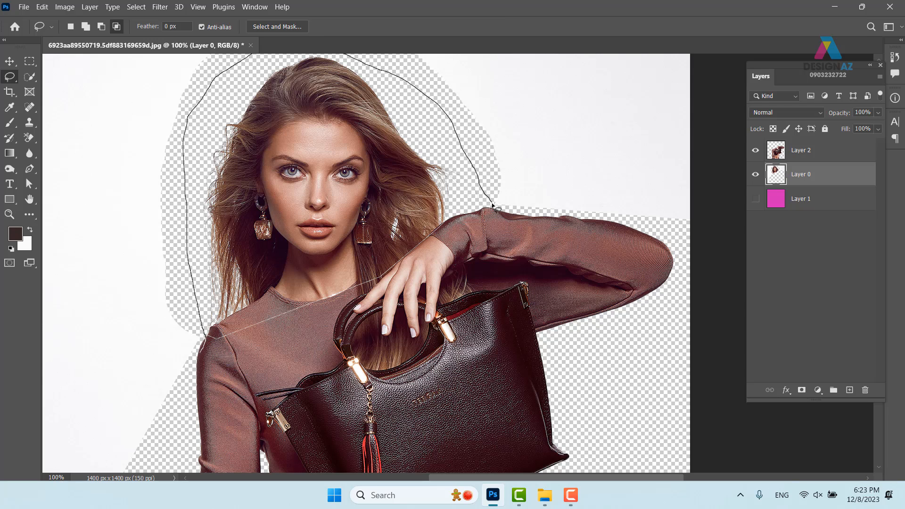
{"action": "mouse_move", "coordinate": [506, 221]}
{"action": "left_mouse_down"}
{"action": "mouse_move", "coordinate": [518, 276]}
{"action": "mouse_move", "coordinate": [437, 393]}
{"action": "mouse_move", "coordinate": [354, 417]}
{"action": "mouse_move", "coordinate": [214, 363]}
{"action": "left_mouse_up"}
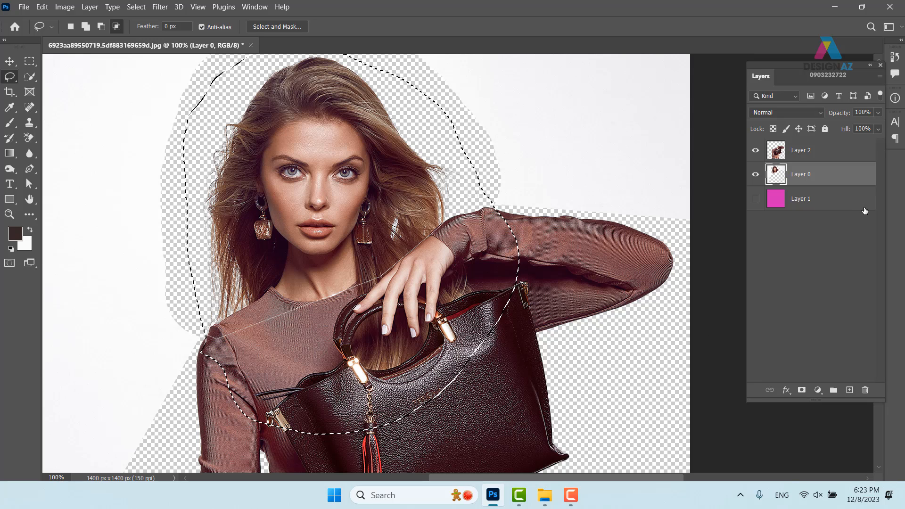
{"action": "key", "text": "ctrl+j"}
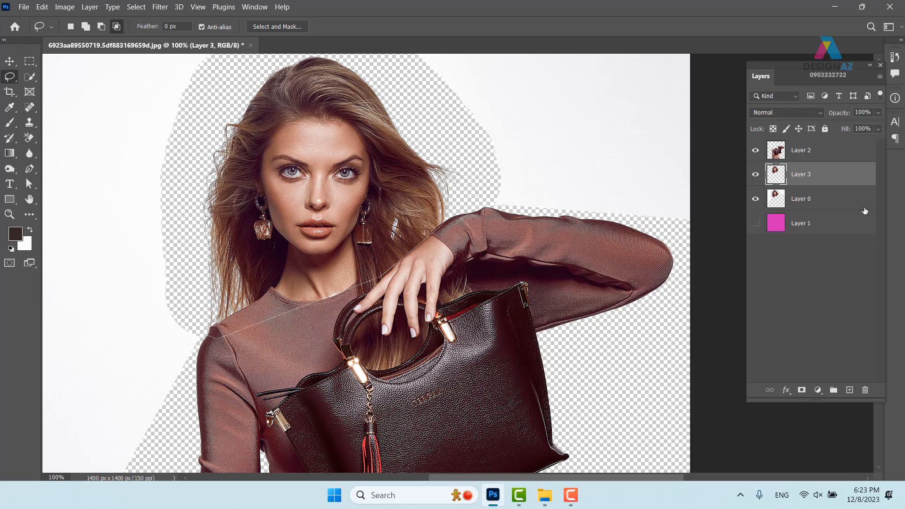
Delete Layer 0 with its leftover white background
{"action": "left_click", "coordinate": [818, 206]}
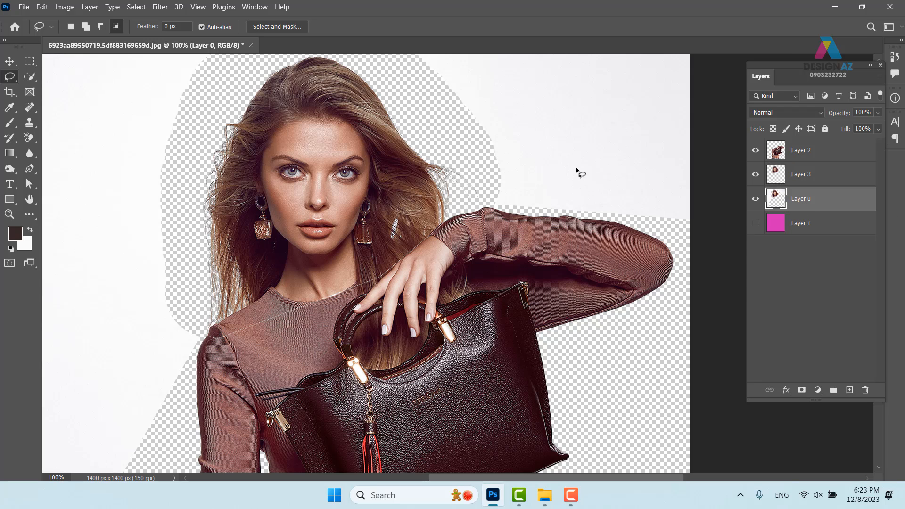
{"action": "left_click", "coordinate": [9, 61]}
{"action": "left_click_drag", "start_coordinate": [562, 180], "coordinate": [636, 152]}
{"action": "key", "text": "Delete"}
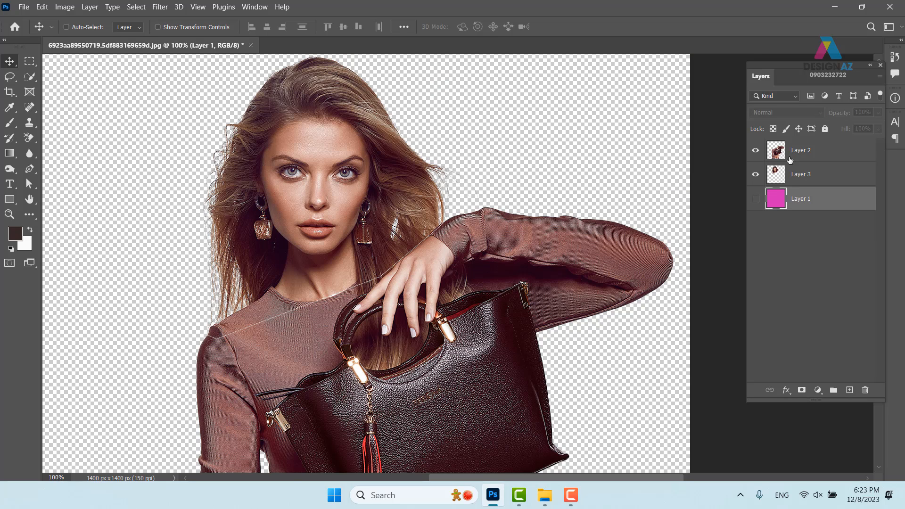
Merge Layer 2 and Layer 3 into one layer
{"action": "left_click", "coordinate": [817, 155]}
{"action": "left_click", "coordinate": [820, 180], "text": "shift"}
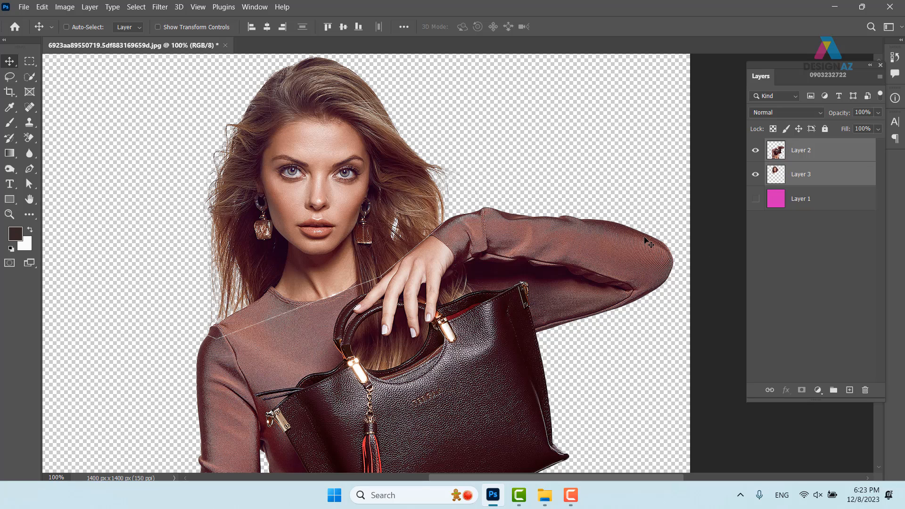
{"action": "key", "text": "ctrl+e"}
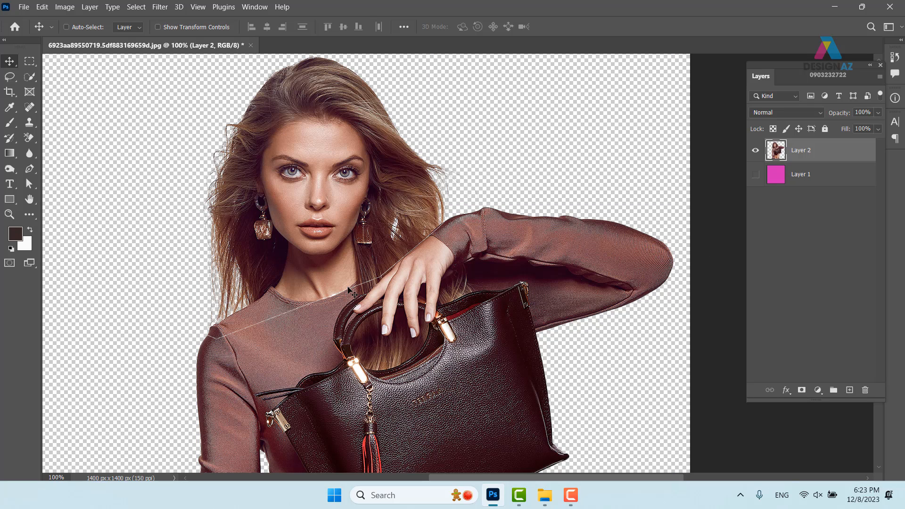
Paint out the white seam across the sweater's chest, neckline and adjoining hair with the History Brush at size 45
{"action": "scroll", "coordinate": [349, 290], "scroll_direction": "left", "scroll_amount": 3}
{"action": "scroll", "coordinate": [423, 261], "scroll_direction": "up", "scroll_amount": 1}
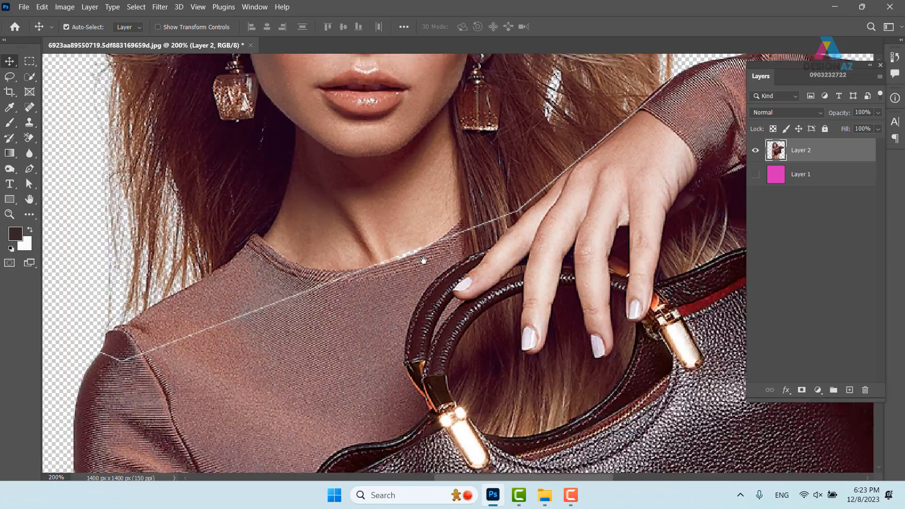
{"action": "scroll", "coordinate": [424, 260], "scroll_direction": "up", "scroll_amount": 1}
{"action": "scroll", "coordinate": [315, 288], "scroll_direction": "left", "scroll_amount": 6}
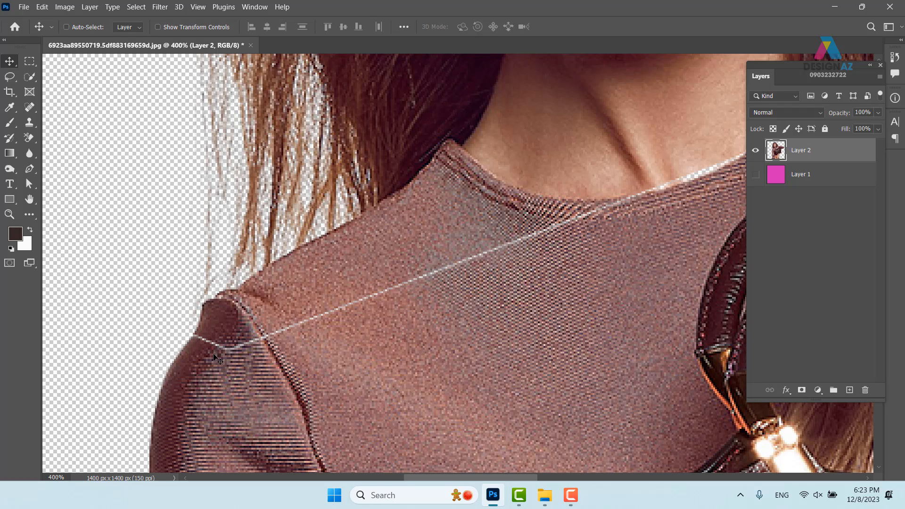
{"action": "left_click", "coordinate": [15, 139]}
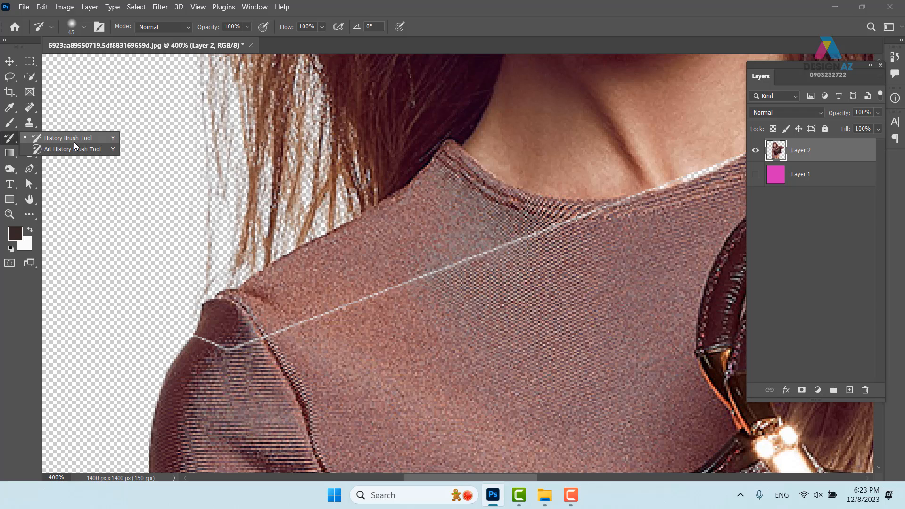
{"action": "left_click", "coordinate": [80, 138]}
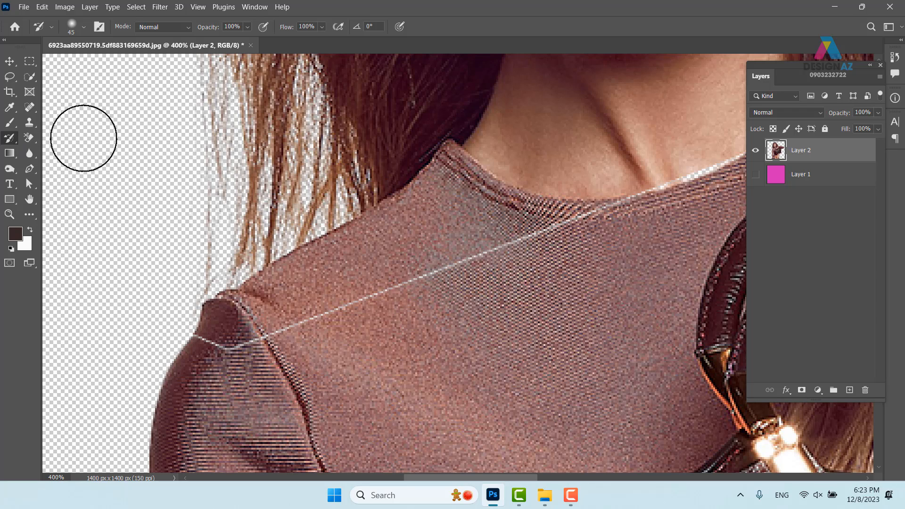
{"action": "left_click_drag", "start_coordinate": [336, 310], "coordinate": [638, 212]}
{"action": "left_click_drag", "start_coordinate": [599, 269], "coordinate": [353, 337]}
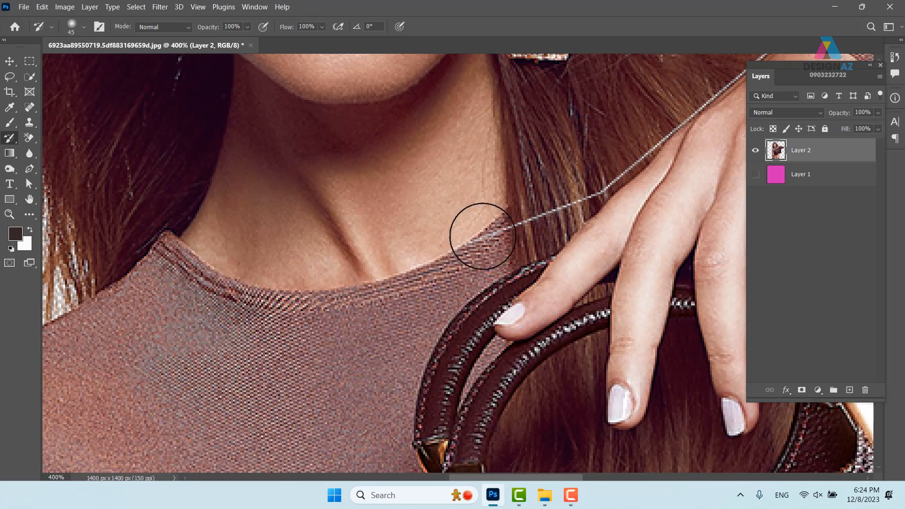
{"action": "mouse_move", "coordinate": [477, 229]}
{"action": "left_mouse_down"}
{"action": "mouse_move", "coordinate": [569, 217]}
{"action": "mouse_move", "coordinate": [382, 307]}
{"action": "mouse_move", "coordinate": [335, 313]}
{"action": "mouse_move", "coordinate": [460, 266]}
{"action": "mouse_move", "coordinate": [540, 202]}
{"action": "mouse_move", "coordinate": [414, 297]}
{"action": "left_mouse_up"}
{"action": "left_click_drag", "start_coordinate": [508, 233], "coordinate": [369, 346]}
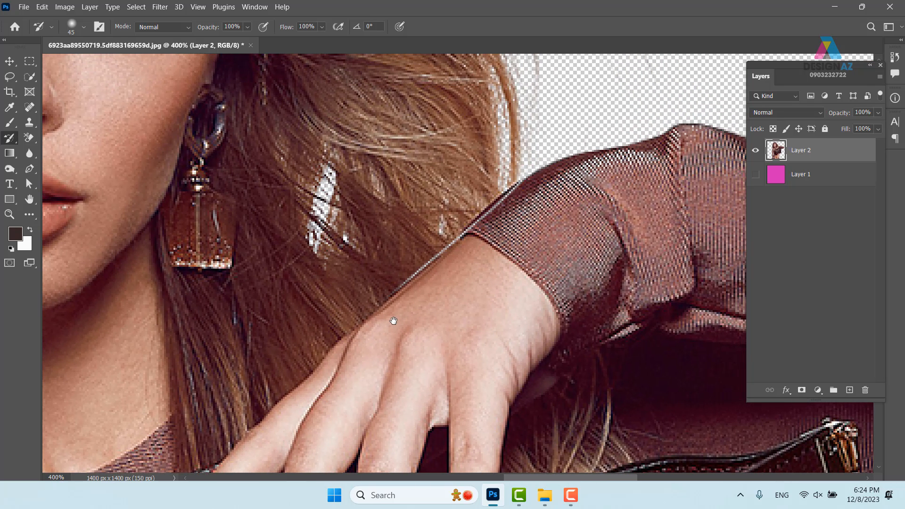
Reduce the History Brush to size 9 and paint out the thin seam along the raised hand and sleeve cuff
{"action": "right_click", "coordinate": [463, 295], "text": "alt"}
{"action": "mouse_move", "coordinate": [396, 293]}
{"action": "left_mouse_down"}
{"action": "mouse_move", "coordinate": [518, 192]}
{"action": "mouse_move", "coordinate": [476, 217]}
{"action": "mouse_move", "coordinate": [455, 247]}
{"action": "mouse_move", "coordinate": [546, 174]}
{"action": "left_mouse_up"}
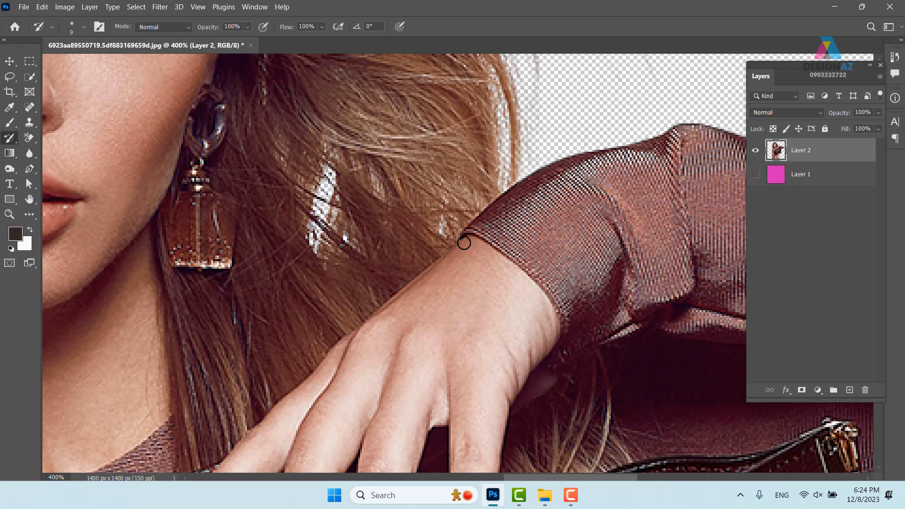
{"action": "mouse_move", "coordinate": [325, 348]}
{"action": "left_mouse_down"}
{"action": "mouse_move", "coordinate": [516, 220]}
{"action": "mouse_move", "coordinate": [397, 297]}
{"action": "left_mouse_up"}
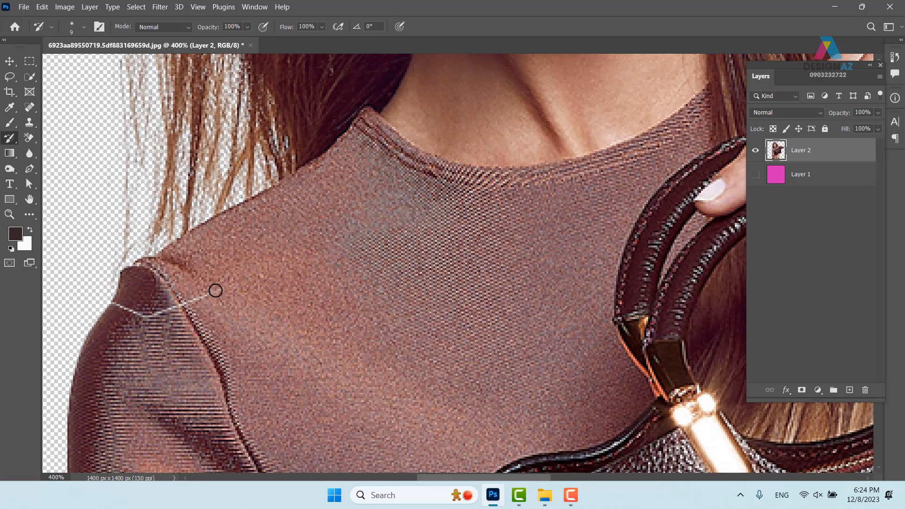
Paint out the remaining thin white seam across the sweater's shoulder with the History Brush and switch to the Move tool
{"action": "mouse_move", "coordinate": [214, 289]}
{"action": "left_mouse_down"}
{"action": "mouse_move", "coordinate": [170, 314]}
{"action": "mouse_move", "coordinate": [118, 306]}
{"action": "left_mouse_up"}
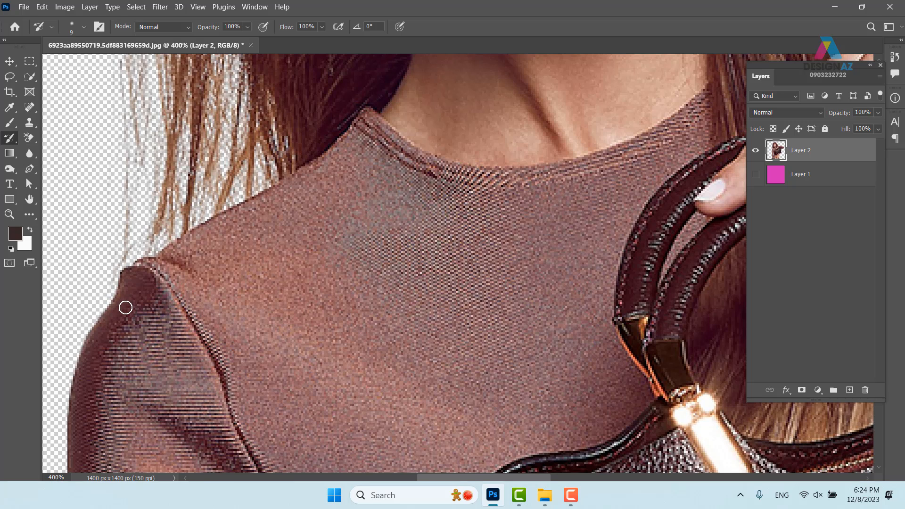
{"action": "scroll", "coordinate": [438, 312], "scroll_direction": "down", "scroll_amount": 2}
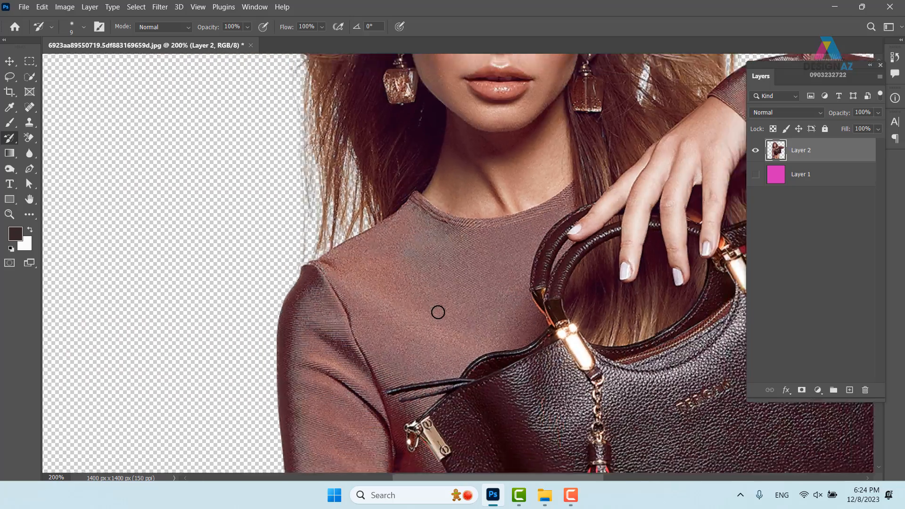
{"action": "scroll", "coordinate": [438, 312], "scroll_direction": "down", "scroll_amount": 3}
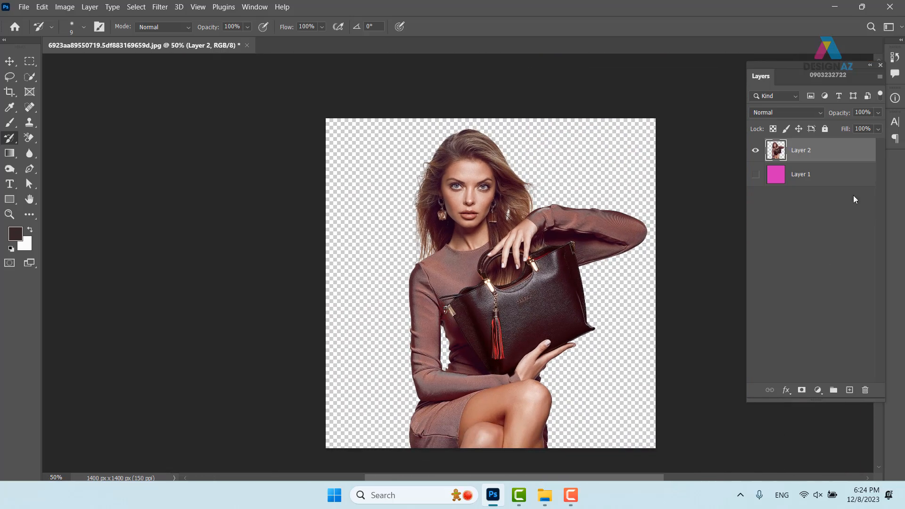
{"action": "key", "text": "v"}
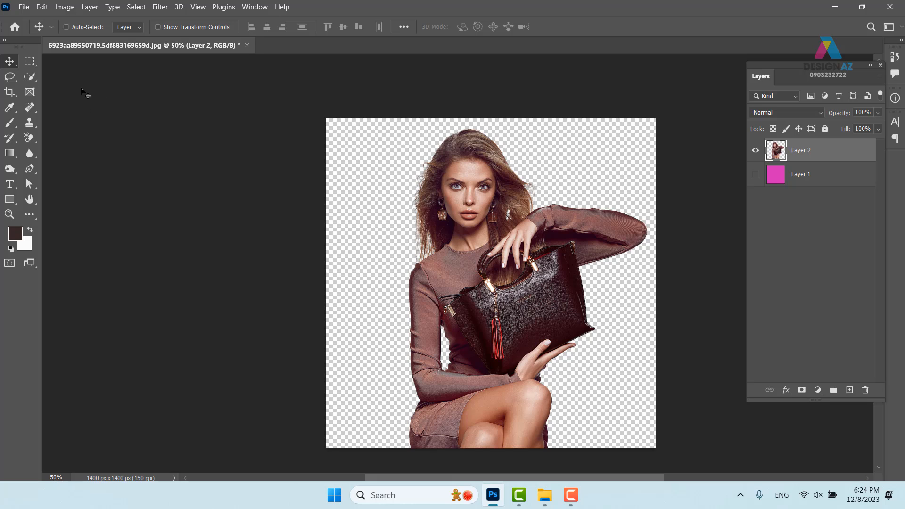
Start opening another image and browse to the SỬA RỬA MẶT folder inside Downloads
{"action": "key", "text": "ctrl+o"}
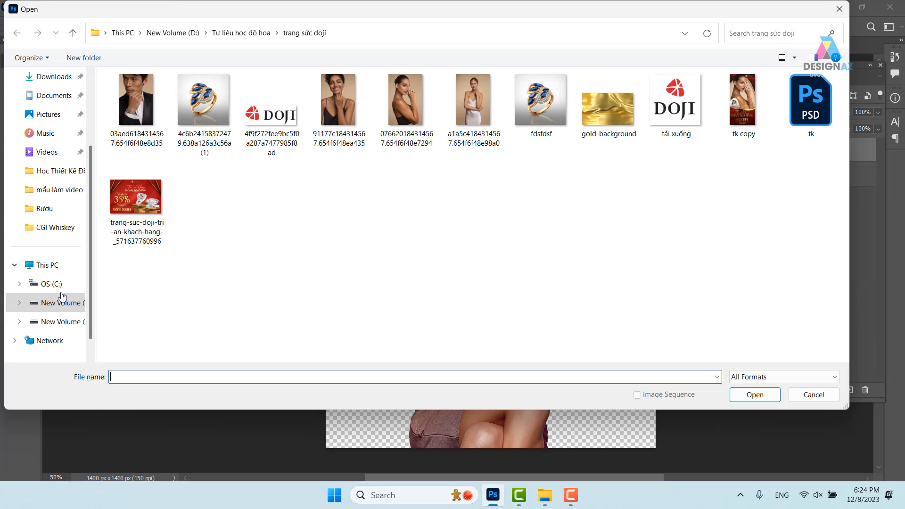
{"action": "left_click", "coordinate": [68, 321]}
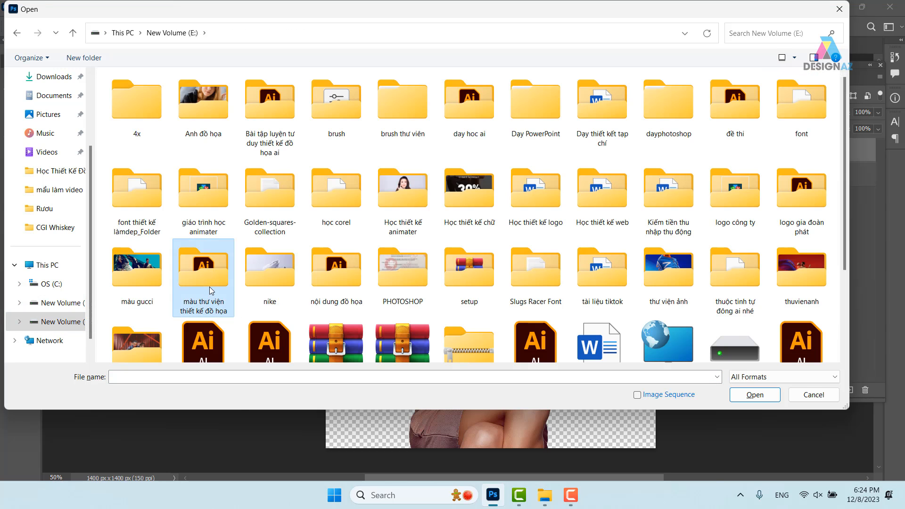
{"action": "scroll", "coordinate": [69, 149], "scroll_direction": "up", "scroll_amount": 2}
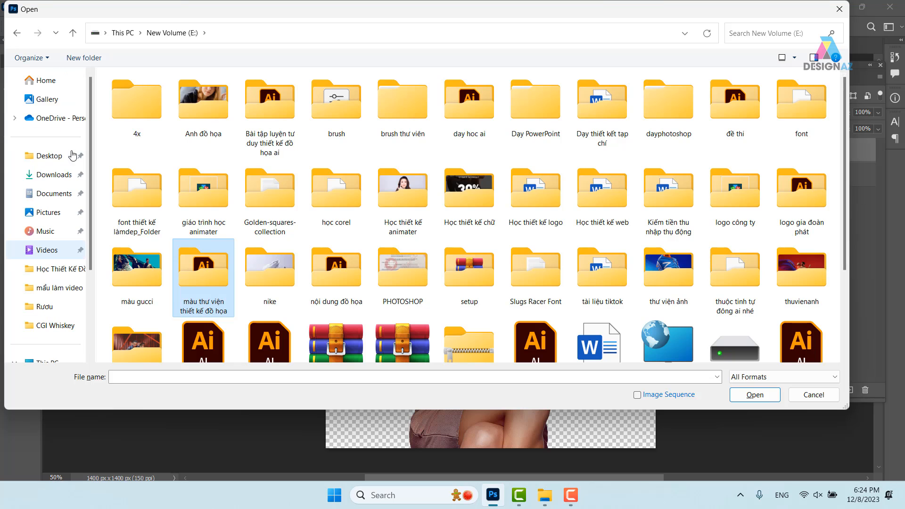
{"action": "left_click", "coordinate": [66, 175]}
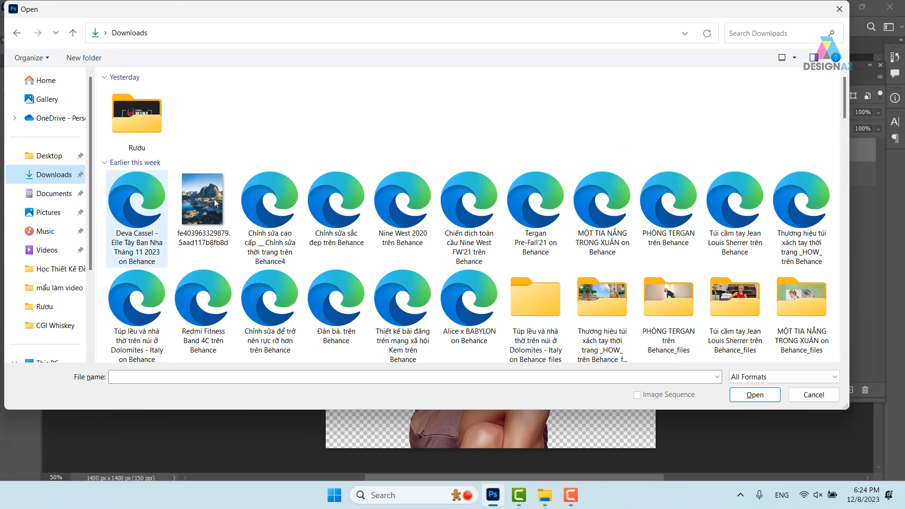
{"action": "left_click", "coordinate": [208, 212]}
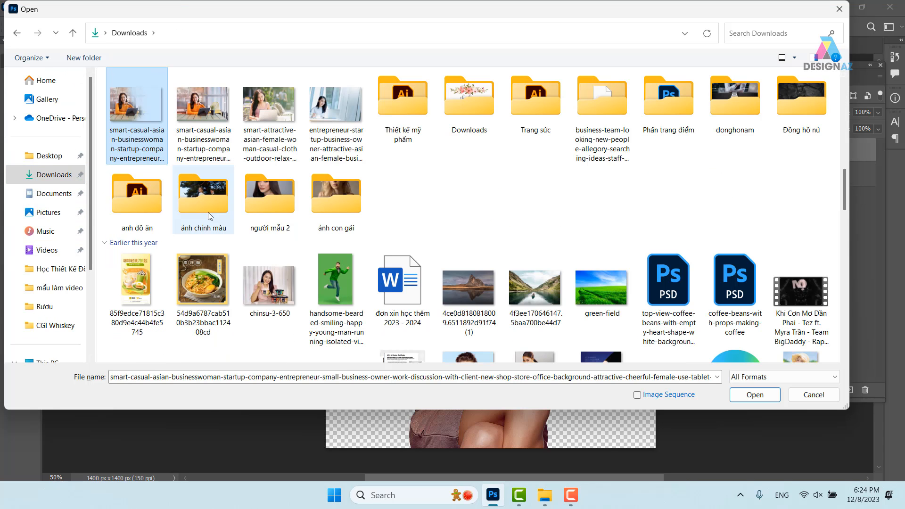
{"action": "key", "text": "s"}
{"action": "key", "text": "s"}
{"action": "key", "text": "s"}
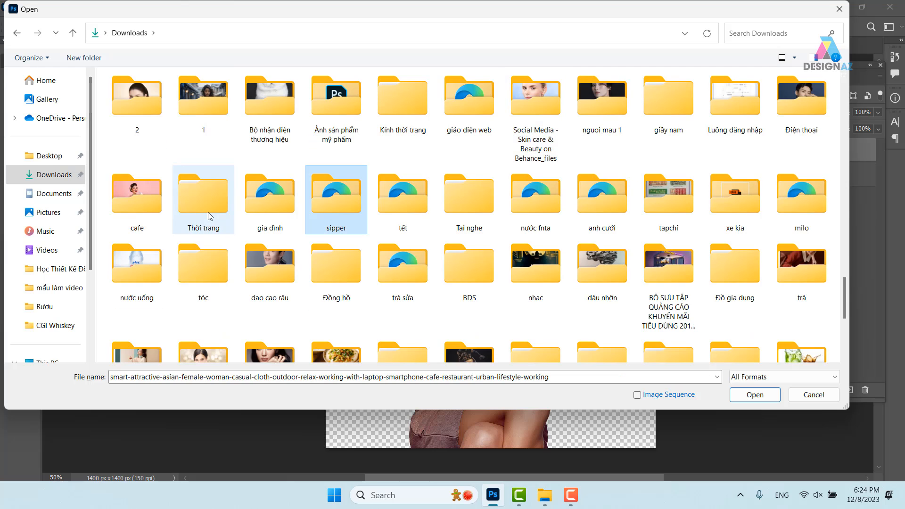
{"action": "key", "text": "s"}
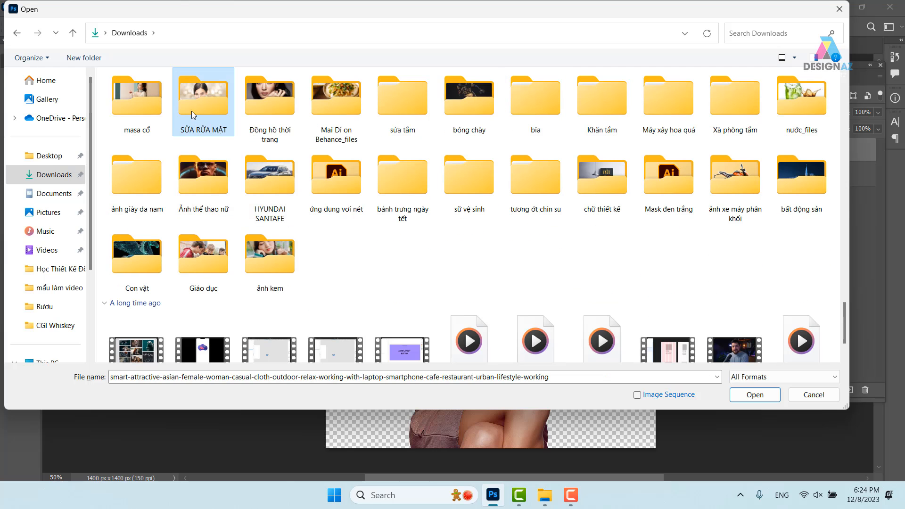
{"action": "double_click", "coordinate": [208, 111]}
{"action": "scroll", "coordinate": [425, 223], "scroll_direction": "down", "scroll_amount": 3}
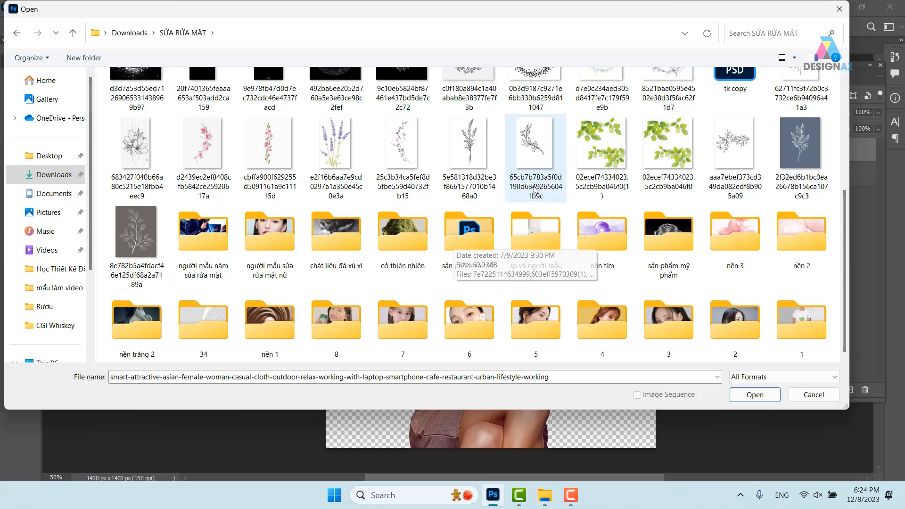
{"action": "scroll", "coordinate": [531, 275], "scroll_direction": "up", "scroll_amount": 2}
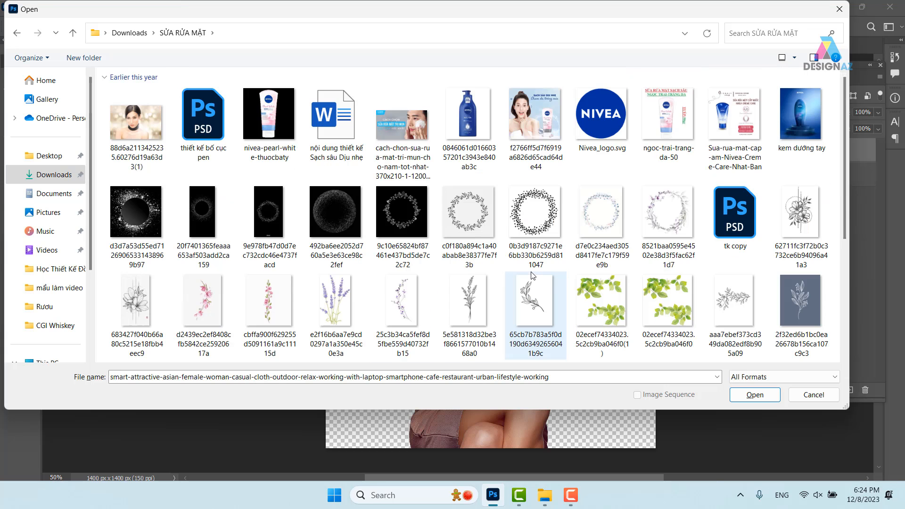
{"action": "scroll", "coordinate": [532, 275], "scroll_direction": "down", "scroll_amount": 2}
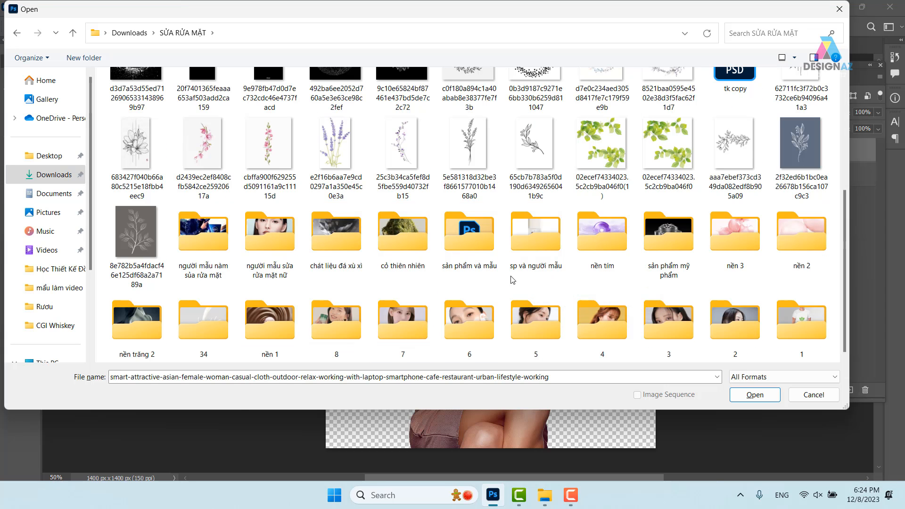
{"action": "scroll", "coordinate": [509, 283], "scroll_direction": "up", "scroll_amount": 3}
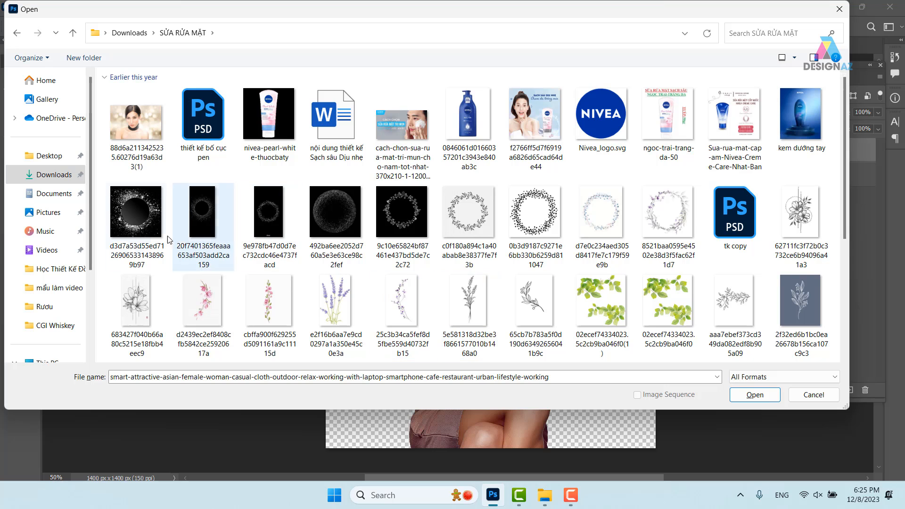
{"action": "left_click", "coordinate": [151, 223]}
{"action": "left_click", "coordinate": [752, 396]}
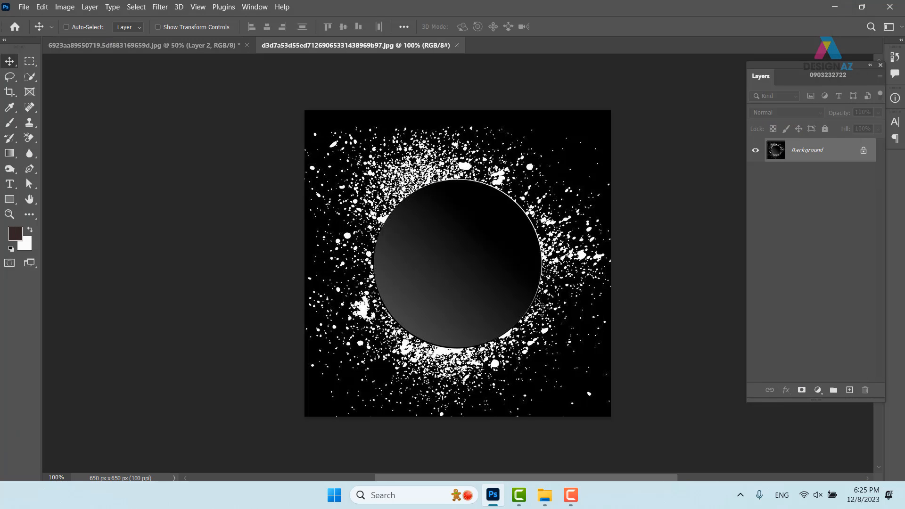
Copy the whole splatter image into the model document as a new layer and enlarge it to cover most of the figure
{"action": "key", "text": "ctrl+a"}
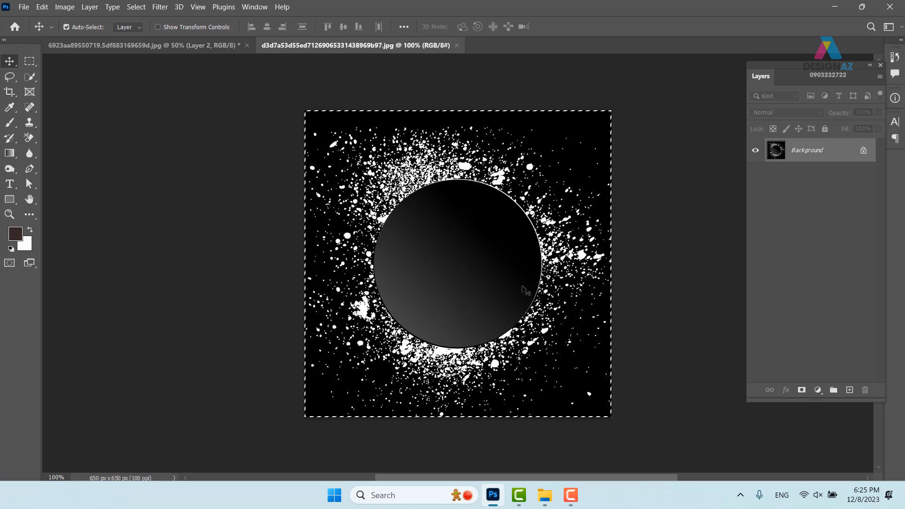
{"action": "left_click", "coordinate": [219, 46]}
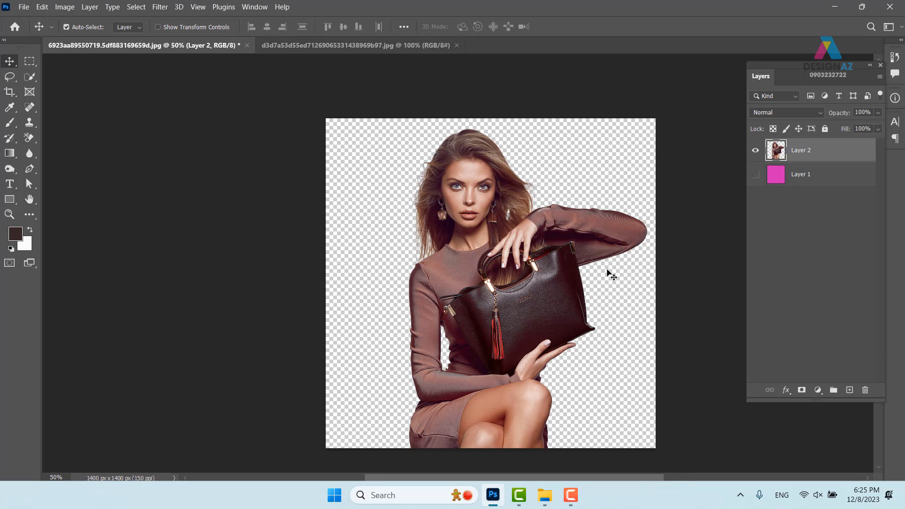
{"action": "key", "text": "ctrl+v"}
{"action": "left_click_drag", "start_coordinate": [565, 330], "coordinate": [659, 403]}
{"action": "key", "text": "ctrl+t"}
{"action": "left_click_drag", "start_coordinate": [542, 301], "coordinate": [522, 306]}
{"action": "key", "text": "Return"}
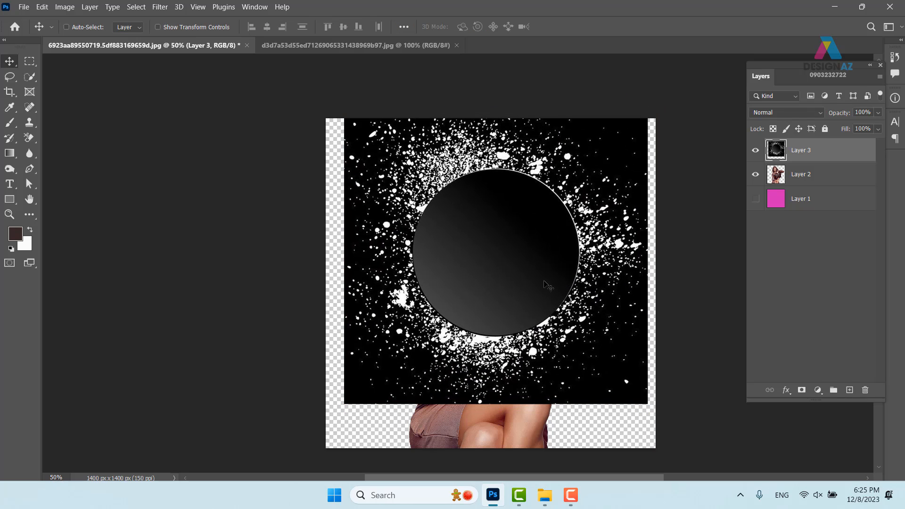
Try the Screen blend mode on the splatter layer, shift it slightly over the model, and delete the layer
{"action": "left_click", "coordinate": [804, 112]}
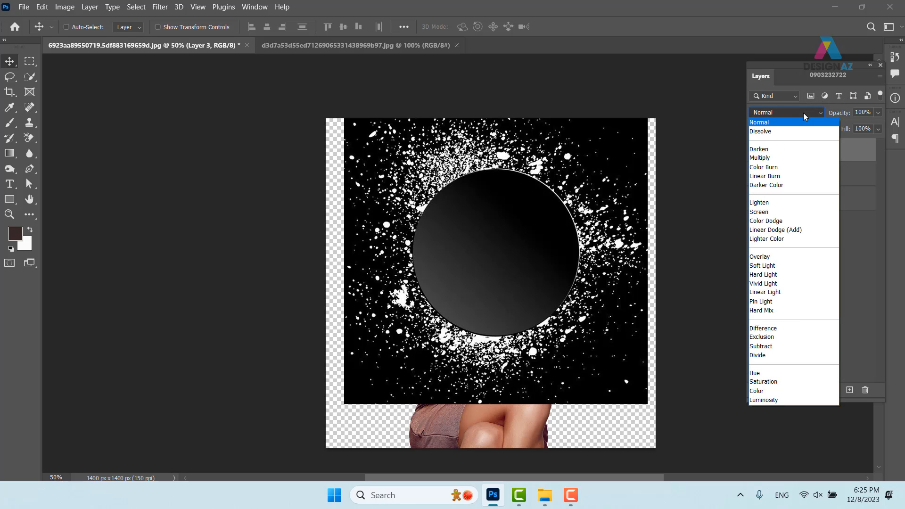
{"action": "left_click", "coordinate": [785, 212]}
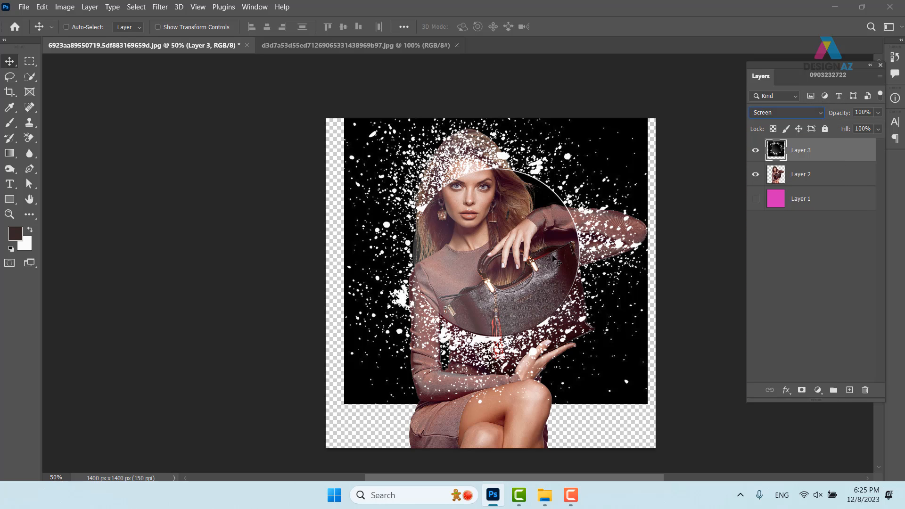
{"action": "left_click_drag", "start_coordinate": [554, 259], "coordinate": [536, 283]}
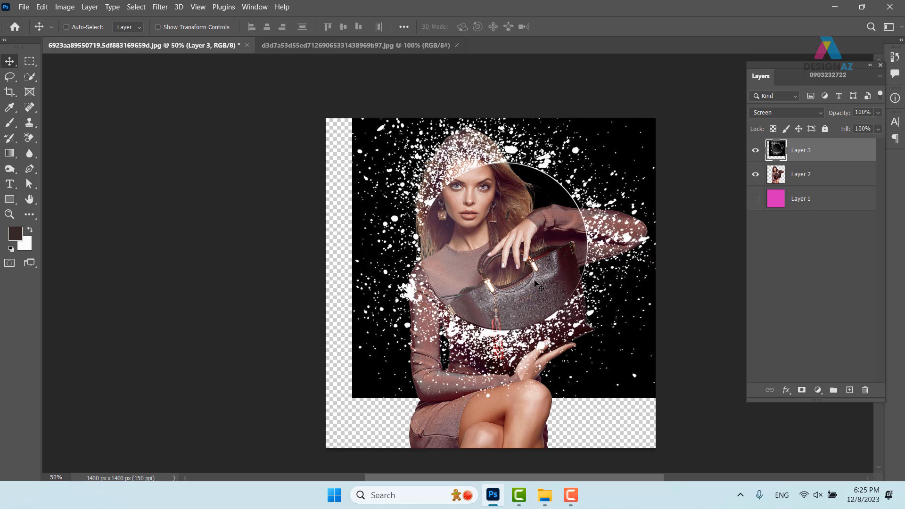
{"action": "key", "text": "Delete"}
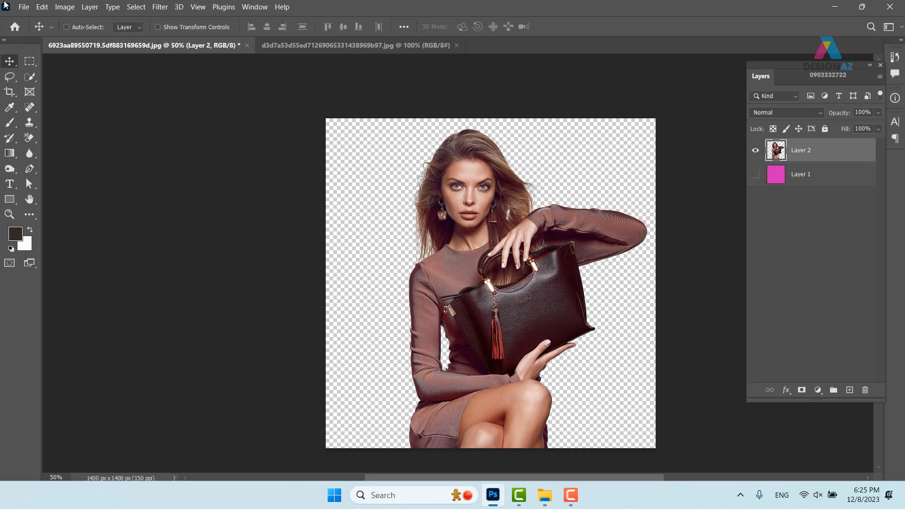
Bring up the Open dialog again and look through the SỬA RỬA MẶT folder and its sản phẩm và mẫu subfolder for a background image
{"action": "left_click", "coordinate": [25, 7]}
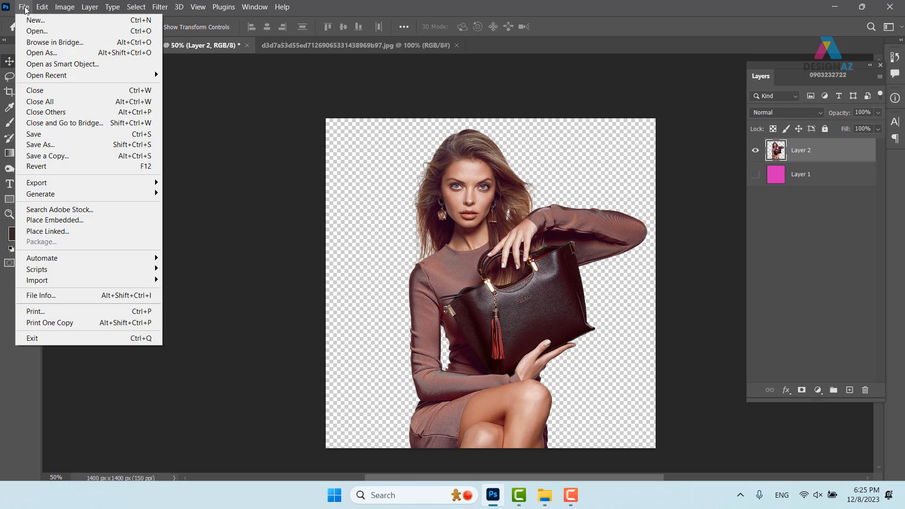
{"action": "left_click", "coordinate": [286, 113]}
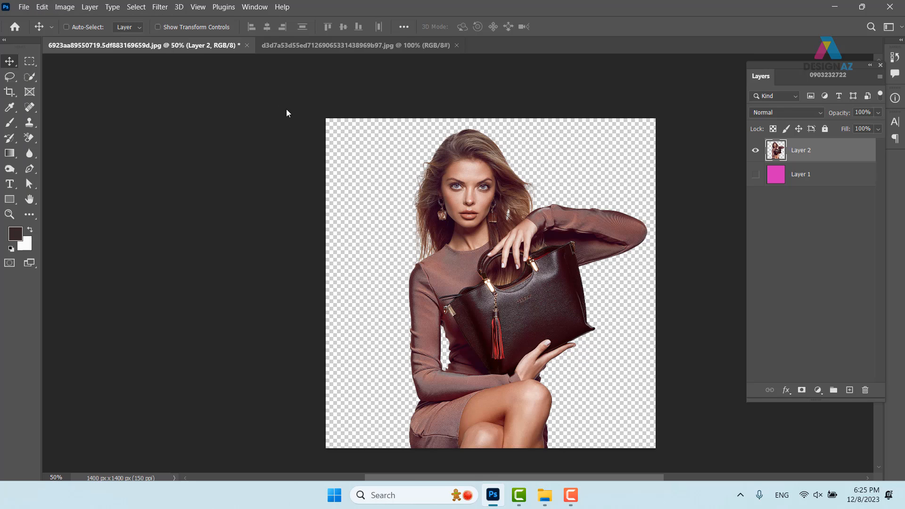
{"action": "left_click", "coordinate": [24, 7]}
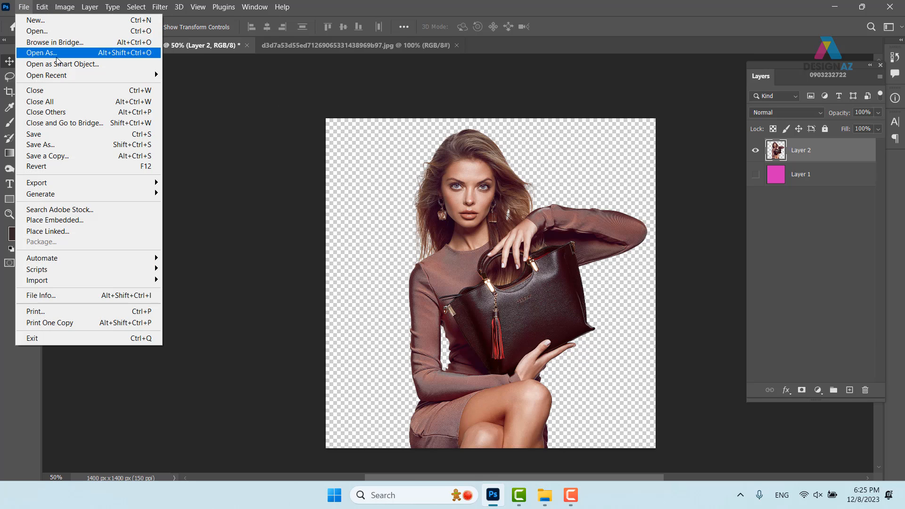
{"action": "left_click", "coordinate": [117, 33]}
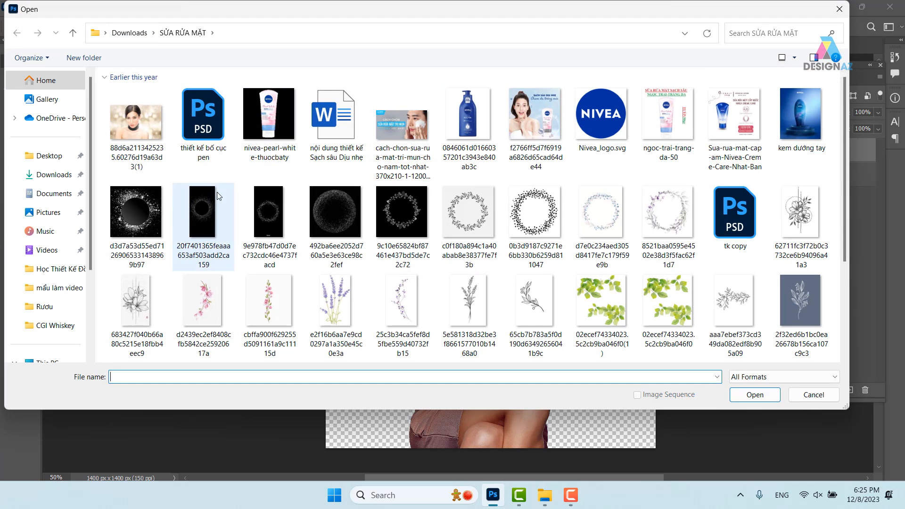
{"action": "scroll", "coordinate": [403, 222], "scroll_direction": "down", "scroll_amount": 3}
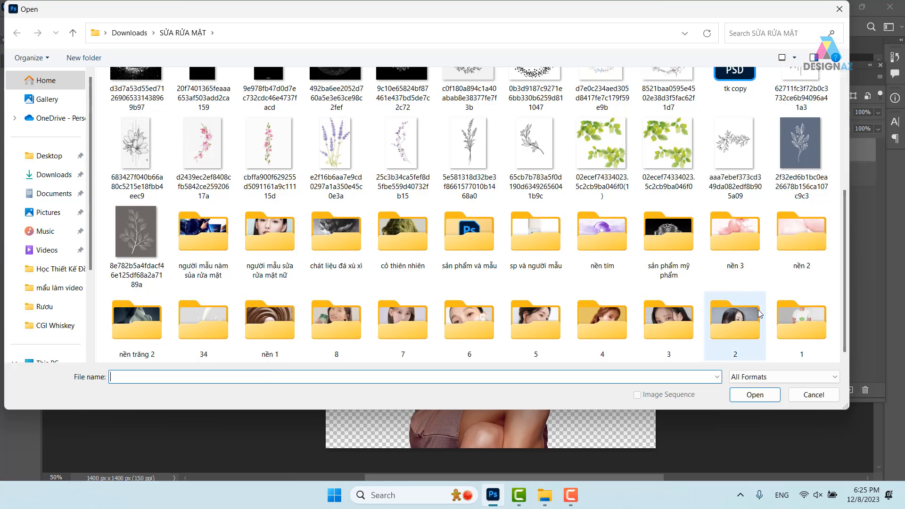
{"action": "scroll", "coordinate": [758, 311], "scroll_direction": "up", "scroll_amount": 3}
{"action": "scroll", "coordinate": [754, 301], "scroll_direction": "down", "scroll_amount": 3}
{"action": "double_click", "coordinate": [468, 236]}
{"action": "left_click", "coordinate": [12, 35]}
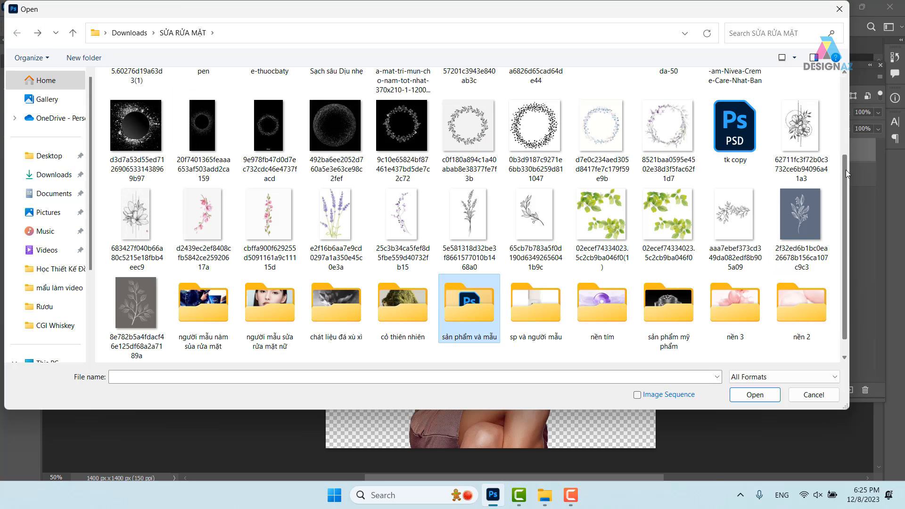
{"action": "scroll", "coordinate": [640, 303], "scroll_direction": "down", "scroll_amount": 1}
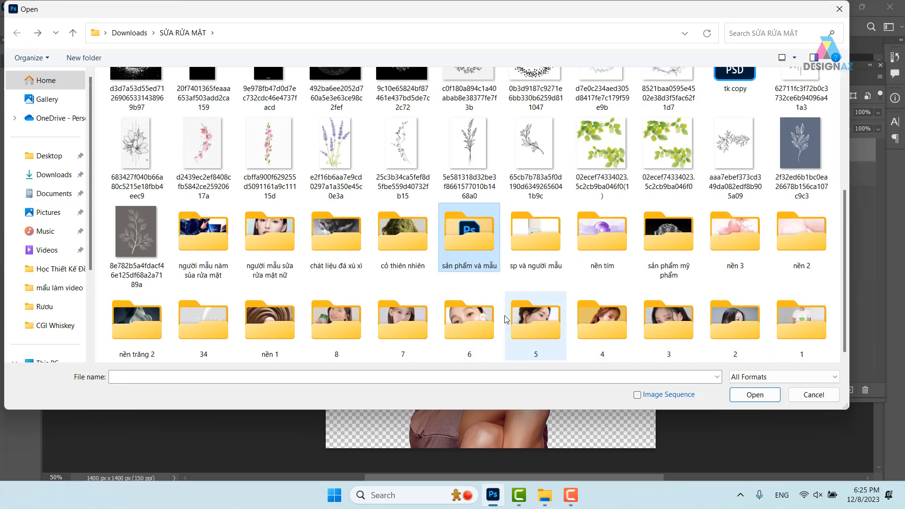
Open the red rock texture 740e61bf152fe7612d2b351ed1683afa from the subfolder of male face-wash models
{"action": "double_click", "coordinate": [207, 235]}
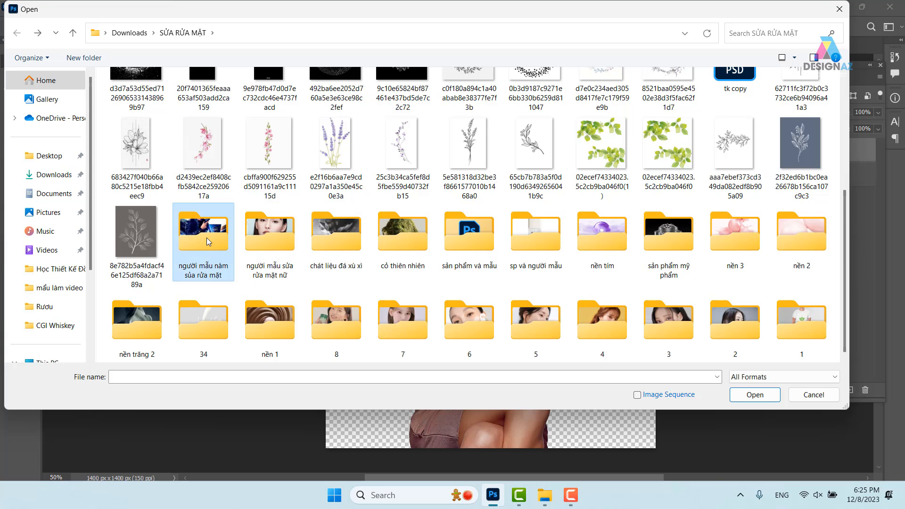
{"action": "scroll", "coordinate": [409, 211], "scroll_direction": "down", "scroll_amount": 4}
{"action": "scroll", "coordinate": [585, 210], "scroll_direction": "down", "scroll_amount": 3}
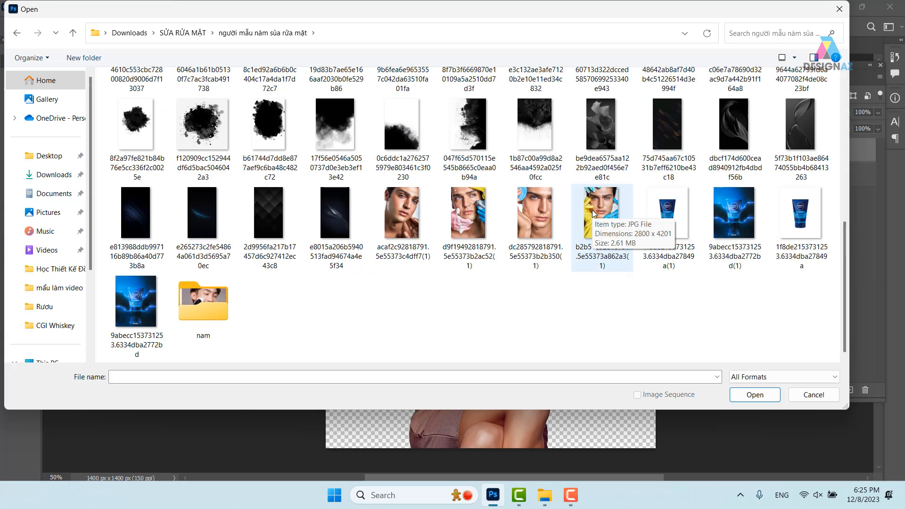
{"action": "scroll", "coordinate": [526, 232], "scroll_direction": "up", "scroll_amount": 6}
{"action": "left_click", "coordinate": [670, 120]}
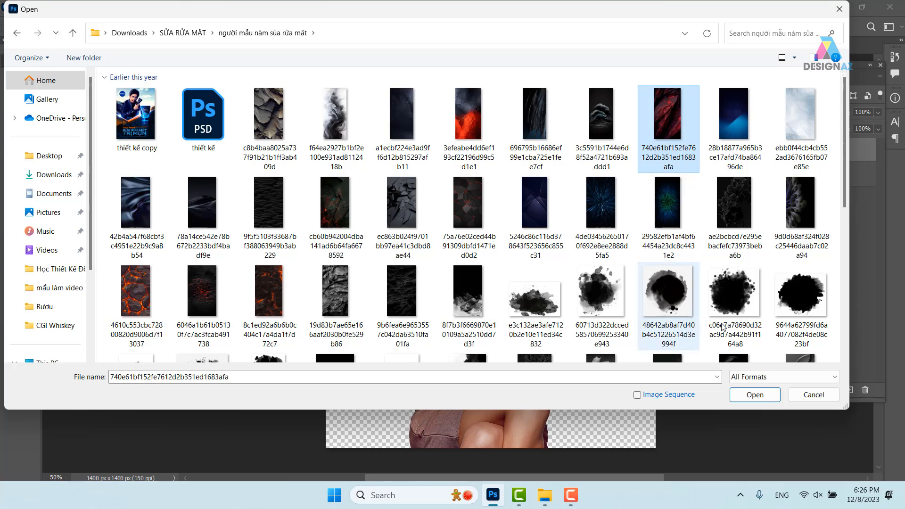
{"action": "left_click", "coordinate": [755, 395]}
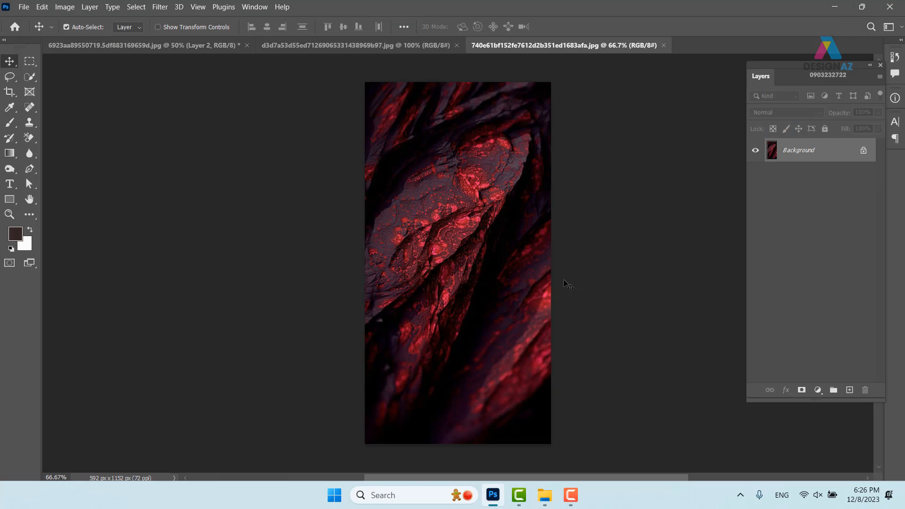
Copy the whole red rock texture into the model document as a new layer at the canvas's left edge and enlarge it to the canvas height
{"action": "key", "text": "ctrl+a"}
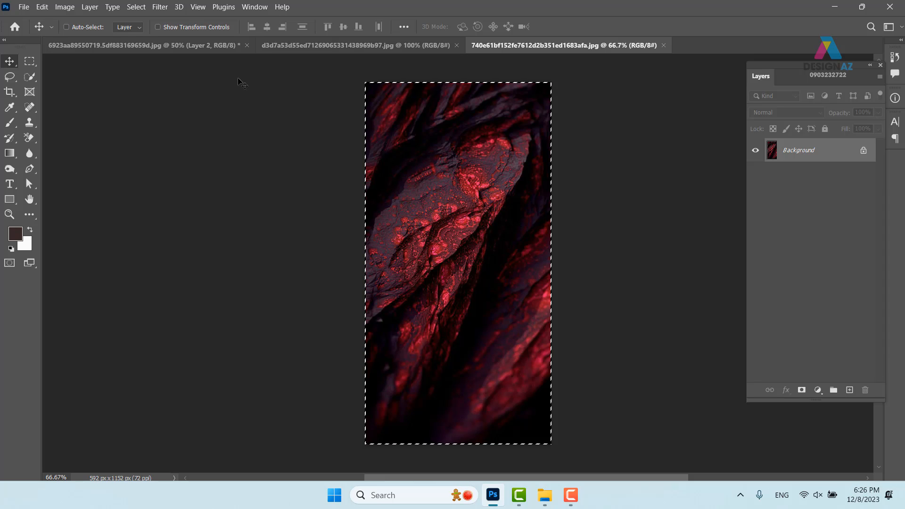
{"action": "left_click", "coordinate": [162, 45]}
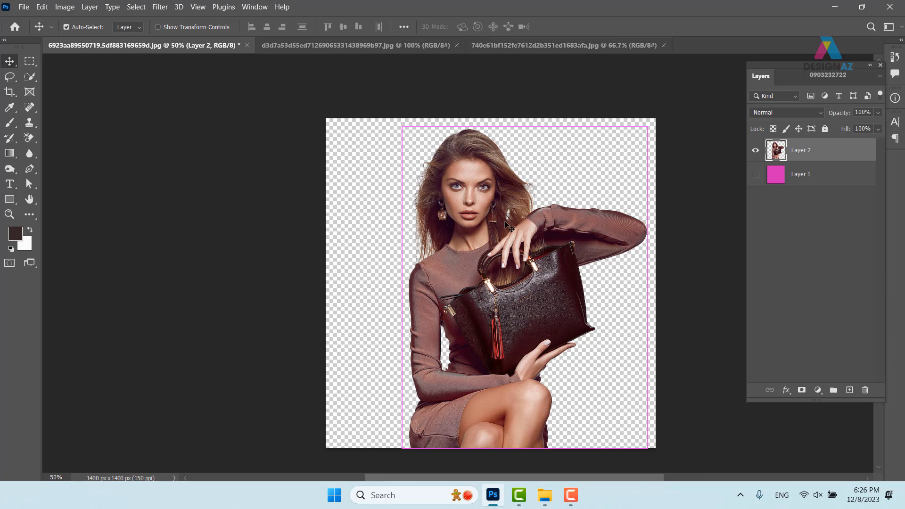
{"action": "key", "text": "ctrl+v"}
{"action": "left_click_drag", "start_coordinate": [522, 255], "coordinate": [426, 221]}
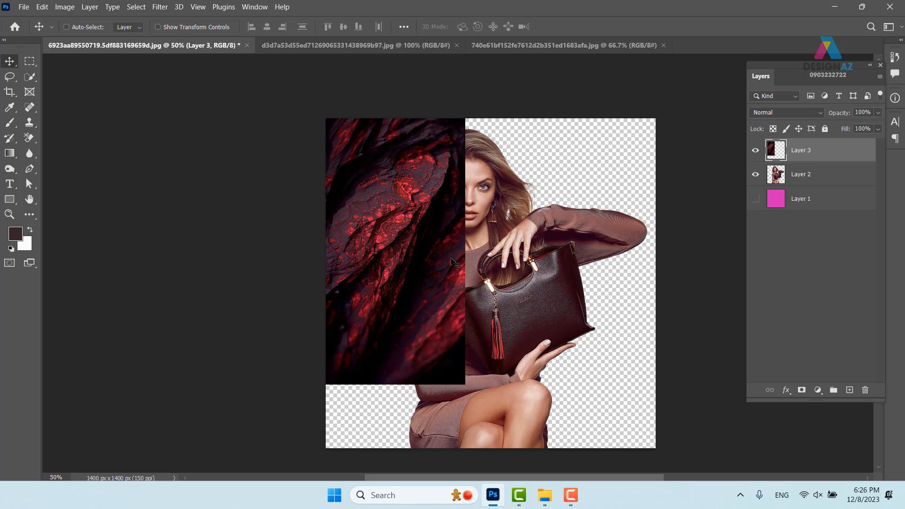
{"action": "key", "text": "ctrl+t"}
{"action": "left_click_drag", "start_coordinate": [473, 391], "coordinate": [500, 450]}
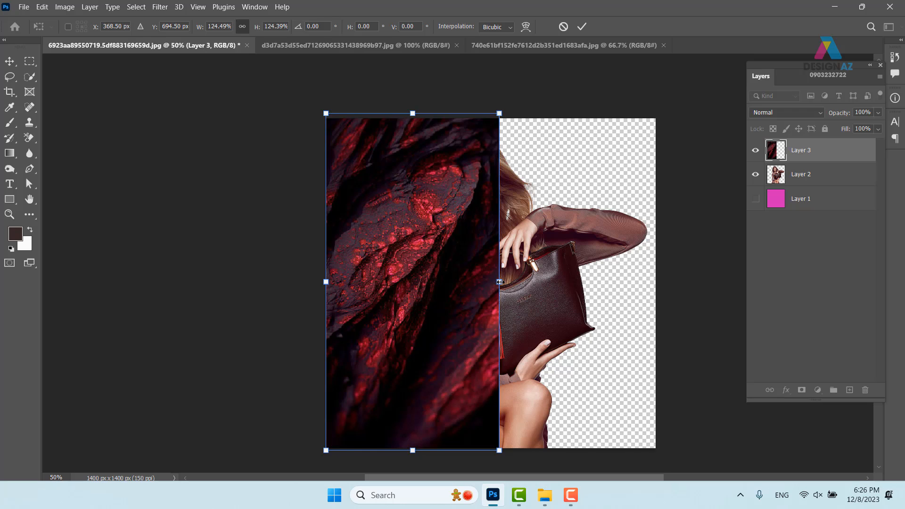
{"action": "key", "text": "Return"}
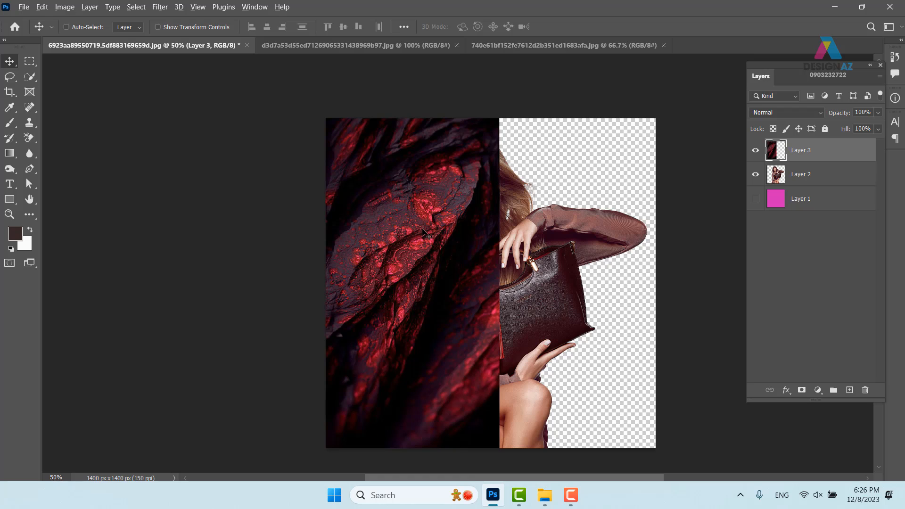
Stretch the rock texture with Content-Aware Scale to the full canvas width and send its layer to the very back
{"action": "key", "text": "ctrl+alt+shift+c"}
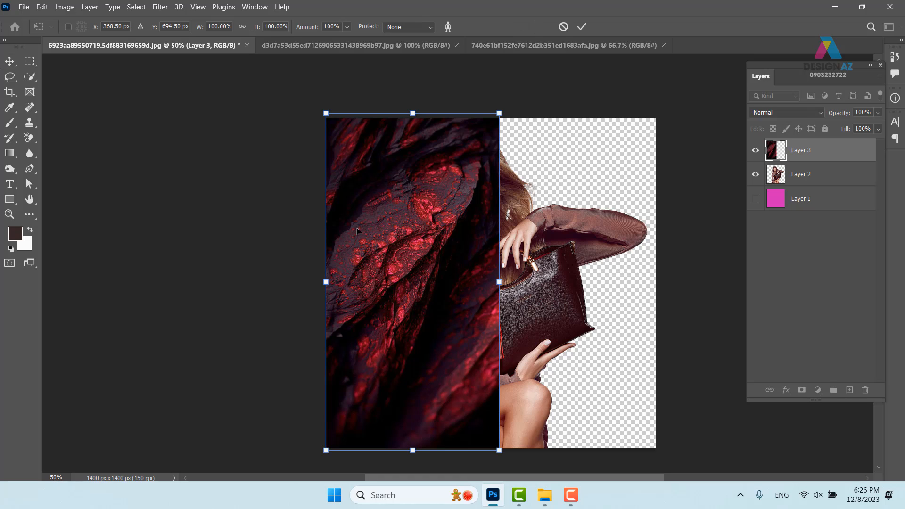
{"action": "left_click_drag", "start_coordinate": [500, 281], "coordinate": [661, 285]}
{"action": "key", "text": "Return"}
{"action": "key", "text": "ctrl+shift+bracketleft"}
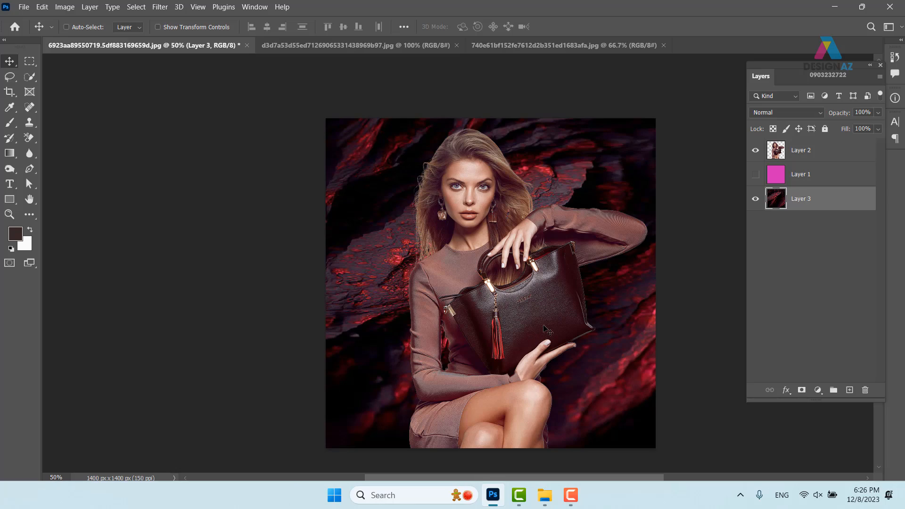
Add a new empty layer directly above the model cut-out, Layer 2
{"action": "scroll", "coordinate": [548, 330], "scroll_direction": "up", "scroll_amount": 4}
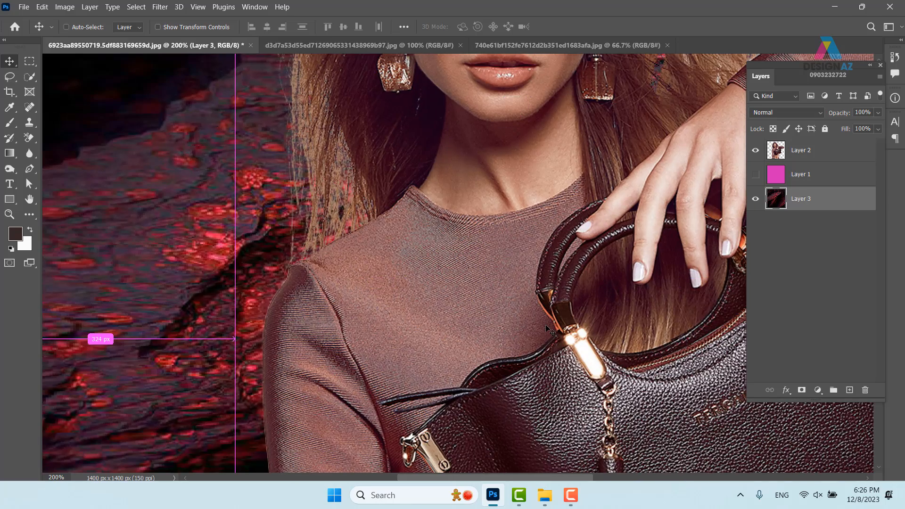
{"action": "scroll", "coordinate": [528, 312], "scroll_direction": "up", "scroll_amount": 6}
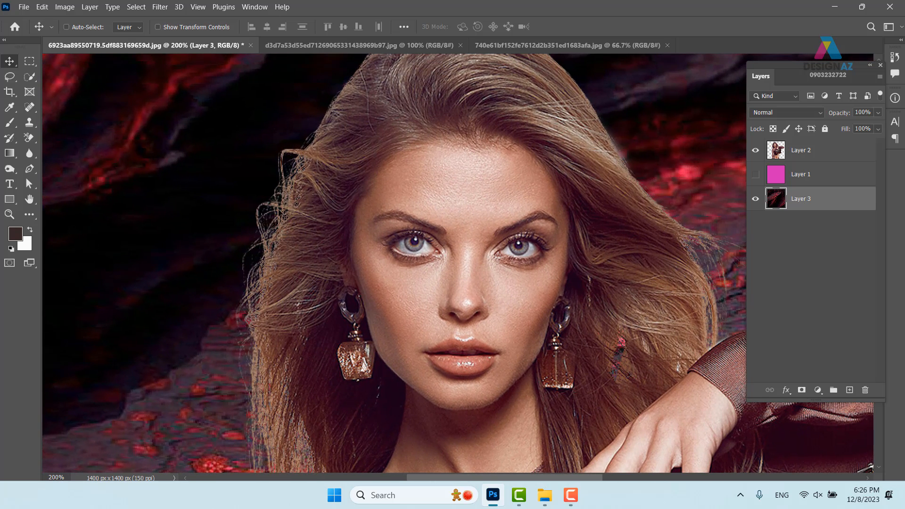
{"action": "key", "text": "ctrl+plus"}
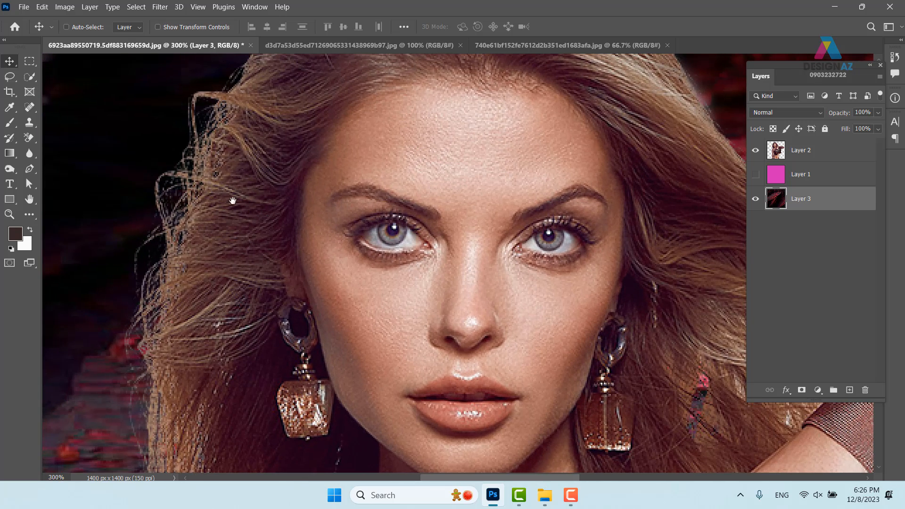
{"action": "left_click_drag", "start_coordinate": [232, 200], "coordinate": [299, 179]}
{"action": "left_click", "coordinate": [811, 152]}
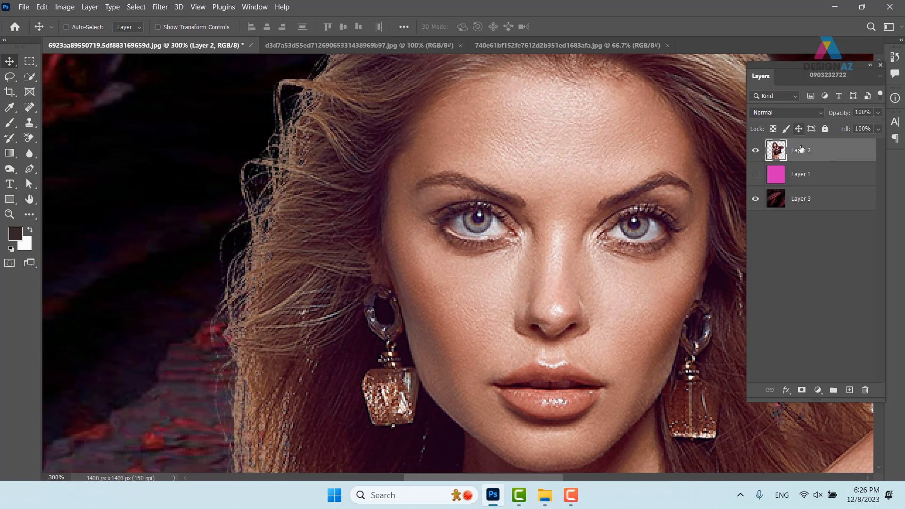
{"action": "left_click", "coordinate": [848, 390]}
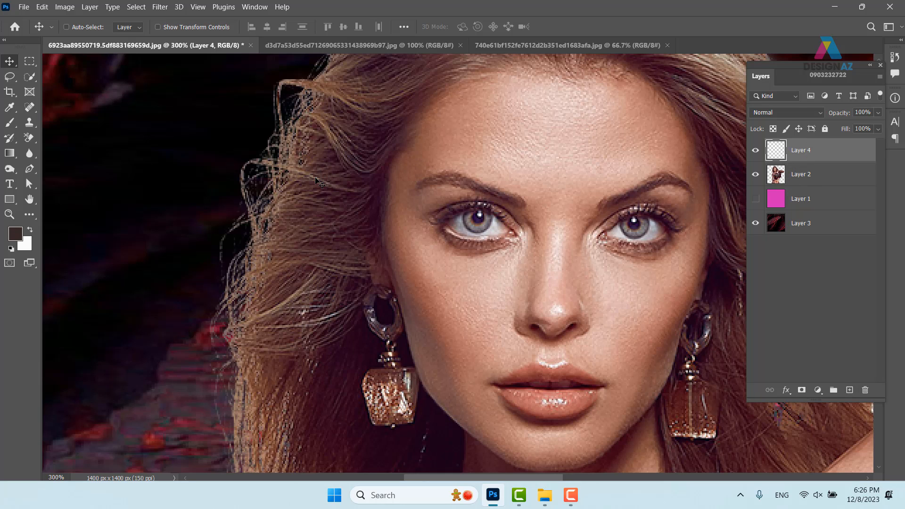
Sample a brown at the left hair fringe, brush it over that fringe, and clip the paint layer to Layer 2
{"action": "key", "text": "i"}
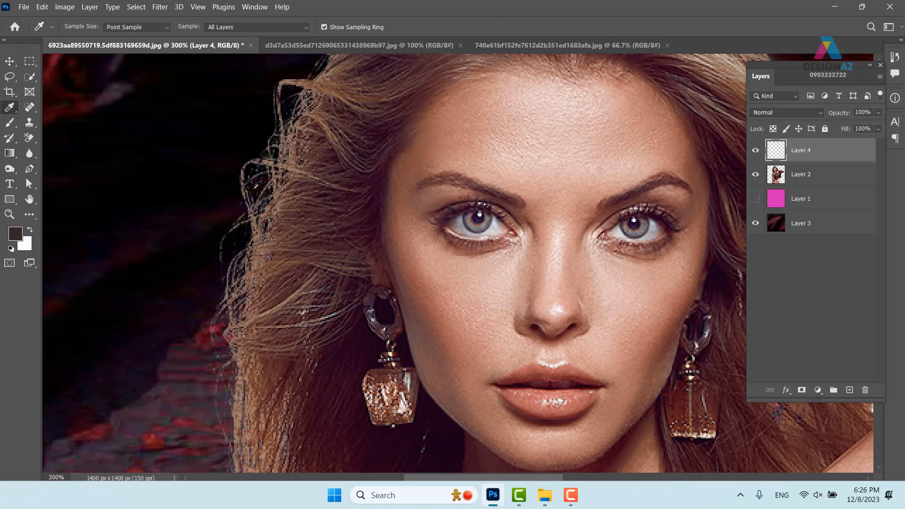
{"action": "left_click", "coordinate": [246, 191]}
{"action": "key", "text": "b"}
{"action": "left_click_drag", "start_coordinate": [236, 201], "coordinate": [36, 210]}
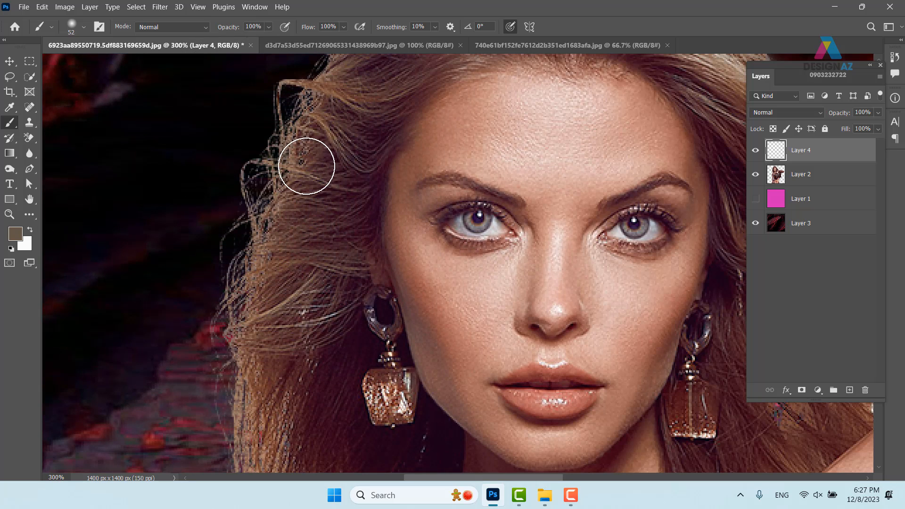
{"action": "left_click", "coordinate": [263, 156]}
{"action": "mouse_move", "coordinate": [252, 161]}
{"action": "left_mouse_down"}
{"action": "mouse_move", "coordinate": [240, 178]}
{"action": "mouse_move", "coordinate": [255, 256]}
{"action": "mouse_move", "coordinate": [228, 273]}
{"action": "left_mouse_up"}
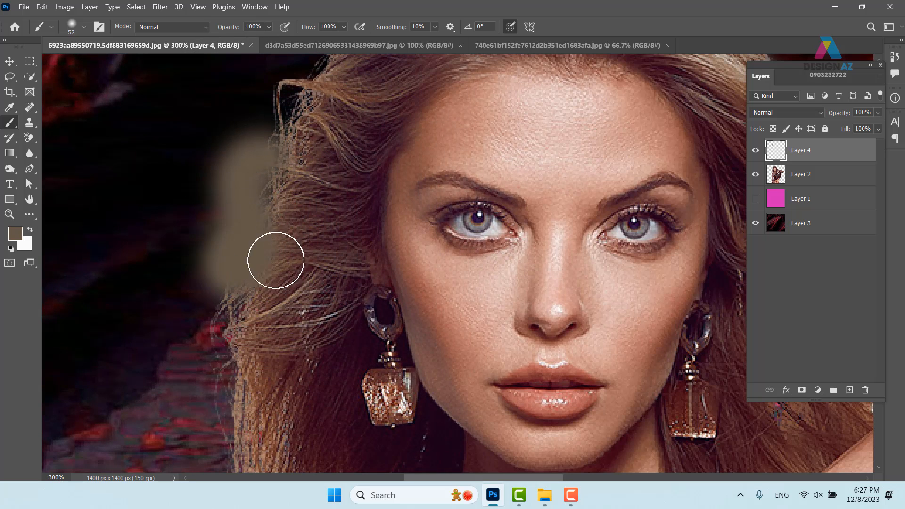
{"action": "left_click", "coordinate": [771, 179], "text": "alt"}
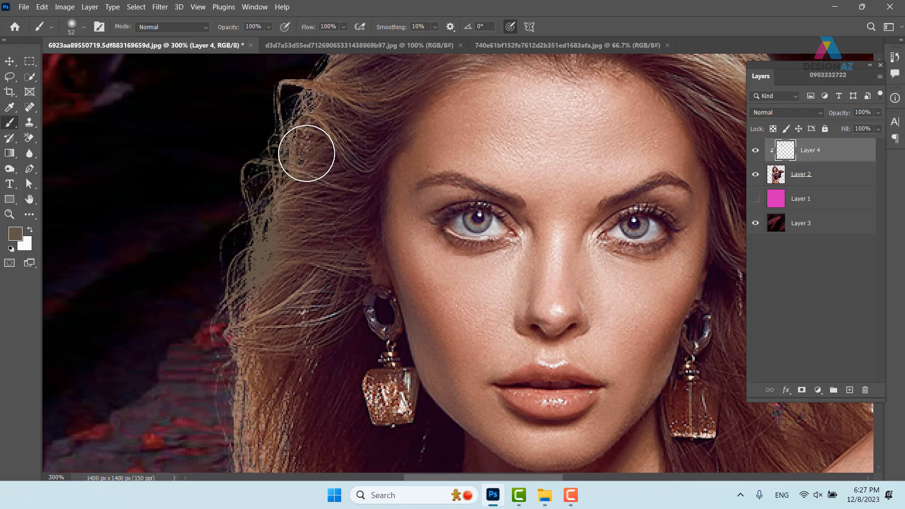
Set the clipped paint layer to Multiply and brush the brown down the left side of the hair to the shoulder
{"action": "scroll", "coordinate": [292, 112], "scroll_direction": "up", "scroll_amount": 3}
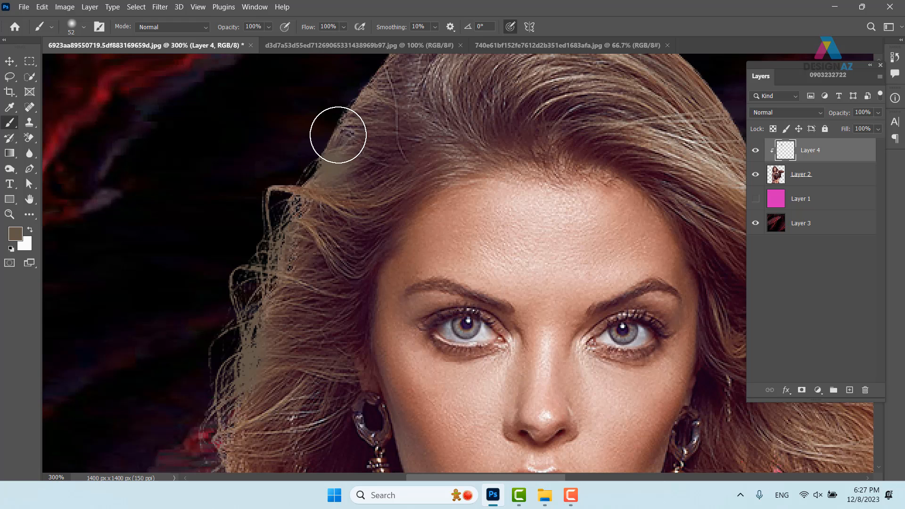
{"action": "left_click", "coordinate": [816, 115]}
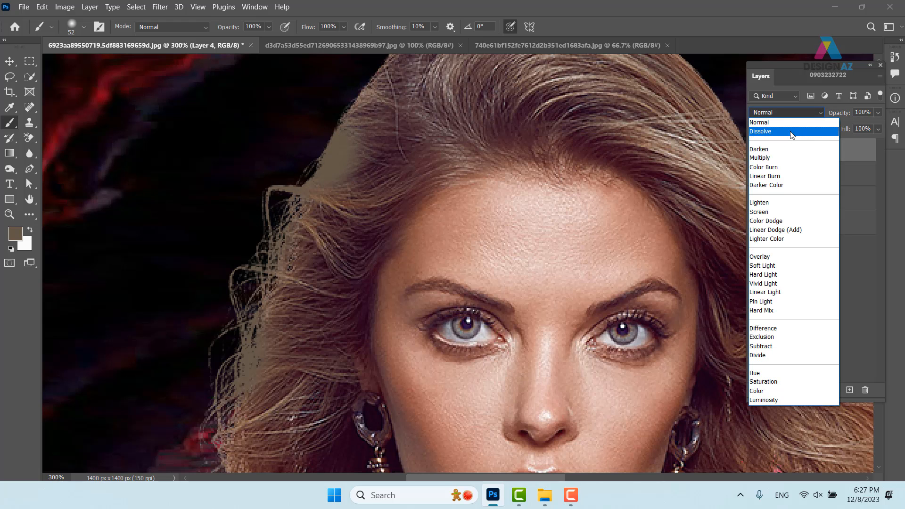
{"action": "left_click", "coordinate": [788, 156]}
{"action": "left_click_drag", "start_coordinate": [297, 283], "coordinate": [337, 168]}
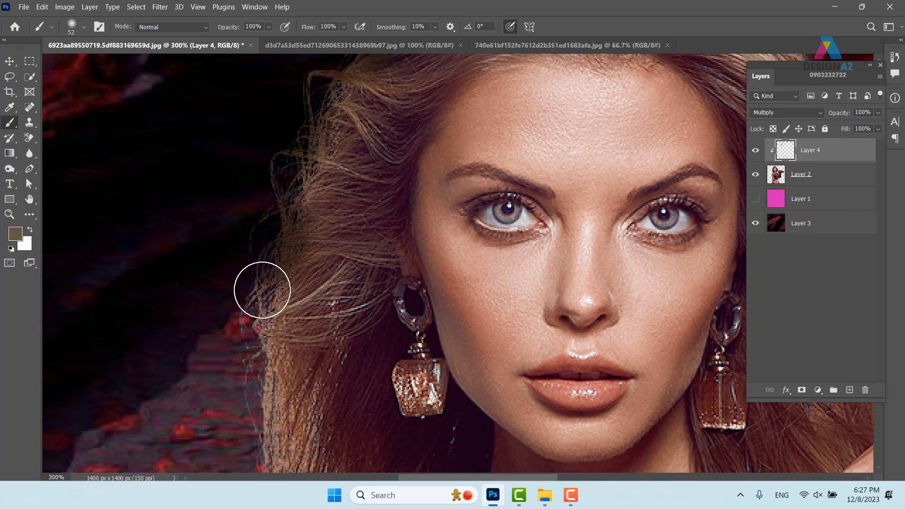
{"action": "left_click_drag", "start_coordinate": [248, 317], "coordinate": [244, 418]}
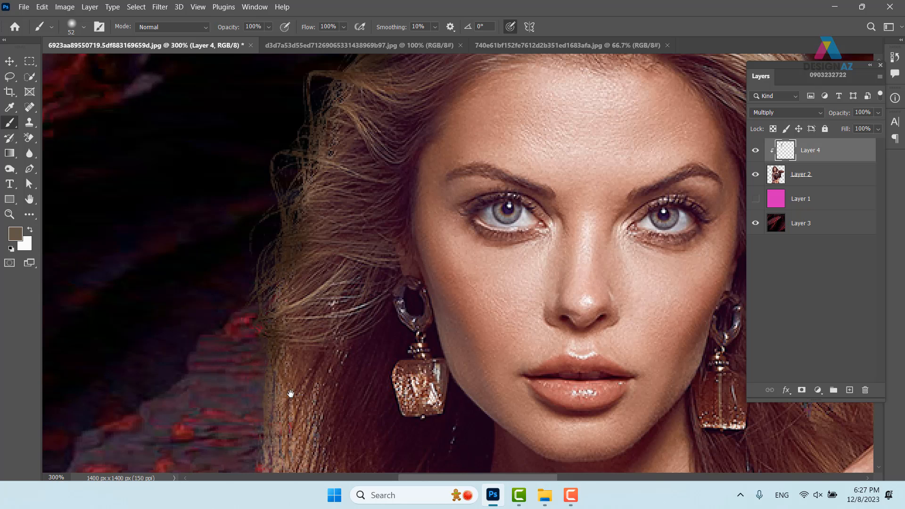
{"action": "left_click_drag", "start_coordinate": [299, 384], "coordinate": [307, 176]}
{"action": "mouse_move", "coordinate": [282, 208]}
{"action": "left_mouse_down"}
{"action": "mouse_move", "coordinate": [271, 317]}
{"action": "mouse_move", "coordinate": [294, 394]}
{"action": "mouse_move", "coordinate": [274, 434]}
{"action": "mouse_move", "coordinate": [324, 404]}
{"action": "mouse_move", "coordinate": [293, 297]}
{"action": "mouse_move", "coordinate": [295, 149]}
{"action": "mouse_move", "coordinate": [332, 261]}
{"action": "mouse_move", "coordinate": [403, 318]}
{"action": "mouse_move", "coordinate": [409, 371]}
{"action": "left_mouse_up"}
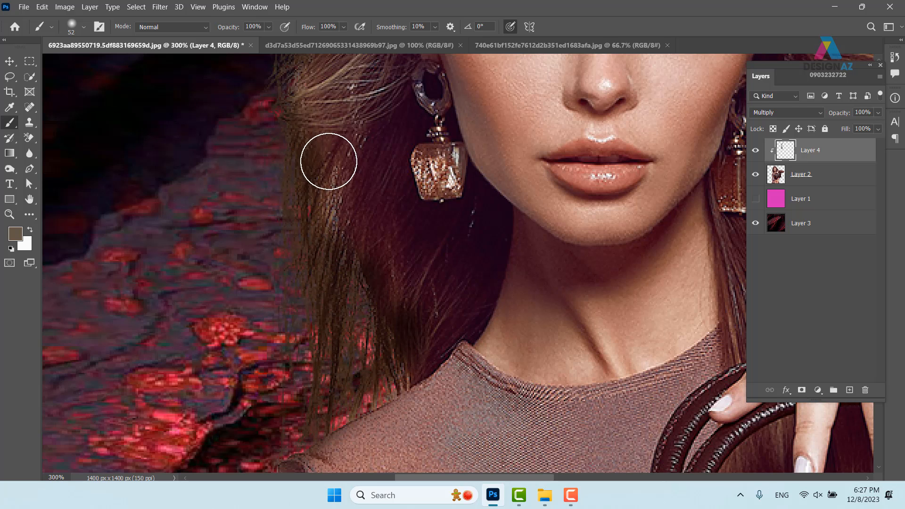
{"action": "left_click_drag", "start_coordinate": [343, 148], "coordinate": [325, 280]}
Brush the brown over the hair edges around the crown and down the right side to the raised sleeve
{"action": "mouse_move", "coordinate": [246, 231]}
{"action": "left_mouse_down"}
{"action": "mouse_move", "coordinate": [267, 214]}
{"action": "mouse_move", "coordinate": [270, 189]}
{"action": "mouse_move", "coordinate": [255, 201]}
{"action": "mouse_move", "coordinate": [310, 119]}
{"action": "mouse_move", "coordinate": [308, 97]}
{"action": "mouse_move", "coordinate": [267, 128]}
{"action": "mouse_move", "coordinate": [283, 238]}
{"action": "left_mouse_up"}
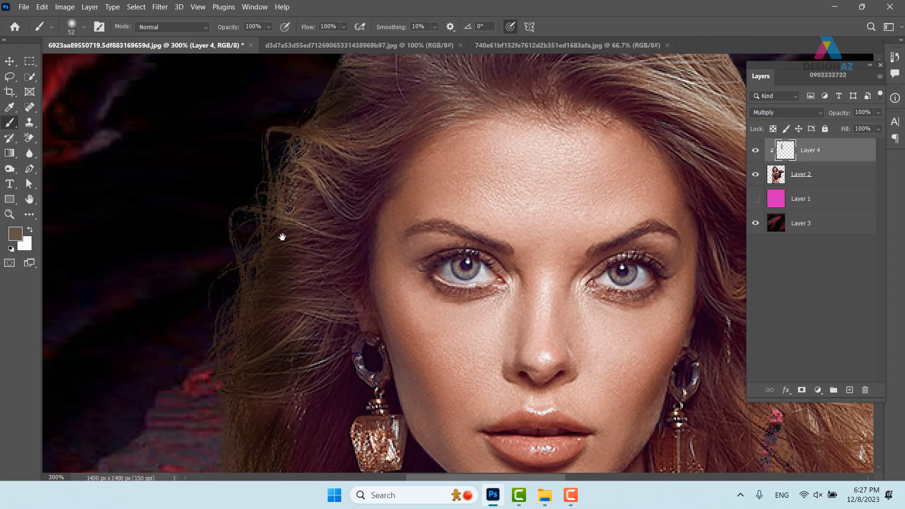
{"action": "mouse_move", "coordinate": [289, 173]}
{"action": "left_mouse_down"}
{"action": "mouse_move", "coordinate": [324, 147]}
{"action": "mouse_move", "coordinate": [301, 117]}
{"action": "mouse_move", "coordinate": [289, 263]}
{"action": "left_mouse_up"}
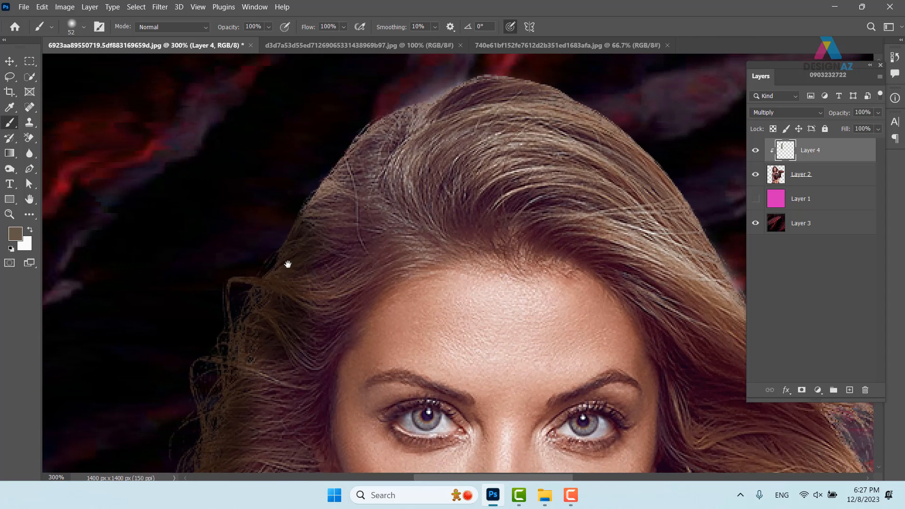
{"action": "mouse_move", "coordinate": [316, 190]}
{"action": "left_mouse_down"}
{"action": "mouse_move", "coordinate": [346, 143]}
{"action": "mouse_move", "coordinate": [400, 107]}
{"action": "mouse_move", "coordinate": [497, 83]}
{"action": "mouse_move", "coordinate": [562, 91]}
{"action": "mouse_move", "coordinate": [622, 131]}
{"action": "mouse_move", "coordinate": [428, 85]}
{"action": "mouse_move", "coordinate": [454, 94]}
{"action": "mouse_move", "coordinate": [512, 146]}
{"action": "mouse_move", "coordinate": [590, 283]}
{"action": "mouse_move", "coordinate": [700, 412]}
{"action": "mouse_move", "coordinate": [505, 242]}
{"action": "left_mouse_up"}
{"action": "mouse_move", "coordinate": [566, 283]}
{"action": "left_mouse_down"}
{"action": "mouse_move", "coordinate": [517, 375]}
{"action": "mouse_move", "coordinate": [477, 419]}
{"action": "left_mouse_up"}
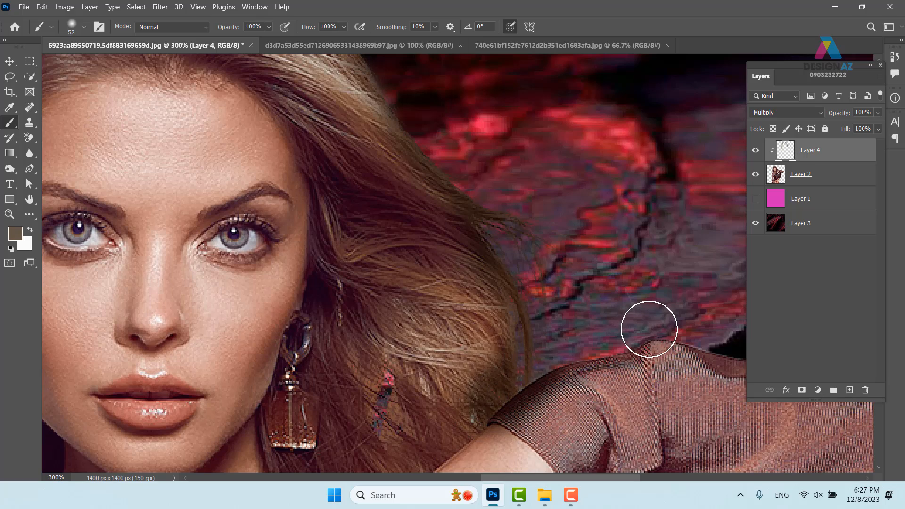
{"action": "key", "text": "ctrl+minus"}
{"action": "key", "text": "ctrl+minus"}
{"action": "key", "text": "ctrl+minus"}
{"action": "key", "text": "ctrl+minus"}
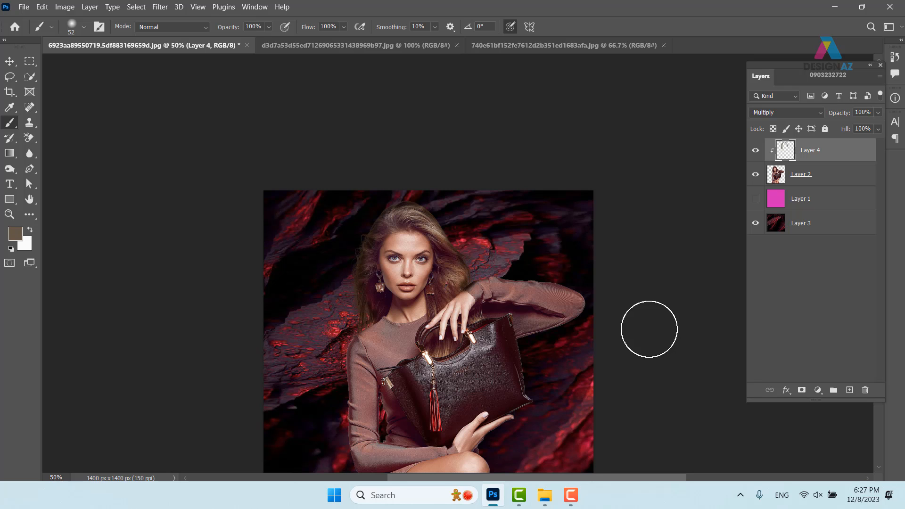
{"action": "key", "text": "ctrl+plus"}
{"action": "key", "text": "ctrl+plus"}
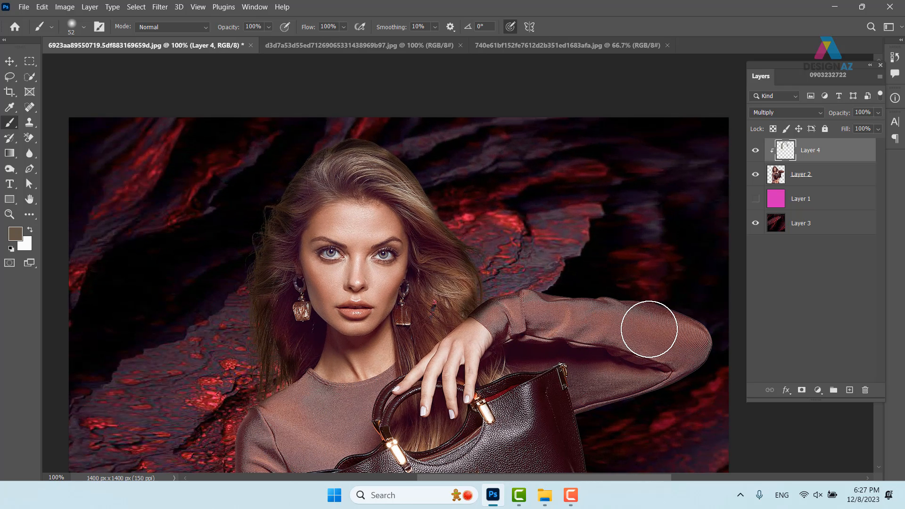
{"action": "left_click", "coordinate": [18, 66]}
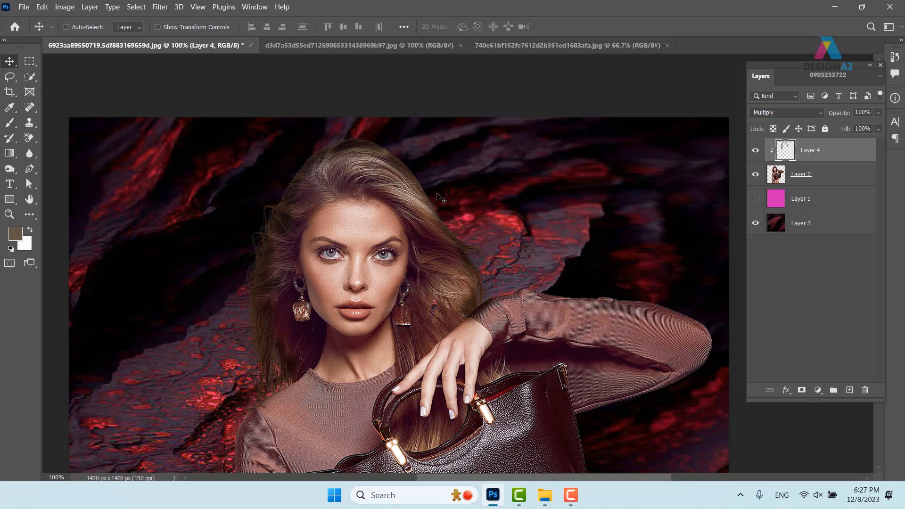
Revert the model document to its saved version with the white background
{"action": "key", "text": "F12"}
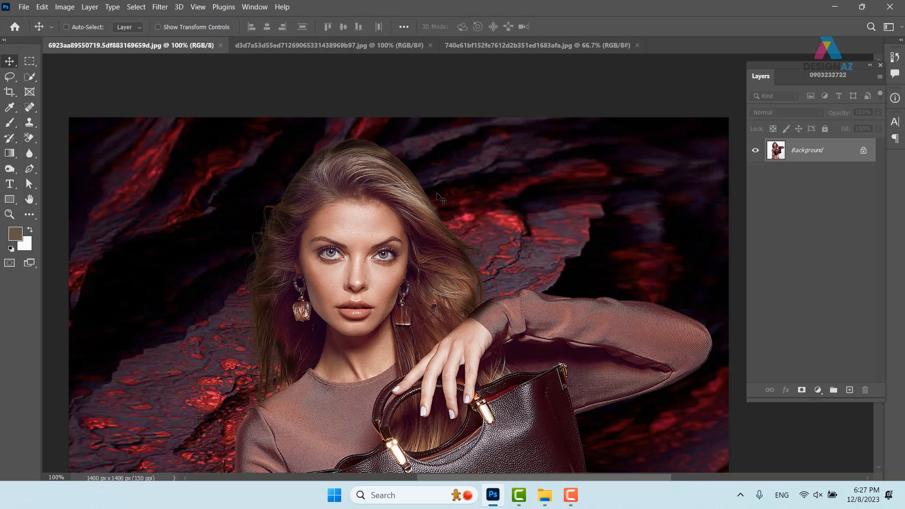
{"action": "left_click_drag", "start_coordinate": [431, 329], "coordinate": [432, 240]}
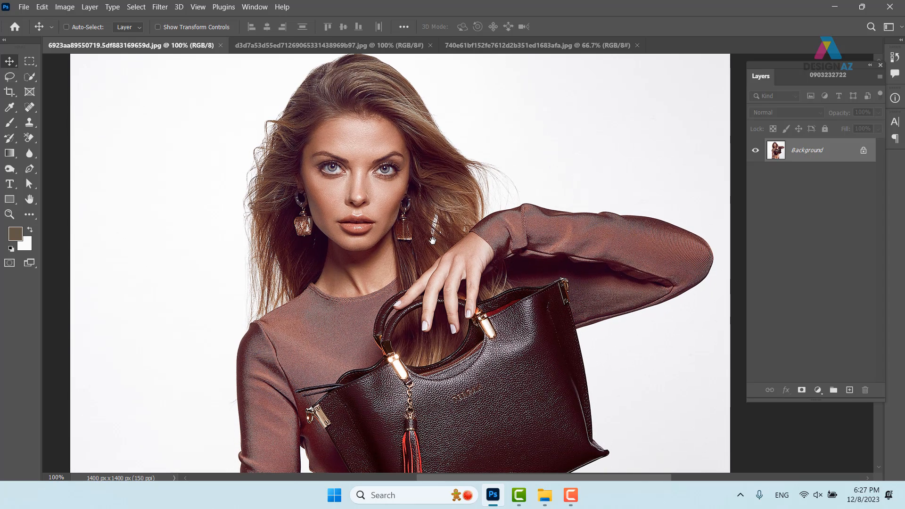
{"action": "left_click_drag", "start_coordinate": [436, 332], "coordinate": [450, 244]}
{"action": "key", "text": "ctrl+minus"}
{"action": "key", "text": "ctrl+minus"}
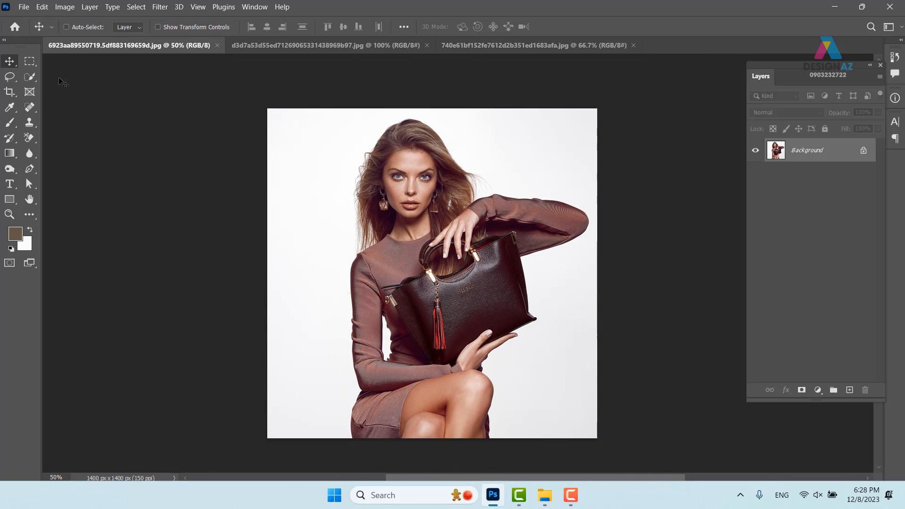
Select the model with her handbag using the Object Selection tool in Rectangle mode and turn the selection into a layer mask
{"action": "left_click", "coordinate": [31, 78]}
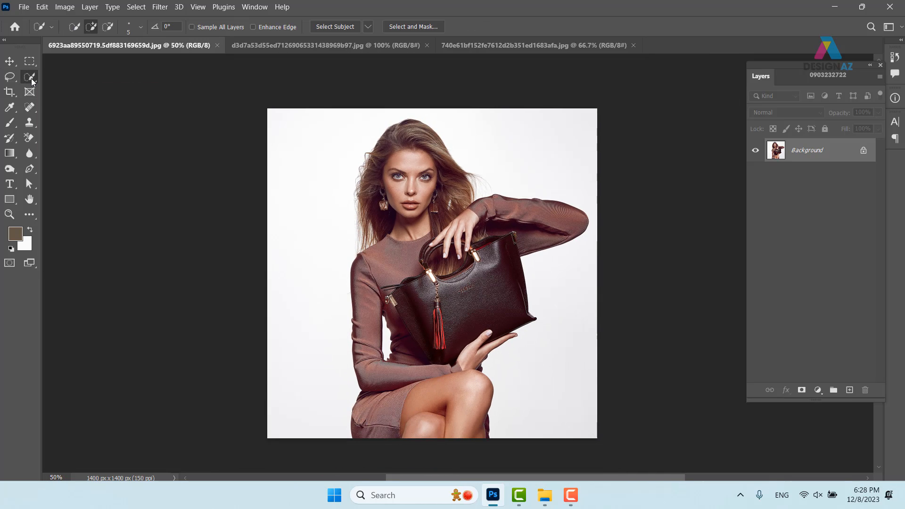
{"action": "left_click", "coordinate": [82, 77]}
{"action": "left_click_drag", "start_coordinate": [269, 112], "coordinate": [670, 457]}
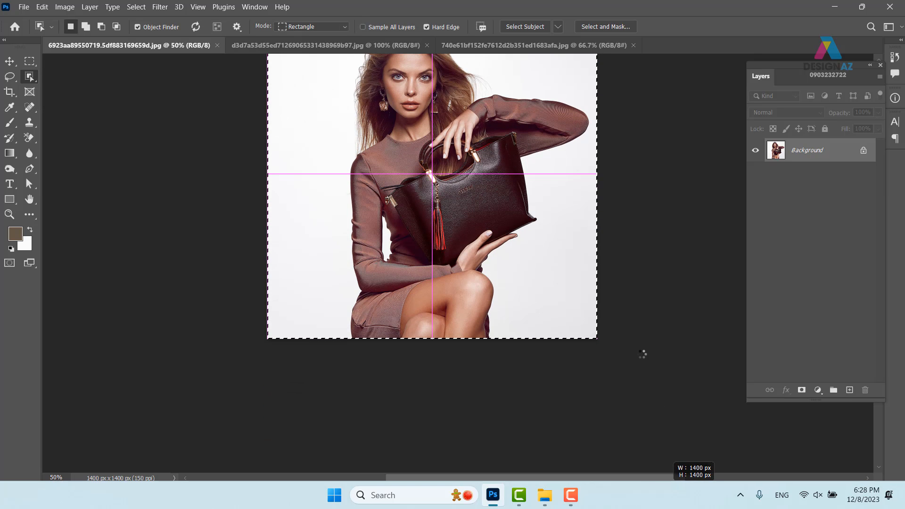
{"action": "left_click_drag", "start_coordinate": [443, 196], "coordinate": [399, 263]}
{"action": "key", "text": "ctrl+plus"}
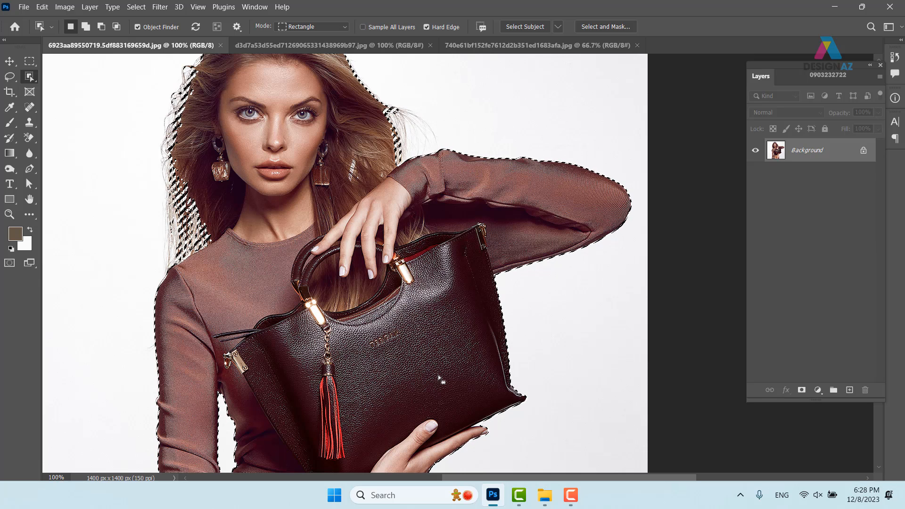
{"action": "scroll", "coordinate": [331, 241], "scroll_direction": "up", "scroll_amount": 4}
{"action": "scroll", "coordinate": [331, 242], "scroll_direction": "left", "scroll_amount": 2}
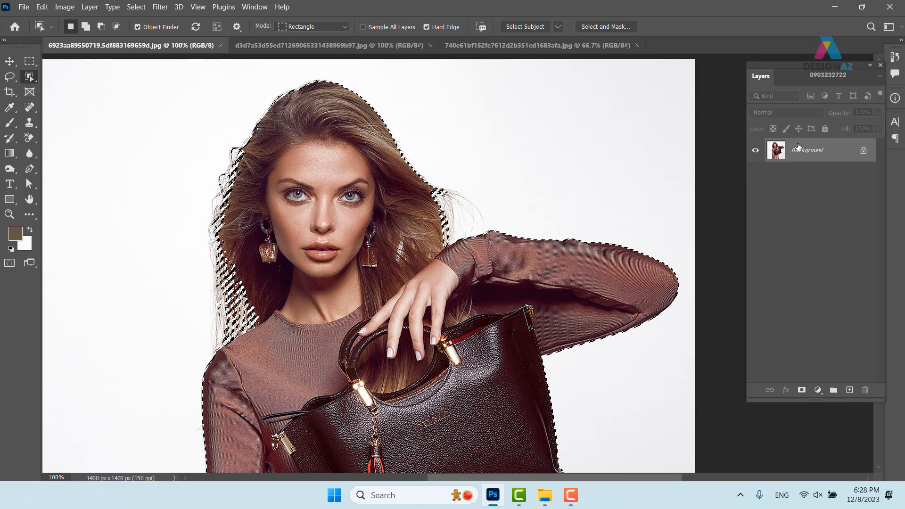
{"action": "left_click", "coordinate": [802, 391]}
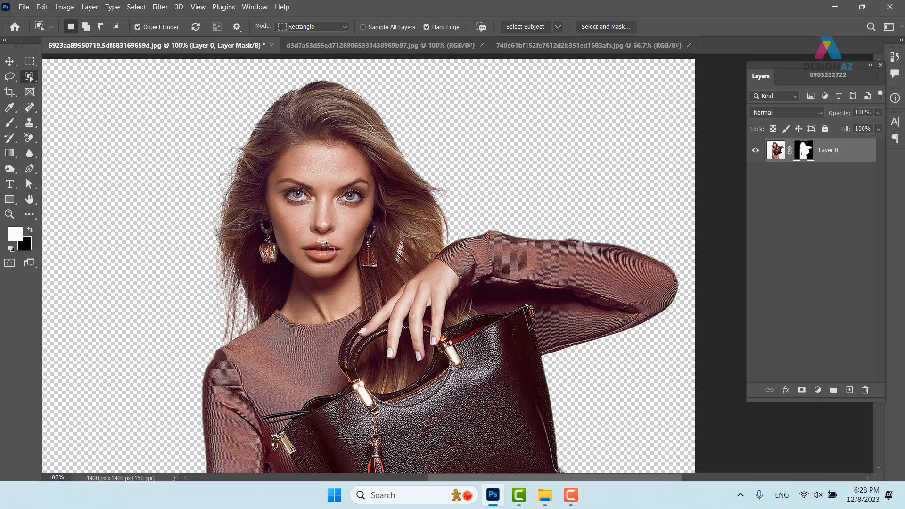
{"action": "scroll", "coordinate": [392, 273], "scroll_direction": "up", "scroll_amount": 3}
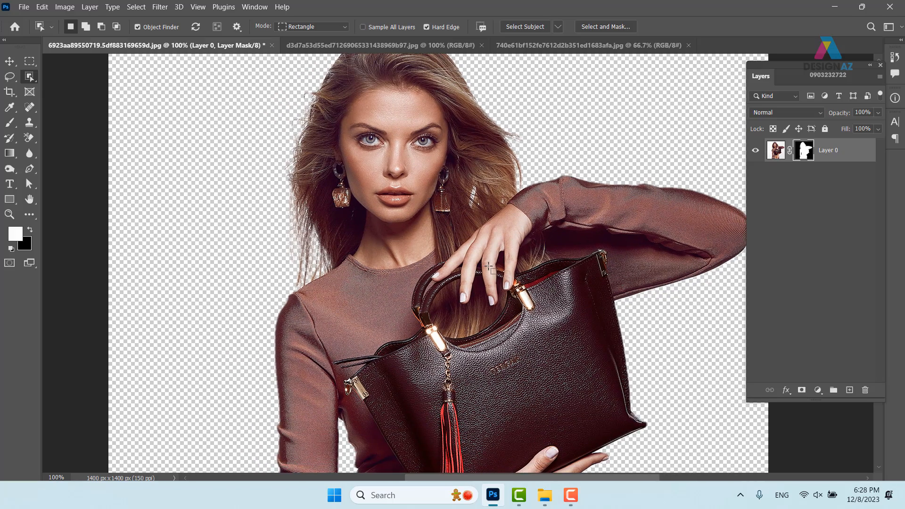
{"action": "scroll", "coordinate": [489, 267], "scroll_direction": "up", "scroll_amount": 2}
{"action": "left_click_drag", "start_coordinate": [247, 225], "coordinate": [576, 393]}
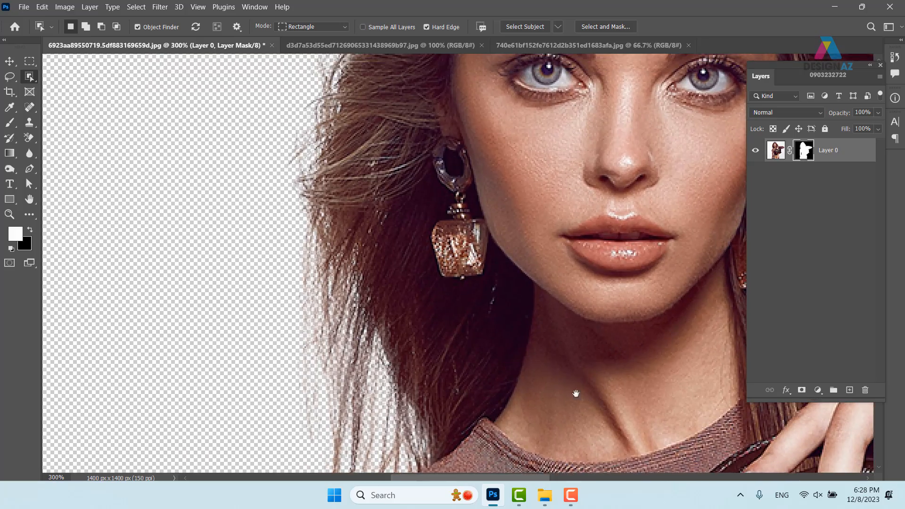
{"action": "scroll", "coordinate": [319, 248], "scroll_direction": "up", "scroll_amount": 2}
{"action": "scroll", "coordinate": [320, 248], "scroll_direction": "up", "scroll_amount": 2}
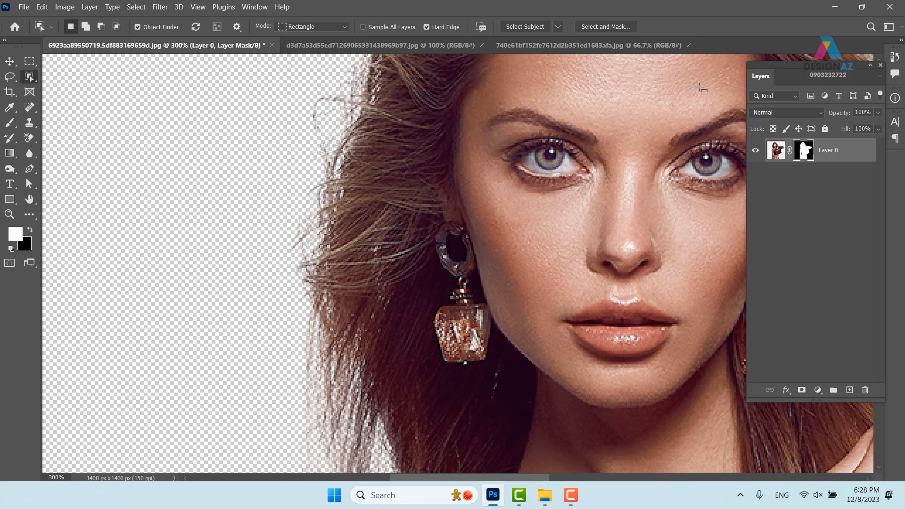
Copy the red rock texture into the model document and place it beneath the model layer, against the canvas's upper-left corner
{"action": "left_click", "coordinate": [9, 62]}
{"action": "left_click", "coordinate": [557, 45]}
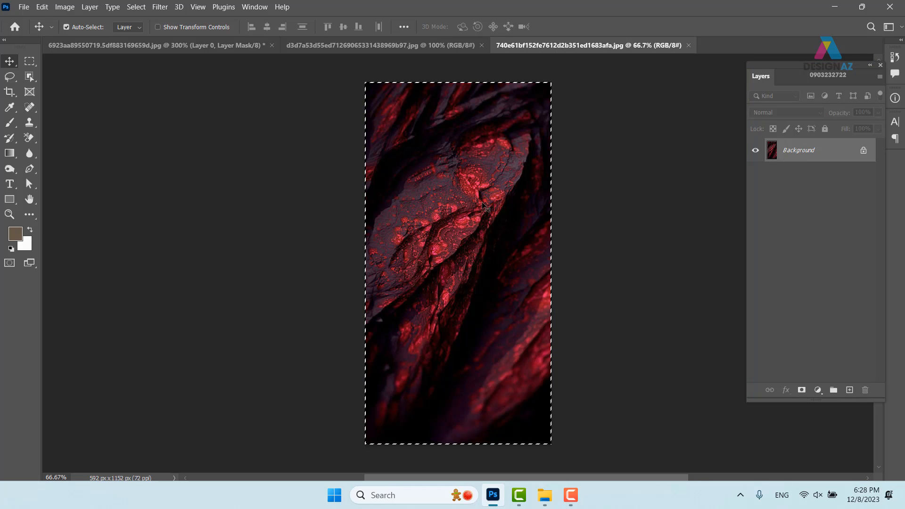
{"action": "key", "text": "ctrl"}
{"action": "left_click", "coordinate": [179, 46]}
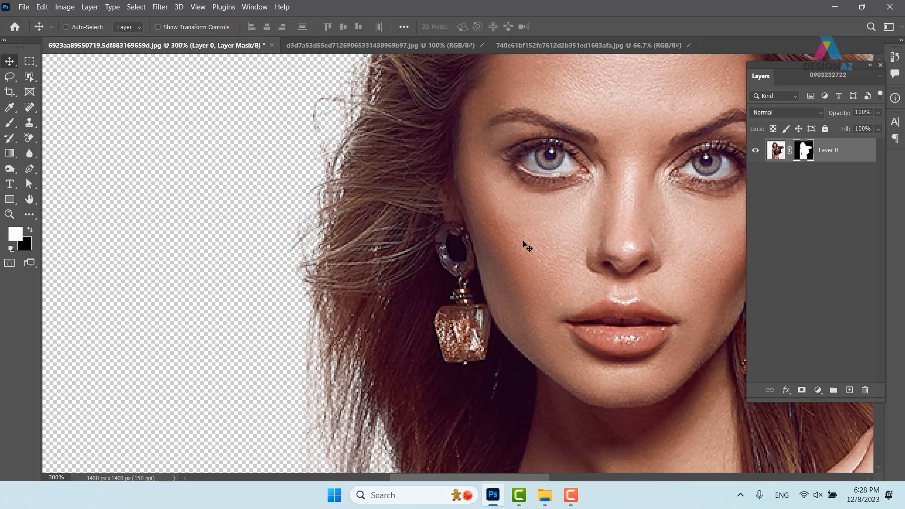
{"action": "key", "text": "ctrl+minus"}
{"action": "key", "text": "ctrl+minus"}
{"action": "key", "text": "ctrl+minus"}
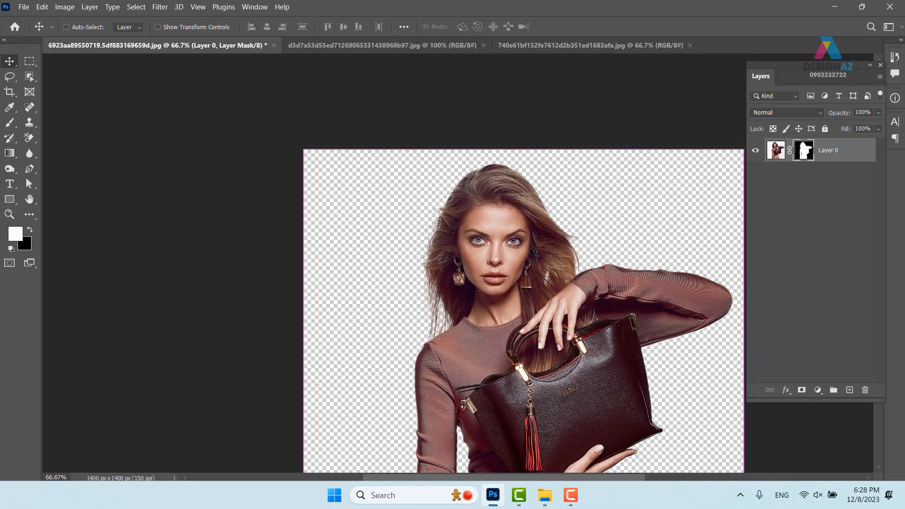
{"action": "key", "text": "ctrl+v"}
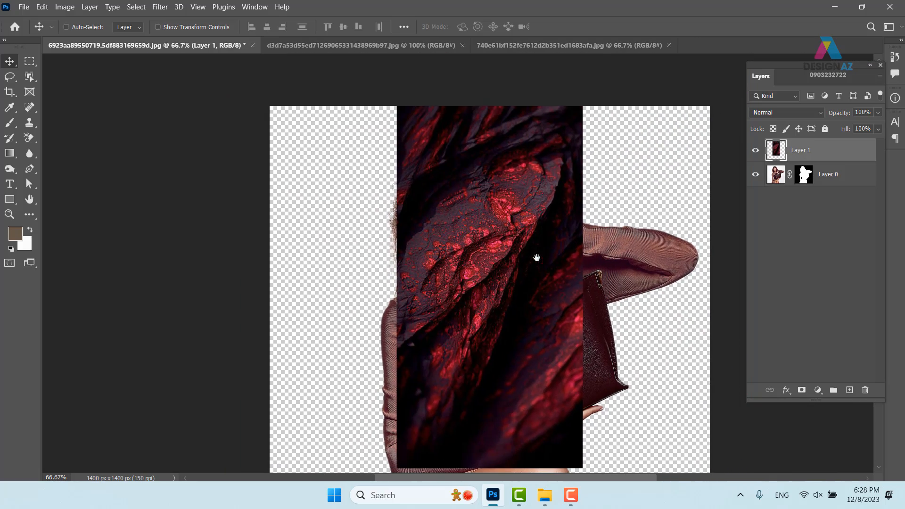
{"action": "left_click_drag", "start_coordinate": [502, 238], "coordinate": [380, 241]}
{"action": "key", "text": "ctrl+bracketleft"}
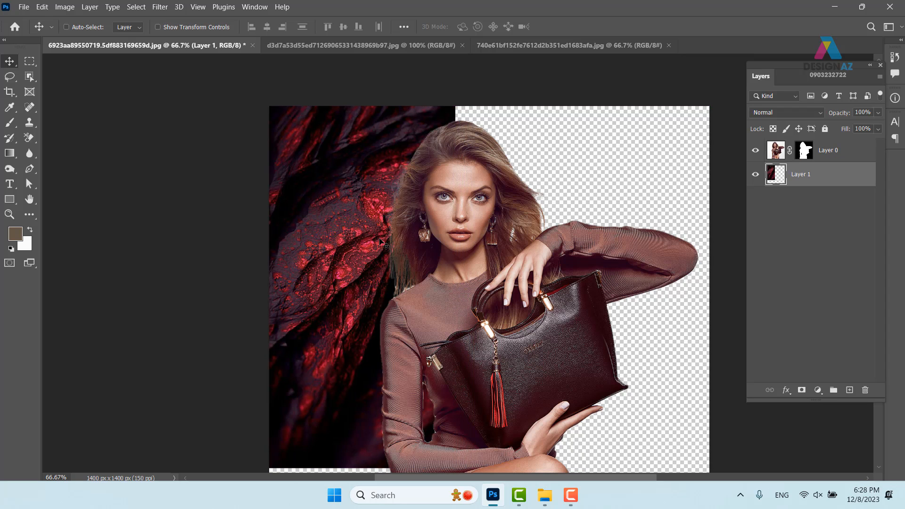
Stretch the rock texture over the whole canvas with Content-Aware Scale, to 236.49% width and 125.35% height
{"action": "key", "text": "ctrl+t"}
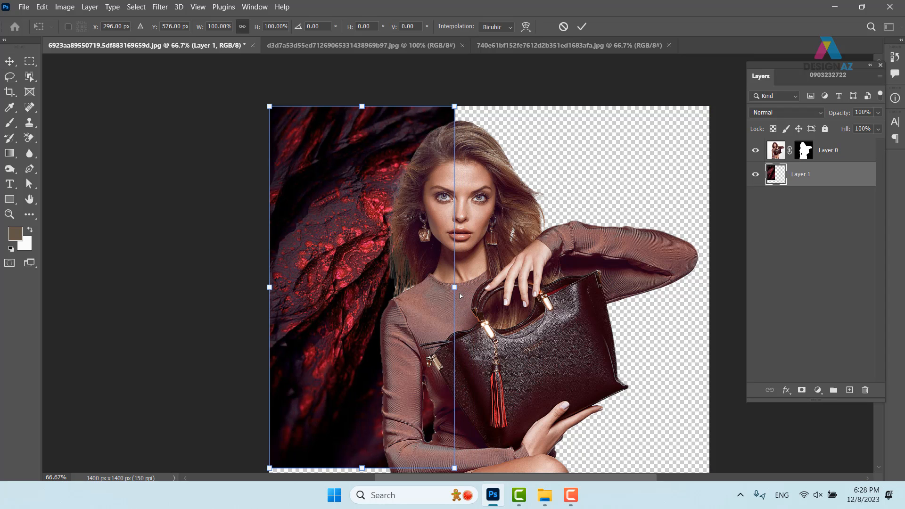
{"action": "key", "text": "Return"}
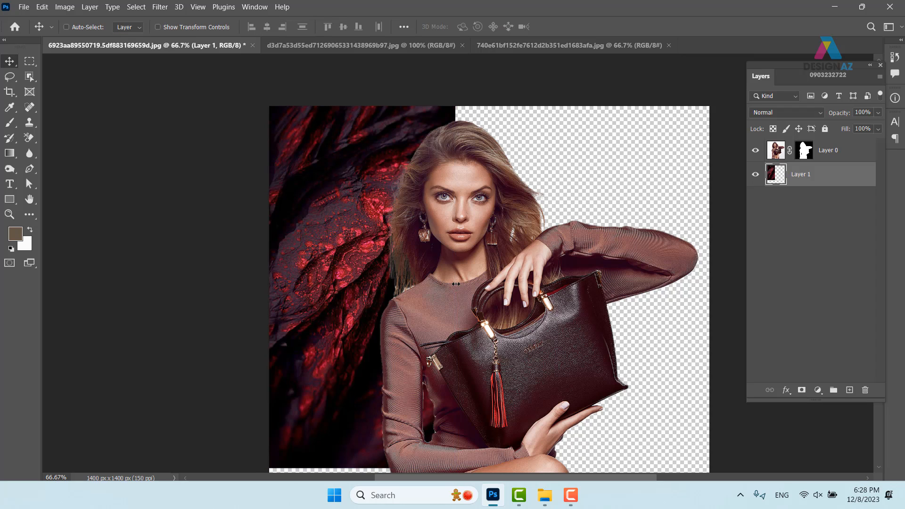
{"action": "key", "text": "ctrl+alt+shift+c"}
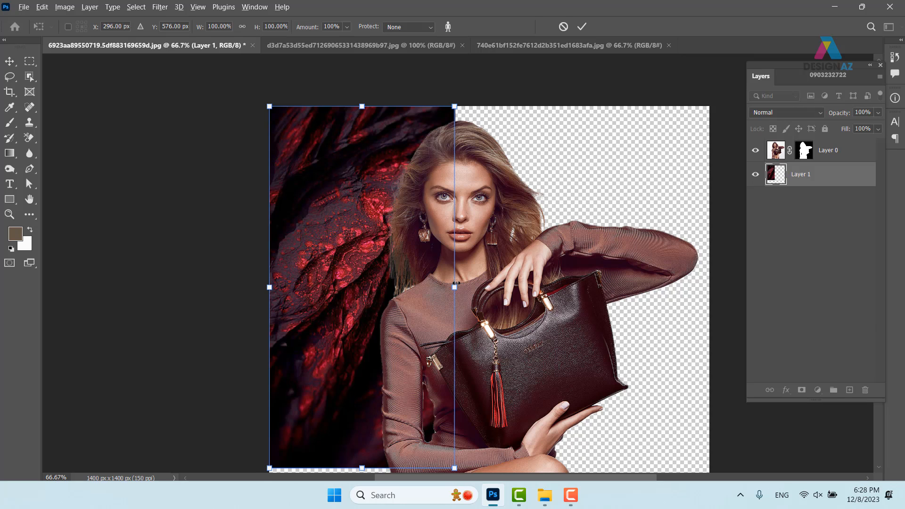
{"action": "left_click_drag", "start_coordinate": [452, 287], "coordinate": [710, 287]}
{"action": "scroll", "coordinate": [684, 308], "scroll_direction": "down", "scroll_amount": 5}
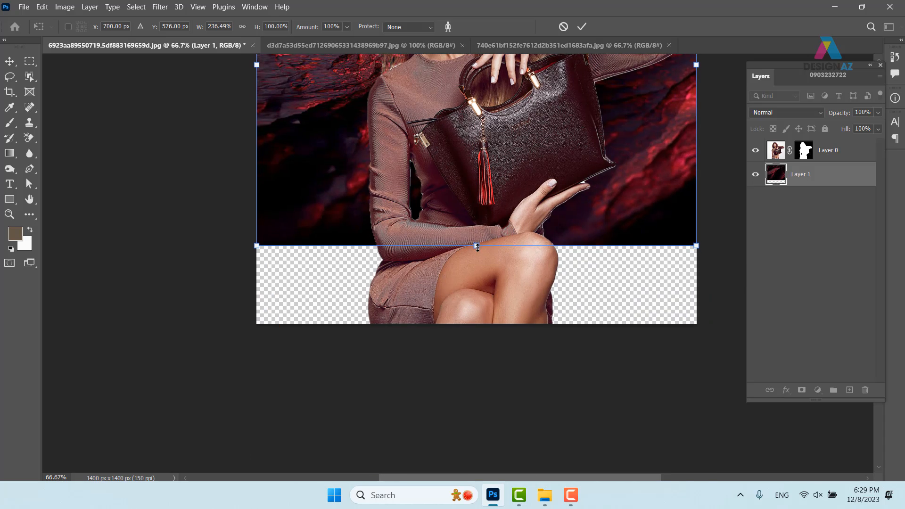
{"action": "left_click_drag", "start_coordinate": [476, 246], "coordinate": [477, 337]}
{"action": "scroll", "coordinate": [509, 279], "scroll_direction": "up", "scroll_amount": 4}
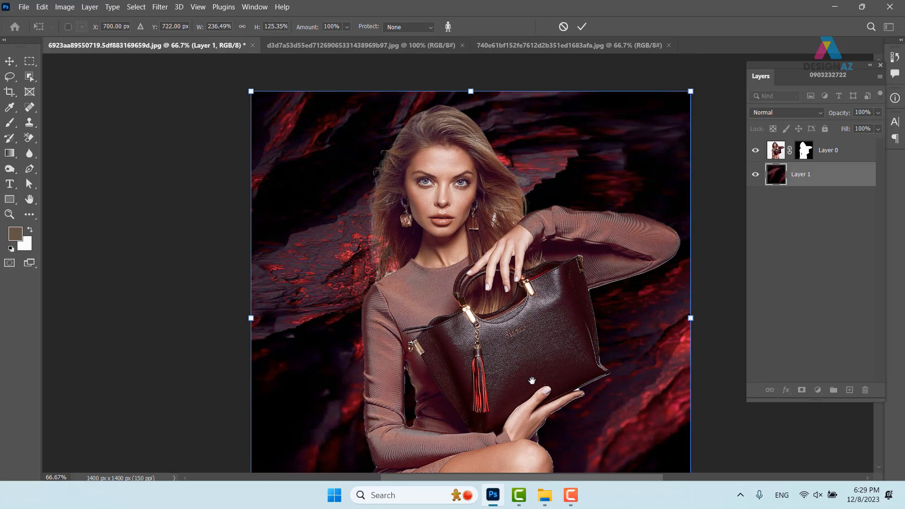
{"action": "key", "text": "Return"}
Add a new layer above the model and brush brown over the stray hair edge beside her forehead
{"action": "scroll", "coordinate": [533, 380], "scroll_direction": "up", "scroll_amount": 1}
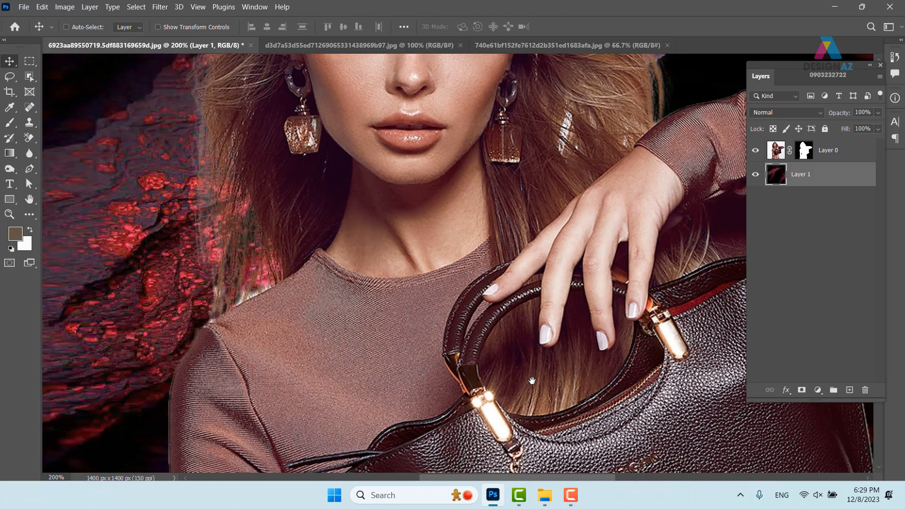
{"action": "left_click_drag", "start_coordinate": [302, 164], "coordinate": [304, 333]}
{"action": "left_click_drag", "start_coordinate": [547, 219], "coordinate": [580, 300]}
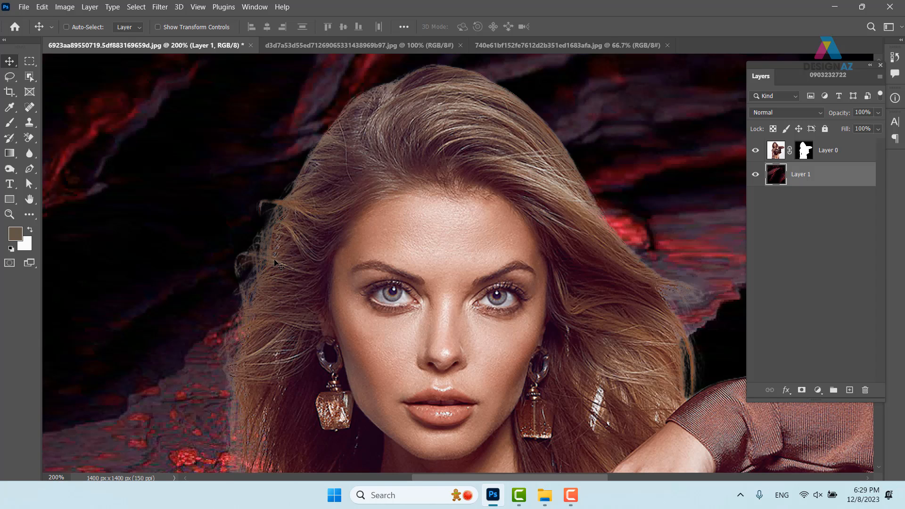
{"action": "left_click", "coordinate": [836, 157]}
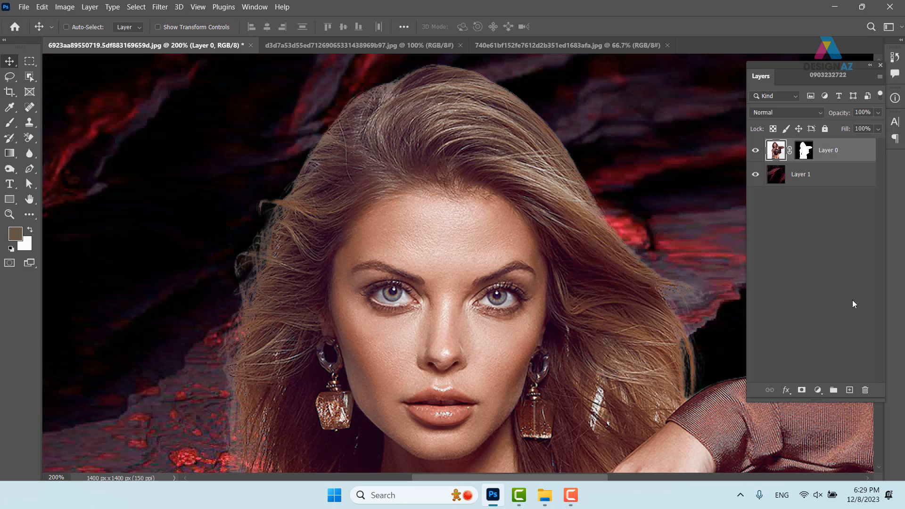
{"action": "left_click", "coordinate": [851, 390]}
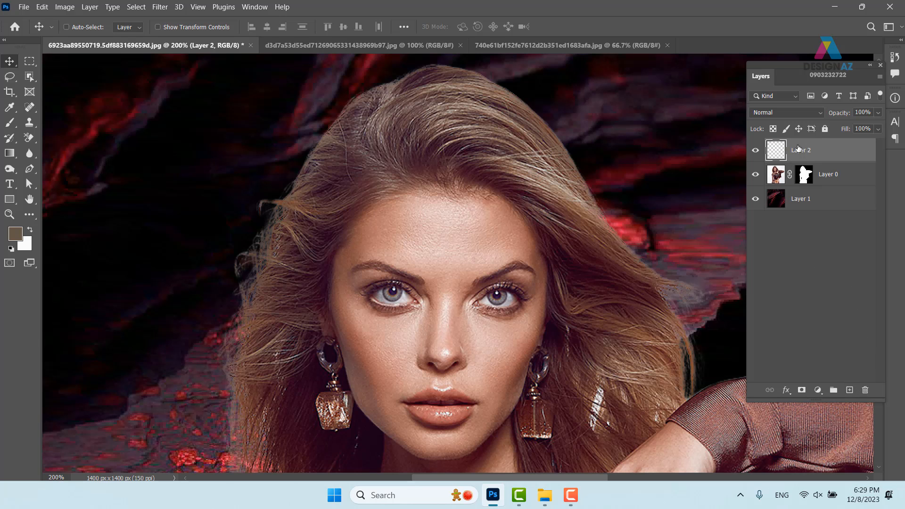
{"action": "key", "text": "ctrl+plus"}
{"action": "key", "text": "ctrl+plus"}
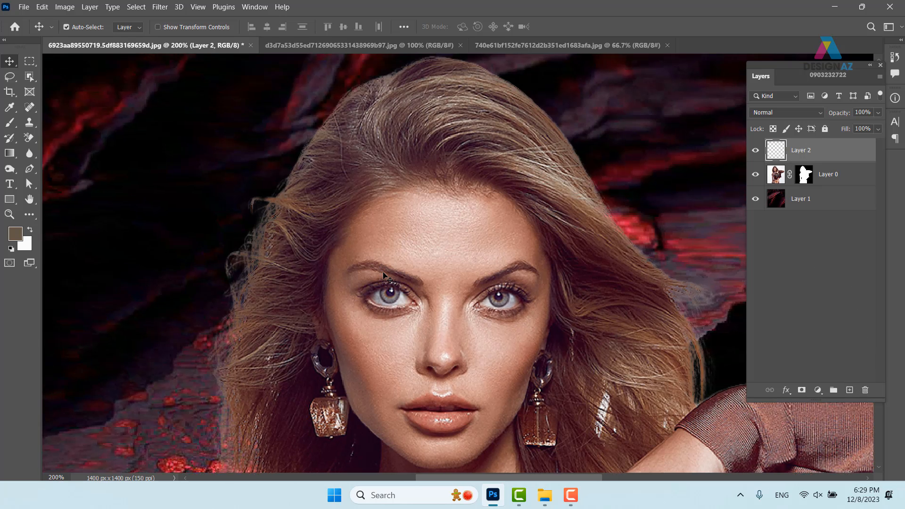
{"action": "left_click_drag", "start_coordinate": [150, 215], "coordinate": [385, 253]}
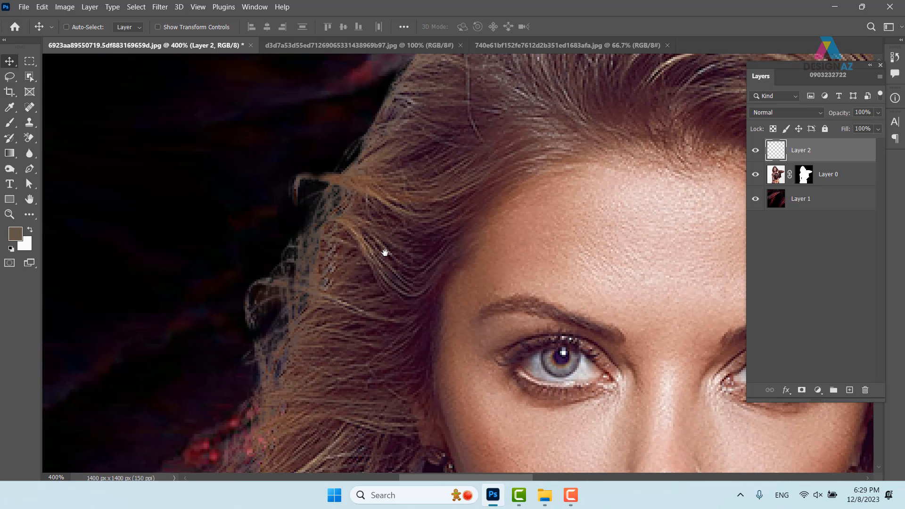
{"action": "key", "text": "b"}
{"action": "left_click_drag", "start_coordinate": [303, 191], "coordinate": [267, 292]}
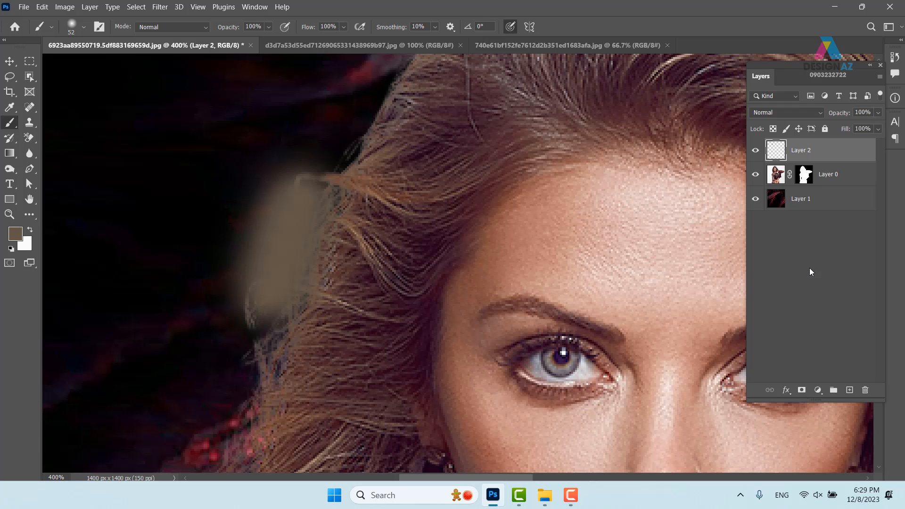
Try clipping the brown paint layer to the model layer, release the clipping and delete the paint layer
{"action": "key", "text": "ctrl+alt+g"}
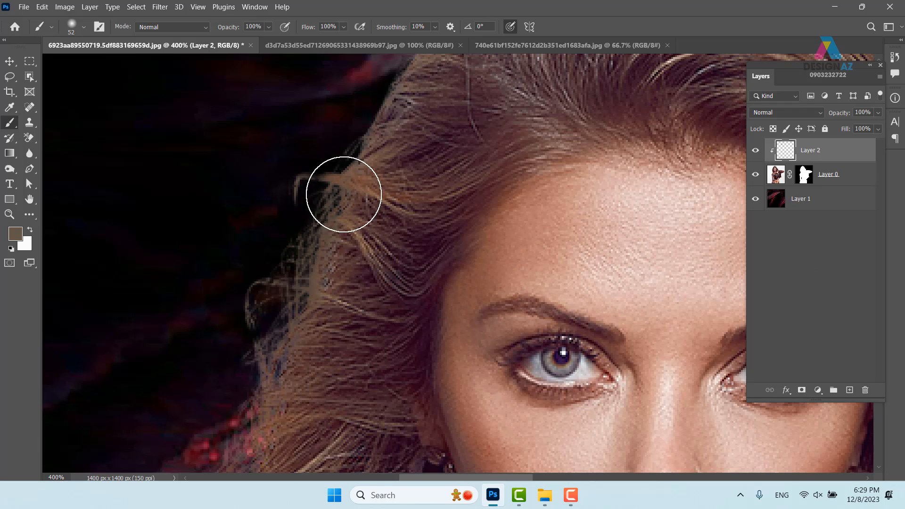
{"action": "key", "text": "ctrl+alt+g"}
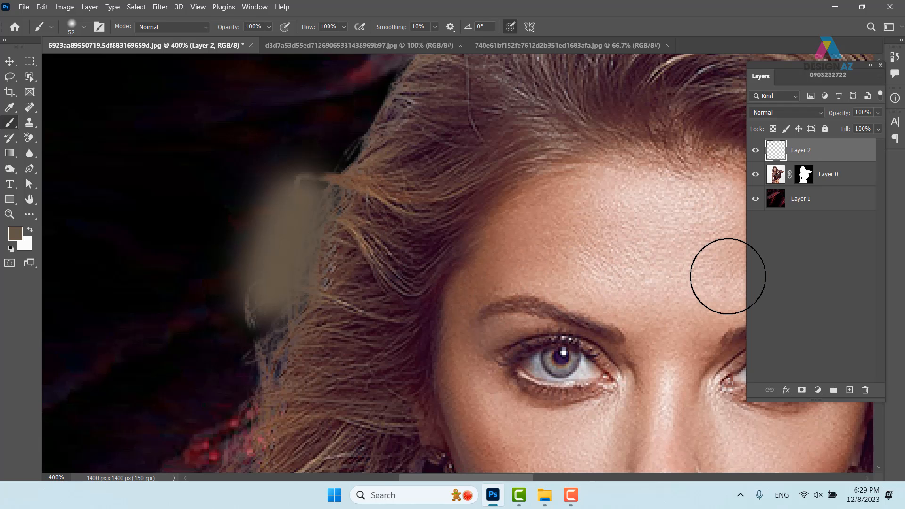
{"action": "key", "text": "Delete"}
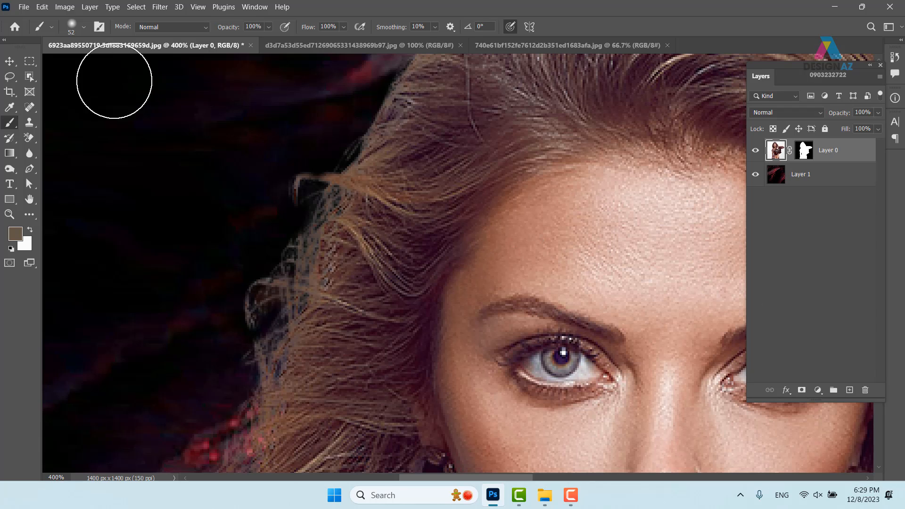
Open the Brush Settings and make the brush preset list show brush names and stroke previews
{"action": "left_click", "coordinate": [10, 62]}
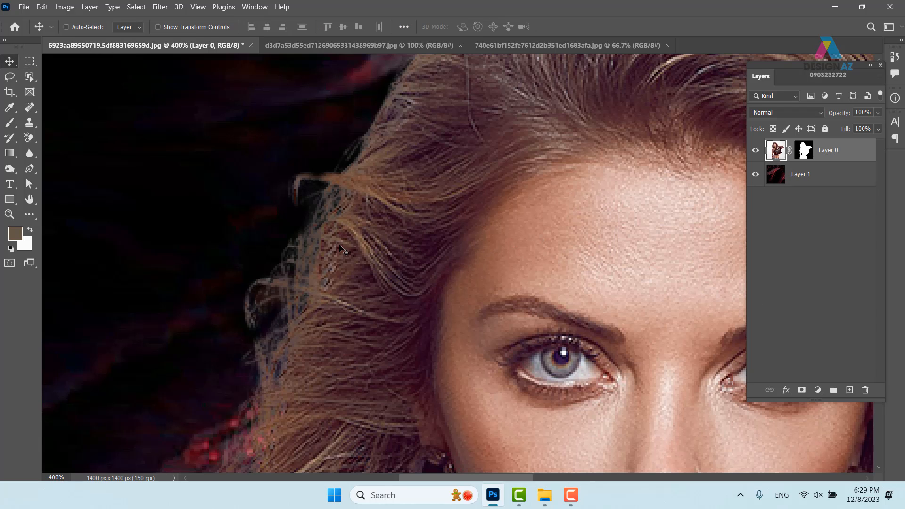
{"action": "left_click_drag", "start_coordinate": [315, 307], "coordinate": [310, 234]}
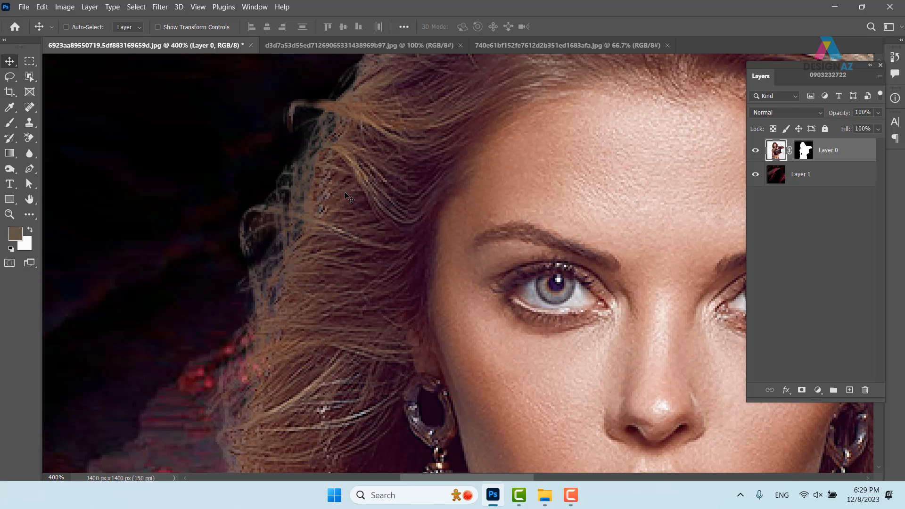
{"action": "key", "text": "F5"}
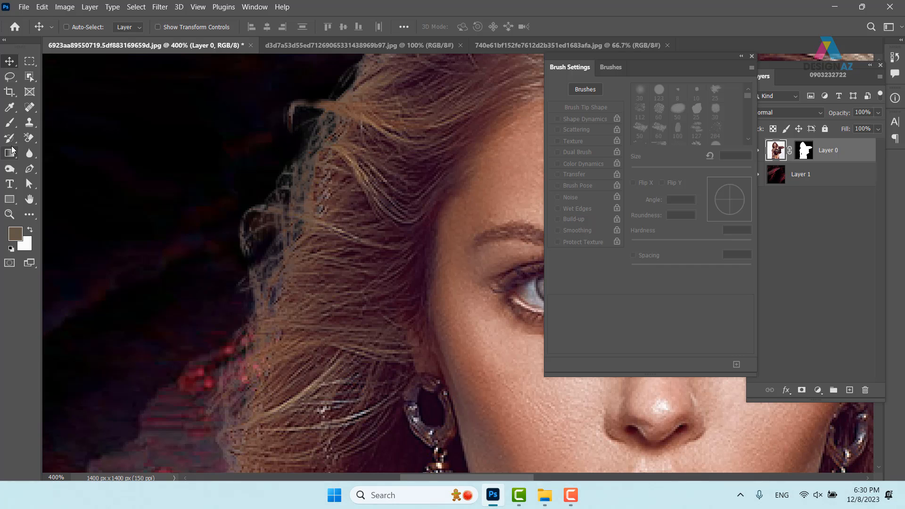
{"action": "key", "text": "b"}
{"action": "left_click", "coordinate": [83, 28]}
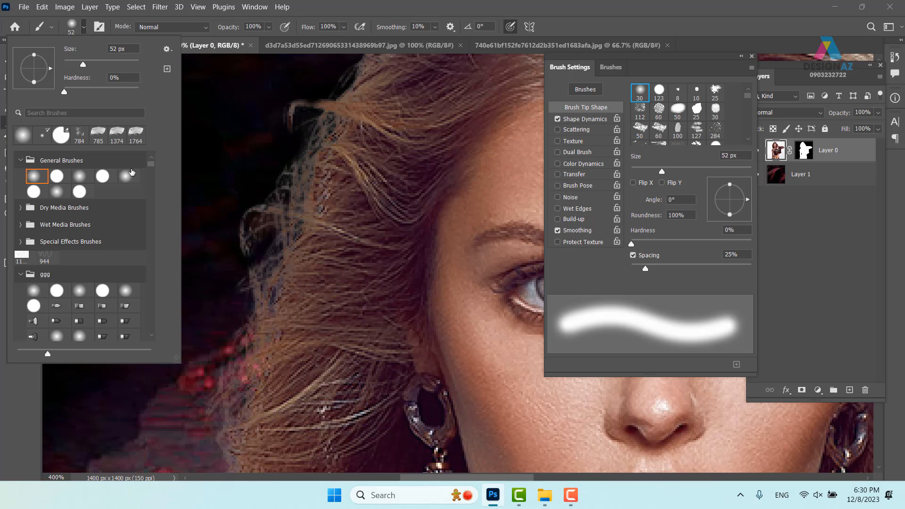
{"action": "scroll", "coordinate": [88, 208], "scroll_direction": "down", "scroll_amount": 1}
{"action": "scroll", "coordinate": [88, 207], "scroll_direction": "down", "scroll_amount": 10}
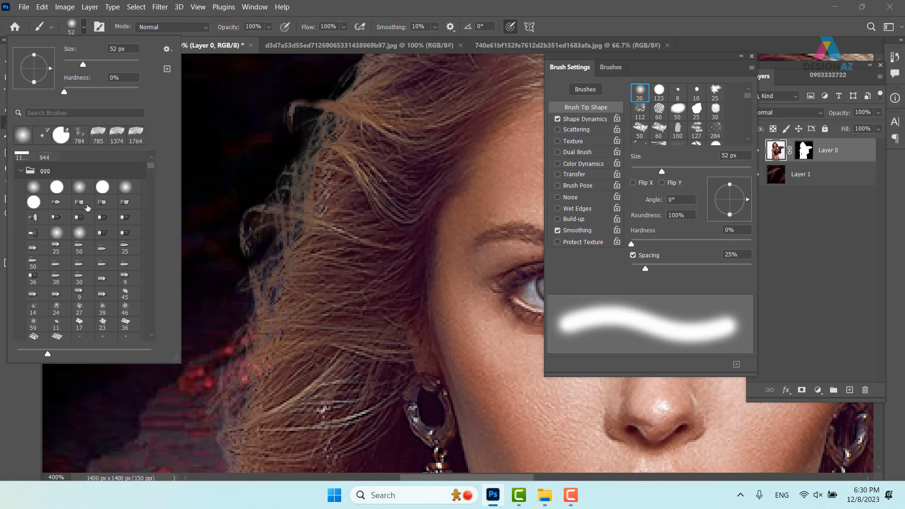
{"action": "scroll", "coordinate": [87, 210], "scroll_direction": "down", "scroll_amount": 8}
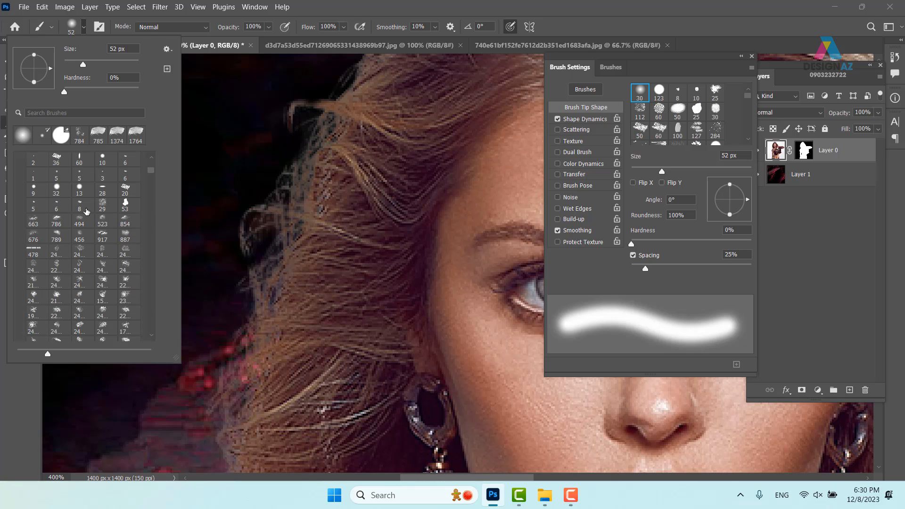
{"action": "left_click", "coordinate": [167, 49]}
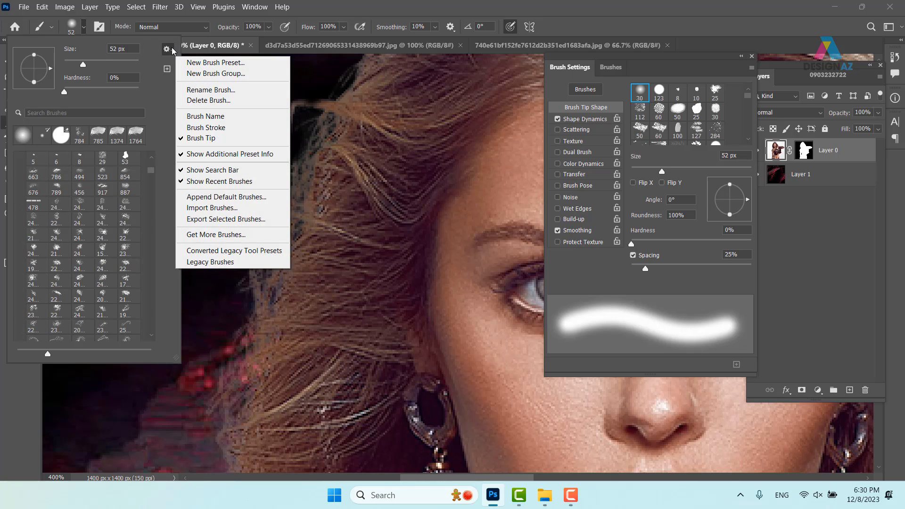
{"action": "left_click", "coordinate": [214, 117]}
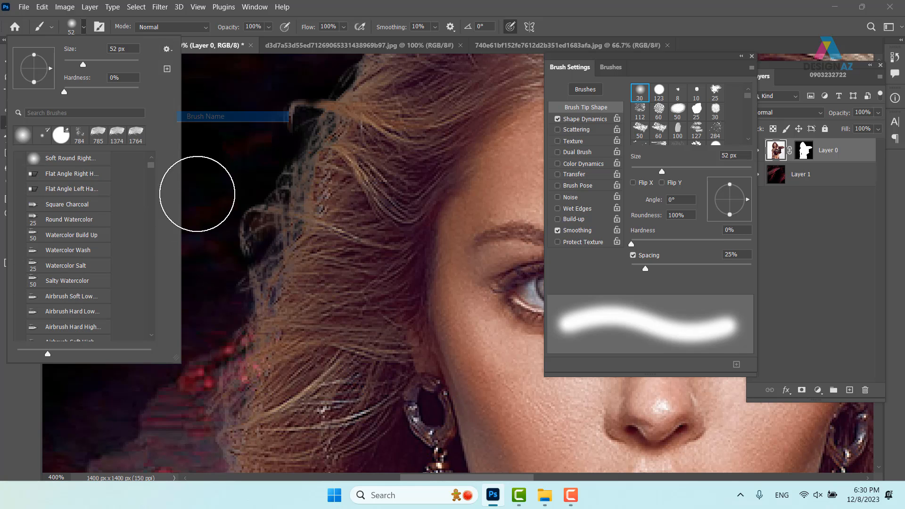
{"action": "left_click", "coordinate": [172, 53]}
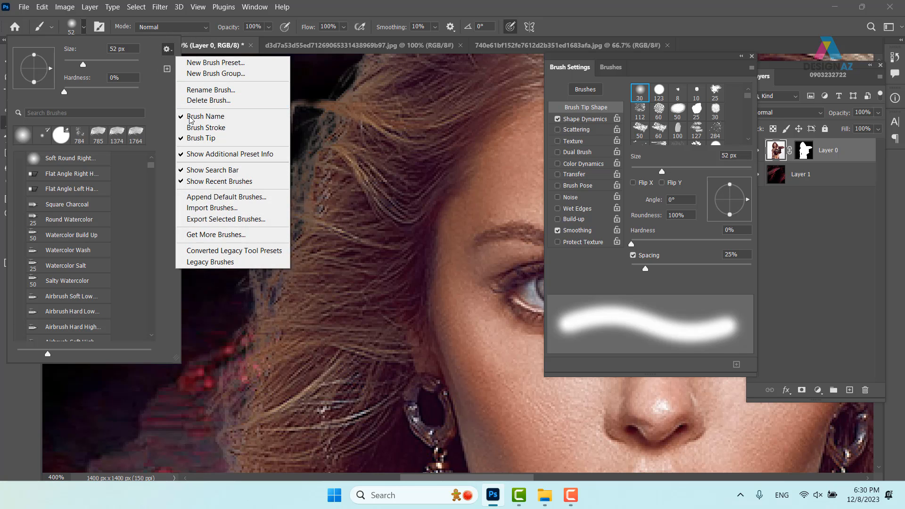
{"action": "left_click", "coordinate": [212, 126]}
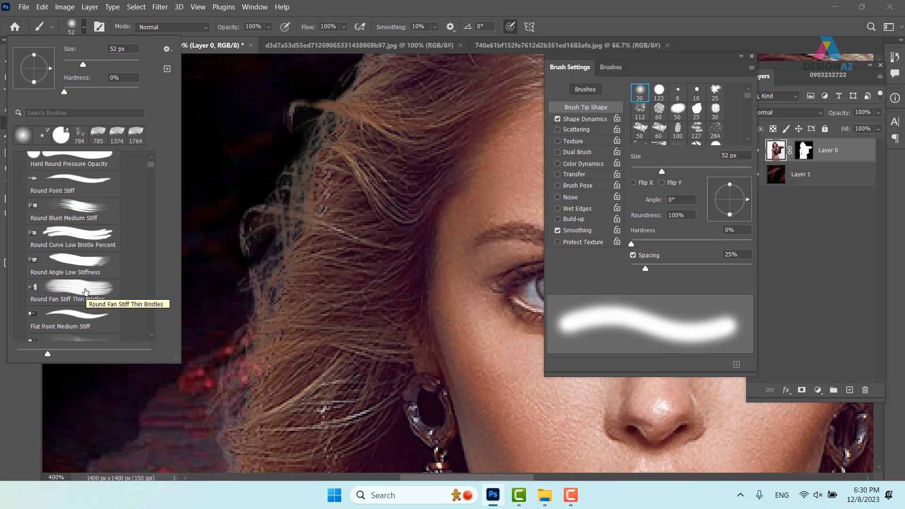
Choose the Round Fan Stiff Thin Bristles brush and paint brown test strokes across the hair beside the forehead
{"action": "left_click", "coordinate": [85, 291]}
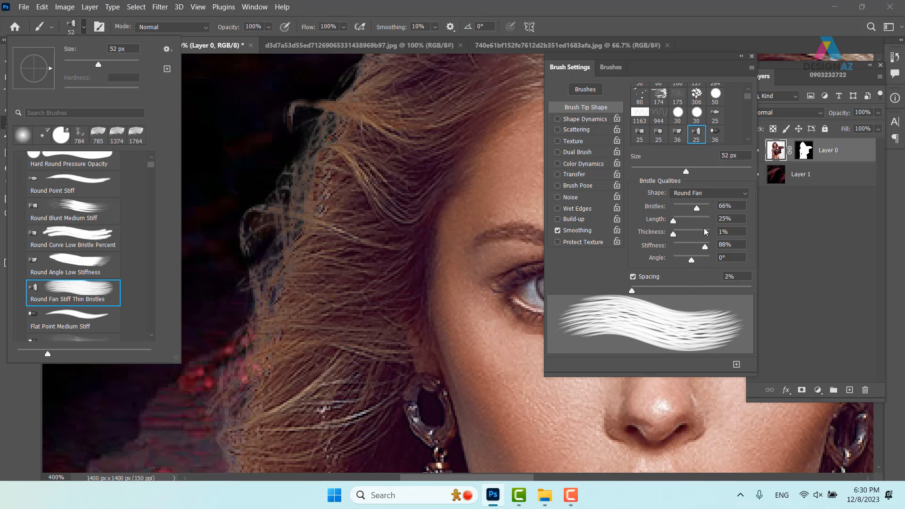
{"action": "left_click", "coordinate": [242, 293]}
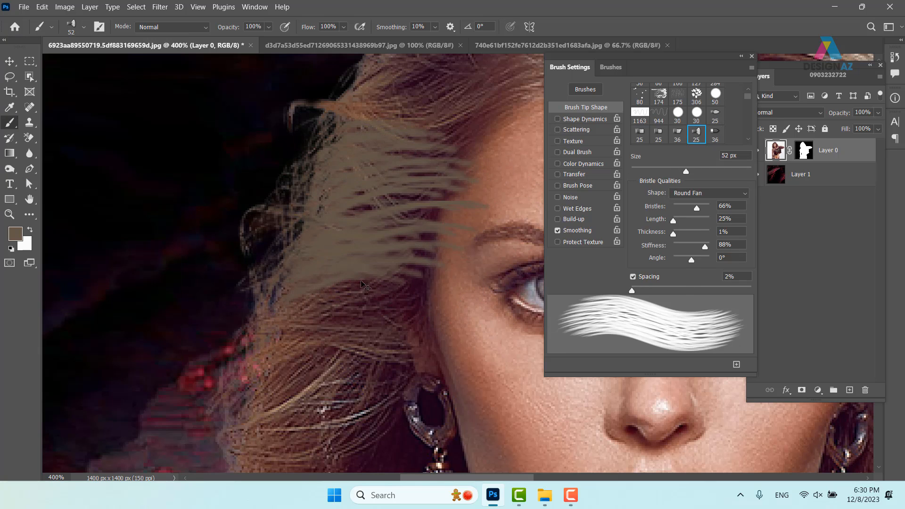
Undo the brown test strokes painted across the hair on the model layer
{"action": "key", "text": "ctrl+z"}
{"action": "mouse_move", "coordinate": [222, 306]}
{"action": "left_mouse_down"}
{"action": "mouse_move", "coordinate": [253, 405]}
{"action": "mouse_move", "coordinate": [326, 386]}
{"action": "left_mouse_up"}
{"action": "key", "text": "ctrl+z"}
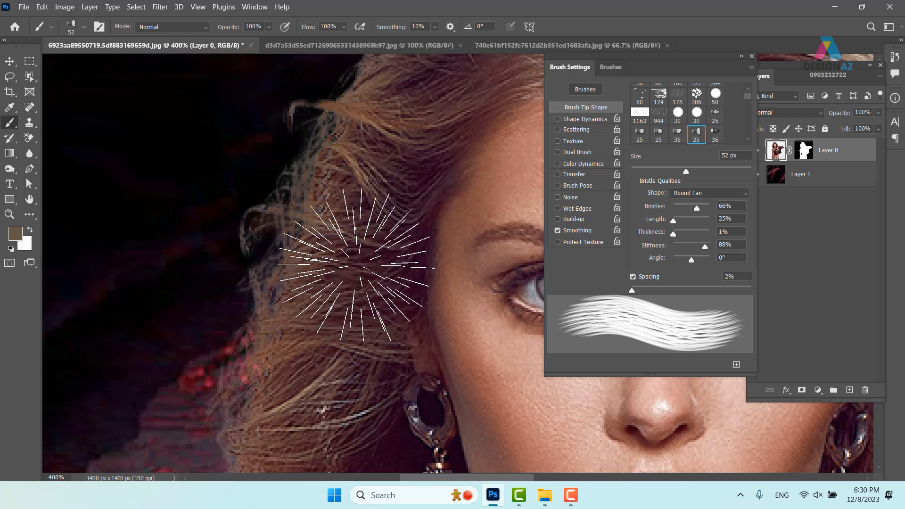
Add a new layer above the model and set the fan brush's bristles to 12%
{"action": "left_click", "coordinate": [850, 390]}
{"action": "mouse_move", "coordinate": [81, 316]}
{"action": "left_mouse_down"}
{"action": "mouse_move", "coordinate": [192, 178]}
{"action": "mouse_move", "coordinate": [349, 118]}
{"action": "left_mouse_up"}
{"action": "key", "text": "ctrl+z"}
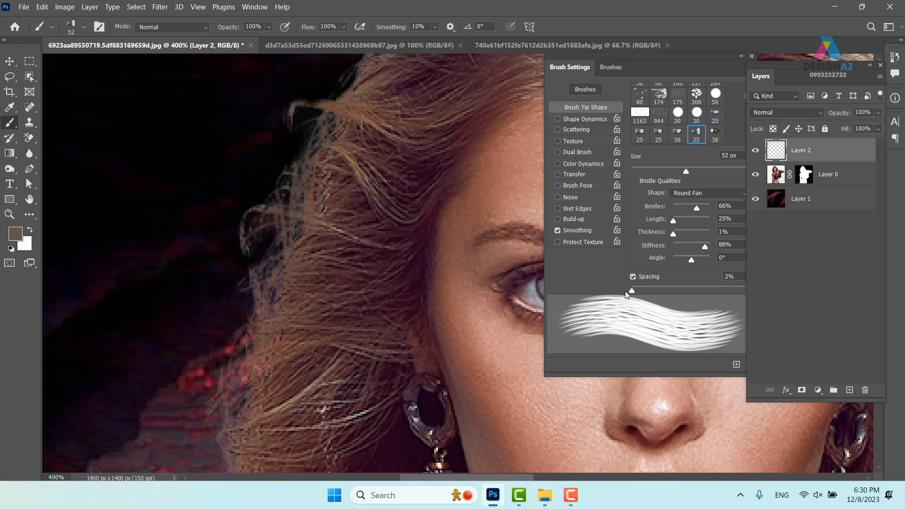
{"action": "left_click", "coordinate": [706, 65]}
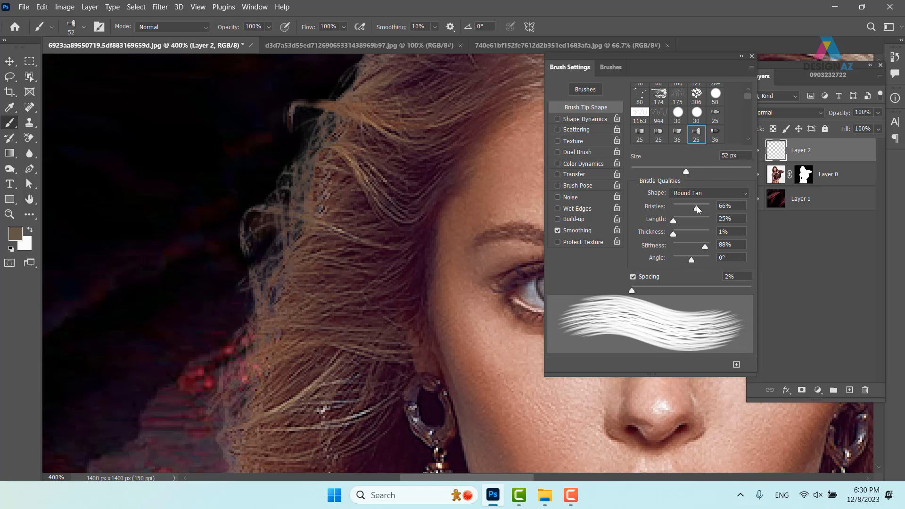
{"action": "left_click_drag", "start_coordinate": [698, 210], "coordinate": [679, 210]}
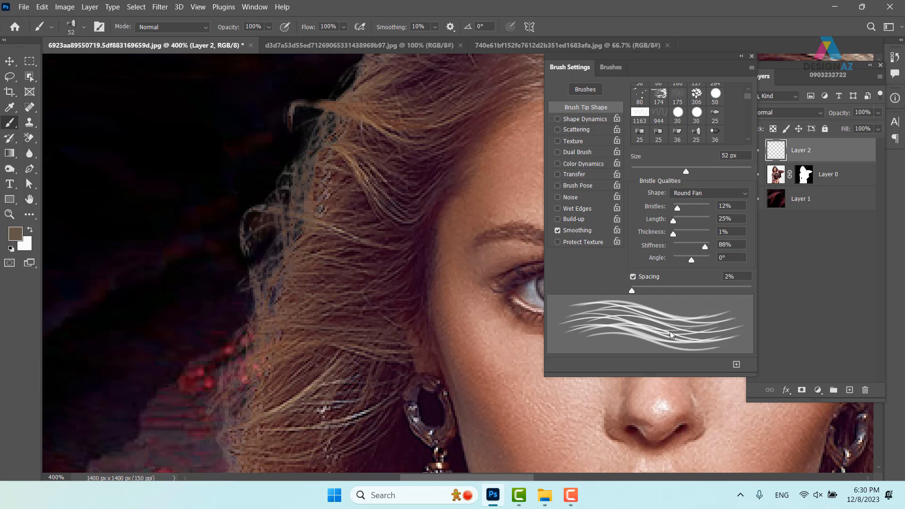
Choose the Round Blunt Medium Stiff brush, try a brown stroke beside the hair, and undo the stroke
{"action": "left_click", "coordinate": [84, 27]}
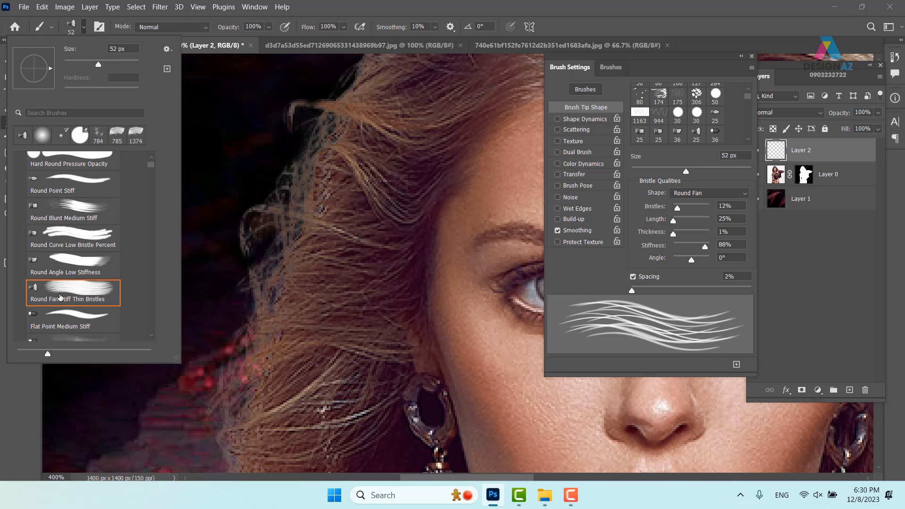
{"action": "scroll", "coordinate": [152, 165], "scroll_direction": "up", "scroll_amount": 5}
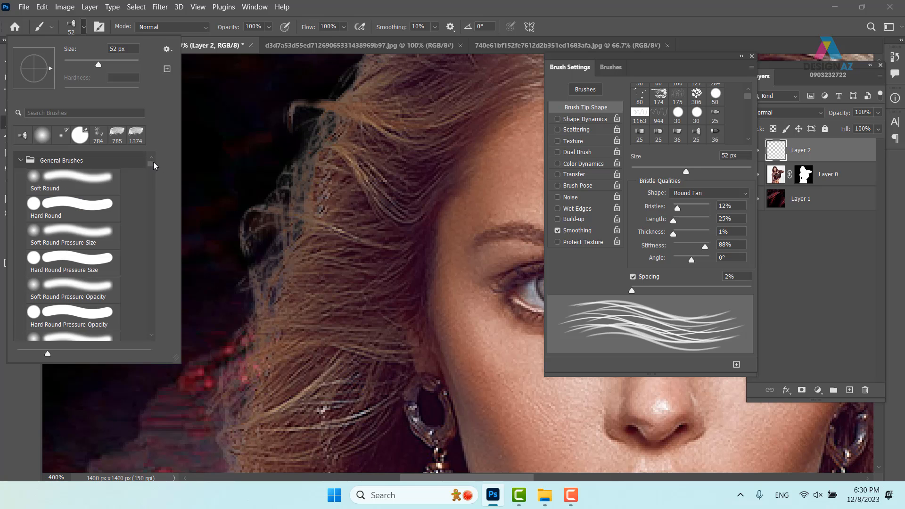
{"action": "scroll", "coordinate": [154, 162], "scroll_direction": "down", "scroll_amount": 5}
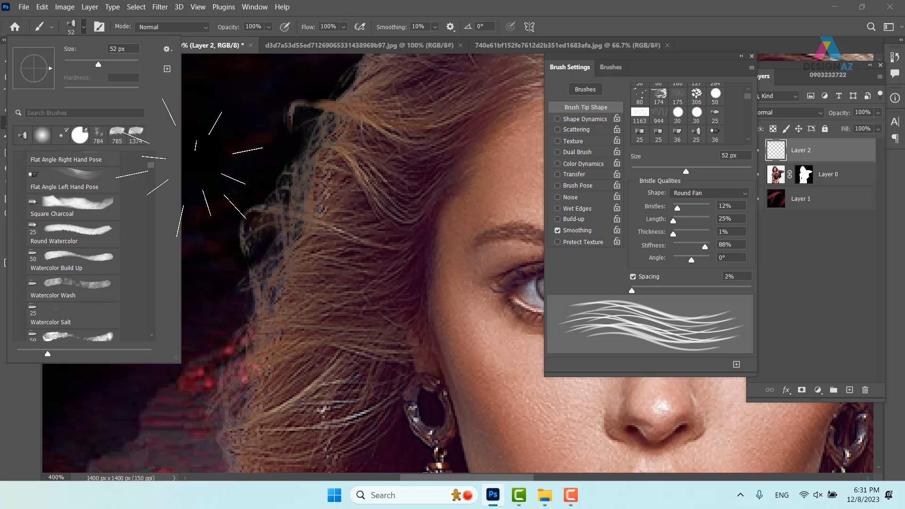
{"action": "left_click_drag", "start_coordinate": [151, 168], "coordinate": [154, 158]}
{"action": "scroll", "coordinate": [84, 243], "scroll_direction": "down", "scroll_amount": 10}
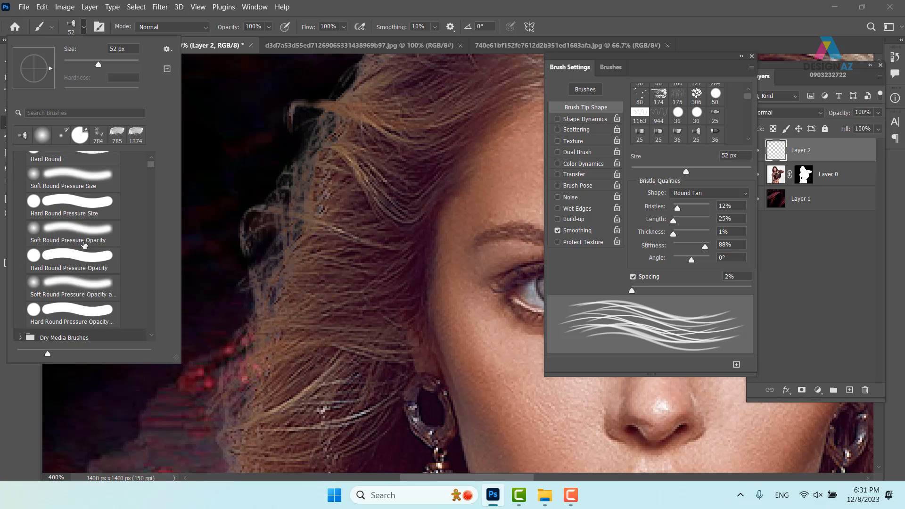
{"action": "scroll", "coordinate": [84, 245], "scroll_direction": "down", "scroll_amount": 2}
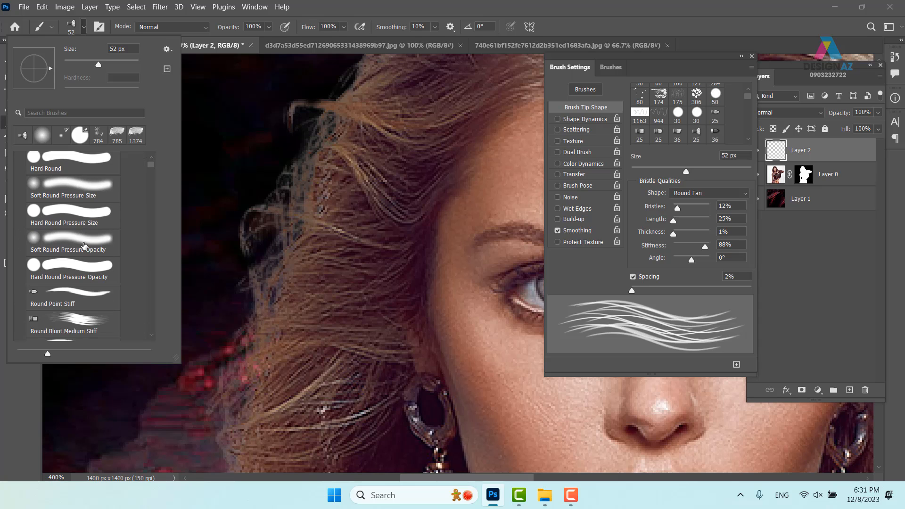
{"action": "left_click", "coordinate": [80, 237]}
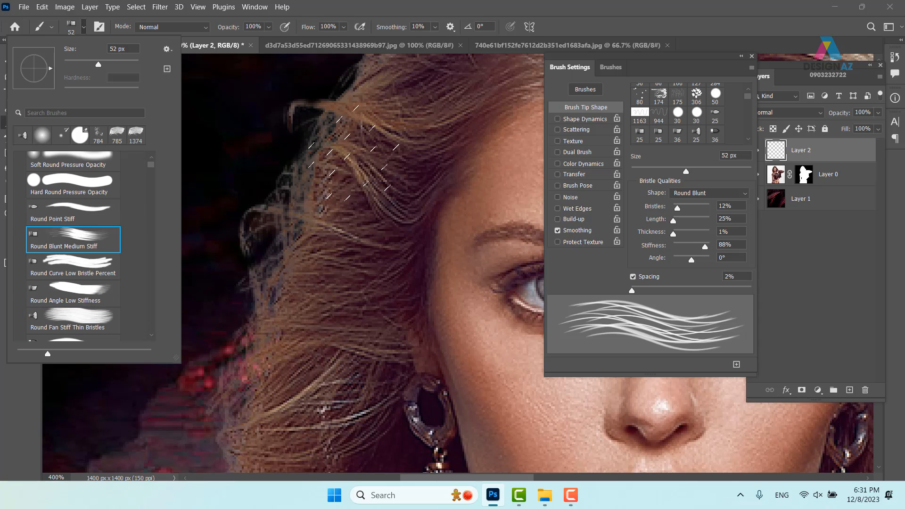
{"action": "key", "text": "Return"}
{"action": "left_click_drag", "start_coordinate": [231, 226], "coordinate": [101, 272]}
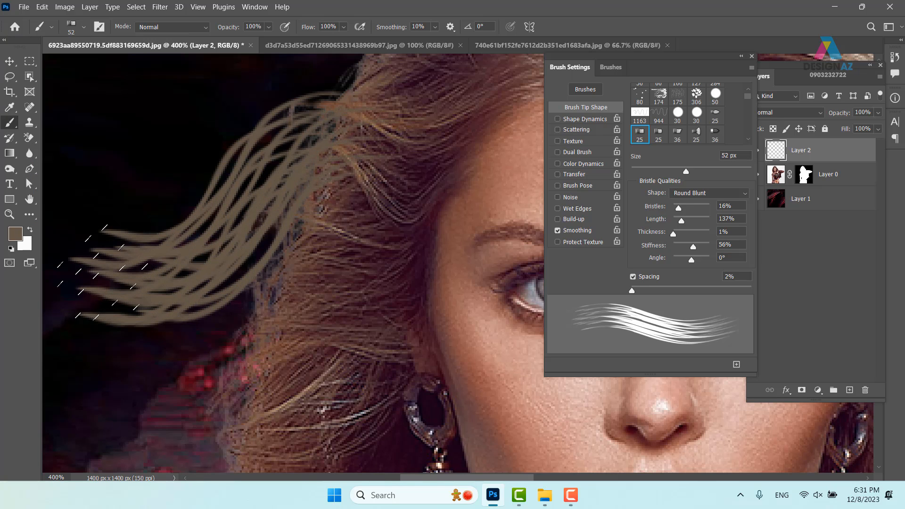
{"action": "key", "text": "ctrl+z"}
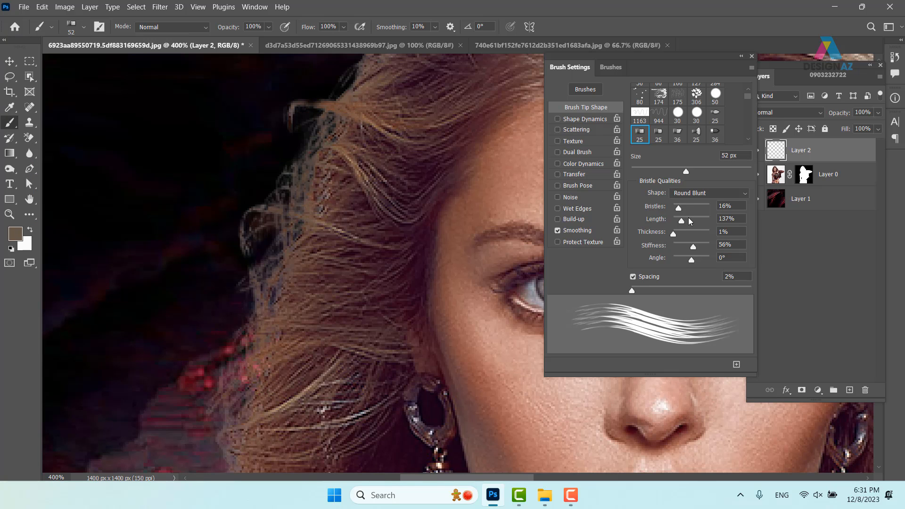
Set the brush to 100% bristles, 25% length, 81% stiffness, 180° angle and 1% spacing, then test a stroke and undo it
{"action": "left_click_drag", "start_coordinate": [679, 208], "coordinate": [715, 213]}
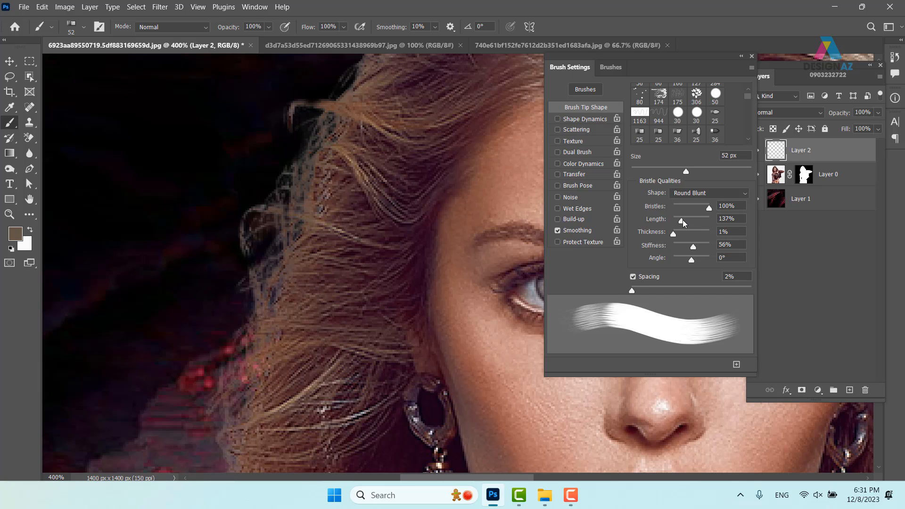
{"action": "mouse_move", "coordinate": [681, 220]}
{"action": "left_mouse_down"}
{"action": "mouse_move", "coordinate": [660, 230]}
{"action": "mouse_move", "coordinate": [693, 234]}
{"action": "mouse_move", "coordinate": [670, 236]}
{"action": "mouse_move", "coordinate": [690, 248]}
{"action": "mouse_move", "coordinate": [682, 248]}
{"action": "mouse_move", "coordinate": [720, 249]}
{"action": "mouse_move", "coordinate": [701, 249]}
{"action": "mouse_move", "coordinate": [709, 259]}
{"action": "left_mouse_up"}
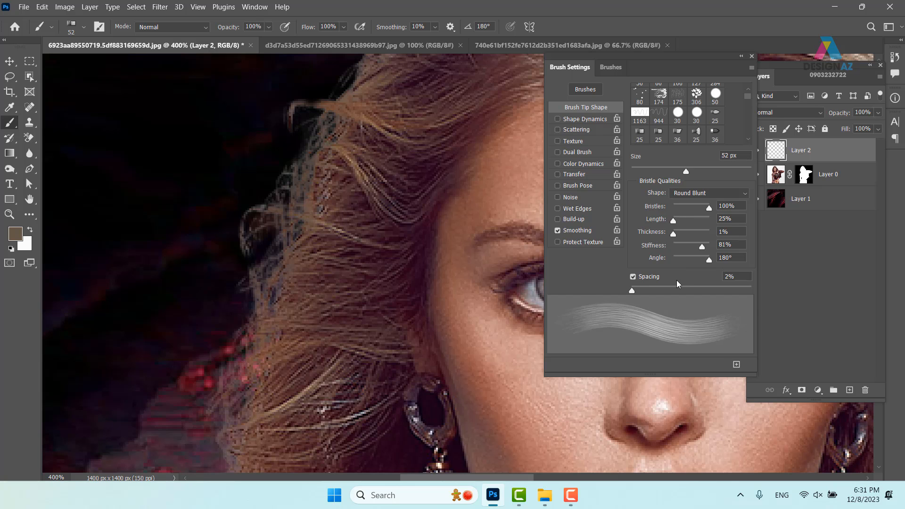
{"action": "left_click_drag", "start_coordinate": [635, 291], "coordinate": [631, 291]}
{"action": "left_click_drag", "start_coordinate": [198, 207], "coordinate": [198, 301]}
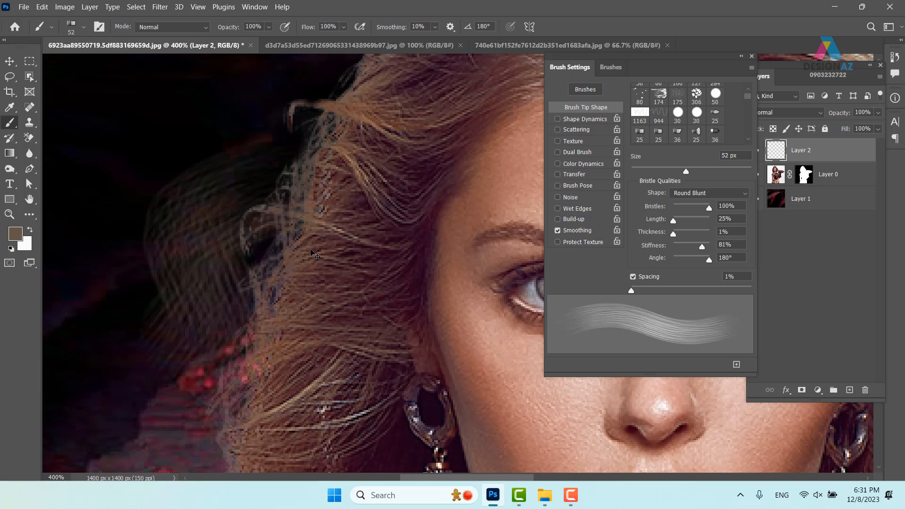
{"action": "key", "text": "ctrl+z"}
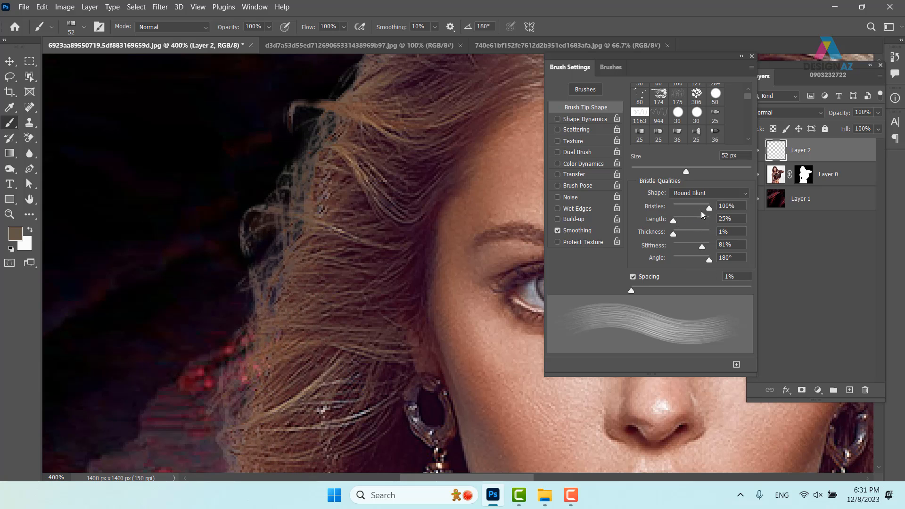
Set the bristle length to 157% and the bristles to 12%, undoing the test strokes painted beside the hair
{"action": "left_click_drag", "start_coordinate": [674, 220], "coordinate": [685, 226]}
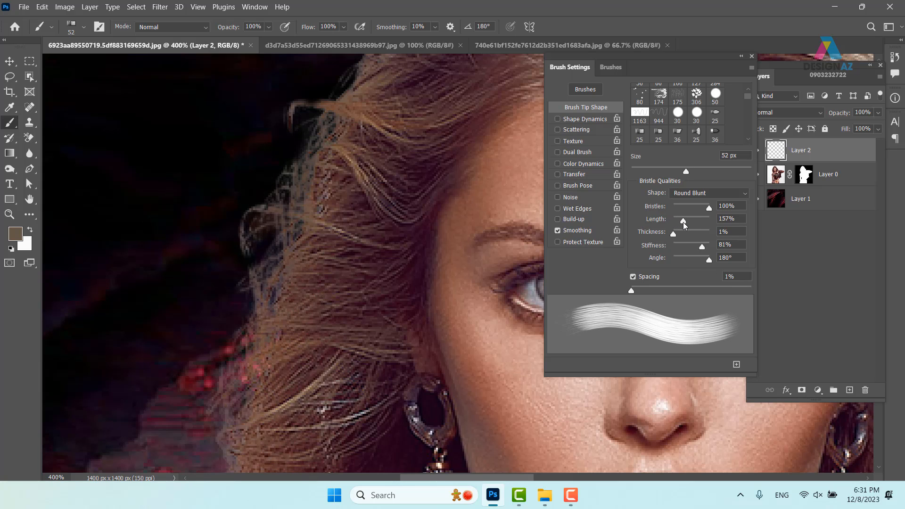
{"action": "mouse_move", "coordinate": [273, 184]}
{"action": "left_mouse_down"}
{"action": "mouse_move", "coordinate": [142, 313]}
{"action": "mouse_move", "coordinate": [126, 351]}
{"action": "left_mouse_up"}
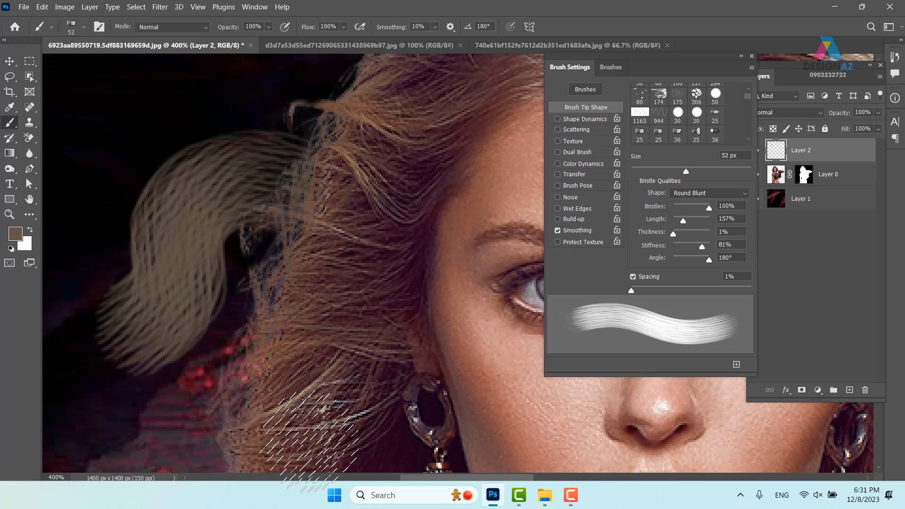
{"action": "key", "text": "ctrl+z"}
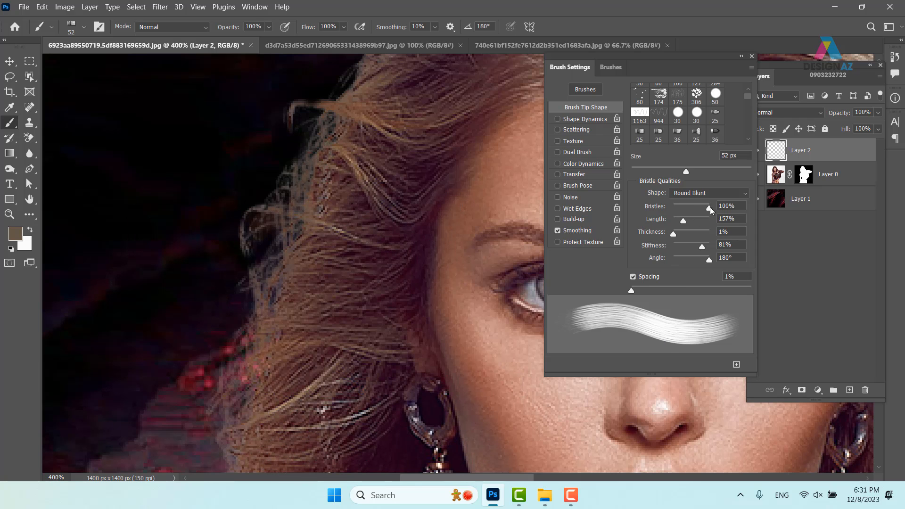
{"action": "left_click_drag", "start_coordinate": [711, 211], "coordinate": [678, 209]}
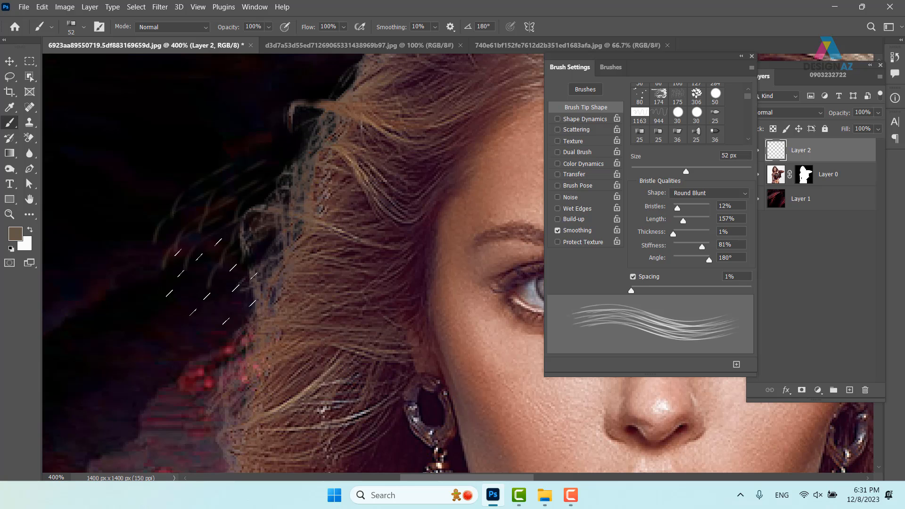
{"action": "left_click_drag", "start_coordinate": [212, 282], "coordinate": [142, 335]}
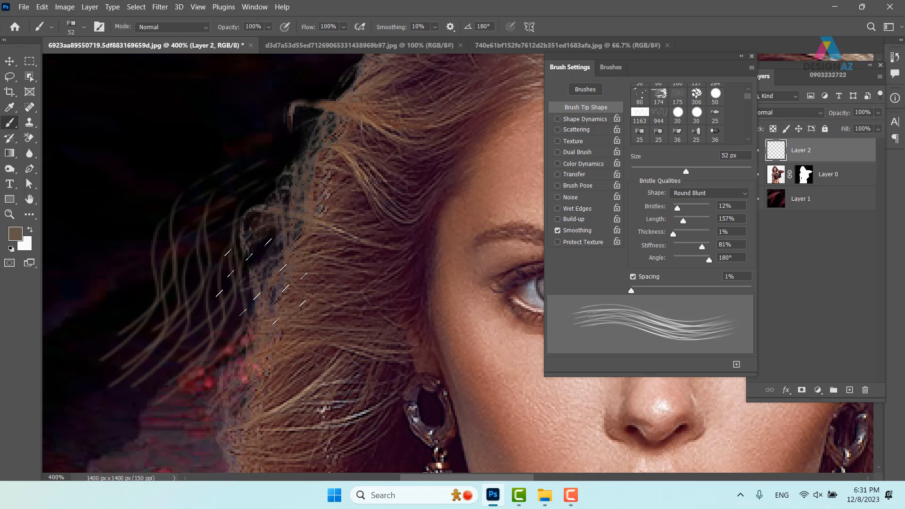
{"action": "key", "text": "ctrl+z"}
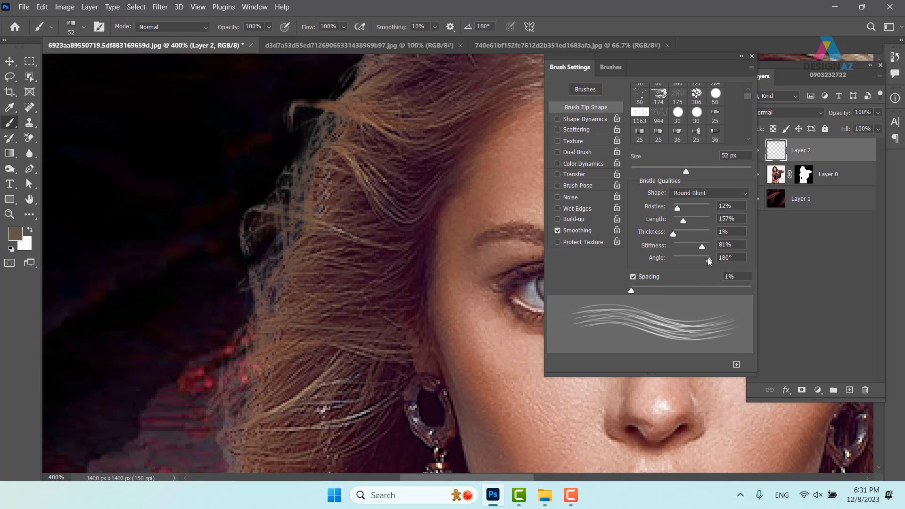
Set the bristles to 11% and the brush size to 33 px, and close the Brush Settings
{"action": "left_click_drag", "start_coordinate": [678, 210], "coordinate": [677, 208]}
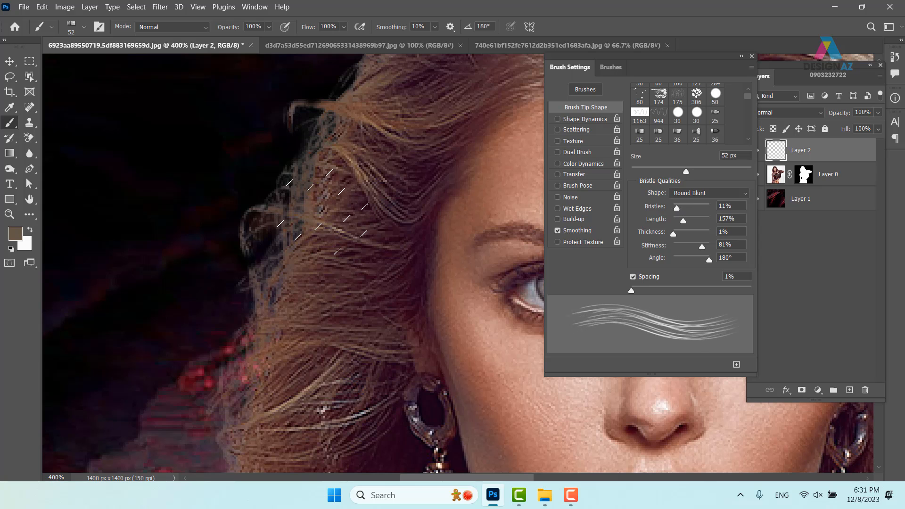
{"action": "left_click_drag", "start_coordinate": [327, 191], "coordinate": [311, 237]}
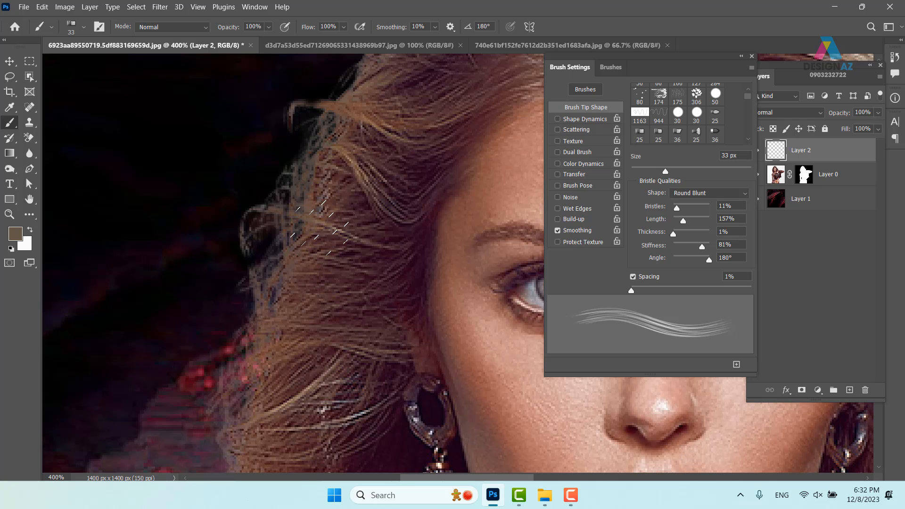
{"action": "left_click_drag", "start_coordinate": [316, 242], "coordinate": [307, 206]}
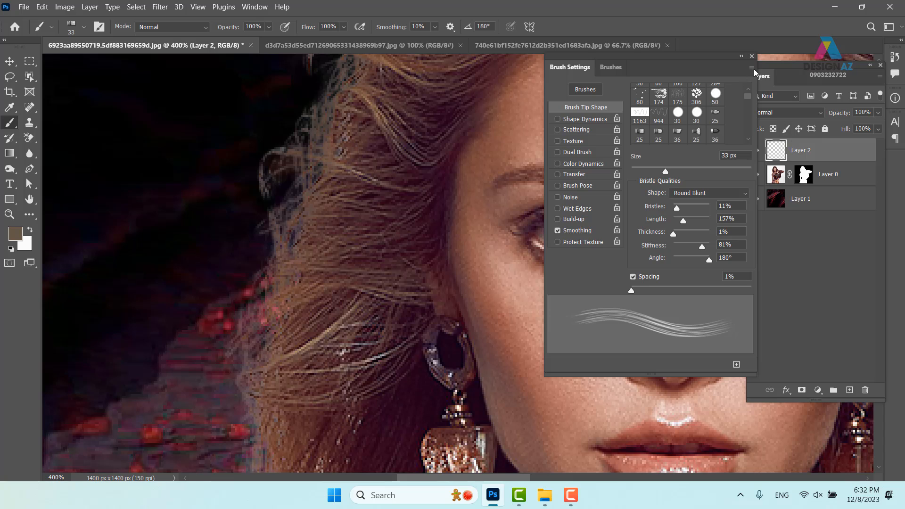
{"action": "left_click", "coordinate": [752, 58]}
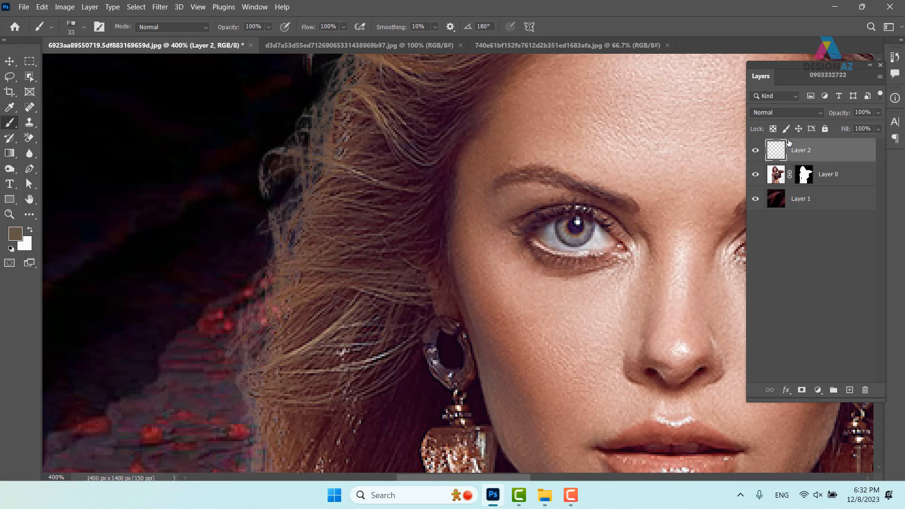
Sample a dark maroon from the shaded hair as the painting colour and return to the Brush tool
{"action": "left_click", "coordinate": [786, 112]}
{"action": "left_click", "coordinate": [347, 200]}
{"action": "left_click", "coordinate": [9, 62]}
{"action": "key", "text": "i"}
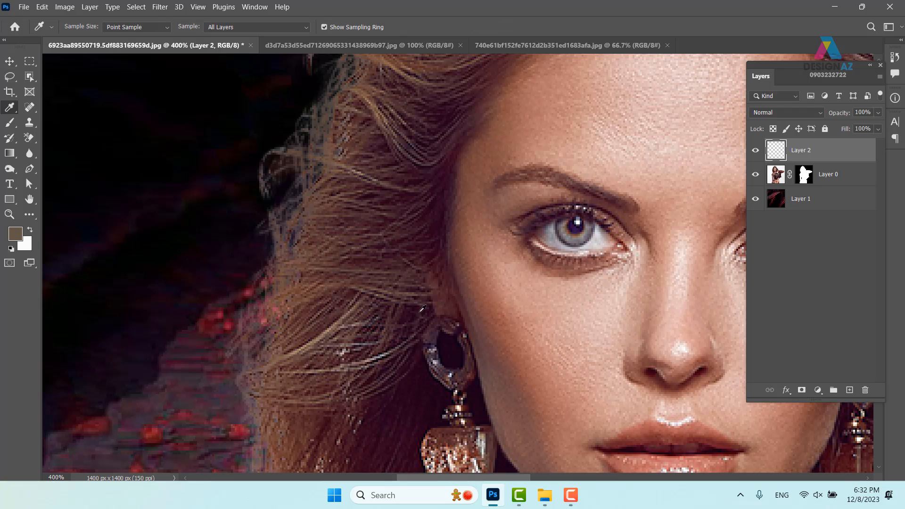
{"action": "left_click", "coordinate": [424, 220]}
{"action": "key", "text": "b"}
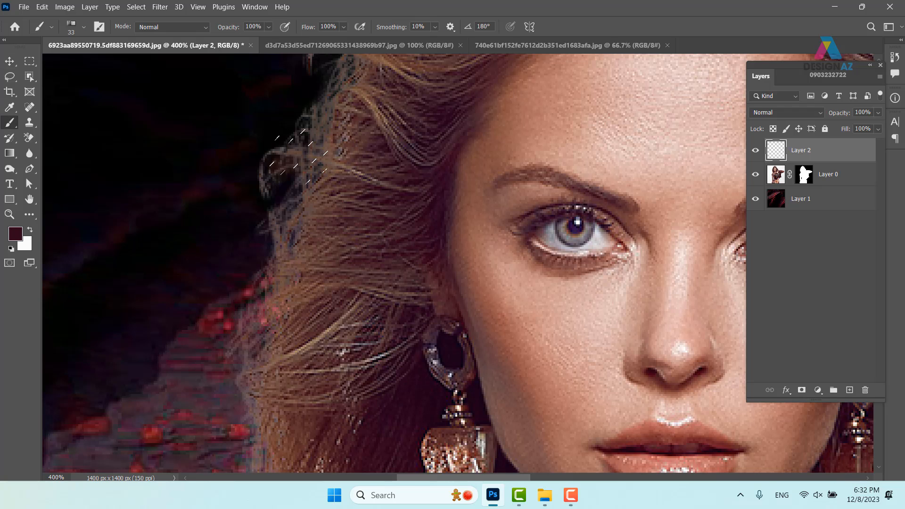
Paint fine maroon strands on the new layer along the outer hair edge from beside the eye down to the shoulder
{"action": "mouse_move", "coordinate": [265, 208]}
{"action": "left_mouse_down"}
{"action": "mouse_move", "coordinate": [274, 241]}
{"action": "mouse_move", "coordinate": [260, 277]}
{"action": "mouse_move", "coordinate": [219, 296]}
{"action": "mouse_move", "coordinate": [223, 318]}
{"action": "mouse_move", "coordinate": [248, 343]}
{"action": "mouse_move", "coordinate": [263, 405]}
{"action": "left_mouse_up"}
{"action": "scroll", "coordinate": [264, 406], "scroll_direction": "down", "scroll_amount": 2}
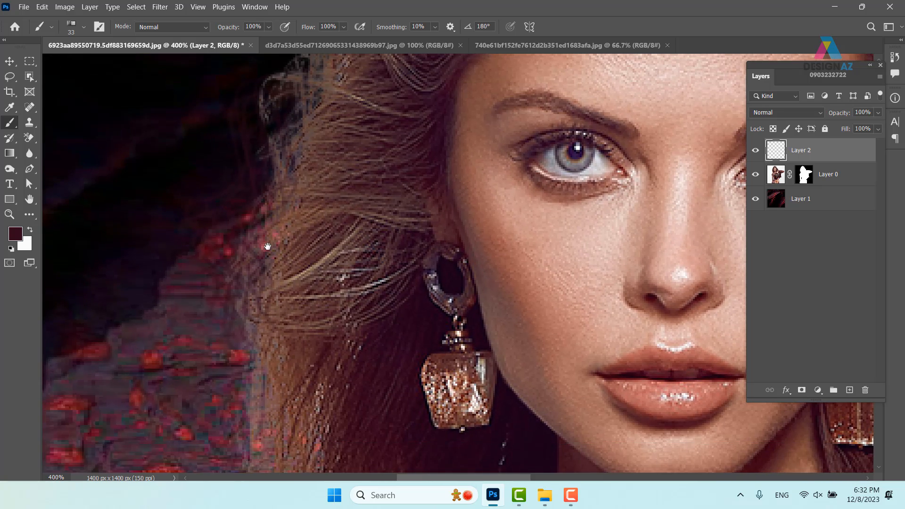
{"action": "mouse_move", "coordinate": [291, 231]}
{"action": "left_mouse_down"}
{"action": "mouse_move", "coordinate": [276, 289]}
{"action": "mouse_move", "coordinate": [251, 326]}
{"action": "left_mouse_up"}
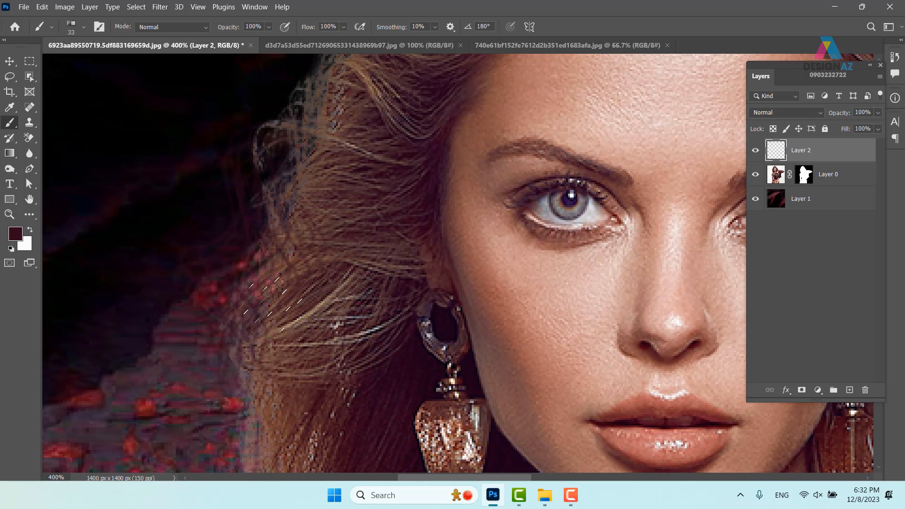
{"action": "mouse_move", "coordinate": [269, 283]}
{"action": "left_mouse_down"}
{"action": "mouse_move", "coordinate": [269, 406]}
{"action": "mouse_move", "coordinate": [284, 246]}
{"action": "mouse_move", "coordinate": [283, 373]}
{"action": "left_mouse_up"}
{"action": "left_click_drag", "start_coordinate": [261, 269], "coordinate": [286, 358]}
{"action": "left_click_drag", "start_coordinate": [286, 359], "coordinate": [286, 136]}
{"action": "mouse_move", "coordinate": [238, 163]}
{"action": "left_mouse_down"}
{"action": "mouse_move", "coordinate": [245, 269]}
{"action": "mouse_move", "coordinate": [288, 335]}
{"action": "mouse_move", "coordinate": [257, 222]}
{"action": "mouse_move", "coordinate": [311, 340]}
{"action": "left_mouse_up"}
{"action": "mouse_move", "coordinate": [353, 276]}
{"action": "left_mouse_down"}
{"action": "mouse_move", "coordinate": [349, 340]}
{"action": "mouse_move", "coordinate": [325, 364]}
{"action": "mouse_move", "coordinate": [279, 374]}
{"action": "left_mouse_up"}
{"action": "mouse_move", "coordinate": [364, 324]}
{"action": "left_mouse_down"}
{"action": "mouse_move", "coordinate": [351, 243]}
{"action": "mouse_move", "coordinate": [325, 170]}
{"action": "left_mouse_up"}
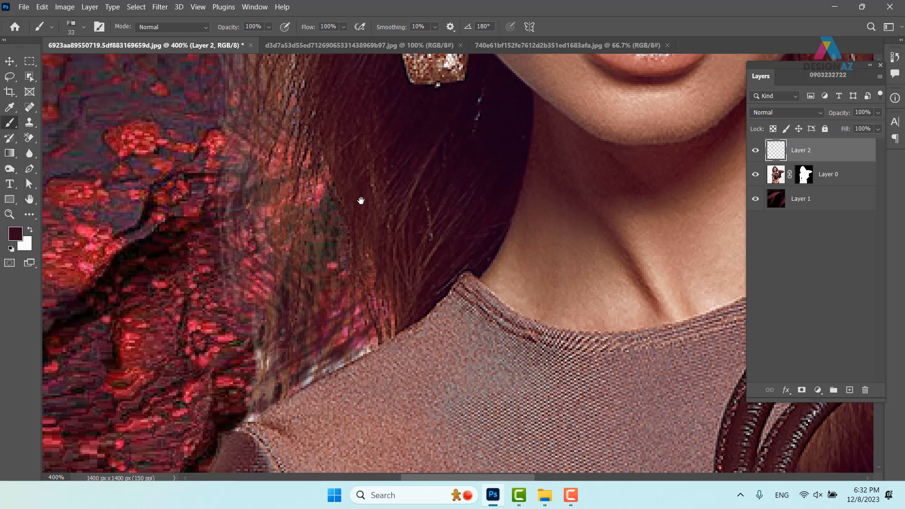
Continue painting fine maroon strands on Layer 2 along the outer hair edge from beside the earring up to the temple
{"action": "left_click_drag", "start_coordinate": [360, 200], "coordinate": [343, 345]}
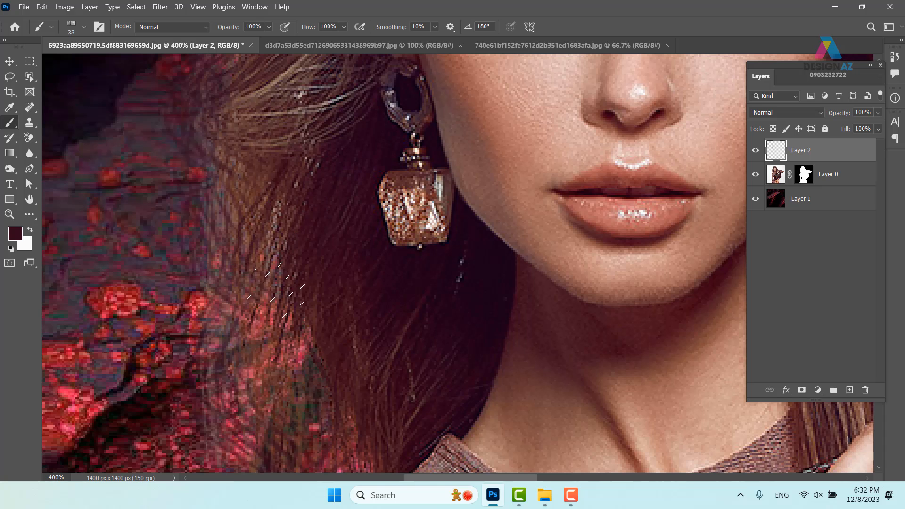
{"action": "left_click_drag", "start_coordinate": [309, 198], "coordinate": [270, 329]}
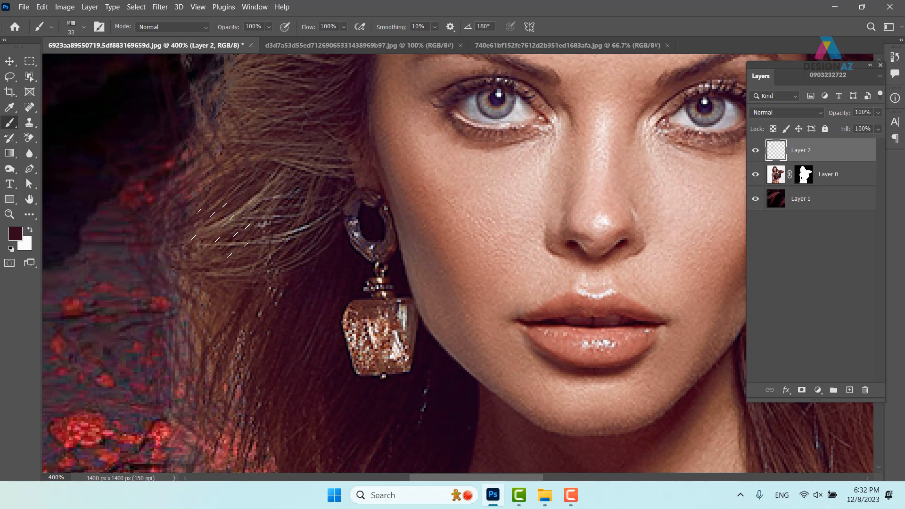
{"action": "key", "text": "h"}
{"action": "left_click_drag", "start_coordinate": [218, 241], "coordinate": [202, 288]}
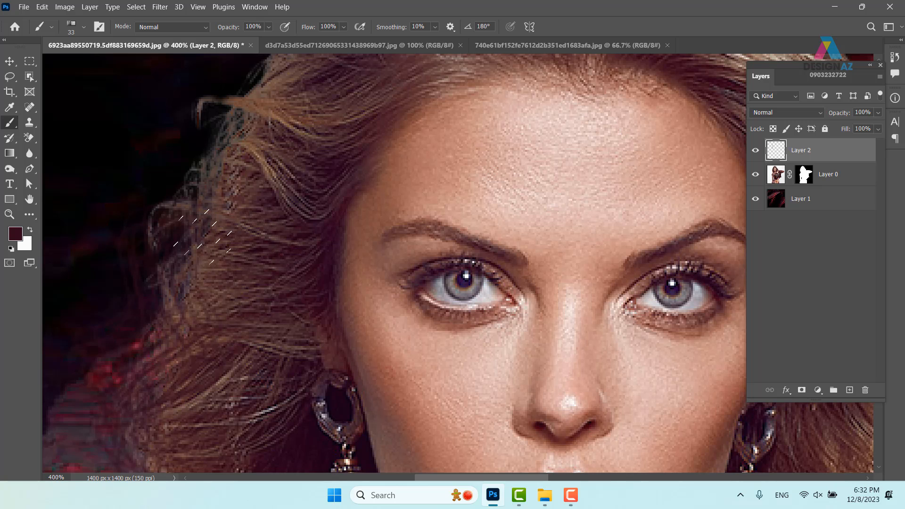
{"action": "left_click_drag", "start_coordinate": [253, 230], "coordinate": [226, 276]}
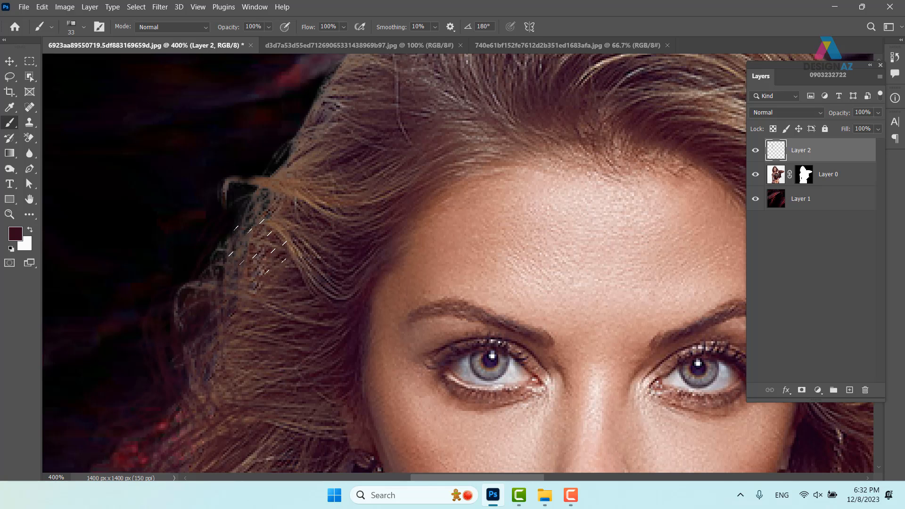
{"action": "left_click_drag", "start_coordinate": [273, 199], "coordinate": [297, 278]}
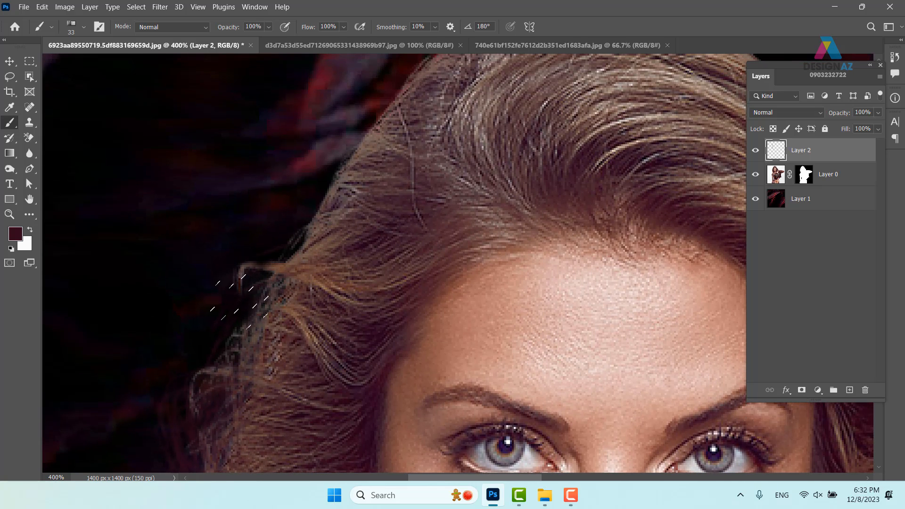
Reduce the brush size to 24 px and paint maroon strands along the hair edge from the crown down to beside the earring
{"action": "left_click_drag", "start_coordinate": [343, 252], "coordinate": [328, 261]}
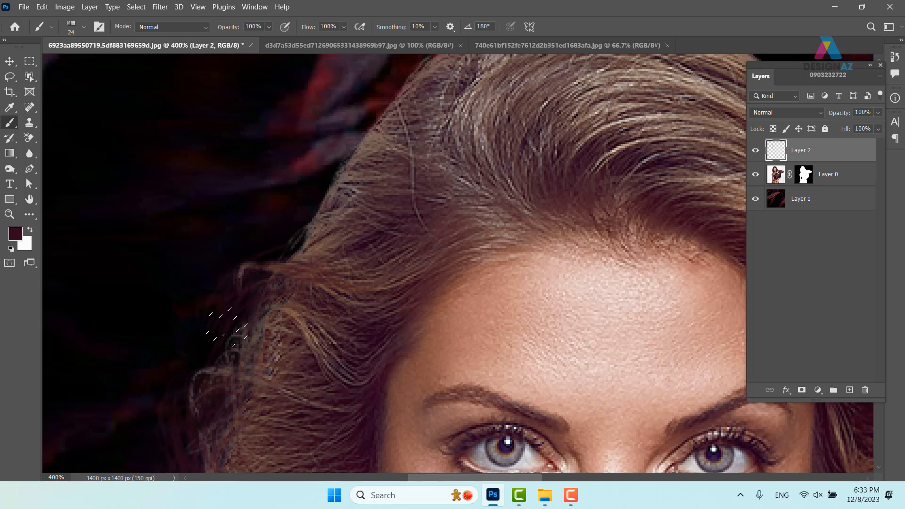
{"action": "left_click_drag", "start_coordinate": [389, 145], "coordinate": [368, 213]}
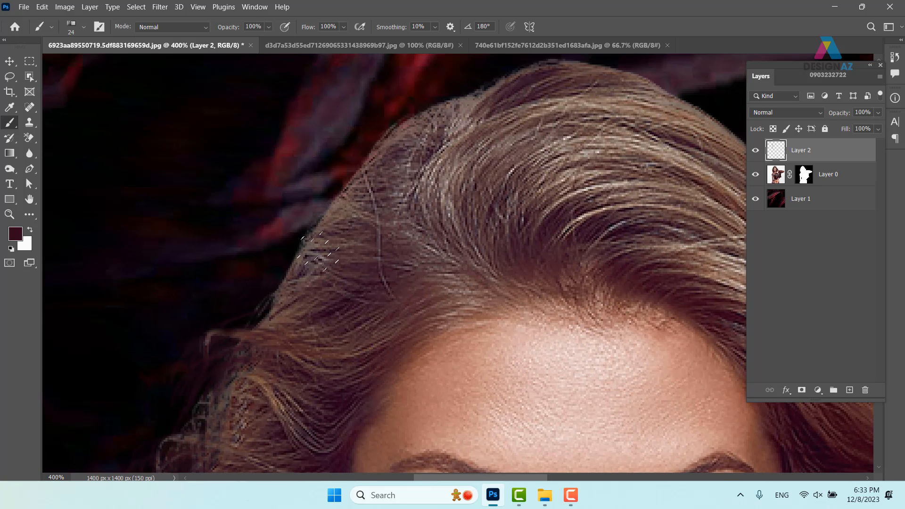
{"action": "mouse_move", "coordinate": [318, 253]}
{"action": "left_mouse_down"}
{"action": "mouse_move", "coordinate": [294, 295]}
{"action": "mouse_move", "coordinate": [373, 174]}
{"action": "mouse_move", "coordinate": [453, 125]}
{"action": "mouse_move", "coordinate": [301, 293]}
{"action": "left_mouse_up"}
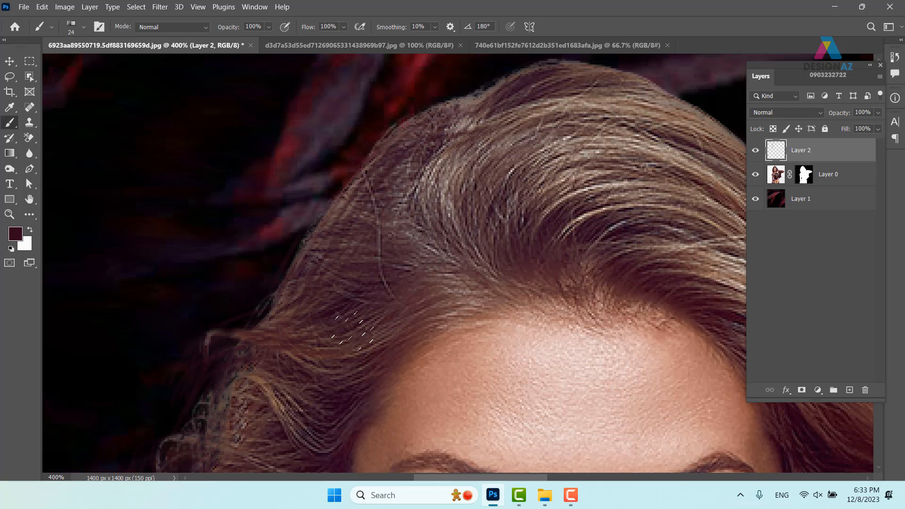
{"action": "scroll", "coordinate": [354, 330], "scroll_direction": "down", "scroll_amount": 7}
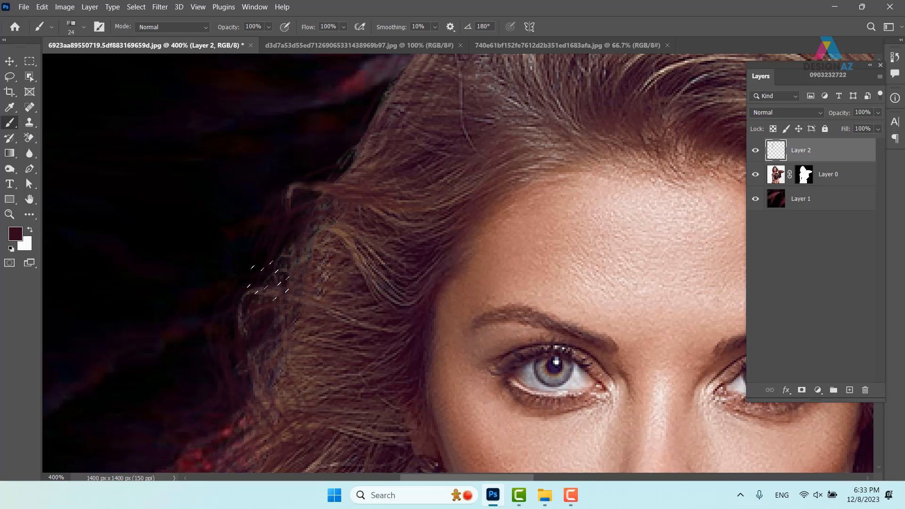
{"action": "scroll", "coordinate": [372, 193], "scroll_direction": "down", "scroll_amount": 10}
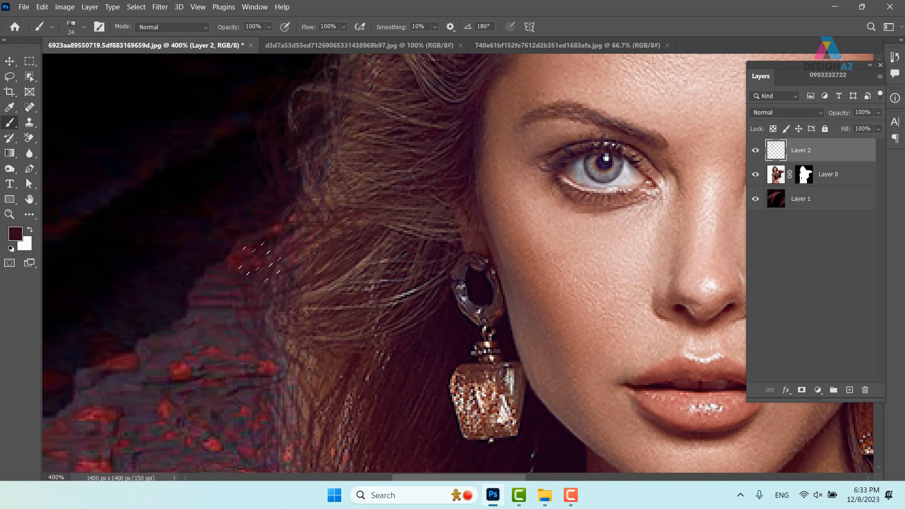
{"action": "scroll", "coordinate": [339, 236], "scroll_direction": "down", "scroll_amount": 6}
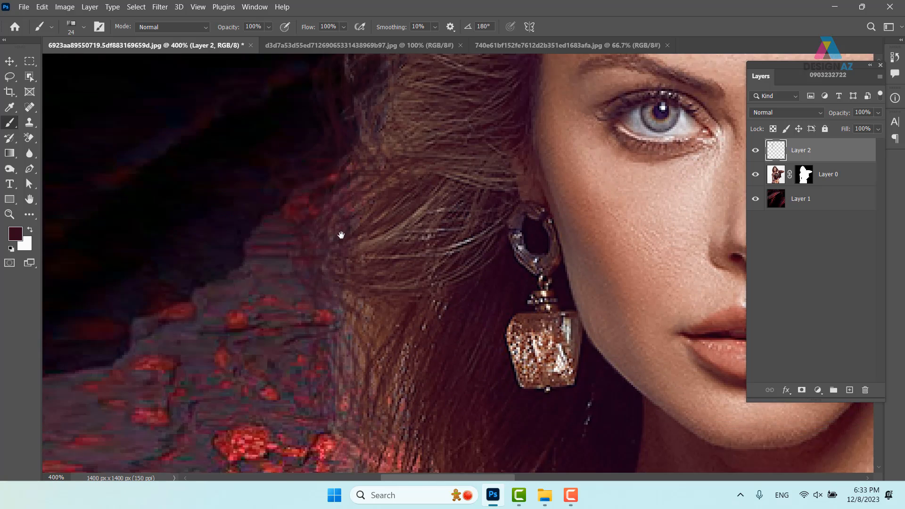
{"action": "left_click_drag", "start_coordinate": [345, 185], "coordinate": [272, 217]}
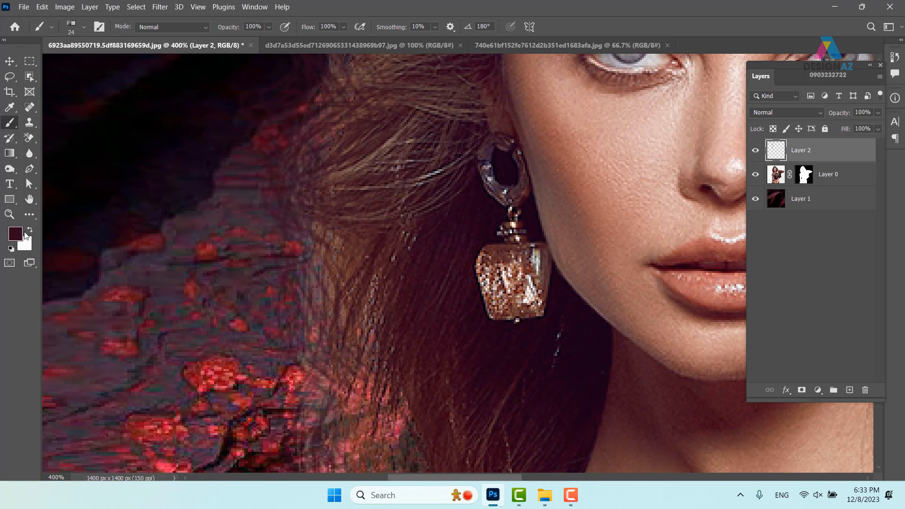
{"action": "left_click_drag", "start_coordinate": [353, 162], "coordinate": [285, 214]}
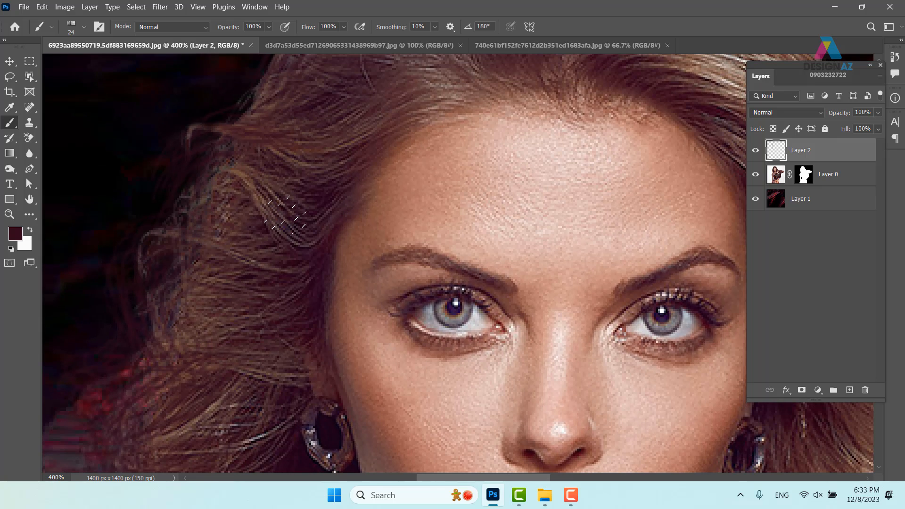
Sample a lighter reddish brown from the hair, add a new layer above Layer 2 and return to the Brush tool
{"action": "key", "text": "i"}
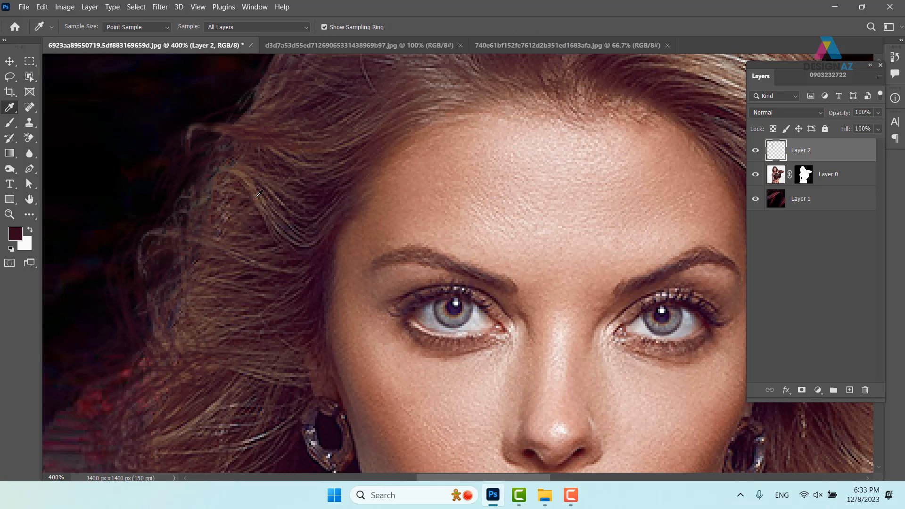
{"action": "left_click", "coordinate": [236, 207]}
{"action": "left_click", "coordinate": [850, 391]}
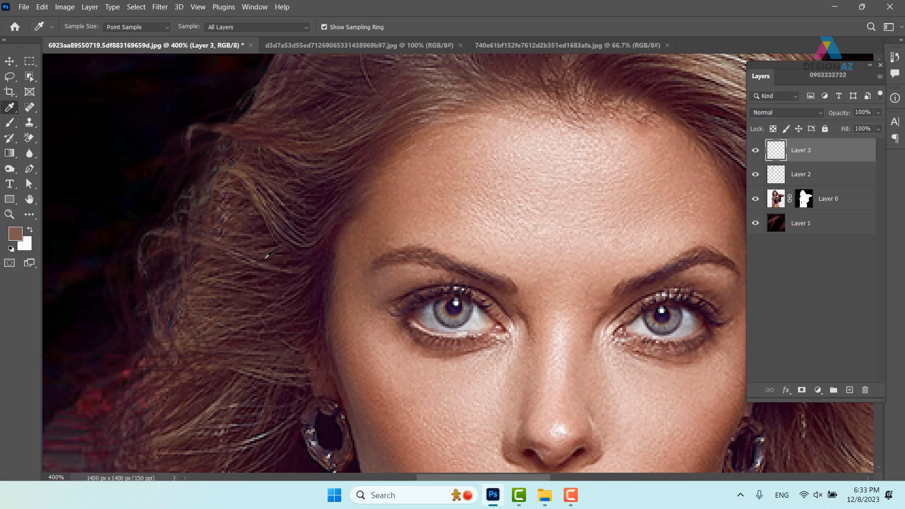
{"action": "key", "text": "b"}
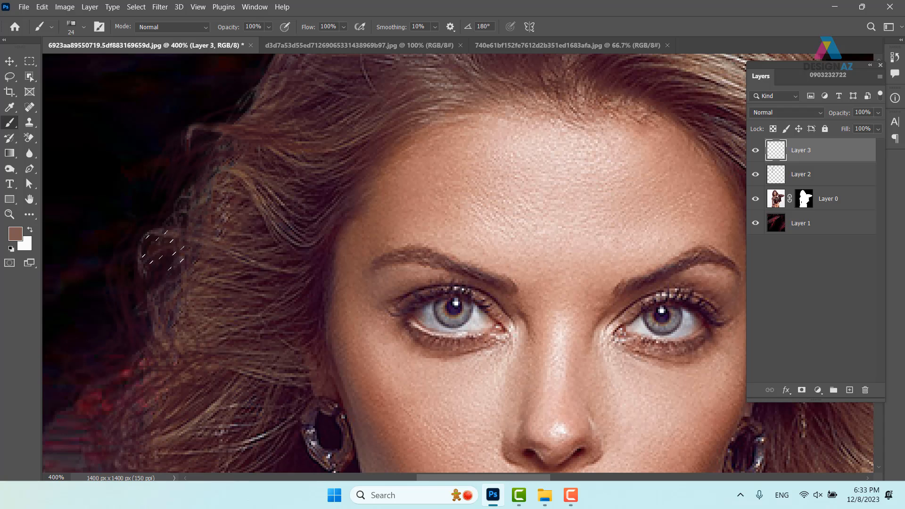
Paint curved light-brown strands on Layer 3 along the outer curls beside the eye and temple
{"action": "left_click_drag", "start_coordinate": [163, 250], "coordinate": [141, 339]}
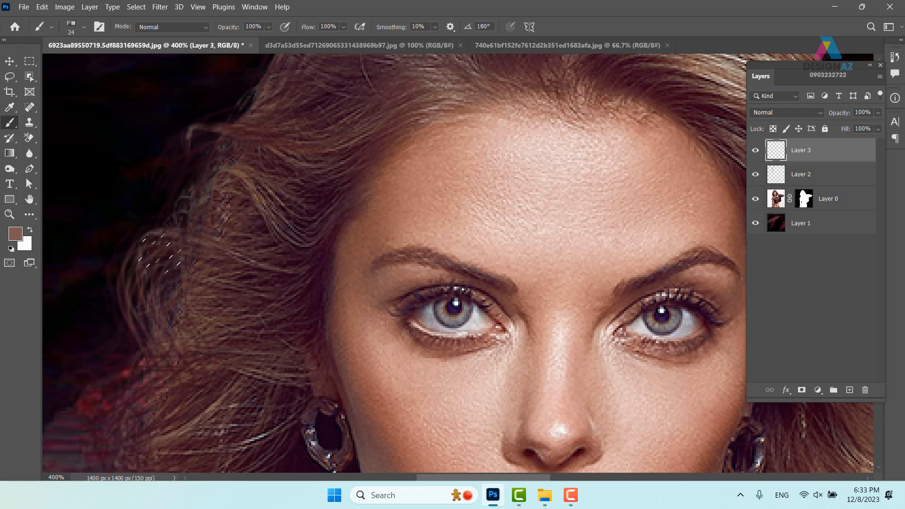
{"action": "mouse_move", "coordinate": [159, 253]}
{"action": "left_mouse_down"}
{"action": "mouse_move", "coordinate": [136, 283]}
{"action": "mouse_move", "coordinate": [160, 335]}
{"action": "left_mouse_up"}
{"action": "mouse_move", "coordinate": [174, 224]}
{"action": "left_mouse_down"}
{"action": "mouse_move", "coordinate": [111, 279]}
{"action": "mouse_move", "coordinate": [179, 410]}
{"action": "left_mouse_up"}
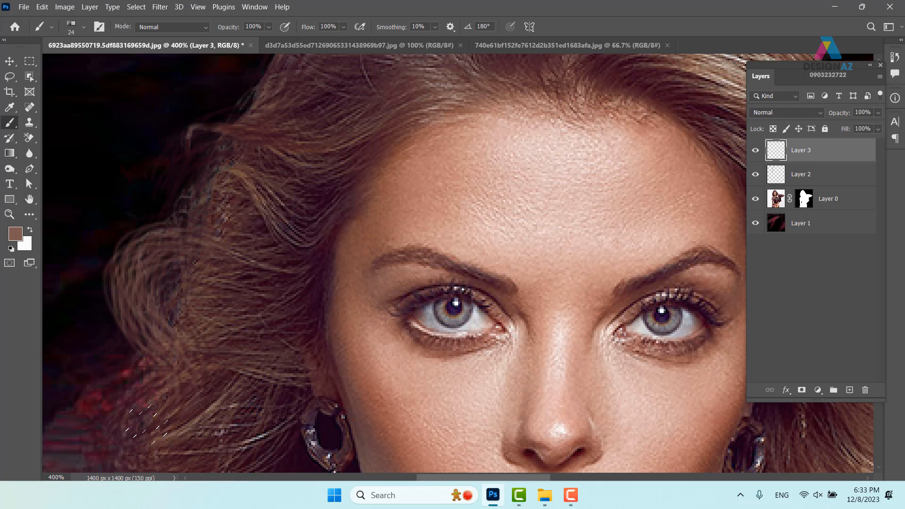
{"action": "mouse_move", "coordinate": [151, 222]}
{"action": "left_mouse_down"}
{"action": "mouse_move", "coordinate": [155, 313]}
{"action": "mouse_move", "coordinate": [123, 257]}
{"action": "left_mouse_up"}
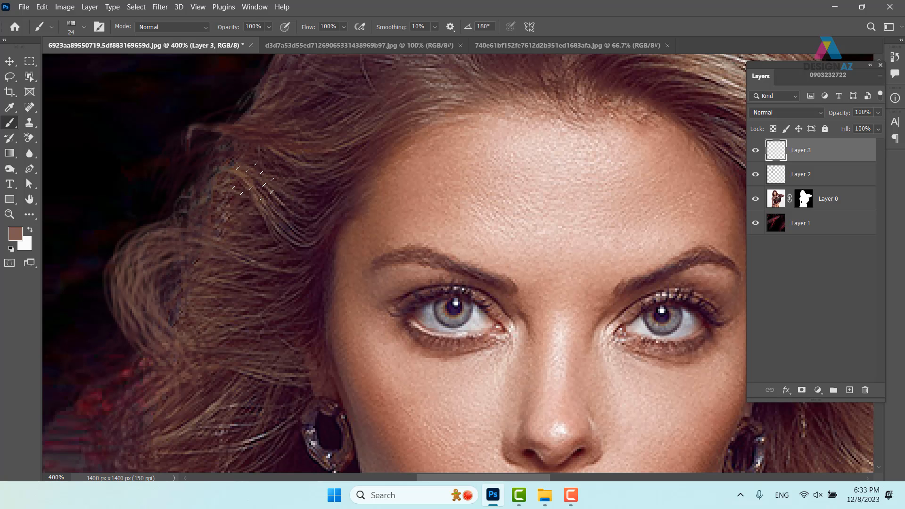
{"action": "mouse_move", "coordinate": [212, 172]}
{"action": "left_mouse_down"}
{"action": "mouse_move", "coordinate": [160, 227]}
{"action": "mouse_move", "coordinate": [256, 192]}
{"action": "left_mouse_up"}
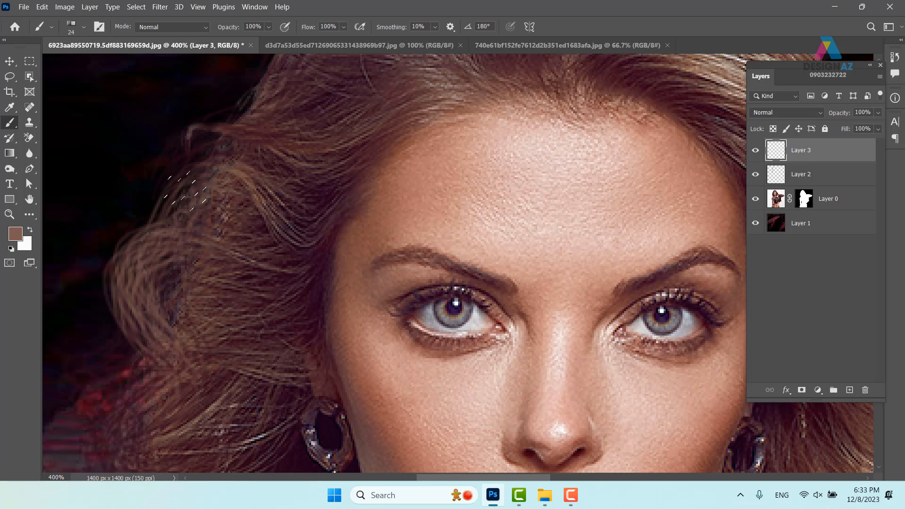
{"action": "left_click_drag", "start_coordinate": [193, 173], "coordinate": [264, 262]}
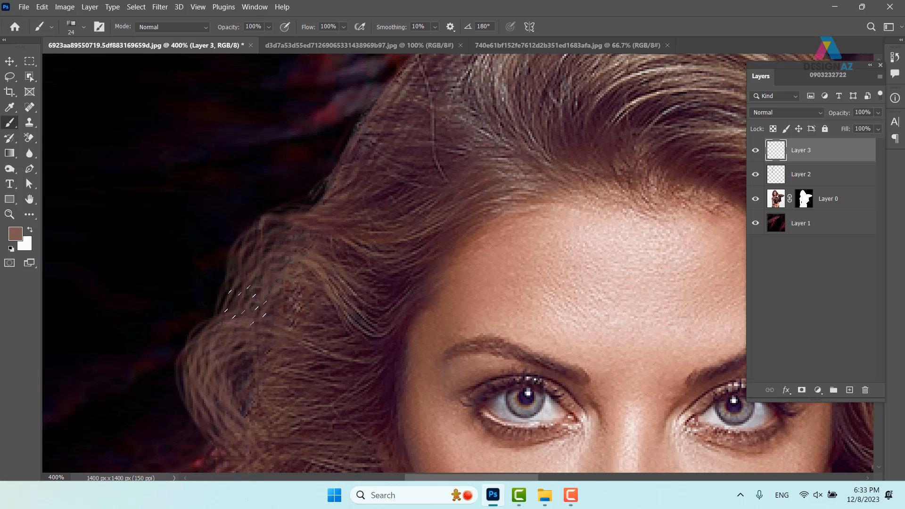
Reduce the brush size to 15 px and paint light-brown strands along the hair edge from the temple up to the crown
{"action": "right_click", "coordinate": [296, 253], "text": "alt"}
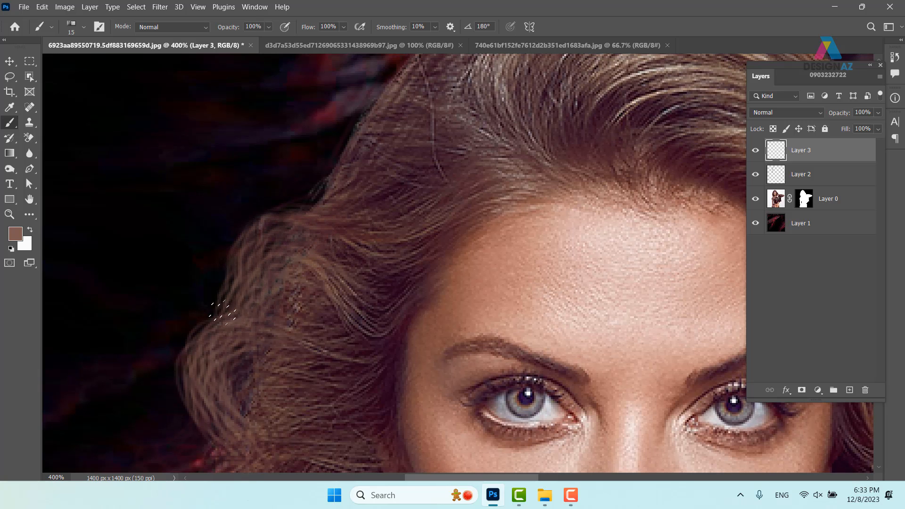
{"action": "left_click_drag", "start_coordinate": [351, 179], "coordinate": [274, 291]}
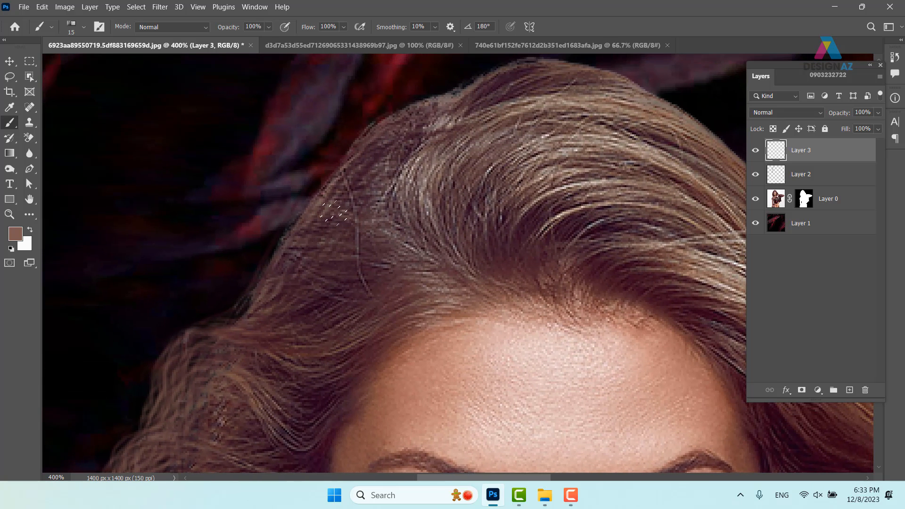
{"action": "mouse_move", "coordinate": [287, 227]}
{"action": "left_mouse_down"}
{"action": "mouse_move", "coordinate": [243, 301]}
{"action": "mouse_move", "coordinate": [292, 214]}
{"action": "mouse_move", "coordinate": [368, 139]}
{"action": "mouse_move", "coordinate": [392, 128]}
{"action": "mouse_move", "coordinate": [332, 188]}
{"action": "mouse_move", "coordinate": [450, 92]}
{"action": "mouse_move", "coordinate": [330, 165]}
{"action": "mouse_move", "coordinate": [247, 300]}
{"action": "mouse_move", "coordinate": [205, 336]}
{"action": "left_mouse_up"}
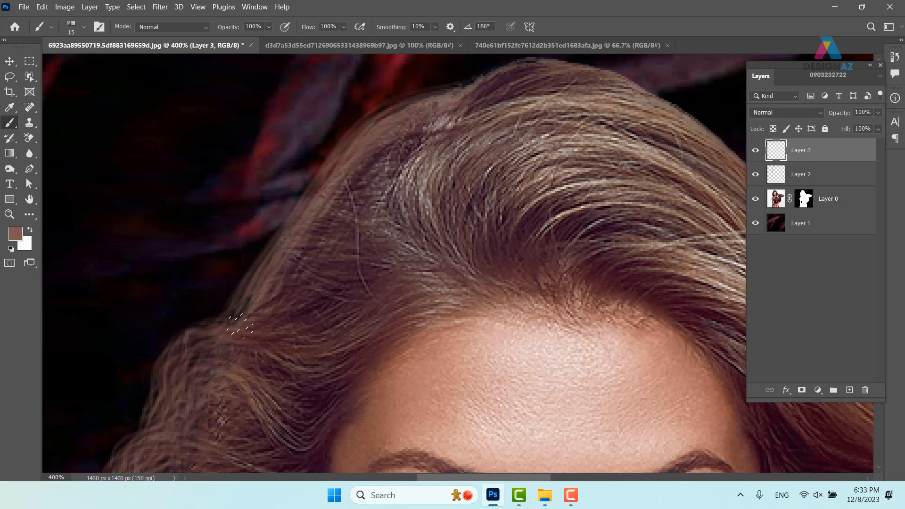
{"action": "scroll", "coordinate": [301, 228], "scroll_direction": "down", "scroll_amount": 3}
{"action": "scroll", "coordinate": [345, 188], "scroll_direction": "up", "scroll_amount": 1}
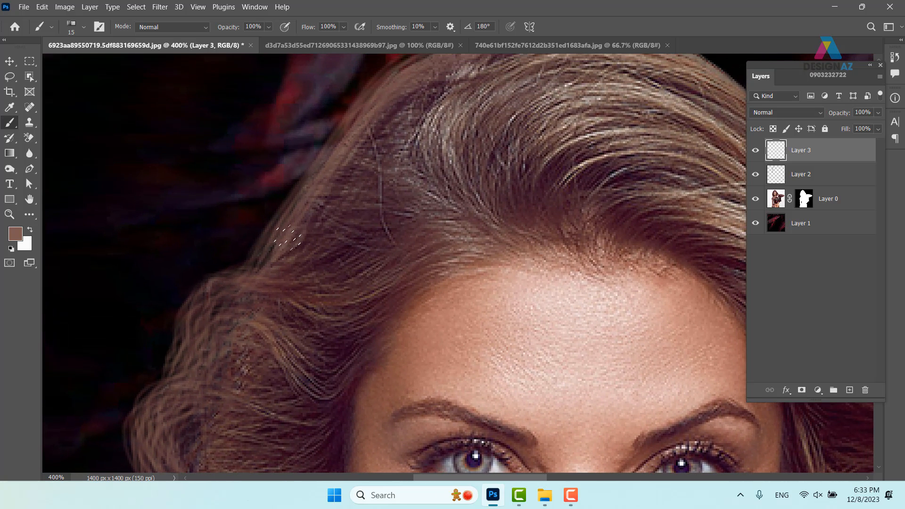
{"action": "mouse_move", "coordinate": [288, 236]}
{"action": "left_mouse_down"}
{"action": "mouse_move", "coordinate": [387, 202]}
{"action": "mouse_move", "coordinate": [345, 227]}
{"action": "mouse_move", "coordinate": [298, 207]}
{"action": "mouse_move", "coordinate": [416, 200]}
{"action": "mouse_move", "coordinate": [422, 222]}
{"action": "mouse_move", "coordinate": [318, 185]}
{"action": "mouse_move", "coordinate": [301, 236]}
{"action": "mouse_move", "coordinate": [365, 151]}
{"action": "left_mouse_up"}
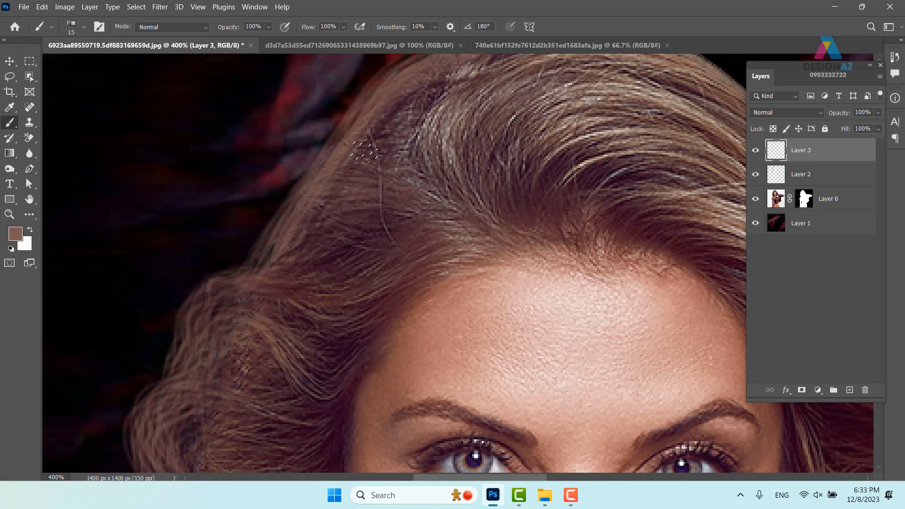
Paint looping light-brown strands over the outer hair edge beside the hoop earring
{"action": "left_click_drag", "start_coordinate": [329, 258], "coordinate": [347, 147]}
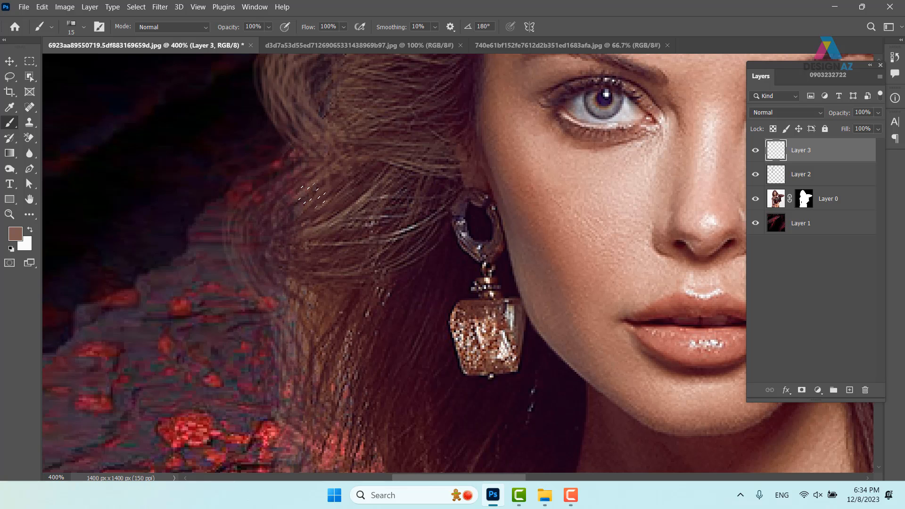
{"action": "left_click_drag", "start_coordinate": [254, 283], "coordinate": [234, 212]}
{"action": "mouse_move", "coordinate": [257, 306]}
{"action": "left_mouse_down"}
{"action": "mouse_move", "coordinate": [238, 264]}
{"action": "mouse_move", "coordinate": [297, 165]}
{"action": "left_mouse_up"}
{"action": "scroll", "coordinate": [344, 167], "scroll_direction": "down", "scroll_amount": 5}
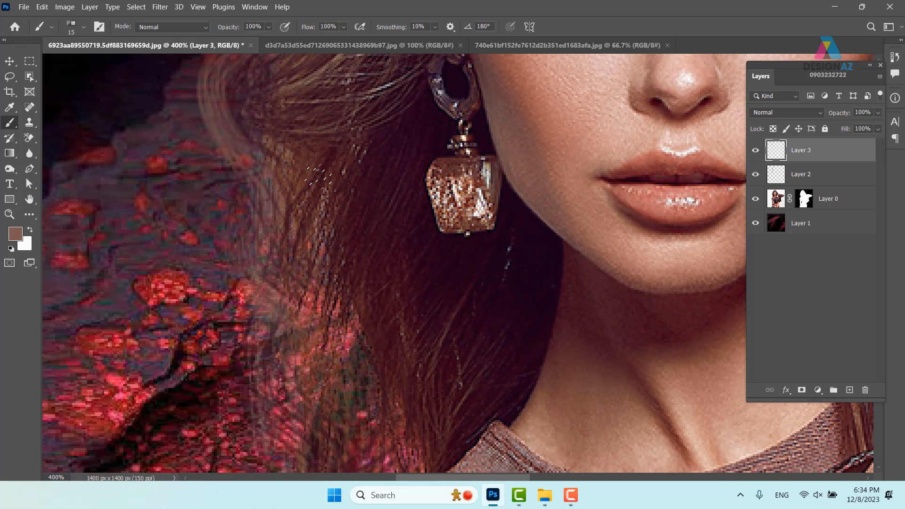
Paint light-brown strands through the thin lower hair between the earring and the shoulder, blending them into the upper edge
{"action": "left_click_drag", "start_coordinate": [311, 370], "coordinate": [315, 207]}
{"action": "left_click_drag", "start_coordinate": [303, 290], "coordinate": [314, 332]}
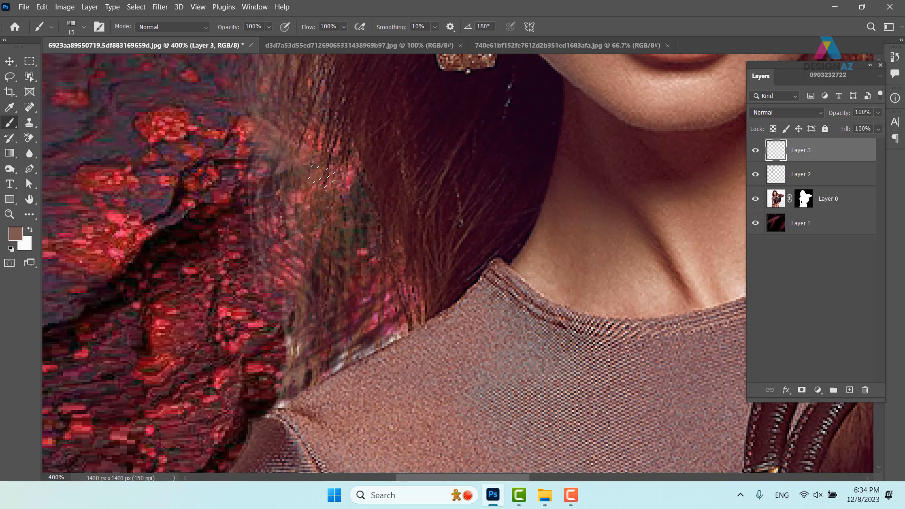
{"action": "mouse_move", "coordinate": [309, 252]}
{"action": "left_mouse_down"}
{"action": "mouse_move", "coordinate": [324, 330]}
{"action": "mouse_move", "coordinate": [313, 352]}
{"action": "left_mouse_up"}
{"action": "left_click_drag", "start_coordinate": [258, 215], "coordinate": [255, 252]}
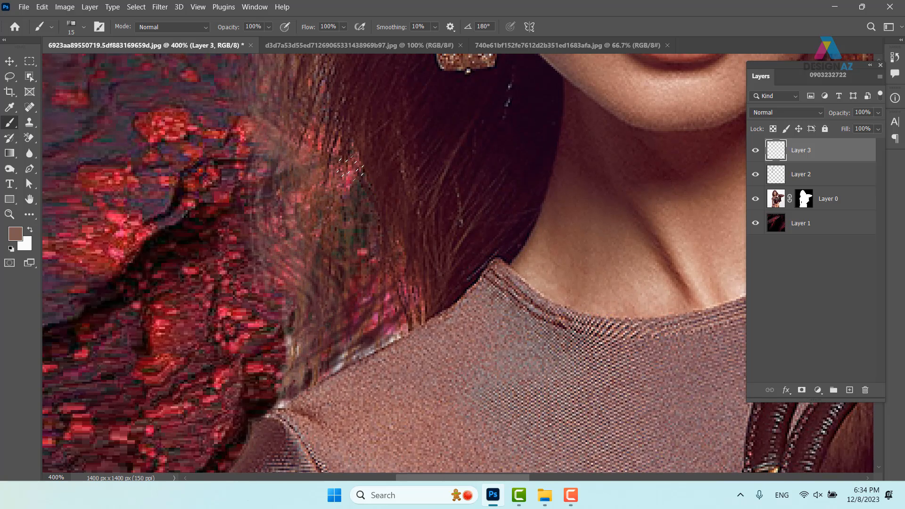
{"action": "left_click_drag", "start_coordinate": [344, 202], "coordinate": [351, 269]}
{"action": "left_click_drag", "start_coordinate": [387, 150], "coordinate": [296, 372]}
{"action": "left_click_drag", "start_coordinate": [276, 225], "coordinate": [218, 367]}
{"action": "mouse_move", "coordinate": [227, 249]}
{"action": "left_mouse_down"}
{"action": "mouse_move", "coordinate": [194, 271]}
{"action": "mouse_move", "coordinate": [177, 348]}
{"action": "mouse_move", "coordinate": [227, 295]}
{"action": "left_mouse_up"}
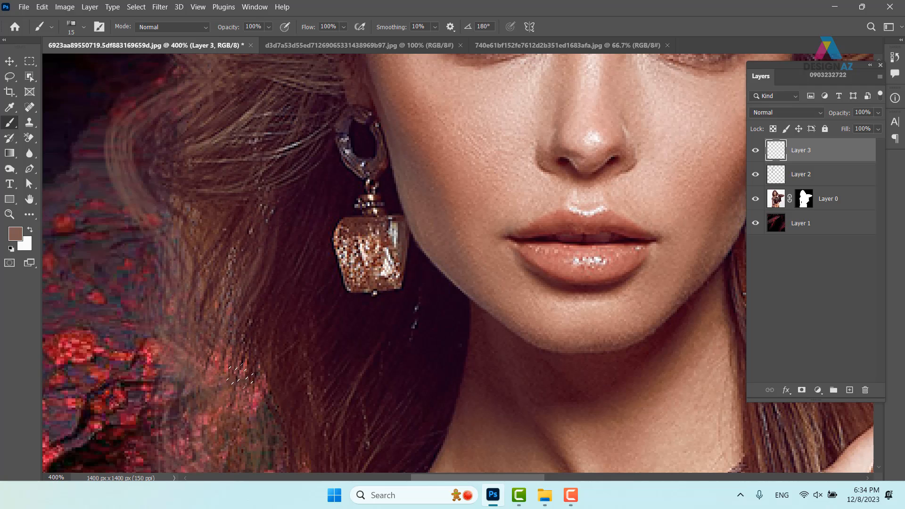
Examine the composite at 100% and the hair edge above the raised arm at 200%
{"action": "key", "text": "ctrl+1"}
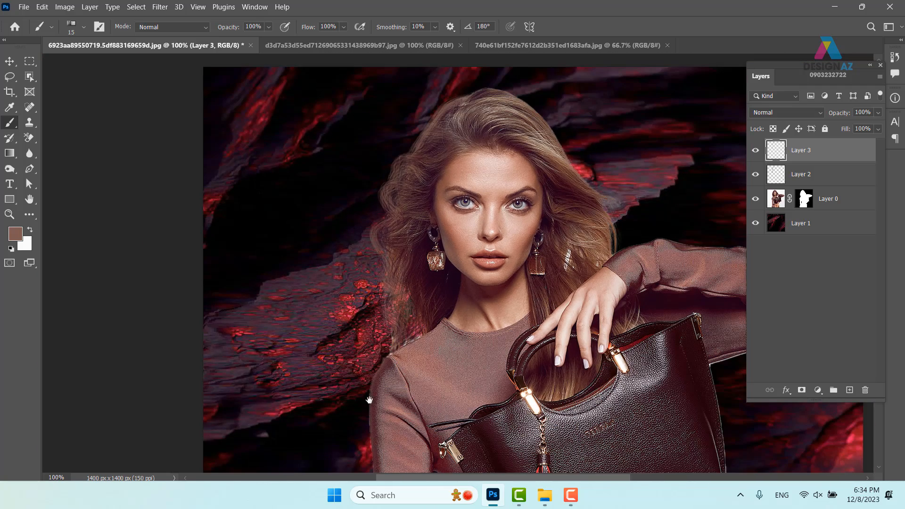
{"action": "left_click_drag", "start_coordinate": [451, 305], "coordinate": [344, 307]}
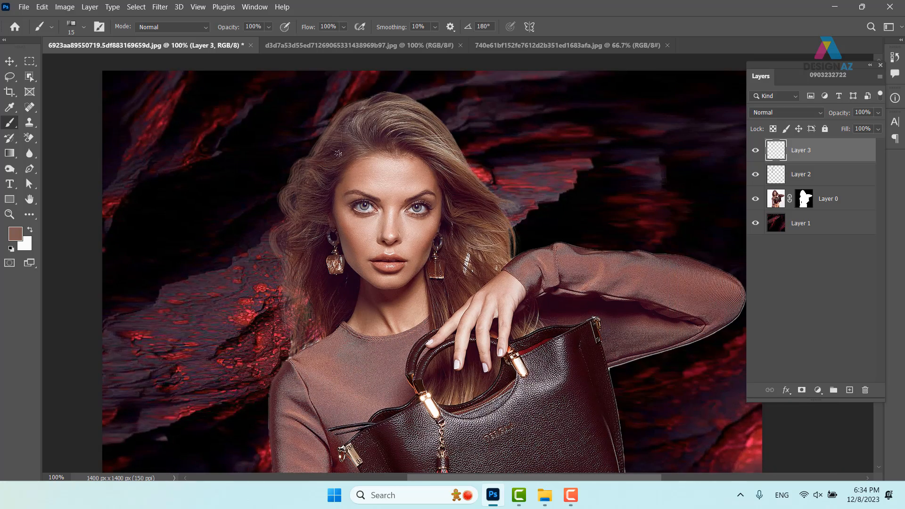
{"action": "left_click_drag", "start_coordinate": [473, 232], "coordinate": [391, 216]}
{"action": "key", "text": "ctrl+plus"}
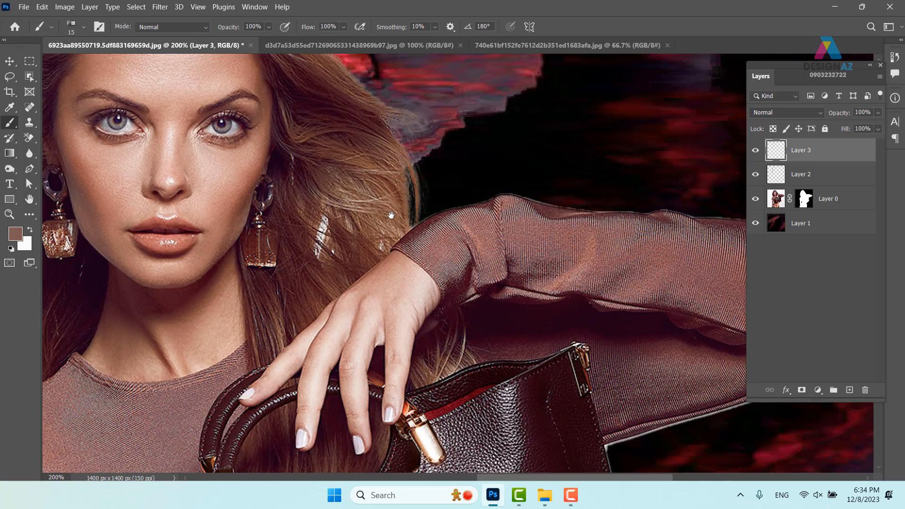
{"action": "left_click_drag", "start_coordinate": [389, 163], "coordinate": [301, 272]}
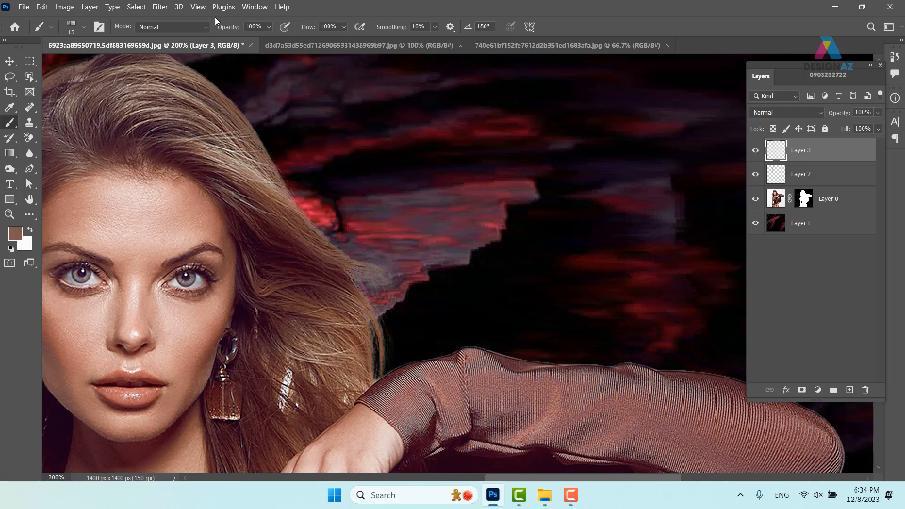
Switch the foreground colour to a lighter orange-brown and paint curved strands along the outer hair edge just above the raised arm
{"action": "left_click", "coordinate": [15, 233]}
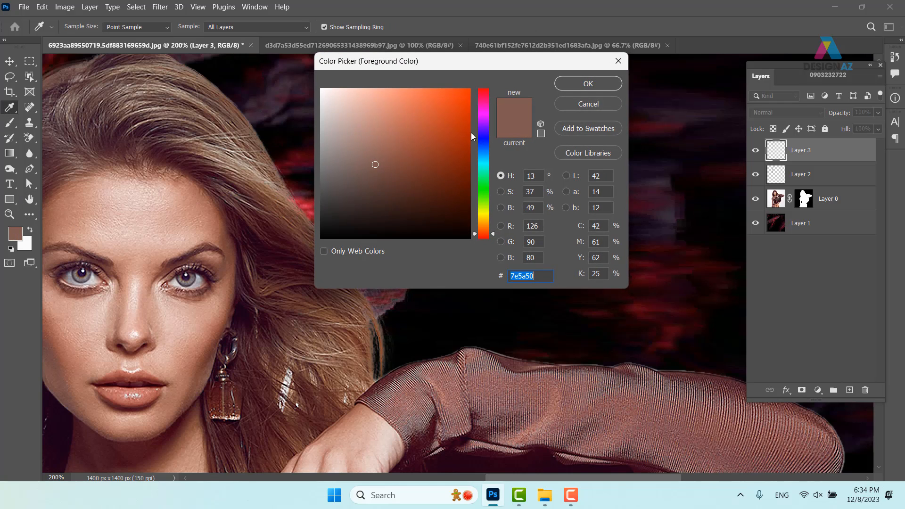
{"action": "left_click", "coordinate": [490, 230]}
{"action": "left_click_drag", "start_coordinate": [395, 147], "coordinate": [386, 136]}
{"action": "left_click", "coordinate": [573, 85]}
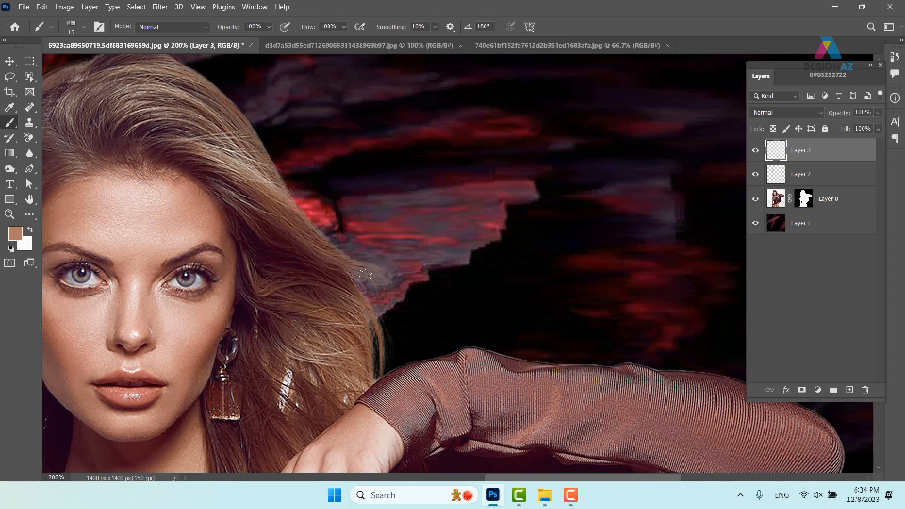
{"action": "mouse_move", "coordinate": [338, 259]}
{"action": "left_mouse_down"}
{"action": "mouse_move", "coordinate": [393, 304]}
{"action": "mouse_move", "coordinate": [376, 328]}
{"action": "left_mouse_up"}
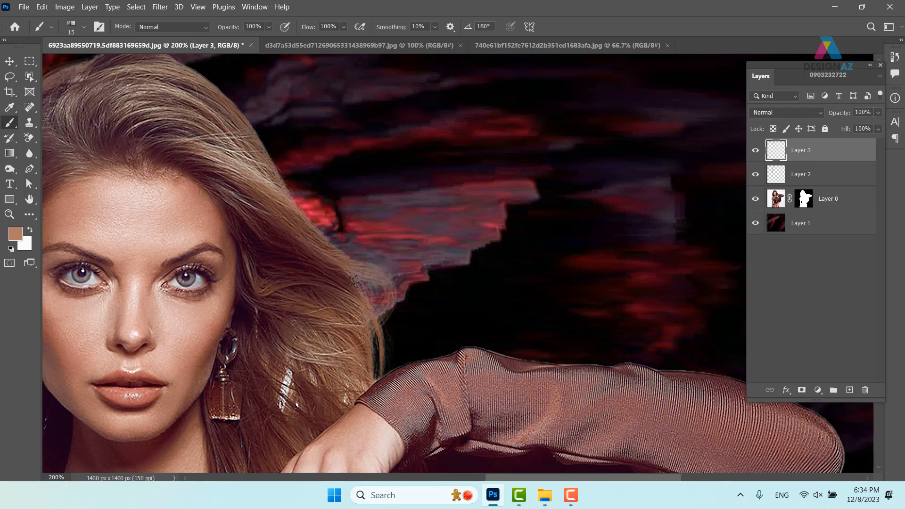
{"action": "scroll", "coordinate": [379, 337], "scroll_direction": "down", "scroll_amount": 5}
{"action": "mouse_move", "coordinate": [381, 219]}
{"action": "left_mouse_down"}
{"action": "mouse_move", "coordinate": [395, 272]}
{"action": "mouse_move", "coordinate": [384, 288]}
{"action": "mouse_move", "coordinate": [384, 238]}
{"action": "mouse_move", "coordinate": [370, 257]}
{"action": "mouse_move", "coordinate": [401, 227]}
{"action": "mouse_move", "coordinate": [383, 279]}
{"action": "left_mouse_up"}
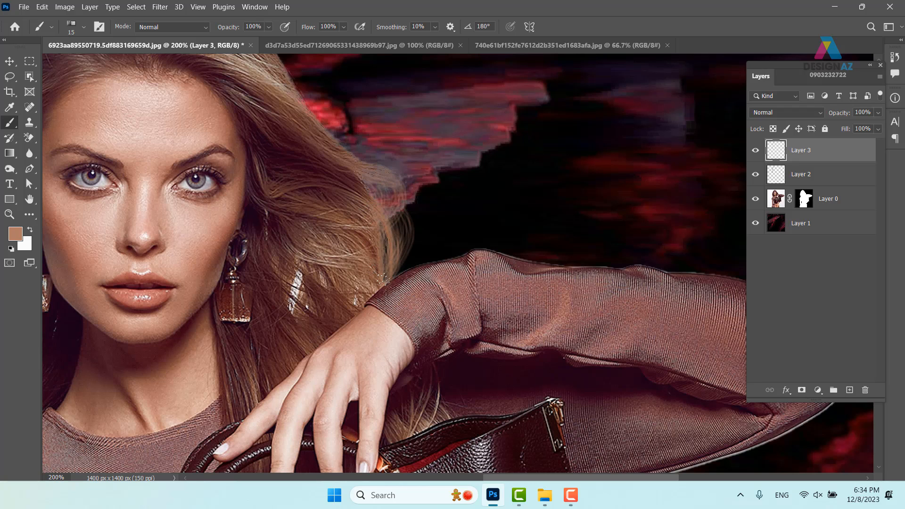
{"action": "mouse_move", "coordinate": [410, 225]}
{"action": "left_mouse_down"}
{"action": "mouse_move", "coordinate": [391, 282]}
{"action": "mouse_move", "coordinate": [388, 222]}
{"action": "mouse_move", "coordinate": [403, 286]}
{"action": "mouse_move", "coordinate": [397, 308]}
{"action": "left_mouse_up"}
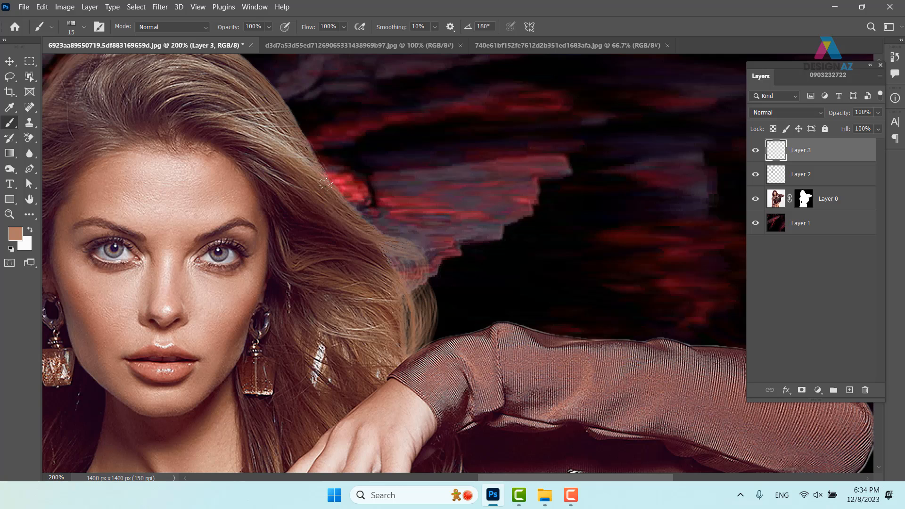
Paint orange-brown strands along the hair edge facing the red rock patch and over the outer curls on the opposite side of the head
{"action": "mouse_move", "coordinate": [321, 187]}
{"action": "left_mouse_down"}
{"action": "mouse_move", "coordinate": [377, 220]}
{"action": "mouse_move", "coordinate": [390, 233]}
{"action": "left_mouse_up"}
{"action": "left_click_drag", "start_coordinate": [338, 207], "coordinate": [371, 229]}
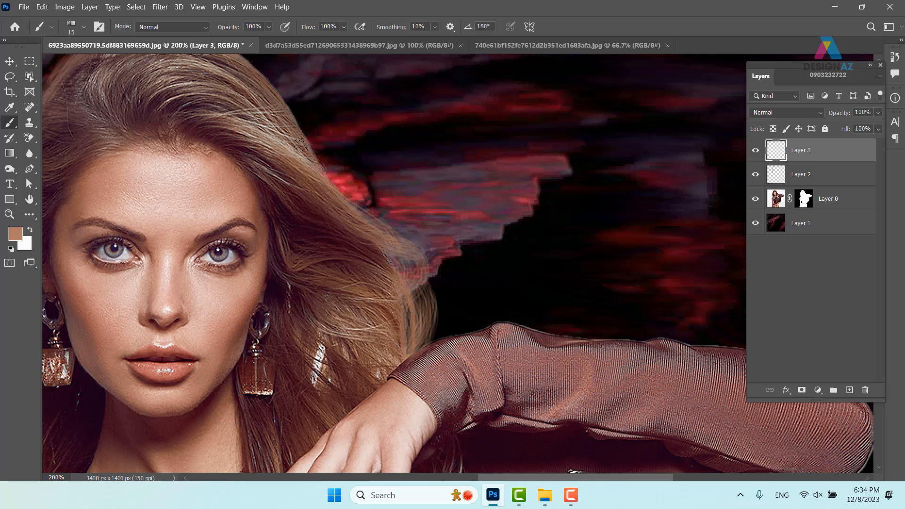
{"action": "mouse_move", "coordinate": [319, 170]}
{"action": "left_mouse_down"}
{"action": "mouse_move", "coordinate": [396, 189]}
{"action": "mouse_move", "coordinate": [462, 175]}
{"action": "left_mouse_up"}
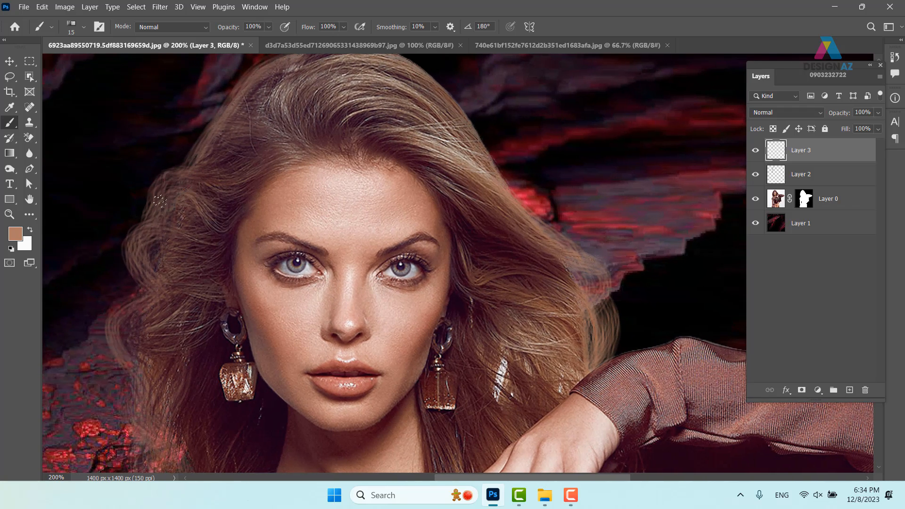
{"action": "mouse_move", "coordinate": [161, 205]}
{"action": "left_mouse_down"}
{"action": "mouse_move", "coordinate": [204, 187]}
{"action": "mouse_move", "coordinate": [215, 203]}
{"action": "mouse_move", "coordinate": [153, 210]}
{"action": "mouse_move", "coordinate": [224, 180]}
{"action": "mouse_move", "coordinate": [188, 187]}
{"action": "mouse_move", "coordinate": [251, 154]}
{"action": "mouse_move", "coordinate": [245, 232]}
{"action": "mouse_move", "coordinate": [173, 282]}
{"action": "left_mouse_up"}
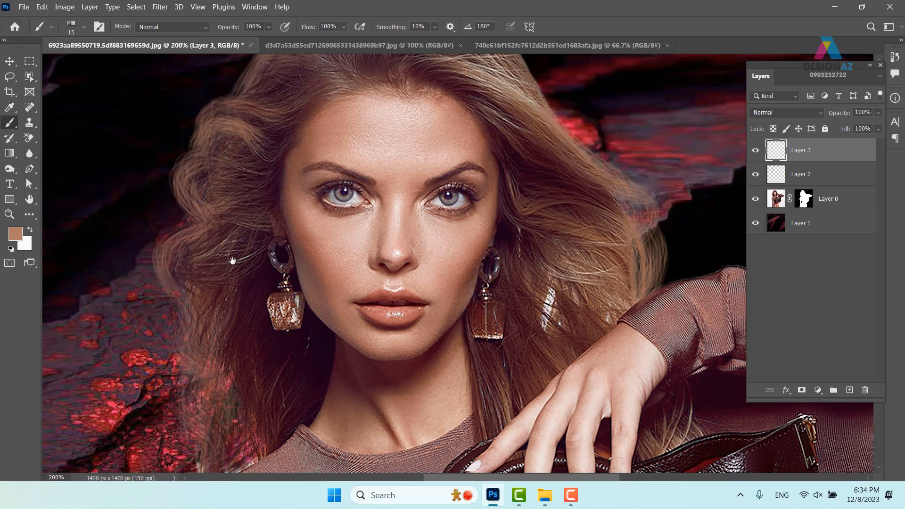
Examine the whole composite at 50% and 66.67%, and the hair edges on both sides of the face at 200%
{"action": "mouse_move", "coordinate": [232, 259]}
{"action": "left_mouse_down"}
{"action": "mouse_move", "coordinate": [218, 230]}
{"action": "mouse_move", "coordinate": [196, 323]}
{"action": "mouse_move", "coordinate": [188, 283]}
{"action": "mouse_move", "coordinate": [231, 374]}
{"action": "left_mouse_up"}
{"action": "key", "text": "ctrl+minus"}
{"action": "key", "text": "ctrl+minus"}
{"action": "key", "text": "ctrl+minus"}
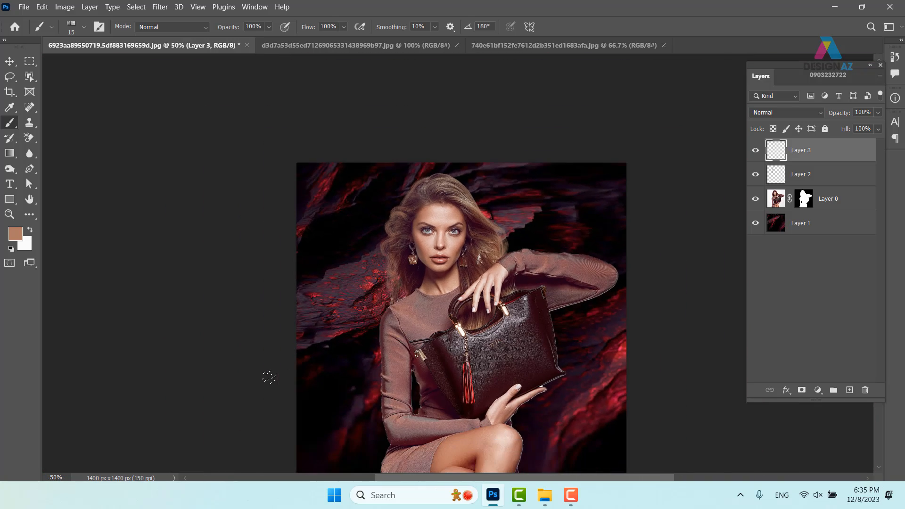
{"action": "left_click_drag", "start_coordinate": [477, 279], "coordinate": [448, 278]}
{"action": "scroll", "coordinate": [448, 277], "scroll_direction": "up", "scroll_amount": 1}
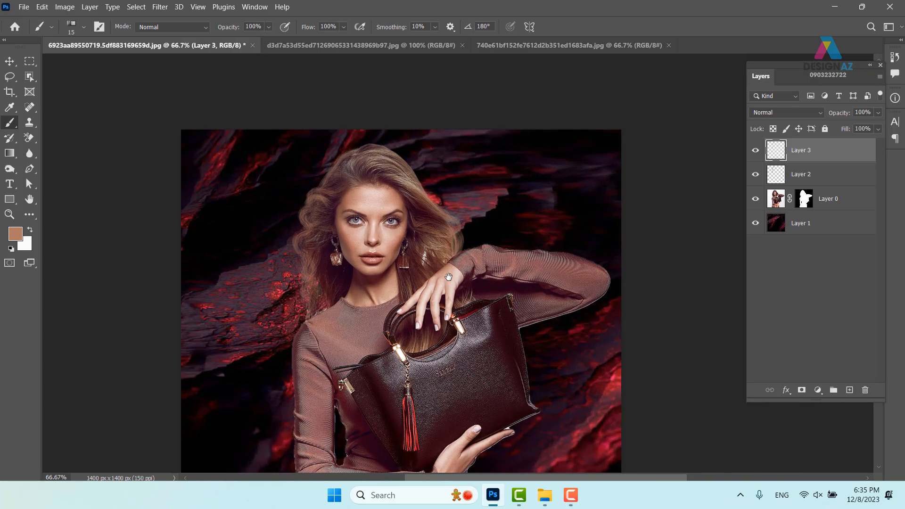
{"action": "scroll", "coordinate": [448, 277], "scroll_direction": "up", "scroll_amount": 2}
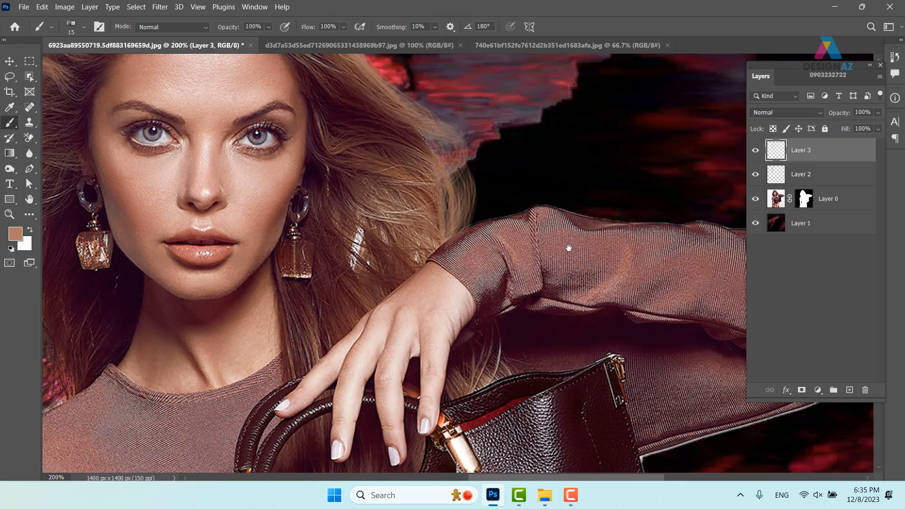
{"action": "scroll", "coordinate": [488, 161], "scroll_direction": "up", "scroll_amount": 3}
{"action": "scroll", "coordinate": [487, 160], "scroll_direction": "left", "scroll_amount": 8}
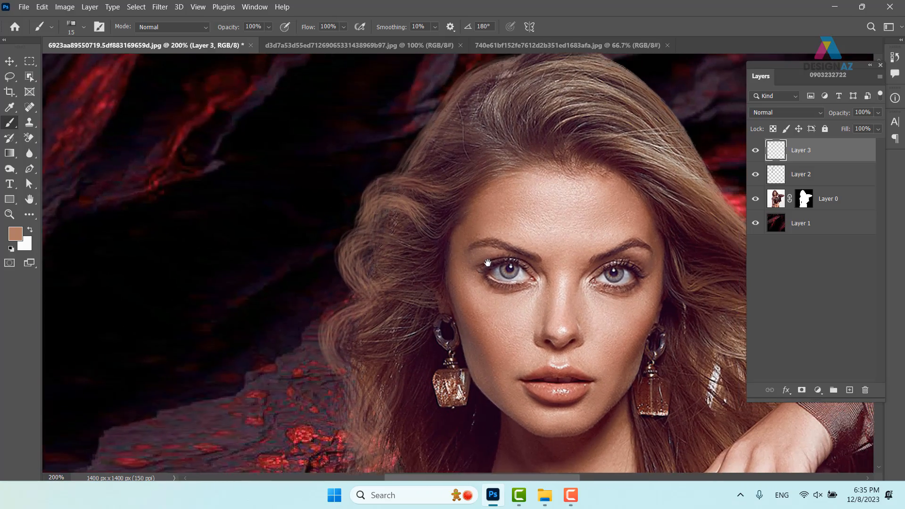
{"action": "scroll", "coordinate": [500, 155], "scroll_direction": "right", "scroll_amount": 8}
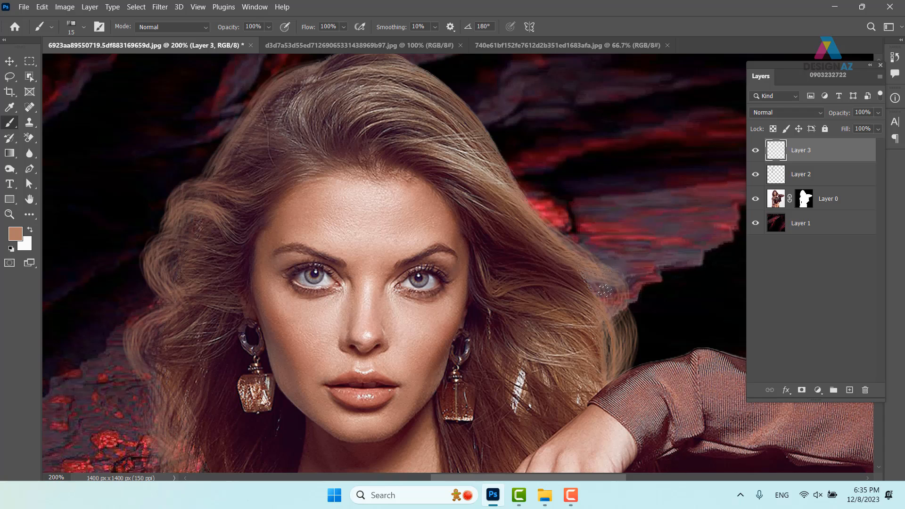
{"action": "scroll", "coordinate": [605, 291], "scroll_direction": "right", "scroll_amount": 4}
{"action": "scroll", "coordinate": [605, 291], "scroll_direction": "down", "scroll_amount": 2}
Try to merge the two hair-strand layers and the masked model layer, Layer 0, into one layer
{"action": "left_click", "coordinate": [849, 198], "text": "shift"}
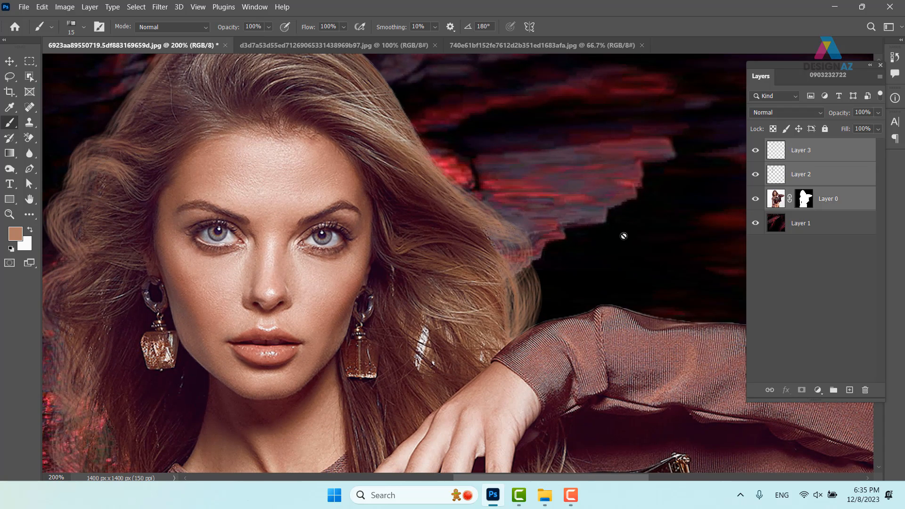
{"action": "scroll", "coordinate": [471, 233], "scroll_direction": "left", "scroll_amount": 3}
{"action": "scroll", "coordinate": [472, 234], "scroll_direction": "up", "scroll_amount": 1}
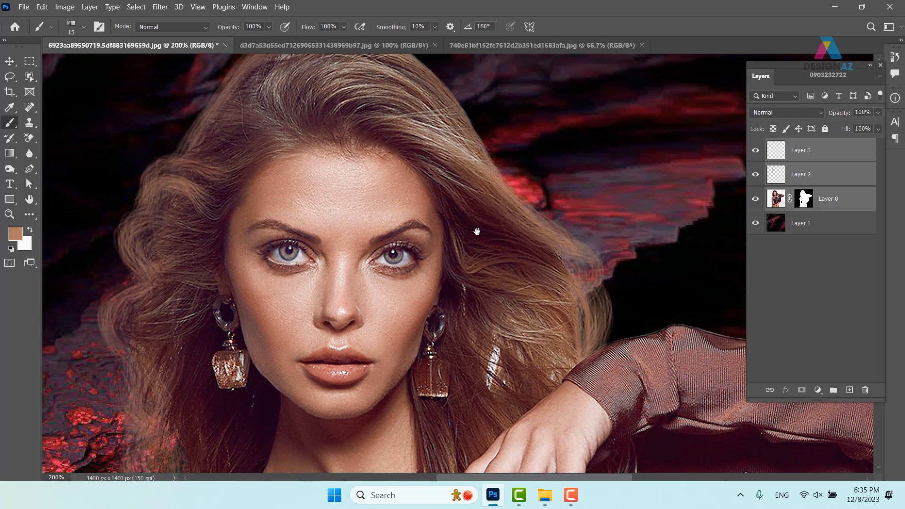
{"action": "key", "text": "ctrl+e"}
{"action": "key", "text": "ctrl+minus"}
{"action": "key", "text": "ctrl+minus"}
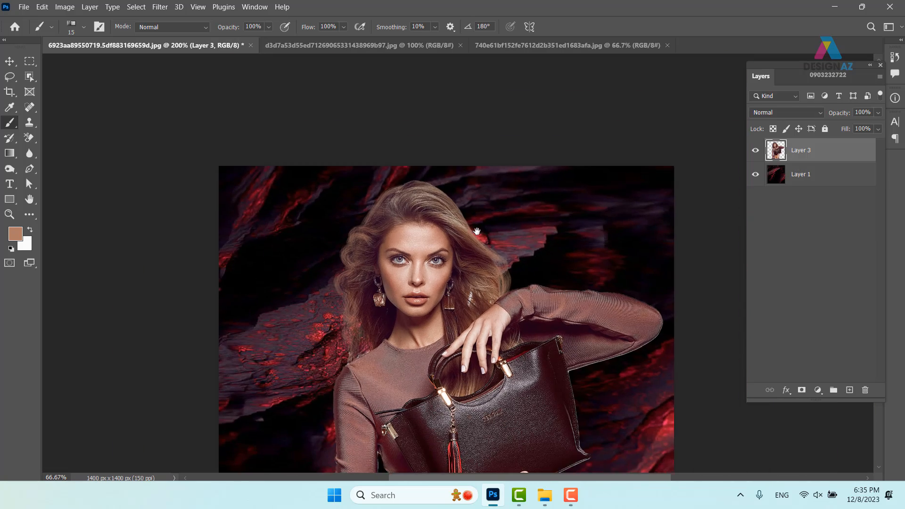
Inspect the cut-out edges of the bag and lower hand at 300%, and undo the layer merge
{"action": "left_click_drag", "start_coordinate": [505, 287], "coordinate": [430, 139]}
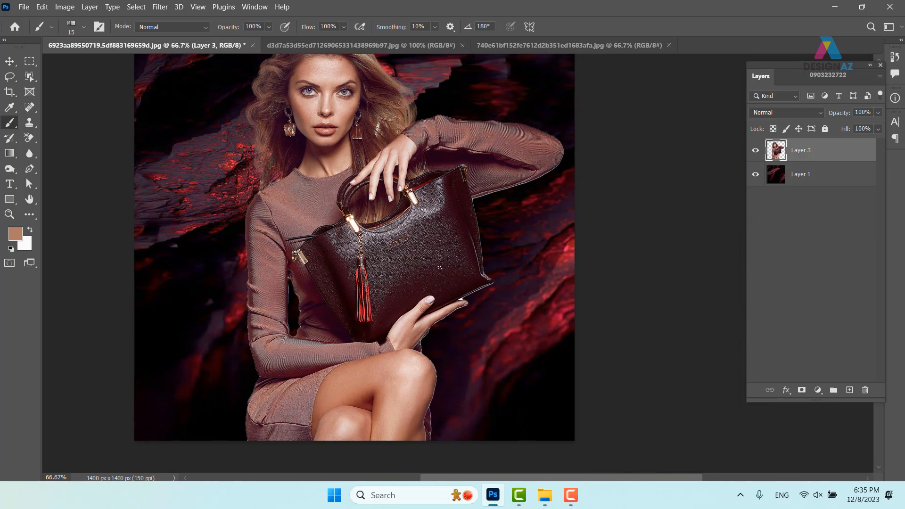
{"action": "key", "text": "ctrl+plus"}
{"action": "key", "text": "ctrl+plus"}
{"action": "key", "text": "ctrl+plus"}
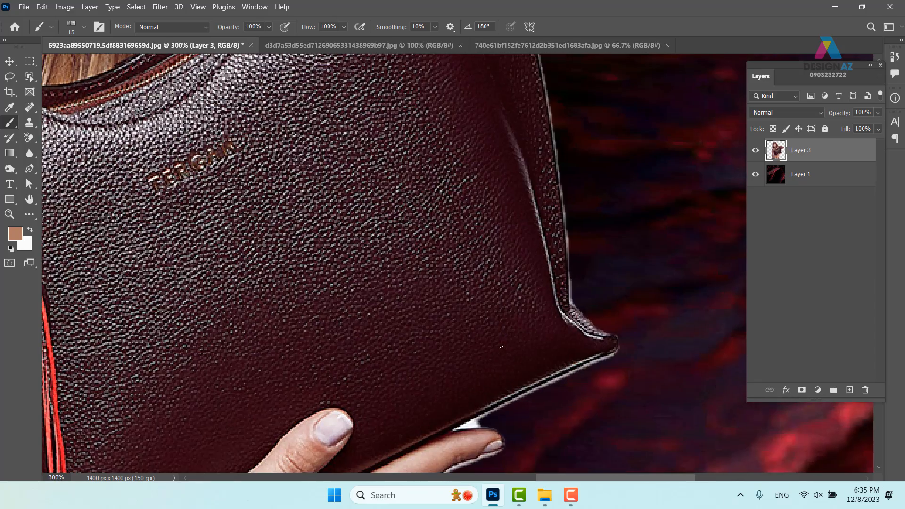
{"action": "left_click_drag", "start_coordinate": [451, 398], "coordinate": [444, 80]}
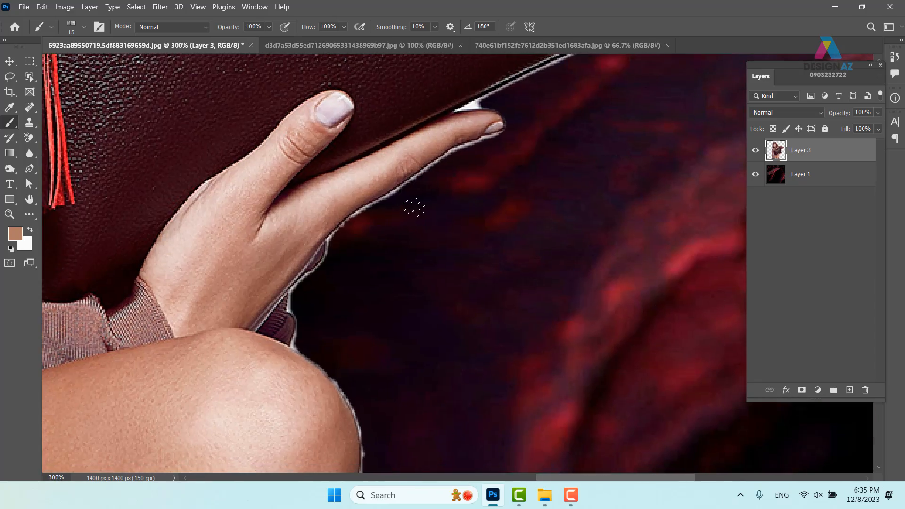
{"action": "key", "text": "ctrl+z"}
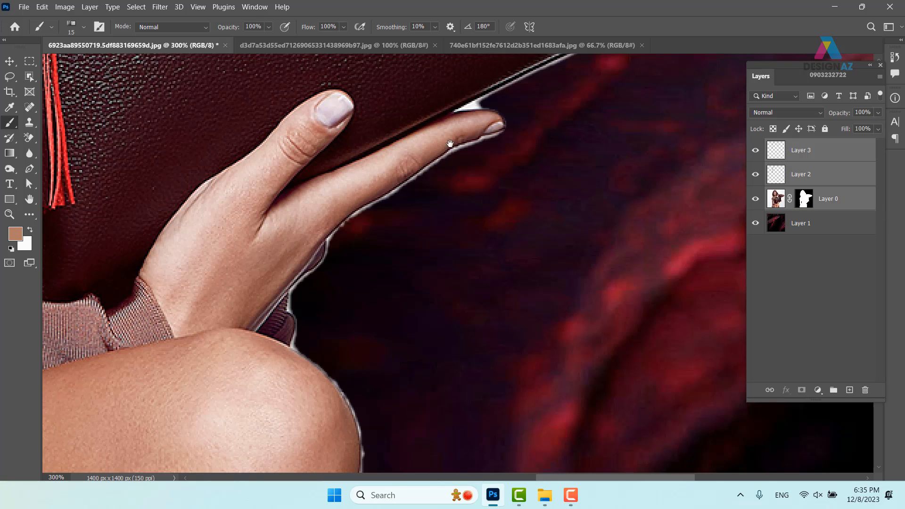
Open Layer 0's mask in Select and Mask and preview it with the Overlay view
{"action": "left_click_drag", "start_coordinate": [433, 135], "coordinate": [429, 151]}
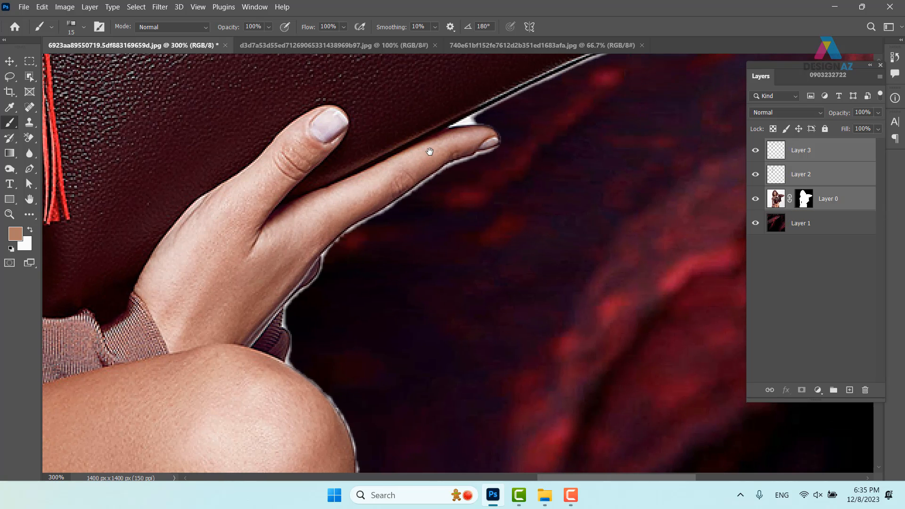
{"action": "double_click", "coordinate": [804, 200]}
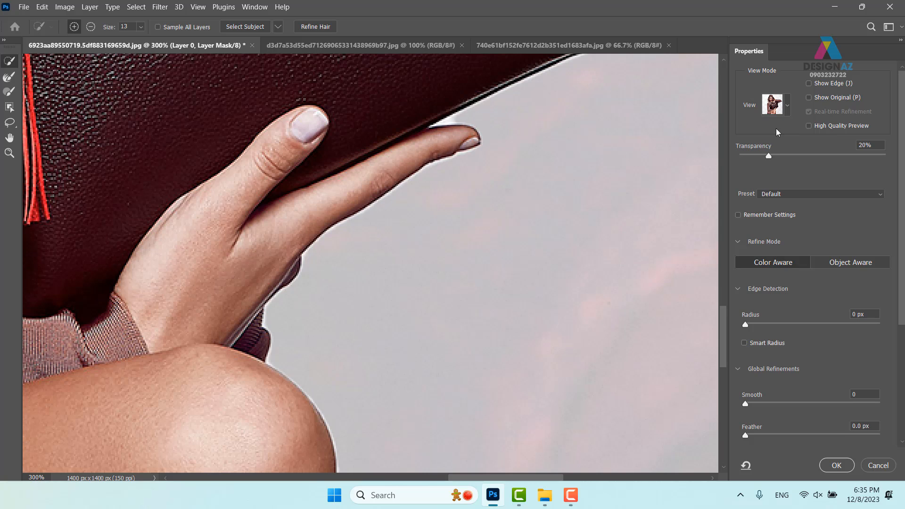
{"action": "left_click", "coordinate": [788, 106]}
{"action": "left_click", "coordinate": [729, 181]}
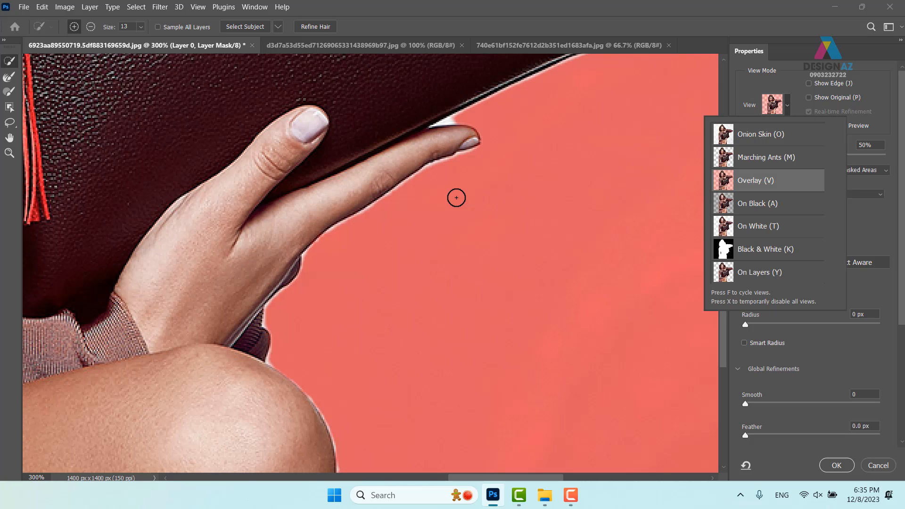
{"action": "left_click", "coordinate": [876, 352]}
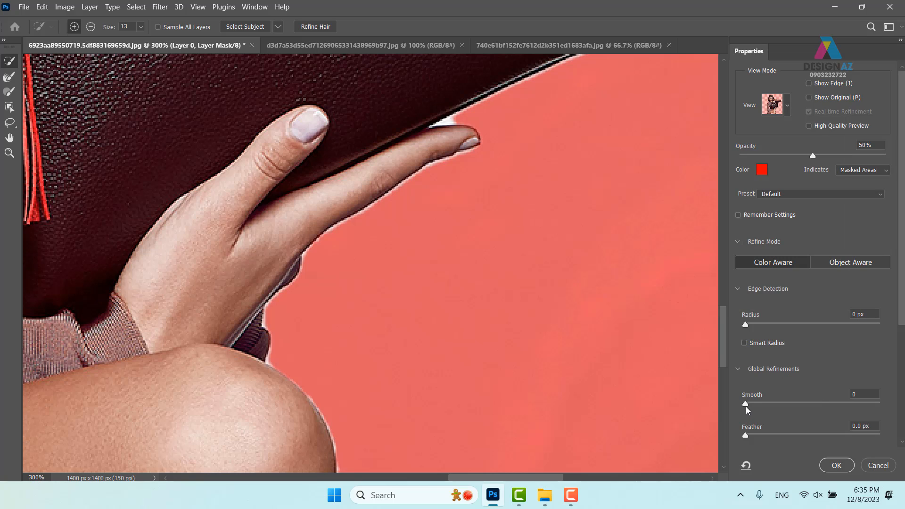
Refine the mask edge with Smooth 24 and an edge-detection Radius of 8 px, check the raised sleeve, and apply the refinement
{"action": "left_click_drag", "start_coordinate": [749, 406], "coordinate": [779, 406]}
{"action": "left_click_drag", "start_coordinate": [746, 325], "coordinate": [793, 325]}
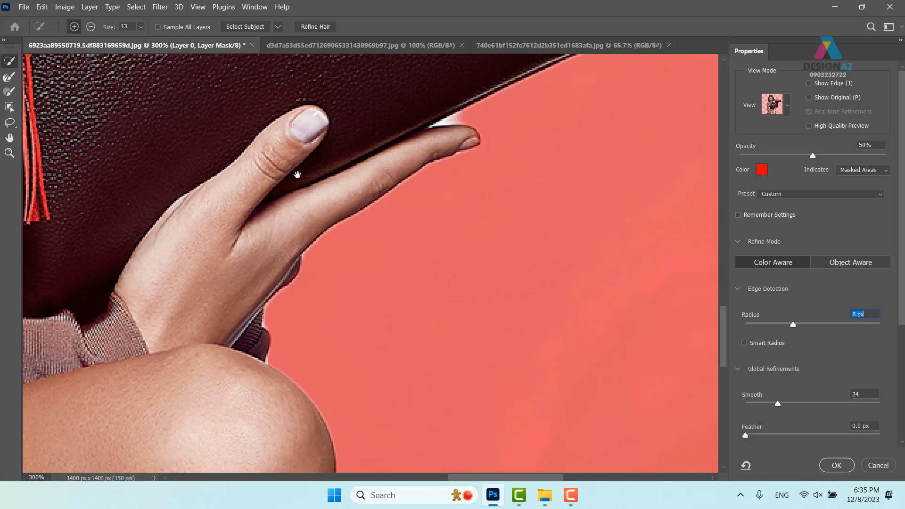
{"action": "left_click_drag", "start_coordinate": [297, 178], "coordinate": [354, 178]}
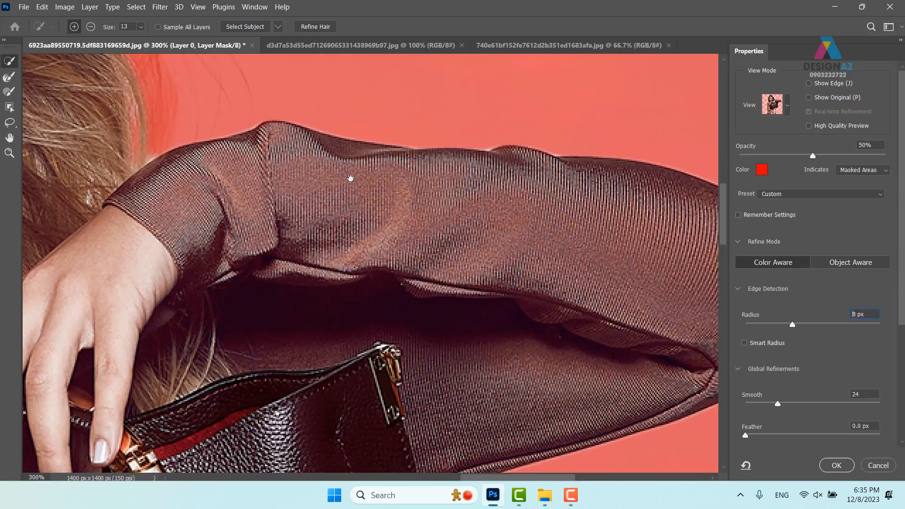
{"action": "left_click", "coordinate": [431, 192]}
{"action": "left_click_drag", "start_coordinate": [586, 293], "coordinate": [426, 168]}
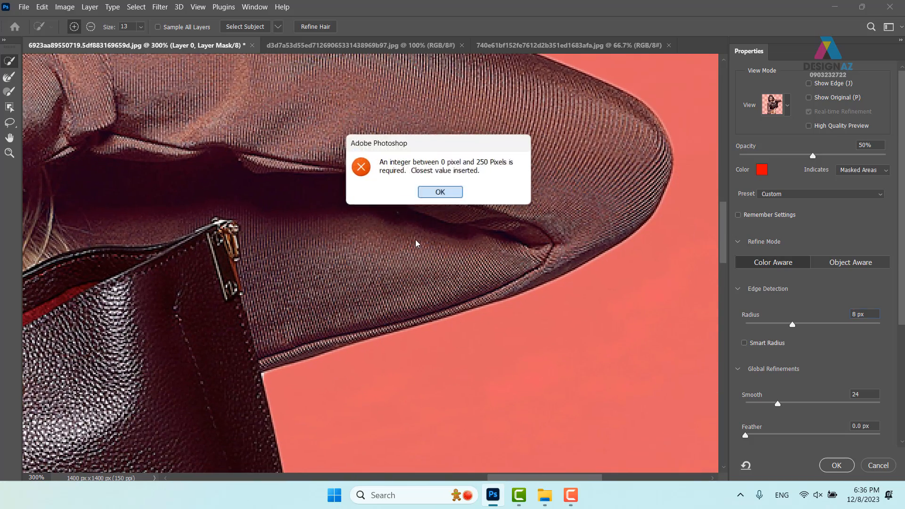
{"action": "left_click", "coordinate": [443, 240]}
{"action": "left_click", "coordinate": [836, 466]}
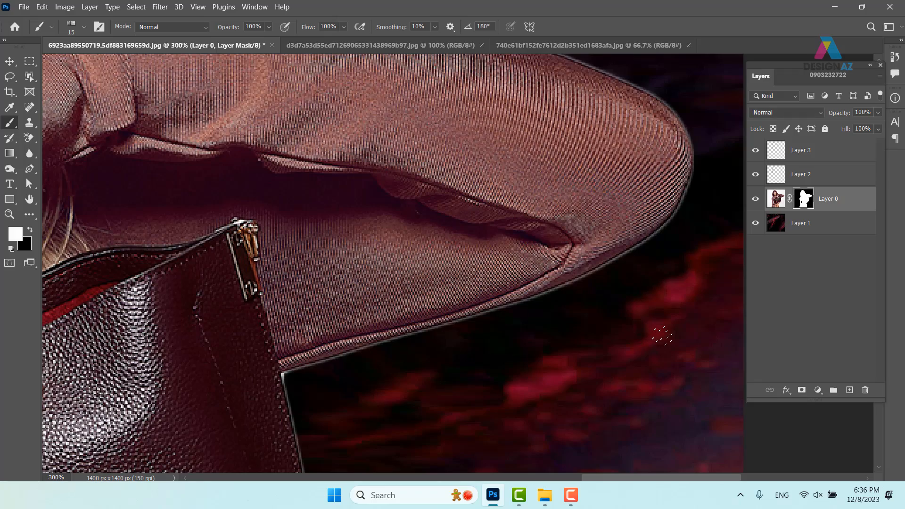
Examine the refined cut-out edges around the bag, hand and gap inside the bent arm at 100% and 200%
{"action": "key", "text": "ctrl+minus"}
{"action": "key", "text": "ctrl+minus"}
{"action": "left_click_drag", "start_coordinate": [411, 353], "coordinate": [433, 243]}
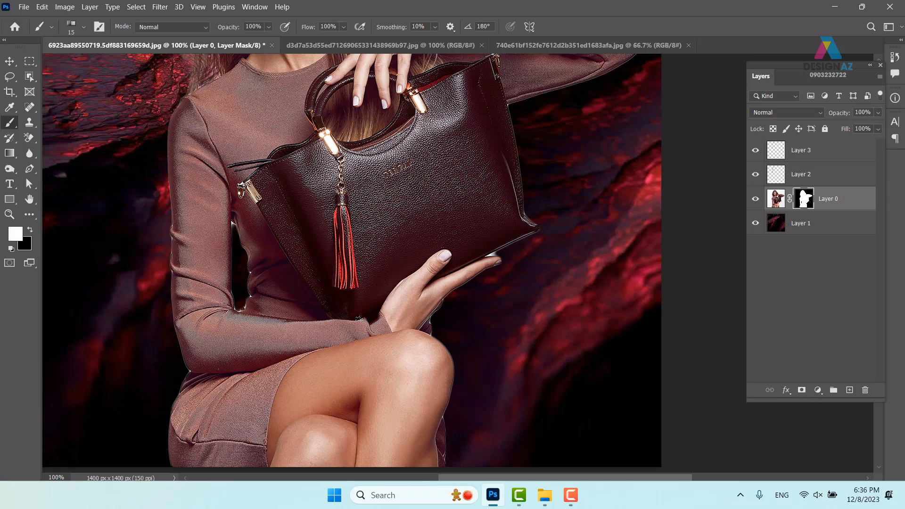
{"action": "key", "text": "ctrl+plus"}
{"action": "left_click_drag", "start_coordinate": [231, 335], "coordinate": [457, 363]}
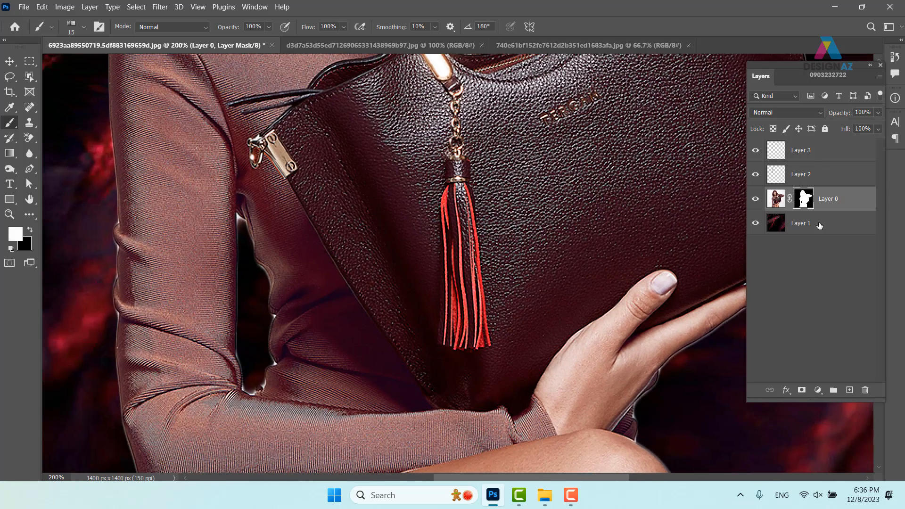
Shrink the white area of Layer 0's mask using the Minimum filter with a 3-pixel radius, preserving squareness
{"action": "left_click", "coordinate": [160, 7]}
{"action": "mouse_move", "coordinate": [206, 248]}
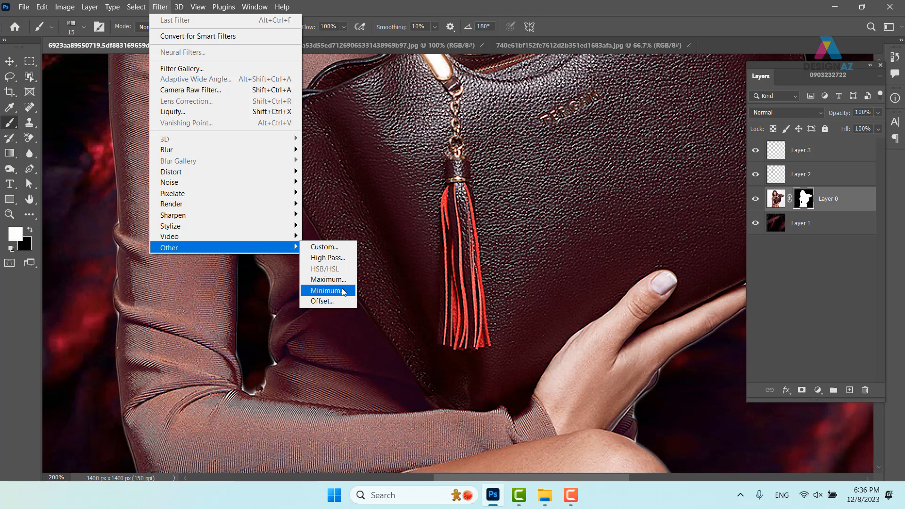
{"action": "left_click", "coordinate": [326, 291]}
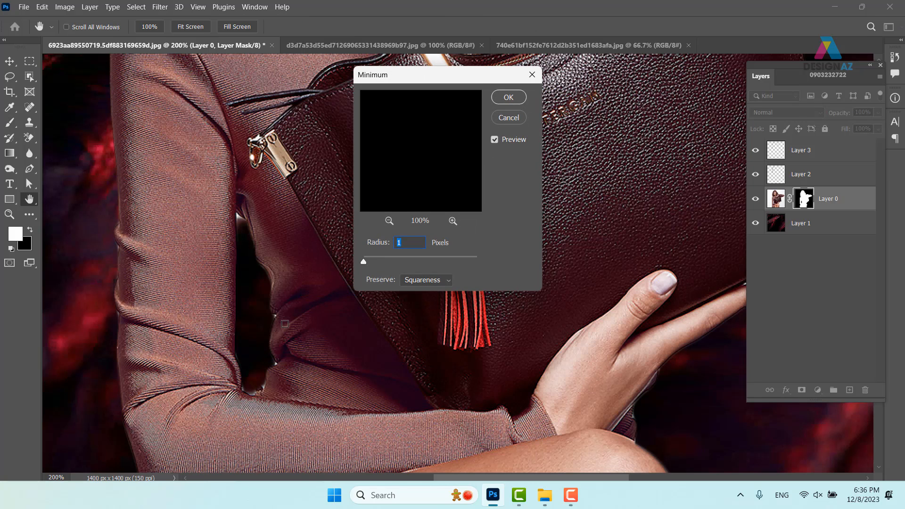
{"action": "left_click_drag", "start_coordinate": [363, 262], "coordinate": [366, 261]}
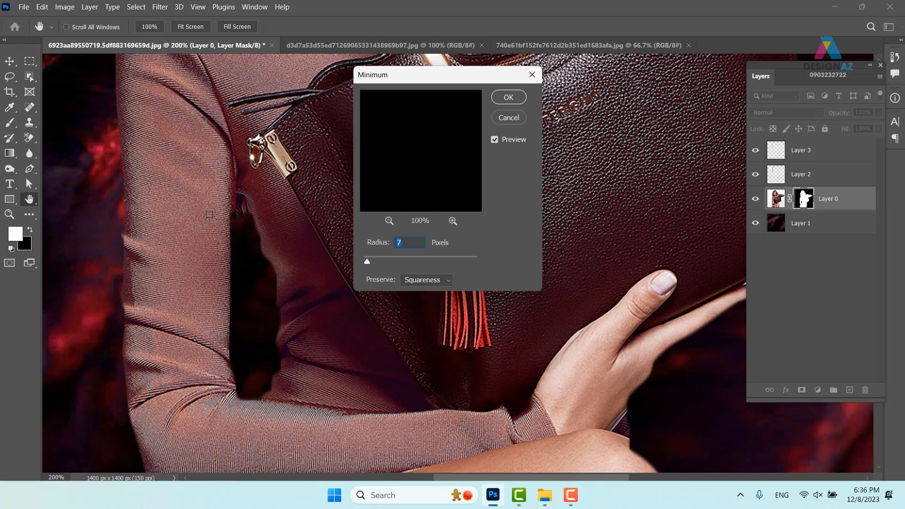
{"action": "left_click_drag", "start_coordinate": [369, 259], "coordinate": [364, 260]}
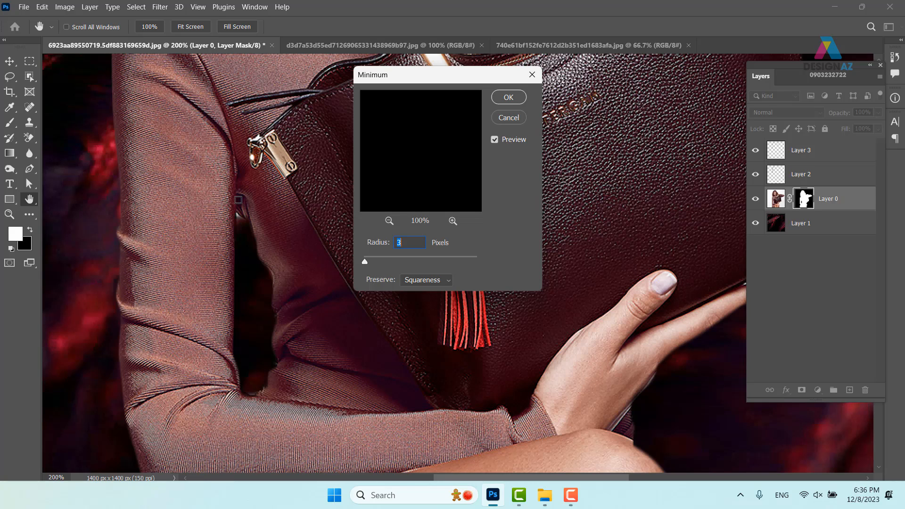
{"action": "left_click", "coordinate": [496, 140]}
{"action": "left_click", "coordinate": [496, 140]}
{"action": "left_click", "coordinate": [509, 97]}
Outline the white remnant between the fingertip and the bag's lower edge with the Pen tool, fill it black on the mask, and deselect
{"action": "left_click_drag", "start_coordinate": [392, 118], "coordinate": [213, 250]}
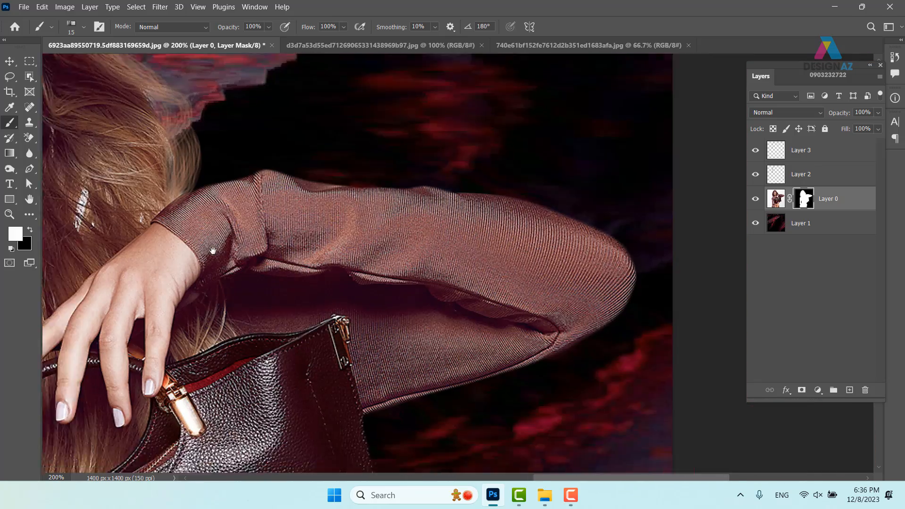
{"action": "left_click_drag", "start_coordinate": [384, 340], "coordinate": [475, 212]}
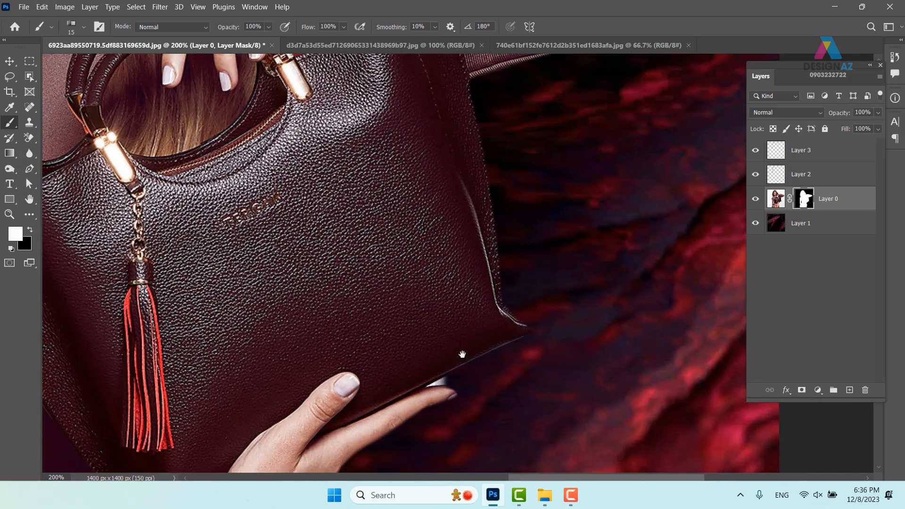
{"action": "left_click_drag", "start_coordinate": [462, 354], "coordinate": [523, 208]}
{"action": "key", "text": "ctrl+plus"}
{"action": "key", "text": "ctrl+plus"}
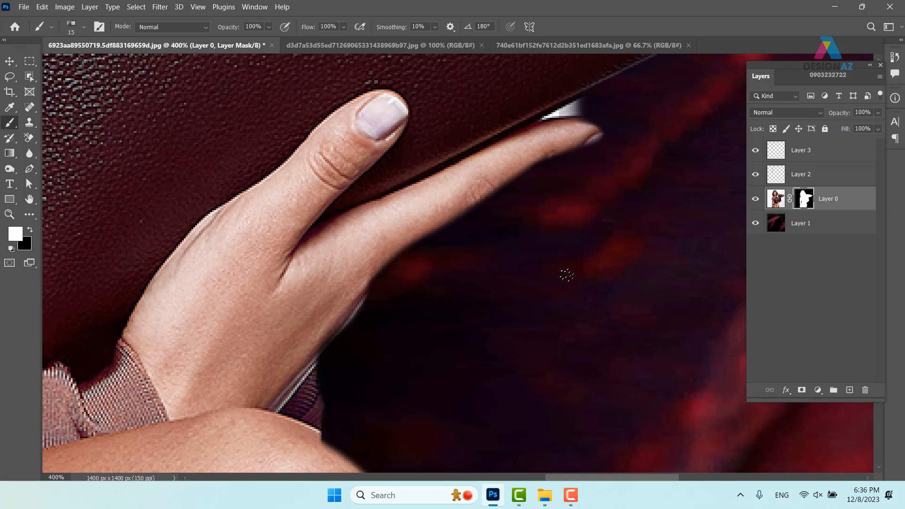
{"action": "scroll", "coordinate": [519, 277], "scroll_direction": "right", "scroll_amount": 2}
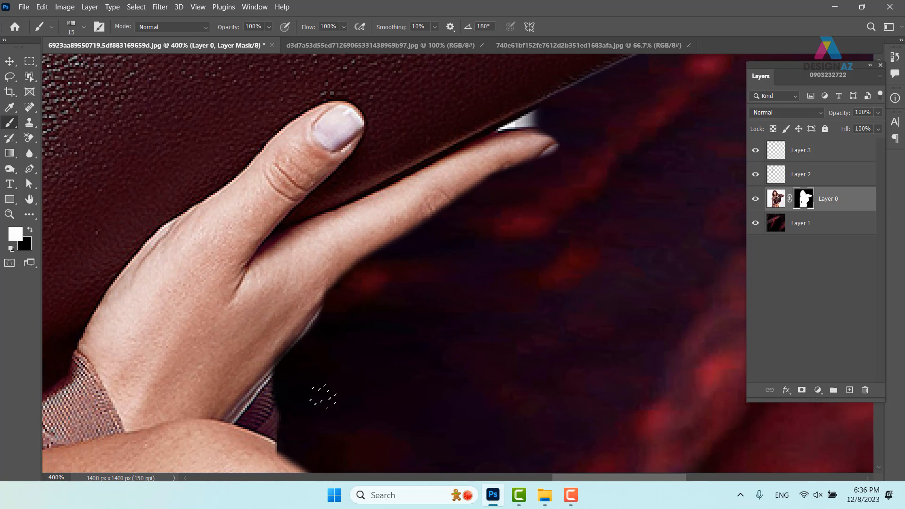
{"action": "left_click_drag", "start_coordinate": [565, 118], "coordinate": [418, 229]}
{"action": "key", "text": "p"}
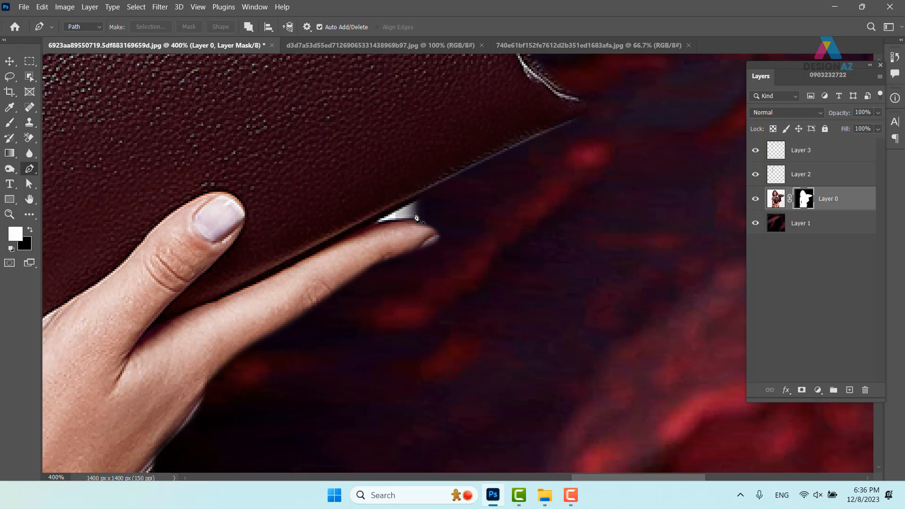
{"action": "left_click", "coordinate": [371, 224]}
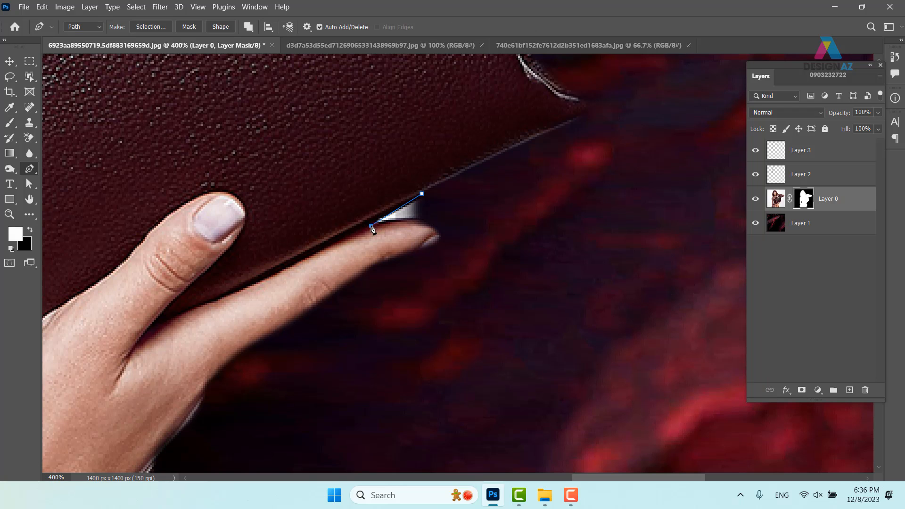
{"action": "left_click", "coordinate": [484, 199]}
{"action": "left_click", "coordinate": [422, 193]}
{"action": "key", "text": "ctrl+Return"}
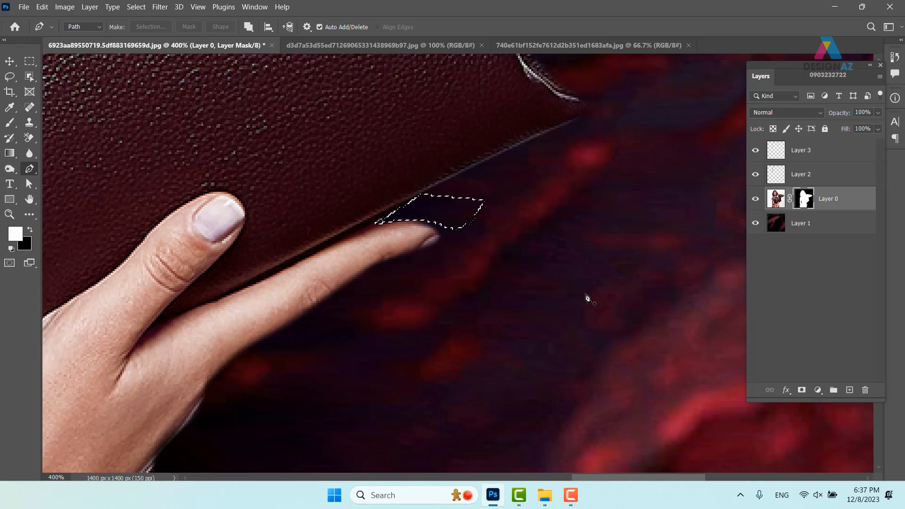
{"action": "key", "text": "ctrl+BackSpace"}
{"action": "key", "text": "ctrl+d"}
Merge Layer 3, Layer 2 and the masked Layer 0 into one layer, keeping the rock background layer separate
{"action": "scroll", "coordinate": [582, 296], "scroll_direction": "down", "scroll_amount": 6}
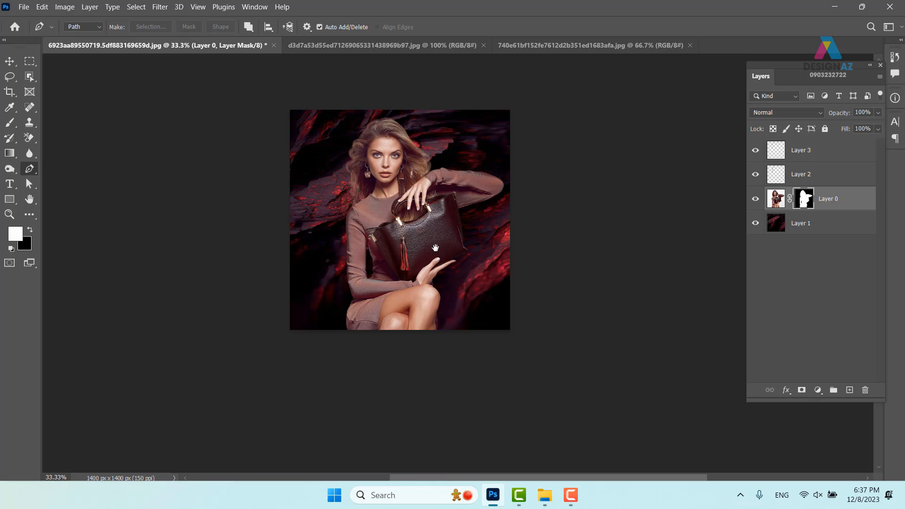
{"action": "left_click_drag", "start_coordinate": [436, 248], "coordinate": [443, 252]}
{"action": "scroll", "coordinate": [443, 252], "scroll_direction": "up", "scroll_amount": 2}
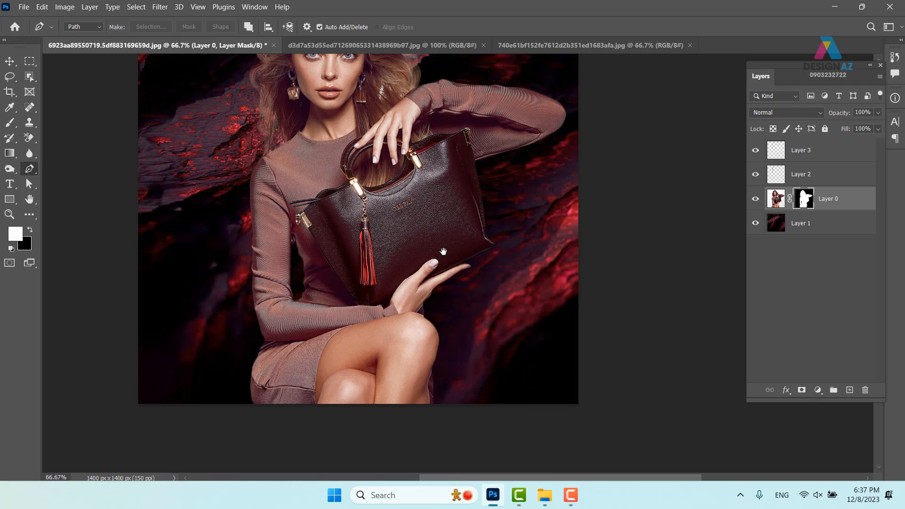
{"action": "left_click_drag", "start_coordinate": [383, 184], "coordinate": [379, 239]}
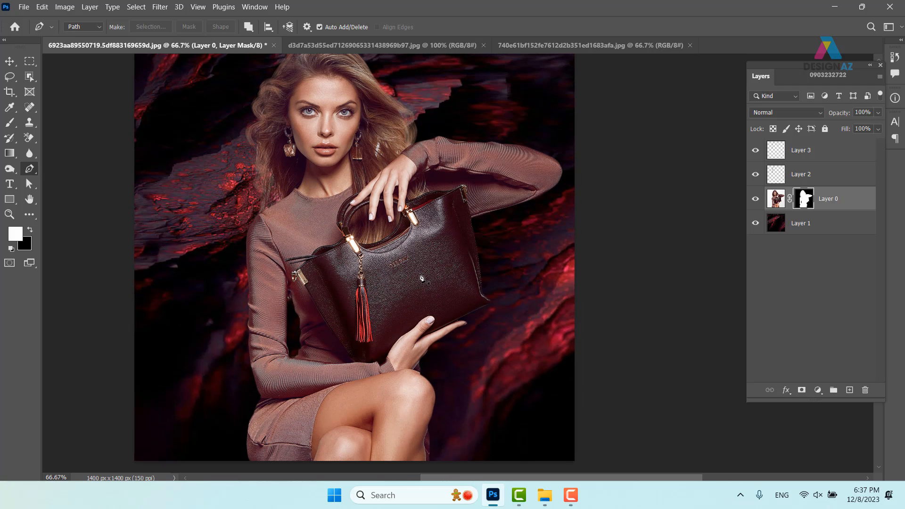
{"action": "left_click", "coordinate": [8, 61]}
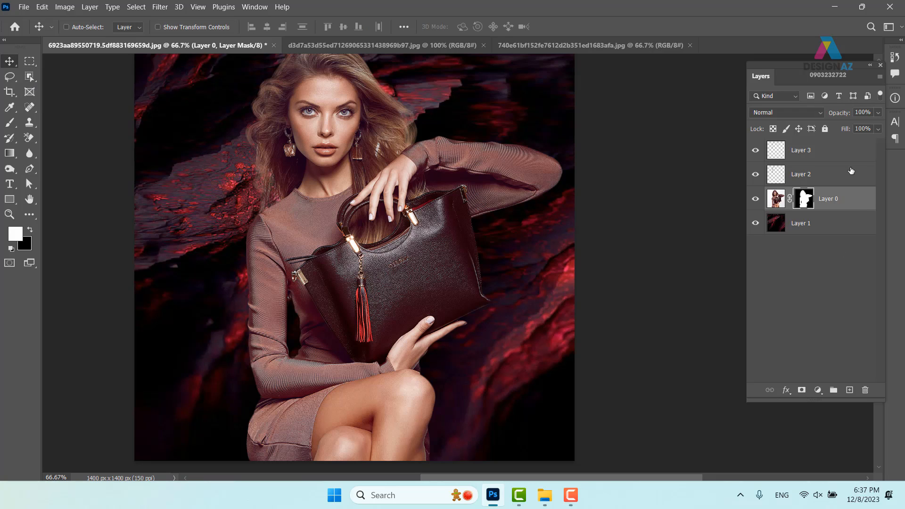
{"action": "left_click", "coordinate": [835, 151]}
{"action": "left_click", "coordinate": [838, 204], "text": "shift"}
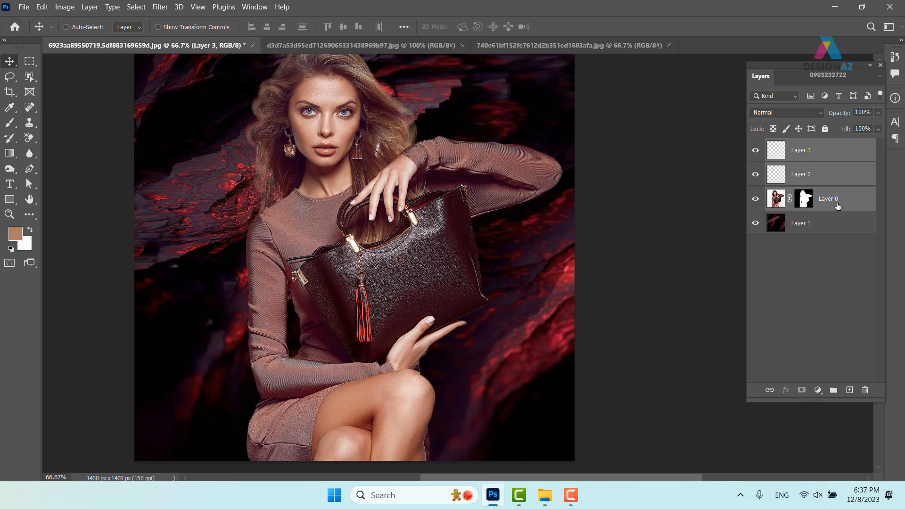
{"action": "key", "text": "ctrl+e"}
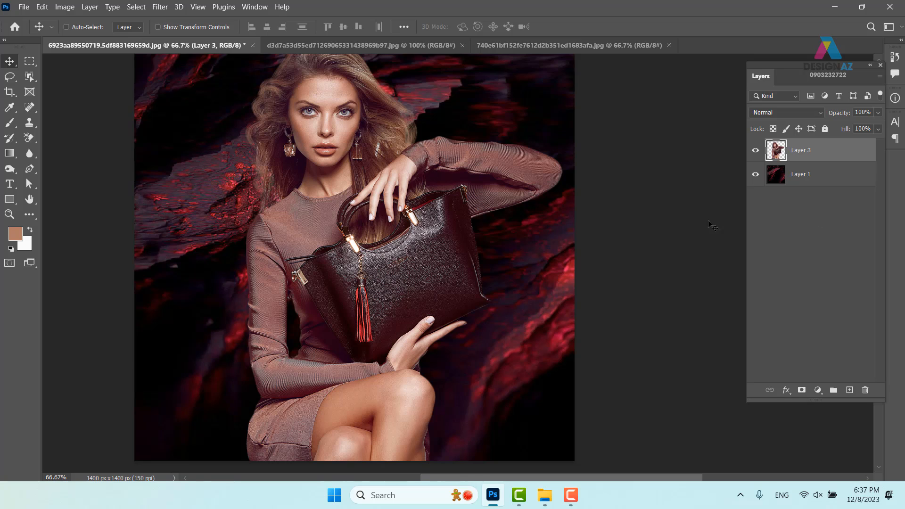
Duplicate the merged woman layer and set the copy's blend mode to Screen
{"action": "left_click_drag", "start_coordinate": [314, 255], "coordinate": [305, 290]}
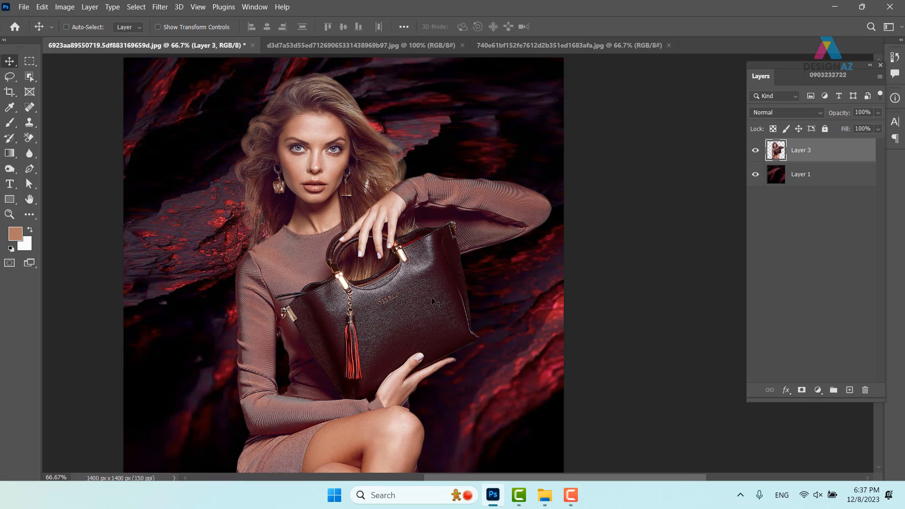
{"action": "key", "text": "ctrl+j"}
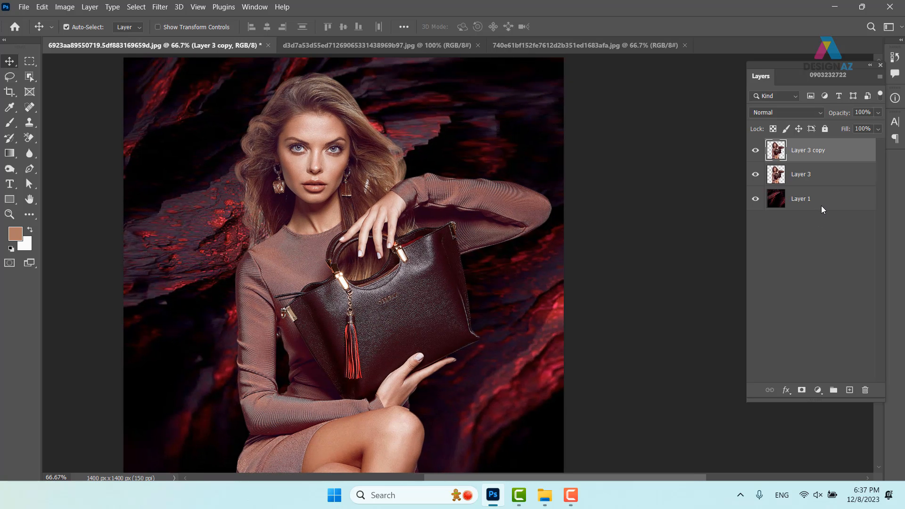
{"action": "left_click", "coordinate": [789, 116]}
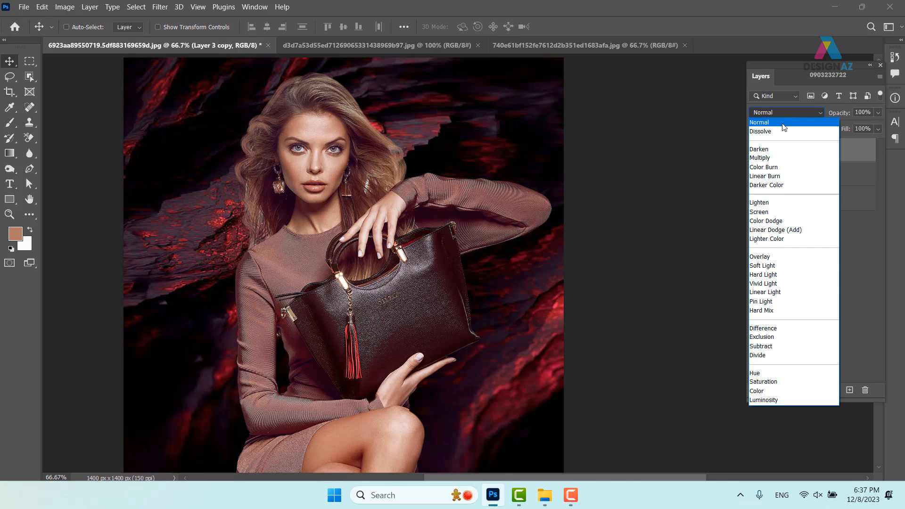
{"action": "left_click", "coordinate": [772, 212]}
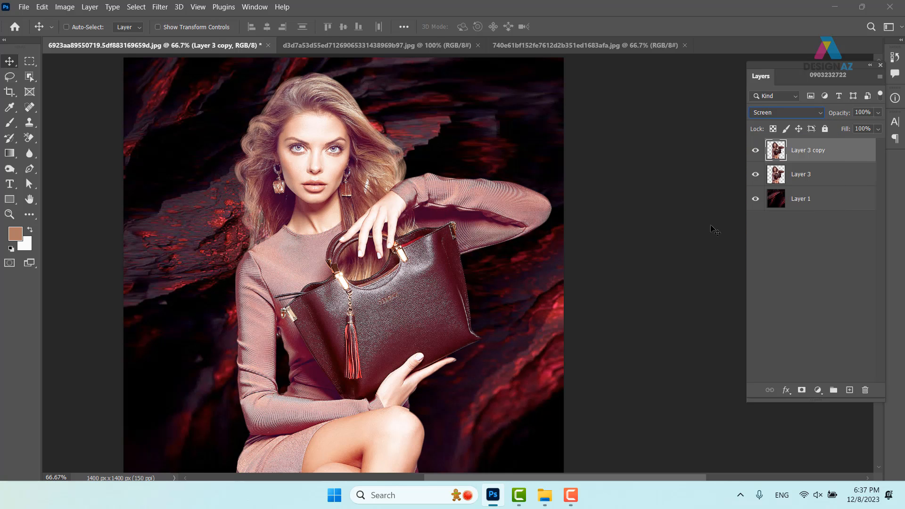
Duplicate the Screen copy, change the new copy's blend mode to Multiply and set its Fill to 50%
{"action": "scroll", "coordinate": [383, 302], "scroll_direction": "down", "scroll_amount": 1}
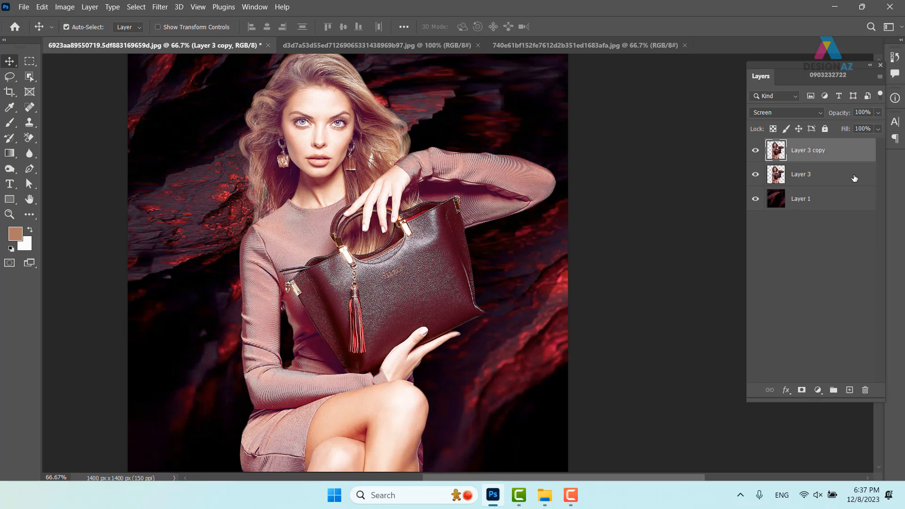
{"action": "key", "text": "ctrl+j"}
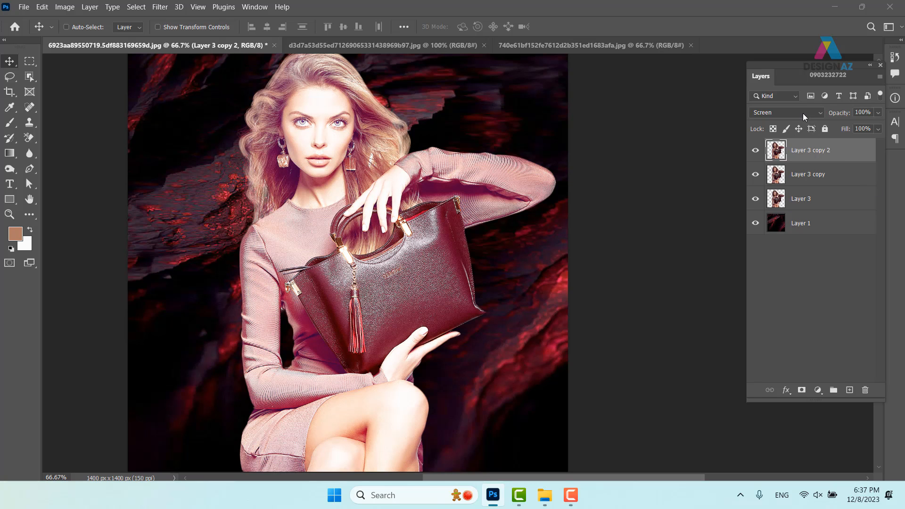
{"action": "left_click", "coordinate": [804, 117]}
{"action": "left_click", "coordinate": [773, 160]}
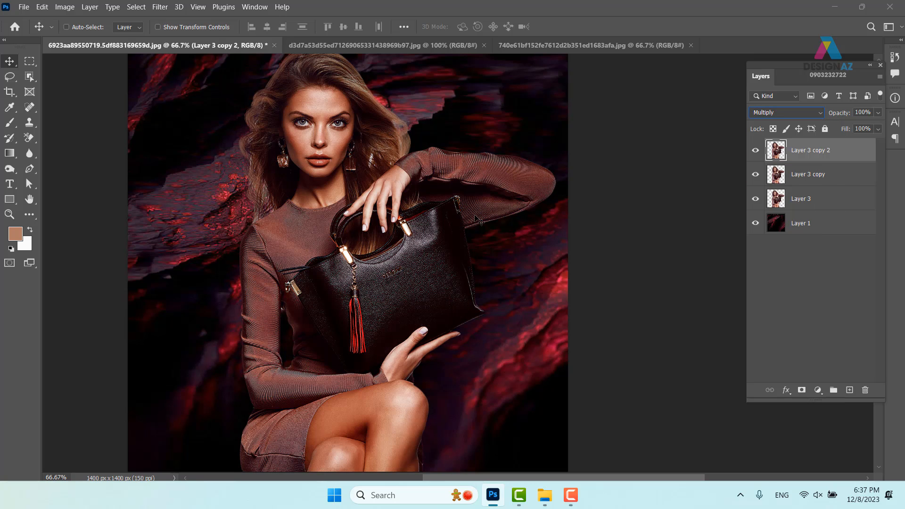
{"action": "left_click", "coordinate": [872, 130]}
{"action": "type", "text": "50"}
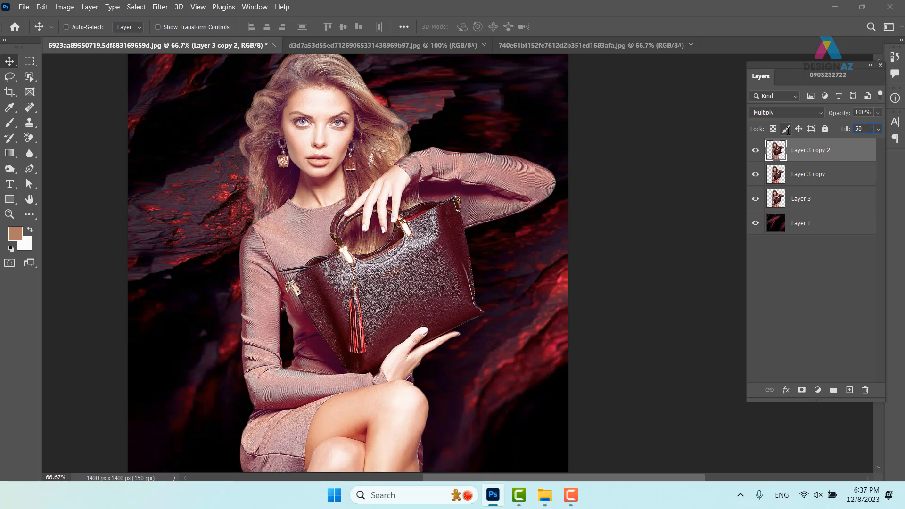
{"action": "key", "text": "Return"}
Set the Fill of the Screen-blended woman layer to 50%
{"action": "left_click", "coordinate": [834, 178]}
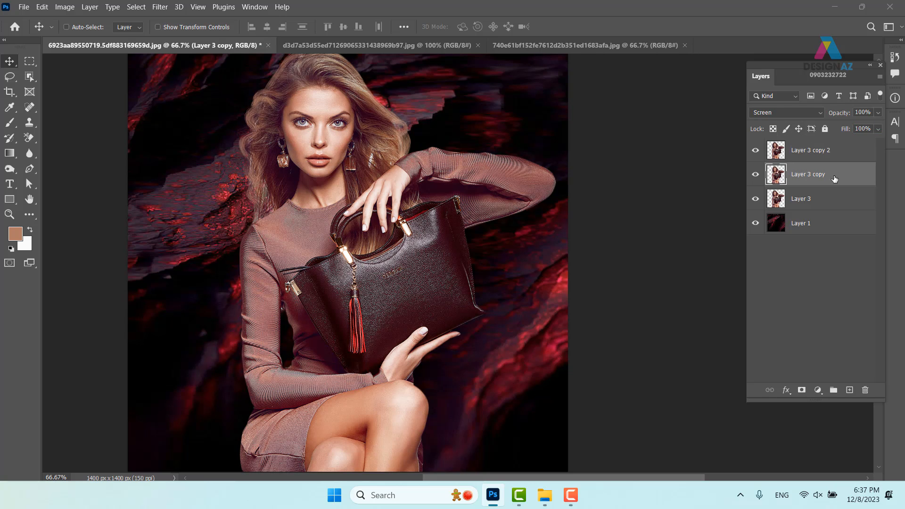
{"action": "double_click", "coordinate": [859, 129]}
{"action": "type", "text": "50"}
{"action": "key", "text": "Return"}
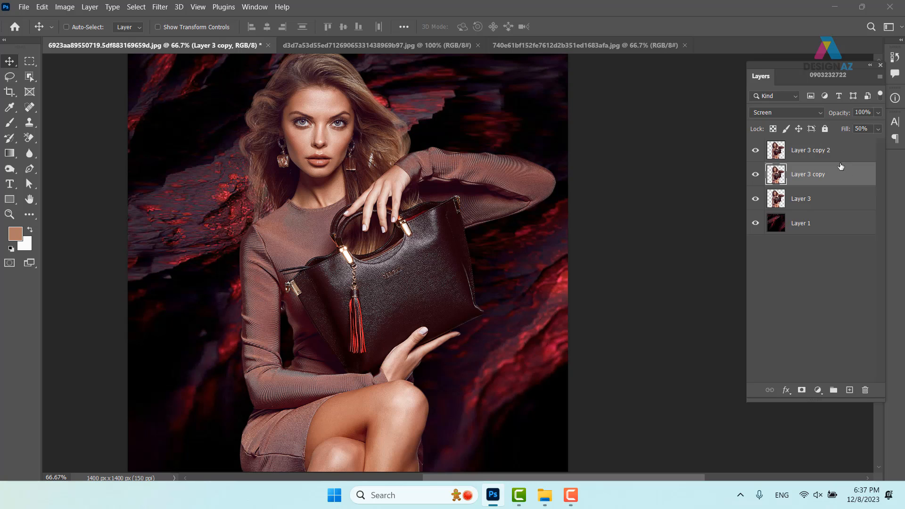
Merge the Multiply copy, the Screen copy and the original woman layer into a single layer
{"action": "left_click", "coordinate": [833, 152]}
{"action": "left_click", "coordinate": [823, 206], "text": "shift"}
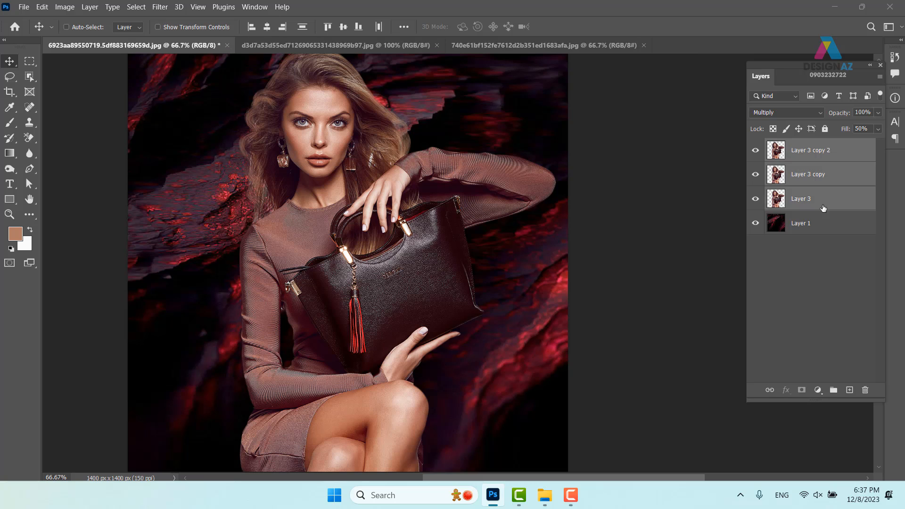
{"action": "key", "text": "ctrl+e"}
Change the foreground color to a bright saturated orange
{"action": "scroll", "coordinate": [329, 184], "scroll_direction": "down", "scroll_amount": 5}
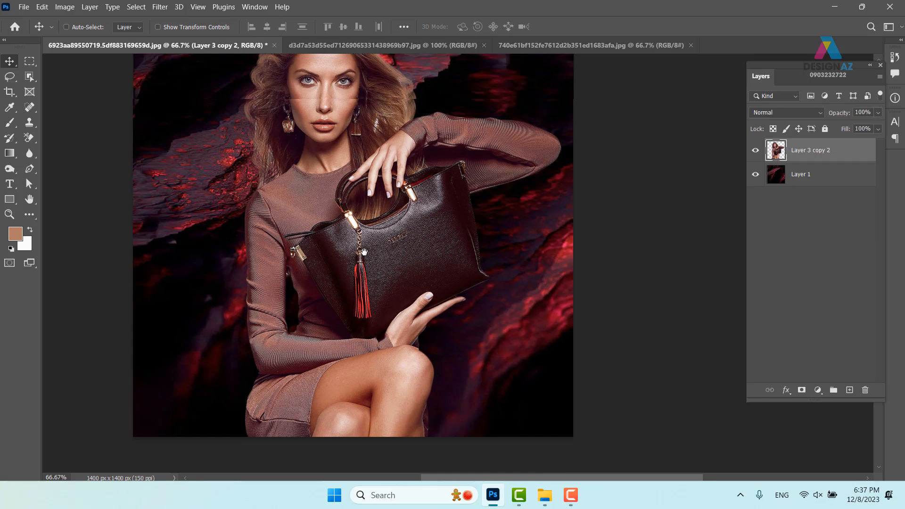
{"action": "left_click_drag", "start_coordinate": [328, 181], "coordinate": [326, 234]}
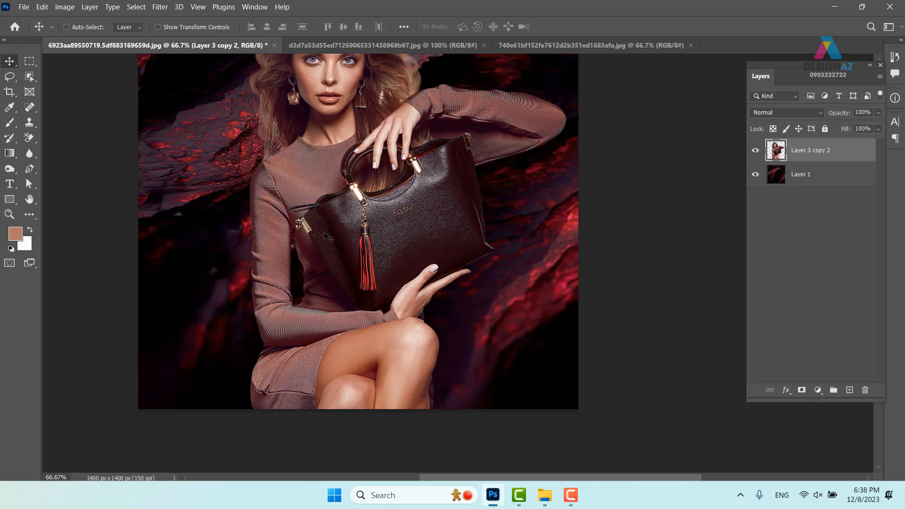
{"action": "left_click_drag", "start_coordinate": [205, 306], "coordinate": [419, 274]}
{"action": "key", "text": "ctrl+1"}
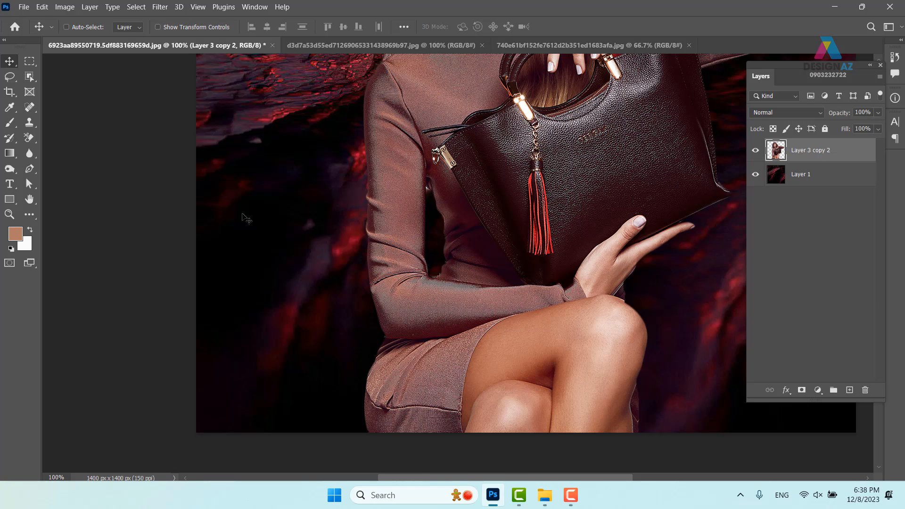
{"action": "left_click", "coordinate": [14, 236]}
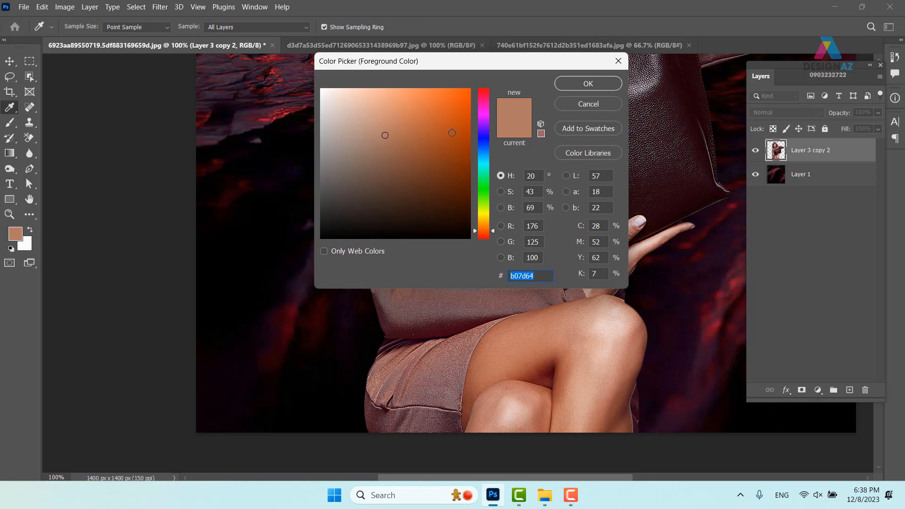
{"action": "left_click", "coordinate": [454, 119]}
{"action": "left_click", "coordinate": [596, 83]}
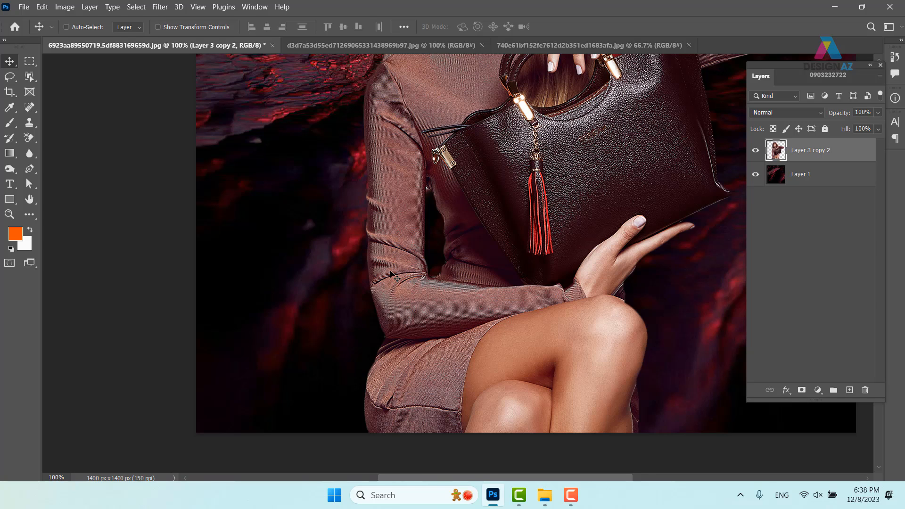
Try drawing a wavy vertical path in the dark area beside the woman's arm and loading it as a selection
{"action": "key", "text": "p"}
{"action": "left_click", "coordinate": [262, 209]}
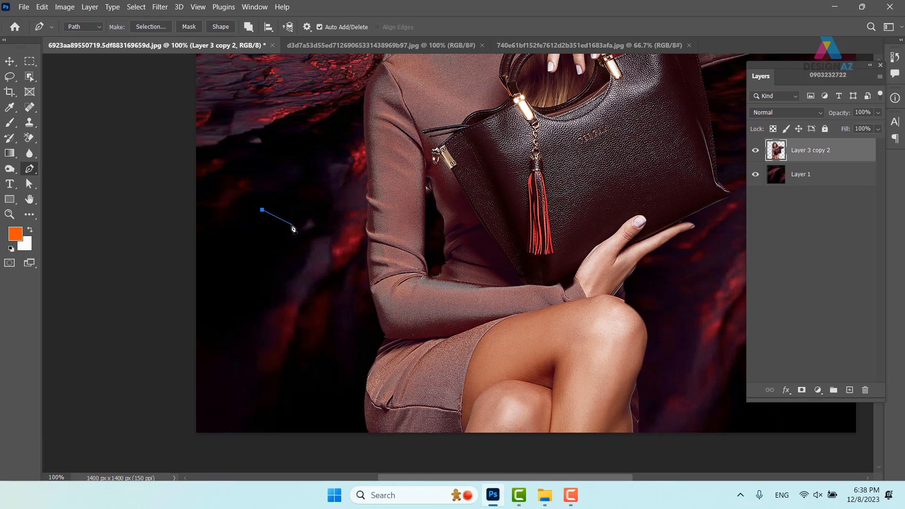
{"action": "left_click_drag", "start_coordinate": [289, 225], "coordinate": [296, 239]}
{"action": "left_click_drag", "start_coordinate": [260, 264], "coordinate": [263, 280]}
{"action": "left_click_drag", "start_coordinate": [302, 310], "coordinate": [292, 395]}
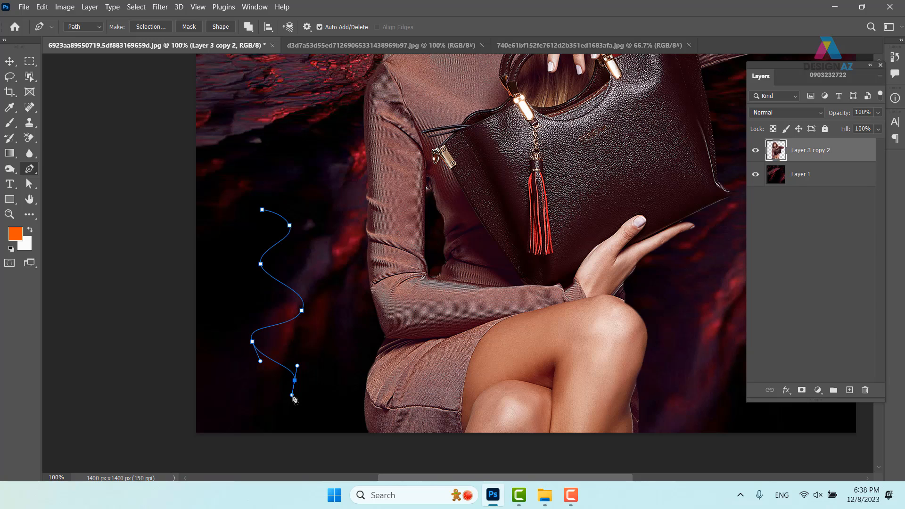
{"action": "left_click", "coordinate": [93, 29]}
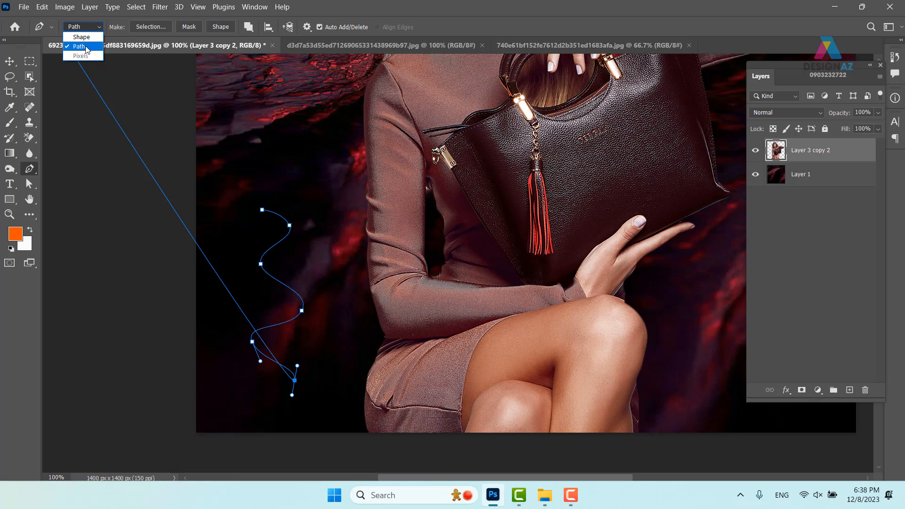
{"action": "left_click", "coordinate": [86, 49]}
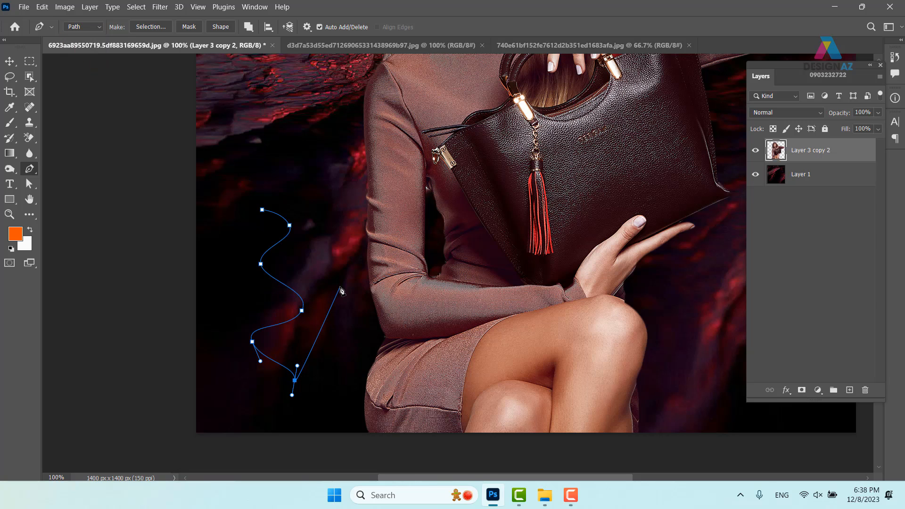
{"action": "key", "text": "ctrl+Return"}
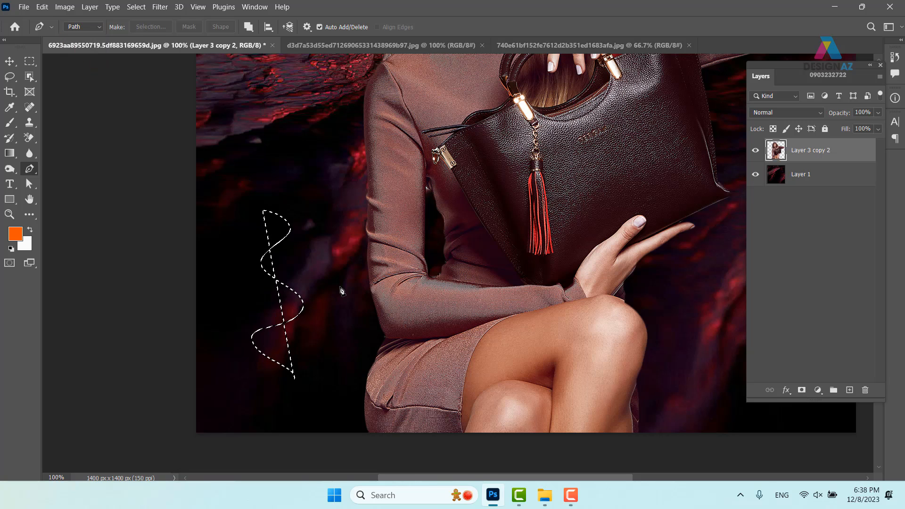
Draw a wavy vertical Pen shape about 87 px wide and 459 px high in the dark area beside the woman's arm
{"action": "left_click", "coordinate": [90, 27]}
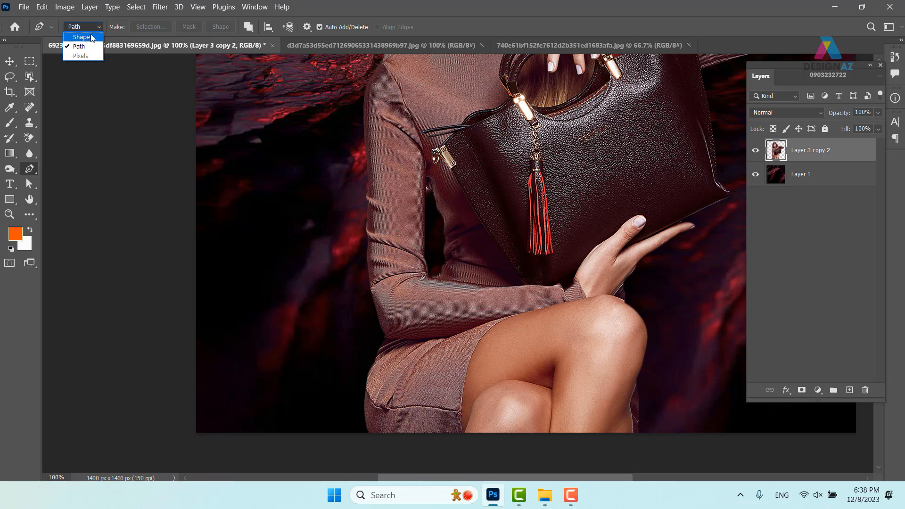
{"action": "left_click", "coordinate": [90, 37]}
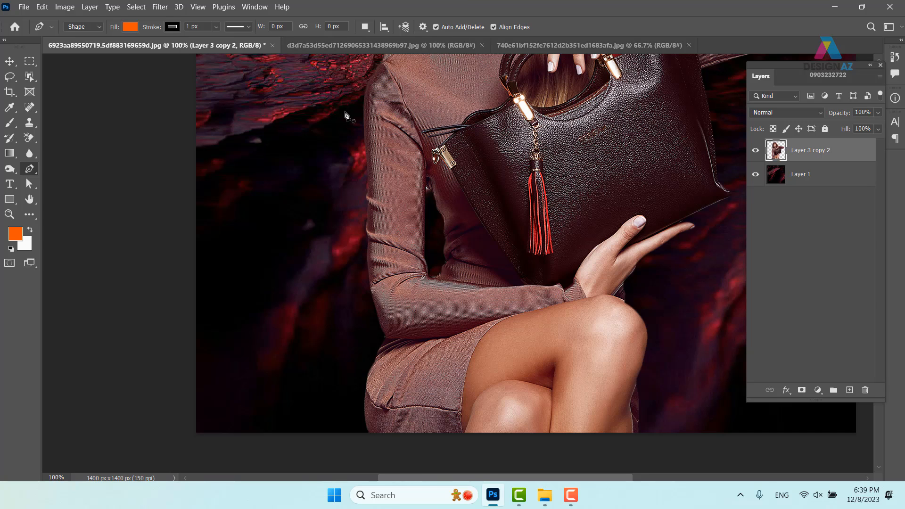
{"action": "left_click", "coordinate": [264, 183]}
{"action": "left_click_drag", "start_coordinate": [297, 216], "coordinate": [297, 224]}
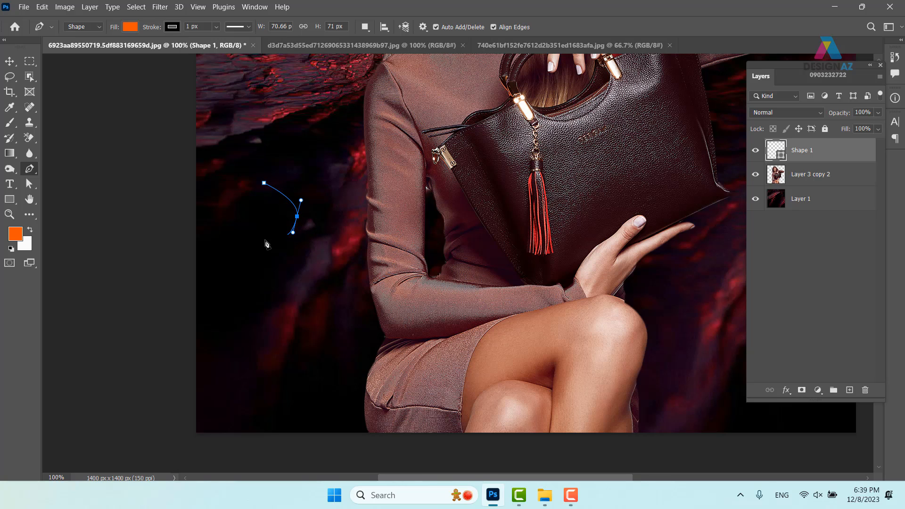
{"action": "left_click_drag", "start_coordinate": [264, 257], "coordinate": [309, 395]}
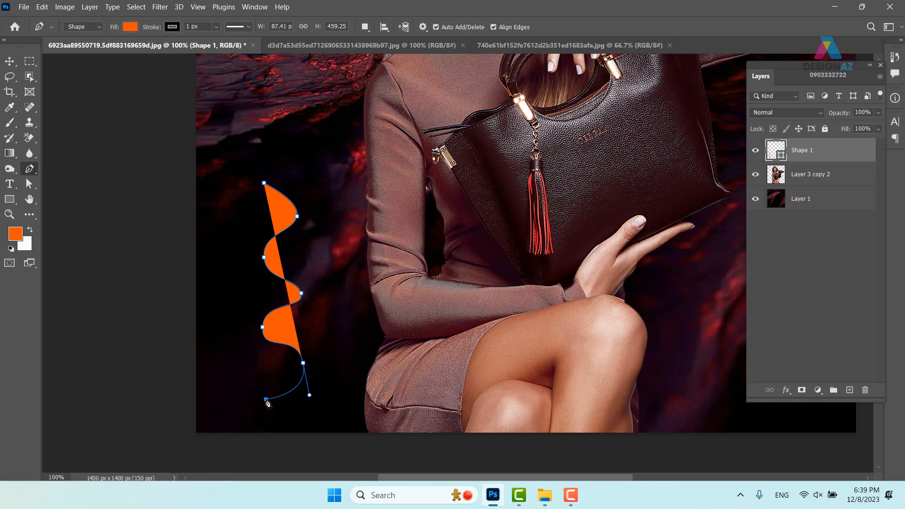
{"action": "left_click", "coordinate": [266, 400]}
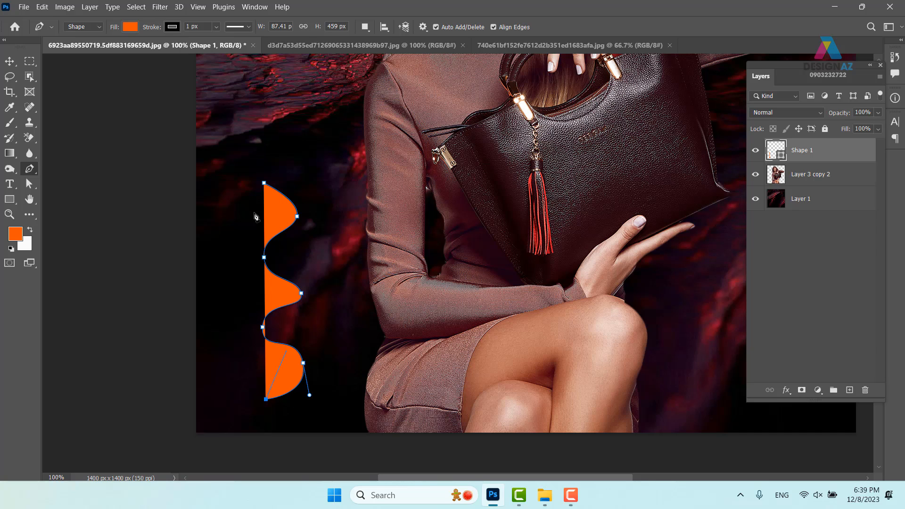
Give the wavy shape an orange stroke and no fill so it becomes a thin line
{"action": "left_click", "coordinate": [172, 26]}
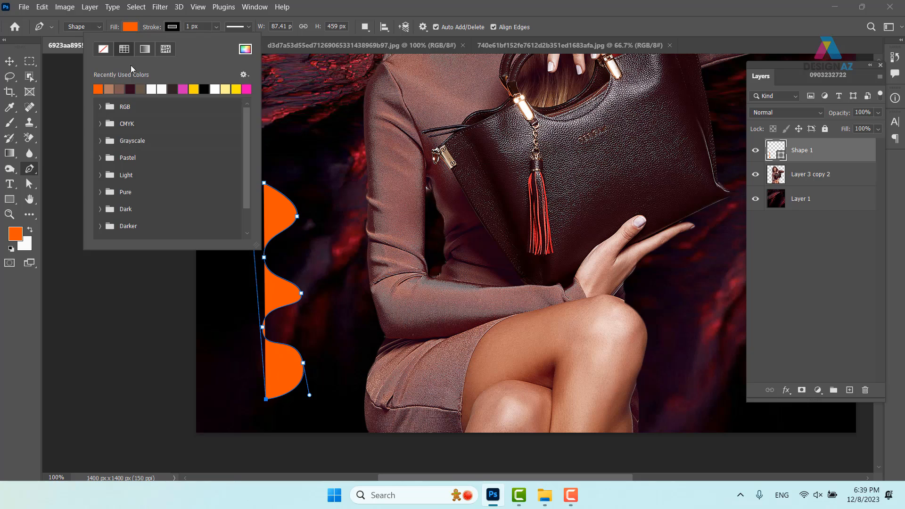
{"action": "left_click", "coordinate": [98, 89]}
{"action": "left_click", "coordinate": [134, 27]}
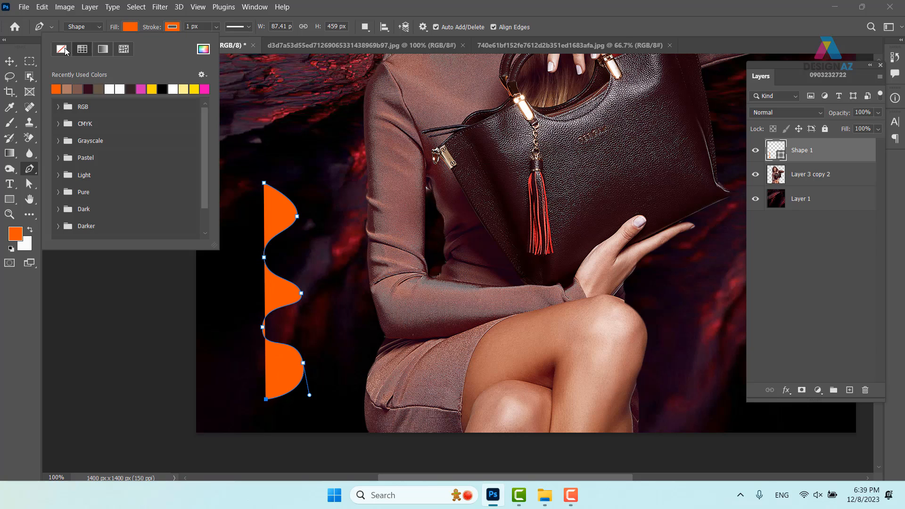
{"action": "left_click", "coordinate": [61, 49]}
{"action": "left_click", "coordinate": [10, 62]}
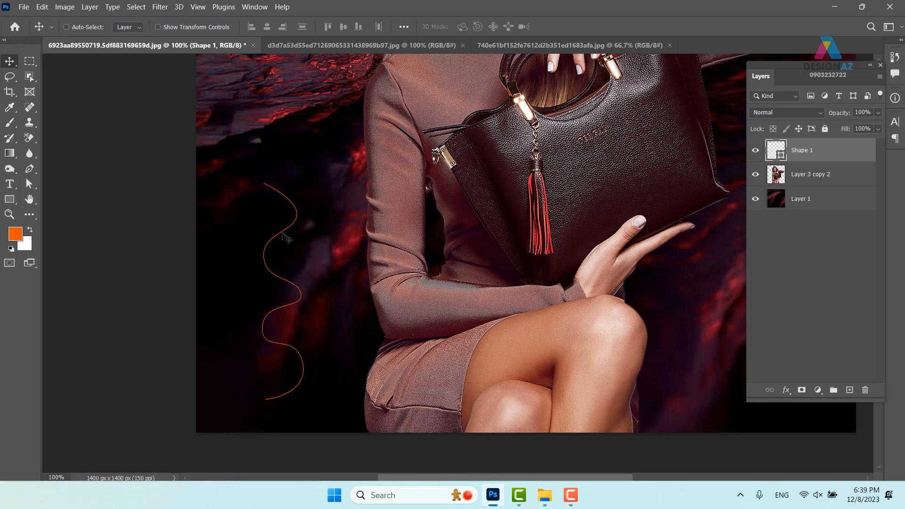
Hide the woman and rock background layers and define the wavy line as a brush preset with the suggested name
{"action": "left_click", "coordinate": [756, 174]}
{"action": "left_click", "coordinate": [756, 199]}
{"action": "key", "text": "p"}
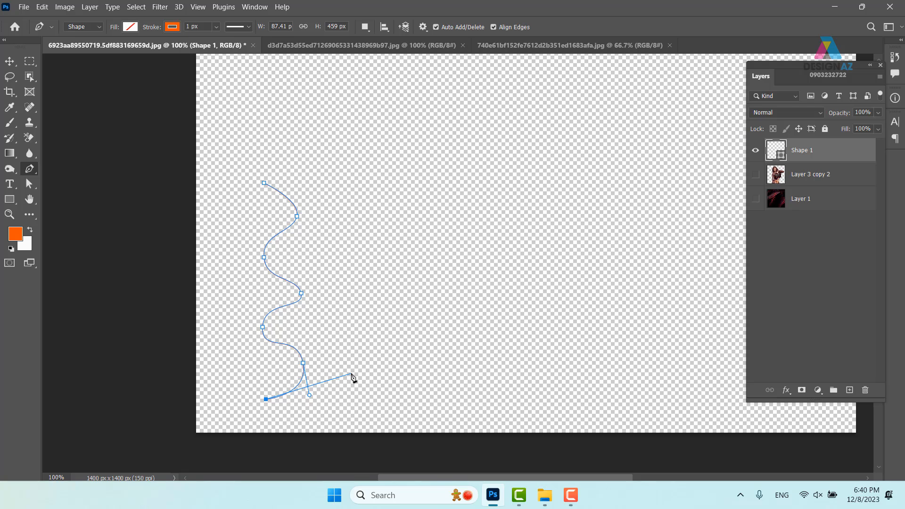
{"action": "left_click", "coordinate": [41, 9]}
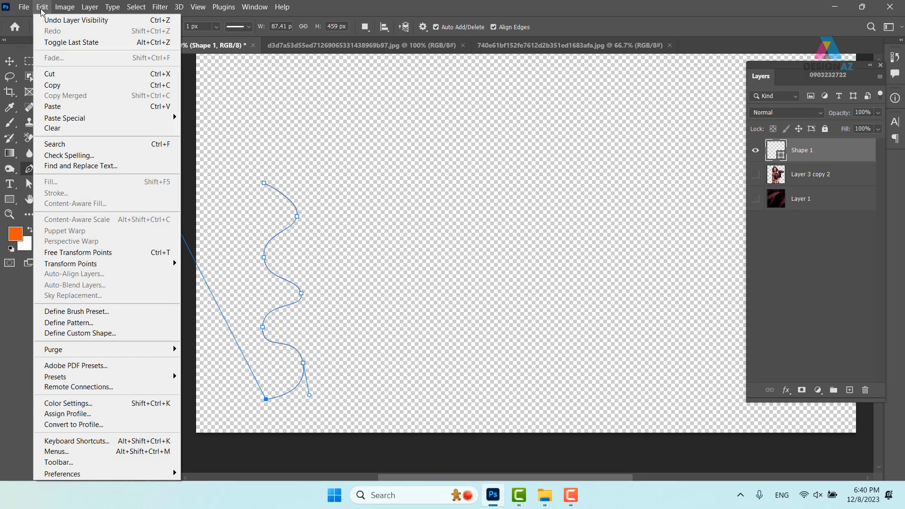
{"action": "left_click", "coordinate": [97, 315]}
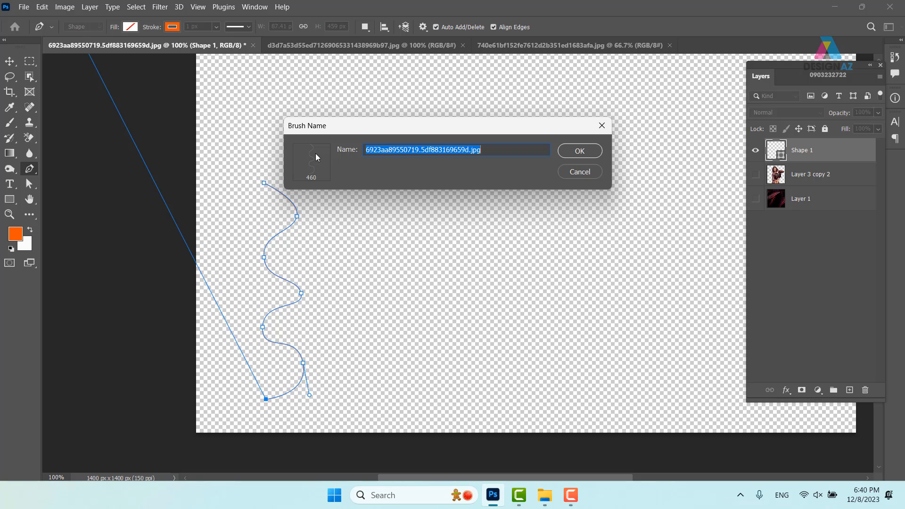
{"action": "left_click", "coordinate": [585, 154]}
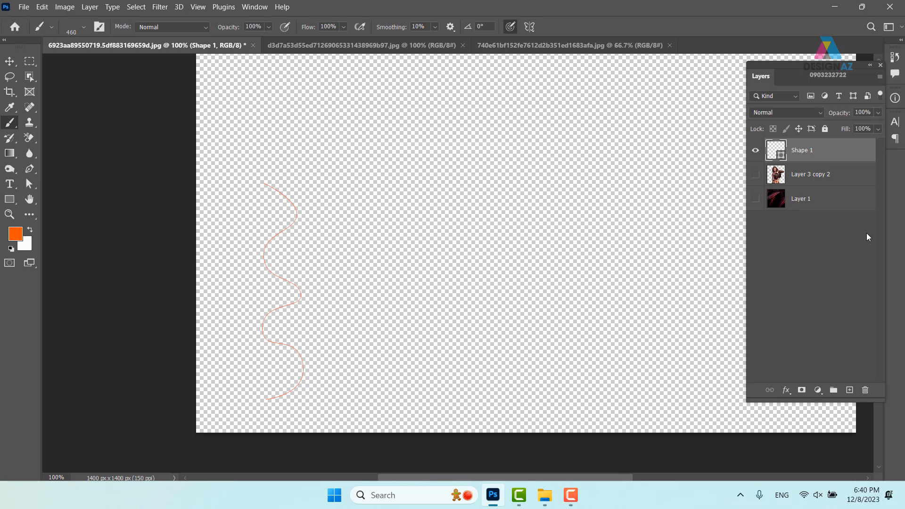
Add a new layer above the wavy shape, show the woman and background layers again and hide Shape 1
{"action": "left_click", "coordinate": [849, 390]}
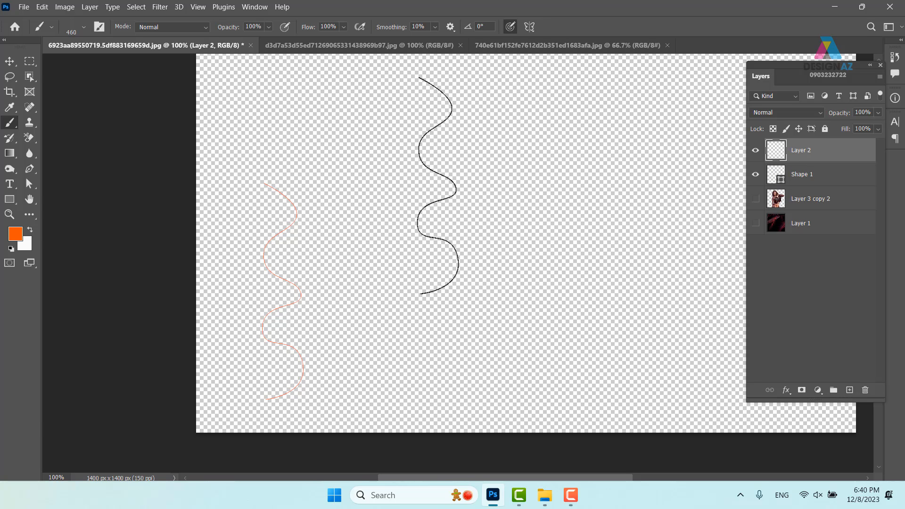
{"action": "left_click", "coordinate": [757, 200]}
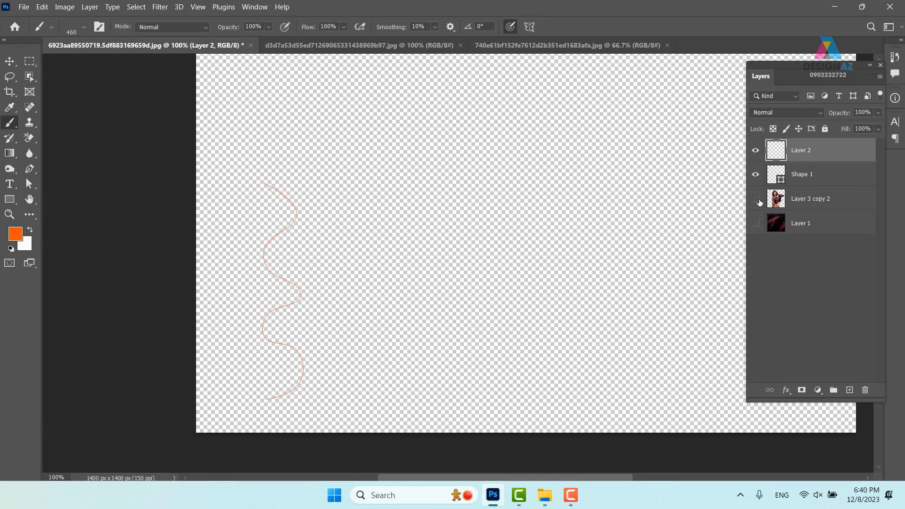
{"action": "left_click", "coordinate": [750, 228]}
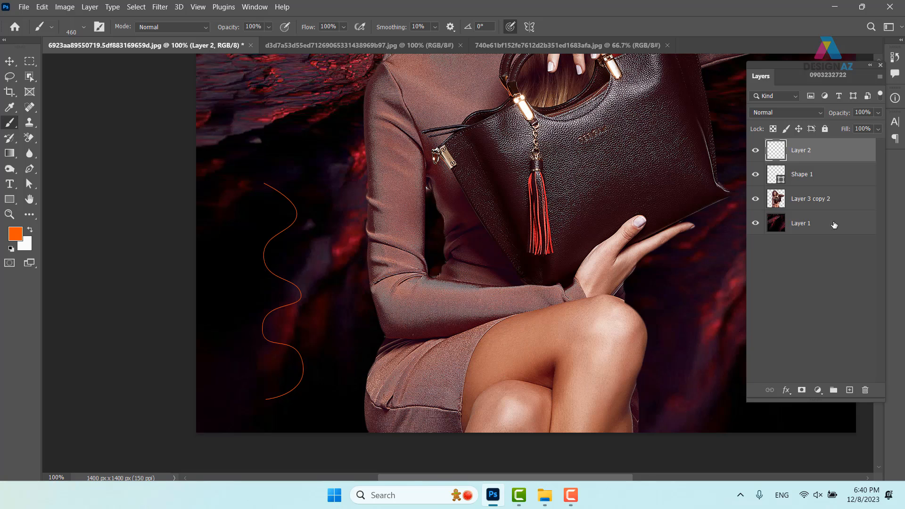
{"action": "left_click", "coordinate": [756, 175]}
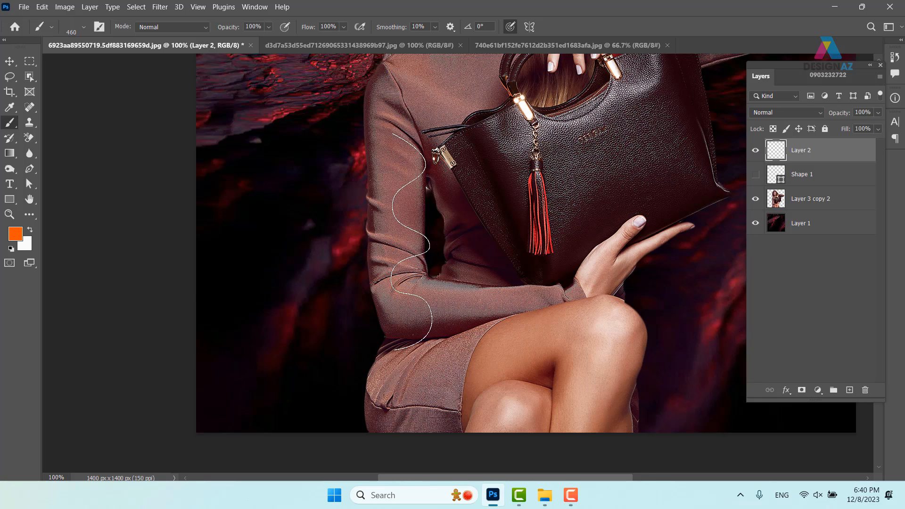
Try several orange strokes across the woman with the wavy brush at 460 px, undoing each one
{"action": "left_click_drag", "start_coordinate": [252, 241], "coordinate": [679, 245]}
{"action": "left_click_drag", "start_coordinate": [589, 309], "coordinate": [451, 273]}
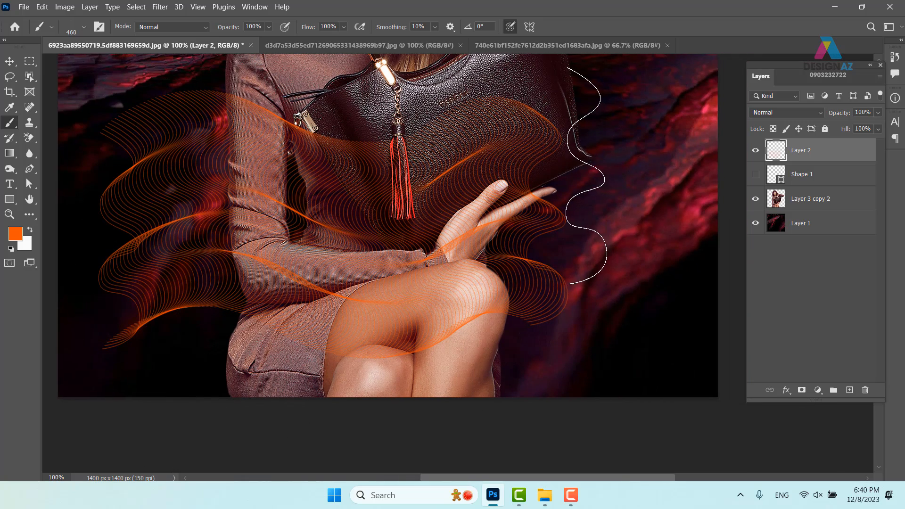
{"action": "key", "text": "ctrl+z"}
{"action": "mouse_move", "coordinate": [96, 274]}
{"action": "left_mouse_down"}
{"action": "mouse_move", "coordinate": [303, 215]}
{"action": "mouse_move", "coordinate": [473, 284]}
{"action": "mouse_move", "coordinate": [609, 251]}
{"action": "mouse_move", "coordinate": [680, 186]}
{"action": "mouse_move", "coordinate": [744, 196]}
{"action": "left_mouse_up"}
{"action": "left_click_drag", "start_coordinate": [436, 253], "coordinate": [514, 309]}
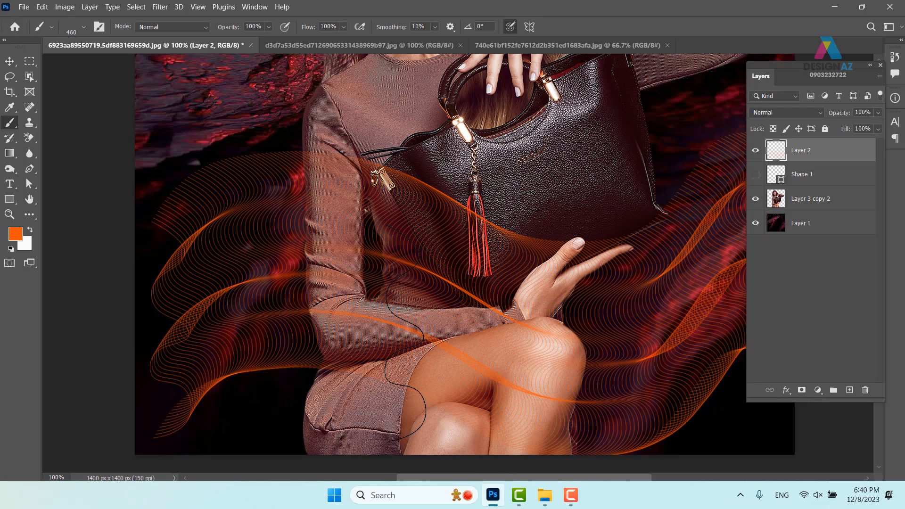
{"action": "key", "text": "ctrl+z"}
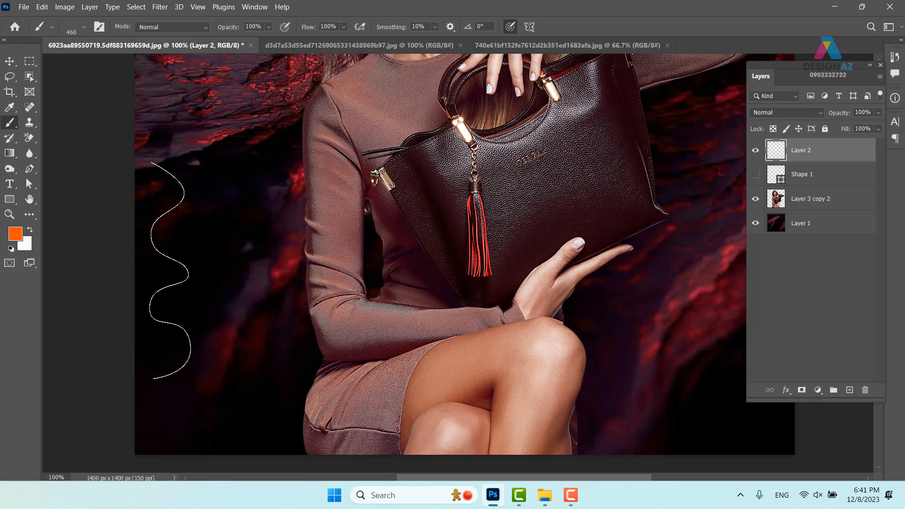
{"action": "mouse_move", "coordinate": [197, 269]}
{"action": "left_mouse_down"}
{"action": "mouse_move", "coordinate": [369, 228]}
{"action": "mouse_move", "coordinate": [514, 276]}
{"action": "mouse_move", "coordinate": [591, 218]}
{"action": "mouse_move", "coordinate": [688, 260]}
{"action": "left_mouse_up"}
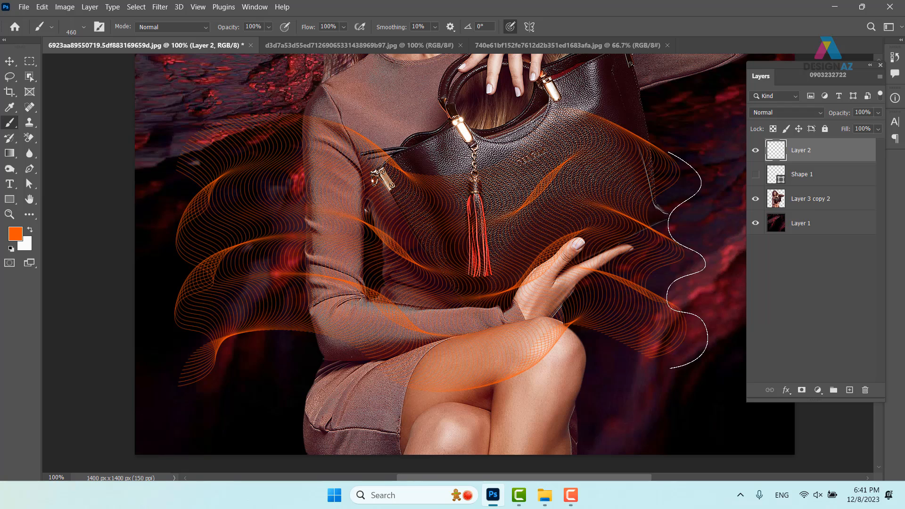
{"action": "key", "text": "ctrl+z"}
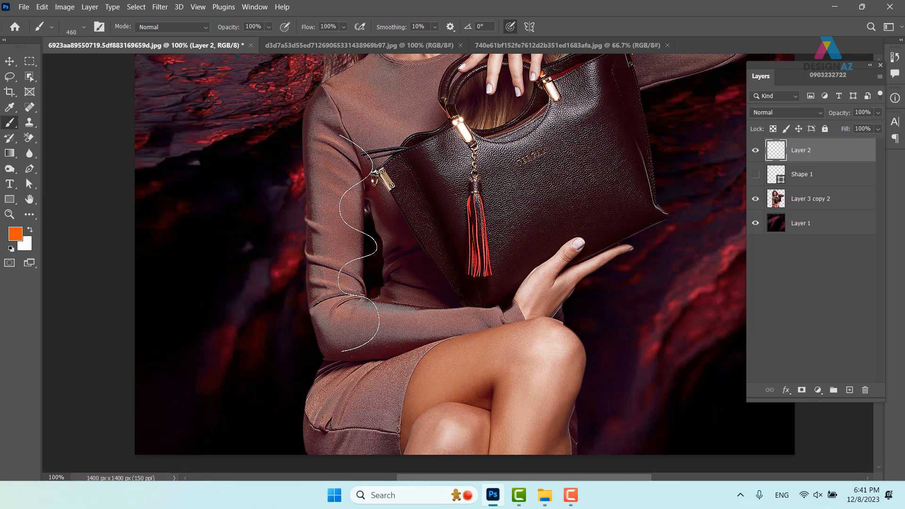
Resize the wavy brush to 583 px, testing strokes across the woman and undoing them
{"action": "right_click", "coordinate": [259, 274], "text": "alt"}
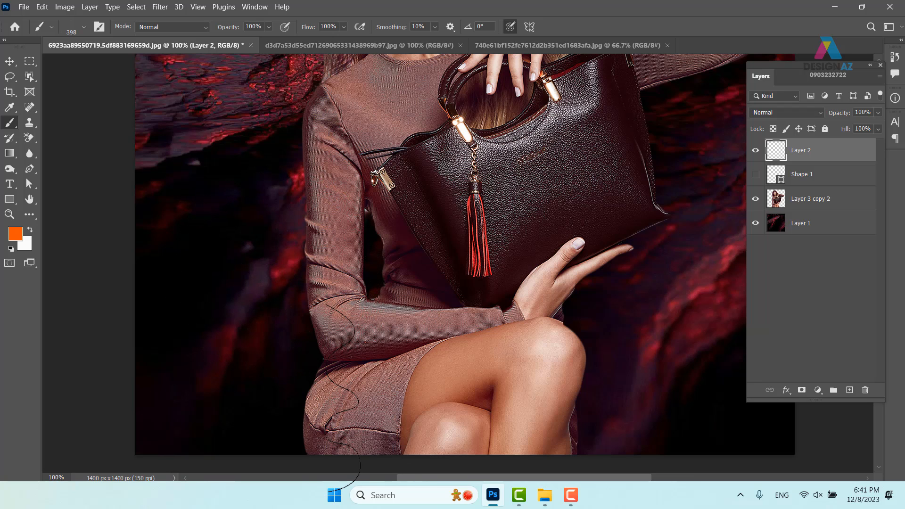
{"action": "right_click", "coordinate": [265, 262], "text": "alt"}
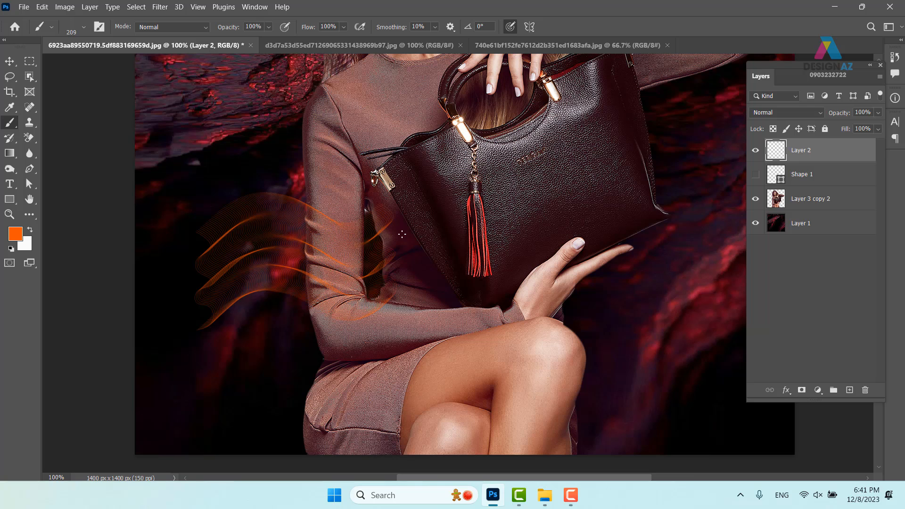
{"action": "key", "text": "ctrl+z"}
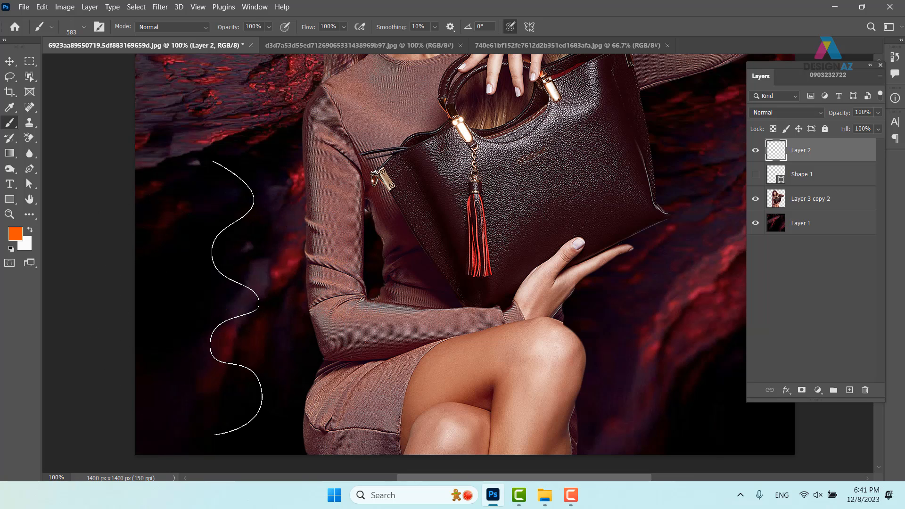
{"action": "mouse_move", "coordinate": [228, 298]}
{"action": "left_mouse_down"}
{"action": "mouse_move", "coordinate": [348, 227]}
{"action": "mouse_move", "coordinate": [500, 268]}
{"action": "mouse_move", "coordinate": [594, 226]}
{"action": "mouse_move", "coordinate": [691, 271]}
{"action": "left_mouse_up"}
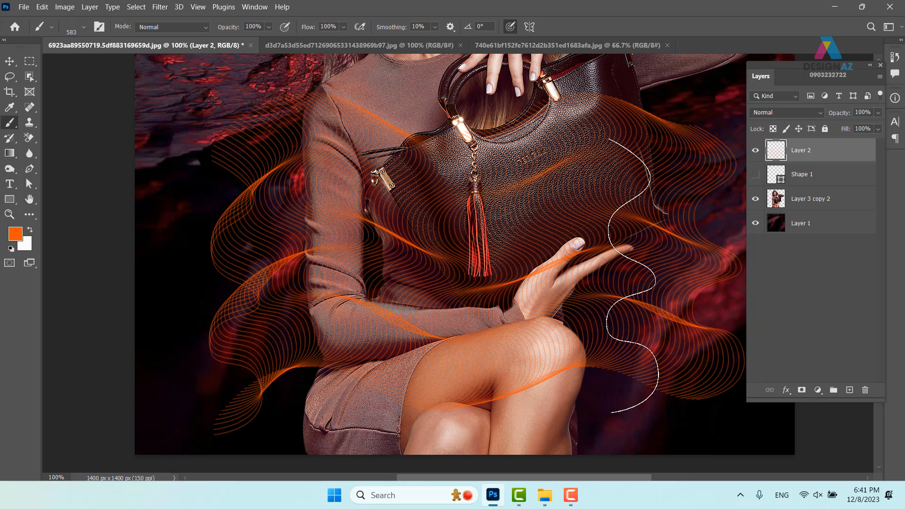
{"action": "key", "text": "ctrl+z"}
Set the wavy brush's tip spacing to 1%
{"action": "scroll", "coordinate": [637, 275], "scroll_direction": "up", "scroll_amount": 2}
{"action": "scroll", "coordinate": [637, 275], "scroll_direction": "right", "scroll_amount": 1}
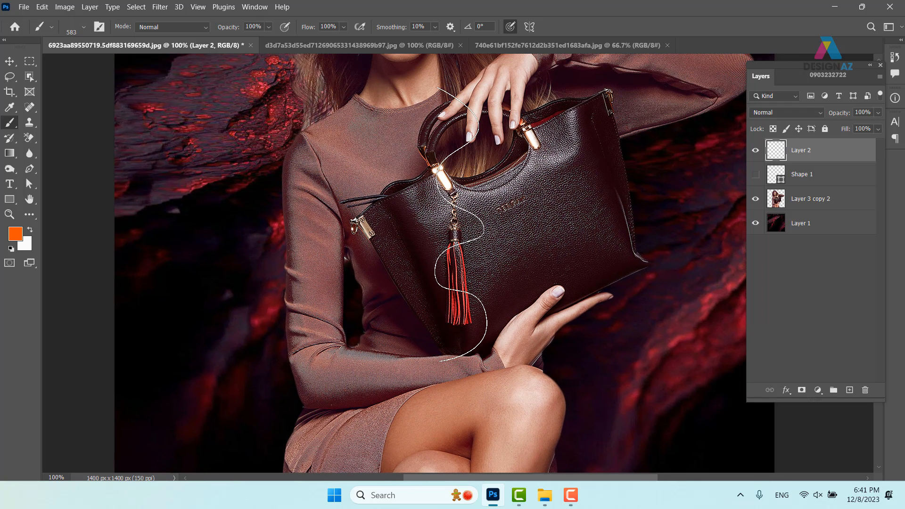
{"action": "key", "text": "F5"}
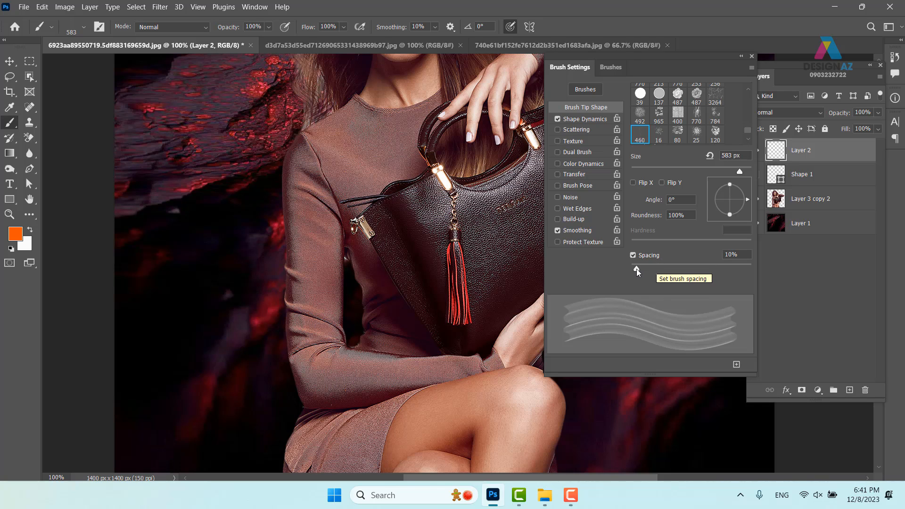
{"action": "left_click_drag", "start_coordinate": [637, 269], "coordinate": [615, 269]}
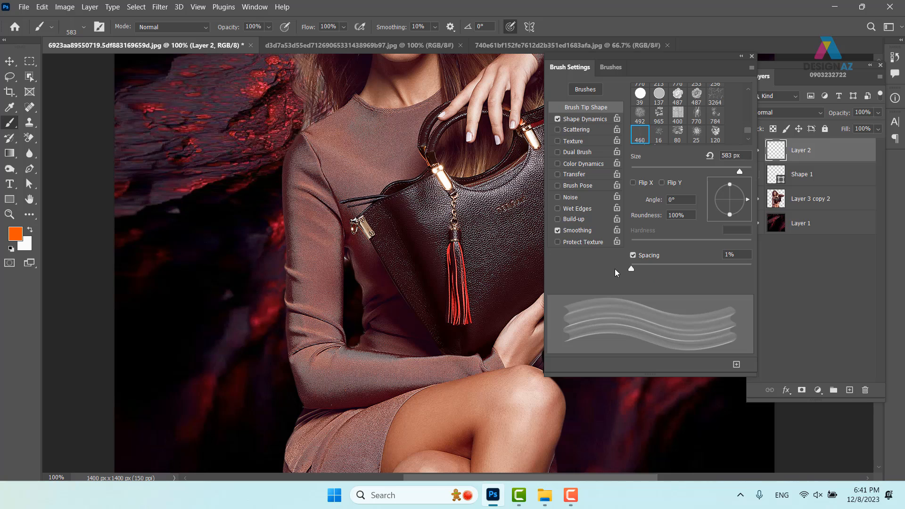
Paint a smooth flowing orange ribbon across the woman and background on Layer 2, undoing the first attempt and repainting it wider
{"action": "left_click", "coordinate": [191, 293]}
{"action": "mouse_move", "coordinate": [206, 277]}
{"action": "left_mouse_down"}
{"action": "mouse_move", "coordinate": [270, 268]}
{"action": "mouse_move", "coordinate": [360, 292]}
{"action": "mouse_move", "coordinate": [401, 288]}
{"action": "mouse_move", "coordinate": [463, 261]}
{"action": "mouse_move", "coordinate": [485, 272]}
{"action": "mouse_move", "coordinate": [500, 299]}
{"action": "left_mouse_up"}
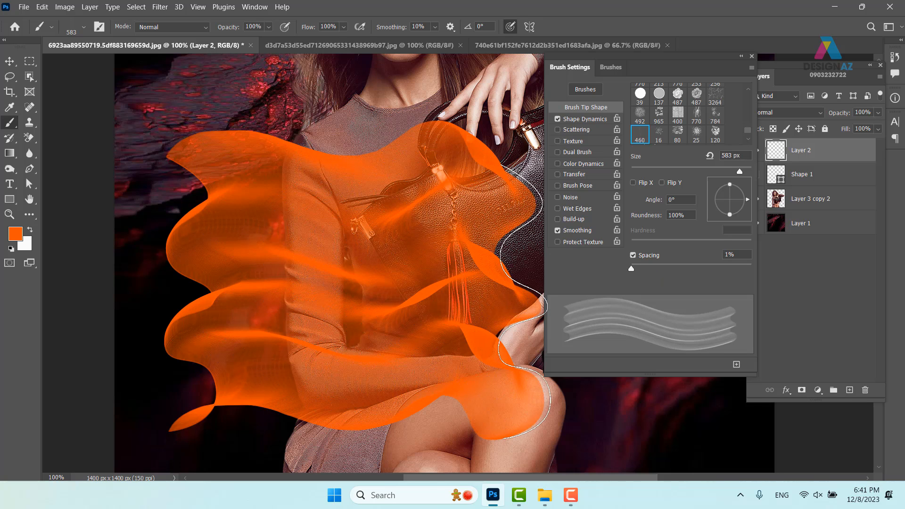
{"action": "key", "text": "ctrl+z"}
{"action": "left_click", "coordinate": [122, 292]}
{"action": "mouse_move", "coordinate": [140, 225]}
{"action": "left_mouse_down"}
{"action": "mouse_move", "coordinate": [354, 283]}
{"action": "mouse_move", "coordinate": [608, 330]}
{"action": "left_mouse_up"}
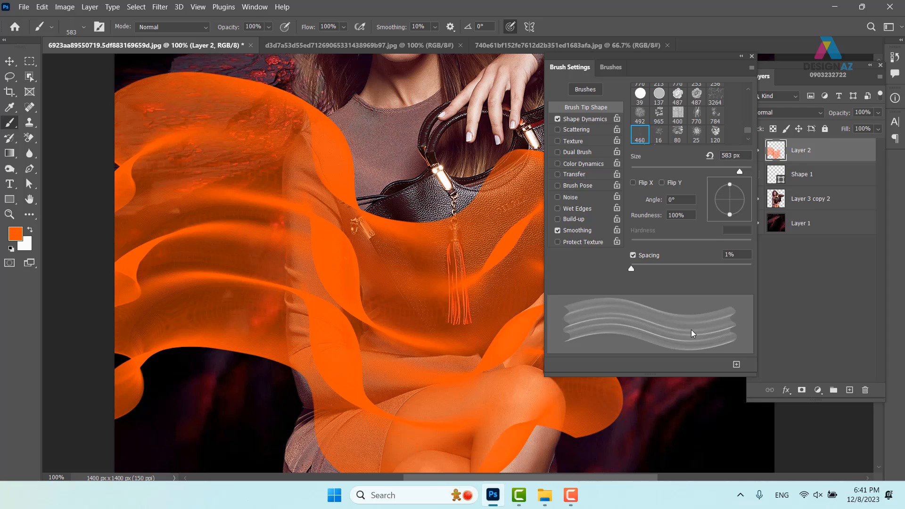
Undo the orange ribbon and test strokes with the tip spacing at 59% and 22%, undoing each one
{"action": "key", "text": "ctrl+z"}
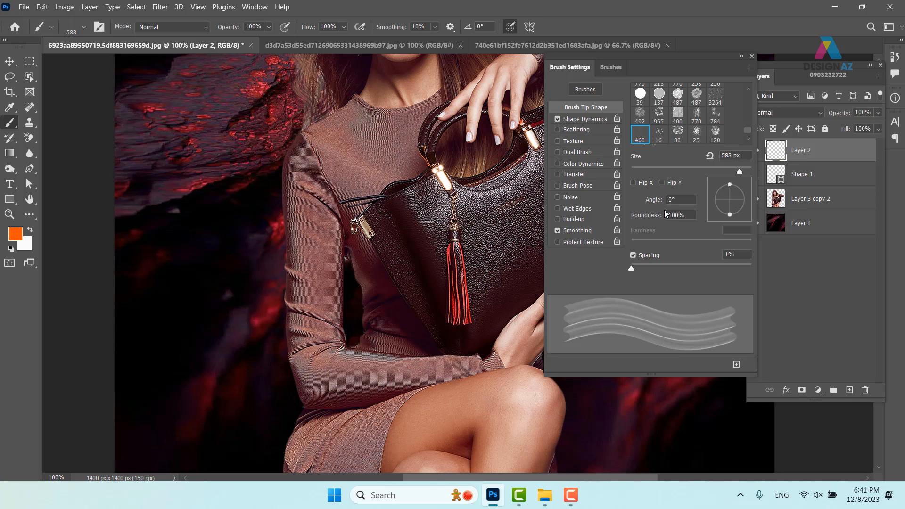
{"action": "left_click_drag", "start_coordinate": [642, 267], "coordinate": [666, 268]}
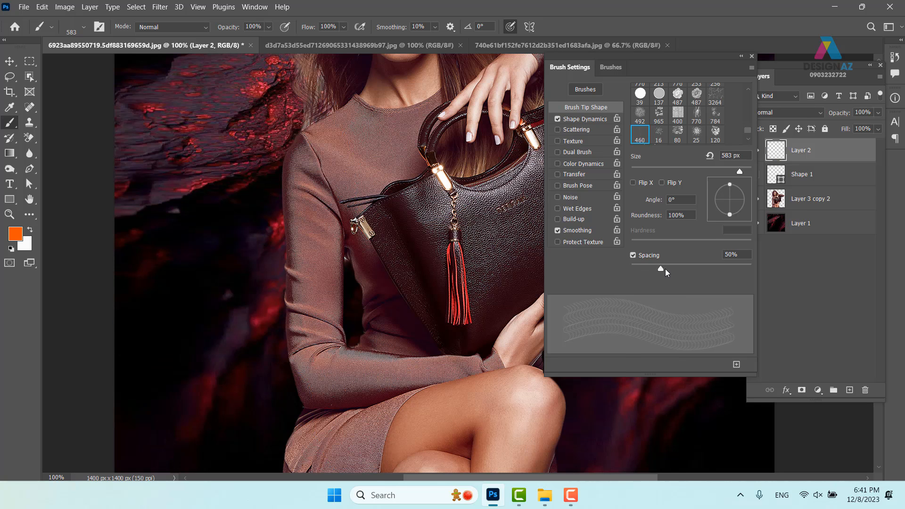
{"action": "mouse_move", "coordinate": [154, 283]}
{"action": "left_mouse_down"}
{"action": "mouse_move", "coordinate": [289, 288]}
{"action": "mouse_move", "coordinate": [358, 315]}
{"action": "mouse_move", "coordinate": [408, 282]}
{"action": "left_mouse_up"}
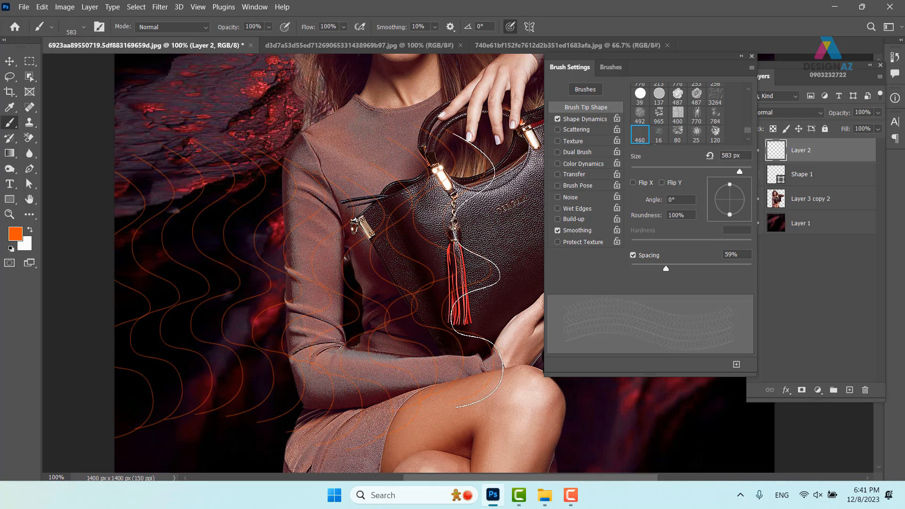
{"action": "key", "text": "ctrl+z"}
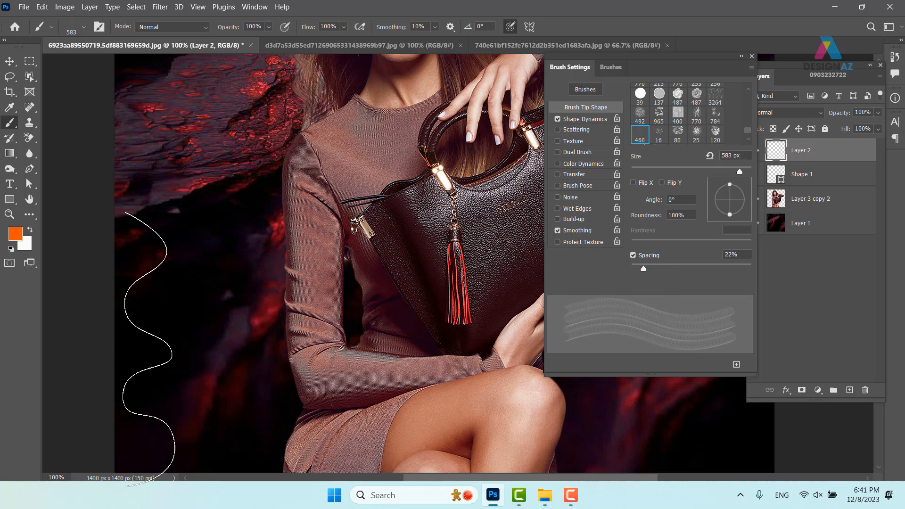
{"action": "mouse_move", "coordinate": [148, 347]}
{"action": "left_mouse_down"}
{"action": "mouse_move", "coordinate": [176, 316]}
{"action": "mouse_move", "coordinate": [356, 325]}
{"action": "mouse_move", "coordinate": [431, 369]}
{"action": "mouse_move", "coordinate": [519, 340]}
{"action": "mouse_move", "coordinate": [741, 367]}
{"action": "left_mouse_up"}
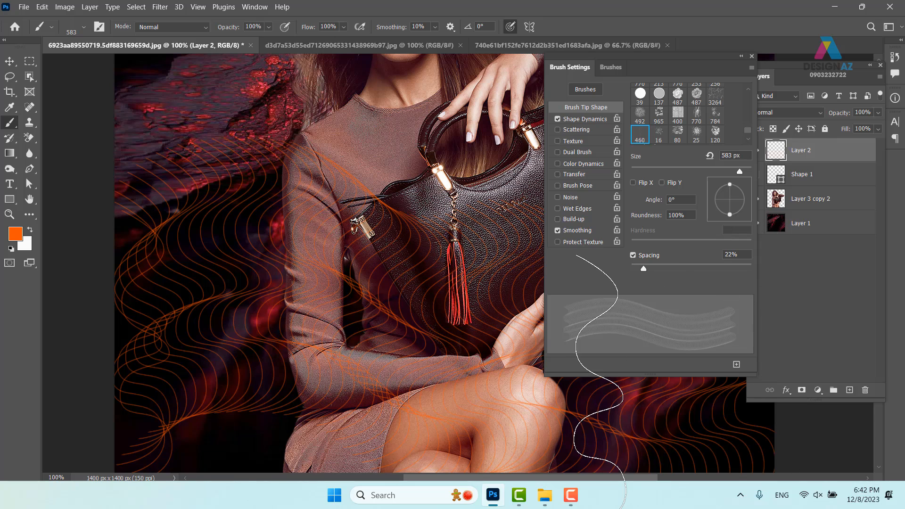
{"action": "key", "text": "ctrl+z"}
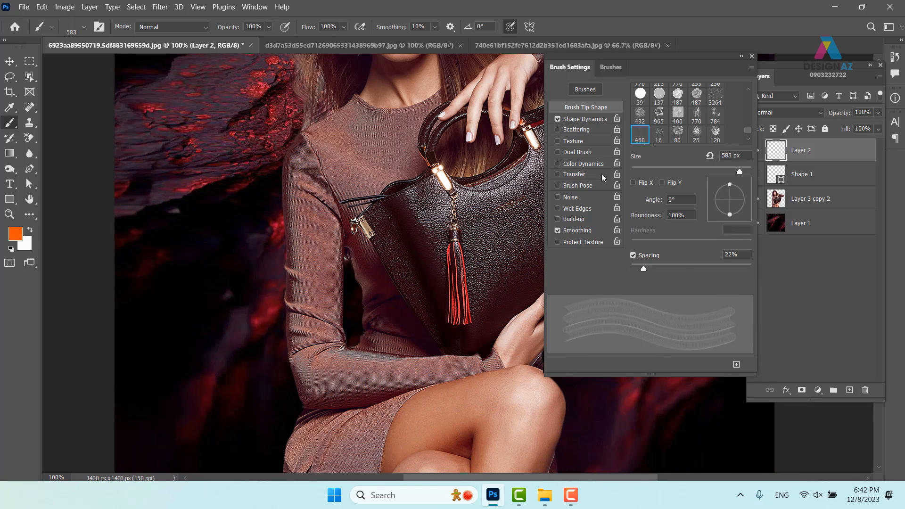
Try Flip X Jitter and Flip Y Jitter in the brush's Shape Dynamics, painting and undoing a test stroke for each
{"action": "left_click", "coordinate": [595, 119]}
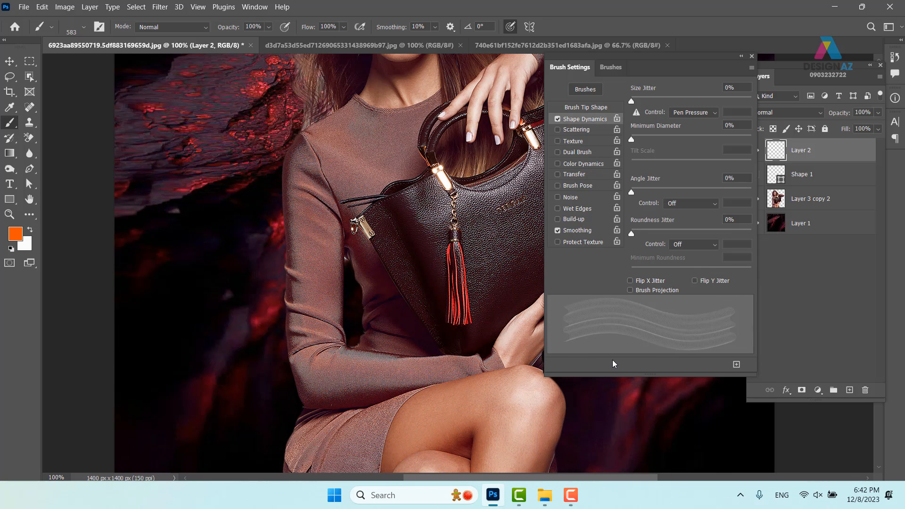
{"action": "left_click", "coordinate": [631, 281]}
{"action": "mouse_move", "coordinate": [163, 311]}
{"action": "left_mouse_down"}
{"action": "mouse_move", "coordinate": [353, 288]}
{"action": "mouse_move", "coordinate": [422, 307]}
{"action": "mouse_move", "coordinate": [464, 278]}
{"action": "left_mouse_up"}
{"action": "key", "text": "ctrl+z"}
{"action": "left_click", "coordinate": [695, 281]}
{"action": "left_click_drag", "start_coordinate": [151, 295], "coordinate": [506, 269]}
{"action": "key", "text": "ctrl+z"}
Try Brush Projection together with Flip Y Jitter on a test stroke, then undo the stroke and turn Brush Projection off
{"action": "left_click", "coordinate": [630, 290]}
{"action": "mouse_move", "coordinate": [126, 329]}
{"action": "left_mouse_down"}
{"action": "mouse_move", "coordinate": [275, 303]}
{"action": "mouse_move", "coordinate": [356, 328]}
{"action": "mouse_move", "coordinate": [427, 298]}
{"action": "left_mouse_up"}
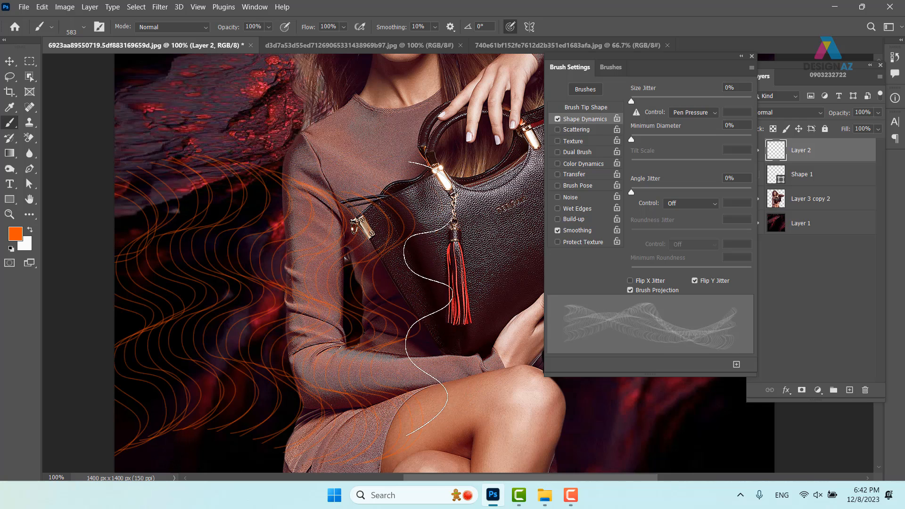
{"action": "key", "text": "ctrl+z"}
{"action": "left_click", "coordinate": [630, 291]}
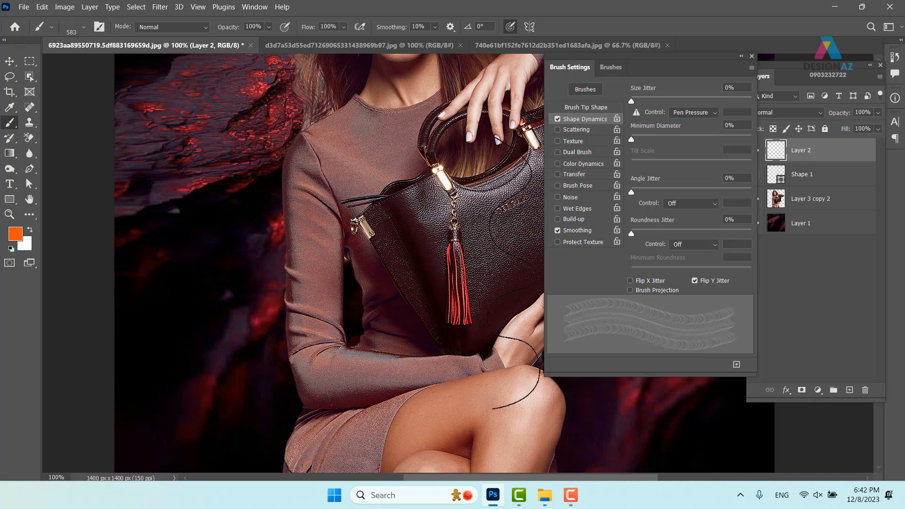
Set the wavy brush's tip spacing to 1% and turn off Flip Y Jitter, undoing a test stroke
{"action": "left_click", "coordinate": [598, 107]}
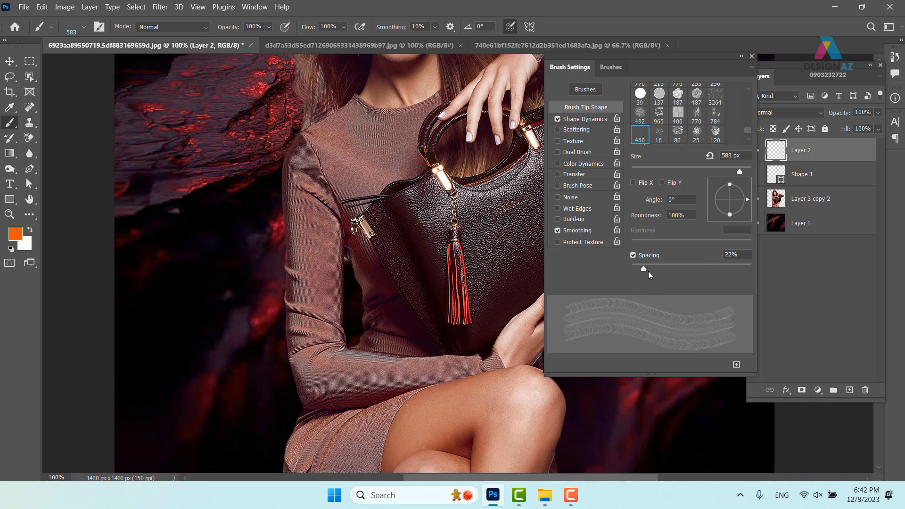
{"action": "left_click_drag", "start_coordinate": [648, 271], "coordinate": [629, 270]}
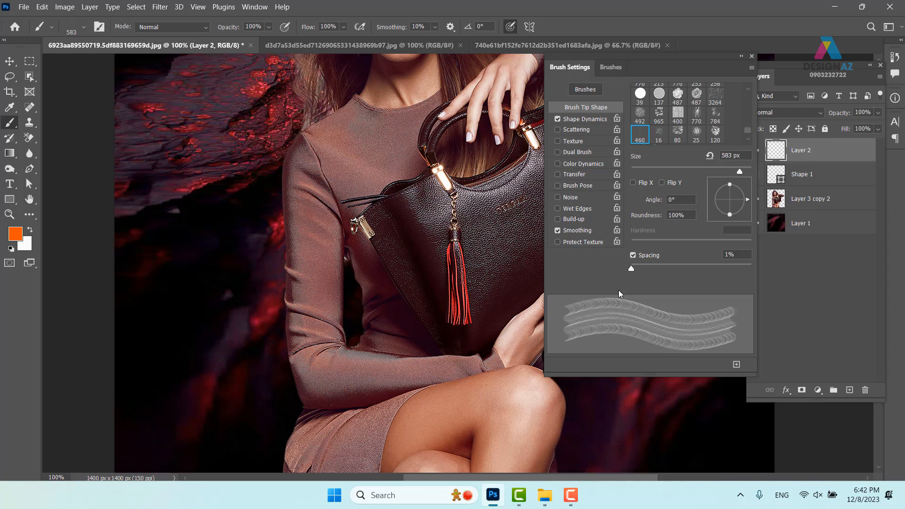
{"action": "left_click", "coordinate": [584, 119]}
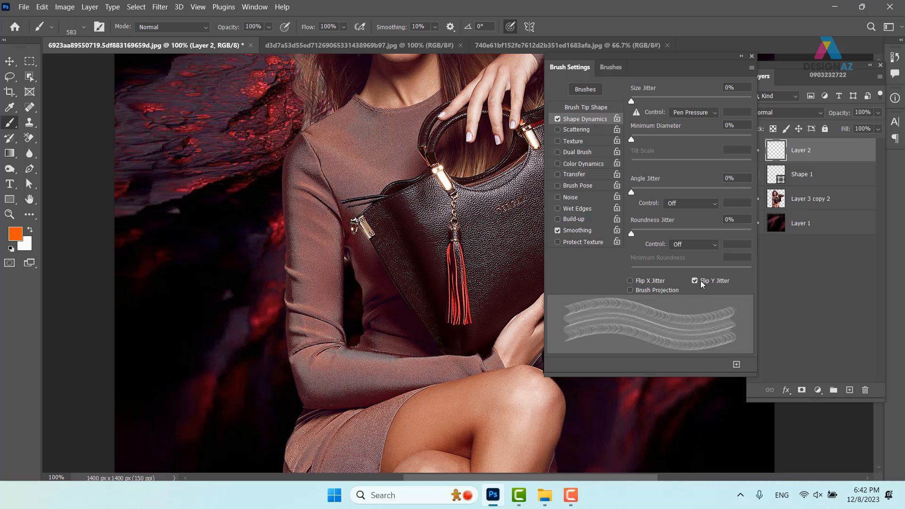
{"action": "mouse_move", "coordinate": [139, 278]}
{"action": "left_mouse_down"}
{"action": "mouse_move", "coordinate": [252, 276]}
{"action": "mouse_move", "coordinate": [353, 299]}
{"action": "mouse_move", "coordinate": [436, 288]}
{"action": "mouse_move", "coordinate": [468, 266]}
{"action": "left_mouse_up"}
{"action": "key", "text": "ctrl+z"}
Set the foreground color to the medium blue 0064b9
{"action": "scroll", "coordinate": [469, 267], "scroll_direction": "down", "scroll_amount": 2}
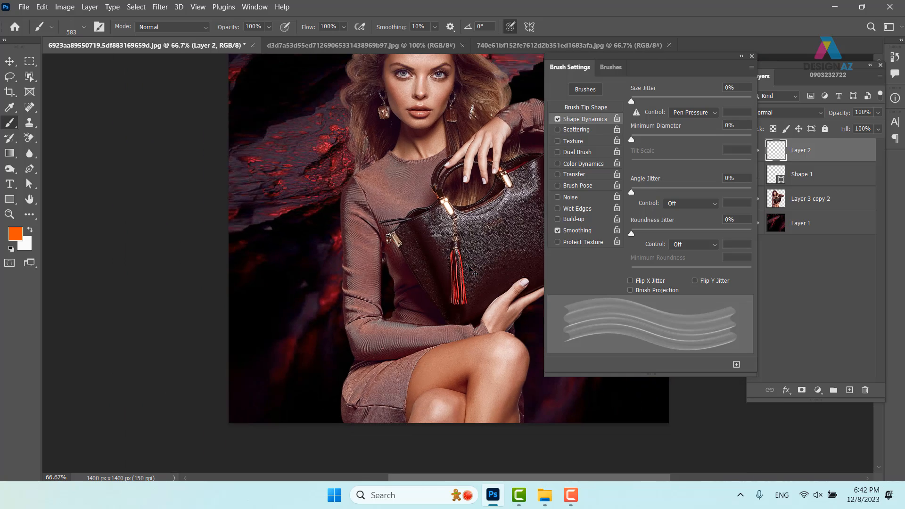
{"action": "mouse_move", "coordinate": [374, 238]}
{"action": "left_mouse_down"}
{"action": "mouse_move", "coordinate": [254, 239]}
{"action": "mouse_move", "coordinate": [229, 255]}
{"action": "mouse_move", "coordinate": [241, 241]}
{"action": "left_mouse_up"}
{"action": "left_click", "coordinate": [16, 234]}
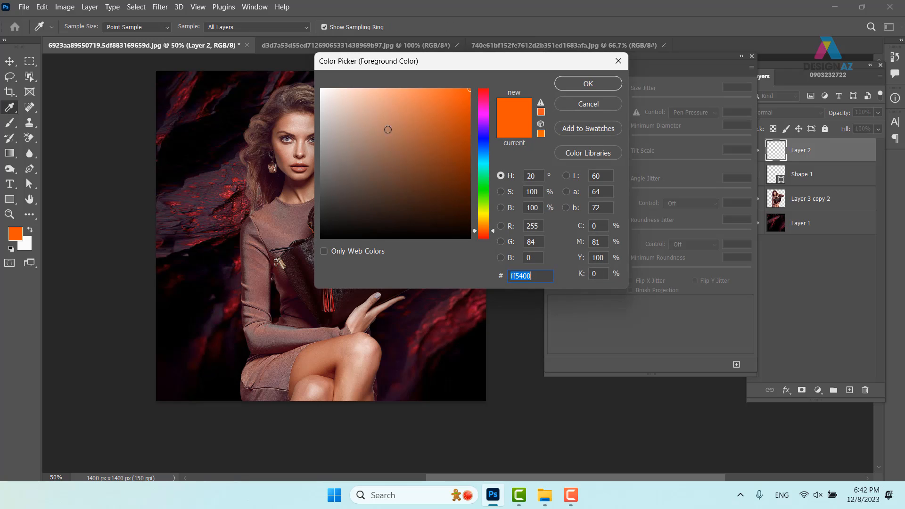
{"action": "left_click", "coordinate": [486, 152]}
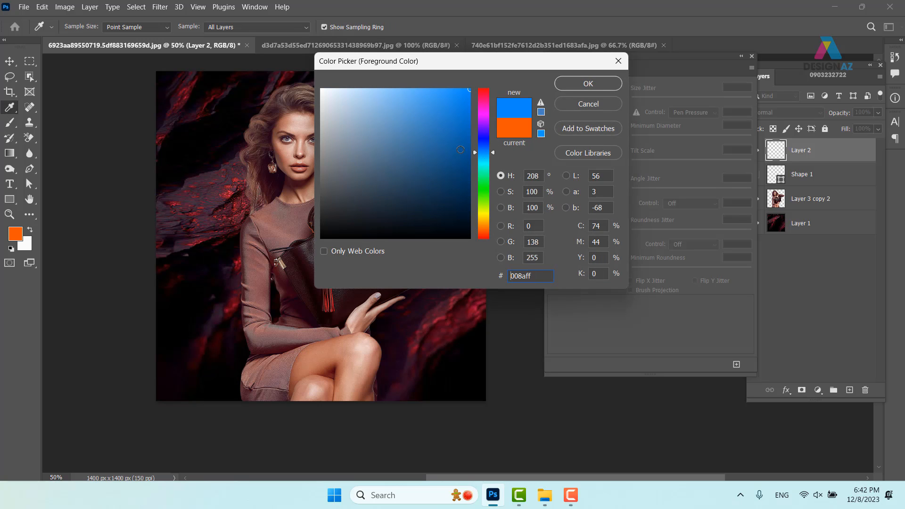
{"action": "left_click", "coordinate": [469, 130]}
{"action": "left_click", "coordinate": [588, 83]}
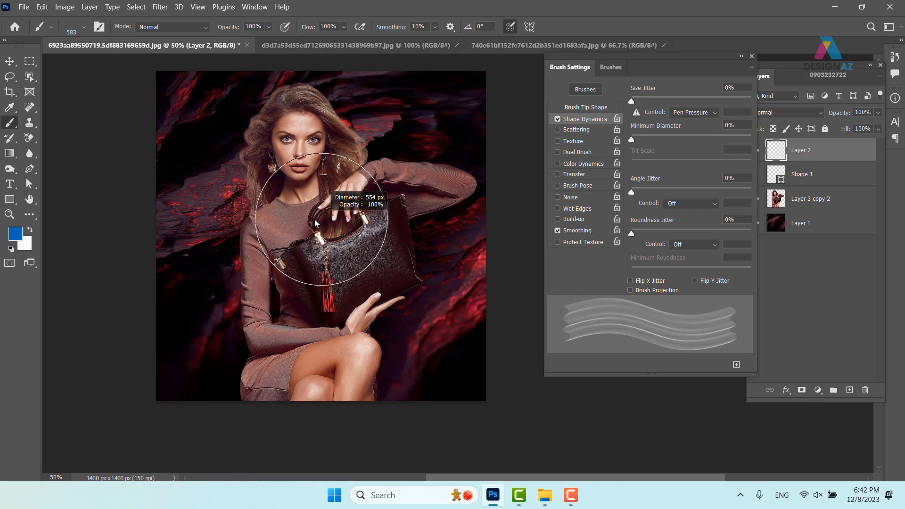
Reduce the wavy brush to 190 px and test a blue stroke across the woman, undoing it
{"action": "key", "text": "bracketleft"}
{"action": "key", "text": "bracketleft"}
{"action": "key", "text": "bracketleft"}
{"action": "key", "text": "bracketleft"}
{"action": "mouse_move", "coordinate": [177, 305]}
{"action": "left_mouse_down"}
{"action": "mouse_move", "coordinate": [237, 295]}
{"action": "mouse_move", "coordinate": [252, 342]}
{"action": "mouse_move", "coordinate": [306, 370]}
{"action": "mouse_move", "coordinate": [437, 296]}
{"action": "mouse_move", "coordinate": [493, 317]}
{"action": "left_mouse_up"}
{"action": "key", "text": "ctrl+z"}
Change the foreground color to the dark yellow b9a500 and test a stroke across the woman, undoing it
{"action": "left_click", "coordinate": [15, 233]}
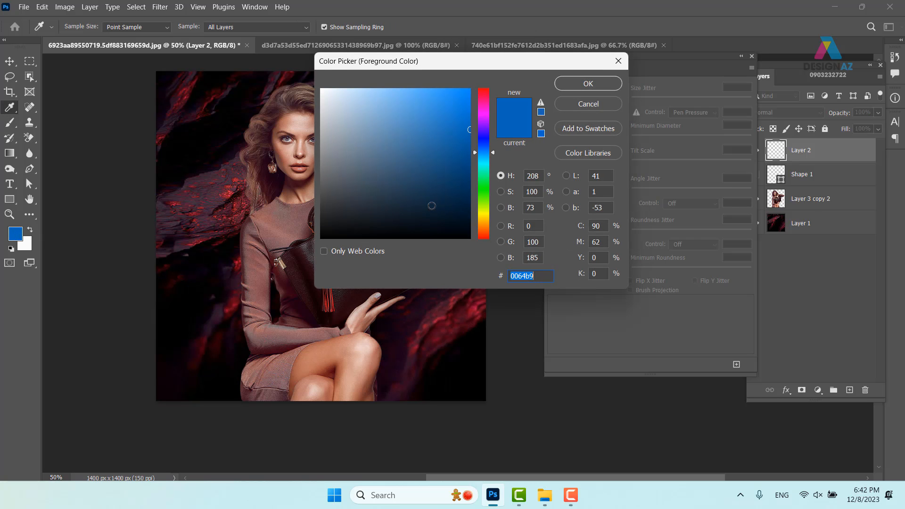
{"action": "left_click", "coordinate": [485, 216]}
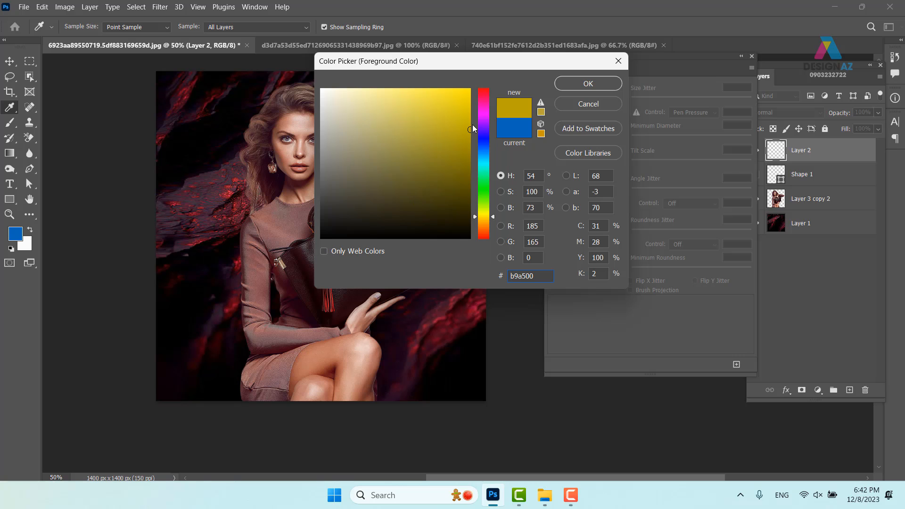
{"action": "left_click", "coordinate": [585, 84]}
{"action": "mouse_move", "coordinate": [147, 287]}
{"action": "left_mouse_down"}
{"action": "mouse_move", "coordinate": [264, 325]}
{"action": "mouse_move", "coordinate": [415, 306]}
{"action": "left_mouse_up"}
{"action": "key", "text": "ctrl+z"}
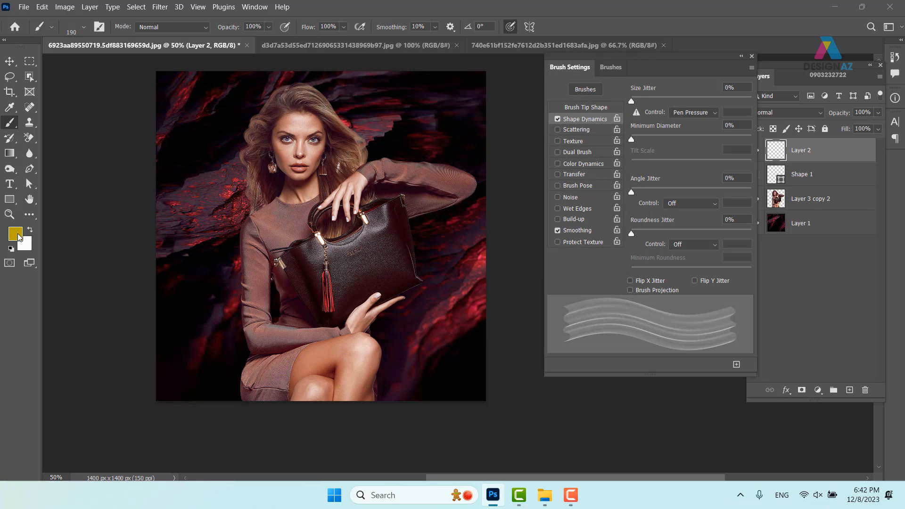
Change the foreground color to a bright golden yellow
{"action": "left_click", "coordinate": [15, 233]}
{"action": "type", "text": "ffc000"}
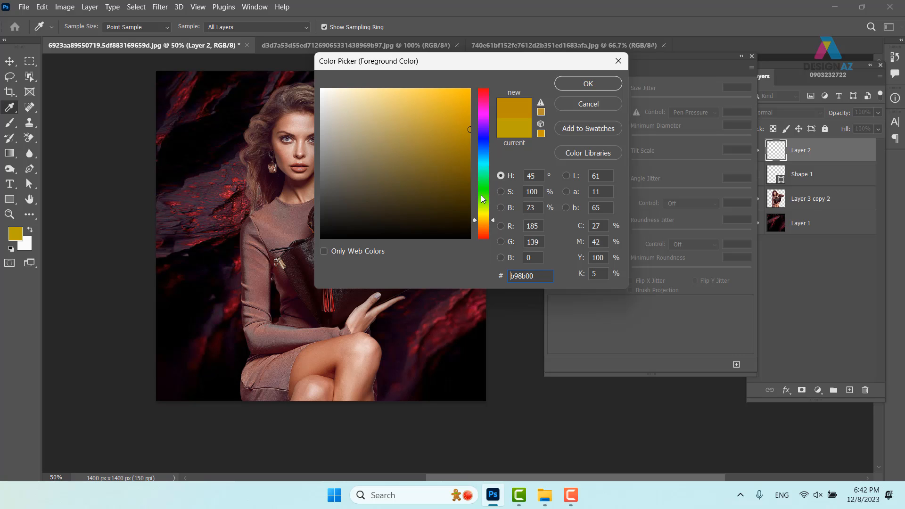
{"action": "left_click", "coordinate": [608, 84]}
Try a flowing golden ribbon across the woman's lap and background with the 190 px brush, then undo it
{"action": "mouse_move", "coordinate": [158, 290]}
{"action": "left_mouse_down"}
{"action": "mouse_move", "coordinate": [254, 363]}
{"action": "mouse_move", "coordinate": [448, 276]}
{"action": "left_mouse_up"}
{"action": "left_click_drag", "start_coordinate": [472, 312], "coordinate": [495, 316]}
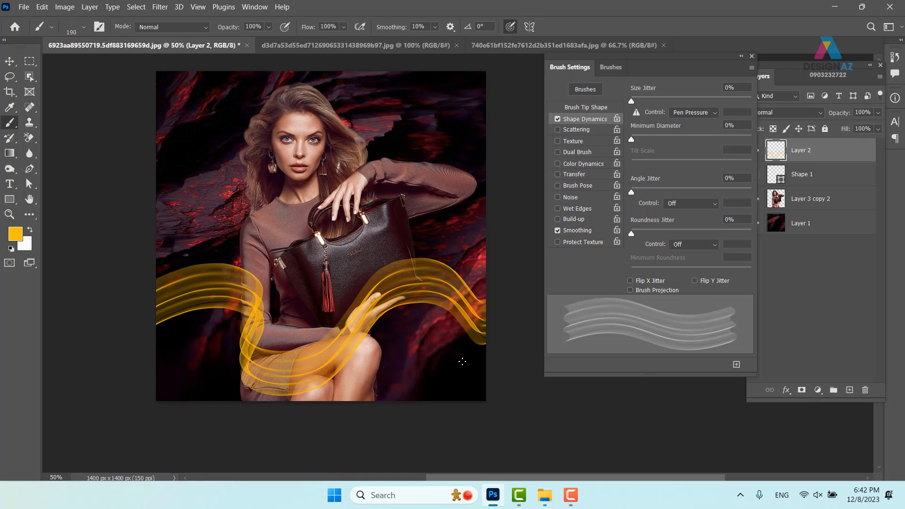
{"action": "key", "text": "ctrl+z"}
{"action": "key", "text": "ctrl+z"}
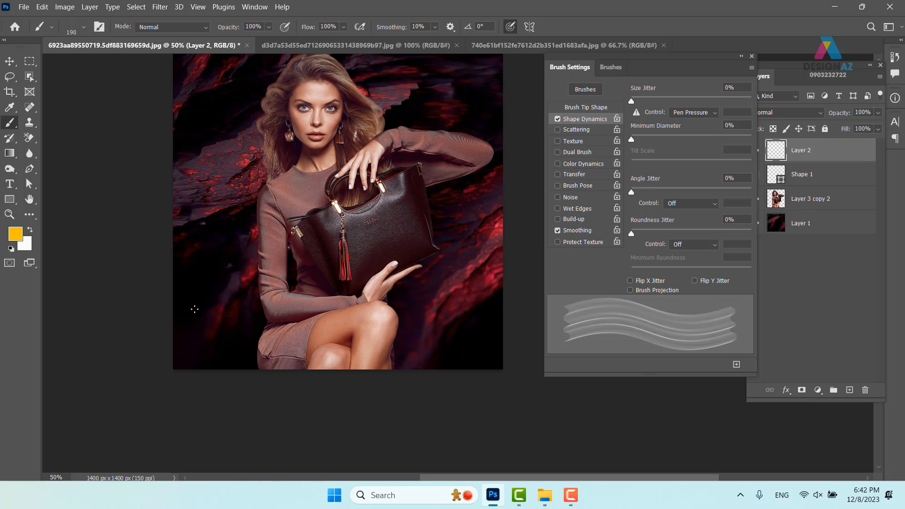
Try other wavy brush tips, ending with Sampled Brush 4269 at 944 px, and undo its test stroke on the woman
{"action": "right_click", "coordinate": [202, 298]}
{"action": "double_click", "coordinate": [269, 292]}
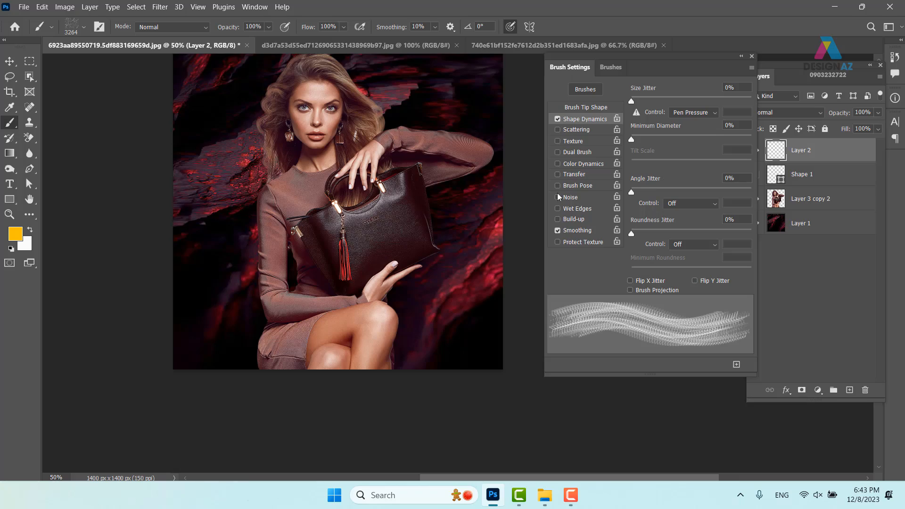
{"action": "left_click", "coordinate": [83, 28]}
{"action": "scroll", "coordinate": [110, 181], "scroll_direction": "up", "scroll_amount": 4}
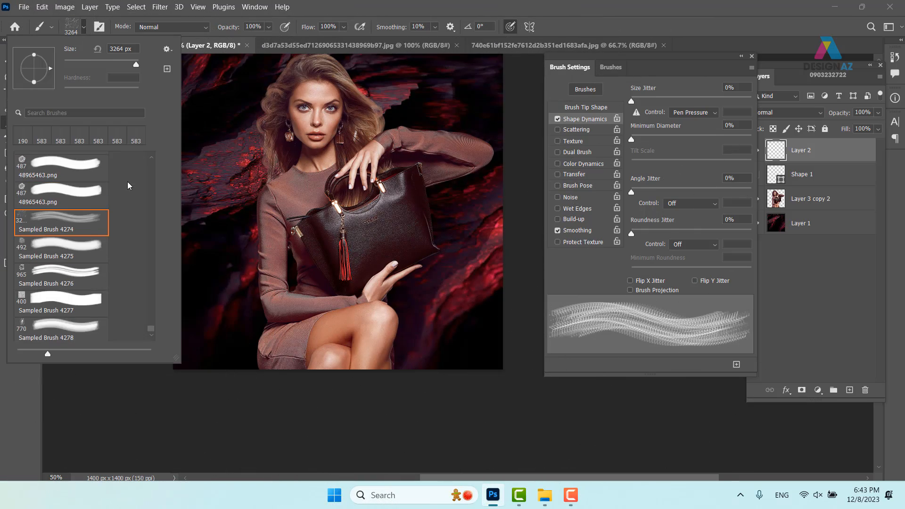
{"action": "scroll", "coordinate": [153, 161], "scroll_direction": "up", "scroll_amount": 3}
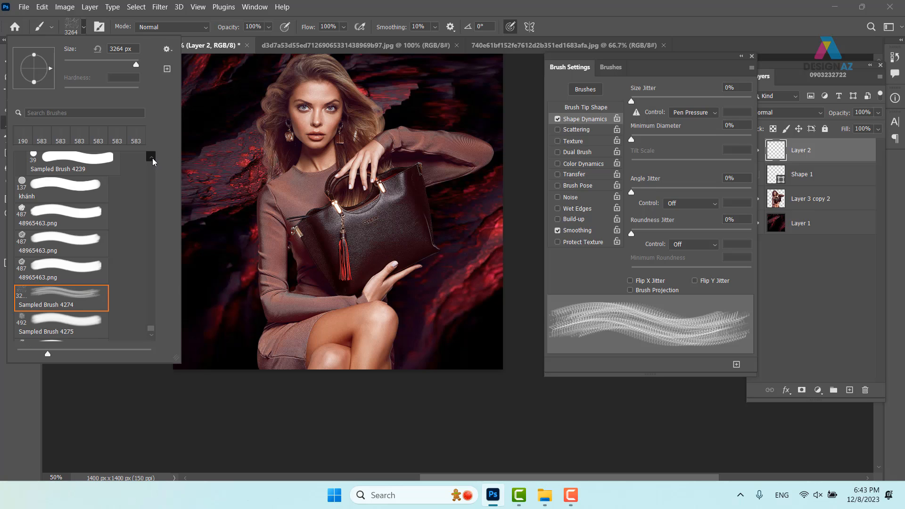
{"action": "scroll", "coordinate": [151, 330], "scroll_direction": "up", "scroll_amount": 5}
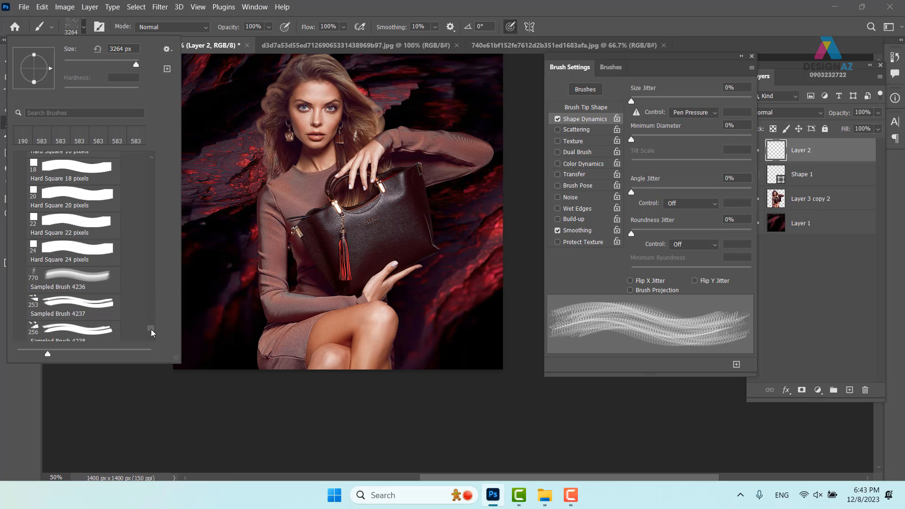
{"action": "left_click_drag", "start_coordinate": [151, 328], "coordinate": [164, 162]}
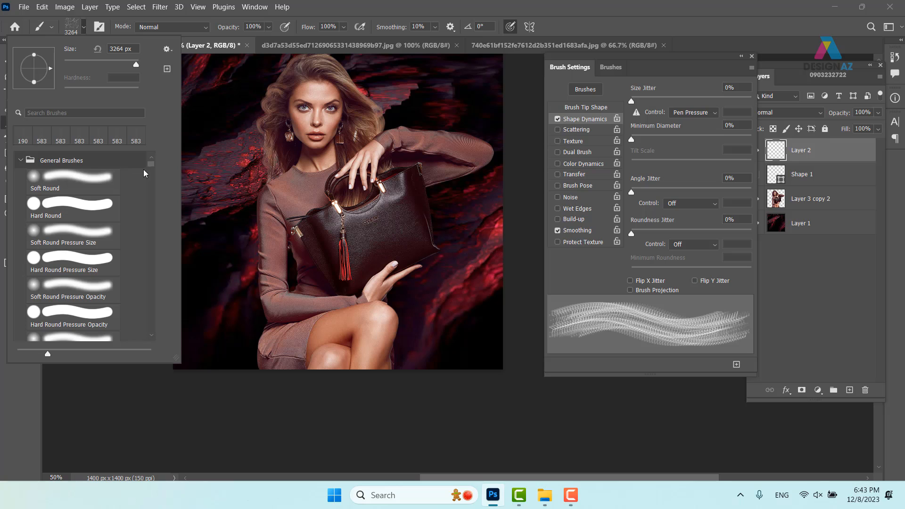
{"action": "scroll", "coordinate": [110, 253], "scroll_direction": "down", "scroll_amount": 3}
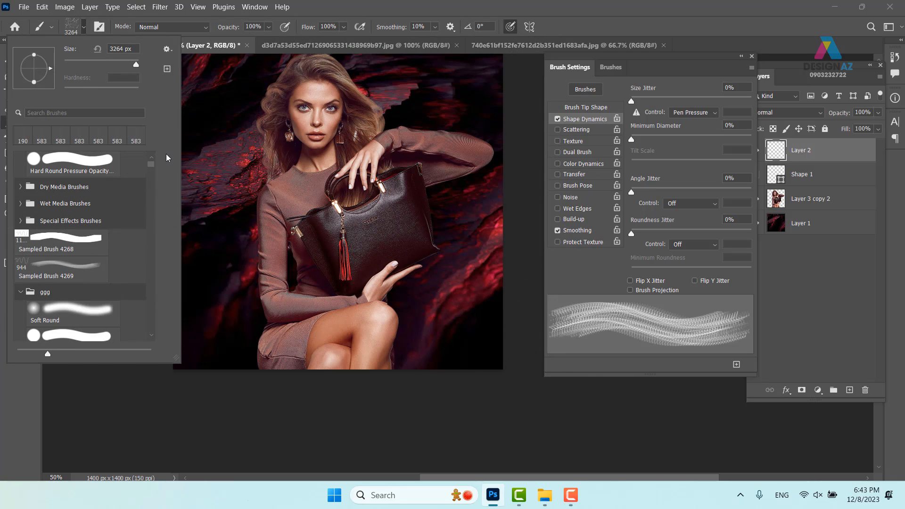
{"action": "left_click", "coordinate": [71, 263]}
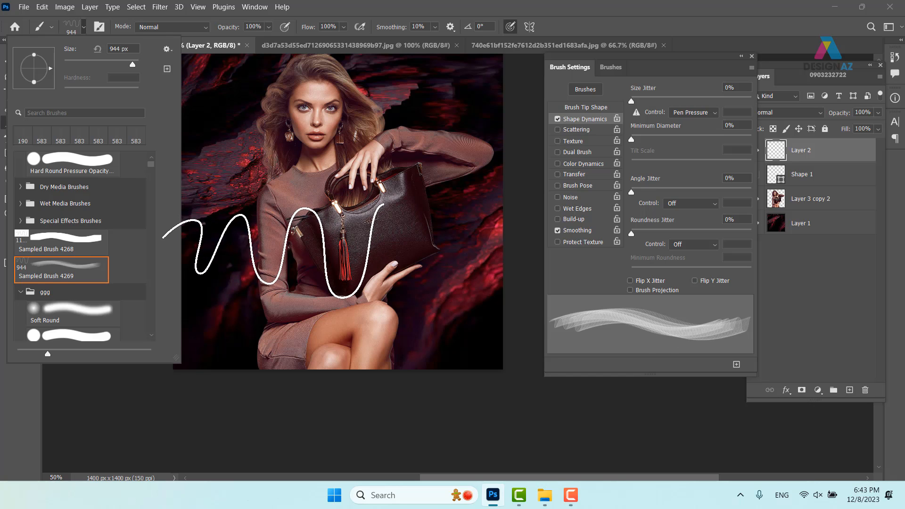
{"action": "left_click_drag", "start_coordinate": [250, 271], "coordinate": [372, 261]}
{"action": "key", "text": "ctrl+z"}
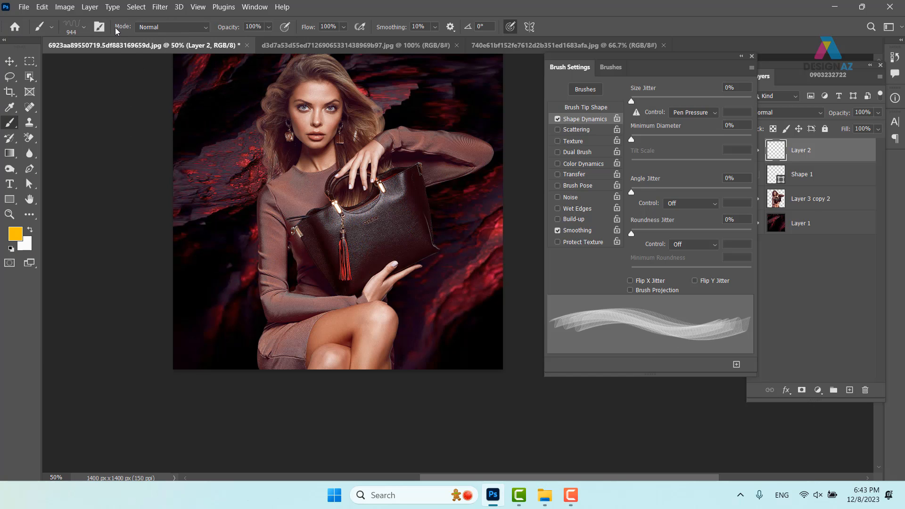
Hide the brush stroke previews and brush names in the brush preset list so only the tips are listed
{"action": "left_click", "coordinate": [85, 28]}
{"action": "left_click", "coordinate": [167, 49]}
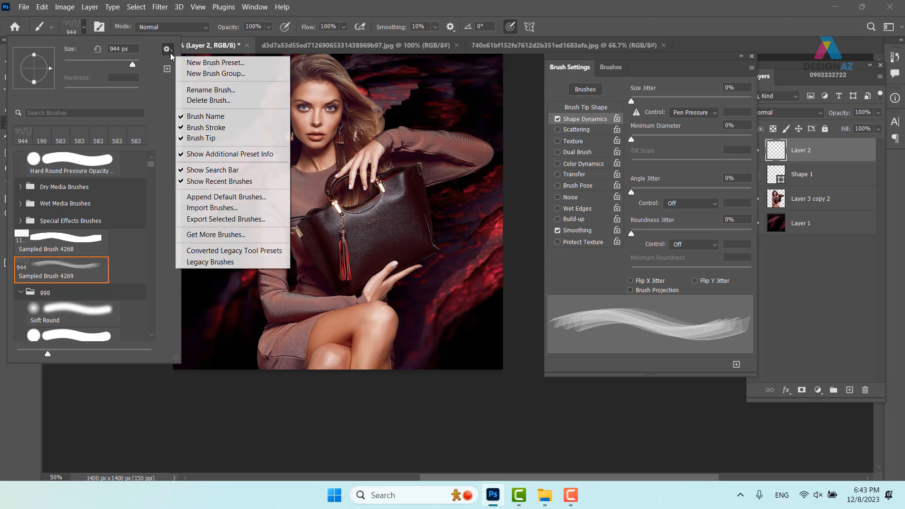
{"action": "left_click", "coordinate": [203, 128]}
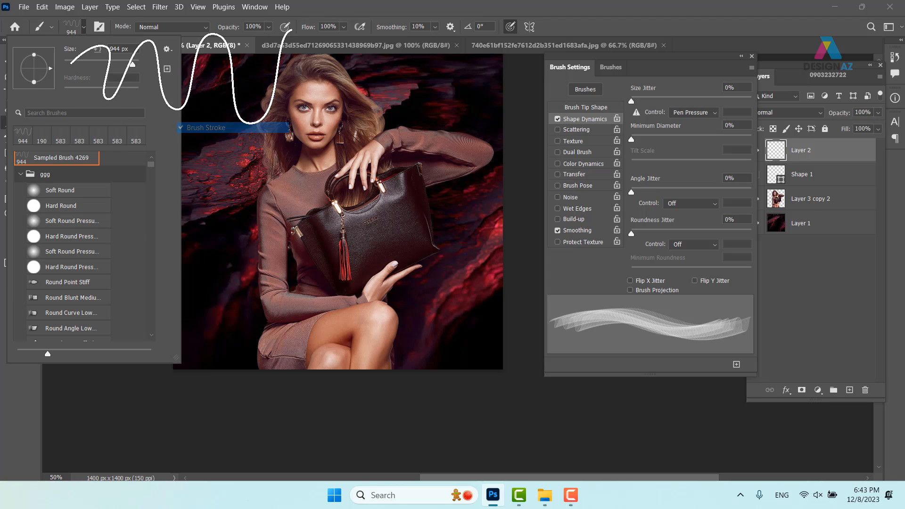
{"action": "left_click", "coordinate": [173, 53]}
{"action": "left_click", "coordinate": [203, 116]}
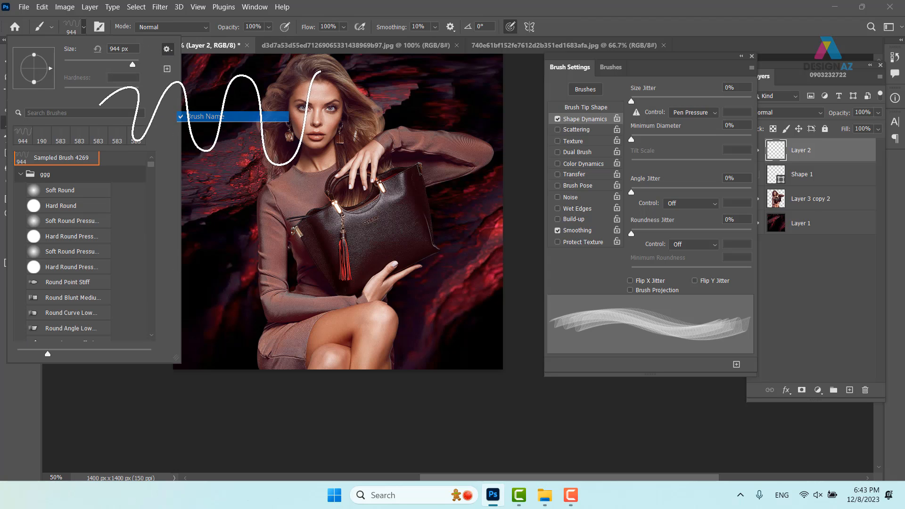
Select the 460 px wavy-line brush and paint a golden wavy ribbon across the woman and handbag on Layer 2
{"action": "left_click_drag", "start_coordinate": [152, 171], "coordinate": [148, 351]}
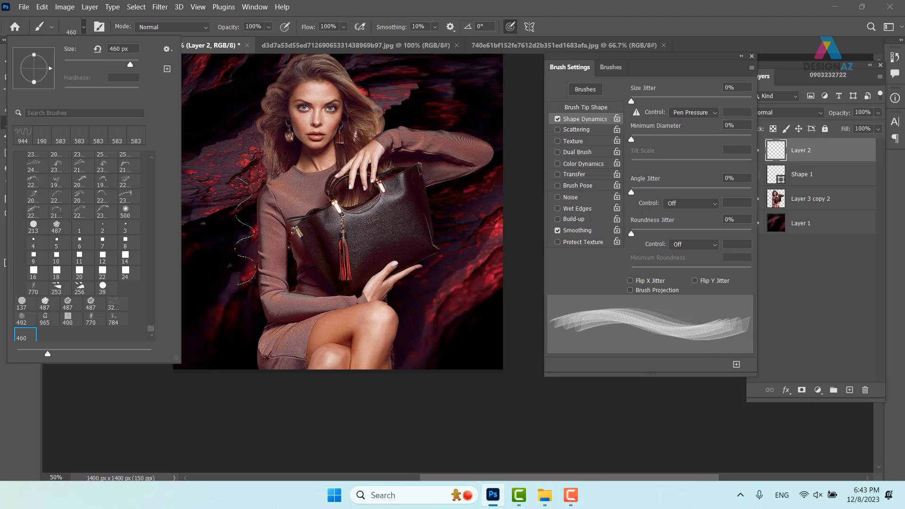
{"action": "left_click", "coordinate": [22, 338]}
{"action": "mouse_move", "coordinate": [231, 208]}
{"action": "left_mouse_down"}
{"action": "mouse_move", "coordinate": [322, 193]}
{"action": "mouse_move", "coordinate": [390, 254]}
{"action": "mouse_move", "coordinate": [452, 245]}
{"action": "left_mouse_up"}
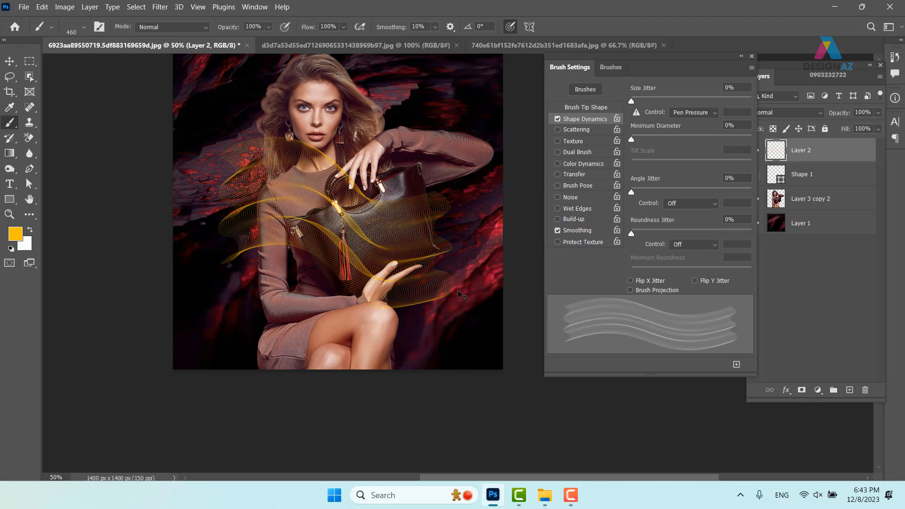
Undo the golden wavy ribbon, set the brush tip's spacing to 1%, and undo a test stroke made across the woman
{"action": "key", "text": "ctrl+z"}
{"action": "left_click", "coordinate": [16, 234]}
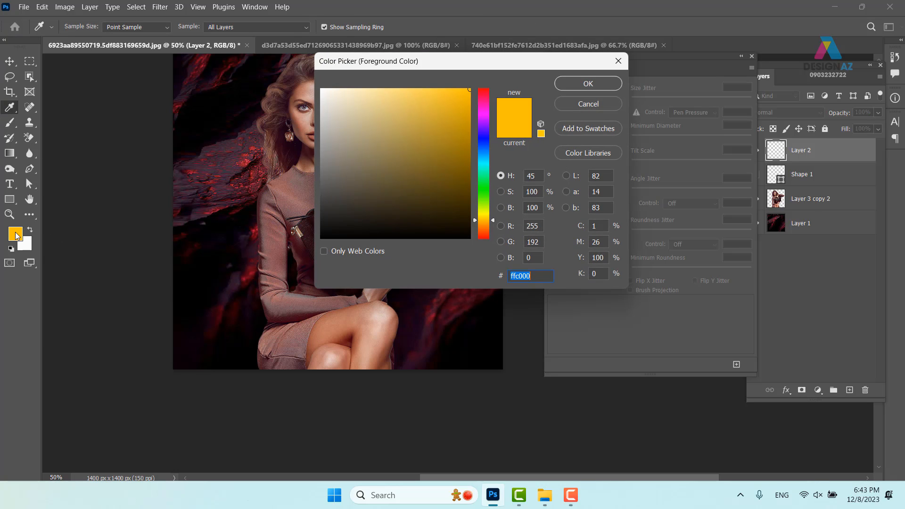
{"action": "left_click", "coordinate": [569, 84]}
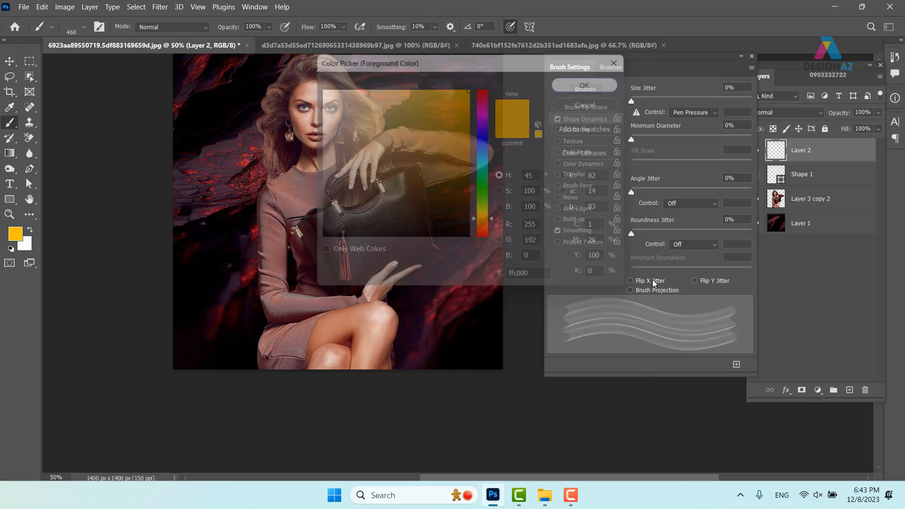
{"action": "left_click", "coordinate": [601, 109]}
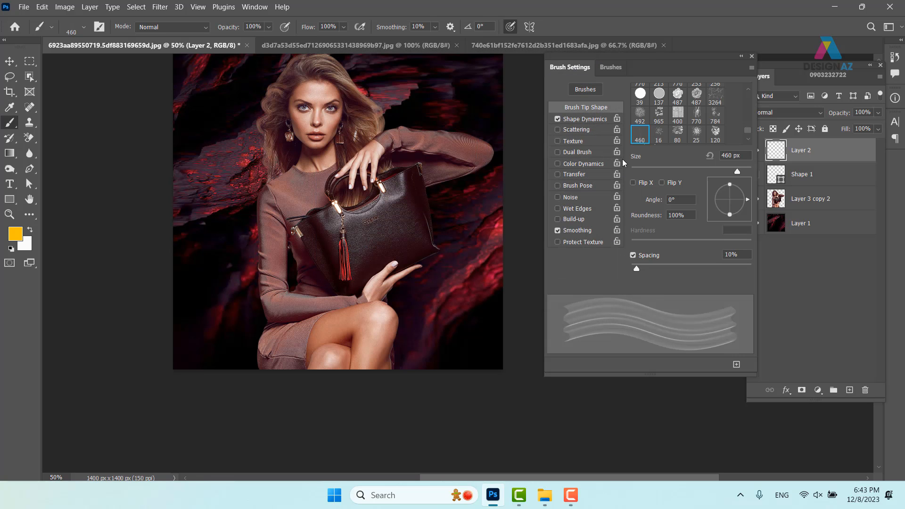
{"action": "left_click_drag", "start_coordinate": [639, 269], "coordinate": [623, 268]}
{"action": "mouse_move", "coordinate": [163, 333]}
{"action": "left_mouse_down"}
{"action": "mouse_move", "coordinate": [319, 323]}
{"action": "mouse_move", "coordinate": [415, 283]}
{"action": "mouse_move", "coordinate": [499, 273]}
{"action": "left_mouse_up"}
{"action": "key", "text": "ctrl+z"}
Set the foreground color to magenta ab006d and enlarge the wavy brush to 658 px
{"action": "left_click", "coordinate": [16, 234]}
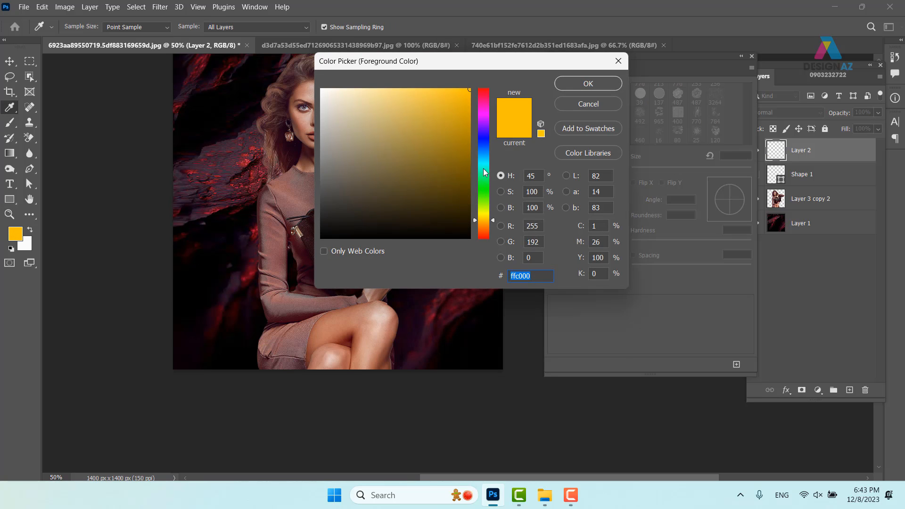
{"action": "mouse_move", "coordinate": [485, 172]}
{"action": "left_mouse_down"}
{"action": "mouse_move", "coordinate": [485, 104]}
{"action": "mouse_move", "coordinate": [475, 185]}
{"action": "left_mouse_up"}
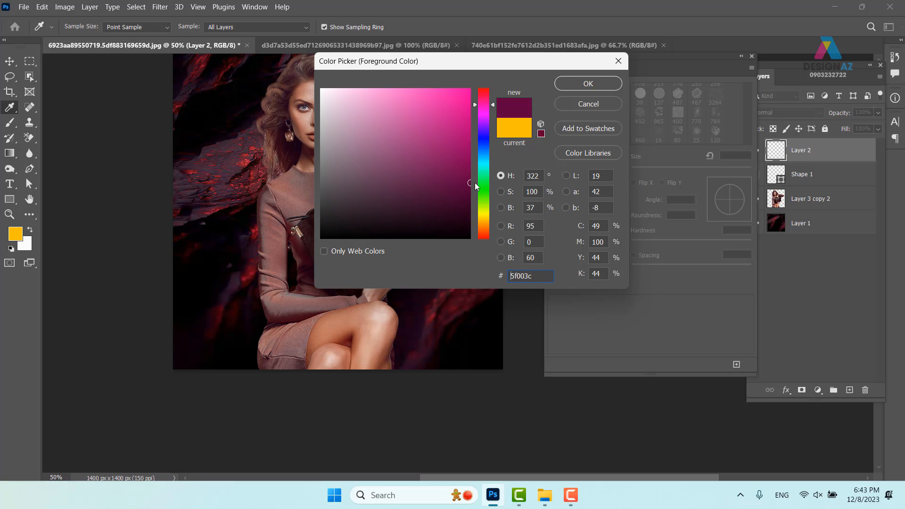
{"action": "left_click", "coordinate": [471, 139]}
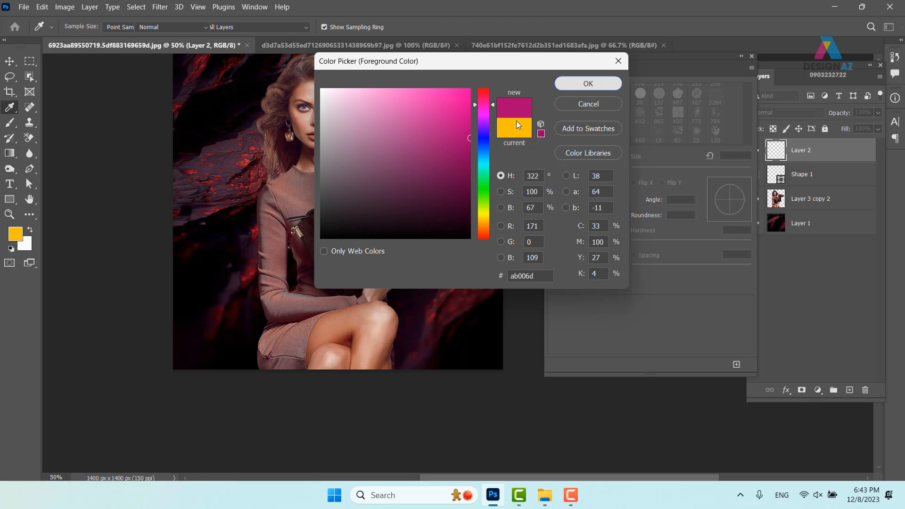
{"action": "left_click", "coordinate": [589, 83]}
{"action": "left_click_drag", "start_coordinate": [202, 233], "coordinate": [239, 237]}
Try freehand magenta ribbon strokes over the background and across the woman's lap on Layer 2, and undo them
{"action": "mouse_move", "coordinate": [152, 215]}
{"action": "left_mouse_down"}
{"action": "mouse_move", "coordinate": [230, 212]}
{"action": "mouse_move", "coordinate": [215, 279]}
{"action": "mouse_move", "coordinate": [240, 342]}
{"action": "mouse_move", "coordinate": [336, 355]}
{"action": "mouse_move", "coordinate": [433, 315]}
{"action": "mouse_move", "coordinate": [532, 329]}
{"action": "mouse_move", "coordinate": [584, 359]}
{"action": "left_mouse_up"}
{"action": "mouse_move", "coordinate": [467, 342]}
{"action": "left_mouse_down"}
{"action": "mouse_move", "coordinate": [439, 341]}
{"action": "mouse_move", "coordinate": [456, 214]}
{"action": "left_mouse_up"}
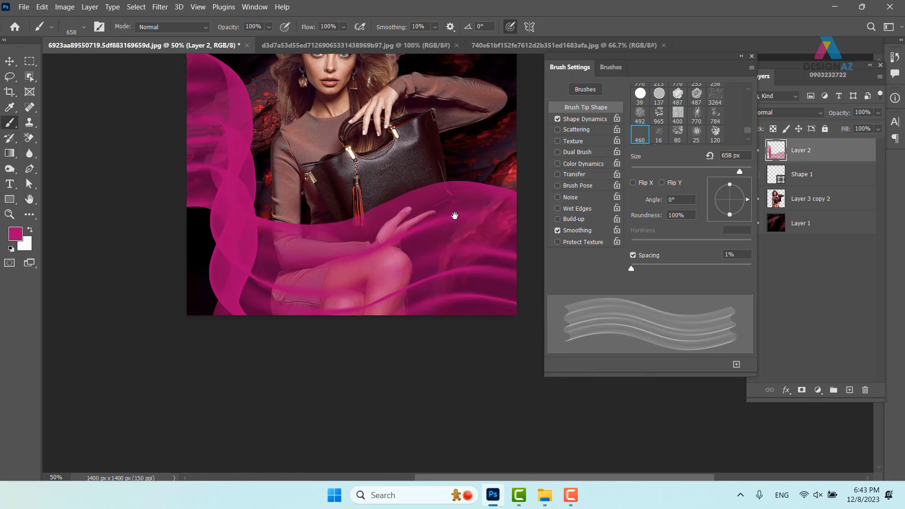
{"action": "key", "text": "ctrl+z"}
{"action": "left_click_drag", "start_coordinate": [208, 200], "coordinate": [488, 213]}
{"action": "key", "text": "ctrl+z"}
{"action": "mouse_move", "coordinate": [319, 194]}
{"action": "left_mouse_down"}
{"action": "mouse_move", "coordinate": [218, 253]}
{"action": "mouse_move", "coordinate": [215, 296]}
{"action": "left_mouse_up"}
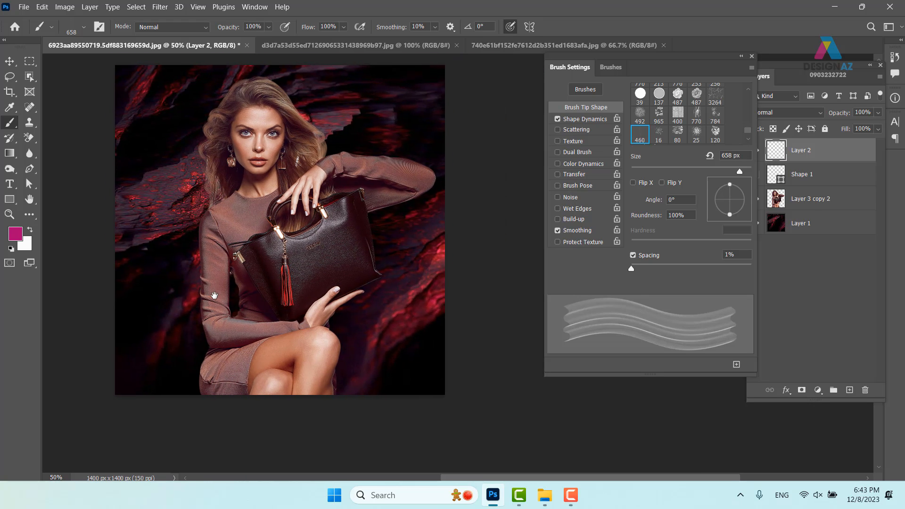
Try a wavy curve across the woman with the Pen tool in Shape mode, and undo the whole shape
{"action": "key", "text": "p"}
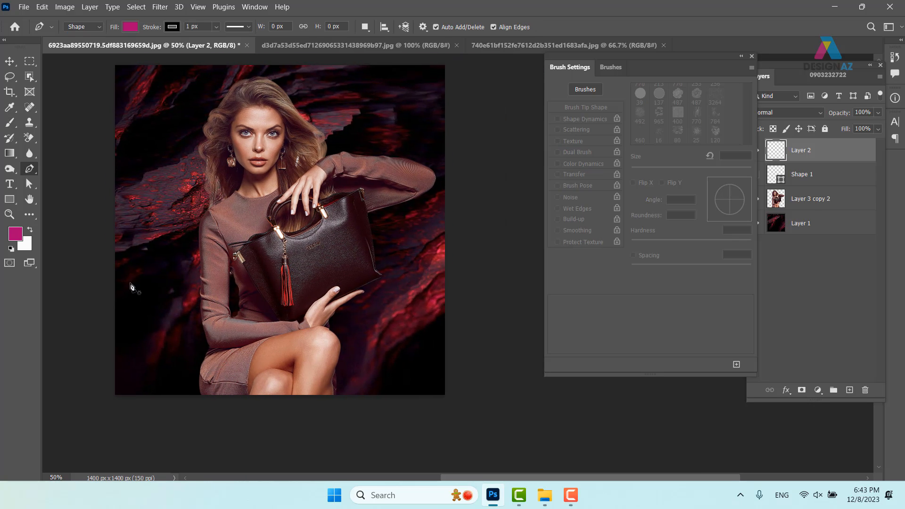
{"action": "left_click", "coordinate": [90, 297]}
{"action": "left_click_drag", "start_coordinate": [200, 272], "coordinate": [254, 310]}
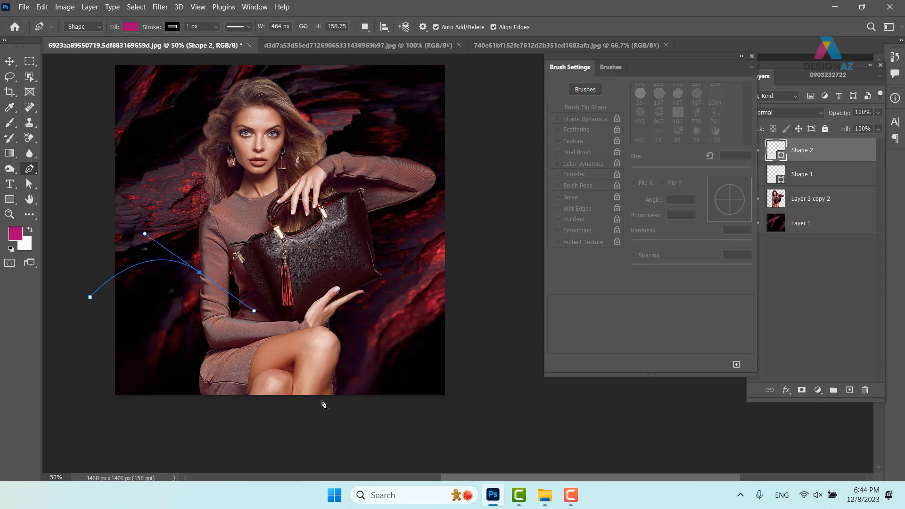
{"action": "left_click_drag", "start_coordinate": [356, 381], "coordinate": [404, 360]}
{"action": "left_click_drag", "start_coordinate": [418, 225], "coordinate": [466, 210]}
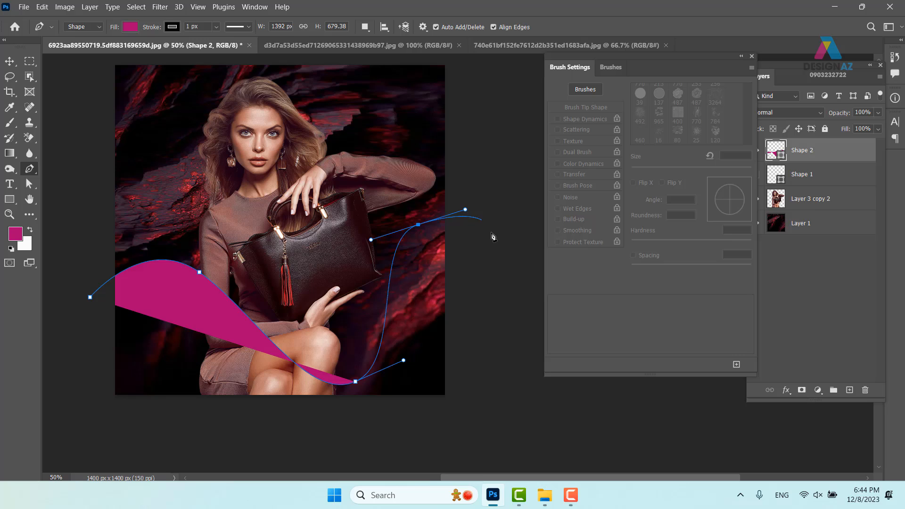
{"action": "left_click", "coordinate": [513, 335]}
{"action": "key", "text": "ctrl+z"}
{"action": "key", "text": "ctrl+z"}
{"action": "key", "text": "ctrl+z"}
{"action": "key", "text": "ctrl+z"}
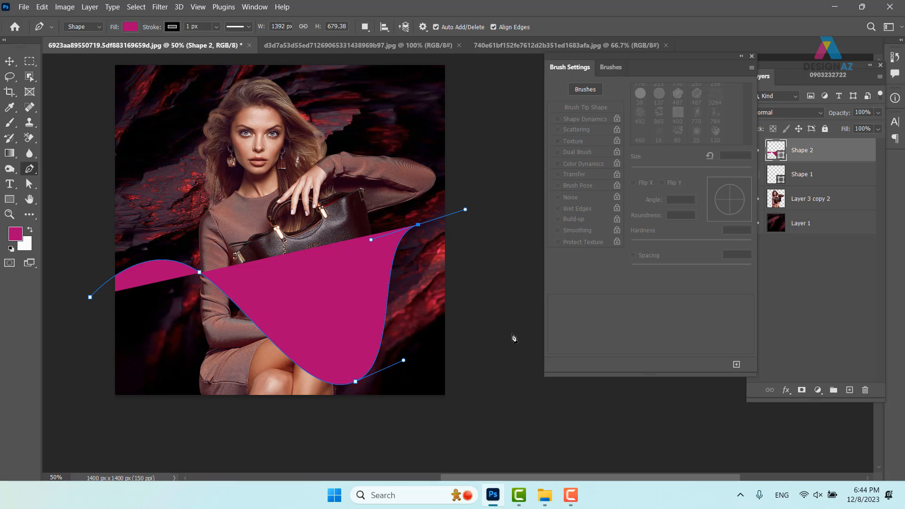
{"action": "key", "text": "ctrl+z"}
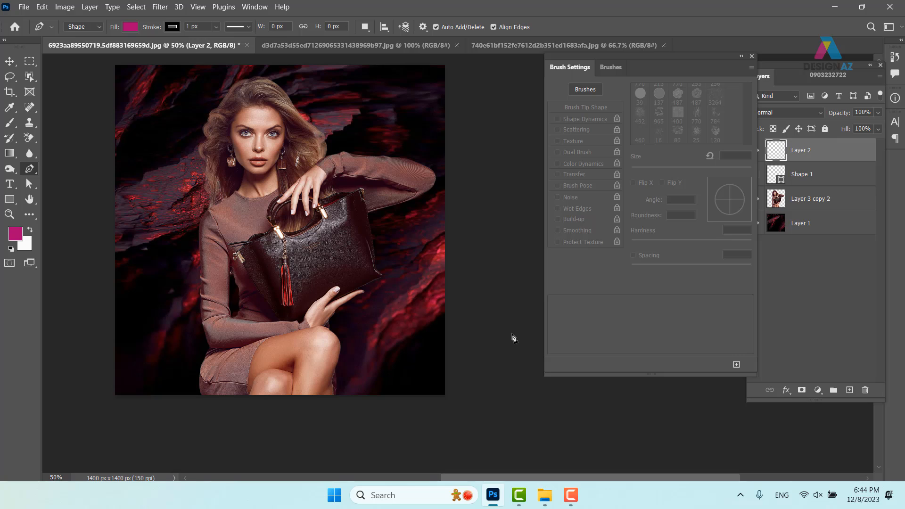
Switch the Pen tool to Path mode and draw a wavy path across the woman's lap, rising past the canvas's right edge and curving down
{"action": "left_click", "coordinate": [99, 26]}
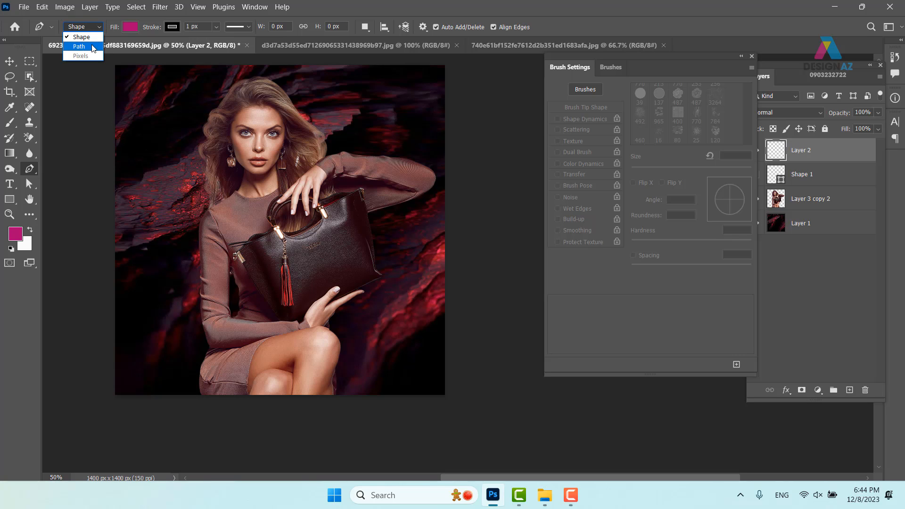
{"action": "left_click", "coordinate": [74, 43]}
{"action": "left_click", "coordinate": [87, 348]}
{"action": "left_click_drag", "start_coordinate": [178, 300], "coordinate": [220, 314]}
{"action": "left_click_drag", "start_coordinate": [274, 366], "coordinate": [321, 364]}
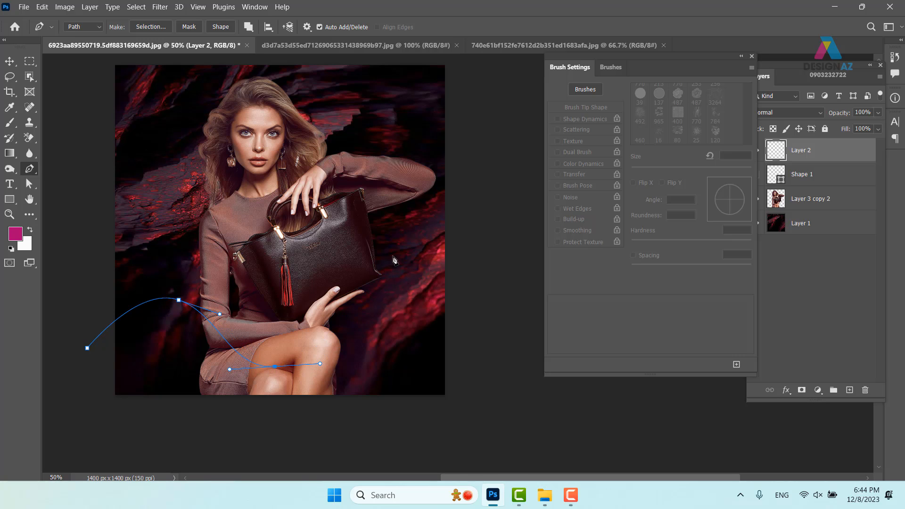
{"action": "left_click_drag", "start_coordinate": [398, 259], "coordinate": [422, 213]}
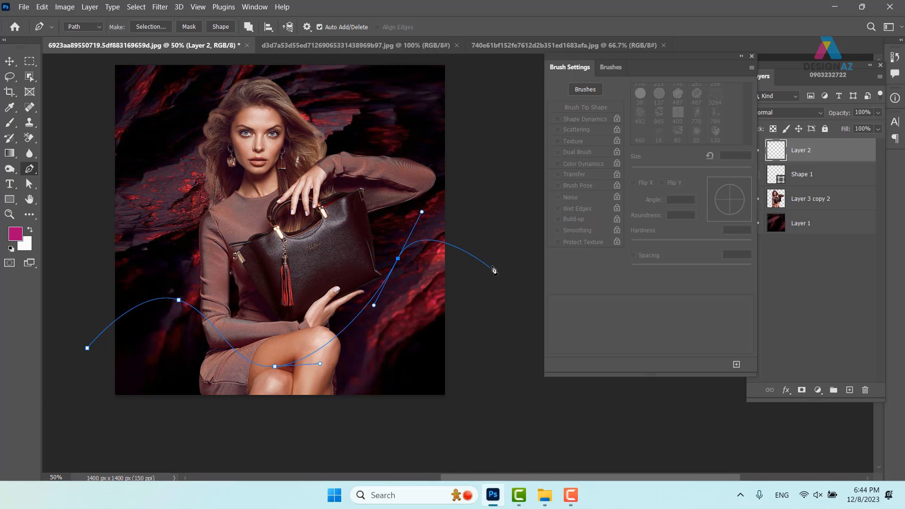
{"action": "left_click_drag", "start_coordinate": [491, 269], "coordinate": [402, 266]}
{"action": "left_click_drag", "start_coordinate": [501, 241], "coordinate": [570, 337]}
{"action": "scroll", "coordinate": [420, 303], "scroll_direction": "down", "scroll_amount": 4}
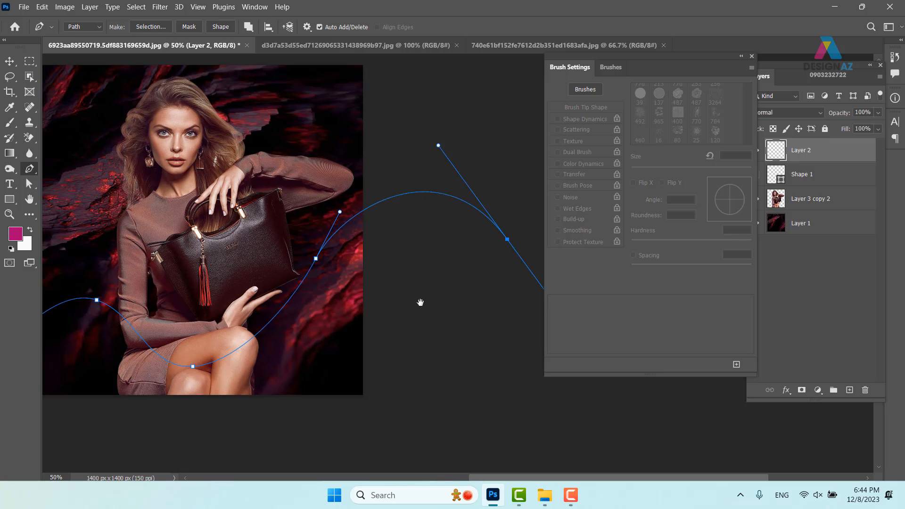
{"action": "left_click_drag", "start_coordinate": [457, 408], "coordinate": [265, 420]}
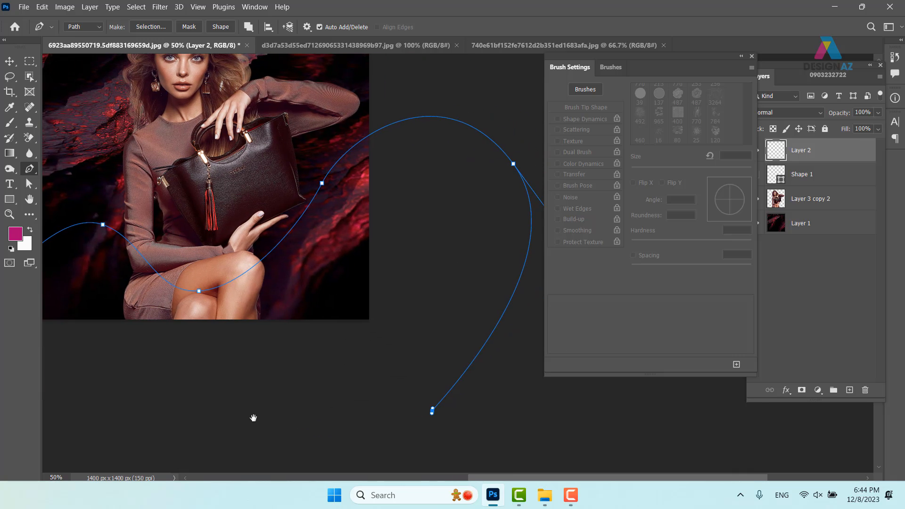
Stroke the wavy path with the magenta wavy-line brush on Layer 2
{"action": "right_click", "coordinate": [488, 197]}
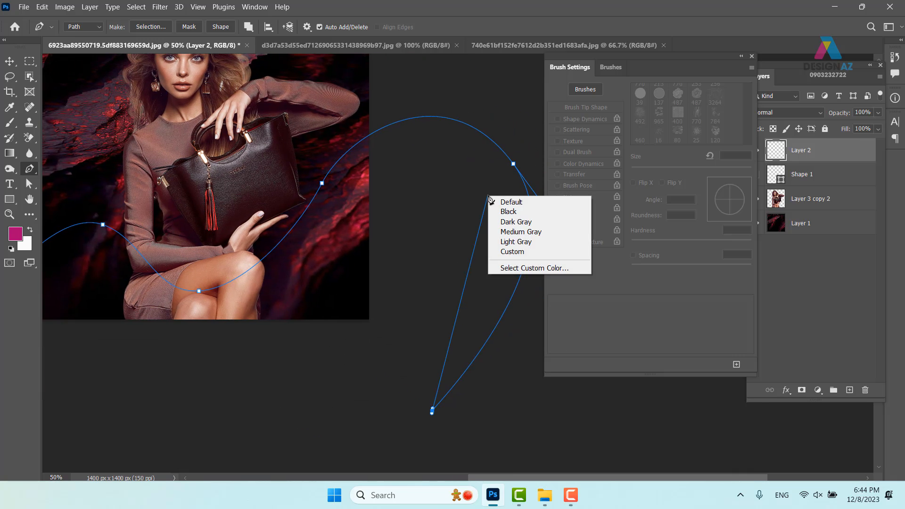
{"action": "left_click", "coordinate": [323, 185]}
{"action": "right_click", "coordinate": [323, 185]}
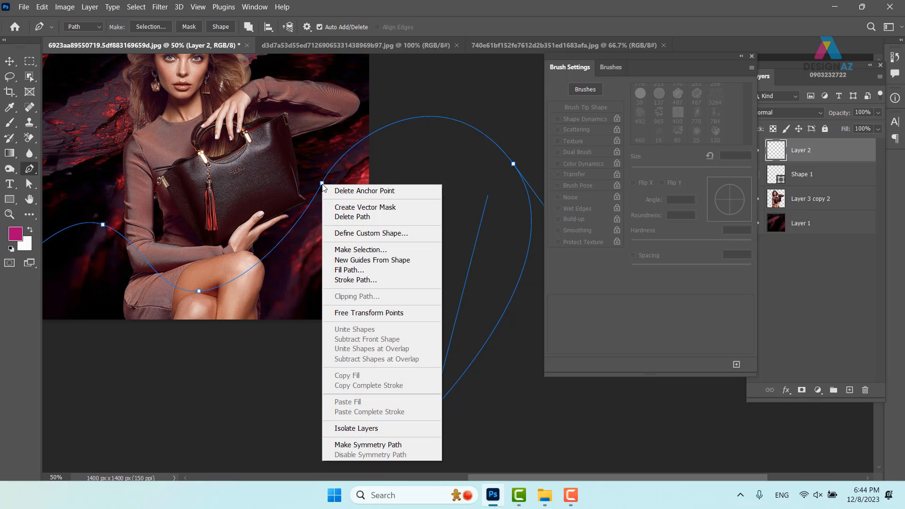
{"action": "left_click", "coordinate": [358, 282]}
{"action": "left_click", "coordinate": [526, 151]}
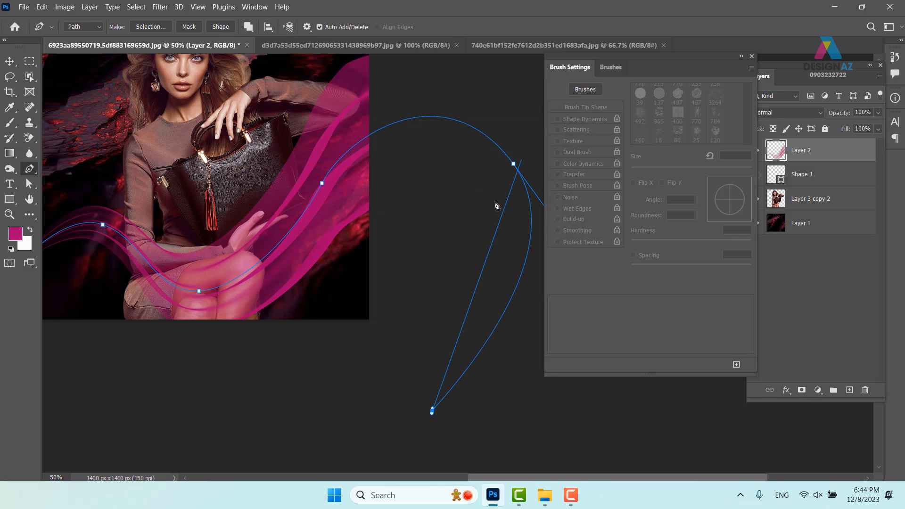
Undo the magenta path stroke and all the points of the wavy path
{"action": "left_click_drag", "start_coordinate": [256, 264], "coordinate": [372, 266]}
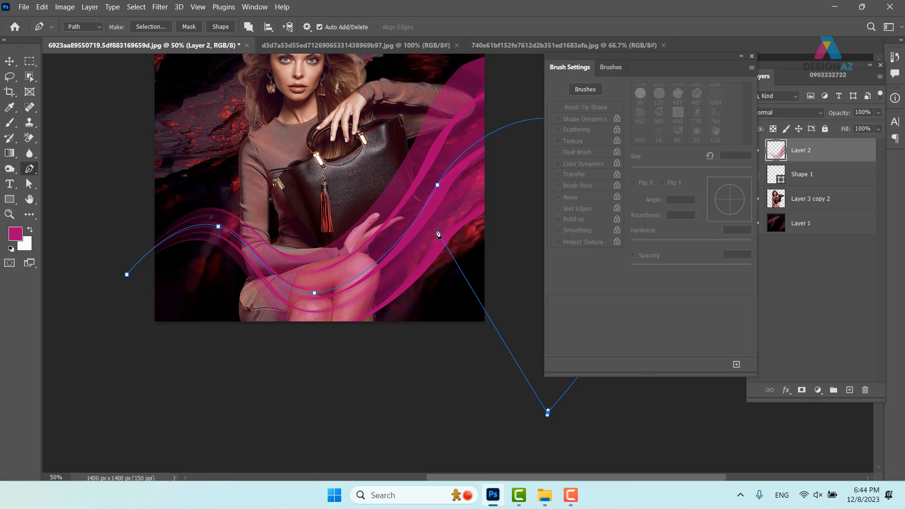
{"action": "key", "text": "ctrl+z"}
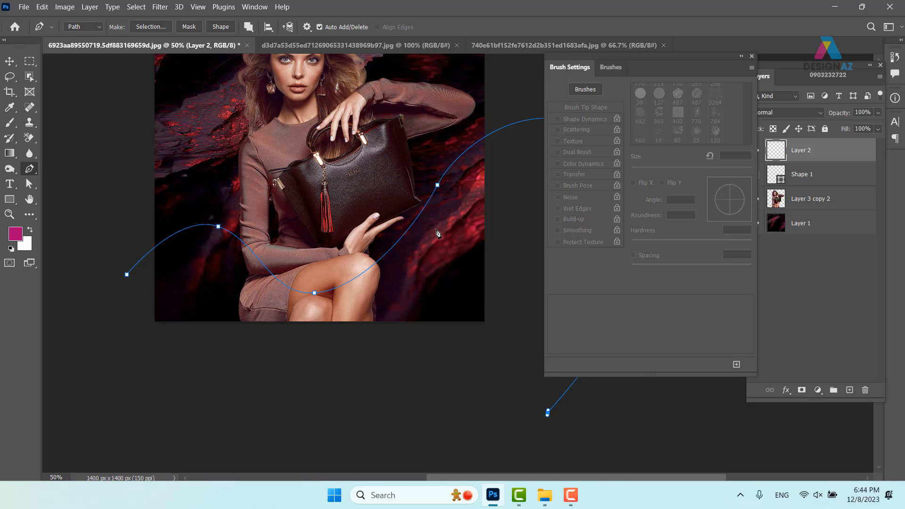
{"action": "key", "text": "ctrl+z"}
{"action": "key", "text": "ctrl+z"}
{"action": "key", "text": "ctrl+z"}
{"action": "key", "text": "ctrl+z"}
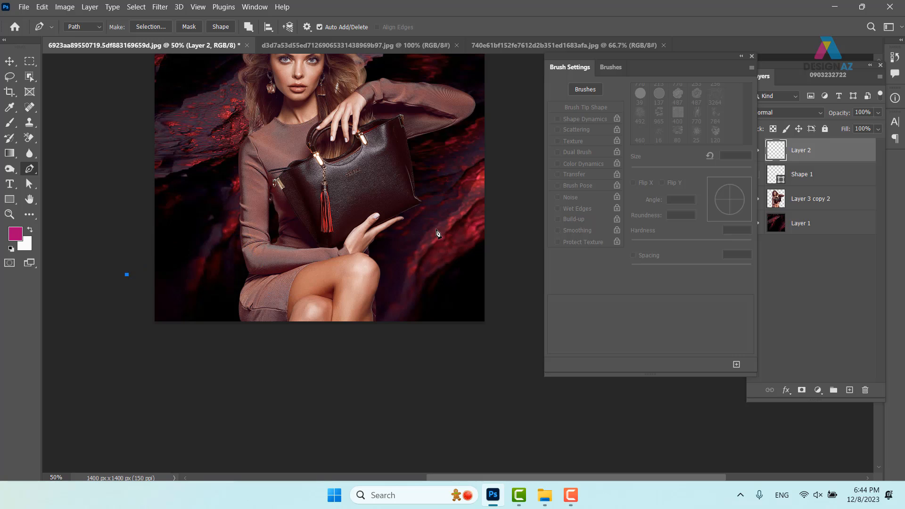
{"action": "key", "text": "ctrl+z"}
Draw a new path from outside the canvas's left edge, dipping across the woman's lap, and adjust the anchor and handles beside the handbag
{"action": "left_click_drag", "start_coordinate": [222, 233], "coordinate": [196, 291]}
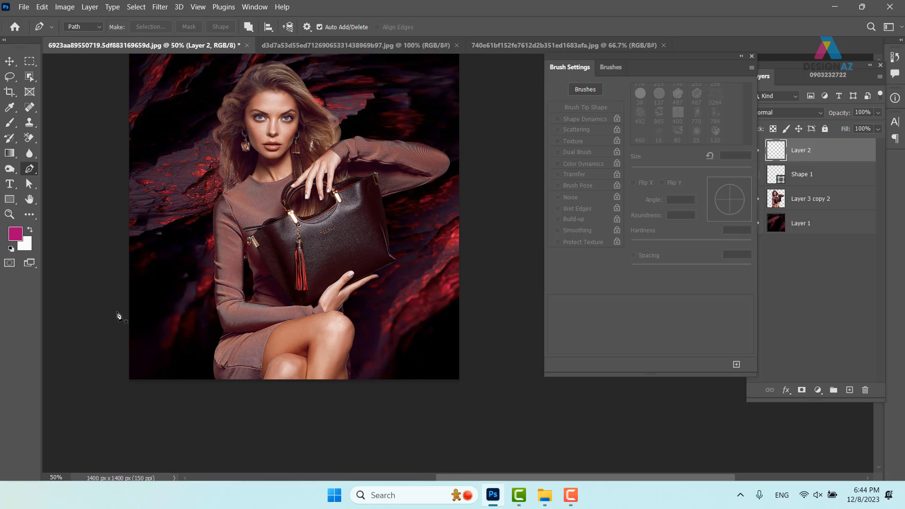
{"action": "left_click_drag", "start_coordinate": [87, 300], "coordinate": [151, 283]}
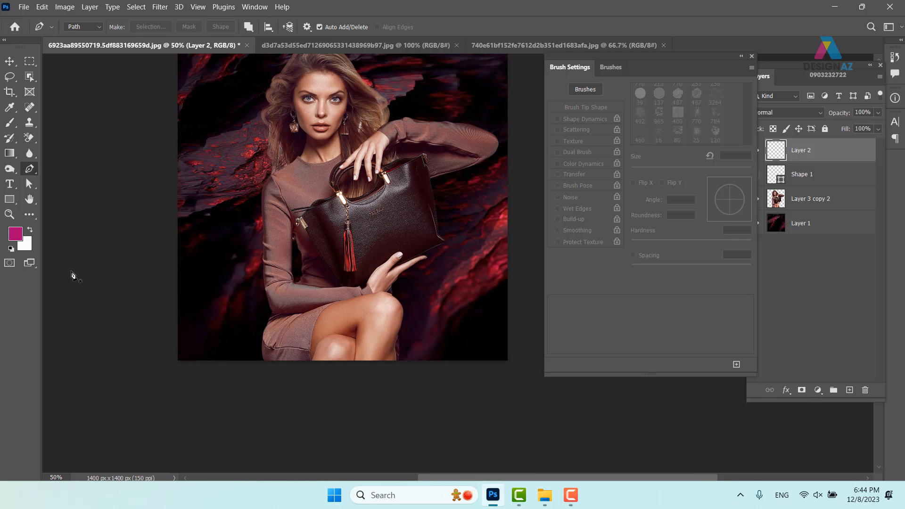
{"action": "left_click_drag", "start_coordinate": [168, 221], "coordinate": [213, 233]}
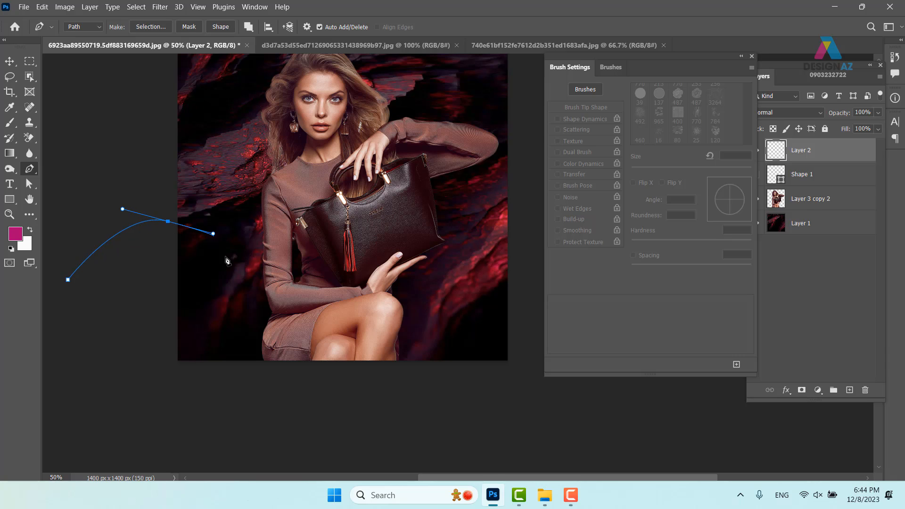
{"action": "left_click_drag", "start_coordinate": [234, 297], "coordinate": [261, 314]}
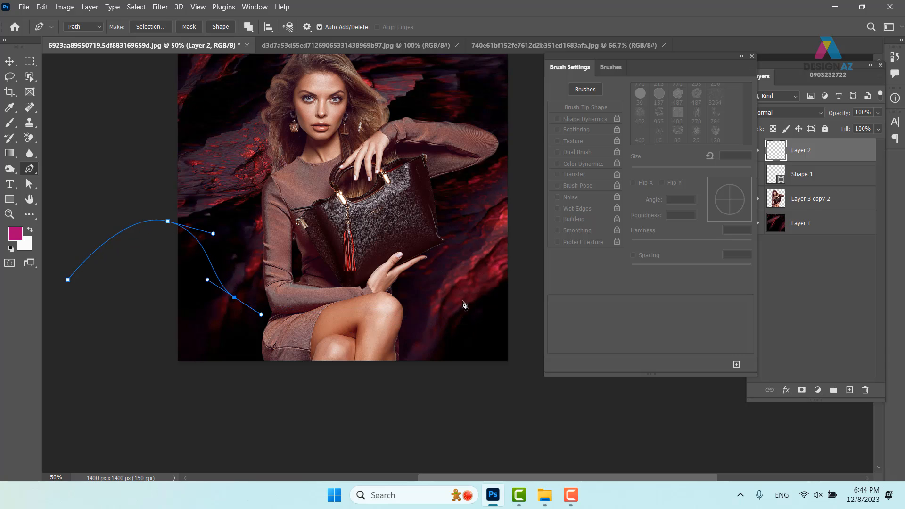
{"action": "left_click_drag", "start_coordinate": [464, 294], "coordinate": [496, 218]}
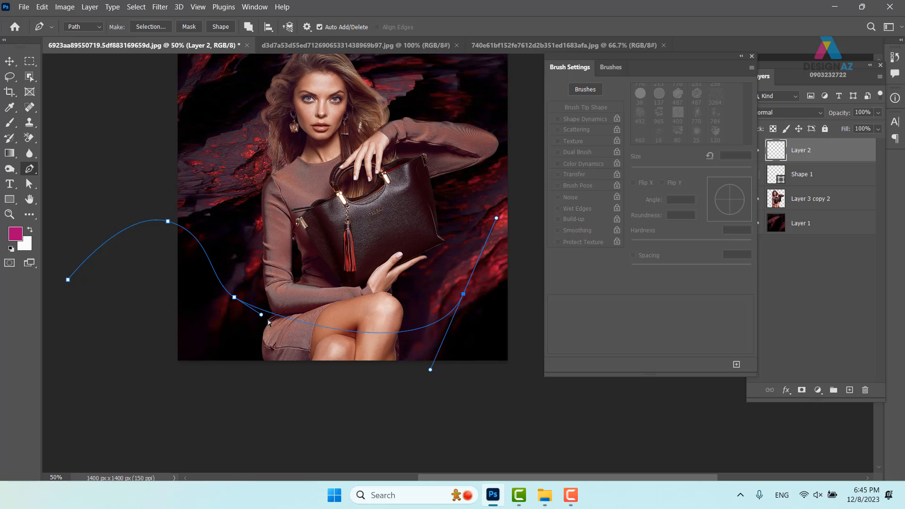
{"action": "left_click_drag", "start_coordinate": [262, 320], "coordinate": [291, 365]}
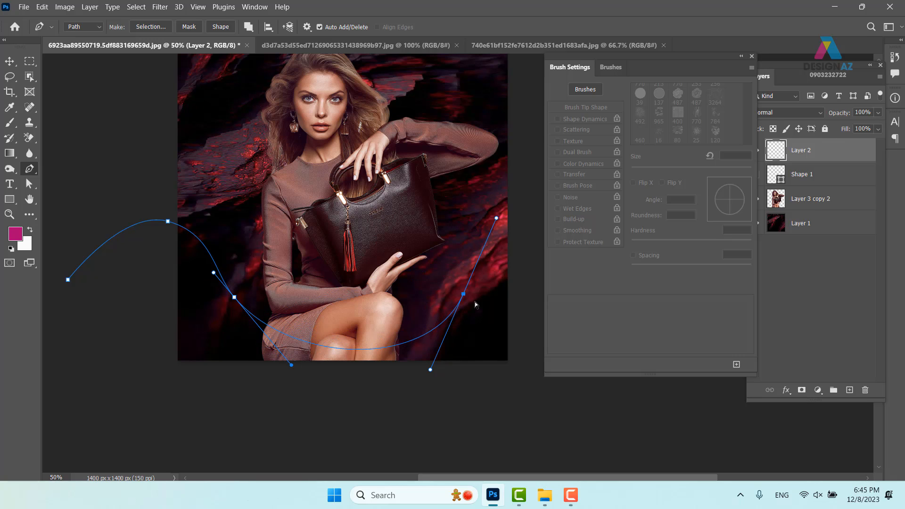
{"action": "left_click_drag", "start_coordinate": [466, 297], "coordinate": [448, 259]}
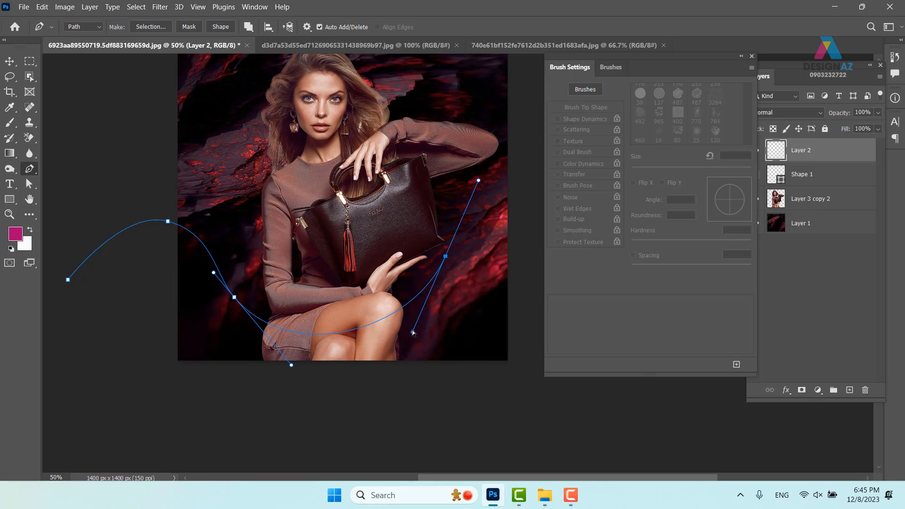
{"action": "left_click_drag", "start_coordinate": [412, 334], "coordinate": [406, 354]}
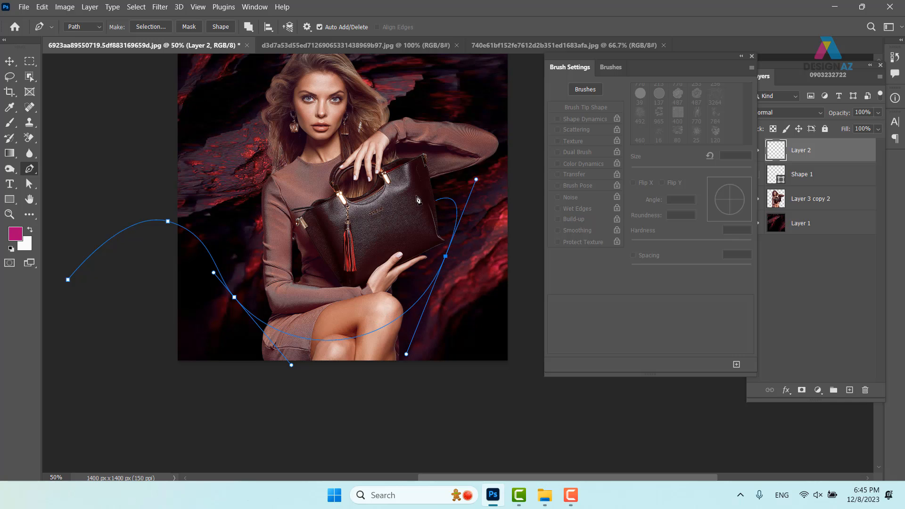
Extend the path in a loop over the handbag and back out past the canvas's right edge, curving downward outside the image
{"action": "left_click_drag", "start_coordinate": [355, 217], "coordinate": [359, 272]}
{"action": "scroll", "coordinate": [409, 289], "scroll_direction": "right", "scroll_amount": 5}
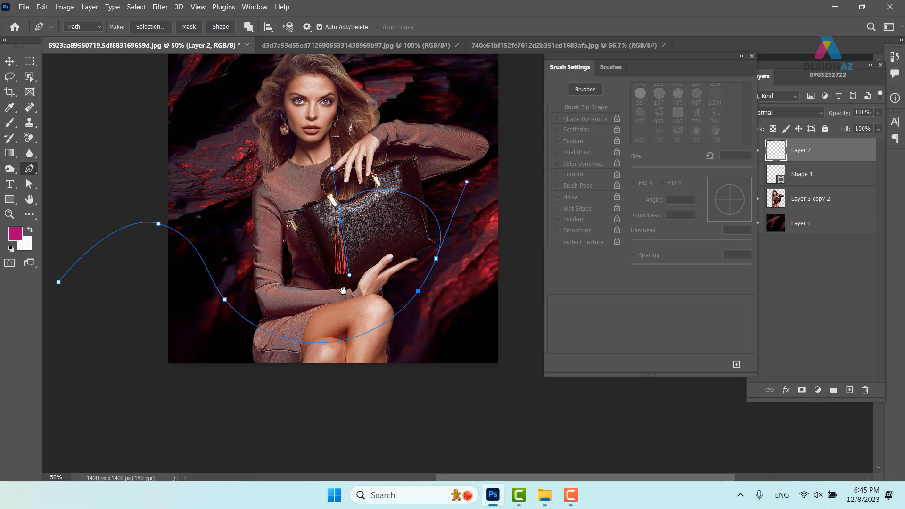
{"action": "left_click_drag", "start_coordinate": [424, 233], "coordinate": [505, 184]}
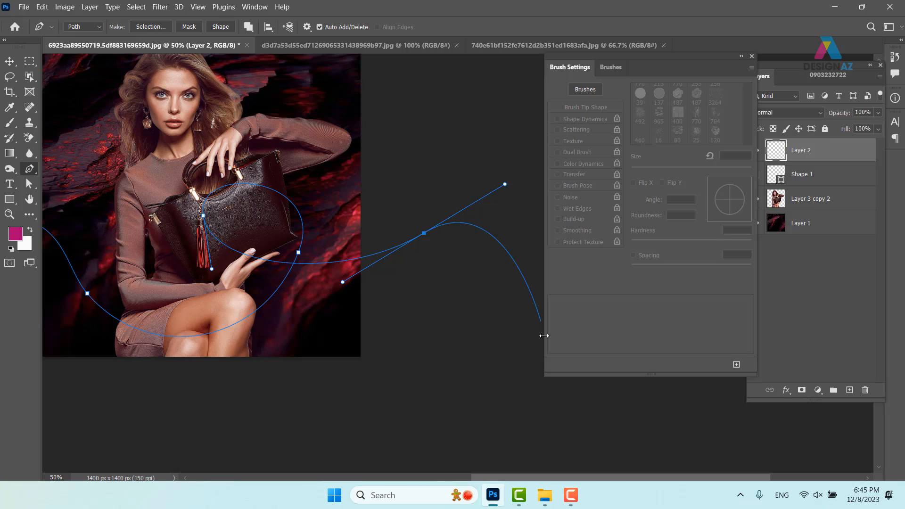
{"action": "left_click", "coordinate": [516, 346]}
{"action": "scroll", "coordinate": [438, 339], "scroll_direction": "down", "scroll_amount": 1}
{"action": "scroll", "coordinate": [439, 340], "scroll_direction": "left", "scroll_amount": 2}
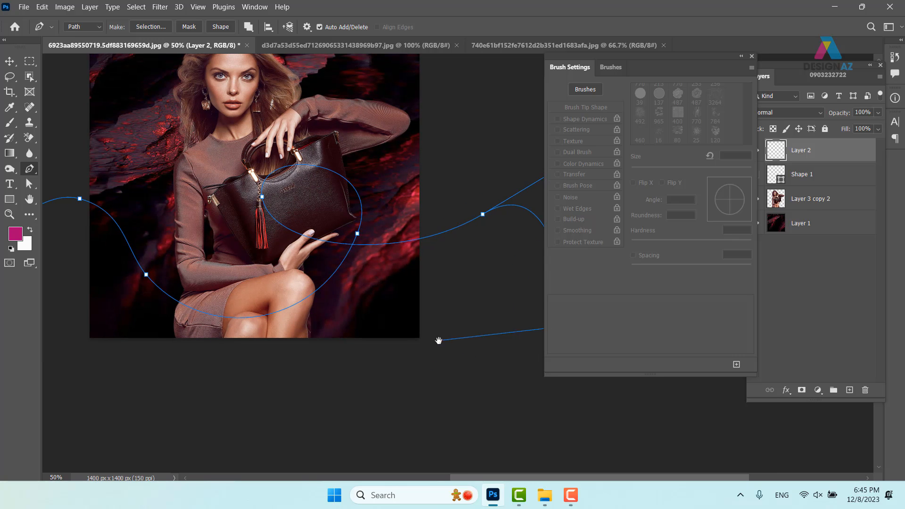
Stroke the looping path over the handbag with the magenta wavy-line brush, with simulated pressure
{"action": "right_click", "coordinate": [384, 249]}
{"action": "left_click", "coordinate": [414, 300]}
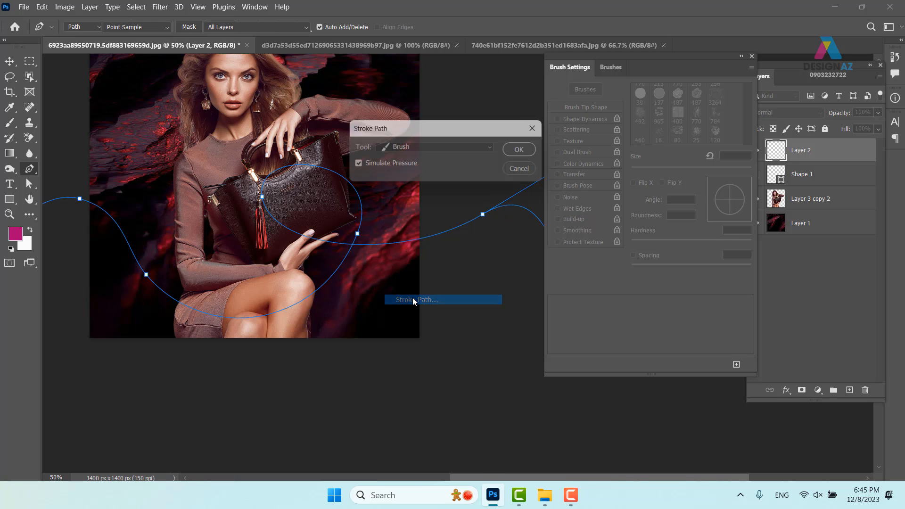
{"action": "left_click", "coordinate": [520, 151]}
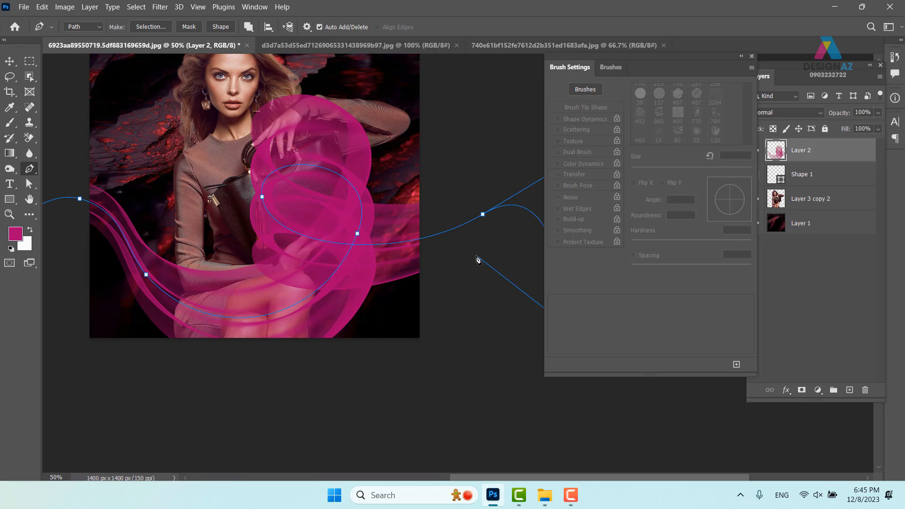
Undo the looping path's stroke and the points of that path
{"action": "key", "text": "ctrl+z"}
{"action": "key", "text": "ctrl+z"}
{"action": "key", "text": "ctrl+z"}
{"action": "key", "text": "ctrl+z"}
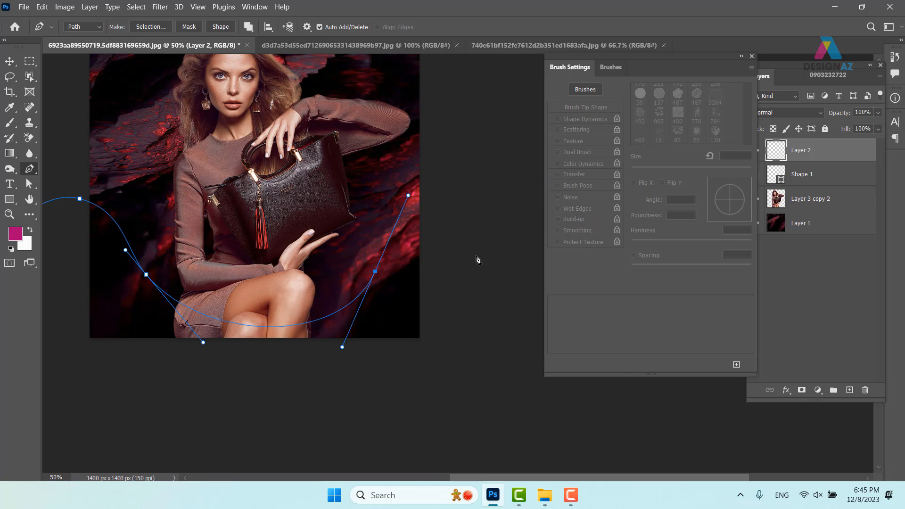
{"action": "key", "text": "ctrl+z"}
{"action": "key", "text": "ctrl+z"}
{"action": "key", "text": "ctrl+z"}
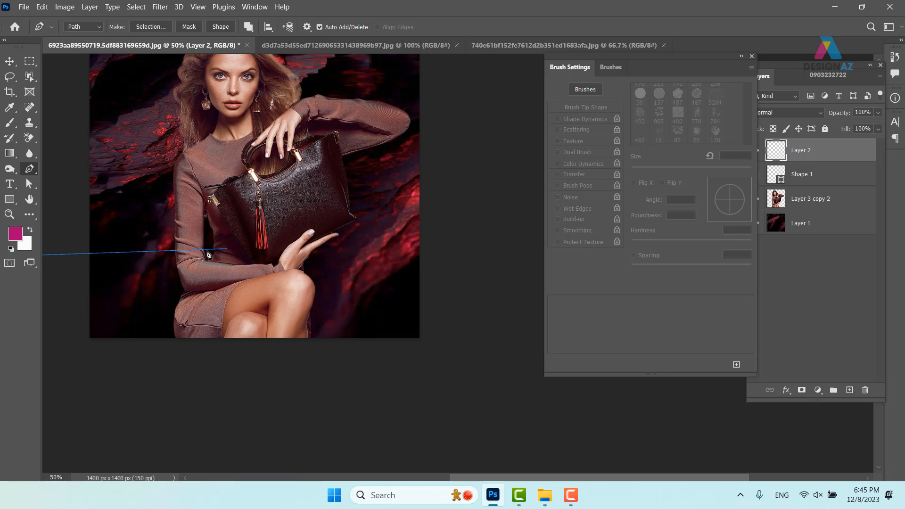
Paint a magenta ribbon freehand with the wavy-line brush at 278 px, from the image's left edge, dipping over the lap, to the right edge
{"action": "key", "text": "b"}
{"action": "left_click_drag", "start_coordinate": [82, 214], "coordinate": [392, 215]}
{"action": "key", "text": "ctrl+z"}
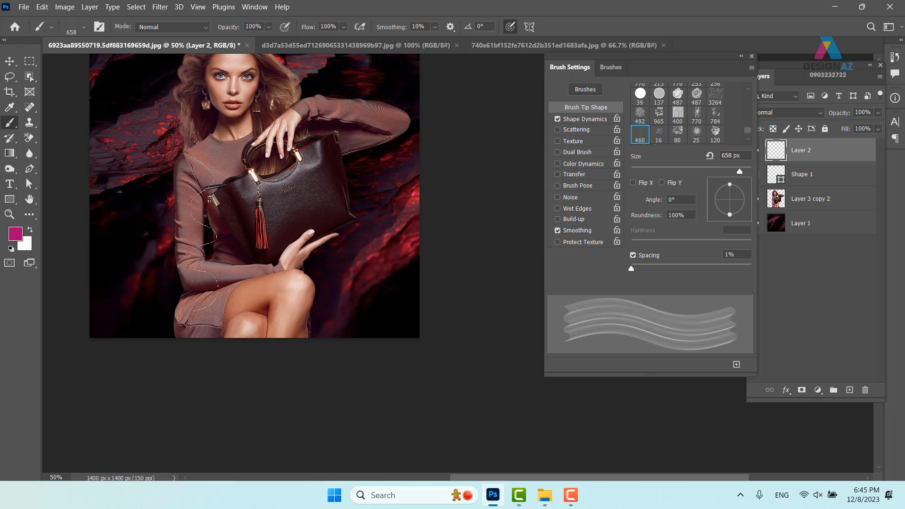
{"action": "key", "text": "bracketleft"}
{"action": "key", "text": "bracketleft"}
{"action": "key", "text": "bracketleft"}
{"action": "key", "text": "bracketleft"}
{"action": "mouse_move", "coordinate": [92, 264]}
{"action": "left_mouse_down"}
{"action": "mouse_move", "coordinate": [148, 247]}
{"action": "mouse_move", "coordinate": [223, 297]}
{"action": "mouse_move", "coordinate": [328, 256]}
{"action": "mouse_move", "coordinate": [376, 277]}
{"action": "mouse_move", "coordinate": [425, 226]}
{"action": "left_mouse_up"}
{"action": "left_click_drag", "start_coordinate": [314, 272], "coordinate": [372, 265]}
{"action": "key", "text": "ctrl+z"}
{"action": "mouse_move", "coordinate": [127, 262]}
{"action": "left_mouse_down"}
{"action": "mouse_move", "coordinate": [141, 250]}
{"action": "mouse_move", "coordinate": [246, 236]}
{"action": "mouse_move", "coordinate": [203, 297]}
{"action": "mouse_move", "coordinate": [285, 336]}
{"action": "mouse_move", "coordinate": [337, 223]}
{"action": "mouse_move", "coordinate": [501, 248]}
{"action": "mouse_move", "coordinate": [512, 232]}
{"action": "left_mouse_up"}
Close the brush settings and open the Liquify filter on the ribbon layer
{"action": "left_click_drag", "start_coordinate": [356, 277], "coordinate": [389, 322]}
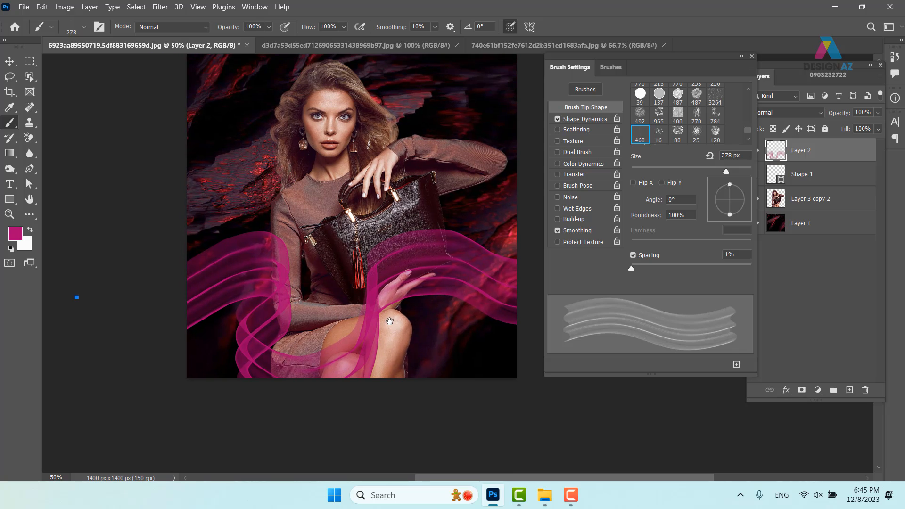
{"action": "key", "text": "ctrl+plus"}
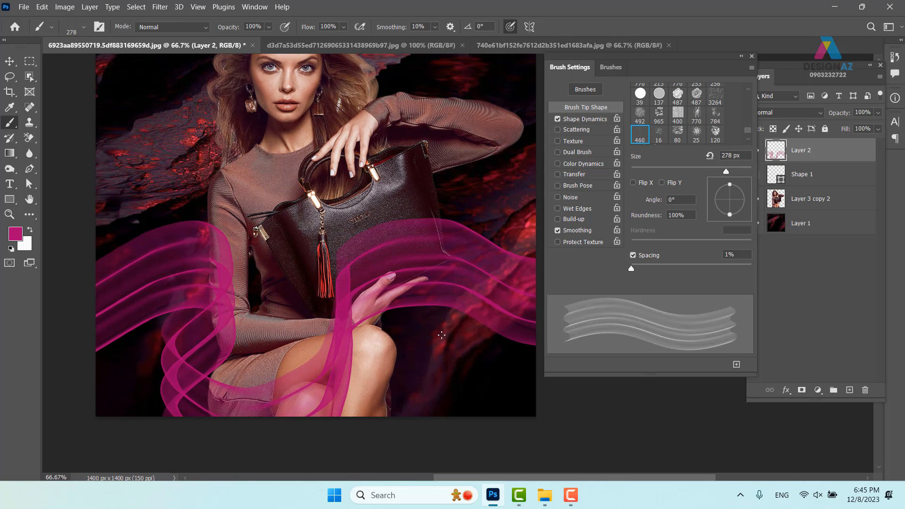
{"action": "left_click_drag", "start_coordinate": [320, 348], "coordinate": [385, 323]}
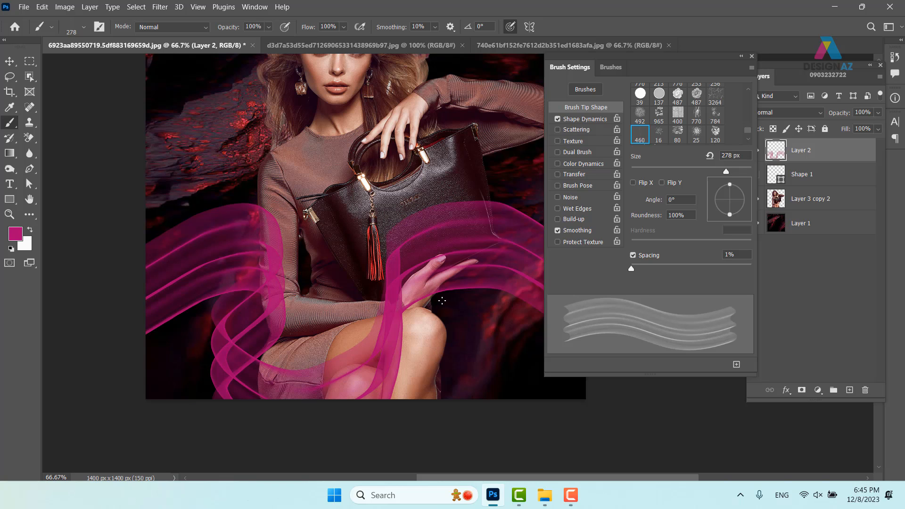
{"action": "key", "text": "ctrl+plus"}
{"action": "left_click_drag", "start_coordinate": [417, 299], "coordinate": [273, 249]}
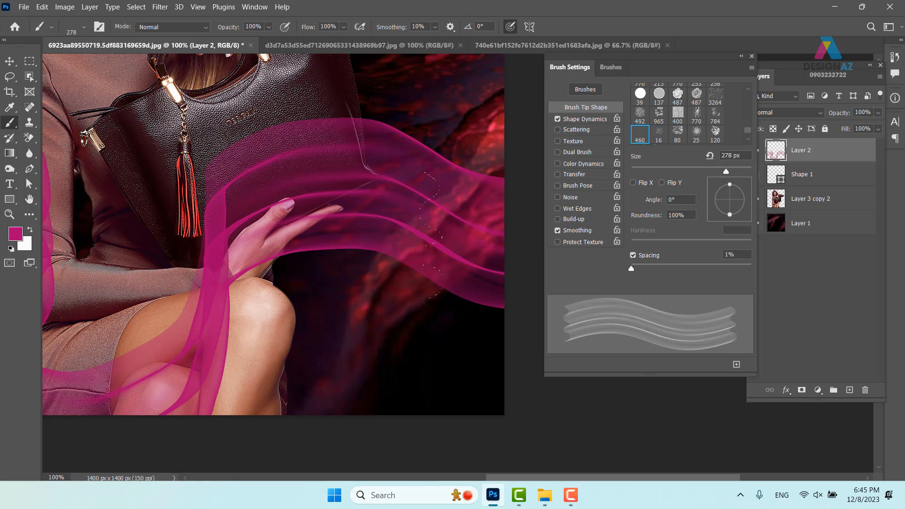
{"action": "left_click", "coordinate": [752, 56]}
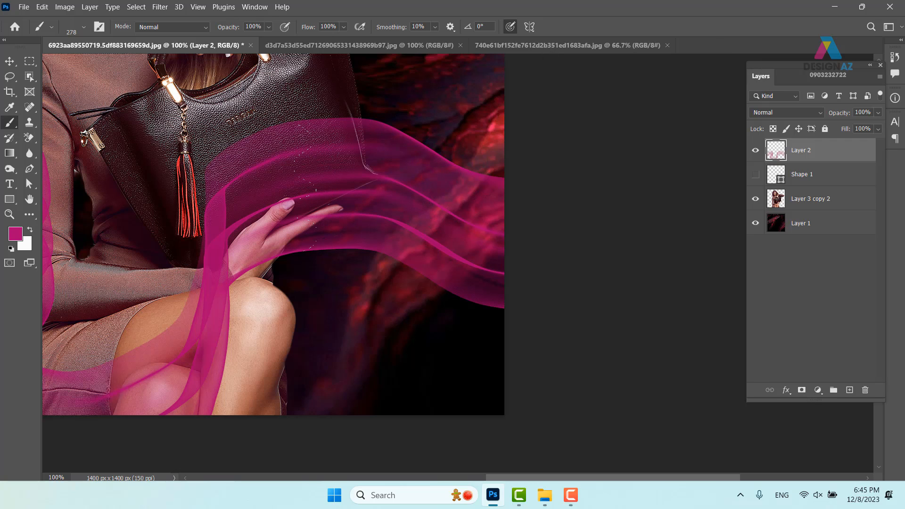
{"action": "left_click", "coordinate": [161, 7]}
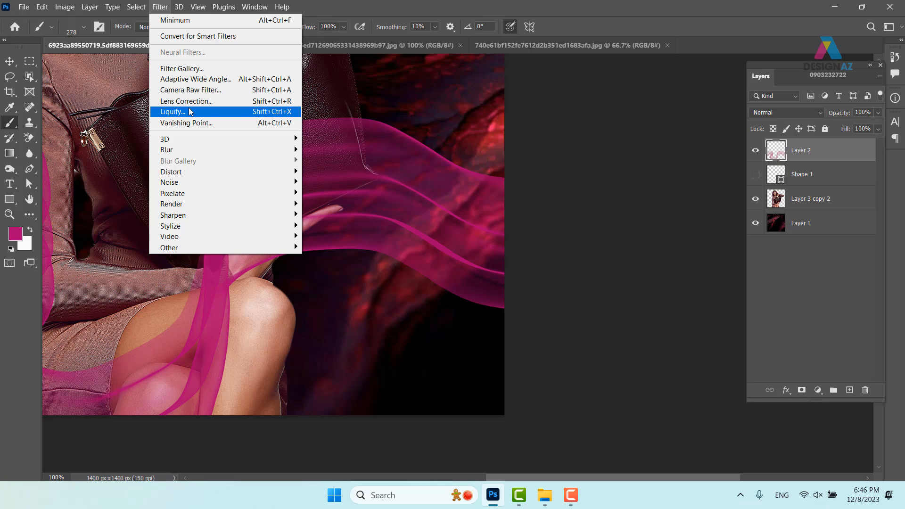
{"action": "left_click", "coordinate": [190, 112]}
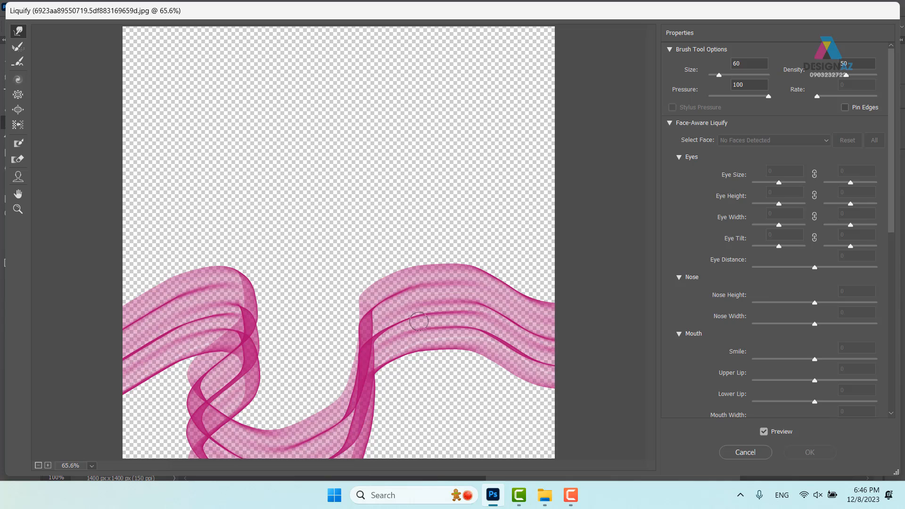
Smooth the outline of the ribbon's right-hand wave using a Forward Warp brush of size 288
{"action": "left_click_drag", "start_coordinate": [397, 195], "coordinate": [442, 195]}
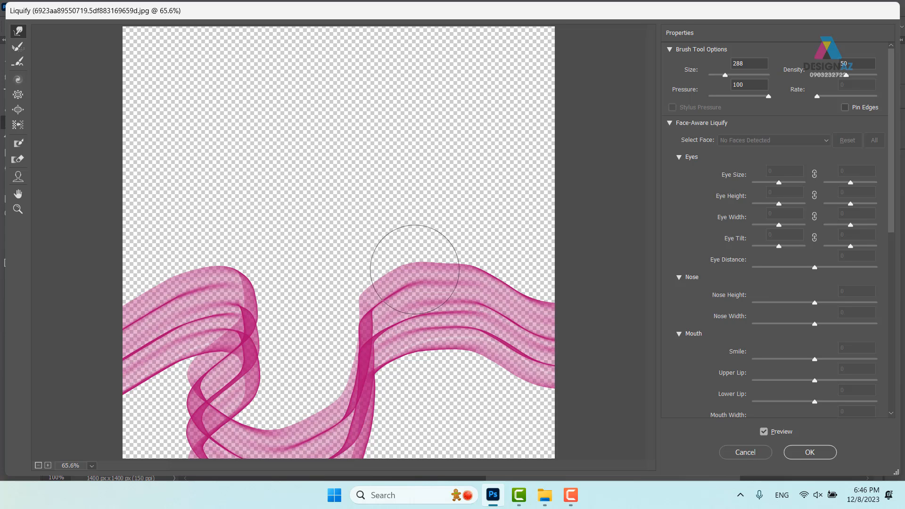
{"action": "left_click_drag", "start_coordinate": [441, 274], "coordinate": [441, 268]}
{"action": "mouse_move", "coordinate": [342, 292]}
{"action": "left_mouse_down"}
{"action": "mouse_move", "coordinate": [348, 283]}
{"action": "mouse_move", "coordinate": [353, 292]}
{"action": "left_mouse_up"}
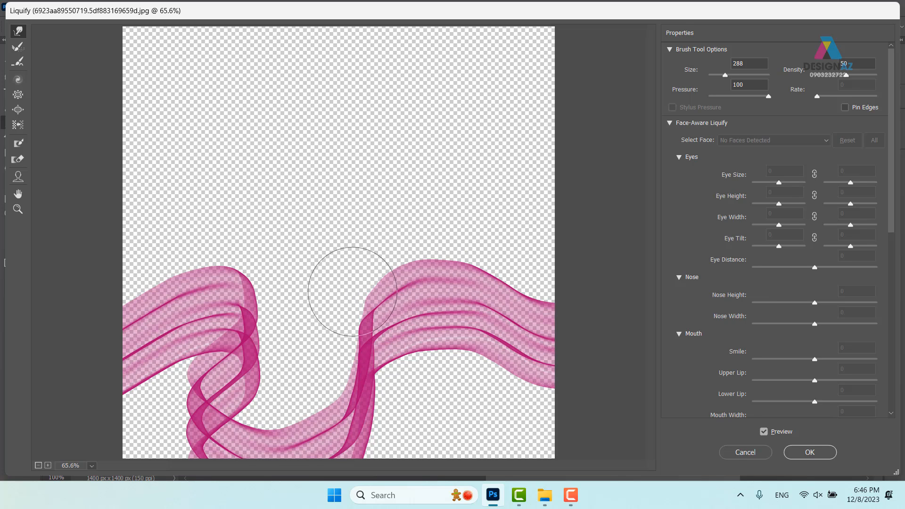
{"action": "left_click_drag", "start_coordinate": [434, 376], "coordinate": [434, 369]}
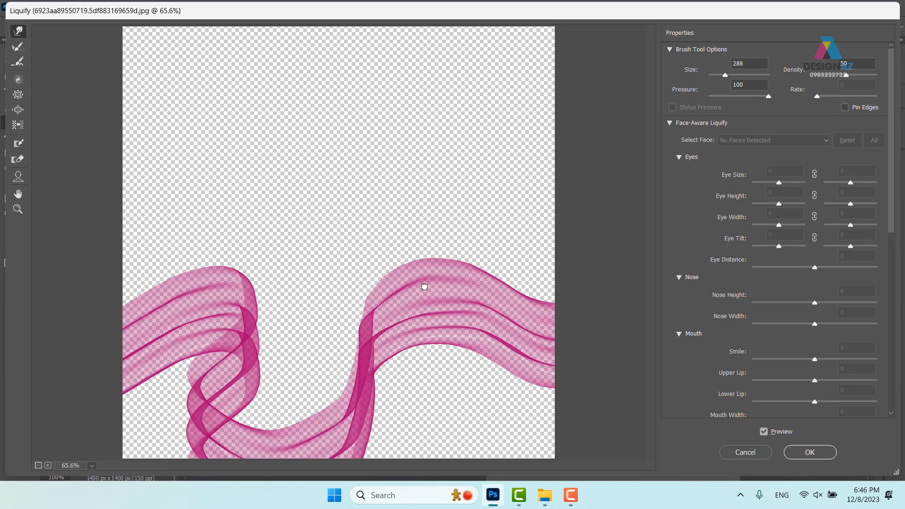
Push the lower edge of the ribbon's right-hand wave upward into a tighter arch, using a warp brush of size 495
{"action": "left_click_drag", "start_coordinate": [428, 366], "coordinate": [419, 347]}
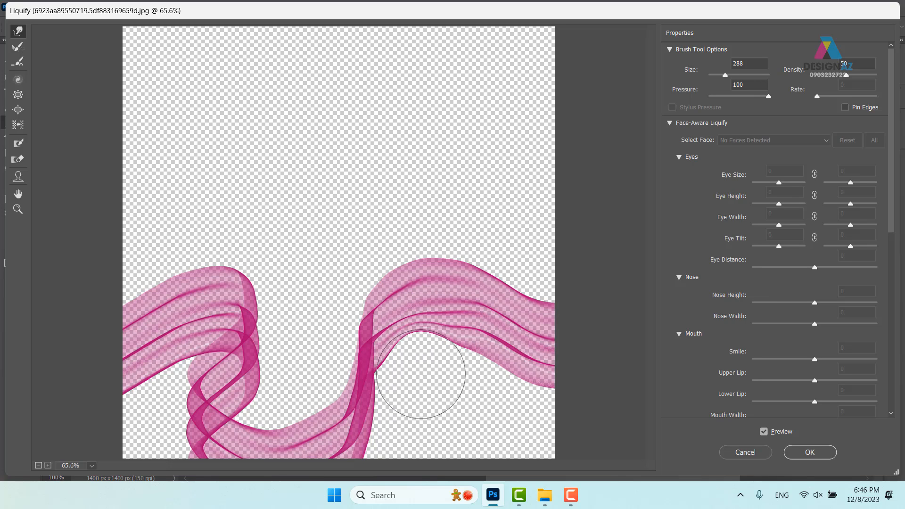
{"action": "key", "text": "ctrl+z"}
{"action": "right_click", "coordinate": [374, 166], "text": "alt"}
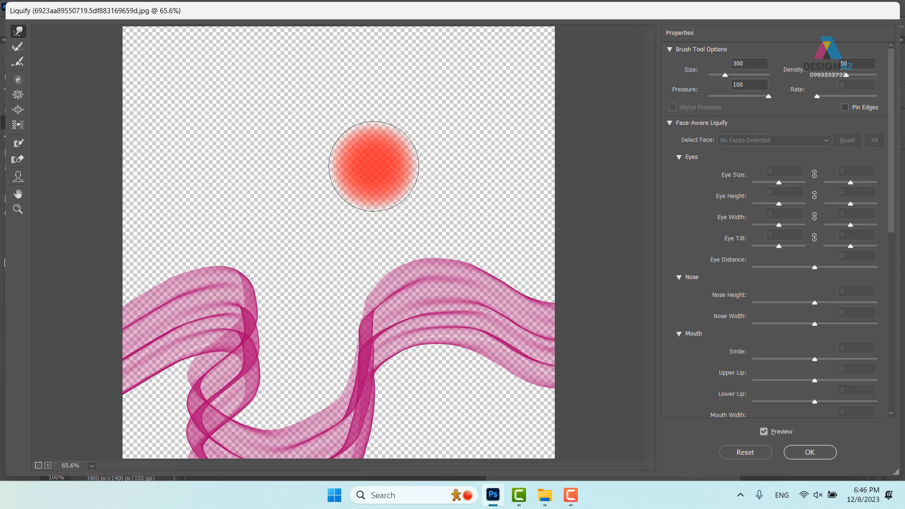
{"action": "left_click_drag", "start_coordinate": [427, 371], "coordinate": [421, 346]}
{"action": "mouse_move", "coordinate": [446, 374]}
{"action": "left_mouse_down"}
{"action": "mouse_move", "coordinate": [448, 353]}
{"action": "mouse_move", "coordinate": [413, 341]}
{"action": "left_mouse_up"}
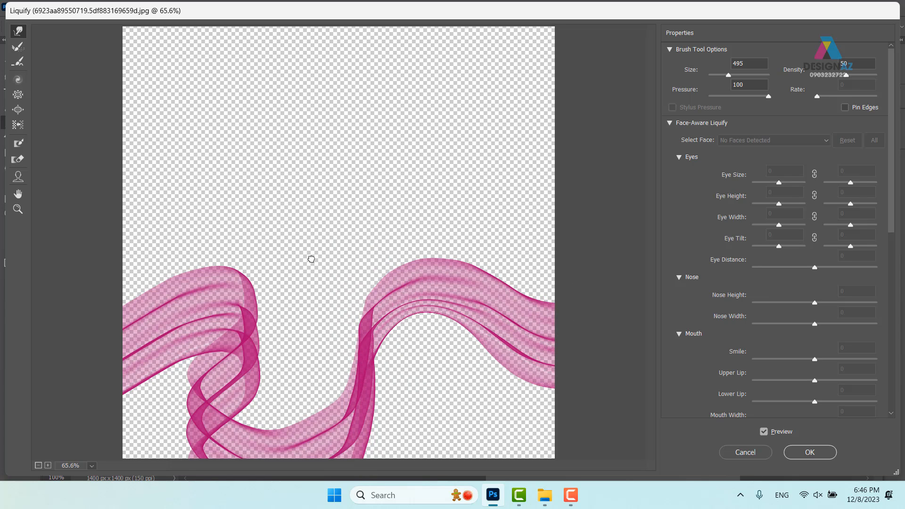
Warp the inner edge of the ribbon's bottom curve and the narrow band rising to the right-hand wave, using brush size 304
{"action": "scroll", "coordinate": [315, 262], "scroll_direction": "up", "scroll_amount": 1}
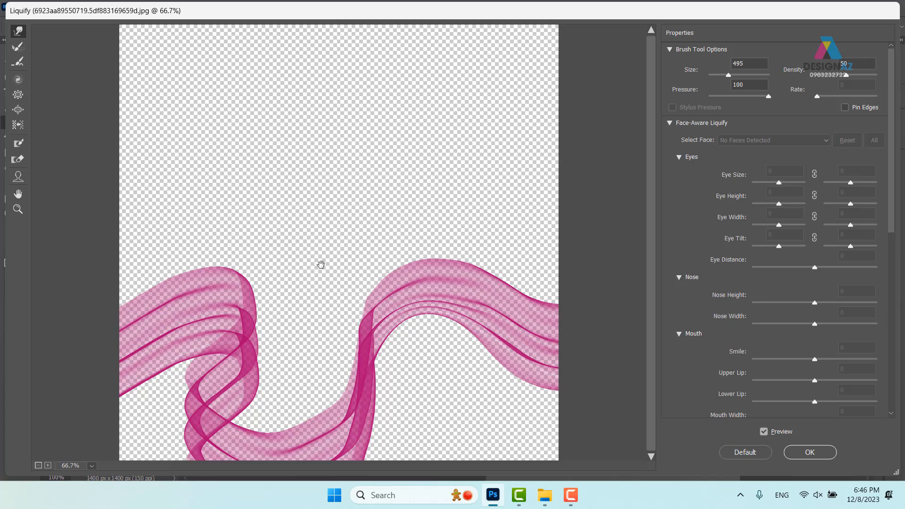
{"action": "scroll", "coordinate": [321, 265], "scroll_direction": "up", "scroll_amount": 1}
{"action": "left_click_drag", "start_coordinate": [307, 317], "coordinate": [356, 67]}
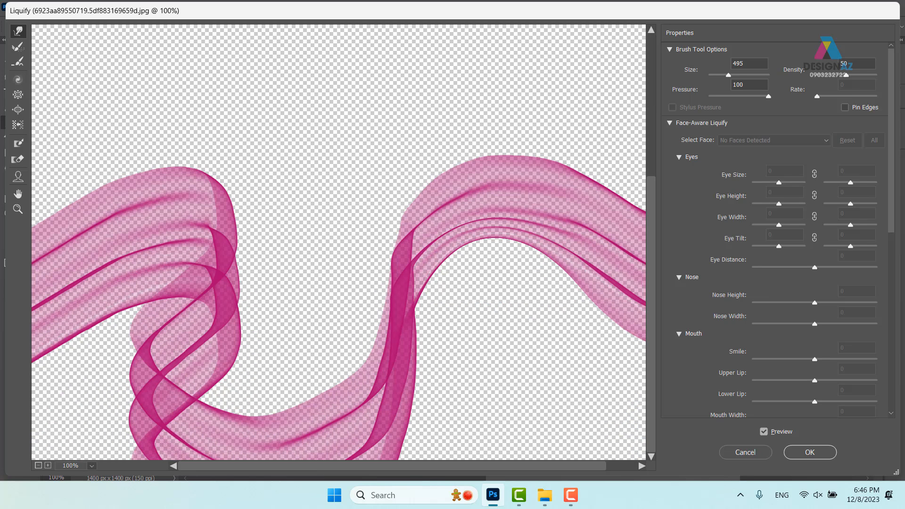
{"action": "mouse_move", "coordinate": [301, 316]}
{"action": "left_mouse_down"}
{"action": "mouse_move", "coordinate": [265, 316]}
{"action": "mouse_move", "coordinate": [268, 354]}
{"action": "left_mouse_up"}
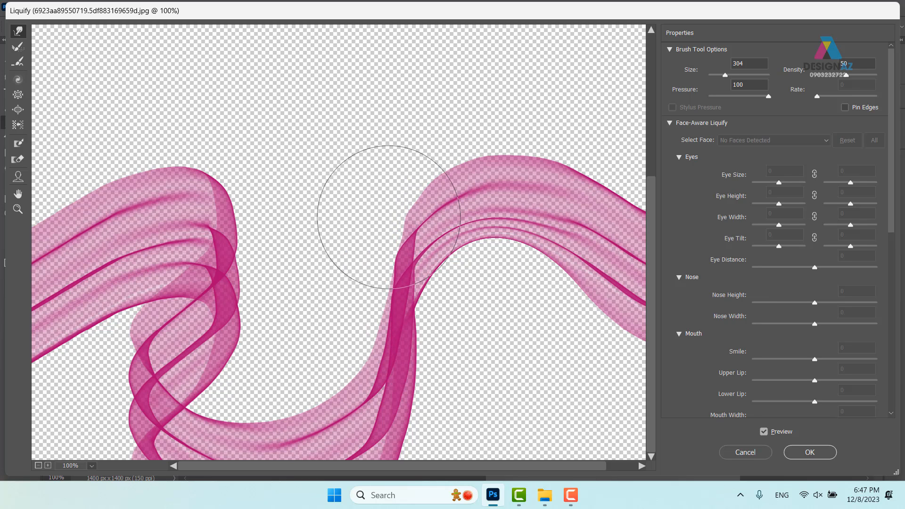
{"action": "left_click_drag", "start_coordinate": [428, 243], "coordinate": [371, 237]}
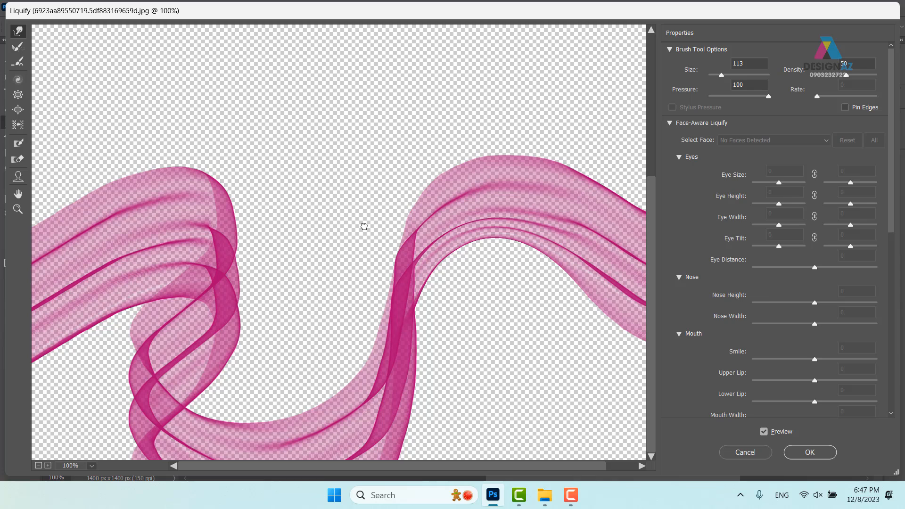
Reshape the underside of the ribbon's left-hand wave with a warp brush of size 220 and apply the Liquify filter
{"action": "right_click", "coordinate": [297, 224], "text": "alt"}
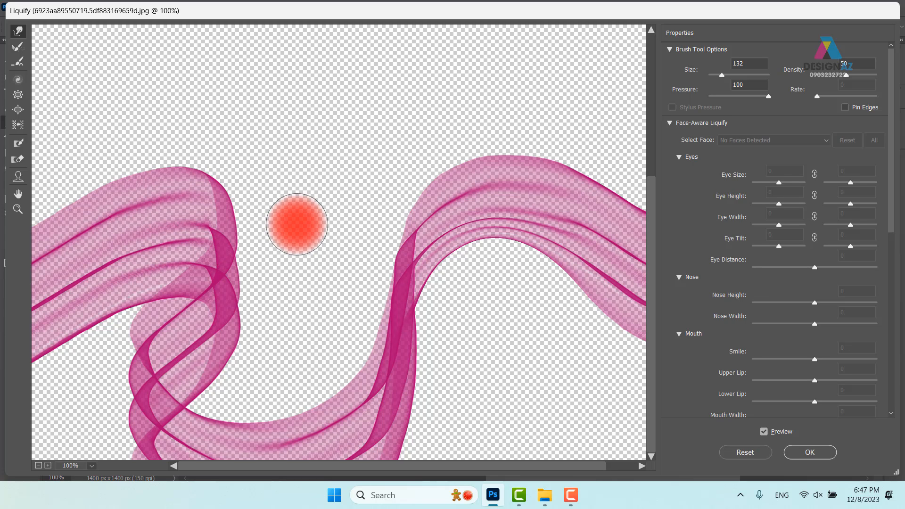
{"action": "key", "text": "ctrl+minus"}
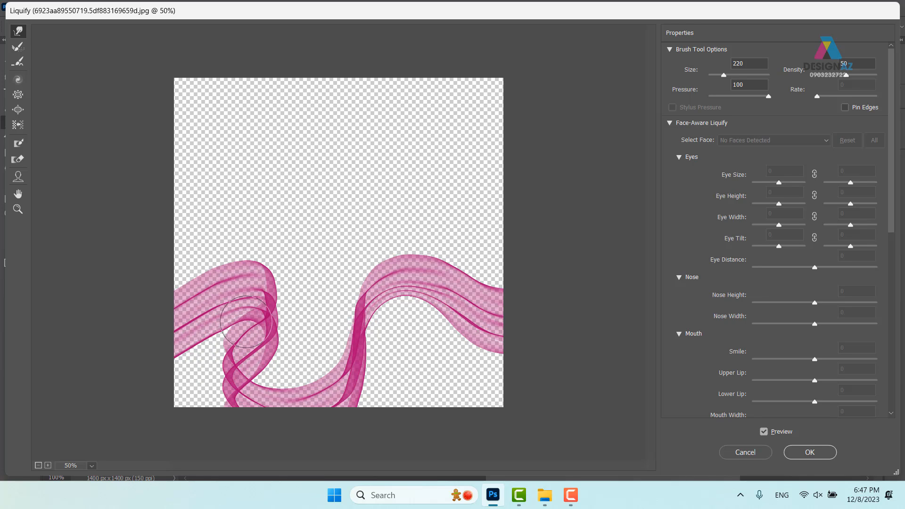
{"action": "mouse_move", "coordinate": [246, 322]}
{"action": "left_mouse_down"}
{"action": "mouse_move", "coordinate": [225, 331]}
{"action": "mouse_move", "coordinate": [269, 321]}
{"action": "mouse_move", "coordinate": [261, 320]}
{"action": "left_mouse_up"}
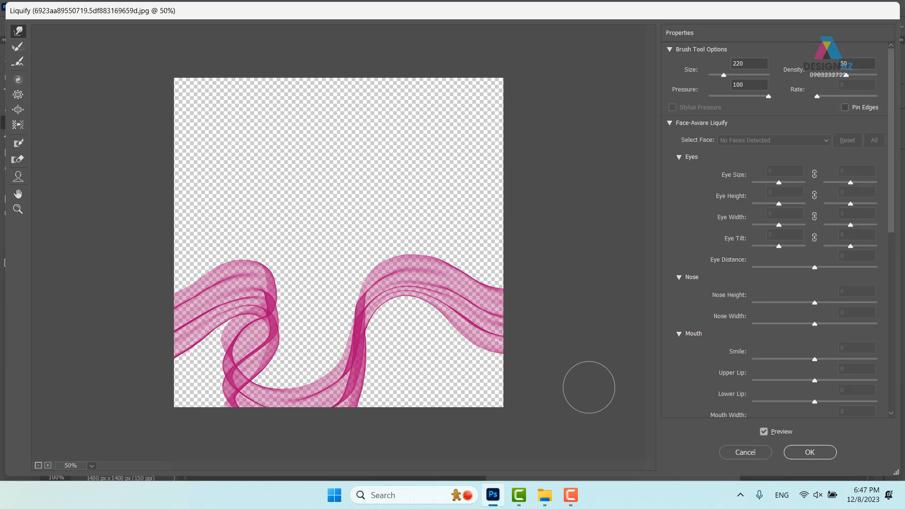
{"action": "left_click", "coordinate": [818, 455]}
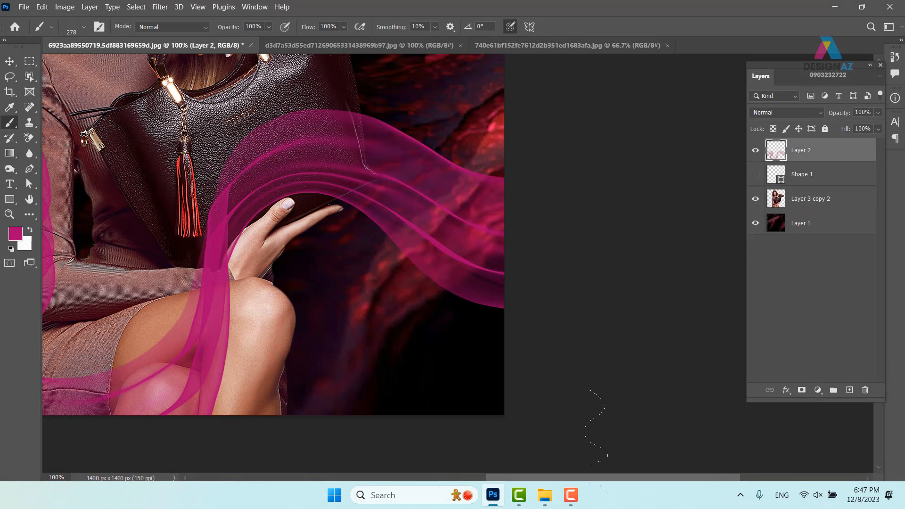
Shift the magenta ribbon slightly across the canvas and delete its layer, Layer 2
{"action": "left_click_drag", "start_coordinate": [344, 363], "coordinate": [507, 343]}
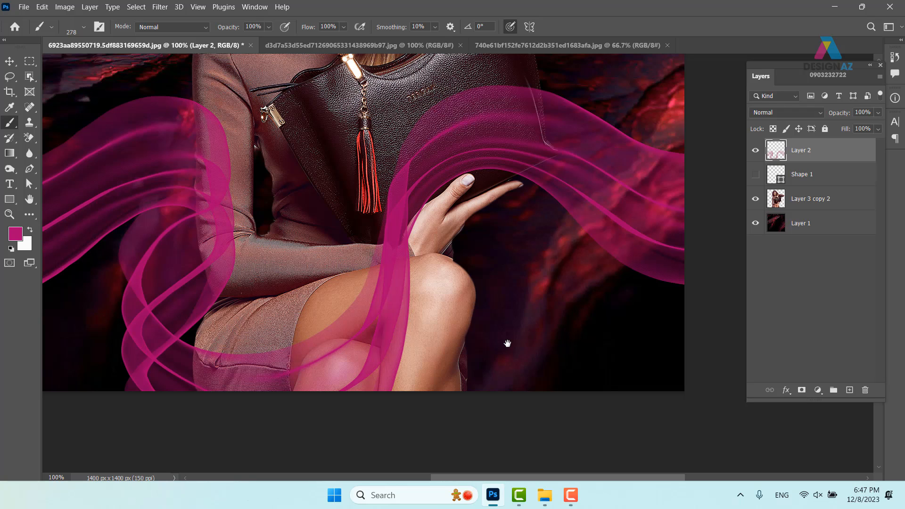
{"action": "left_click", "coordinate": [9, 61]}
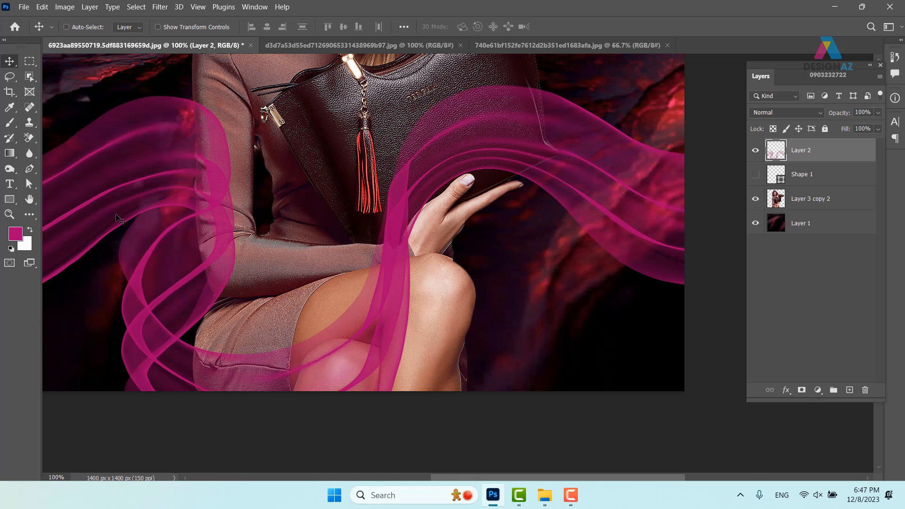
{"action": "left_click_drag", "start_coordinate": [546, 208], "coordinate": [507, 156]}
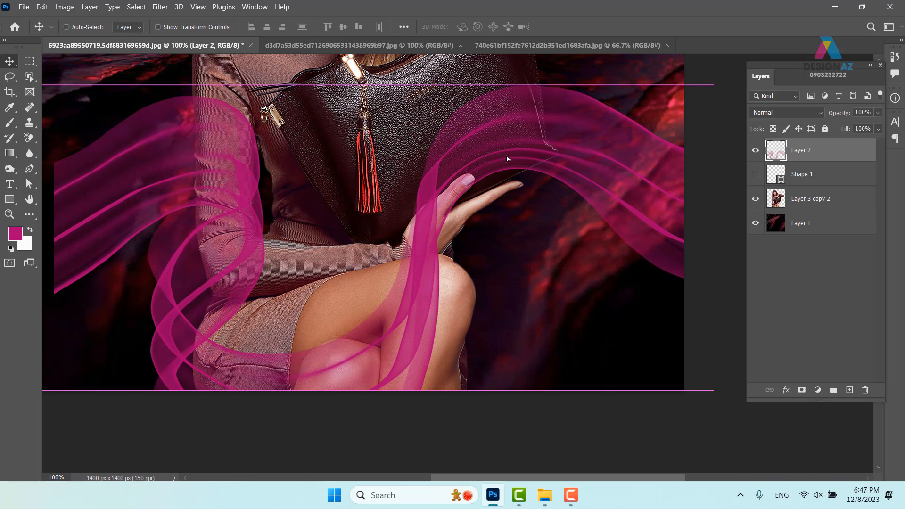
{"action": "key", "text": "Delete"}
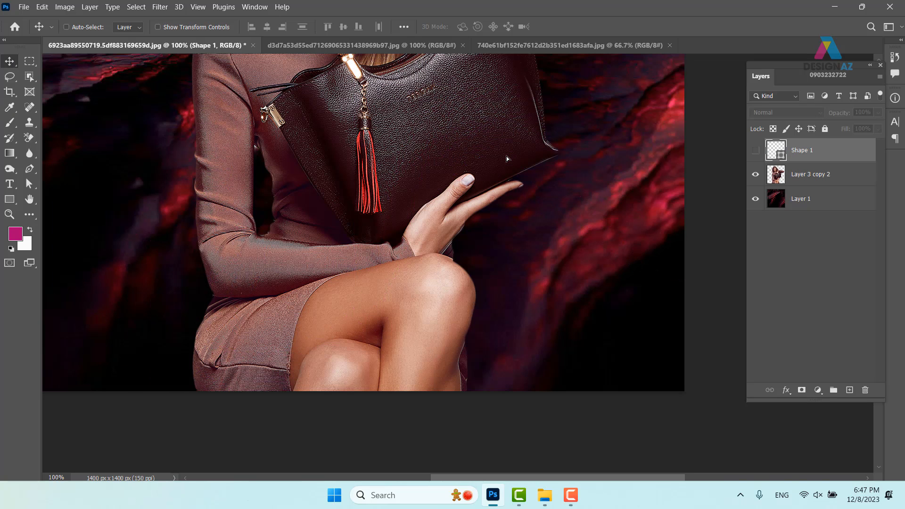
Choose the 284 px splatter brush tip for the Brush tool
{"action": "key", "text": "b"}
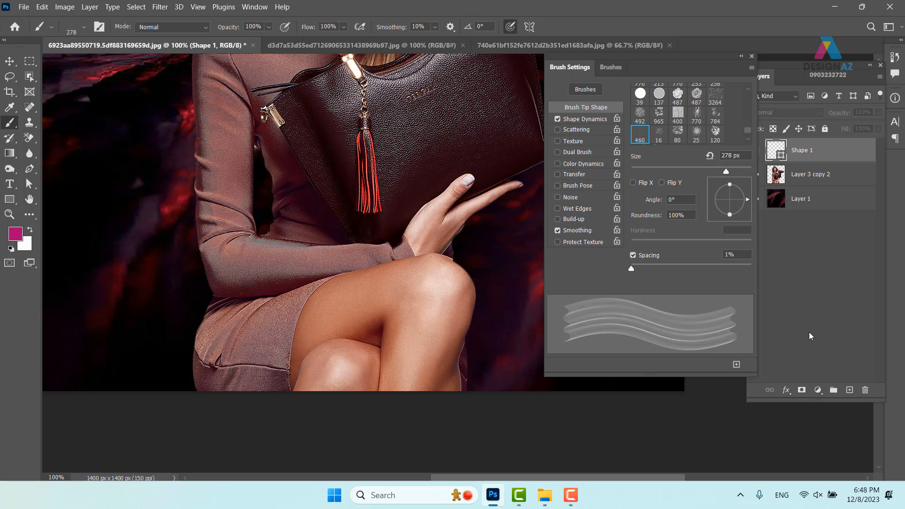
{"action": "scroll", "coordinate": [732, 142], "scroll_direction": "down", "scroll_amount": 10}
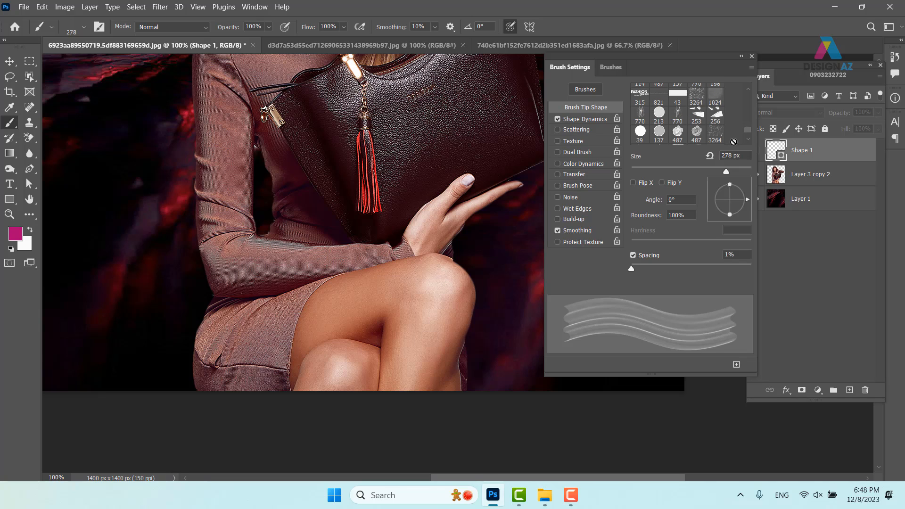
{"action": "left_click_drag", "start_coordinate": [750, 130], "coordinate": [755, 88]}
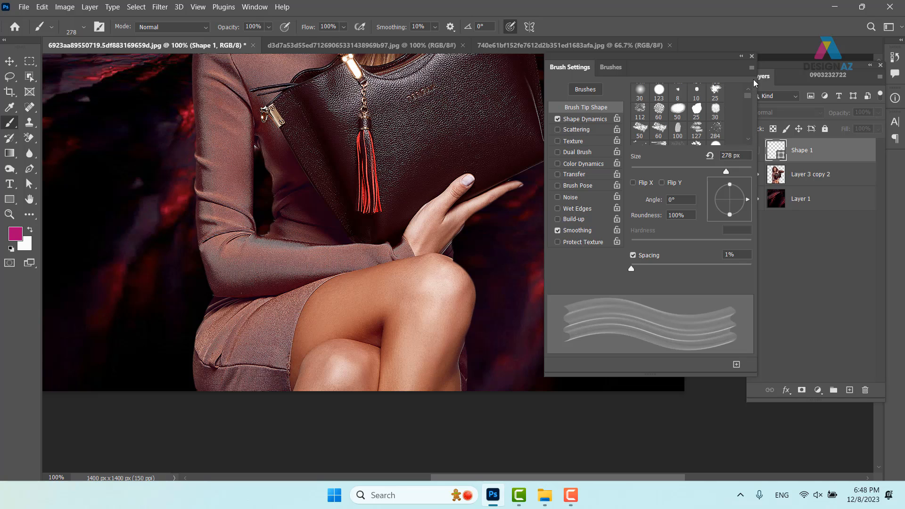
{"action": "left_click", "coordinate": [717, 131]}
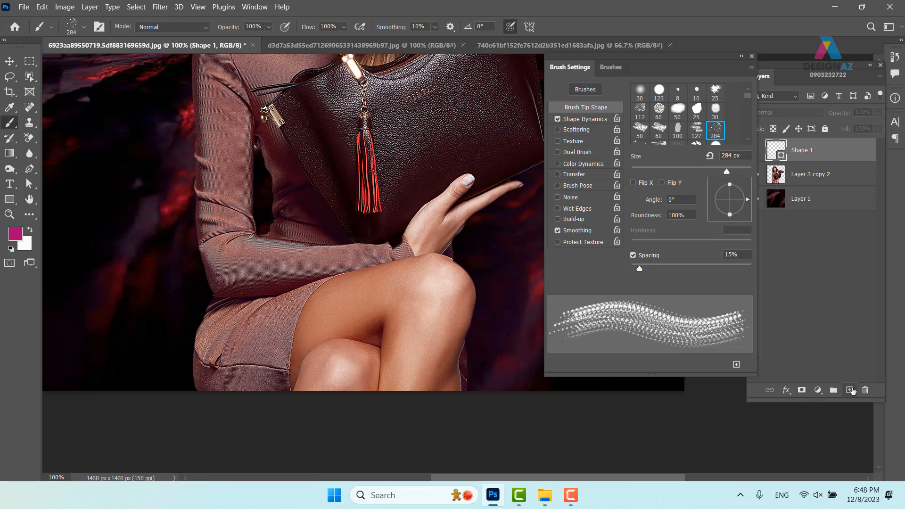
Add a new layer above Shape 1 and paint a diagonal magenta splatter stroke across the woman's sleeve
{"action": "left_click", "coordinate": [850, 390]}
{"action": "mouse_move", "coordinate": [117, 235]}
{"action": "left_mouse_down"}
{"action": "mouse_move", "coordinate": [145, 211]}
{"action": "mouse_move", "coordinate": [277, 206]}
{"action": "mouse_move", "coordinate": [315, 239]}
{"action": "mouse_move", "coordinate": [336, 226]}
{"action": "left_mouse_up"}
{"action": "key", "text": "ctrl+z"}
{"action": "left_click_drag", "start_coordinate": [181, 301], "coordinate": [349, 203]}
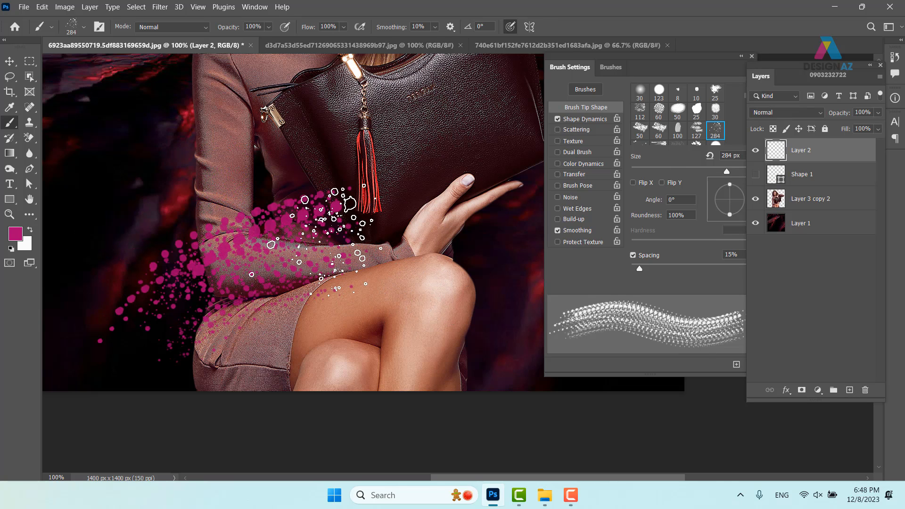
Undo the splatter stroke, reduce the brush spacing to 1% and try a continuous magenta stroke across the woman's lap
{"action": "key", "text": "ctrl+z"}
{"action": "left_click_drag", "start_coordinate": [639, 269], "coordinate": [624, 268]}
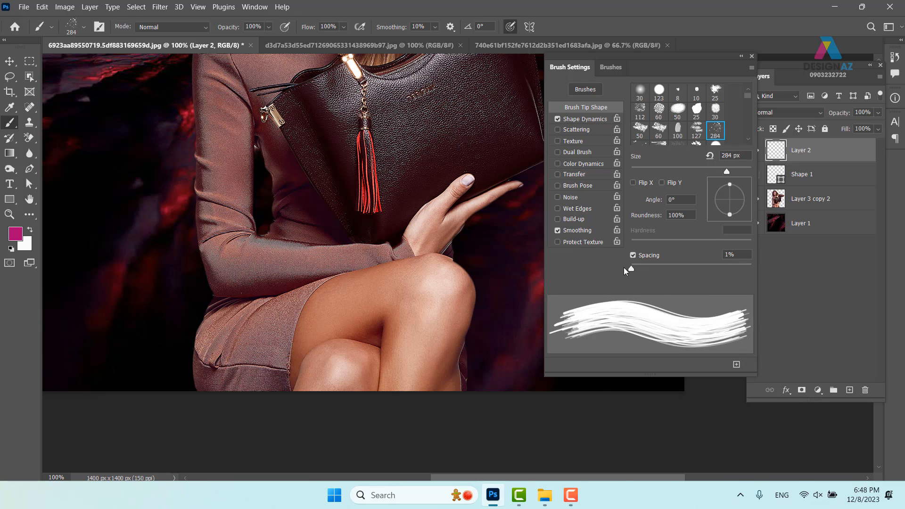
{"action": "mouse_move", "coordinate": [159, 256]}
{"action": "left_mouse_down"}
{"action": "mouse_move", "coordinate": [271, 186]}
{"action": "mouse_move", "coordinate": [435, 302]}
{"action": "mouse_move", "coordinate": [462, 276]}
{"action": "left_mouse_up"}
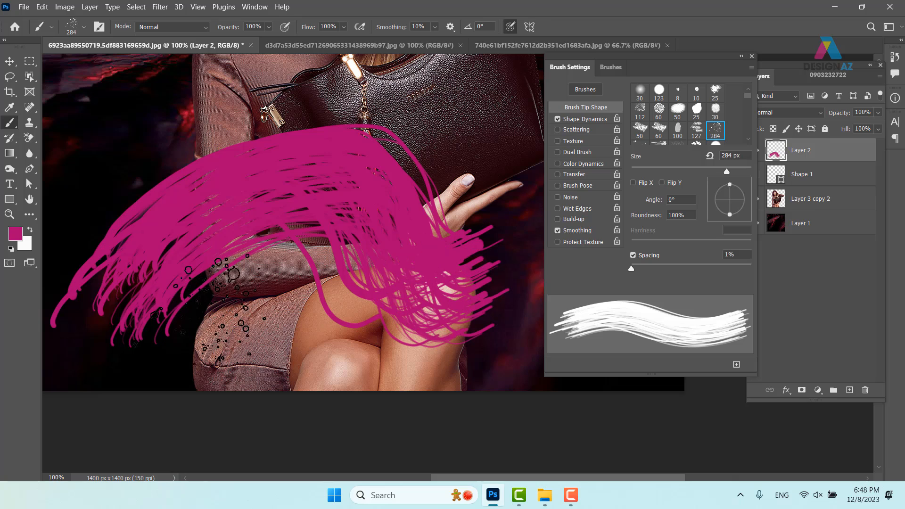
{"action": "key", "text": "ctrl+z"}
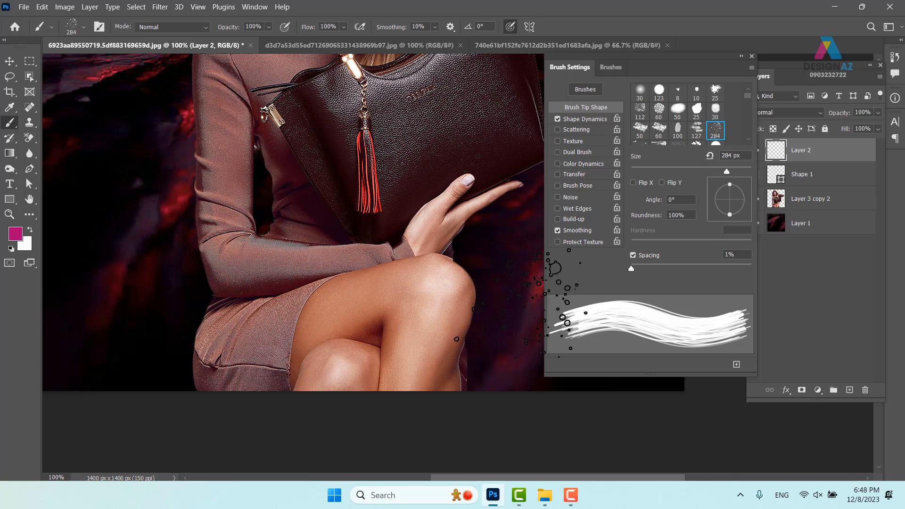
Enable Brush Projection in the brush's Shape Dynamics and try a wavy magenta stroke across the woman's arm and knees
{"action": "left_click", "coordinate": [598, 121]}
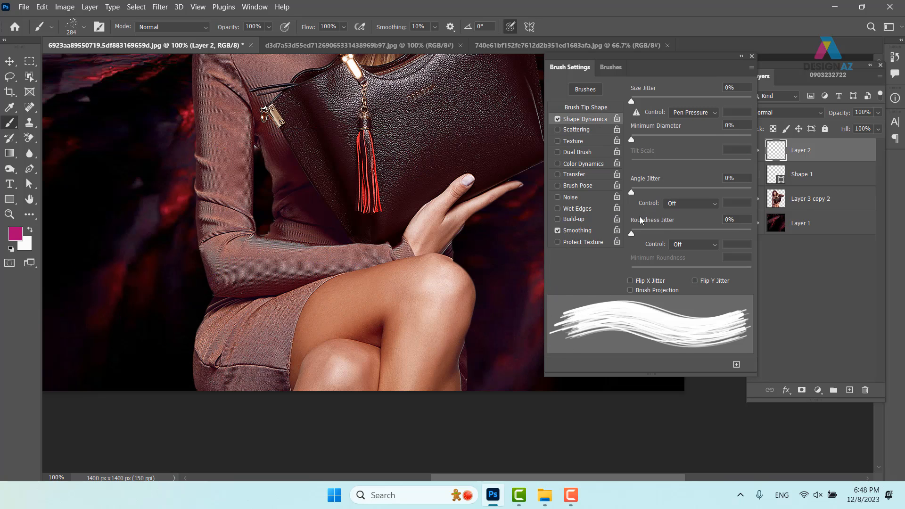
{"action": "scroll", "coordinate": [690, 253], "scroll_direction": "down", "scroll_amount": 1}
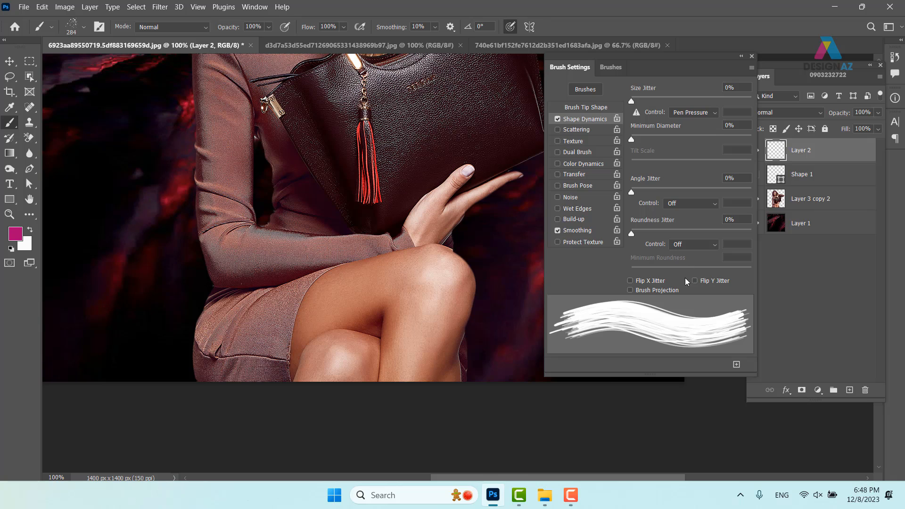
{"action": "left_click", "coordinate": [641, 291]}
{"action": "mouse_move", "coordinate": [120, 266]}
{"action": "left_mouse_down"}
{"action": "mouse_move", "coordinate": [219, 191]}
{"action": "mouse_move", "coordinate": [321, 272]}
{"action": "mouse_move", "coordinate": [432, 276]}
{"action": "left_mouse_up"}
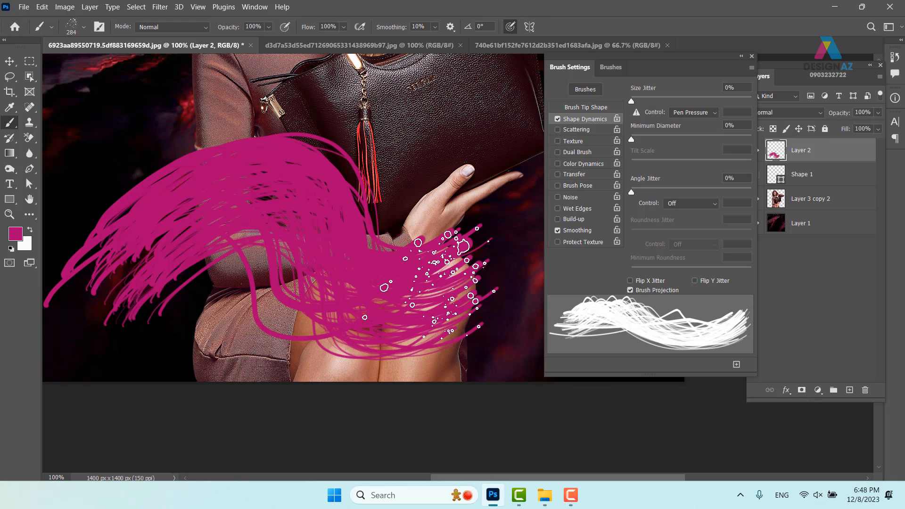
{"action": "key", "text": "ctrl+minus"}
{"action": "key", "text": "ctrl+minus"}
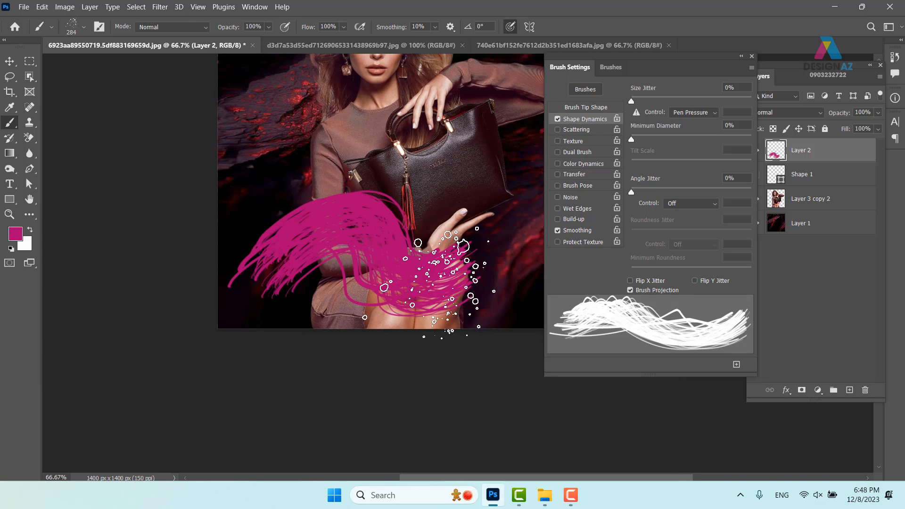
{"action": "key", "text": "ctrl+z"}
{"action": "mouse_move", "coordinate": [240, 263]}
{"action": "left_mouse_down"}
{"action": "mouse_move", "coordinate": [367, 271]}
{"action": "mouse_move", "coordinate": [485, 241]}
{"action": "mouse_move", "coordinate": [345, 264]}
{"action": "left_mouse_up"}
{"action": "key", "text": "ctrl+z"}
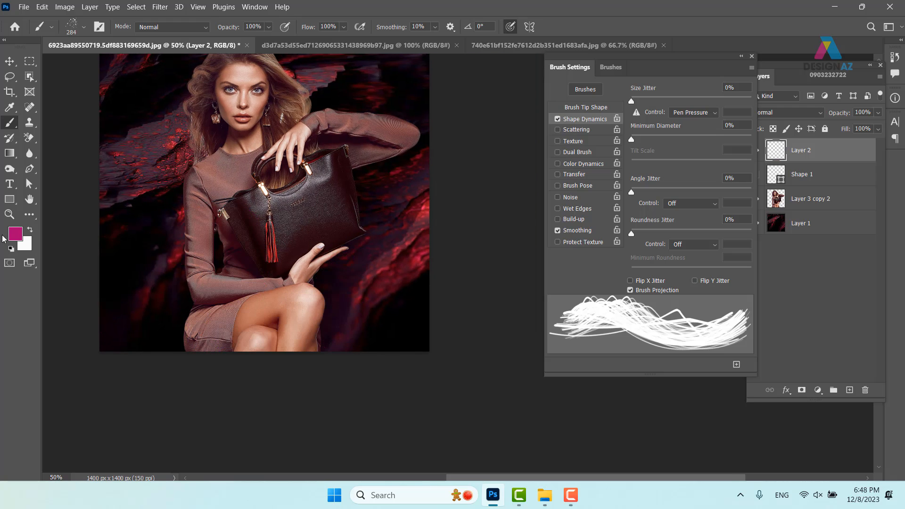
Set the foreground colour to bright yellow (#f8e900) and try a wavy stroke across the lower part of the image
{"action": "left_click", "coordinate": [15, 233]}
{"action": "left_click_drag", "start_coordinate": [486, 222], "coordinate": [486, 213]}
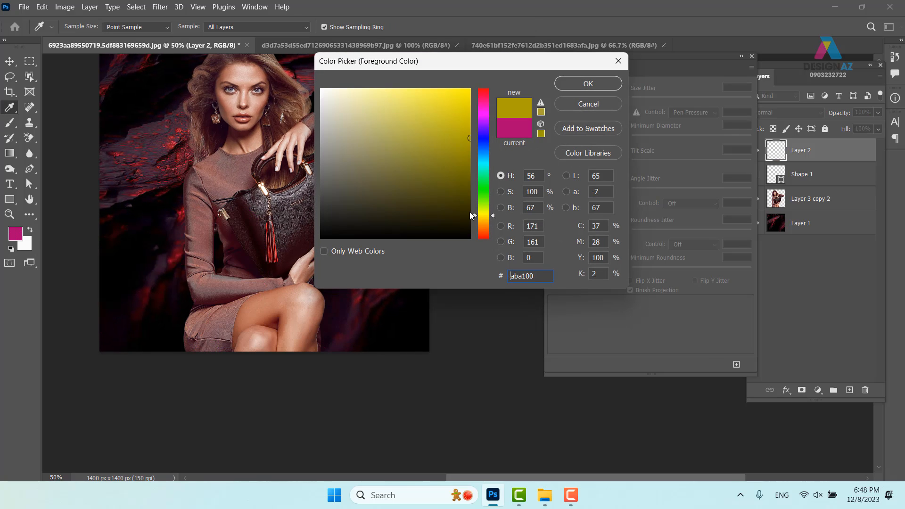
{"action": "left_click", "coordinate": [469, 96]}
{"action": "left_click", "coordinate": [589, 84]}
{"action": "mouse_move", "coordinate": [127, 220]}
{"action": "left_mouse_down"}
{"action": "mouse_move", "coordinate": [111, 215]}
{"action": "mouse_move", "coordinate": [330, 271]}
{"action": "mouse_move", "coordinate": [542, 263]}
{"action": "left_mouse_up"}
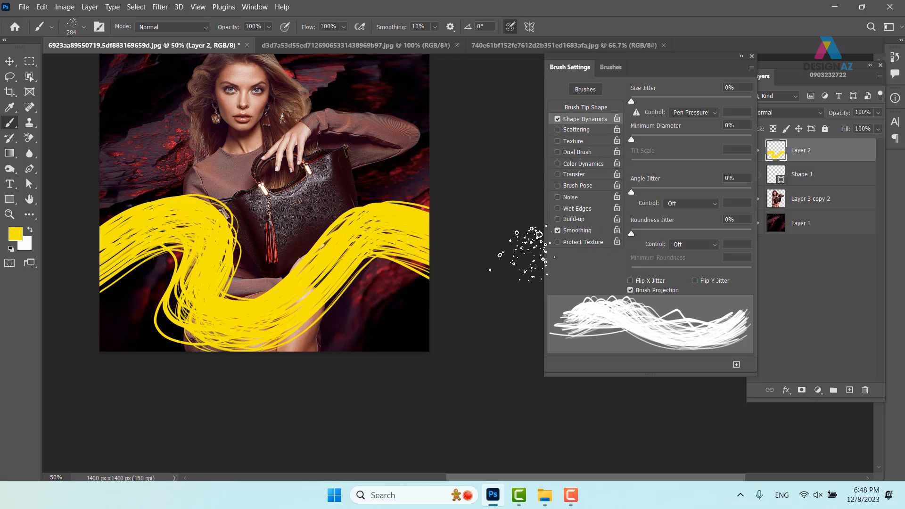
{"action": "key", "text": "ctrl+z"}
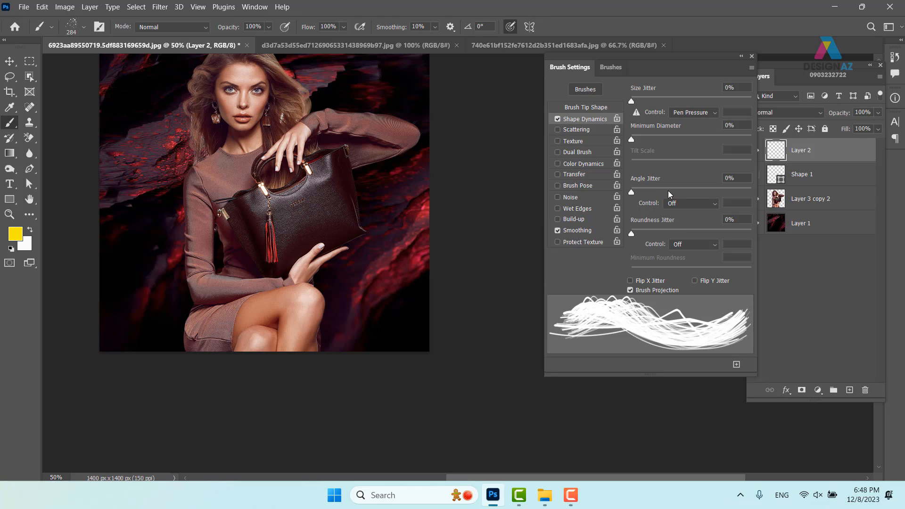
Try a brush spacing of 15% and return it to 1%
{"action": "left_click", "coordinate": [608, 108]}
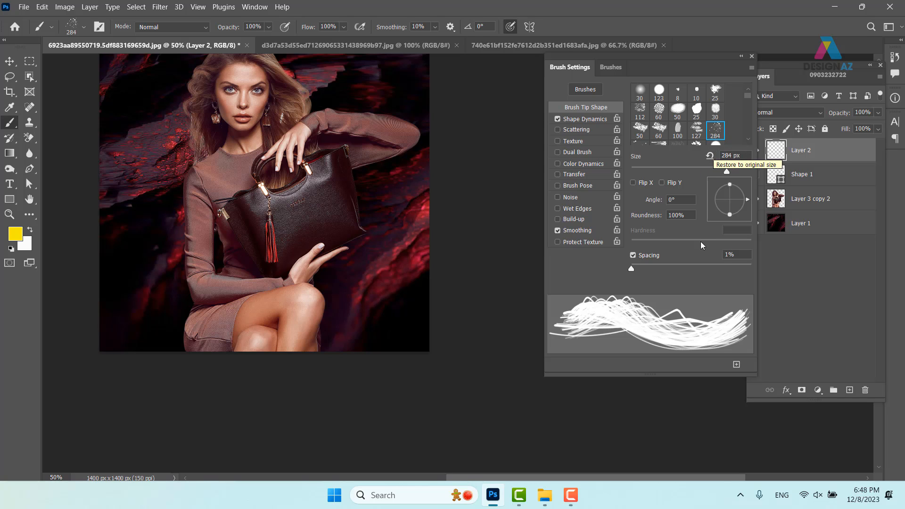
{"action": "left_click_drag", "start_coordinate": [632, 269], "coordinate": [639, 269]}
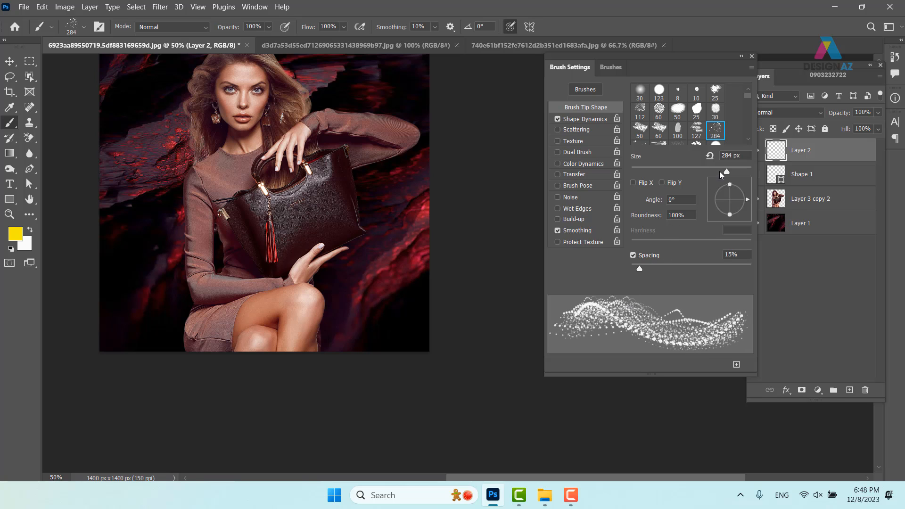
{"action": "left_click_drag", "start_coordinate": [640, 268], "coordinate": [631, 269]}
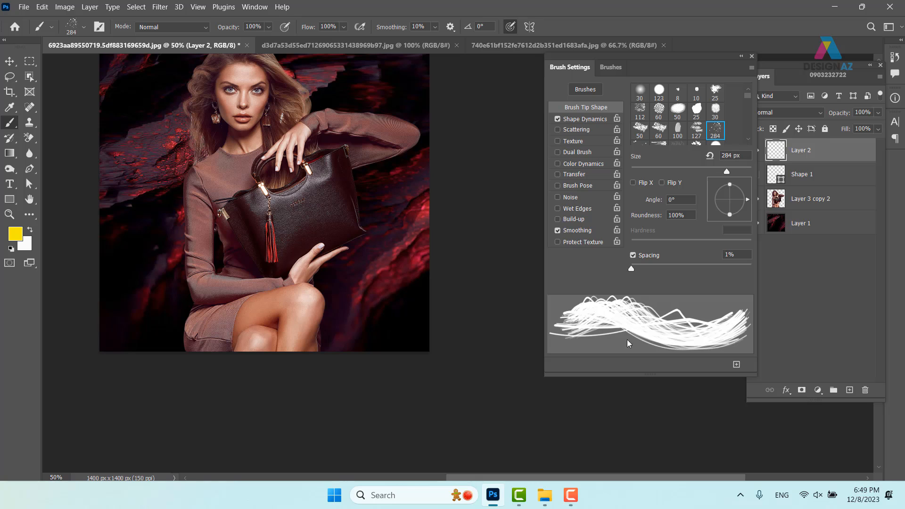
Try the brush's Flip Y Jitter and Flip X Jitter options, then test a yellow wave with both turned off
{"action": "left_click", "coordinate": [601, 120]}
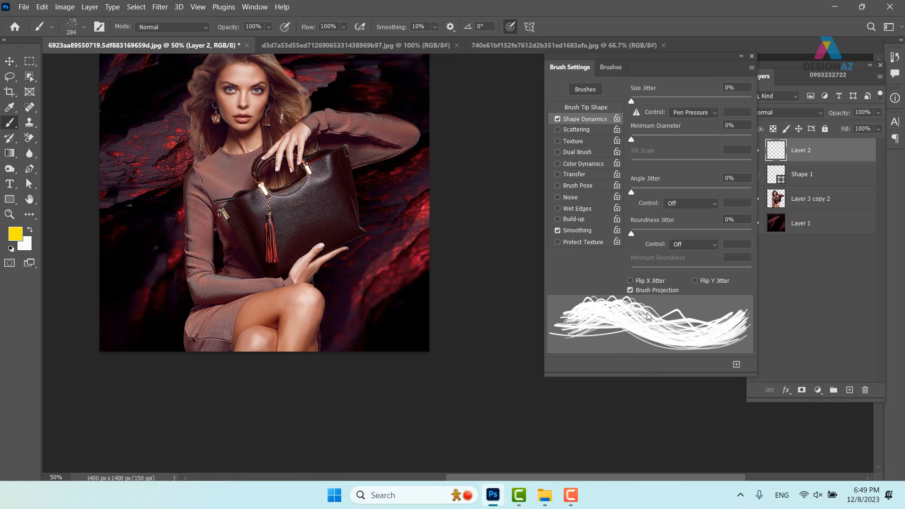
{"action": "left_click", "coordinate": [695, 280]}
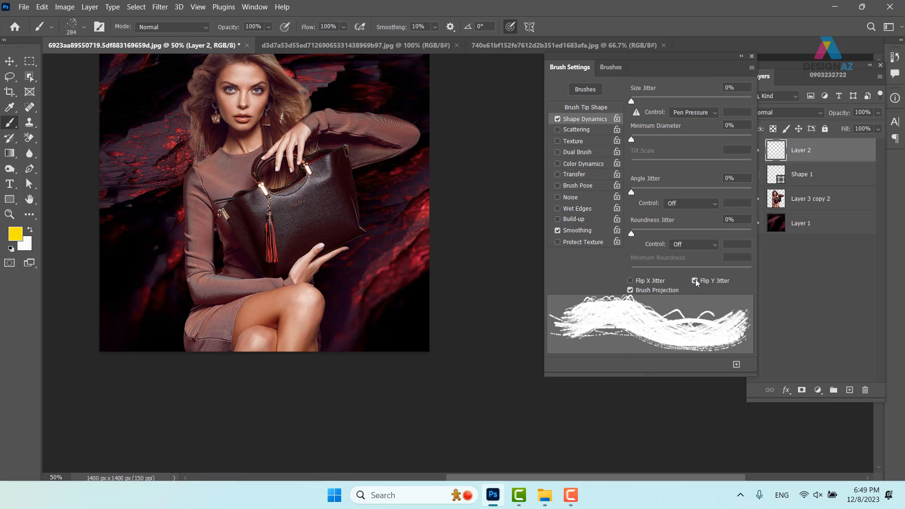
{"action": "left_click", "coordinate": [695, 280]}
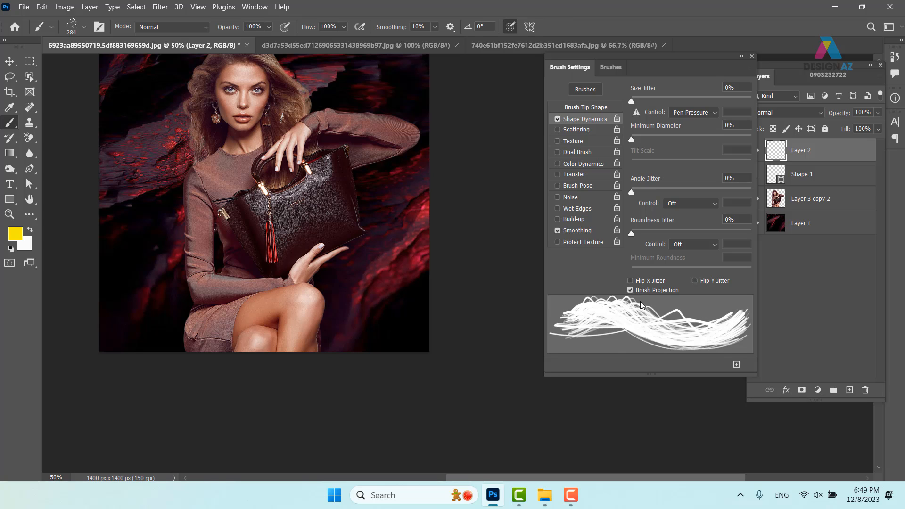
{"action": "left_click", "coordinate": [632, 281]}
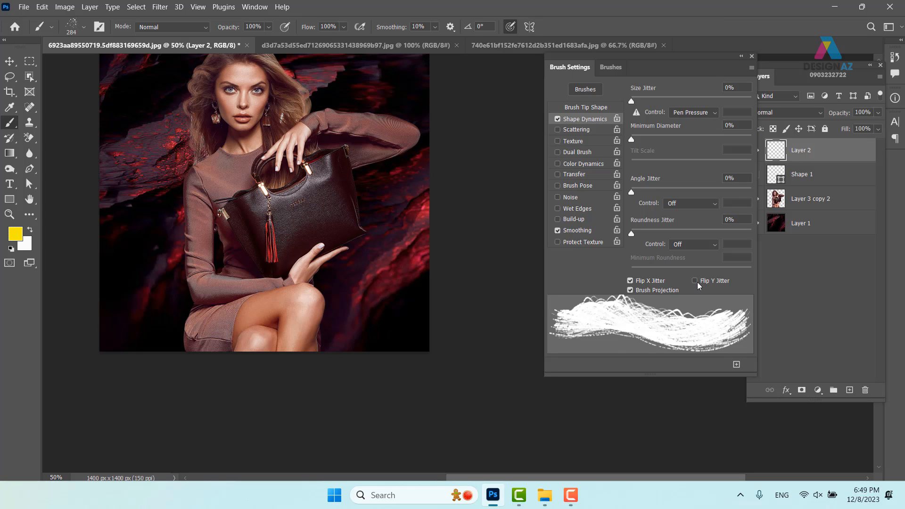
{"action": "left_click", "coordinate": [631, 281]}
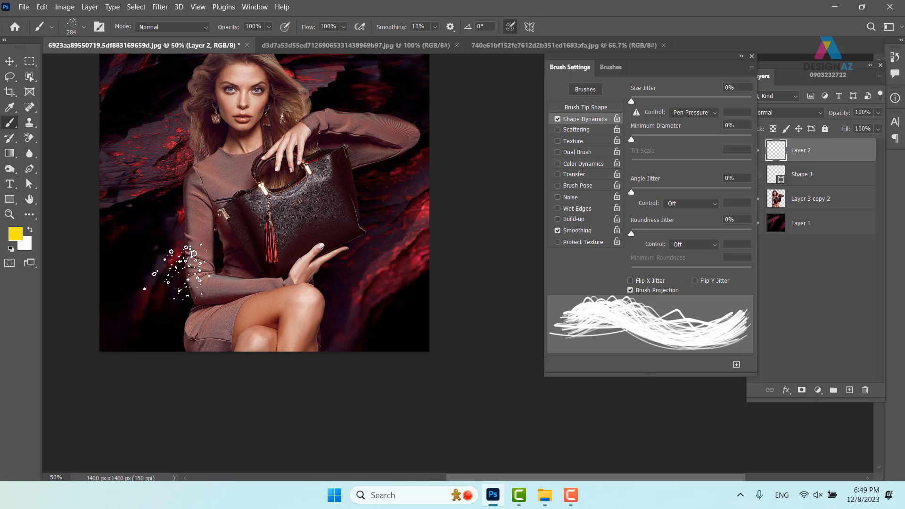
{"action": "mouse_move", "coordinate": [188, 264]}
{"action": "left_mouse_down"}
{"action": "mouse_move", "coordinate": [329, 262]}
{"action": "mouse_move", "coordinate": [547, 200]}
{"action": "left_mouse_up"}
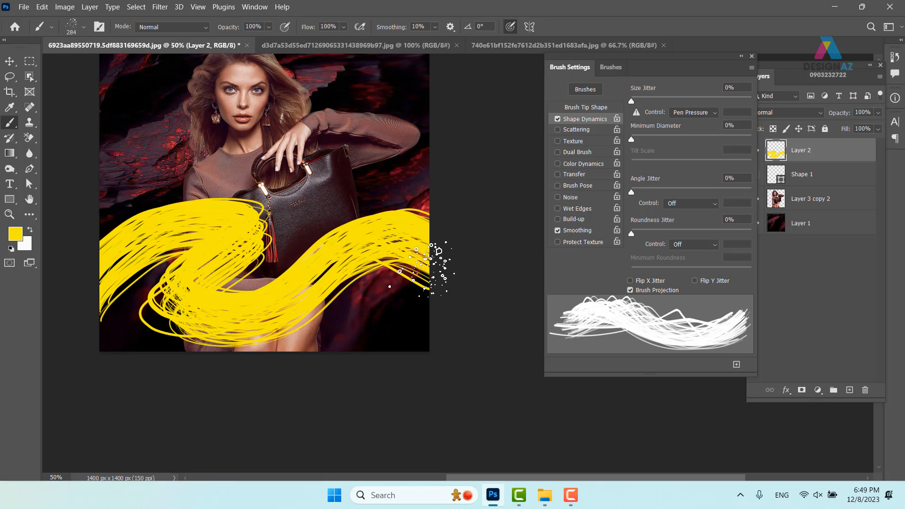
{"action": "key", "text": "ctrl+z"}
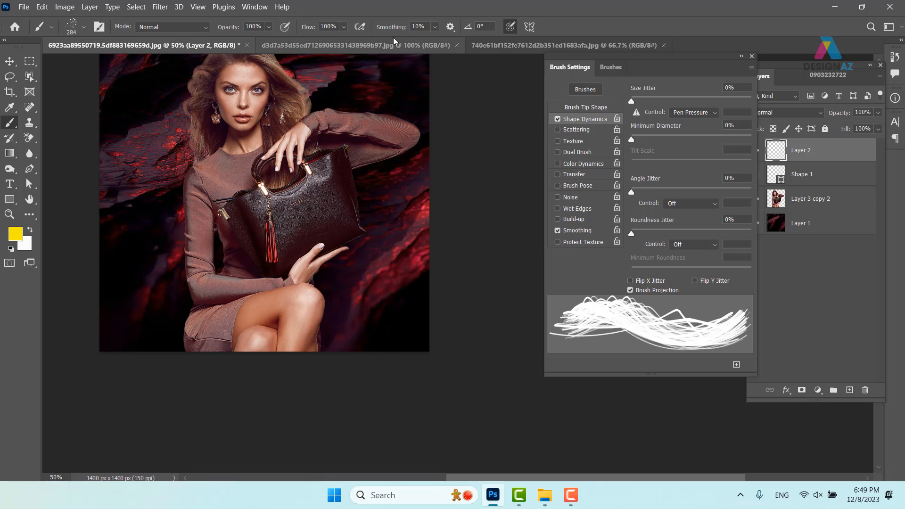
Set the brush Flow to 9% and try a translucent yellow wave across the woman's lap
{"action": "left_click", "coordinate": [344, 27]}
{"action": "left_click_drag", "start_coordinate": [312, 39], "coordinate": [307, 40]}
{"action": "mouse_move", "coordinate": [103, 325]}
{"action": "left_mouse_down"}
{"action": "mouse_move", "coordinate": [197, 227]}
{"action": "mouse_move", "coordinate": [180, 334]}
{"action": "mouse_move", "coordinate": [365, 220]}
{"action": "mouse_move", "coordinate": [406, 279]}
{"action": "mouse_move", "coordinate": [521, 203]}
{"action": "left_mouse_up"}
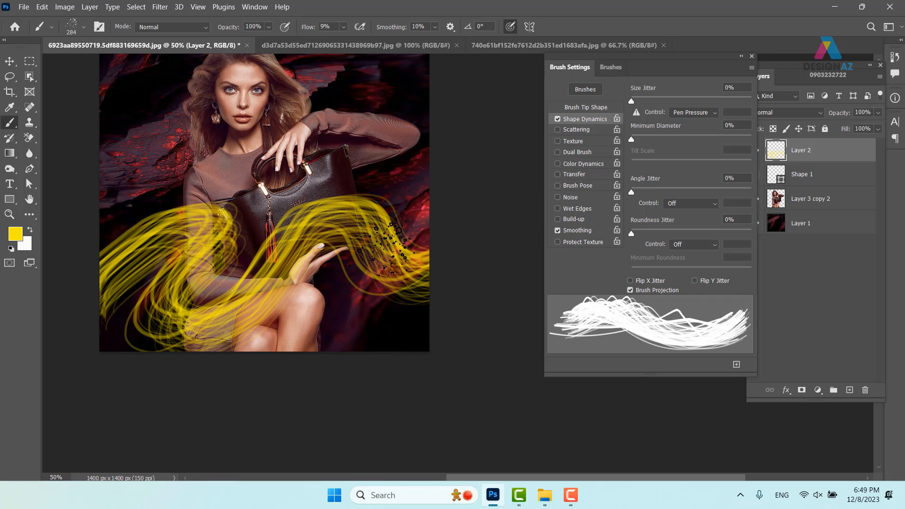
{"action": "key", "text": "ctrl+z"}
{"action": "key", "text": "ctrl+z"}
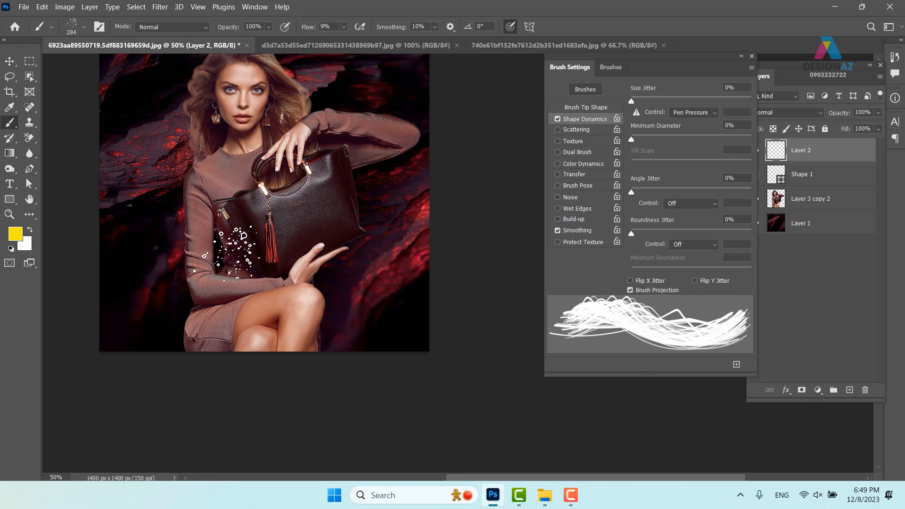
Try several more translucent yellow waves across the woman and the dark background, undoing each attempt
{"action": "mouse_move", "coordinate": [234, 245]}
{"action": "left_mouse_down"}
{"action": "mouse_move", "coordinate": [211, 228]}
{"action": "mouse_move", "coordinate": [168, 300]}
{"action": "mouse_move", "coordinate": [282, 241]}
{"action": "mouse_move", "coordinate": [375, 224]}
{"action": "mouse_move", "coordinate": [485, 258]}
{"action": "left_mouse_up"}
{"action": "key", "text": "ctrl+z"}
{"action": "mouse_move", "coordinate": [91, 293]}
{"action": "left_mouse_down"}
{"action": "mouse_move", "coordinate": [161, 217]}
{"action": "mouse_move", "coordinate": [166, 283]}
{"action": "mouse_move", "coordinate": [307, 226]}
{"action": "mouse_move", "coordinate": [476, 239]}
{"action": "left_mouse_up"}
{"action": "key", "text": "ctrl+z"}
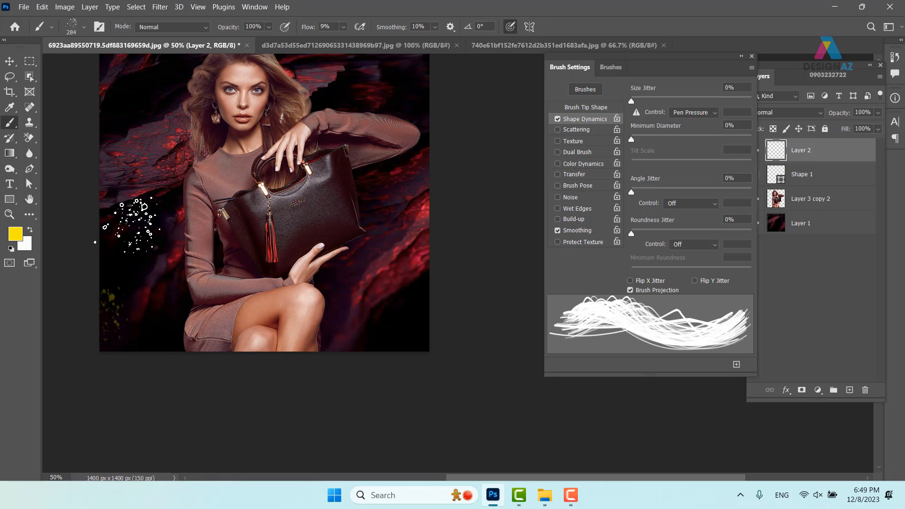
{"action": "left_click_drag", "start_coordinate": [132, 212], "coordinate": [212, 245]}
{"action": "left_click_drag", "start_coordinate": [320, 283], "coordinate": [519, 214]}
{"action": "key", "text": "ctrl+z"}
{"action": "mouse_move", "coordinate": [101, 180]}
{"action": "left_mouse_down"}
{"action": "mouse_move", "coordinate": [234, 203]}
{"action": "mouse_move", "coordinate": [125, 296]}
{"action": "left_mouse_up"}
{"action": "key", "text": "ctrl+z"}
Set the foreground colour to blue (#009dee) and try a translucent wave across the woman's arm and lap
{"action": "left_click", "coordinate": [15, 234]}
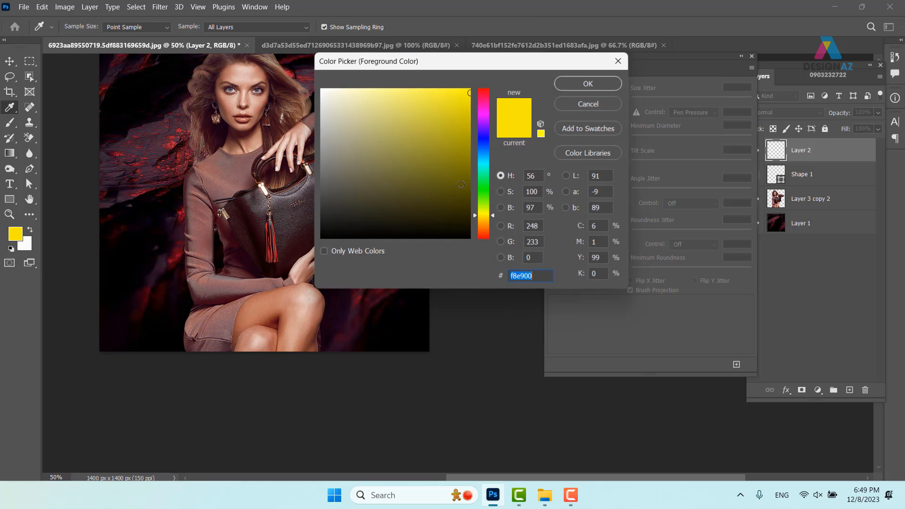
{"action": "left_click", "coordinate": [485, 155]}
{"action": "left_click", "coordinate": [469, 98]}
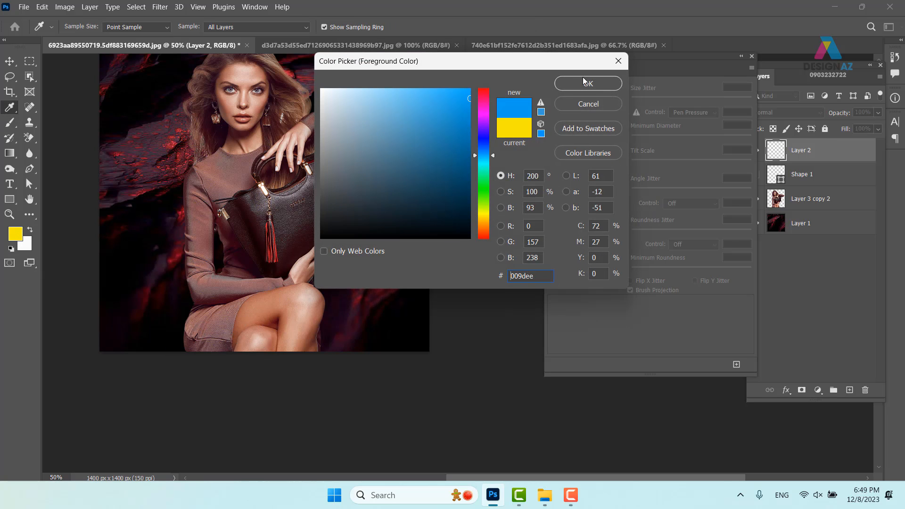
{"action": "key", "text": "Return"}
{"action": "mouse_move", "coordinate": [111, 263]}
{"action": "left_mouse_down"}
{"action": "mouse_move", "coordinate": [256, 231]}
{"action": "mouse_move", "coordinate": [216, 313]}
{"action": "mouse_move", "coordinate": [324, 237]}
{"action": "mouse_move", "coordinate": [450, 251]}
{"action": "mouse_move", "coordinate": [519, 262]}
{"action": "left_mouse_up"}
{"action": "left_click_drag", "start_coordinate": [349, 324], "coordinate": [398, 344]}
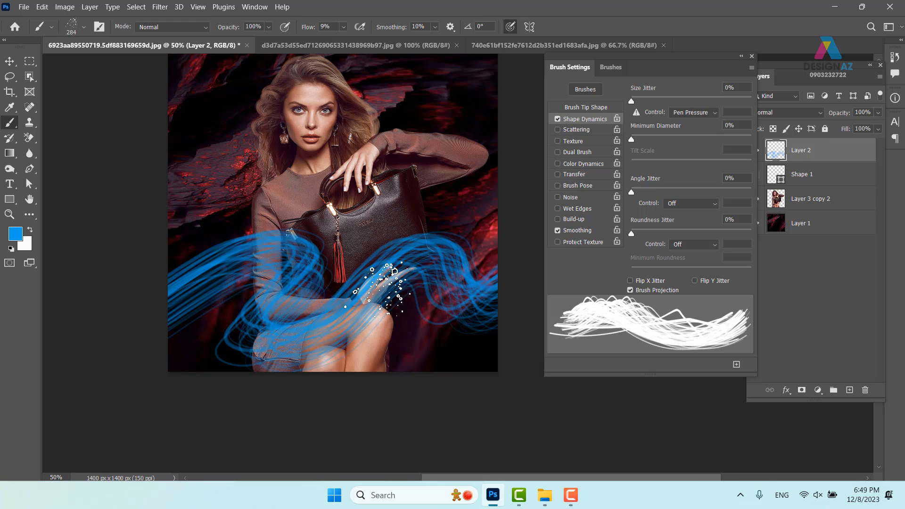
{"action": "key", "text": "ctrl+z"}
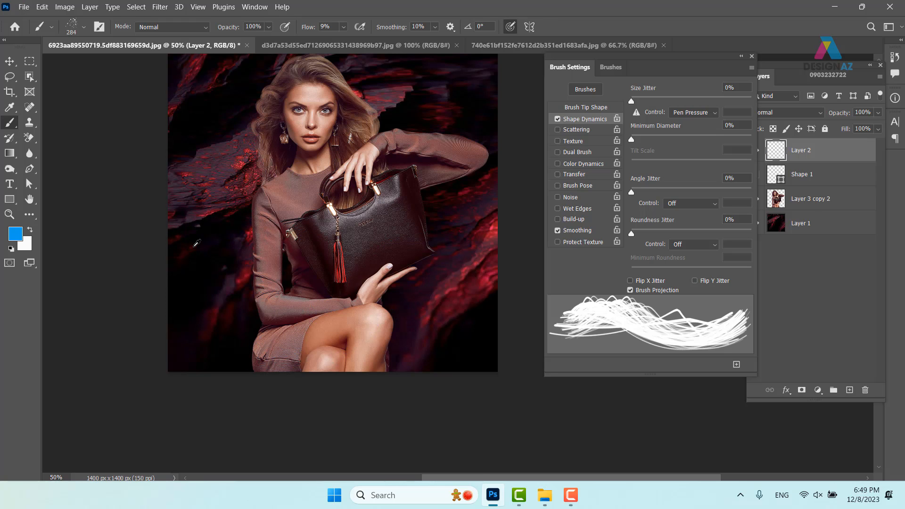
Enlarge the brush to 514 px and try wide translucent blue waves across the woman's body, undoing each one
{"action": "right_click", "coordinate": [222, 246], "text": "alt"}
{"action": "mouse_move", "coordinate": [191, 194]}
{"action": "left_mouse_down"}
{"action": "mouse_move", "coordinate": [255, 222]}
{"action": "mouse_move", "coordinate": [293, 404]}
{"action": "mouse_move", "coordinate": [519, 264]}
{"action": "left_mouse_up"}
{"action": "left_click_drag", "start_coordinate": [353, 241], "coordinate": [326, 324]}
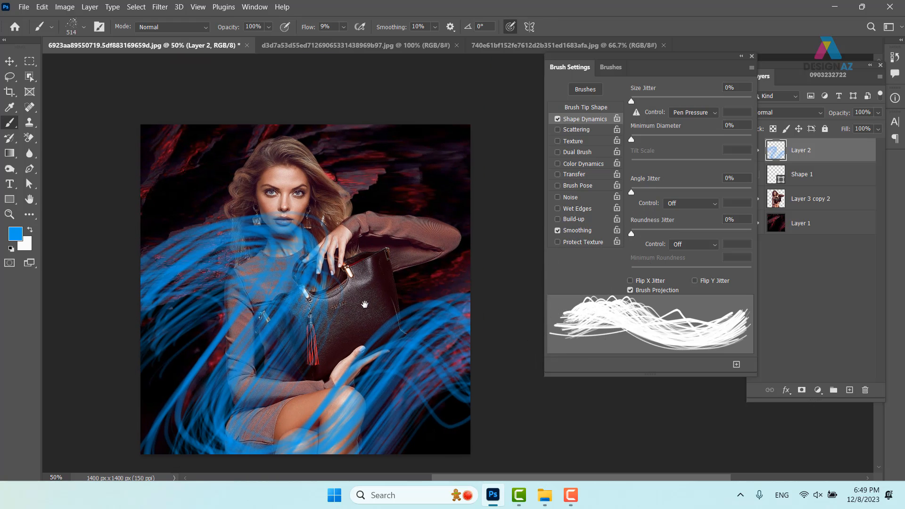
{"action": "key", "text": "ctrl+z"}
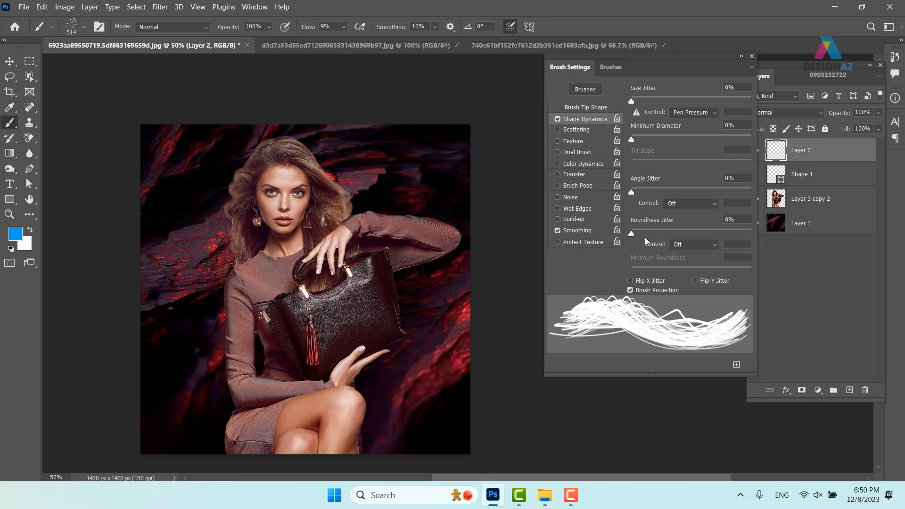
{"action": "mouse_move", "coordinate": [141, 372]}
{"action": "left_mouse_down"}
{"action": "mouse_move", "coordinate": [233, 313]}
{"action": "mouse_move", "coordinate": [301, 356]}
{"action": "mouse_move", "coordinate": [260, 410]}
{"action": "mouse_move", "coordinate": [366, 391]}
{"action": "mouse_move", "coordinate": [481, 297]}
{"action": "left_mouse_up"}
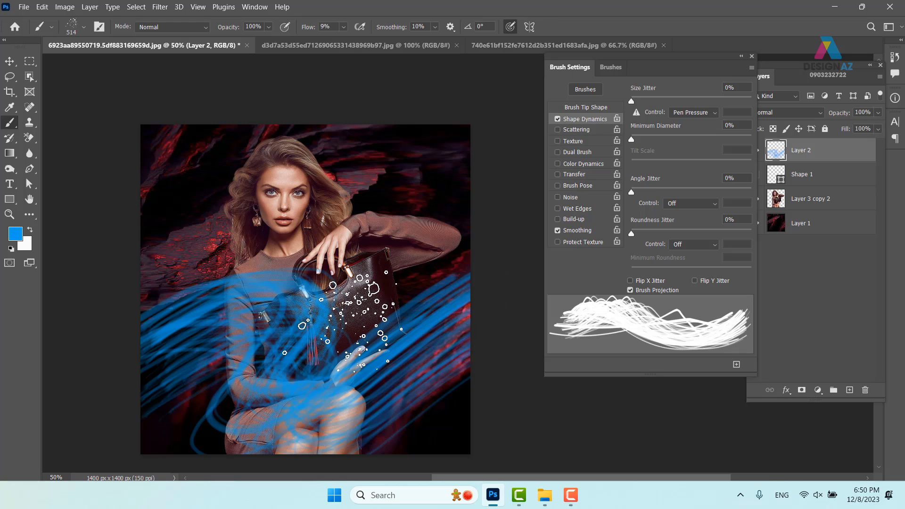
{"action": "key", "text": "ctrl+z"}
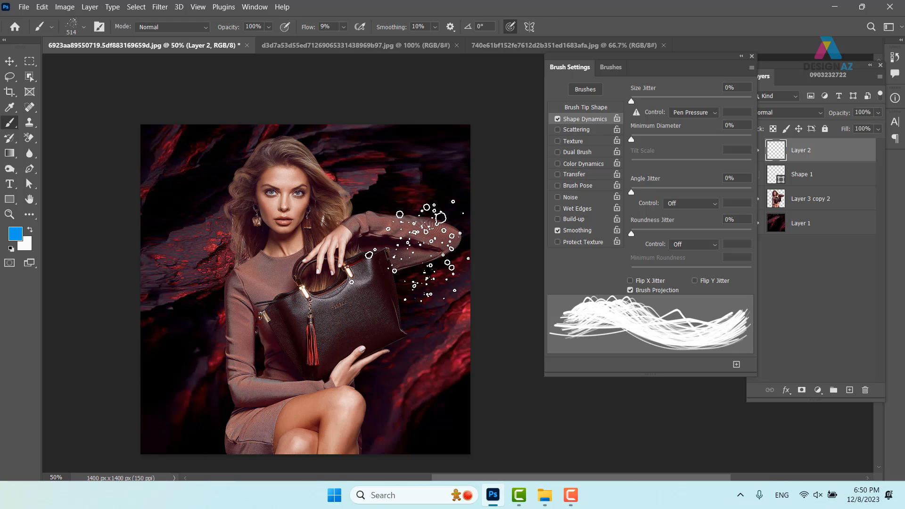
Open the dark blue background image 28b18877a965b3ce17afd74ba86496de.jpg
{"action": "key", "text": "ctrl+o"}
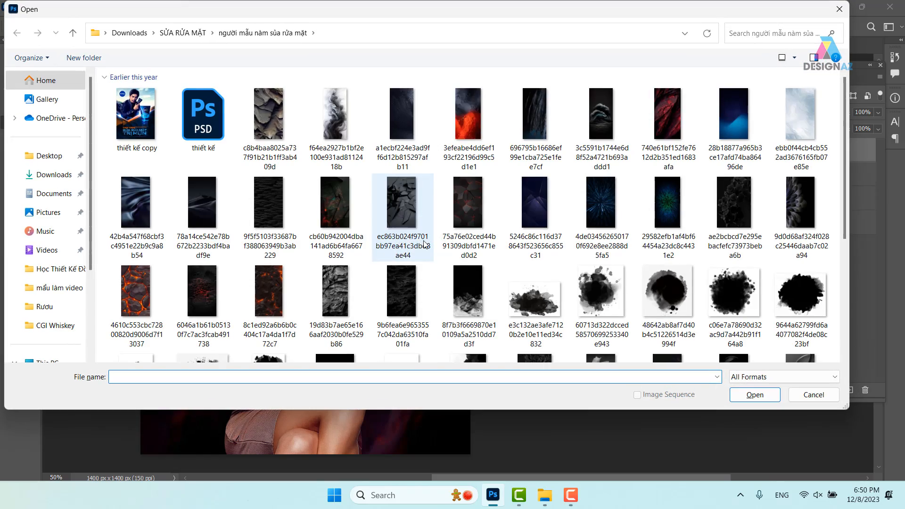
{"action": "scroll", "coordinate": [548, 217], "scroll_direction": "up", "scroll_amount": 5}
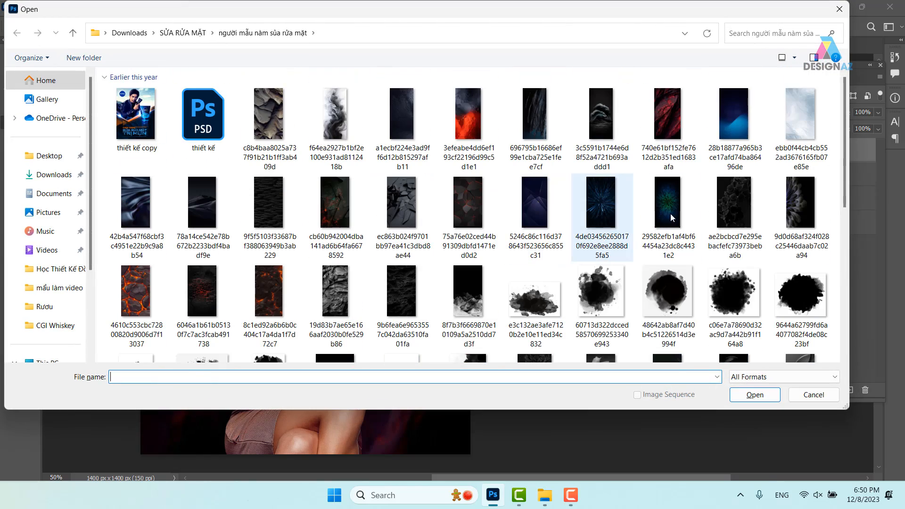
{"action": "left_click", "coordinate": [732, 126]}
{"action": "left_click", "coordinate": [753, 395]}
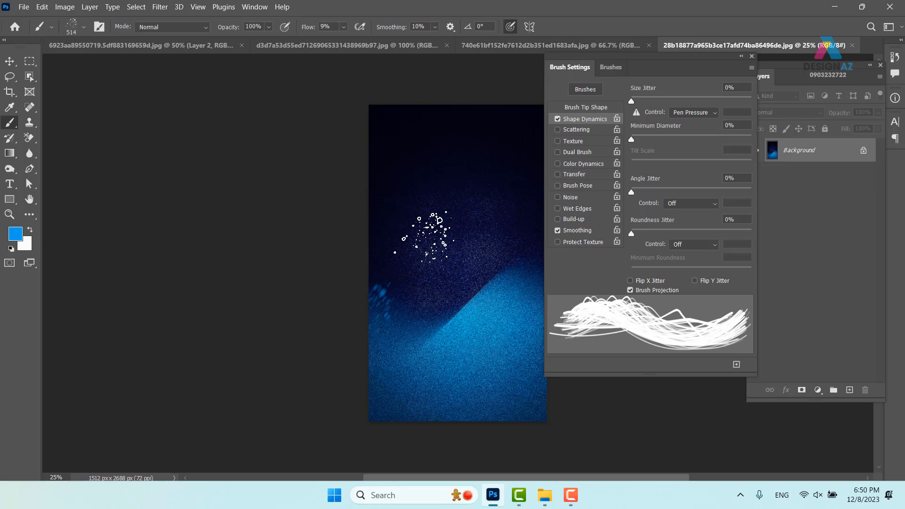
Try wide translucent blue waves across the dark blue background image, undoing each one
{"action": "mouse_move", "coordinate": [434, 233]}
{"action": "left_mouse_down"}
{"action": "mouse_move", "coordinate": [438, 345]}
{"action": "mouse_move", "coordinate": [547, 268]}
{"action": "mouse_move", "coordinate": [529, 240]}
{"action": "mouse_move", "coordinate": [472, 208]}
{"action": "left_mouse_up"}
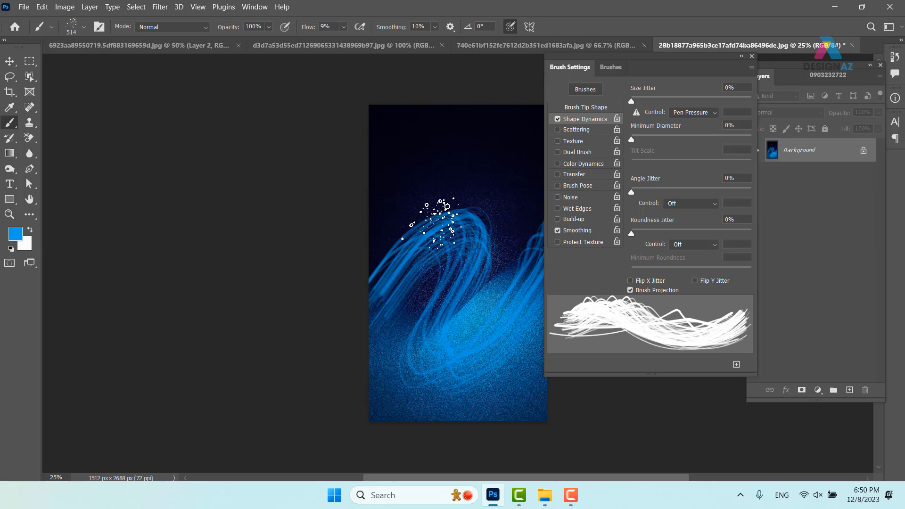
{"action": "key", "text": "ctrl+z"}
{"action": "mouse_move", "coordinate": [389, 221]}
{"action": "left_mouse_down"}
{"action": "mouse_move", "coordinate": [446, 193]}
{"action": "mouse_move", "coordinate": [385, 263]}
{"action": "mouse_move", "coordinate": [465, 249]}
{"action": "mouse_move", "coordinate": [508, 192]}
{"action": "mouse_move", "coordinate": [585, 262]}
{"action": "mouse_move", "coordinate": [673, 202]}
{"action": "left_mouse_up"}
{"action": "left_click_drag", "start_coordinate": [419, 307], "coordinate": [290, 305]}
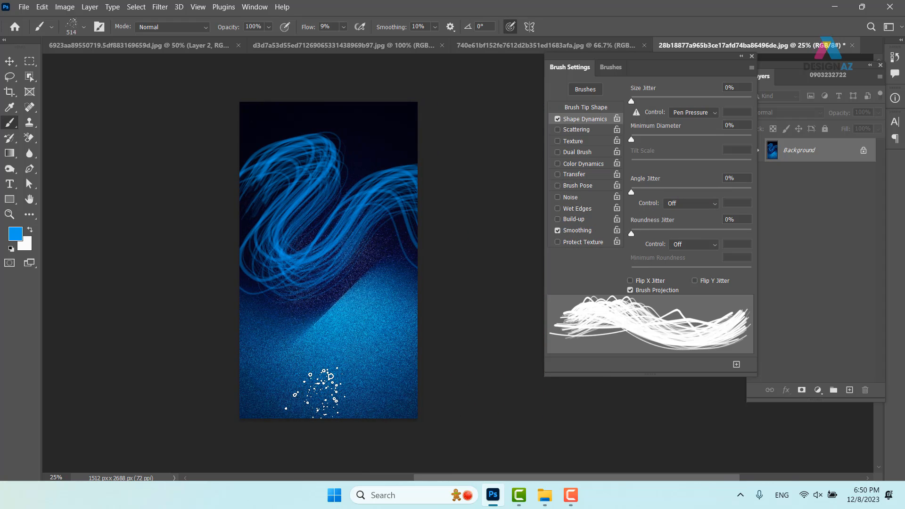
{"action": "key", "text": "ctrl+z"}
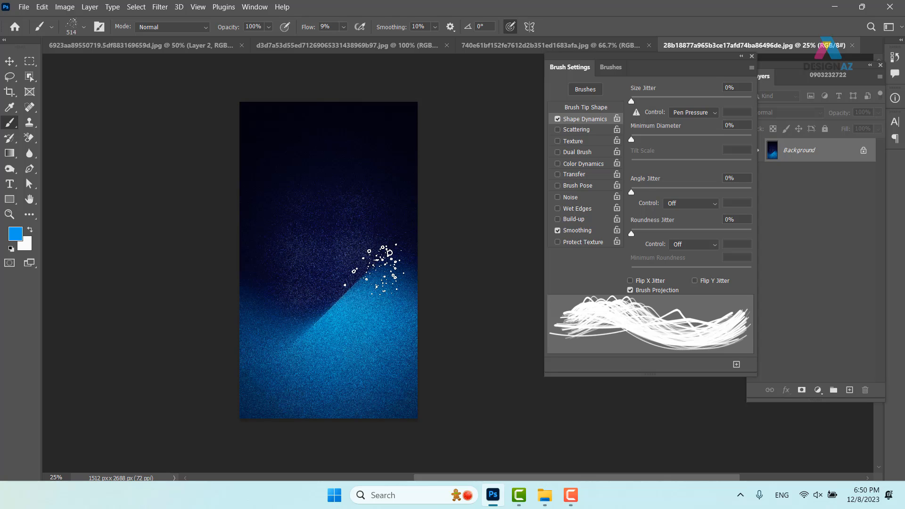
Return to the document with the woman and handbag, glance at the người mẫu image folder, and close the brush settings
{"action": "left_click", "coordinate": [142, 46]}
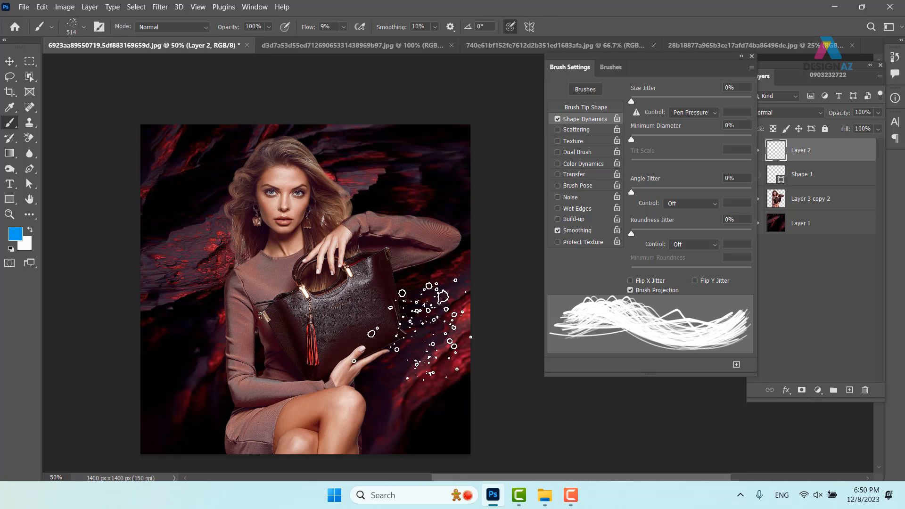
{"action": "mouse_move", "coordinate": [543, 496]}
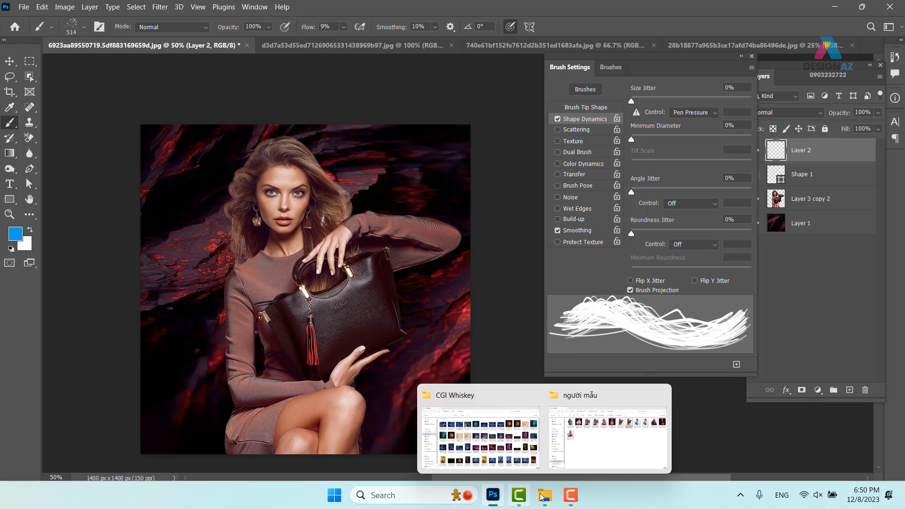
{"action": "left_click", "coordinate": [621, 440]}
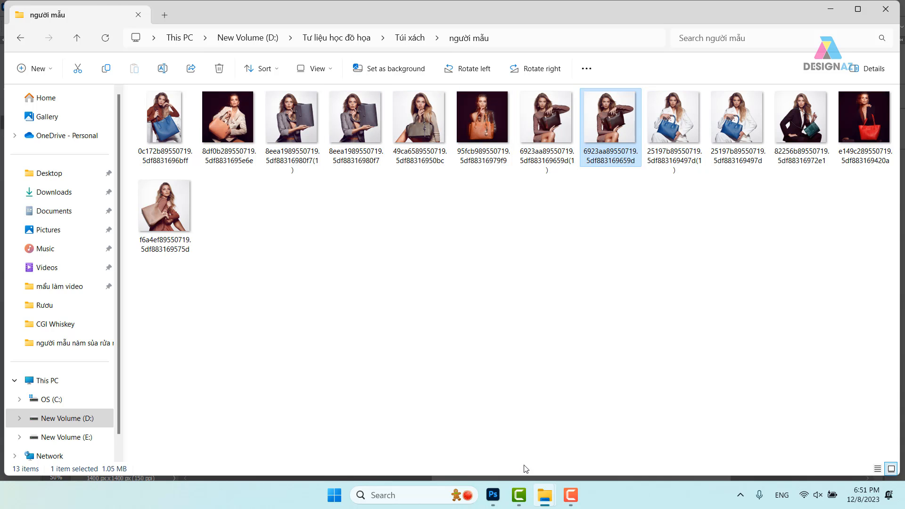
{"action": "left_click", "coordinate": [493, 495]}
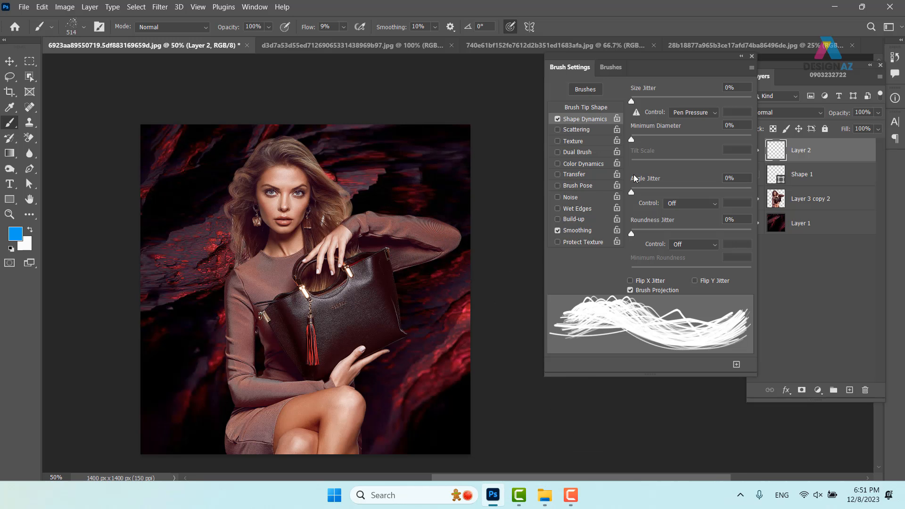
{"action": "left_click", "coordinate": [752, 56]}
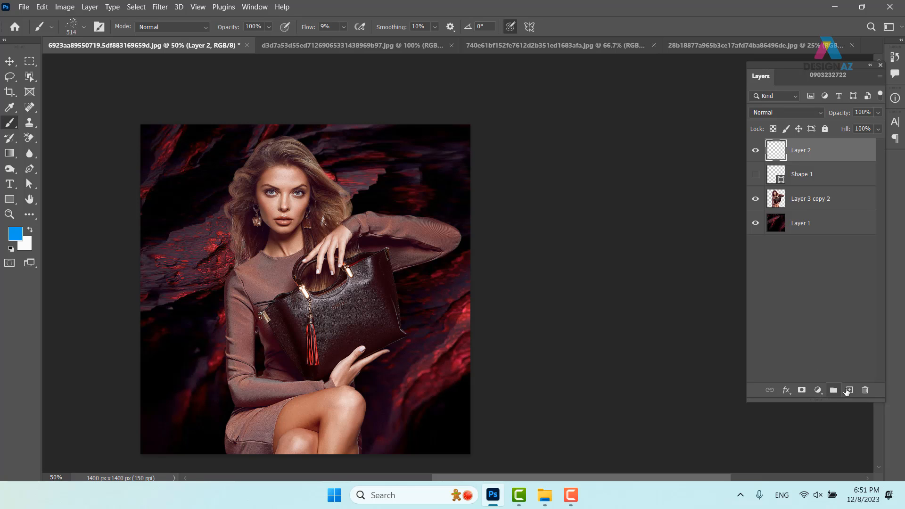
Add a new layer above Layer 2 and fill it with black (#000000)
{"action": "left_click", "coordinate": [850, 391]}
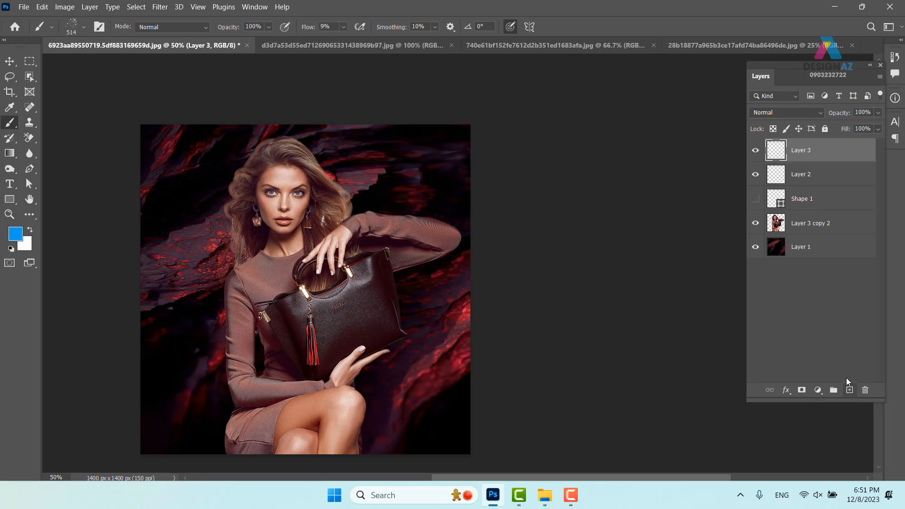
{"action": "left_click", "coordinate": [16, 234]}
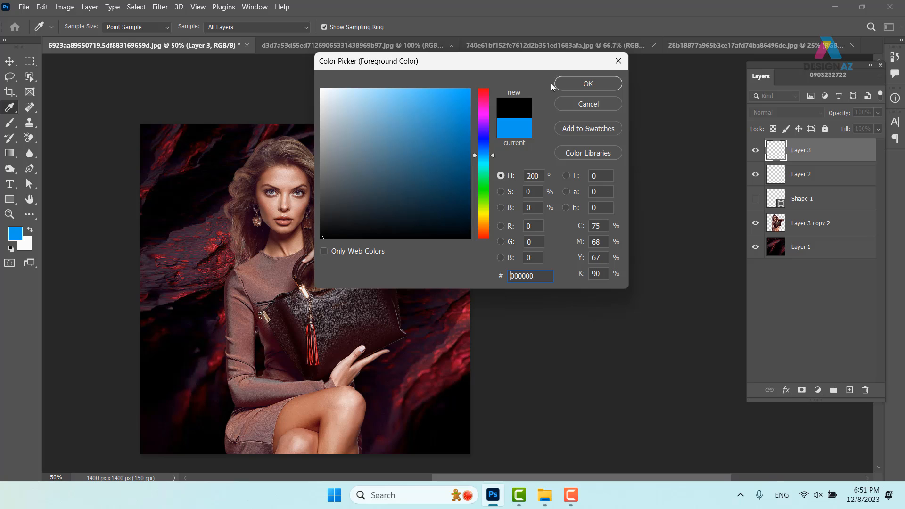
{"action": "left_click", "coordinate": [587, 83]}
{"action": "key", "text": "b"}
{"action": "key", "text": "alt+BackSpace"}
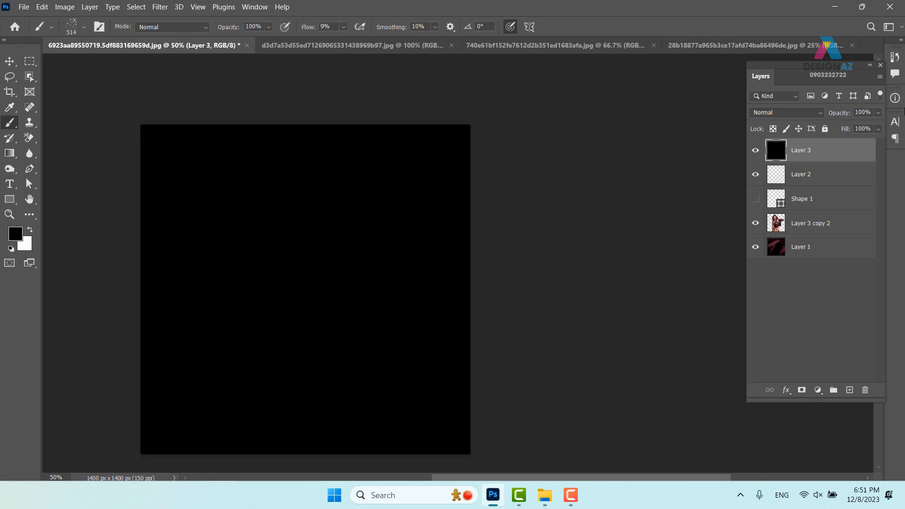
Set the black layer's blend mode to Screen and toggle its visibility to compare
{"action": "left_click", "coordinate": [813, 113]}
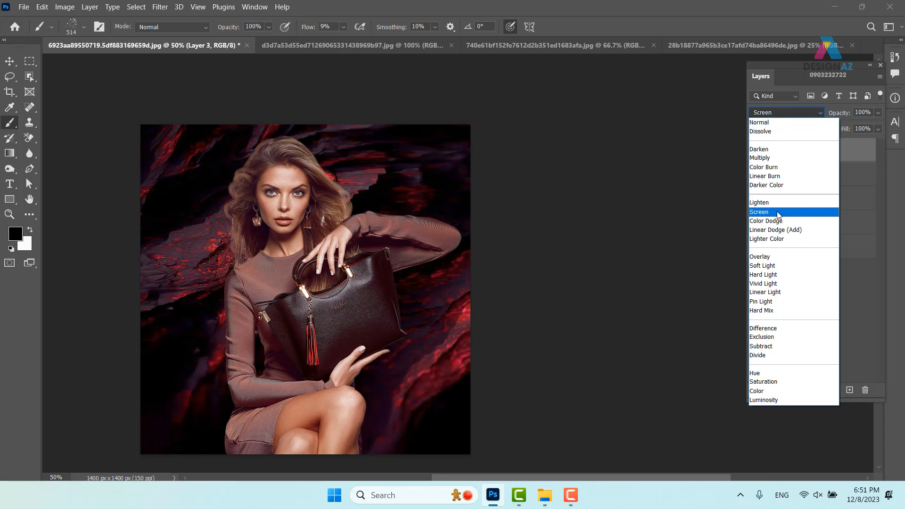
{"action": "left_click", "coordinate": [759, 212]}
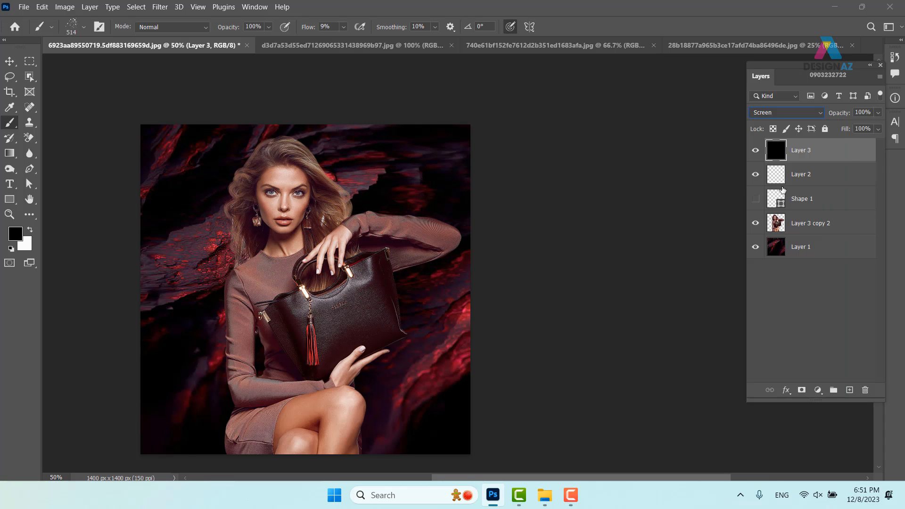
{"action": "left_click", "coordinate": [755, 152]}
{"action": "left_click", "coordinate": [755, 151]}
Add an empty layer above the black layer and a Gradient Map adjustment layer on top of it
{"action": "left_click", "coordinate": [851, 391]}
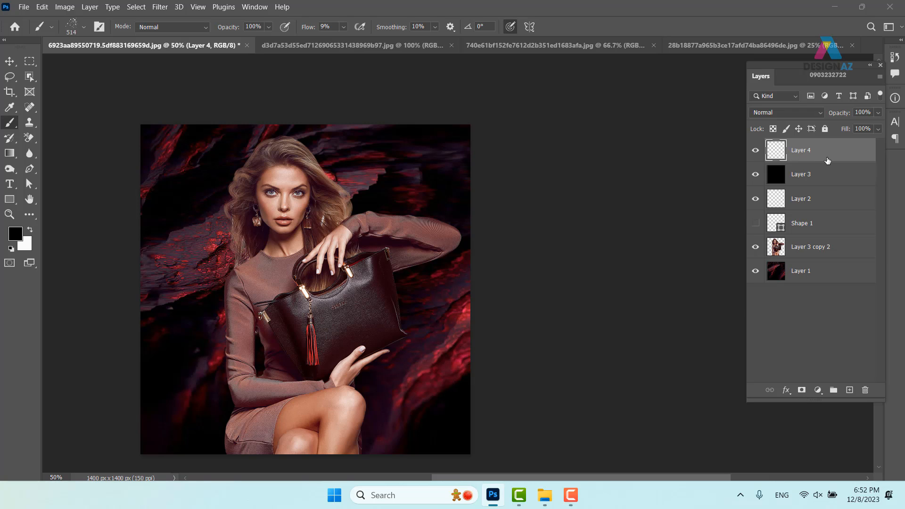
{"action": "left_click", "coordinate": [821, 394]}
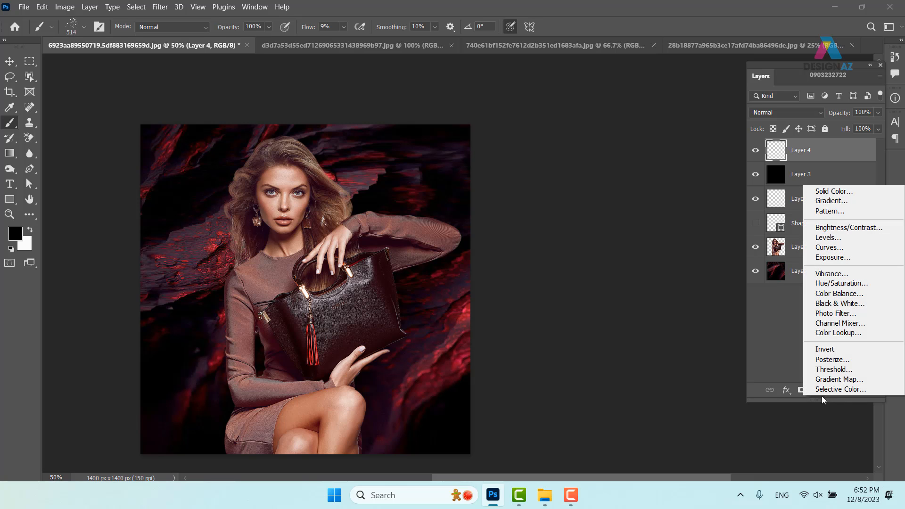
{"action": "left_click", "coordinate": [843, 380]}
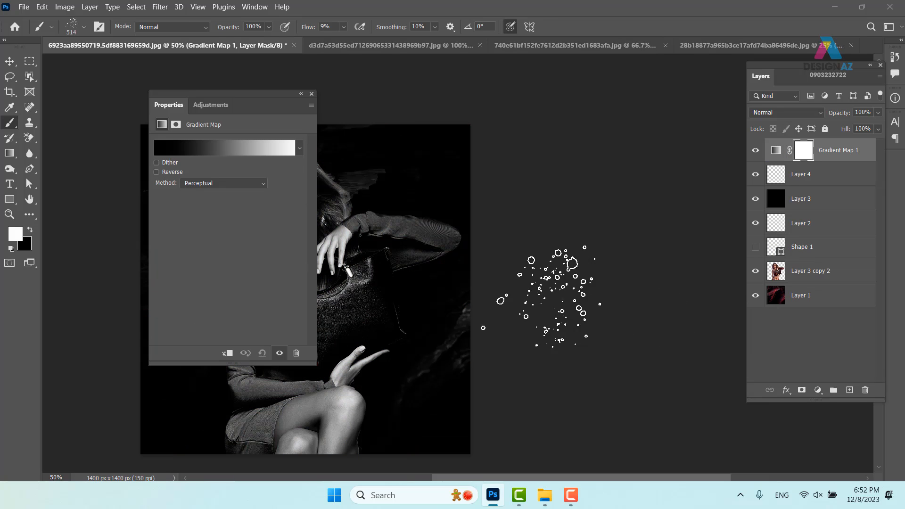
{"action": "left_click_drag", "start_coordinate": [250, 95], "coordinate": [596, 80]}
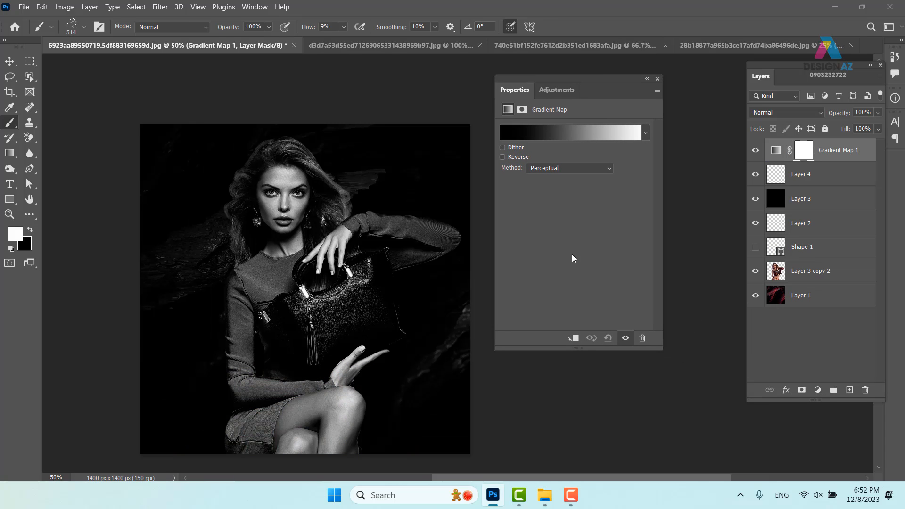
Add a colour stop at location 43 in the gradient map and set it to orange (#ff6c00)
{"action": "left_click", "coordinate": [562, 134]}
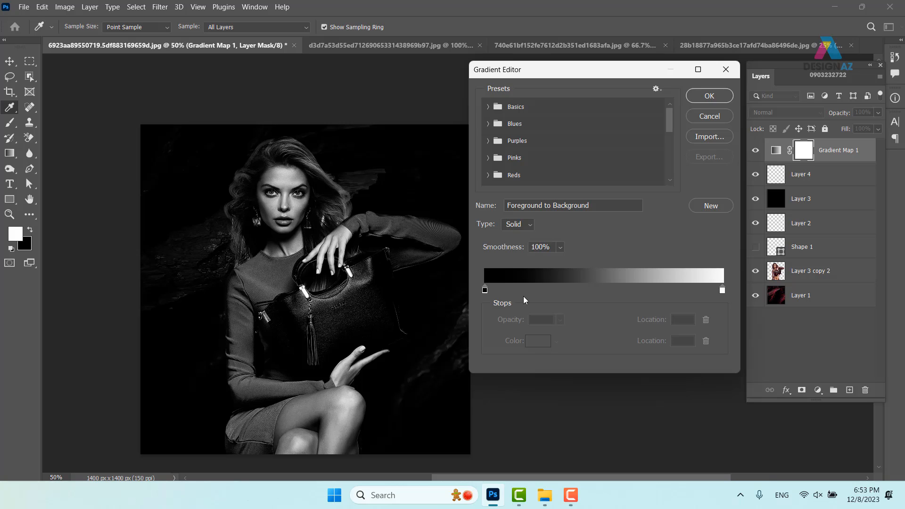
{"action": "left_click", "coordinate": [485, 291]}
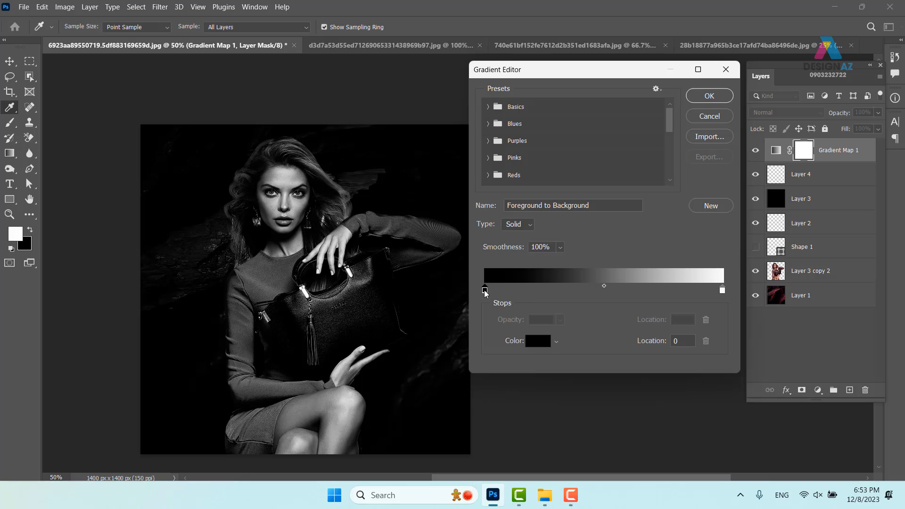
{"action": "left_click", "coordinate": [485, 291]}
{"action": "left_click", "coordinate": [588, 291]}
{"action": "left_click", "coordinate": [544, 343]}
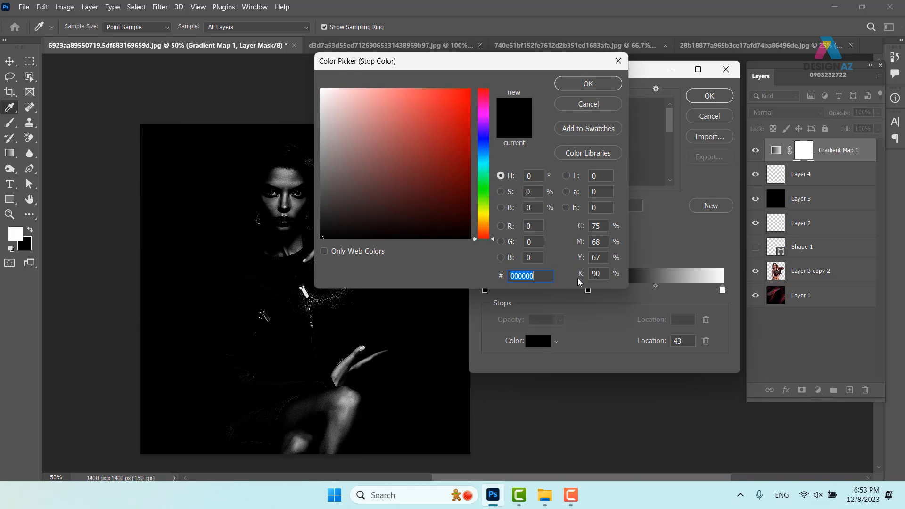
{"action": "left_click", "coordinate": [485, 229]}
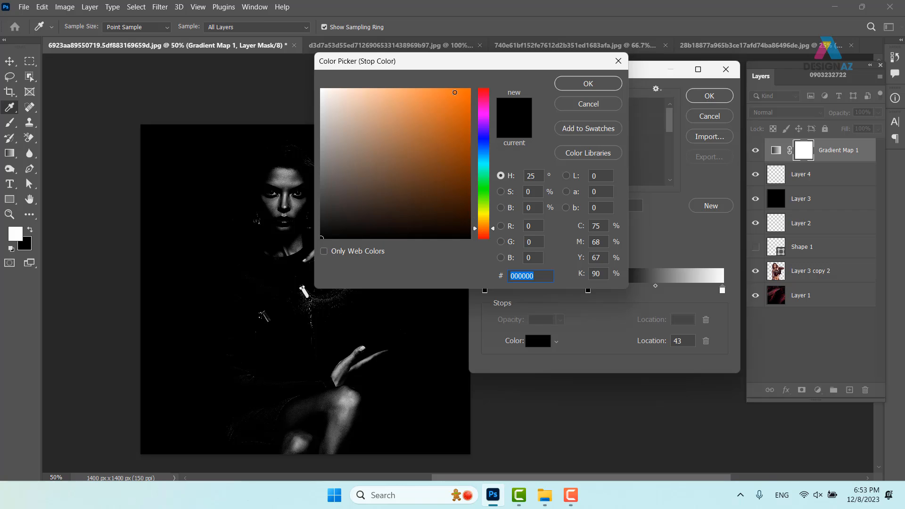
{"action": "left_click", "coordinate": [455, 92]}
{"action": "left_click", "coordinate": [588, 84]}
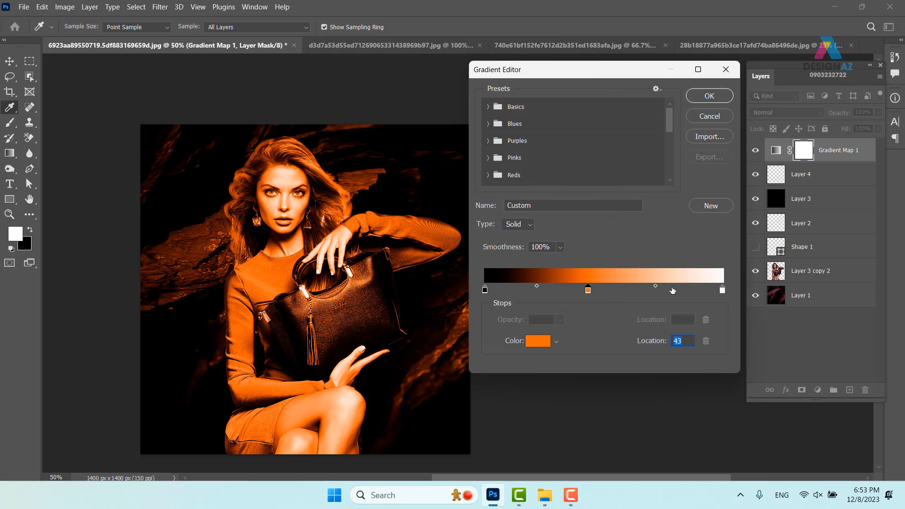
Add a yellow (#ffc000) colour stop at location 77 and apply the edited gradient to the gradient map
{"action": "left_click", "coordinate": [673, 290]}
{"action": "left_click", "coordinate": [540, 341]}
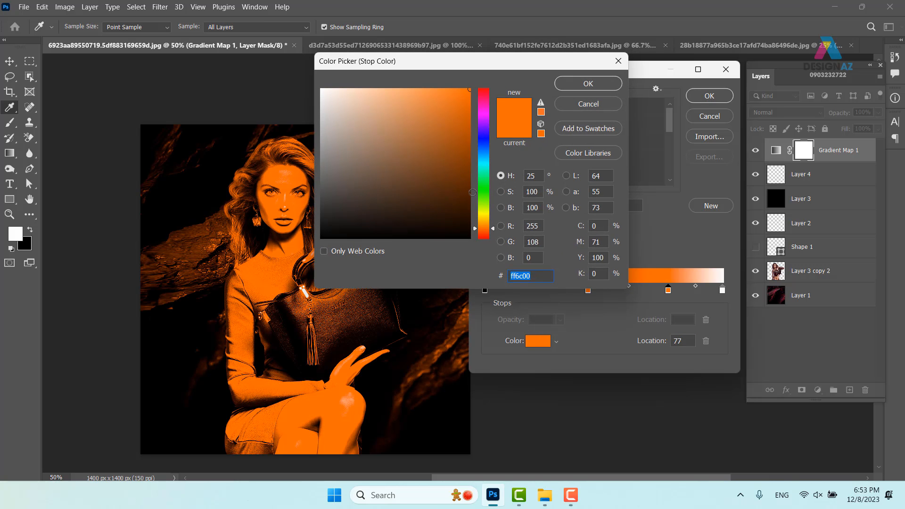
{"action": "left_click_drag", "start_coordinate": [487, 223], "coordinate": [487, 223]}
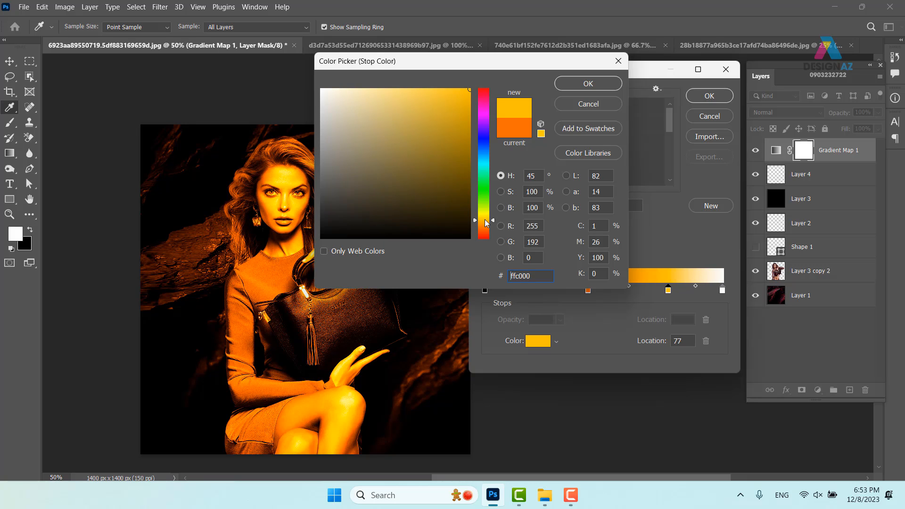
{"action": "left_click_drag", "start_coordinate": [453, 110], "coordinate": [472, 87]}
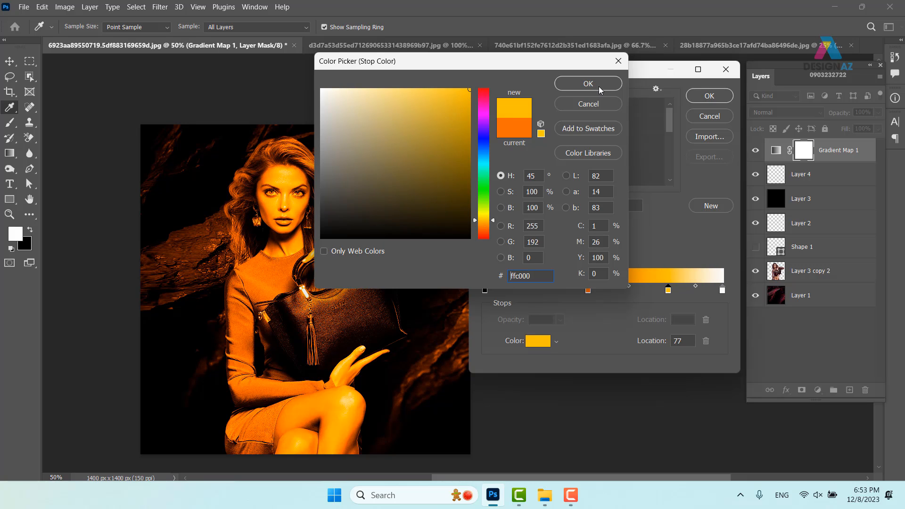
{"action": "left_click", "coordinate": [589, 83]}
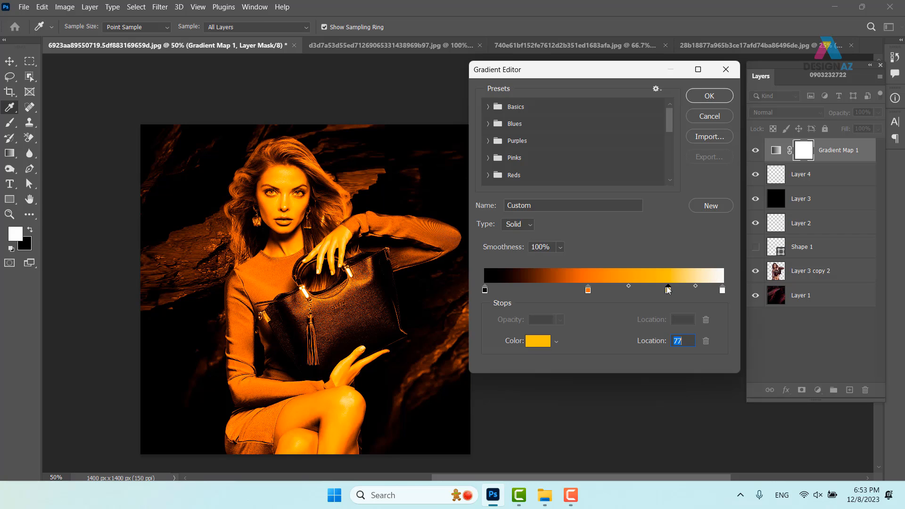
{"action": "left_click", "coordinate": [709, 95]}
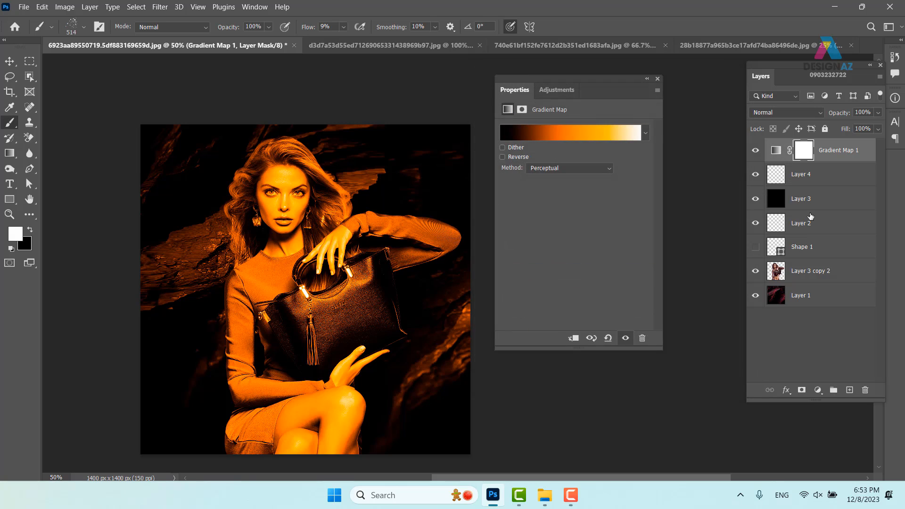
{"action": "left_click", "coordinate": [658, 78]}
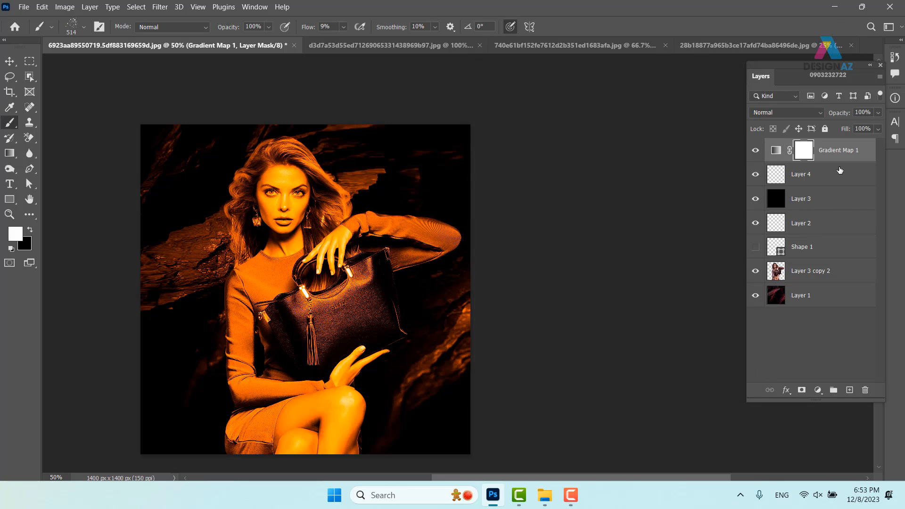
Group the gradient map, Layer 4 and black Layer 3, and set the group's blend mode to Screen
{"action": "left_click", "coordinate": [841, 206], "text": "shift"}
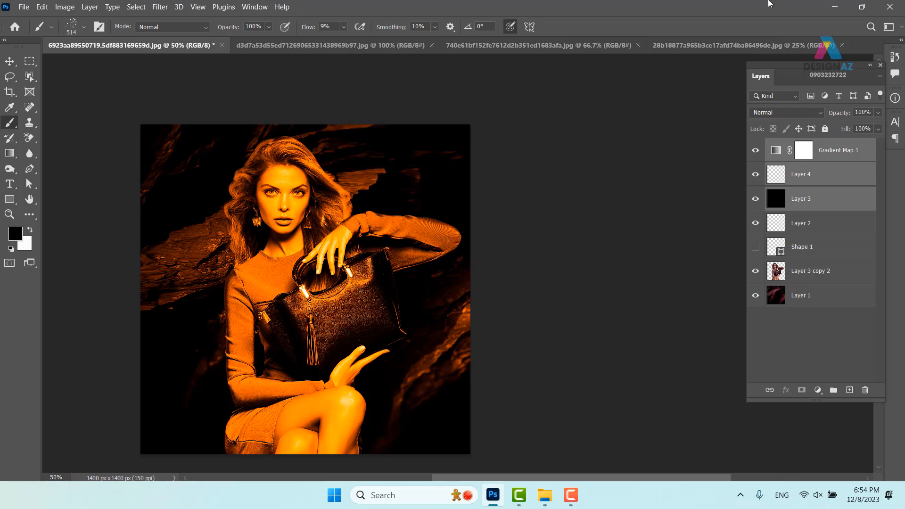
{"action": "key", "text": "ctrl+g"}
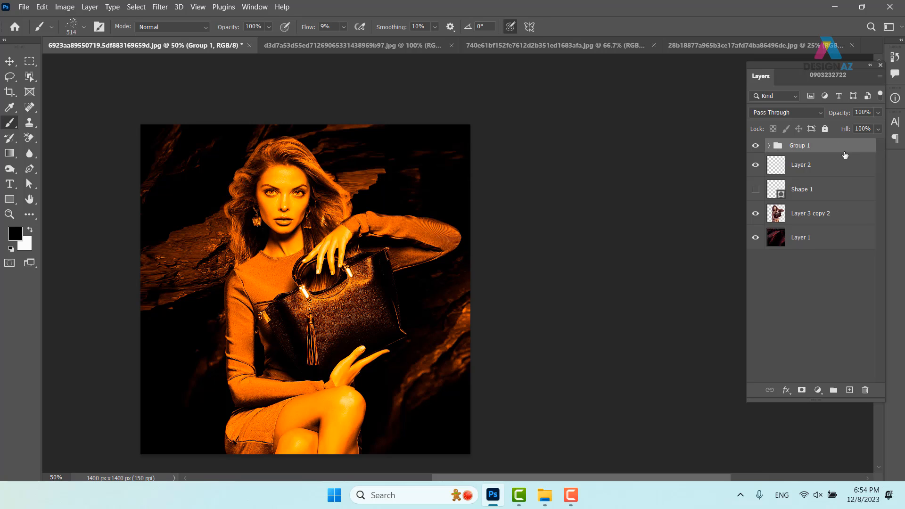
{"action": "left_click", "coordinate": [802, 113]}
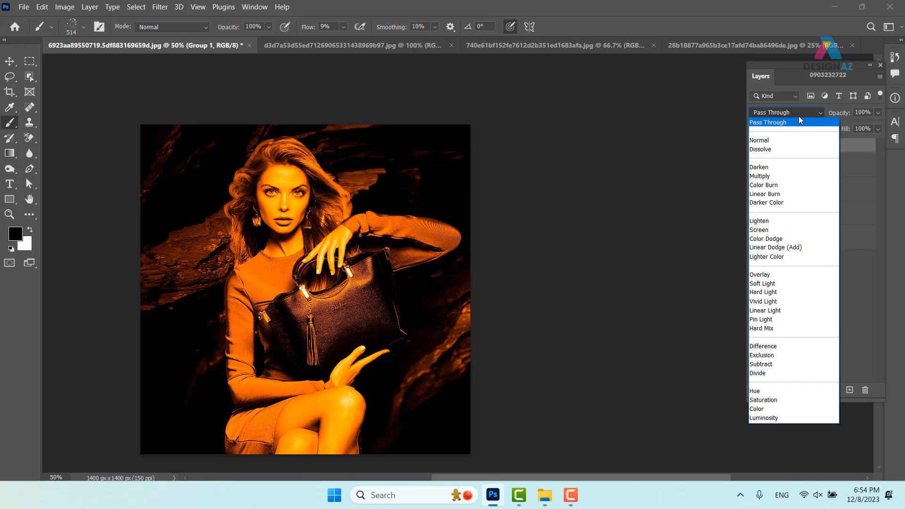
{"action": "left_click", "coordinate": [769, 230]}
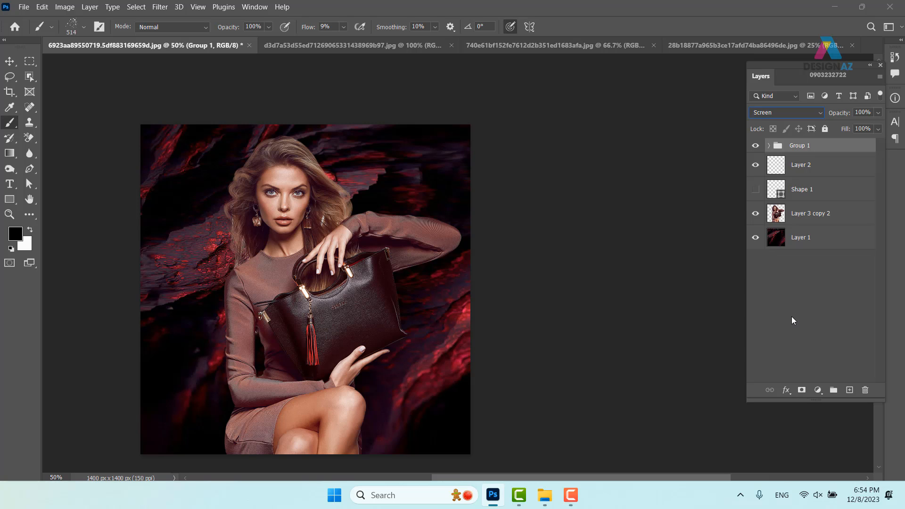
Set the blend mode of black Layer 3 inside the group to Normal and leave that layer selected
{"action": "left_click", "coordinate": [769, 146]}
{"action": "left_click", "coordinate": [826, 221]}
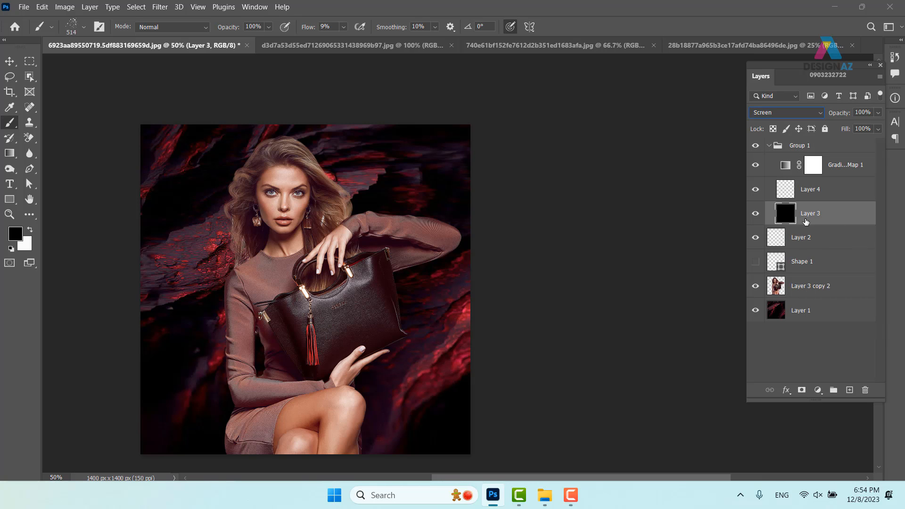
{"action": "left_click", "coordinate": [795, 112]}
{"action": "left_click", "coordinate": [782, 121]}
{"action": "left_click", "coordinate": [769, 146]}
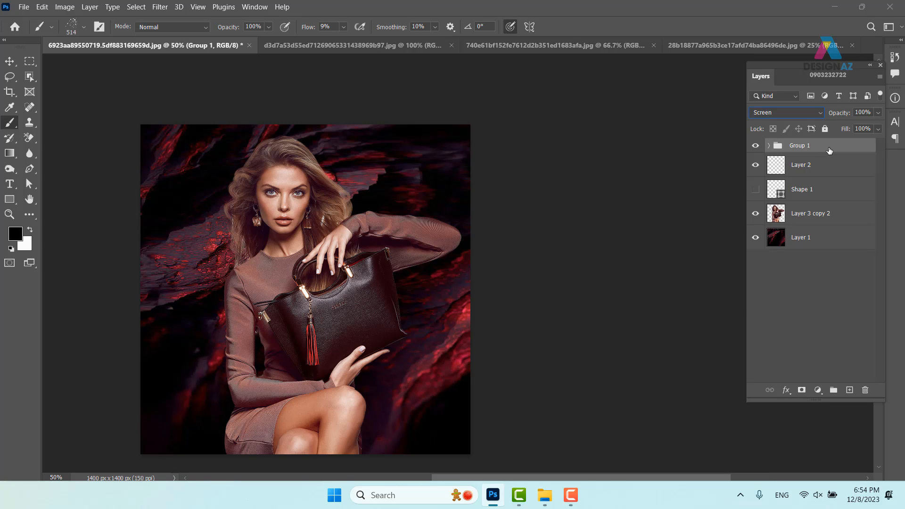
{"action": "left_click", "coordinate": [769, 146]}
{"action": "left_click", "coordinate": [825, 217]}
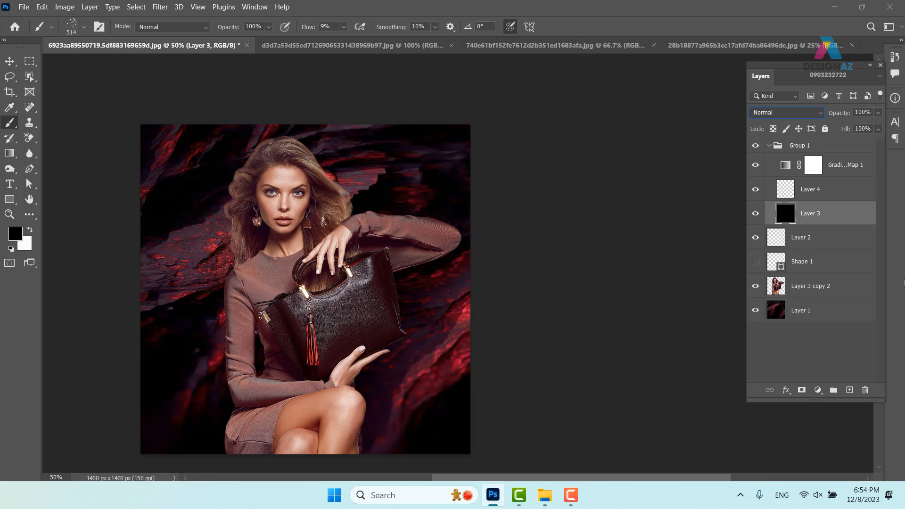
Select Layer 4 in the group and set the spatter brush to 193 px with 100% flow
{"action": "left_click", "coordinate": [849, 191]}
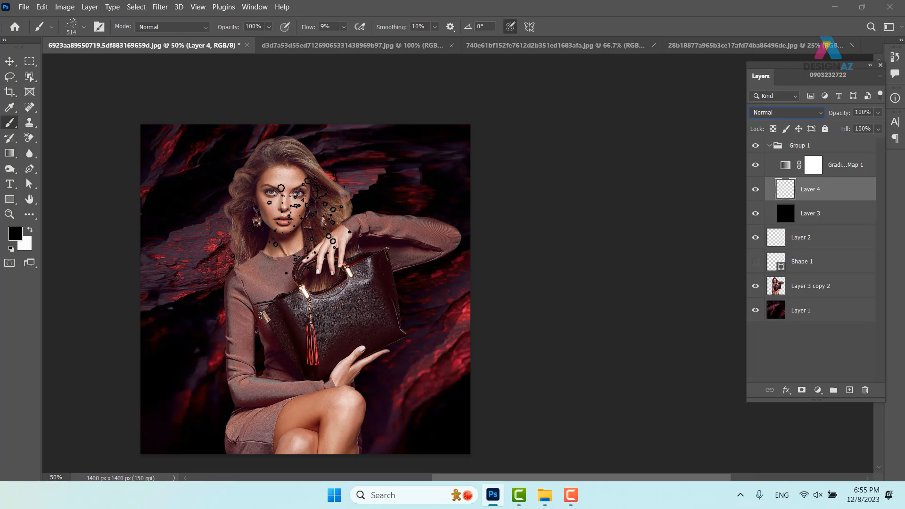
{"action": "key", "text": "ctrl+1"}
{"action": "scroll", "coordinate": [472, 267], "scroll_direction": "left", "scroll_amount": 4}
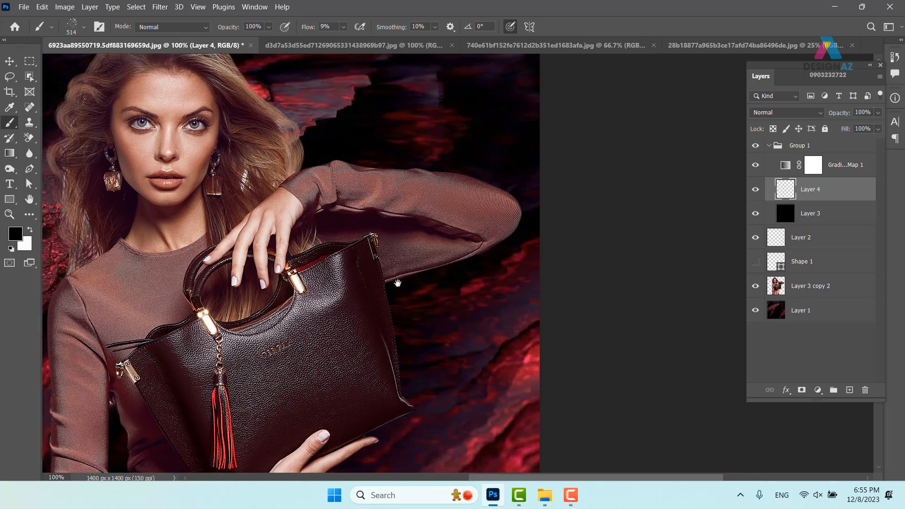
{"action": "mouse_move", "coordinate": [469, 266]}
{"action": "left_mouse_down"}
{"action": "mouse_move", "coordinate": [447, 240]}
{"action": "mouse_move", "coordinate": [375, 243]}
{"action": "left_mouse_up"}
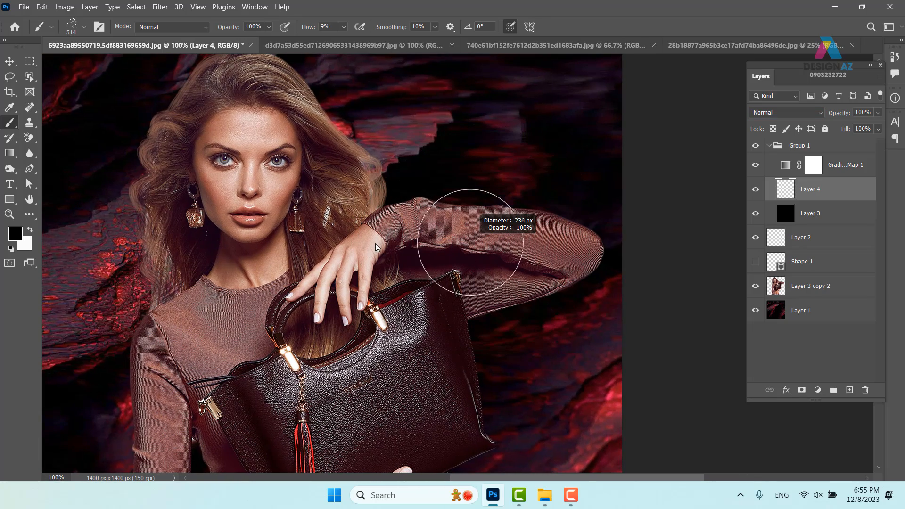
{"action": "left_click", "coordinate": [341, 27]}
{"action": "left_click_drag", "start_coordinate": [347, 42], "coordinate": [440, 41]}
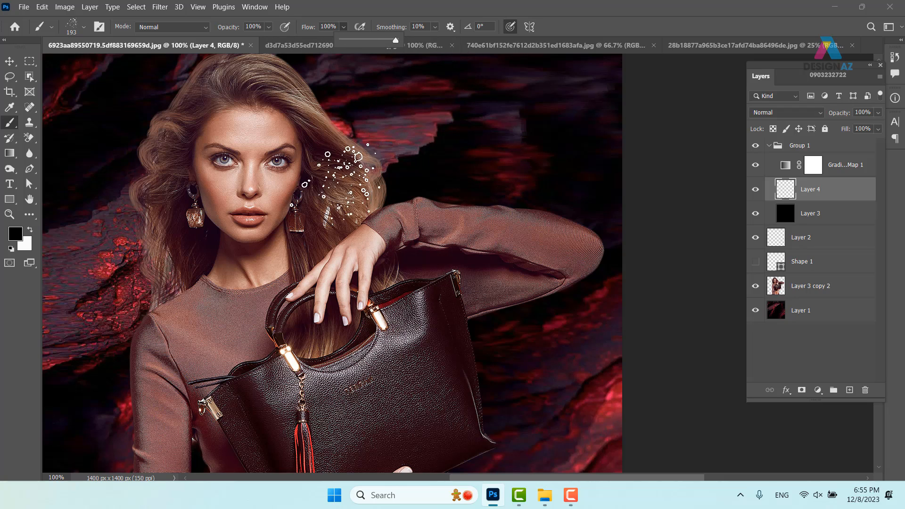
{"action": "left_click", "coordinate": [472, 146]}
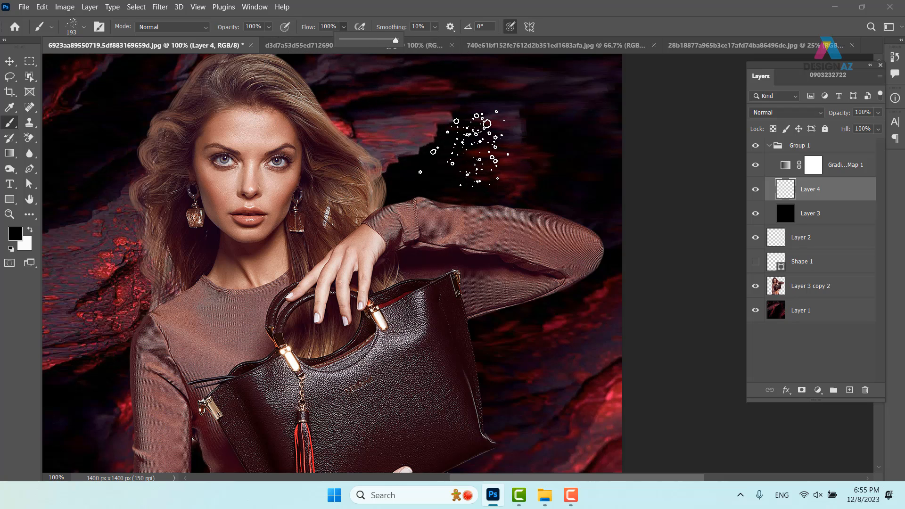
Set the foreground colour to white (#ffffff)
{"action": "left_click", "coordinate": [16, 233]}
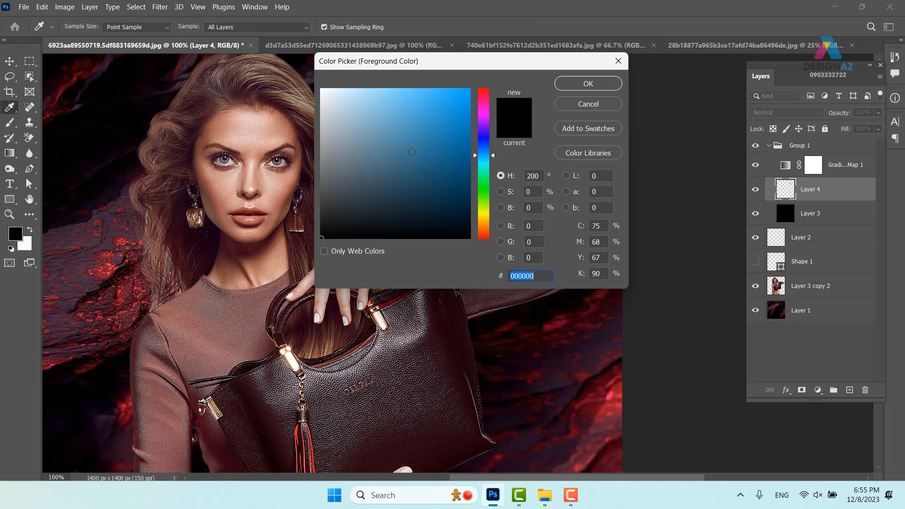
{"action": "type", "text": "ffffff"}
{"action": "left_click", "coordinate": [605, 86]}
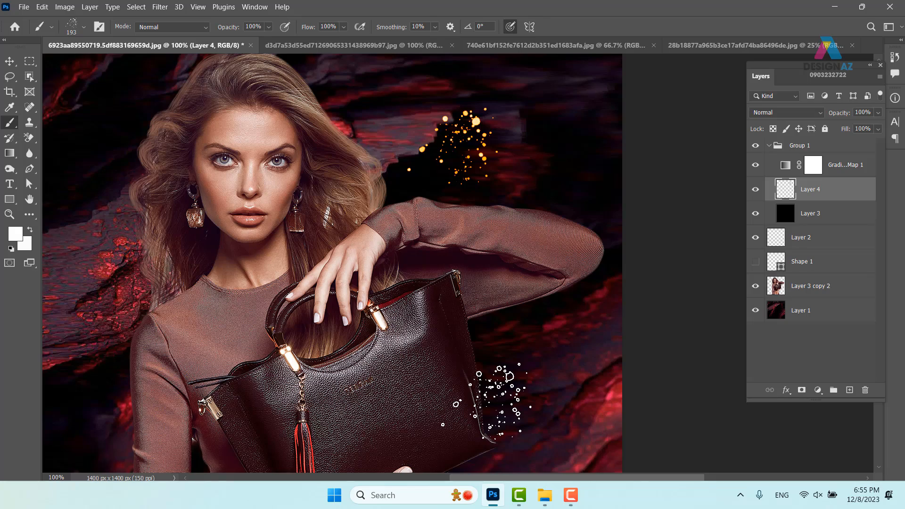
Undo the spatter stamp in the dark background and choose the first soft round brush from General Brushes
{"action": "key", "text": "ctrl+plus"}
{"action": "left_click_drag", "start_coordinate": [528, 140], "coordinate": [466, 331]}
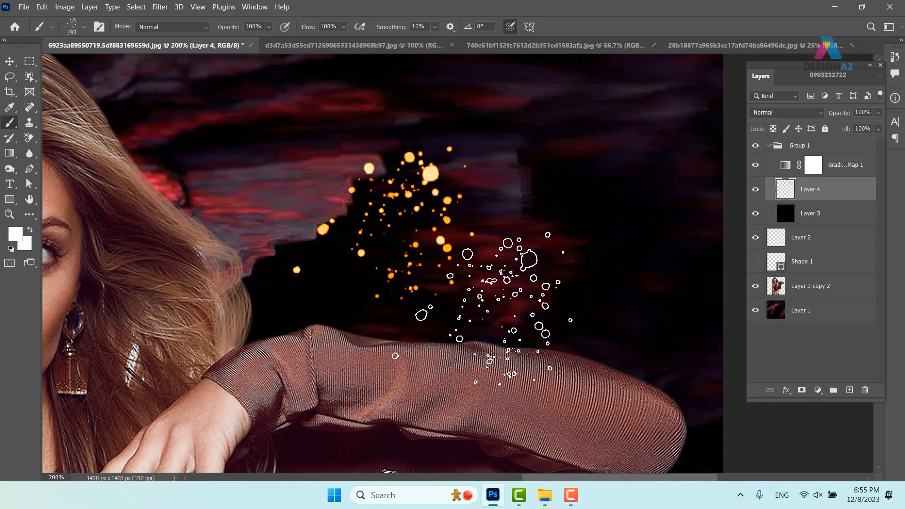
{"action": "key", "text": "ctrl+z"}
{"action": "left_click", "coordinate": [84, 27]}
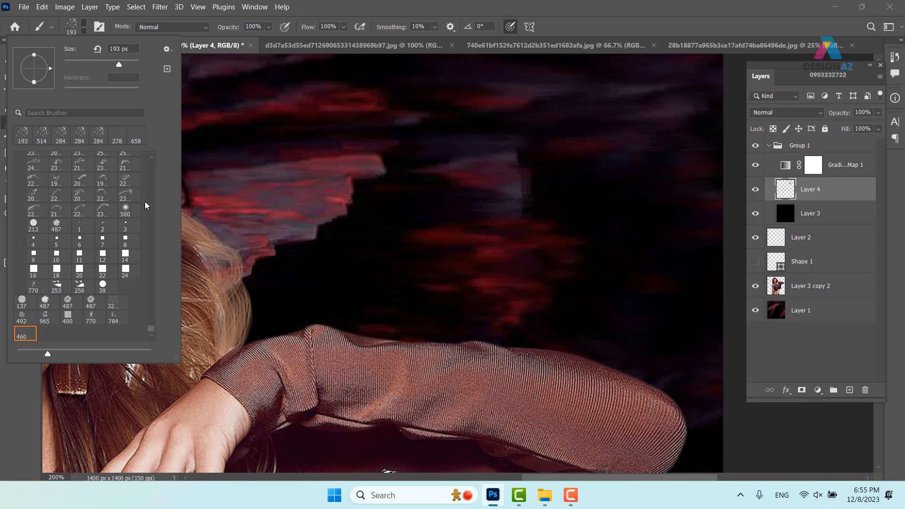
{"action": "scroll", "coordinate": [156, 284], "scroll_direction": "up", "scroll_amount": 10}
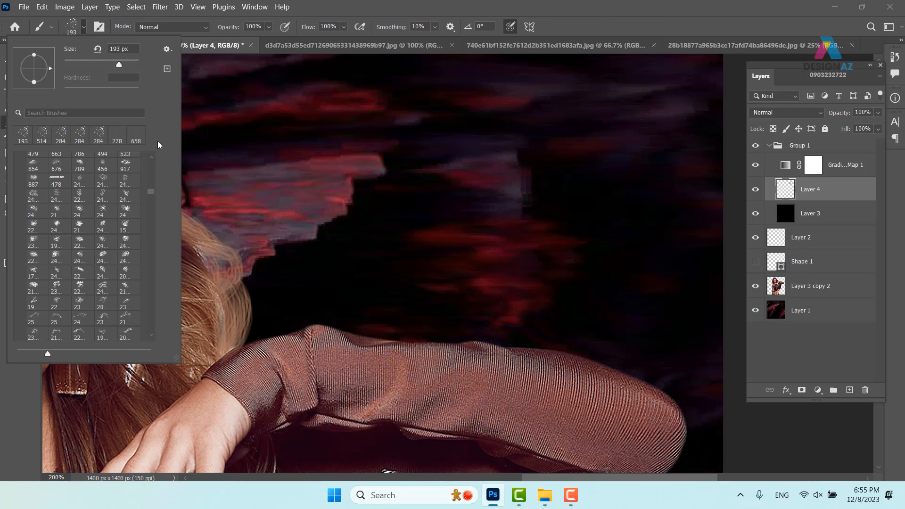
{"action": "scroll", "coordinate": [153, 170], "scroll_direction": "up", "scroll_amount": 5}
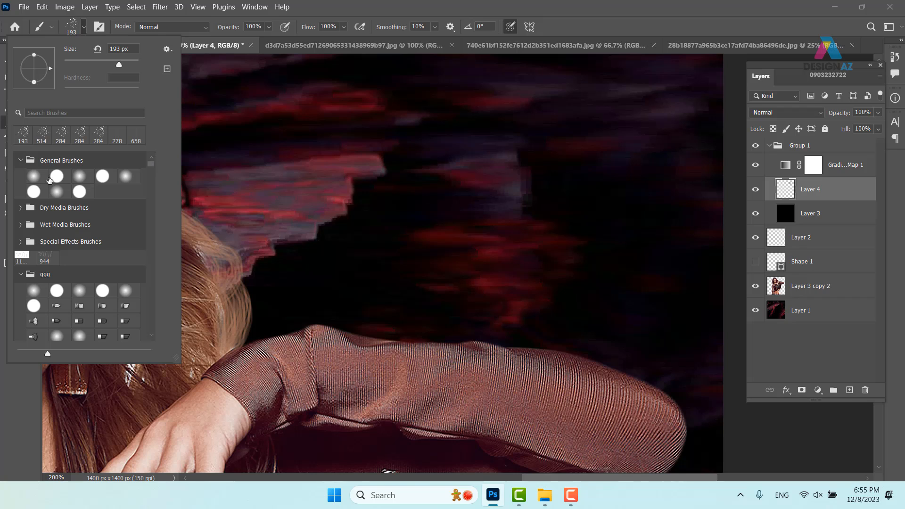
{"action": "left_click", "coordinate": [34, 176]}
Resize the soft round brush and stamp a 94 px test glow in the dark background above the sleeve
{"action": "left_click_drag", "start_coordinate": [563, 178], "coordinate": [466, 186]}
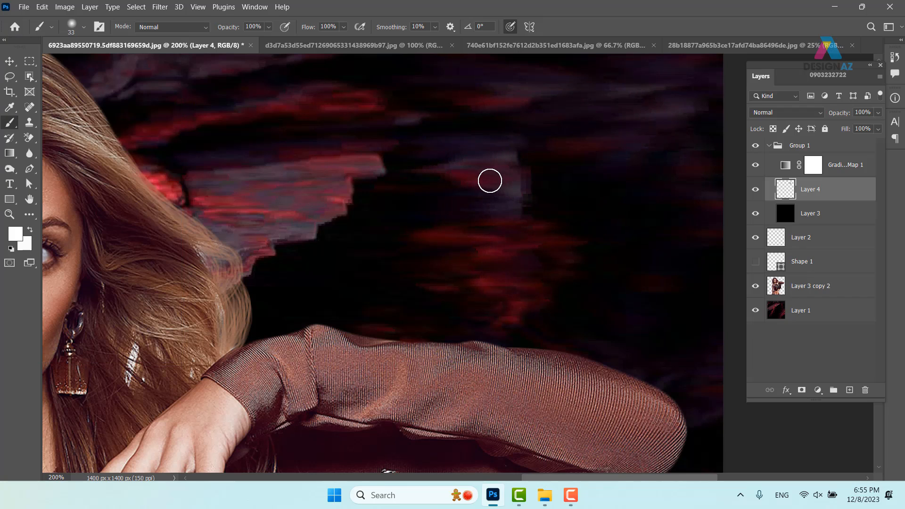
{"action": "left_click", "coordinate": [490, 181]}
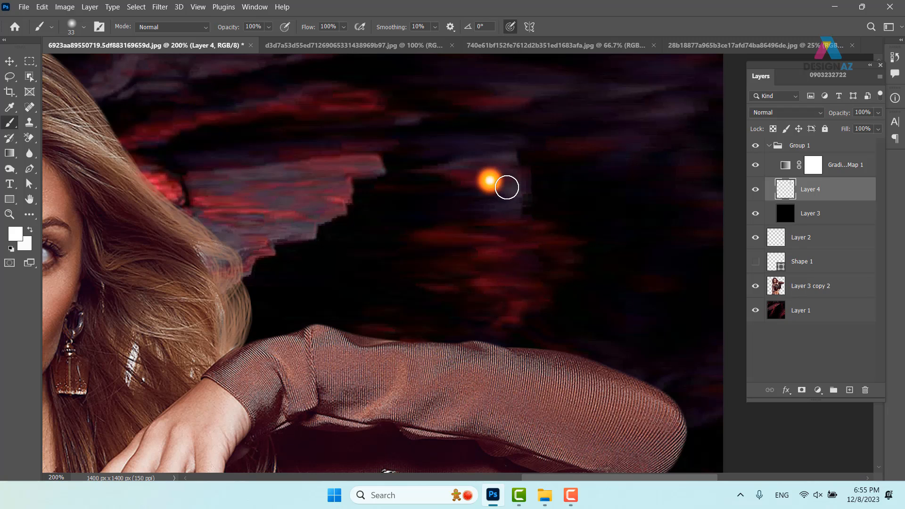
{"action": "left_click_drag", "start_coordinate": [437, 188], "coordinate": [455, 182]}
{"action": "left_click", "coordinate": [455, 180]}
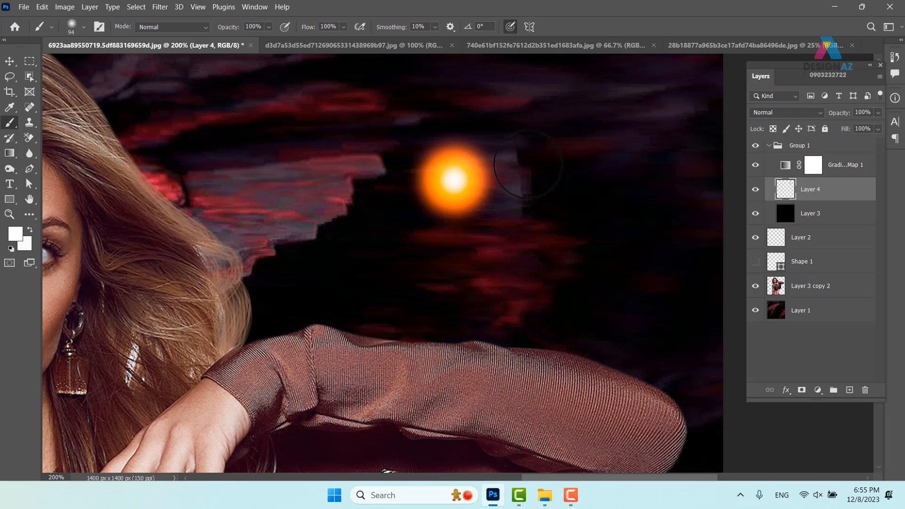
Set the brush flow to 51% and stamp a second test glow beside the first one
{"action": "left_click", "coordinate": [344, 26]}
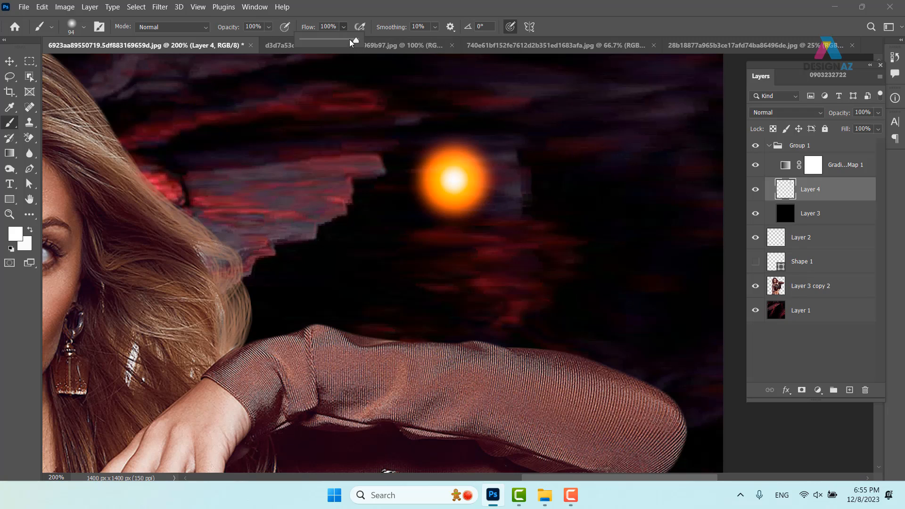
{"action": "left_click_drag", "start_coordinate": [334, 41], "coordinate": [328, 41]}
{"action": "left_click", "coordinate": [566, 144]}
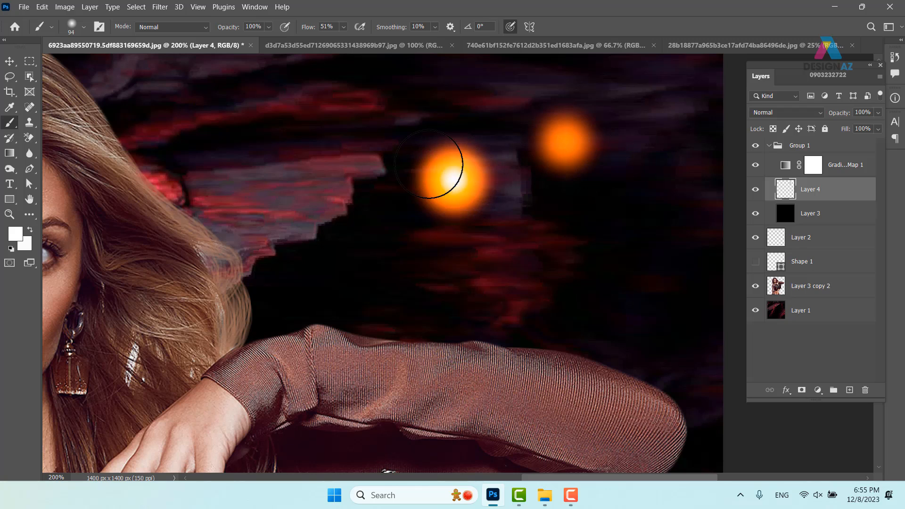
Set the brush flow to 18% and build up a third test glow with progressively smaller brush sizes down to 19 px
{"action": "left_click", "coordinate": [344, 27]}
{"action": "left_click_drag", "start_coordinate": [339, 39], "coordinate": [334, 39]}
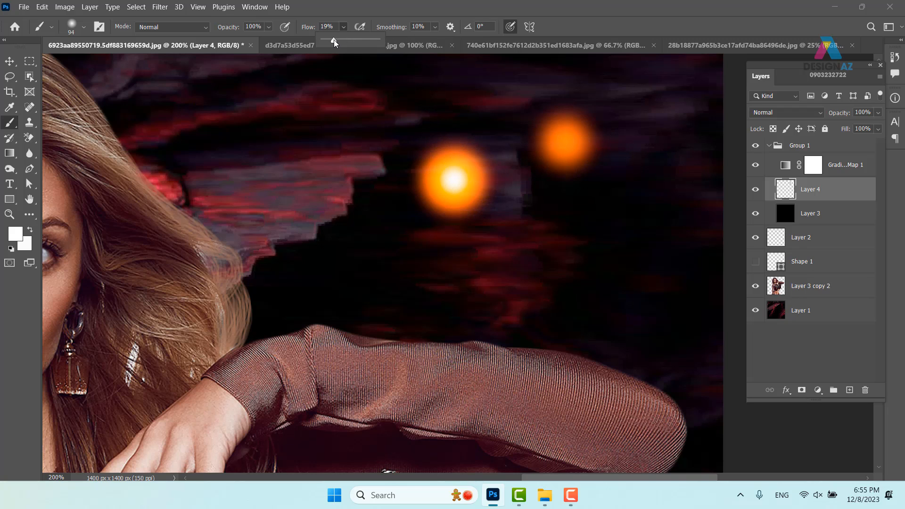
{"action": "left_click", "coordinate": [571, 230]}
{"action": "left_click", "coordinate": [571, 241]}
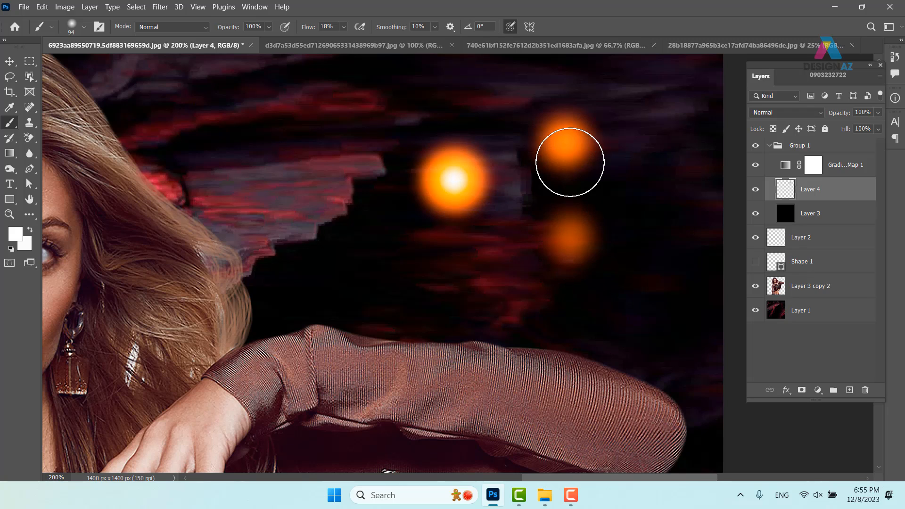
{"action": "right_click", "coordinate": [587, 234], "text": "alt"}
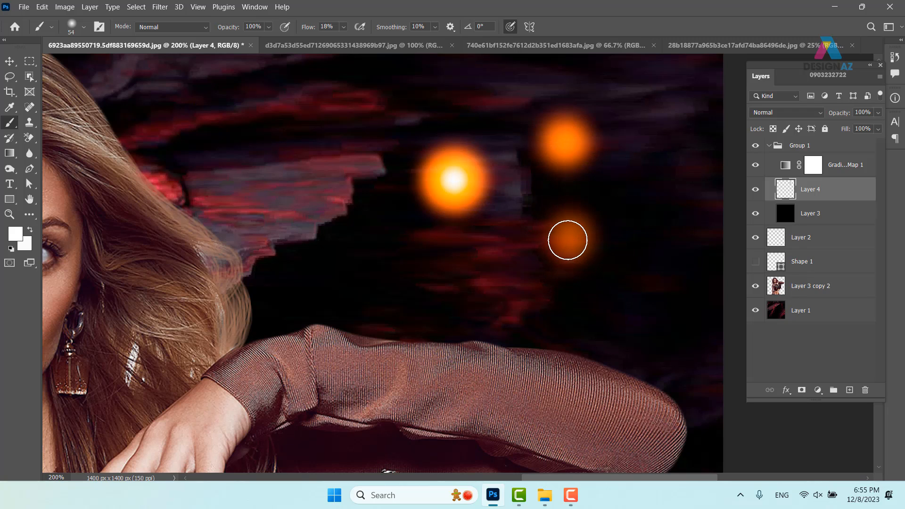
{"action": "mouse_move", "coordinate": [569, 240]}
{"action": "left_mouse_down"}
{"action": "mouse_move", "coordinate": [608, 252]}
{"action": "mouse_move", "coordinate": [587, 252]}
{"action": "mouse_move", "coordinate": [569, 239]}
{"action": "left_mouse_up"}
{"action": "right_click", "coordinate": [607, 252], "text": "alt"}
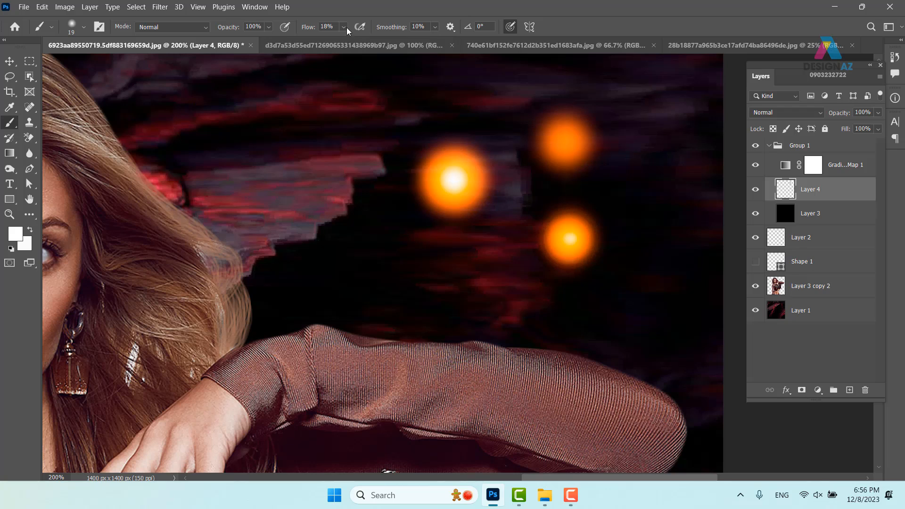
Set the brush flow to 12%
{"action": "left_click", "coordinate": [327, 27]}
{"action": "type", "text": "12"}
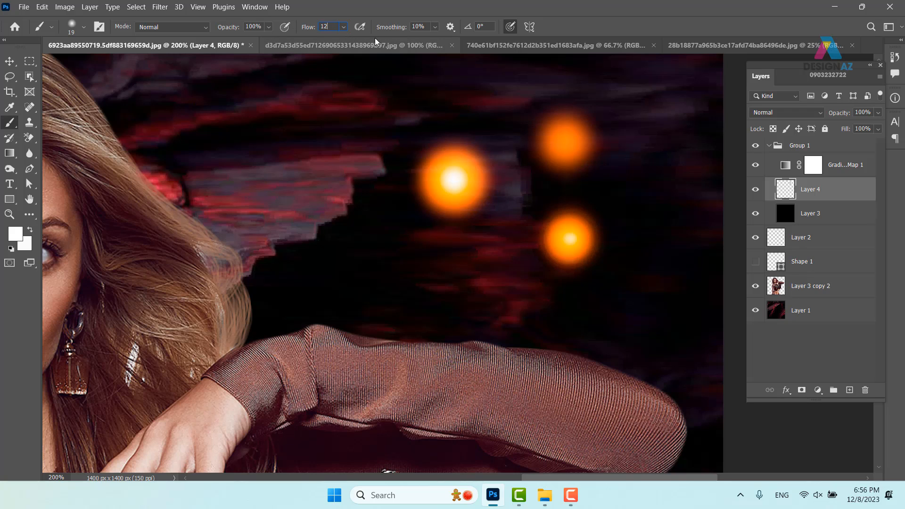
{"action": "key", "text": "Return"}
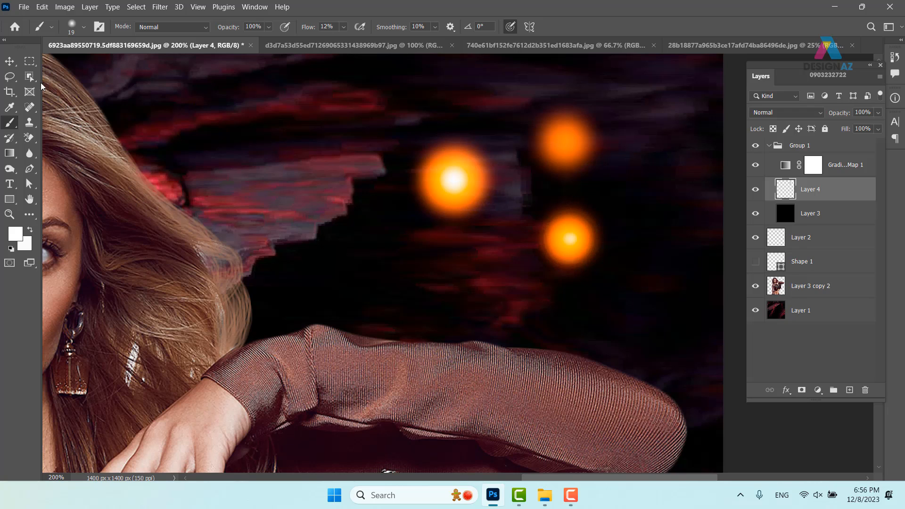
Marquee-select the three test glows on Layer 4, delete them and clear the selection
{"action": "key", "text": "m"}
{"action": "left_click_drag", "start_coordinate": [369, 82], "coordinate": [665, 333]}
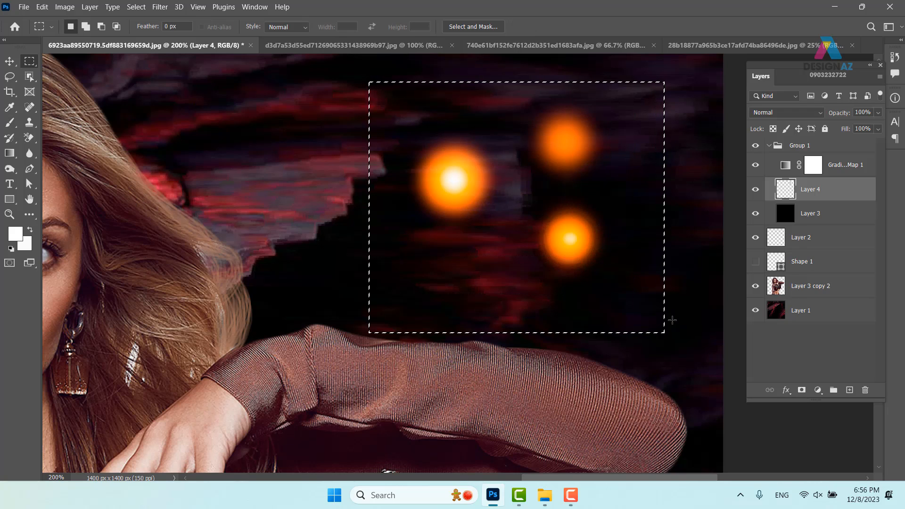
{"action": "key", "text": "Delete"}
{"action": "key", "text": "ctrl+d"}
{"action": "key", "text": "ctrl+minus"}
{"action": "key", "text": "ctrl+minus"}
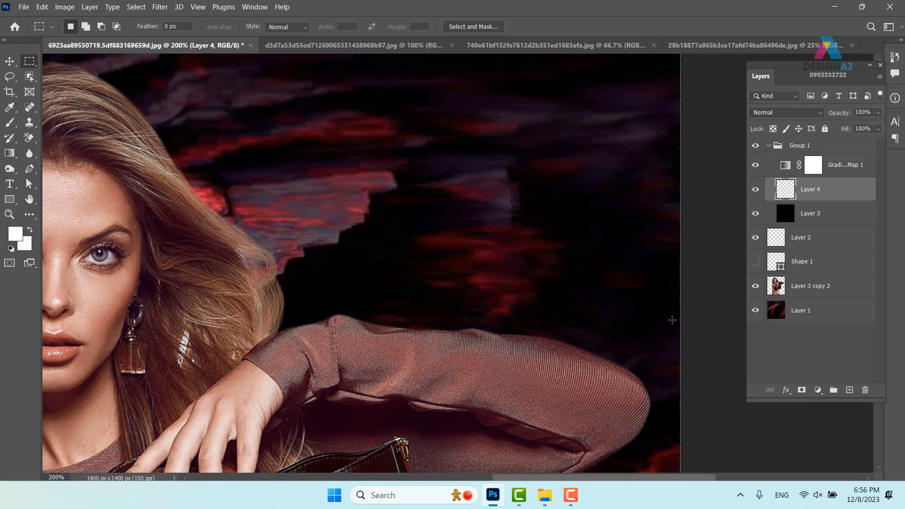
Choose the 284 px spatter brush tip in the brush settings and reduce its spacing to 1%
{"action": "key", "text": "b"}
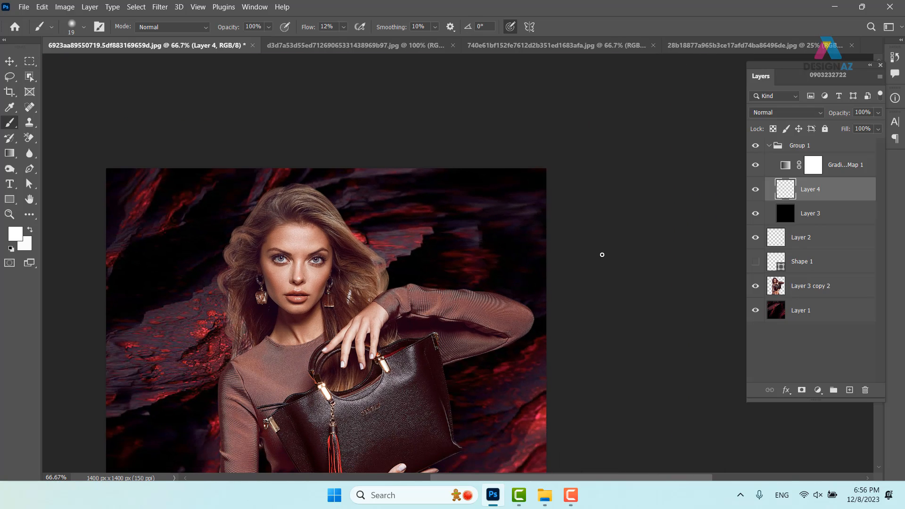
{"action": "key", "text": "F5"}
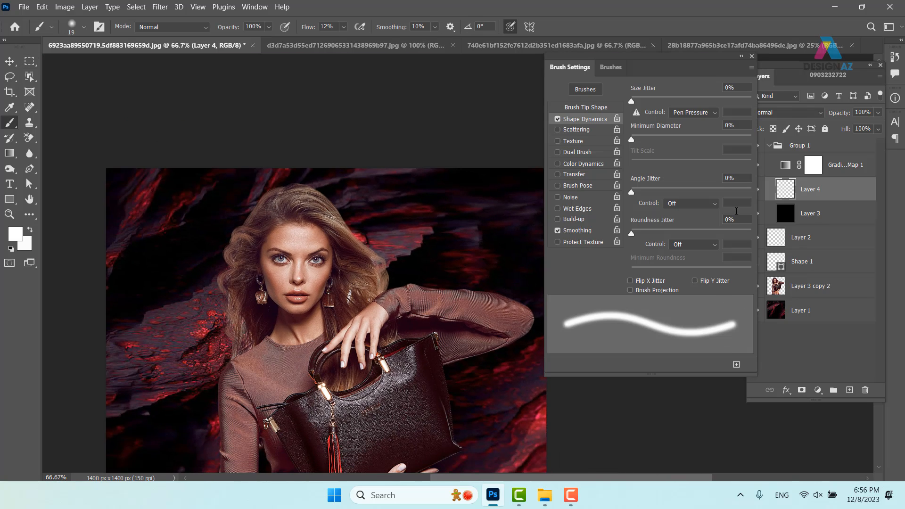
{"action": "left_click", "coordinate": [607, 109]}
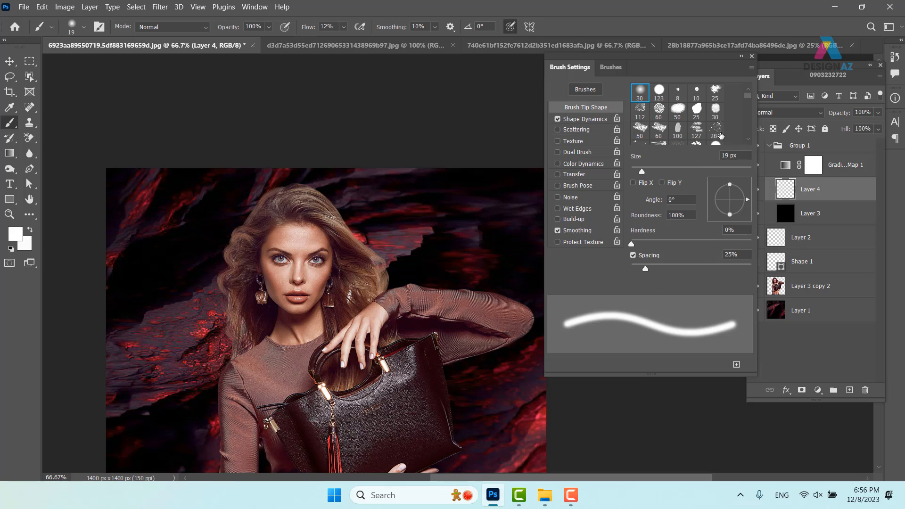
{"action": "left_click", "coordinate": [715, 130]}
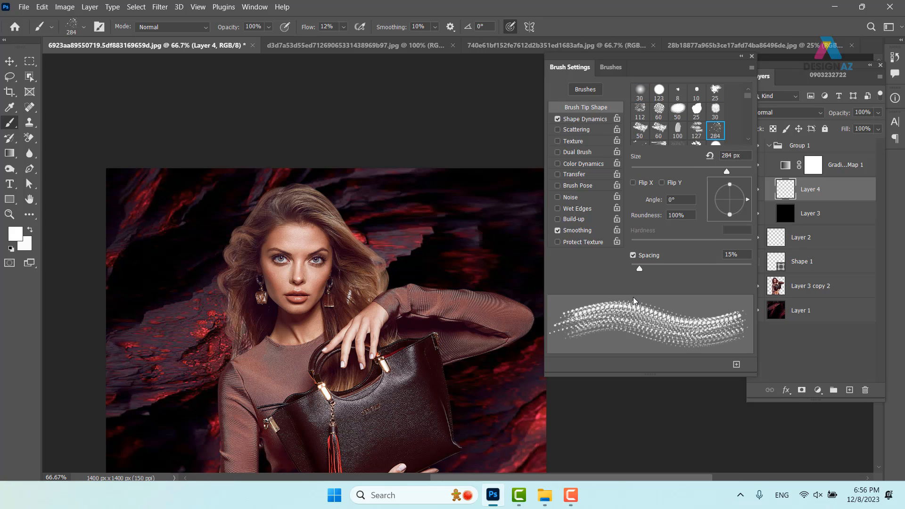
{"action": "left_click_drag", "start_coordinate": [640, 267], "coordinate": [630, 267]}
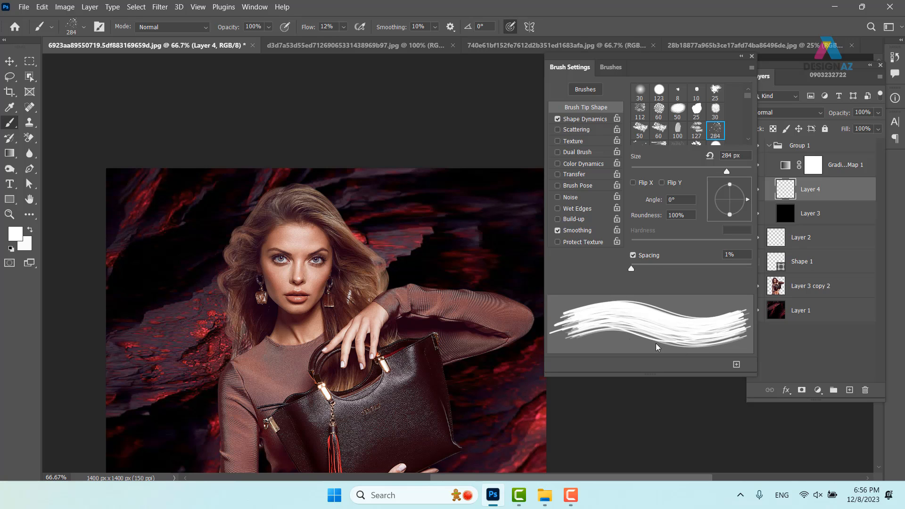
Try an arched spatter-brush stroke across the woman's face and raised arm, and undo it
{"action": "mouse_move", "coordinate": [279, 318]}
{"action": "left_mouse_down"}
{"action": "mouse_move", "coordinate": [401, 244]}
{"action": "mouse_move", "coordinate": [460, 278]}
{"action": "left_mouse_up"}
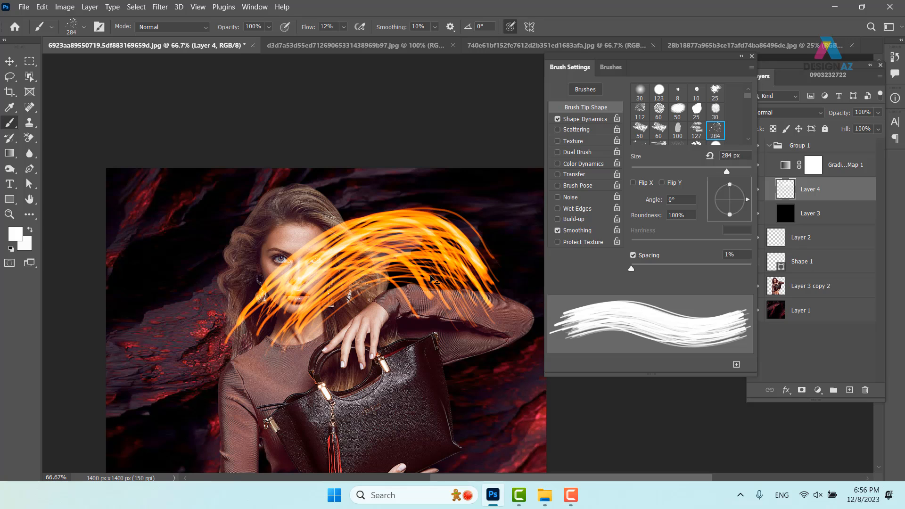
{"action": "key", "text": "ctrl+z"}
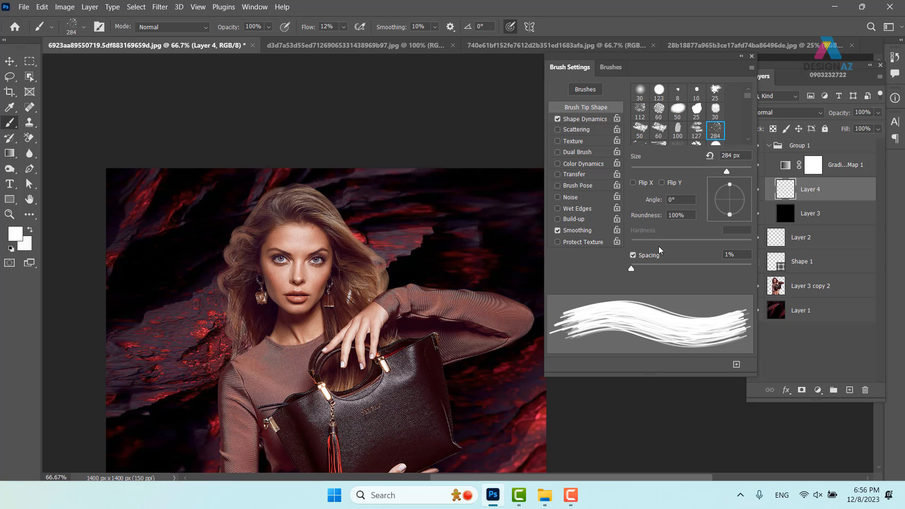
Enable Brush Projection in the brush's Shape Dynamics
{"action": "left_click", "coordinate": [598, 121]}
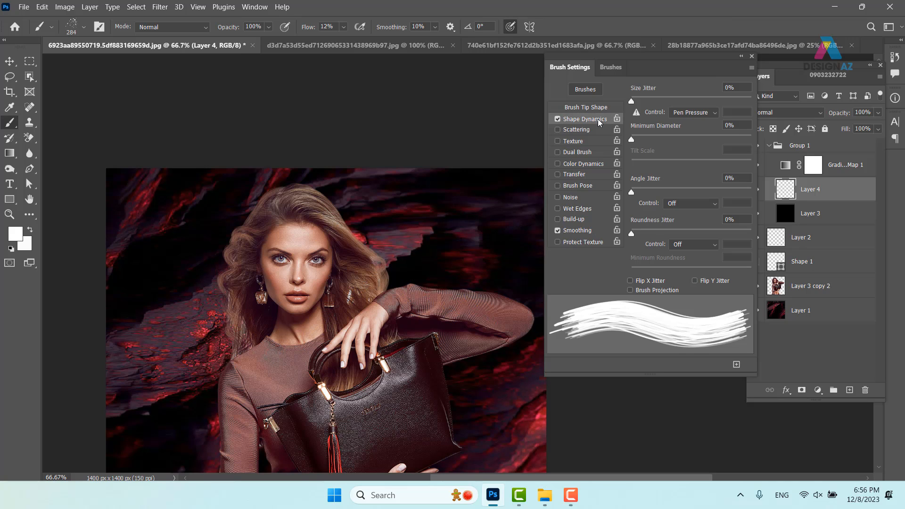
{"action": "left_click", "coordinate": [644, 292]}
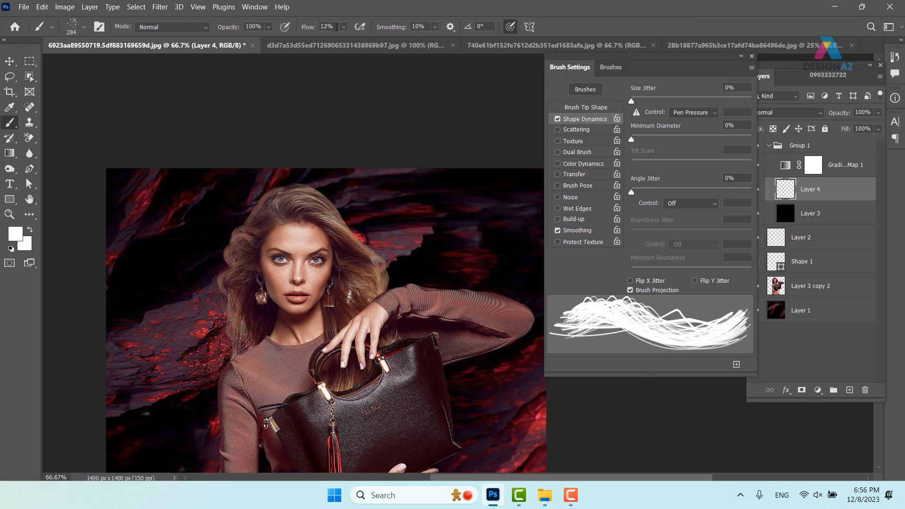
{"action": "left_click", "coordinate": [328, 27]}
Paint a wavy glowing ribbon on Layer 4 across the woman's lower body, spanning the full width of the image
{"action": "key", "text": "ctrl+minus"}
{"action": "key", "text": "ctrl+minus"}
{"action": "left_click_drag", "start_coordinate": [355, 427], "coordinate": [336, 359]}
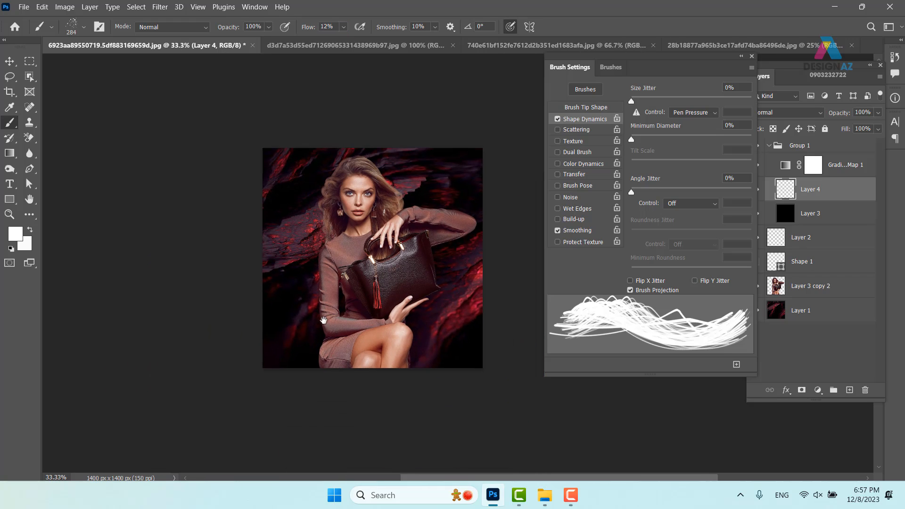
{"action": "left_click_drag", "start_coordinate": [252, 321], "coordinate": [267, 299]}
{"action": "mouse_move", "coordinate": [322, 258]}
{"action": "left_mouse_down"}
{"action": "mouse_move", "coordinate": [313, 310]}
{"action": "mouse_move", "coordinate": [337, 340]}
{"action": "mouse_move", "coordinate": [400, 283]}
{"action": "mouse_move", "coordinate": [417, 339]}
{"action": "mouse_move", "coordinate": [487, 304]}
{"action": "mouse_move", "coordinate": [519, 297]}
{"action": "left_mouse_up"}
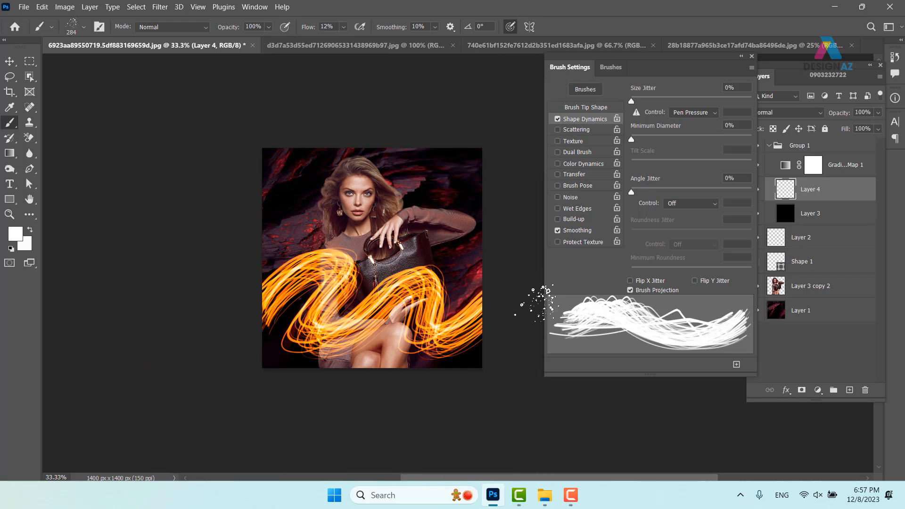
Undo the wavy glowing ribbon painted across the woman's lower body on Layer 4
{"action": "key", "text": "ctrl+plus"}
{"action": "key", "text": "ctrl+plus"}
{"action": "key", "text": "ctrl+plus"}
{"action": "left_click_drag", "start_coordinate": [248, 308], "coordinate": [239, 279]}
{"action": "key", "text": "ctrl+minus"}
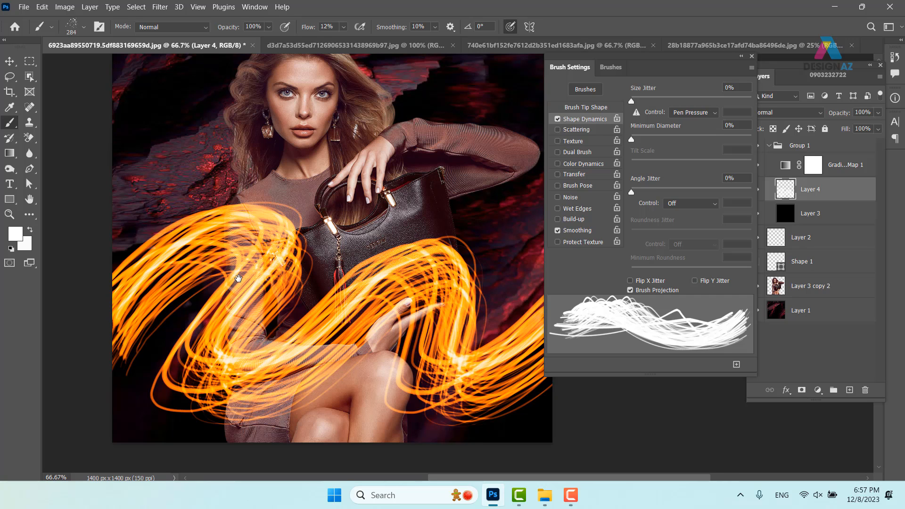
{"action": "key", "text": "ctrl+z"}
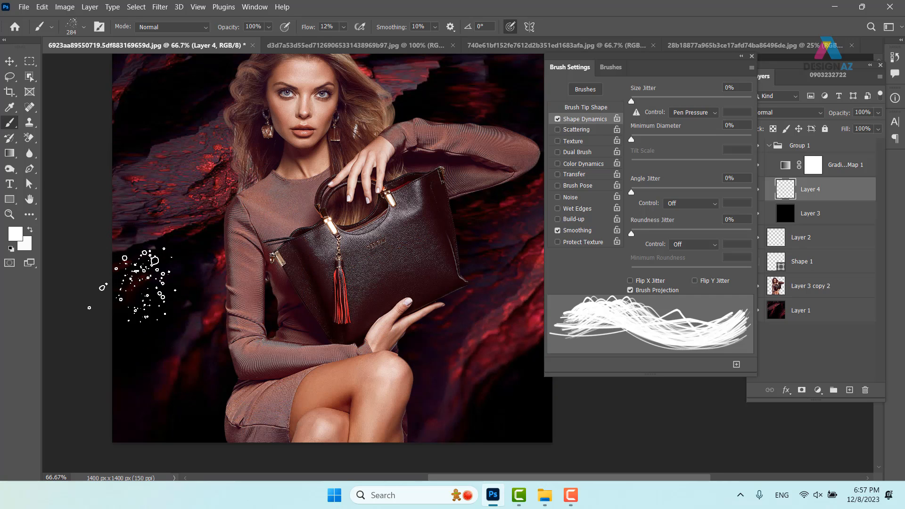
Try a winding glowing ribbon with a 114 px brush from the woman's knees up across her face, brightening its curves with extra strokes
{"action": "mouse_move", "coordinate": [137, 292]}
{"action": "left_mouse_down"}
{"action": "mouse_move", "coordinate": [203, 384]}
{"action": "mouse_move", "coordinate": [445, 354]}
{"action": "left_mouse_up"}
{"action": "key", "text": "ctrl+z"}
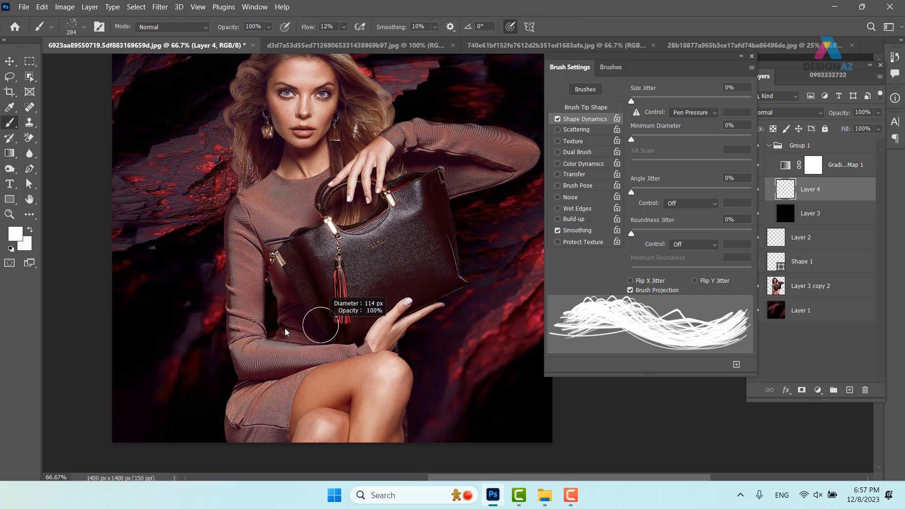
{"action": "mouse_move", "coordinate": [126, 330]}
{"action": "left_mouse_down"}
{"action": "mouse_move", "coordinate": [181, 366]}
{"action": "mouse_move", "coordinate": [230, 414]}
{"action": "mouse_move", "coordinate": [291, 303]}
{"action": "mouse_move", "coordinate": [339, 394]}
{"action": "mouse_move", "coordinate": [428, 283]}
{"action": "mouse_move", "coordinate": [520, 301]}
{"action": "mouse_move", "coordinate": [514, 222]}
{"action": "left_mouse_up"}
{"action": "key", "text": "ctrl+z"}
{"action": "mouse_move", "coordinate": [311, 390]}
{"action": "left_mouse_down"}
{"action": "mouse_move", "coordinate": [315, 354]}
{"action": "mouse_move", "coordinate": [173, 384]}
{"action": "mouse_move", "coordinate": [195, 239]}
{"action": "mouse_move", "coordinate": [441, 290]}
{"action": "mouse_move", "coordinate": [503, 162]}
{"action": "mouse_move", "coordinate": [323, 156]}
{"action": "mouse_move", "coordinate": [206, 215]}
{"action": "mouse_move", "coordinate": [182, 154]}
{"action": "mouse_move", "coordinate": [289, 228]}
{"action": "left_mouse_up"}
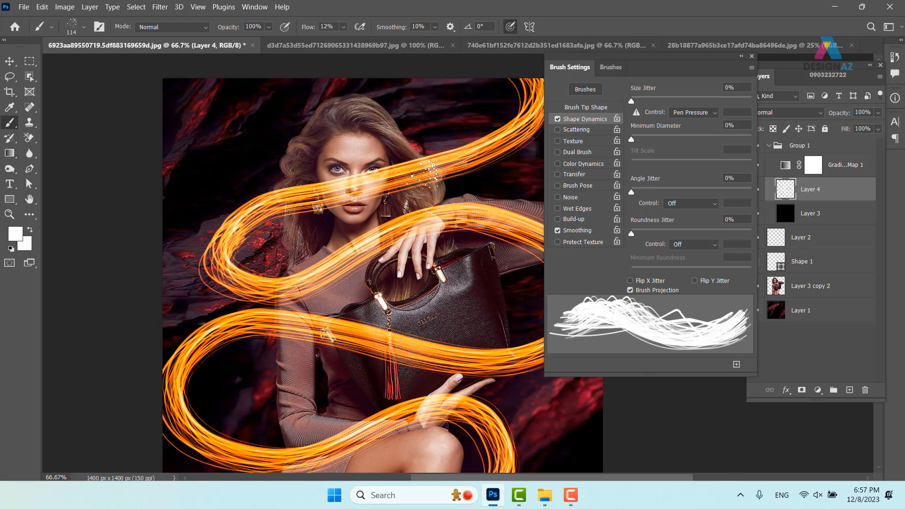
{"action": "left_click_drag", "start_coordinate": [437, 173], "coordinate": [363, 121]}
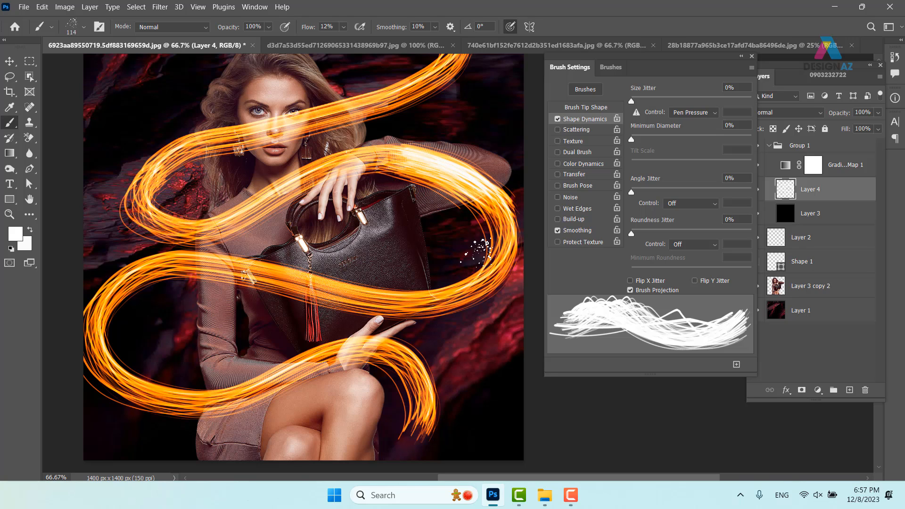
{"action": "mouse_move", "coordinate": [308, 285]}
{"action": "left_mouse_down"}
{"action": "mouse_move", "coordinate": [340, 295]}
{"action": "mouse_move", "coordinate": [476, 293]}
{"action": "left_mouse_up"}
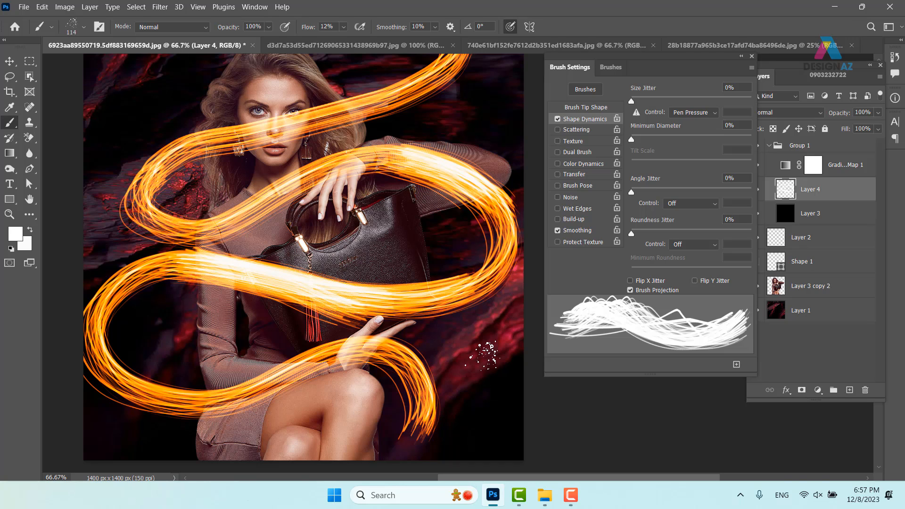
Undo the winding ribbon strokes on Layer 4 and clear the rectangular selection
{"action": "key", "text": "ctrl+z"}
{"action": "key", "text": "ctrl+z"}
{"action": "key", "text": "ctrl+z"}
{"action": "key", "text": "ctrl+z"}
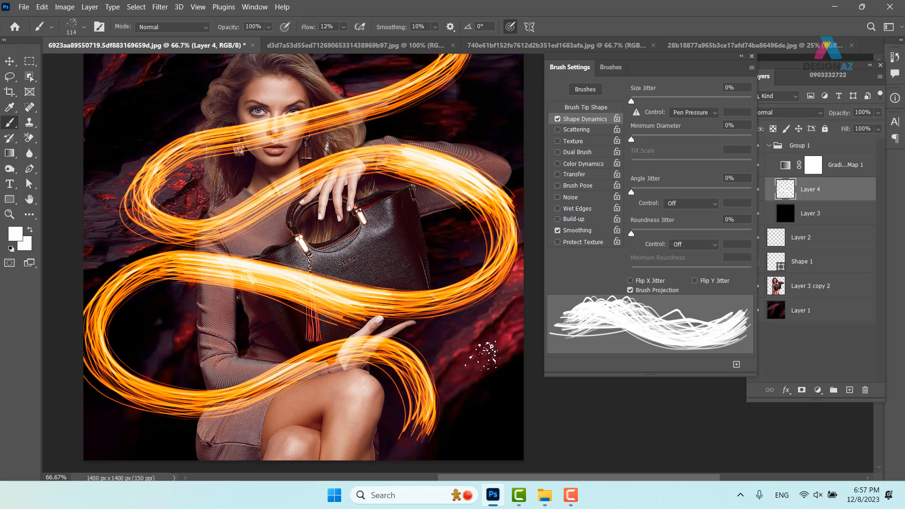
{"action": "key", "text": "ctrl+z"}
{"action": "key", "text": "ctrl+z"}
{"action": "key", "text": "ctrl+z"}
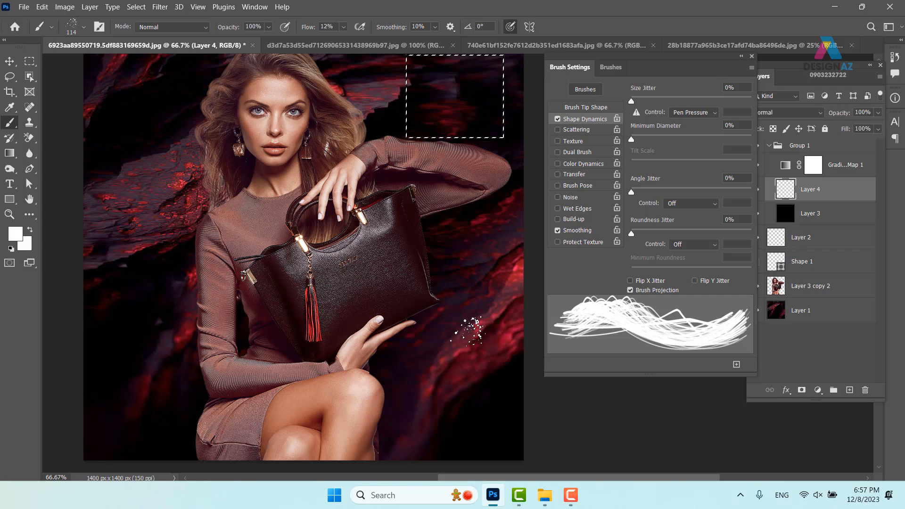
{"action": "key", "text": "ctrl+d"}
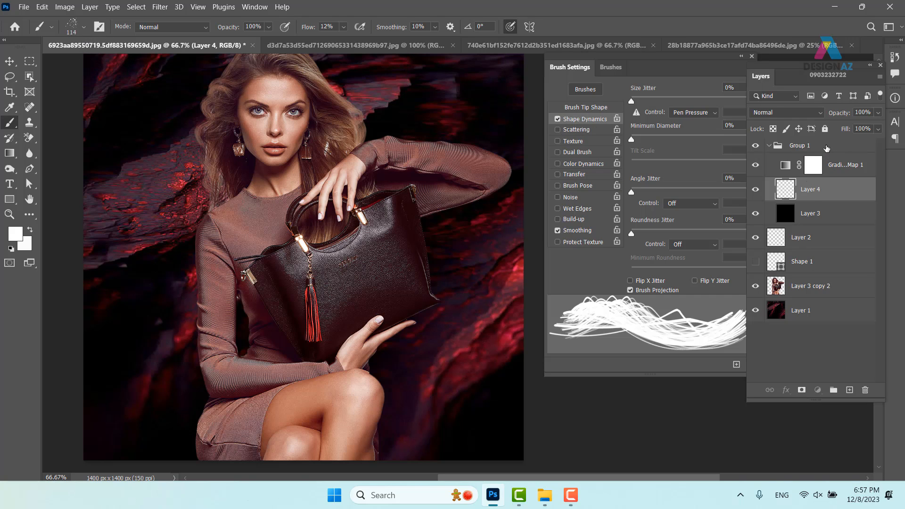
Choose the hard round brush at 47 px for painting on Layer 4
{"action": "left_click", "coordinate": [824, 147]}
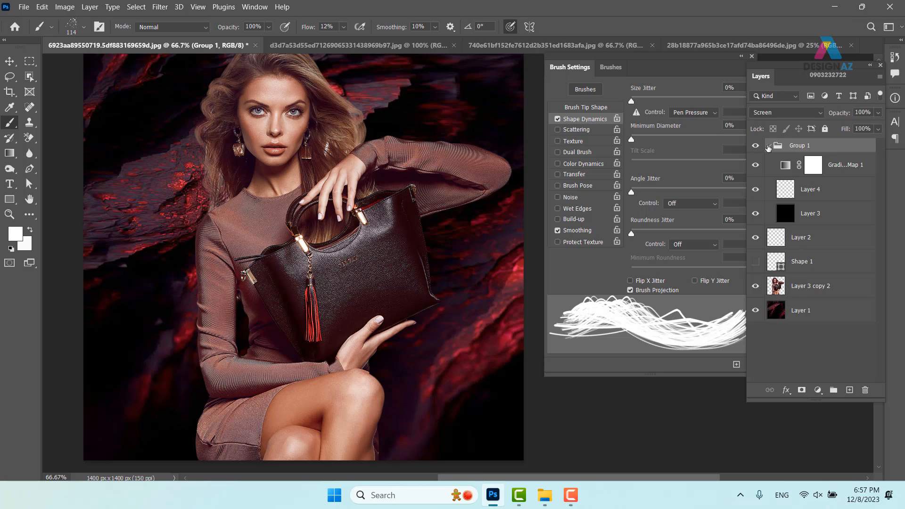
{"action": "left_click", "coordinate": [84, 27]}
{"action": "left_click", "coordinate": [102, 178]}
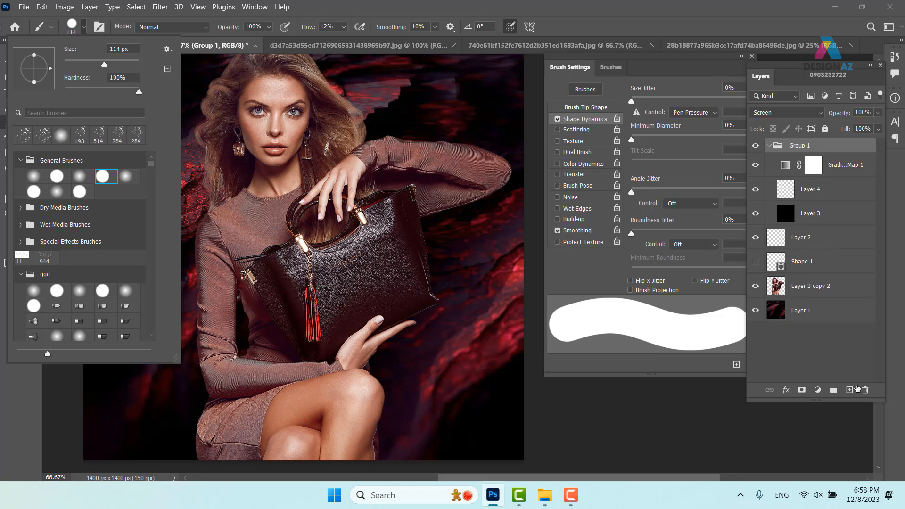
{"action": "left_click", "coordinate": [826, 198]}
{"action": "left_click", "coordinate": [813, 191]}
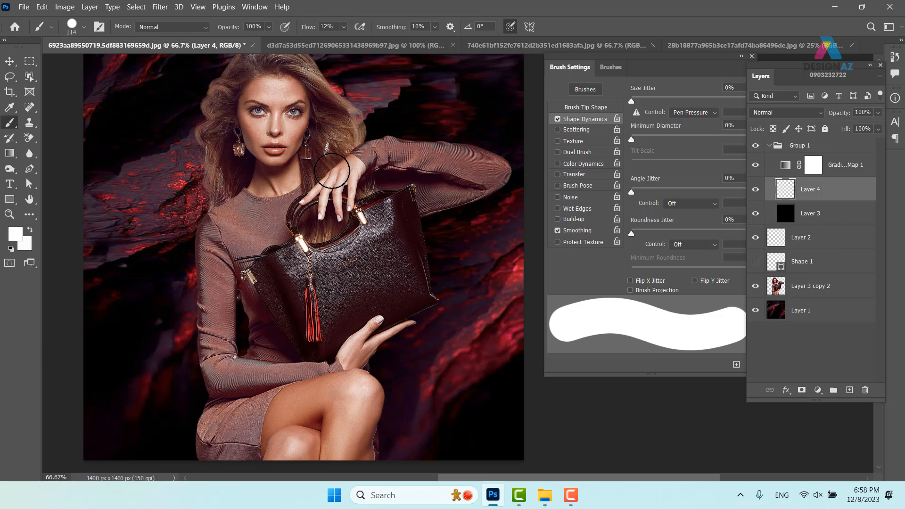
{"action": "left_click_drag", "start_coordinate": [356, 185], "coordinate": [343, 189]}
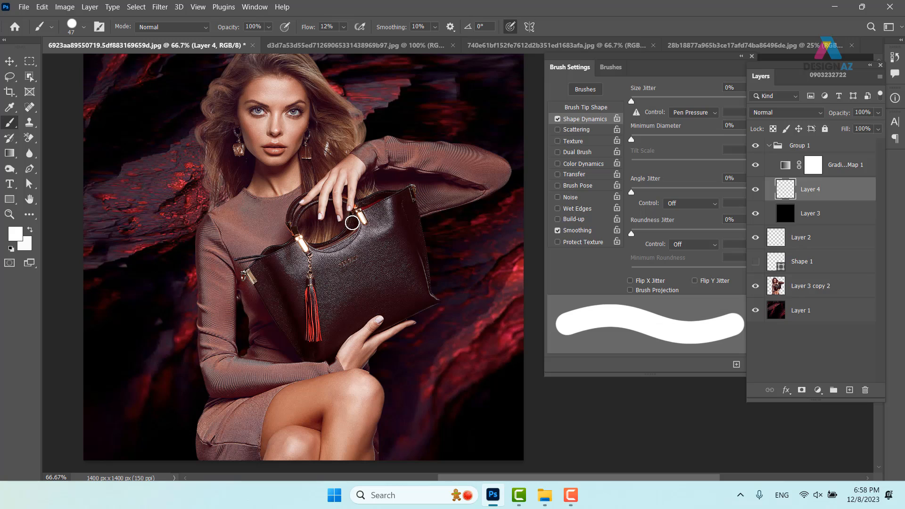
Set the round brush tip's spacing to 133% and its size to 23 px
{"action": "key", "text": "F5"}
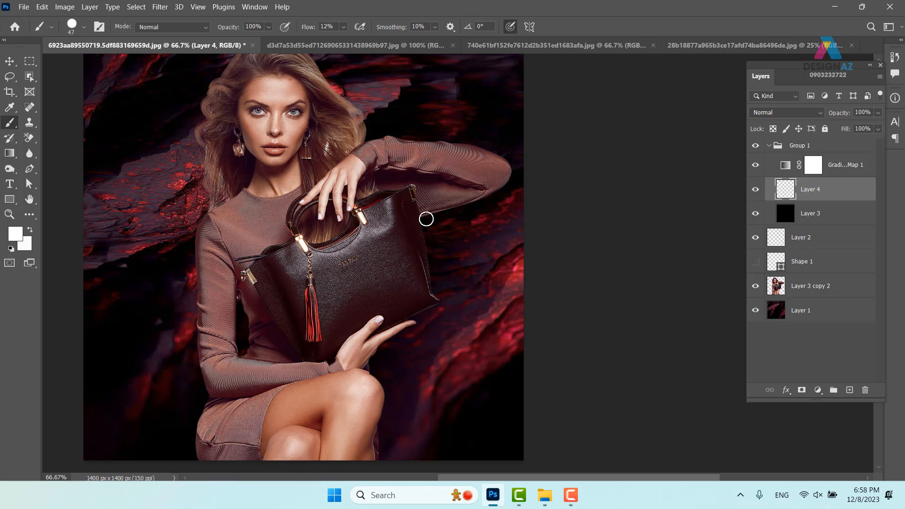
{"action": "key", "text": "F5"}
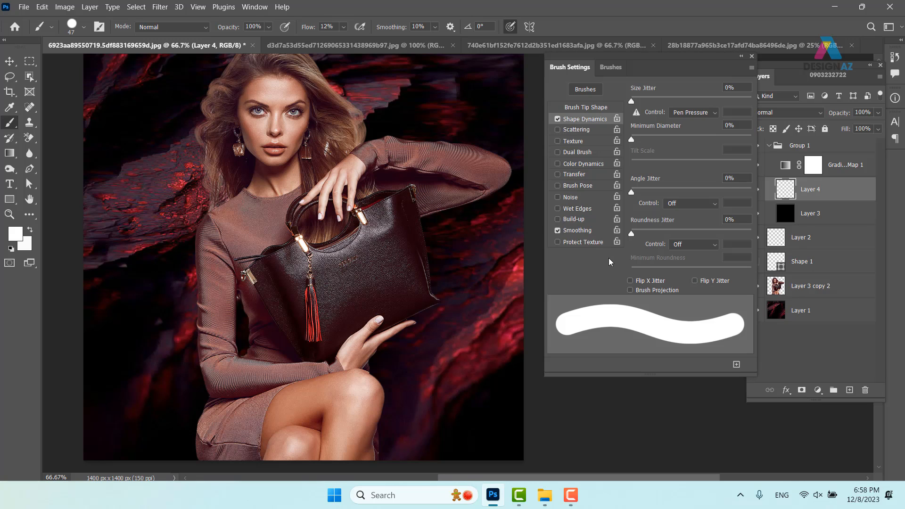
{"action": "left_click", "coordinate": [595, 108]}
{"action": "left_click_drag", "start_coordinate": [634, 269], "coordinate": [703, 270]}
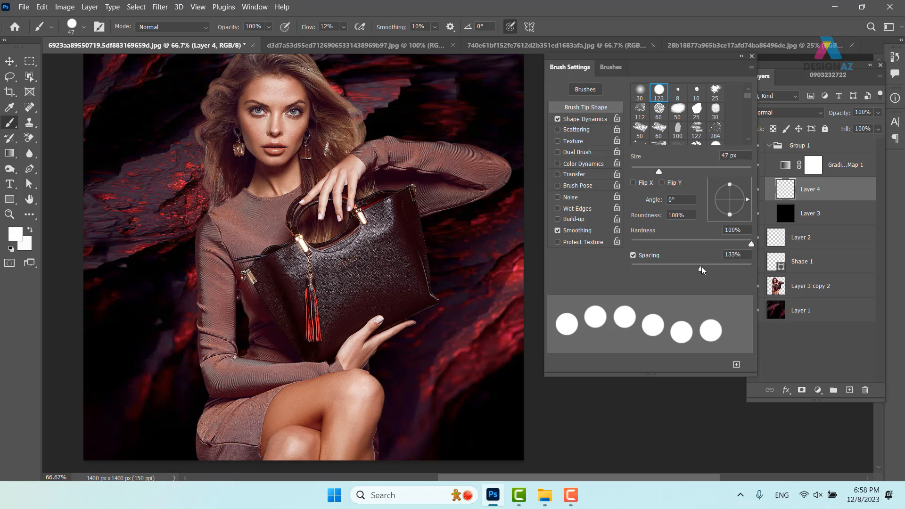
{"action": "left_click_drag", "start_coordinate": [659, 172], "coordinate": [645, 175]}
Set the brush's Size Jitter to 100% and enable Scattering with a scatter of 441%
{"action": "left_click", "coordinate": [593, 121]}
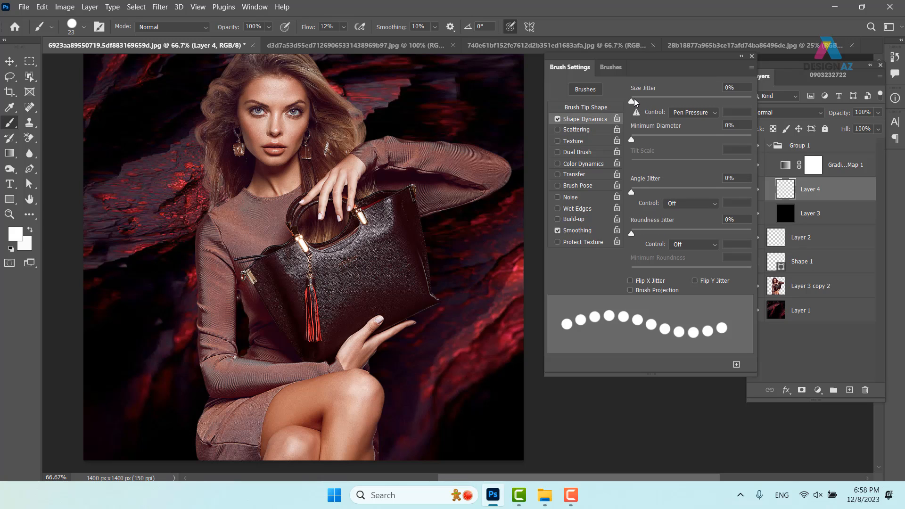
{"action": "left_click_drag", "start_coordinate": [633, 102], "coordinate": [782, 89]}
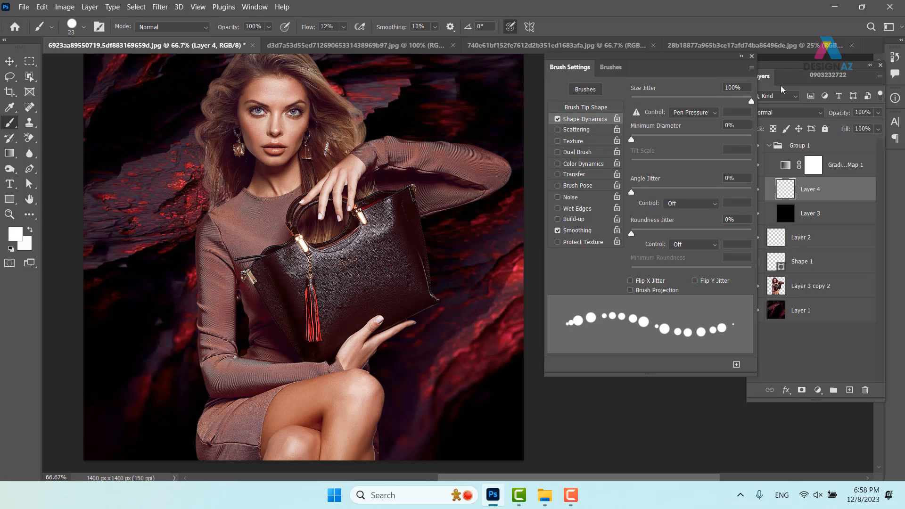
{"action": "left_click", "coordinate": [602, 130]}
{"action": "left_click_drag", "start_coordinate": [632, 101], "coordinate": [684, 97]}
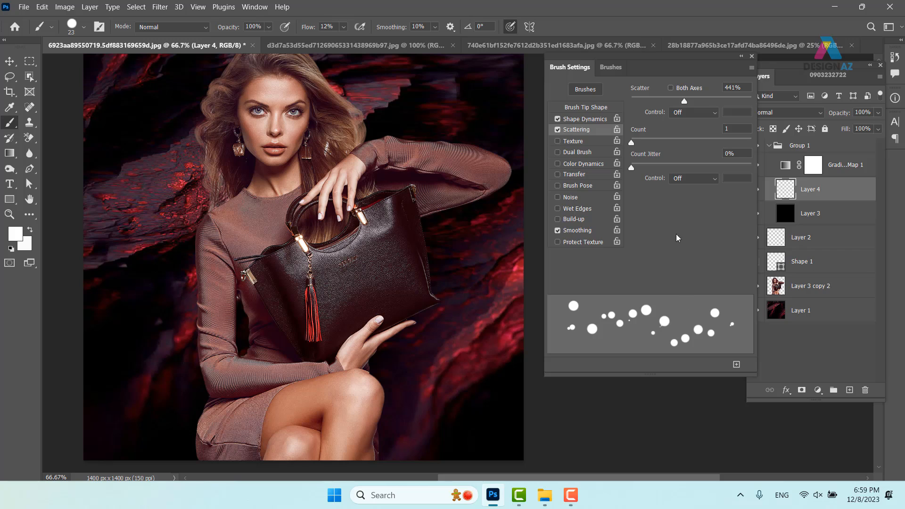
Enable Transfer with 91% Opacity Jitter and raise the brush flow to 100%
{"action": "left_click", "coordinate": [604, 174]}
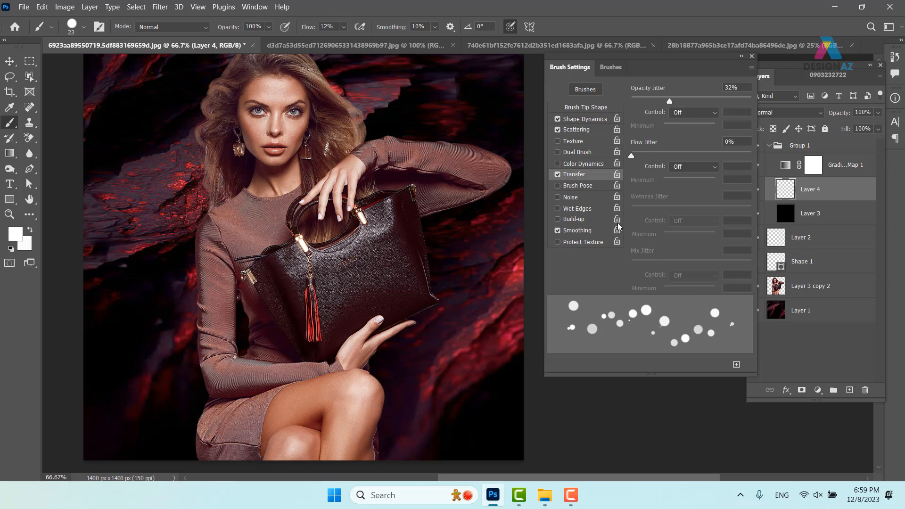
{"action": "left_click_drag", "start_coordinate": [670, 101], "coordinate": [739, 101]}
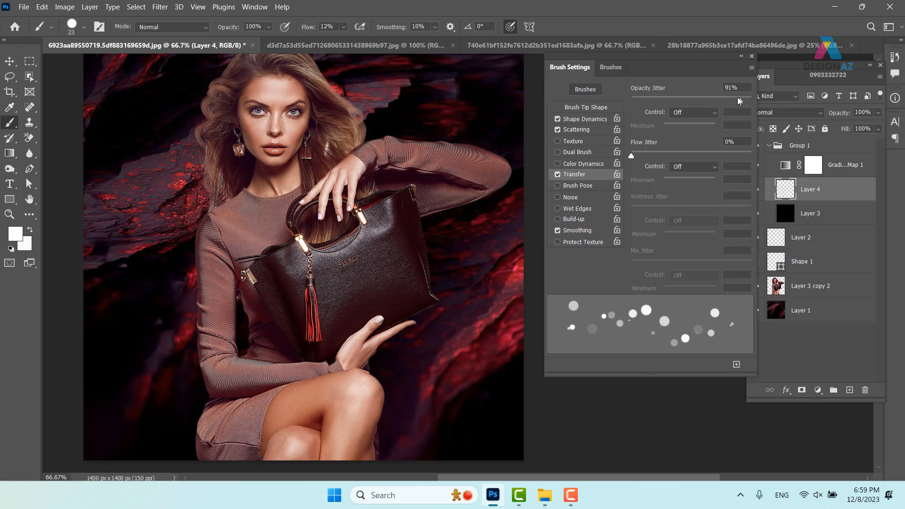
{"action": "left_click", "coordinate": [752, 56]}
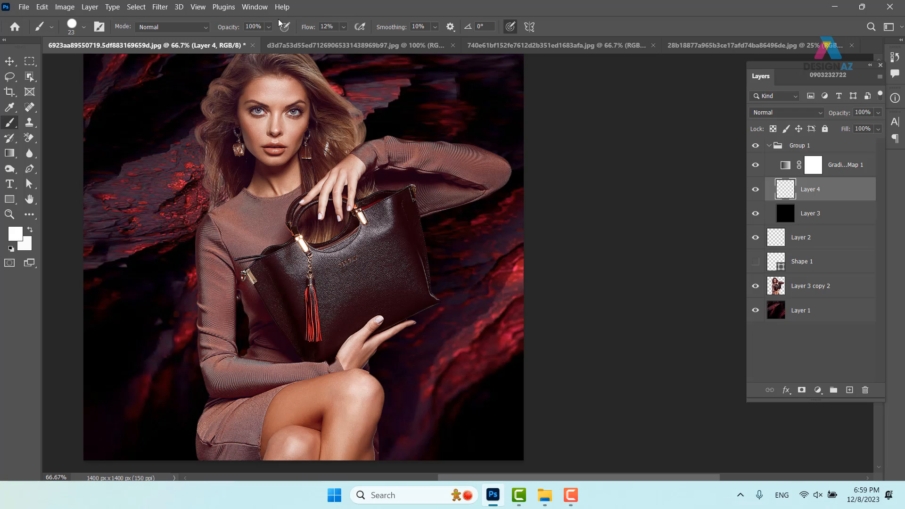
{"action": "left_click", "coordinate": [344, 27]}
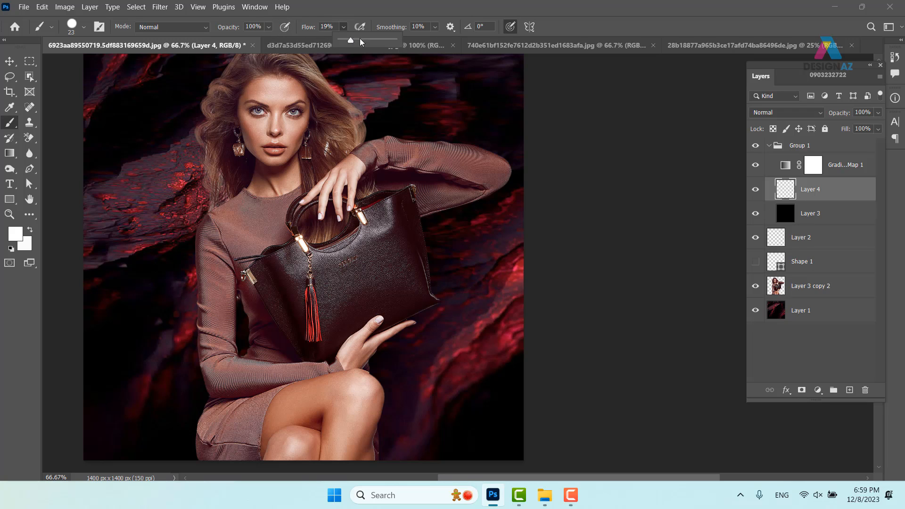
Try winding trails of glowing dots around the woman with 23 px and 11 px brush sizes, and undo them
{"action": "mouse_move", "coordinate": [297, 344]}
{"action": "left_mouse_down"}
{"action": "mouse_move", "coordinate": [255, 318]}
{"action": "mouse_move", "coordinate": [141, 294]}
{"action": "mouse_move", "coordinate": [155, 228]}
{"action": "mouse_move", "coordinate": [245, 209]}
{"action": "mouse_move", "coordinate": [331, 232]}
{"action": "mouse_move", "coordinate": [410, 231]}
{"action": "mouse_move", "coordinate": [472, 194]}
{"action": "mouse_move", "coordinate": [480, 147]}
{"action": "mouse_move", "coordinate": [450, 125]}
{"action": "mouse_move", "coordinate": [395, 115]}
{"action": "mouse_move", "coordinate": [215, 147]}
{"action": "mouse_move", "coordinate": [142, 115]}
{"action": "mouse_move", "coordinate": [160, 109]}
{"action": "left_mouse_up"}
{"action": "left_click_drag", "start_coordinate": [454, 197], "coordinate": [527, 215]}
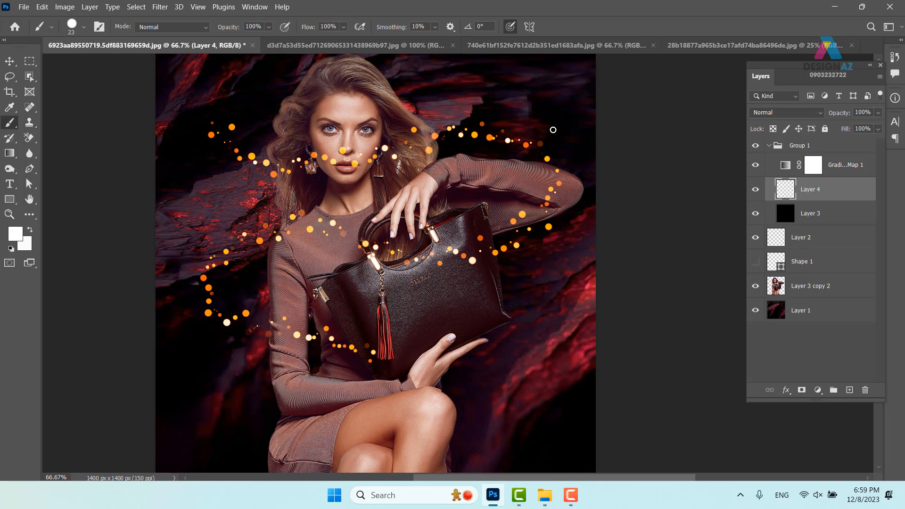
{"action": "right_click", "coordinate": [340, 251], "text": "alt"}
{"action": "right_click", "coordinate": [297, 254], "text": "alt"}
{"action": "mouse_move", "coordinate": [231, 261]}
{"action": "left_mouse_down"}
{"action": "mouse_move", "coordinate": [295, 248]}
{"action": "mouse_move", "coordinate": [442, 282]}
{"action": "mouse_move", "coordinate": [507, 275]}
{"action": "mouse_move", "coordinate": [567, 220]}
{"action": "mouse_move", "coordinate": [569, 179]}
{"action": "mouse_move", "coordinate": [523, 153]}
{"action": "mouse_move", "coordinate": [225, 281]}
{"action": "mouse_move", "coordinate": [195, 340]}
{"action": "mouse_move", "coordinate": [335, 375]}
{"action": "mouse_move", "coordinate": [469, 355]}
{"action": "mouse_move", "coordinate": [524, 387]}
{"action": "mouse_move", "coordinate": [515, 419]}
{"action": "mouse_move", "coordinate": [377, 413]}
{"action": "left_mouse_up"}
{"action": "left_click_drag", "start_coordinate": [503, 390], "coordinate": [541, 222]}
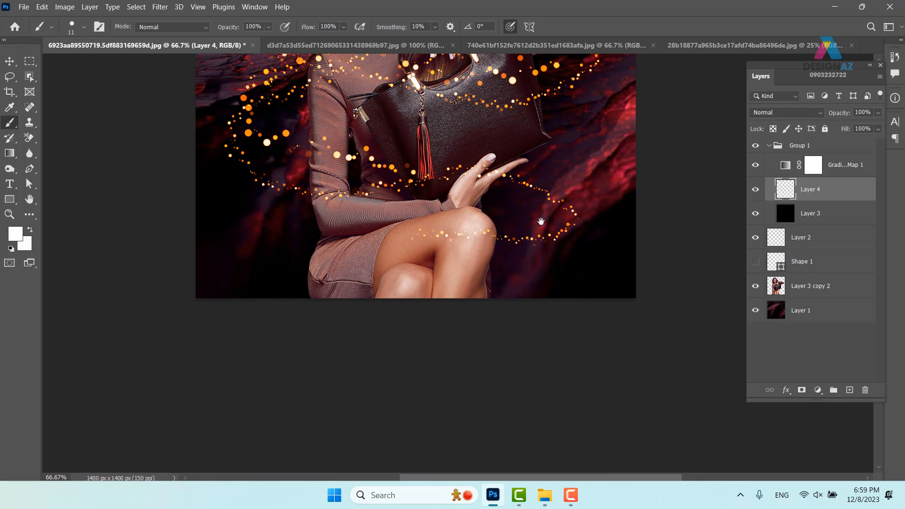
{"action": "key", "text": "ctrl+z"}
{"action": "key", "text": "ctrl+z"}
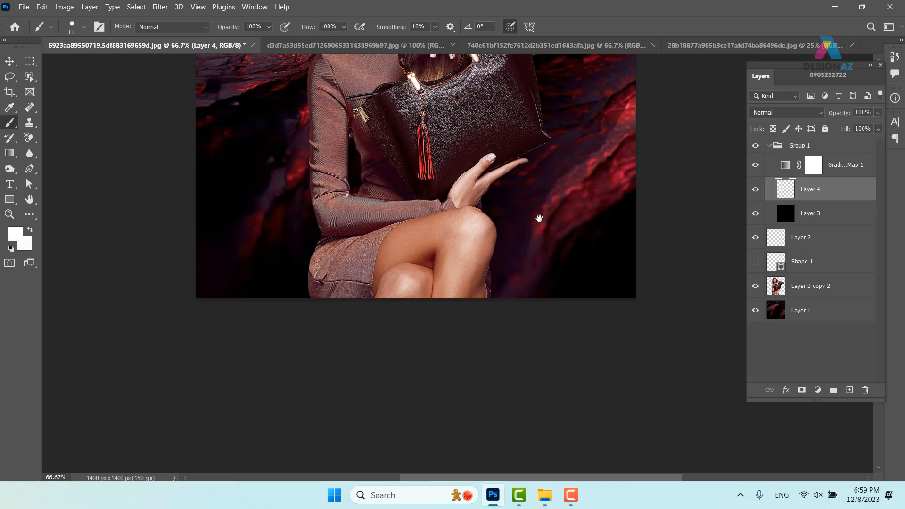
{"action": "left_click_drag", "start_coordinate": [489, 180], "coordinate": [463, 316]}
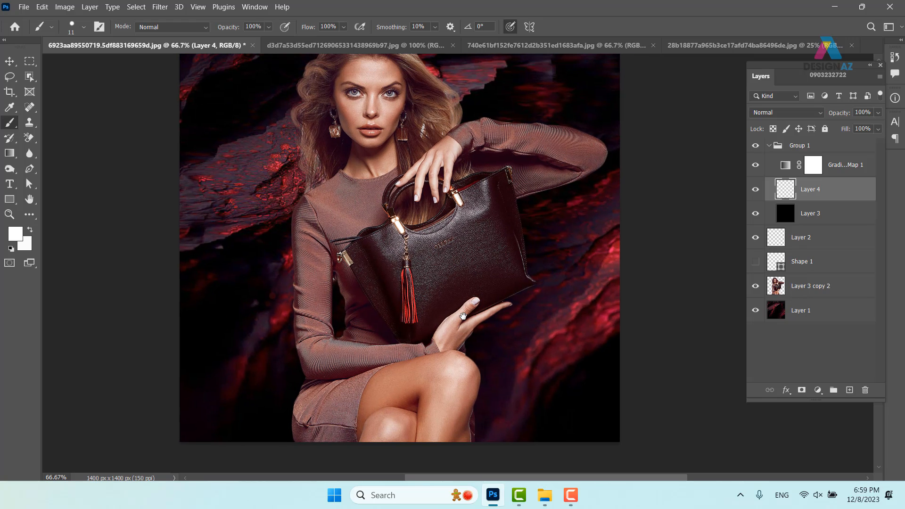
Choose the 2439 px water-splash brush from the brush presets
{"action": "left_click", "coordinate": [84, 27]}
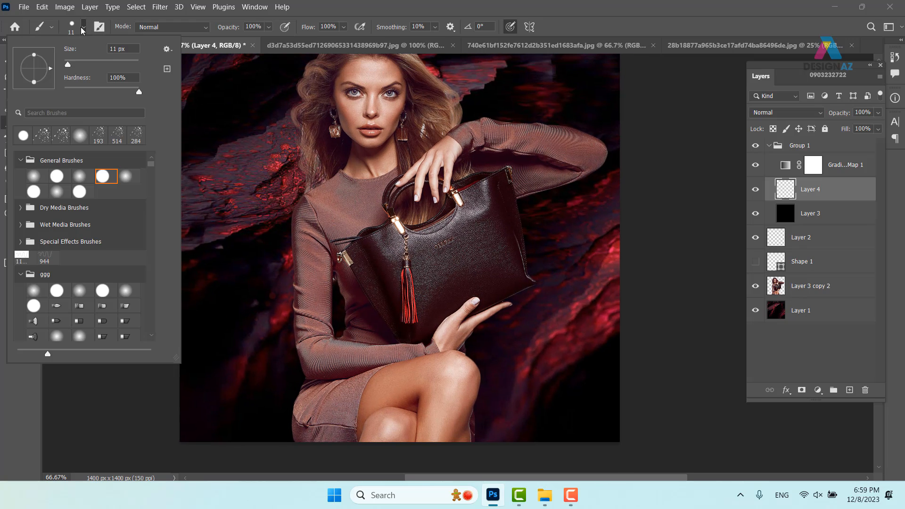
{"action": "scroll", "coordinate": [119, 246], "scroll_direction": "down", "scroll_amount": 3}
{"action": "scroll", "coordinate": [120, 246], "scroll_direction": "down", "scroll_amount": 10}
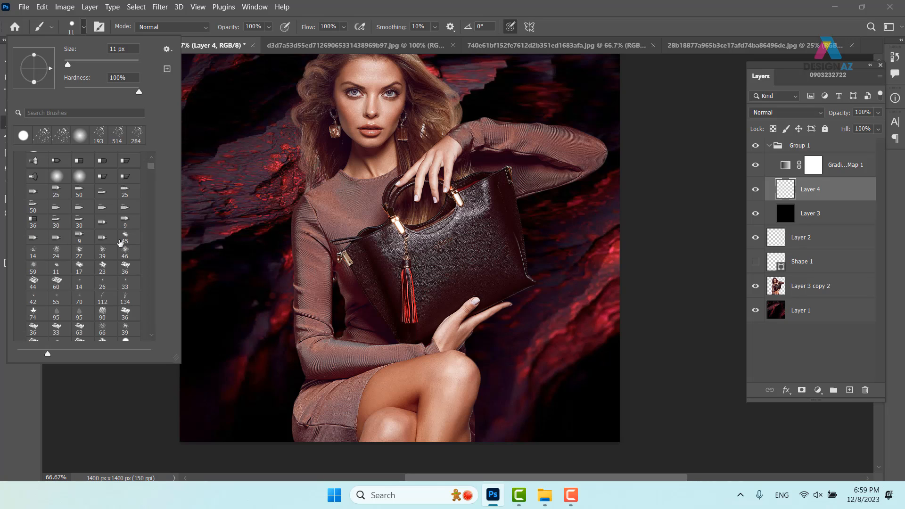
{"action": "scroll", "coordinate": [119, 250], "scroll_direction": "down", "scroll_amount": 8}
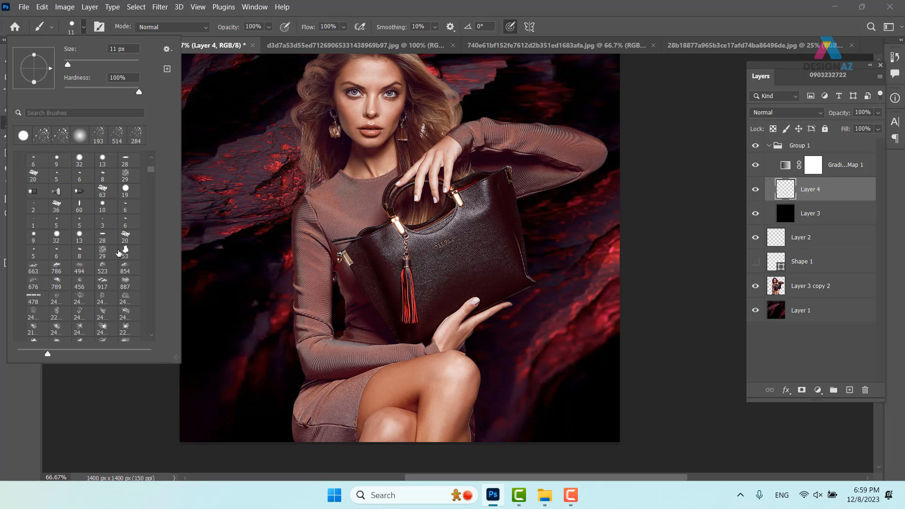
{"action": "scroll", "coordinate": [122, 253], "scroll_direction": "down", "scroll_amount": 3}
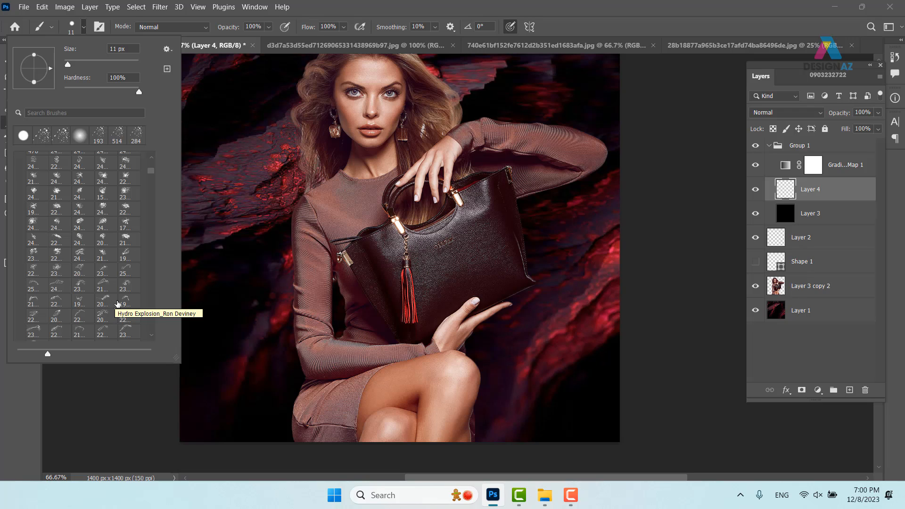
{"action": "scroll", "coordinate": [117, 287], "scroll_direction": "up", "scroll_amount": 3}
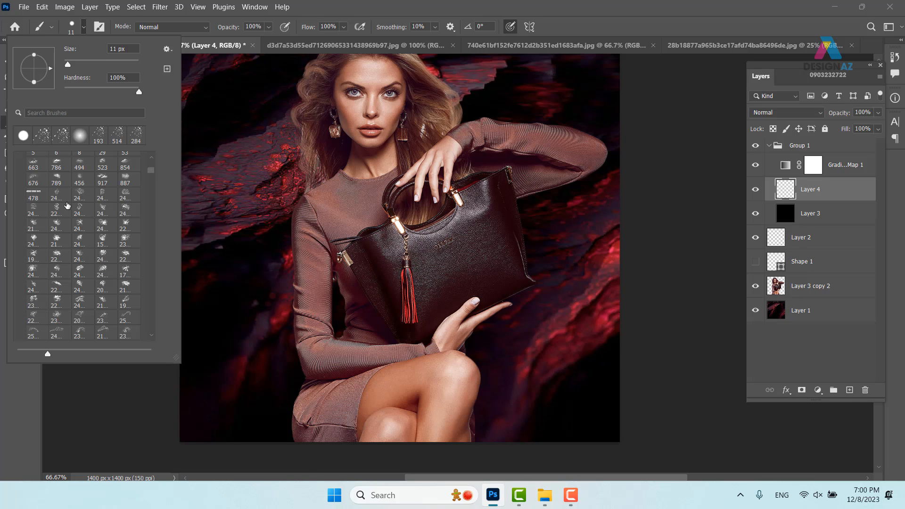
{"action": "left_click", "coordinate": [57, 191]}
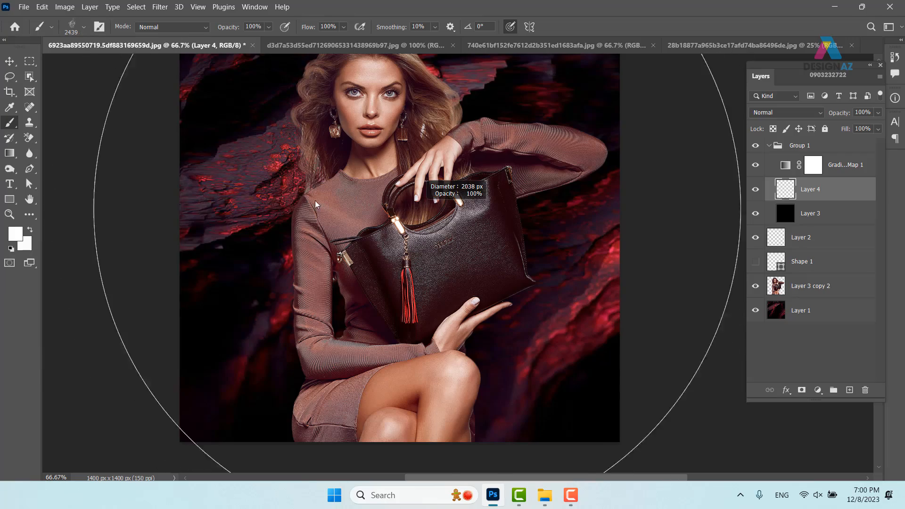
Reduce the splash brush to 1544 px and stamp one glowing splash on Layer 4 around the woman and handbag
{"action": "left_click_drag", "start_coordinate": [193, 221], "coordinate": [185, 223]}
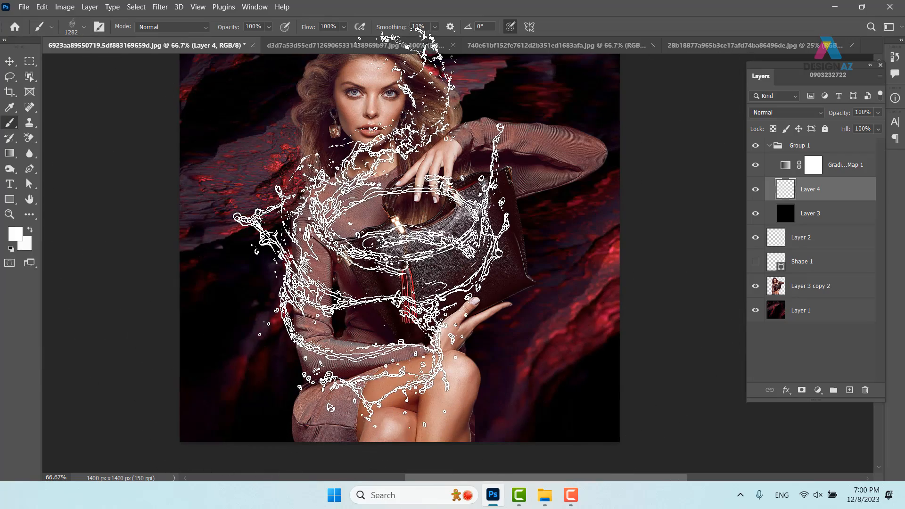
{"action": "mouse_move", "coordinate": [371, 226]}
{"action": "left_mouse_down"}
{"action": "mouse_move", "coordinate": [404, 236]}
{"action": "mouse_move", "coordinate": [406, 222]}
{"action": "left_mouse_up"}
{"action": "left_click", "coordinate": [393, 217]}
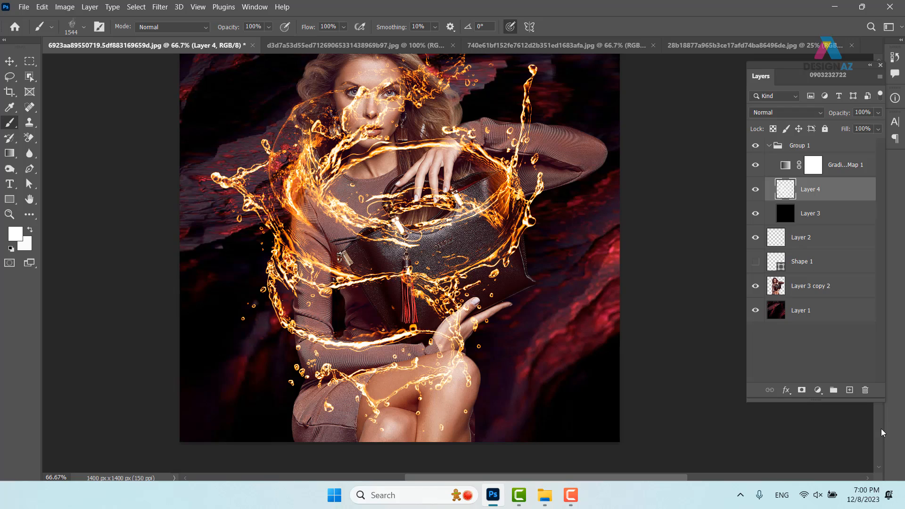
Recolour the orange stop at location 43 in the gradient map to dark blue 005cb2
{"action": "left_click", "coordinate": [823, 220]}
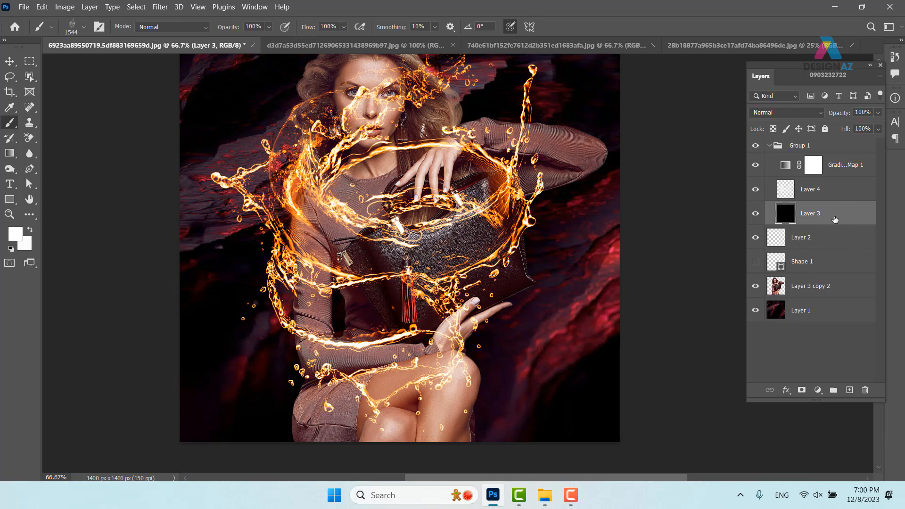
{"action": "left_click", "coordinate": [826, 202]}
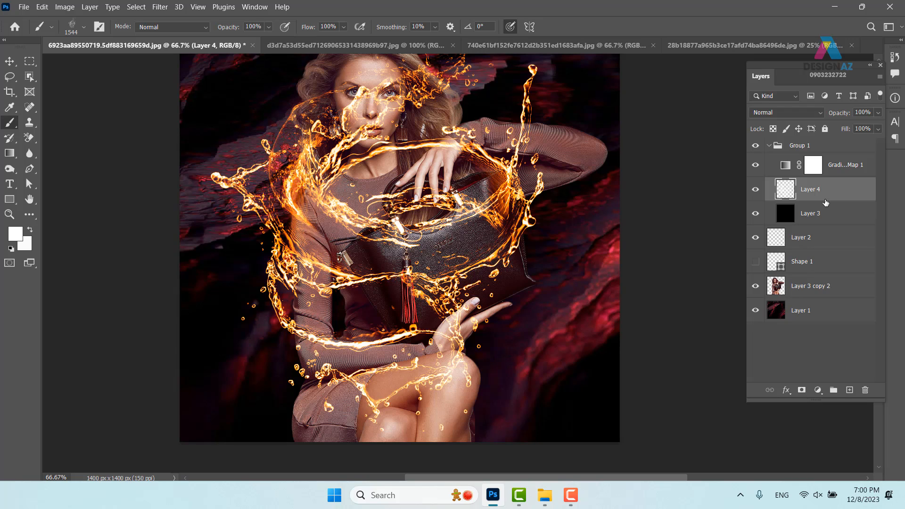
{"action": "left_click", "coordinate": [831, 169]}
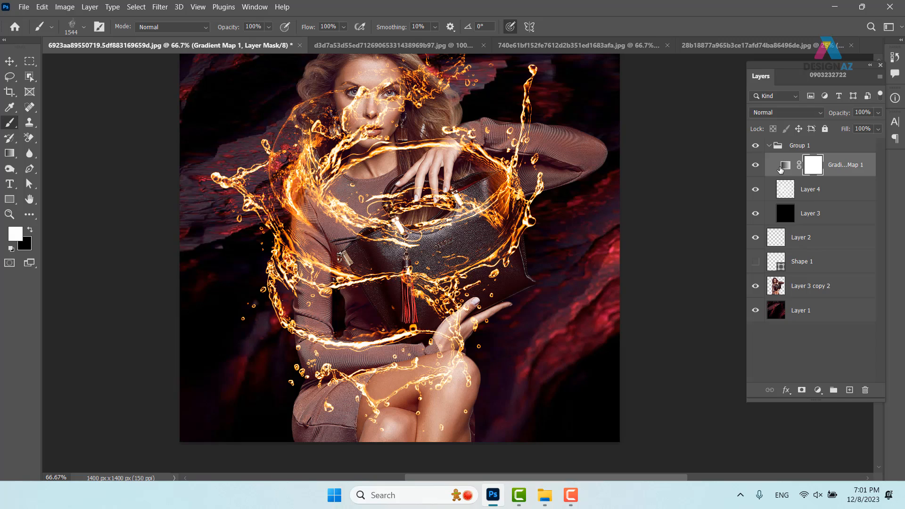
{"action": "left_click", "coordinate": [786, 168]}
{"action": "double_click", "coordinate": [786, 168]}
{"action": "left_click", "coordinate": [555, 123]}
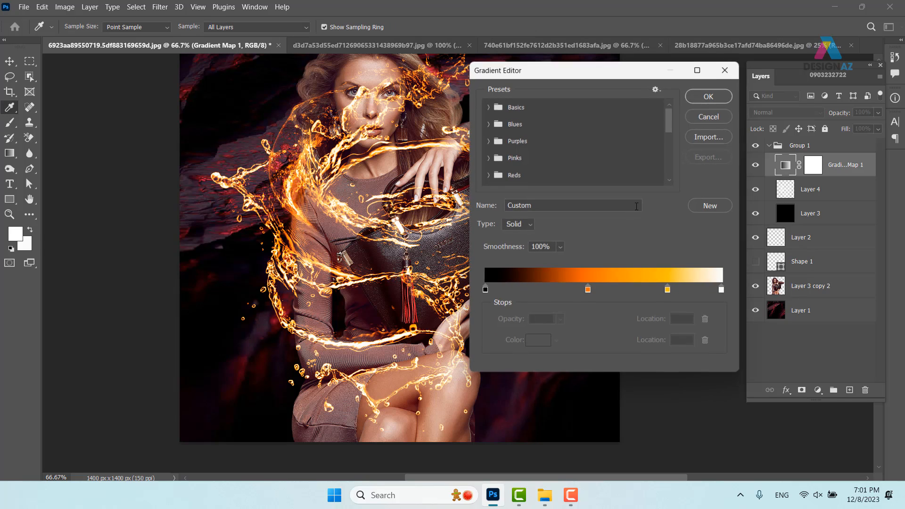
{"action": "left_click", "coordinate": [588, 290]}
{"action": "left_click", "coordinate": [540, 341]}
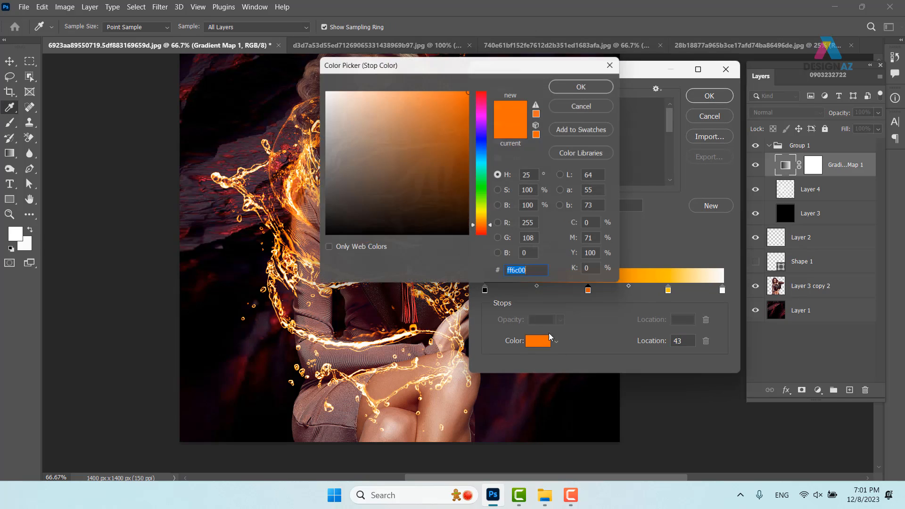
{"action": "left_click", "coordinate": [483, 158]}
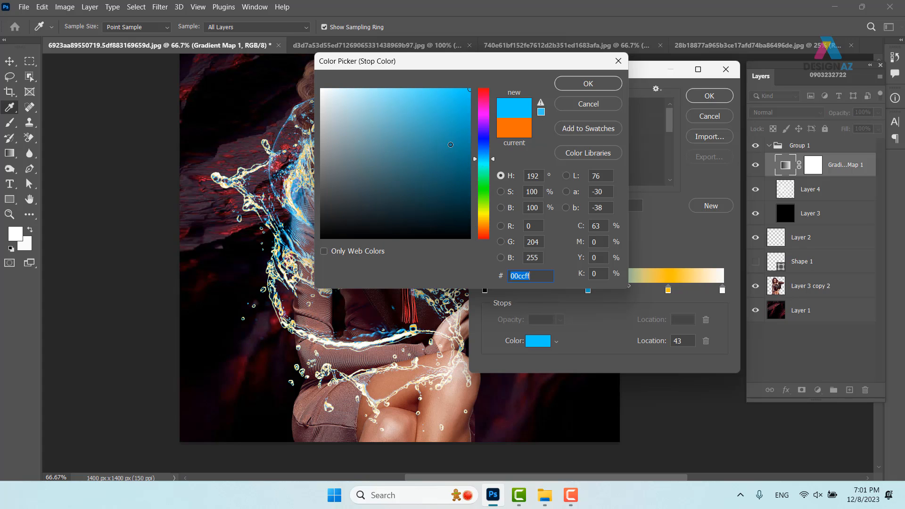
{"action": "left_click", "coordinate": [470, 134]}
{"action": "left_click", "coordinate": [484, 149]}
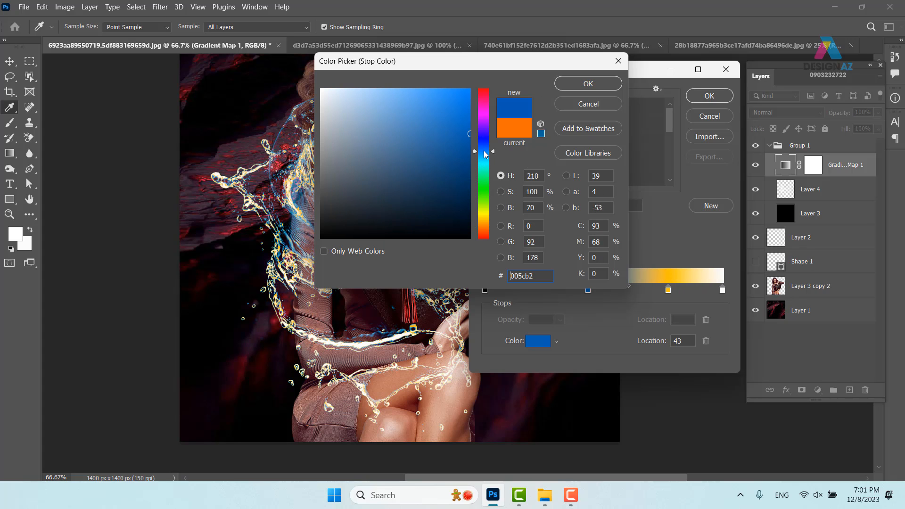
{"action": "left_click", "coordinate": [595, 85]}
Recolour the yellow gradient stop at location 77 to light blue 10b3ff and apply the edited gradient map
{"action": "left_click", "coordinate": [668, 290]}
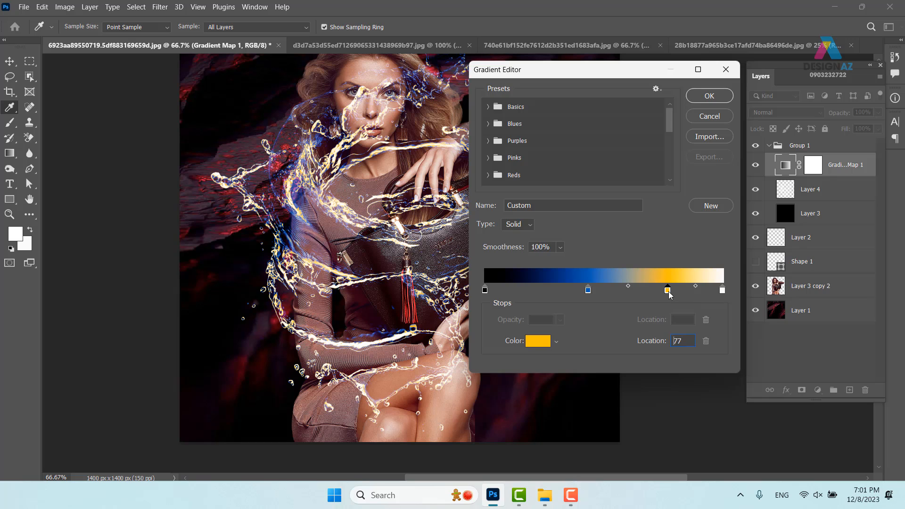
{"action": "left_click", "coordinate": [540, 341]}
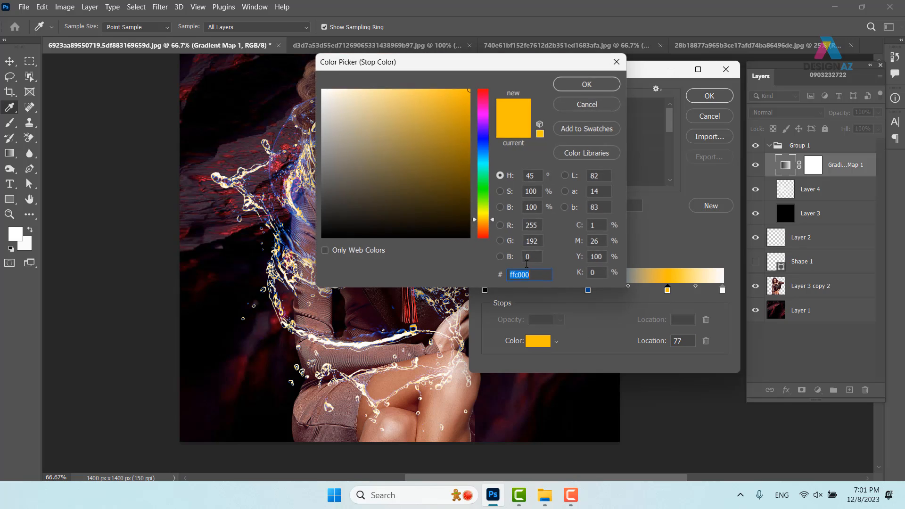
{"action": "left_click", "coordinate": [483, 156]}
{"action": "left_click_drag", "start_coordinate": [460, 97], "coordinate": [461, 87]}
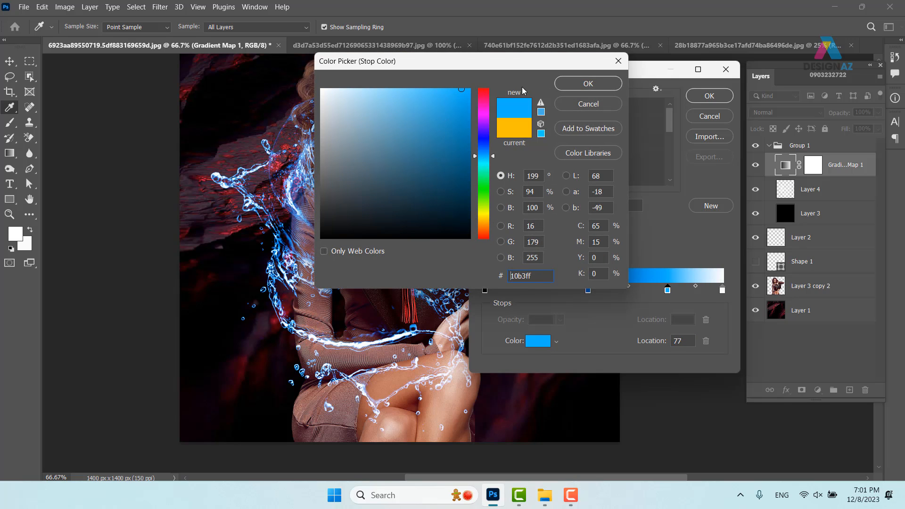
{"action": "left_click", "coordinate": [570, 84]}
{"action": "left_click", "coordinate": [710, 96]}
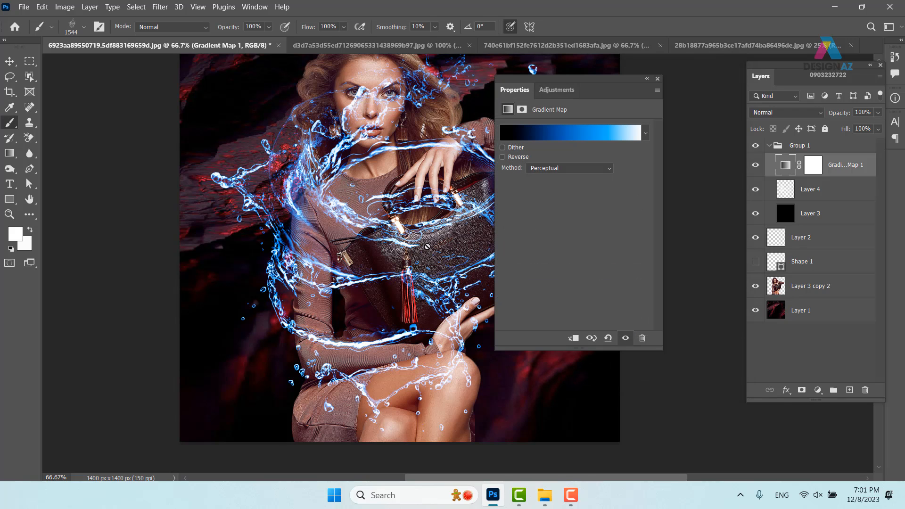
{"action": "left_click", "coordinate": [658, 79]}
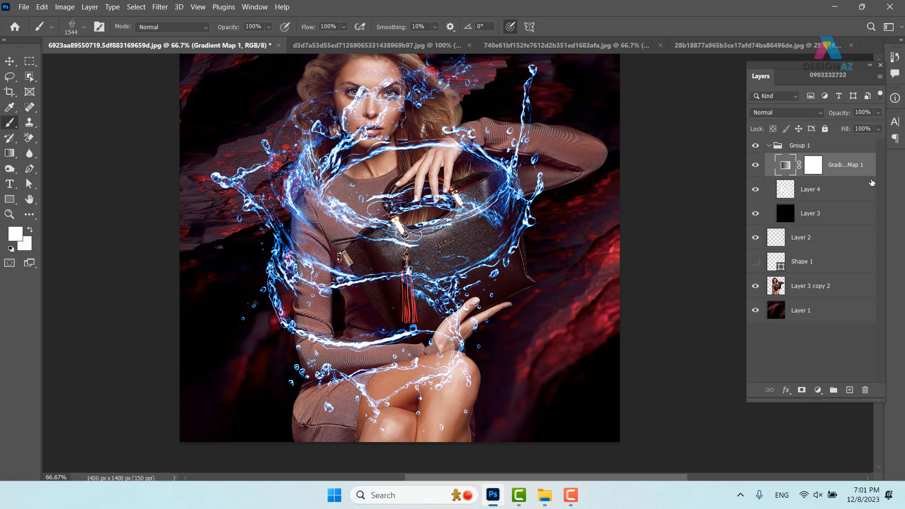
Activate Layer 4 and choose the 460 px wavy-line brush at the end of the brush presets
{"action": "left_click", "coordinate": [827, 196]}
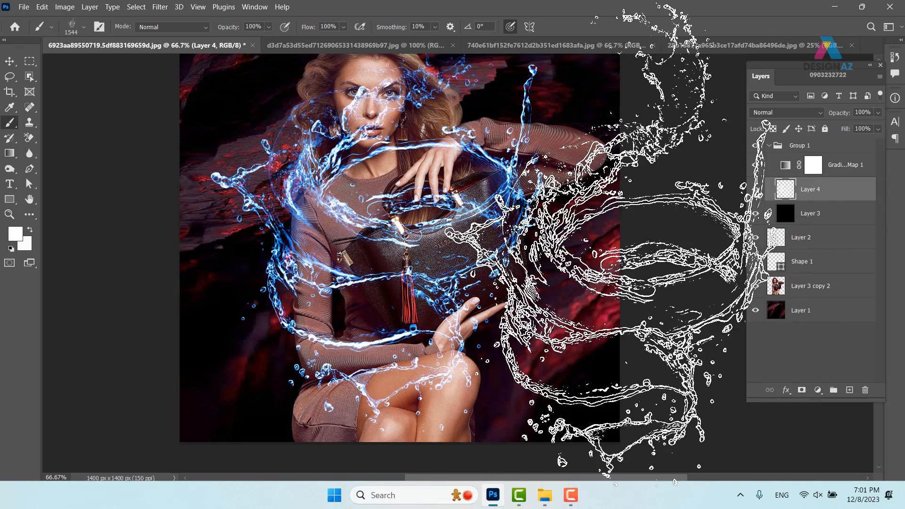
{"action": "left_click", "coordinate": [84, 27]}
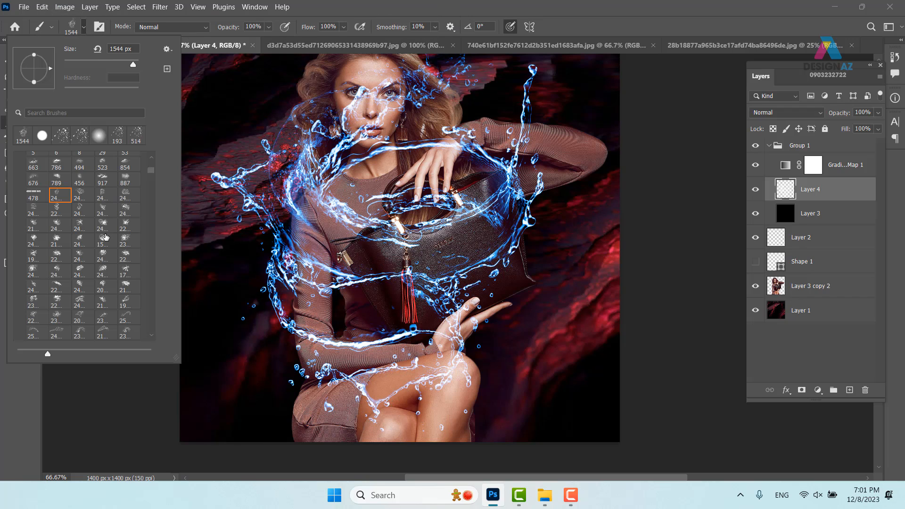
{"action": "mouse_move", "coordinate": [151, 170]}
{"action": "left_mouse_down"}
{"action": "mouse_move", "coordinate": [145, 273]}
{"action": "mouse_move", "coordinate": [157, 348]}
{"action": "left_mouse_up"}
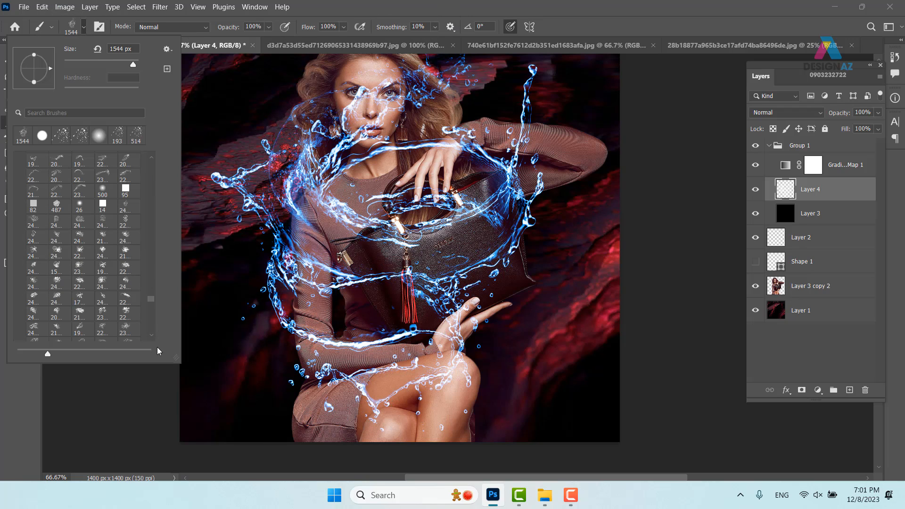
{"action": "scroll", "coordinate": [145, 328], "scroll_direction": "down", "scroll_amount": 5}
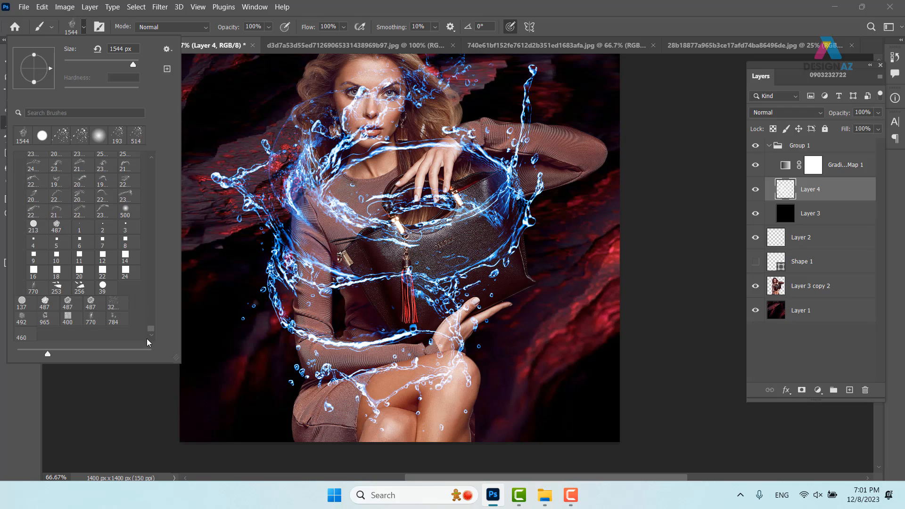
{"action": "scroll", "coordinate": [100, 330], "scroll_direction": "down", "scroll_amount": 1}
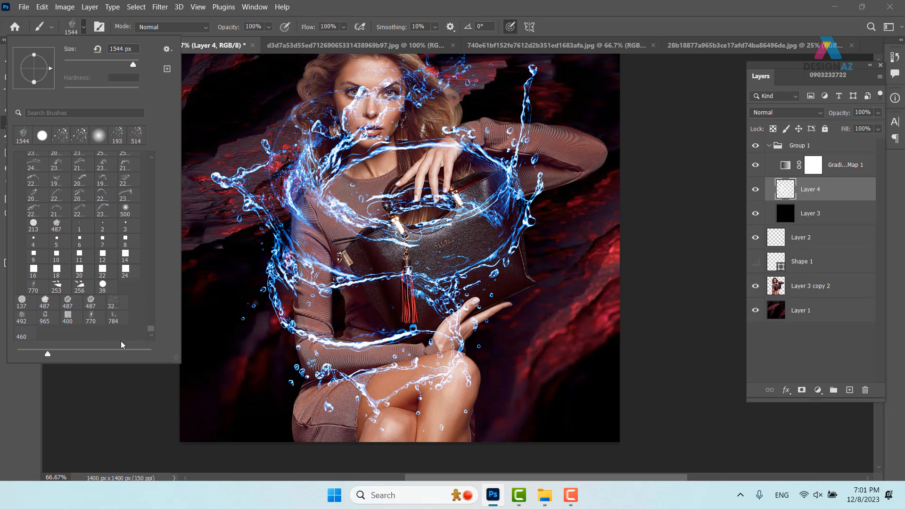
{"action": "left_click", "coordinate": [23, 338]}
{"action": "key", "text": "Escape"}
Clear the water splash from Layer 4 by deleting the entire canvas selection, and deselect
{"action": "key", "text": "ctrl+minus"}
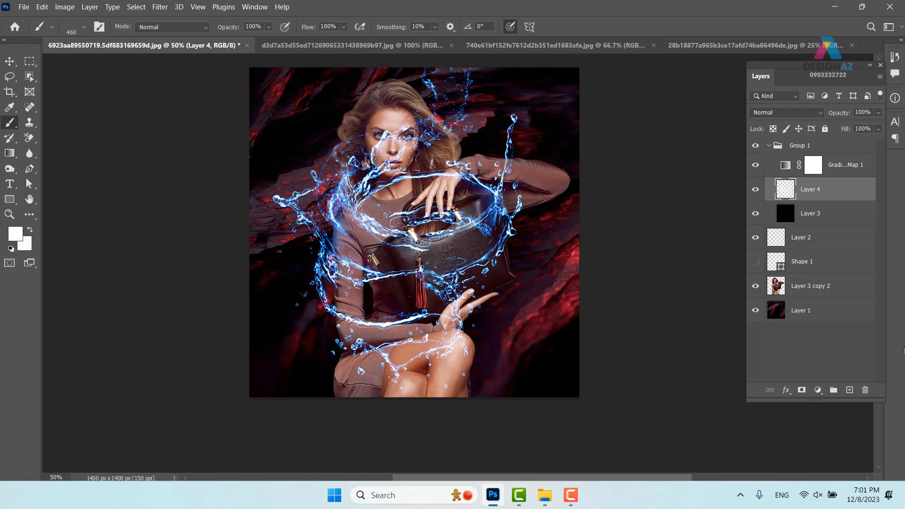
{"action": "key", "text": "ctrl+a"}
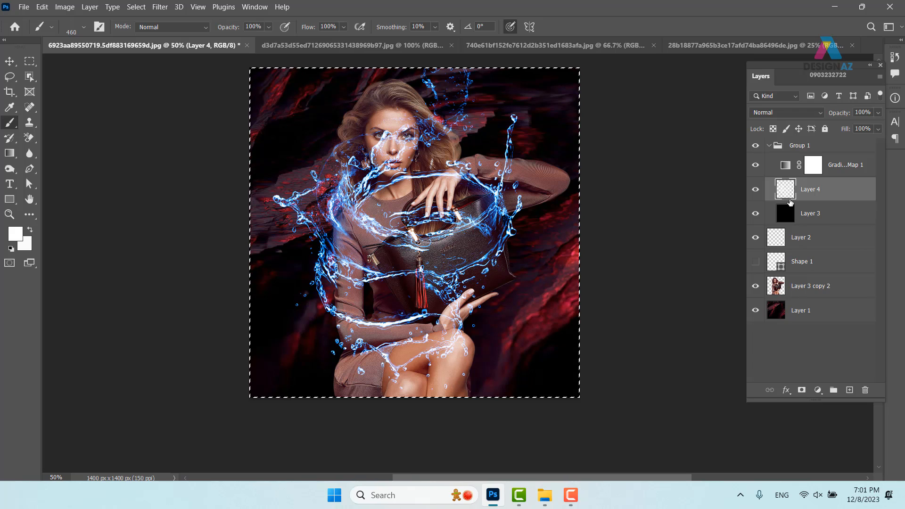
{"action": "key", "text": "Delete"}
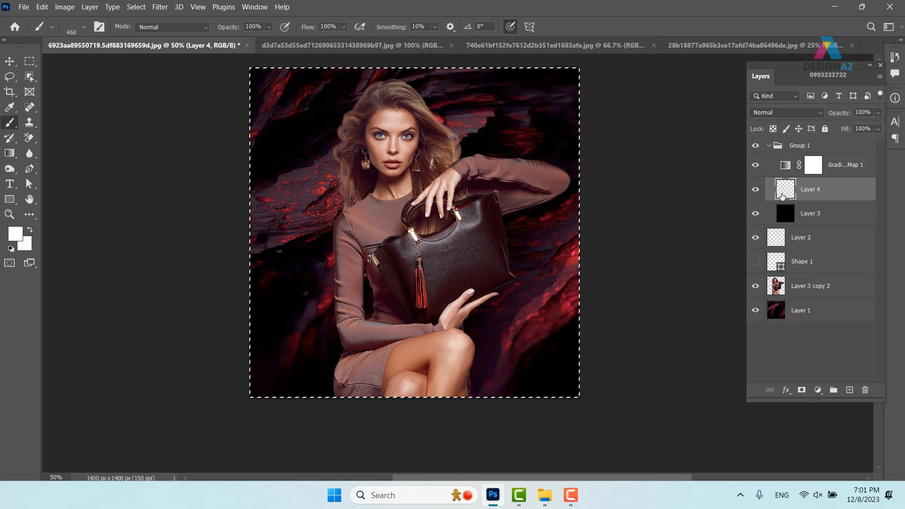
{"action": "key", "text": "ctrl+d"}
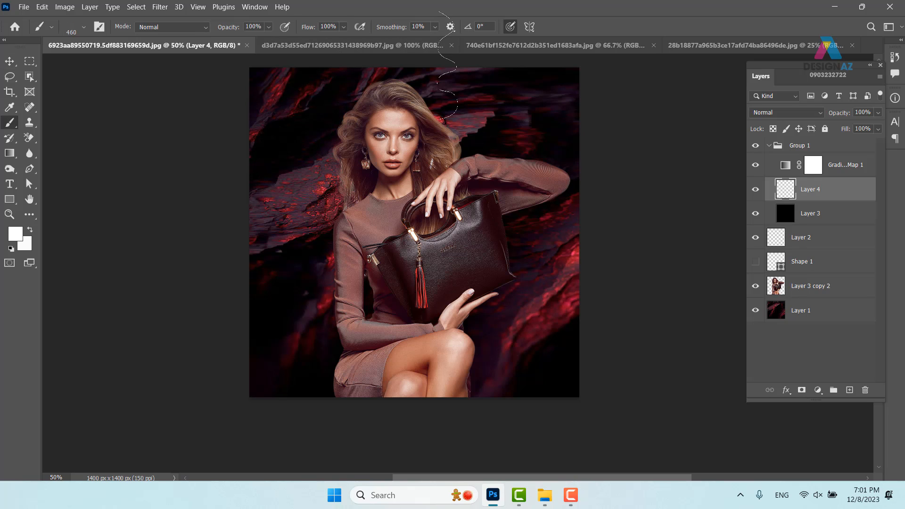
Try a wavy-line brush stroke across the handbag on Layer 4, and undo it
{"action": "left_click", "coordinate": [282, 275]}
{"action": "mouse_move", "coordinate": [283, 271]}
{"action": "left_mouse_down"}
{"action": "mouse_move", "coordinate": [564, 227]}
{"action": "mouse_move", "coordinate": [600, 231]}
{"action": "left_mouse_up"}
{"action": "key", "text": "ctrl+plus"}
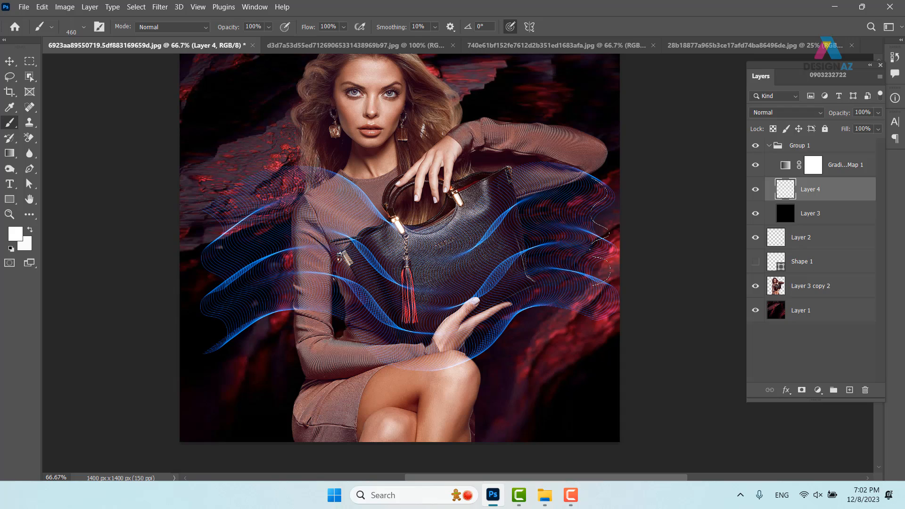
{"action": "key", "text": "ctrl+z"}
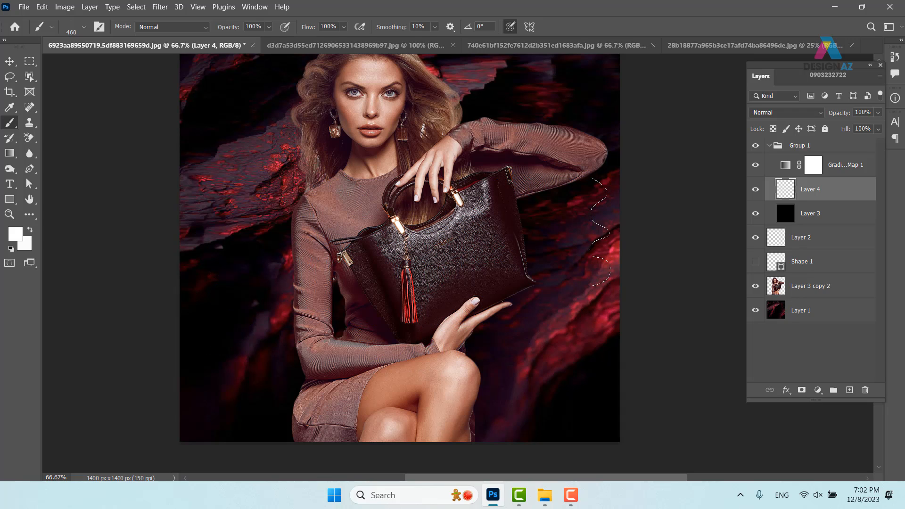
Reduce the wavy-line brush tip's spacing to 1%
{"action": "key", "text": "F5"}
{"action": "left_click", "coordinate": [605, 109]}
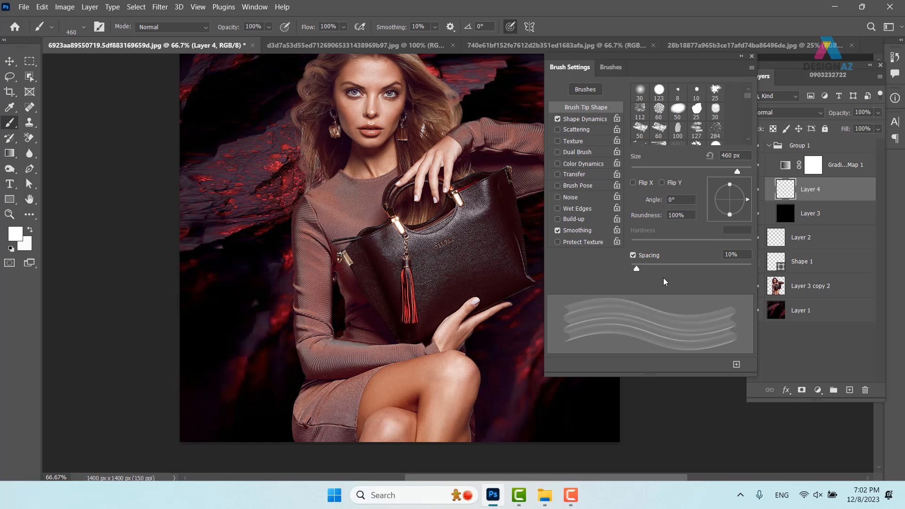
{"action": "left_click_drag", "start_coordinate": [637, 268], "coordinate": [621, 273]}
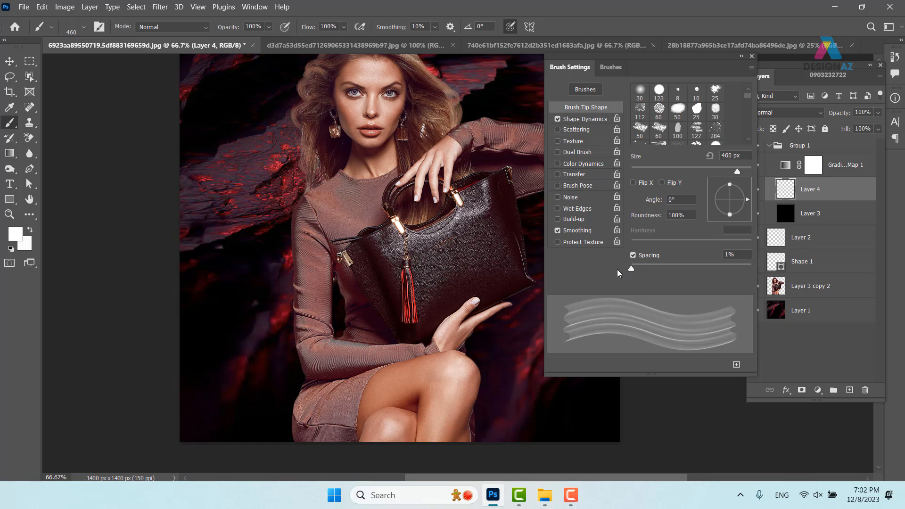
{"action": "left_click", "coordinate": [752, 56]}
Try glowing blue ribbon strokes around the woman with the 460 px brush, and undo them
{"action": "mouse_move", "coordinate": [238, 198]}
{"action": "left_mouse_down"}
{"action": "mouse_move", "coordinate": [250, 330]}
{"action": "mouse_move", "coordinate": [320, 400]}
{"action": "left_mouse_up"}
{"action": "mouse_move", "coordinate": [381, 398]}
{"action": "left_mouse_down"}
{"action": "mouse_move", "coordinate": [471, 283]}
{"action": "mouse_move", "coordinate": [684, 302]}
{"action": "left_mouse_up"}
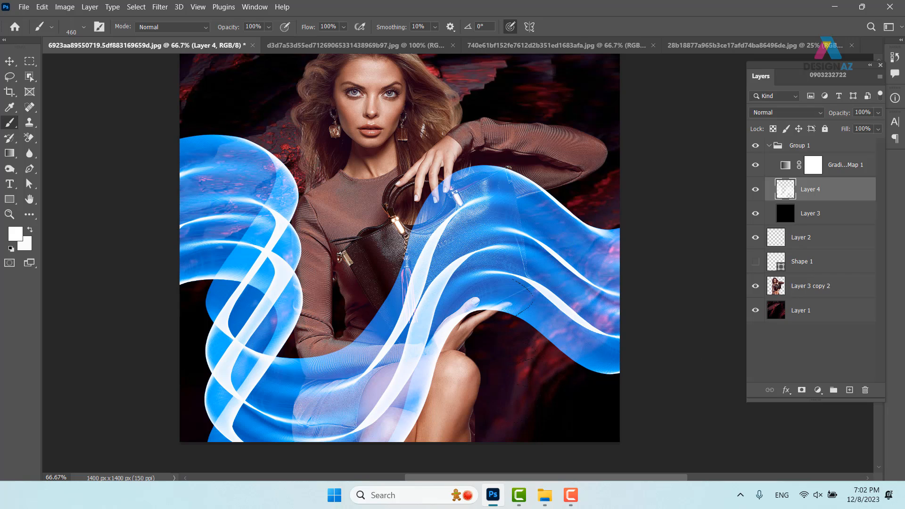
{"action": "key", "text": "ctrl+z"}
{"action": "key", "text": "ctrl+z"}
Reduce the brush to 390 px, try winding blue ribbon strokes around the woman, and undo them
{"action": "left_click_drag", "start_coordinate": [293, 281], "coordinate": [290, 281]}
{"action": "mouse_move", "coordinate": [151, 314]}
{"action": "left_mouse_down"}
{"action": "mouse_move", "coordinate": [282, 250]}
{"action": "mouse_move", "coordinate": [312, 359]}
{"action": "mouse_move", "coordinate": [561, 264]}
{"action": "left_mouse_up"}
{"action": "key", "text": "ctrl+z"}
{"action": "left_click_drag", "start_coordinate": [377, 236], "coordinate": [397, 384]}
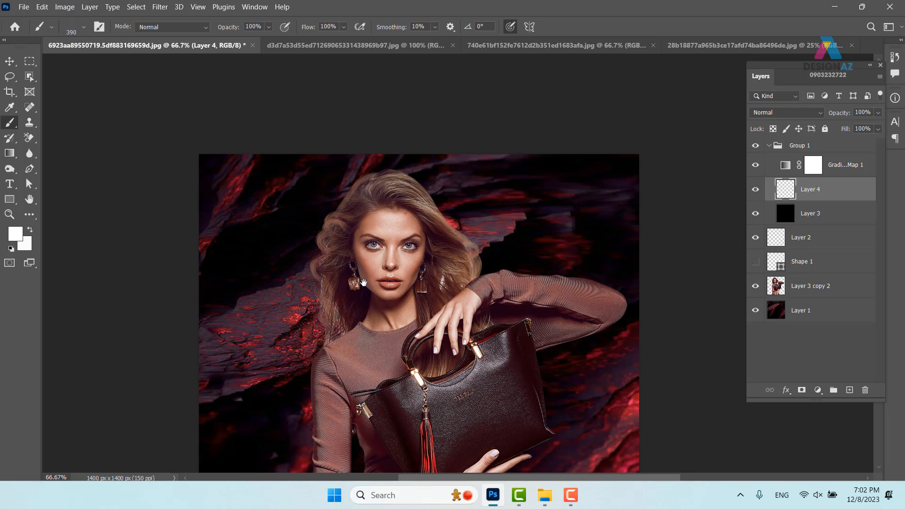
{"action": "mouse_move", "coordinate": [193, 179]}
{"action": "left_mouse_down"}
{"action": "mouse_move", "coordinate": [243, 181]}
{"action": "mouse_move", "coordinate": [224, 420]}
{"action": "mouse_move", "coordinate": [453, 439]}
{"action": "mouse_move", "coordinate": [634, 158]}
{"action": "left_mouse_up"}
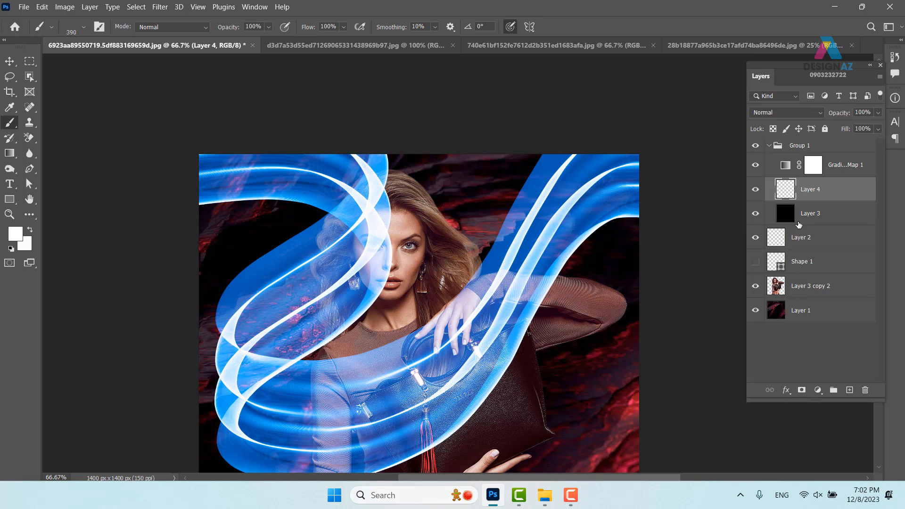
{"action": "mouse_move", "coordinate": [424, 330]}
{"action": "left_mouse_down"}
{"action": "mouse_move", "coordinate": [417, 179]}
{"action": "mouse_move", "coordinate": [434, 175]}
{"action": "left_mouse_up"}
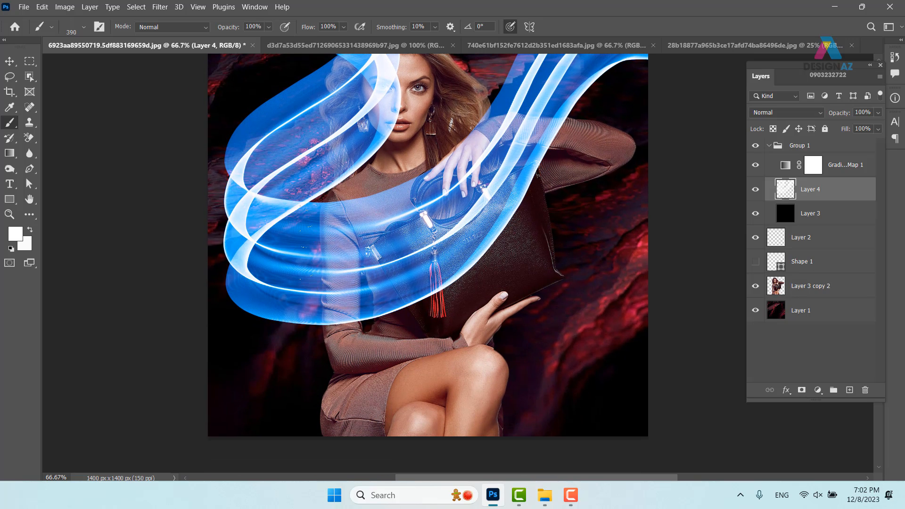
{"action": "key", "text": "ctrl+z"}
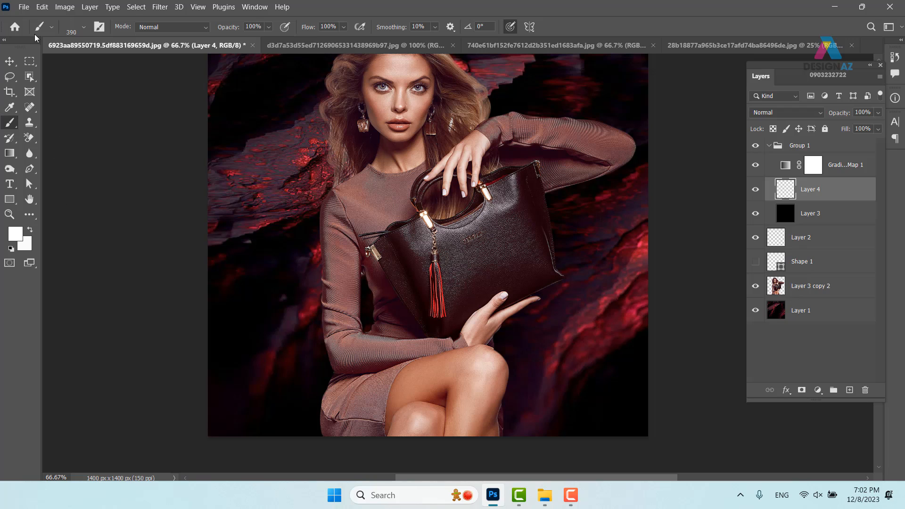
Select the 784 px leaf-outline brush from the brush presets
{"action": "left_click", "coordinate": [83, 28]}
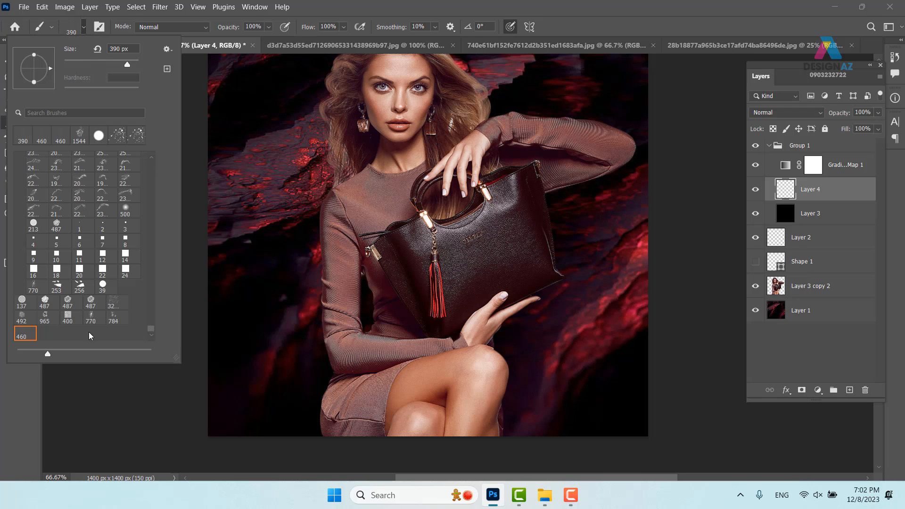
{"action": "left_click", "coordinate": [115, 322]}
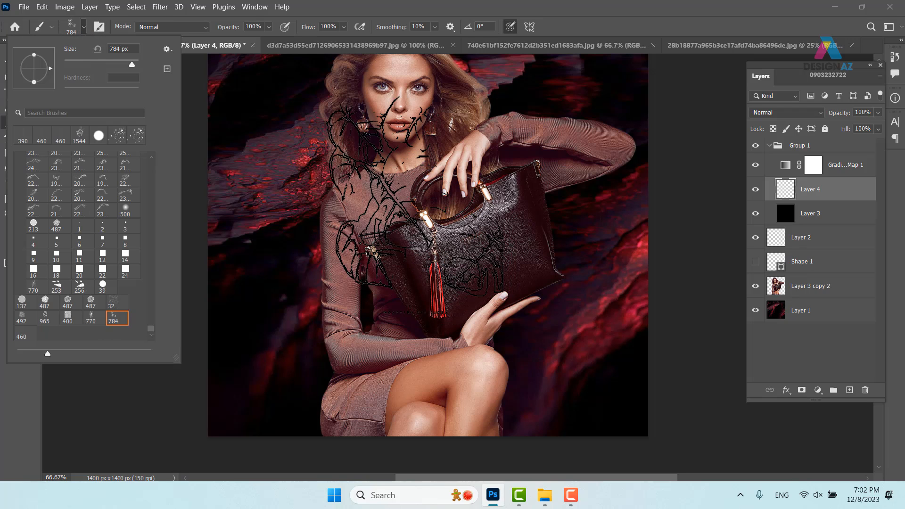
{"action": "key", "text": "Return"}
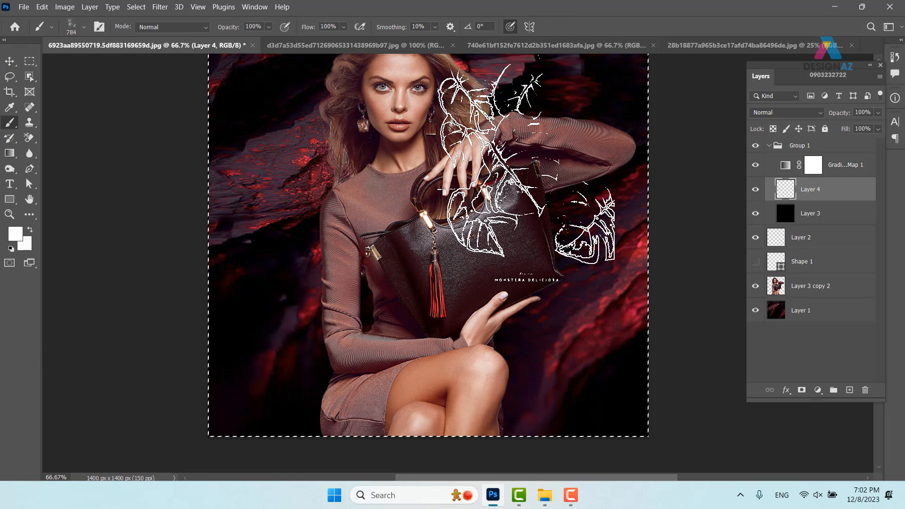
Switch to the 284 px speckled brush tip, reduce its spacing to 1%, and show its Shape Dynamics settings
{"action": "key", "text": "F5"}
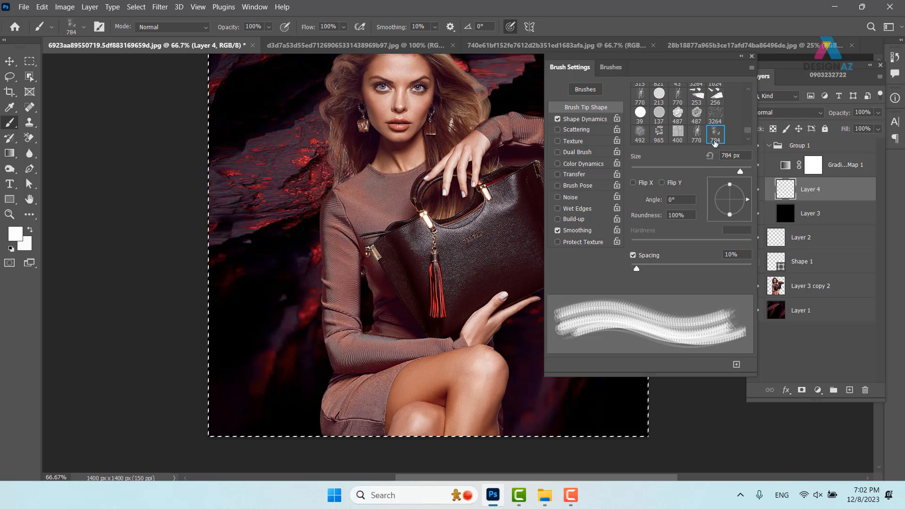
{"action": "left_click_drag", "start_coordinate": [749, 132], "coordinate": [754, 87]}
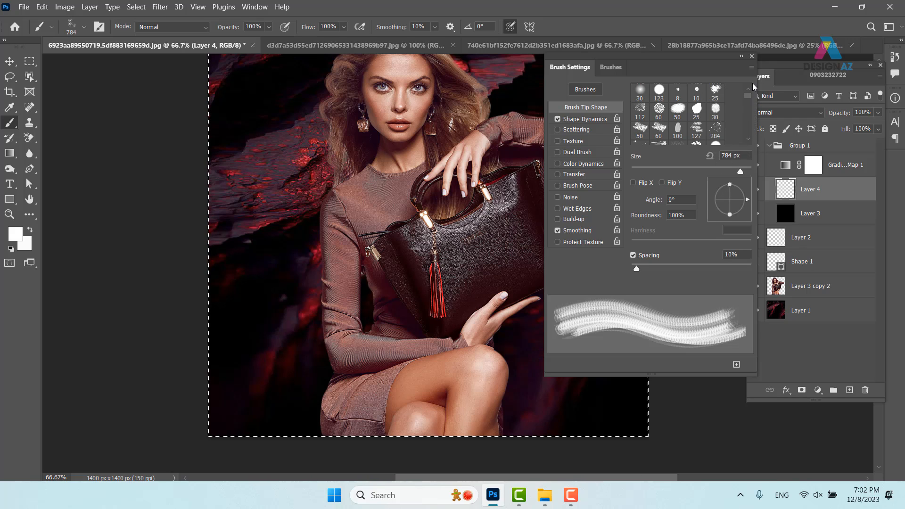
{"action": "left_click", "coordinate": [715, 131]}
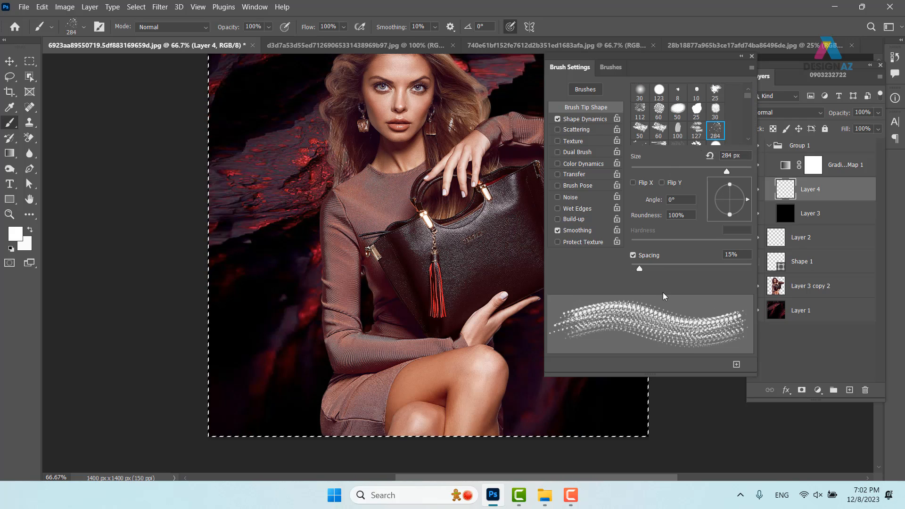
{"action": "left_click_drag", "start_coordinate": [640, 269], "coordinate": [624, 267]}
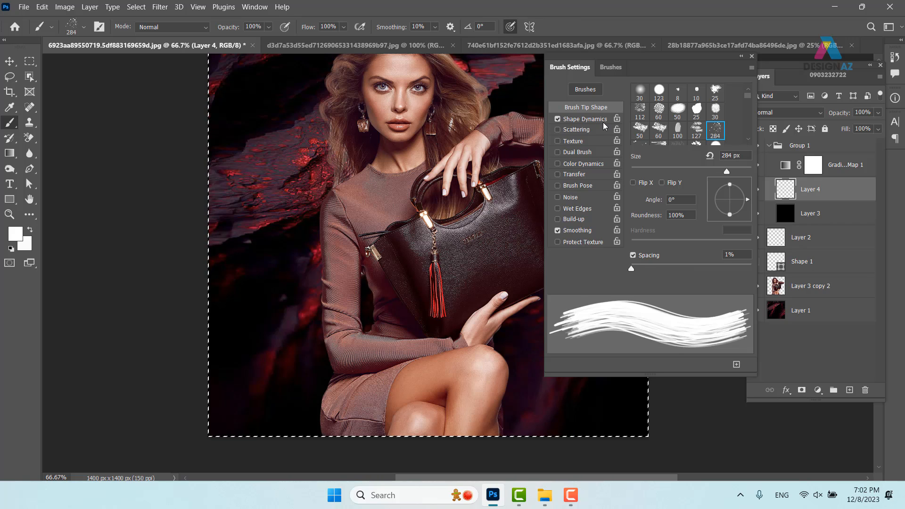
{"action": "left_click", "coordinate": [585, 119]}
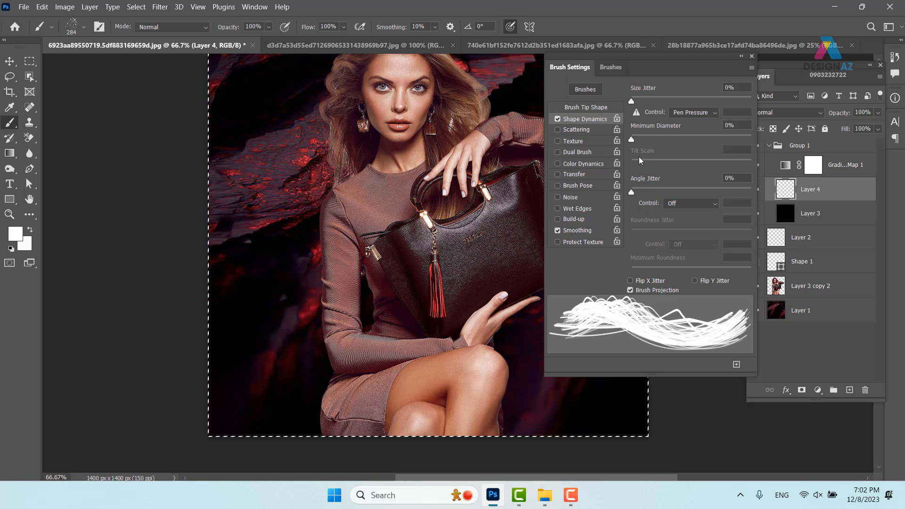
Try two glowing strokes across the woman at full flow with the speckled brush, and undo them
{"action": "mouse_move", "coordinate": [257, 184]}
{"action": "left_mouse_down"}
{"action": "mouse_move", "coordinate": [264, 198]}
{"action": "mouse_move", "coordinate": [246, 264]}
{"action": "mouse_move", "coordinate": [302, 330]}
{"action": "mouse_move", "coordinate": [471, 227]}
{"action": "left_mouse_up"}
{"action": "key", "text": "ctrl+z"}
{"action": "mouse_move", "coordinate": [184, 271]}
{"action": "left_mouse_down"}
{"action": "mouse_move", "coordinate": [398, 143]}
{"action": "mouse_move", "coordinate": [336, 308]}
{"action": "mouse_move", "coordinate": [439, 319]}
{"action": "mouse_move", "coordinate": [512, 102]}
{"action": "left_mouse_up"}
{"action": "key", "text": "ctrl+z"}
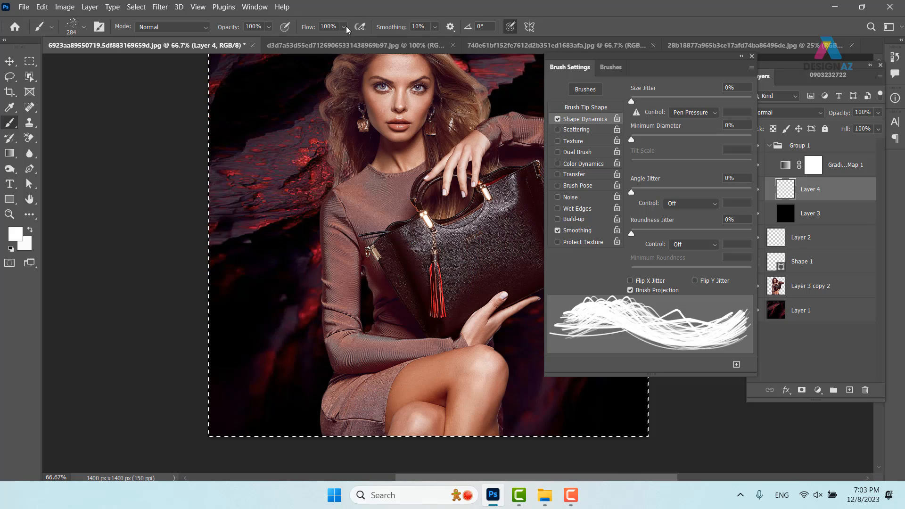
Lower the brush flow to 35%, try a winding ribbon stroke across the woman, and undo it
{"action": "left_click", "coordinate": [344, 27]}
{"action": "left_click_drag", "start_coordinate": [354, 42], "coordinate": [321, 42]}
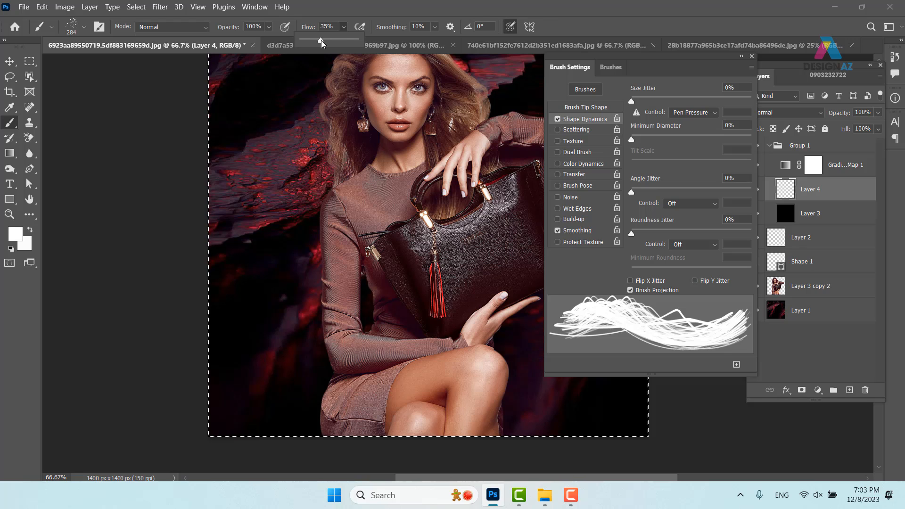
{"action": "mouse_move", "coordinate": [130, 265]}
{"action": "left_mouse_down"}
{"action": "mouse_move", "coordinate": [152, 277]}
{"action": "mouse_move", "coordinate": [367, 217]}
{"action": "mouse_move", "coordinate": [282, 338]}
{"action": "mouse_move", "coordinate": [419, 332]}
{"action": "mouse_move", "coordinate": [535, 192]}
{"action": "mouse_move", "coordinate": [542, 165]}
{"action": "left_mouse_up"}
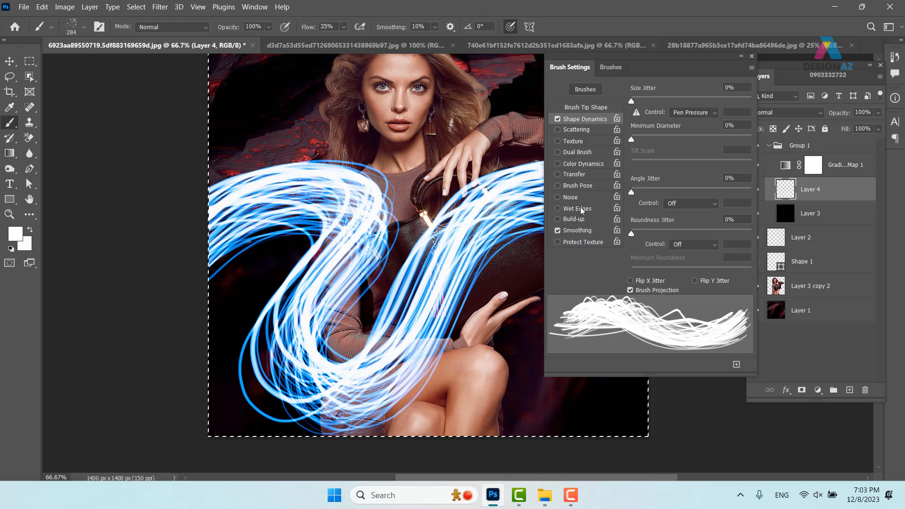
{"action": "key", "text": "ctrl+z"}
Set the brush flow to 11%, paint a winding ribbon of light across the woman and handbag on Layer 4, and clear the selection
{"action": "left_click", "coordinate": [344, 27]}
{"action": "left_click_drag", "start_coordinate": [348, 42], "coordinate": [338, 41]}
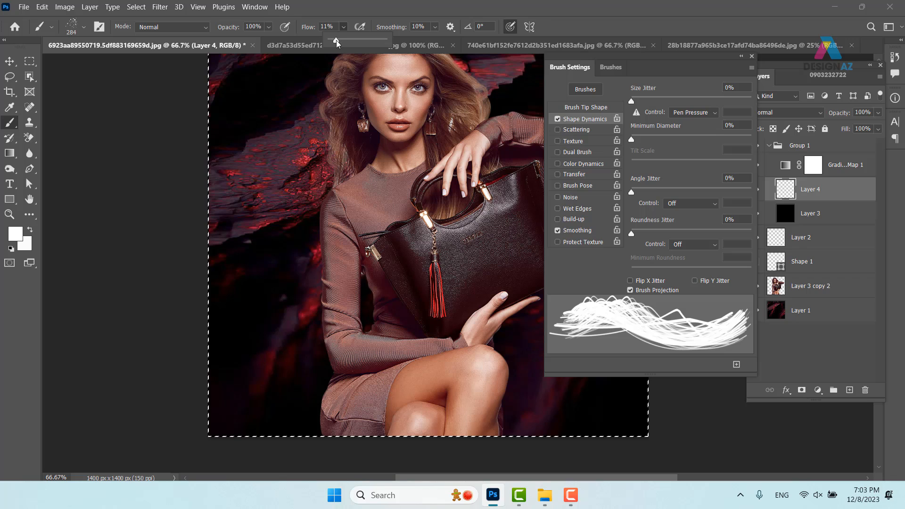
{"action": "mouse_move", "coordinate": [161, 202]}
{"action": "left_mouse_down"}
{"action": "mouse_move", "coordinate": [310, 162]}
{"action": "mouse_move", "coordinate": [249, 375]}
{"action": "mouse_move", "coordinate": [396, 290]}
{"action": "mouse_move", "coordinate": [484, 179]}
{"action": "mouse_move", "coordinate": [670, 238]}
{"action": "left_mouse_up"}
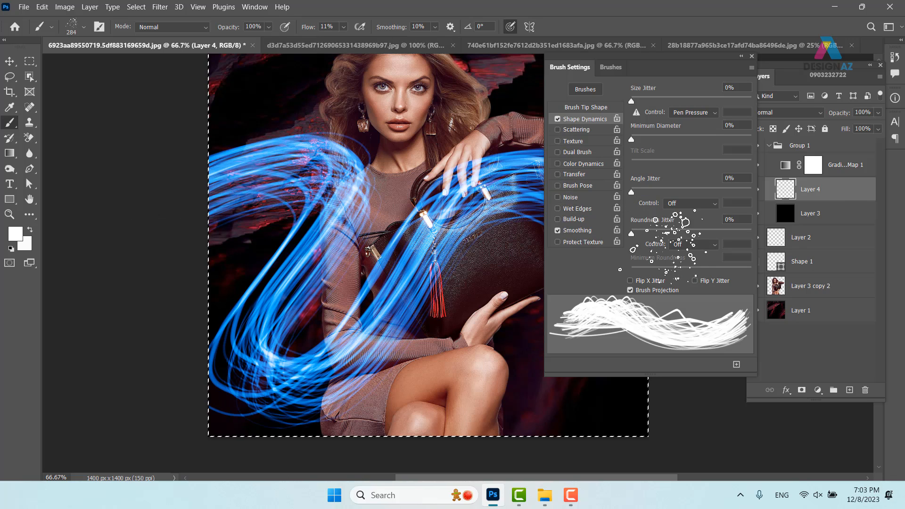
{"action": "mouse_move", "coordinate": [385, 380]}
{"action": "left_mouse_down"}
{"action": "mouse_move", "coordinate": [217, 379]}
{"action": "mouse_move", "coordinate": [309, 370]}
{"action": "left_mouse_up"}
{"action": "key", "text": "ctrl+d"}
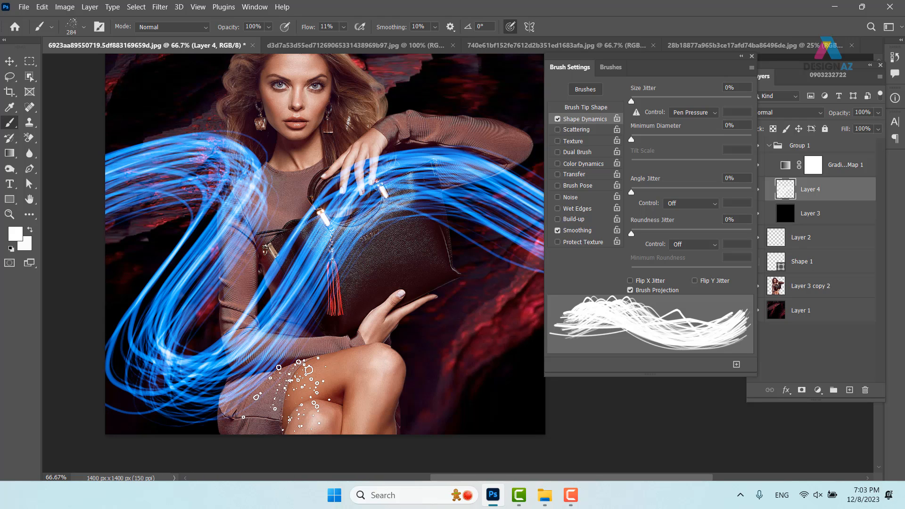
{"action": "left_click", "coordinate": [752, 56]}
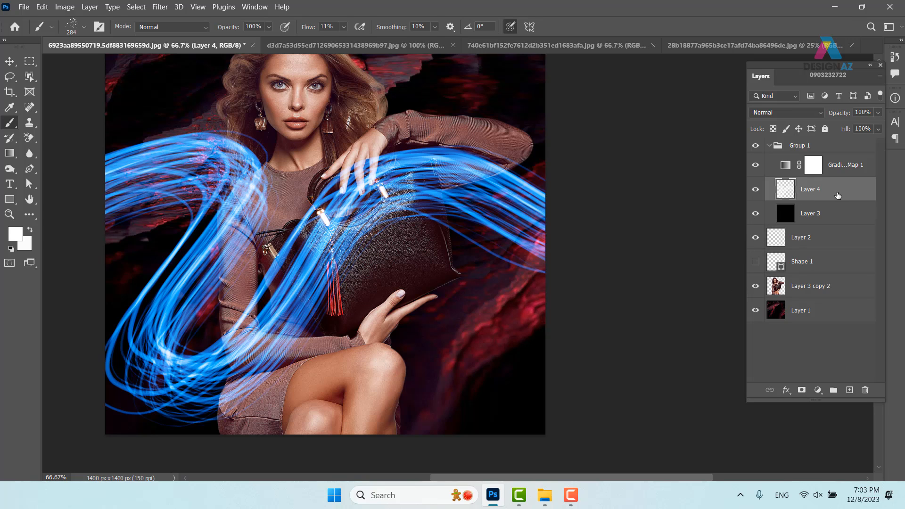
Duplicate Layer 4 and hide the copy with a black layer mask
{"action": "key", "text": "ctrl+j"}
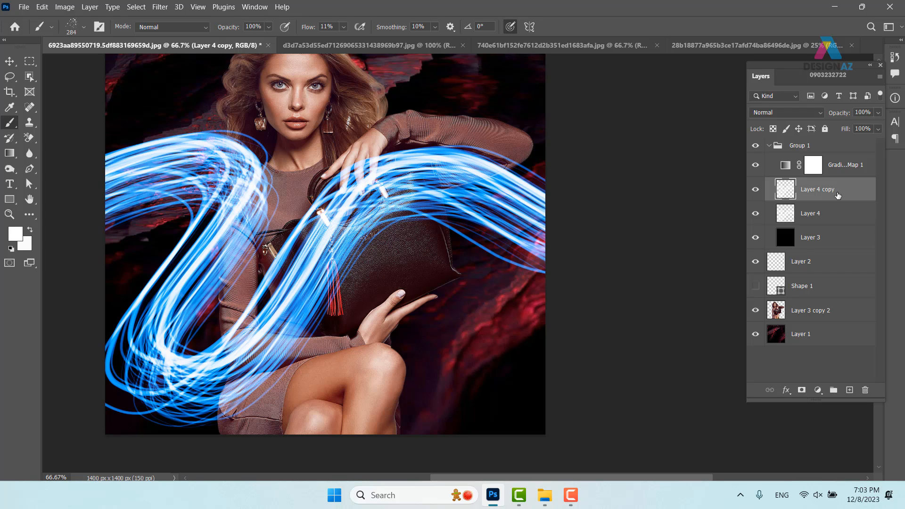
{"action": "left_click", "coordinate": [803, 392]}
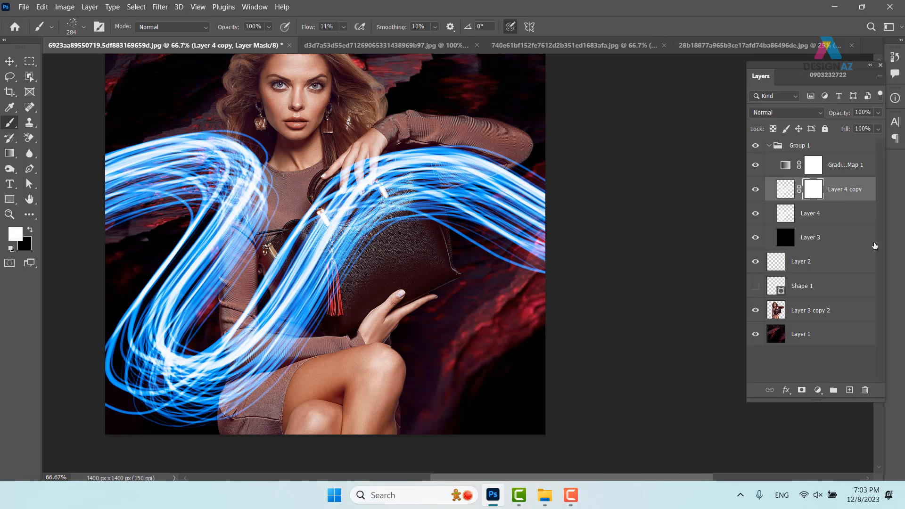
{"action": "key", "text": "ctrl+i"}
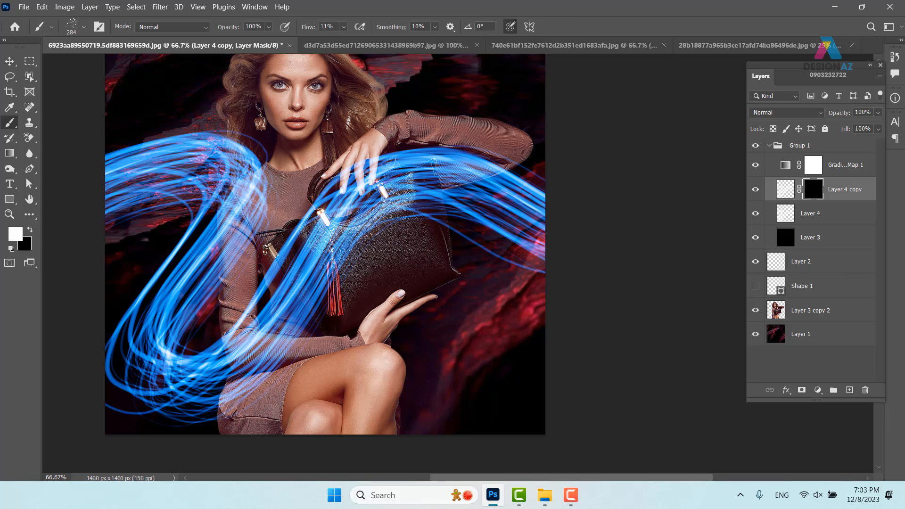
Choose the soft round brush with 0% hardness from the General Brushes set for painting on the mask
{"action": "left_click", "coordinate": [84, 28]}
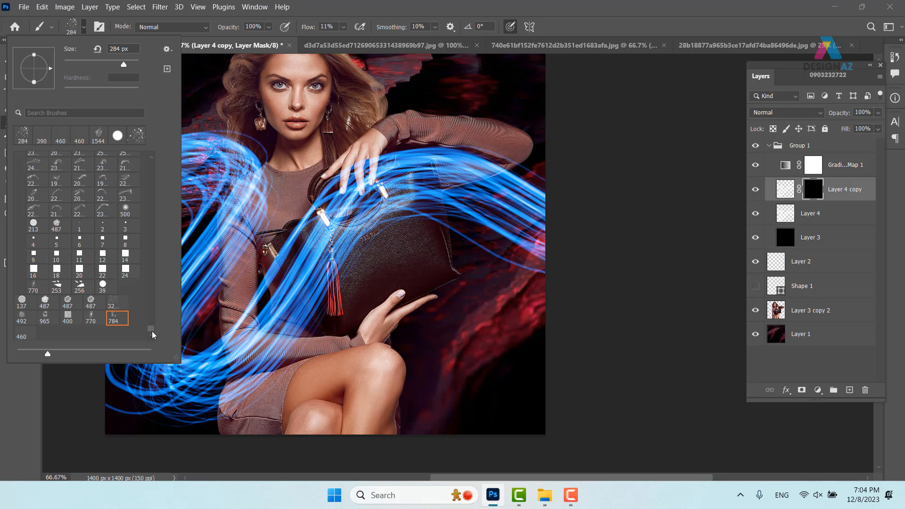
{"action": "left_click_drag", "start_coordinate": [151, 328], "coordinate": [165, 154]}
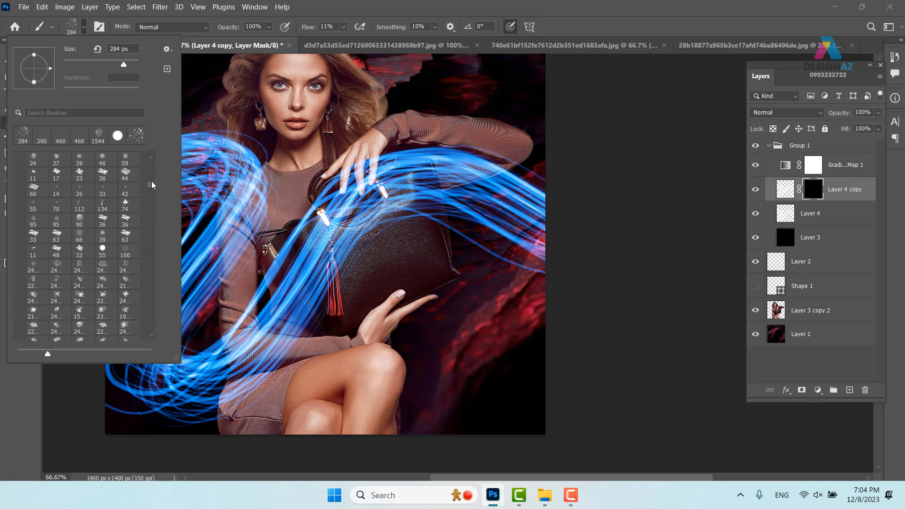
{"action": "left_click_drag", "start_coordinate": [150, 188], "coordinate": [158, 150]}
{"action": "left_click", "coordinate": [33, 176]}
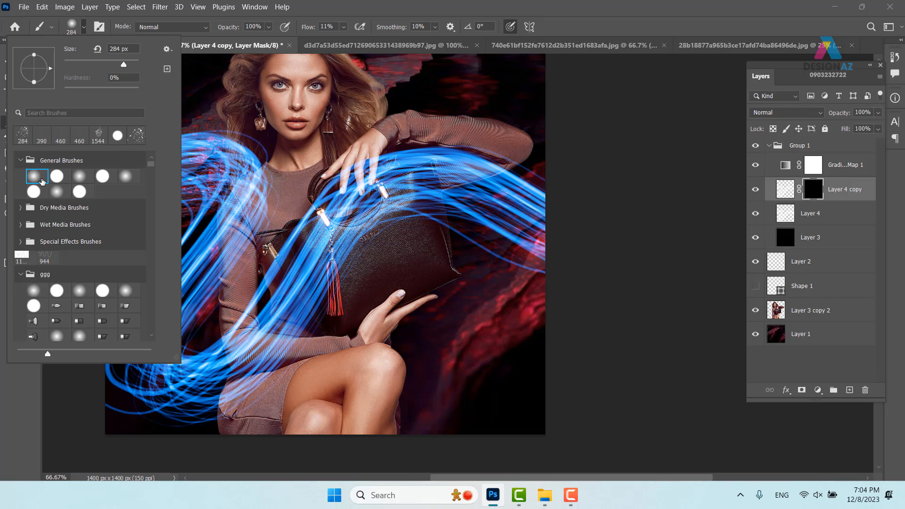
Brush white onto the Layer 4 copy mask along the blue light streaks crossing the handbag
{"action": "right_click", "coordinate": [633, 135]}
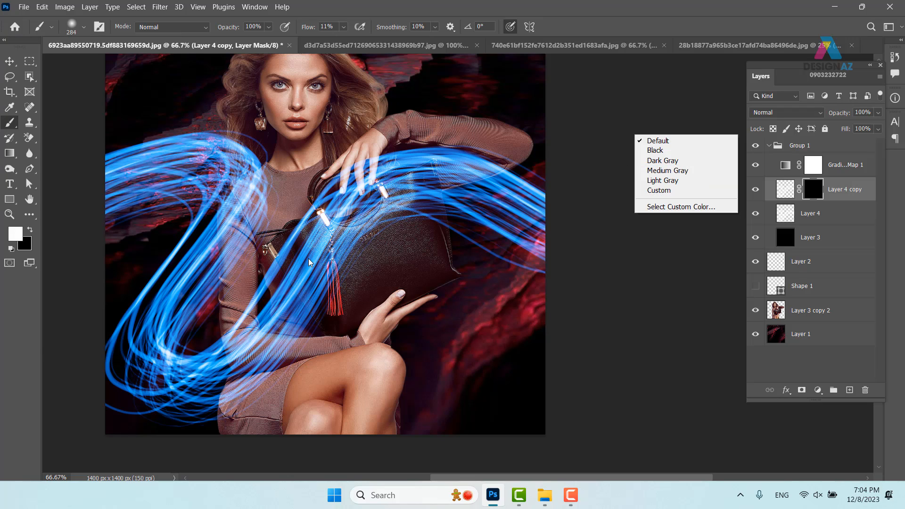
{"action": "left_click", "coordinate": [621, 106]}
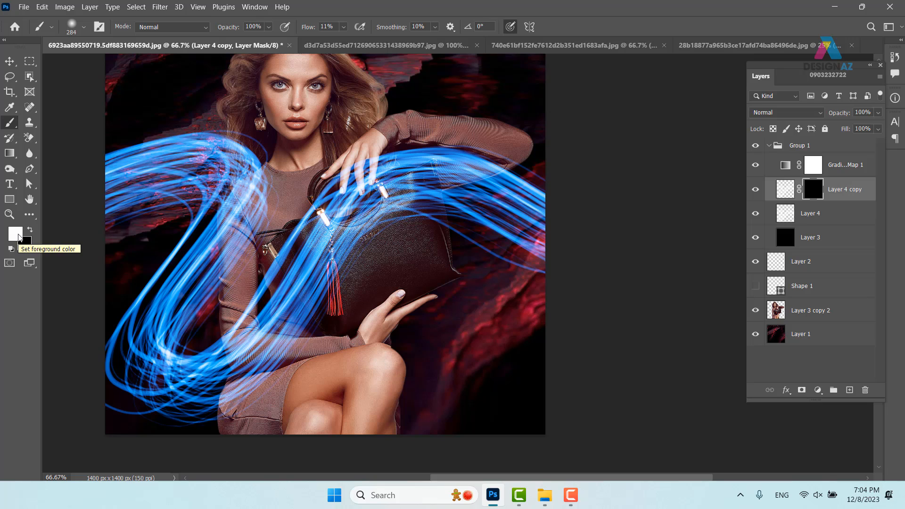
{"action": "left_click_drag", "start_coordinate": [307, 269], "coordinate": [299, 347]}
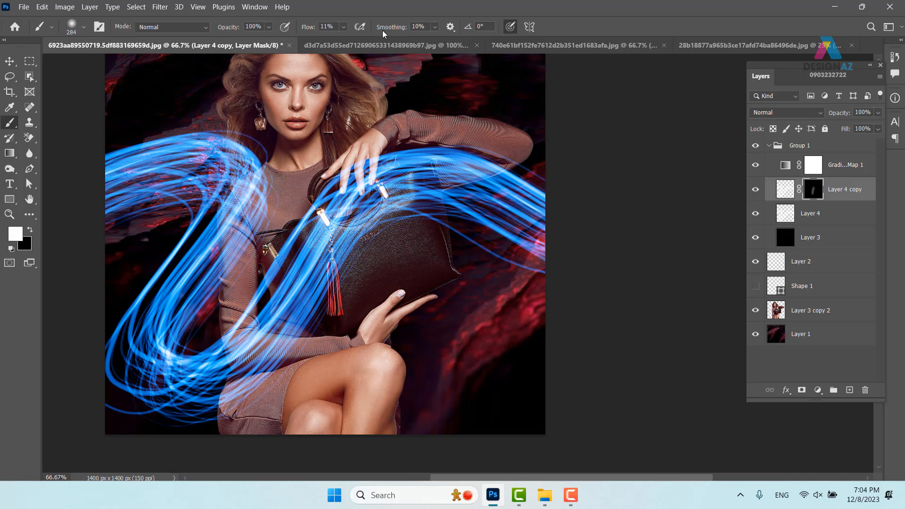
Set the brush flow to 100% and paint the mask white over the streaks across the handbag and beside the model's shoulder
{"action": "left_click", "coordinate": [343, 27]}
{"action": "left_click", "coordinate": [348, 41]}
{"action": "left_click_drag", "start_coordinate": [373, 41], "coordinate": [399, 40]}
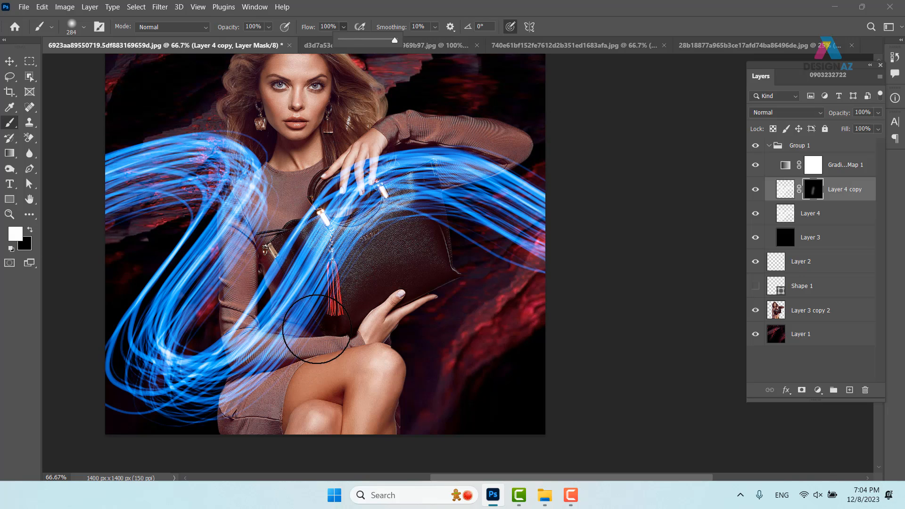
{"action": "mouse_move", "coordinate": [377, 165]}
{"action": "left_mouse_down"}
{"action": "mouse_move", "coordinate": [325, 226]}
{"action": "mouse_move", "coordinate": [299, 348]}
{"action": "left_mouse_up"}
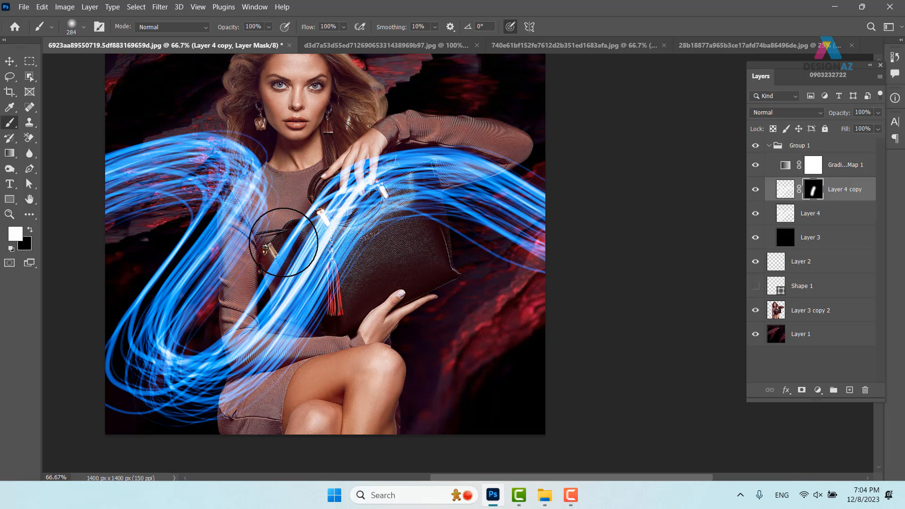
{"action": "left_click_drag", "start_coordinate": [206, 137], "coordinate": [127, 244]}
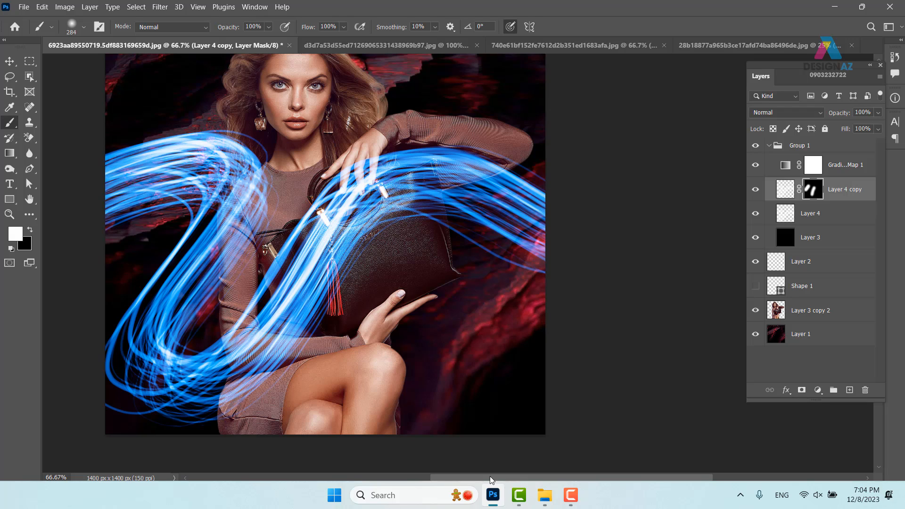
Select Layer 3, Layer 4 and Gradient Map 1 in turn to review the layers of Group 1
{"action": "key", "text": "v"}
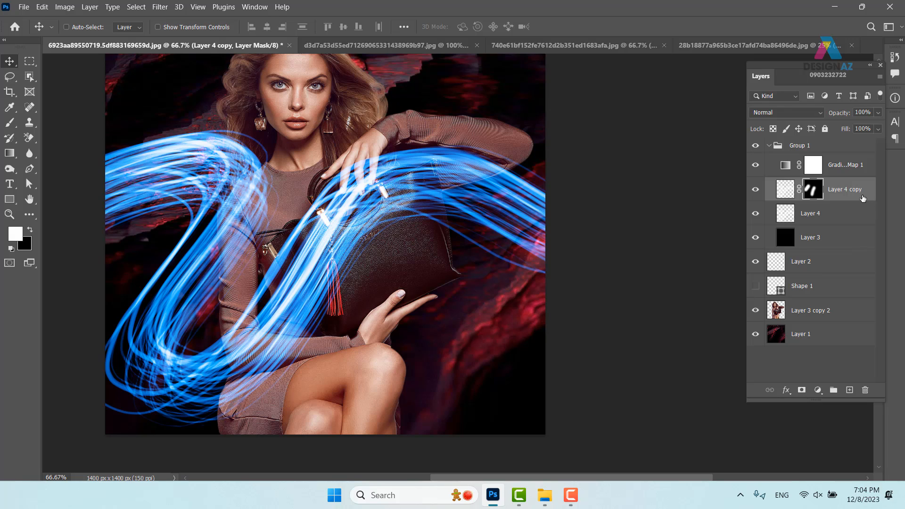
{"action": "left_click", "coordinate": [840, 243]}
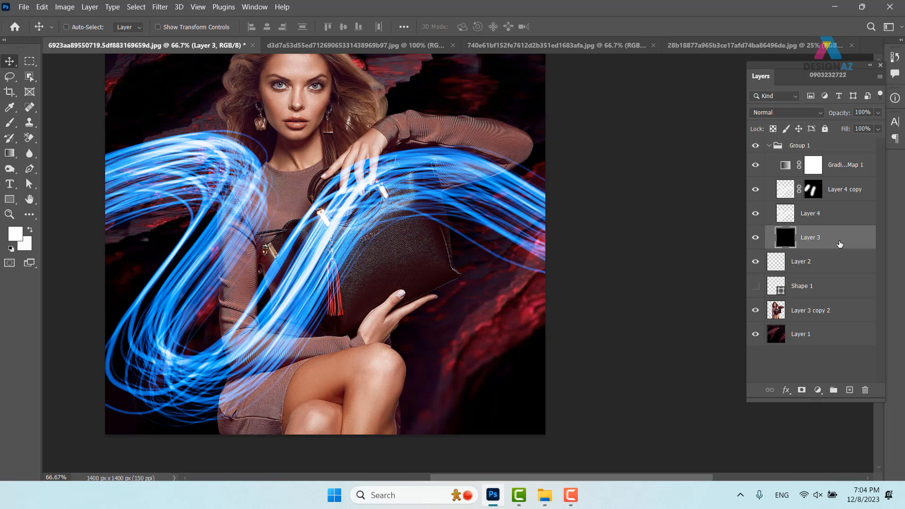
{"action": "left_click", "coordinate": [842, 214]}
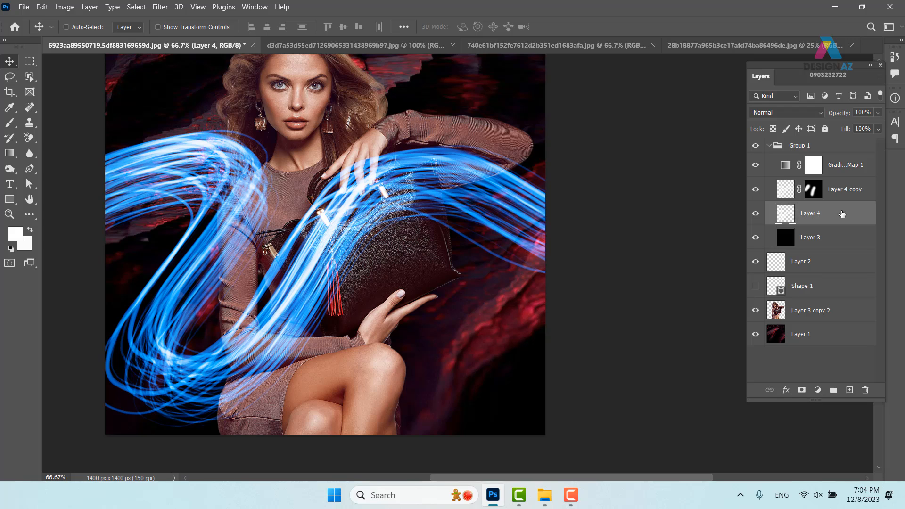
{"action": "left_click", "coordinate": [838, 166]}
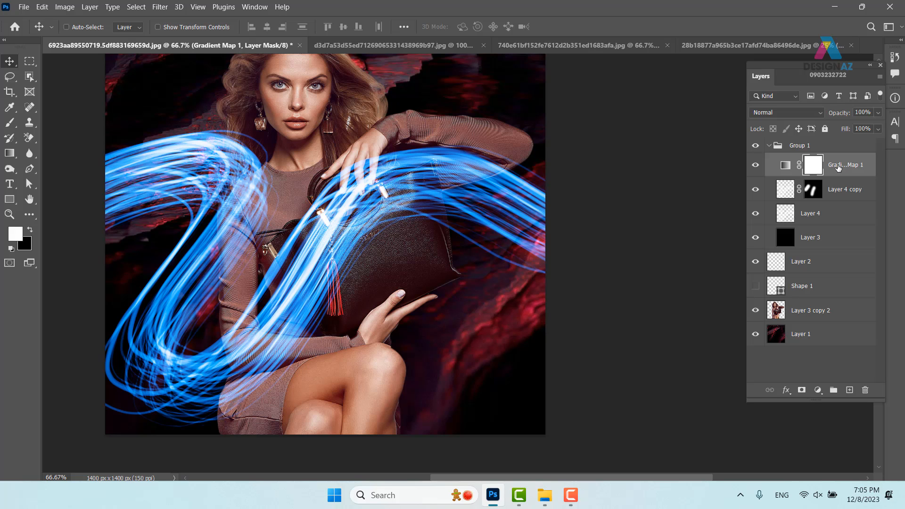
Browse Downloads and the D: drive folder "Tư liệu học đồ họa" for another image to open
{"action": "key", "text": "ctrl+o"}
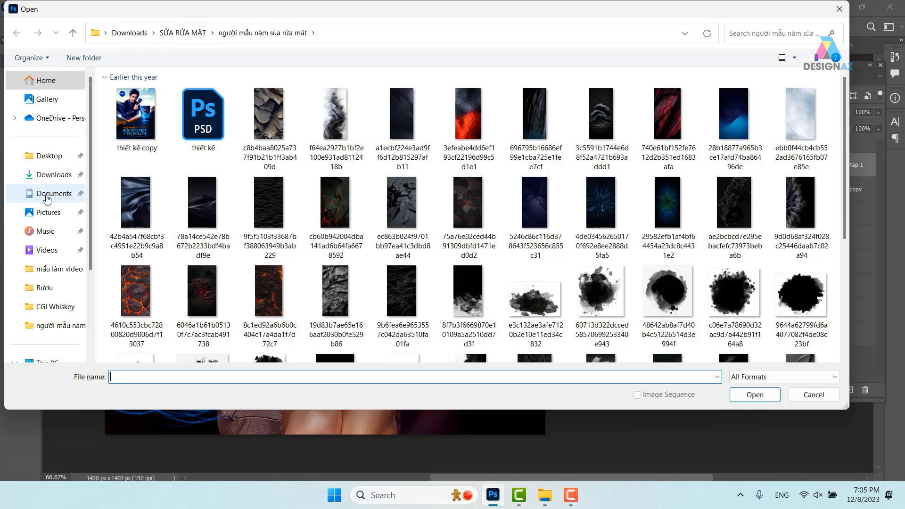
{"action": "left_click", "coordinate": [71, 175]}
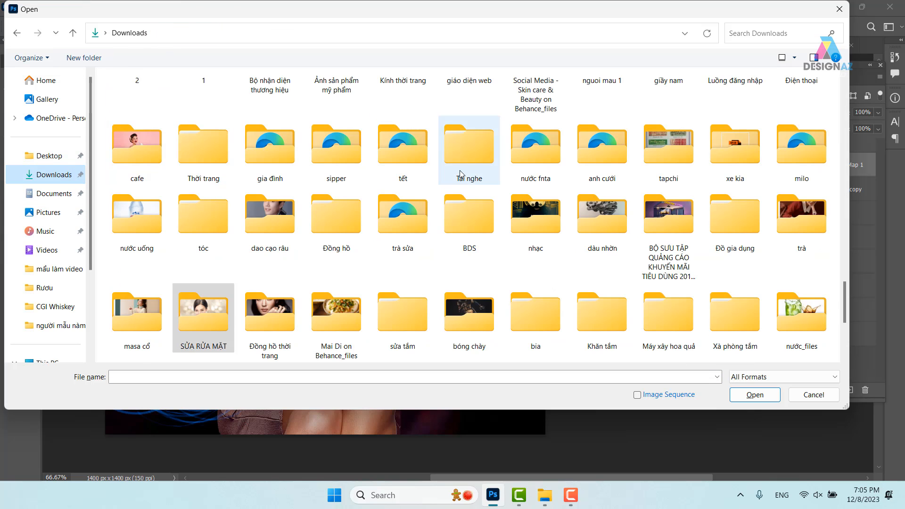
{"action": "scroll", "coordinate": [430, 231], "scroll_direction": "up", "scroll_amount": 20}
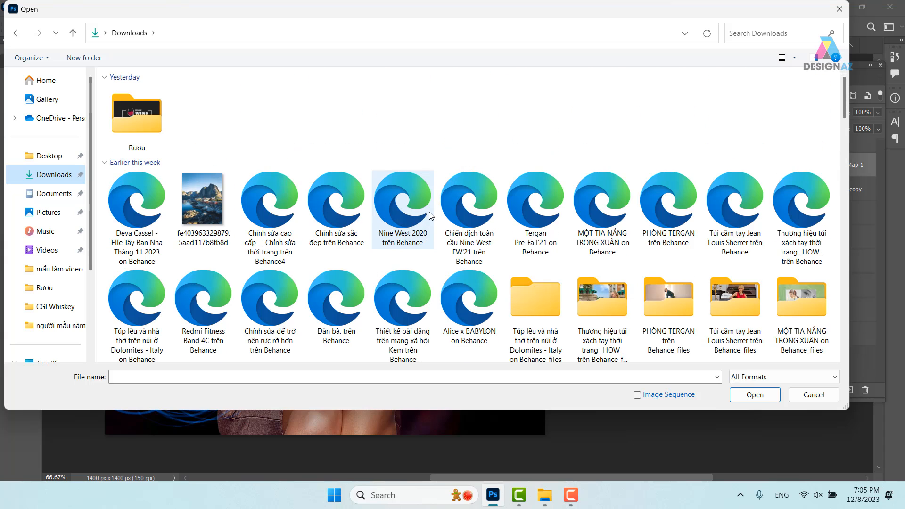
{"action": "scroll", "coordinate": [503, 246], "scroll_direction": "down", "scroll_amount": 2}
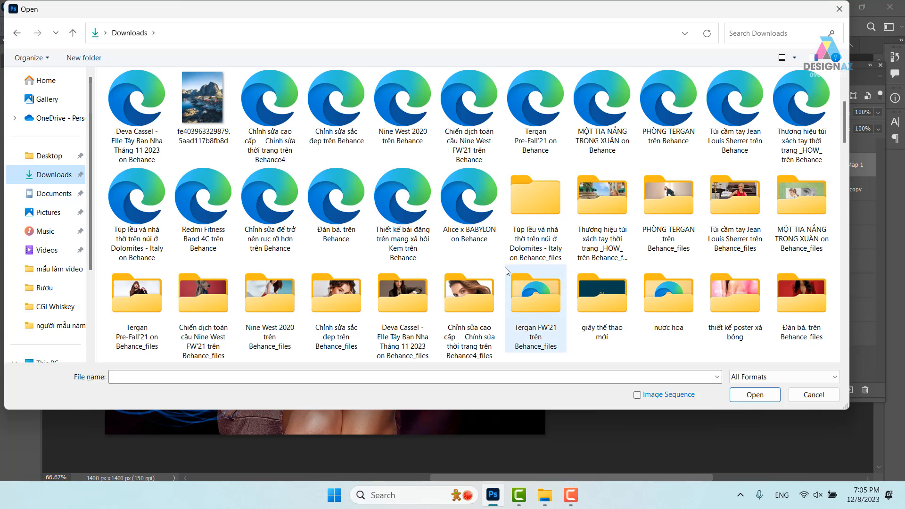
{"action": "scroll", "coordinate": [505, 273], "scroll_direction": "down", "scroll_amount": 4}
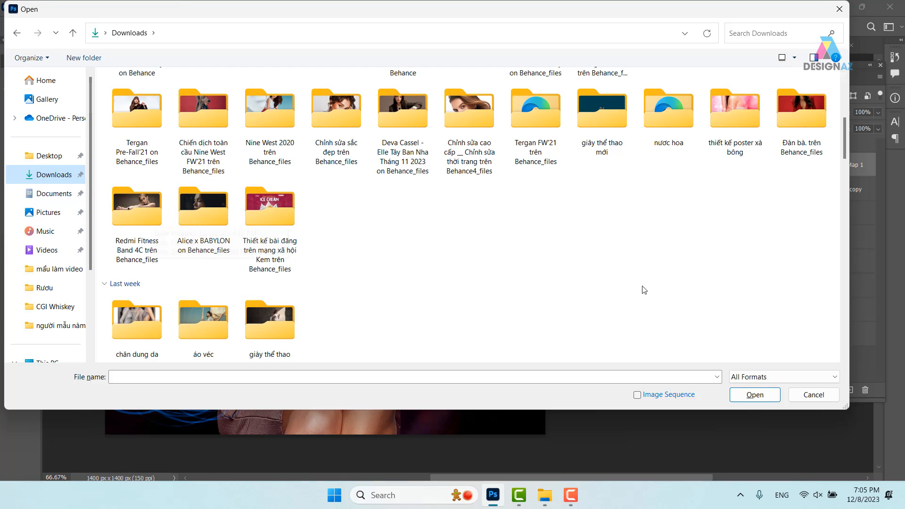
{"action": "scroll", "coordinate": [76, 308], "scroll_direction": "down", "scroll_amount": 2}
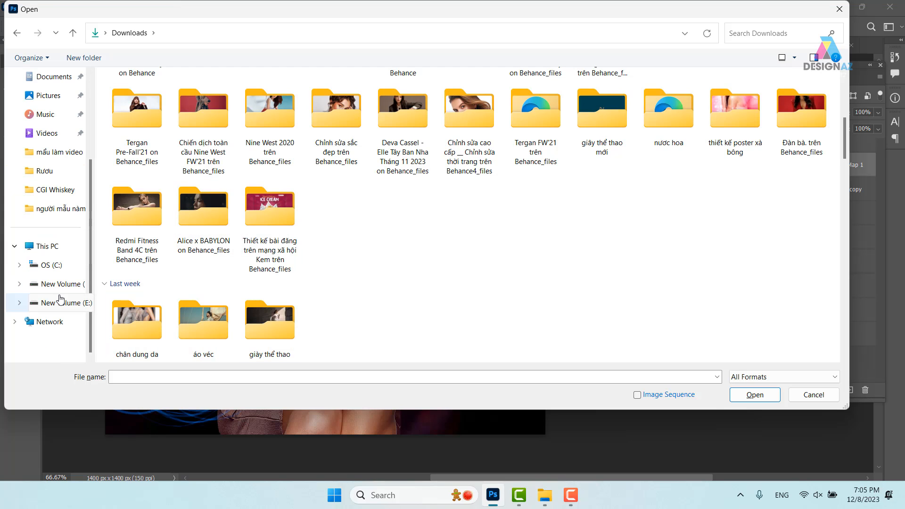
{"action": "left_click", "coordinate": [66, 284]}
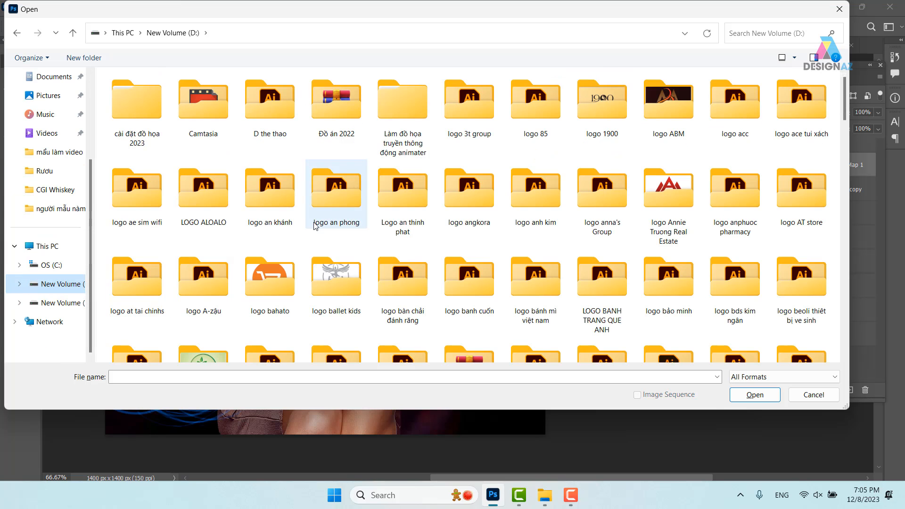
{"action": "scroll", "coordinate": [384, 204], "scroll_direction": "down", "scroll_amount": 5}
{"action": "scroll", "coordinate": [384, 202], "scroll_direction": "down", "scroll_amount": 10}
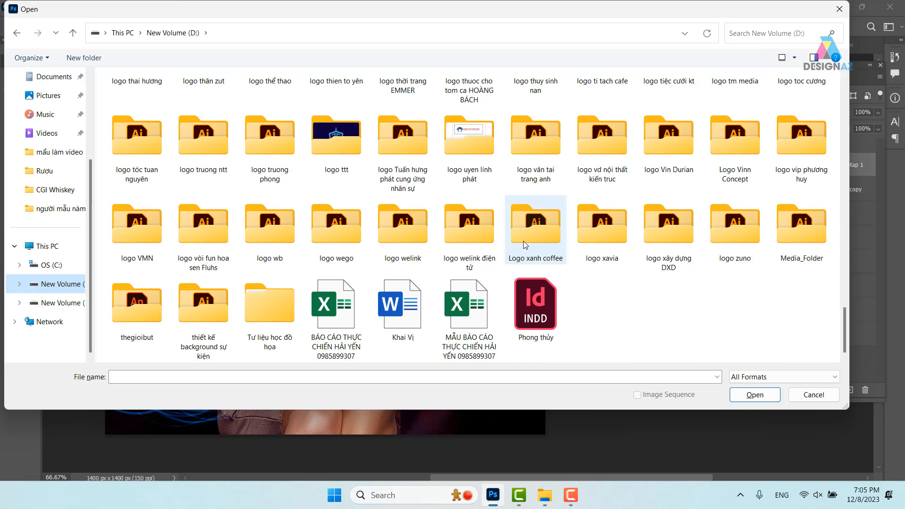
{"action": "double_click", "coordinate": [276, 318]}
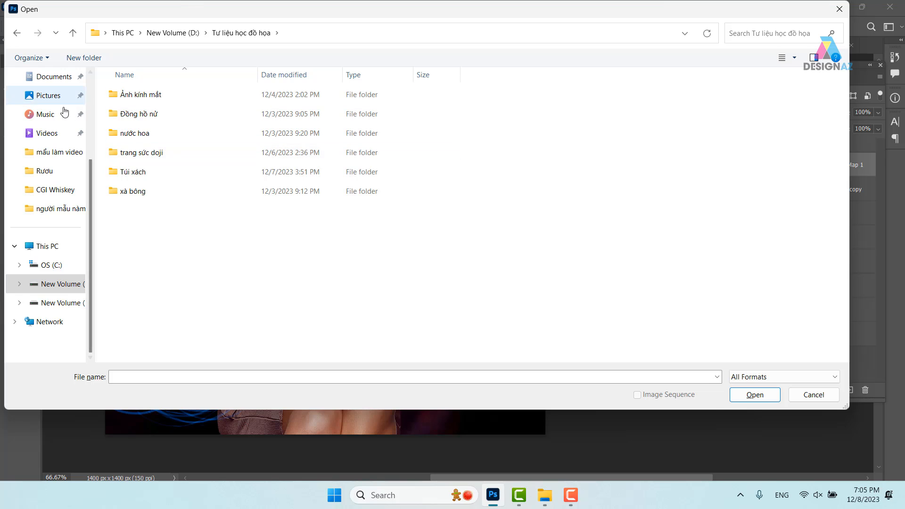
{"action": "scroll", "coordinate": [75, 141], "scroll_direction": "up", "scroll_amount": 3}
Open the orange sneaker image 578871171375357.646dcd7eb83f0(1) from the Downloads folder "giày thể thao mới"
{"action": "left_click", "coordinate": [59, 176]}
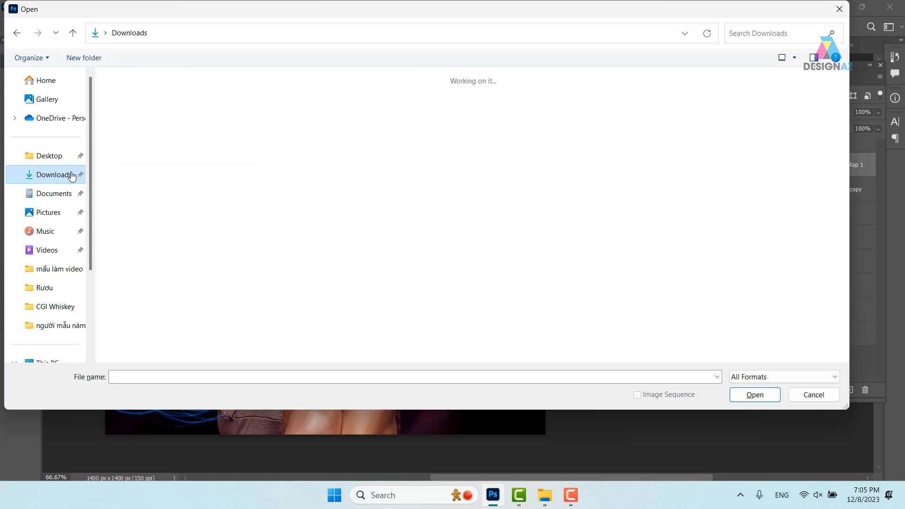
{"action": "scroll", "coordinate": [536, 295], "scroll_direction": "down", "scroll_amount": 5}
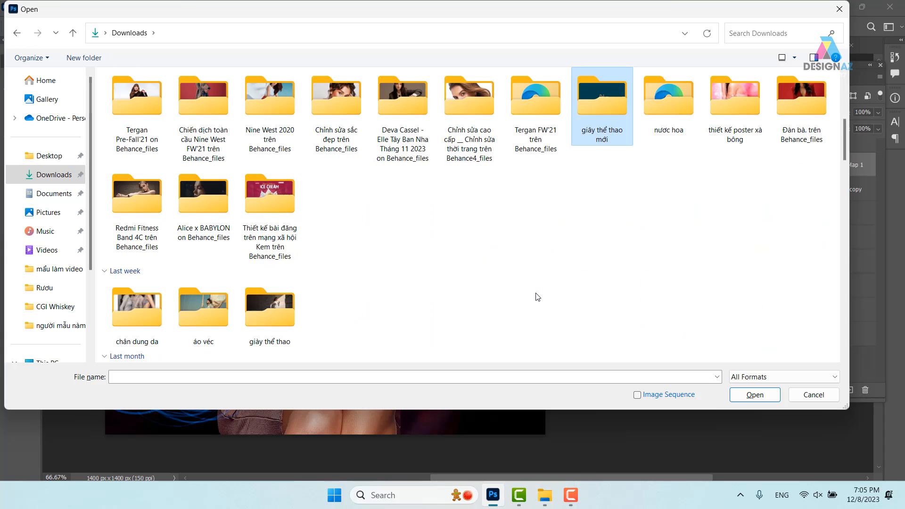
{"action": "double_click", "coordinate": [603, 99]}
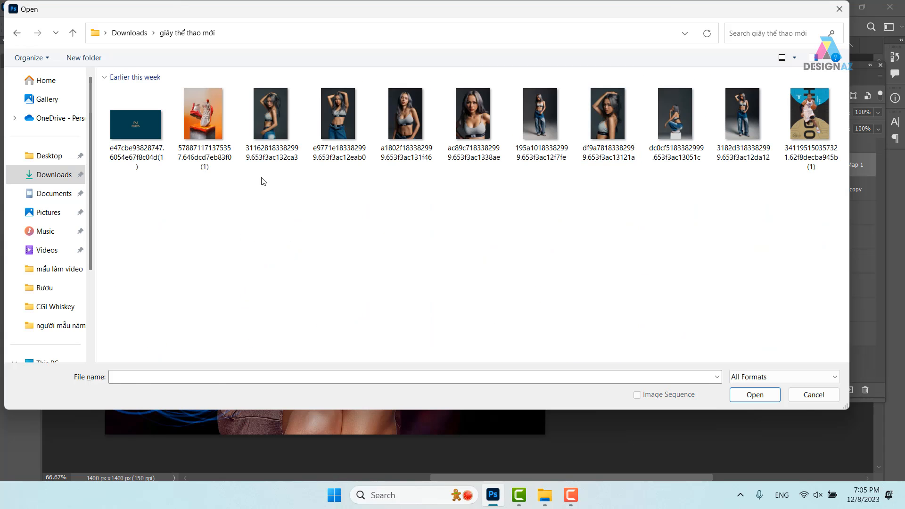
{"action": "left_click", "coordinate": [204, 125]}
{"action": "left_click", "coordinate": [755, 395]}
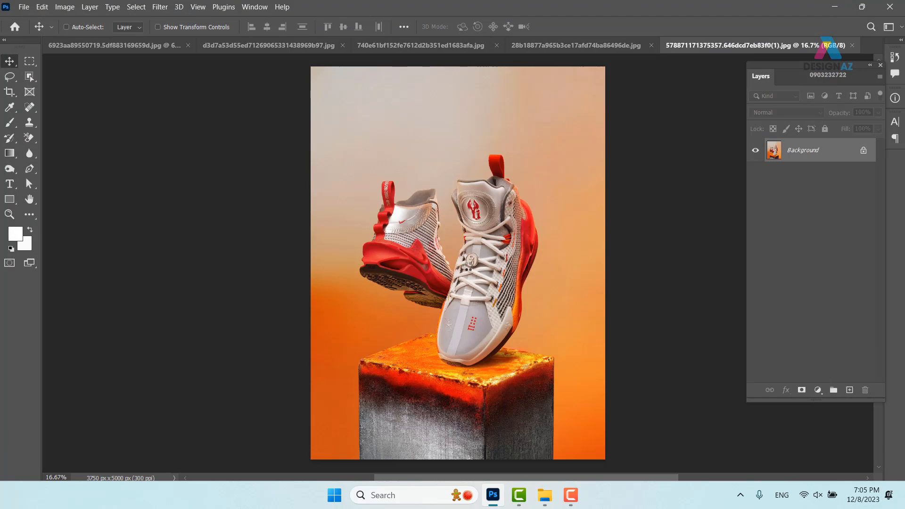
Add a new layer above the sneaker photo and set the foreground color to 000000
{"action": "left_click_drag", "start_coordinate": [510, 286], "coordinate": [458, 203]}
{"action": "scroll", "coordinate": [457, 203], "scroll_direction": "up", "scroll_amount": 1}
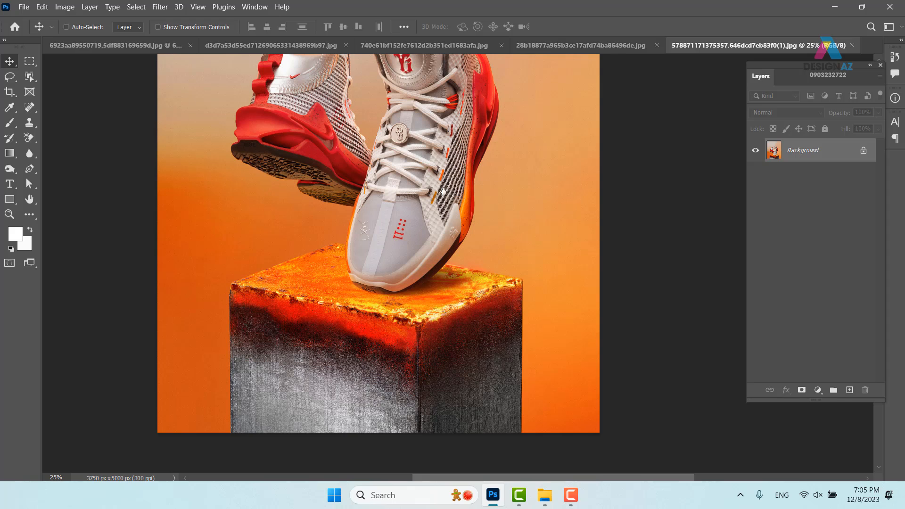
{"action": "left_click_drag", "start_coordinate": [417, 150], "coordinate": [531, 247]}
{"action": "left_click", "coordinate": [850, 390]}
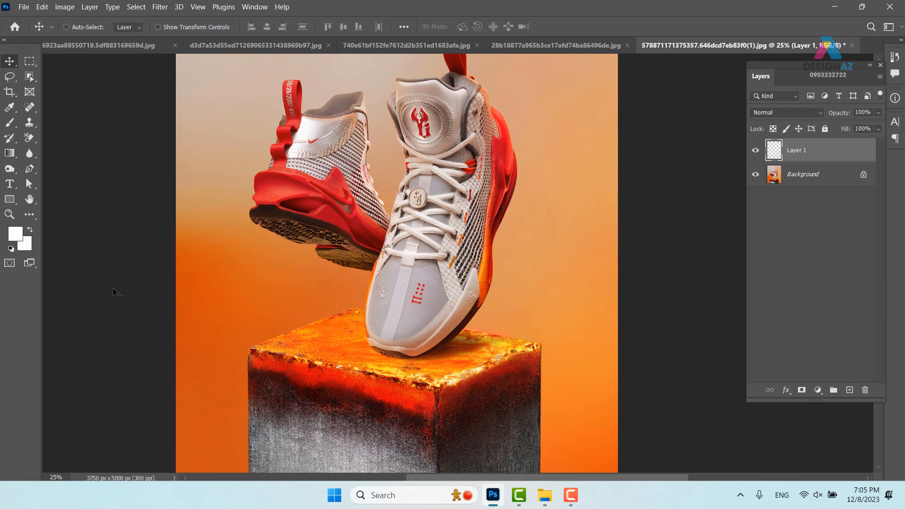
{"action": "left_click", "coordinate": [16, 243]}
{"action": "type", "text": "000000"}
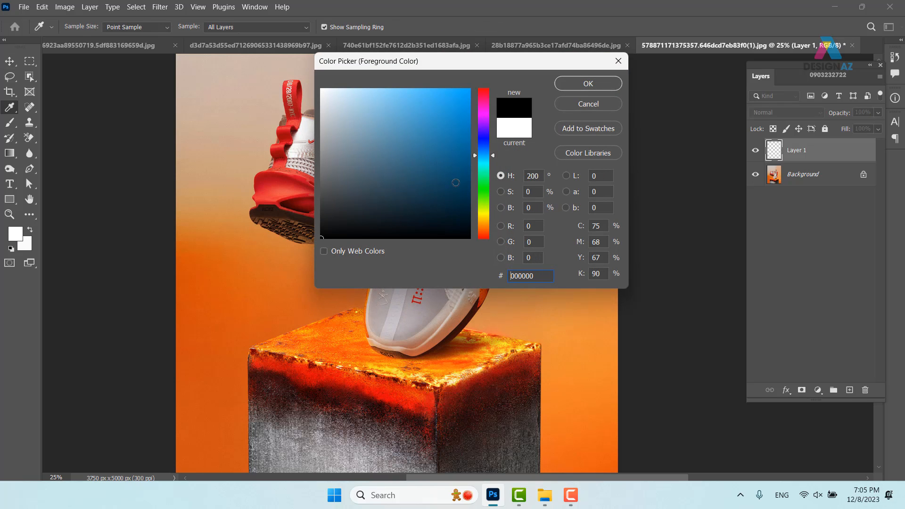
{"action": "left_click", "coordinate": [592, 85]}
Fill Layer 1 with the black foreground color and set its blend mode to Screen
{"action": "key", "text": "v"}
{"action": "key", "text": "alt+BackSpace"}
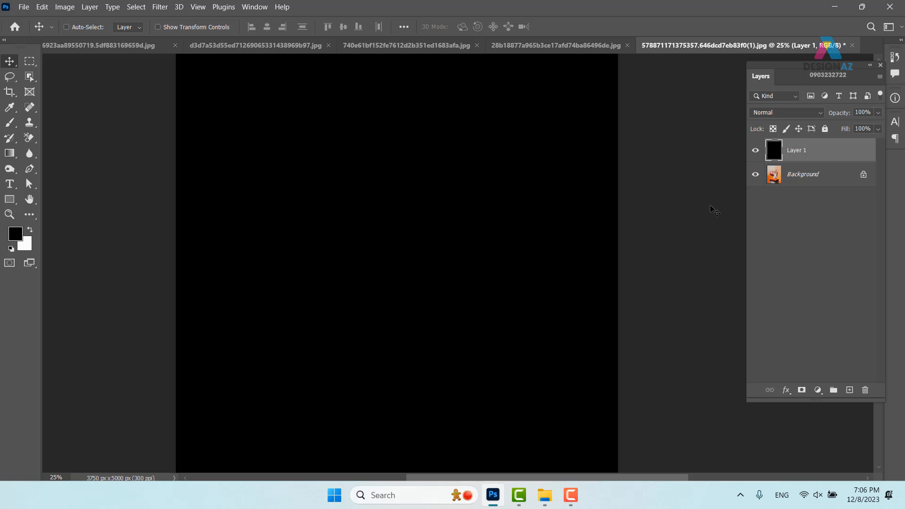
{"action": "left_click", "coordinate": [807, 114]}
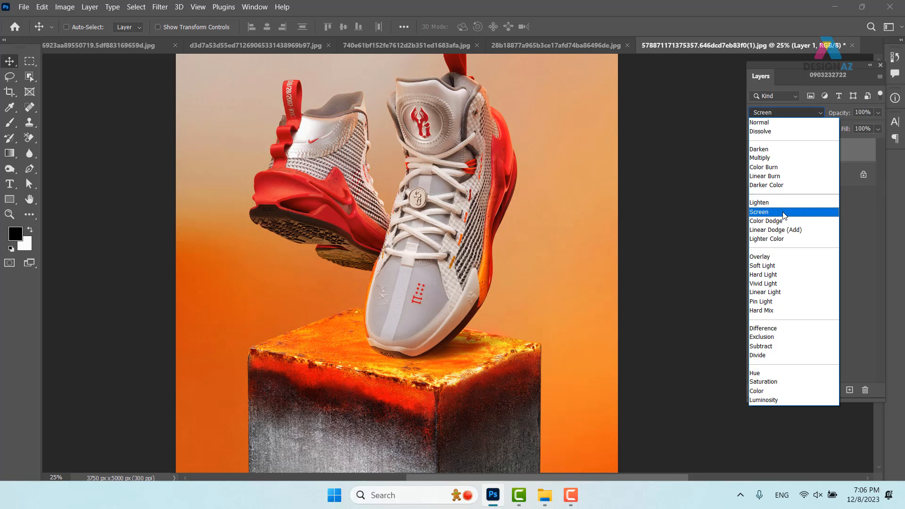
{"action": "left_click", "coordinate": [784, 212]}
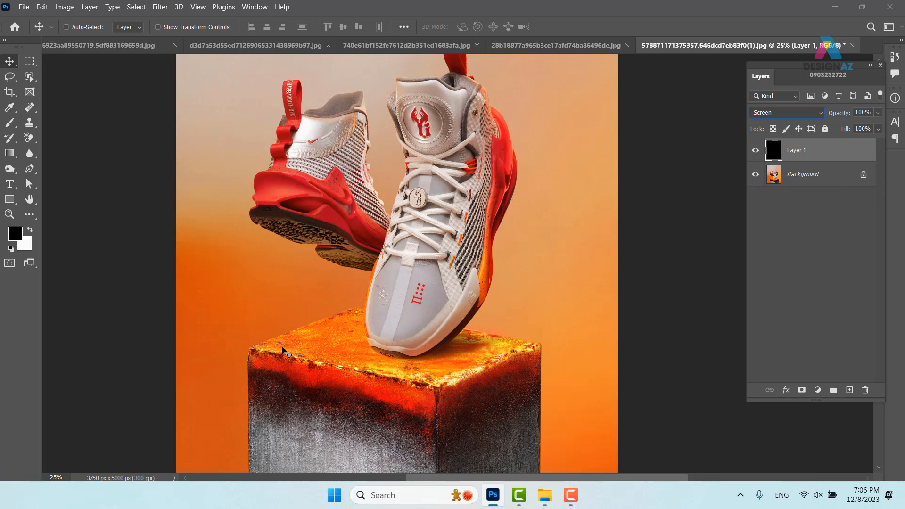
Add another new layer above Layer 1 and rename it "vehinh"
{"action": "left_click", "coordinate": [851, 390]}
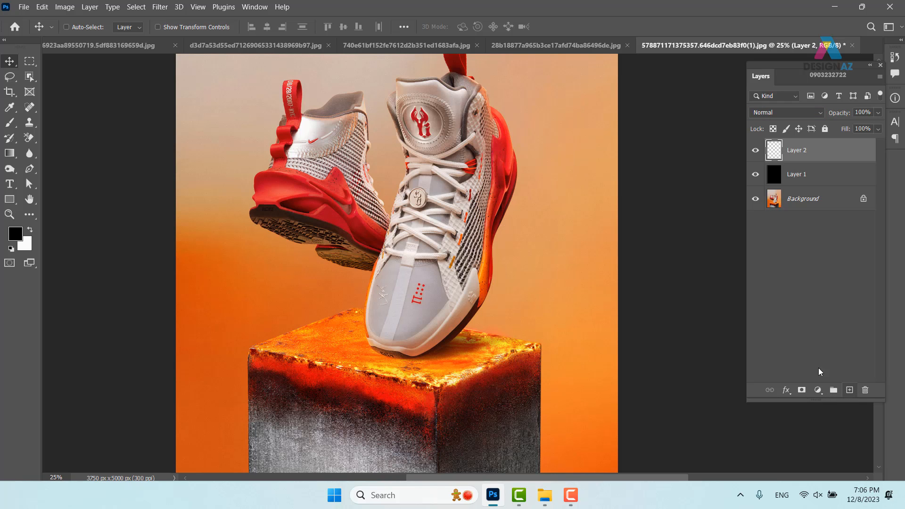
{"action": "double_click", "coordinate": [796, 151]}
{"action": "type", "text": "veh"}
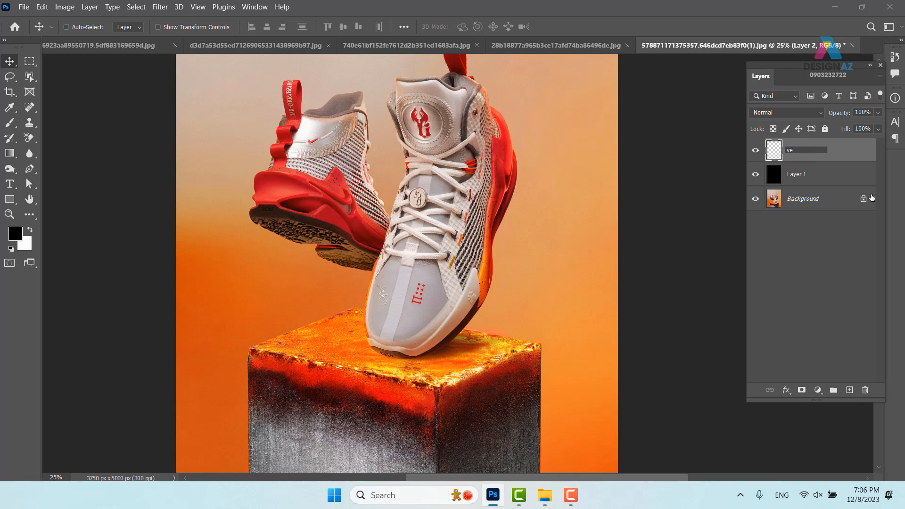
{"action": "type", "text": "inh"}
{"action": "key", "text": "Return"}
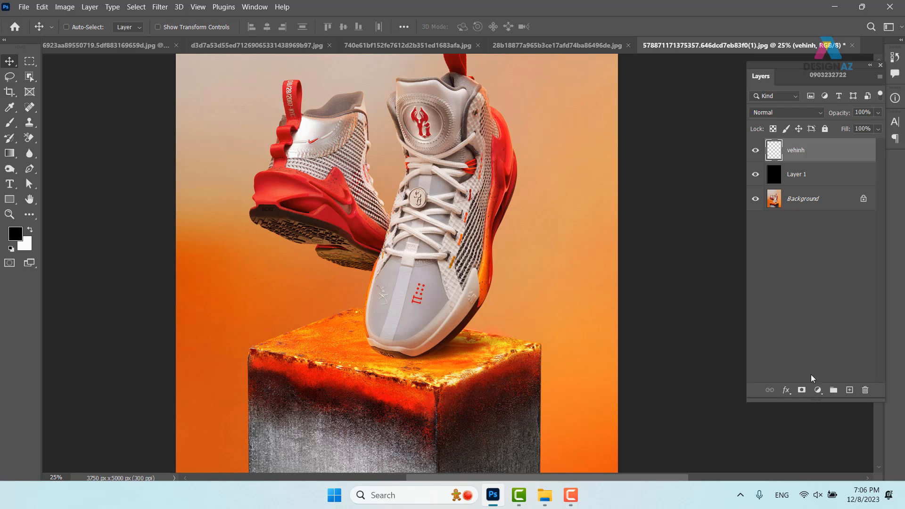
Add a Gradient Map adjustment layer above the "vehinh" layer
{"action": "left_click", "coordinate": [786, 391]}
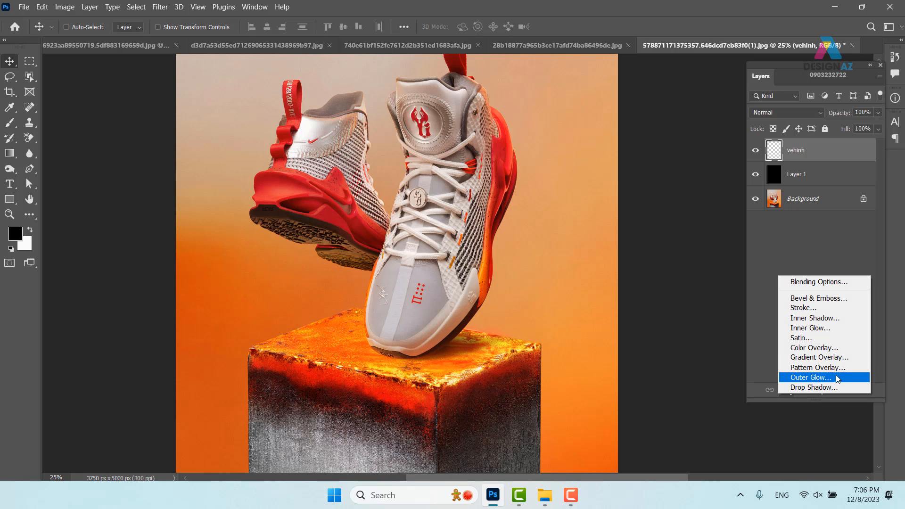
{"action": "left_click", "coordinate": [781, 414]}
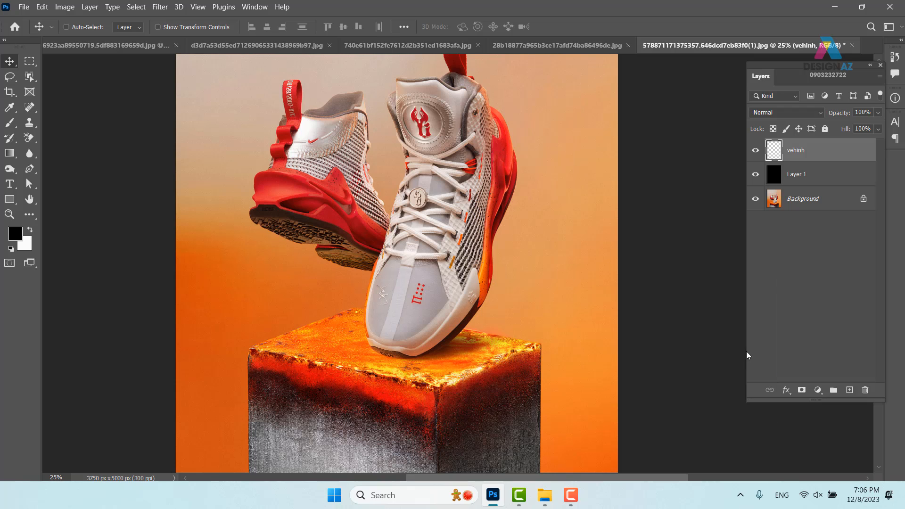
{"action": "left_click", "coordinate": [819, 391]}
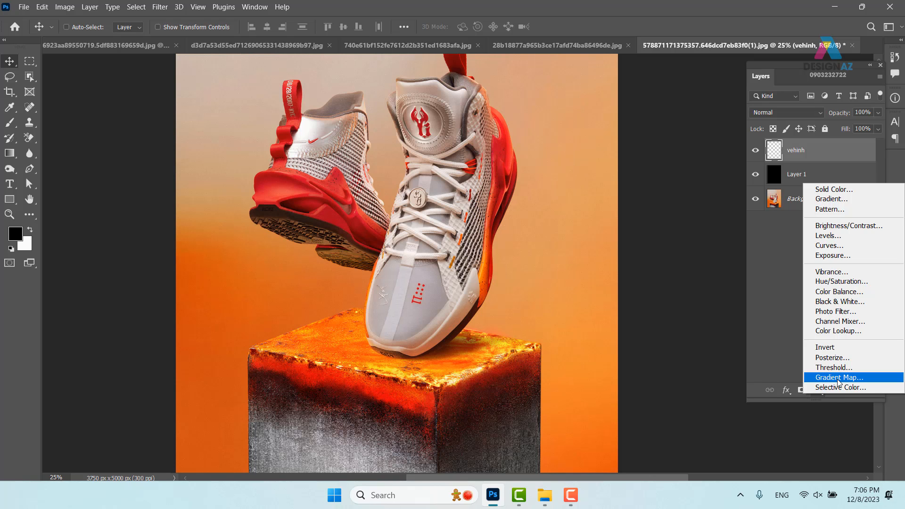
{"action": "left_click", "coordinate": [838, 377]}
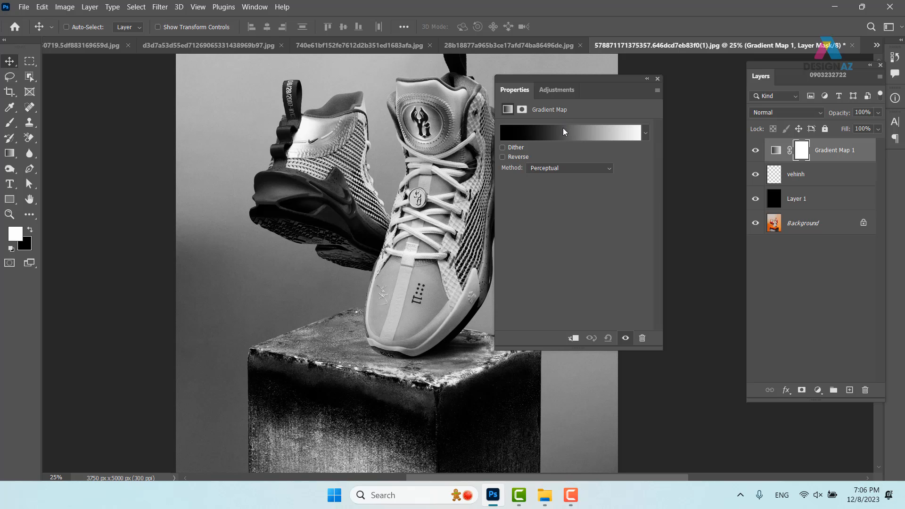
Add a color stop at location 51 in the Gradient Map's gradient and color it orange, ff7e00
{"action": "left_click", "coordinate": [561, 135]}
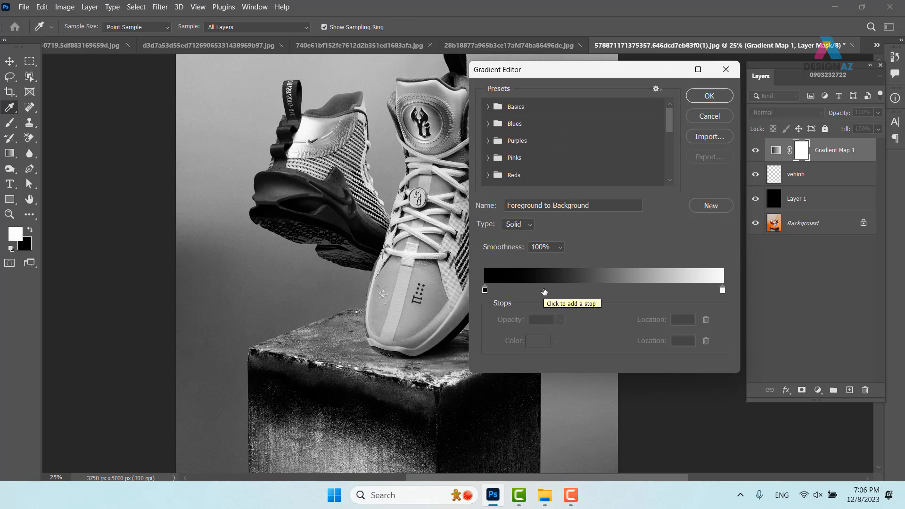
{"action": "left_click", "coordinate": [609, 292]}
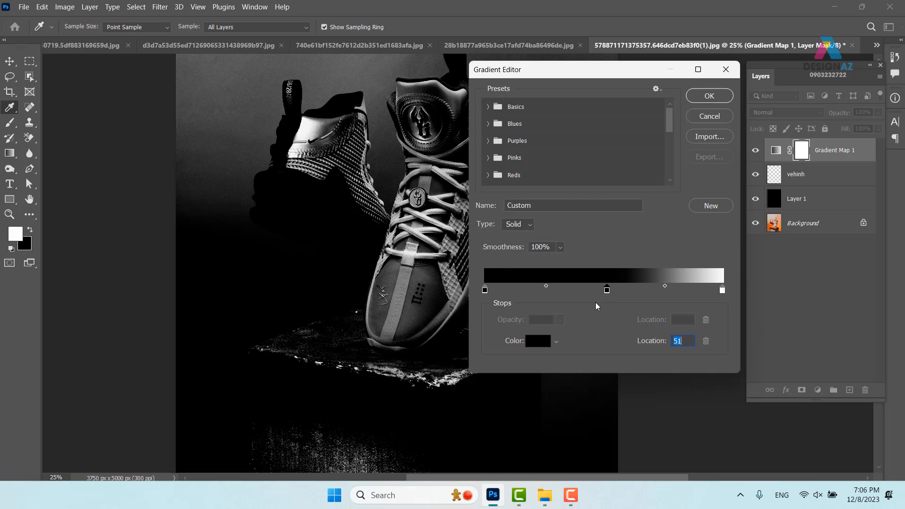
{"action": "left_click", "coordinate": [538, 341]}
{"action": "left_click", "coordinate": [488, 226]}
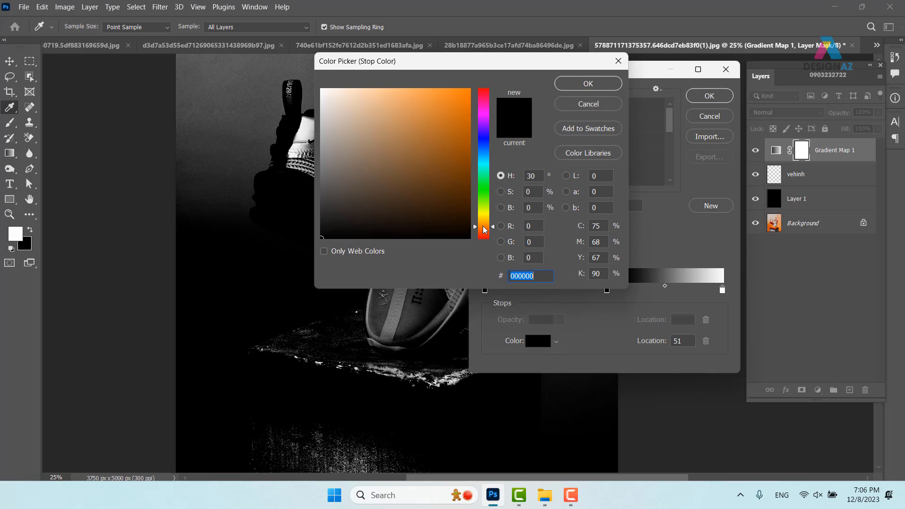
{"action": "left_click", "coordinate": [469, 89]}
{"action": "left_click", "coordinate": [584, 85]}
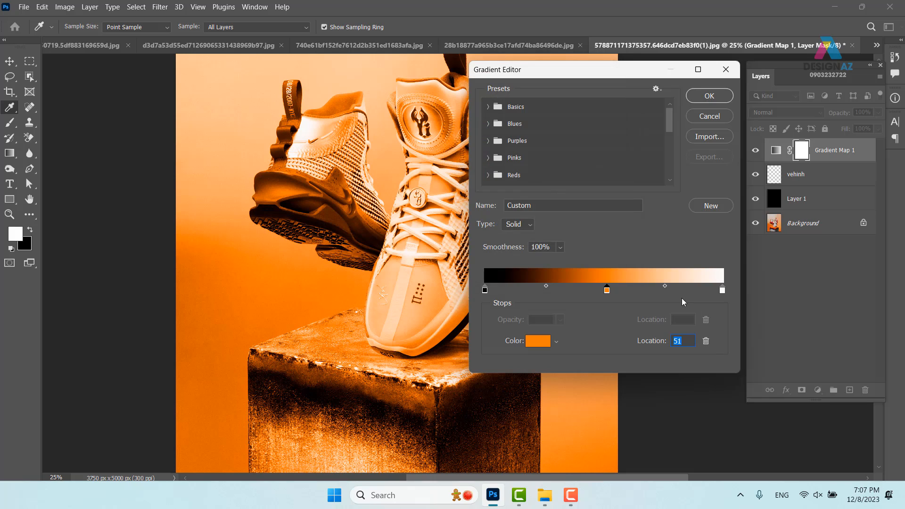
Add a bright yellow stop at location 79 between the orange and white stops and apply the gradient
{"action": "left_click", "coordinate": [673, 291]}
{"action": "left_click", "coordinate": [537, 341]}
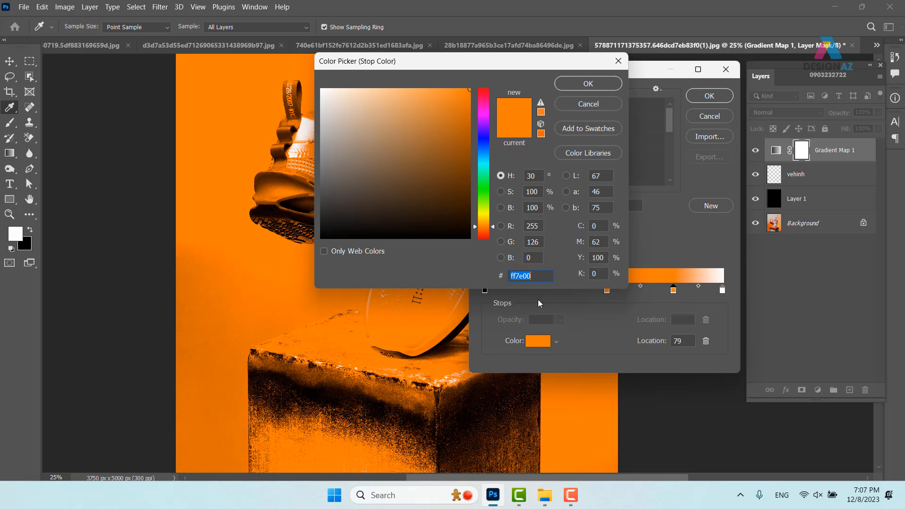
{"action": "left_click_drag", "start_coordinate": [491, 229], "coordinate": [491, 218]}
{"action": "left_click", "coordinate": [588, 84]}
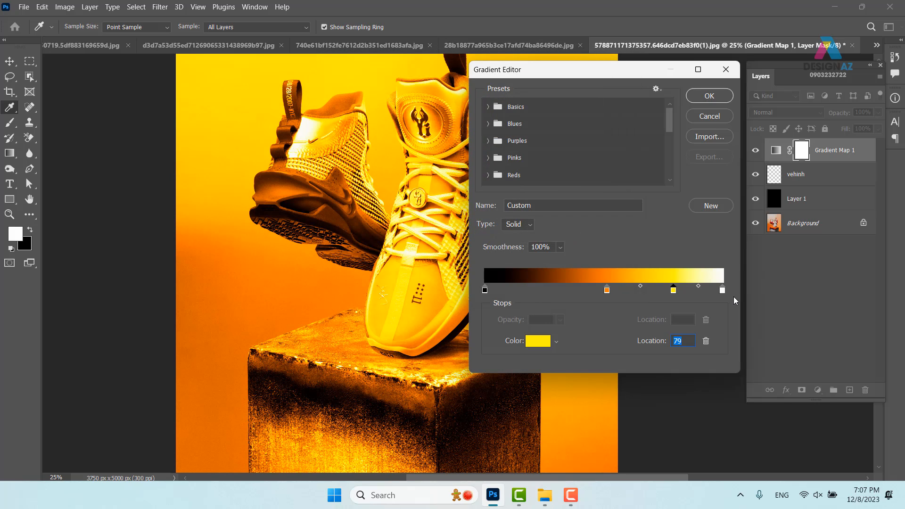
{"action": "key", "text": "v"}
{"action": "key", "text": "Return"}
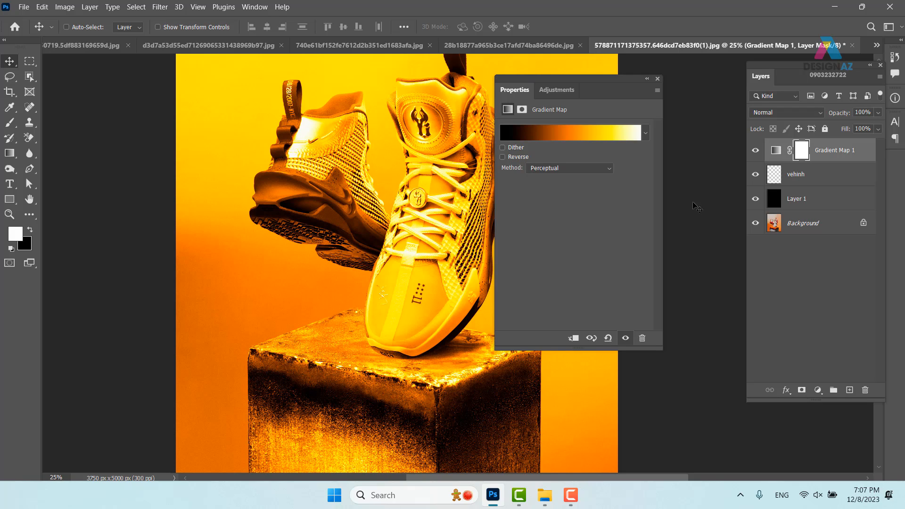
{"action": "left_click", "coordinate": [657, 79]}
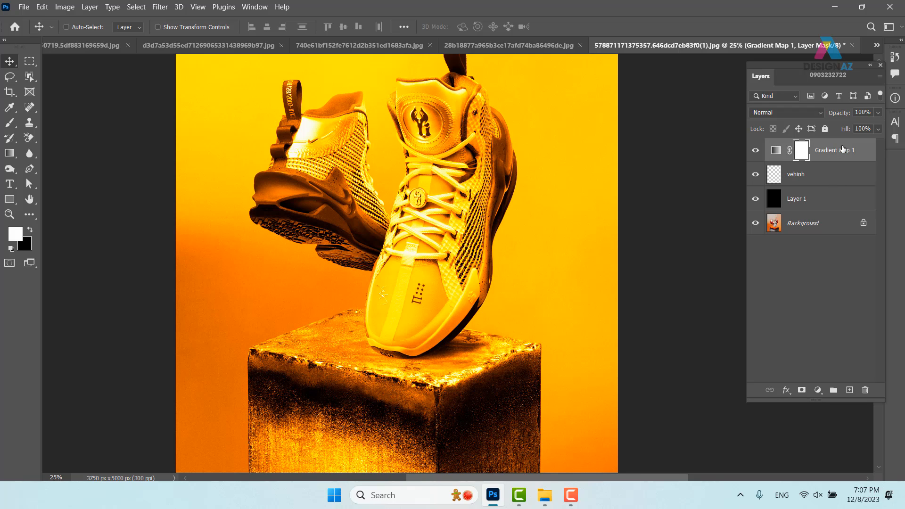
Group the Gradient Map 1, vehinh and Layer 1 layers and set the group's blend mode to Screen
{"action": "left_click", "coordinate": [831, 198], "text": "shift"}
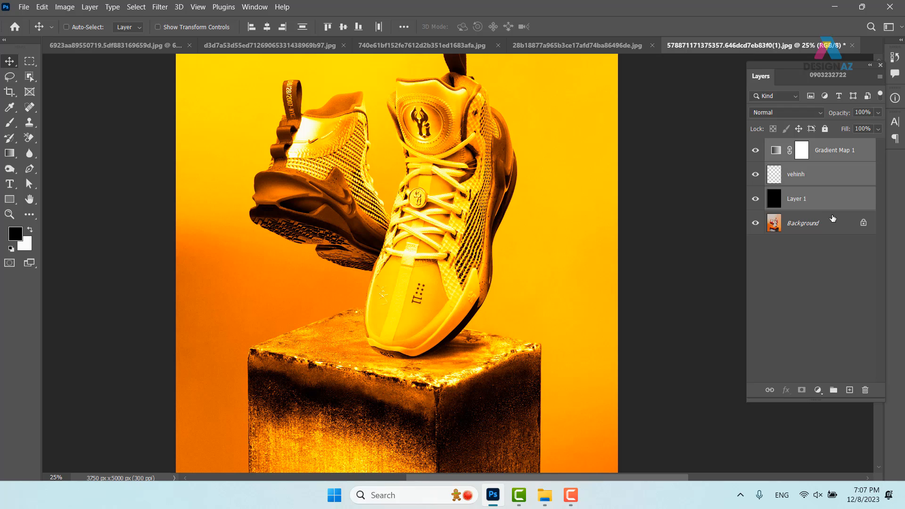
{"action": "key", "text": "ctrl+g"}
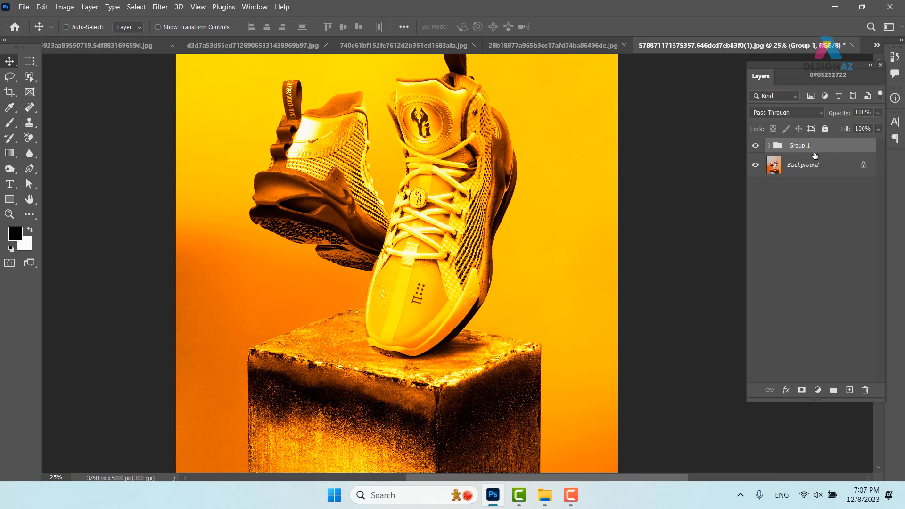
{"action": "left_click", "coordinate": [786, 115]}
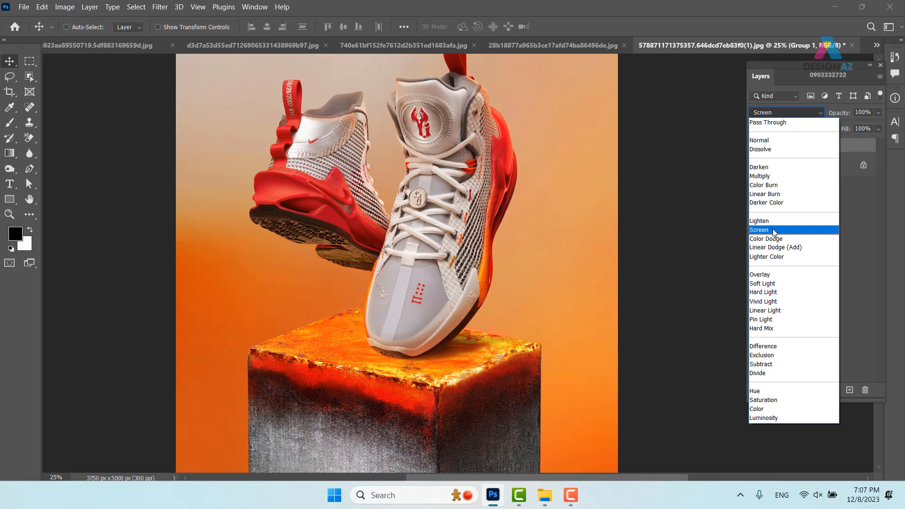
{"action": "left_click", "coordinate": [774, 230]}
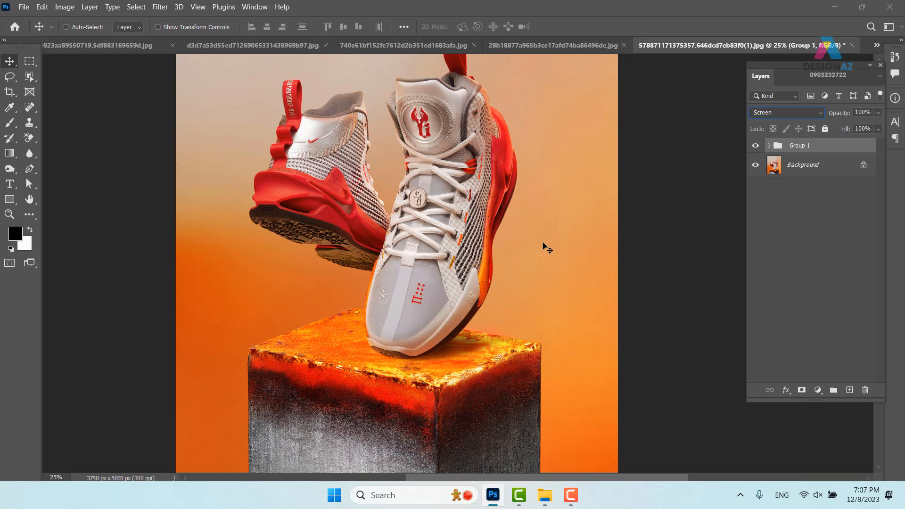
Check the blend modes of Layer 1 inside Group 1 and of the group itself
{"action": "left_click", "coordinate": [769, 146]}
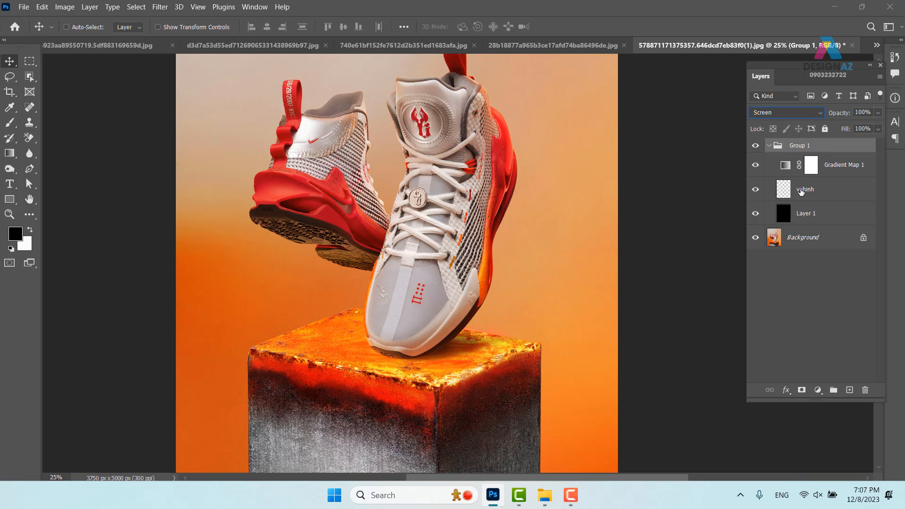
{"action": "left_click", "coordinate": [823, 218]}
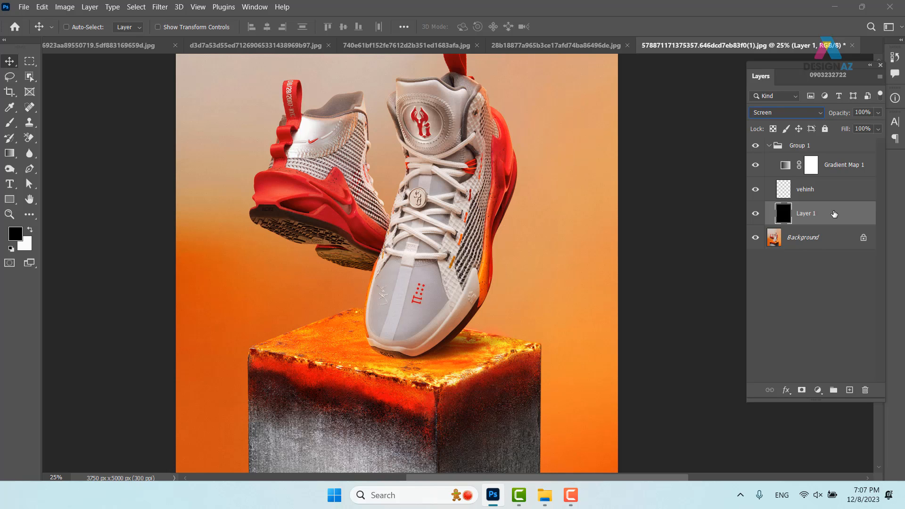
{"action": "left_click", "coordinate": [805, 109]}
{"action": "left_click", "coordinate": [773, 115]}
{"action": "left_click", "coordinate": [769, 145]}
{"action": "left_click", "coordinate": [818, 150]}
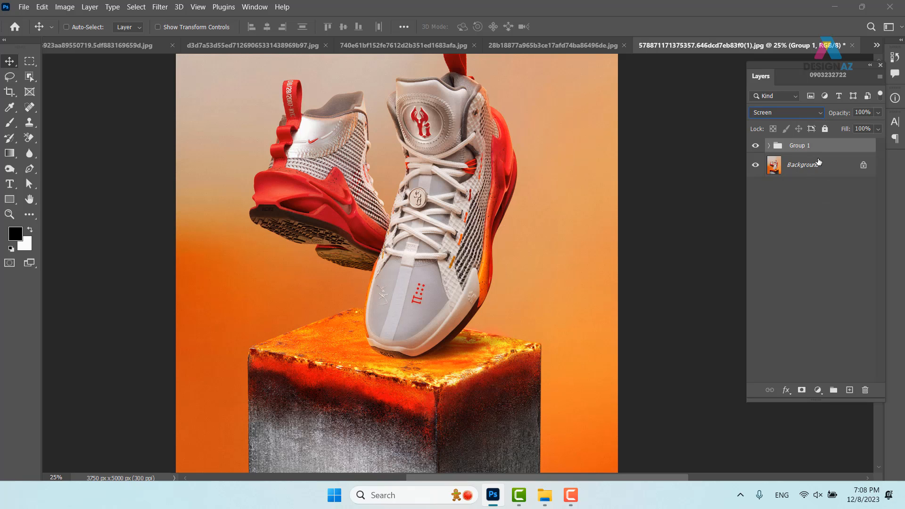
Select the "vehinh" layer inside Group 1 and choose the 284 px splatter tip for the Brush tool
{"action": "left_click", "coordinate": [769, 145]}
{"action": "left_click", "coordinate": [815, 199]}
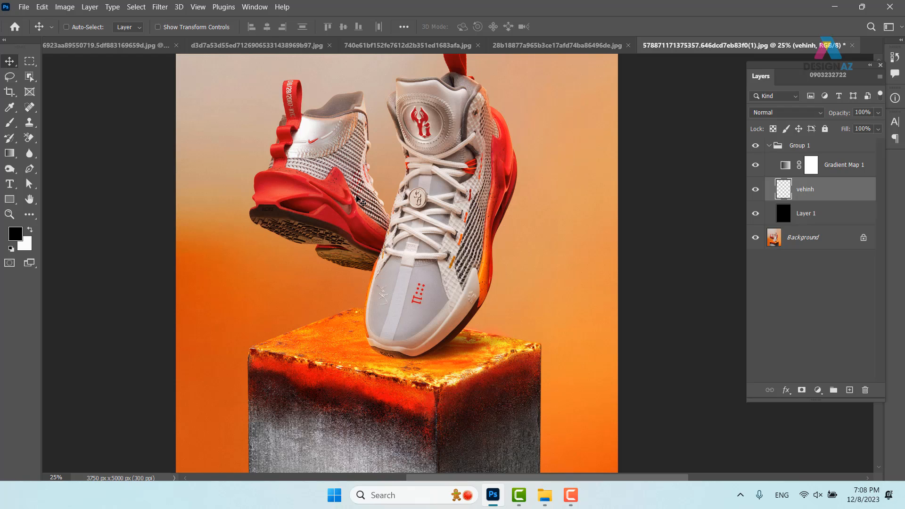
{"action": "key", "text": "F5"}
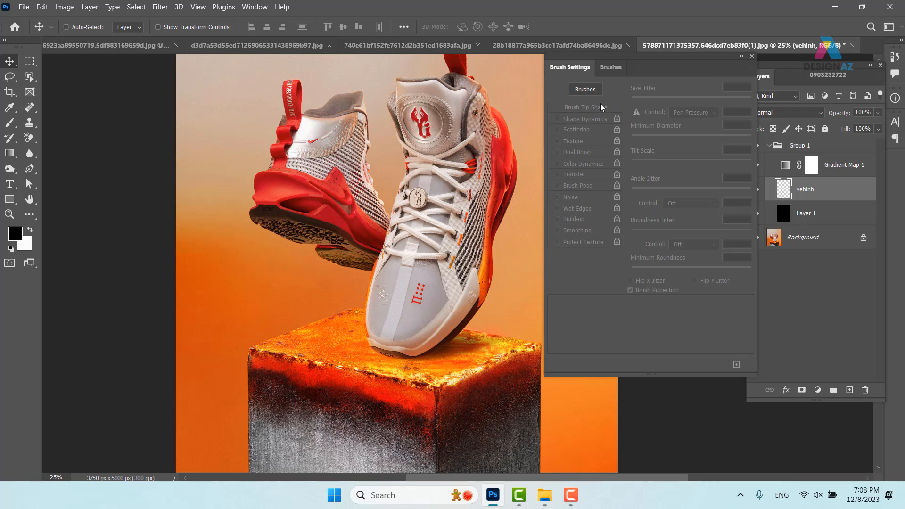
{"action": "key", "text": "b"}
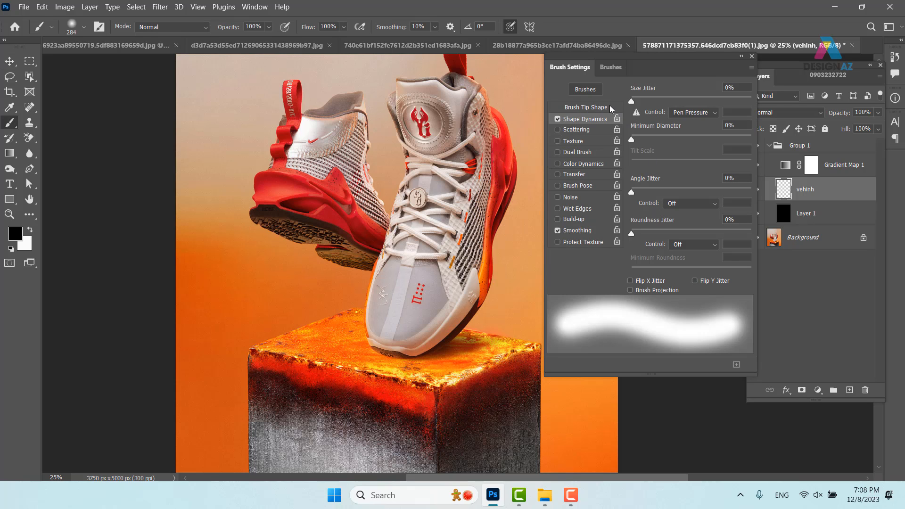
{"action": "left_click", "coordinate": [603, 108]}
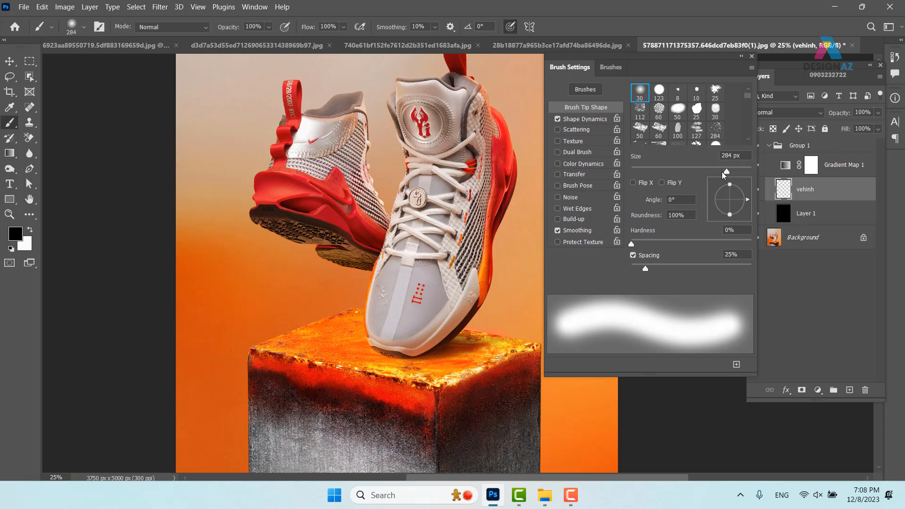
{"action": "left_click", "coordinate": [716, 131]}
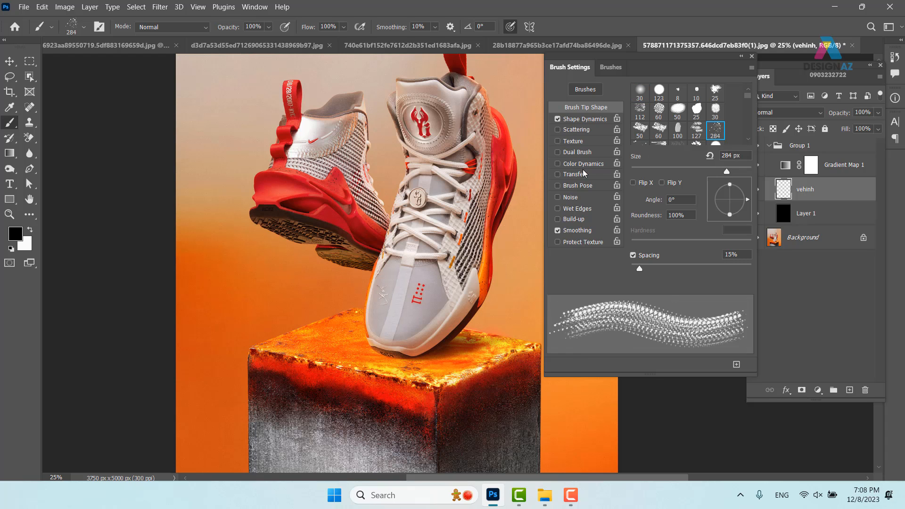
Set the splatter brush's spacing to 1% and enable Brush Projection in its Shape Dynamics
{"action": "key", "text": "ctrl+plus"}
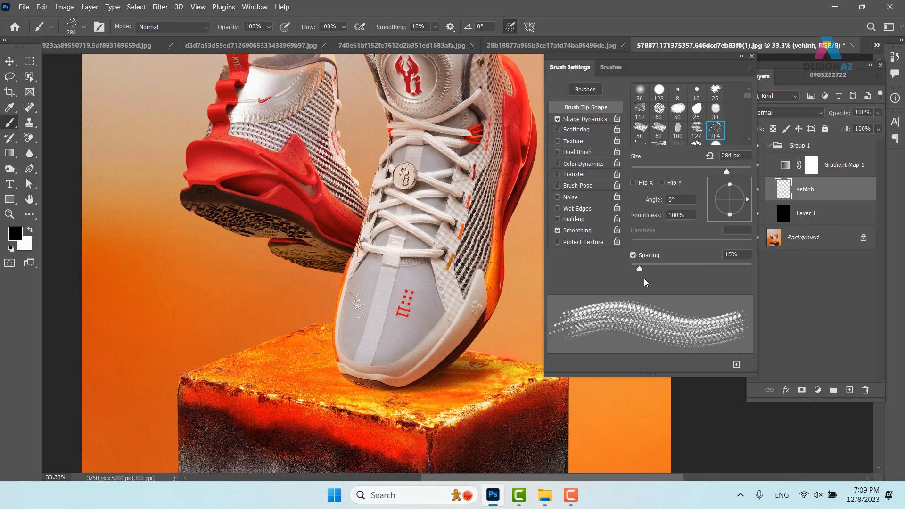
{"action": "left_click_drag", "start_coordinate": [639, 269], "coordinate": [627, 270]}
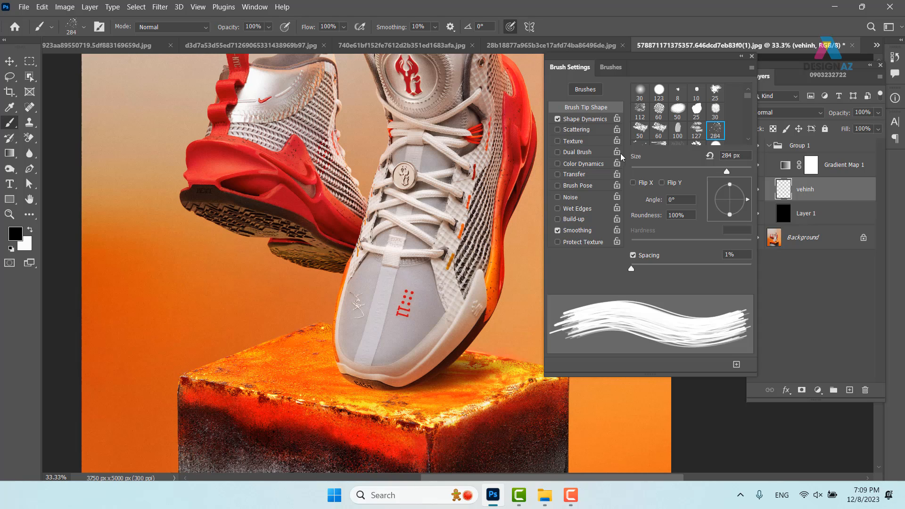
{"action": "left_click", "coordinate": [600, 120]}
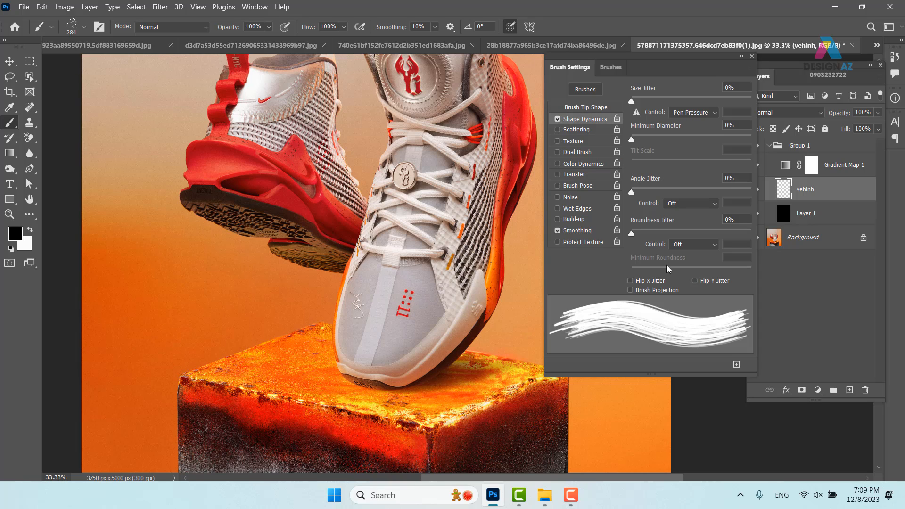
{"action": "left_click", "coordinate": [655, 291]}
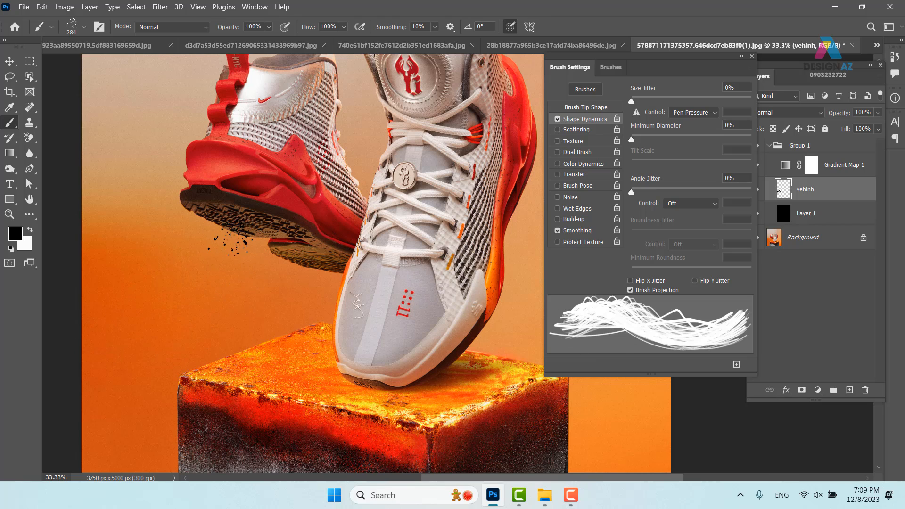
{"action": "left_click", "coordinate": [391, 269]}
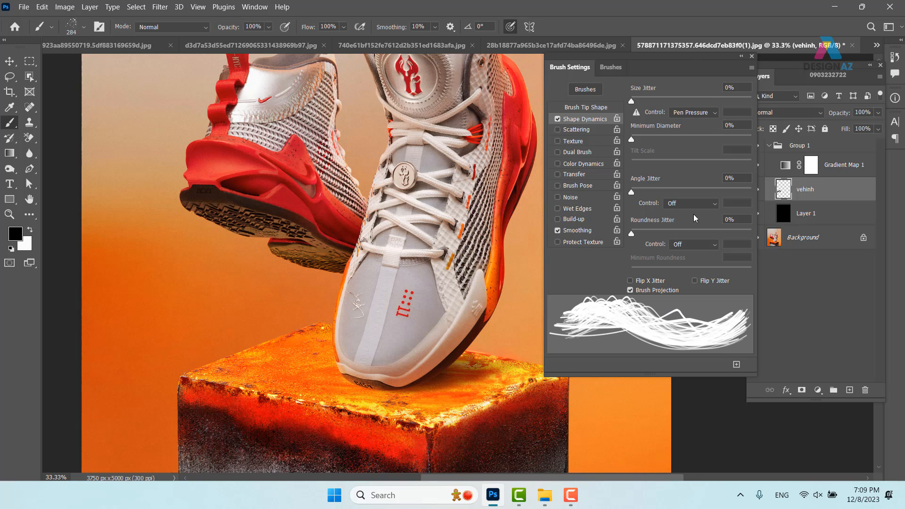
{"action": "left_click", "coordinate": [752, 57]}
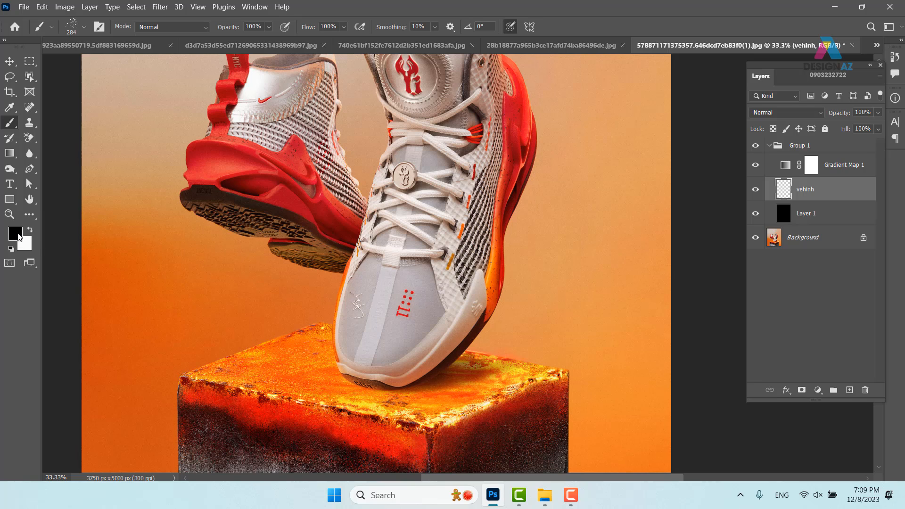
Set the foreground color to white, ffffff, and return to the Brush tool
{"action": "left_click", "coordinate": [18, 237]}
{"action": "type", "text": "ffffff"}
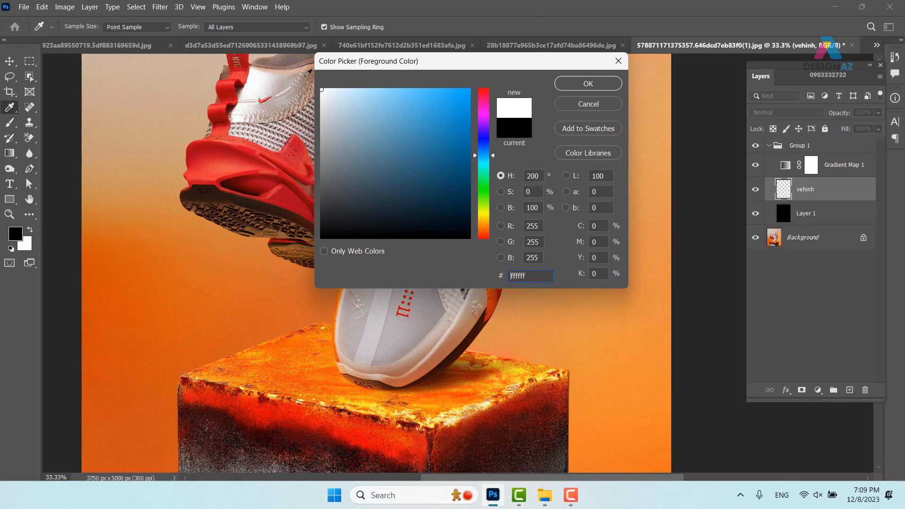
{"action": "left_click", "coordinate": [595, 86]}
{"action": "key", "text": "b"}
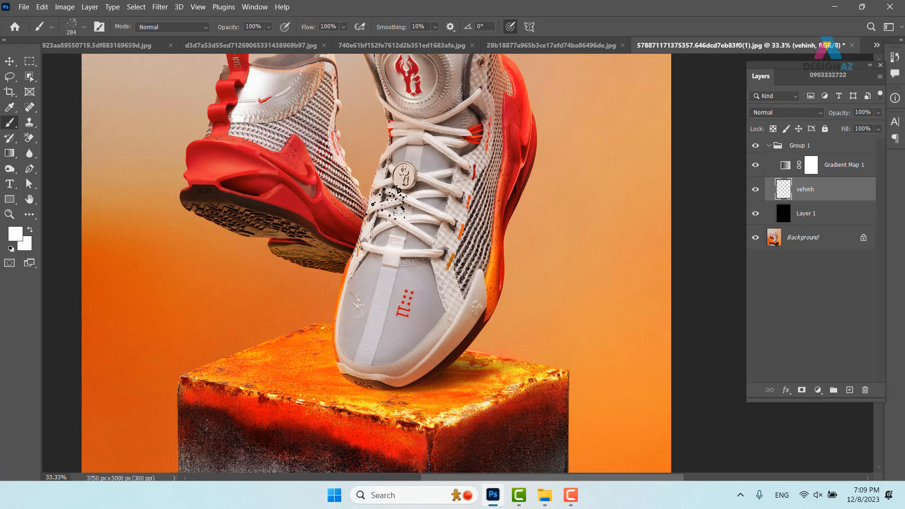
Undo a trial white streak painted across the front sneaker and set the brush flow to 13%
{"action": "mouse_move", "coordinate": [86, 370]}
{"action": "left_mouse_down"}
{"action": "mouse_move", "coordinate": [217, 279]}
{"action": "mouse_move", "coordinate": [493, 269]}
{"action": "mouse_move", "coordinate": [516, 249]}
{"action": "mouse_move", "coordinate": [531, 276]}
{"action": "left_mouse_up"}
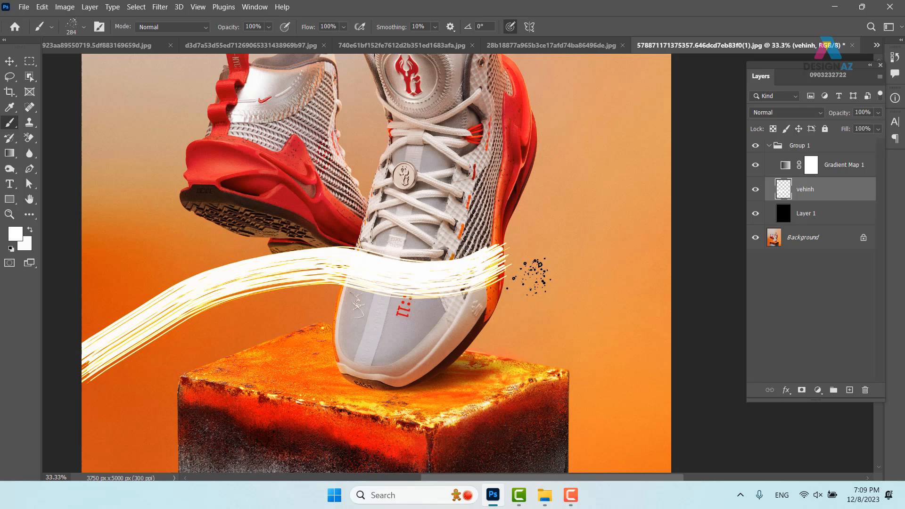
{"action": "key", "text": "ctrl+z"}
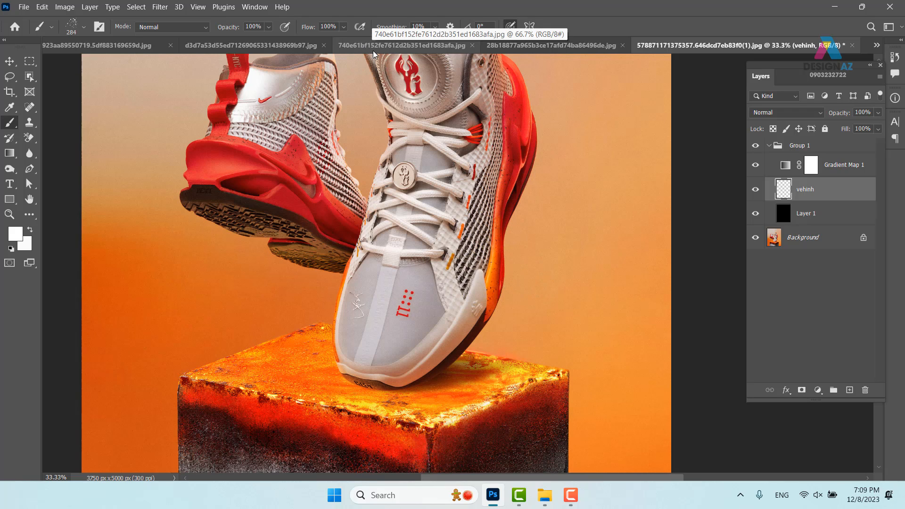
{"action": "left_click", "coordinate": [343, 27]}
{"action": "left_click_drag", "start_coordinate": [318, 40], "coordinate": [309, 41]}
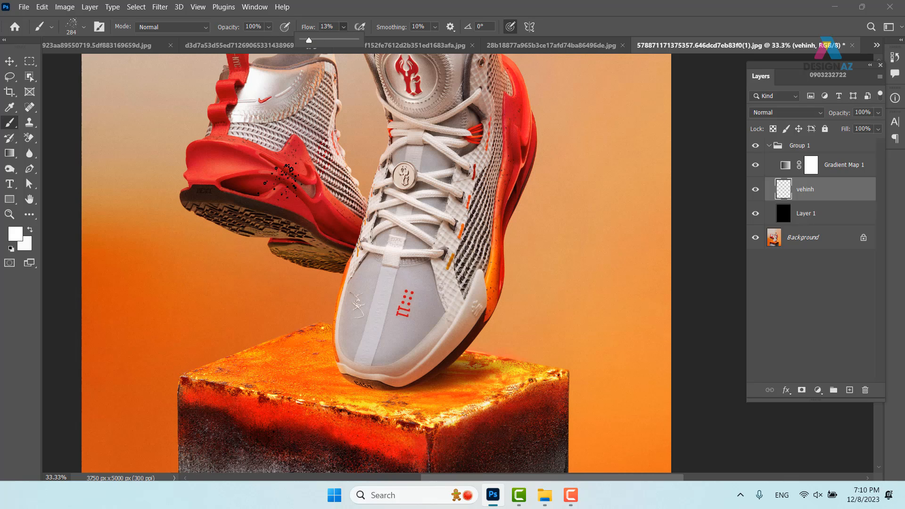
Try a freehand wavy light streak across the canvas and the front sneaker with the splatter brush, and undo it
{"action": "mouse_move", "coordinate": [70, 342]}
{"action": "left_mouse_down"}
{"action": "mouse_move", "coordinate": [170, 253]}
{"action": "mouse_move", "coordinate": [250, 288]}
{"action": "mouse_move", "coordinate": [266, 346]}
{"action": "mouse_move", "coordinate": [481, 169]}
{"action": "mouse_move", "coordinate": [603, 215]}
{"action": "mouse_move", "coordinate": [675, 163]}
{"action": "left_mouse_up"}
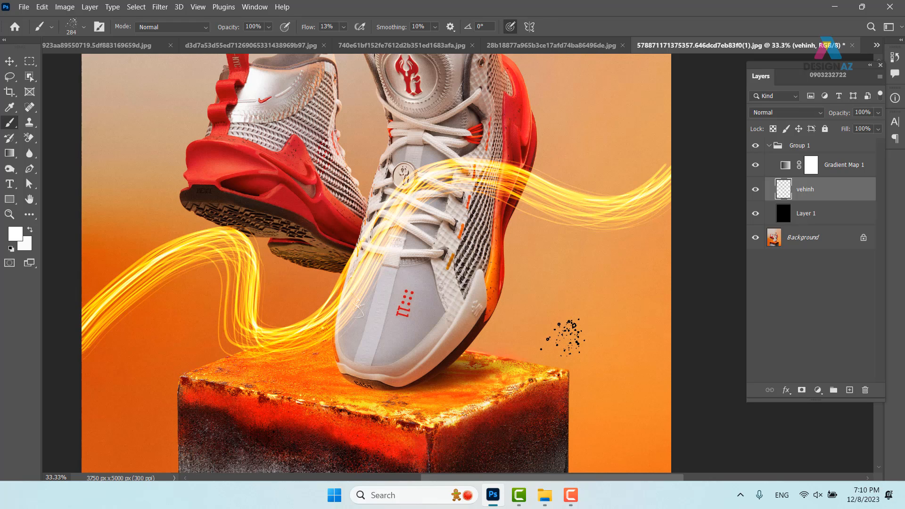
{"action": "key", "text": "ctrl+z"}
Start a curved Pen path outside the canvas's left edge, crossing the rear sneaker and looping back beneath its sole
{"action": "key", "text": "ctrl+minus"}
{"action": "key", "text": "ctrl+minus"}
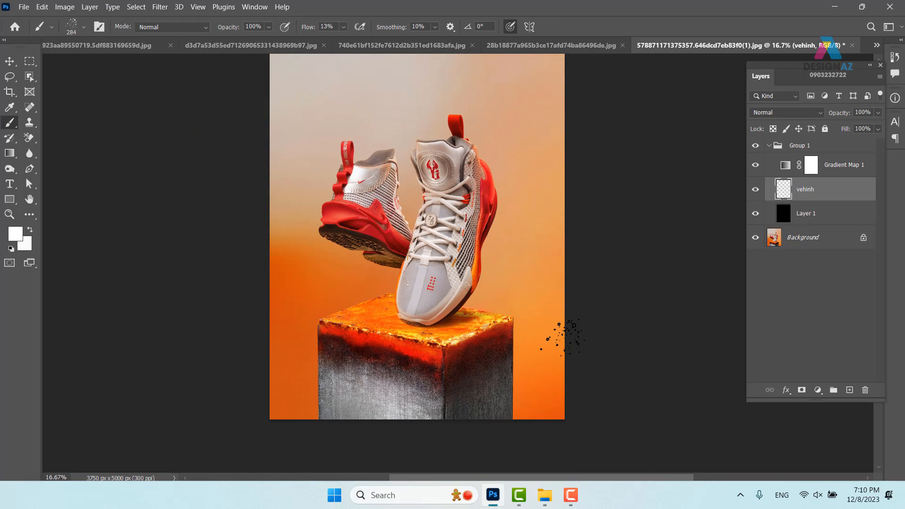
{"action": "left_click_drag", "start_coordinate": [313, 192], "coordinate": [287, 212]}
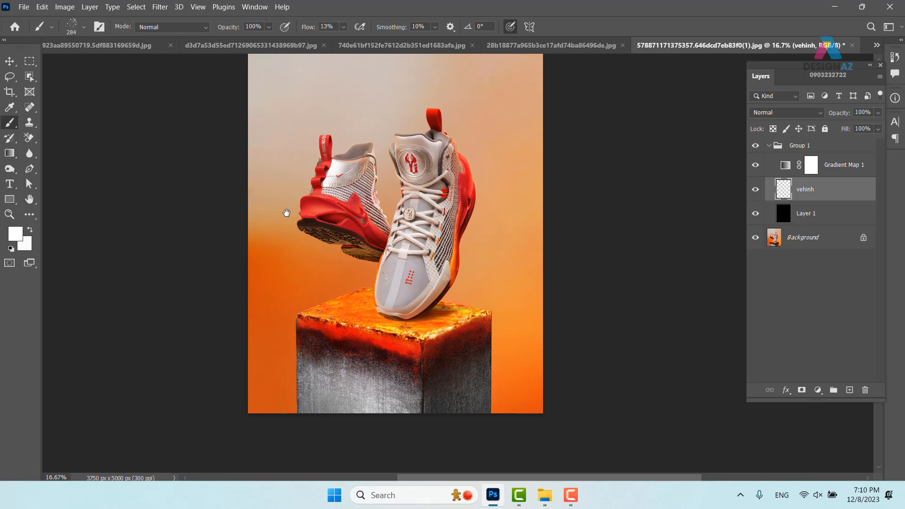
{"action": "key", "text": "p"}
{"action": "left_click", "coordinate": [239, 205]}
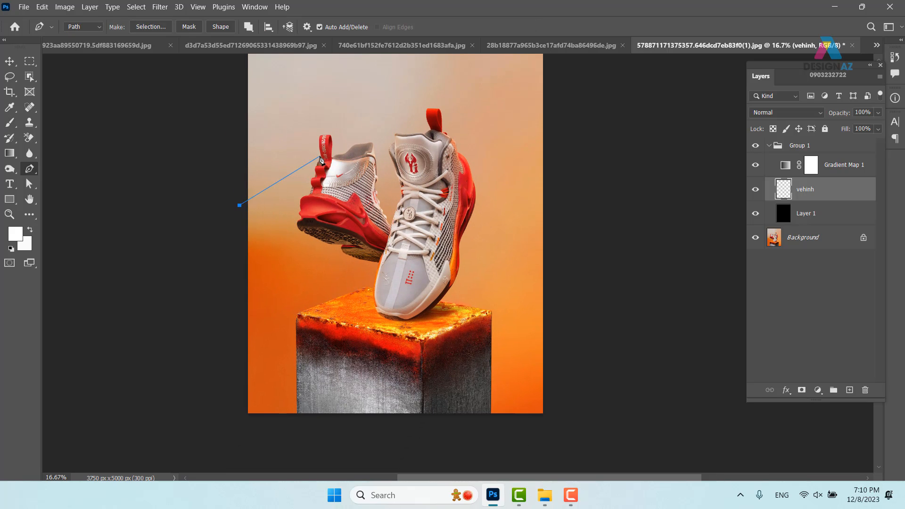
{"action": "left_click_drag", "start_coordinate": [339, 165], "coordinate": [392, 183]}
{"action": "key", "text": "ctrl+z"}
{"action": "left_click_drag", "start_coordinate": [383, 181], "coordinate": [393, 224]}
{"action": "left_click_drag", "start_coordinate": [295, 259], "coordinate": [309, 296]}
Continue the path across the front sneaker's toe, up its right side and out beyond the canvas's right edge
{"action": "left_click_drag", "start_coordinate": [492, 232], "coordinate": [501, 189]}
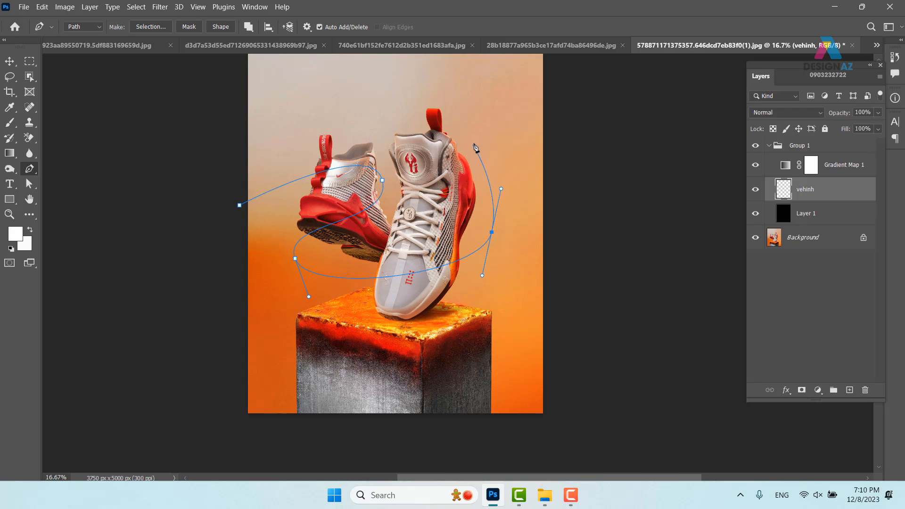
{"action": "left_click_drag", "start_coordinate": [474, 143], "coordinate": [485, 121]}
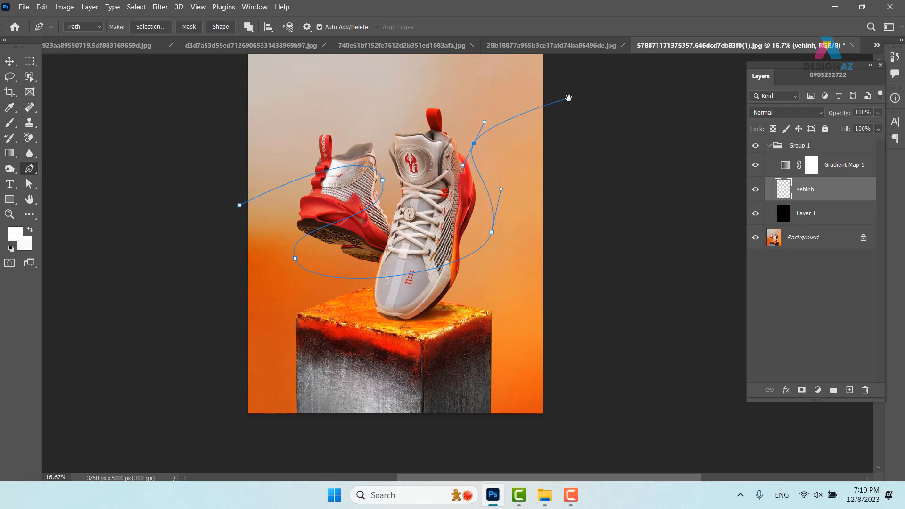
{"action": "left_click_drag", "start_coordinate": [568, 98], "coordinate": [594, 145]}
{"action": "left_click_drag", "start_coordinate": [609, 179], "coordinate": [672, 192]}
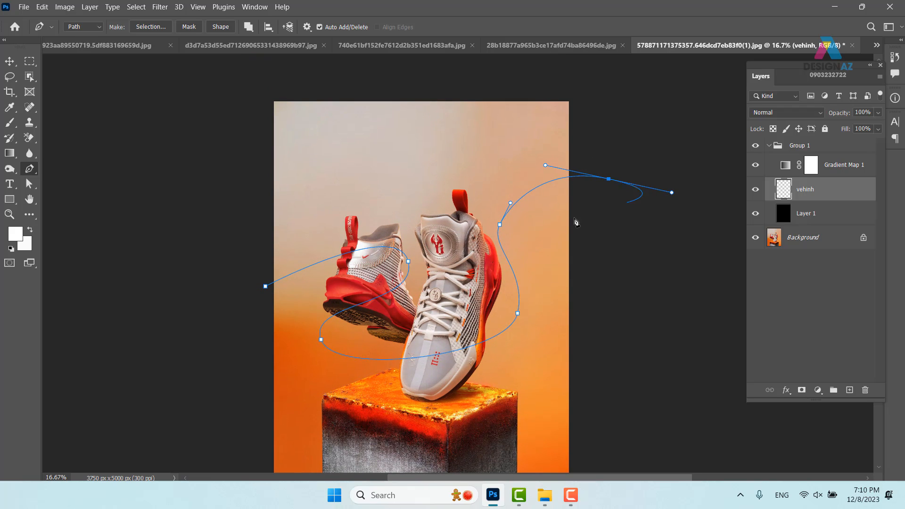
Reshape the path beside the front sneaker by moving the lower anchor slightly outward and adjusting the handles of both right-side anchors
{"action": "left_click", "coordinate": [499, 225], "text": "ctrl"}
{"action": "left_click_drag", "start_coordinate": [510, 203], "coordinate": [504, 183]}
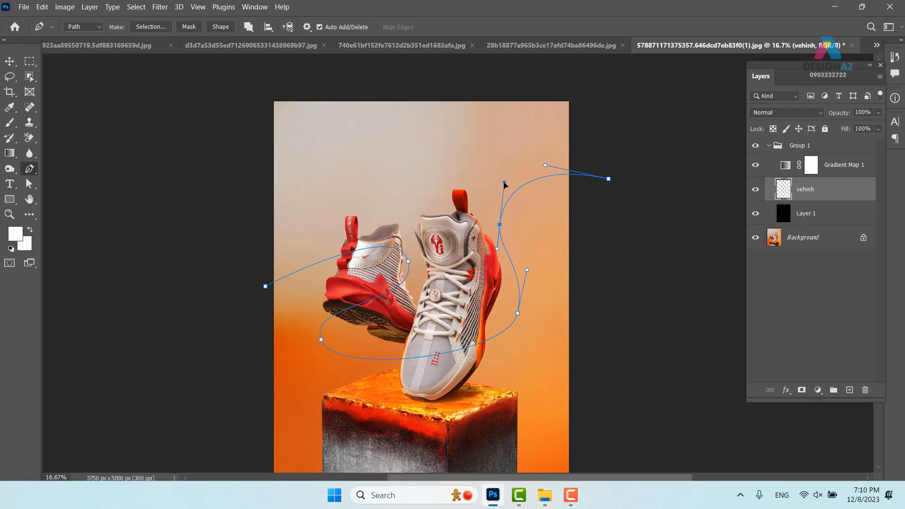
{"action": "left_click_drag", "start_coordinate": [518, 313], "coordinate": [526, 317]}
{"action": "left_click_drag", "start_coordinate": [536, 274], "coordinate": [528, 271]}
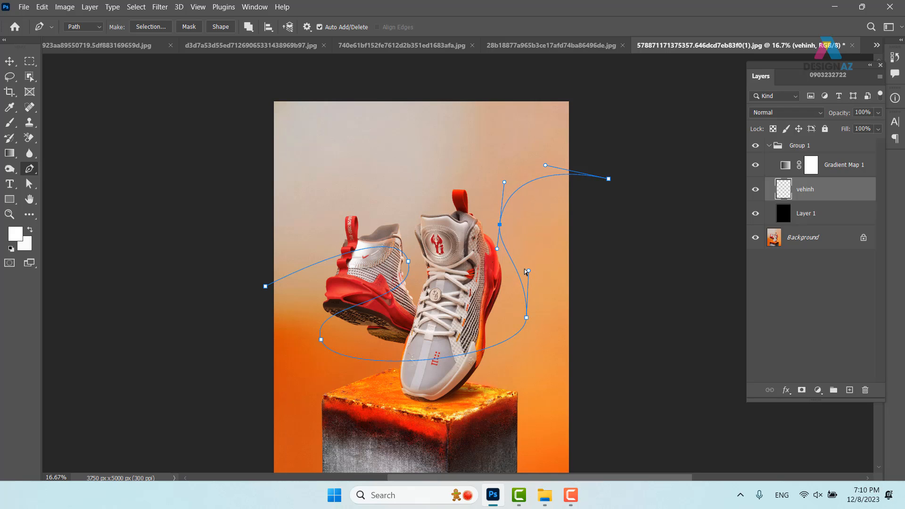
{"action": "left_click_drag", "start_coordinate": [505, 182], "coordinate": [497, 172]}
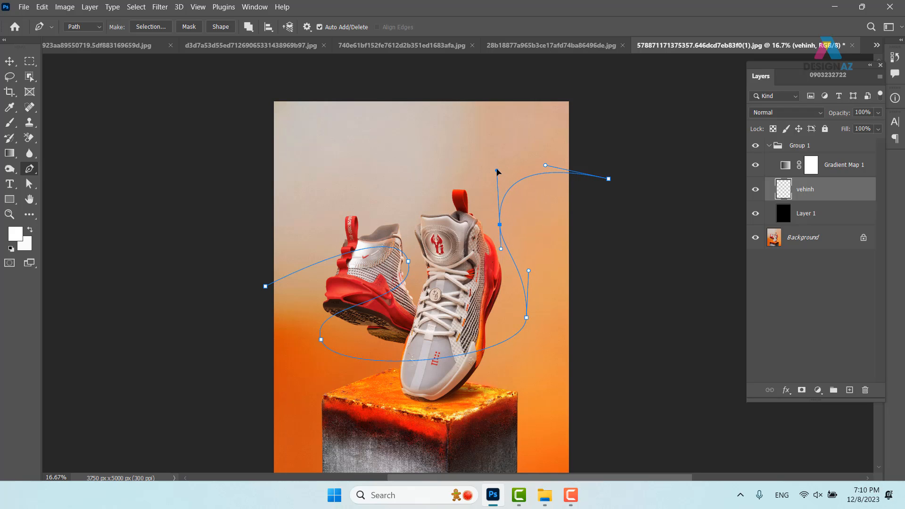
{"action": "left_click", "coordinate": [527, 317], "text": "ctrl"}
{"action": "left_click", "coordinate": [546, 271], "text": "ctrl"}
{"action": "key", "text": "ctrl+z"}
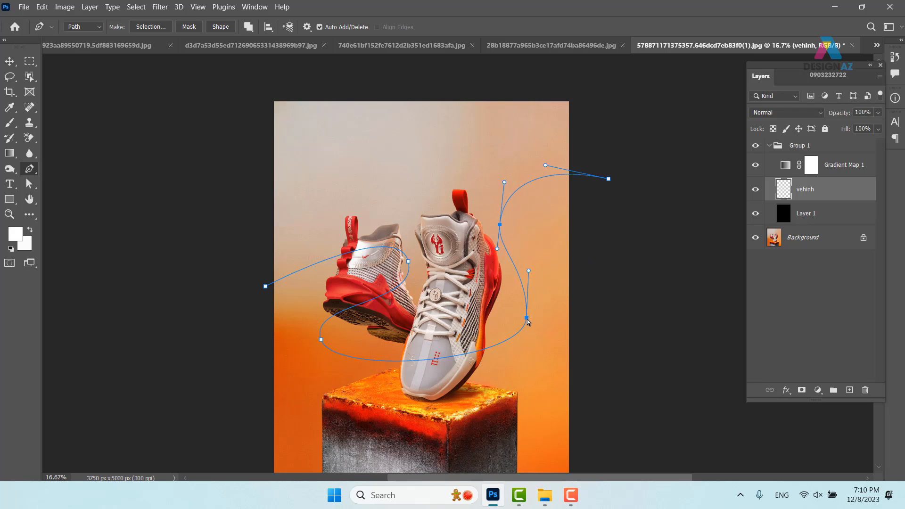
{"action": "left_click_drag", "start_coordinate": [527, 322], "coordinate": [550, 266]}
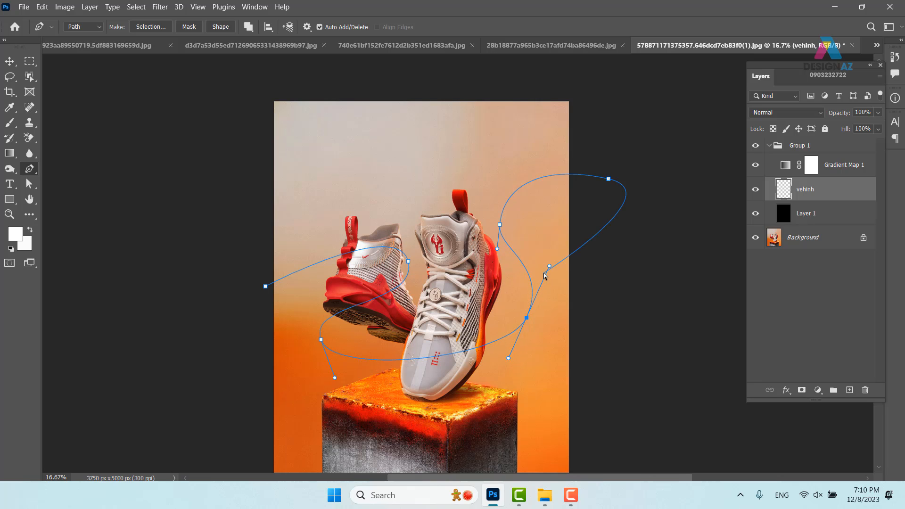
Widen the path's sweep under the front sneaker and stretch the bend at the rear sneaker by adjusting their curve handles
{"action": "left_click_drag", "start_coordinate": [478, 350], "coordinate": [506, 220]}
{"action": "key", "text": "ctrl+plus"}
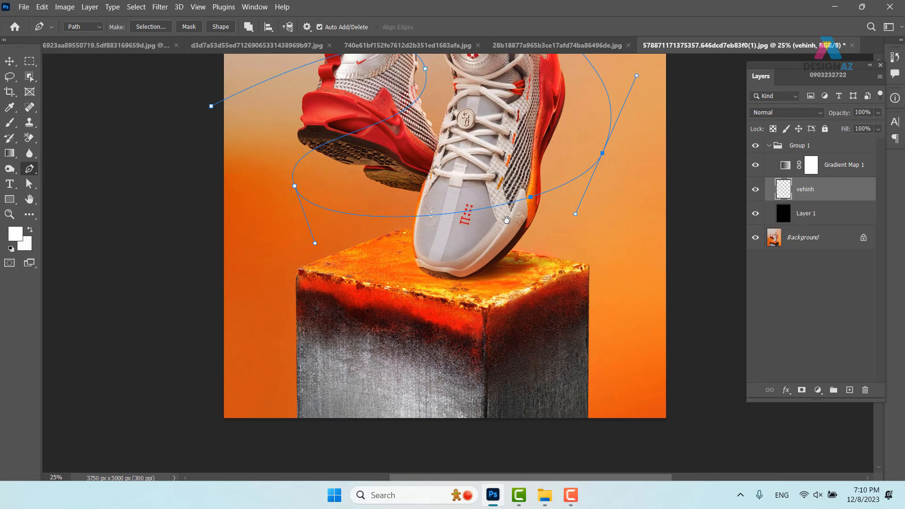
{"action": "left_click_drag", "start_coordinate": [554, 191], "coordinate": [480, 326]}
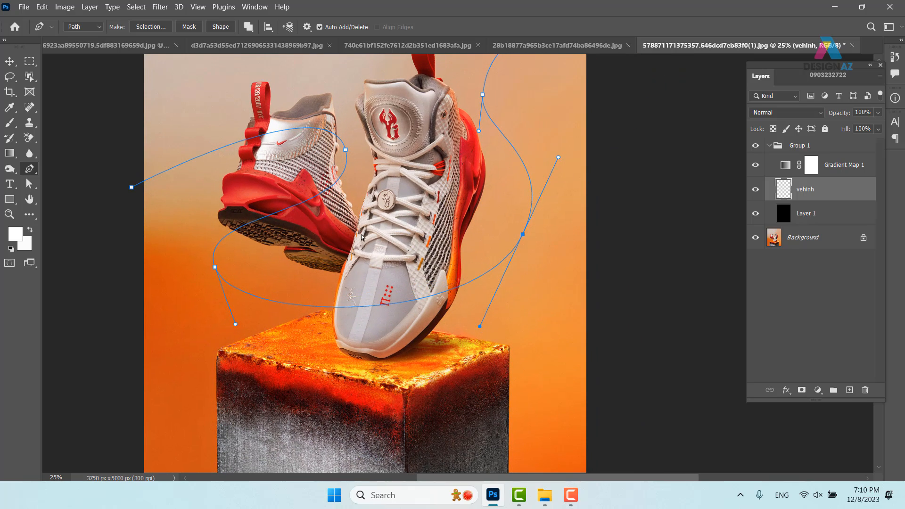
{"action": "left_click_drag", "start_coordinate": [362, 237], "coordinate": [392, 270]}
{"action": "left_click", "coordinate": [377, 193]}
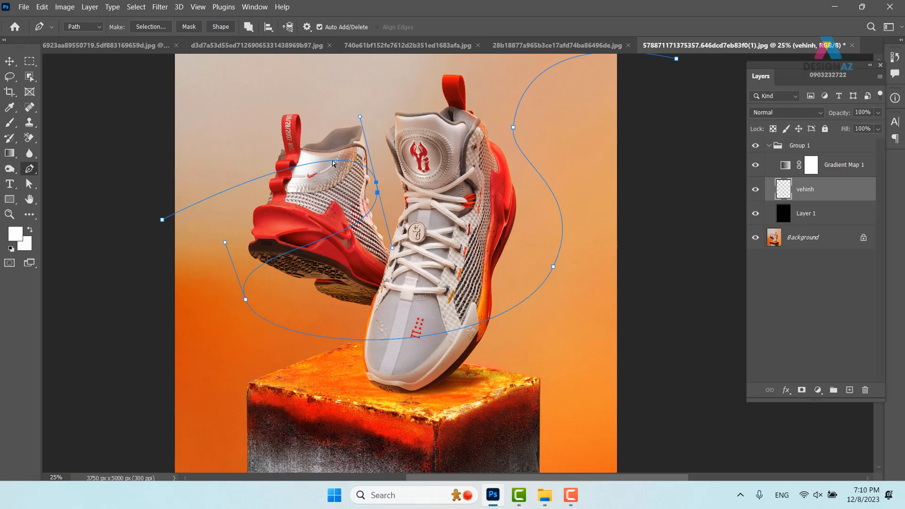
{"action": "left_click_drag", "start_coordinate": [359, 117], "coordinate": [353, 93]}
Round out the path's upper bend to the right of the front sneaker's collar by tilting its anchor handle outward
{"action": "scroll", "coordinate": [681, 251], "scroll_direction": "up", "scroll_amount": 3}
{"action": "scroll", "coordinate": [681, 252], "scroll_direction": "right", "scroll_amount": 2}
{"action": "left_click", "coordinate": [458, 206]}
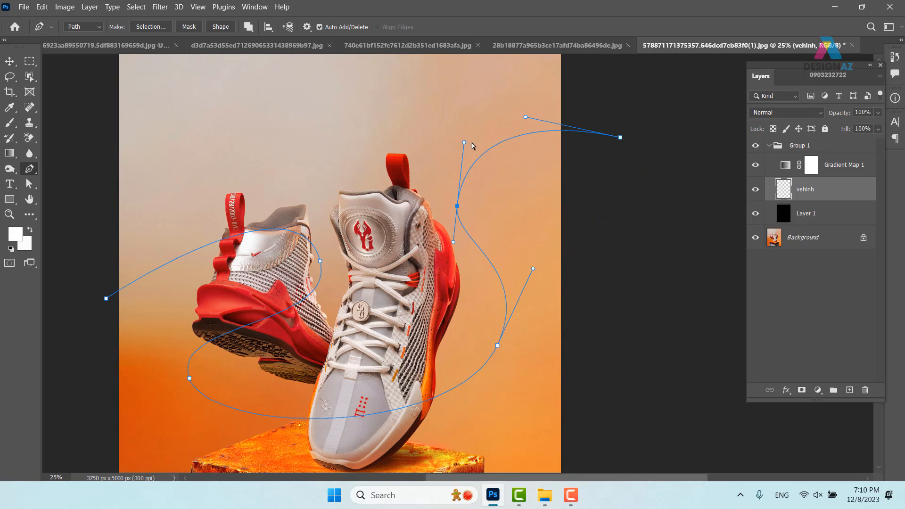
{"action": "left_click_drag", "start_coordinate": [465, 143], "coordinate": [441, 126]}
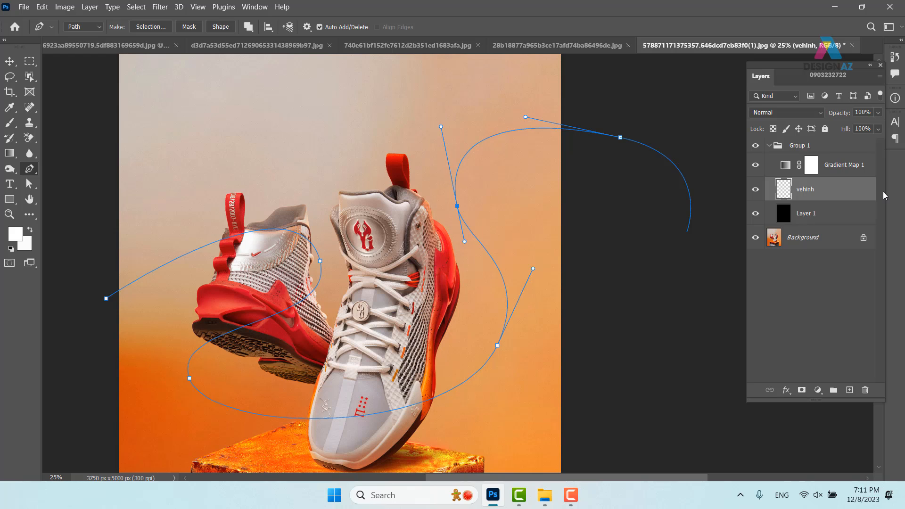
Try stroking the path on the vehinh layer with the Brush and Simulate Pressure enabled, and undo the stroke
{"action": "right_click", "coordinate": [468, 160]}
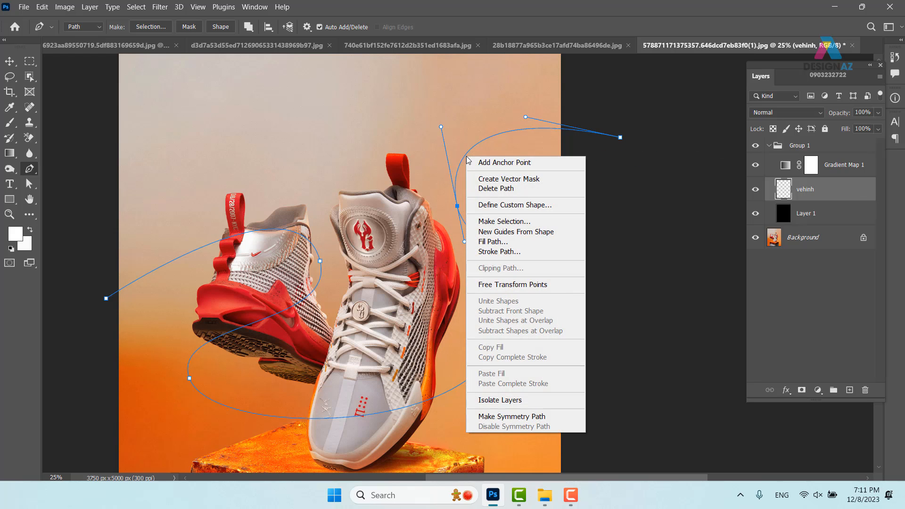
{"action": "left_click", "coordinate": [518, 252]}
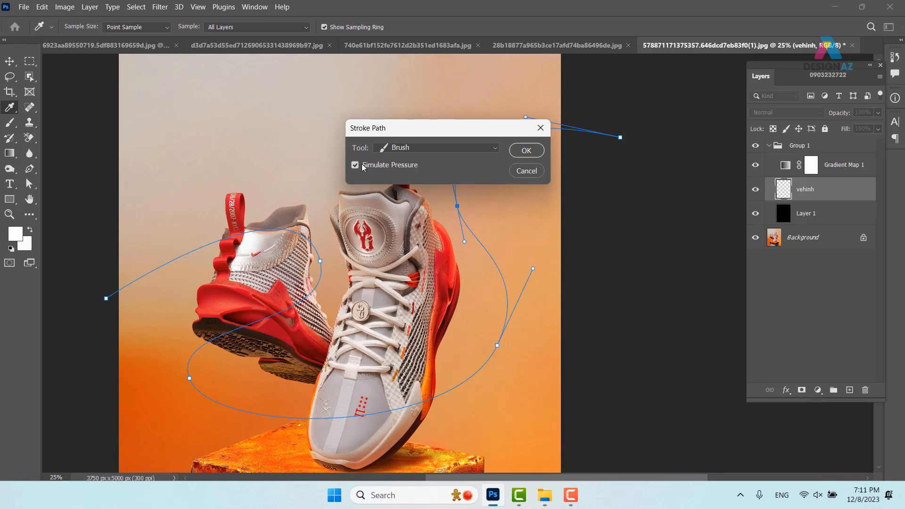
{"action": "left_click", "coordinate": [534, 151]}
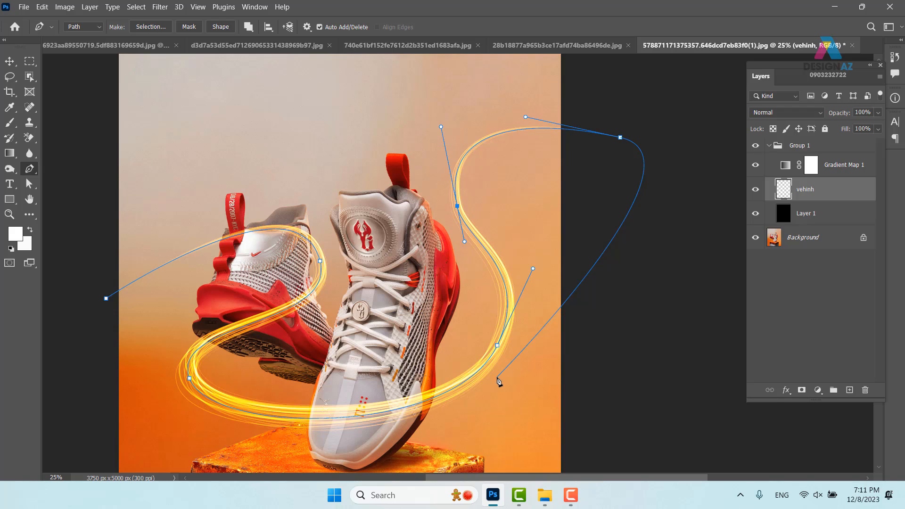
{"action": "key", "text": "Escape"}
{"action": "key", "text": "ctrl+z"}
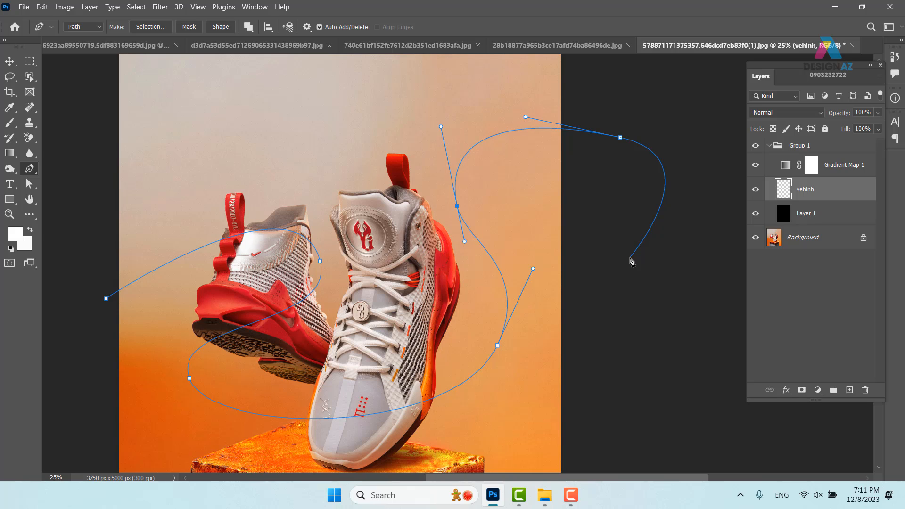
Turn off pressure-controlled brush size, try stroking the path with the Brush and Simulate Pressure, and undo that stroke
{"action": "key", "text": "b"}
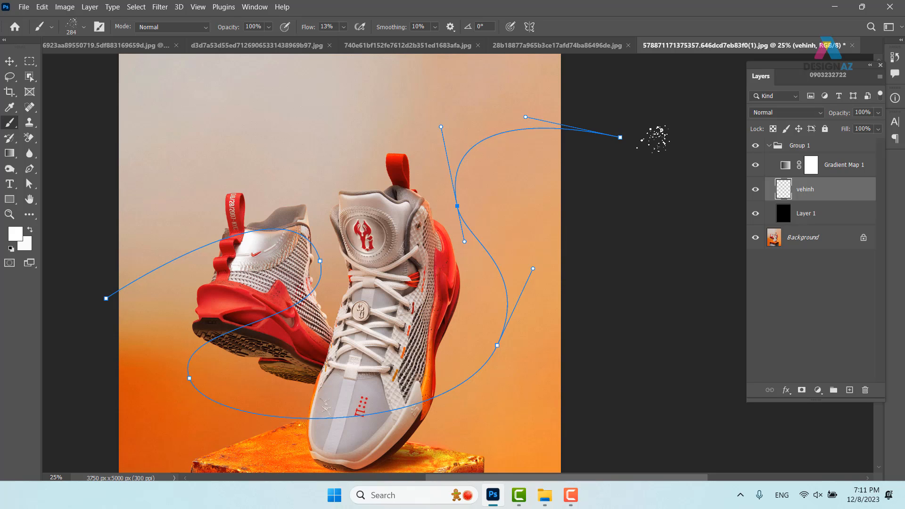
{"action": "key", "text": "p"}
{"action": "right_click", "coordinate": [572, 128]}
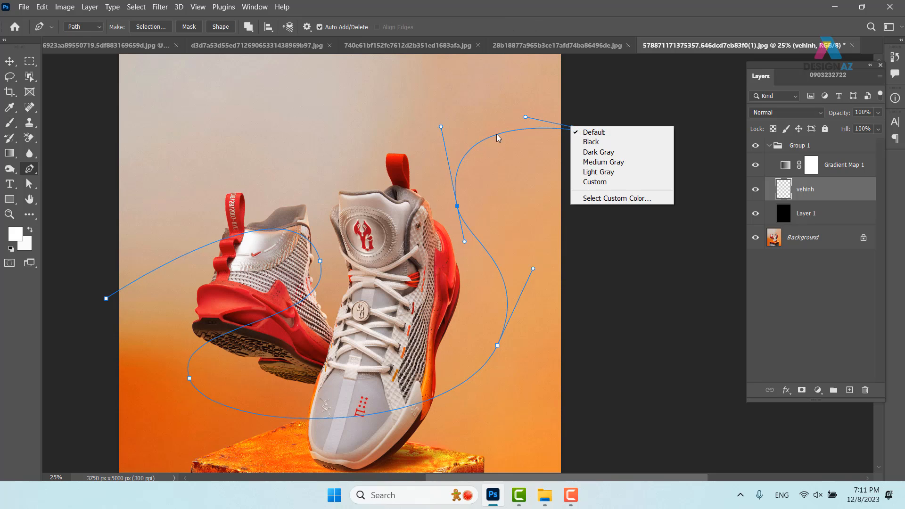
{"action": "right_click", "coordinate": [497, 134]}
{"action": "left_click", "coordinate": [535, 232]}
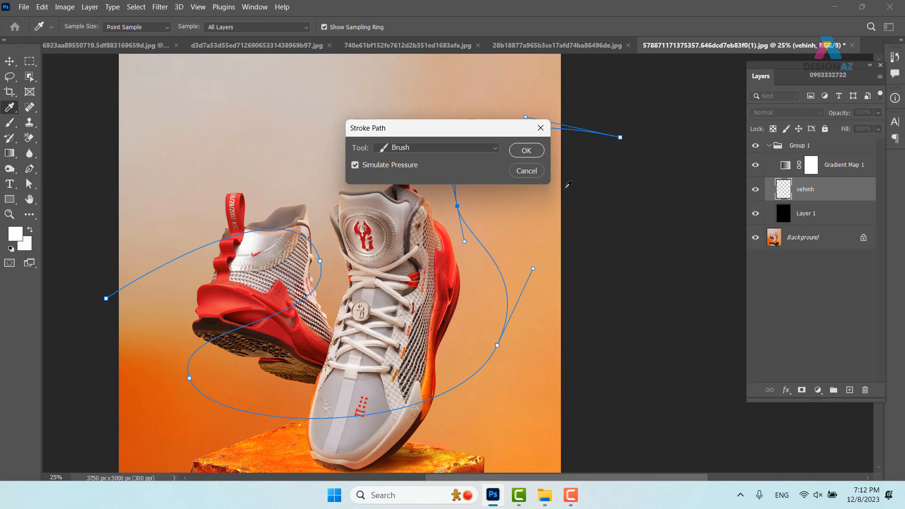
{"action": "left_click", "coordinate": [526, 150]}
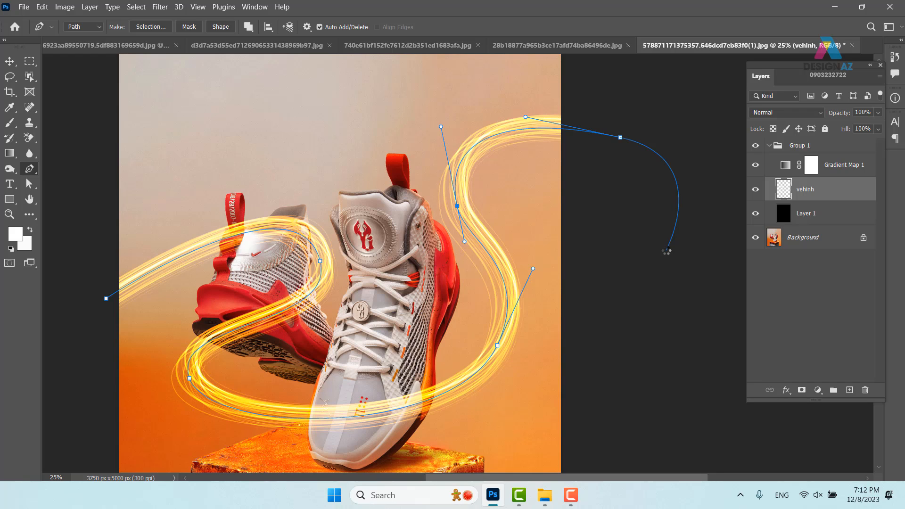
{"action": "key", "text": "ctrl+z"}
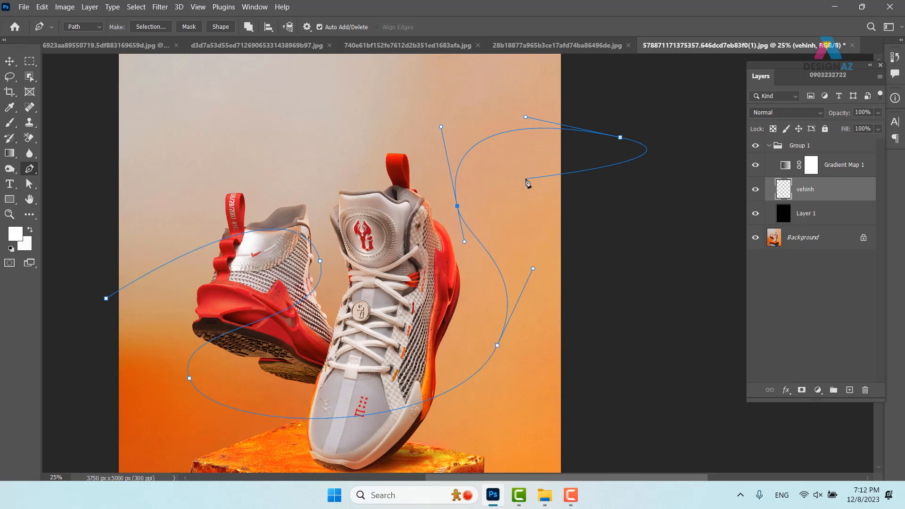
Try stroking the path with a much larger splatter brush, and undo the stroke
{"action": "key", "text": "b"}
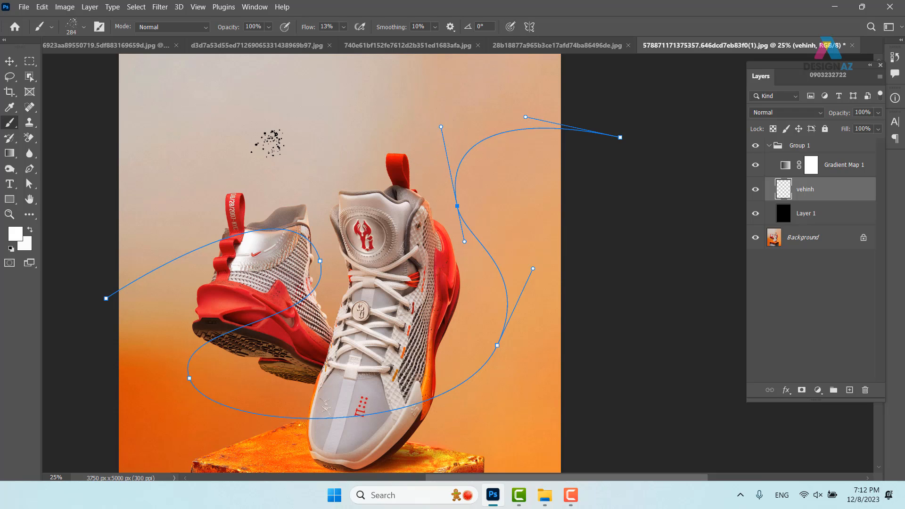
{"action": "right_click", "coordinate": [269, 142]}
{"action": "mouse_move", "coordinate": [265, 141]}
{"action": "left_mouse_down"}
{"action": "mouse_move", "coordinate": [230, 145]}
{"action": "mouse_move", "coordinate": [257, 145]}
{"action": "left_mouse_up"}
{"action": "key", "text": "p"}
{"action": "right_click", "coordinate": [436, 151]}
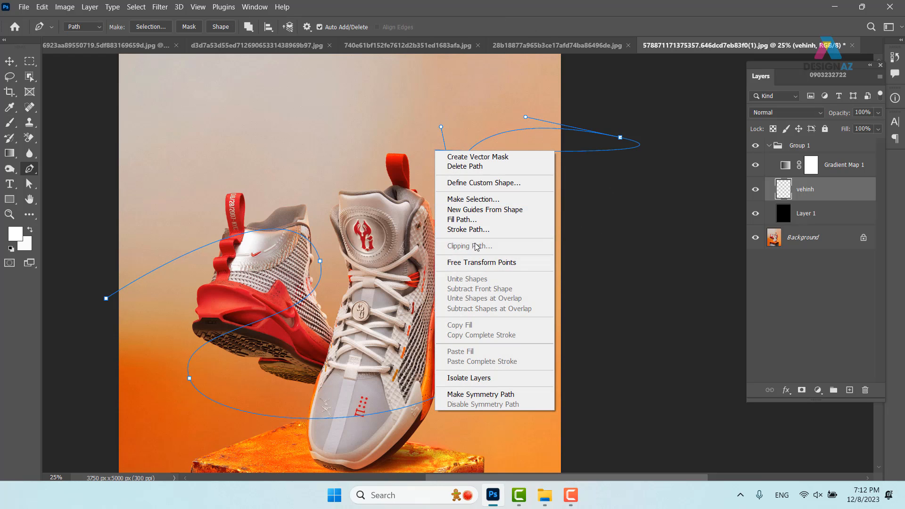
{"action": "left_click", "coordinate": [468, 229]}
{"action": "left_click", "coordinate": [520, 149]}
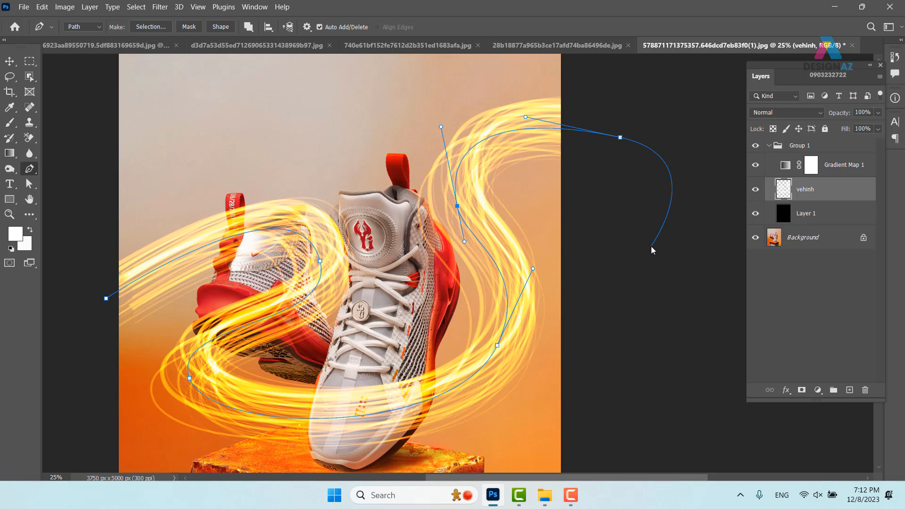
{"action": "key", "text": "ctrl+z"}
Set the splatter brush size to 425 px and stroke the path with the Brush and Simulate Pressure enabled
{"action": "key", "text": "b"}
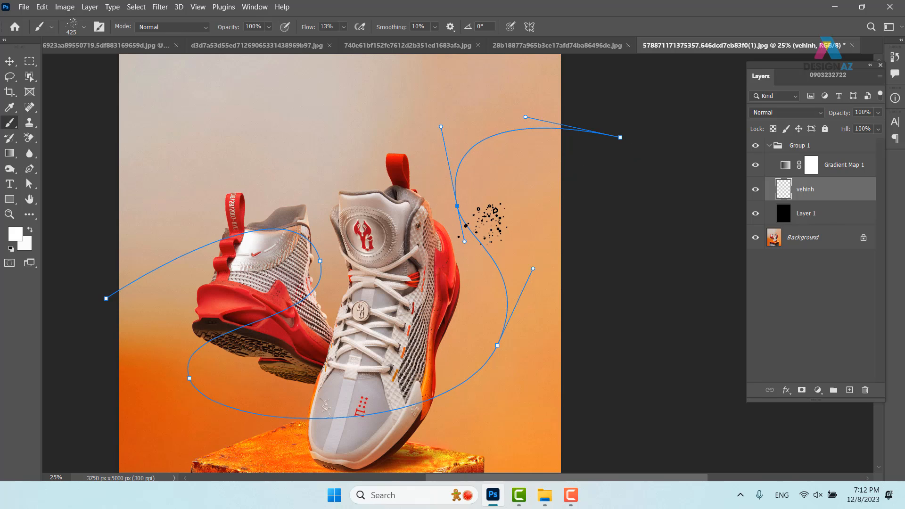
{"action": "key", "text": "p"}
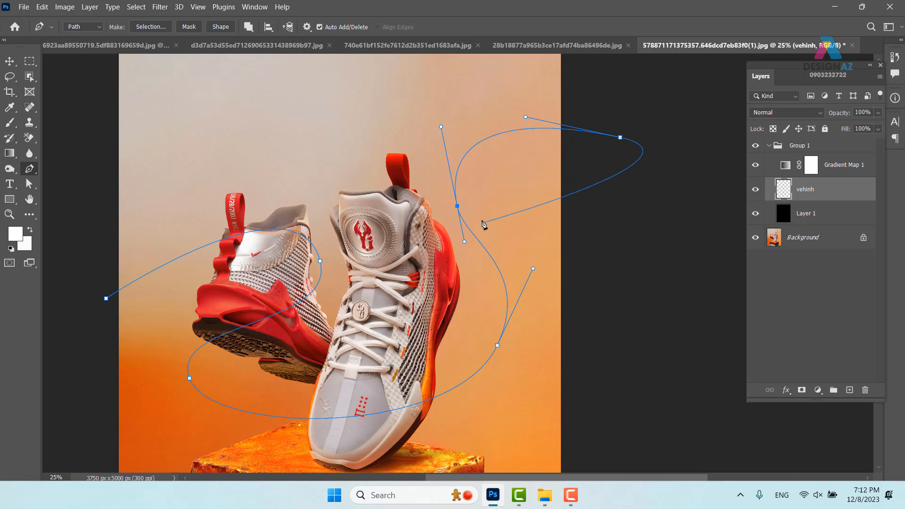
{"action": "right_click", "coordinate": [461, 188]}
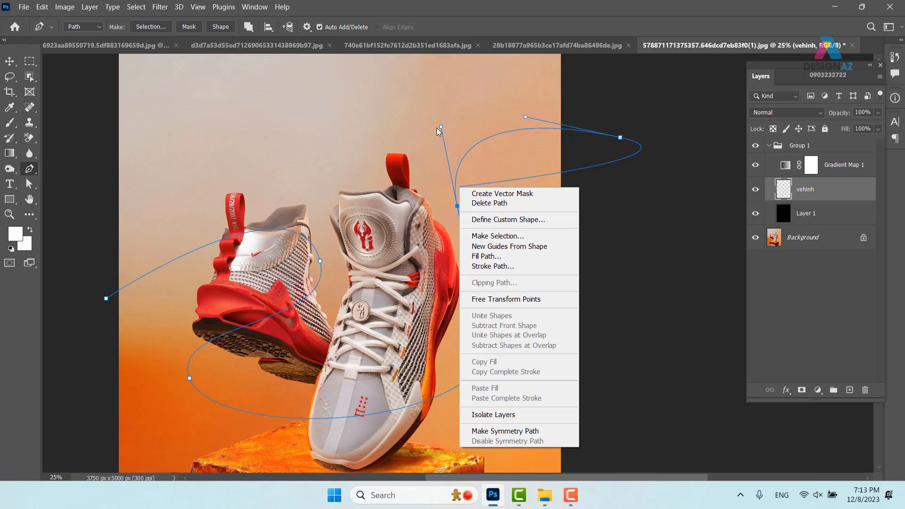
{"action": "left_click", "coordinate": [493, 266]}
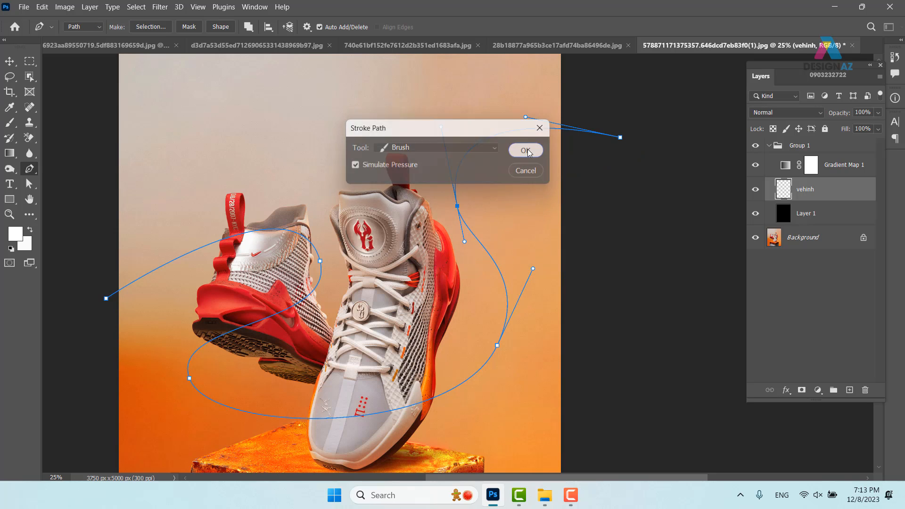
{"action": "left_click", "coordinate": [528, 149]}
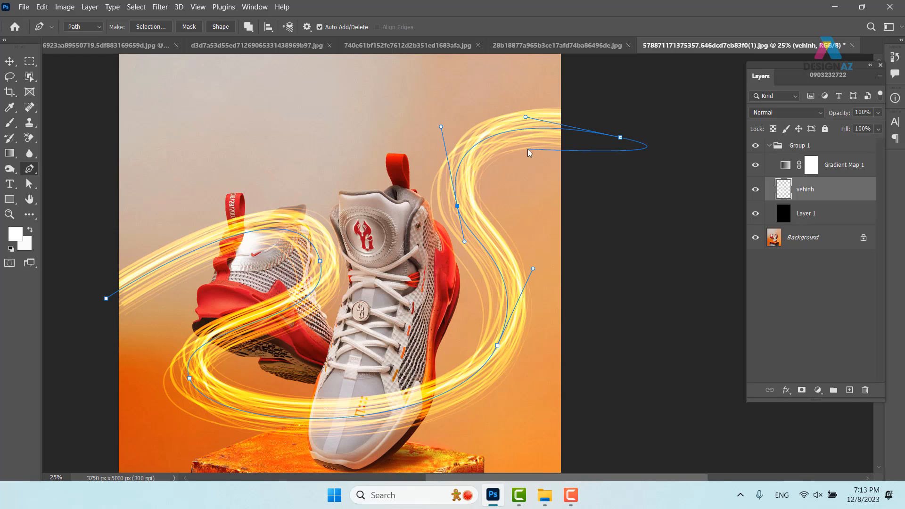
Convert the path to a selection, deselect it, and switch to the Move tool
{"action": "key", "text": "ctrl+Return"}
{"action": "key", "text": "ctrl+d"}
{"action": "key", "text": "v"}
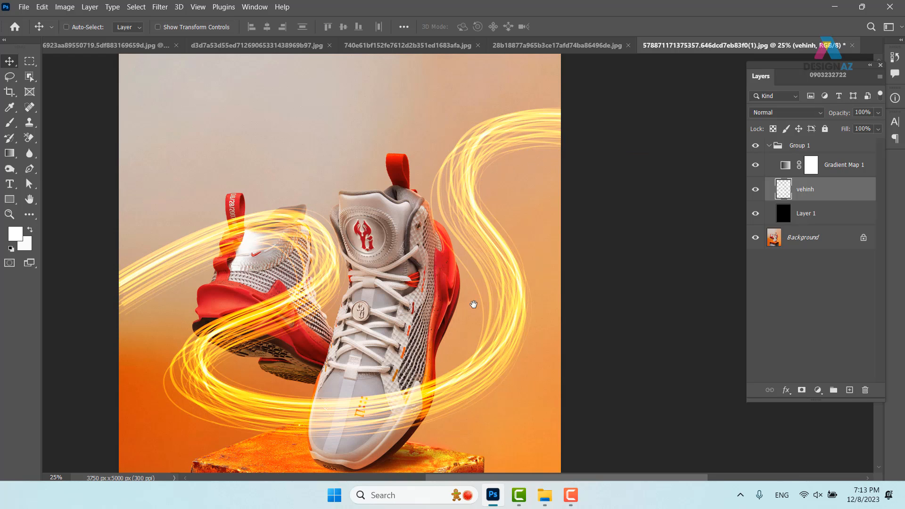
Add a layer mask to the vehinh layer and choose a soft round brush with 0% hardness
{"action": "left_click_drag", "start_coordinate": [350, 285], "coordinate": [407, 248]}
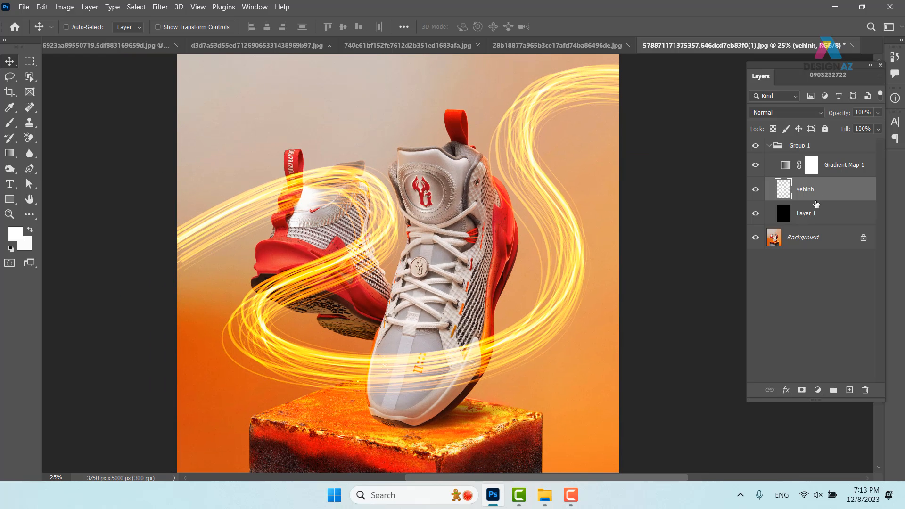
{"action": "left_click", "coordinate": [802, 390]}
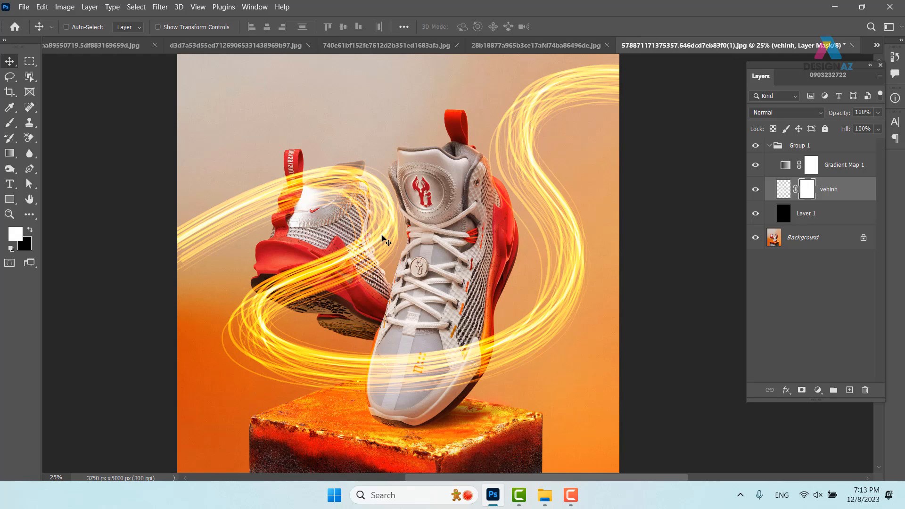
{"action": "key", "text": "b"}
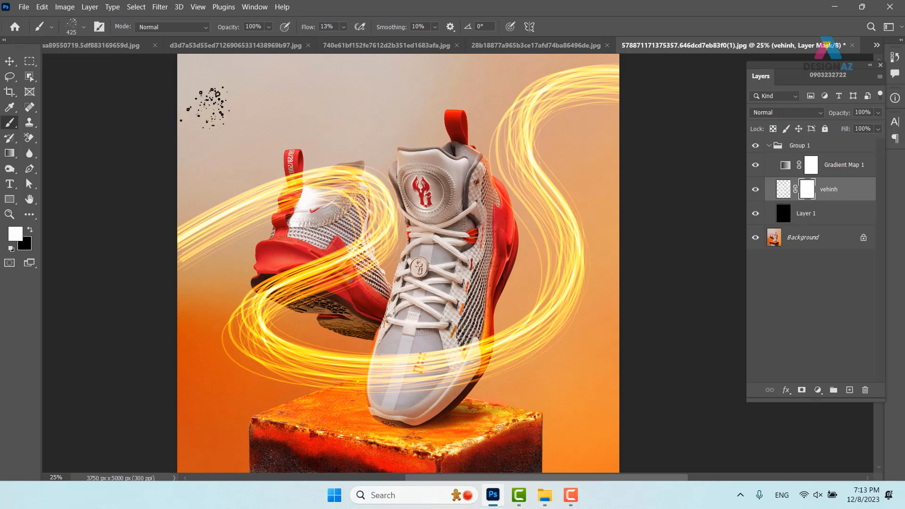
{"action": "left_click", "coordinate": [83, 25]}
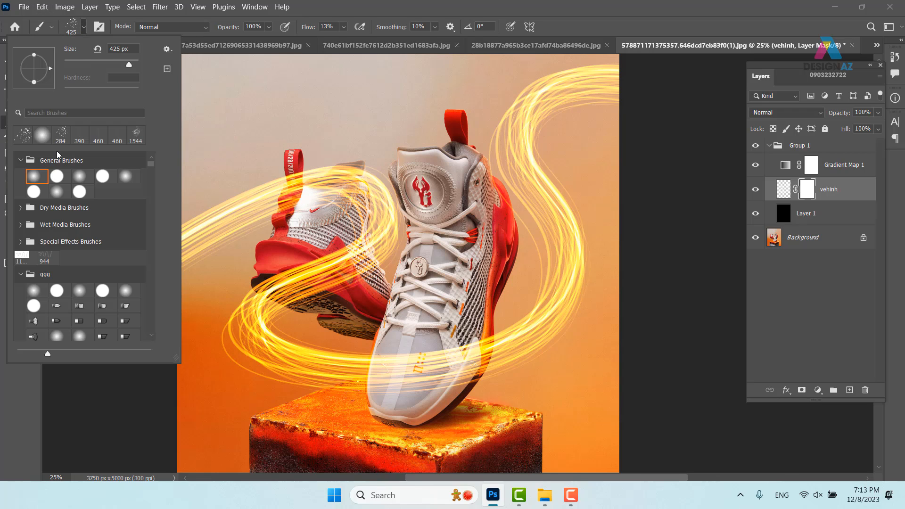
{"action": "left_click", "coordinate": [83, 176]}
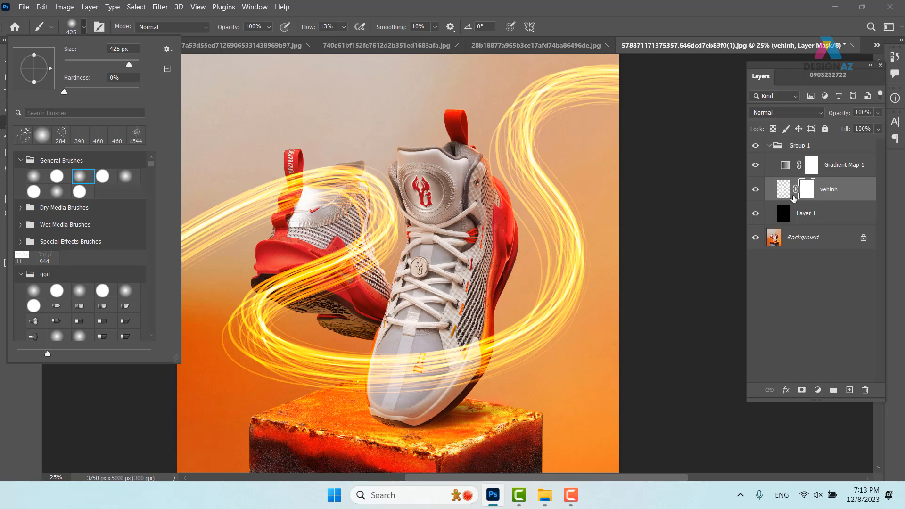
{"action": "left_click", "coordinate": [671, 29]}
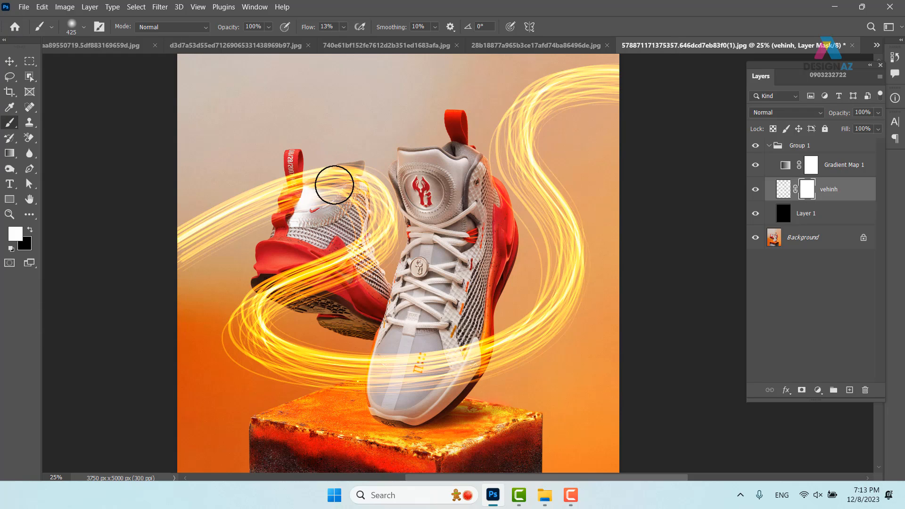
Paint black at 100% flow on the vehinh mask to hide the light streak crossing the rear shoe's midsole and outsole
{"action": "key", "text": "ctrl+plus"}
{"action": "key", "text": "ctrl+plus"}
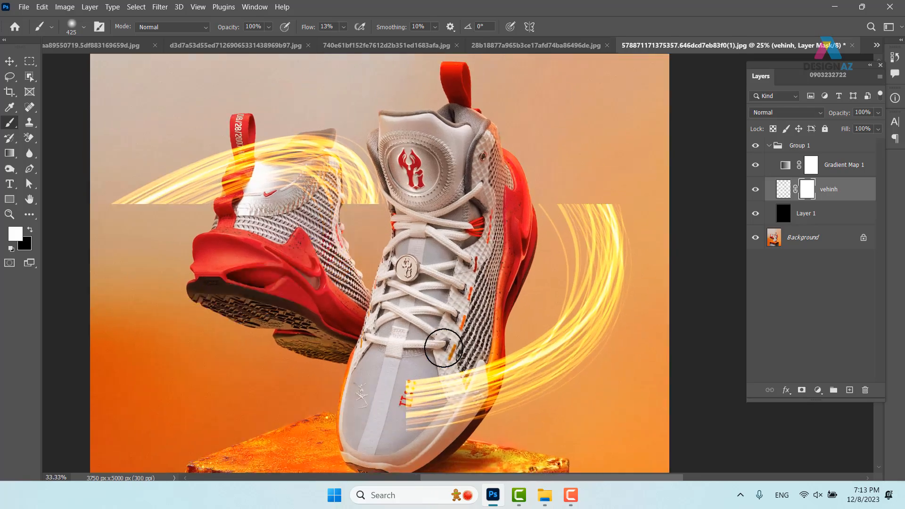
{"action": "left_click_drag", "start_coordinate": [254, 349], "coordinate": [369, 363]}
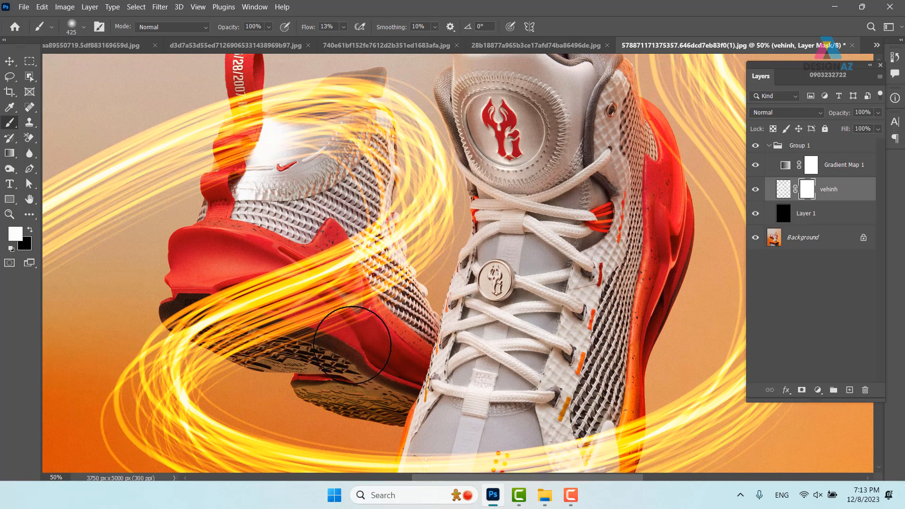
{"action": "key", "text": "x"}
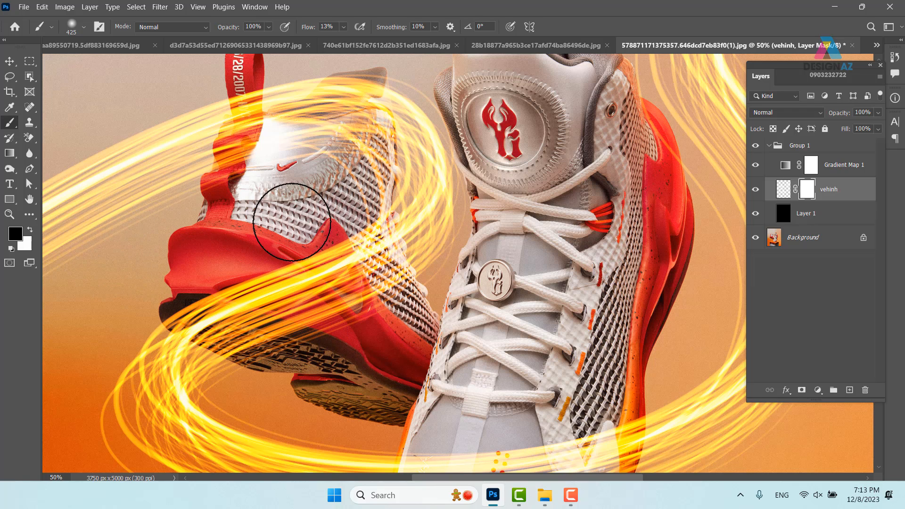
{"action": "left_click", "coordinate": [343, 26]}
{"action": "left_click_drag", "start_coordinate": [346, 39], "coordinate": [396, 40]}
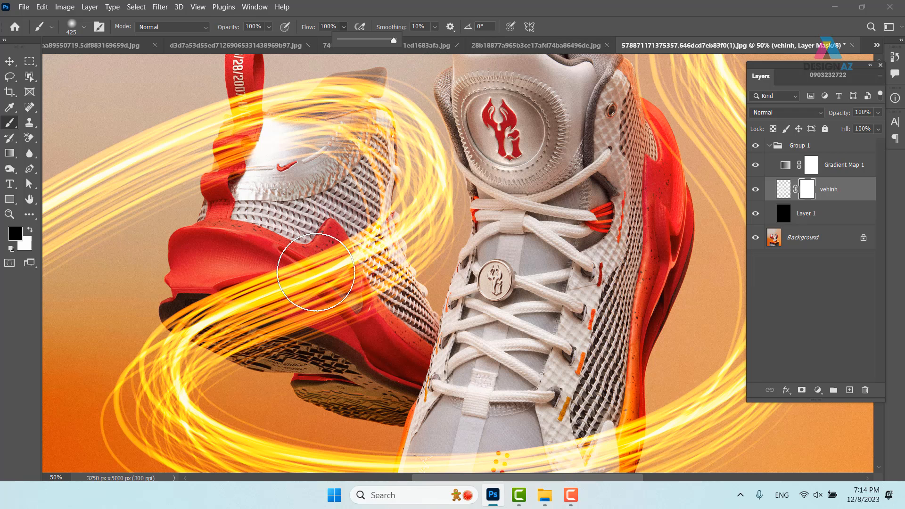
{"action": "mouse_move", "coordinate": [245, 296]}
{"action": "left_mouse_down"}
{"action": "mouse_move", "coordinate": [320, 342]}
{"action": "mouse_move", "coordinate": [303, 277]}
{"action": "mouse_move", "coordinate": [346, 322]}
{"action": "mouse_move", "coordinate": [325, 213]}
{"action": "mouse_move", "coordinate": [369, 276]}
{"action": "mouse_move", "coordinate": [350, 215]}
{"action": "mouse_move", "coordinate": [371, 274]}
{"action": "mouse_move", "coordinate": [330, 208]}
{"action": "mouse_move", "coordinate": [348, 200]}
{"action": "mouse_move", "coordinate": [354, 226]}
{"action": "mouse_move", "coordinate": [341, 188]}
{"action": "mouse_move", "coordinate": [354, 194]}
{"action": "mouse_move", "coordinate": [378, 310]}
{"action": "mouse_move", "coordinate": [285, 334]}
{"action": "mouse_move", "coordinate": [239, 298]}
{"action": "mouse_move", "coordinate": [259, 326]}
{"action": "mouse_move", "coordinate": [194, 305]}
{"action": "mouse_move", "coordinate": [240, 324]}
{"action": "mouse_move", "coordinate": [200, 299]}
{"action": "mouse_move", "coordinate": [402, 375]}
{"action": "mouse_move", "coordinate": [402, 384]}
{"action": "mouse_move", "coordinate": [266, 313]}
{"action": "mouse_move", "coordinate": [206, 302]}
{"action": "left_mouse_up"}
{"action": "left_click_drag", "start_coordinate": [293, 298], "coordinate": [275, 299]}
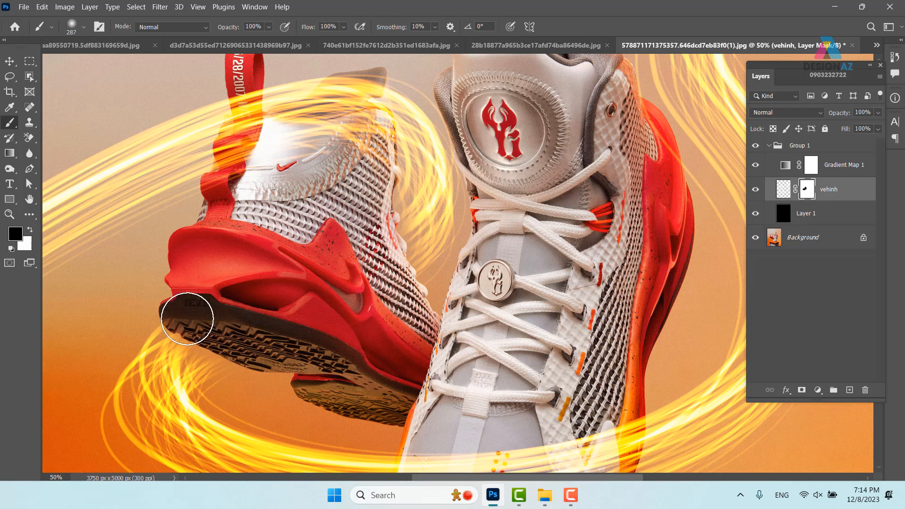
Mask out the stray light strands overlapping the outer side of the front shoe
{"action": "key", "text": "space"}
{"action": "left_click_drag", "start_coordinate": [342, 342], "coordinate": [315, 280]}
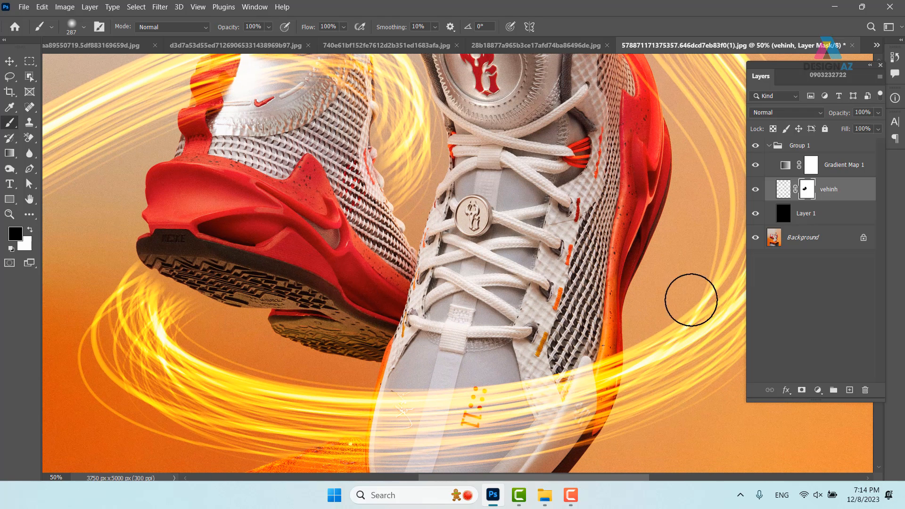
{"action": "key", "text": "space"}
{"action": "left_click_drag", "start_coordinate": [613, 310], "coordinate": [469, 226]}
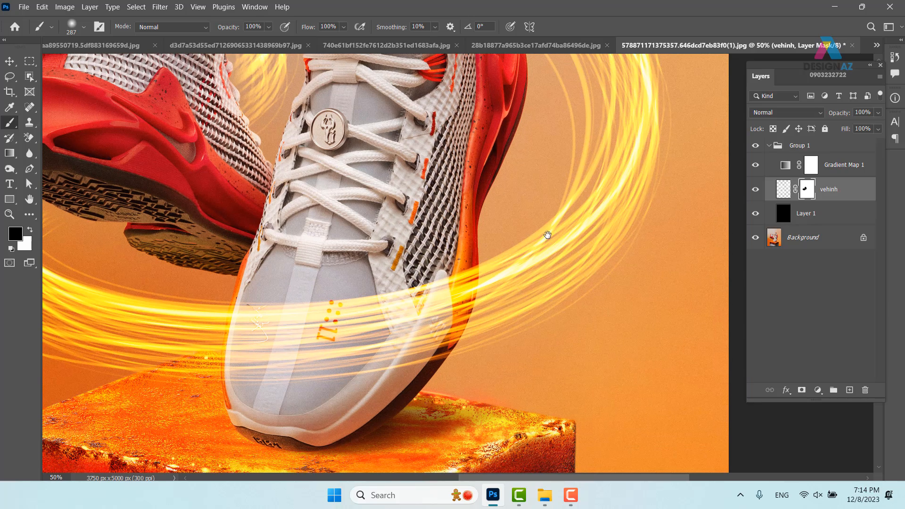
{"action": "mouse_move", "coordinate": [456, 96]}
{"action": "left_mouse_down"}
{"action": "mouse_move", "coordinate": [370, 394]}
{"action": "mouse_move", "coordinate": [359, 396]}
{"action": "left_mouse_up"}
{"action": "mouse_move", "coordinate": [368, 274]}
{"action": "left_mouse_down"}
{"action": "mouse_move", "coordinate": [390, 304]}
{"action": "mouse_move", "coordinate": [429, 419]}
{"action": "left_mouse_up"}
{"action": "key", "text": "ctrl+minus"}
{"action": "key", "text": "ctrl+minus"}
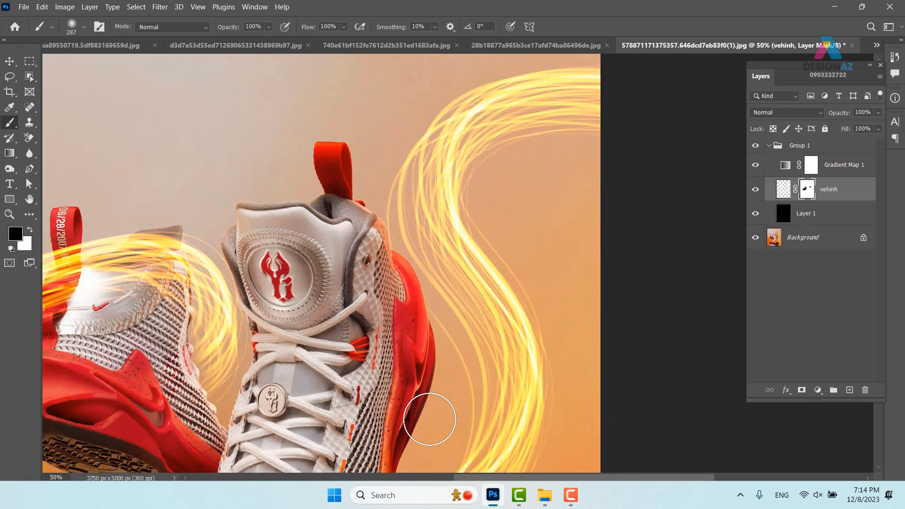
{"action": "key", "text": "space"}
{"action": "left_click_drag", "start_coordinate": [281, 408], "coordinate": [334, 253]}
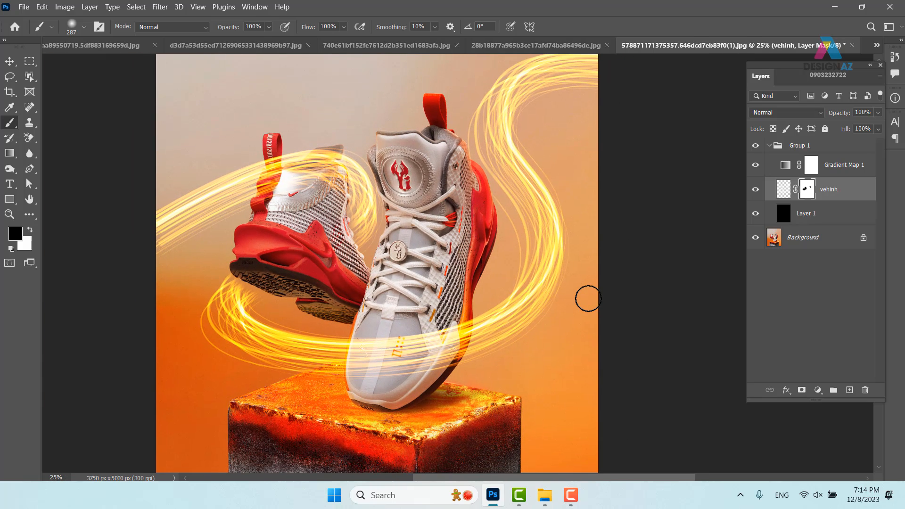
Choose a hard round brush at 37 px and widen its tip spacing so the stroke breaks into separate dots
{"action": "left_click", "coordinate": [83, 26]}
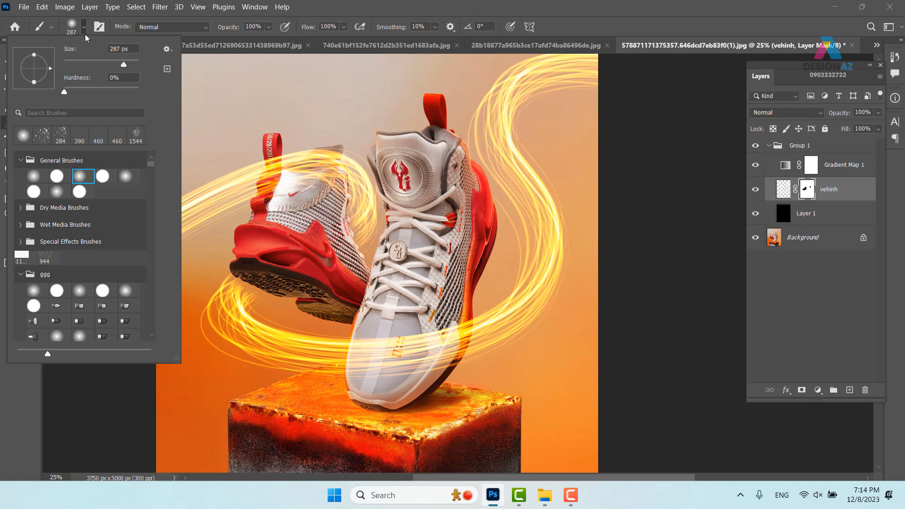
{"action": "left_click", "coordinate": [81, 193]}
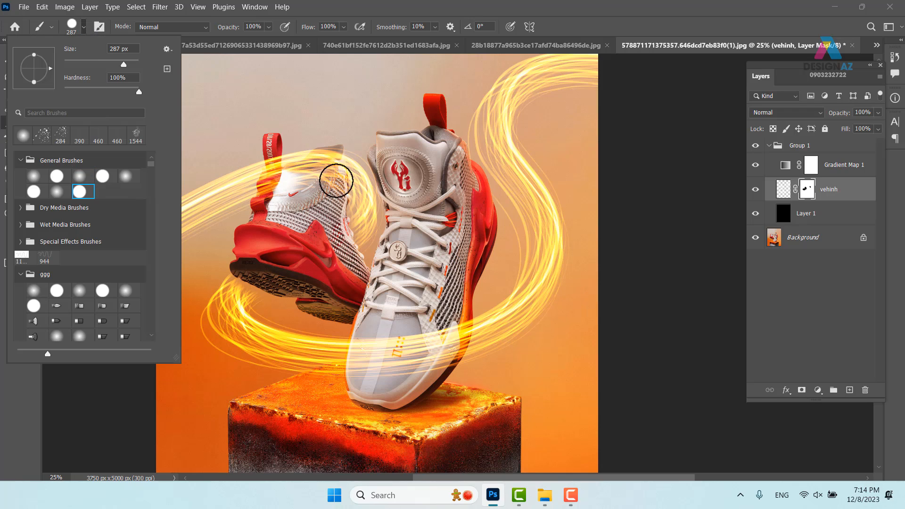
{"action": "right_click", "coordinate": [410, 185], "text": "alt"}
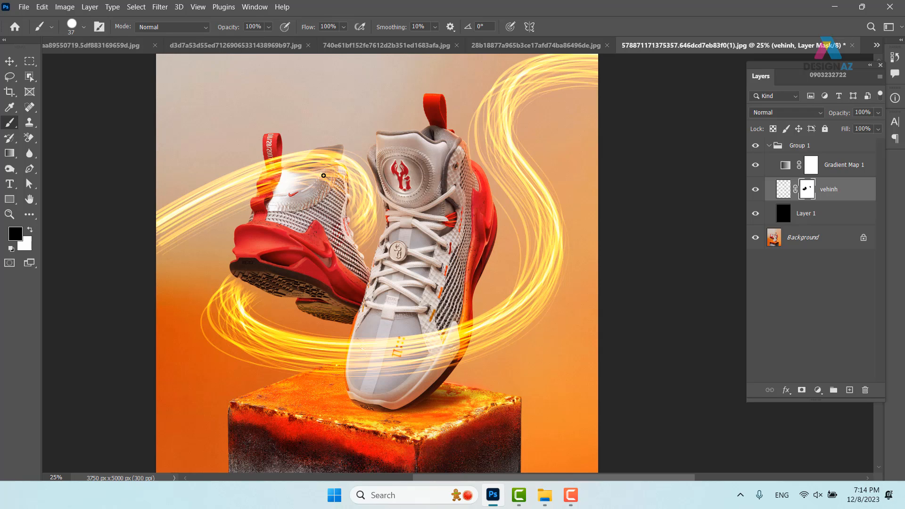
{"action": "key", "text": "F5"}
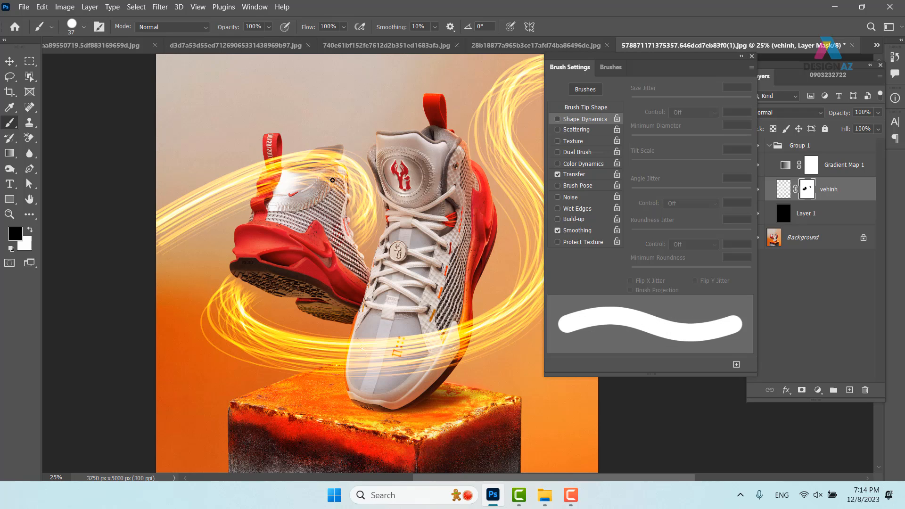
{"action": "left_click", "coordinate": [608, 108]}
{"action": "left_click_drag", "start_coordinate": [634, 269], "coordinate": [715, 268]}
Set the brush's Size Jitter to 82%, Scatter to 755% and Opacity Jitter to 75%
{"action": "left_click", "coordinate": [585, 119]}
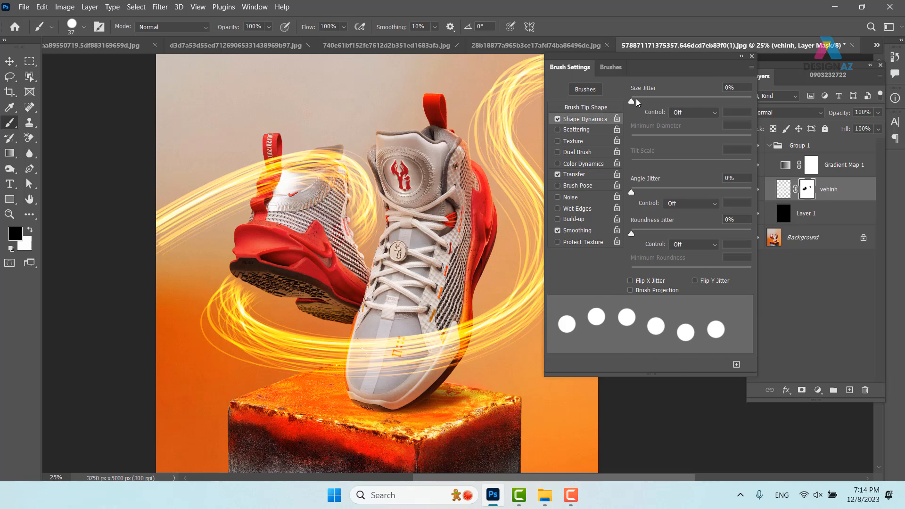
{"action": "left_click_drag", "start_coordinate": [634, 98], "coordinate": [728, 100]}
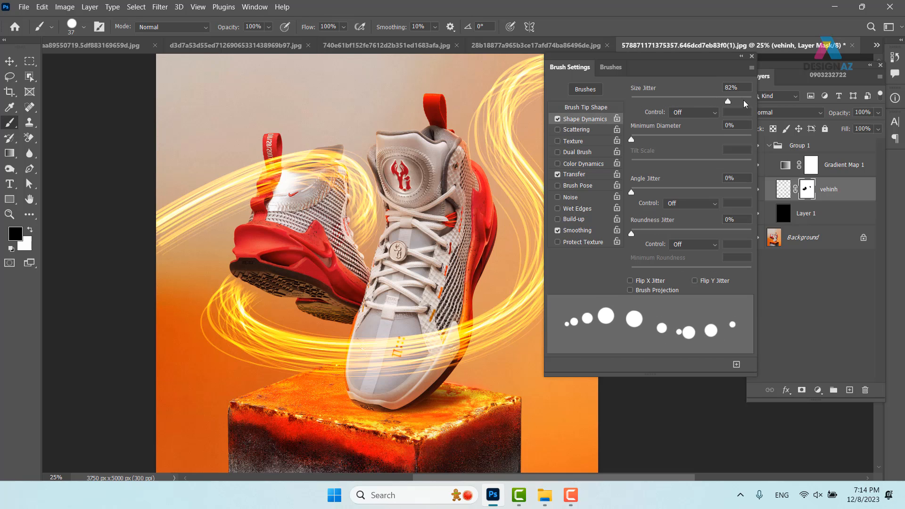
{"action": "left_click", "coordinate": [593, 130]}
{"action": "left_click_drag", "start_coordinate": [632, 100], "coordinate": [713, 101]}
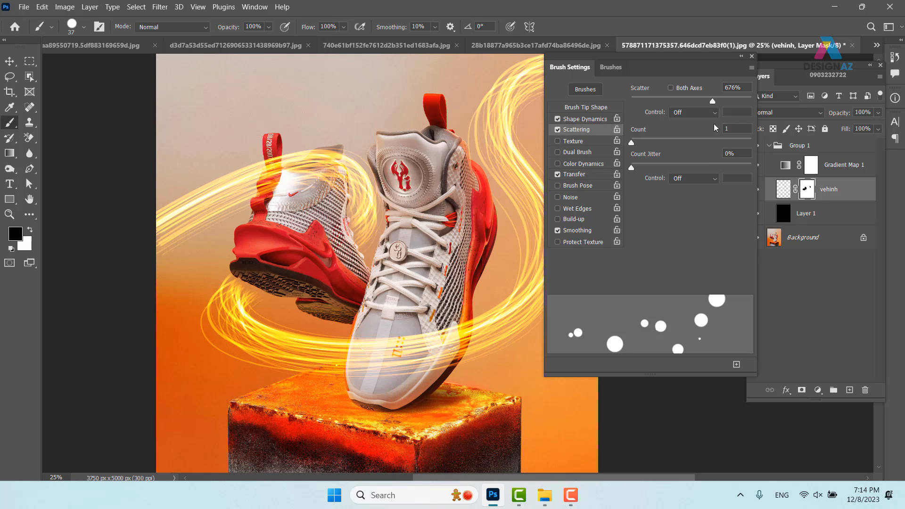
{"action": "left_click_drag", "start_coordinate": [713, 101], "coordinate": [722, 101]}
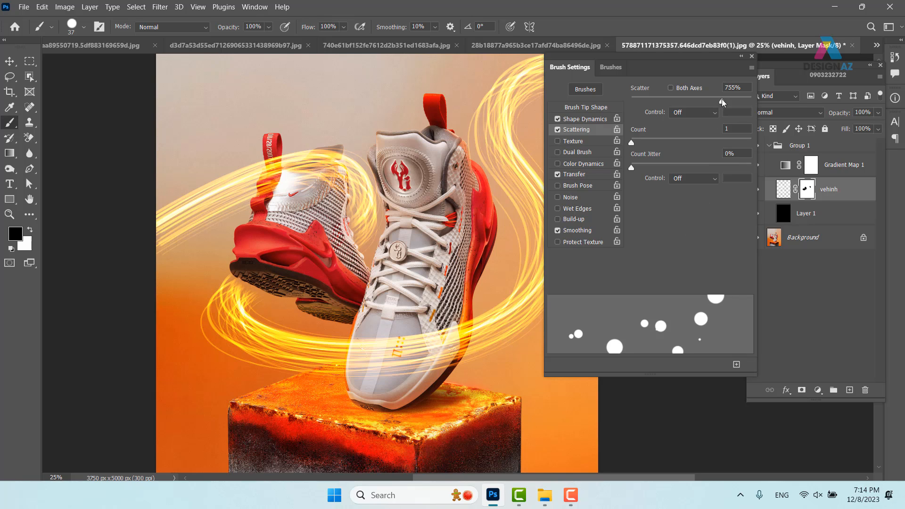
{"action": "left_click", "coordinate": [596, 174]}
{"action": "left_click_drag", "start_coordinate": [632, 97], "coordinate": [723, 101]}
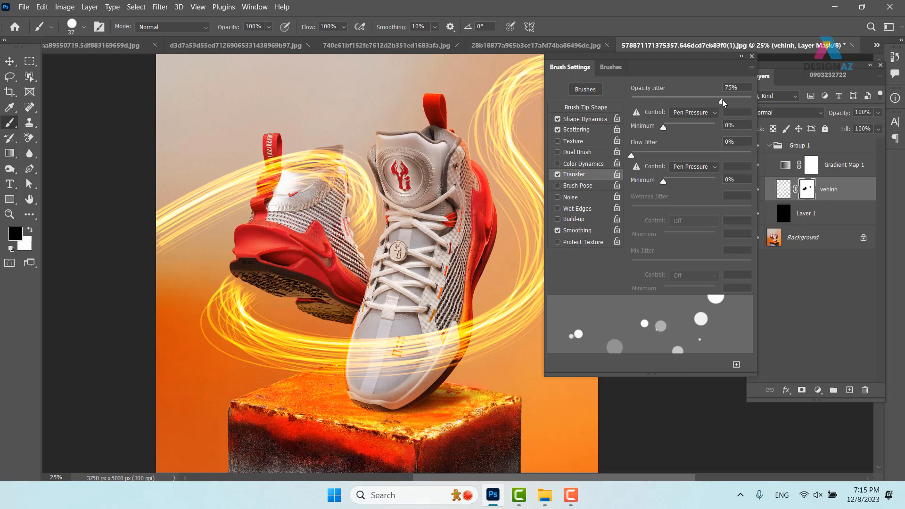
{"action": "left_click", "coordinate": [752, 57]}
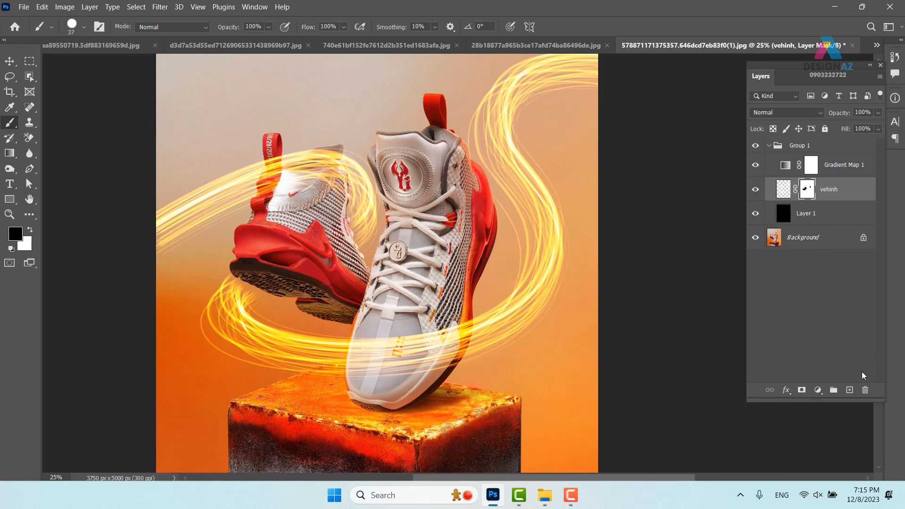
Create a layer named "ver hinh hai" above vehinh and paint scattered white dots along the light streak
{"action": "left_click", "coordinate": [850, 390]}
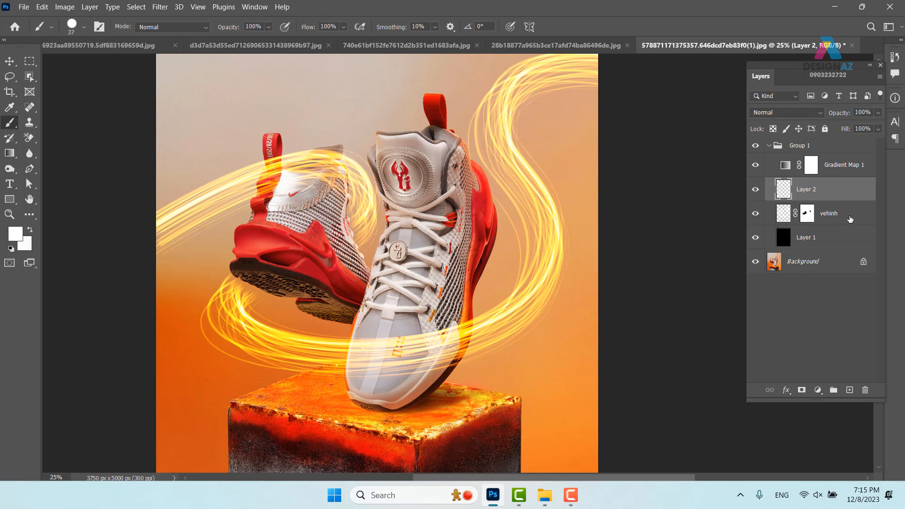
{"action": "double_click", "coordinate": [808, 190]}
{"action": "type", "text": "ver hinh hai"}
{"action": "key", "text": "Return"}
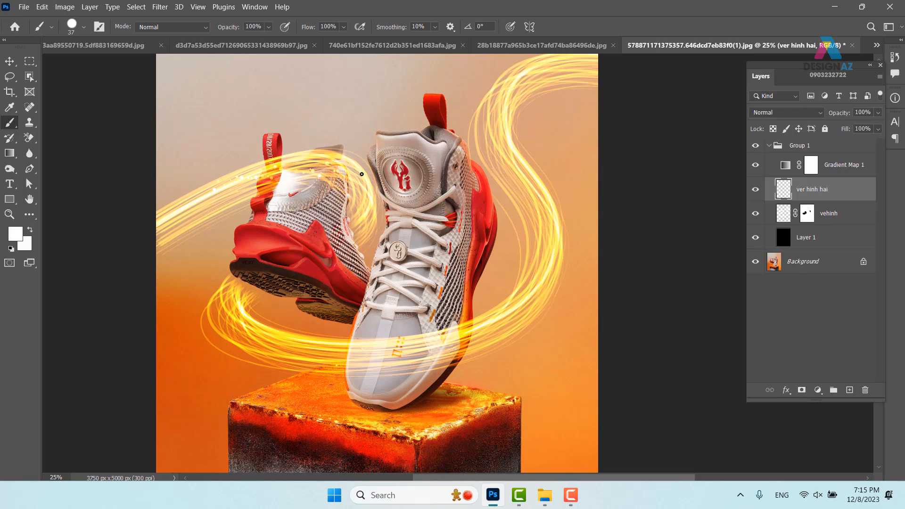
{"action": "mouse_move", "coordinate": [338, 255]}
{"action": "left_mouse_down"}
{"action": "mouse_move", "coordinate": [223, 325]}
{"action": "mouse_move", "coordinate": [240, 350]}
{"action": "mouse_move", "coordinate": [402, 363]}
{"action": "mouse_move", "coordinate": [488, 329]}
{"action": "mouse_move", "coordinate": [527, 299]}
{"action": "mouse_move", "coordinate": [549, 239]}
{"action": "mouse_move", "coordinate": [486, 151]}
{"action": "mouse_move", "coordinate": [485, 93]}
{"action": "mouse_move", "coordinate": [511, 60]}
{"action": "left_mouse_up"}
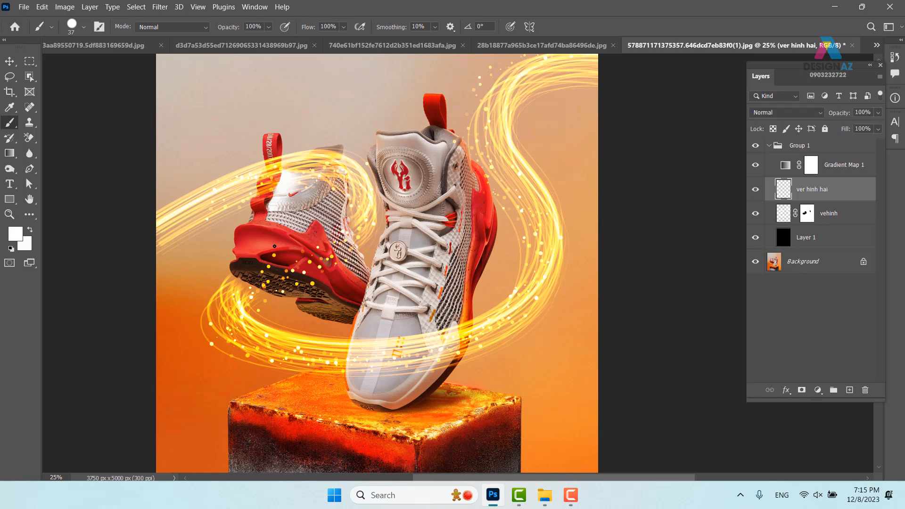
{"action": "left_click_drag", "start_coordinate": [478, 235], "coordinate": [522, 161]}
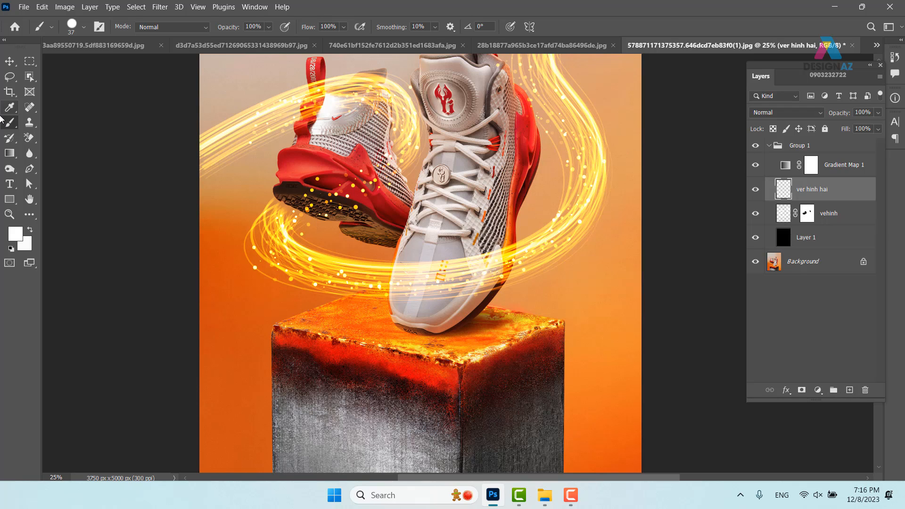
Add a "Lorem Ipsum" placeholder text layer in the Destine_Personal Use font and enlarge it across the shoes
{"action": "left_click", "coordinate": [9, 184]}
{"action": "left_click", "coordinate": [281, 171]}
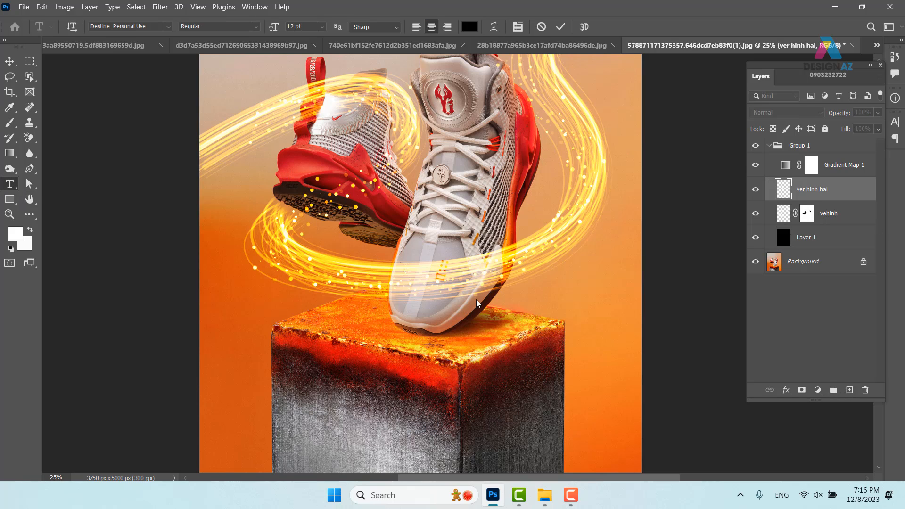
{"action": "left_click", "coordinate": [10, 62]}
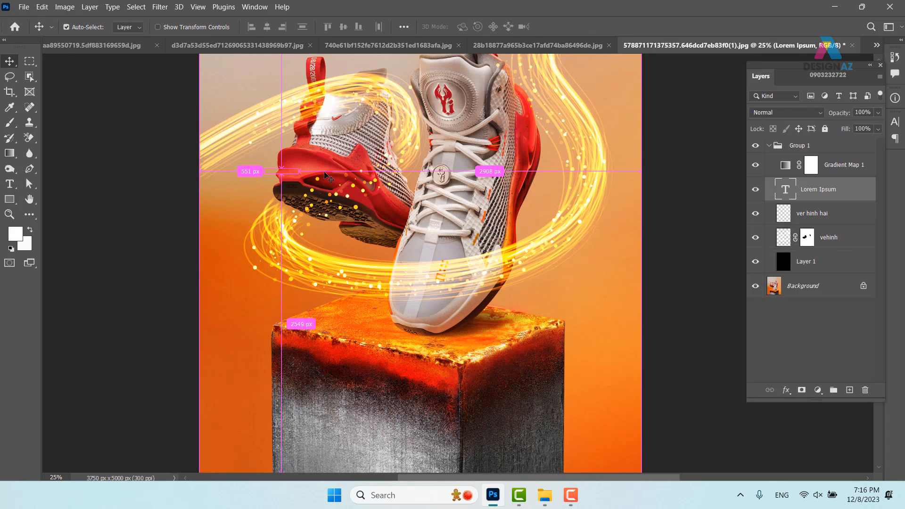
{"action": "key", "text": "ctrl+t"}
{"action": "left_click_drag", "start_coordinate": [299, 175], "coordinate": [558, 225]}
{"action": "key", "text": "Return"}
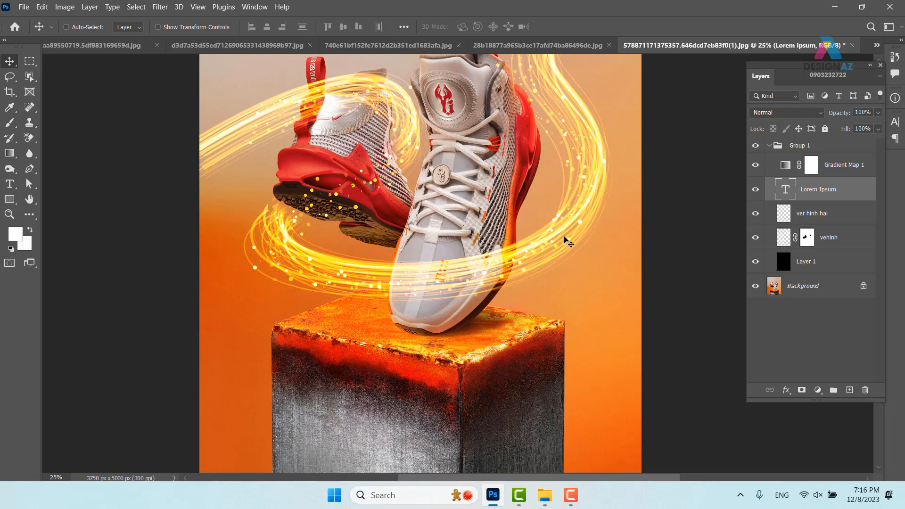
Bring the Lorem Ipsum text layer out above Group 1 and reposition the text higher across the shoes
{"action": "key", "text": "ctrl+bracketright"}
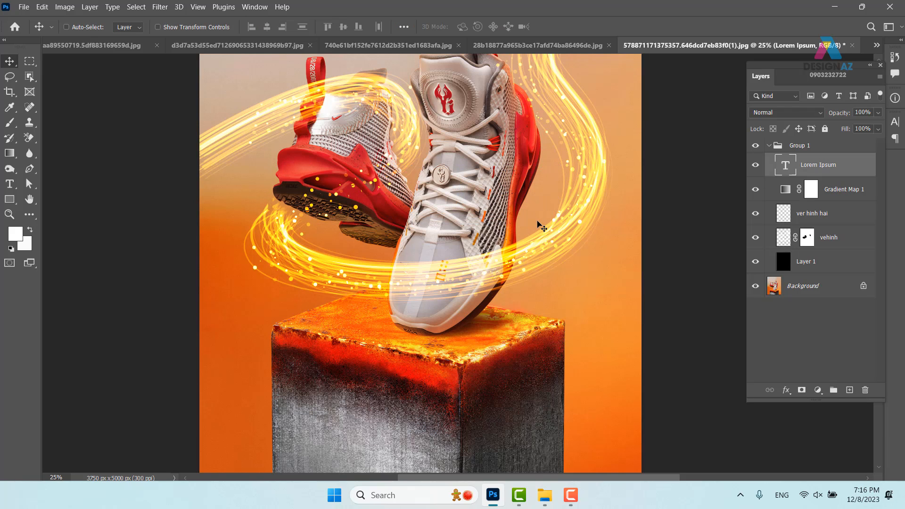
{"action": "key", "text": "ctrl+bracketright"}
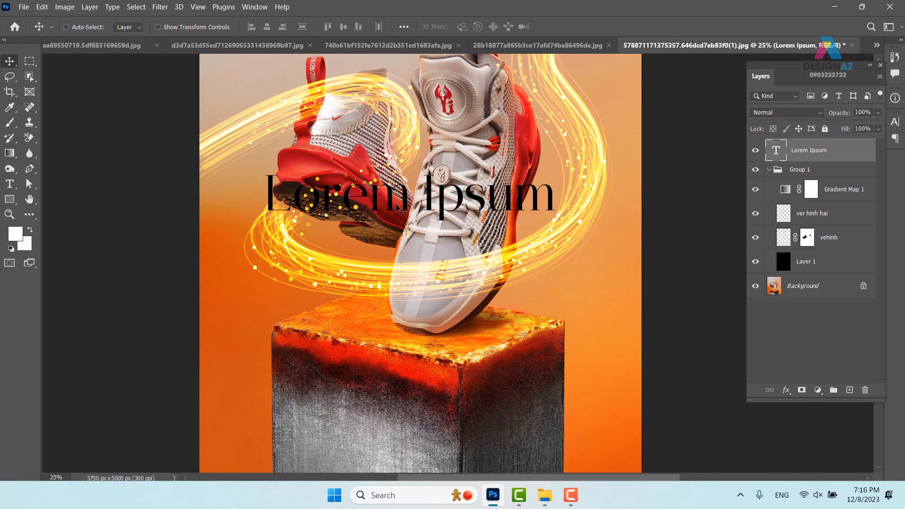
{"action": "left_click_drag", "start_coordinate": [405, 203], "coordinate": [446, 172]}
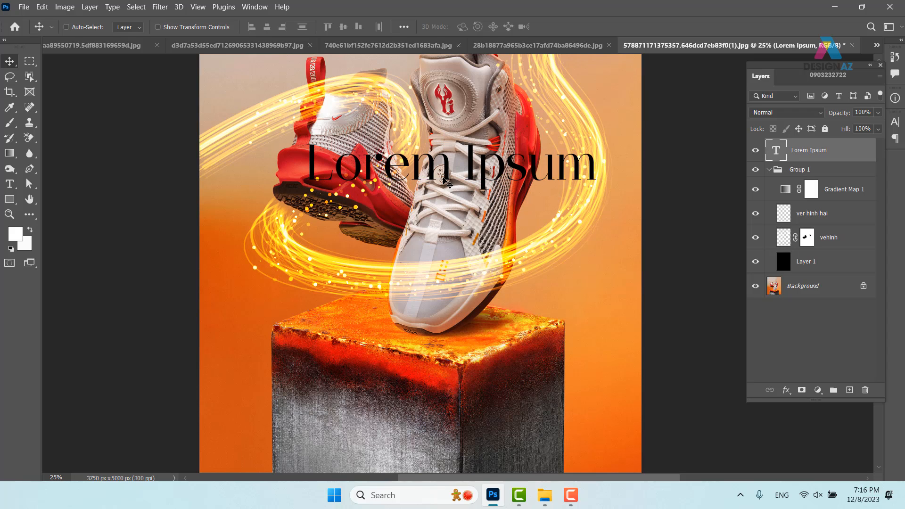
Change the Lorem Ipsum text's font to Crystania and shift the text slightly to center it over the shoes
{"action": "key", "text": "t"}
{"action": "left_click", "coordinate": [168, 26]}
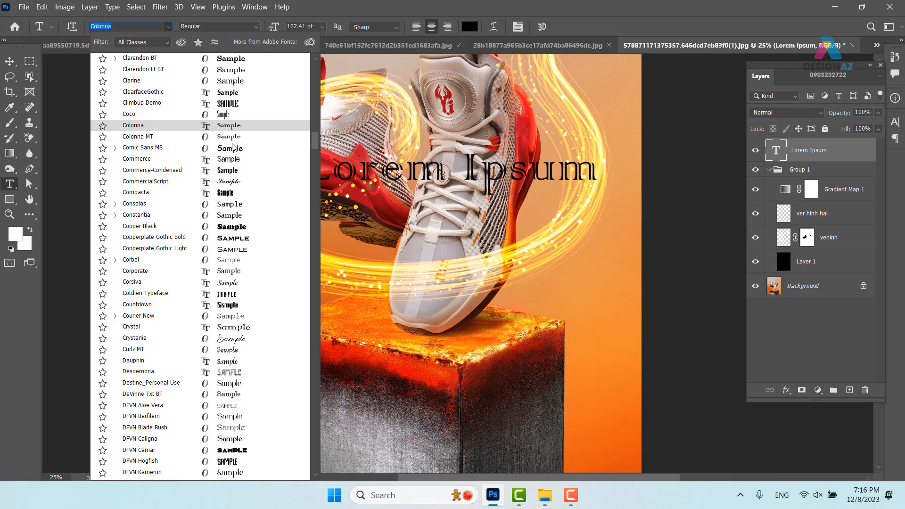
{"action": "left_click", "coordinate": [248, 341]}
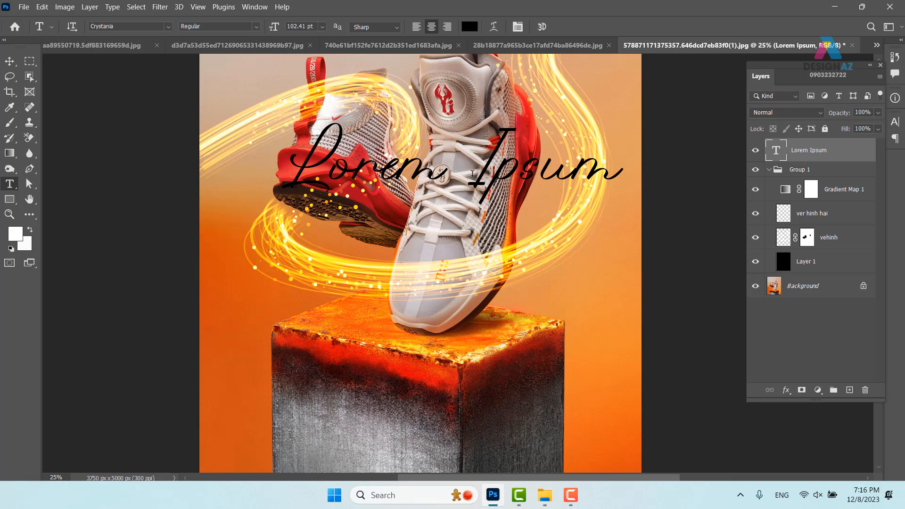
{"action": "left_click", "coordinate": [11, 62]}
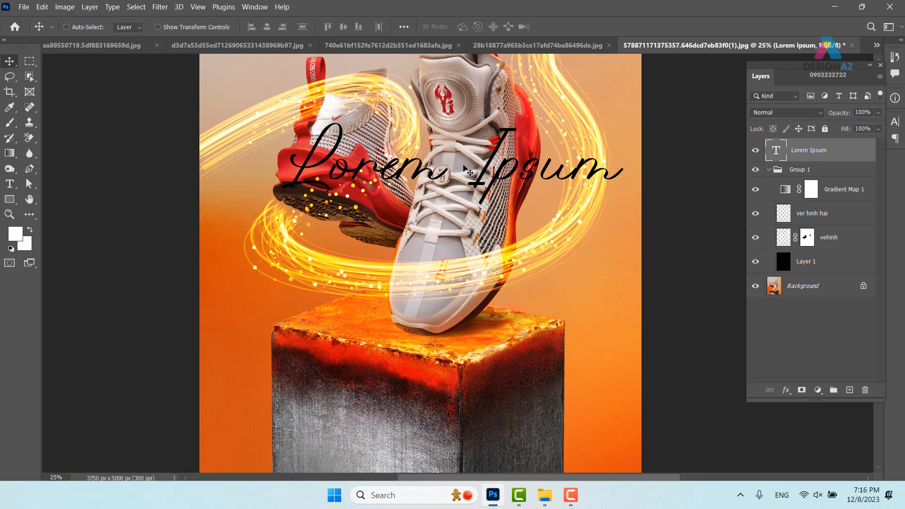
{"action": "left_click_drag", "start_coordinate": [459, 164], "coordinate": [423, 174]}
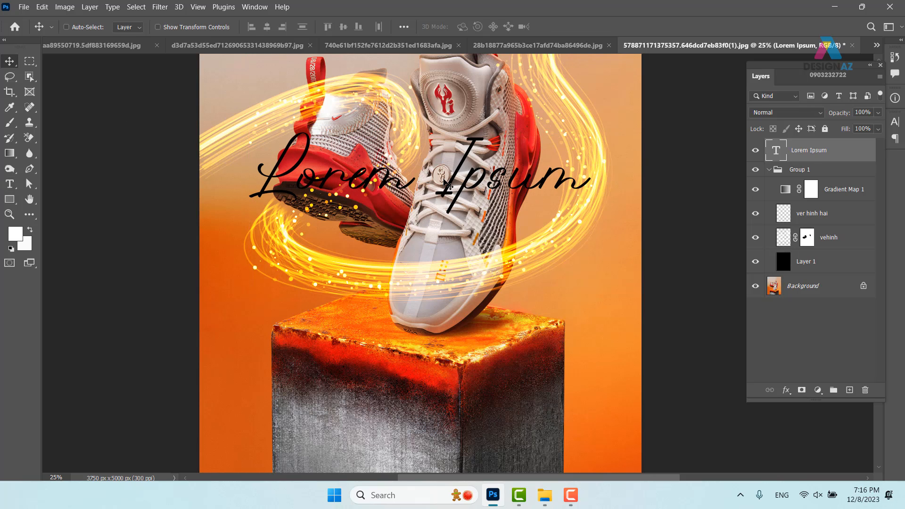
Load the outlines of the Lorem Ipsum text layer as a selection
{"action": "scroll", "coordinate": [449, 186], "scroll_direction": "up", "scroll_amount": 1}
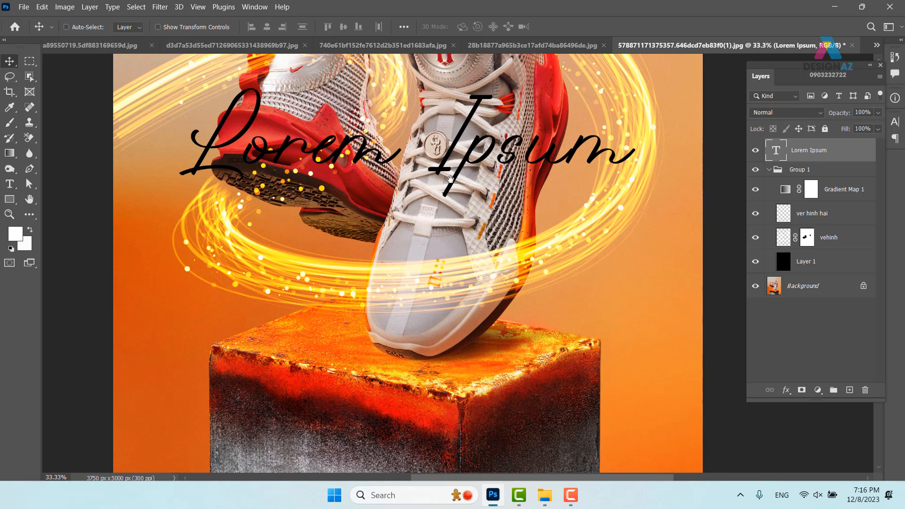
{"action": "left_click_drag", "start_coordinate": [460, 186], "coordinate": [481, 192]}
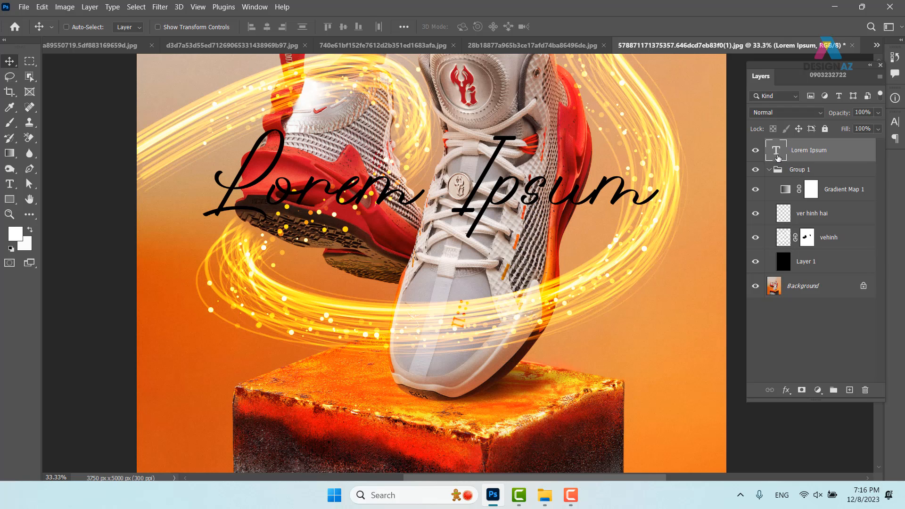
{"action": "left_click", "coordinate": [780, 160], "text": "ctrl"}
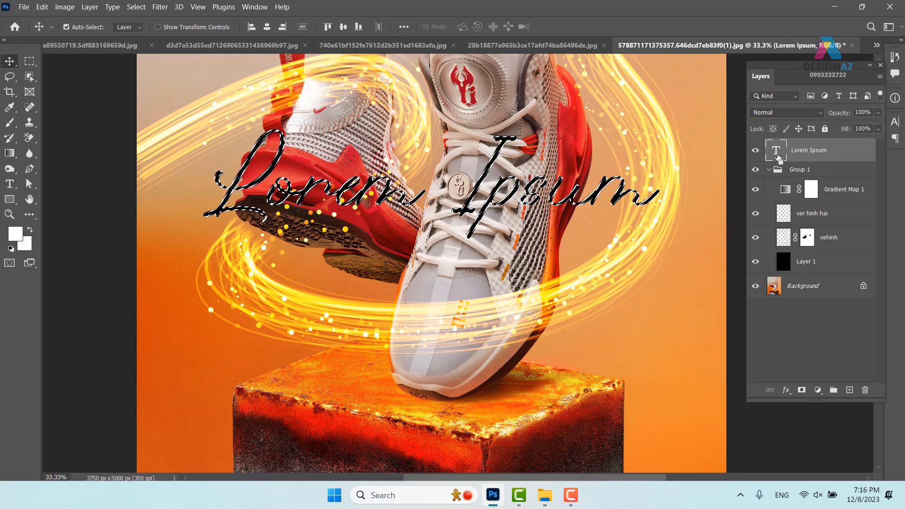
{"action": "key", "text": "ctrl+plus"}
{"action": "key", "text": "ctrl+plus"}
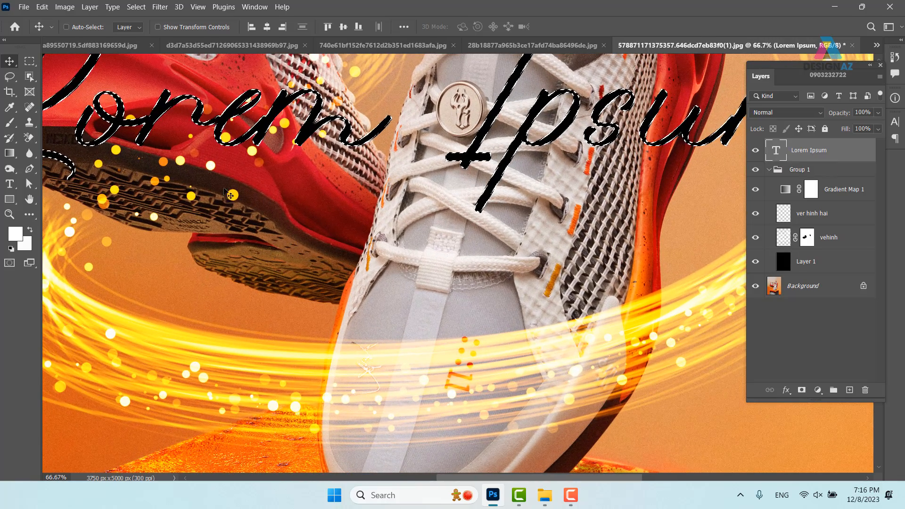
{"action": "left_click_drag", "start_coordinate": [184, 153], "coordinate": [324, 223]}
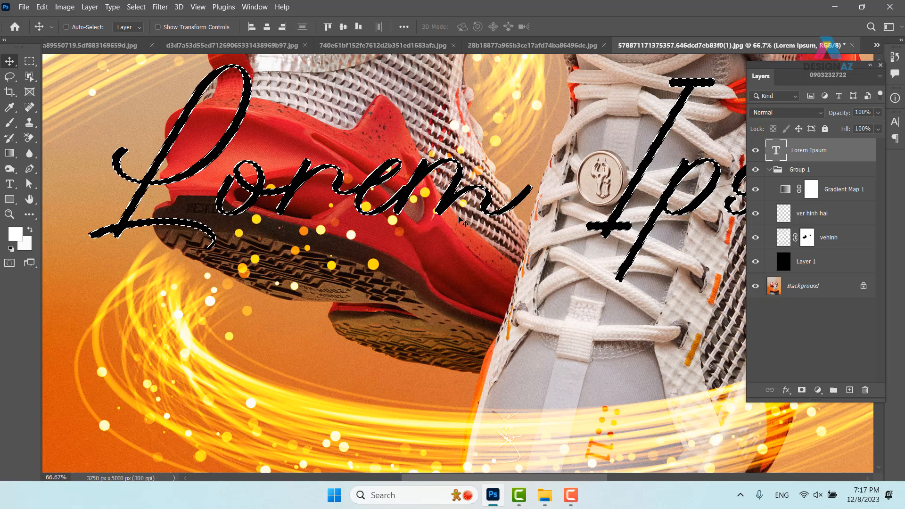
Try converting the text selection into a work path with a tolerance of 0.5 pixels, then undo it
{"action": "key", "text": "m"}
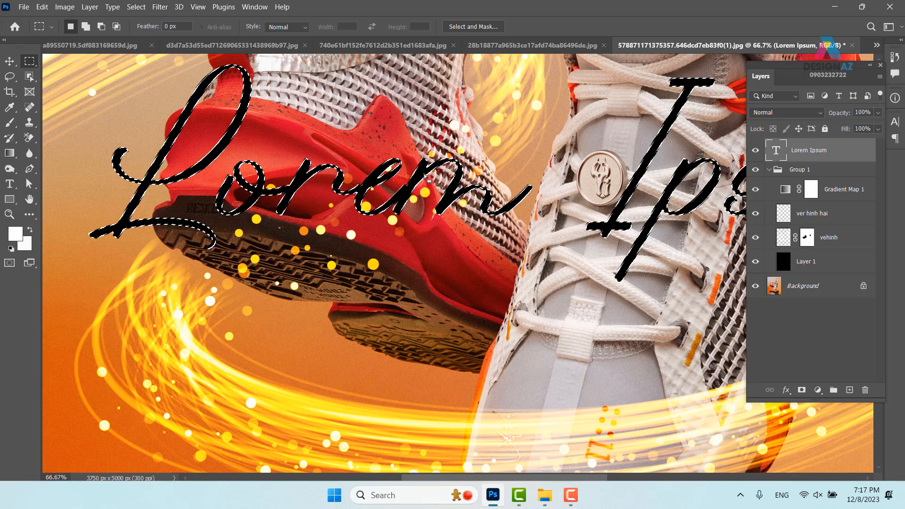
{"action": "right_click", "coordinate": [383, 181]}
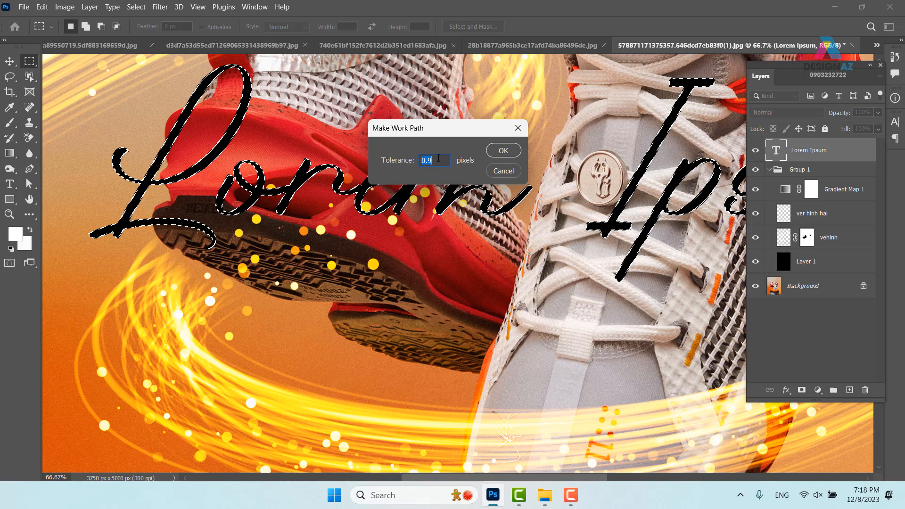
{"action": "left_click", "coordinate": [439, 158]}
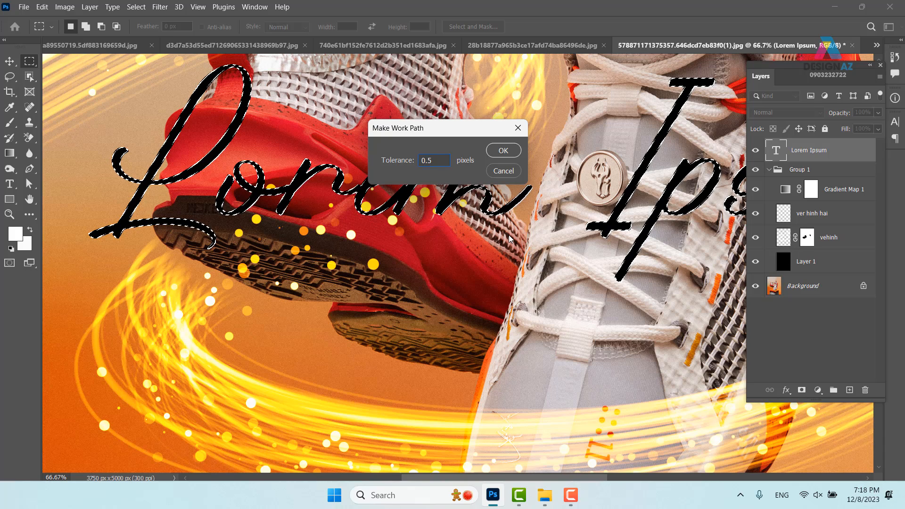
{"action": "left_click", "coordinate": [501, 151]}
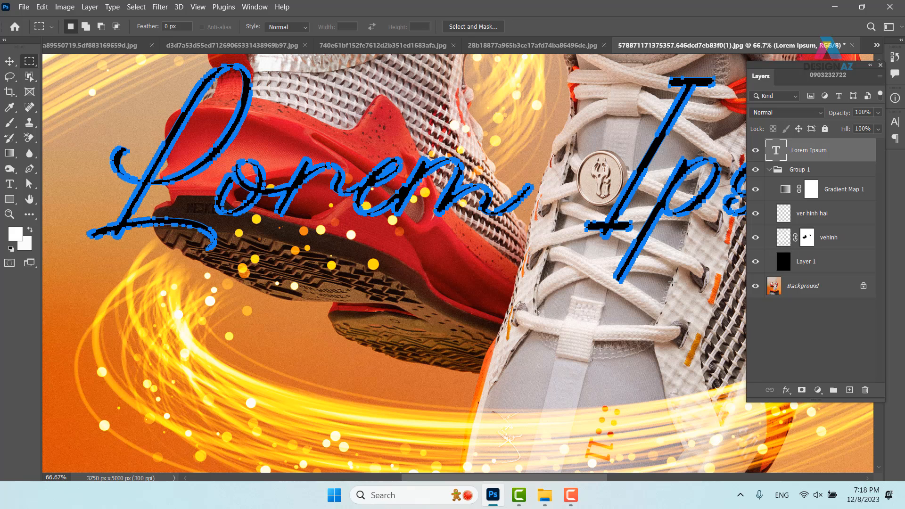
{"action": "key", "text": "ctrl+h"}
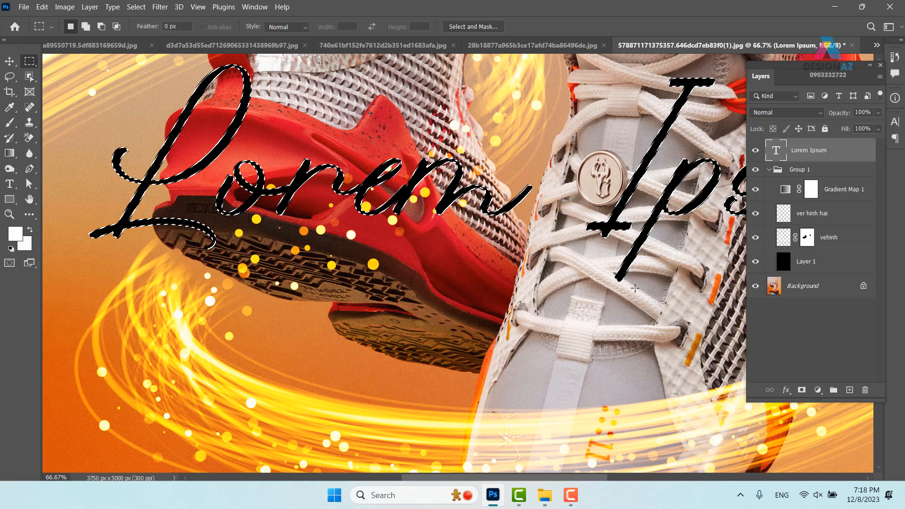
Convert the text selection into a work path with a higher tolerance to reduce its anchor points
{"action": "right_click", "coordinate": [416, 197]}
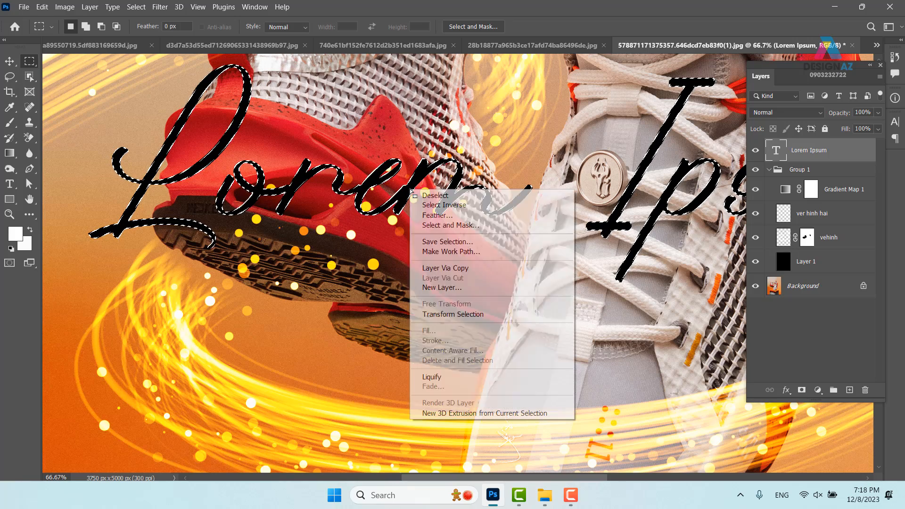
{"action": "left_click", "coordinate": [465, 251]}
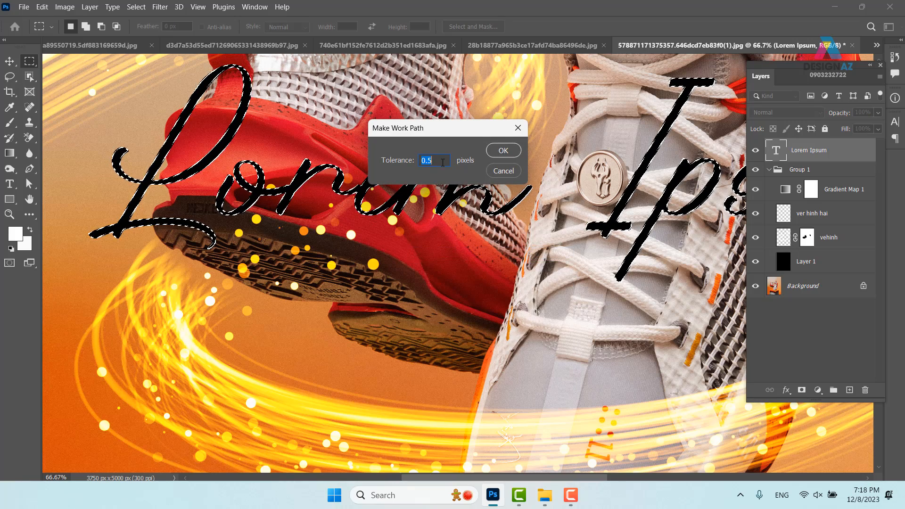
{"action": "left_click_drag", "start_coordinate": [386, 163], "coordinate": [488, 192]}
{"action": "key", "text": "Return"}
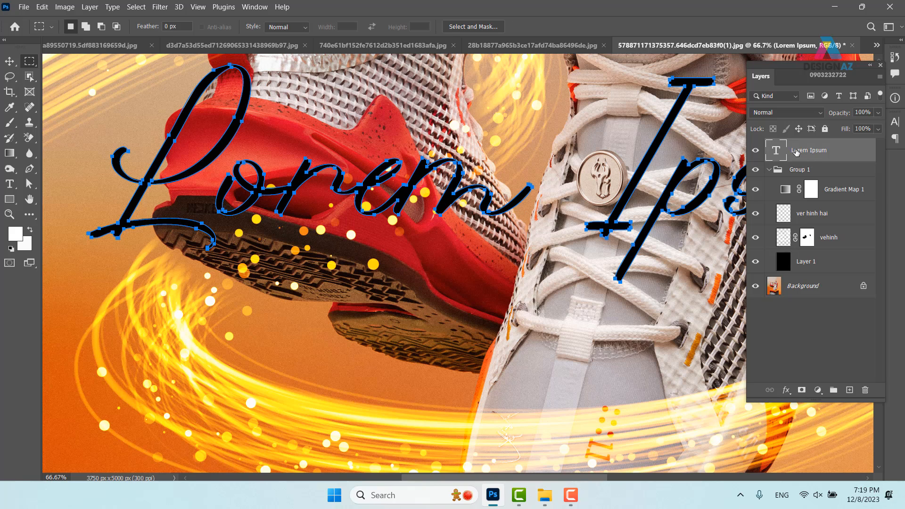
Hide the Lorem Ipsum text layer and create a layer named "vehinh3b" above "ver hinh hai"
{"action": "left_click", "coordinate": [756, 150]}
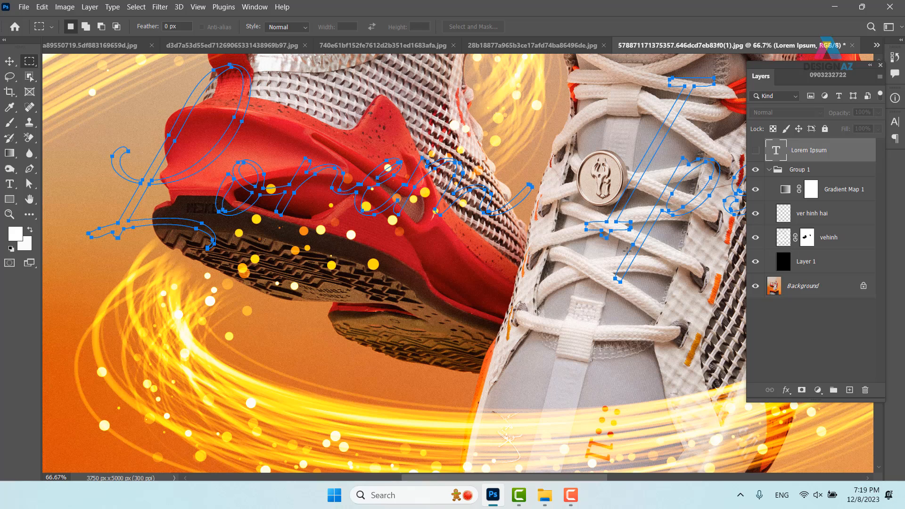
{"action": "left_click", "coordinate": [835, 222]}
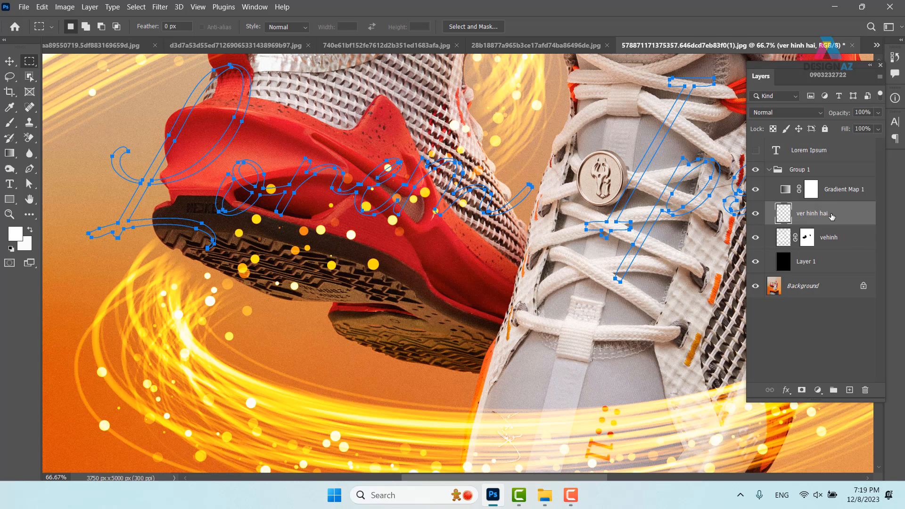
{"action": "left_click", "coordinate": [850, 390]}
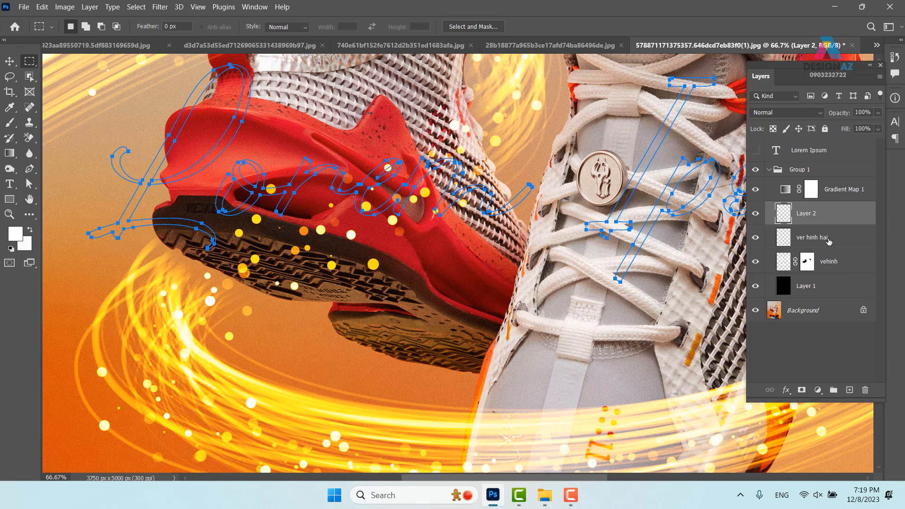
{"action": "double_click", "coordinate": [807, 214]}
{"action": "type", "text": "vehinh3b"}
Reduce the brush's Scatter to about 88% so the dots stay close to the stroke
{"action": "left_click", "coordinate": [10, 123]}
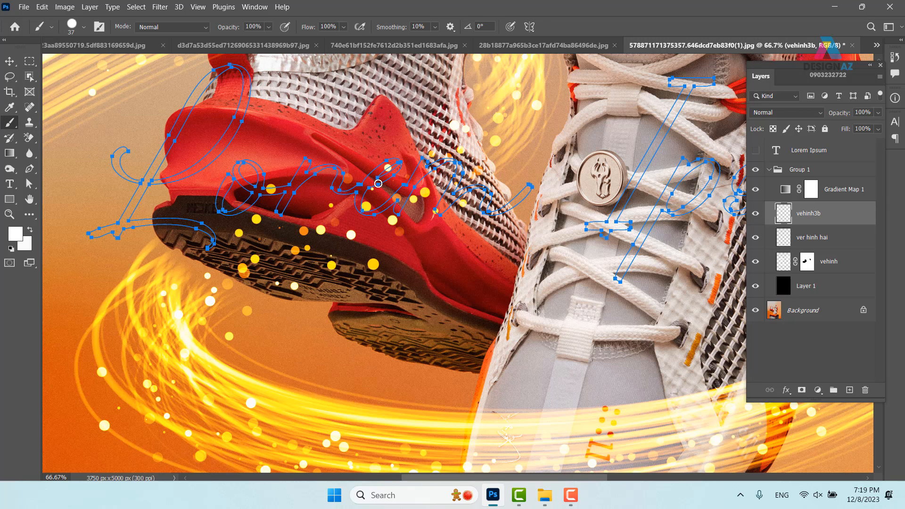
{"action": "key", "text": "F5"}
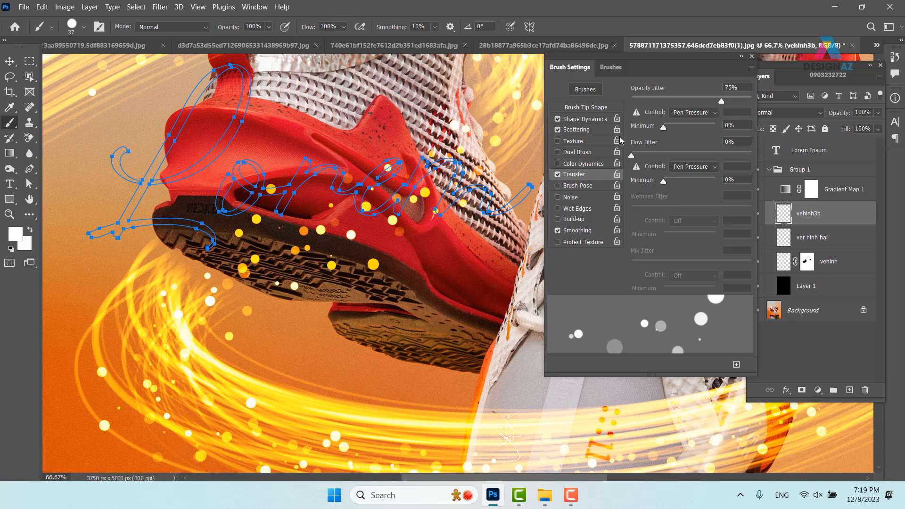
{"action": "left_click", "coordinate": [595, 130]}
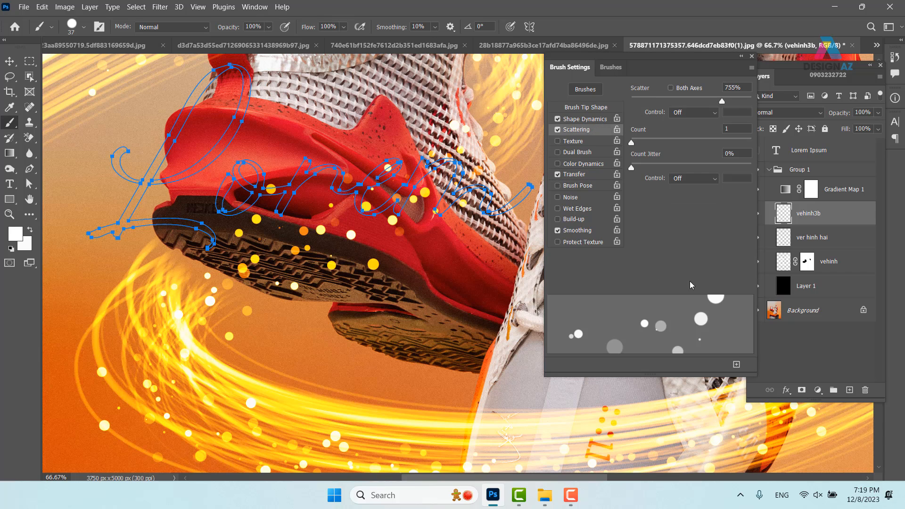
{"action": "left_click_drag", "start_coordinate": [723, 102], "coordinate": [644, 114]}
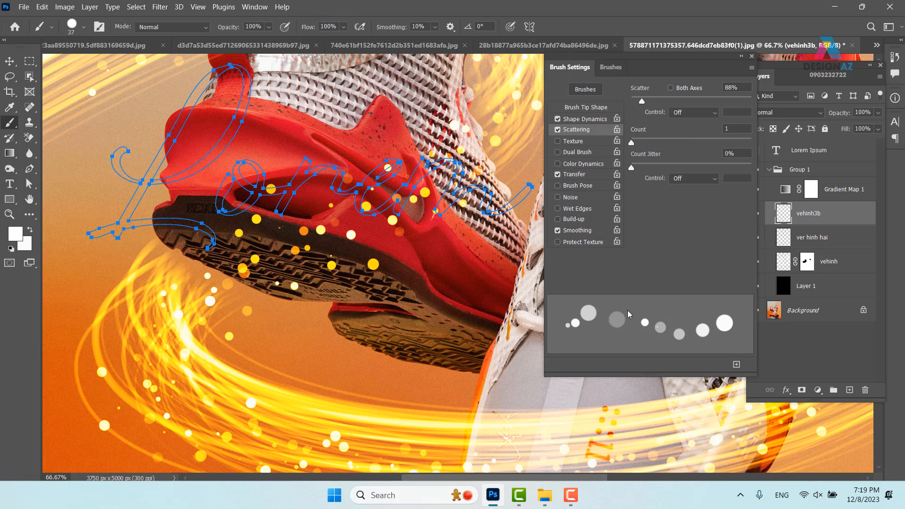
{"action": "left_click", "coordinate": [596, 121]}
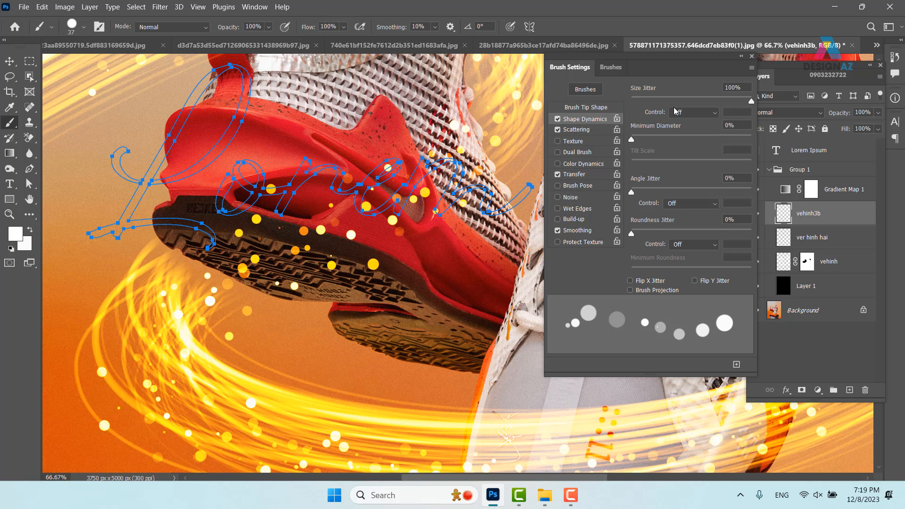
{"action": "left_click", "coordinate": [590, 131]}
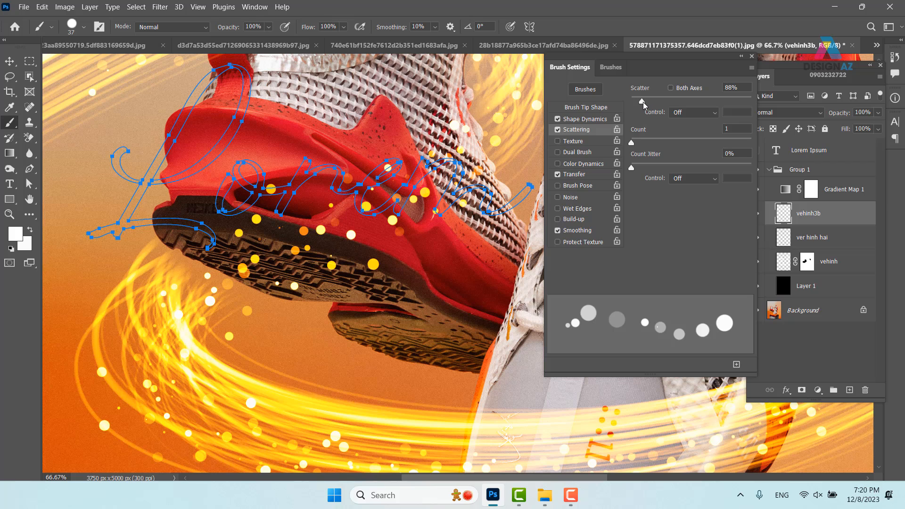
{"action": "left_click_drag", "start_coordinate": [642, 101], "coordinate": [644, 101]}
{"action": "left_click", "coordinate": [752, 57]}
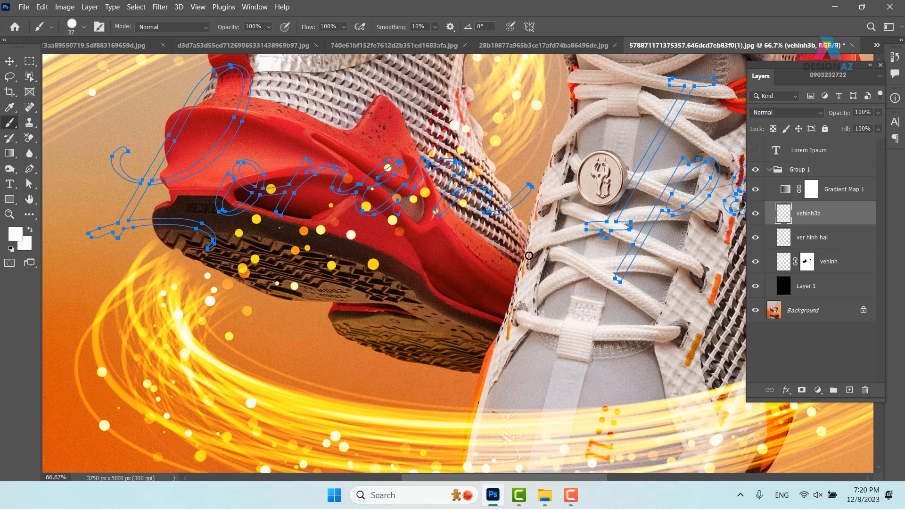
Stroke the lettering's work path twice on the vehinh3b layer using the Brush with Simulate Pressure enabled
{"action": "key", "text": "p"}
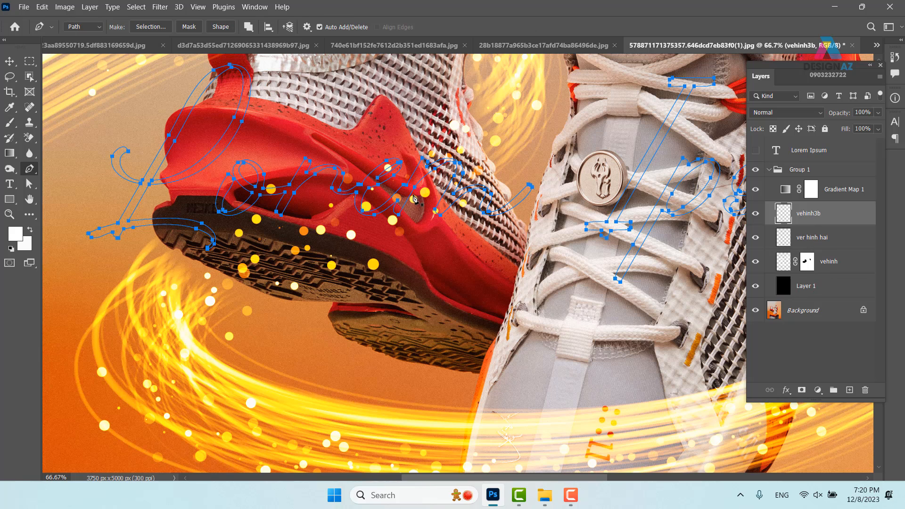
{"action": "right_click", "coordinate": [413, 198]}
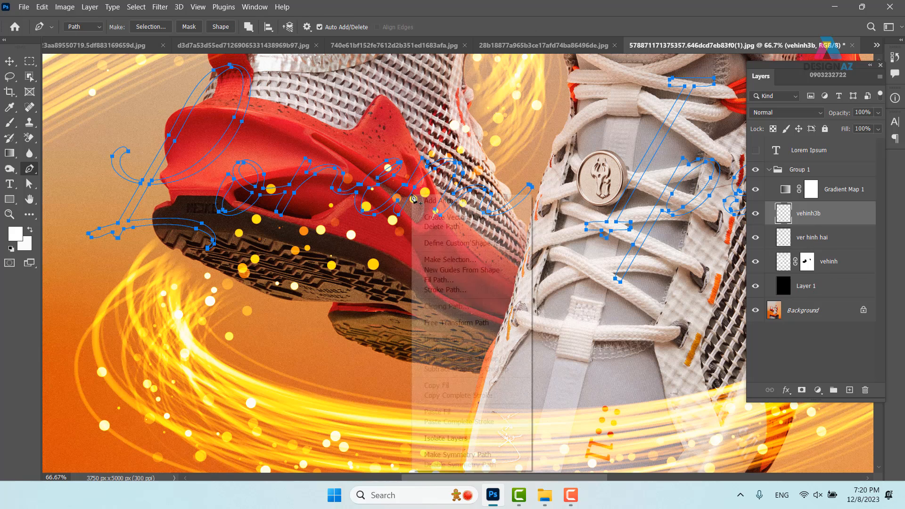
{"action": "left_click", "coordinate": [455, 290]}
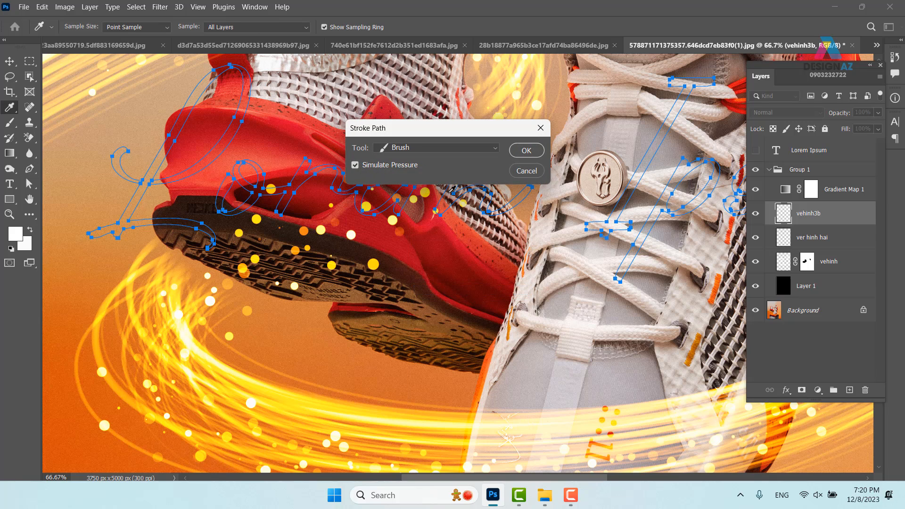
{"action": "left_click", "coordinate": [524, 150]}
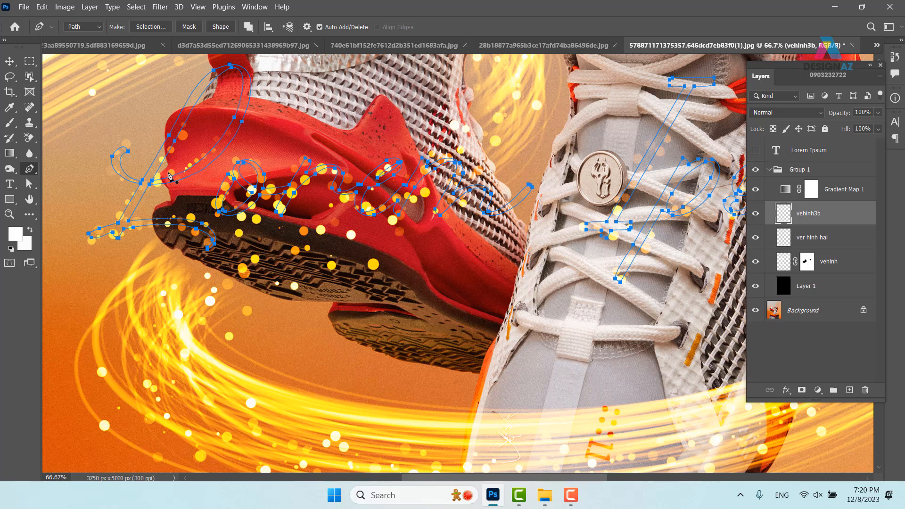
{"action": "right_click", "coordinate": [347, 183]}
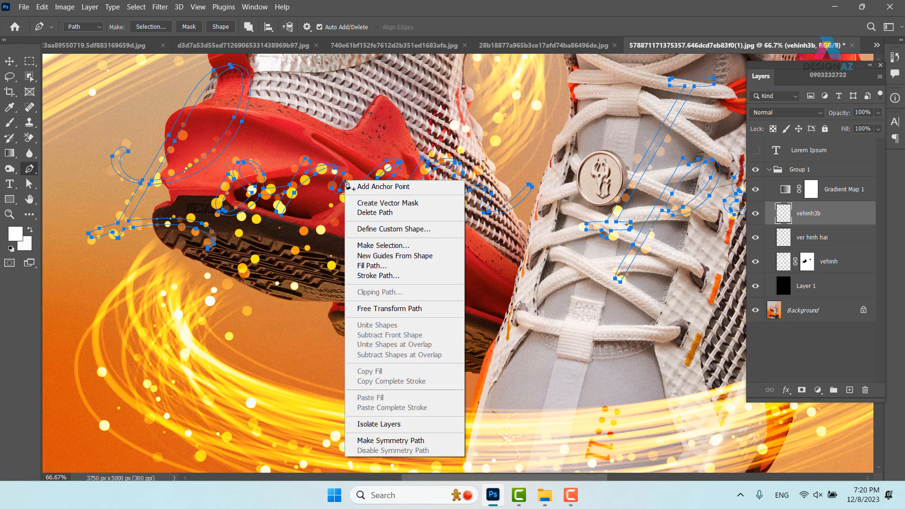
{"action": "left_click", "coordinate": [378, 275]}
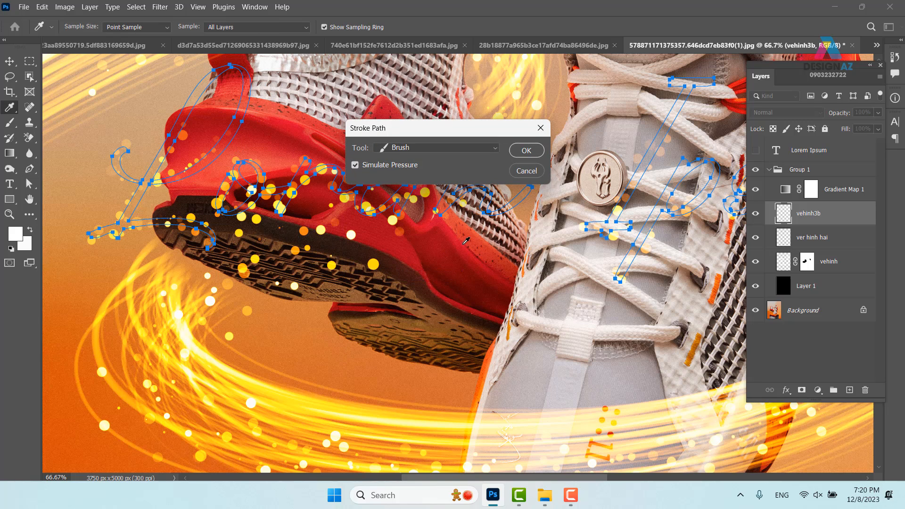
{"action": "left_click", "coordinate": [527, 150]}
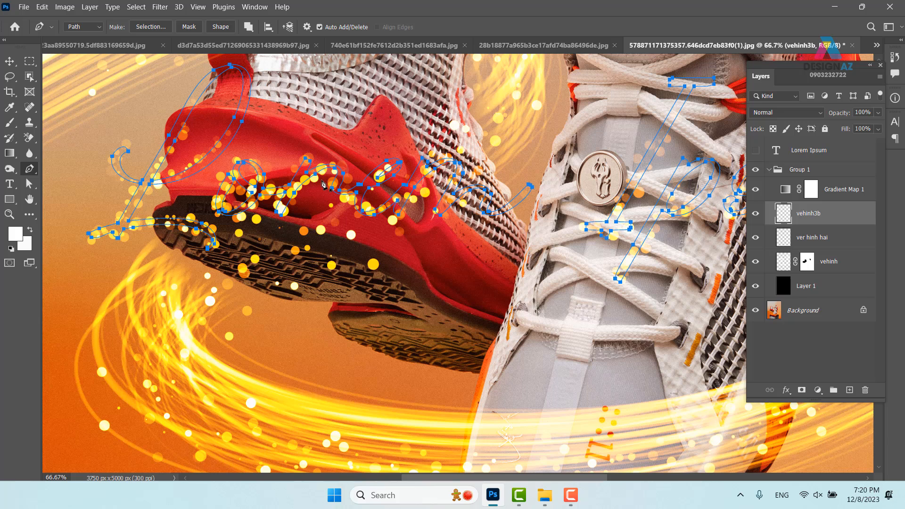
Raise the brush's scattering Count to 7 and reduce the brush size to about 18 px
{"action": "key", "text": "F5"}
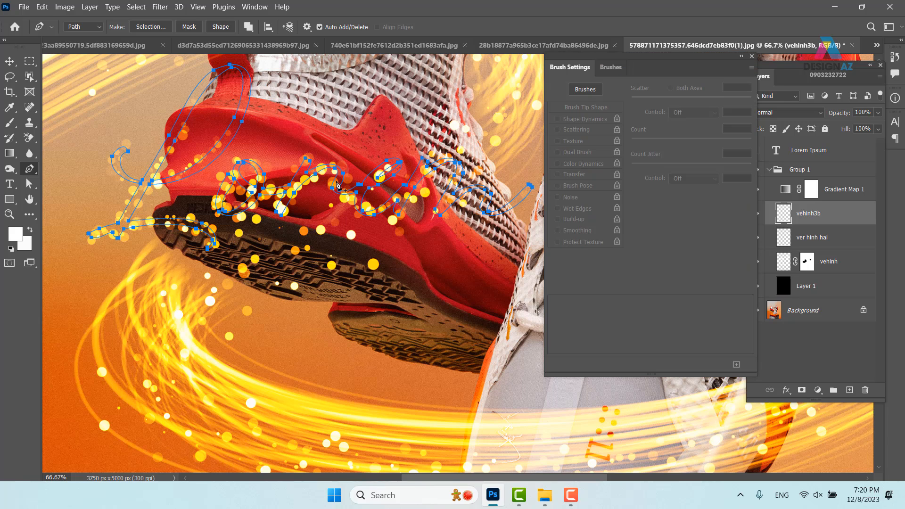
{"action": "key", "text": "b"}
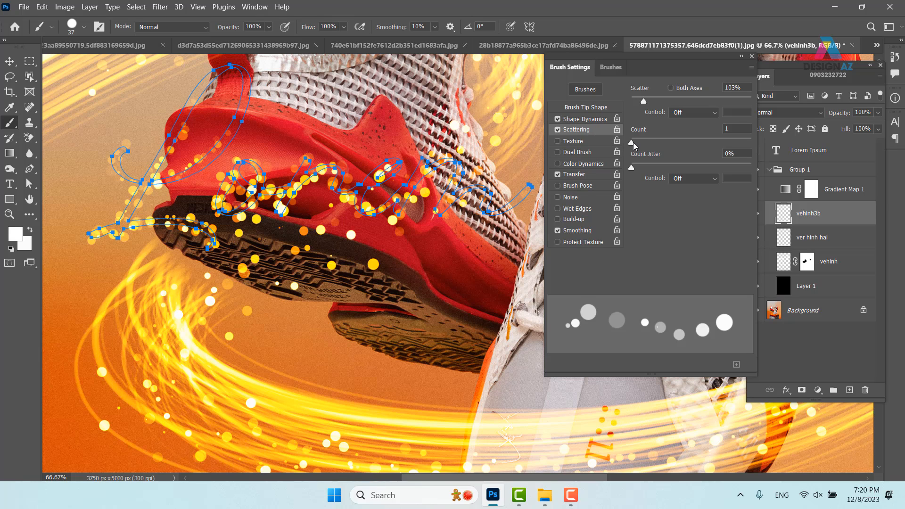
{"action": "mouse_move", "coordinate": [632, 143]}
{"action": "left_mouse_down"}
{"action": "mouse_move", "coordinate": [681, 145]}
{"action": "mouse_move", "coordinate": [623, 144]}
{"action": "mouse_move", "coordinate": [693, 144]}
{"action": "mouse_move", "coordinate": [678, 143]}
{"action": "left_mouse_up"}
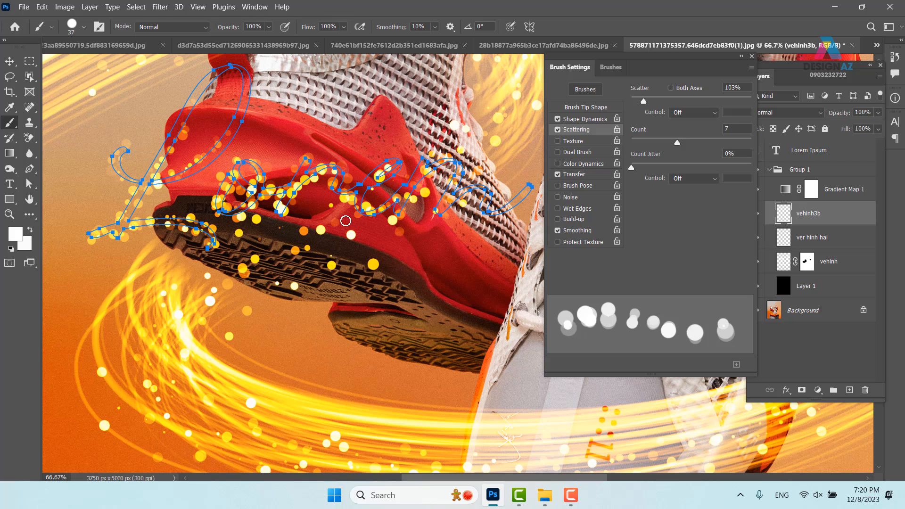
{"action": "right_click", "coordinate": [346, 221], "text": "alt"}
{"action": "left_click_drag", "start_coordinate": [346, 222], "coordinate": [342, 222]}
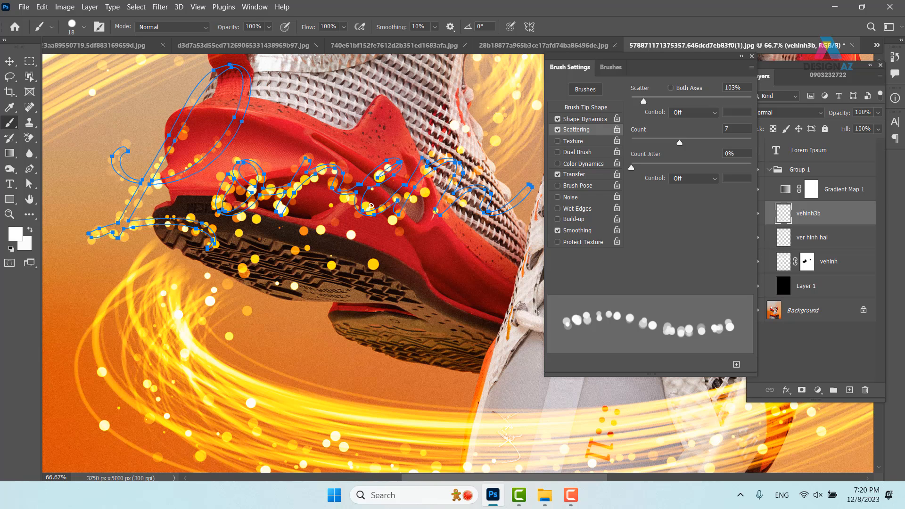
Create a new layer above vehinh3b and stroke the lettering's path on it using the Brush with Simulate Pressure
{"action": "left_click", "coordinate": [849, 391]}
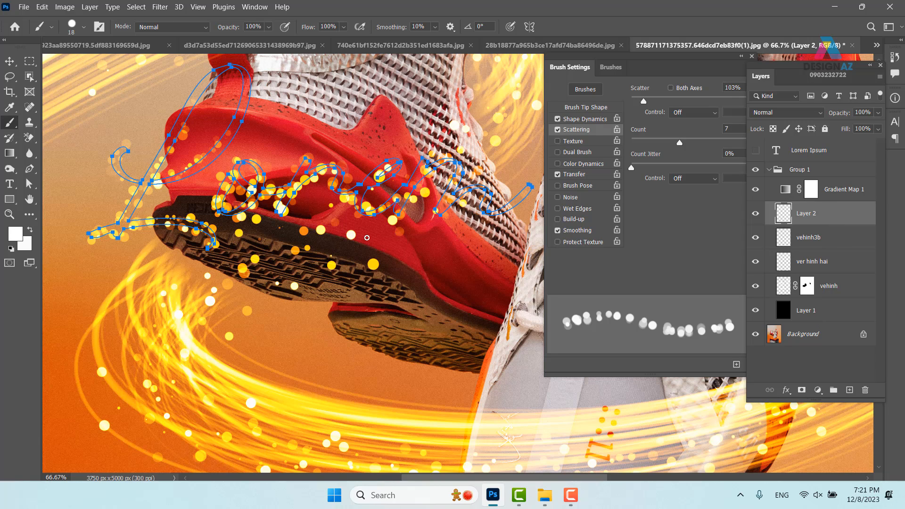
{"action": "key", "text": "p"}
{"action": "right_click", "coordinate": [357, 205]}
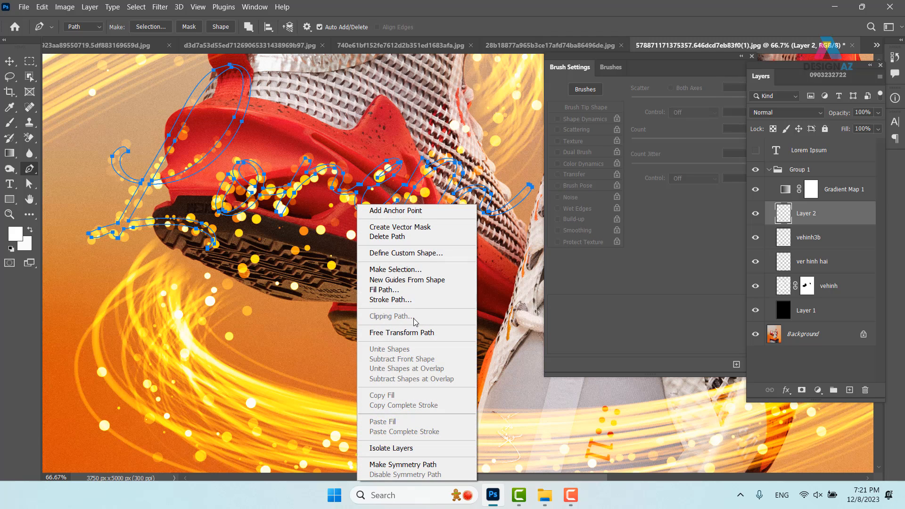
{"action": "left_click", "coordinate": [410, 300]}
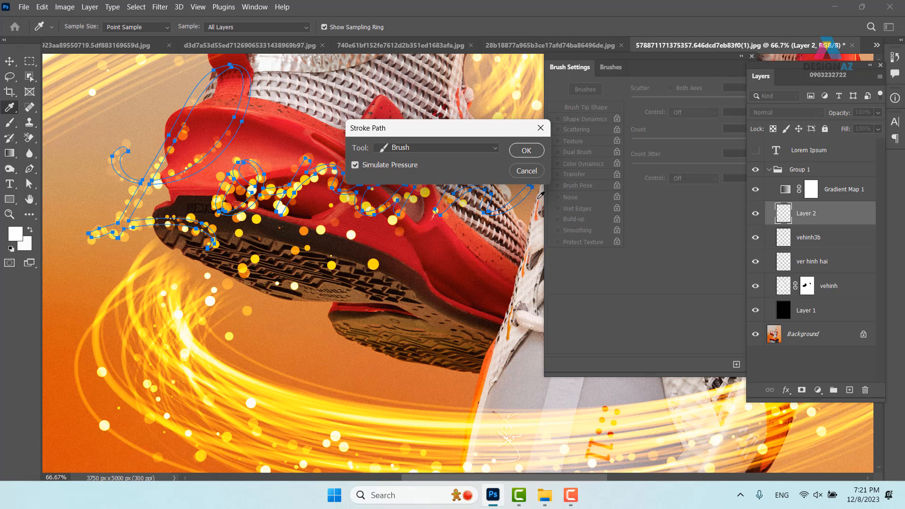
{"action": "left_click", "coordinate": [526, 150]}
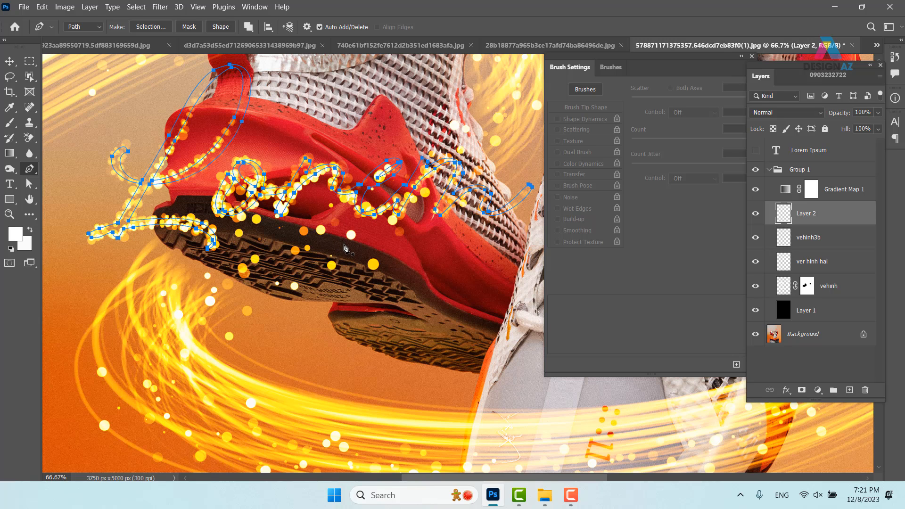
{"action": "key", "text": "b"}
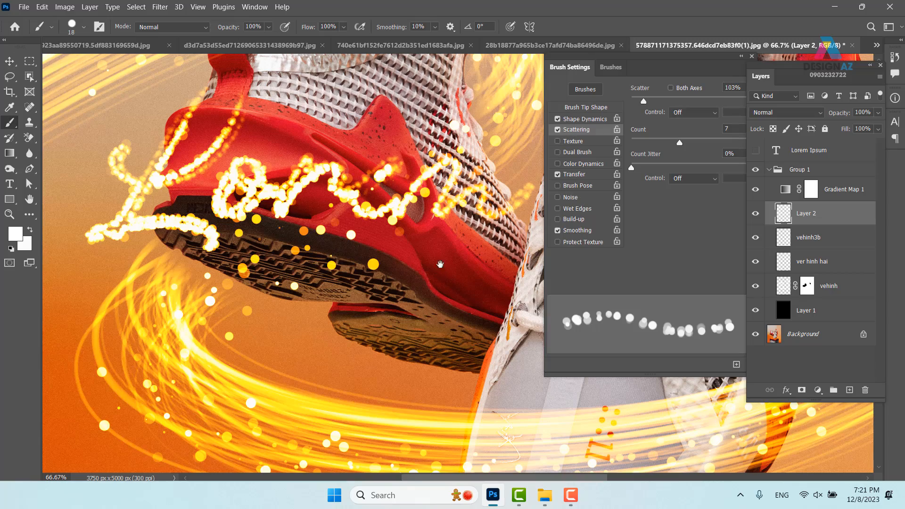
Duplicate the Background layer and set the copy's blend mode to Multiply
{"action": "left_click_drag", "start_coordinate": [345, 249], "coordinate": [213, 257]}
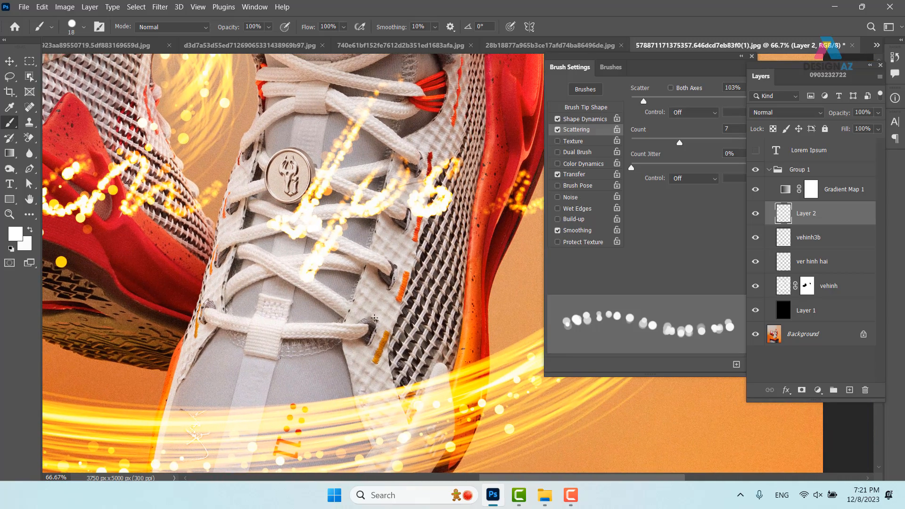
{"action": "key", "text": "ctrl+minus"}
{"action": "key", "text": "ctrl+minus"}
{"action": "key", "text": "ctrl+minus"}
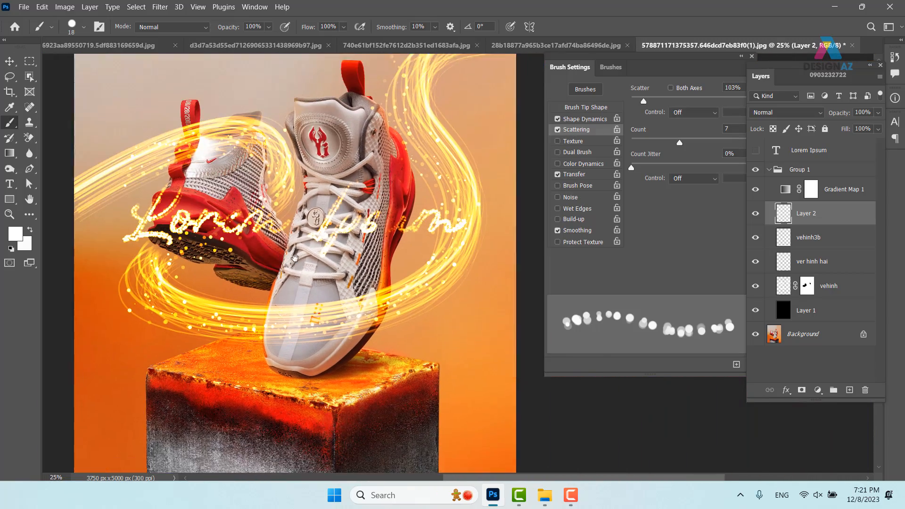
{"action": "left_click_drag", "start_coordinate": [295, 258], "coordinate": [262, 252]}
{"action": "key", "text": "v"}
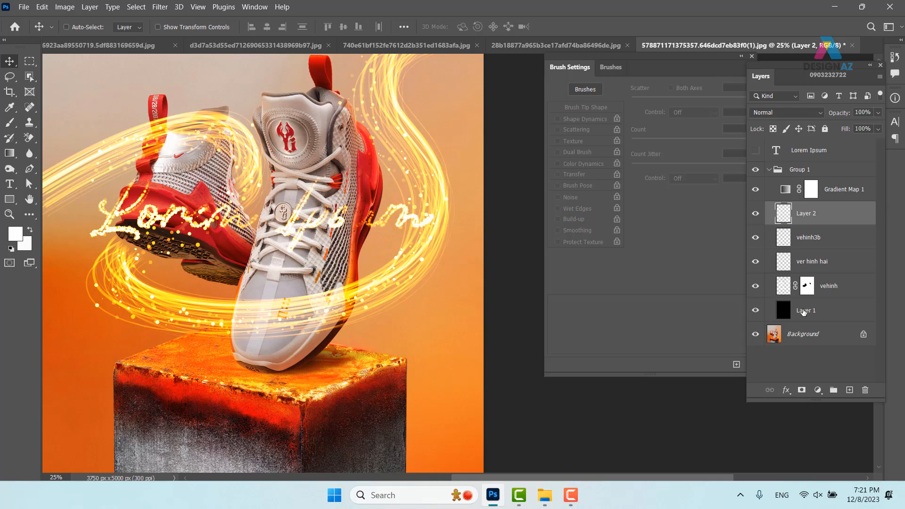
{"action": "left_click", "coordinate": [845, 340]}
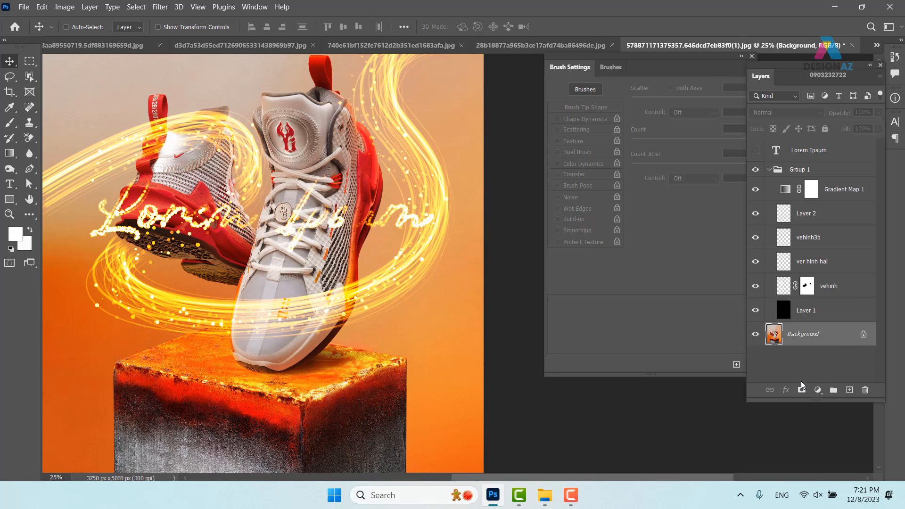
{"action": "key", "text": "ctrl+j"}
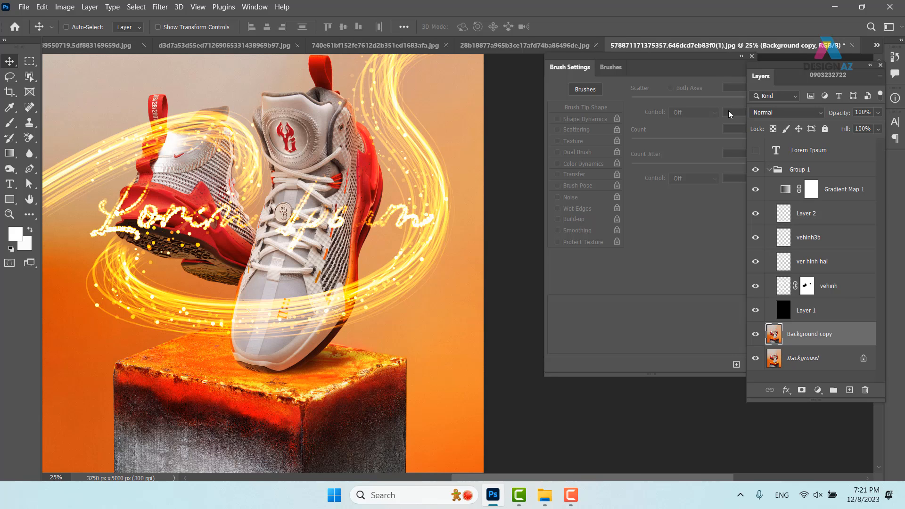
{"action": "left_click", "coordinate": [791, 114]}
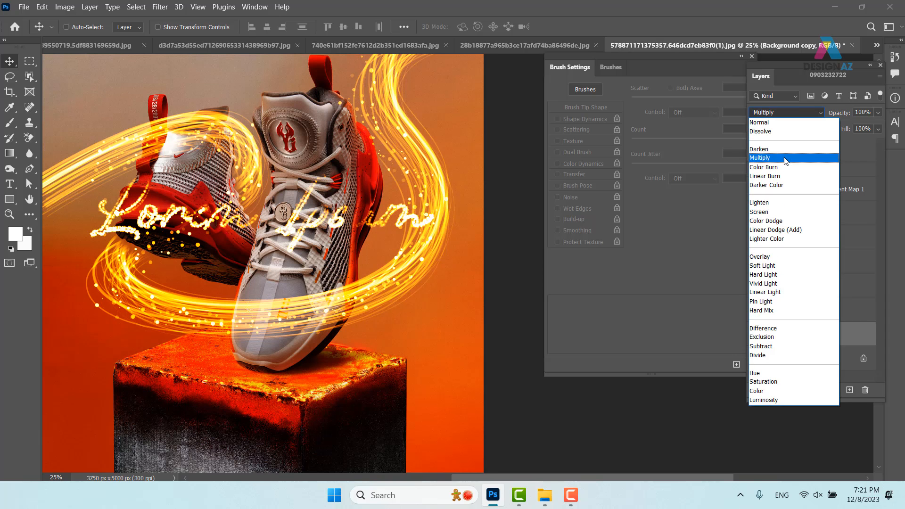
{"action": "left_click", "coordinate": [786, 159]}
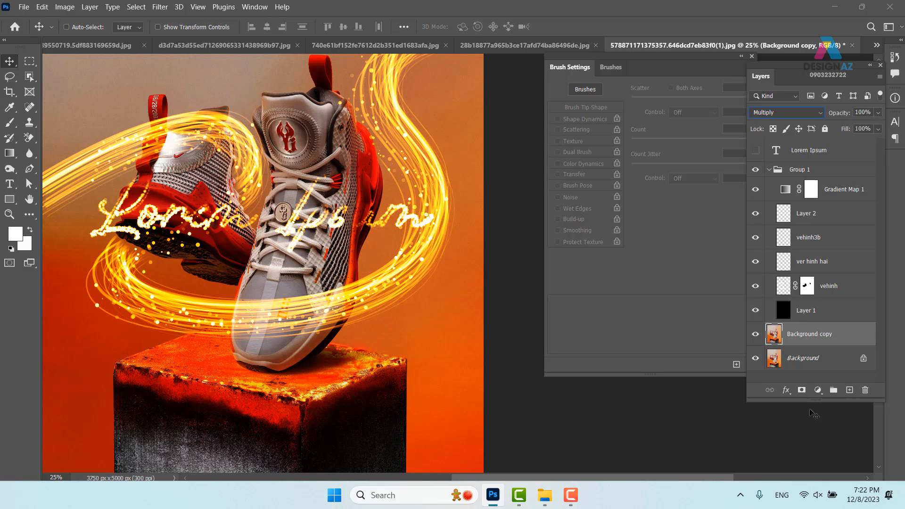
Add a layer mask to Background copy and set up a soft round brush of about 1592 px with 0% hardness
{"action": "left_click", "coordinate": [806, 394]}
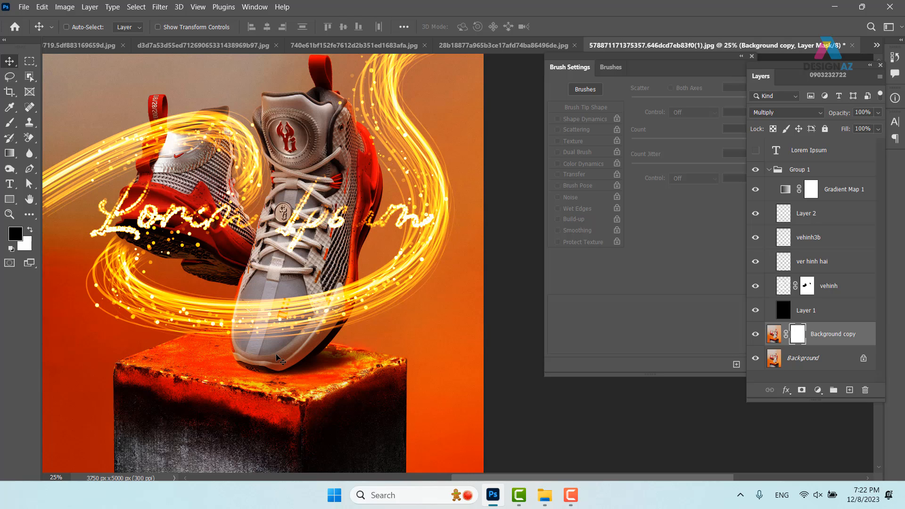
{"action": "key", "text": "b"}
{"action": "left_click", "coordinate": [84, 27]}
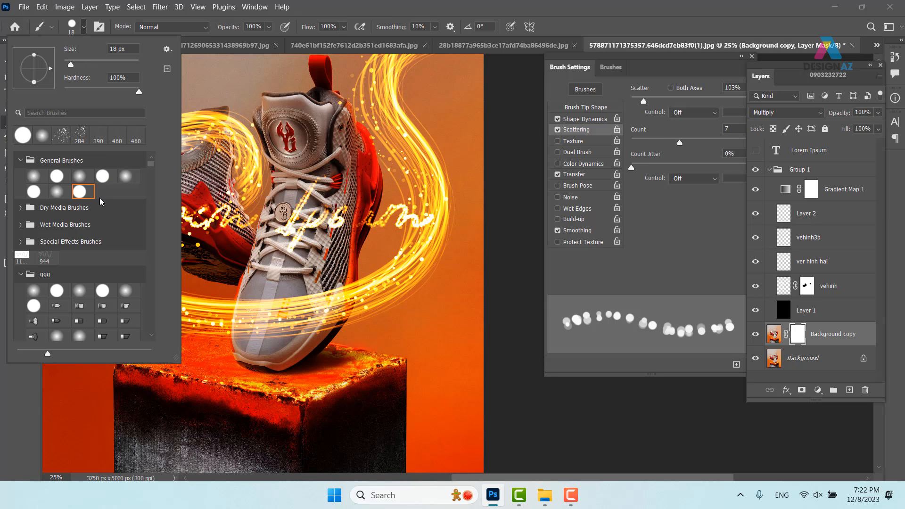
{"action": "left_click", "coordinate": [80, 176]}
{"action": "right_click", "coordinate": [266, 197], "text": "alt"}
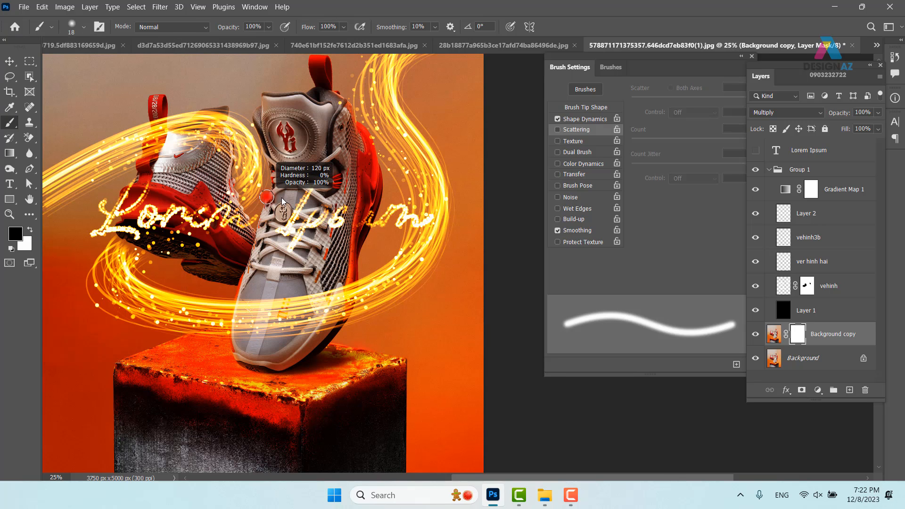
{"action": "left_click_drag", "start_coordinate": [281, 197], "coordinate": [389, 188]}
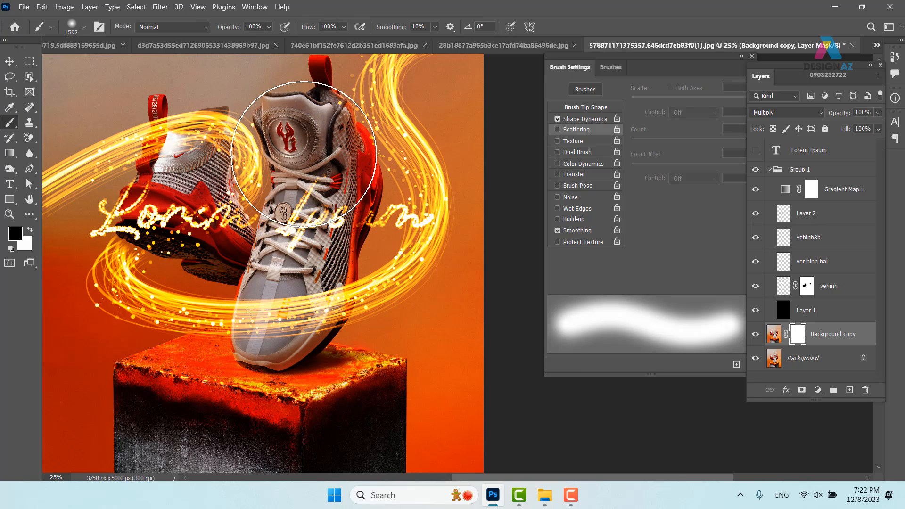
Undo a first mask stroke, enlarge the brush to about 2994 px, and mask out the Multiply darkening over the shoes and pedestal
{"action": "mouse_move", "coordinate": [304, 154]}
{"action": "left_mouse_down"}
{"action": "mouse_move", "coordinate": [226, 343]}
{"action": "mouse_move", "coordinate": [245, 373]}
{"action": "left_mouse_up"}
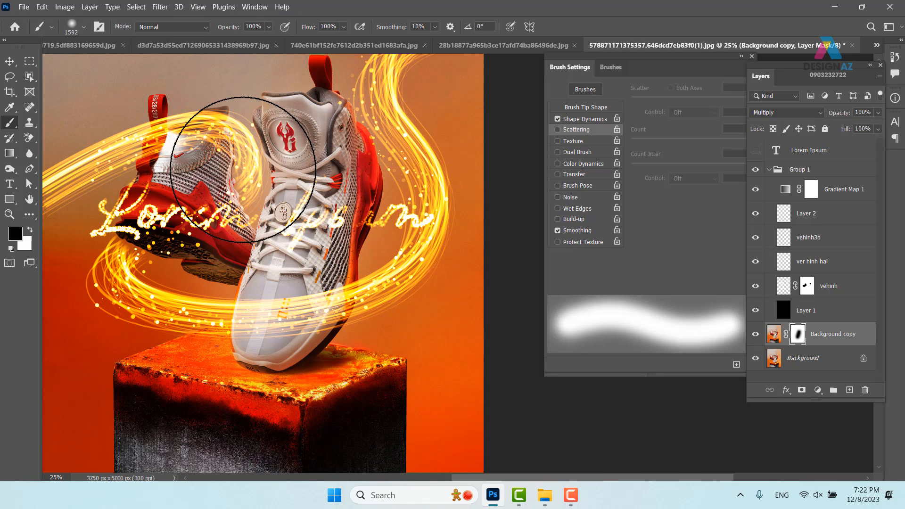
{"action": "key", "text": "ctrl+z"}
{"action": "left_click_drag", "start_coordinate": [297, 260], "coordinate": [383, 218]}
{"action": "left_click", "coordinate": [297, 260]}
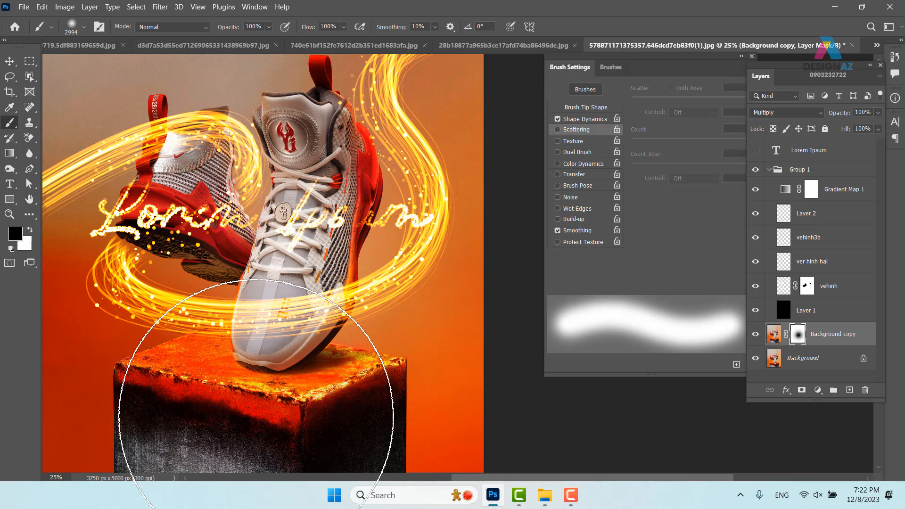
{"action": "left_click", "coordinate": [255, 401]}
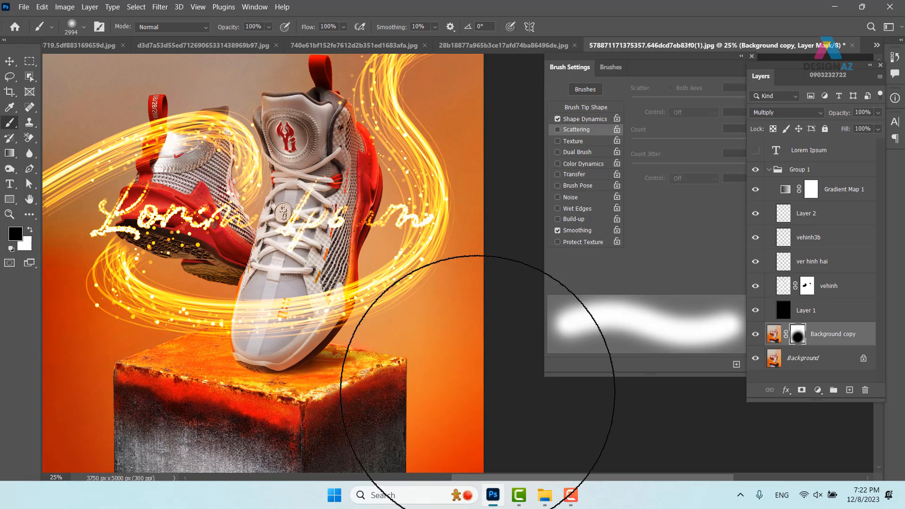
{"action": "left_click_drag", "start_coordinate": [348, 363], "coordinate": [370, 306]}
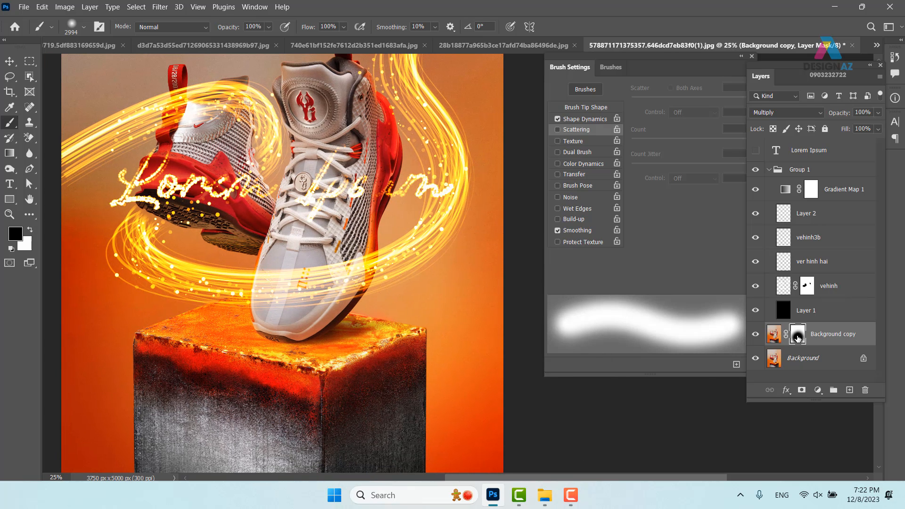
Compare the poster with Background copy hidden and shown, close the brush settings, and examine the whole composition
{"action": "left_click", "coordinate": [756, 334]}
{"action": "left_click", "coordinate": [756, 335]}
{"action": "key", "text": "v"}
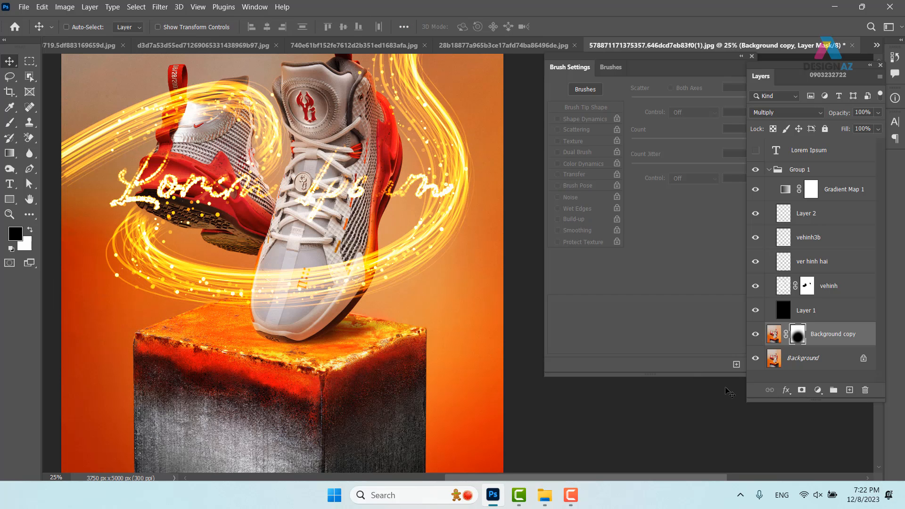
{"action": "key", "text": "ctrl+minus"}
{"action": "key", "text": "ctrl+minus"}
{"action": "key", "text": "ctrl+plus"}
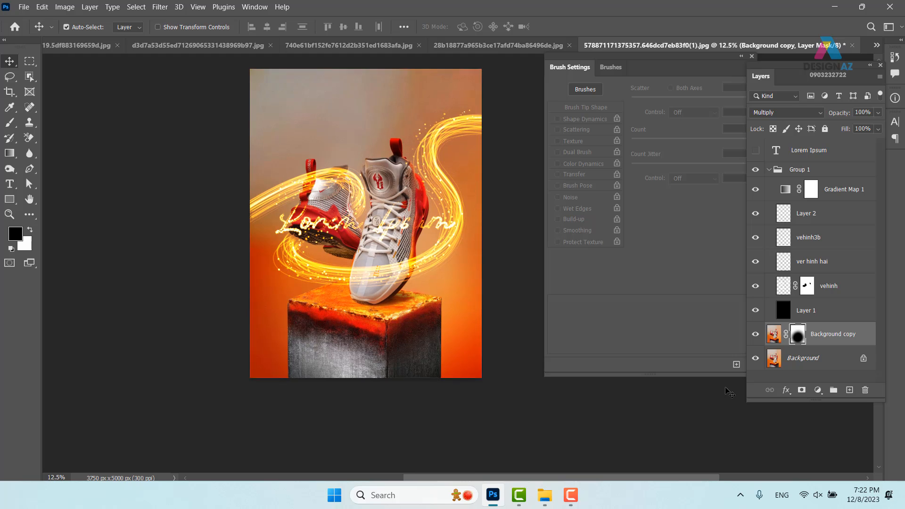
{"action": "left_click", "coordinate": [752, 56]}
{"action": "mouse_move", "coordinate": [439, 229]}
{"action": "left_mouse_down"}
{"action": "mouse_move", "coordinate": [533, 272]}
{"action": "mouse_move", "coordinate": [462, 226]}
{"action": "left_mouse_up"}
{"action": "key", "text": "ctrl+plus"}
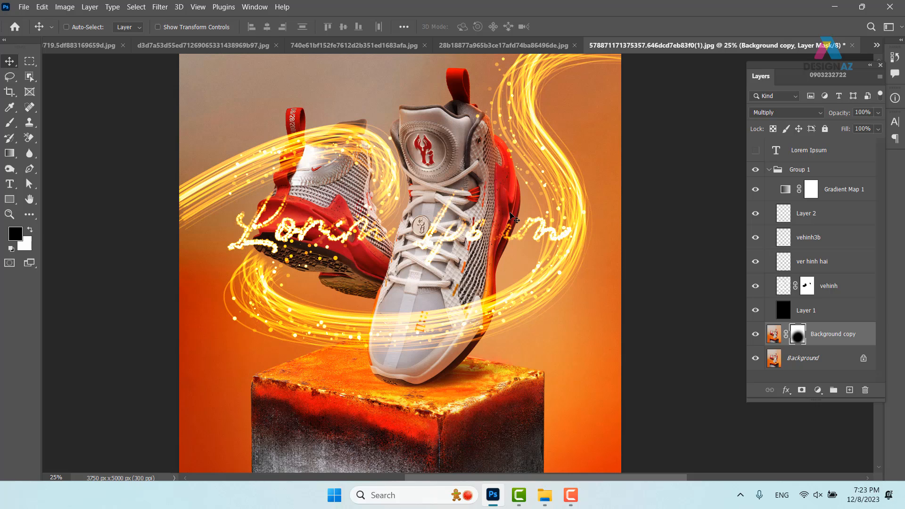
{"action": "left_click", "coordinate": [576, 498]}
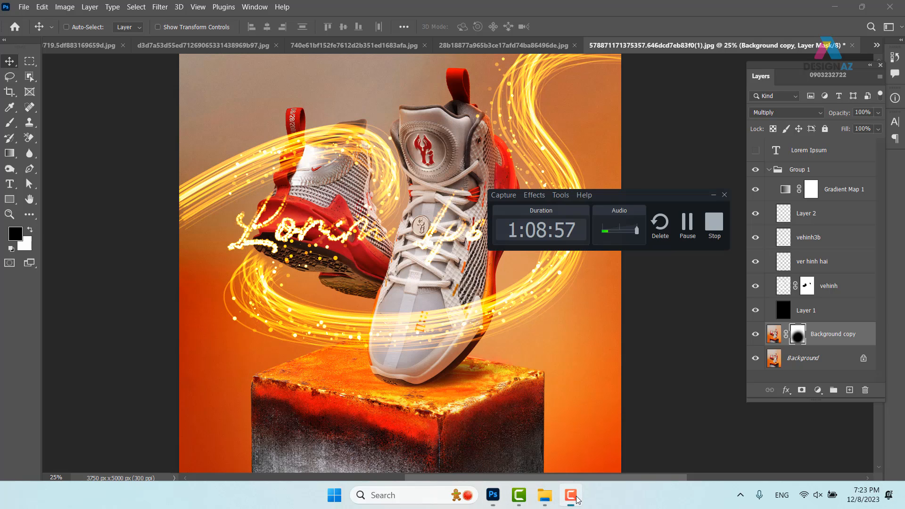
{"action": "left_click", "coordinate": [687, 224]}
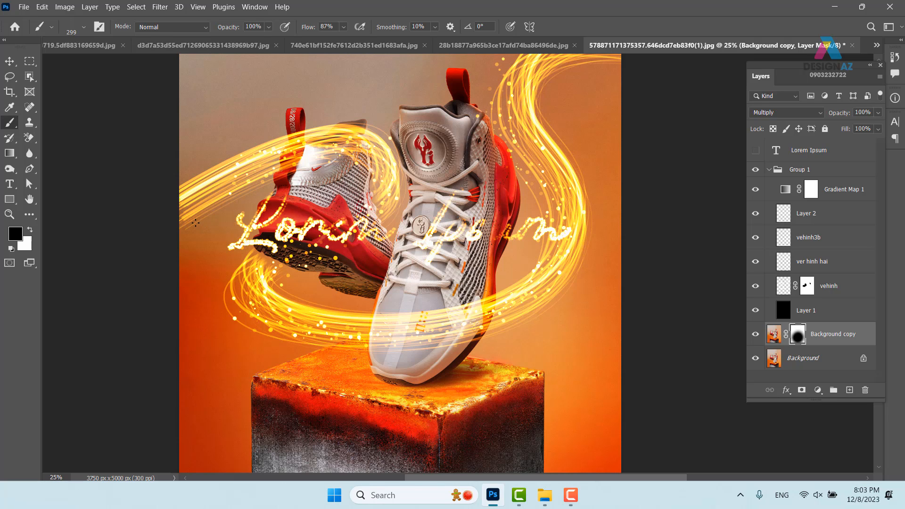
Close the blue gradient image and the black paint-splatter circle image
{"action": "left_click", "coordinate": [465, 43]}
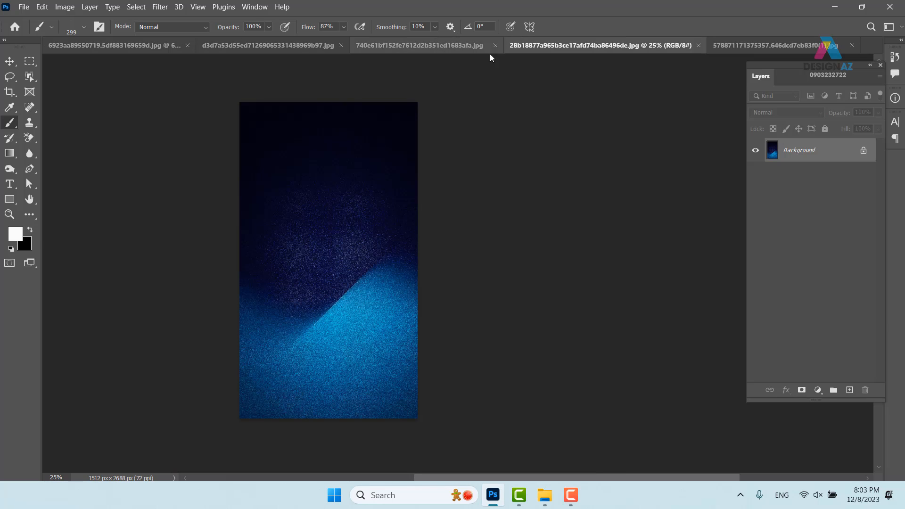
{"action": "left_click", "coordinate": [699, 46]}
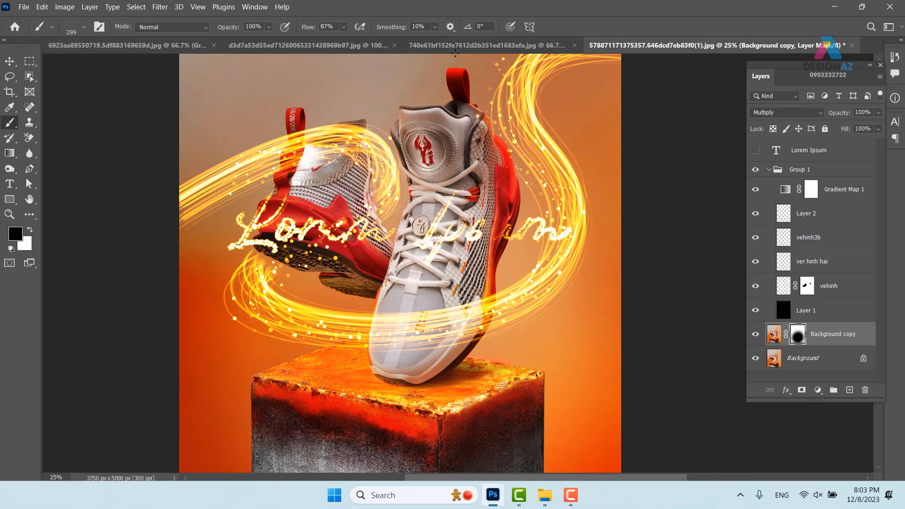
{"action": "left_click", "coordinate": [455, 46]}
{"action": "key", "text": "x"}
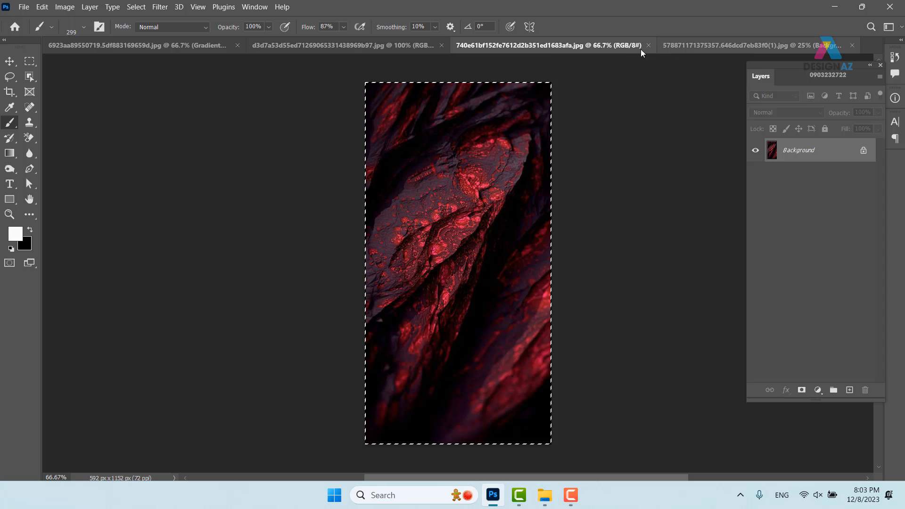
{"action": "left_click", "coordinate": [342, 49]}
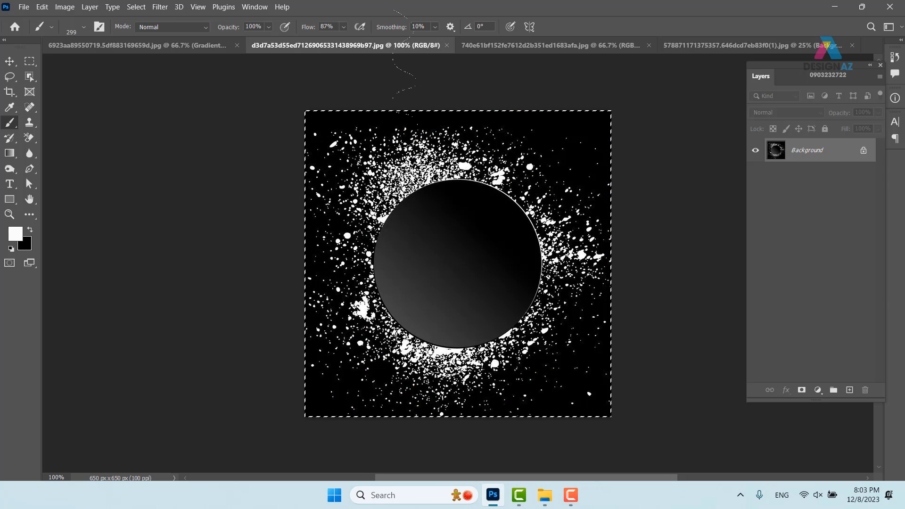
{"action": "left_click", "coordinate": [442, 46]}
Close the document of the woman with blue light streaks, 6923aa89550719.5df883169659d.jpg, without saving its changes
{"action": "left_click", "coordinate": [198, 46]}
{"action": "key", "text": "x"}
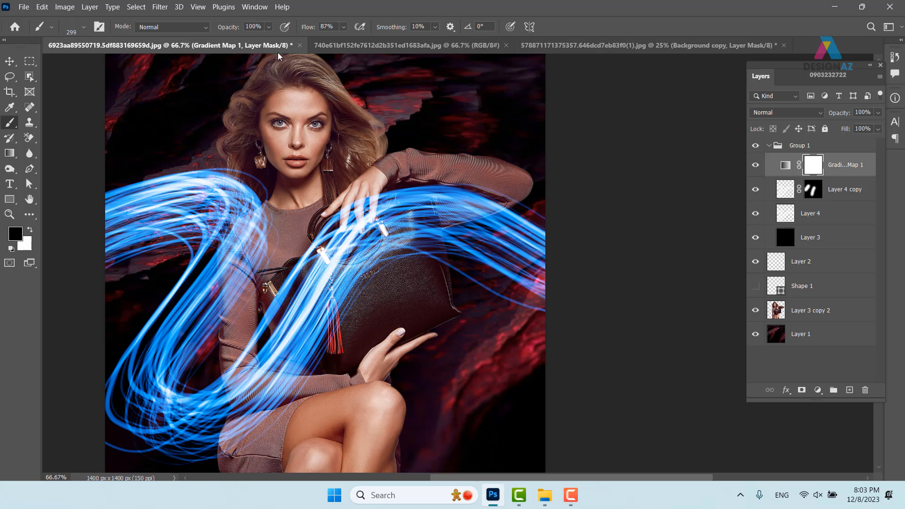
{"action": "left_click", "coordinate": [301, 45]}
{"action": "left_click", "coordinate": [454, 201]}
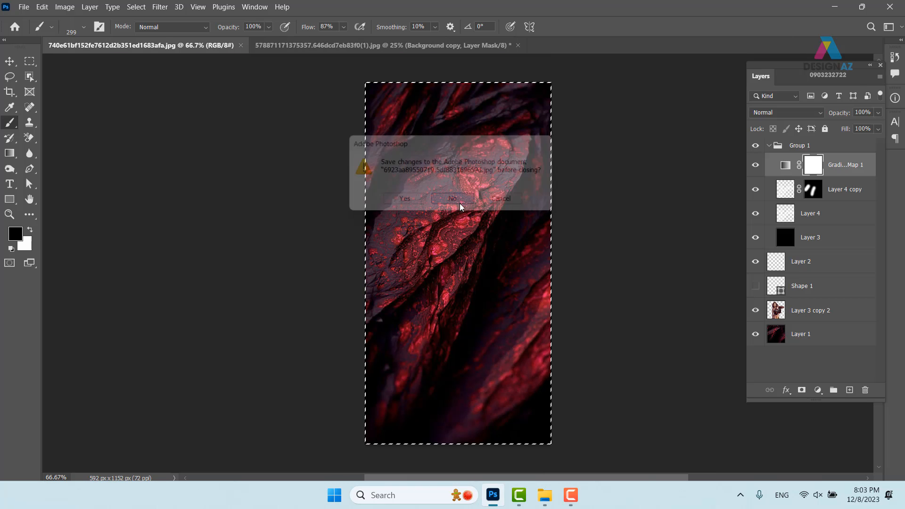
Open the floating-sneaker photo c1d5f6155091673.634e7005bf42d from the folder giày nam > 3 as a separate Photoshop document
{"action": "key", "text": "x"}
{"action": "mouse_move", "coordinate": [544, 495]}
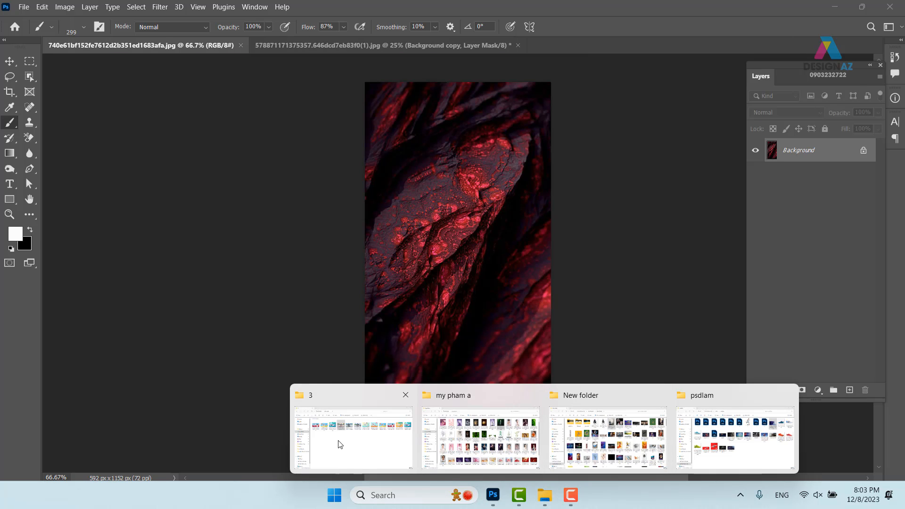
{"action": "left_click", "coordinate": [335, 428]}
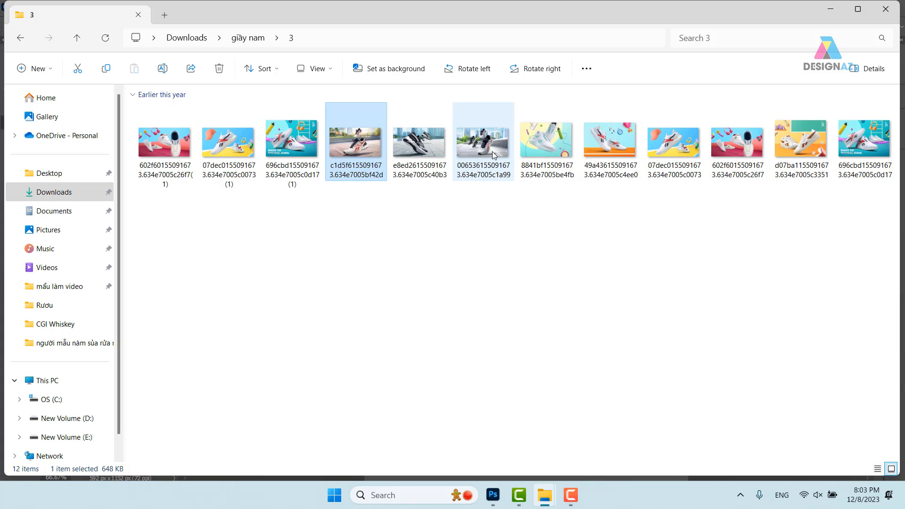
{"action": "left_click", "coordinate": [398, 149]}
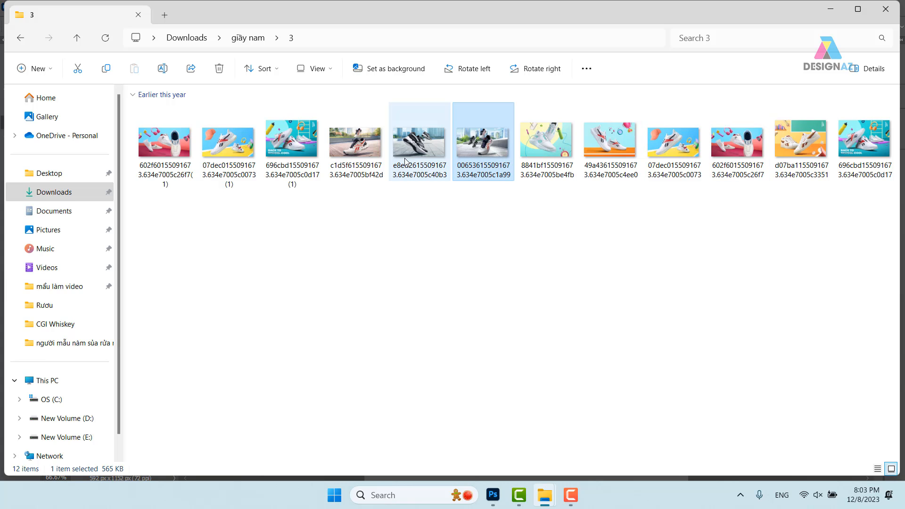
{"action": "left_click", "coordinate": [358, 151]}
{"action": "left_click_drag", "start_coordinate": [363, 149], "coordinate": [602, 31]}
Close the sneaker poster 578871171375357.646dcd7eb83f0(1).jpg without saving its changes
{"action": "left_click", "coordinate": [210, 47]}
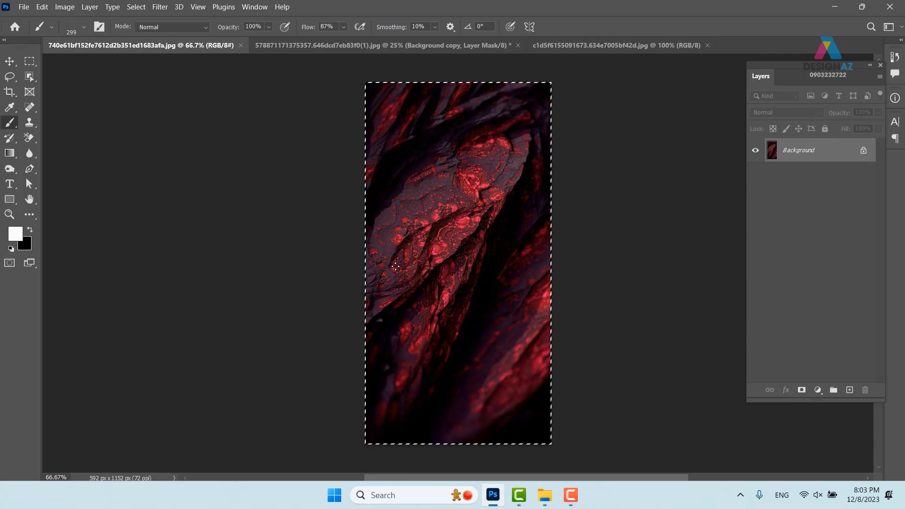
{"action": "left_click", "coordinate": [335, 48]}
{"action": "key", "text": "x"}
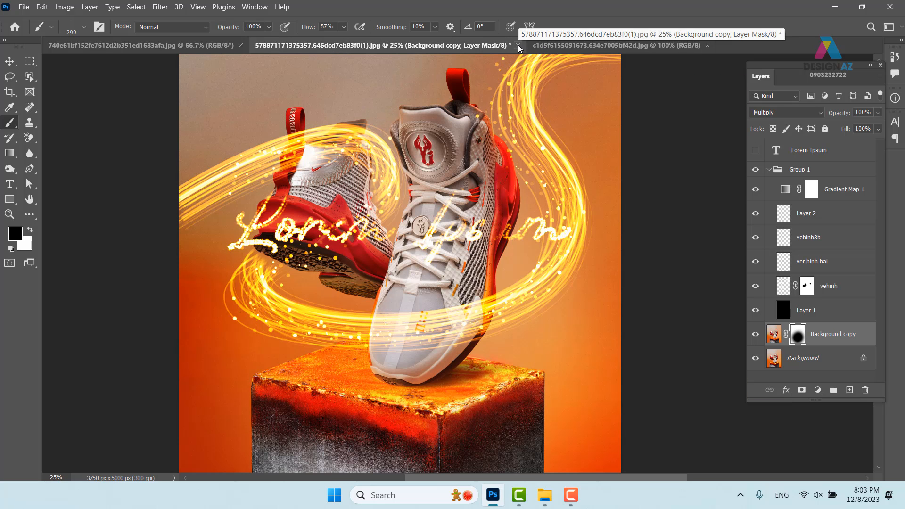
{"action": "left_click", "coordinate": [519, 45]}
{"action": "left_click", "coordinate": [461, 200]}
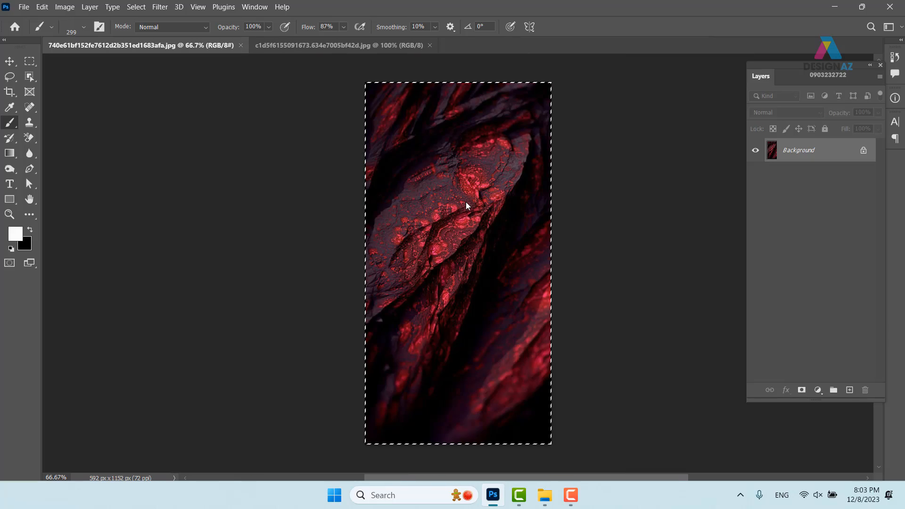
In the new sneaker photo, start a Pen path at the large shoe's toe cap and trace the toe's underside
{"action": "left_click", "coordinate": [358, 48]}
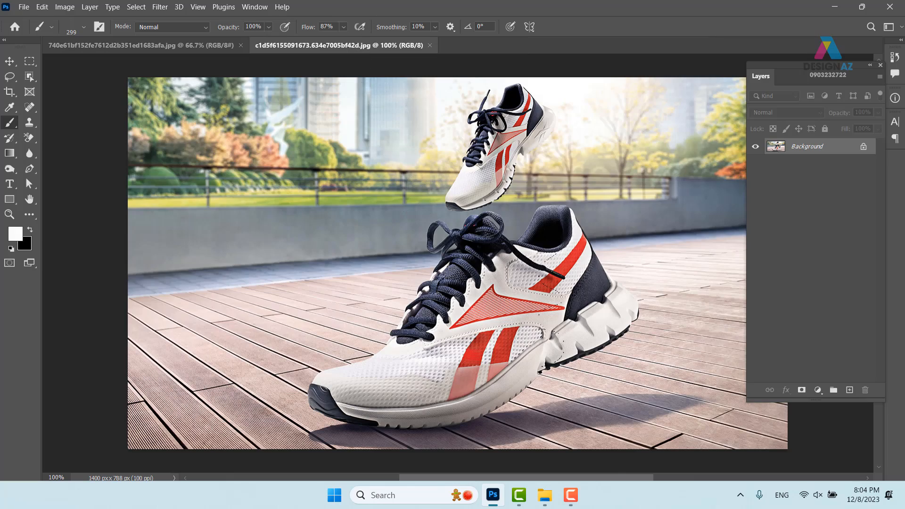
{"action": "scroll", "coordinate": [483, 306], "scroll_direction": "up", "scroll_amount": 4}
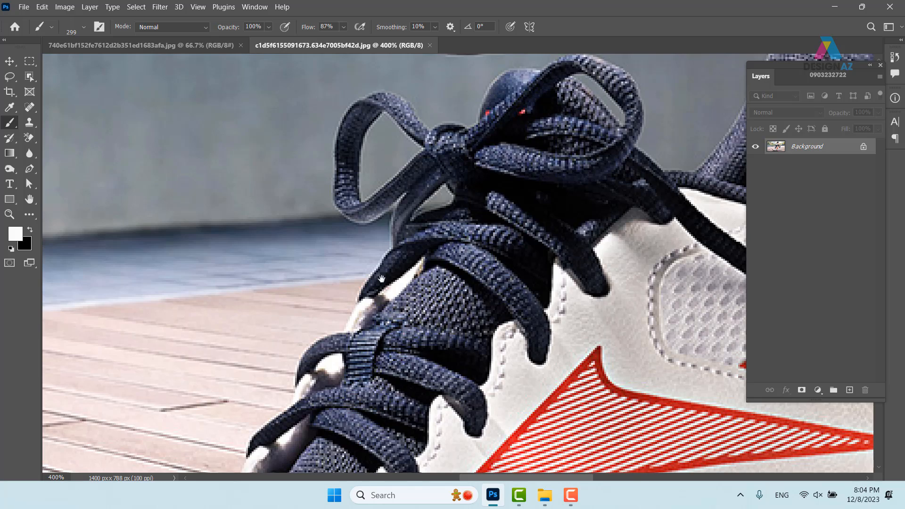
{"action": "left_click_drag", "start_coordinate": [381, 279], "coordinate": [449, 148]}
{"action": "scroll", "coordinate": [495, 170], "scroll_direction": "down", "scroll_amount": 4}
{"action": "scroll", "coordinate": [495, 170], "scroll_direction": "left", "scroll_amount": 3}
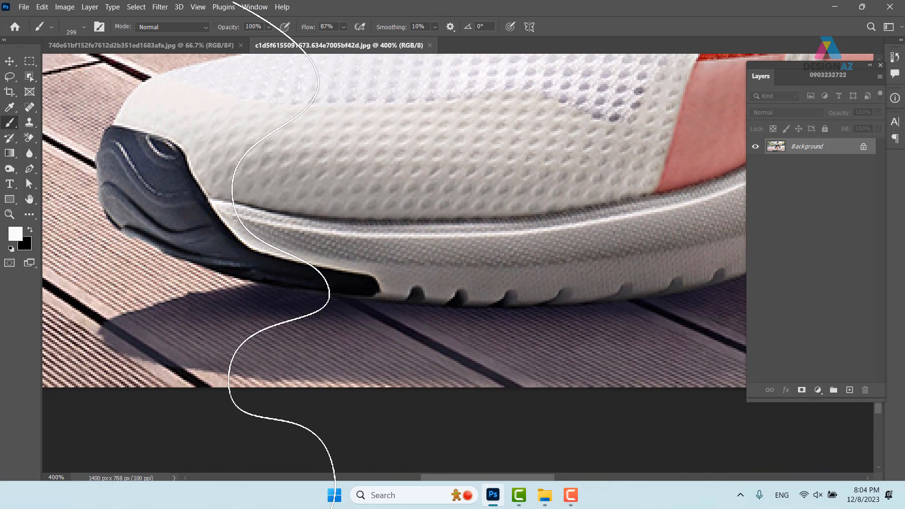
{"action": "key", "text": "p"}
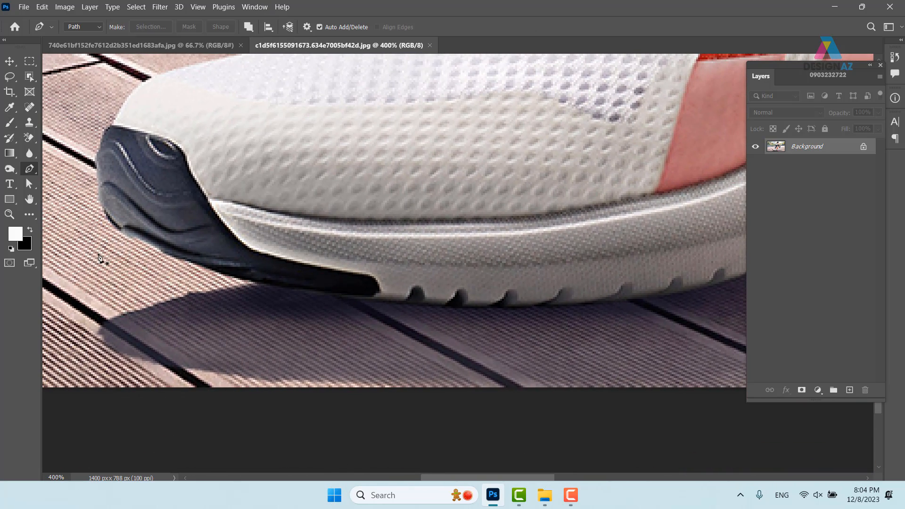
{"action": "left_click", "coordinate": [98, 185]}
{"action": "left_click_drag", "start_coordinate": [246, 280], "coordinate": [413, 318]}
Continue the path along the curved forefoot sole up to the notch where the black rear tread begins
{"action": "scroll", "coordinate": [333, 307], "scroll_direction": "right", "scroll_amount": 5}
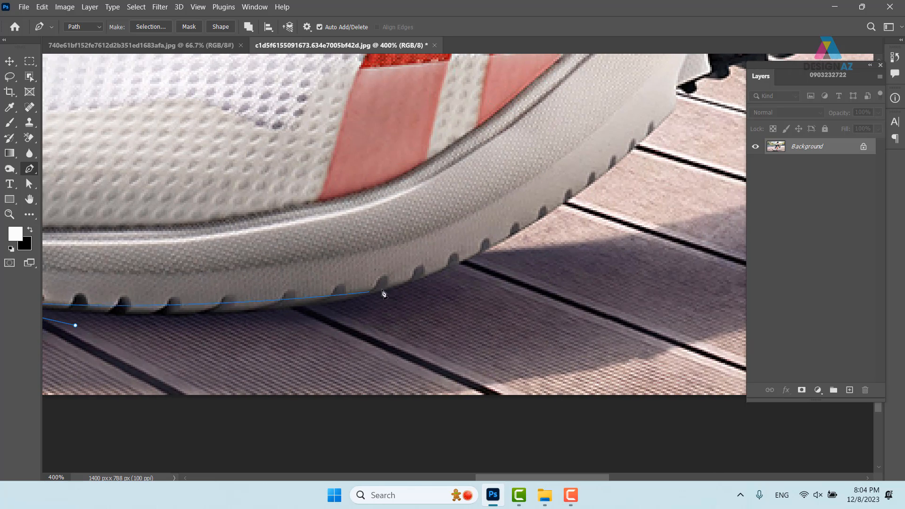
{"action": "left_click_drag", "start_coordinate": [401, 285], "coordinate": [480, 255]}
{"action": "left_click_drag", "start_coordinate": [559, 172], "coordinate": [212, 329]}
{"action": "left_click_drag", "start_coordinate": [328, 263], "coordinate": [355, 218]}
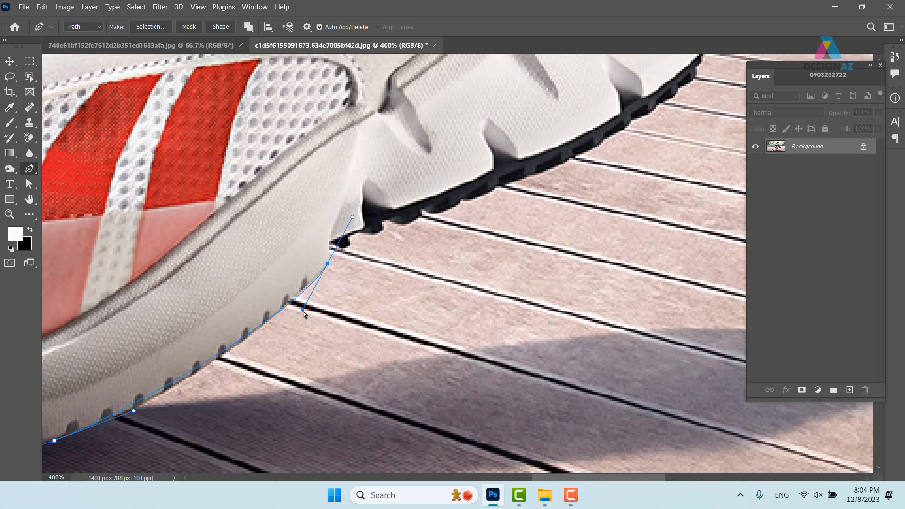
{"action": "left_click_drag", "start_coordinate": [298, 312], "coordinate": [239, 362]}
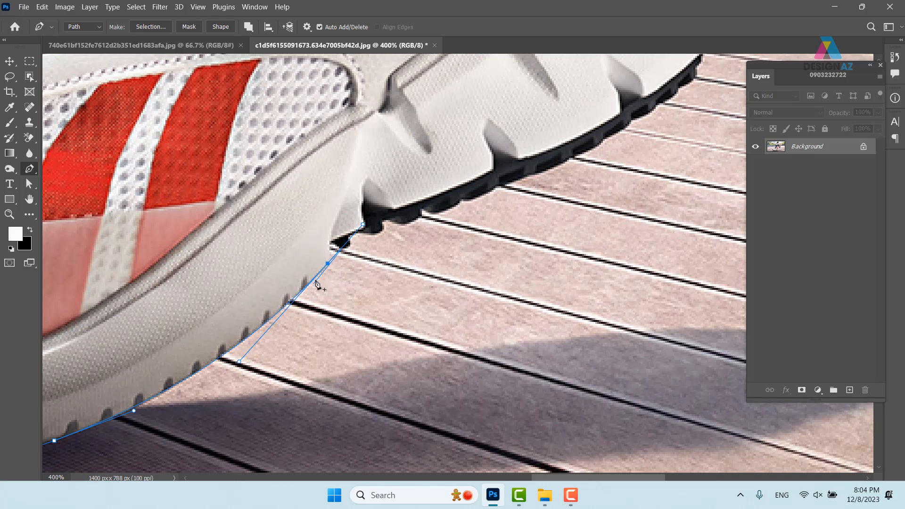
{"action": "left_click", "coordinate": [328, 264]}
{"action": "left_click", "coordinate": [329, 241]}
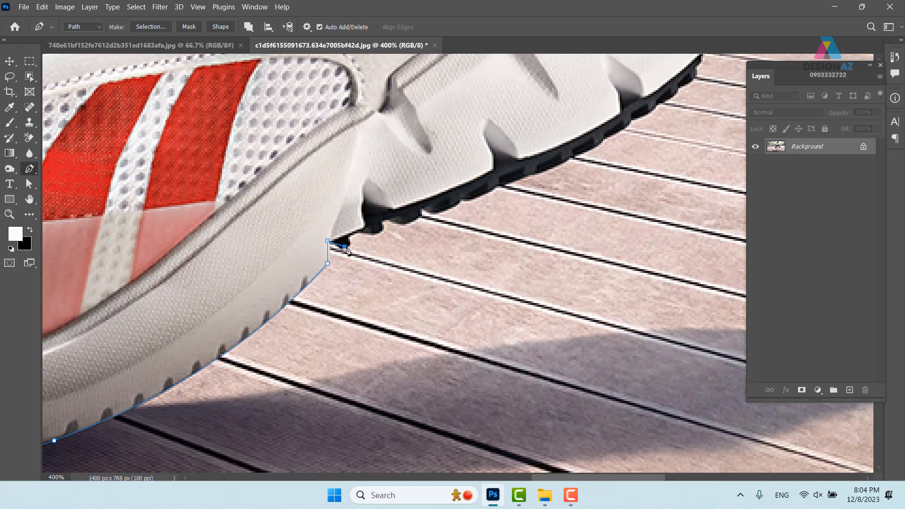
Trace the jagged black tread lugs under the midfoot with closely spaced path points
{"action": "left_click_drag", "start_coordinate": [350, 233], "coordinate": [382, 229]}
{"action": "left_click", "coordinate": [388, 217]}
{"action": "left_click", "coordinate": [412, 220]}
{"action": "left_click", "coordinate": [422, 209]}
{"action": "left_click", "coordinate": [436, 211]}
{"action": "left_click", "coordinate": [452, 208]}
{"action": "left_click", "coordinate": [462, 197]}
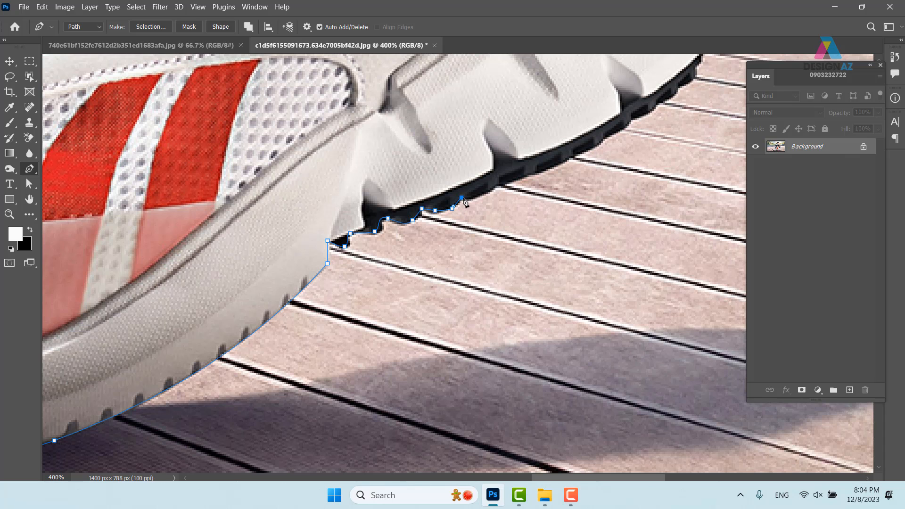
{"action": "left_click", "coordinate": [483, 194]}
{"action": "left_click", "coordinate": [492, 188]}
{"action": "left_click", "coordinate": [501, 183]}
Extend the path along the rear tread to its end below the heel, using corner points at the lugs
{"action": "left_click_drag", "start_coordinate": [519, 200], "coordinate": [348, 327]}
{"action": "left_click_drag", "start_coordinate": [459, 253], "coordinate": [513, 215]}
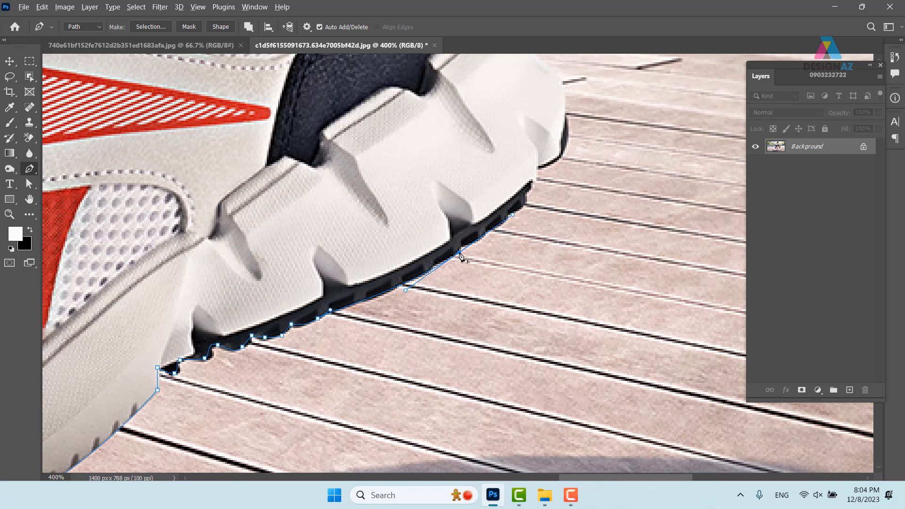
{"action": "left_click", "coordinate": [459, 253], "text": "alt"}
{"action": "left_click", "coordinate": [460, 242]}
{"action": "left_click_drag", "start_coordinate": [486, 233], "coordinate": [529, 192]}
{"action": "left_click", "coordinate": [508, 215], "text": "alt"}
{"action": "left_click", "coordinate": [532, 185]}
Trace the rounded white heel of the midsole up to the base of the dark heel panel
{"action": "left_click_drag", "start_coordinate": [565, 147], "coordinate": [508, 294]}
{"action": "left_click_drag", "start_coordinate": [507, 244], "coordinate": [487, 236]}
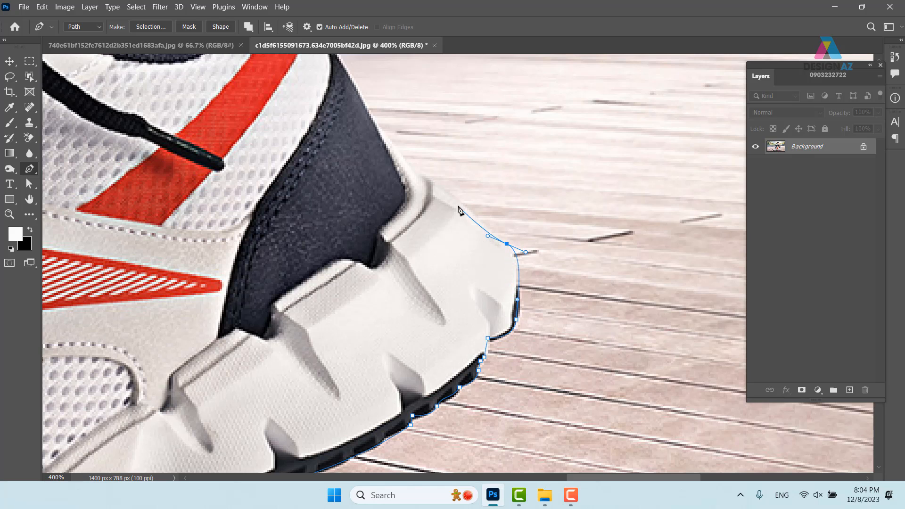
{"action": "left_click_drag", "start_coordinate": [458, 204], "coordinate": [445, 196]}
{"action": "left_click", "coordinate": [417, 176]}
Outline the back of the heel, the padded collar's top and its front slope down towards the laces
{"action": "left_click_drag", "start_coordinate": [371, 116], "coordinate": [485, 369]}
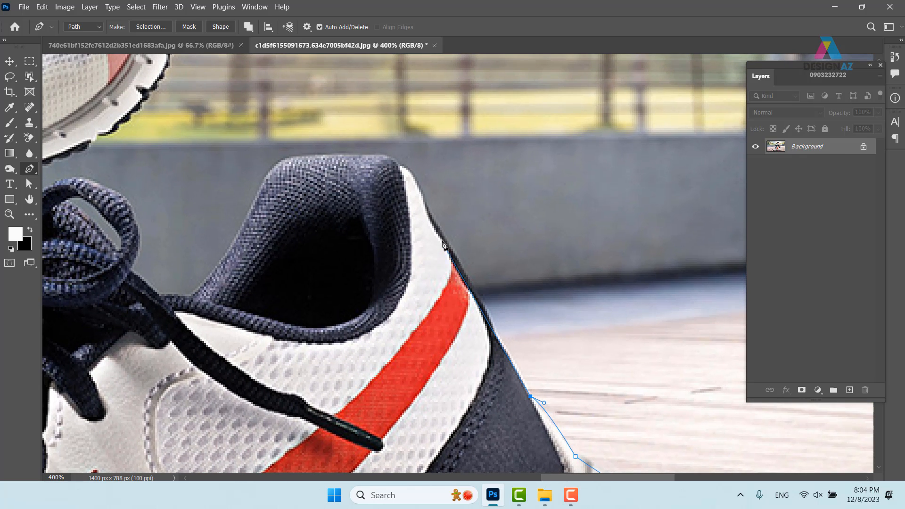
{"action": "left_click_drag", "start_coordinate": [442, 235], "coordinate": [423, 200]}
{"action": "left_click", "coordinate": [423, 194]}
{"action": "left_click_drag", "start_coordinate": [381, 156], "coordinate": [360, 157]}
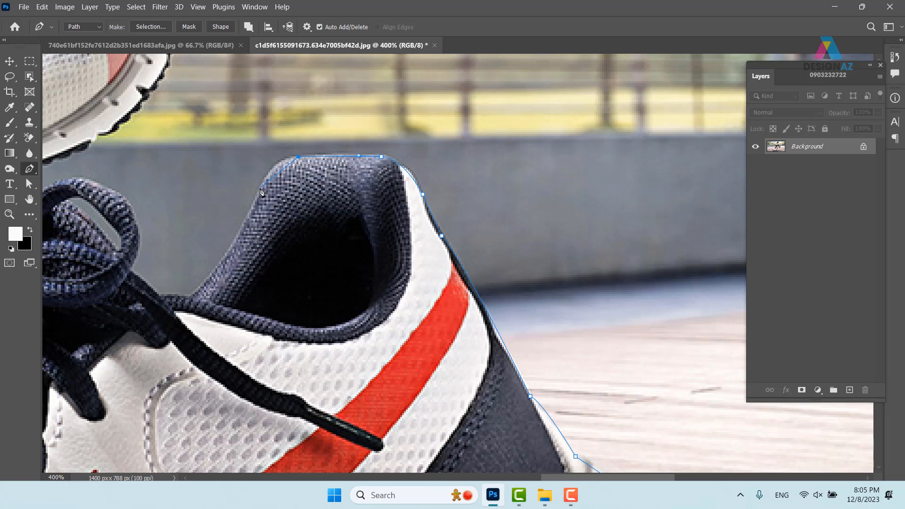
{"action": "left_click_drag", "start_coordinate": [259, 189], "coordinate": [250, 217]}
{"action": "left_click", "coordinate": [187, 296], "text": "alt"}
{"action": "left_click_drag", "start_coordinate": [187, 297], "coordinate": [462, 307]}
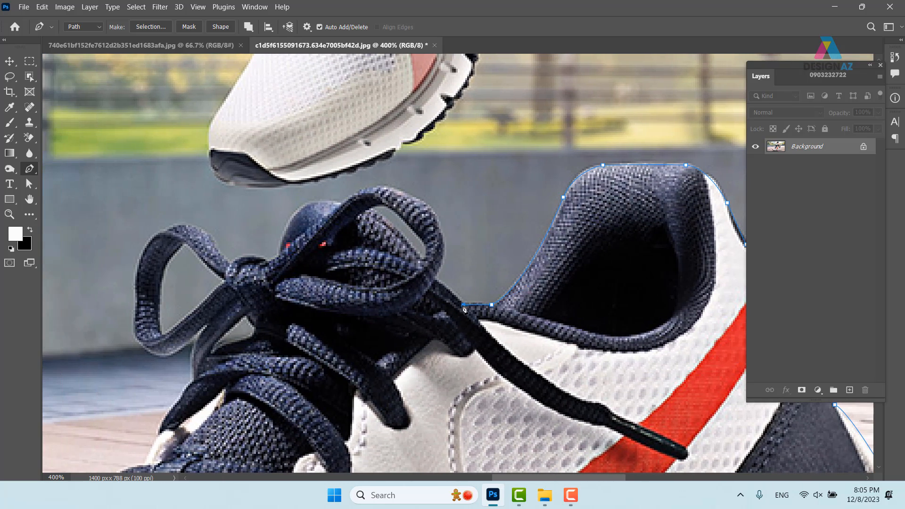
Trace the path from the collar around the outer edge of the lace loop nearest the heel
{"action": "left_click", "coordinate": [463, 306]}
{"action": "left_click_drag", "start_coordinate": [433, 279], "coordinate": [420, 276]}
{"action": "left_click_drag", "start_coordinate": [437, 222], "coordinate": [421, 192]}
{"action": "left_click", "coordinate": [385, 191]}
{"action": "left_click_drag", "start_coordinate": [383, 194], "coordinate": [404, 200]}
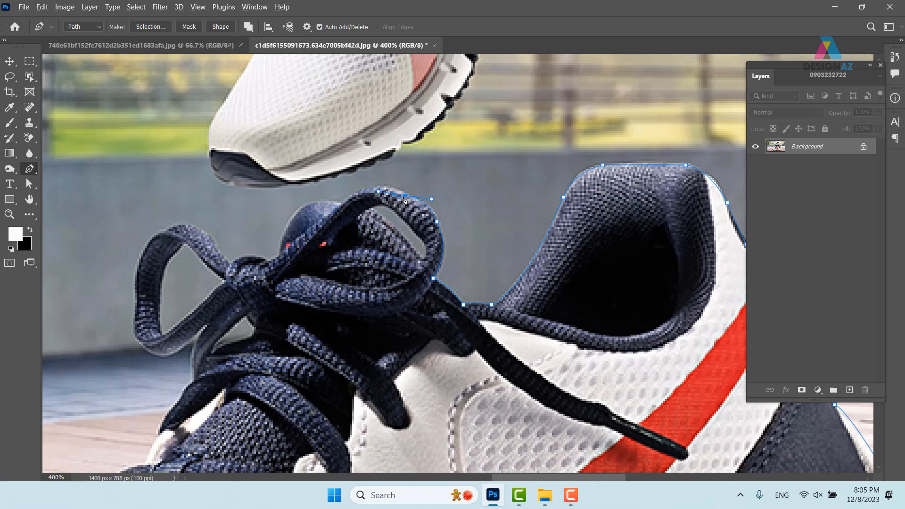
Continue the path over the top of the shoe tongue and down to the lace knot
{"action": "left_click", "coordinate": [345, 207]}
{"action": "left_click_drag", "start_coordinate": [342, 209], "coordinate": [309, 242]}
{"action": "left_click_drag", "start_coordinate": [343, 208], "coordinate": [266, 331]}
{"action": "left_click", "coordinate": [279, 256], "text": "alt"}
{"action": "left_click_drag", "start_coordinate": [280, 265], "coordinate": [460, 264]}
Outline the front lace loop from the knot around its outer edge and back to the laces below
{"action": "left_click", "coordinate": [477, 242], "text": "alt"}
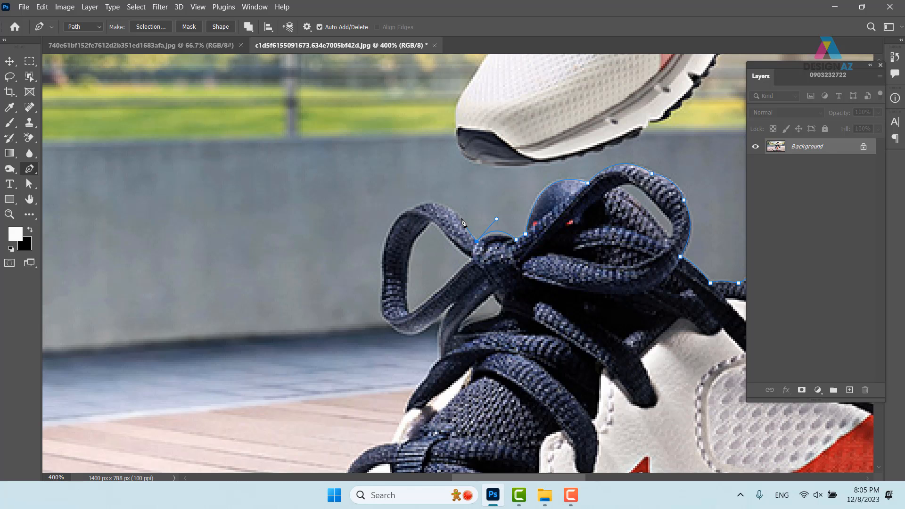
{"action": "left_click_drag", "start_coordinate": [458, 229], "coordinate": [382, 229]}
{"action": "left_click_drag", "start_coordinate": [382, 275], "coordinate": [445, 316]}
{"action": "left_click", "coordinate": [382, 275], "text": "alt"}
{"action": "left_click", "coordinate": [428, 327], "text": "alt"}
{"action": "left_click", "coordinate": [454, 304]}
Trace the front edge of the crossed laces and eyestay down to the lowest lace
{"action": "left_click_drag", "start_coordinate": [450, 361], "coordinate": [447, 143]}
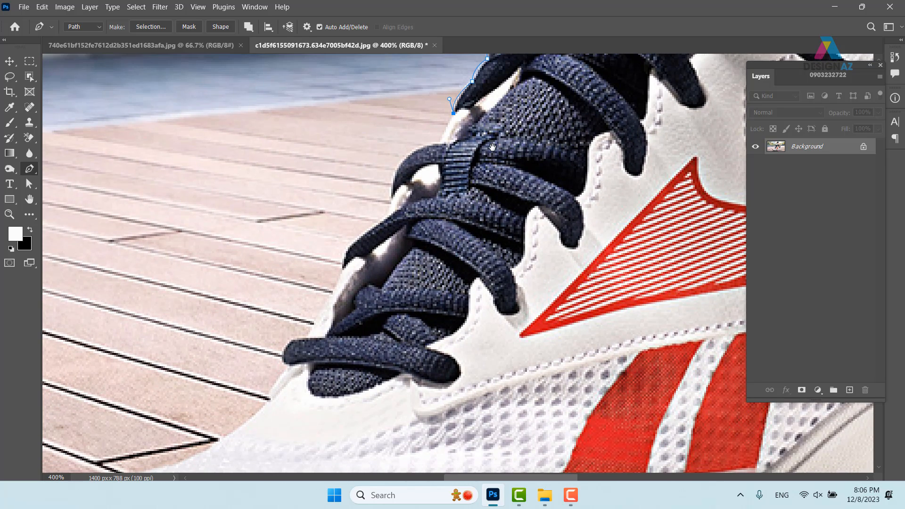
{"action": "left_click", "coordinate": [443, 143]}
{"action": "left_click_drag", "start_coordinate": [391, 200], "coordinate": [392, 262]}
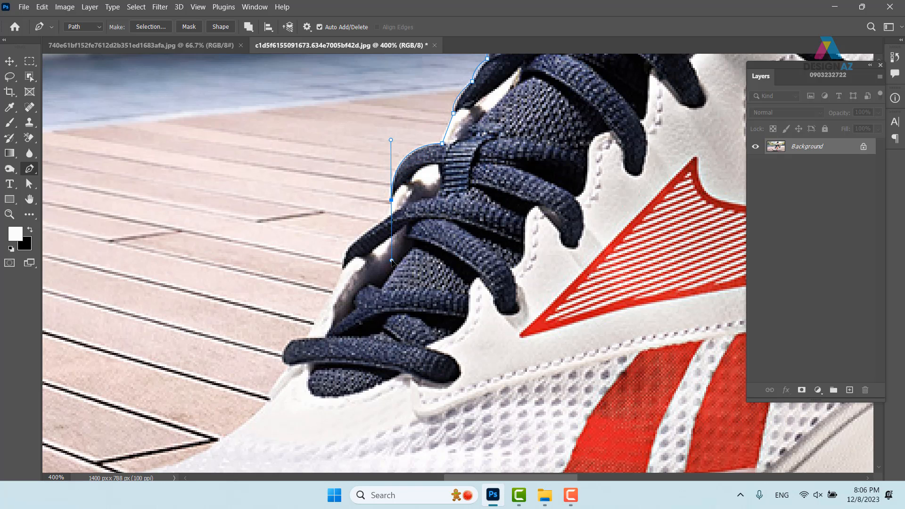
{"action": "left_click_drag", "start_coordinate": [398, 229], "coordinate": [477, 136]}
{"action": "left_click", "coordinate": [387, 137]}
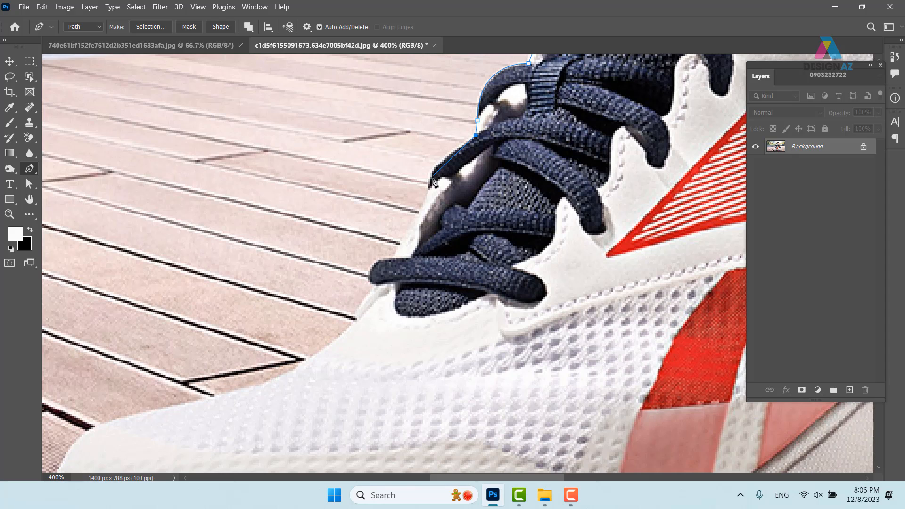
{"action": "left_click_drag", "start_coordinate": [429, 189], "coordinate": [433, 220]}
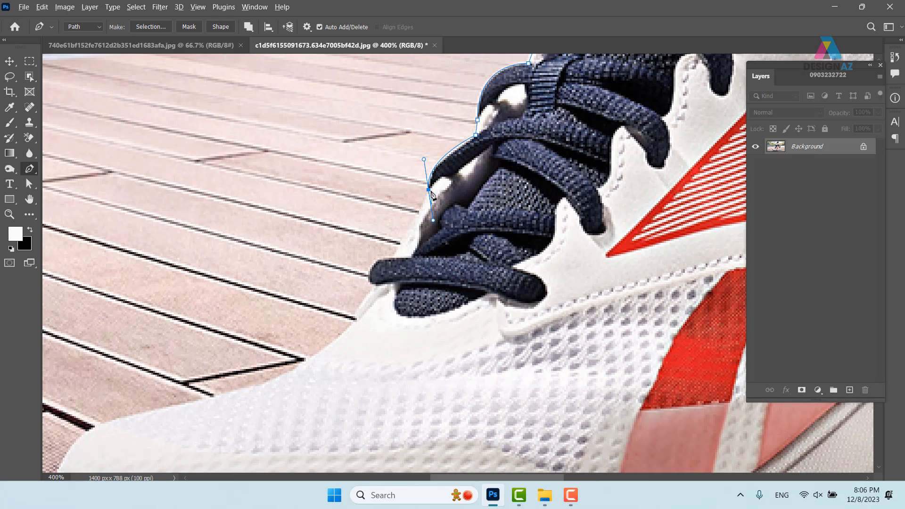
{"action": "left_click", "coordinate": [393, 258]}
{"action": "left_click_drag", "start_coordinate": [395, 263], "coordinate": [496, 207]}
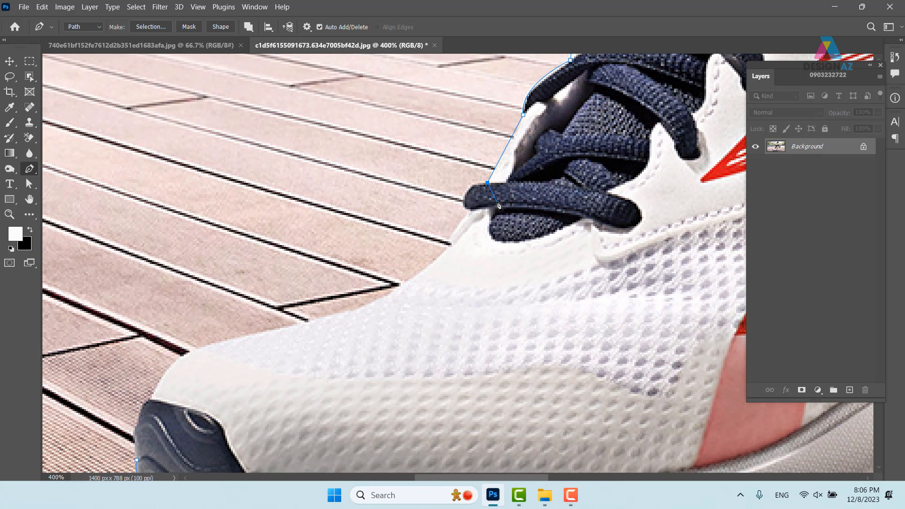
Outline the lowest lace and the top of the toe box, and close the path at the toe cap
{"action": "left_click_drag", "start_coordinate": [463, 198], "coordinate": [494, 211]}
{"action": "left_click", "coordinate": [463, 198], "text": "alt"}
{"action": "left_click", "coordinate": [477, 211], "text": "alt"}
{"action": "left_click_drag", "start_coordinate": [451, 249], "coordinate": [457, 262]}
{"action": "left_click", "coordinate": [452, 249], "text": "alt"}
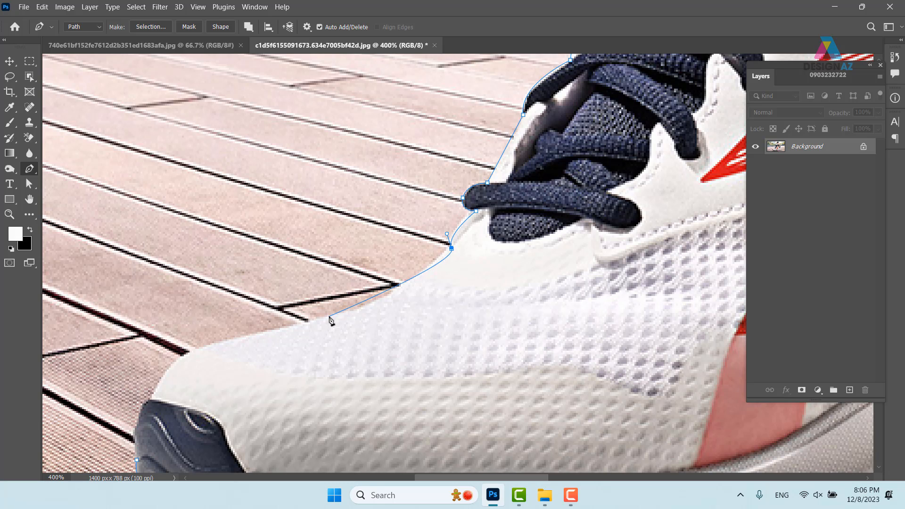
{"action": "left_click_drag", "start_coordinate": [329, 317], "coordinate": [278, 326]}
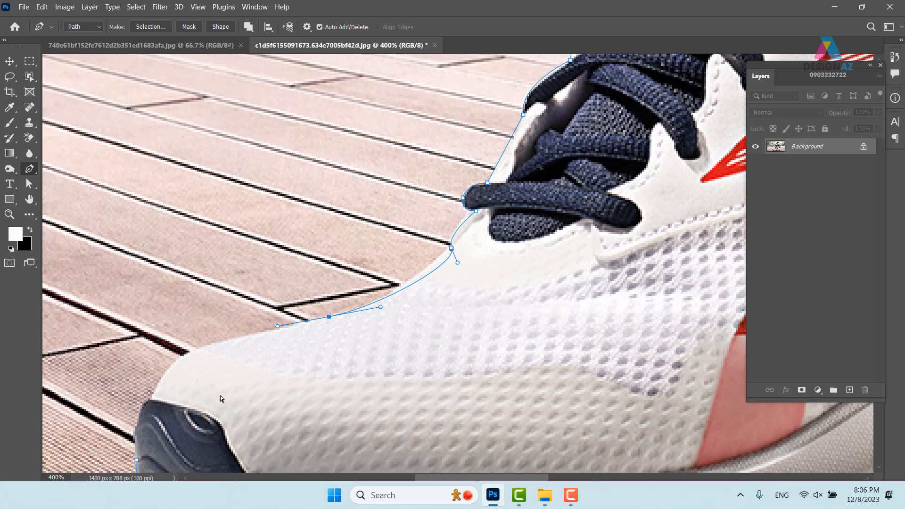
{"action": "left_click", "coordinate": [213, 345]}
{"action": "left_click_drag", "start_coordinate": [165, 376], "coordinate": [240, 376]}
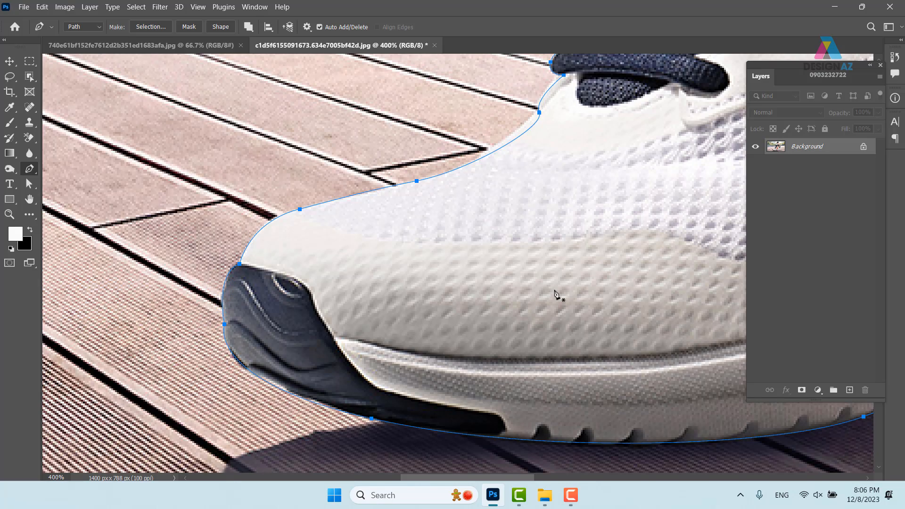
Convert the closed shoe path into a selection and copy the sneaker onto its own layer
{"action": "key", "text": "ctrl+minus"}
{"action": "key", "text": "ctrl+minus"}
{"action": "key", "text": "ctrl+minus"}
{"action": "key", "text": "ctrl+minus"}
{"action": "key", "text": "ctrl+minus"}
{"action": "key", "text": "ctrl+minus"}
{"action": "key", "text": "ctrl+Return"}
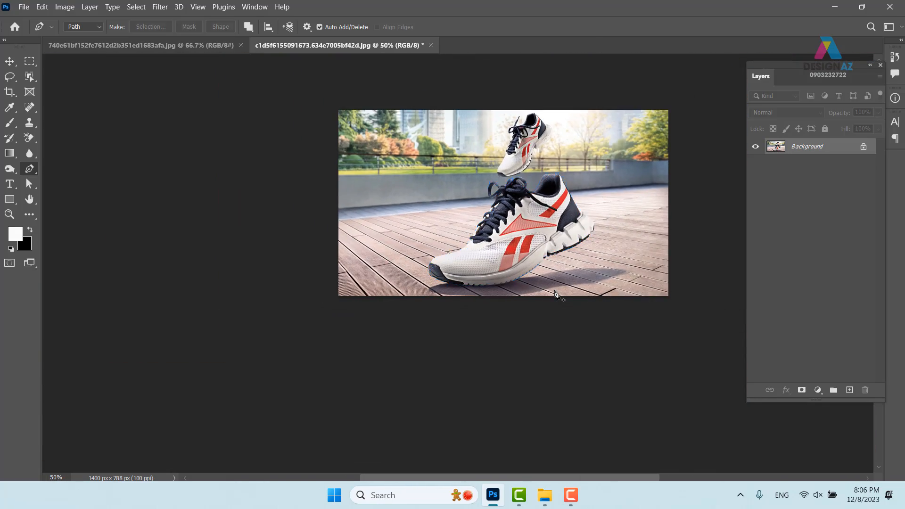
{"action": "key", "text": "ctrl+j"}
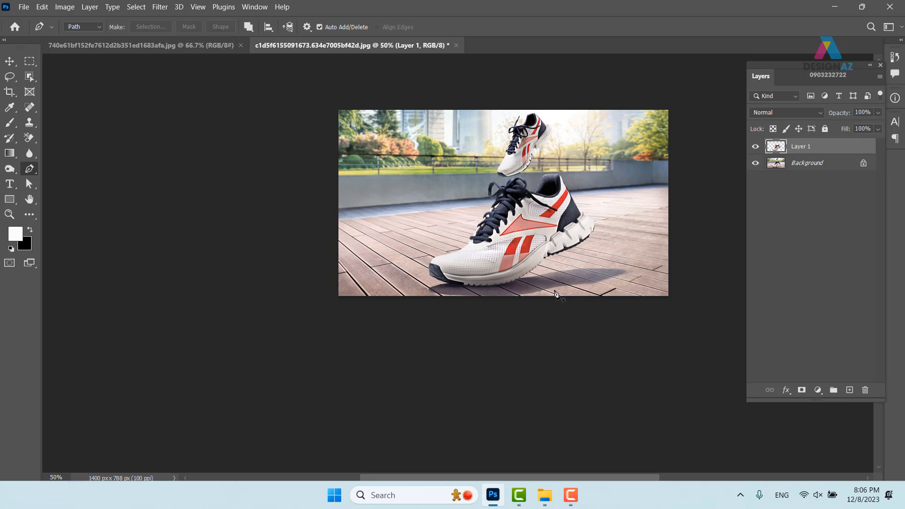
Save the document as the Photoshop file c1d5f6155091673.634e7005bf42d in folder 3 with Maximize Compatibility on
{"action": "key", "text": "v"}
{"action": "mouse_move", "coordinate": [528, 249]}
{"action": "left_mouse_down"}
{"action": "mouse_move", "coordinate": [439, 253]}
{"action": "mouse_move", "coordinate": [534, 260]}
{"action": "left_mouse_up"}
{"action": "key", "text": "ctrl+s"}
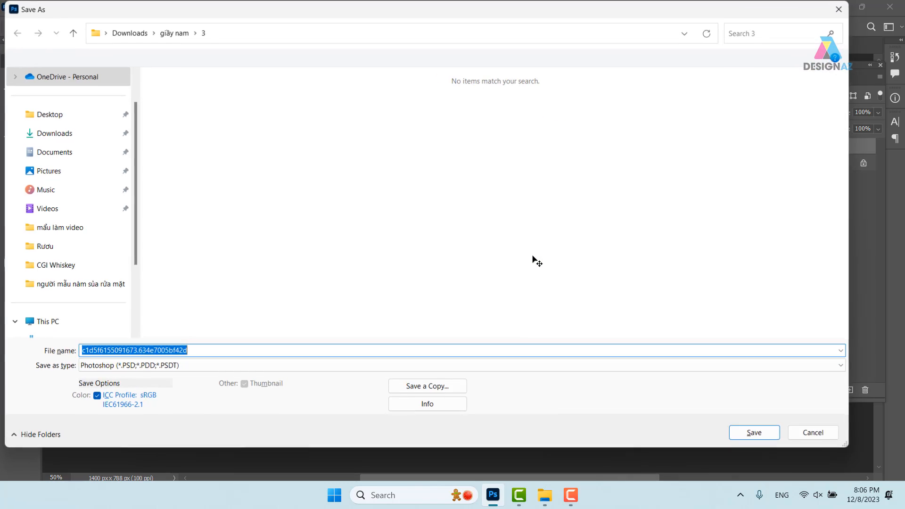
{"action": "key", "text": "Return"}
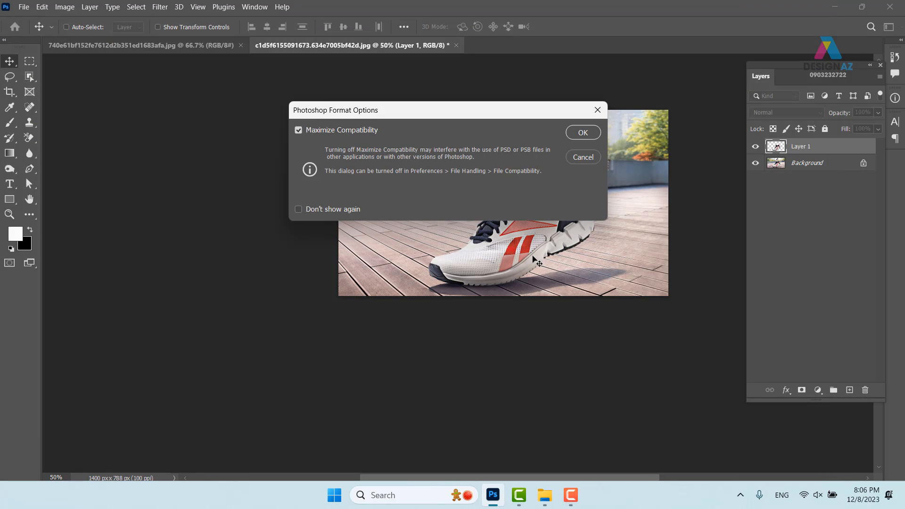
{"action": "key", "text": "Return"}
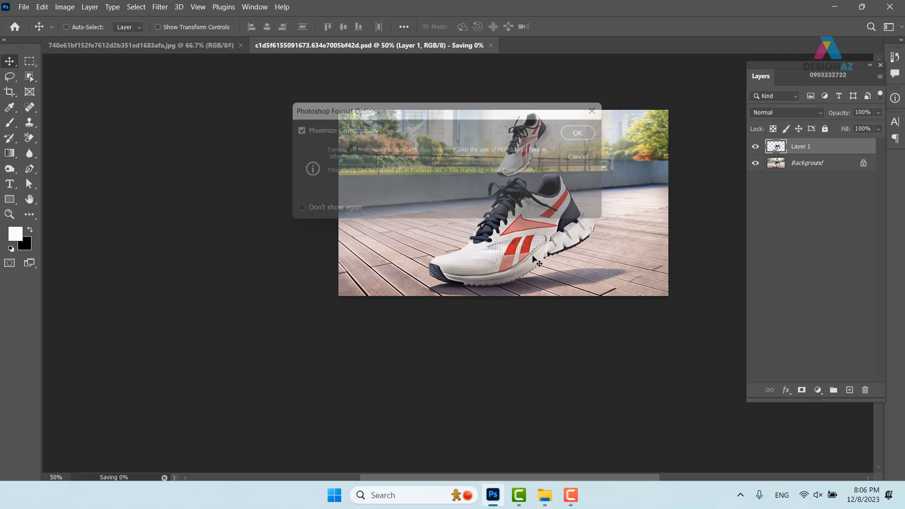
Hide the Background layer so that only the sneaker cutout shows on transparency
{"action": "left_click_drag", "start_coordinate": [534, 242], "coordinate": [592, 245]}
{"action": "key", "text": "ctrl+z"}
{"action": "left_click", "coordinate": [756, 163]}
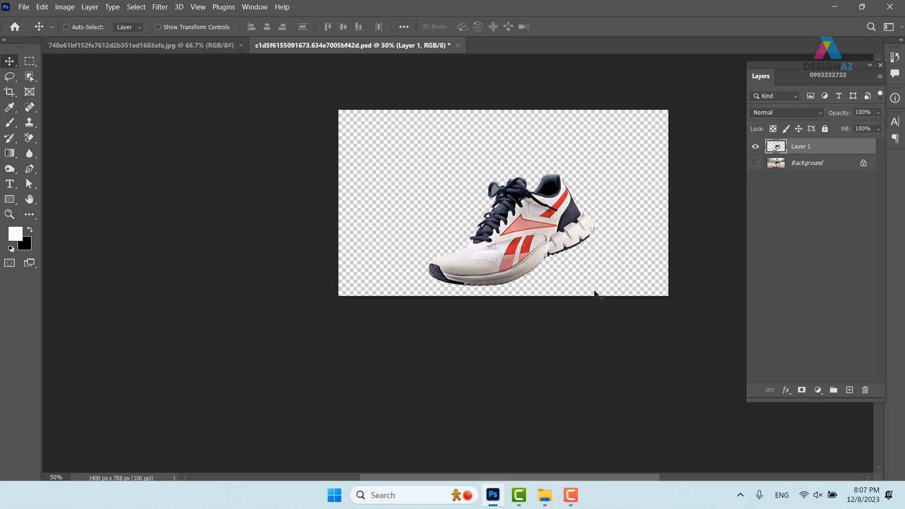
Trace the grey gap inside the front lace loop with the Pen tool, delete it as a selection, and deselect
{"action": "scroll", "coordinate": [590, 303], "scroll_direction": "up", "scroll_amount": 5}
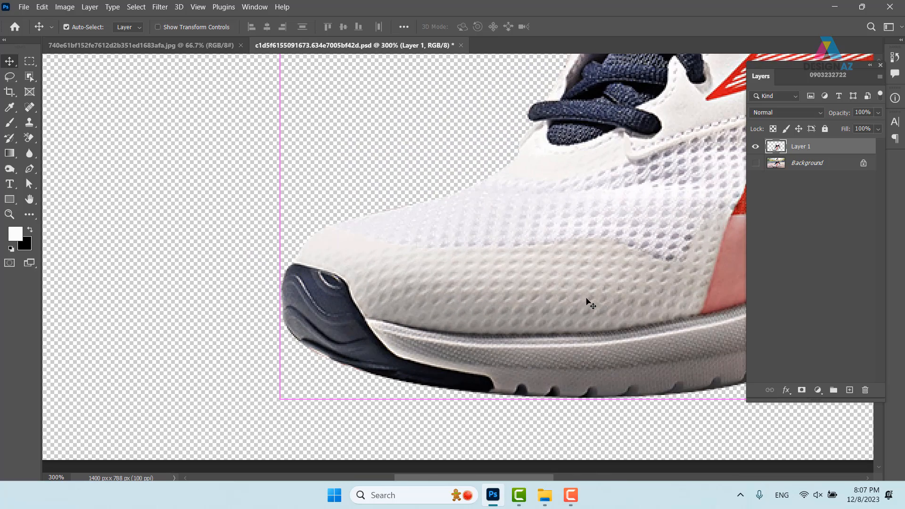
{"action": "left_click_drag", "start_coordinate": [542, 245], "coordinate": [364, 414]}
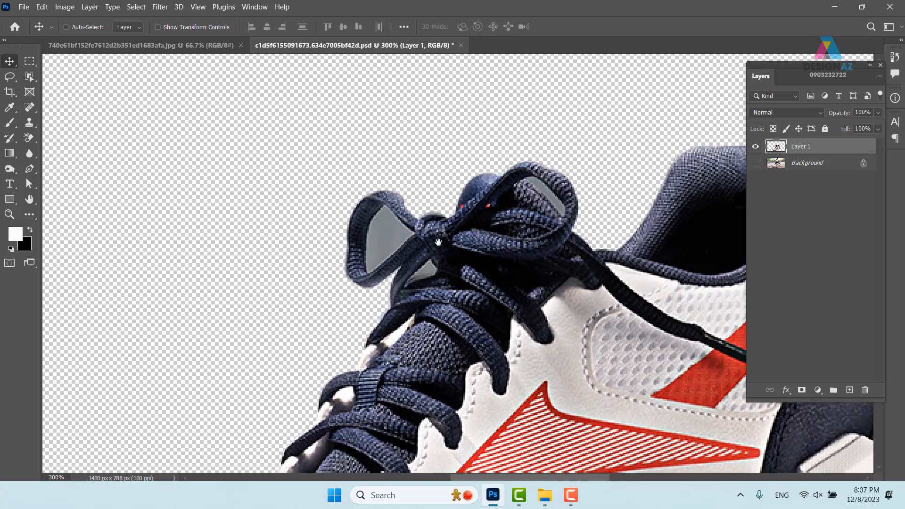
{"action": "key", "text": "p"}
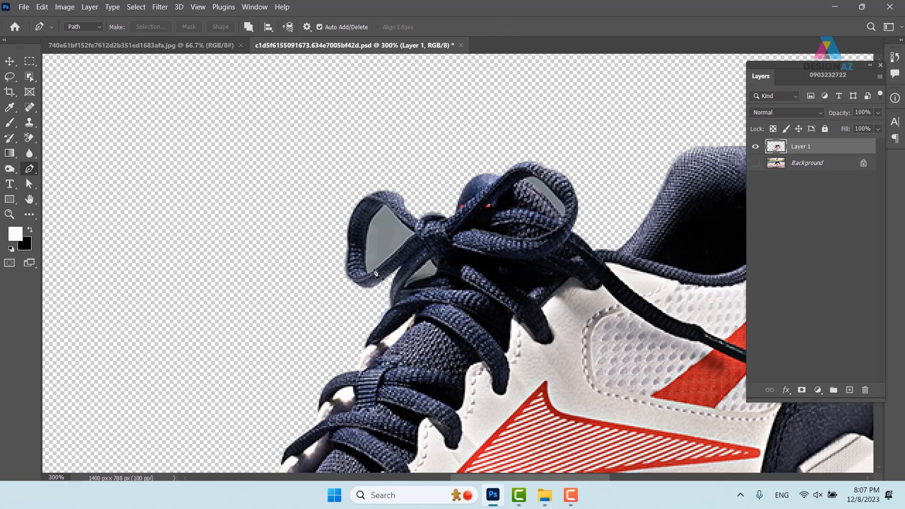
{"action": "left_click", "coordinate": [368, 273]}
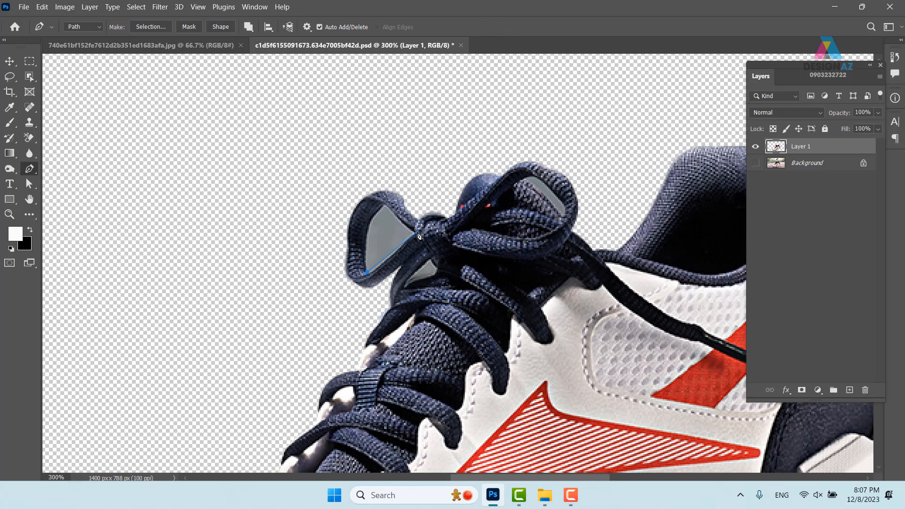
{"action": "left_click_drag", "start_coordinate": [415, 232], "coordinate": [443, 207]}
{"action": "left_click", "coordinate": [415, 232], "text": "alt"}
{"action": "left_click", "coordinate": [386, 204], "text": "alt"}
{"action": "left_click_drag", "start_coordinate": [367, 238], "coordinate": [365, 252]}
{"action": "key", "text": "ctrl+Return"}
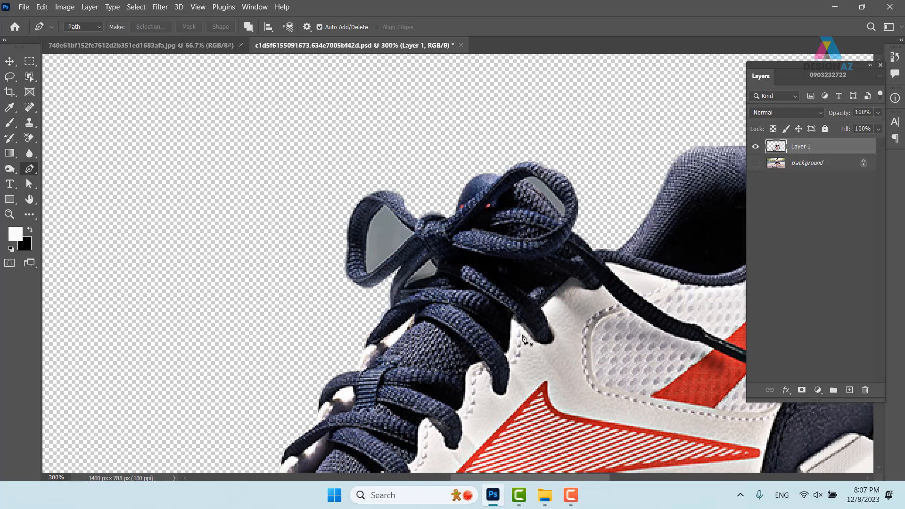
{"action": "key", "text": "Delete"}
{"action": "key", "text": "v"}
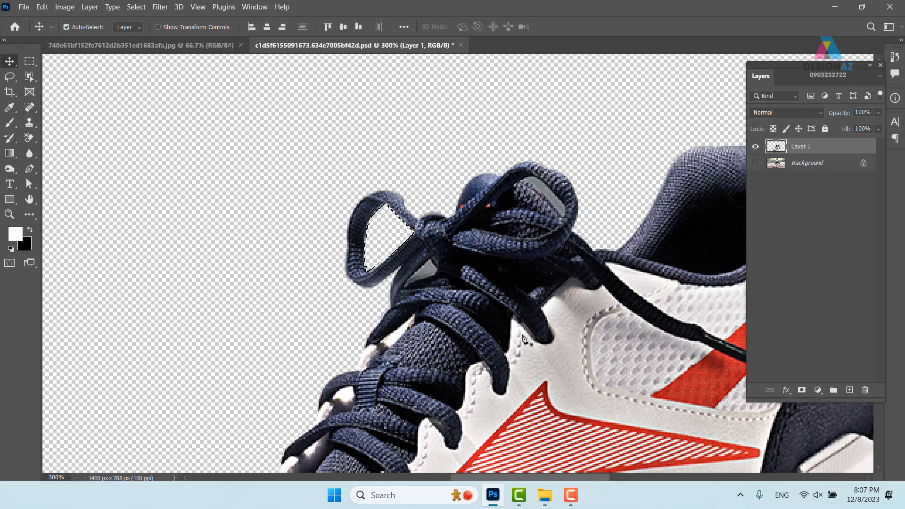
{"action": "key", "text": "ctrl+d"}
Outline the grey gap inside the rear lace loop with a closed path and remove it from the sneaker layer
{"action": "key", "text": "p"}
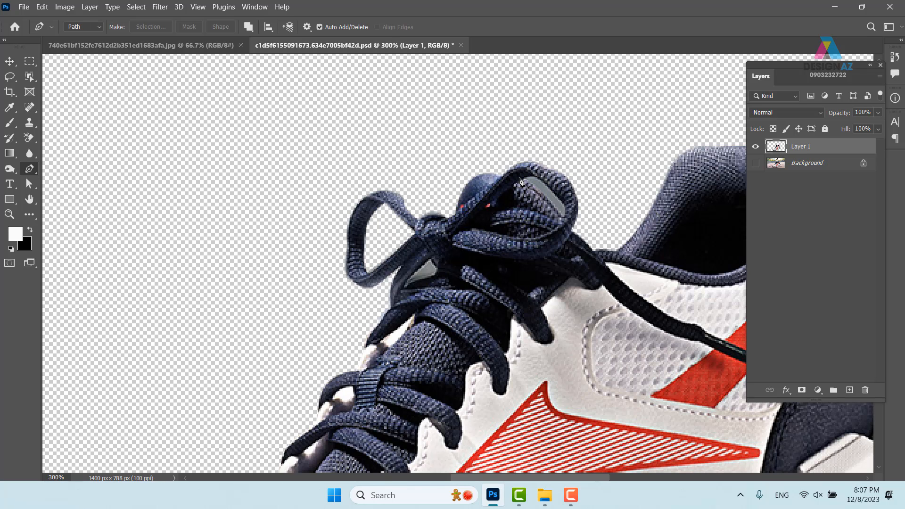
{"action": "left_click", "coordinate": [523, 178]}
{"action": "left_click_drag", "start_coordinate": [550, 188], "coordinate": [561, 204]}
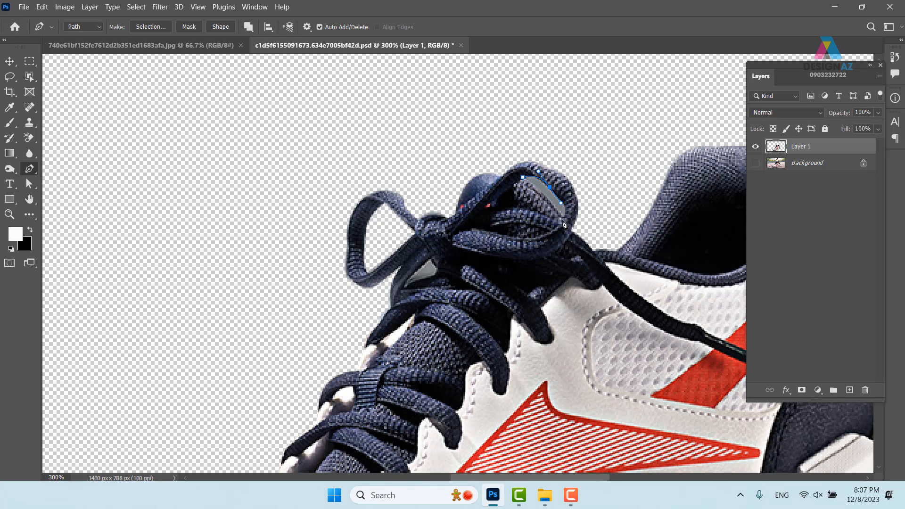
{"action": "left_click_drag", "start_coordinate": [555, 238], "coordinate": [554, 236]}
{"action": "left_click", "coordinate": [563, 221], "text": "alt"}
{"action": "key", "text": "Escape"}
{"action": "key", "text": "v"}
{"action": "key", "text": "p"}
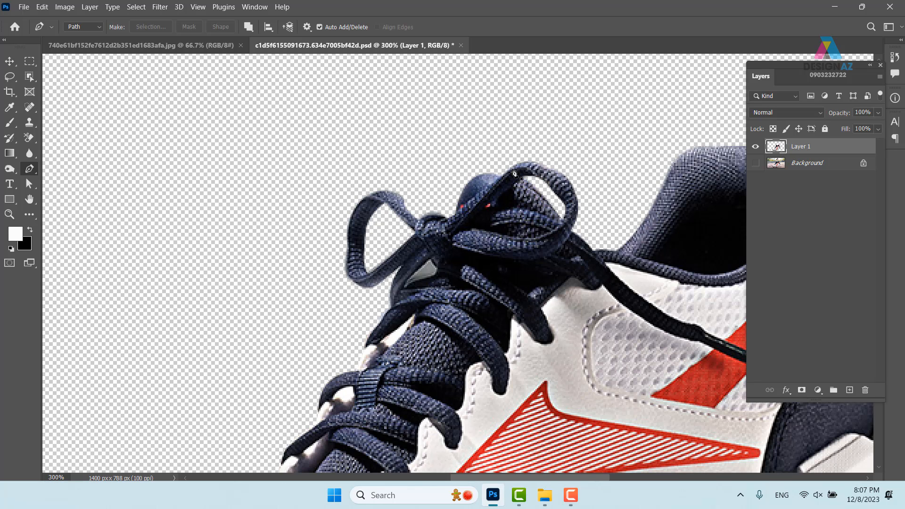
Switch to the red rock image 740e61bf152fe7612d2b351ed1683afa.jpg and convert its Background into the regular layer Layer 0
{"action": "key", "text": "ctrl+minus"}
{"action": "key", "text": "ctrl+minus"}
{"action": "key", "text": "ctrl+minus"}
{"action": "key", "text": "ctrl+minus"}
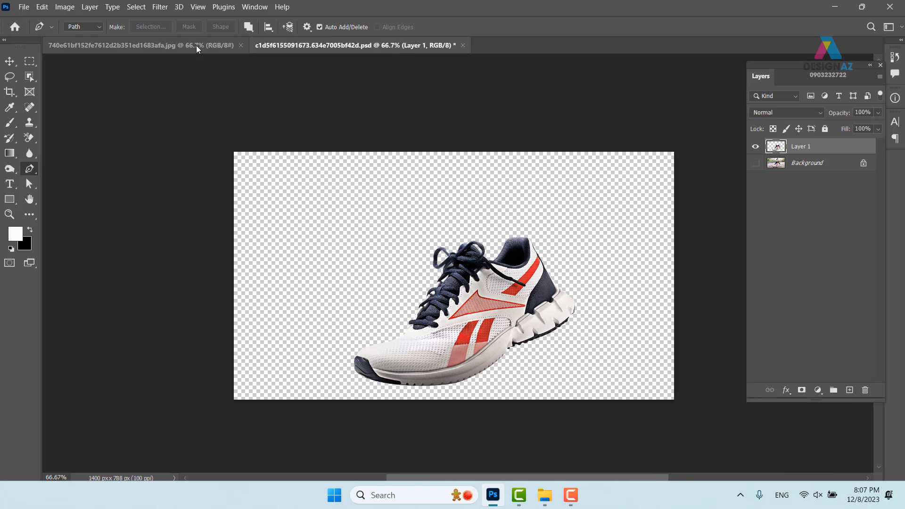
{"action": "left_click", "coordinate": [196, 46]}
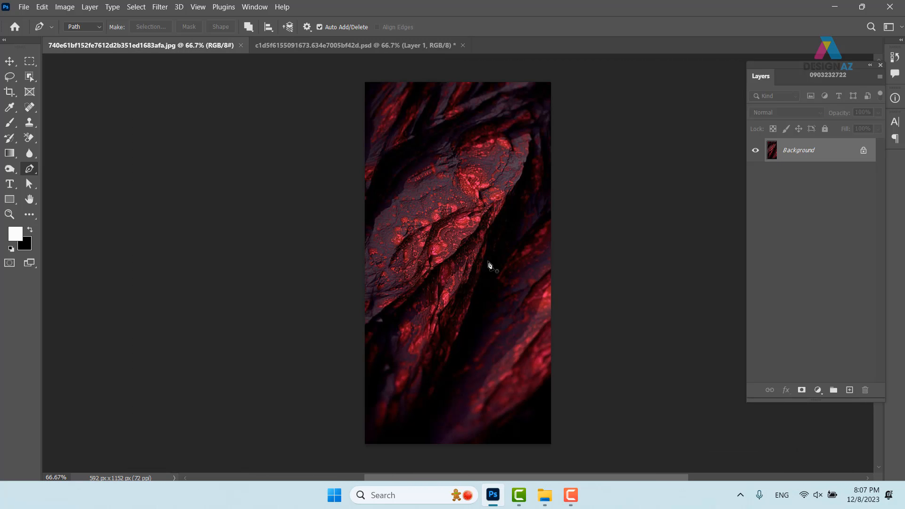
{"action": "left_click", "coordinate": [13, 61]}
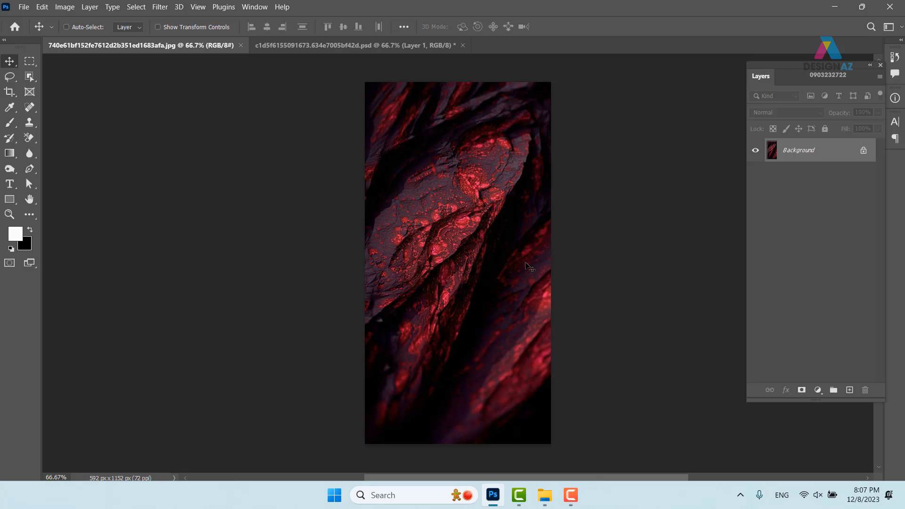
{"action": "double_click", "coordinate": [854, 155]}
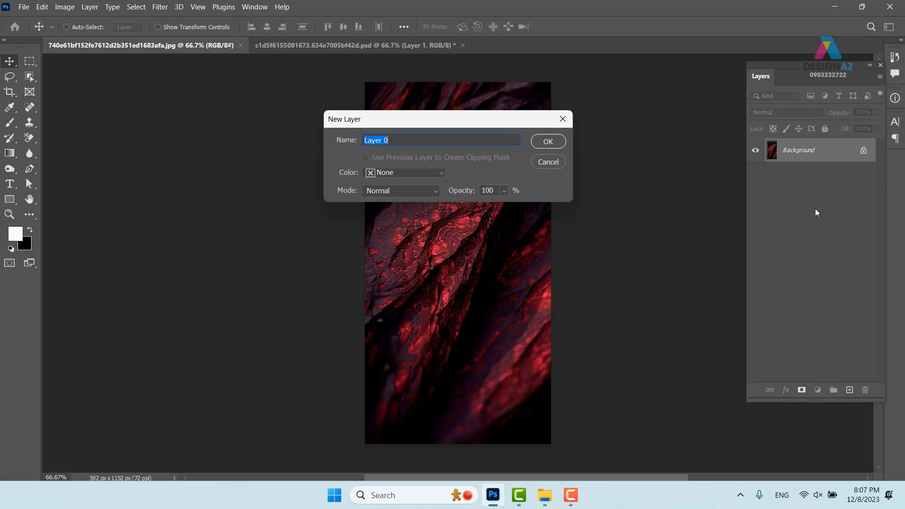
{"action": "key", "text": "Return"}
Extend the rock image's canvas on its right side with the Crop tool to about 862 px wide
{"action": "key", "text": "c"}
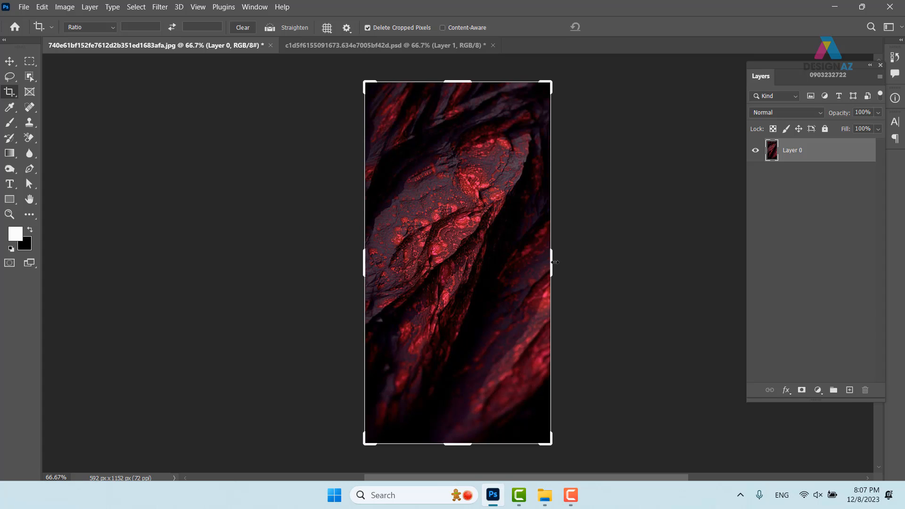
{"action": "left_click_drag", "start_coordinate": [555, 262], "coordinate": [599, 262]}
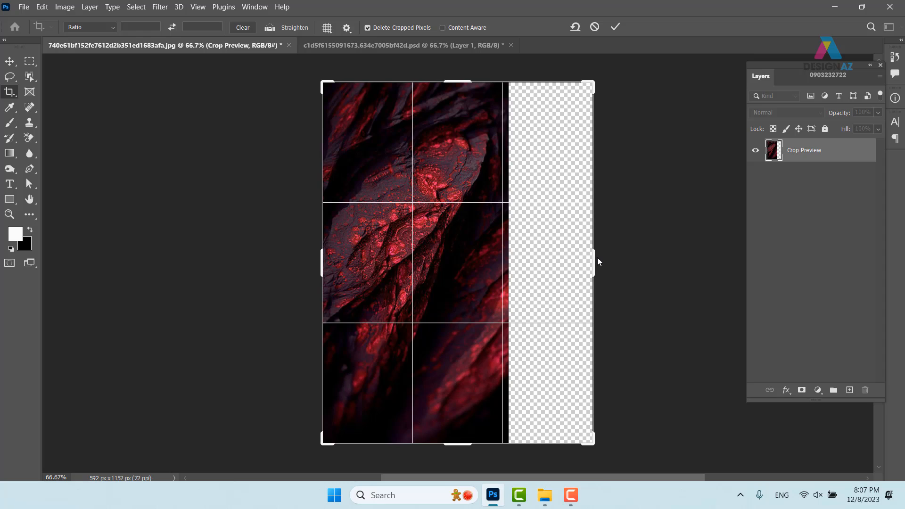
{"action": "key", "text": "Return"}
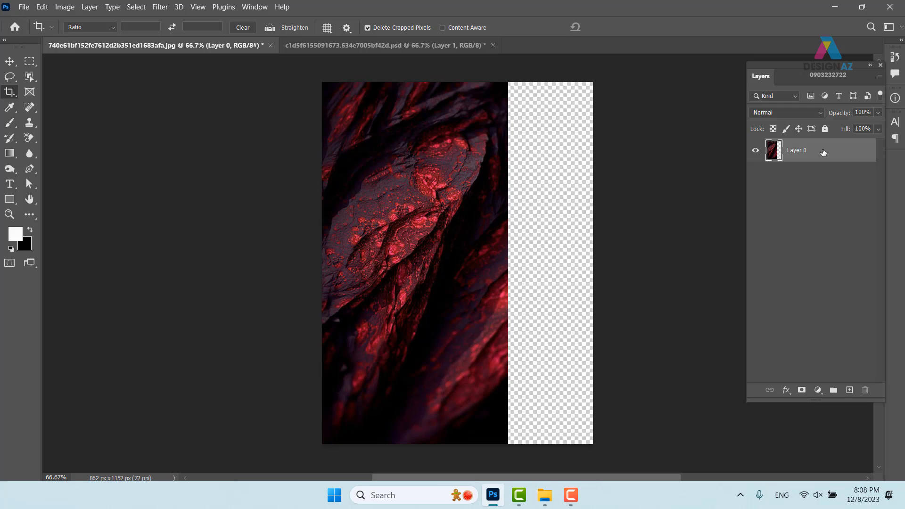
Fill the empty strip beside the rock texture using a marquee selection and Content-Aware fill with Color Adaptation, and deselect
{"action": "left_click", "coordinate": [28, 62]}
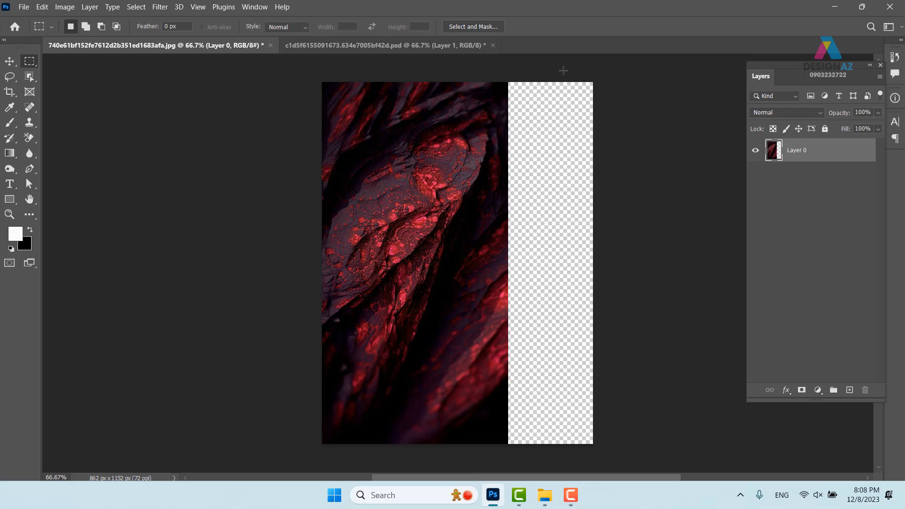
{"action": "left_click_drag", "start_coordinate": [509, 75], "coordinate": [628, 337]}
{"action": "scroll", "coordinate": [544, 299], "scroll_direction": "up", "scroll_amount": 5}
{"action": "left_click_drag", "start_coordinate": [544, 299], "coordinate": [490, 320]}
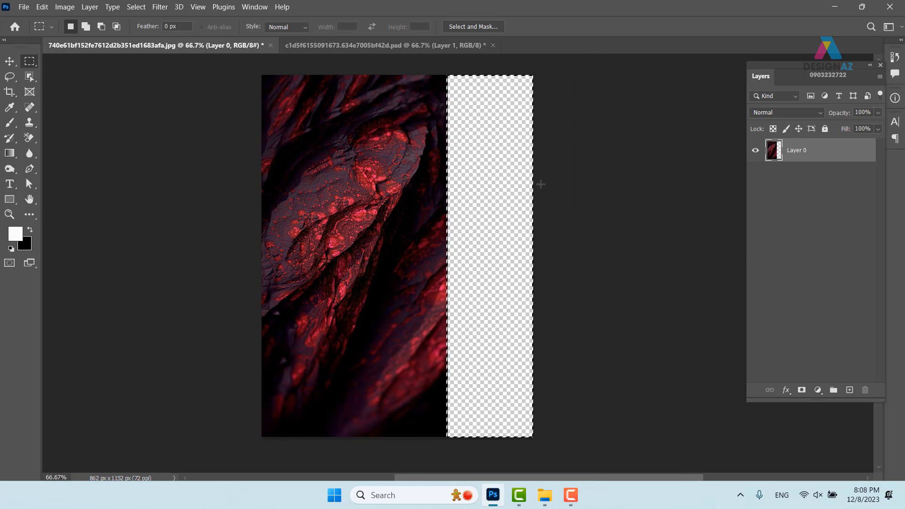
{"action": "left_click", "coordinate": [42, 7]}
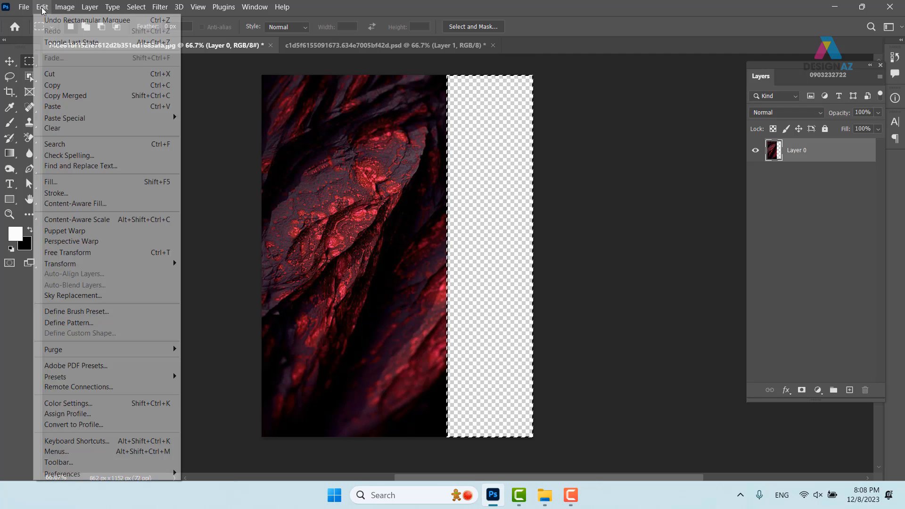
{"action": "left_click", "coordinate": [52, 182]}
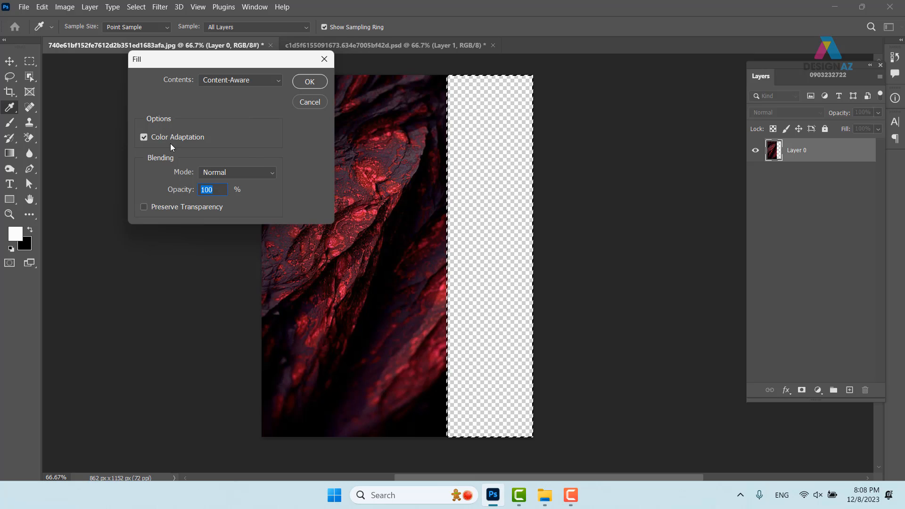
{"action": "left_click", "coordinate": [319, 91]}
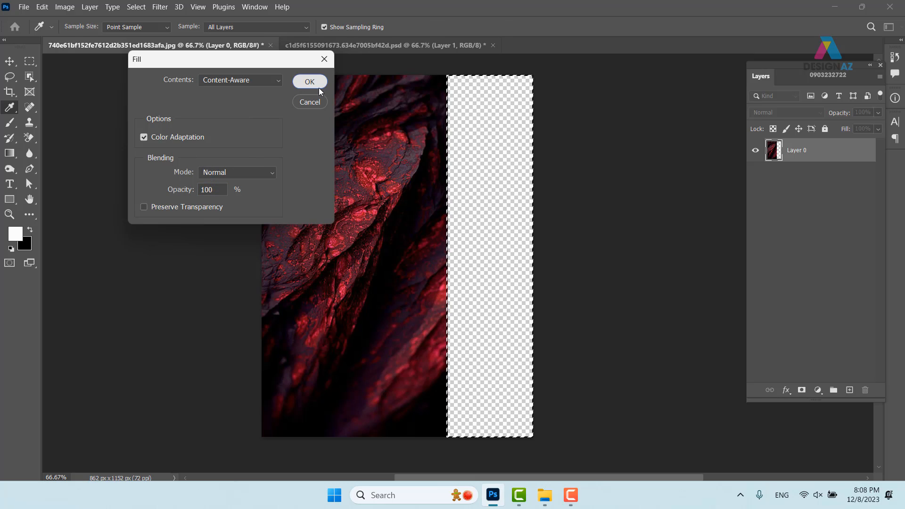
{"action": "key", "text": "m"}
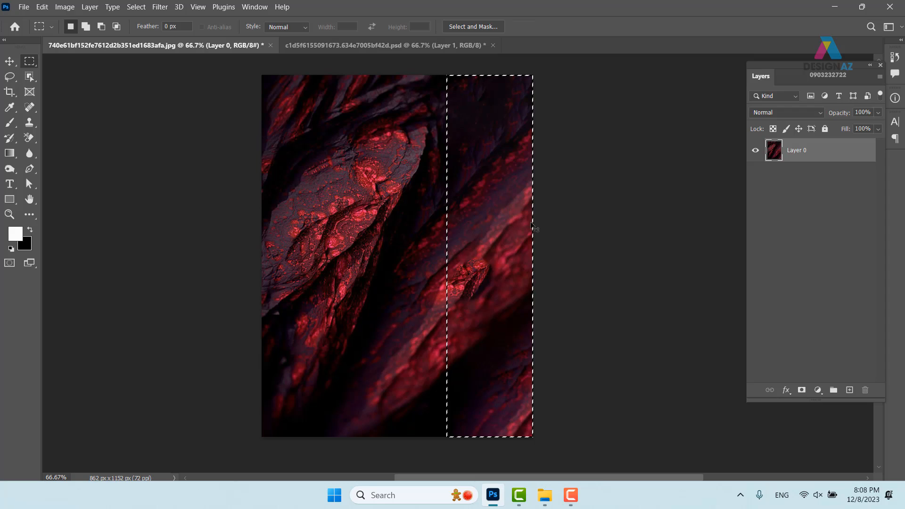
{"action": "key", "text": "ctrl+d"}
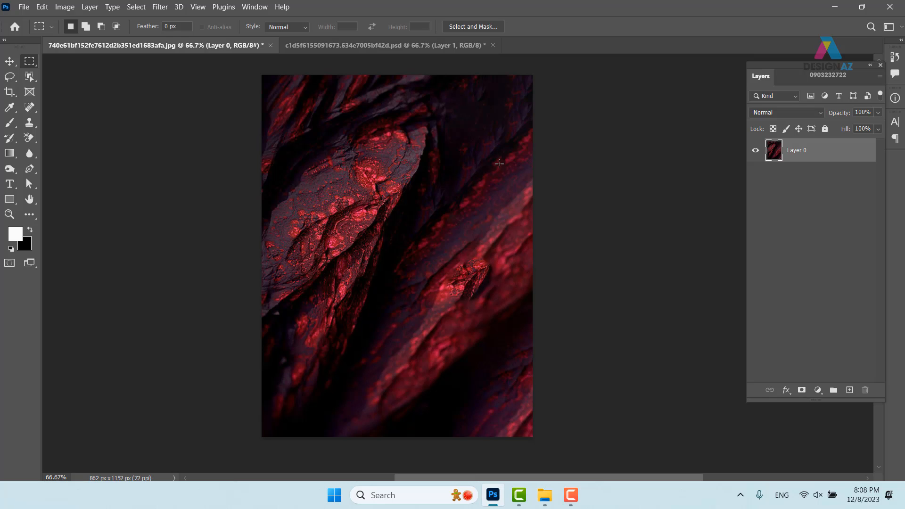
Bring the cut-out sneaker layer from the PSD document into the red rock image, above the texture
{"action": "left_click", "coordinate": [397, 46]}
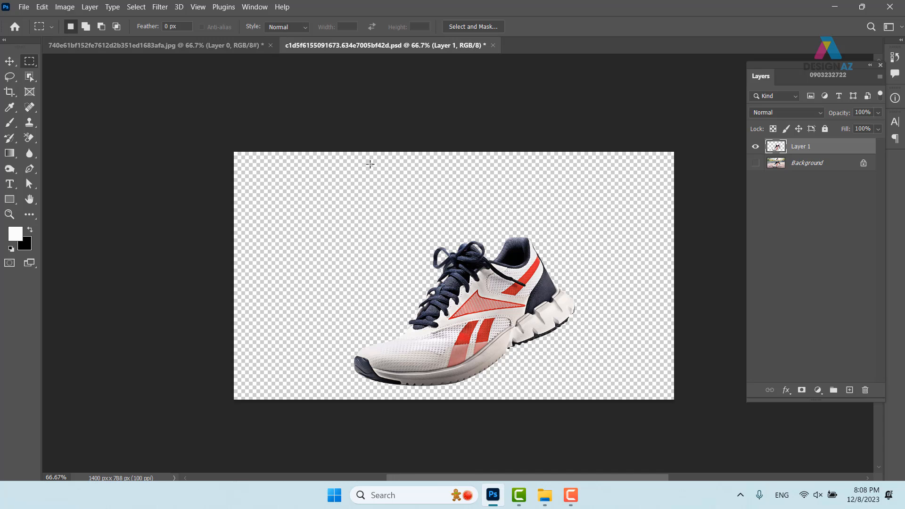
{"action": "key", "text": "v"}
{"action": "right_click", "coordinate": [490, 292]}
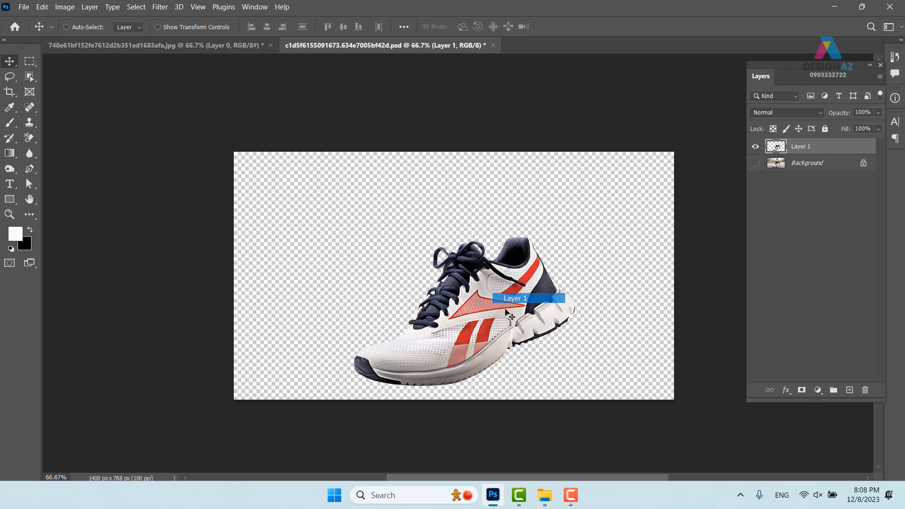
{"action": "left_click", "coordinate": [500, 299]}
{"action": "left_click_drag", "start_coordinate": [470, 280], "coordinate": [388, 235]}
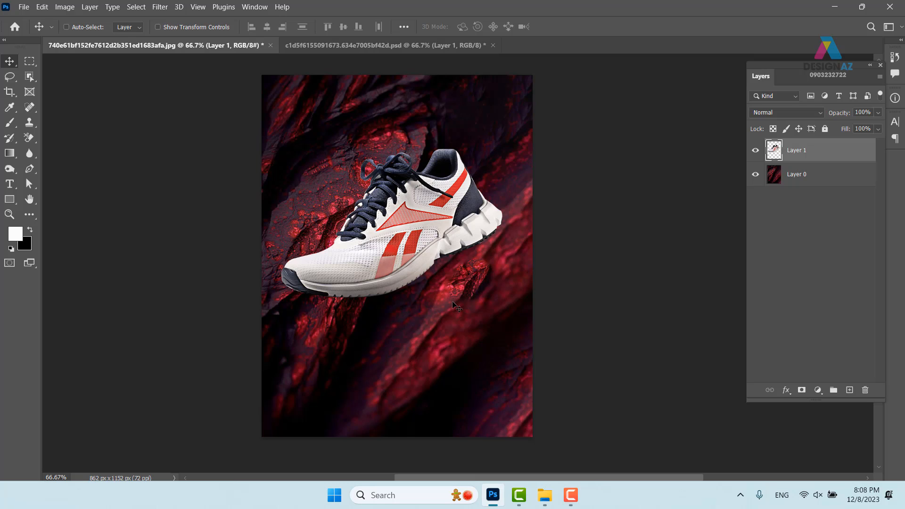
Scale the sneaker proportionally to about 69% and move it toward the centre of the rock background
{"action": "key", "text": "ctrl+t"}
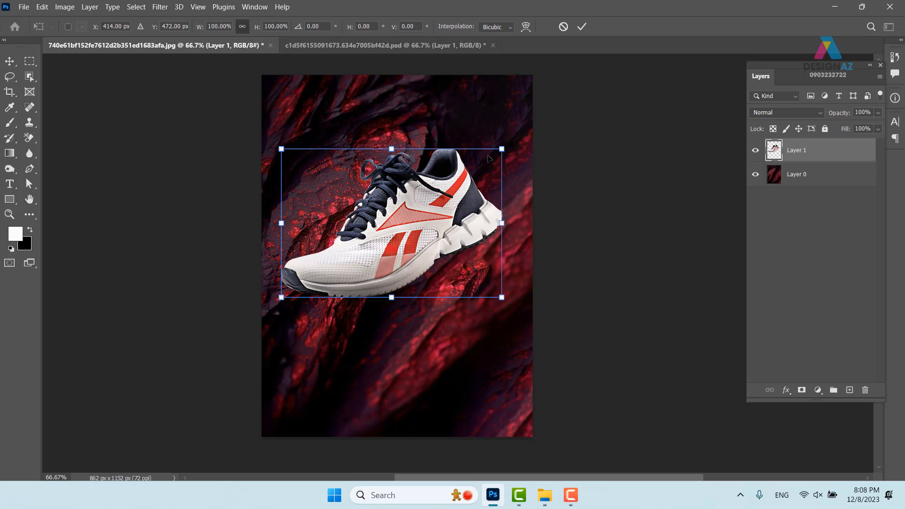
{"action": "left_click_drag", "start_coordinate": [502, 149], "coordinate": [433, 195]}
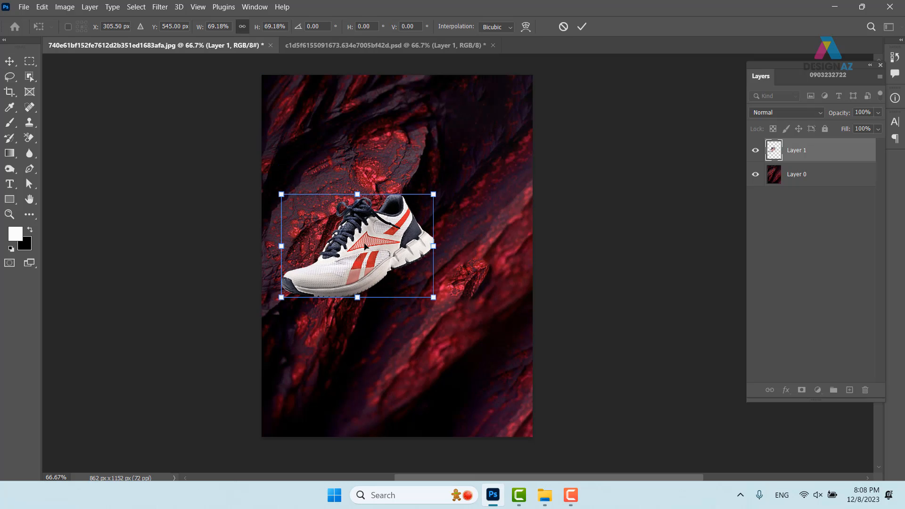
{"action": "left_click_drag", "start_coordinate": [355, 249], "coordinate": [388, 239]}
{"action": "key", "text": "Return"}
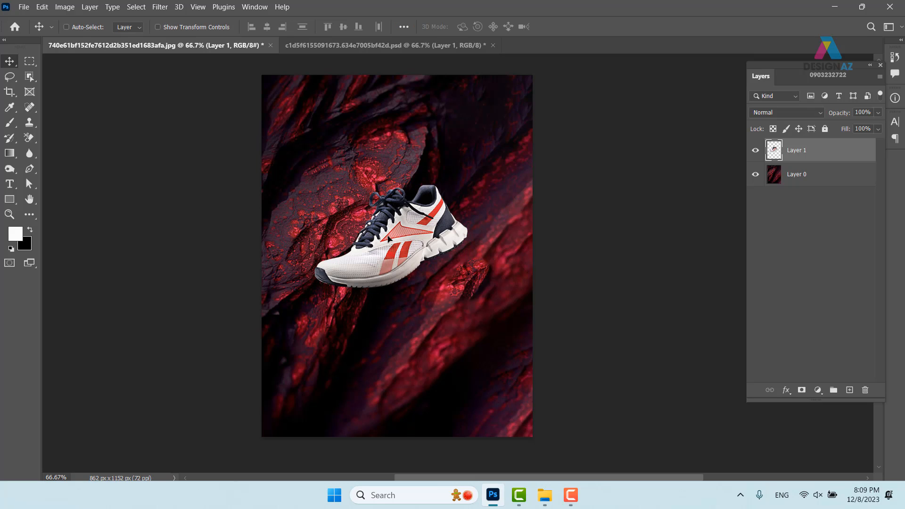
Switch to the Smudge tool for working on the heel of the sneaker layer
{"action": "key", "text": "ctrl+plus"}
{"action": "key", "text": "ctrl+plus"}
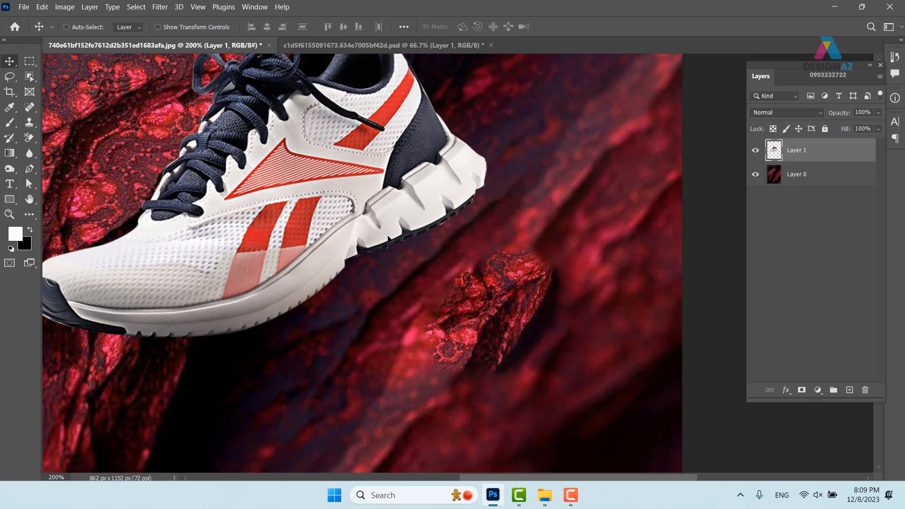
{"action": "scroll", "coordinate": [287, 271], "scroll_direction": "up", "scroll_amount": 3}
{"action": "scroll", "coordinate": [286, 271], "scroll_direction": "left", "scroll_amount": 3}
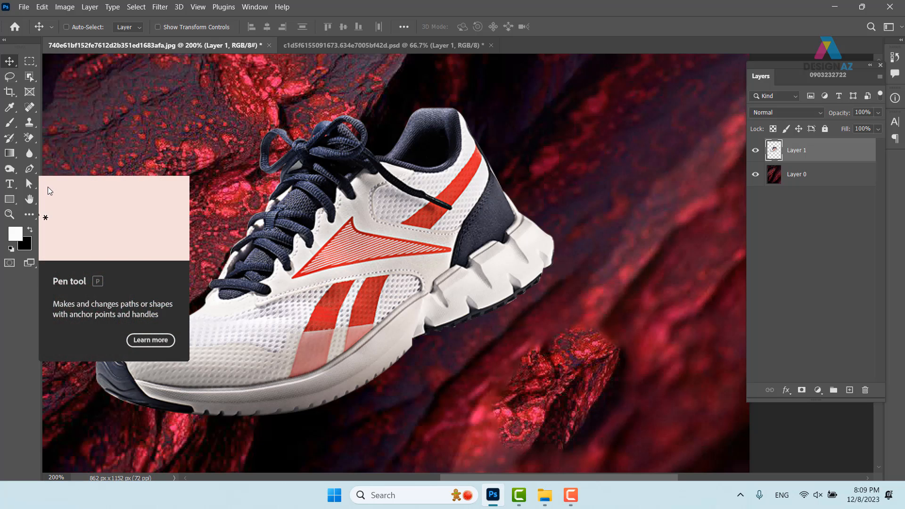
{"action": "left_click", "coordinate": [11, 172]}
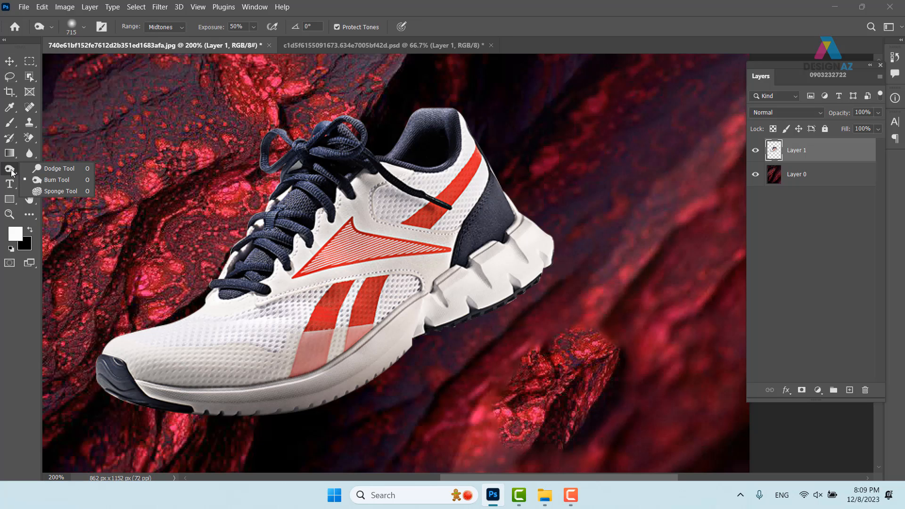
{"action": "left_click", "coordinate": [29, 153]}
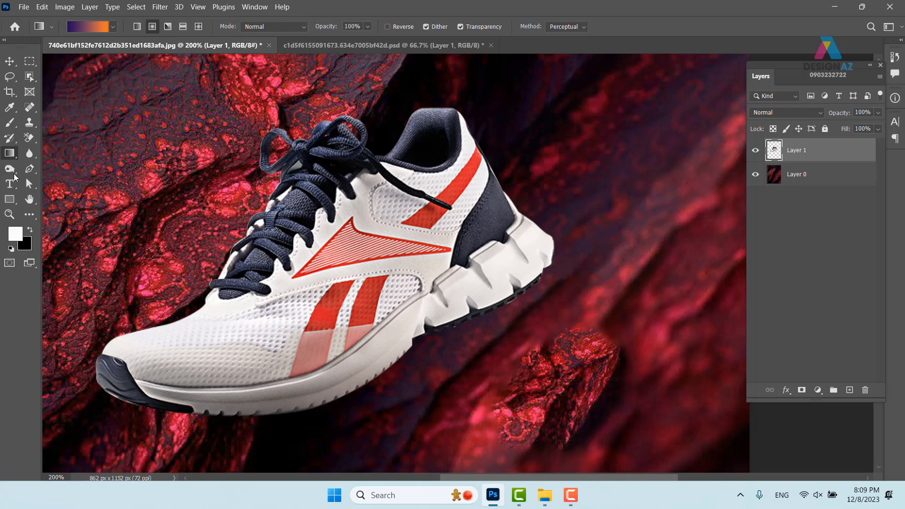
{"action": "right_click", "coordinate": [32, 155]}
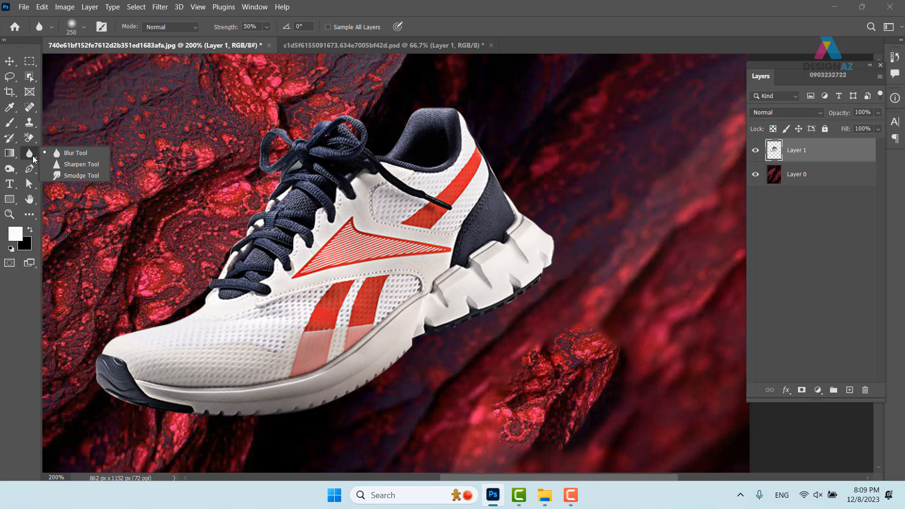
{"action": "left_click", "coordinate": [77, 175]}
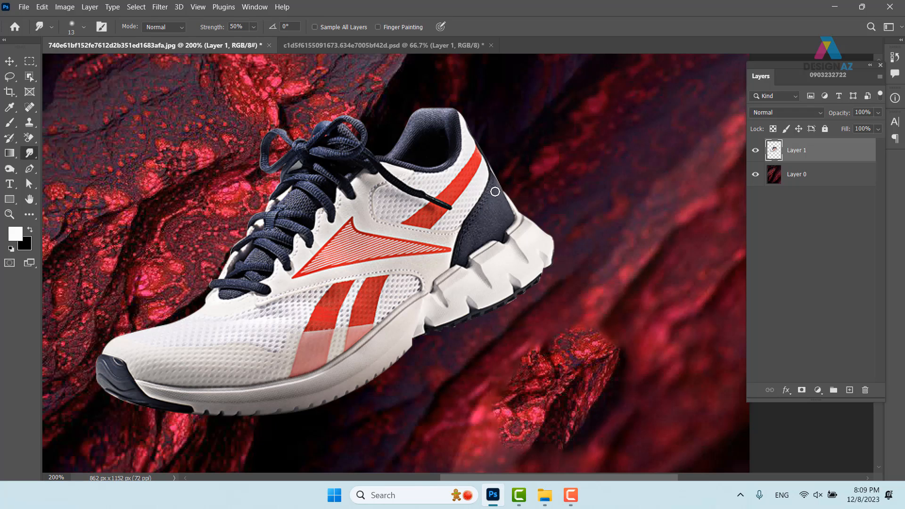
Set the Smudge tool's strength to 99%, after undoing a short test smear on the heel
{"action": "left_click_drag", "start_coordinate": [495, 192], "coordinate": [508, 189]}
{"action": "key", "text": "ctrl+z"}
{"action": "type", "text": "90"}
{"action": "left_click_drag", "start_coordinate": [230, 27], "coordinate": [303, 27]}
{"action": "type", "text": "99"}
{"action": "key", "text": "Return"}
Try smudging a long curling trail out from the sneaker's heel with the 13 px brush
{"action": "mouse_move", "coordinate": [494, 186]}
{"action": "left_mouse_down"}
{"action": "mouse_move", "coordinate": [646, 151]}
{"action": "mouse_move", "coordinate": [586, 85]}
{"action": "mouse_move", "coordinate": [564, 142]}
{"action": "mouse_move", "coordinate": [638, 211]}
{"action": "mouse_move", "coordinate": [685, 277]}
{"action": "mouse_move", "coordinate": [648, 355]}
{"action": "mouse_move", "coordinate": [502, 402]}
{"action": "mouse_move", "coordinate": [400, 414]}
{"action": "mouse_move", "coordinate": [260, 450]}
{"action": "left_mouse_up"}
{"action": "mouse_move", "coordinate": [562, 308]}
{"action": "left_mouse_down"}
{"action": "mouse_move", "coordinate": [341, 279]}
{"action": "mouse_move", "coordinate": [277, 296]}
{"action": "left_mouse_up"}
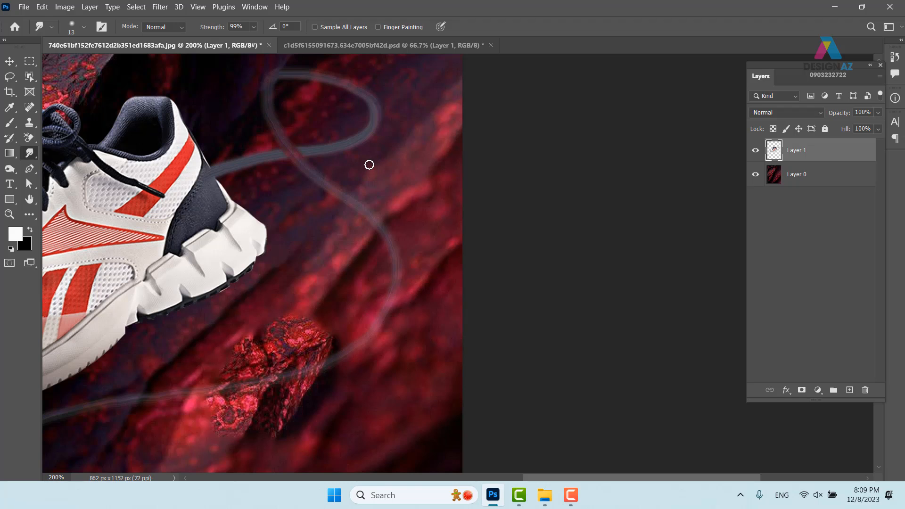
{"action": "key", "text": "ctrl+z"}
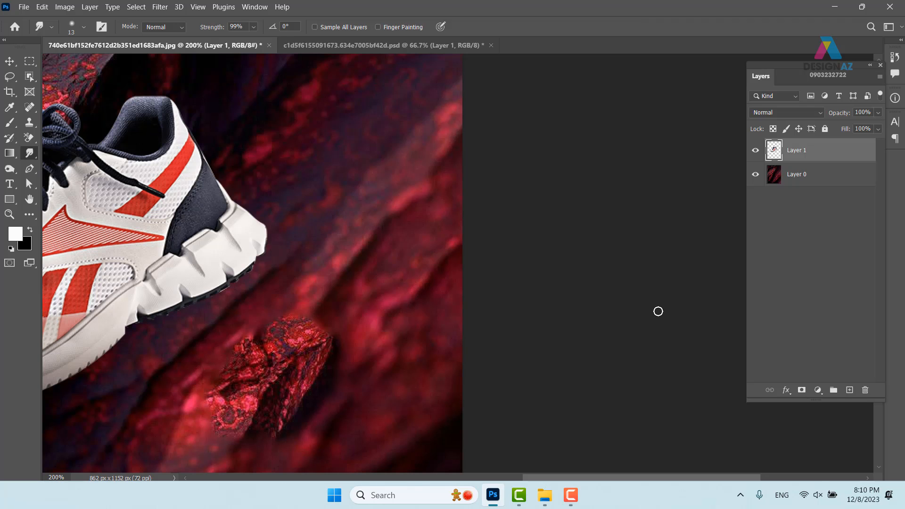
Draw an open Pen tool shape, about 108 x 167 px, following the heel edge from the collar down to the sole
{"action": "key", "text": "ctrl+plus"}
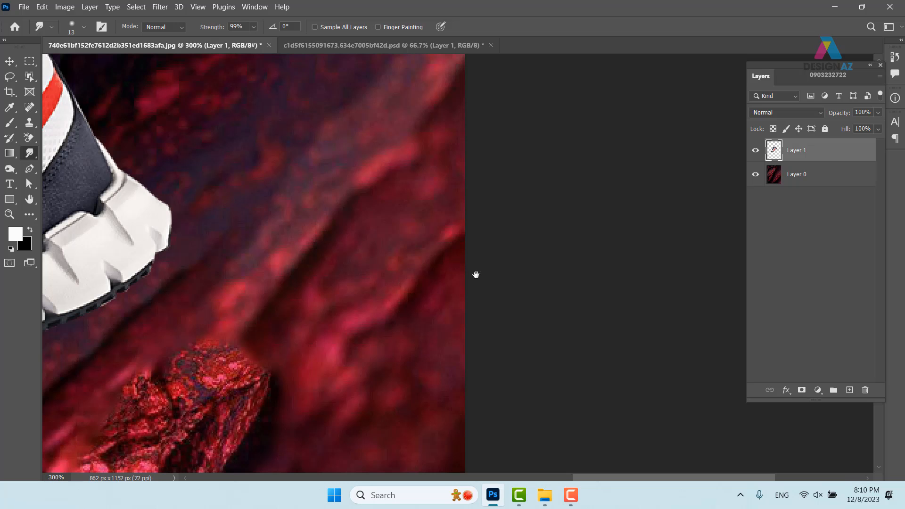
{"action": "left_click_drag", "start_coordinate": [222, 139], "coordinate": [437, 216]}
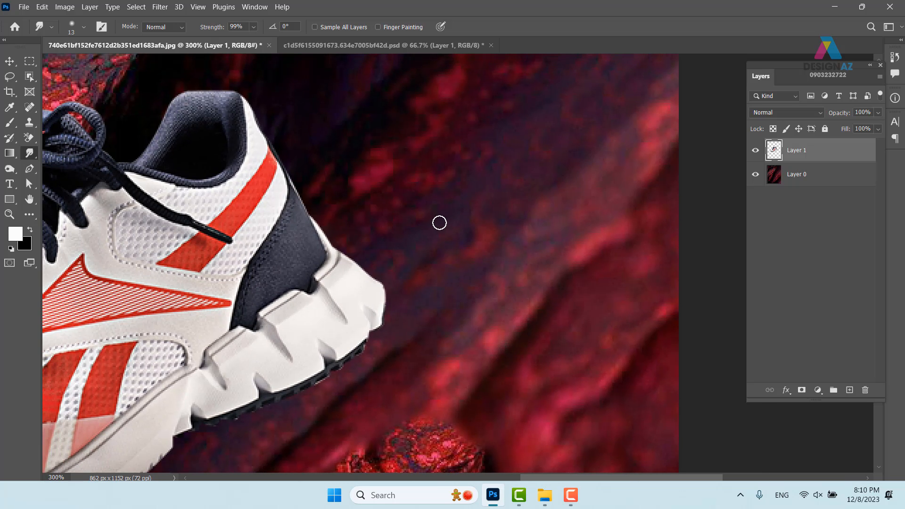
{"action": "key", "text": "p"}
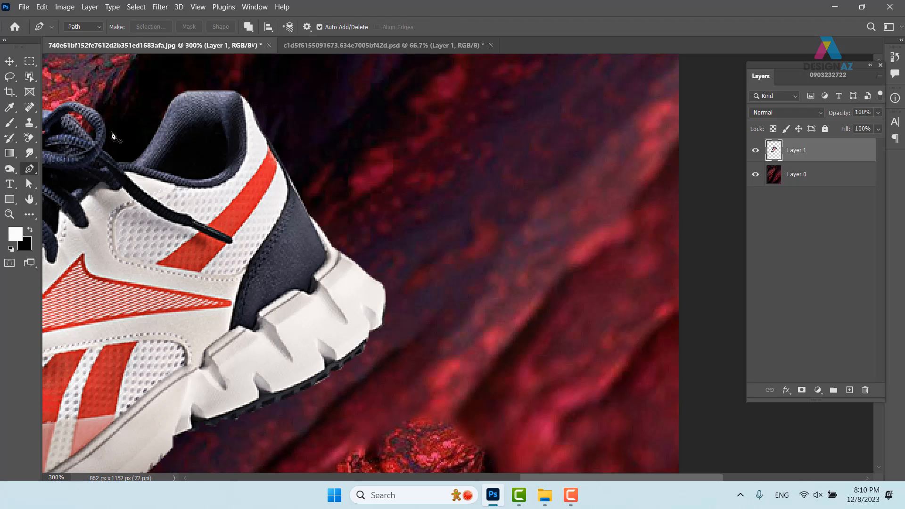
{"action": "left_click", "coordinate": [99, 25]}
{"action": "left_click", "coordinate": [82, 38]}
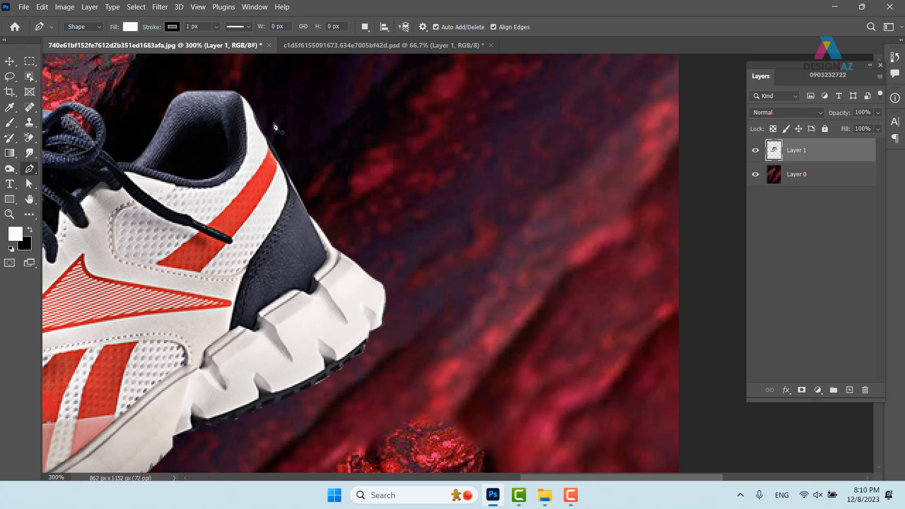
{"action": "left_click", "coordinate": [227, 91]}
{"action": "left_click_drag", "start_coordinate": [262, 134], "coordinate": [270, 170]}
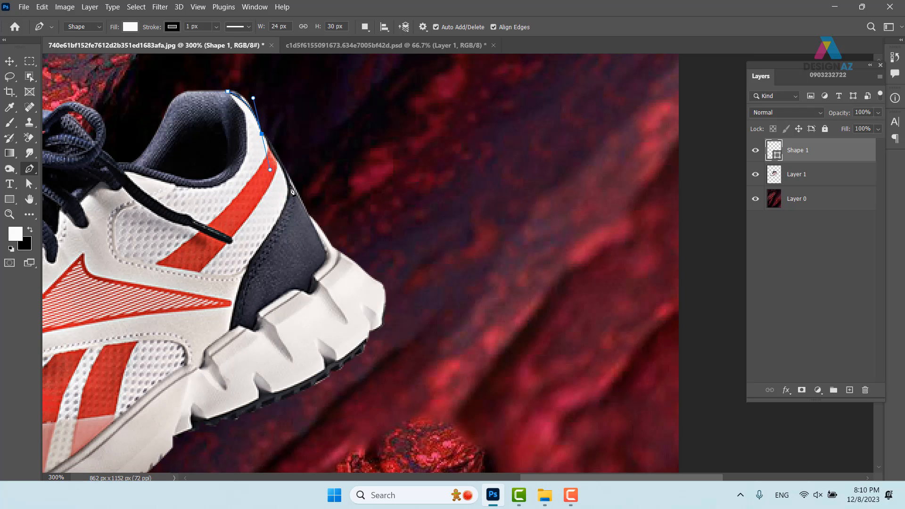
{"action": "left_click", "coordinate": [263, 135]}
{"action": "left_click_drag", "start_coordinate": [302, 206], "coordinate": [307, 215]}
{"action": "left_click", "coordinate": [333, 254]}
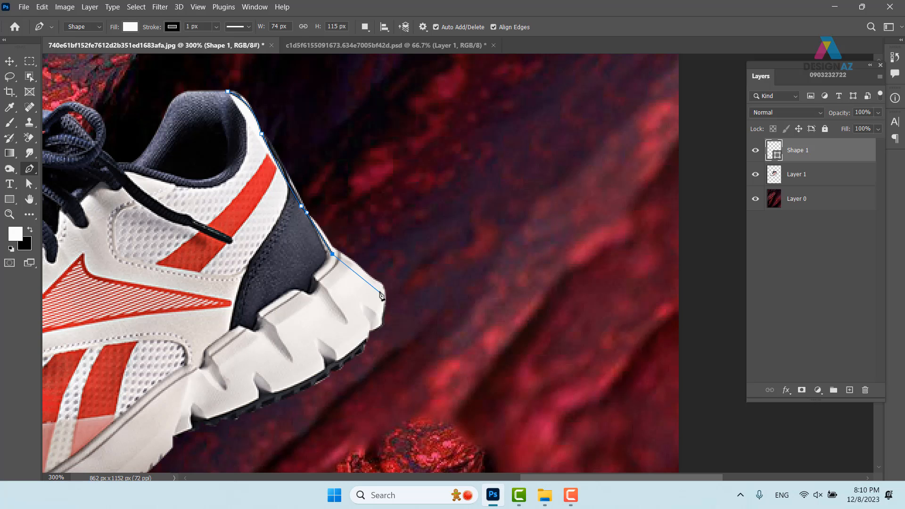
{"action": "left_click_drag", "start_coordinate": [373, 284], "coordinate": [380, 295]}
{"action": "left_click_drag", "start_coordinate": [376, 327], "coordinate": [369, 335]}
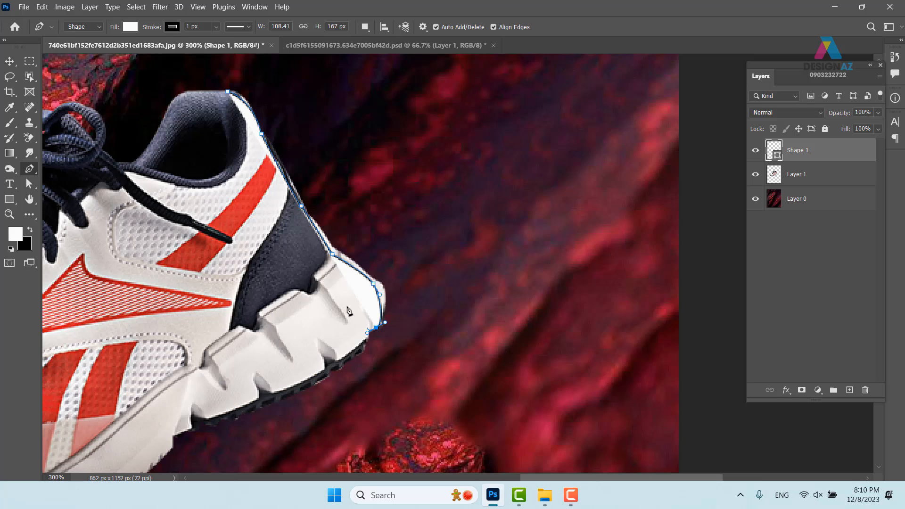
Give the heel curve no fill and a dotted stroke about 5.07 px wide
{"action": "left_click", "coordinate": [129, 27]}
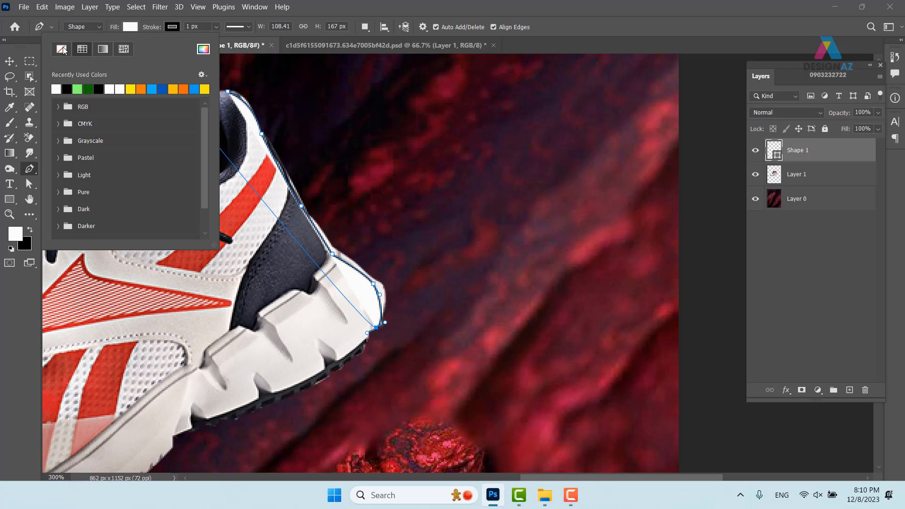
{"action": "left_click", "coordinate": [61, 49]}
{"action": "left_click", "coordinate": [172, 27]}
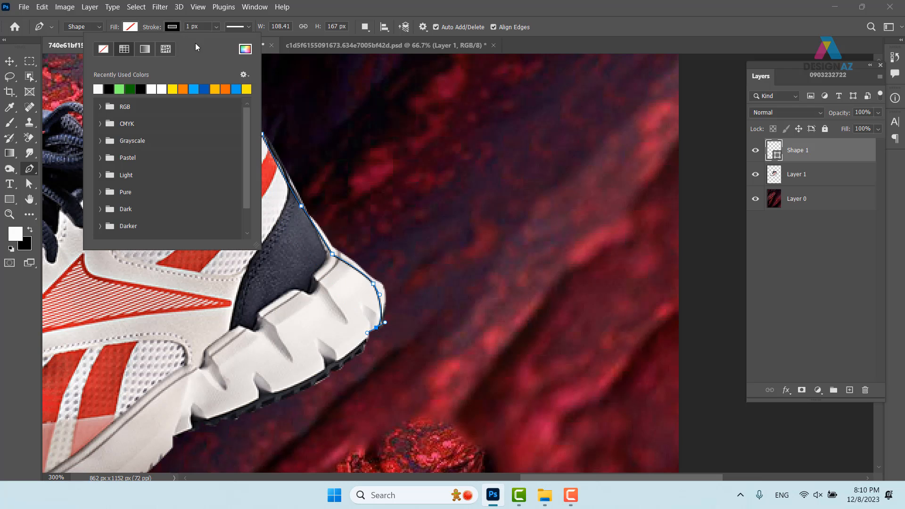
{"action": "left_click", "coordinate": [250, 27]}
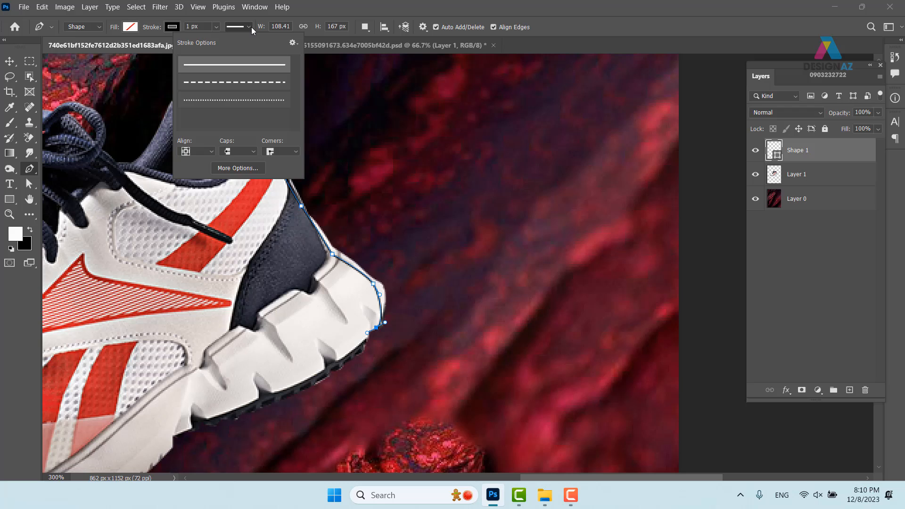
{"action": "left_click", "coordinate": [246, 100]}
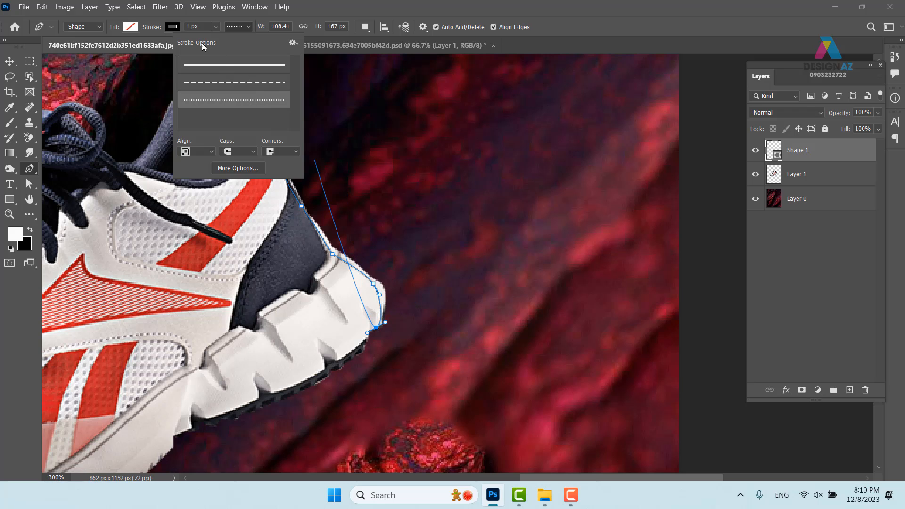
{"action": "left_click", "coordinate": [216, 27]}
{"action": "left_click_drag", "start_coordinate": [216, 41], "coordinate": [225, 39]}
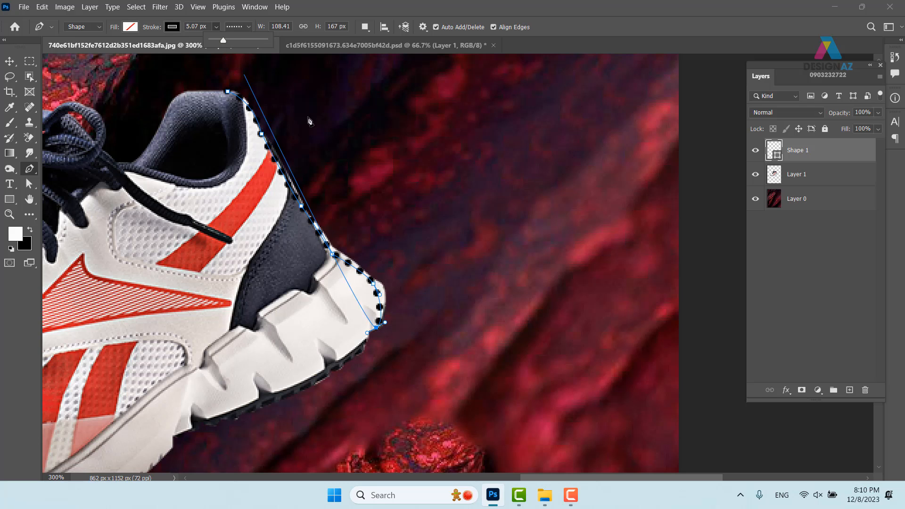
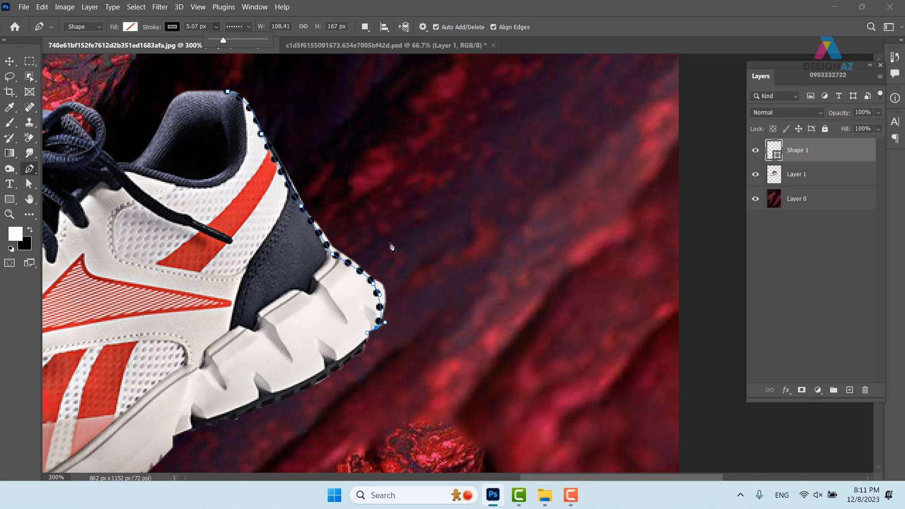
Hide the sneaker and rock layers and define the dotted curve as a brush preset with the suggested name
{"action": "left_click", "coordinate": [756, 175]}
{"action": "left_click", "coordinate": [756, 198]}
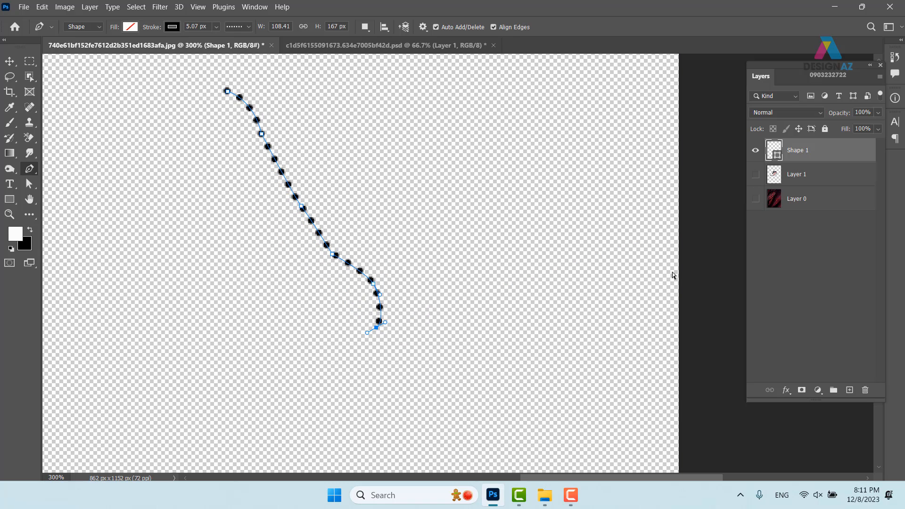
{"action": "left_click", "coordinate": [46, 10]}
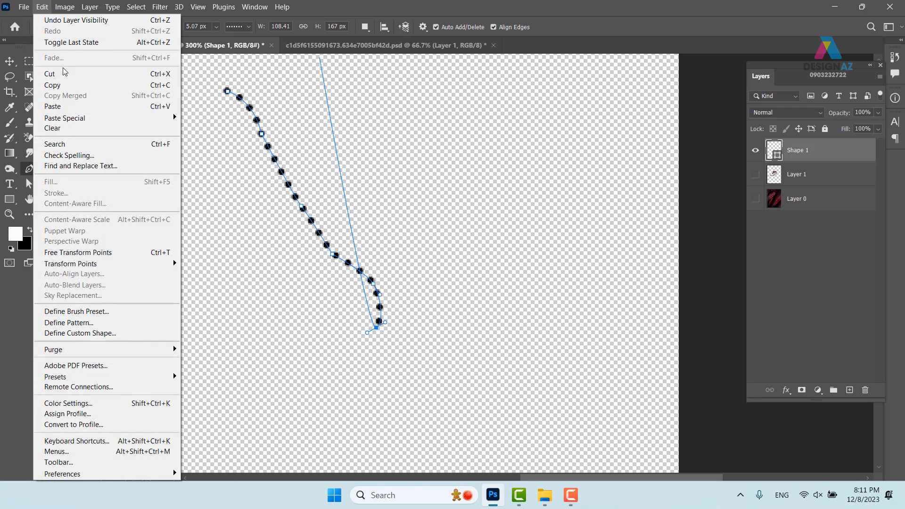
{"action": "left_click", "coordinate": [101, 316]}
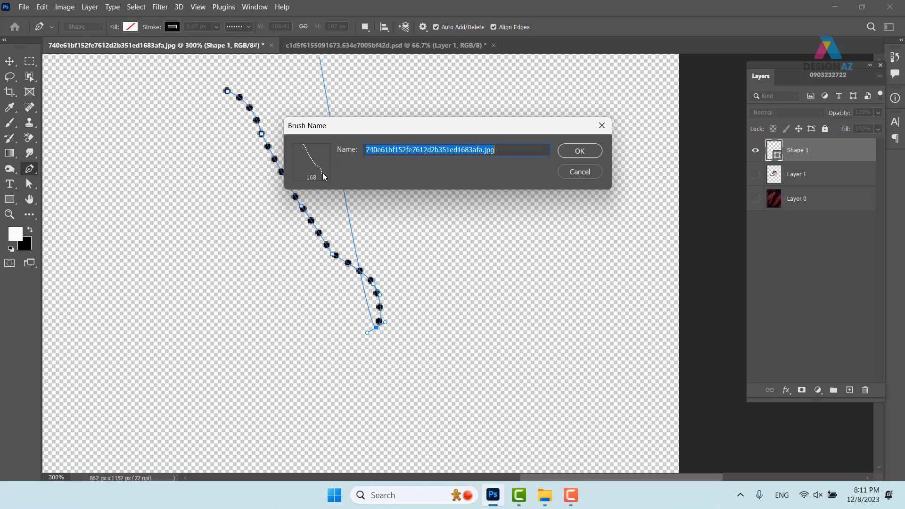
{"action": "left_click", "coordinate": [579, 151]}
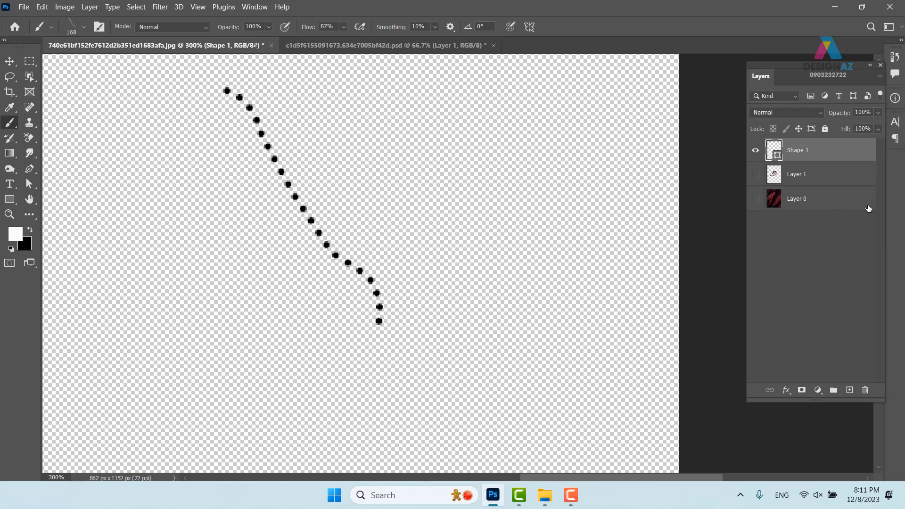
Add an empty layer above the dotted shape and try out the new brush on it
{"action": "left_click", "coordinate": [849, 390]}
{"action": "key", "text": "Return"}
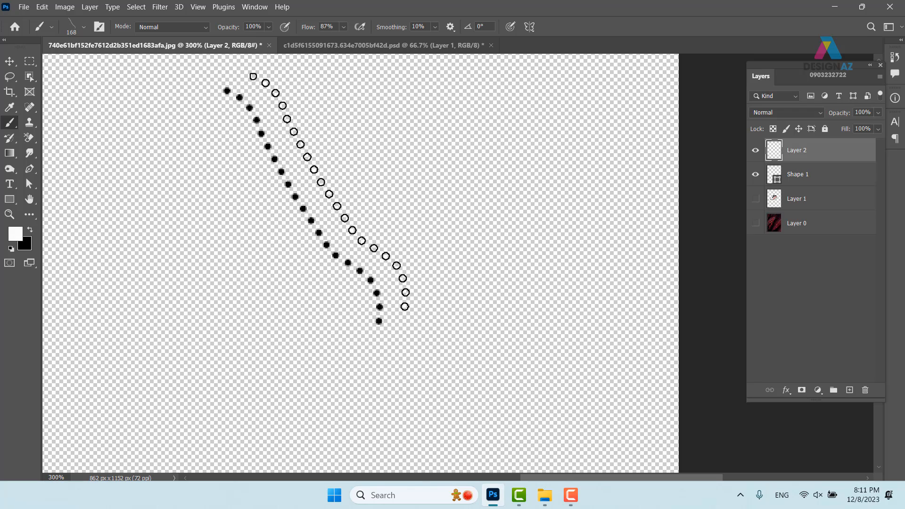
{"action": "key", "text": "ctrl+z"}
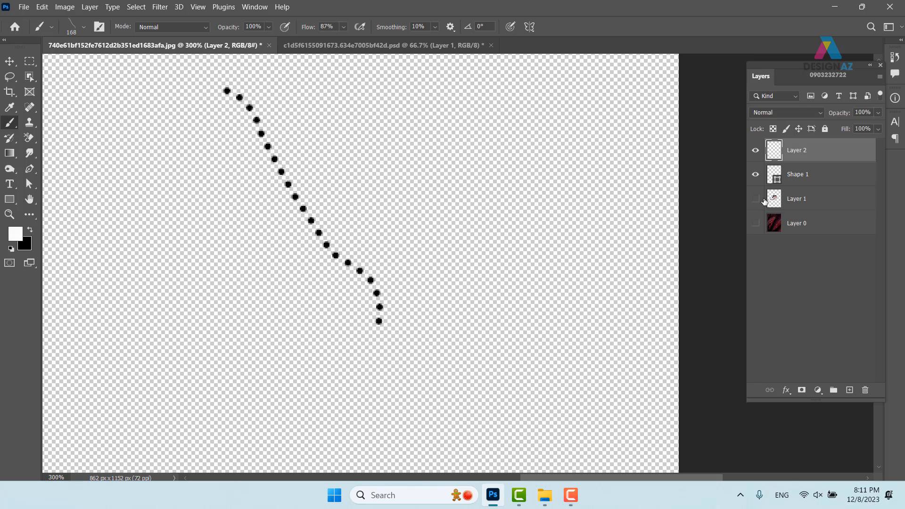
Show the sneaker and rock layers again, and hide the dotted shape and the empty layer
{"action": "left_click", "coordinate": [756, 198]}
{"action": "left_click", "coordinate": [756, 223]}
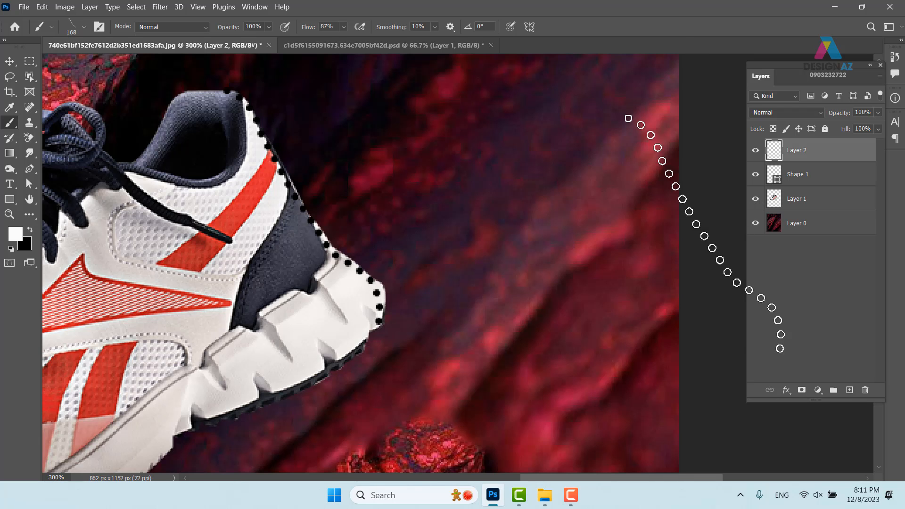
{"action": "left_click", "coordinate": [756, 174]}
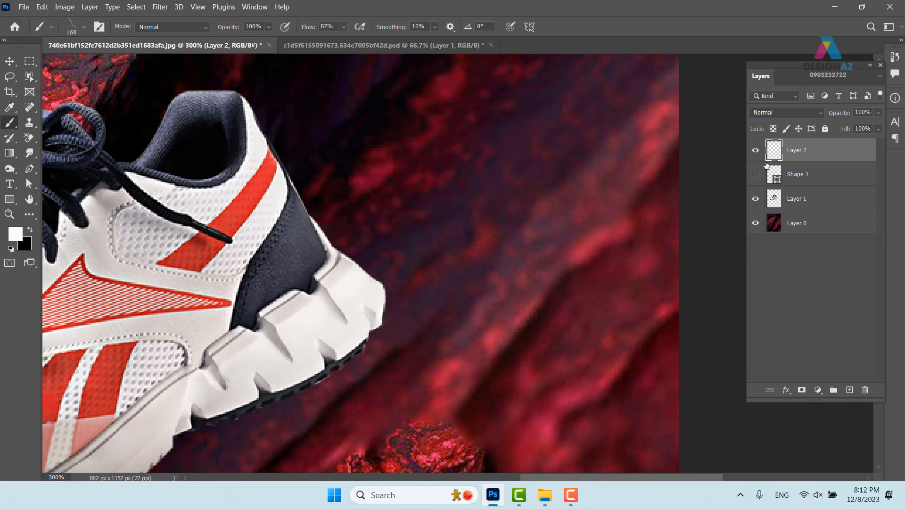
{"action": "left_click", "coordinate": [756, 150]}
Select the sneaker layer and load the custom 168 px dotted brush into the Smudge tool
{"action": "left_click", "coordinate": [821, 201]}
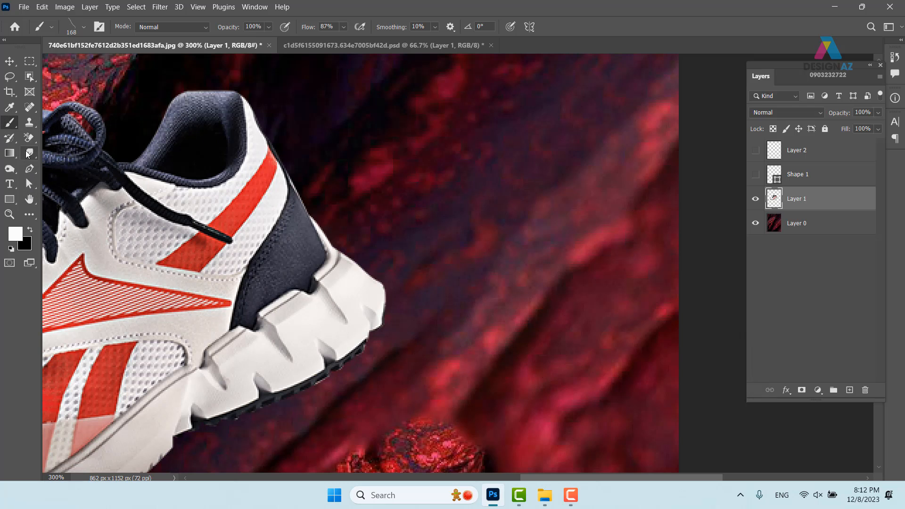
{"action": "left_click", "coordinate": [29, 152]}
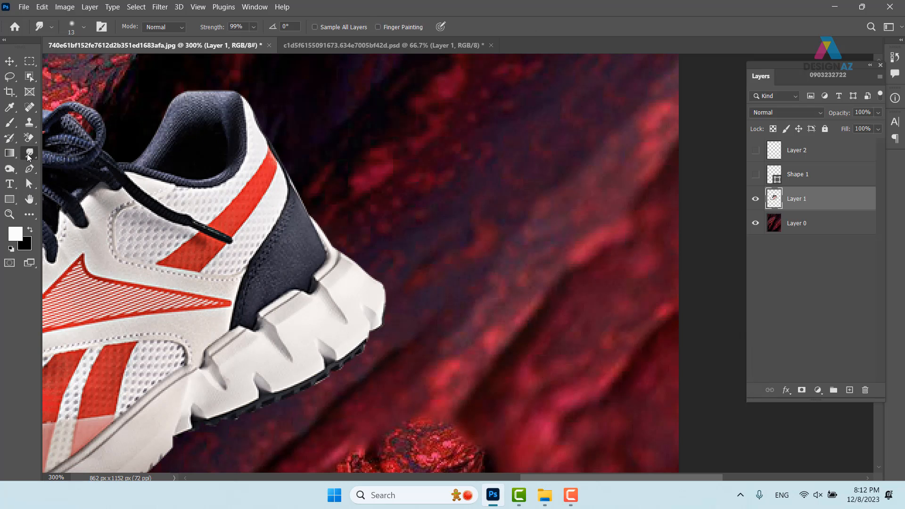
{"action": "left_click", "coordinate": [84, 26]}
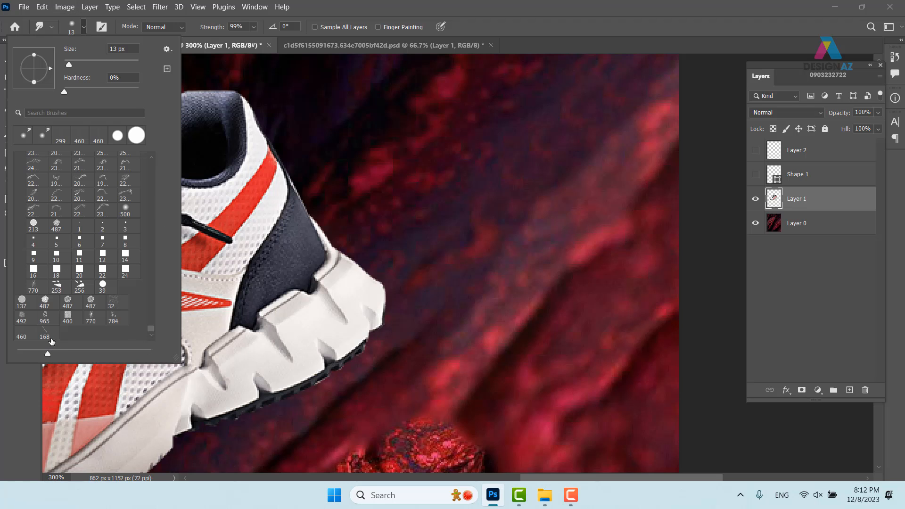
{"action": "left_click", "coordinate": [43, 335]}
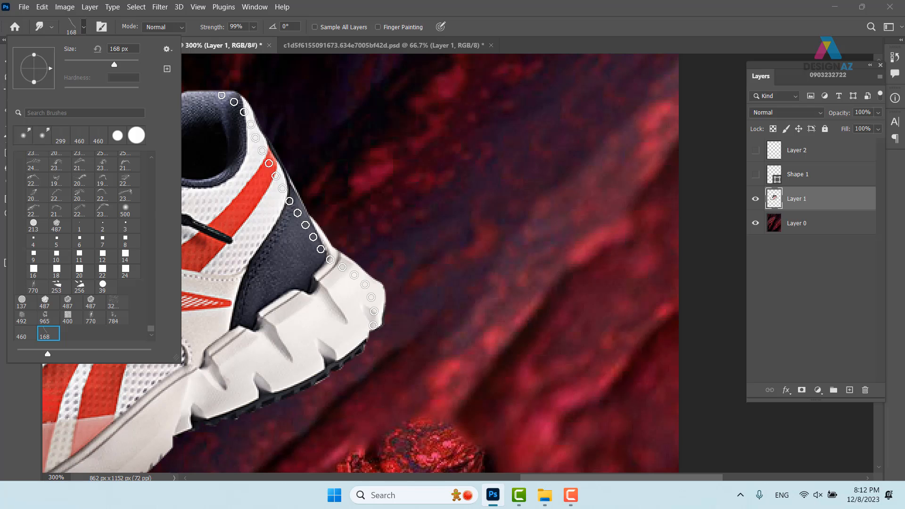
Try smudging wavy streaks from the sneaker's heel to the right edge of the canvas with the dotted brush
{"action": "left_click", "coordinate": [302, 205]}
{"action": "mouse_move", "coordinate": [327, 191]}
{"action": "left_mouse_down"}
{"action": "mouse_move", "coordinate": [440, 200]}
{"action": "mouse_move", "coordinate": [643, 246]}
{"action": "mouse_move", "coordinate": [707, 203]}
{"action": "mouse_move", "coordinate": [734, 220]}
{"action": "left_mouse_up"}
{"action": "key", "text": "ctrl+minus"}
{"action": "key", "text": "ctrl+minus"}
{"action": "key", "text": "ctrl+minus"}
{"action": "key", "text": "ctrl+minus"}
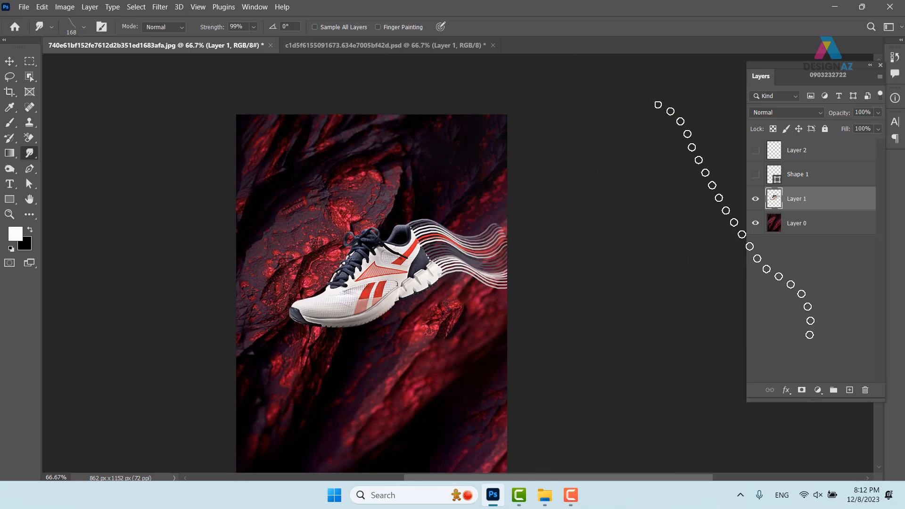
{"action": "key", "text": "ctrl+z"}
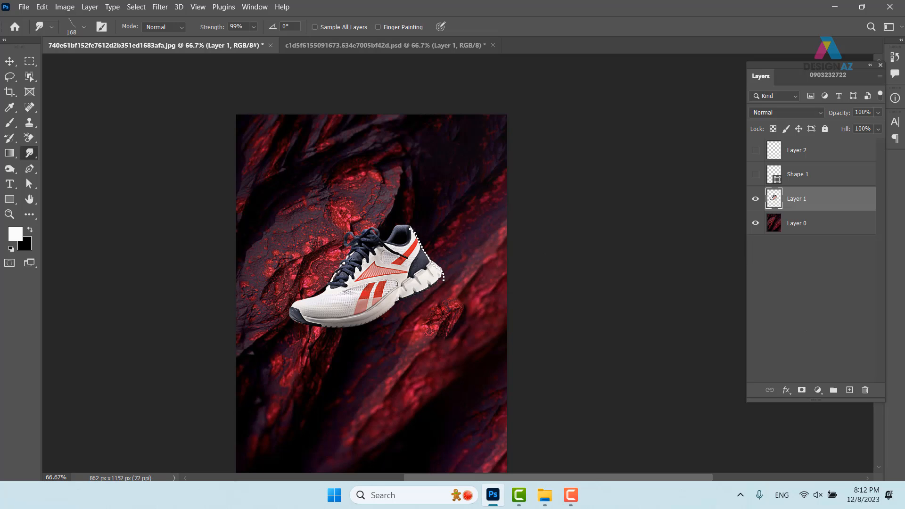
Try smudging curling streaks from the sneaker's heel down across the poster with the dotted brush at 99% strength
{"action": "key", "text": "ctrl+z"}
{"action": "mouse_move", "coordinate": [499, 206]}
{"action": "left_mouse_down"}
{"action": "mouse_move", "coordinate": [294, 168]}
{"action": "mouse_move", "coordinate": [207, 250]}
{"action": "left_mouse_up"}
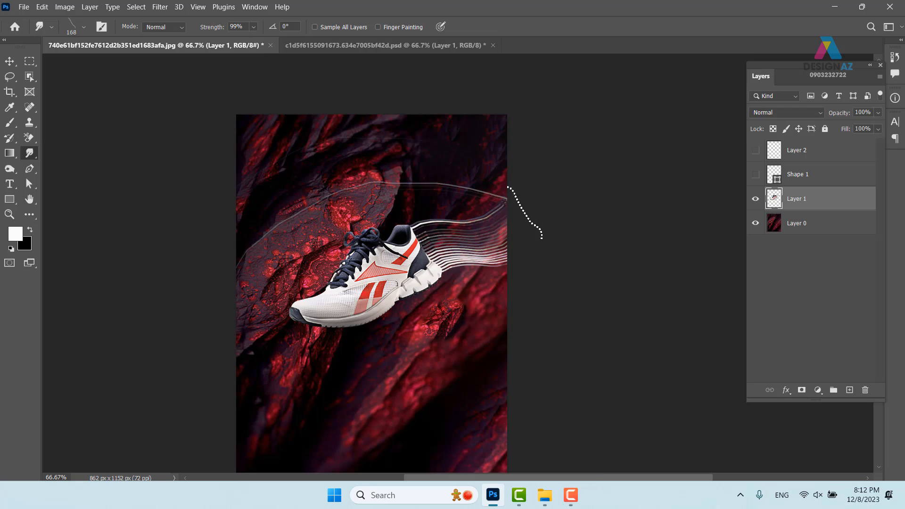
{"action": "key", "text": "ctrl+z"}
{"action": "key", "text": "ctrl+z"}
{"action": "key", "text": "ctrl+z"}
{"action": "mouse_move", "coordinate": [427, 254]}
{"action": "left_mouse_down"}
{"action": "mouse_move", "coordinate": [489, 279]}
{"action": "mouse_move", "coordinate": [423, 337]}
{"action": "mouse_move", "coordinate": [344, 366]}
{"action": "mouse_move", "coordinate": [330, 439]}
{"action": "left_mouse_up"}
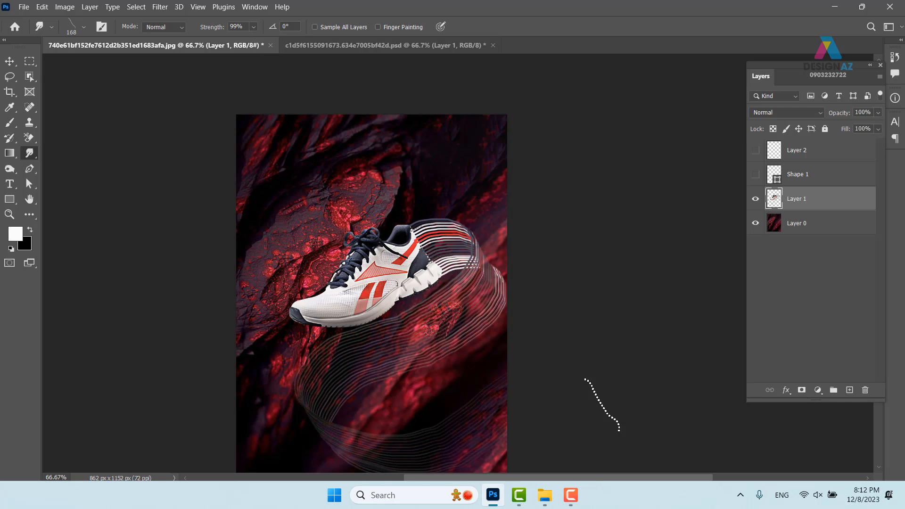
{"action": "scroll", "coordinate": [452, 271], "scroll_direction": "down", "scroll_amount": 5}
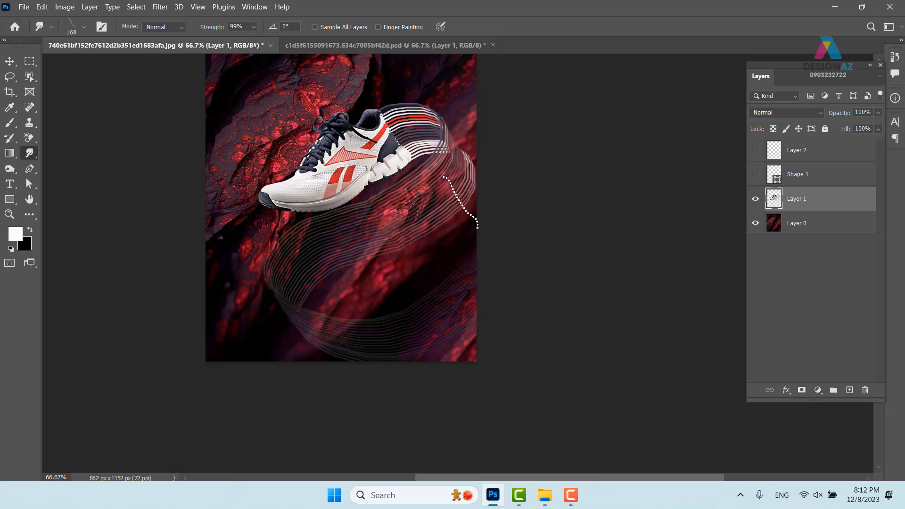
{"action": "key", "text": "ctrl+z"}
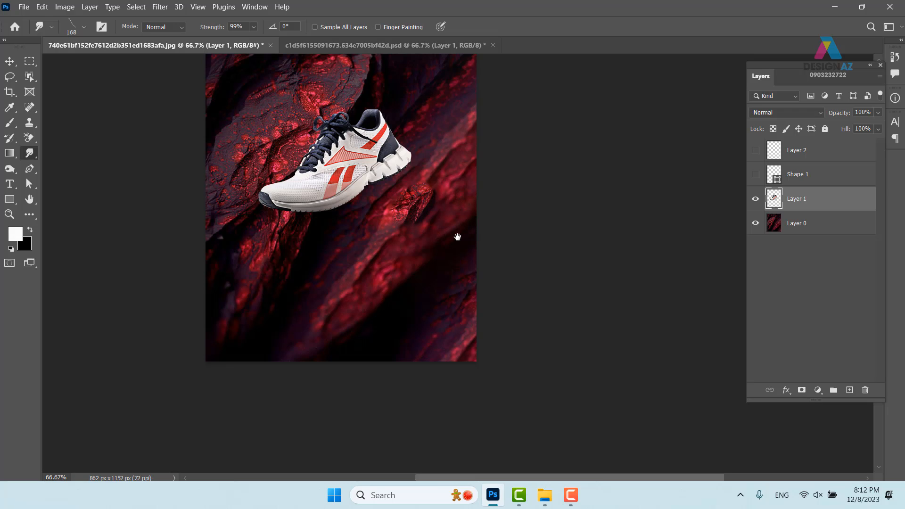
Set the Smudge strength to 100% and try a freehand winding streak from the sneaker's heel
{"action": "mouse_move", "coordinate": [457, 237]}
{"action": "left_mouse_down"}
{"action": "mouse_move", "coordinate": [404, 234]}
{"action": "mouse_move", "coordinate": [505, 287]}
{"action": "mouse_move", "coordinate": [481, 259]}
{"action": "mouse_move", "coordinate": [435, 236]}
{"action": "left_mouse_up"}
{"action": "scroll", "coordinate": [405, 234], "scroll_direction": "up", "scroll_amount": 1}
{"action": "left_click_drag", "start_coordinate": [247, 27], "coordinate": [184, 27]}
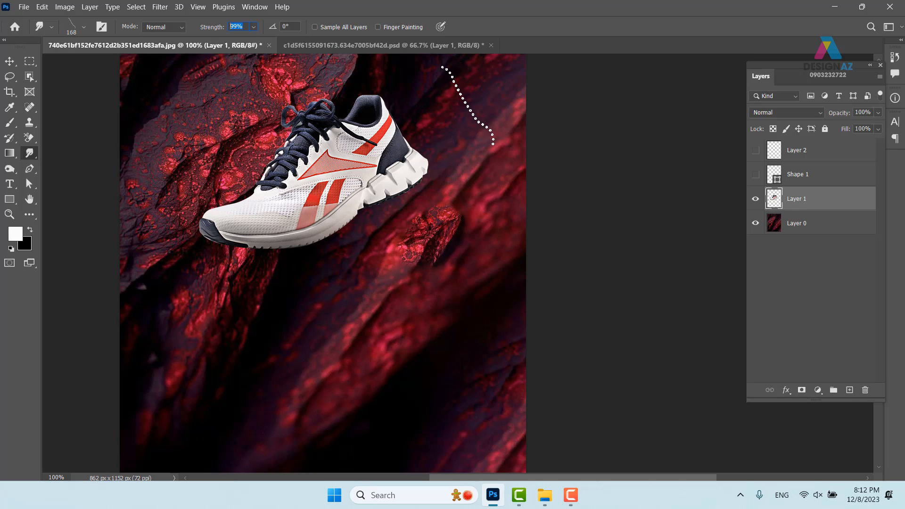
{"action": "type", "text": "100"}
{"action": "mouse_move", "coordinate": [417, 132]}
{"action": "left_mouse_down"}
{"action": "mouse_move", "coordinate": [461, 159]}
{"action": "mouse_move", "coordinate": [409, 236]}
{"action": "mouse_move", "coordinate": [358, 399]}
{"action": "mouse_move", "coordinate": [603, 328]}
{"action": "mouse_move", "coordinate": [504, 255]}
{"action": "left_mouse_up"}
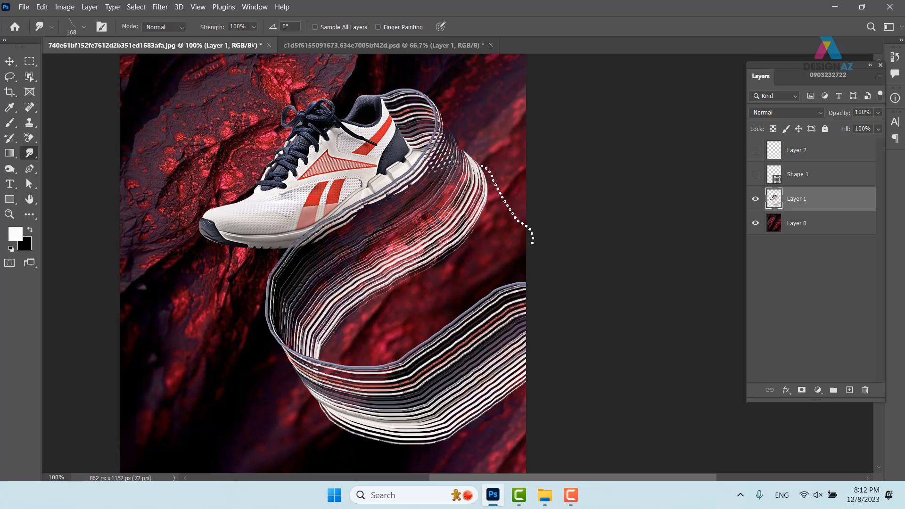
{"action": "key", "text": "ctrl+z"}
{"action": "mouse_move", "coordinate": [437, 214]}
{"action": "left_mouse_down"}
{"action": "mouse_move", "coordinate": [330, 214]}
{"action": "mouse_move", "coordinate": [324, 244]}
{"action": "left_mouse_up"}
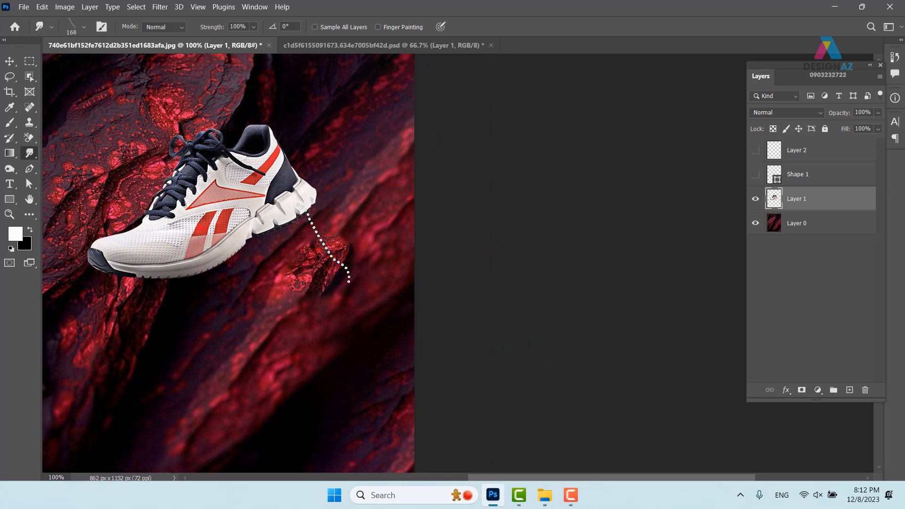
{"action": "key", "text": "p"}
{"action": "left_click", "coordinate": [286, 162]}
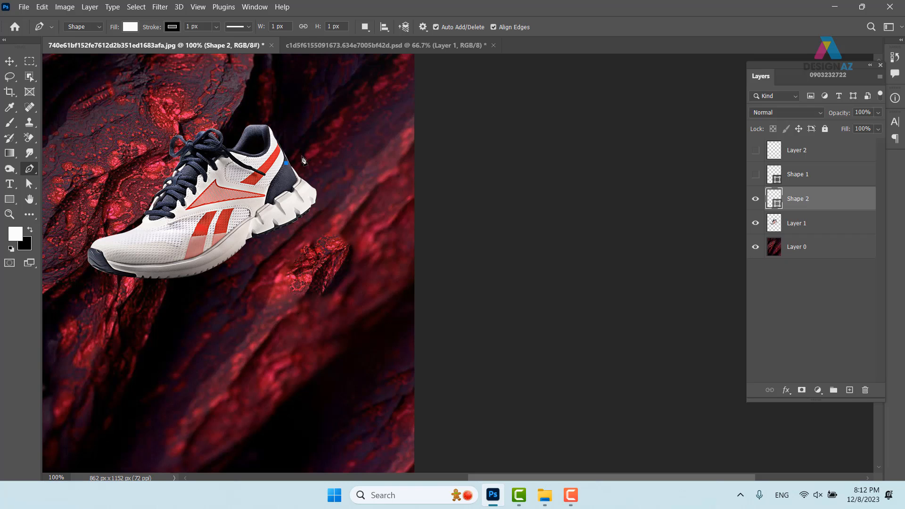
{"action": "left_click_drag", "start_coordinate": [360, 137], "coordinate": [387, 152]}
{"action": "left_click_drag", "start_coordinate": [276, 320], "coordinate": [398, 246]}
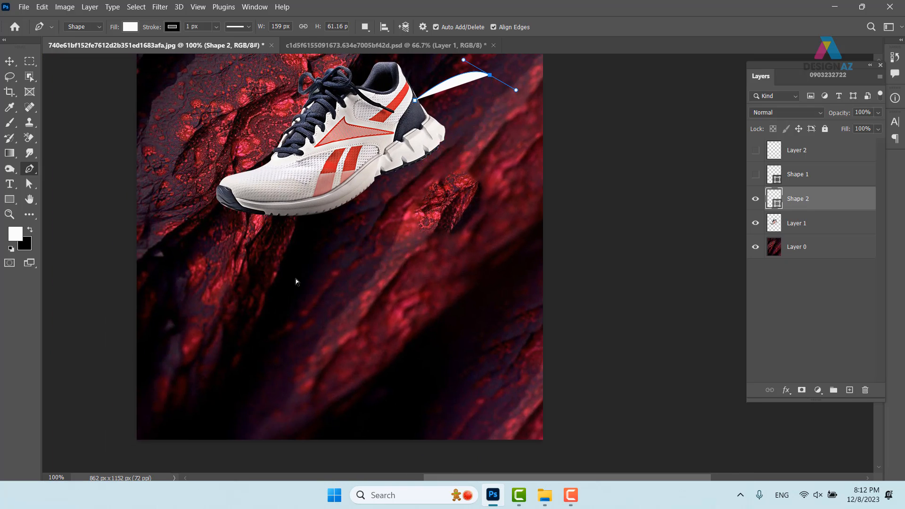
{"action": "key", "text": "ctrl+z"}
{"action": "key", "text": "ctrl+z"}
Set the Pen tool to Path mode and draw an open S-shaped path from the sneaker's heel, winding beneath the shoe past the right canvas edge
{"action": "left_click", "coordinate": [99, 27]}
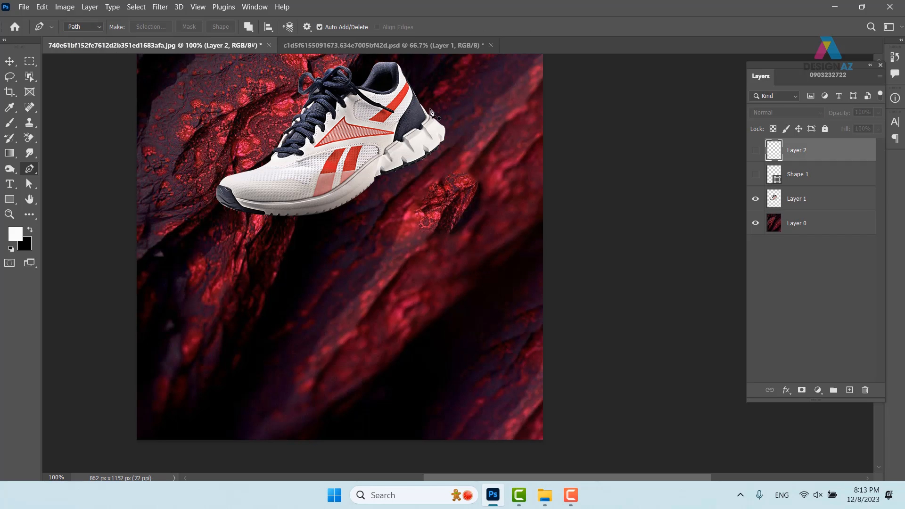
{"action": "left_click", "coordinate": [414, 103]}
{"action": "left_click_drag", "start_coordinate": [463, 83], "coordinate": [499, 86]}
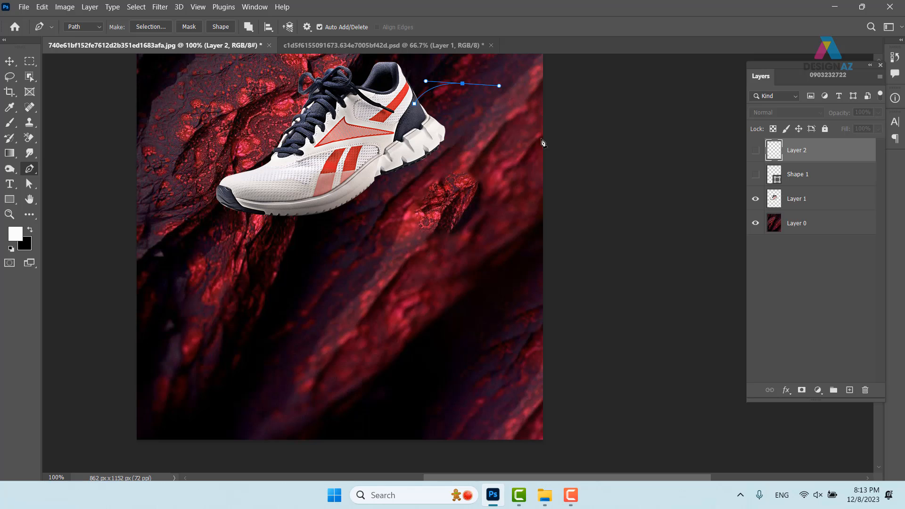
{"action": "left_click_drag", "start_coordinate": [536, 145], "coordinate": [511, 168]}
{"action": "left_click_drag", "start_coordinate": [239, 282], "coordinate": [237, 344]}
{"action": "left_click_drag", "start_coordinate": [403, 330], "coordinate": [325, 311]}
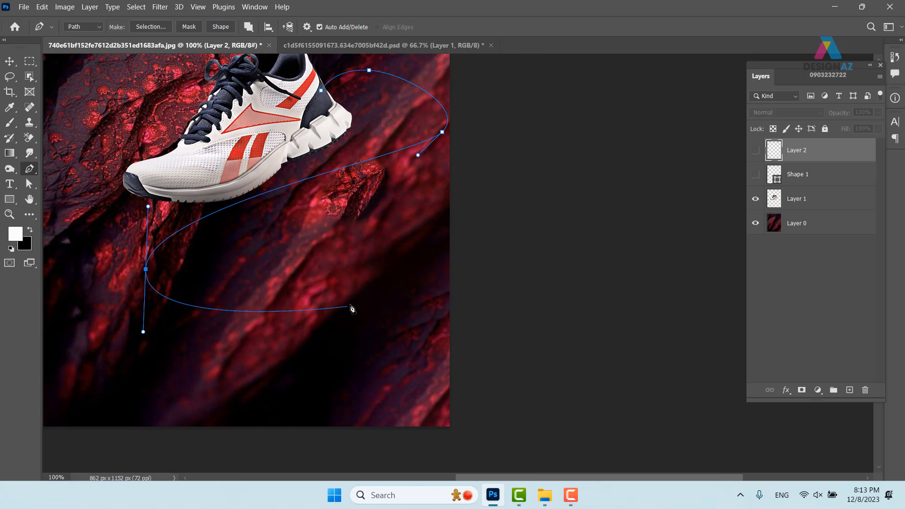
{"action": "left_click_drag", "start_coordinate": [226, 293], "coordinate": [440, 218]}
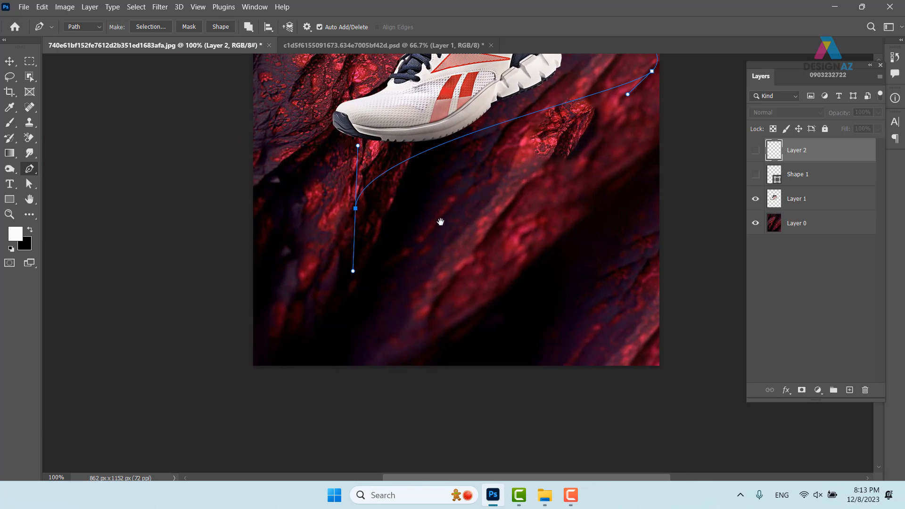
{"action": "left_click_drag", "start_coordinate": [680, 207], "coordinate": [763, 259]}
Move the path's last two anchors lower and adjust their handles to form wide bends across the bottom of the poster
{"action": "left_click_drag", "start_coordinate": [358, 208], "coordinate": [233, 280]}
{"action": "left_click", "coordinate": [685, 209], "text": "alt"}
{"action": "left_click_drag", "start_coordinate": [686, 209], "coordinate": [717, 288]}
{"action": "left_click_drag", "start_coordinate": [602, 167], "coordinate": [645, 138]}
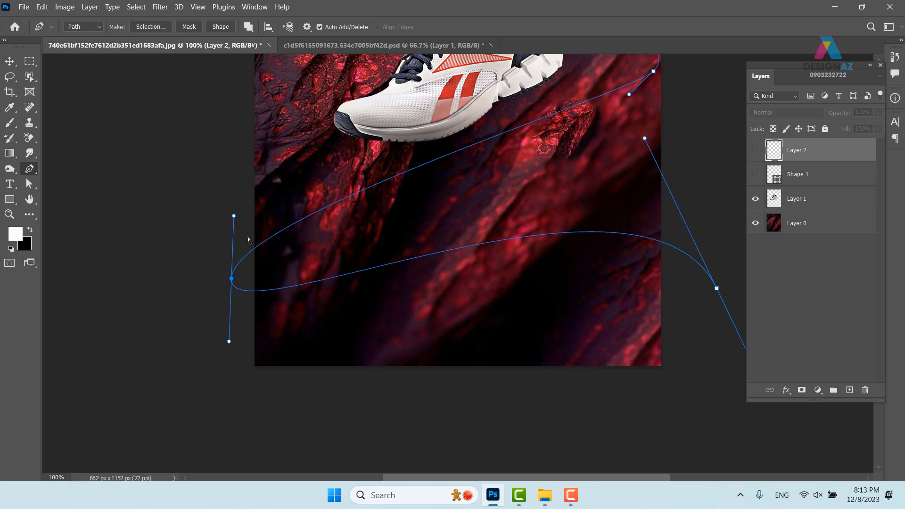
{"action": "left_click_drag", "start_coordinate": [233, 216], "coordinate": [208, 145]}
{"action": "left_click_drag", "start_coordinate": [430, 233], "coordinate": [412, 176]}
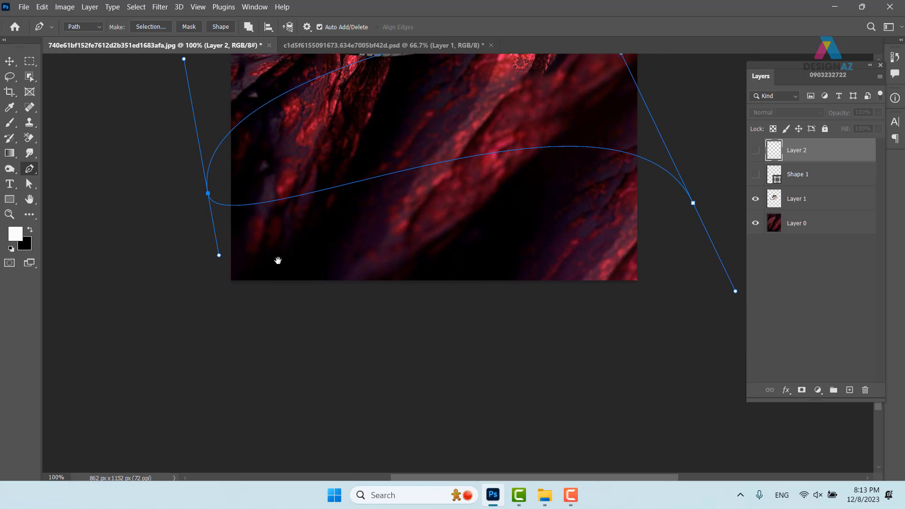
{"action": "left_click_drag", "start_coordinate": [213, 223], "coordinate": [239, 257]}
{"action": "left_click_drag", "start_coordinate": [201, 161], "coordinate": [262, 191]}
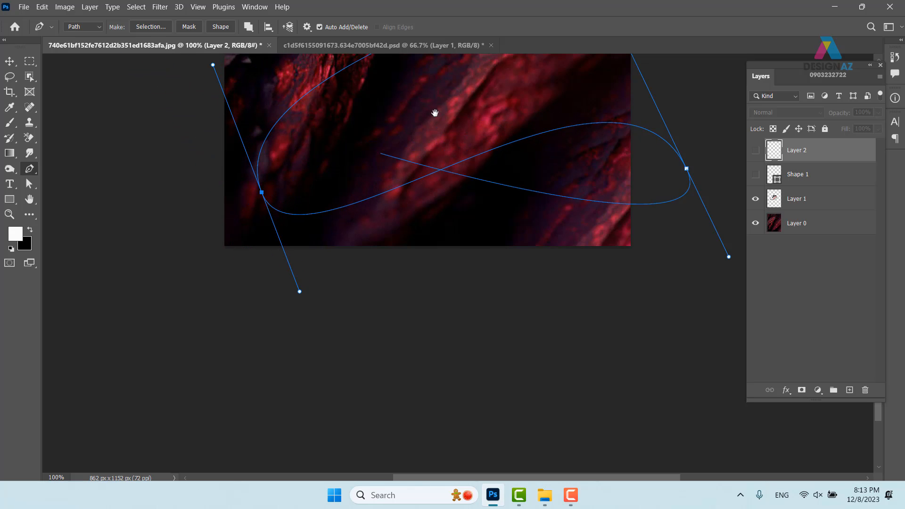
{"action": "left_click_drag", "start_coordinate": [434, 113], "coordinate": [394, 357]}
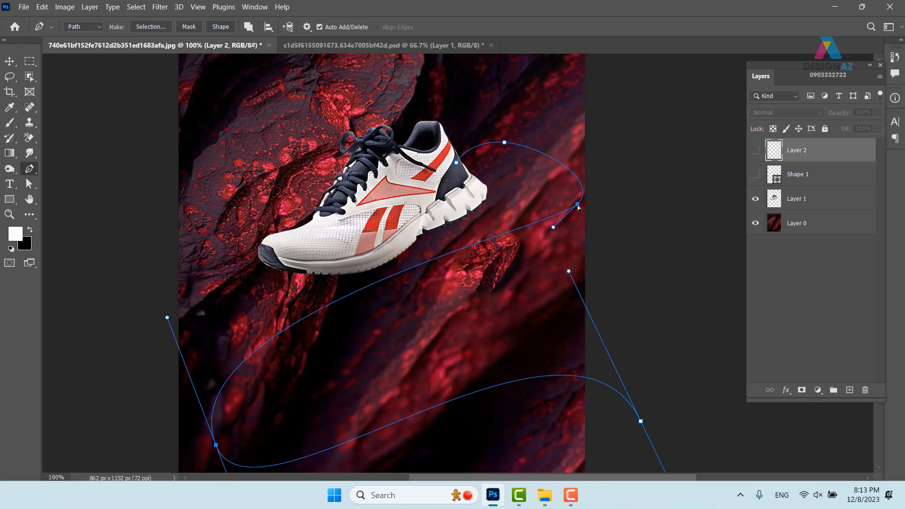
Reshape the path's upper loop behind the heel into a wide, rounded curve by adjusting its anchors and handles
{"action": "left_click_drag", "start_coordinate": [578, 205], "coordinate": [607, 135]}
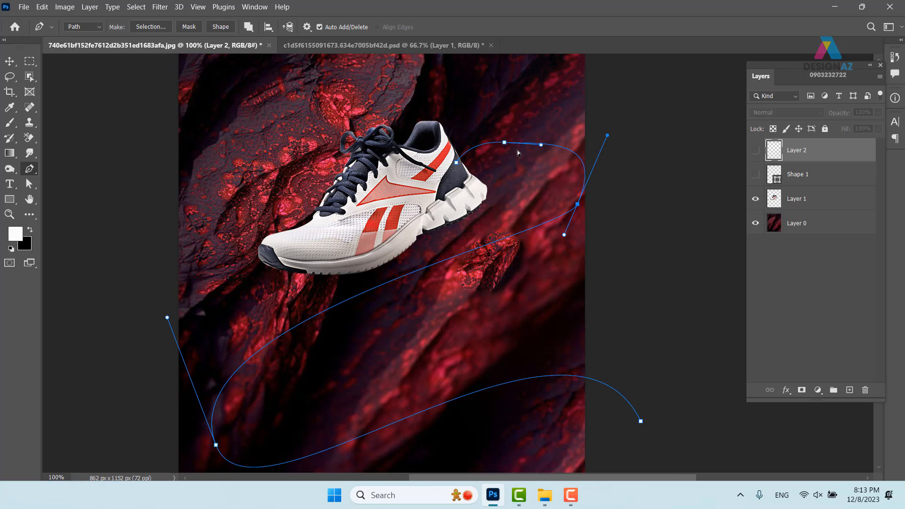
{"action": "left_click", "coordinate": [505, 143], "text": "ctrl"}
{"action": "left_click_drag", "start_coordinate": [540, 148], "coordinate": [527, 116]}
{"action": "left_click_drag", "start_coordinate": [608, 137], "coordinate": [644, 139]}
{"action": "left_click_drag", "start_coordinate": [565, 104], "coordinate": [578, 96]}
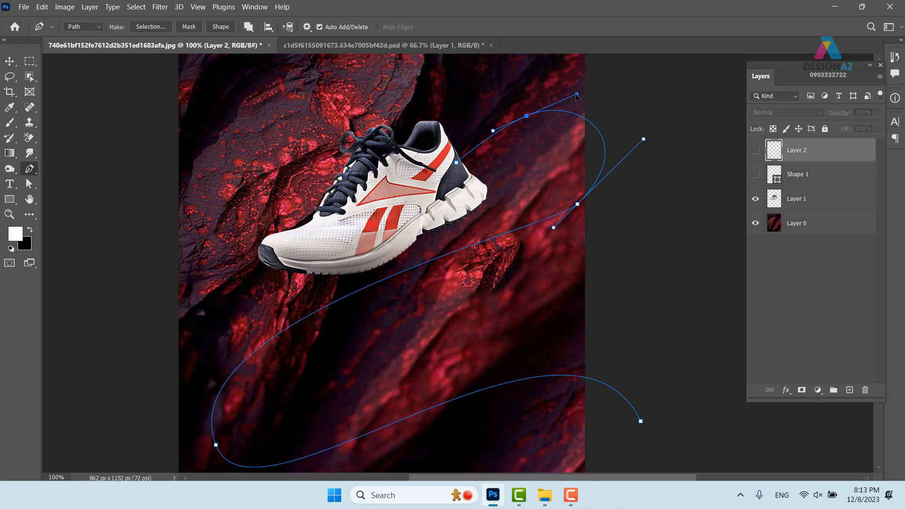
{"action": "left_click_drag", "start_coordinate": [578, 206], "coordinate": [453, 361]}
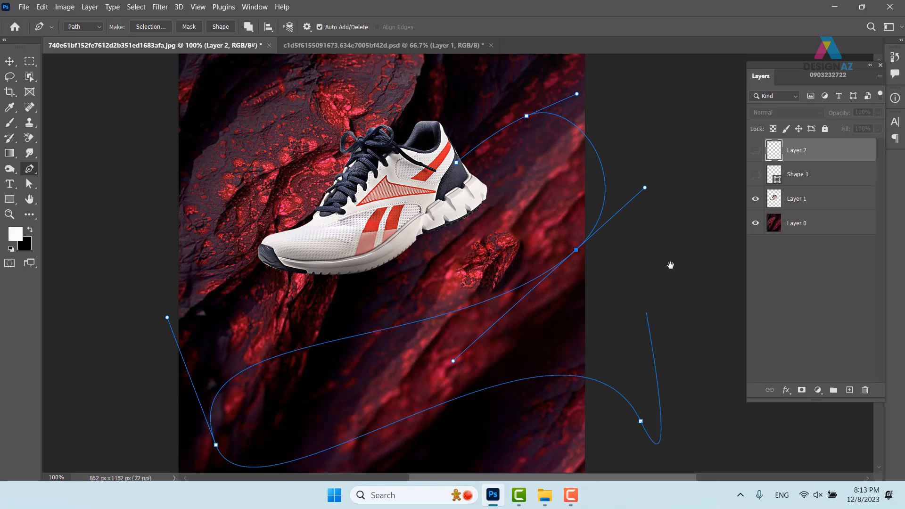
{"action": "left_click_drag", "start_coordinate": [671, 266], "coordinate": [643, 240]}
{"action": "key", "text": "Escape"}
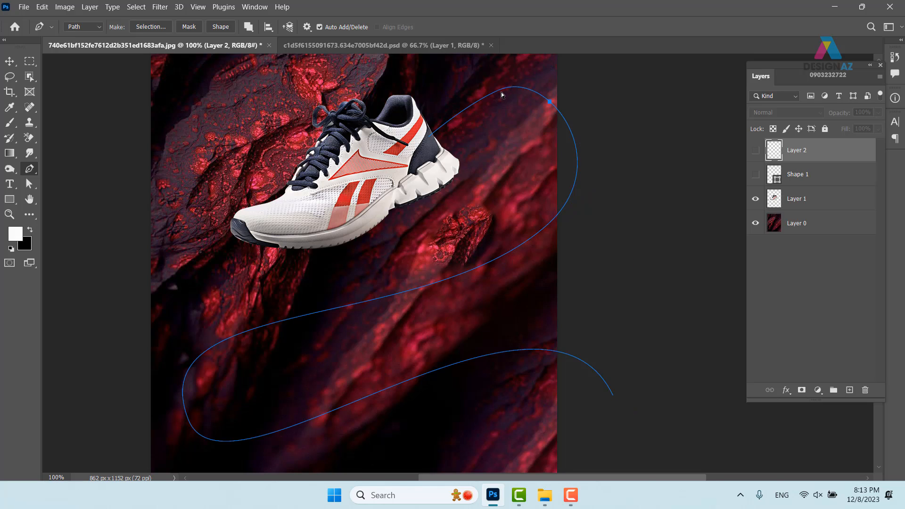
{"action": "left_click", "coordinate": [500, 89]}
{"action": "left_click_drag", "start_coordinate": [466, 106], "coordinate": [448, 99]}
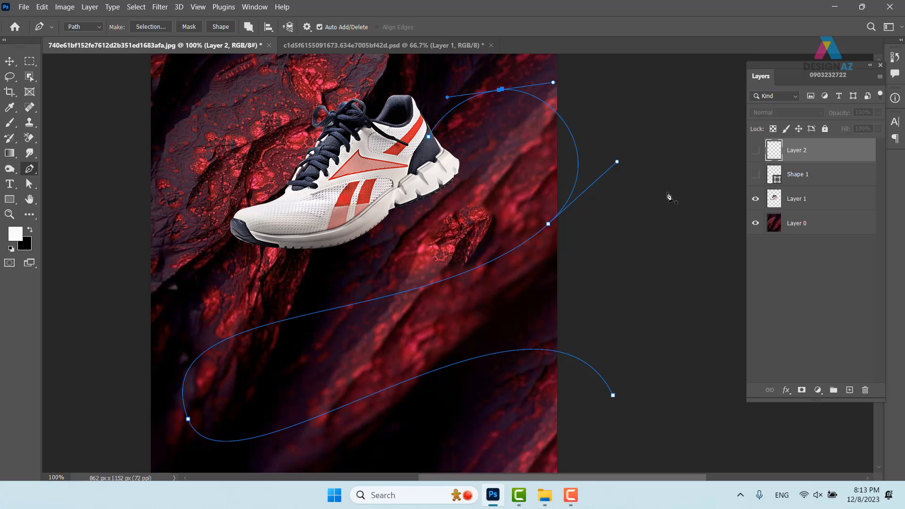
Select the sneaker layer and activate the Smudge tool while keeping the path displayed
{"action": "left_click", "coordinate": [819, 203]}
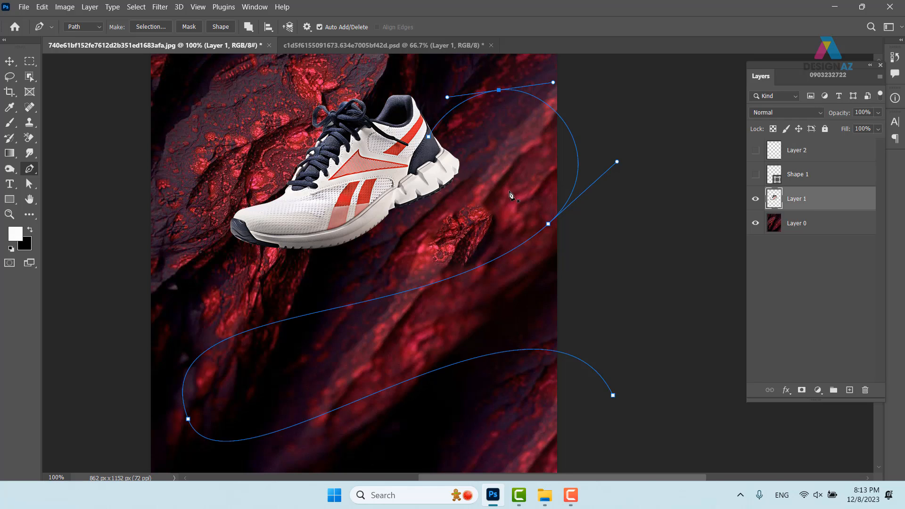
{"action": "left_click", "coordinate": [29, 152]}
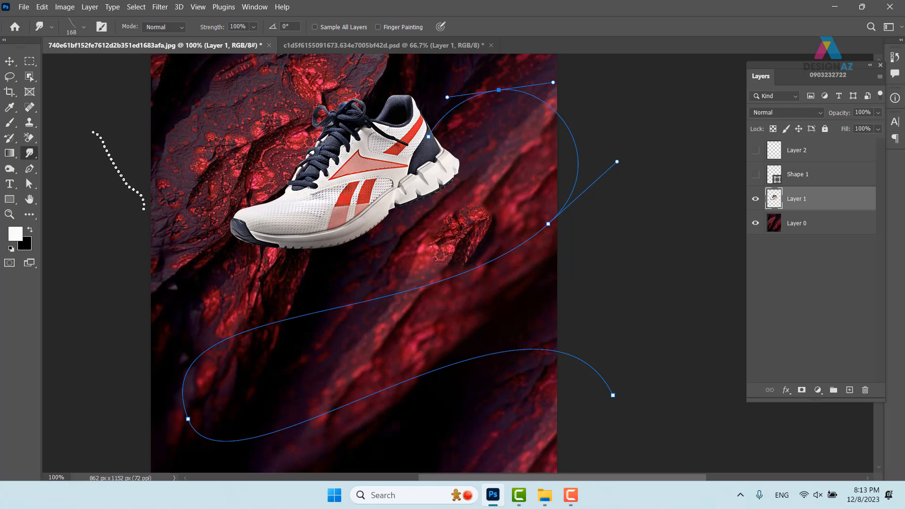
{"action": "key", "text": "b"}
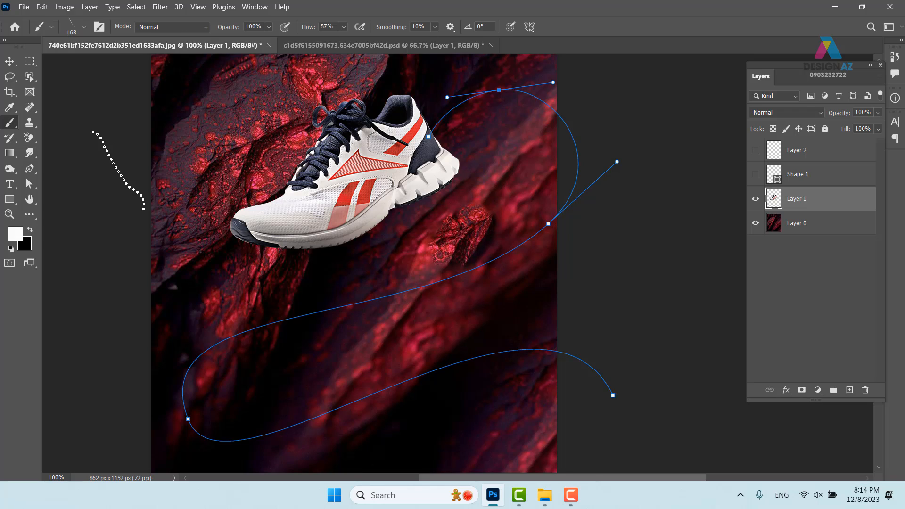
{"action": "left_click", "coordinate": [29, 153]}
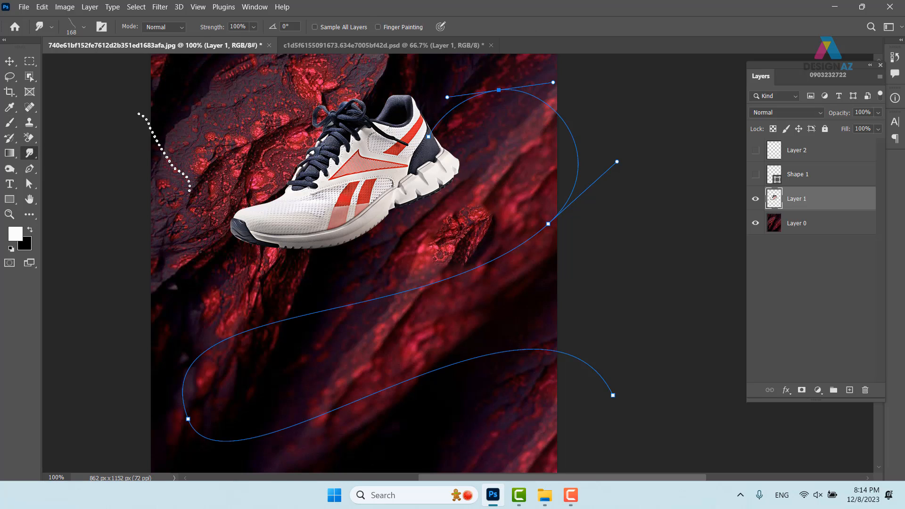
Try stroking the path with the Smudge tool at 100% strength, and try entering a strength of 50%
{"action": "key", "text": "Return"}
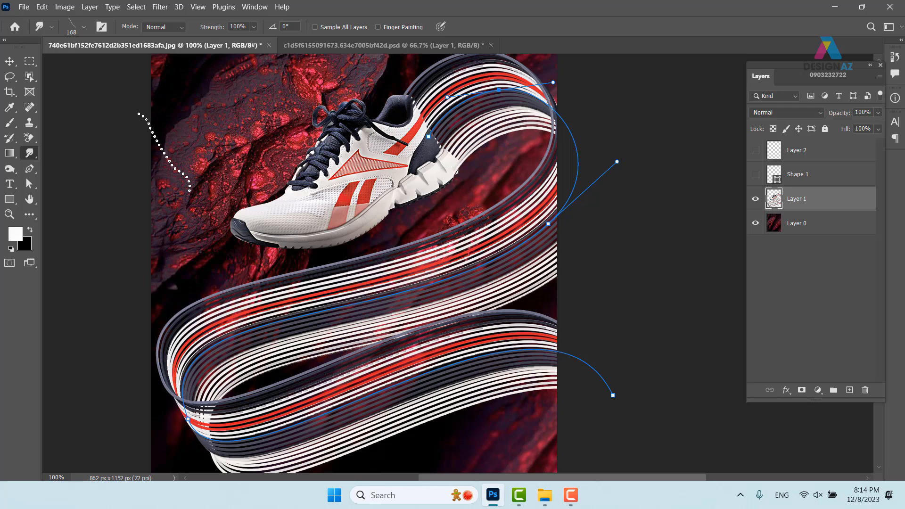
{"action": "key", "text": "ctrl+z"}
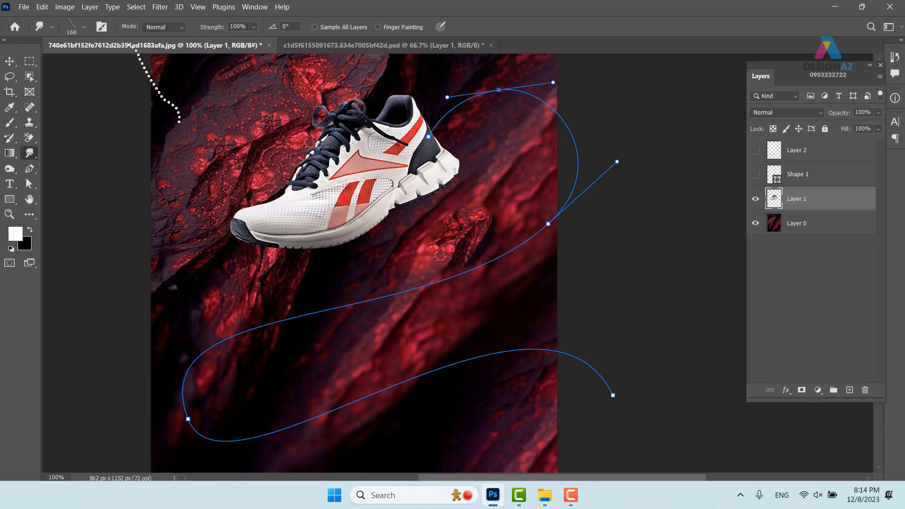
{"action": "left_click", "coordinate": [246, 26]}
{"action": "type", "text": "50"}
{"action": "key", "text": "ctrl+z"}
Set the Smudge strength to 99% and try stroking the path with the dotted brush
{"action": "left_click", "coordinate": [235, 26]}
{"action": "type", "text": "99"}
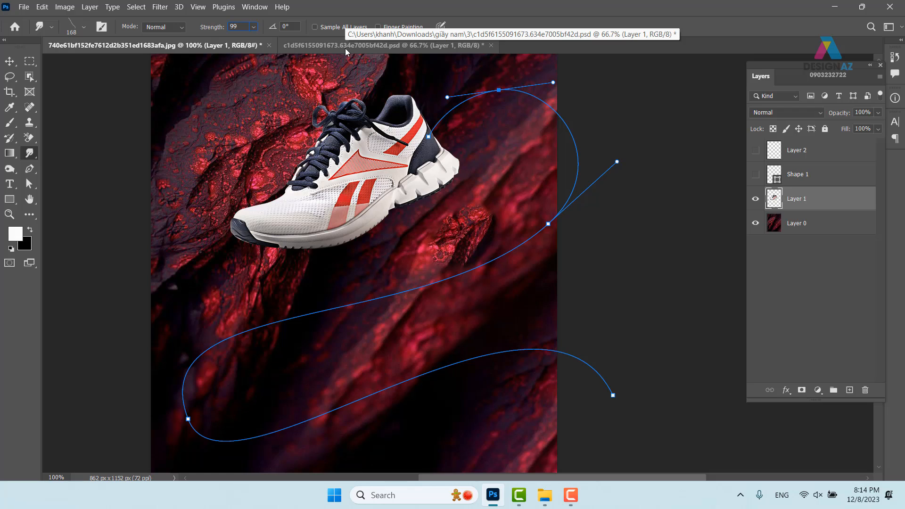
{"action": "key", "text": "Return"}
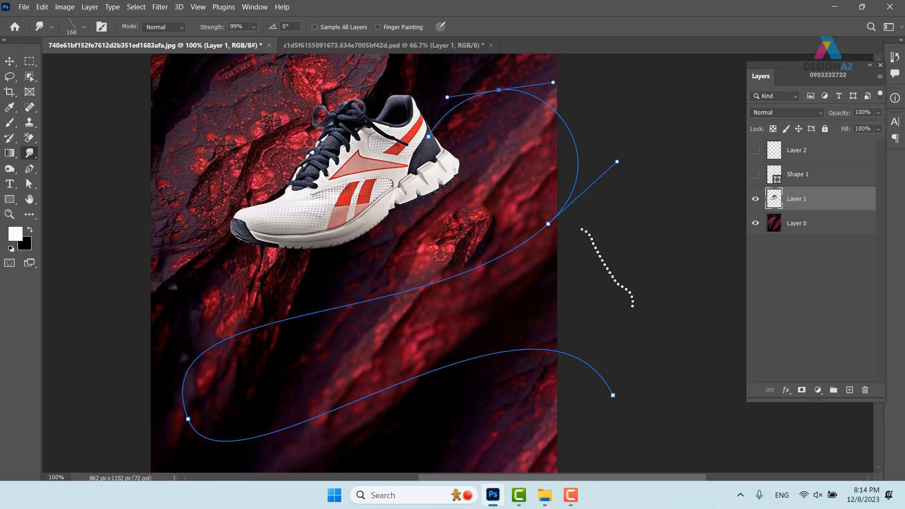
{"action": "key", "text": "Return"}
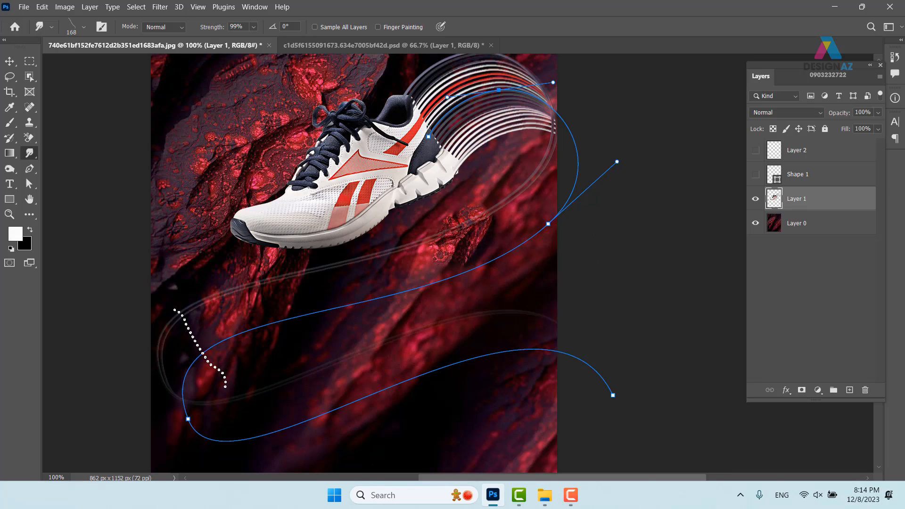
{"action": "key", "text": "ctrl+z"}
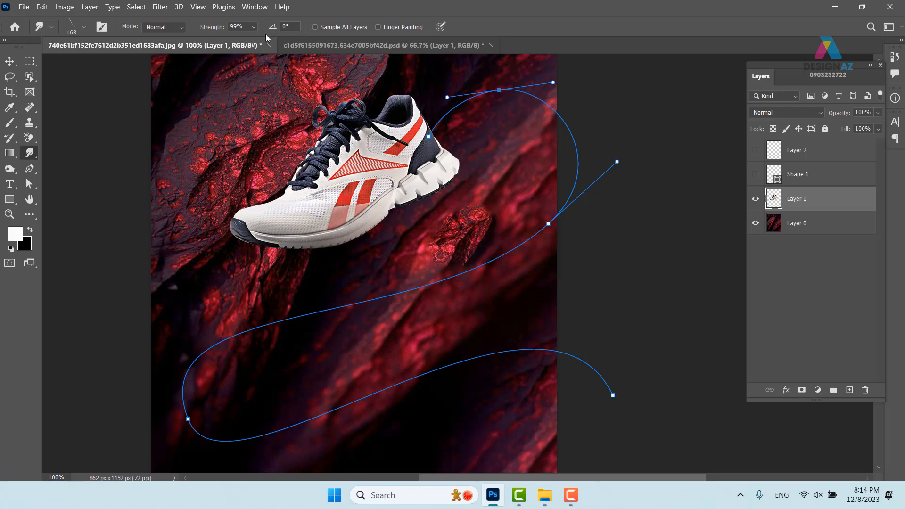
Set the Smudge strength back to 100% and try stroking the whole path again for comparison
{"action": "left_click", "coordinate": [240, 27]}
{"action": "type", "text": "100"}
{"action": "key", "text": "Return"}
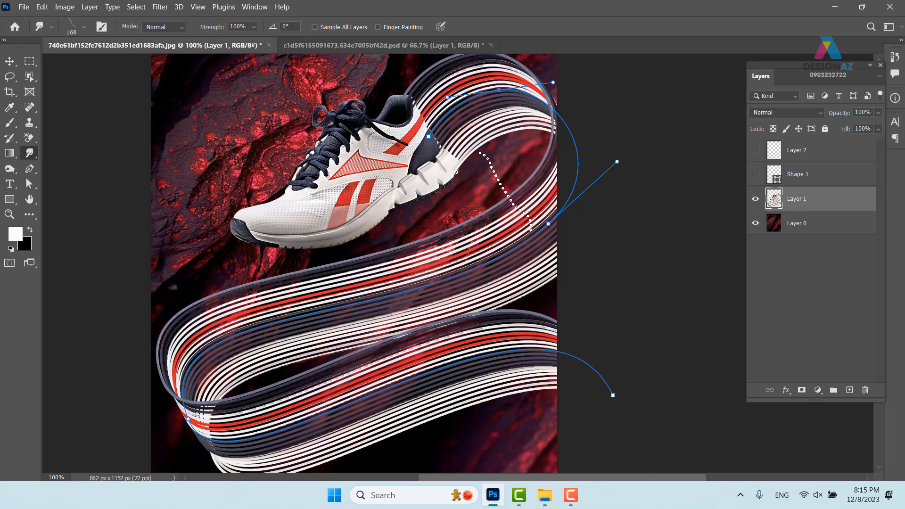
{"action": "key", "text": "ctrl+z"}
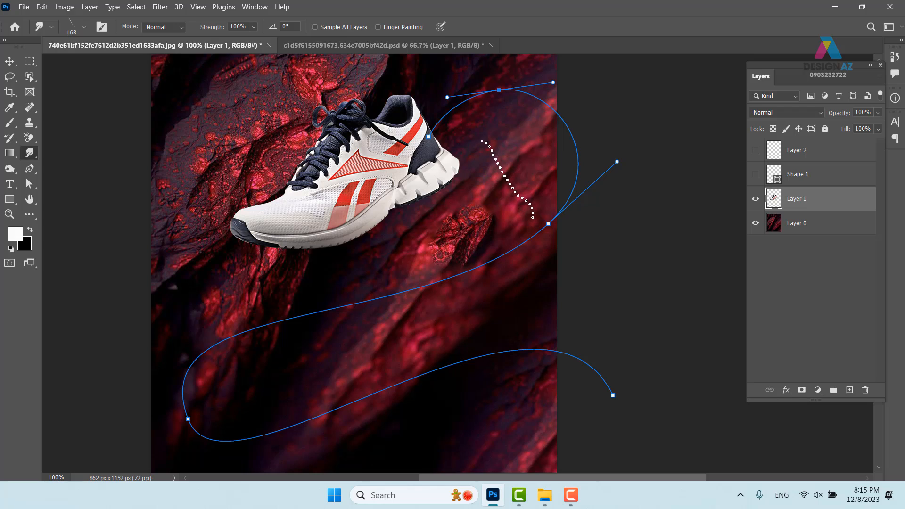
Set the Smudge strength to 99% and stroke the path to smear fading streaks from the sneaker's heel
{"action": "left_click", "coordinate": [247, 25]}
{"action": "type", "text": "99"}
{"action": "key", "text": "Return"}
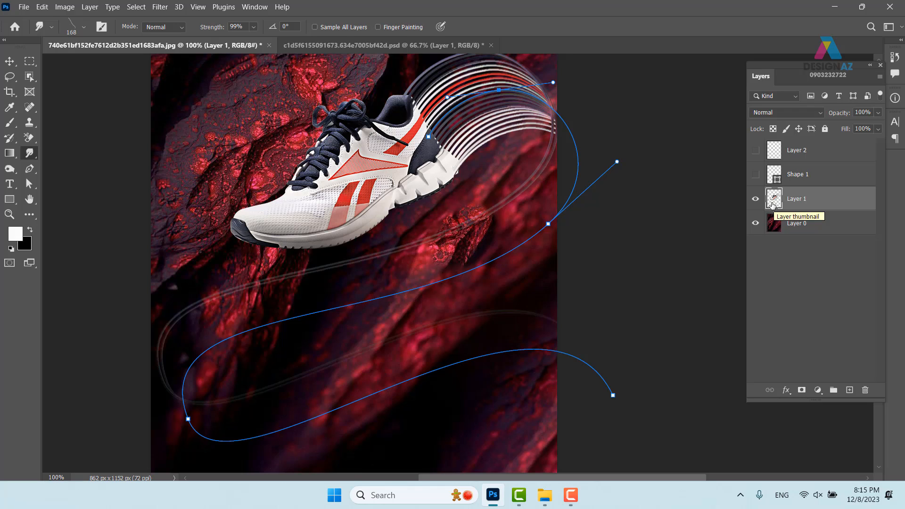
Undo the last smudge, add an empty layer above the sneaker, and stroke the path onto it at 99% strength with Sample All Layers on
{"action": "key", "text": "ctrl+z"}
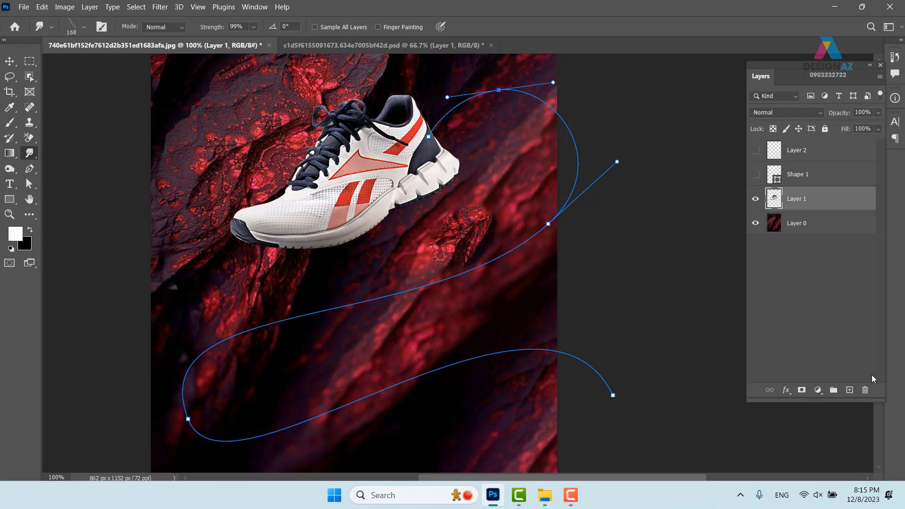
{"action": "left_click", "coordinate": [849, 390]}
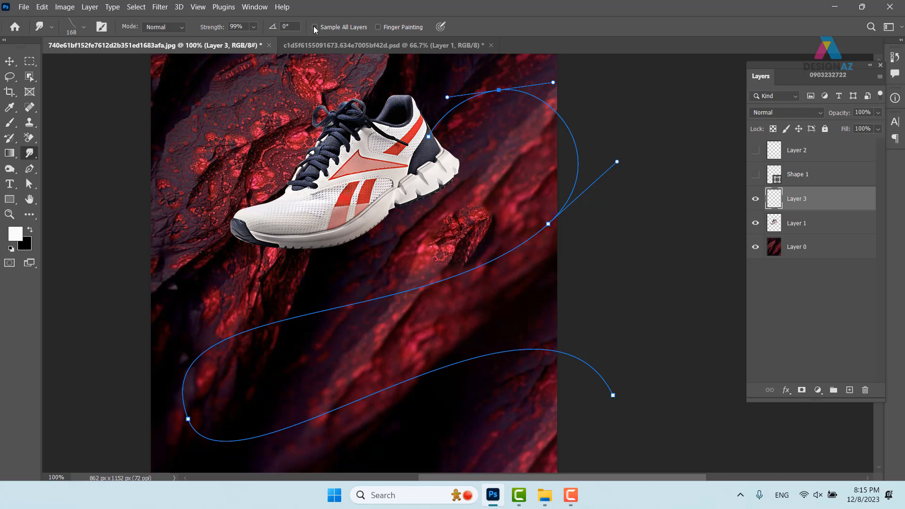
{"action": "left_click", "coordinate": [315, 27]}
{"action": "key", "text": "Return"}
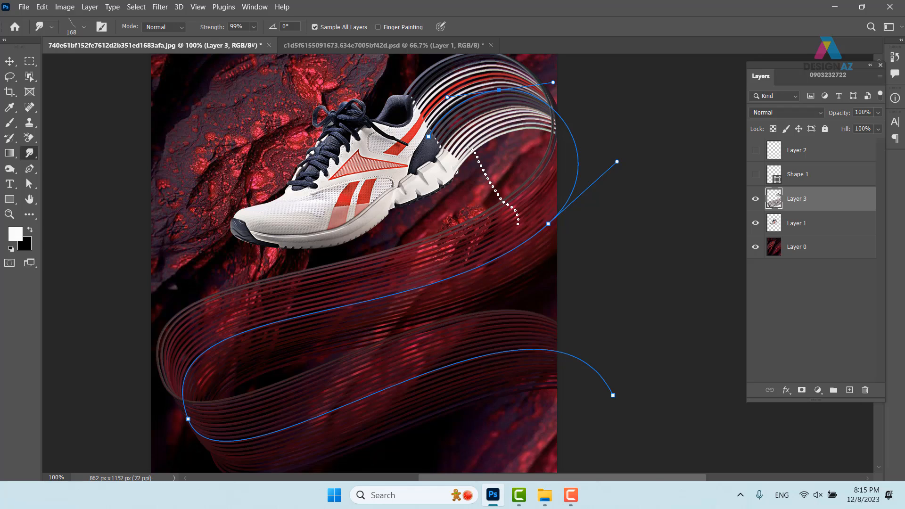
Add another empty layer above the faded streaks and stroke the path onto it with the Smudge tool at 100% strength
{"action": "left_click", "coordinate": [849, 390]}
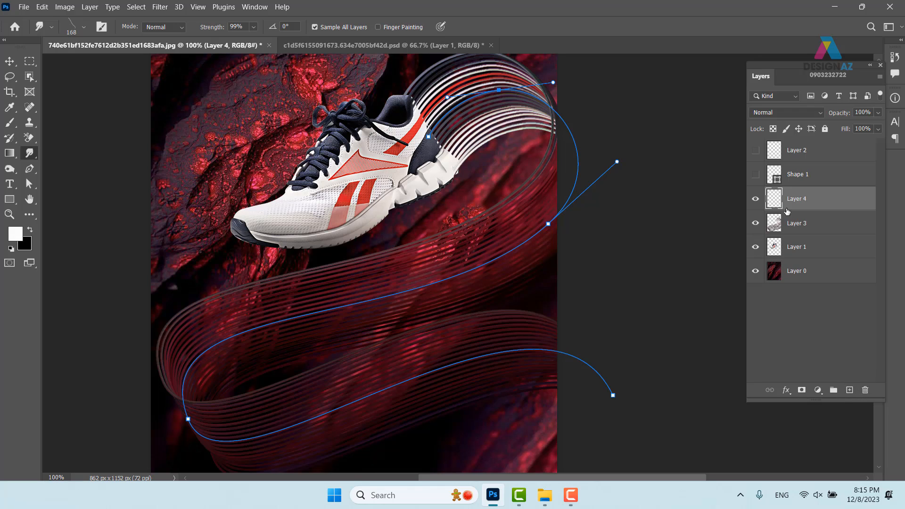
{"action": "left_click", "coordinate": [236, 27]}
{"action": "key", "text": "Return"}
{"action": "type", "text": "100"}
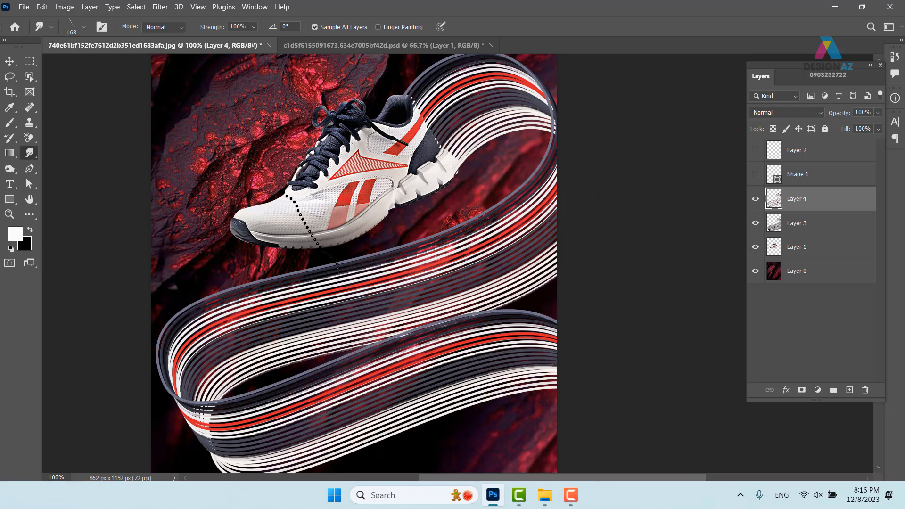
Try moving the full-strength streaks in Layer 4 aside, undo the move, and try layer opacities of 50% and 30%
{"action": "left_click", "coordinate": [7, 64]}
{"action": "left_click_drag", "start_coordinate": [454, 290], "coordinate": [255, 298]}
{"action": "key", "text": "ctrl+z"}
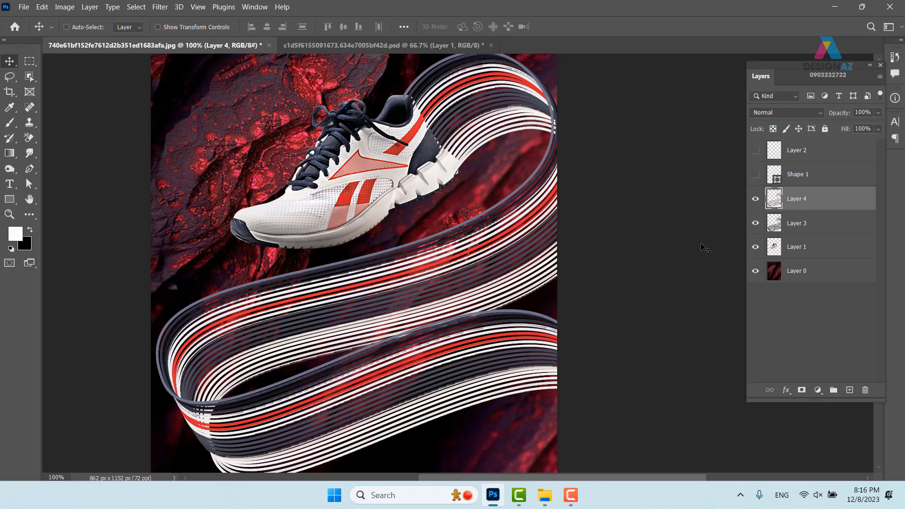
{"action": "key", "text": "5"}
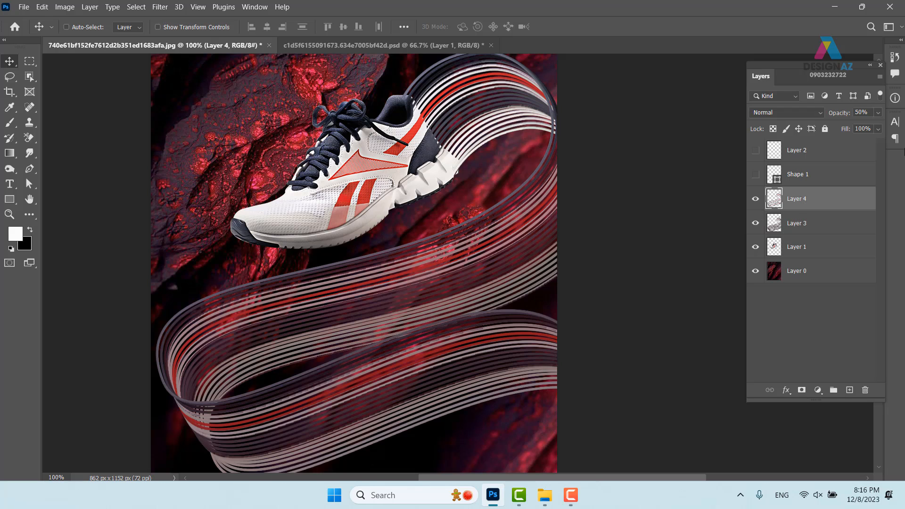
{"action": "key", "text": "3"}
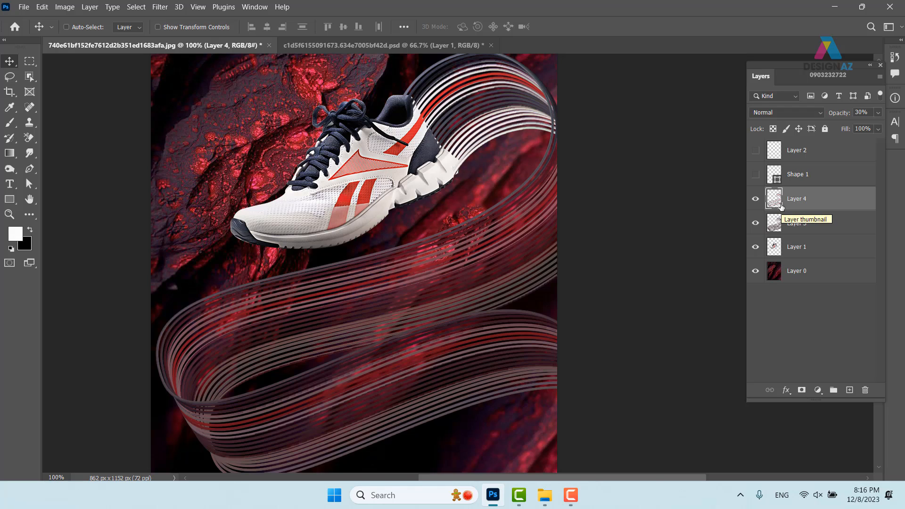
Add a layer mask to Layer 4, invert it to black, and set the layer's opacity to 100%
{"action": "left_click", "coordinate": [802, 390]}
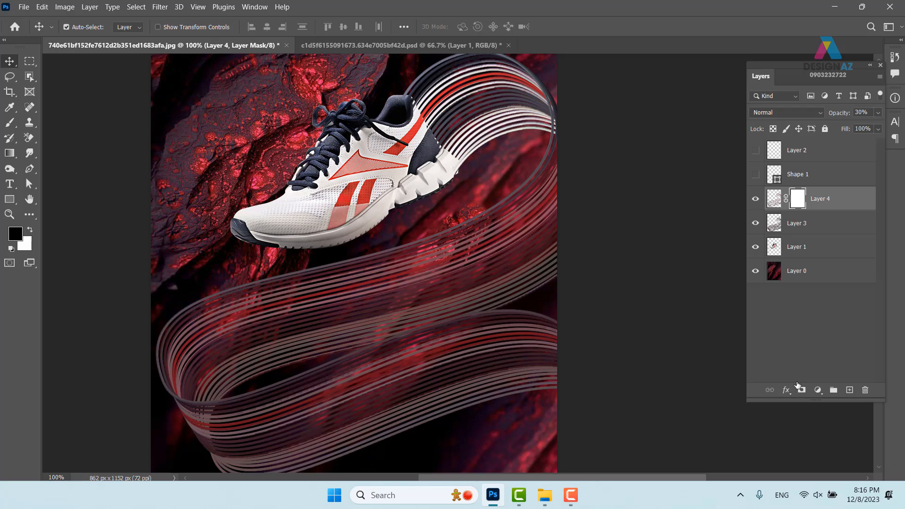
{"action": "key", "text": "ctrl+i"}
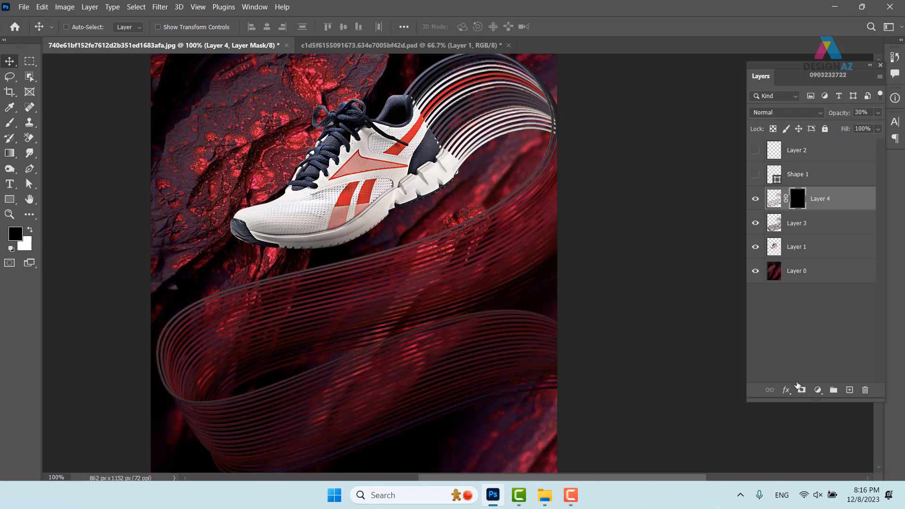
{"action": "left_click", "coordinate": [877, 113]}
{"action": "left_click_drag", "start_coordinate": [842, 127], "coordinate": [879, 126]}
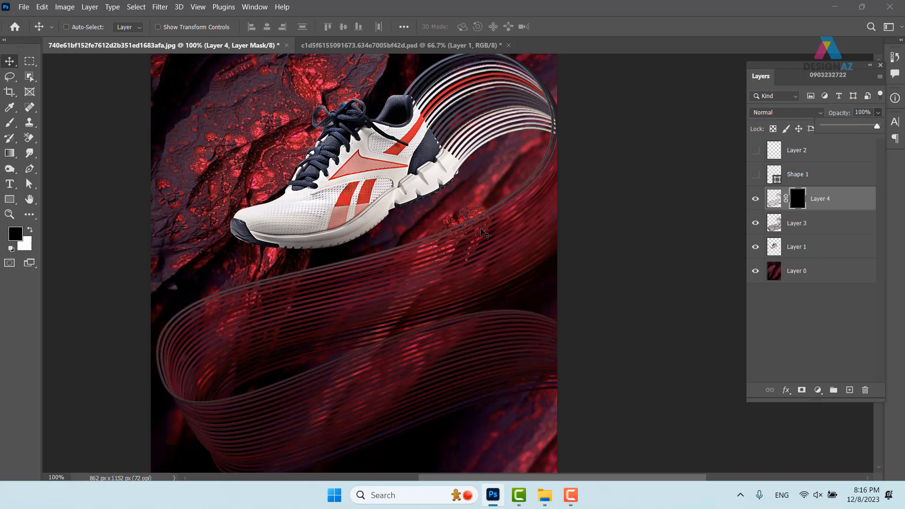
Choose a soft round brush preset with 0% hardness for the Brush tool, at a size of 168 px
{"action": "key", "text": "b"}
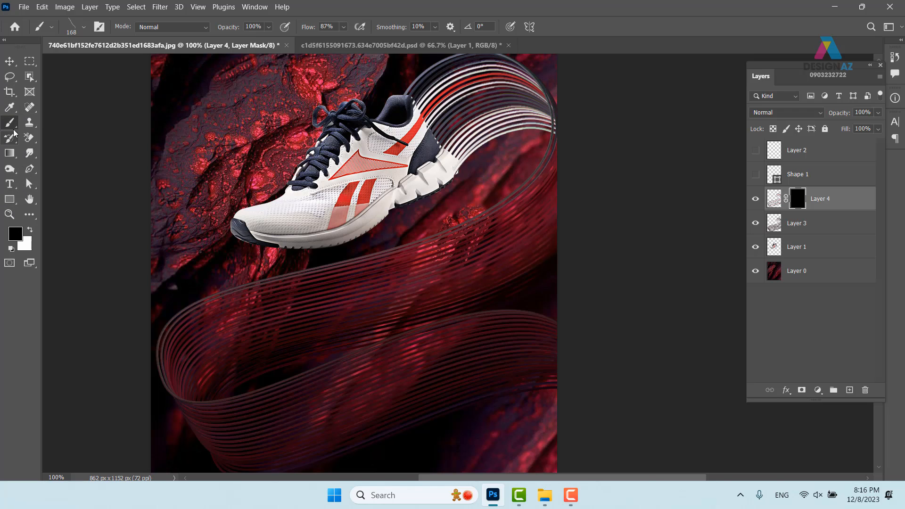
{"action": "left_click", "coordinate": [84, 27]}
{"action": "left_click", "coordinate": [137, 136]}
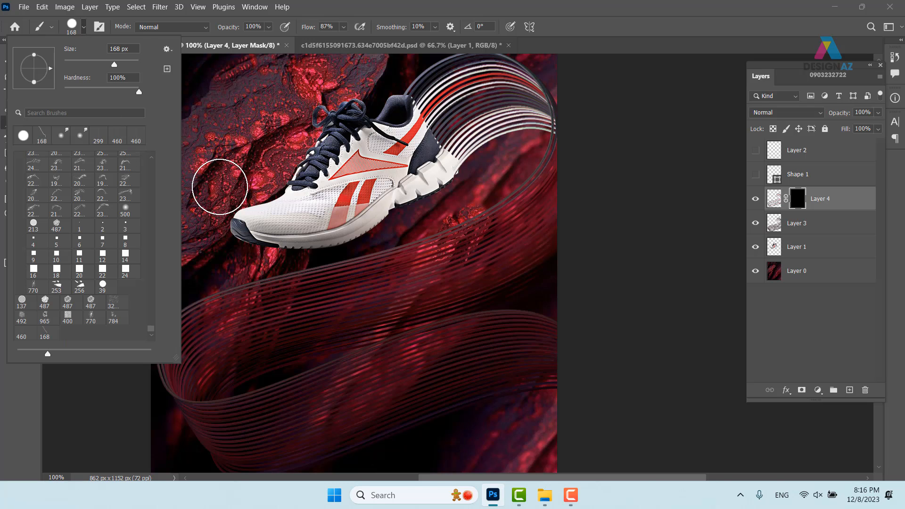
{"action": "left_click_drag", "start_coordinate": [151, 328], "coordinate": [160, 124]}
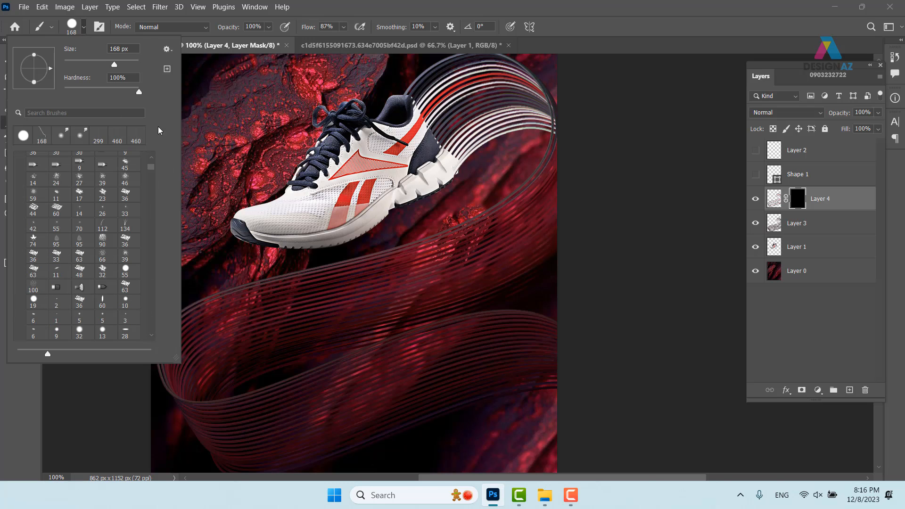
{"action": "scroll", "coordinate": [109, 208], "scroll_direction": "up", "scroll_amount": 5}
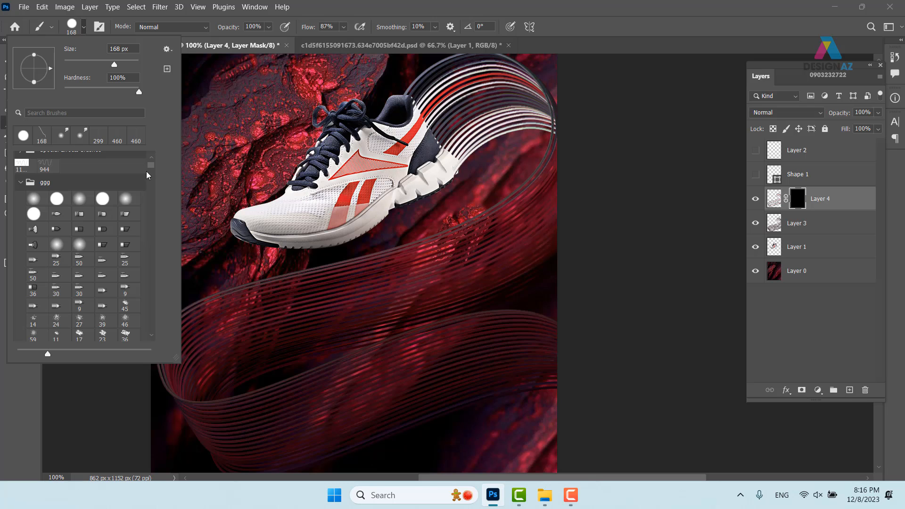
{"action": "left_click", "coordinate": [80, 200]}
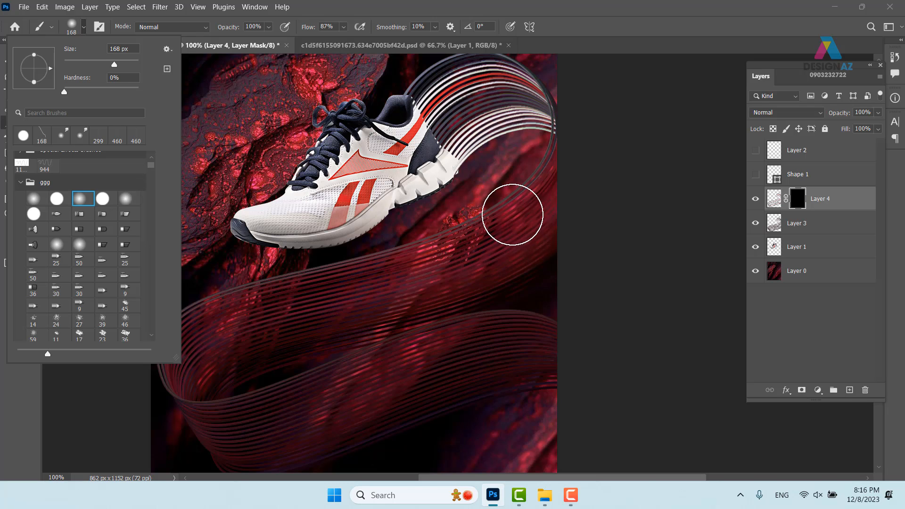
{"action": "key", "text": "Return"}
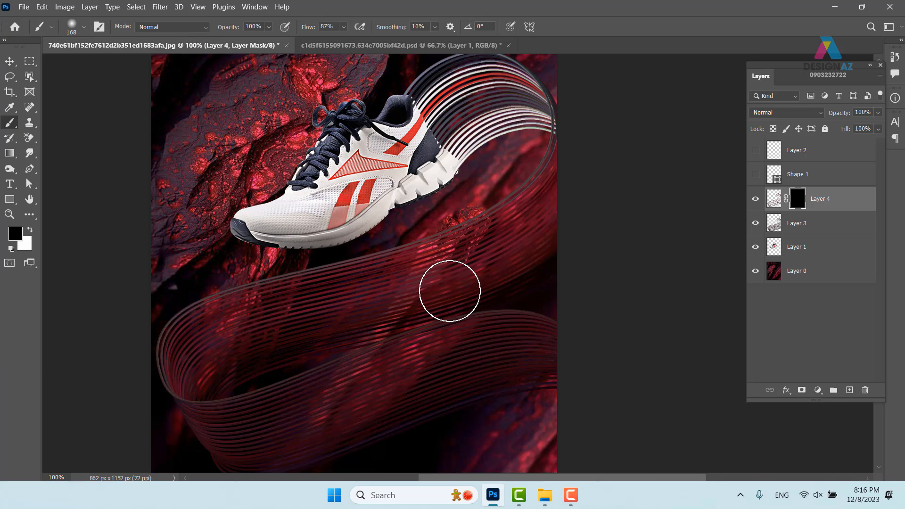
Set the brush flow to 100% and the foreground colour to white for painting on Layer 4's mask
{"action": "left_click", "coordinate": [344, 27]}
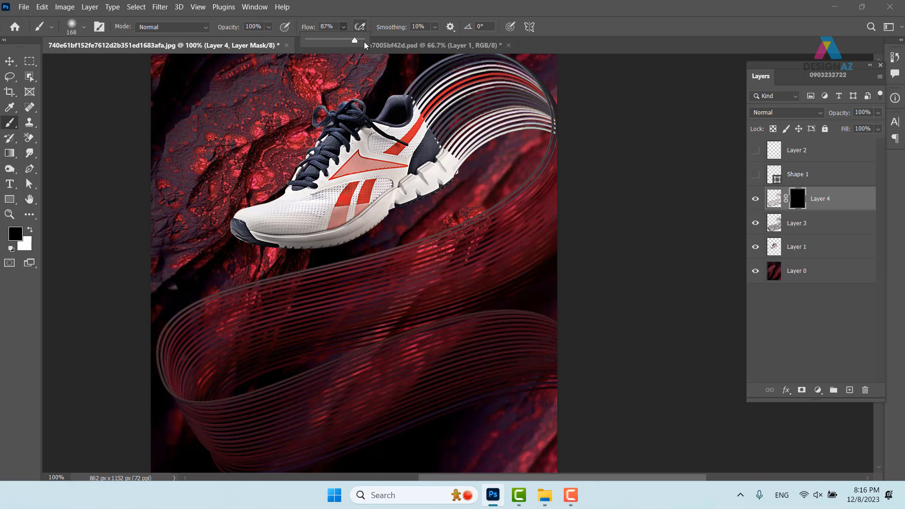
{"action": "left_click_drag", "start_coordinate": [354, 40], "coordinate": [412, 42]}
{"action": "left_click", "coordinate": [16, 233]}
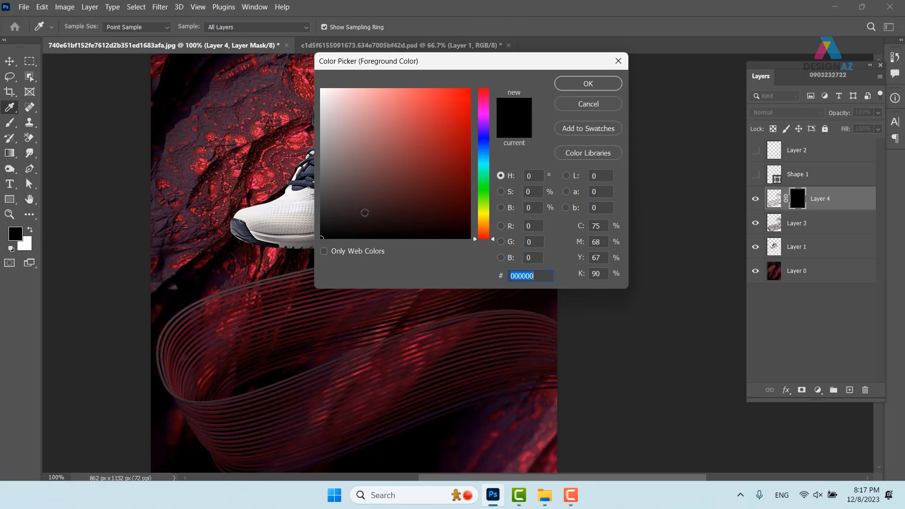
{"action": "left_click_drag", "start_coordinate": [330, 101], "coordinate": [292, 61]}
{"action": "left_click", "coordinate": [588, 84]}
Try painting white across Layer 4's mask, undo the stroke, and set the brush size to 314 px and the flow to 52%
{"action": "left_click_drag", "start_coordinate": [521, 182], "coordinate": [349, 369]}
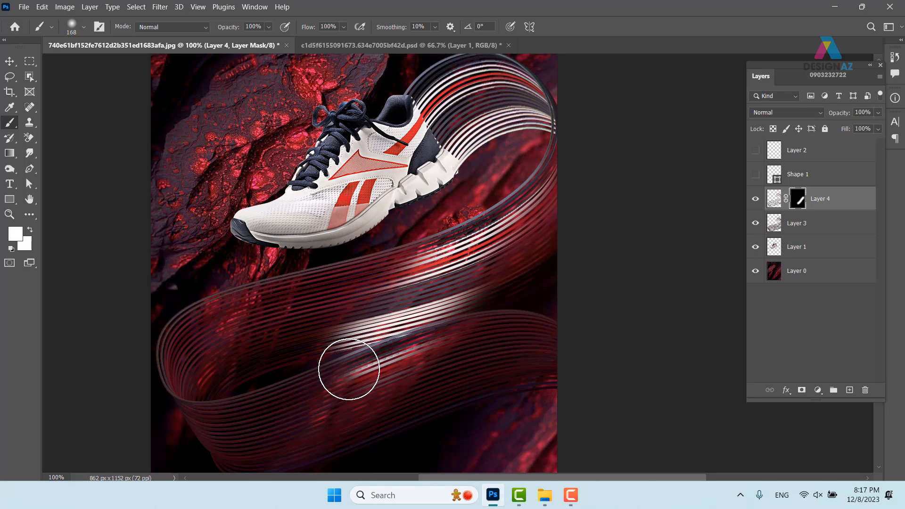
{"action": "key", "text": "ctrl+z"}
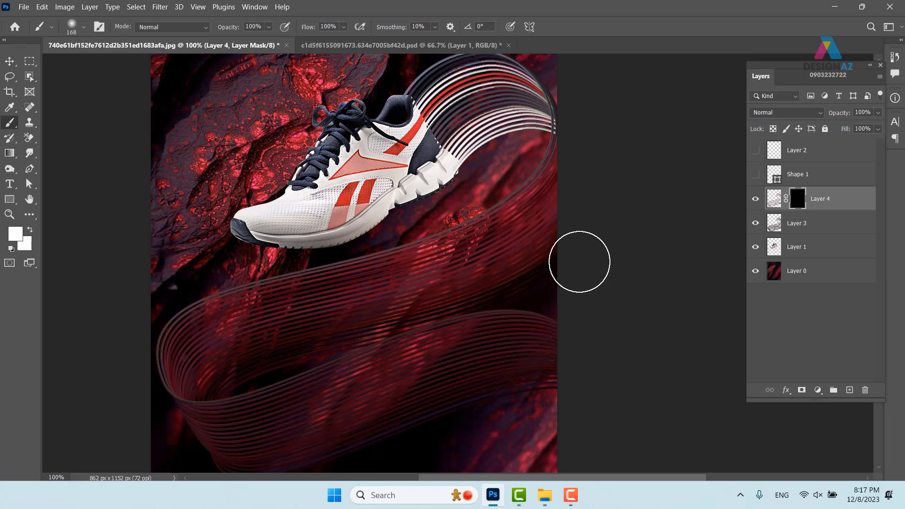
{"action": "left_click_drag", "start_coordinate": [503, 242], "coordinate": [563, 241]}
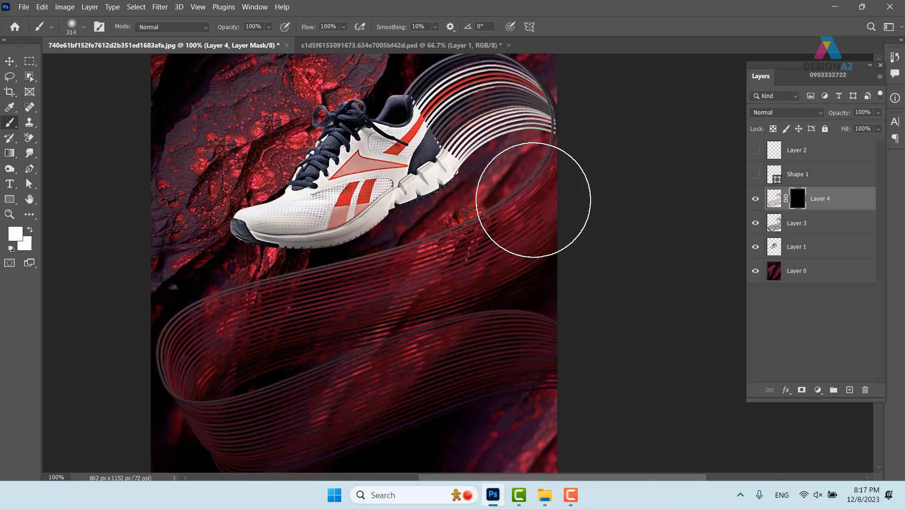
{"action": "left_click_drag", "start_coordinate": [343, 27], "coordinate": [325, 43]}
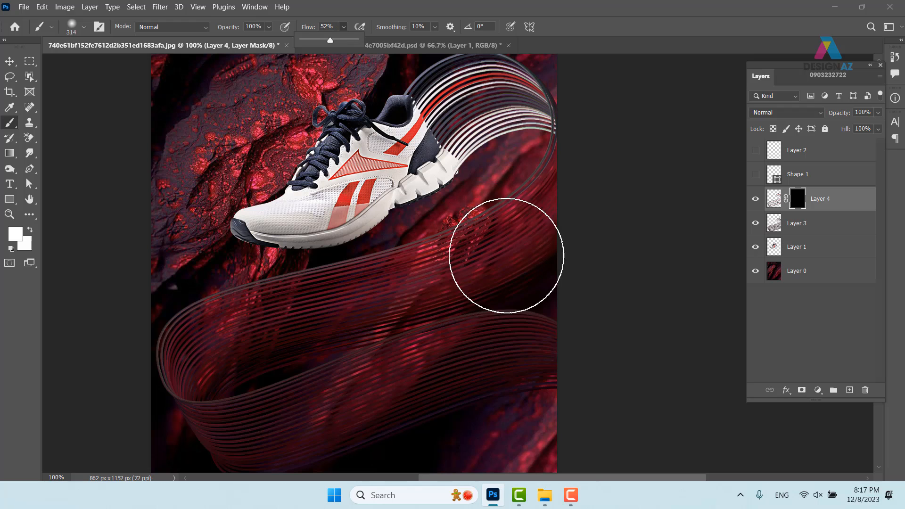
Paint white on Layer 4's mask to reveal the ribbon's right-hand bend, and undo the further strokes on the lower loop
{"action": "mouse_move", "coordinate": [505, 263]}
{"action": "left_mouse_down"}
{"action": "mouse_move", "coordinate": [513, 239]}
{"action": "mouse_move", "coordinate": [540, 274]}
{"action": "mouse_move", "coordinate": [541, 225]}
{"action": "mouse_move", "coordinate": [544, 245]}
{"action": "mouse_move", "coordinate": [481, 333]}
{"action": "left_mouse_up"}
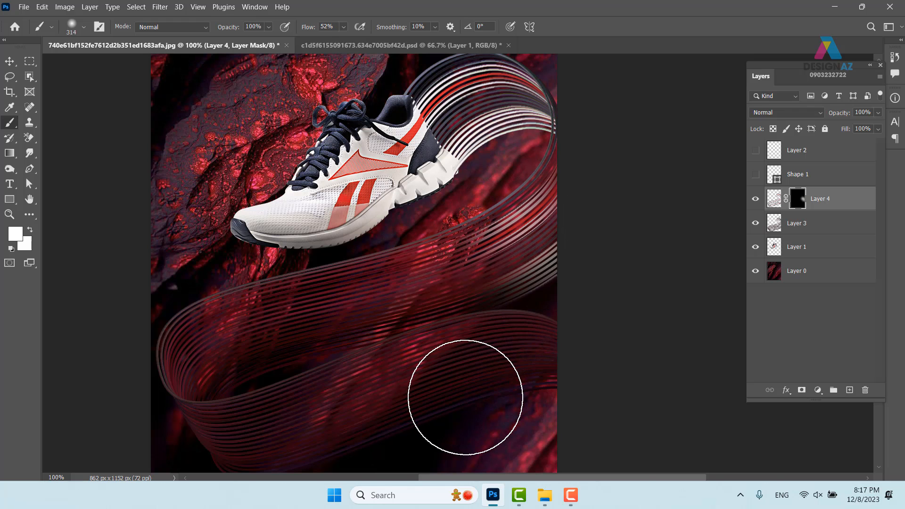
{"action": "mouse_move", "coordinate": [311, 418]}
{"action": "left_mouse_down"}
{"action": "mouse_move", "coordinate": [374, 408]}
{"action": "mouse_move", "coordinate": [395, 268]}
{"action": "mouse_move", "coordinate": [354, 298]}
{"action": "left_mouse_up"}
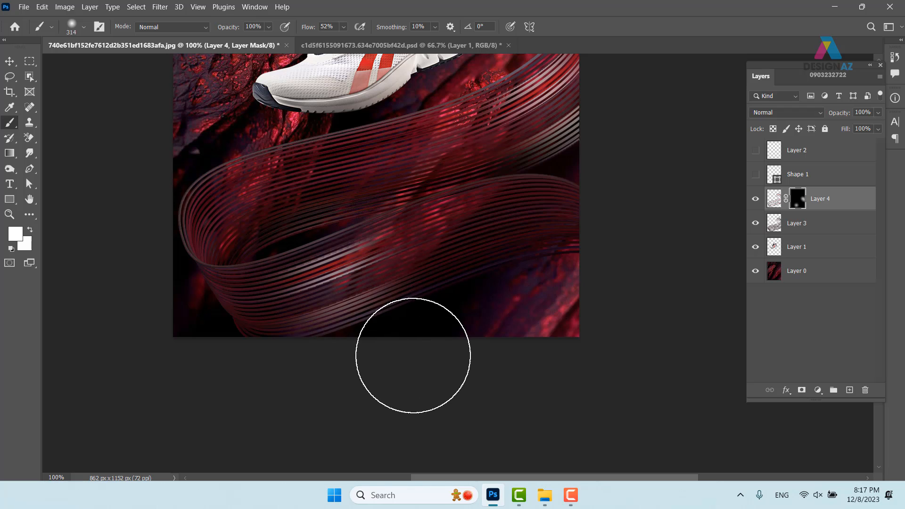
{"action": "left_click_drag", "start_coordinate": [473, 303], "coordinate": [330, 378]}
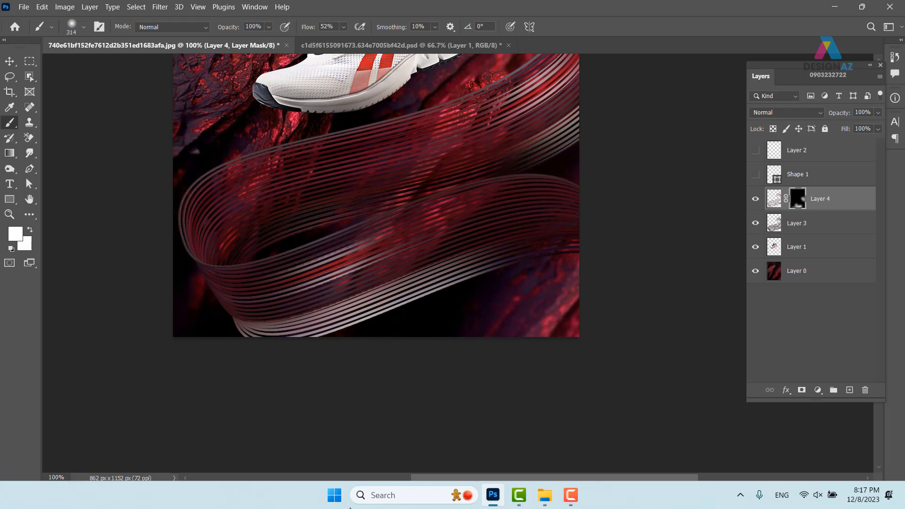
{"action": "key", "text": "ctrl+z"}
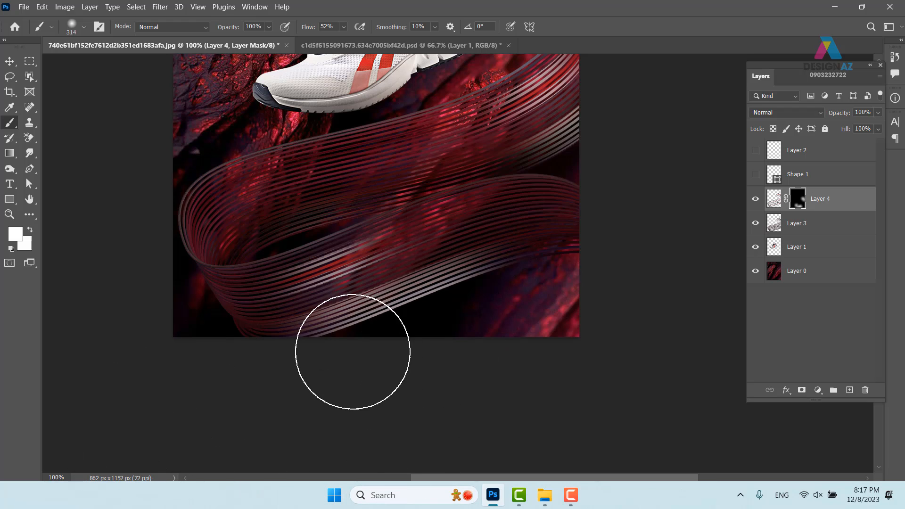
{"action": "key", "text": "ctrl+z"}
{"action": "key", "text": "ctrl+z"}
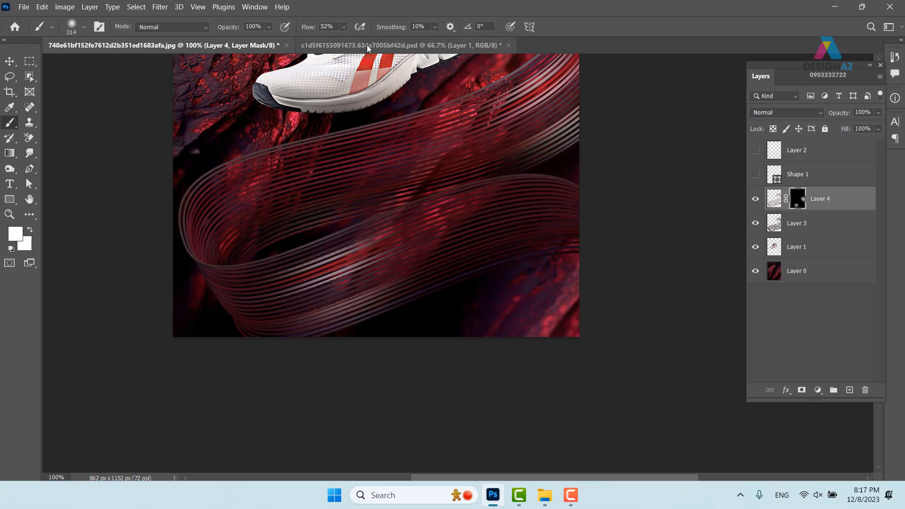
Set the brush flow to 19% and paint Layer 4's mask to softly reveal parts of the lower ribbon loop
{"action": "left_click", "coordinate": [344, 27]}
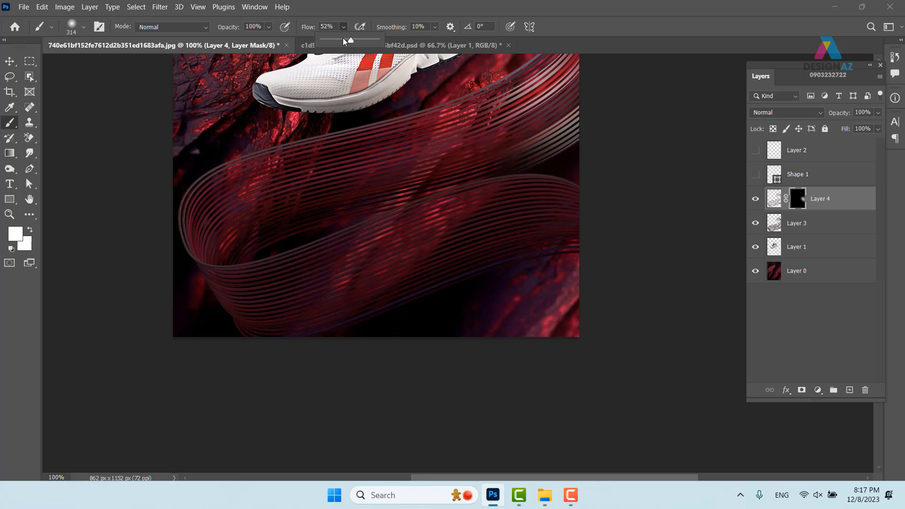
{"action": "left_click_drag", "start_coordinate": [349, 39], "coordinate": [334, 40]}
{"action": "left_click_drag", "start_coordinate": [310, 262], "coordinate": [314, 324]}
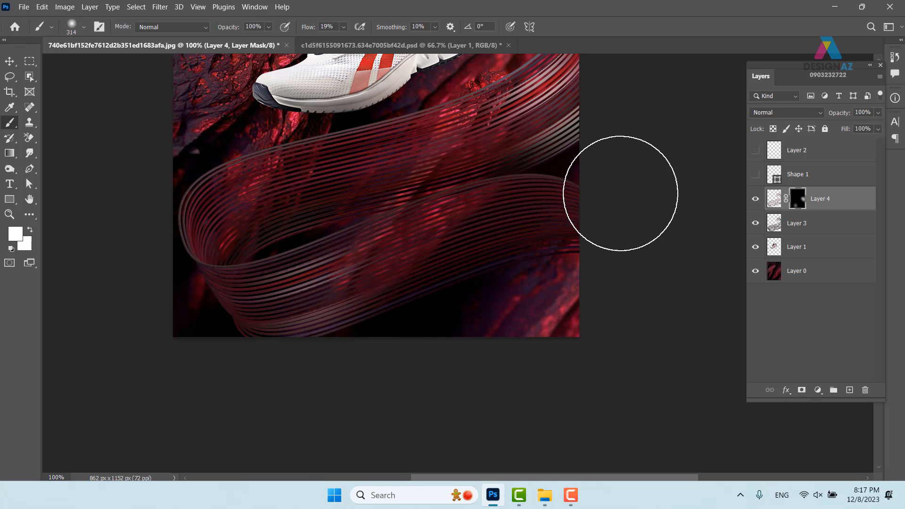
{"action": "mouse_move", "coordinate": [534, 211]}
{"action": "left_mouse_down"}
{"action": "mouse_move", "coordinate": [493, 214]}
{"action": "mouse_move", "coordinate": [596, 198]}
{"action": "left_mouse_up"}
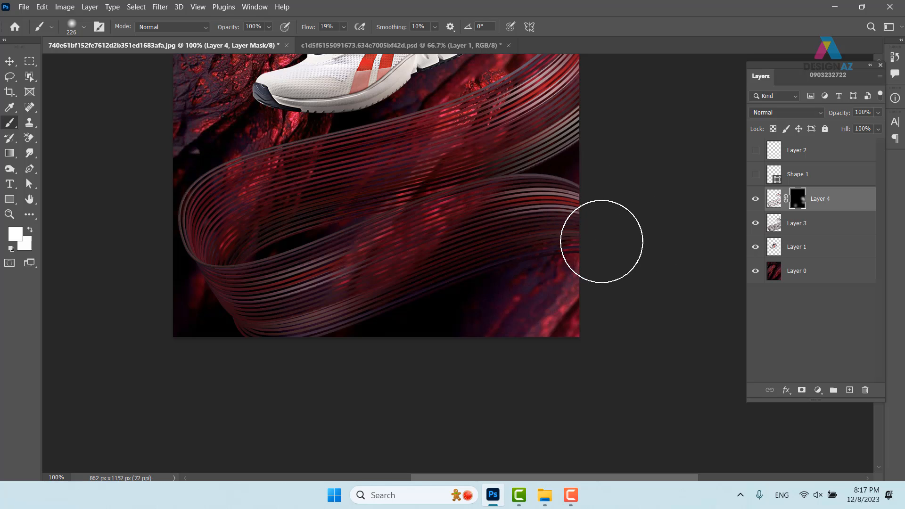
{"action": "key", "text": "ctrl+z"}
{"action": "left_click_drag", "start_coordinate": [511, 204], "coordinate": [482, 205]}
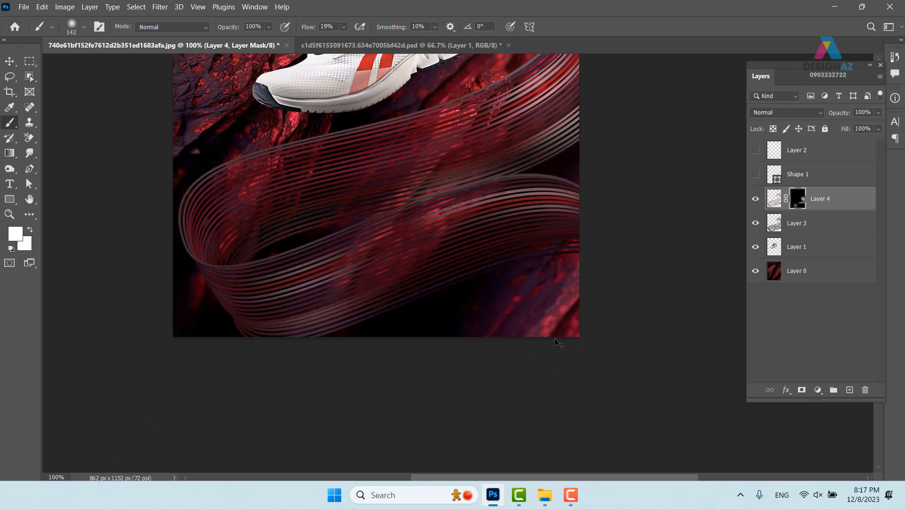
{"action": "key", "text": "ctrl+z"}
{"action": "mouse_move", "coordinate": [277, 262]}
{"action": "left_mouse_down"}
{"action": "mouse_move", "coordinate": [322, 263]}
{"action": "mouse_move", "coordinate": [313, 251]}
{"action": "mouse_move", "coordinate": [261, 259]}
{"action": "mouse_move", "coordinate": [323, 239]}
{"action": "mouse_move", "coordinate": [218, 281]}
{"action": "left_mouse_up"}
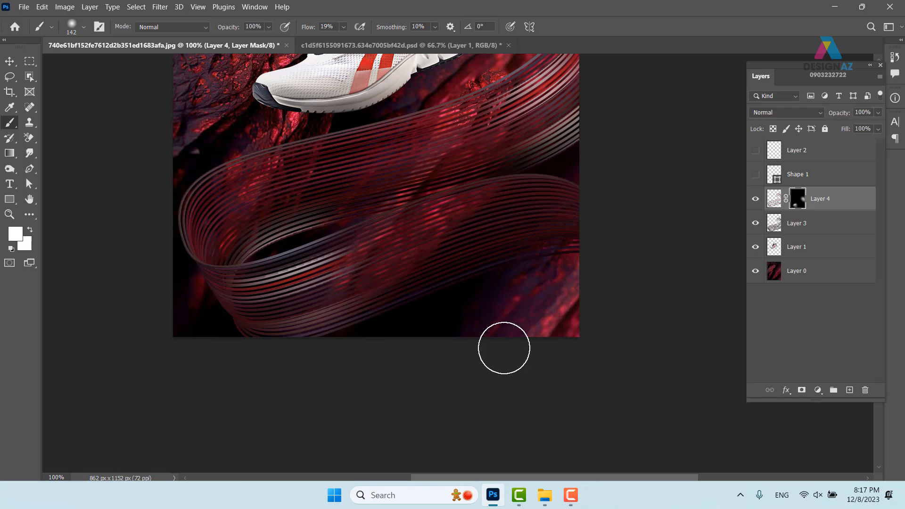
{"action": "scroll", "coordinate": [482, 300], "scroll_direction": "up", "scroll_amount": 5}
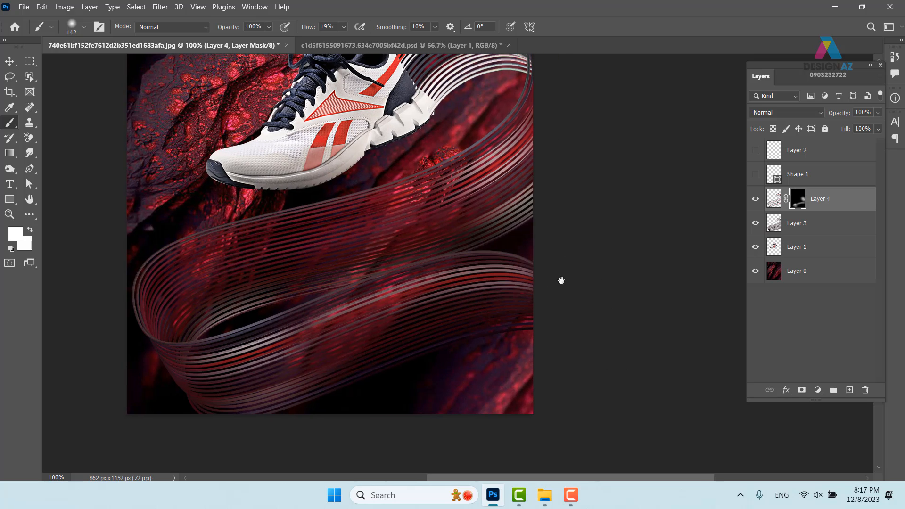
{"action": "left_click_drag", "start_coordinate": [560, 279], "coordinate": [571, 351]}
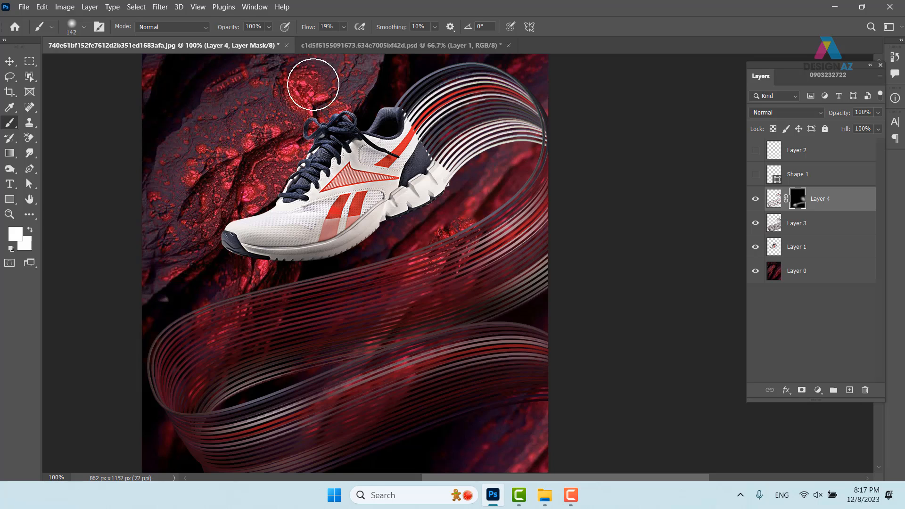
Select Layer 3, which holds the ribbon behind the shoe's heel, and add a white layer mask to it
{"action": "left_click", "coordinate": [10, 61]}
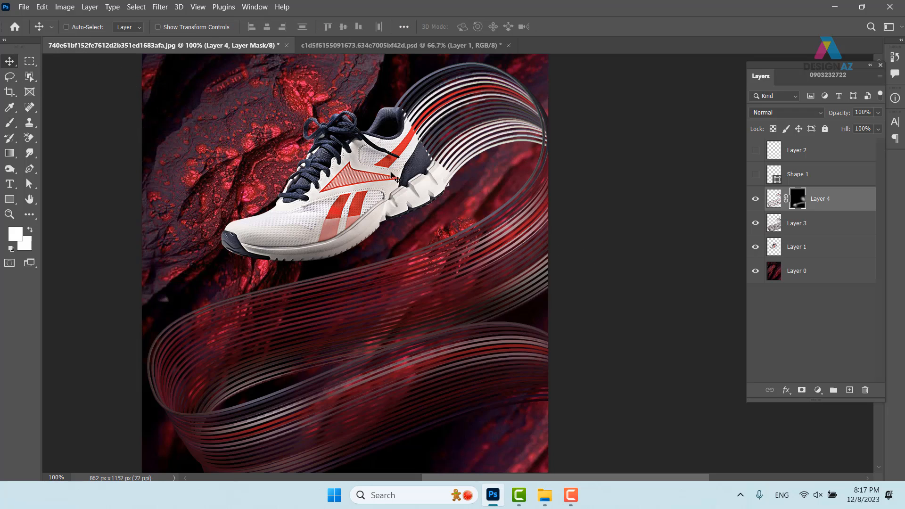
{"action": "right_click", "coordinate": [453, 127]}
{"action": "left_click", "coordinate": [470, 134]}
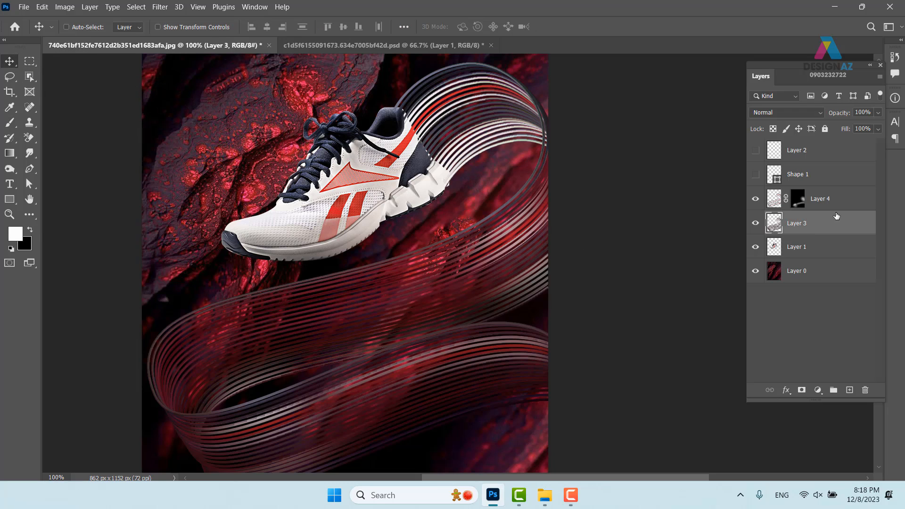
{"action": "left_click", "coordinate": [802, 390]}
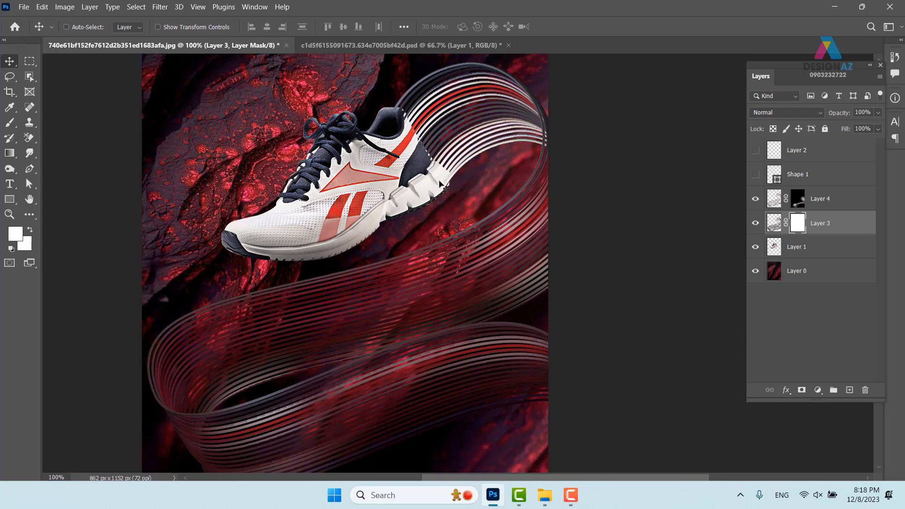
Set the foreground colour to 000000 and brush Layer 3's mask to fade the ribbon where it meets the shoe's heel
{"action": "key", "text": "b"}
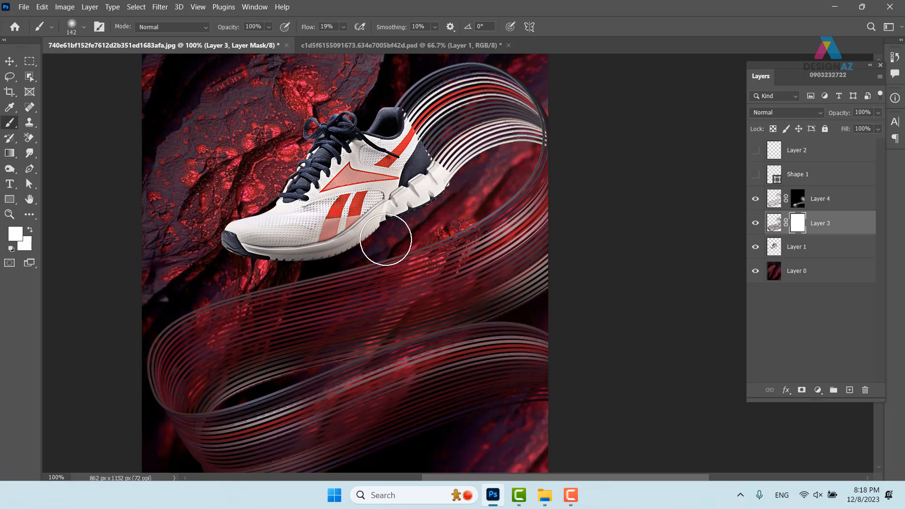
{"action": "left_click", "coordinate": [18, 234]}
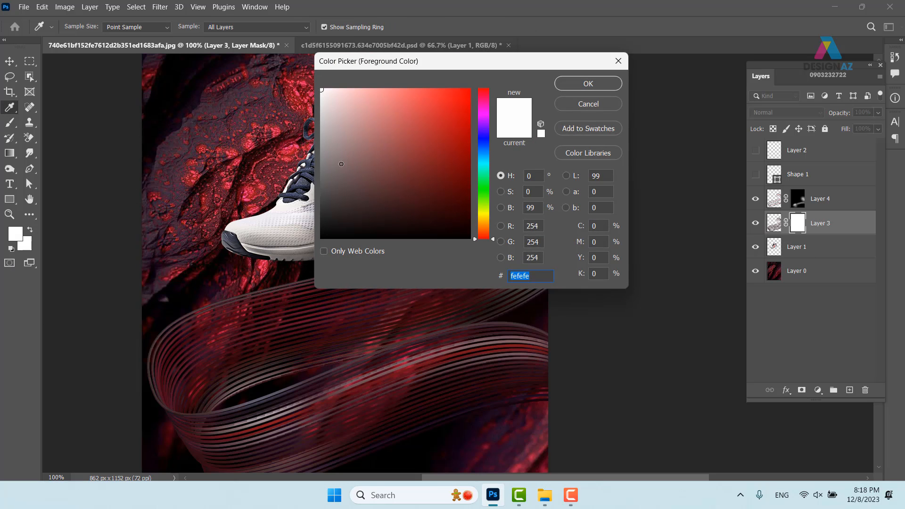
{"action": "type", "text": "000000"}
{"action": "left_click", "coordinate": [585, 85]}
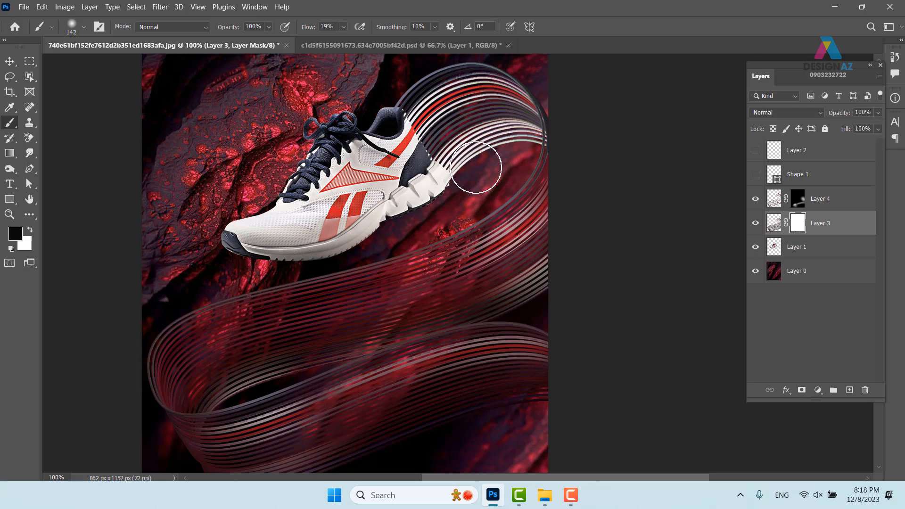
{"action": "mouse_move", "coordinate": [430, 83]}
{"action": "left_mouse_down"}
{"action": "mouse_move", "coordinate": [452, 139]}
{"action": "mouse_move", "coordinate": [428, 119]}
{"action": "mouse_move", "coordinate": [448, 153]}
{"action": "mouse_move", "coordinate": [432, 139]}
{"action": "mouse_move", "coordinate": [477, 196]}
{"action": "mouse_move", "coordinate": [485, 232]}
{"action": "left_mouse_up"}
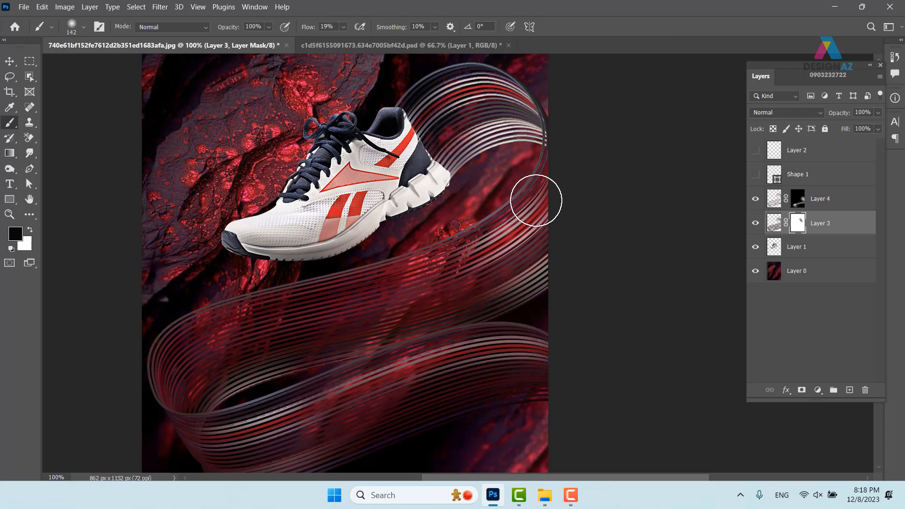
Create a new layer above Layer 1 and set the Smudge tool's strength to 80%
{"action": "scroll", "coordinate": [536, 200], "scroll_direction": "up", "scroll_amount": 3}
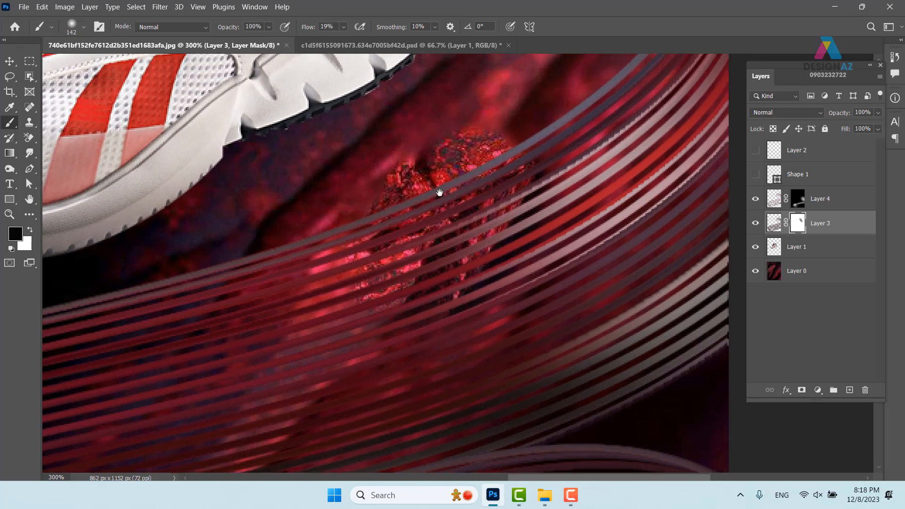
{"action": "mouse_move", "coordinate": [437, 192]}
{"action": "left_mouse_down"}
{"action": "mouse_move", "coordinate": [449, 432]}
{"action": "mouse_move", "coordinate": [449, 411]}
{"action": "left_mouse_up"}
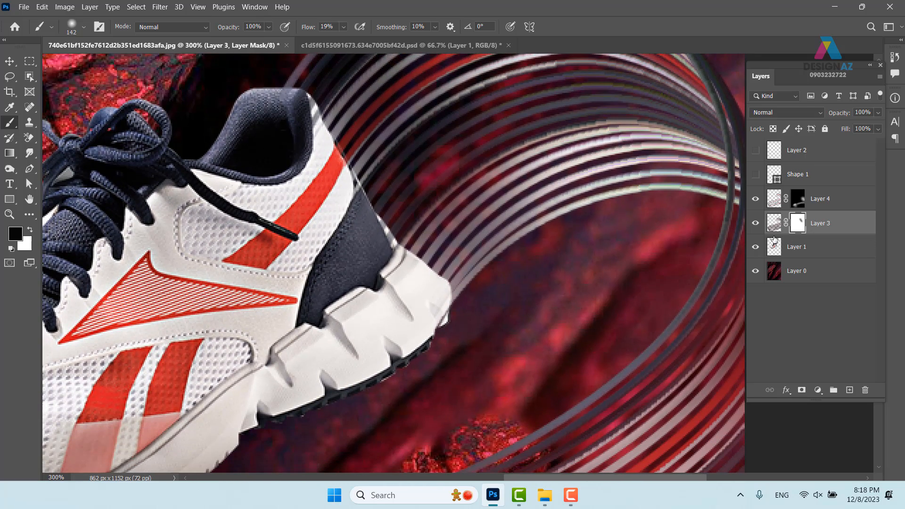
{"action": "left_click", "coordinate": [785, 252]}
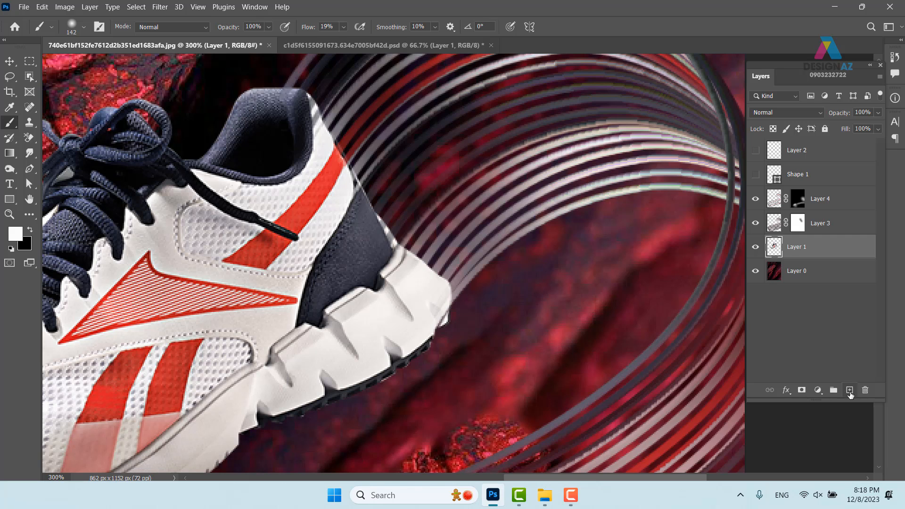
{"action": "left_click", "coordinate": [849, 390]}
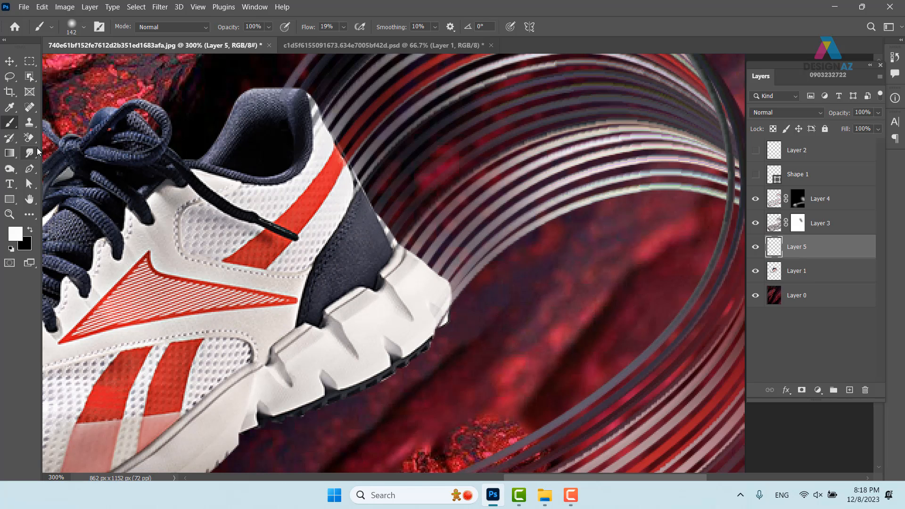
{"action": "left_click", "coordinate": [31, 153]}
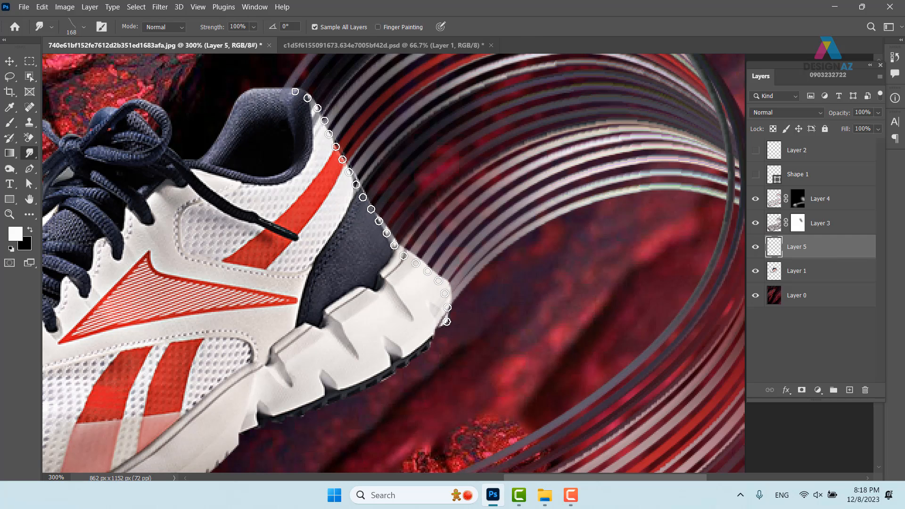
{"action": "left_click", "coordinate": [245, 25]}
{"action": "type", "text": "80"}
{"action": "key", "text": "Return"}
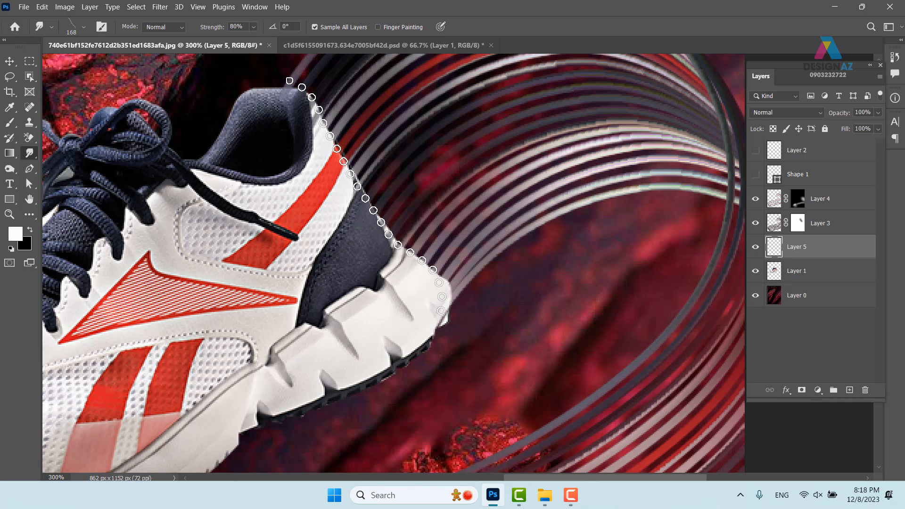
Smudge the shoe's heel edge outward along the ribbon lines on the new layer, and undo the last overextended smudges
{"action": "left_click_drag", "start_coordinate": [366, 195], "coordinate": [443, 136]}
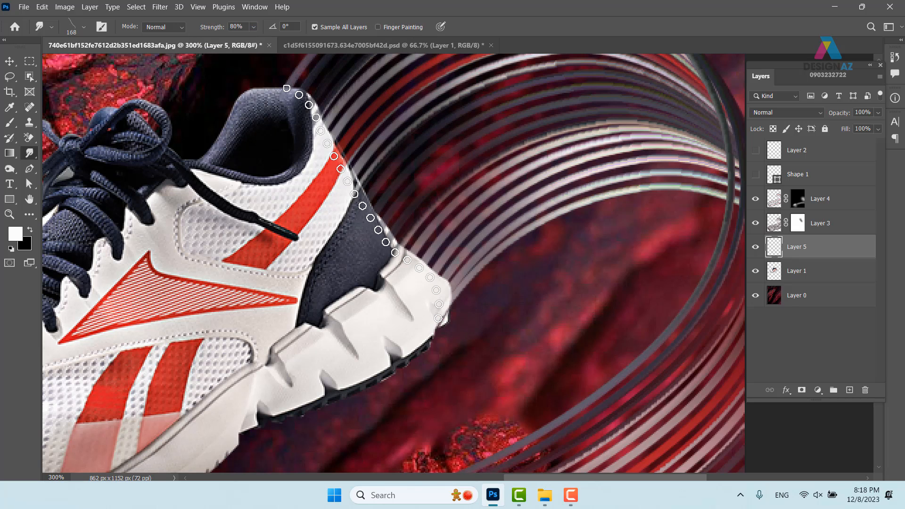
{"action": "mouse_move", "coordinate": [425, 212]}
{"action": "left_mouse_down"}
{"action": "mouse_move", "coordinate": [357, 276]}
{"action": "mouse_move", "coordinate": [356, 259]}
{"action": "left_mouse_up"}
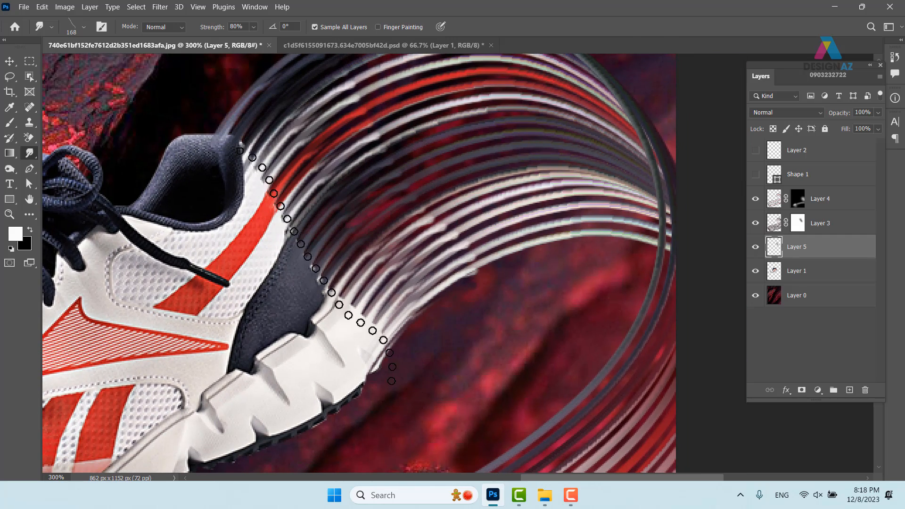
{"action": "left_click_drag", "start_coordinate": [266, 210], "coordinate": [529, 177]}
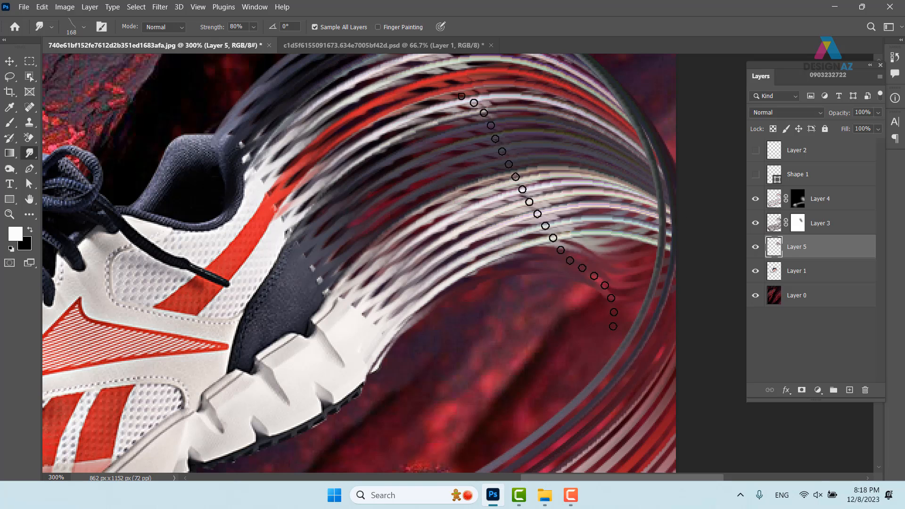
{"action": "key", "text": "ctrl+z"}
{"action": "key", "text": "ctrl+z"}
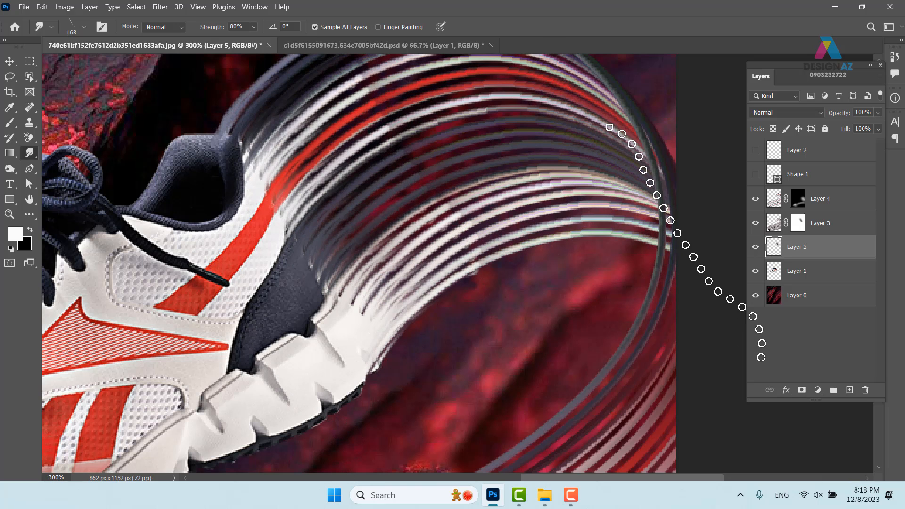
{"action": "key", "text": "ctrl+minus"}
{"action": "key", "text": "ctrl+minus"}
{"action": "key", "text": "ctrl+minus"}
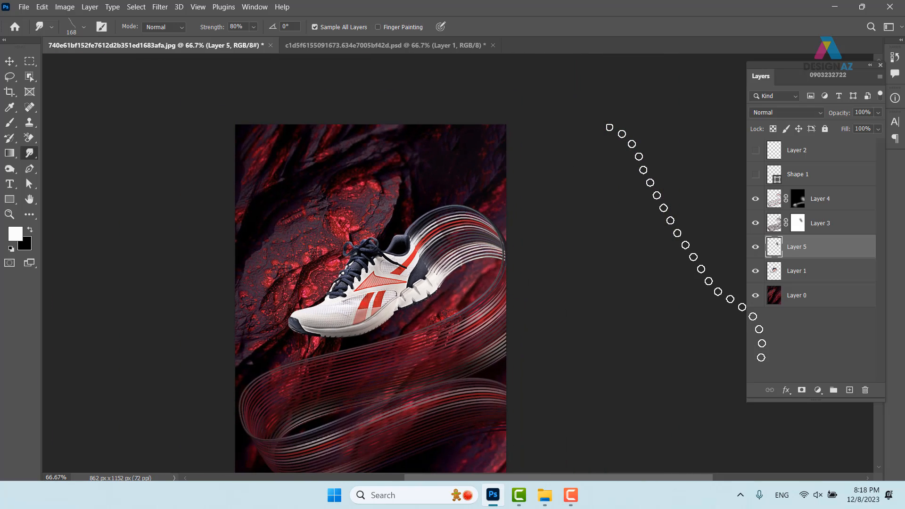
{"action": "scroll", "coordinate": [509, 214], "scroll_direction": "down", "scroll_amount": 3}
{"action": "scroll", "coordinate": [509, 215], "scroll_direction": "left", "scroll_amount": 3}
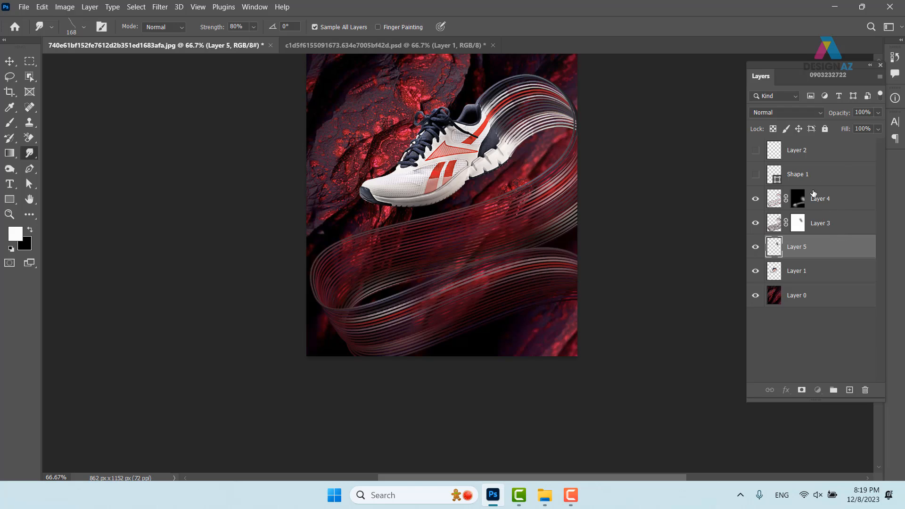
{"action": "left_click", "coordinate": [821, 174]}
{"action": "left_click", "coordinate": [843, 198]}
{"action": "left_click", "coordinate": [835, 270], "text": "shift"}
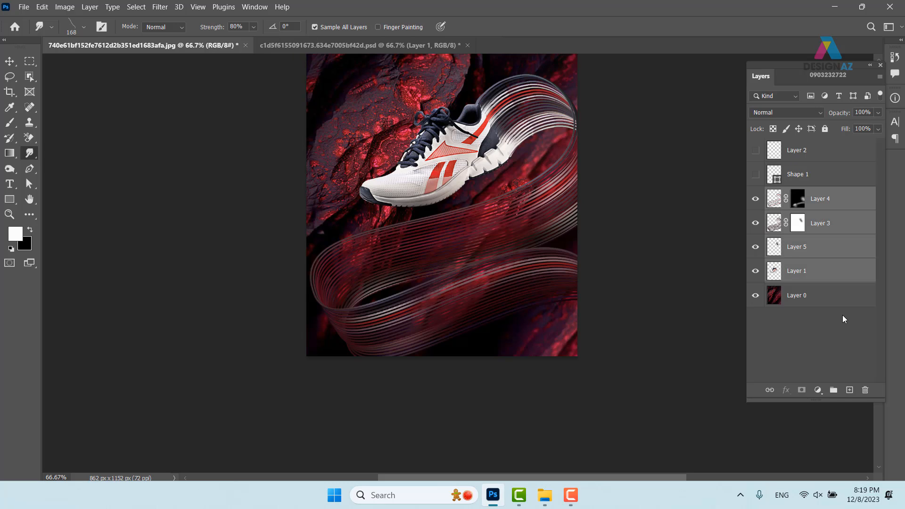
{"action": "key", "text": "Delete"}
{"action": "key", "text": "ctrl+z"}
Delete Layer 5, Layer 3, Layer 4, Shape 1 and Layer 2, leaving the shoe and background layers
{"action": "left_click", "coordinate": [832, 254]}
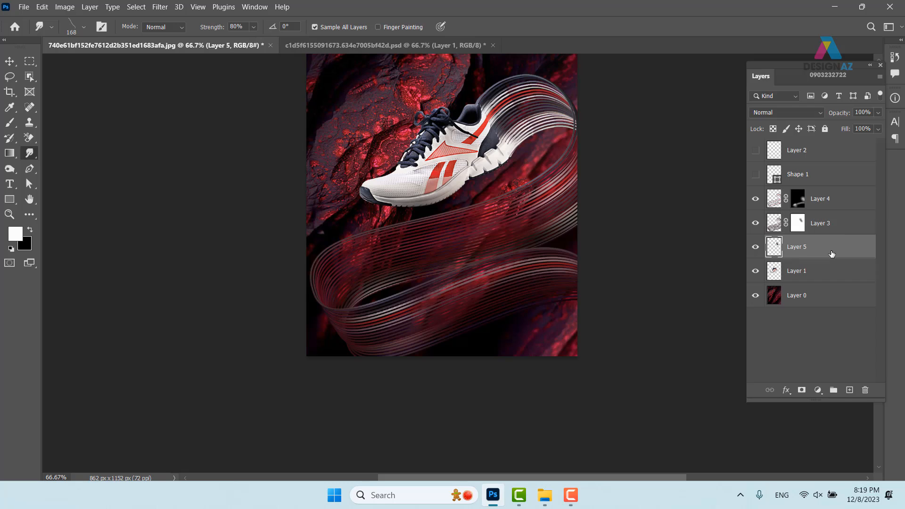
{"action": "left_click", "coordinate": [845, 152], "text": "shift"}
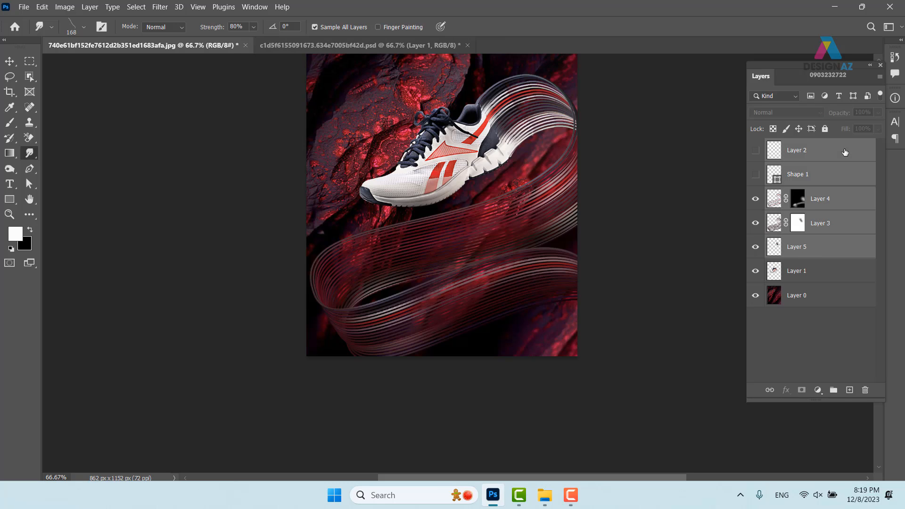
{"action": "key", "text": "Delete"}
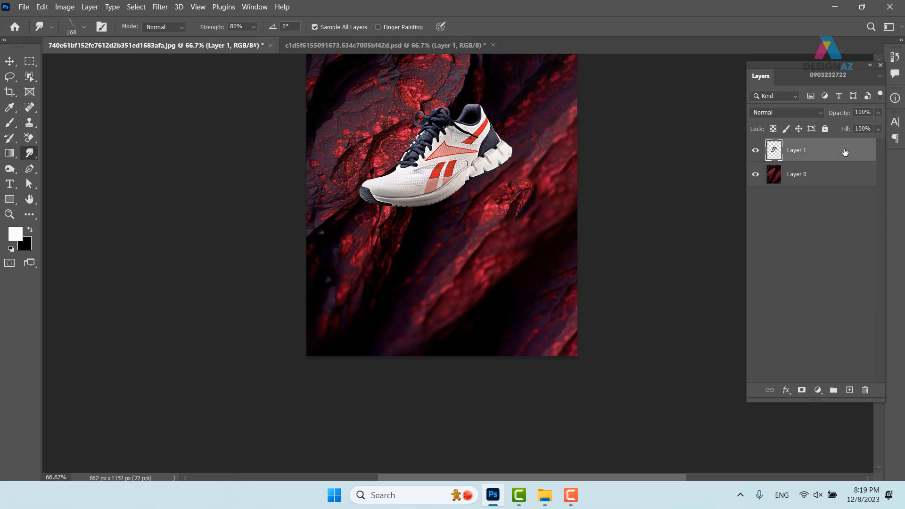
Duplicate the shoe layer, Layer 1, directly above the original
{"action": "key", "text": "ctrl+plus"}
{"action": "key", "text": "ctrl+plus"}
{"action": "key", "text": "ctrl+plus"}
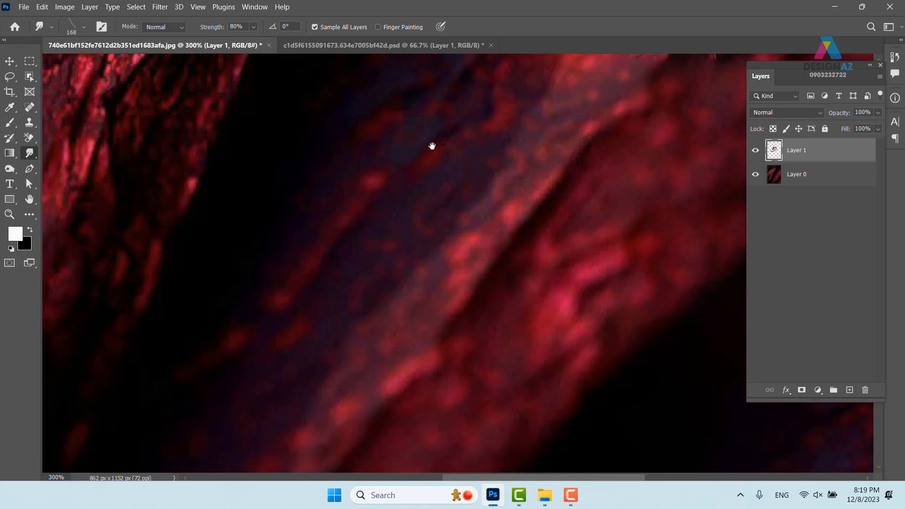
{"action": "left_click_drag", "start_coordinate": [432, 145], "coordinate": [398, 327]}
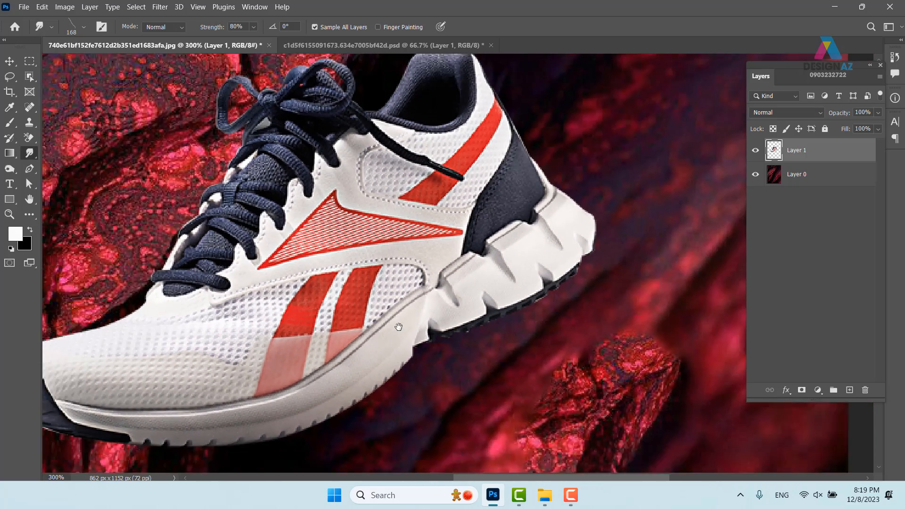
{"action": "key", "text": "ctrl+minus"}
{"action": "left_click_drag", "start_coordinate": [380, 282], "coordinate": [330, 284]}
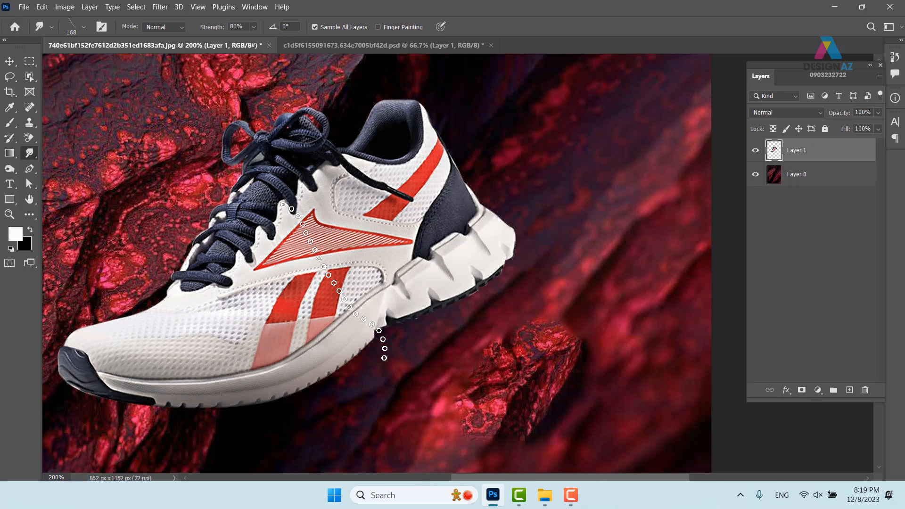
{"action": "left_click", "coordinate": [10, 56]}
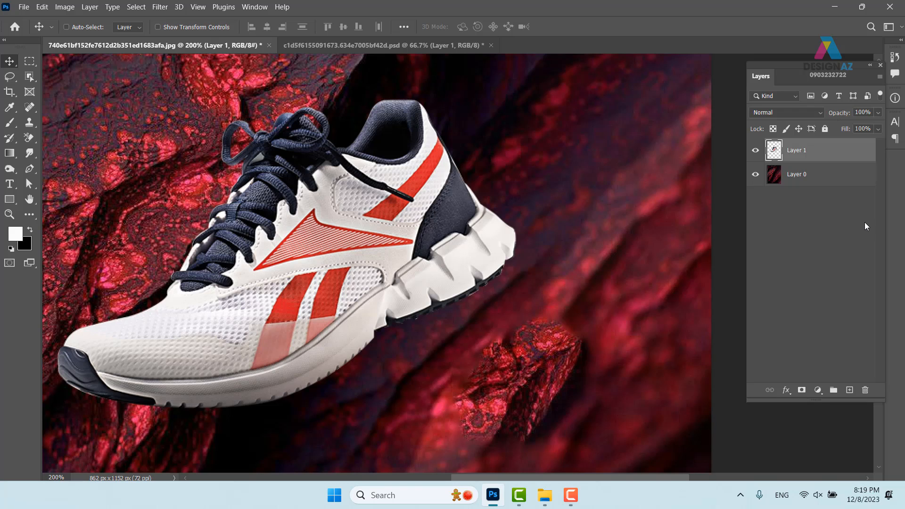
{"action": "key", "text": "ctrl+j"}
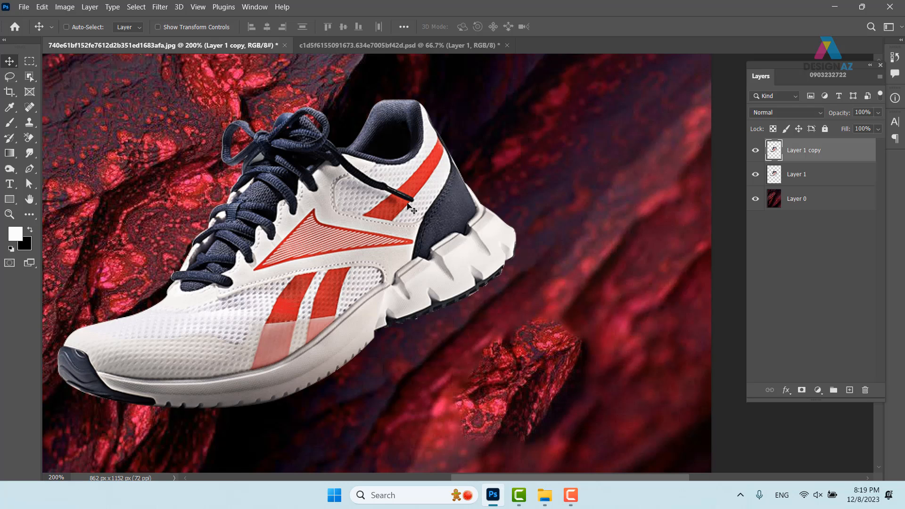
Use Liquify's Forward Warp tool on Layer 1 copy to stretch the shoe's heel outward and up to the canvas edge
{"action": "left_click_drag", "start_coordinate": [485, 181], "coordinate": [393, 241]}
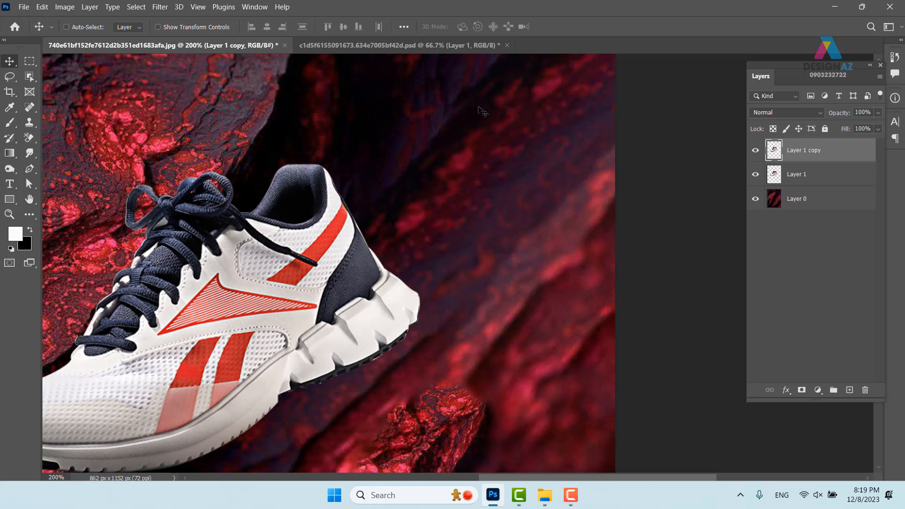
{"action": "left_click", "coordinate": [163, 7]}
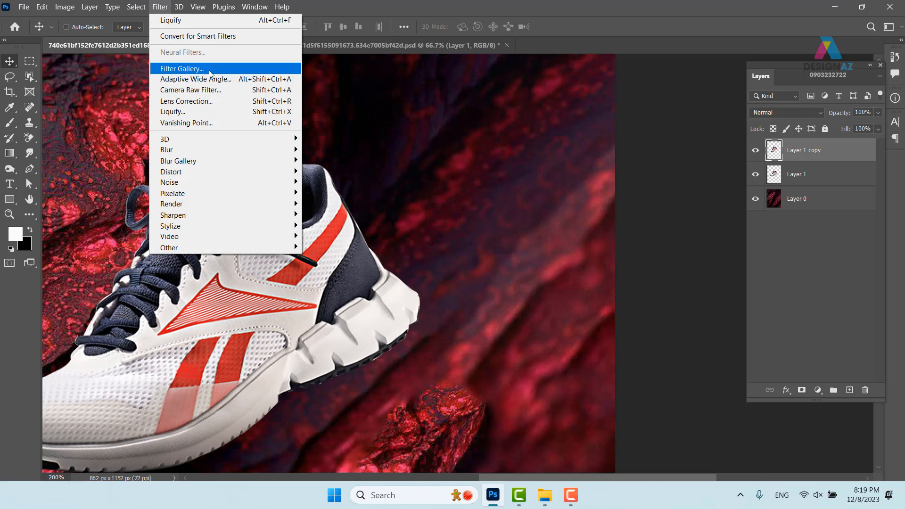
{"action": "left_click", "coordinate": [218, 112]}
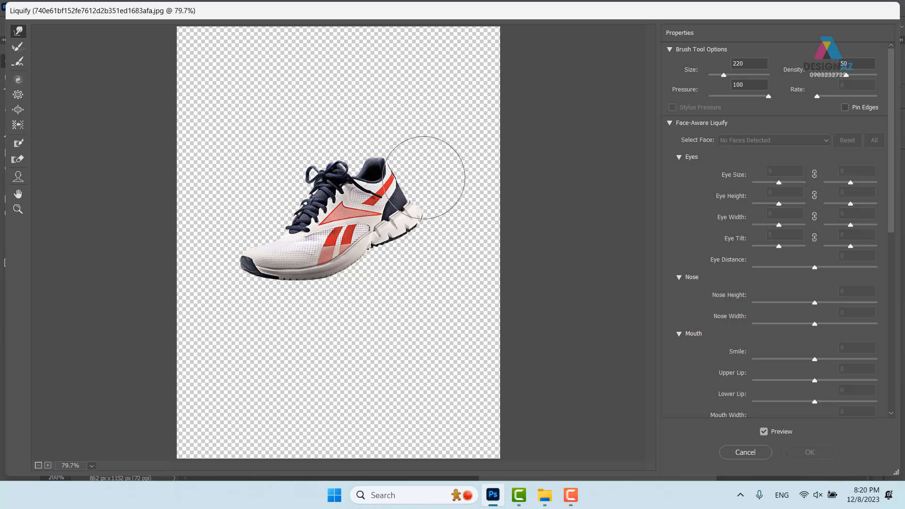
{"action": "key", "text": "ctrl+plus"}
{"action": "key", "text": "ctrl+plus"}
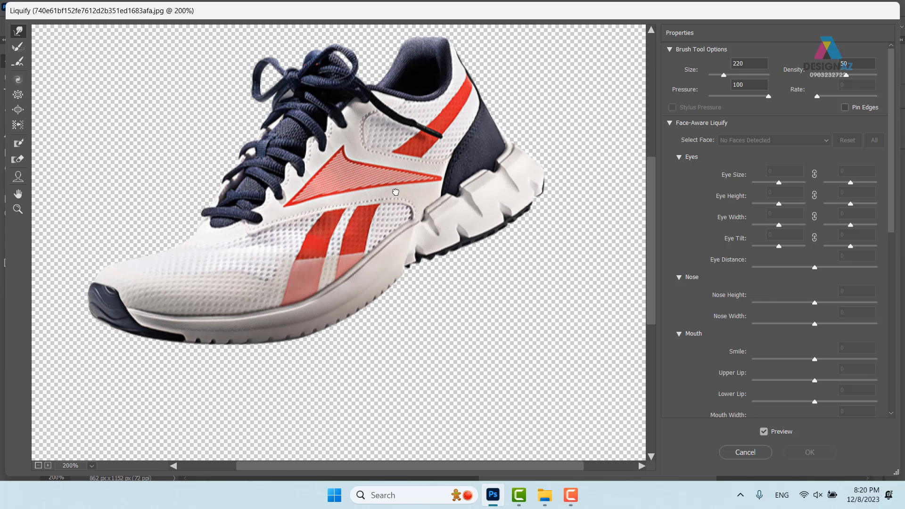
{"action": "left_click_drag", "start_coordinate": [396, 192], "coordinate": [316, 334]}
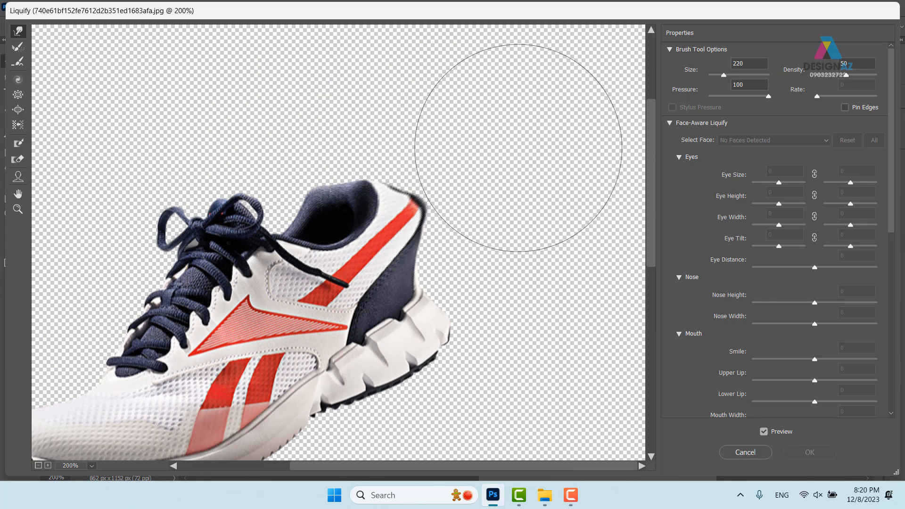
{"action": "mouse_move", "coordinate": [509, 253]}
{"action": "left_mouse_down"}
{"action": "mouse_move", "coordinate": [516, 212]}
{"action": "mouse_move", "coordinate": [427, 235]}
{"action": "mouse_move", "coordinate": [521, 111]}
{"action": "mouse_move", "coordinate": [489, 156]}
{"action": "mouse_move", "coordinate": [481, 273]}
{"action": "mouse_move", "coordinate": [567, 237]}
{"action": "mouse_move", "coordinate": [529, 238]}
{"action": "mouse_move", "coordinate": [585, 172]}
{"action": "mouse_move", "coordinate": [423, 141]}
{"action": "mouse_move", "coordinate": [465, 283]}
{"action": "mouse_move", "coordinate": [530, 279]}
{"action": "mouse_move", "coordinate": [572, 313]}
{"action": "mouse_move", "coordinate": [542, 305]}
{"action": "mouse_move", "coordinate": [538, 247]}
{"action": "mouse_move", "coordinate": [509, 189]}
{"action": "mouse_move", "coordinate": [531, 191]}
{"action": "mouse_move", "coordinate": [529, 163]}
{"action": "mouse_move", "coordinate": [544, 181]}
{"action": "mouse_move", "coordinate": [526, 188]}
{"action": "left_mouse_up"}
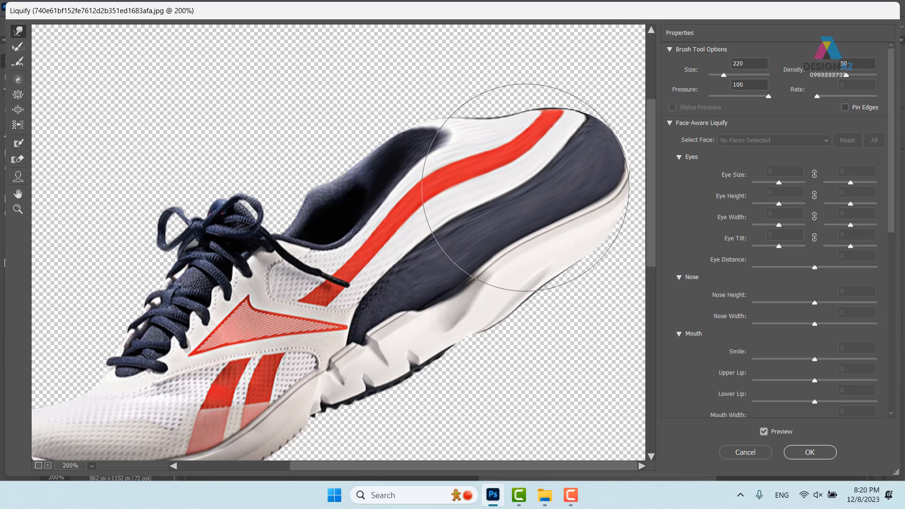
{"action": "mouse_move", "coordinate": [526, 188]}
{"action": "left_mouse_down"}
{"action": "mouse_move", "coordinate": [614, 272]}
{"action": "mouse_move", "coordinate": [557, 236]}
{"action": "mouse_move", "coordinate": [548, 247]}
{"action": "mouse_move", "coordinate": [492, 201]}
{"action": "mouse_move", "coordinate": [563, 202]}
{"action": "mouse_move", "coordinate": [579, 159]}
{"action": "mouse_move", "coordinate": [618, 133]}
{"action": "mouse_move", "coordinate": [583, 143]}
{"action": "mouse_move", "coordinate": [615, 113]}
{"action": "left_mouse_up"}
Push the stretched heel's upper edge upward and apply the Liquify distortion
{"action": "key", "text": "ctrl+minus"}
{"action": "key", "text": "ctrl+minus"}
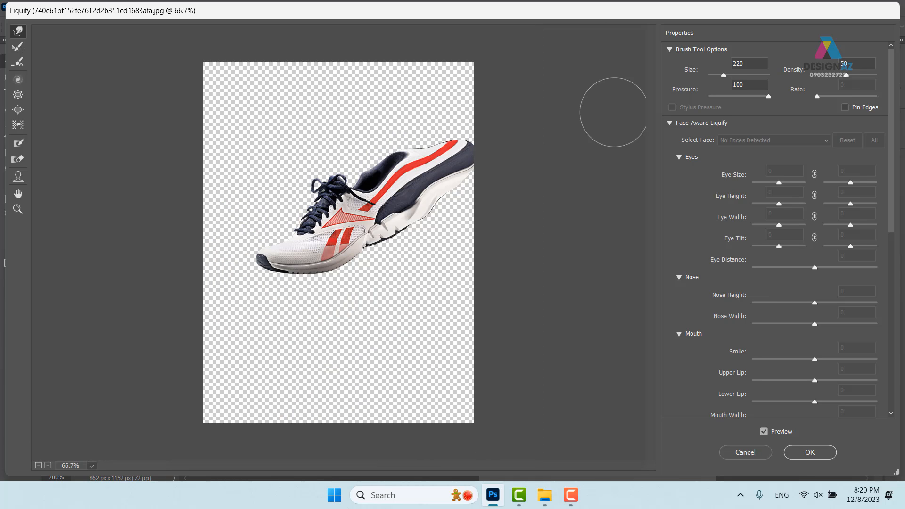
{"action": "mouse_move", "coordinate": [449, 151]}
{"action": "left_mouse_down"}
{"action": "mouse_move", "coordinate": [472, 145]}
{"action": "mouse_move", "coordinate": [431, 144]}
{"action": "mouse_move", "coordinate": [454, 106]}
{"action": "mouse_move", "coordinate": [468, 116]}
{"action": "mouse_move", "coordinate": [455, 183]}
{"action": "mouse_move", "coordinate": [491, 180]}
{"action": "mouse_move", "coordinate": [415, 151]}
{"action": "mouse_move", "coordinate": [414, 105]}
{"action": "left_mouse_up"}
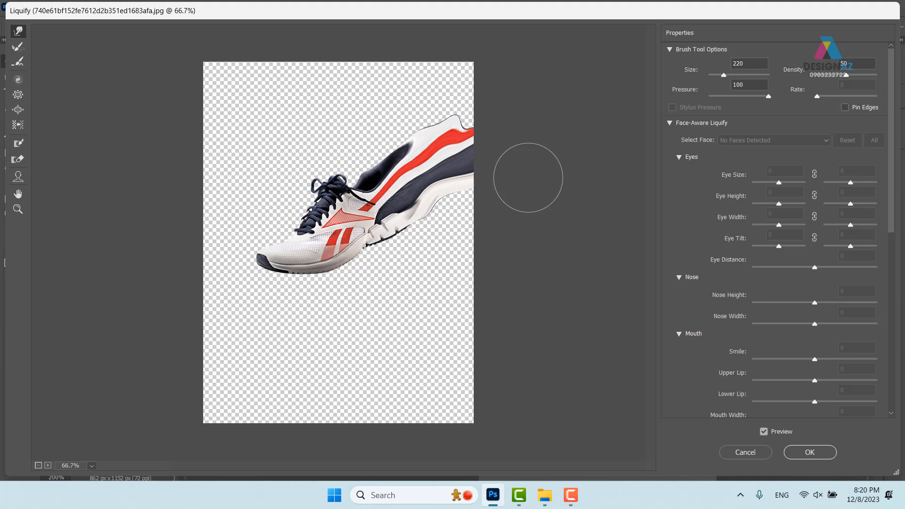
{"action": "left_click", "coordinate": [803, 456]}
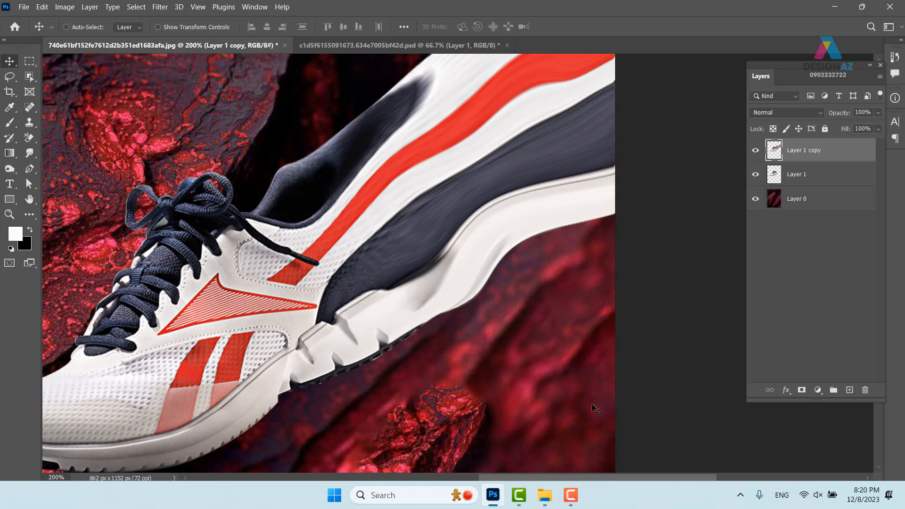
Create a new layer above Layer 1 copy and draw a closed triangular Pen path below the stretched heel
{"action": "scroll", "coordinate": [592, 404], "scroll_direction": "up", "scroll_amount": 2}
{"action": "left_click_drag", "start_coordinate": [580, 434], "coordinate": [373, 340]}
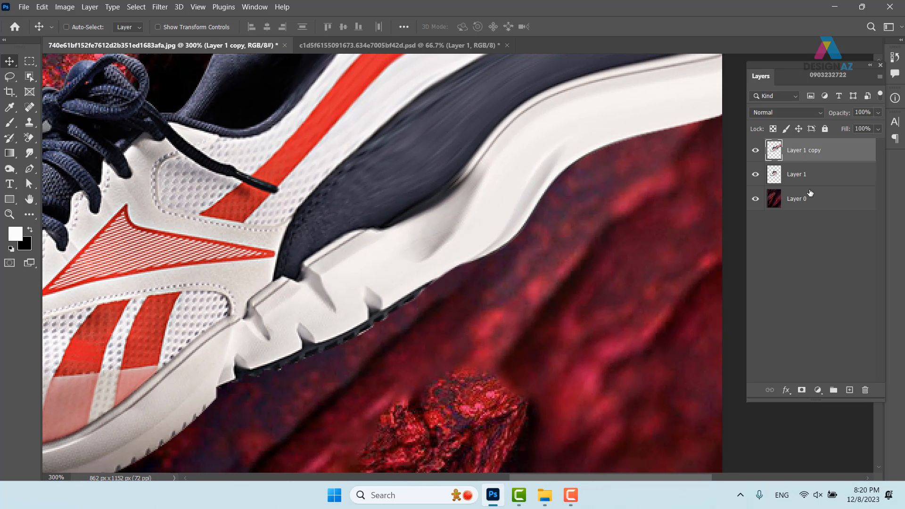
{"action": "left_click", "coordinate": [850, 390]}
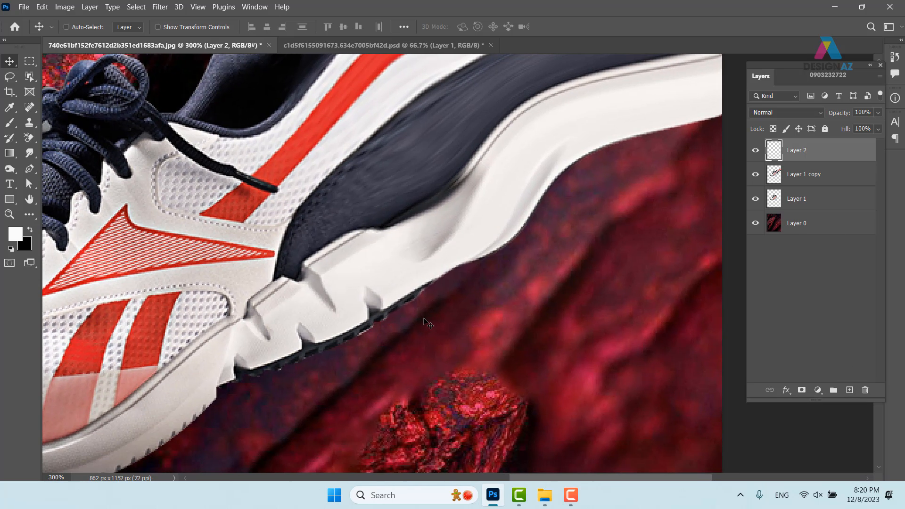
{"action": "key", "text": "p"}
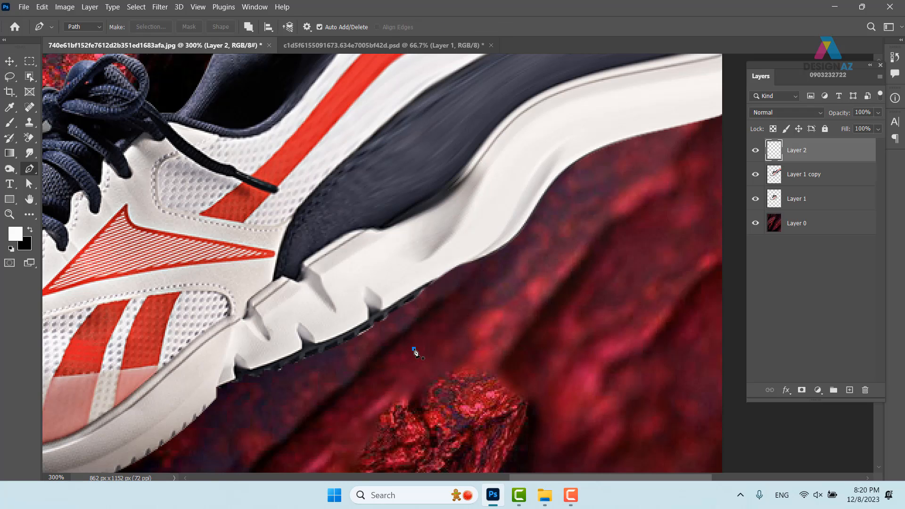
{"action": "left_click", "coordinate": [414, 349]}
{"action": "left_click", "coordinate": [455, 329]}
{"action": "left_click", "coordinate": [431, 388]}
{"action": "left_click", "coordinate": [414, 350]}
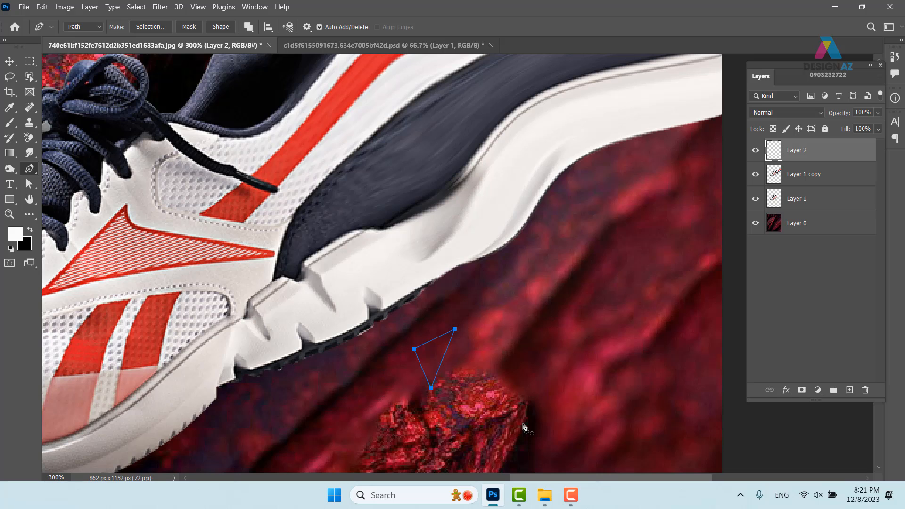
Convert the triangular path to a selection, fill it with the black background colour, and deselect
{"action": "key", "text": "ctrl+Return"}
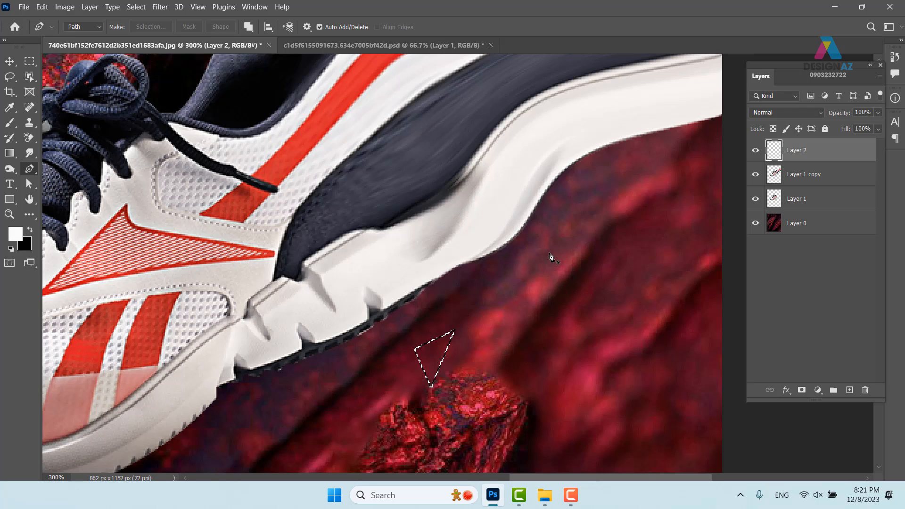
{"action": "key", "text": "ctrl+BackSpace"}
{"action": "key", "text": "v"}
{"action": "key", "text": "ctrl+d"}
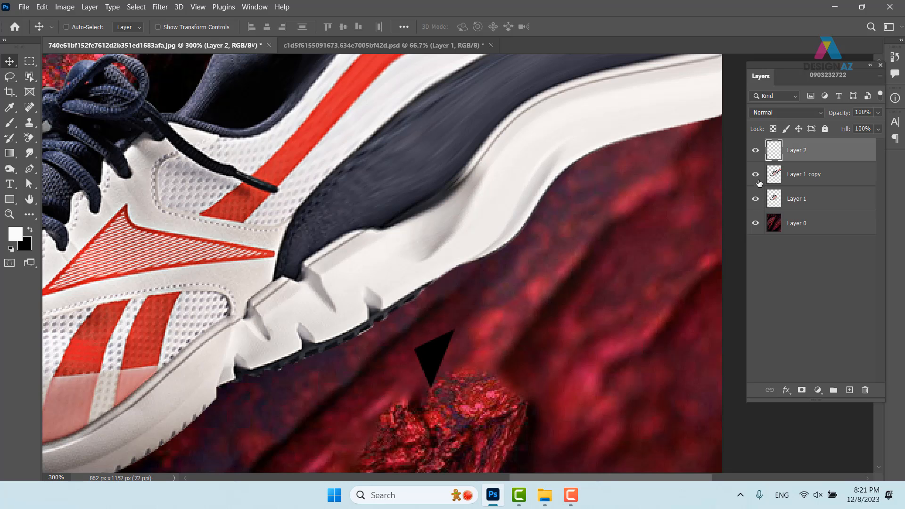
Hide Layer 1 copy, Layer 1 and Layer 0, and draw a rectangular marquee around the black triangle
{"action": "left_click_drag", "start_coordinate": [757, 177], "coordinate": [757, 226]}
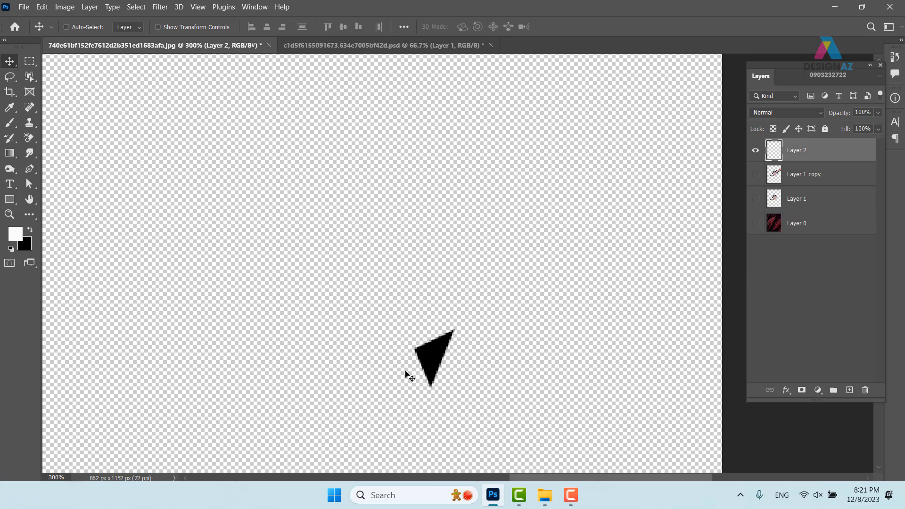
{"action": "left_click_drag", "start_coordinate": [522, 377], "coordinate": [476, 252]}
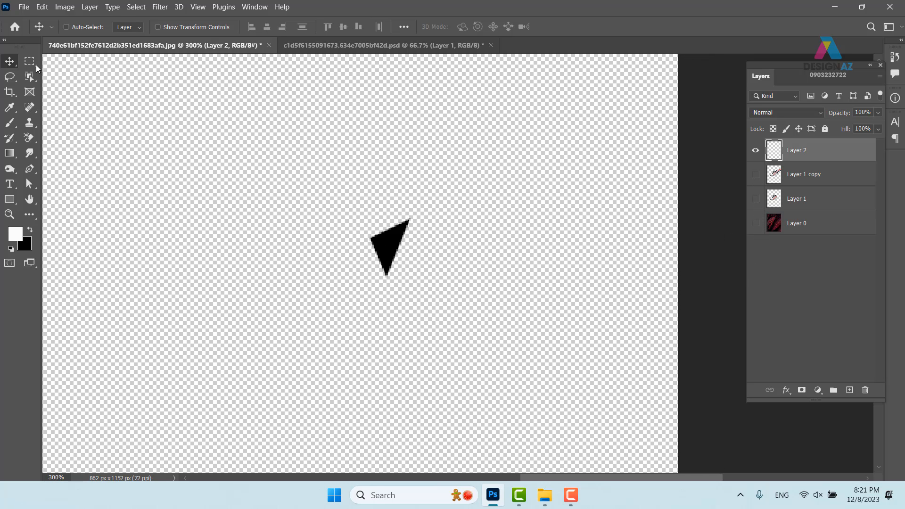
{"action": "left_click", "coordinate": [31, 62]}
{"action": "left_click_drag", "start_coordinate": [365, 214], "coordinate": [419, 297]}
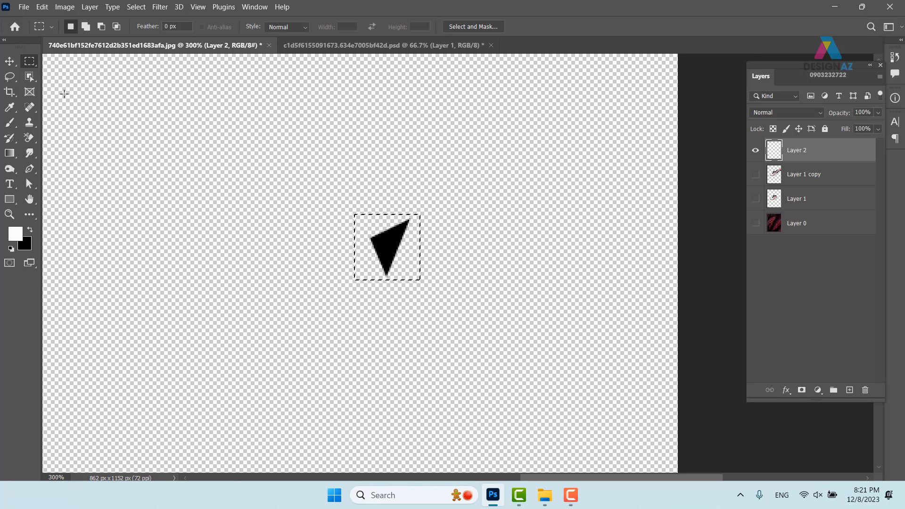
Define a brush preset from the selected triangle with the default name, activate the Brush tool, and clear the selection
{"action": "left_click", "coordinate": [42, 8]}
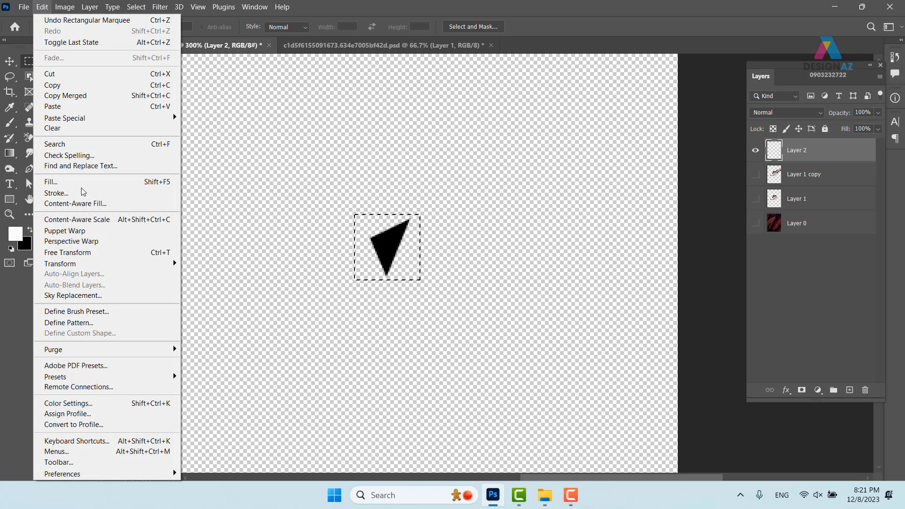
{"action": "left_click", "coordinate": [118, 312]}
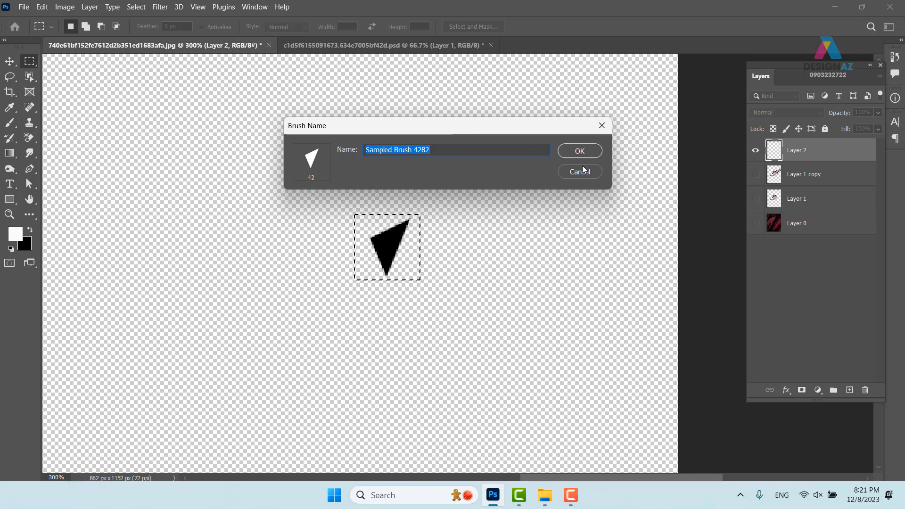
{"action": "left_click", "coordinate": [571, 147]}
{"action": "key", "text": "b"}
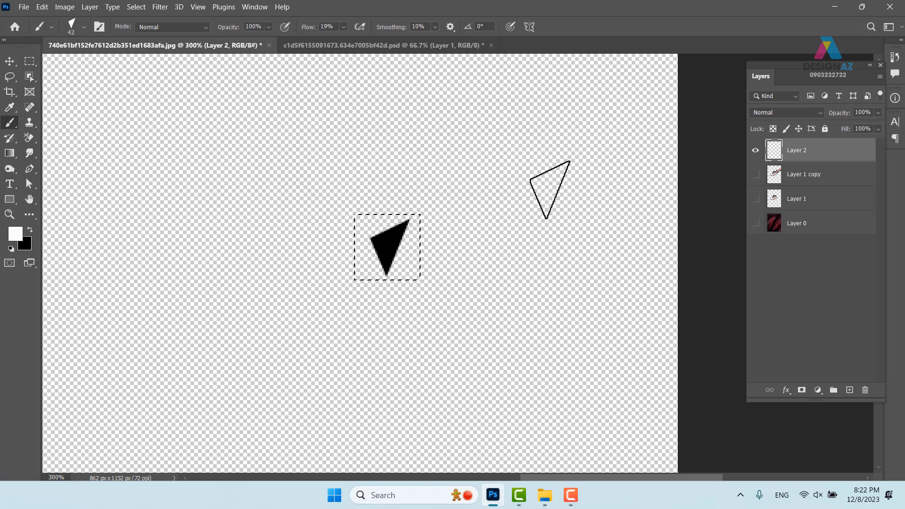
{"action": "key", "text": "ctrl+d"}
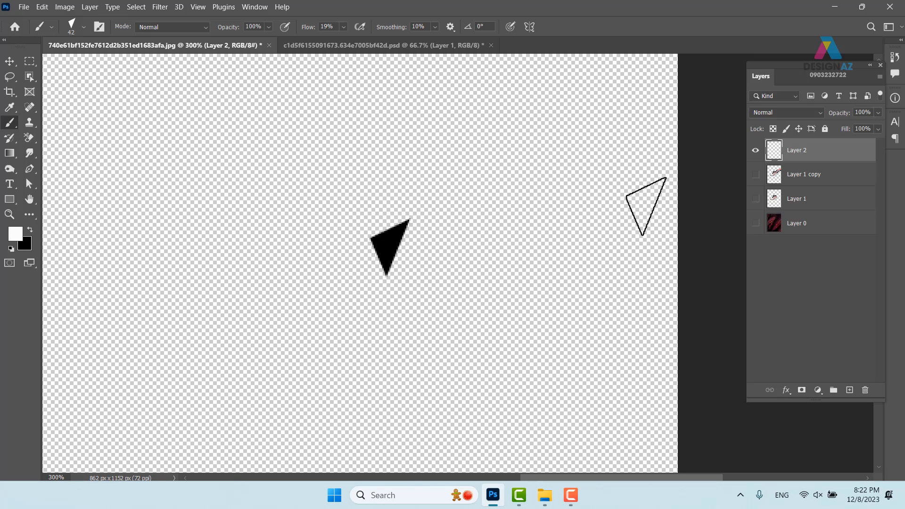
Hide Layer 2 with the triangle and show Layer 0, Layer 1 and Layer 1 copy again
{"action": "left_click", "coordinate": [755, 150]}
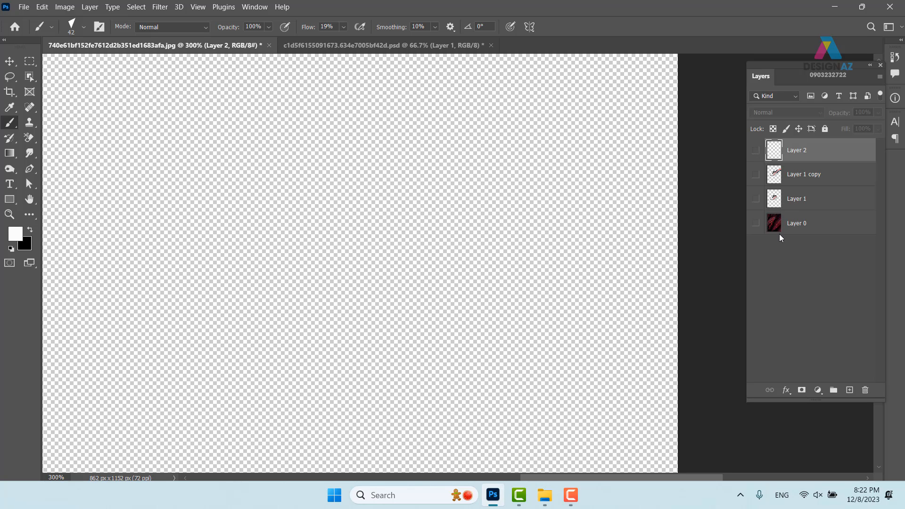
{"action": "left_click", "coordinate": [755, 223]}
{"action": "left_click", "coordinate": [756, 198]}
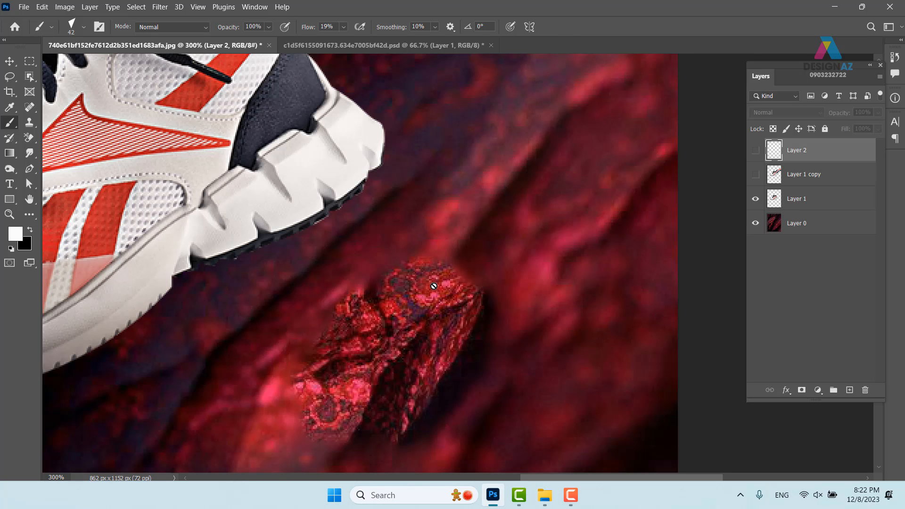
{"action": "key", "text": "ctrl+minus"}
{"action": "key", "text": "ctrl+minus"}
{"action": "key", "text": "ctrl+minus"}
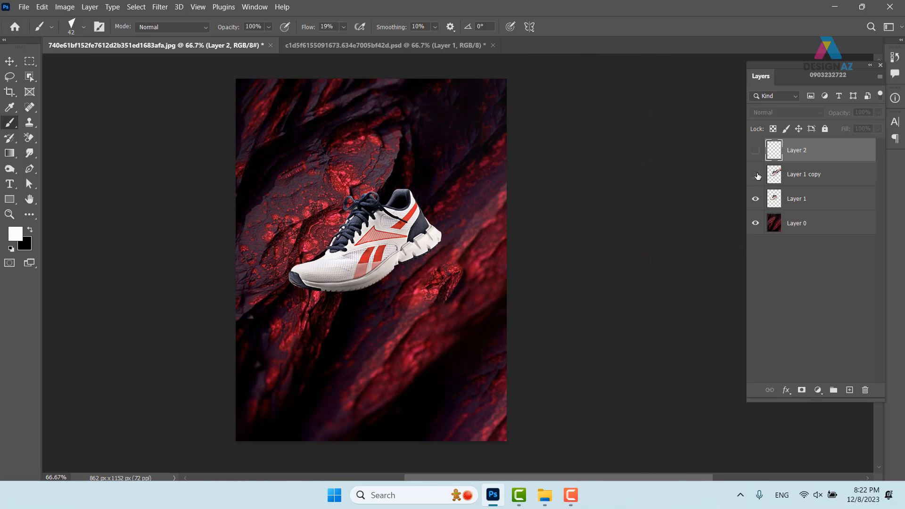
{"action": "left_click", "coordinate": [755, 174]}
Create a new empty layer above the hidden triangle layer
{"action": "key", "text": "ctrl+plus"}
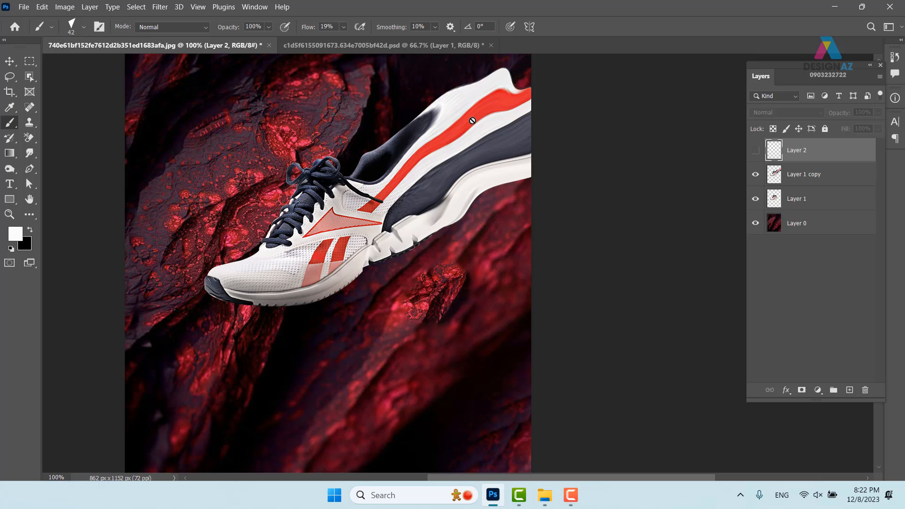
{"action": "scroll", "coordinate": [474, 120], "scroll_direction": "up", "scroll_amount": 2}
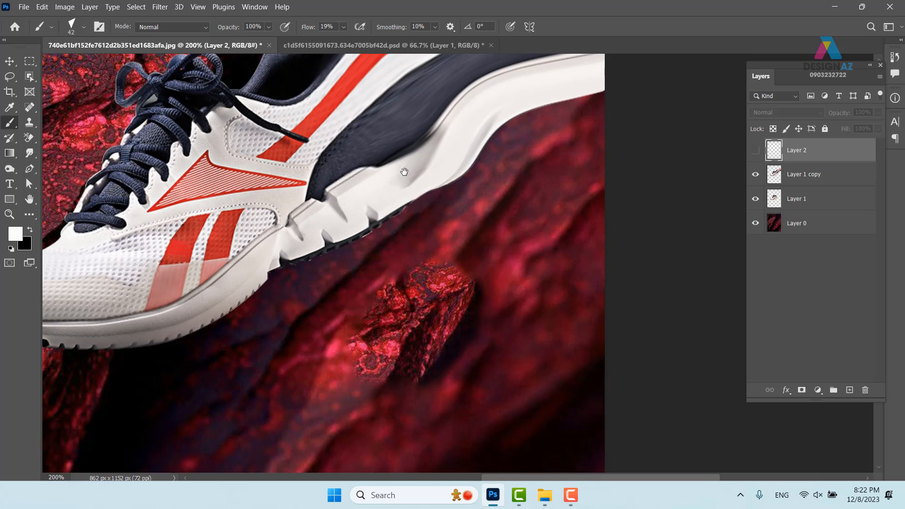
{"action": "scroll", "coordinate": [405, 172], "scroll_direction": "up", "scroll_amount": 1}
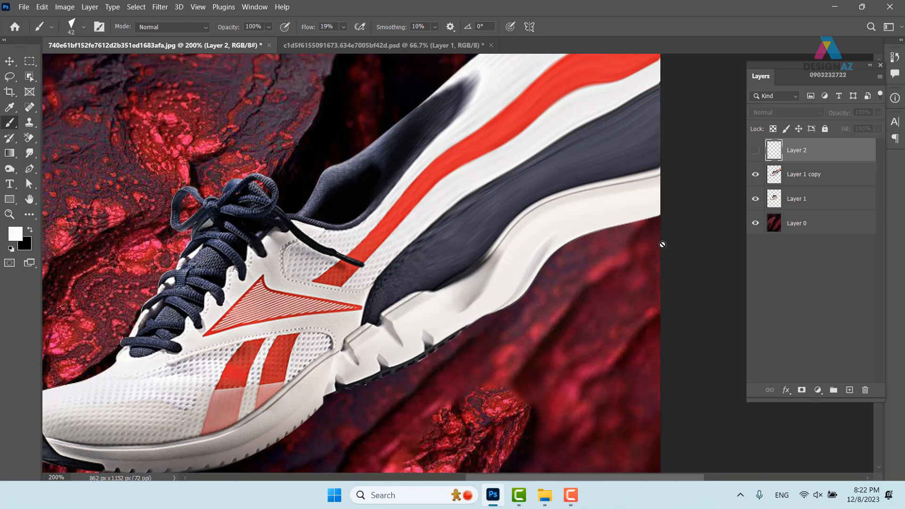
{"action": "left_click", "coordinate": [850, 391]}
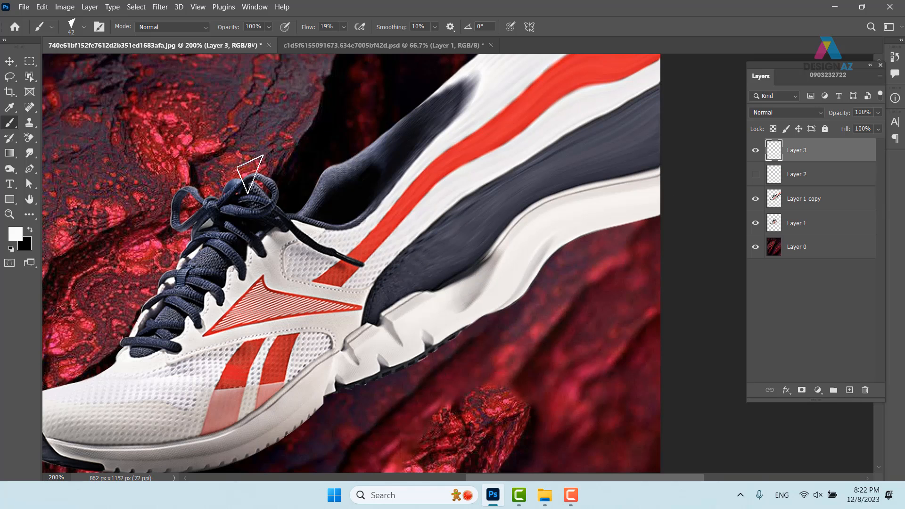
Set the triangular brush's spacing to 169% and enable Shape Dynamics with Size Jitter and Angle Jitter at 100%
{"action": "key", "text": "F5"}
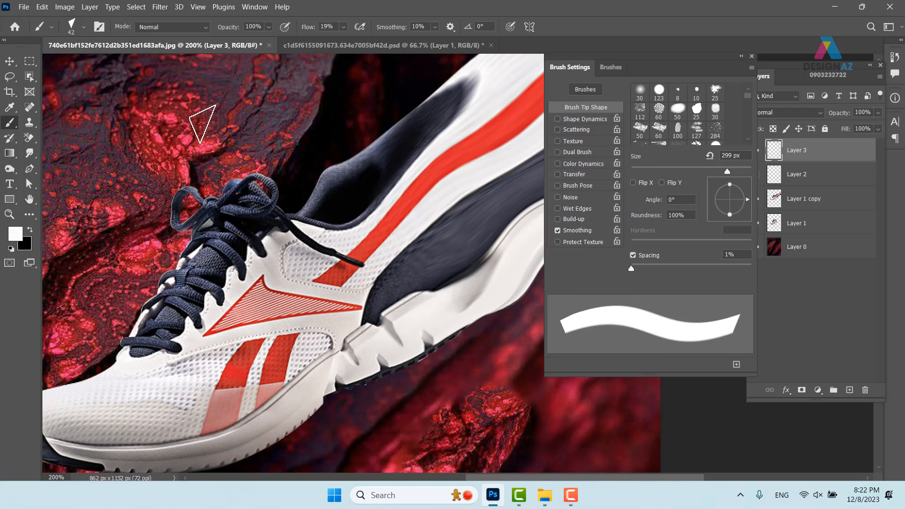
{"action": "left_click_drag", "start_coordinate": [635, 268], "coordinate": [712, 270]}
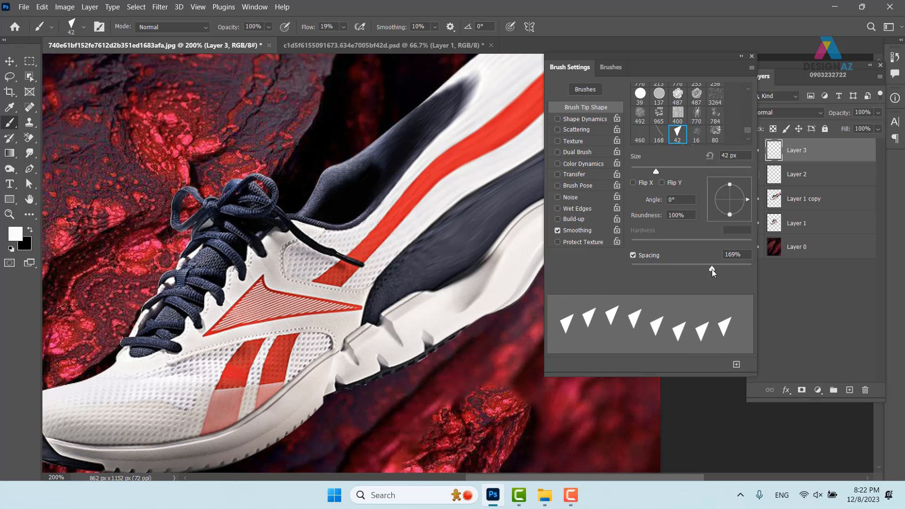
{"action": "left_click", "coordinate": [601, 120]}
{"action": "left_click_drag", "start_coordinate": [633, 101], "coordinate": [777, 107]}
{"action": "left_click_drag", "start_coordinate": [632, 192], "coordinate": [783, 200]}
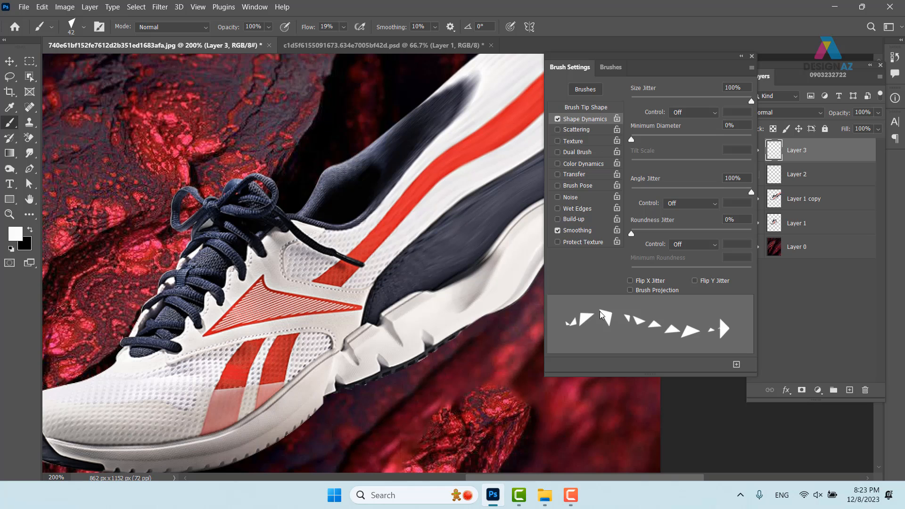
{"action": "left_click", "coordinate": [752, 56]}
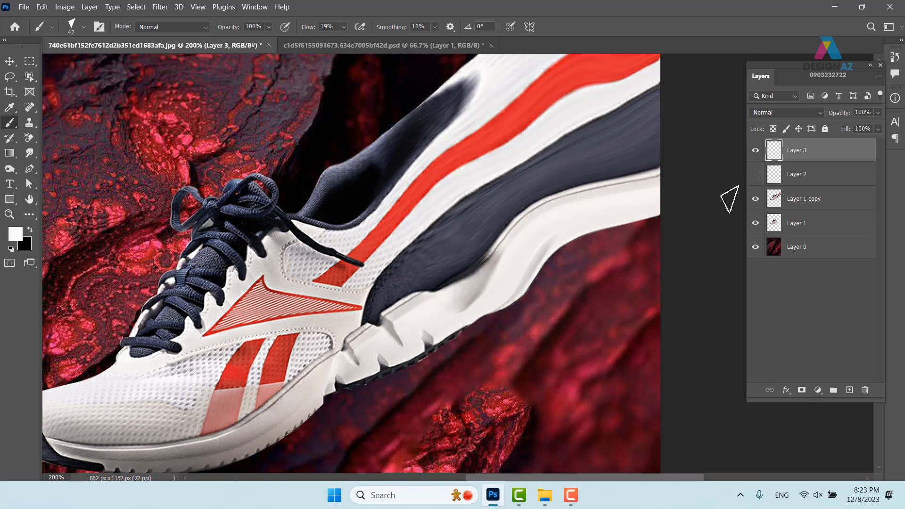
Add a layer mask to Layer 1 copy and invert it to black to hide the stretched shoe
{"action": "left_click", "coordinate": [820, 201]}
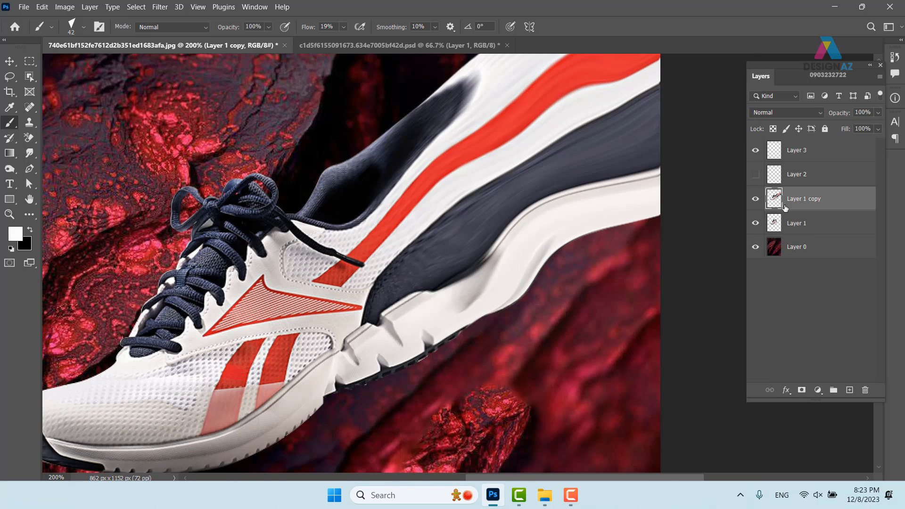
{"action": "left_click", "coordinate": [755, 199]}
{"action": "left_click", "coordinate": [755, 199]}
{"action": "left_click", "coordinate": [802, 390]}
{"action": "key", "text": "x"}
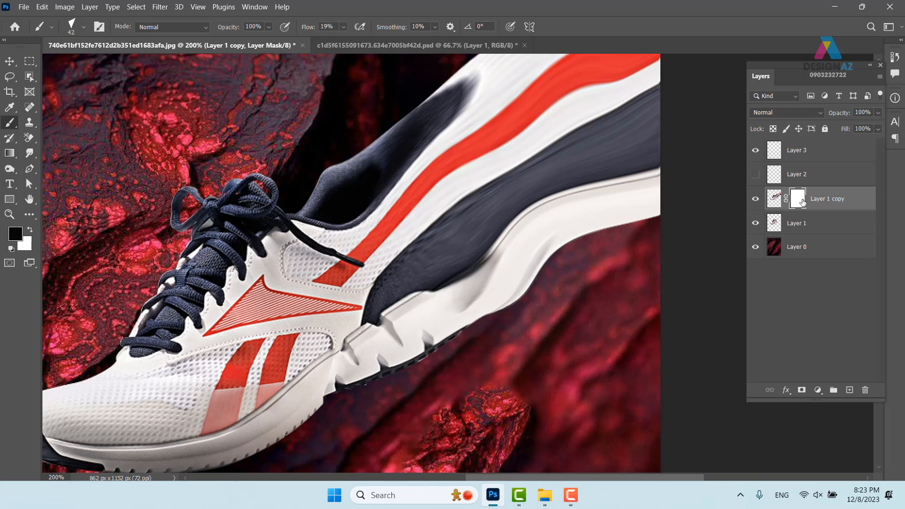
{"action": "key", "text": "ctrl+i"}
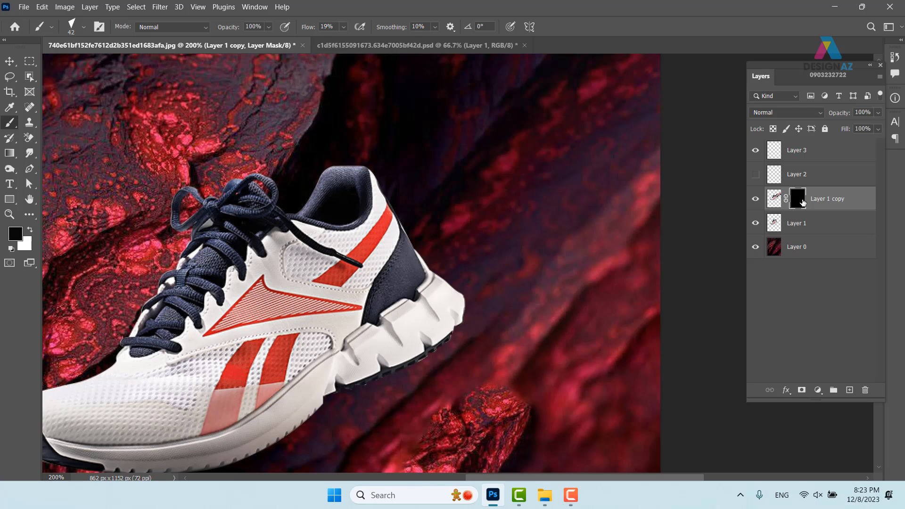
Set the foreground colour to white and the Brush tool's flow to 100%
{"action": "left_click", "coordinate": [15, 233]}
{"action": "left_click", "coordinate": [230, 186]}
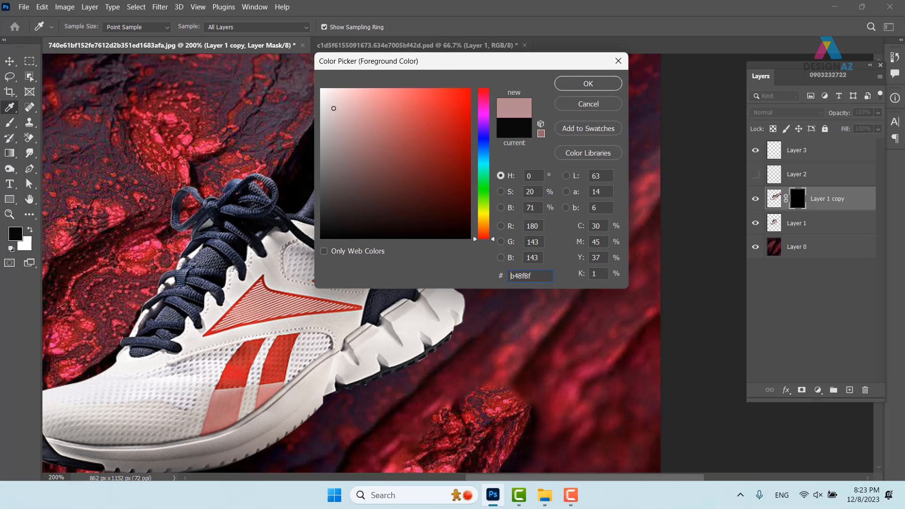
{"action": "left_click", "coordinate": [321, 89]}
{"action": "left_click", "coordinate": [609, 84]}
{"action": "key", "text": "b"}
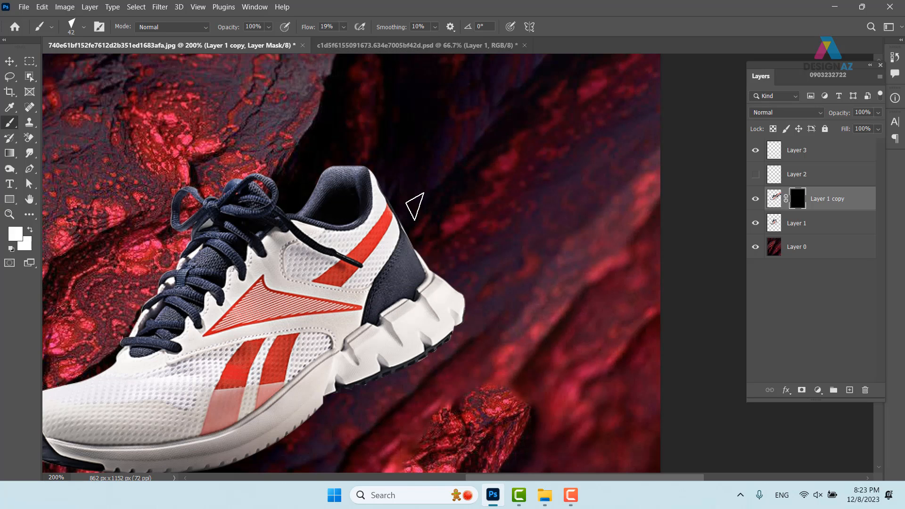
{"action": "left_click", "coordinate": [344, 27]}
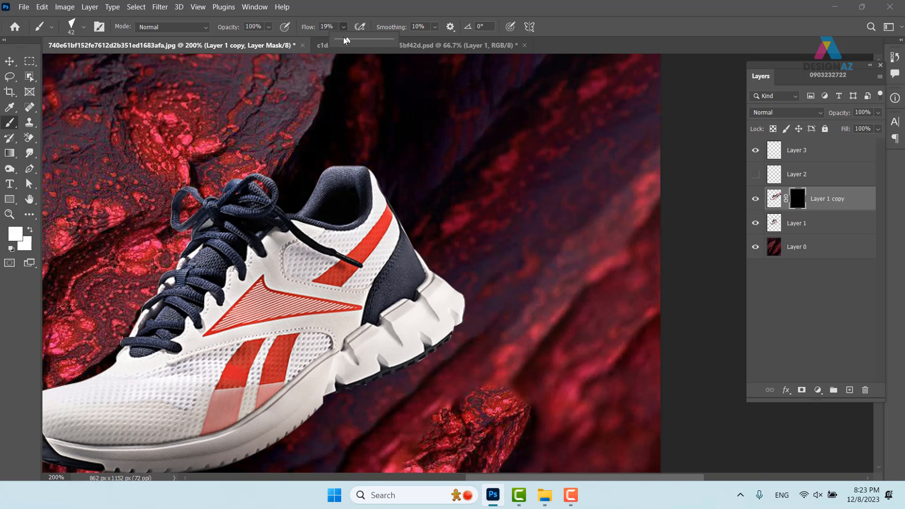
{"action": "left_click_drag", "start_coordinate": [343, 40], "coordinate": [464, 43]}
Paint white triangles with the 42 px brush on Layer 1 copy's mask to reveal scattered shards behind the heel
{"action": "left_click", "coordinate": [426, 216]}
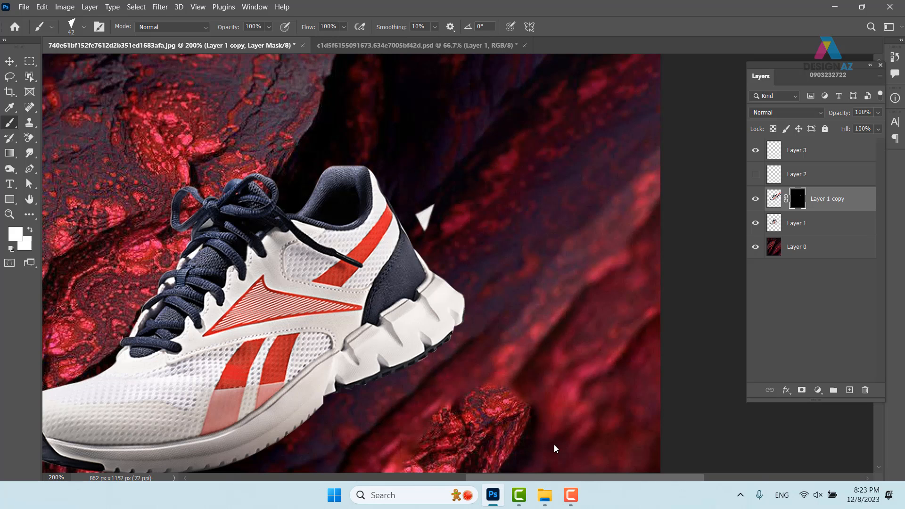
{"action": "left_click", "coordinate": [443, 254]}
{"action": "left_click", "coordinate": [398, 244]}
{"action": "mouse_move", "coordinate": [384, 208]}
{"action": "left_mouse_down"}
{"action": "mouse_move", "coordinate": [428, 179]}
{"action": "mouse_move", "coordinate": [438, 194]}
{"action": "mouse_move", "coordinate": [495, 173]}
{"action": "mouse_move", "coordinate": [532, 174]}
{"action": "mouse_move", "coordinate": [594, 116]}
{"action": "mouse_move", "coordinate": [625, 108]}
{"action": "mouse_move", "coordinate": [488, 267]}
{"action": "mouse_move", "coordinate": [483, 243]}
{"action": "left_mouse_up"}
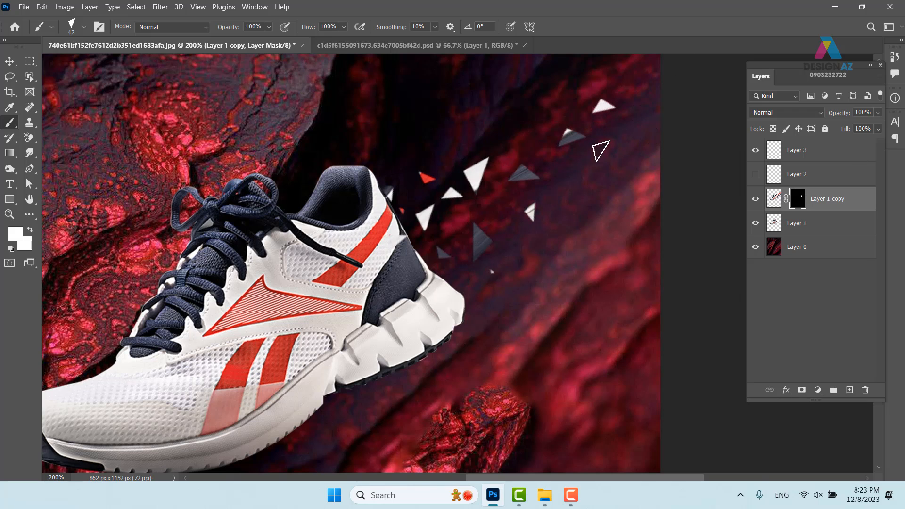
{"action": "left_click", "coordinate": [525, 252]}
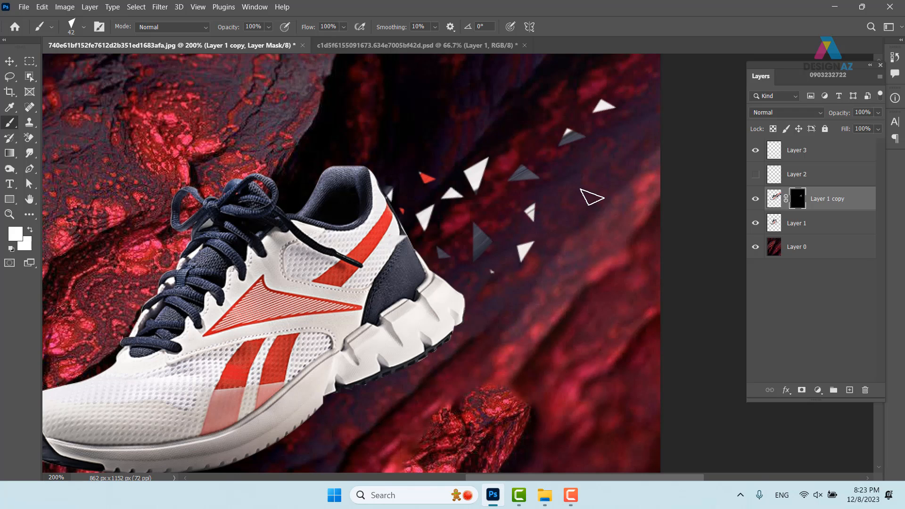
{"action": "left_click", "coordinate": [592, 197]}
{"action": "left_click", "coordinate": [518, 105]}
{"action": "left_click", "coordinate": [522, 73]}
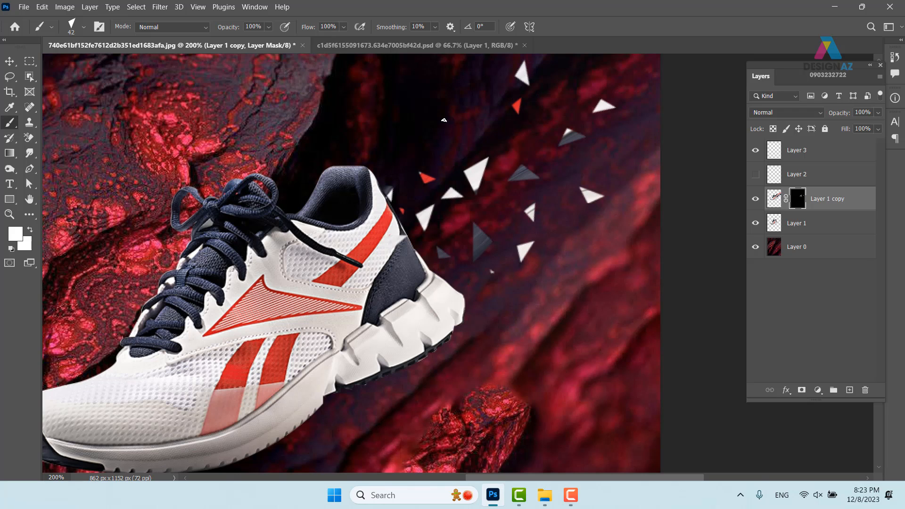
{"action": "left_click", "coordinate": [397, 126]}
{"action": "left_click", "coordinate": [376, 156]}
{"action": "left_click", "coordinate": [413, 149]}
{"action": "left_click", "coordinate": [467, 92]}
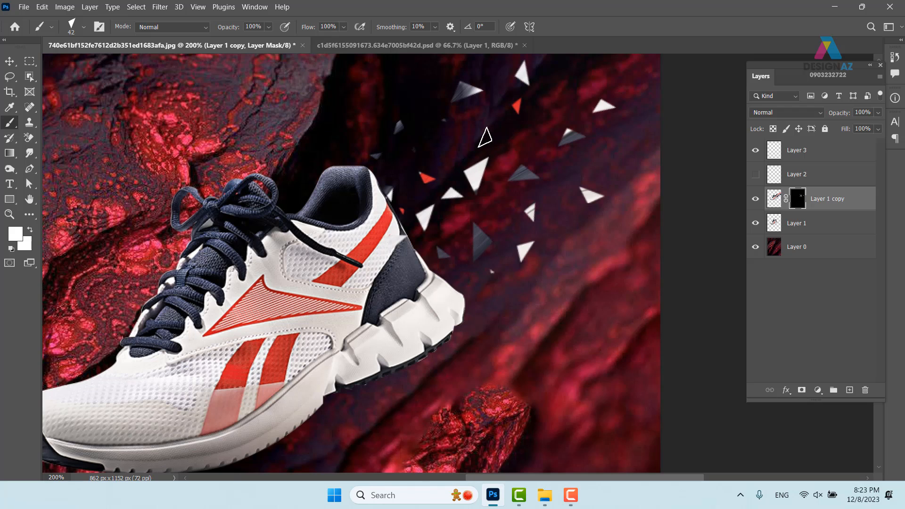
Reduce the brush to 24 px and reveal smaller shards along the heel edge and among the larger fragments
{"action": "right_click", "coordinate": [486, 137], "text": "alt"}
{"action": "left_click", "coordinate": [417, 239]}
{"action": "left_click", "coordinate": [436, 253]}
{"action": "left_click", "coordinate": [450, 270]}
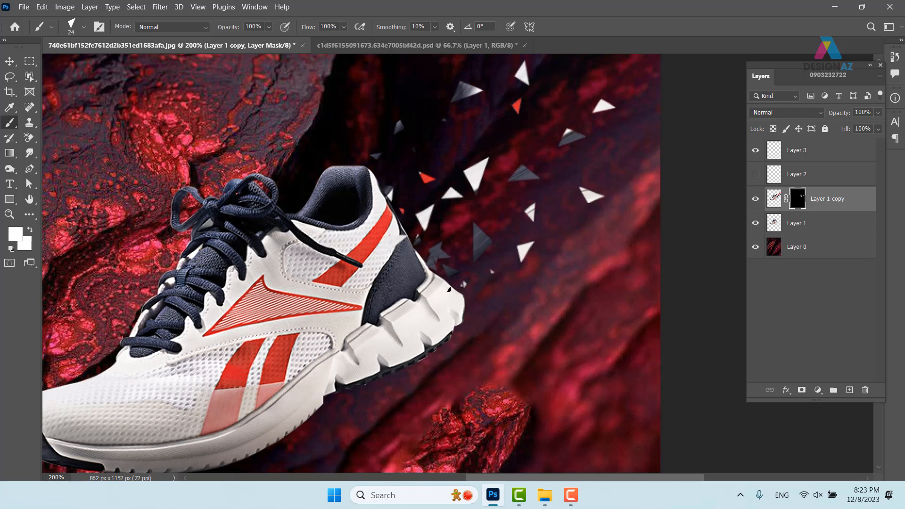
{"action": "left_click", "coordinate": [472, 293]}
{"action": "left_click", "coordinate": [490, 272]}
{"action": "left_click", "coordinate": [501, 281]}
{"action": "left_click", "coordinate": [523, 289]}
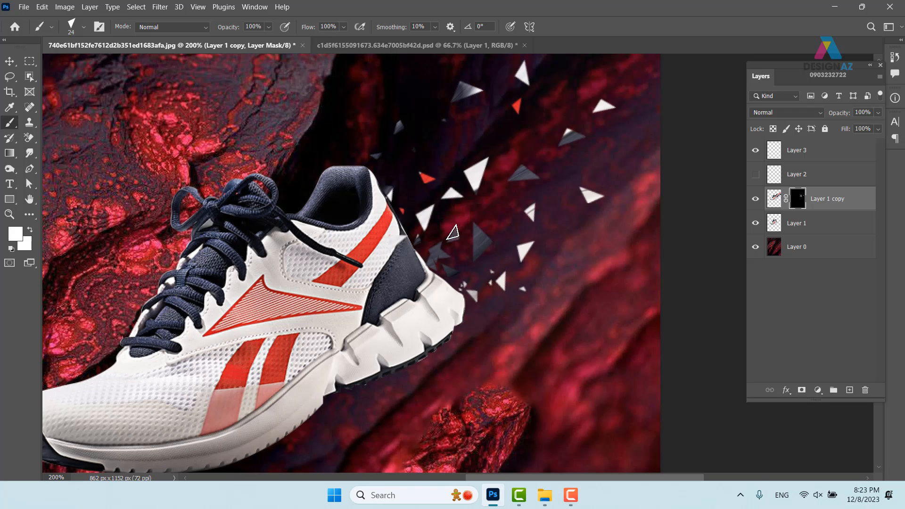
{"action": "left_click", "coordinate": [478, 209]}
{"action": "left_click", "coordinate": [367, 180]}
{"action": "left_click", "coordinate": [387, 161]}
{"action": "left_click", "coordinate": [449, 221]}
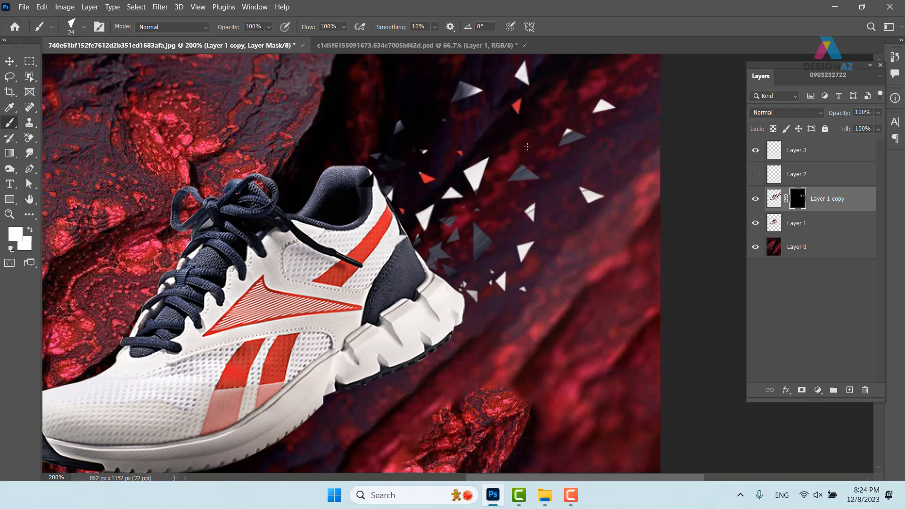
{"action": "left_click", "coordinate": [517, 131]}
{"action": "left_click", "coordinate": [558, 92]}
{"action": "left_click", "coordinate": [565, 162]}
{"action": "left_click", "coordinate": [619, 164]}
{"action": "left_click", "coordinate": [557, 195]}
{"action": "left_click", "coordinate": [586, 229]}
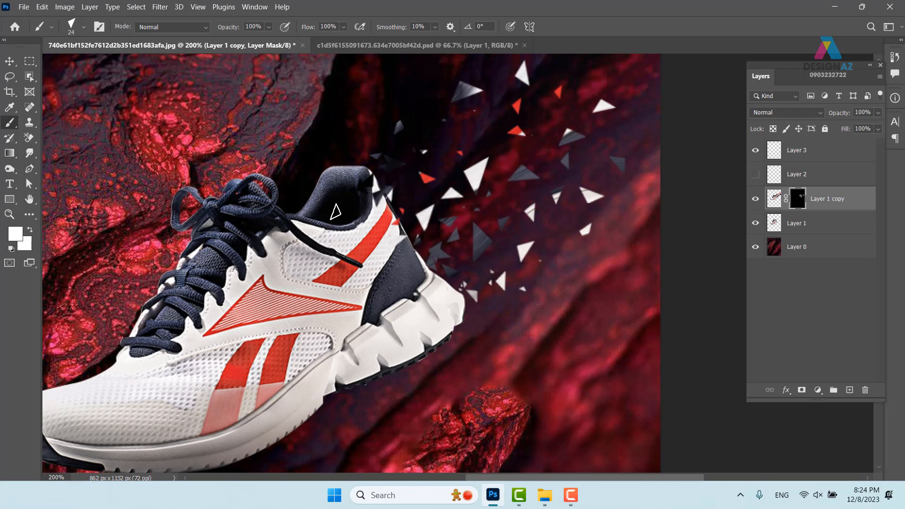
Extend the shards on Layer 1 copy's mask to the trail's far upper end and fill gaps beside the shoe collar
{"action": "left_click", "coordinate": [391, 133]}
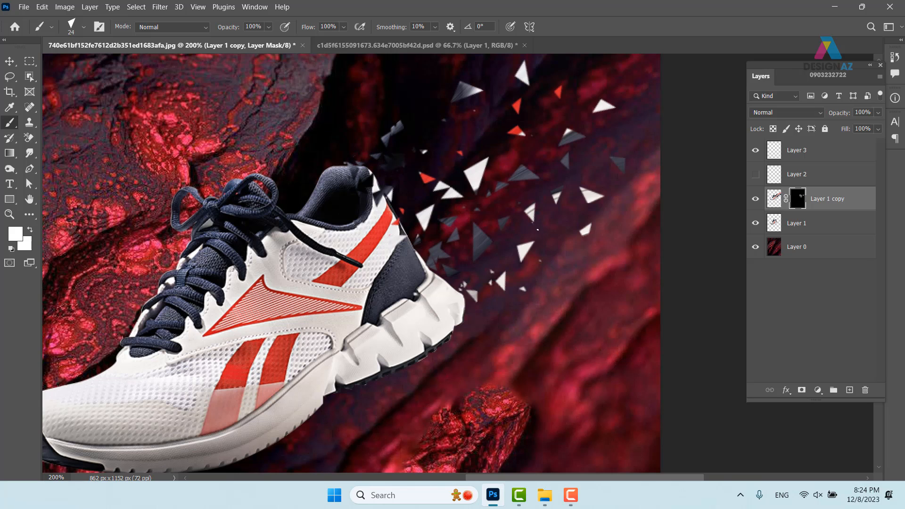
{"action": "left_click_drag", "start_coordinate": [565, 113], "coordinate": [491, 222]}
{"action": "left_click", "coordinate": [510, 124]}
{"action": "left_click", "coordinate": [545, 139]}
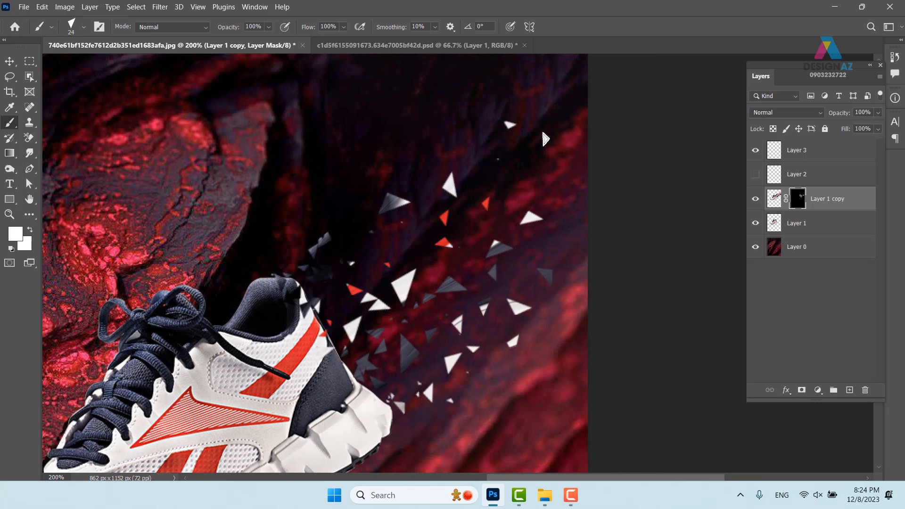
{"action": "left_click", "coordinate": [548, 162]}
{"action": "left_click", "coordinate": [563, 173]}
{"action": "left_click", "coordinate": [393, 246]}
{"action": "left_click", "coordinate": [330, 293]}
{"action": "left_click", "coordinate": [345, 303]}
{"action": "left_click", "coordinate": [329, 306]}
{"action": "left_click", "coordinate": [369, 315]}
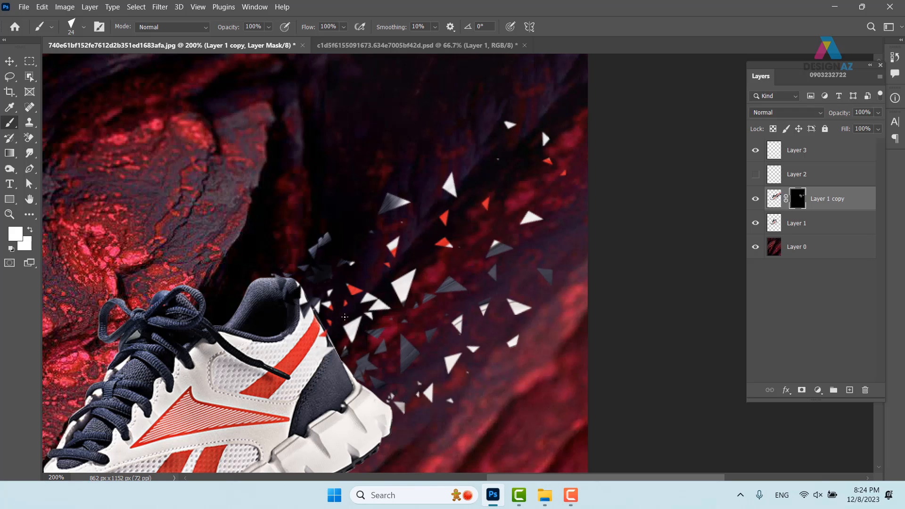
{"action": "left_click", "coordinate": [354, 338]}
{"action": "left_click", "coordinate": [323, 335]}
{"action": "left_click", "coordinate": [337, 320]}
{"action": "left_click_drag", "start_coordinate": [425, 290], "coordinate": [448, 259]}
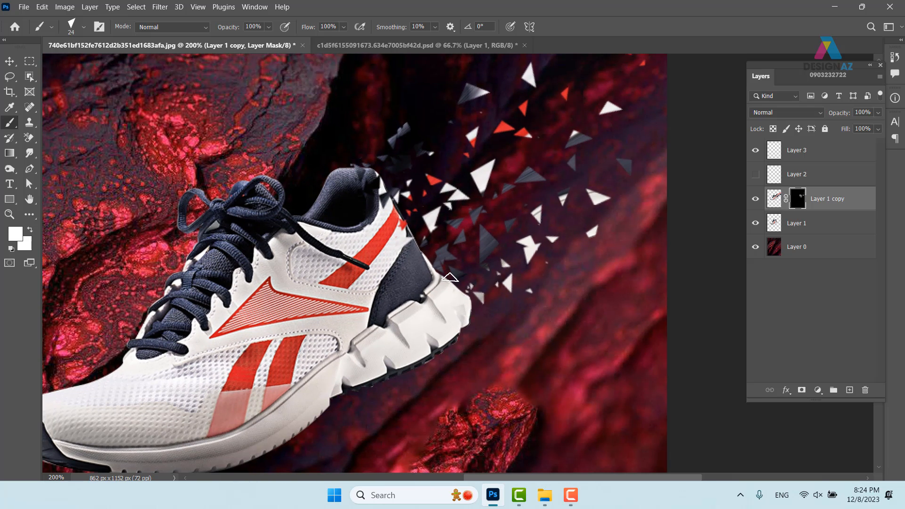
Add a white layer mask to Layer 1, which holds the original shoe
{"action": "left_click", "coordinate": [755, 199]}
{"action": "left_click", "coordinate": [756, 199]}
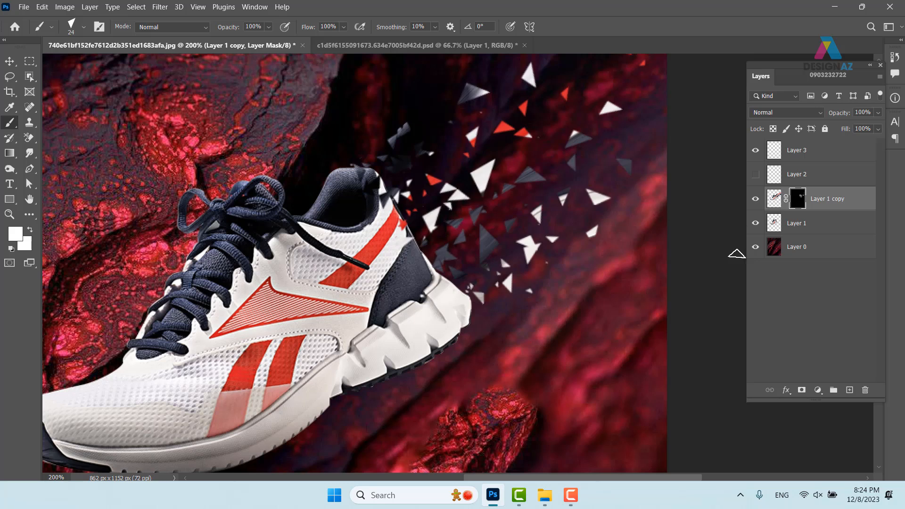
{"action": "left_click", "coordinate": [755, 224]}
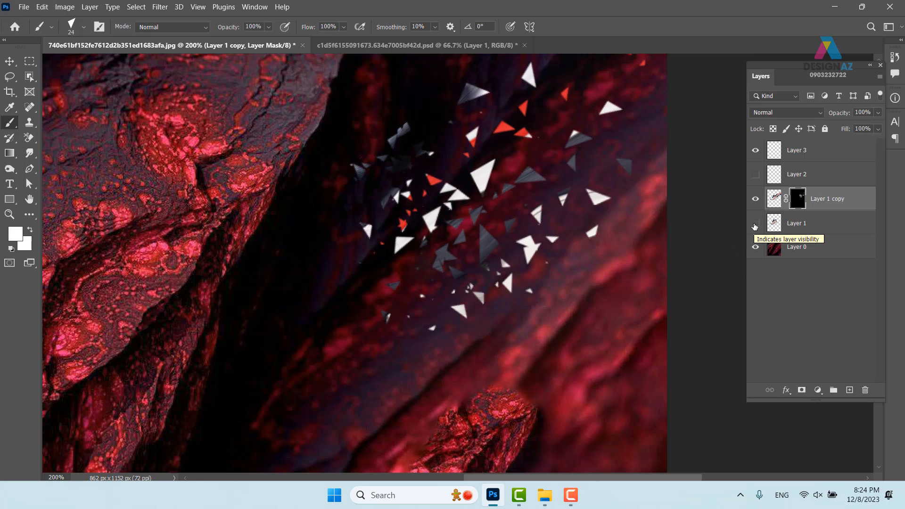
{"action": "left_click", "coordinate": [755, 225]}
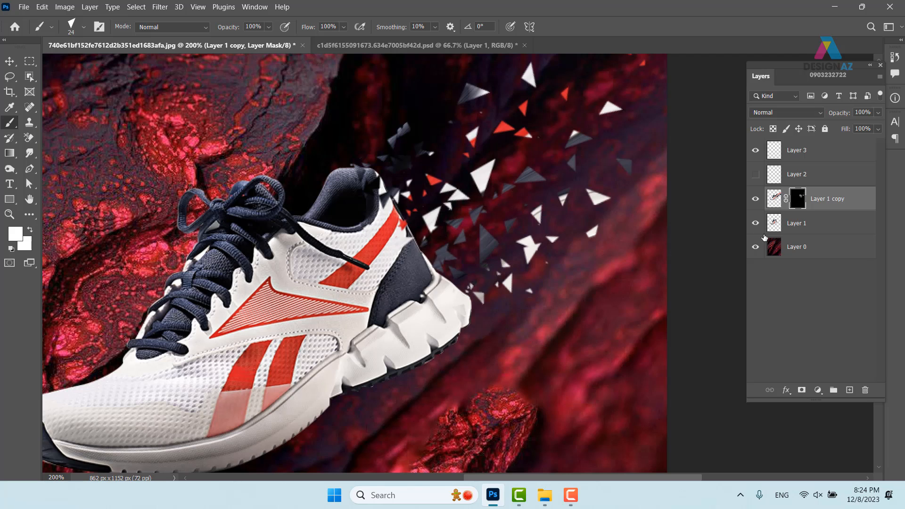
{"action": "left_click", "coordinate": [825, 225]}
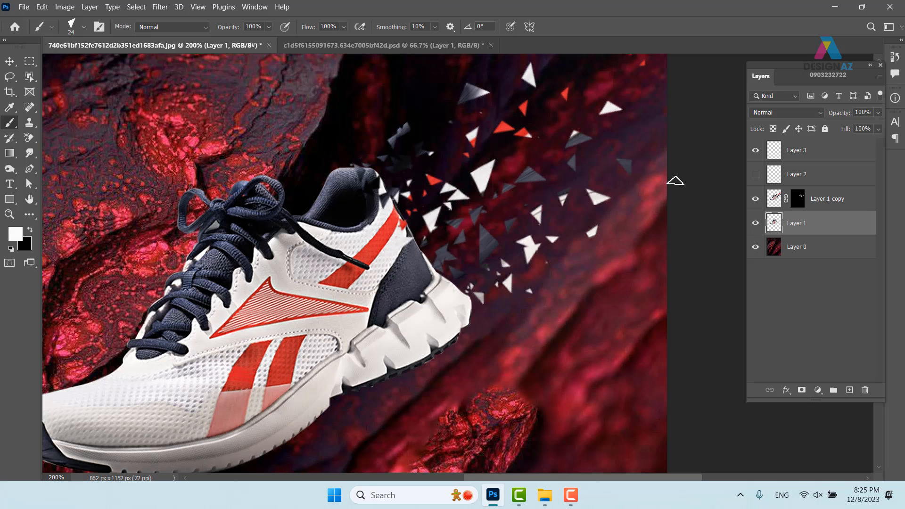
{"action": "left_click", "coordinate": [802, 391]}
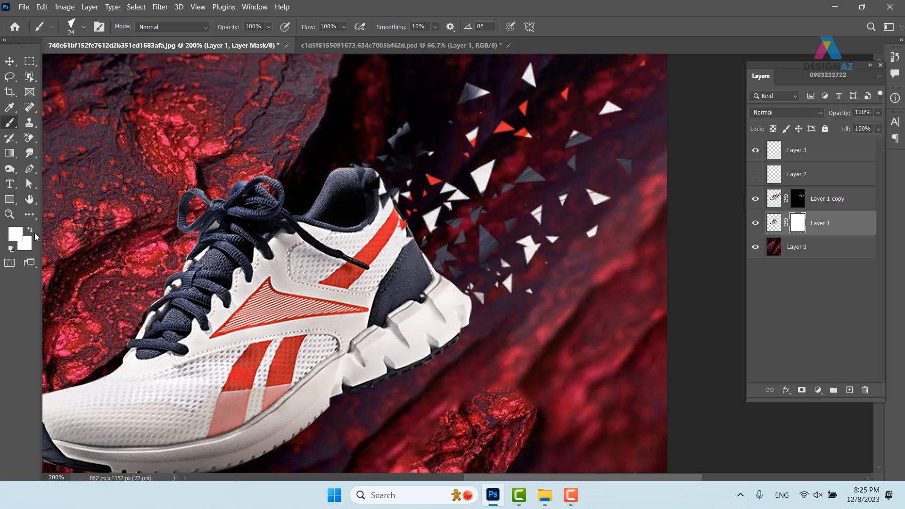
Set the foreground colour to 000000 and paint triangular cutouts on Layer 1's mask along the upper heel and collar edge
{"action": "left_click", "coordinate": [15, 234]}
{"action": "type", "text": "000000"}
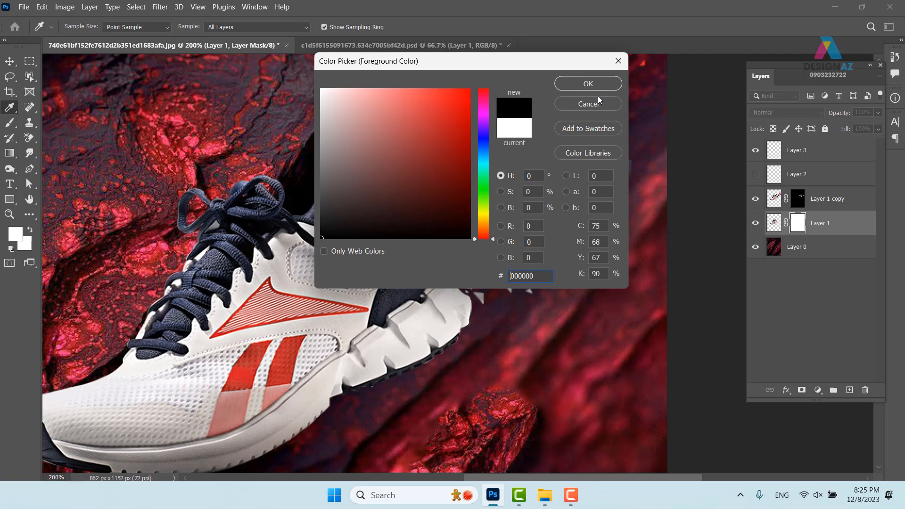
{"action": "left_click", "coordinate": [595, 85]}
{"action": "key", "text": "b"}
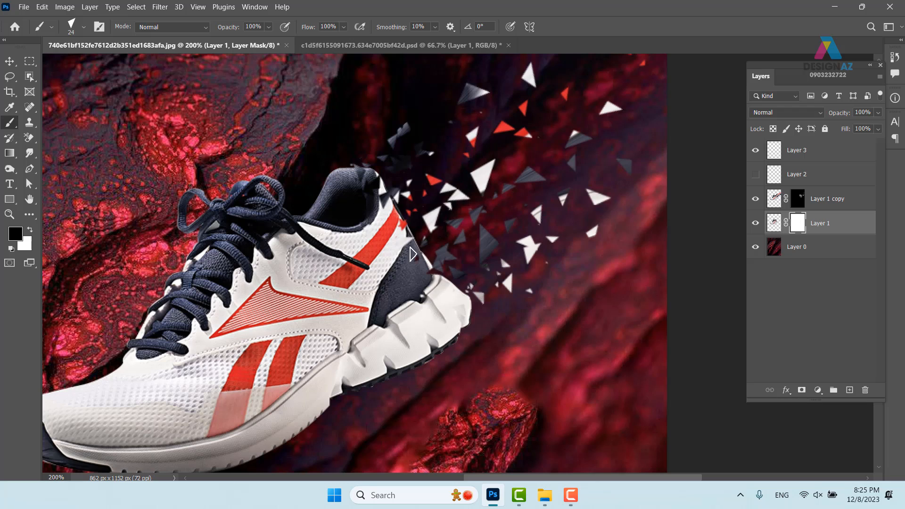
{"action": "mouse_move", "coordinate": [413, 255]}
{"action": "left_mouse_down"}
{"action": "mouse_move", "coordinate": [389, 233]}
{"action": "mouse_move", "coordinate": [396, 218]}
{"action": "mouse_move", "coordinate": [407, 237]}
{"action": "mouse_move", "coordinate": [387, 232]}
{"action": "mouse_move", "coordinate": [377, 214]}
{"action": "mouse_move", "coordinate": [401, 209]}
{"action": "left_mouse_up"}
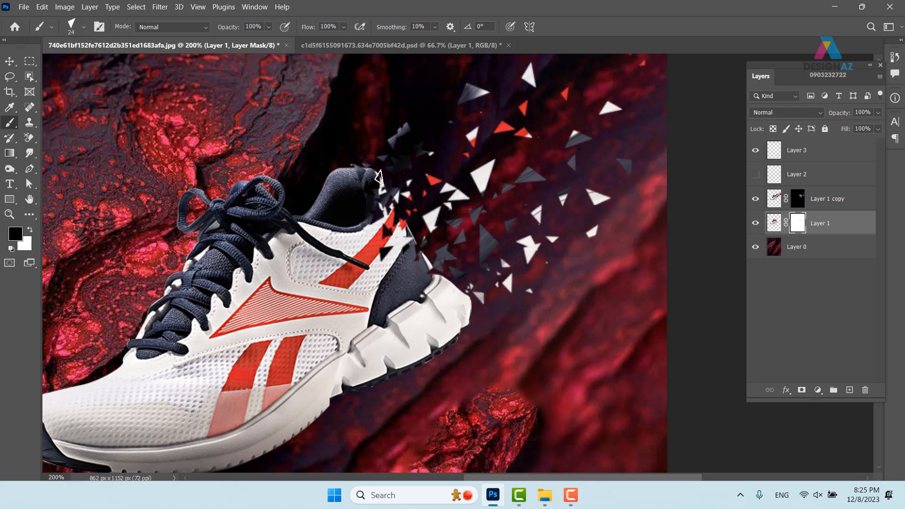
{"action": "mouse_move", "coordinate": [377, 191]}
{"action": "left_mouse_down"}
{"action": "mouse_move", "coordinate": [373, 175]}
{"action": "mouse_move", "coordinate": [355, 170]}
{"action": "mouse_move", "coordinate": [347, 179]}
{"action": "left_mouse_up"}
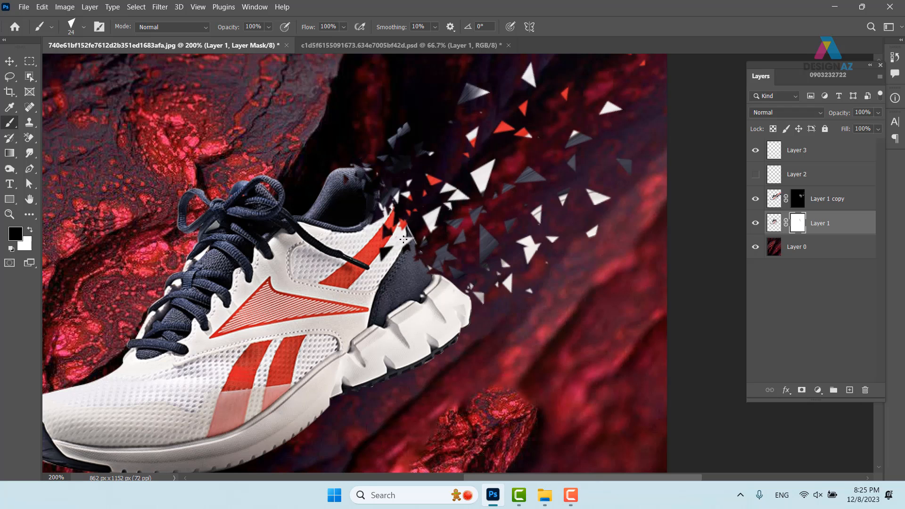
Enlarge the brush to 31 px and break up the lower heel, sole end and collar with black triangles on Layer 1's mask
{"action": "left_click_drag", "start_coordinate": [413, 274], "coordinate": [472, 290]}
{"action": "right_click", "coordinate": [458, 289], "text": "alt"}
{"action": "mouse_move", "coordinate": [392, 303]}
{"action": "left_mouse_down"}
{"action": "mouse_move", "coordinate": [392, 272]}
{"action": "mouse_move", "coordinate": [416, 274]}
{"action": "mouse_move", "coordinate": [355, 293]}
{"action": "left_mouse_up"}
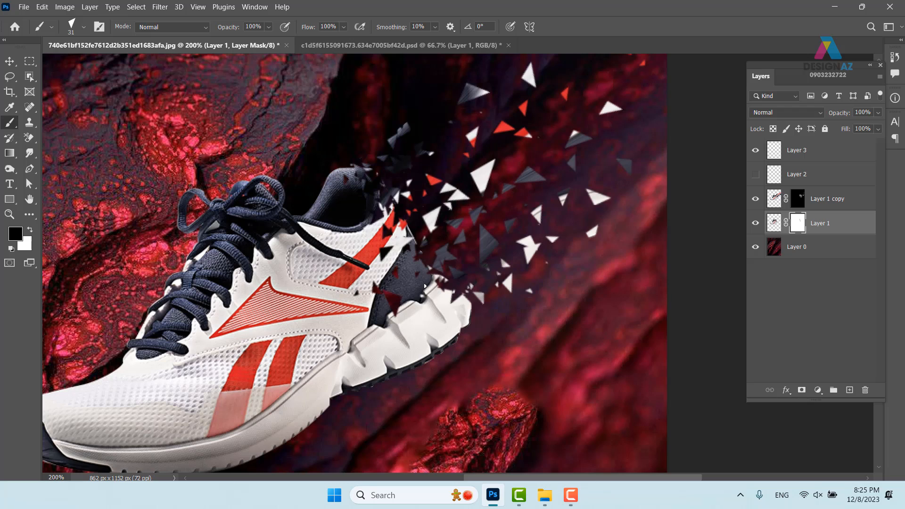
{"action": "mouse_move", "coordinate": [413, 285]}
{"action": "left_mouse_down"}
{"action": "mouse_move", "coordinate": [449, 306]}
{"action": "mouse_move", "coordinate": [438, 325]}
{"action": "mouse_move", "coordinate": [466, 312]}
{"action": "mouse_move", "coordinate": [466, 323]}
{"action": "mouse_move", "coordinate": [425, 312]}
{"action": "mouse_move", "coordinate": [432, 303]}
{"action": "left_mouse_up"}
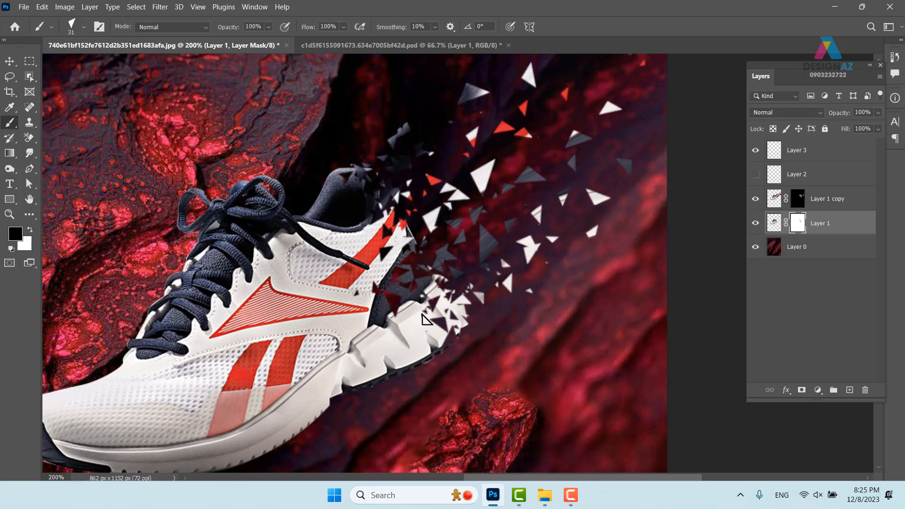
{"action": "mouse_move", "coordinate": [426, 319]}
{"action": "left_mouse_down"}
{"action": "mouse_move", "coordinate": [458, 300]}
{"action": "mouse_move", "coordinate": [432, 277]}
{"action": "mouse_move", "coordinate": [468, 286]}
{"action": "mouse_move", "coordinate": [464, 361]}
{"action": "mouse_move", "coordinate": [398, 232]}
{"action": "mouse_move", "coordinate": [413, 330]}
{"action": "left_mouse_up"}
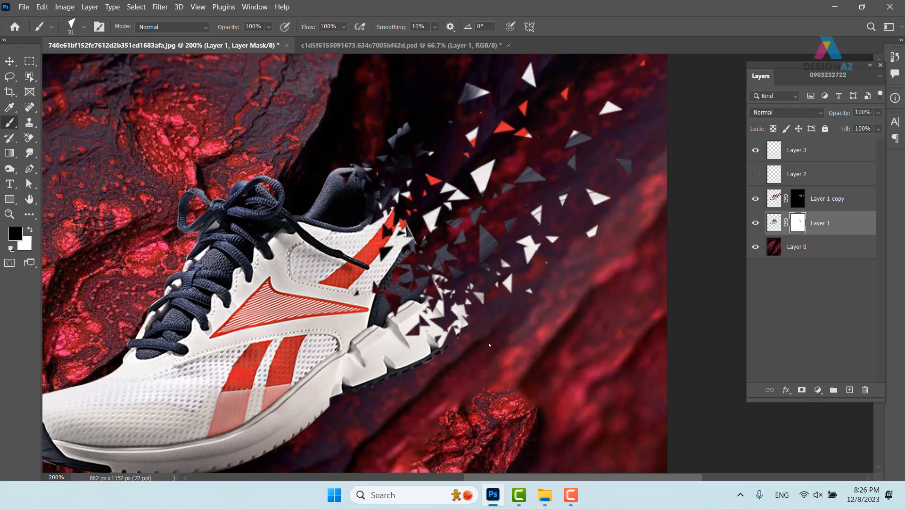
{"action": "mouse_move", "coordinate": [354, 190]}
{"action": "left_mouse_down"}
{"action": "mouse_move", "coordinate": [332, 183]}
{"action": "mouse_move", "coordinate": [356, 174]}
{"action": "mouse_move", "coordinate": [342, 175]}
{"action": "left_mouse_up"}
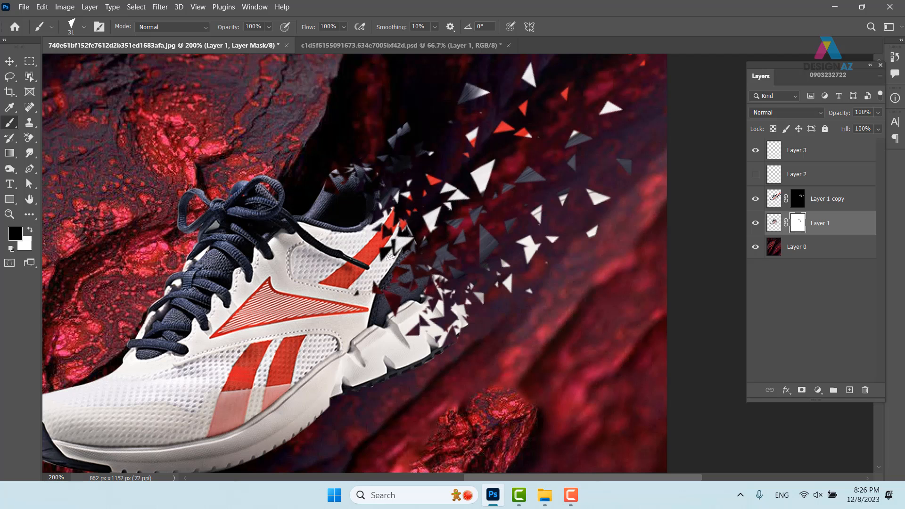
{"action": "key", "text": "ctrl+minus"}
{"action": "key", "text": "ctrl+minus"}
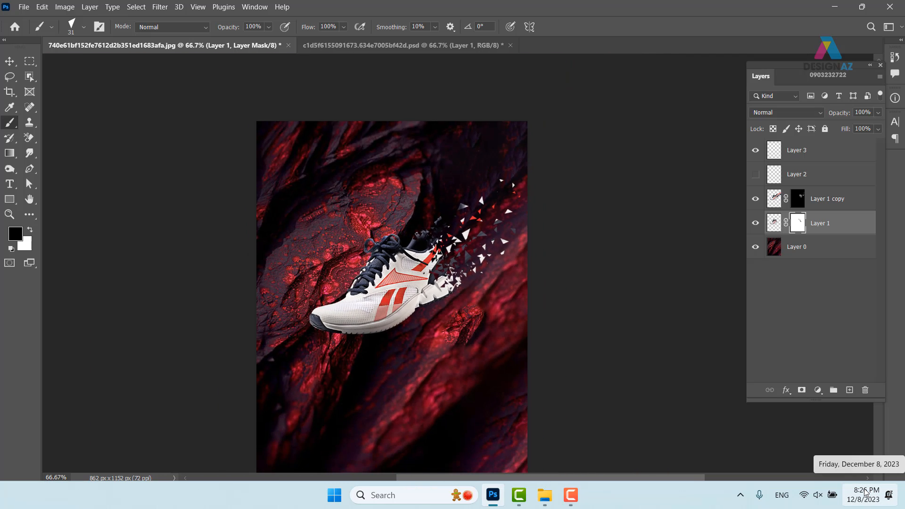
{"action": "key", "text": "ctrl+plus"}
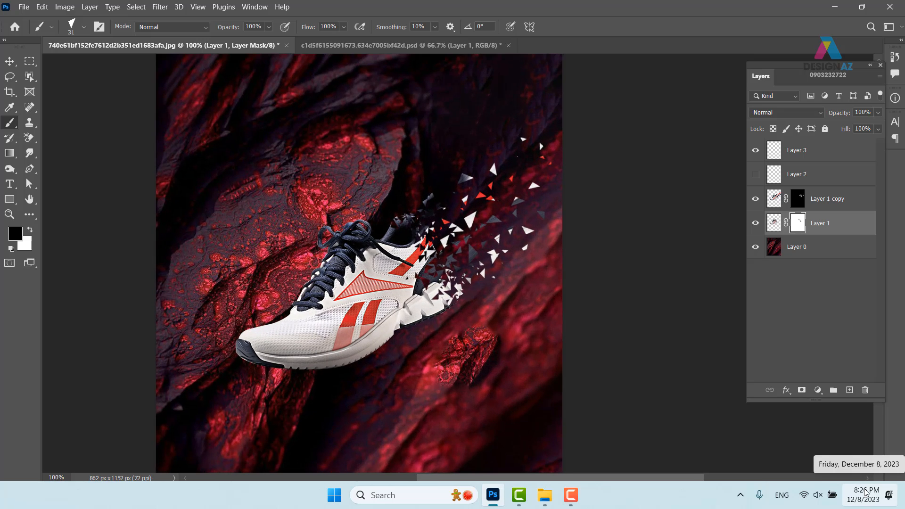
{"action": "key", "text": "ctrl+plus"}
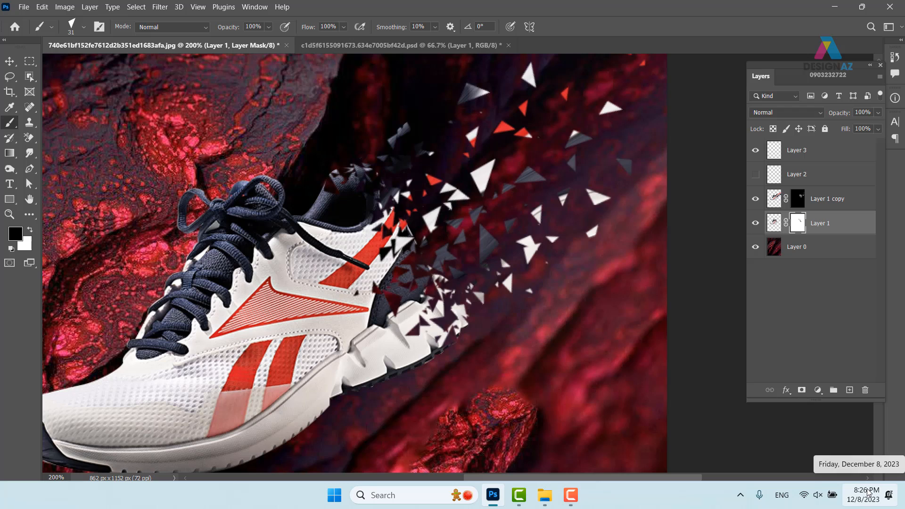
Add a new layer above Layer 1 copy and stamp dark navy triangles sampled from the shoe collar among the upper shards
{"action": "left_click", "coordinate": [844, 200]}
{"action": "left_click", "coordinate": [849, 390]}
{"action": "key", "text": "x"}
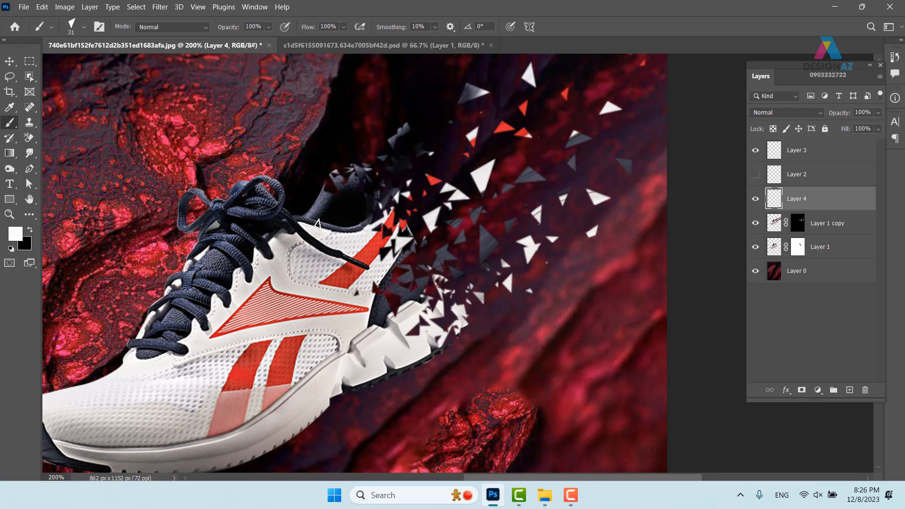
{"action": "key", "text": "i"}
{"action": "left_click", "coordinate": [327, 196]}
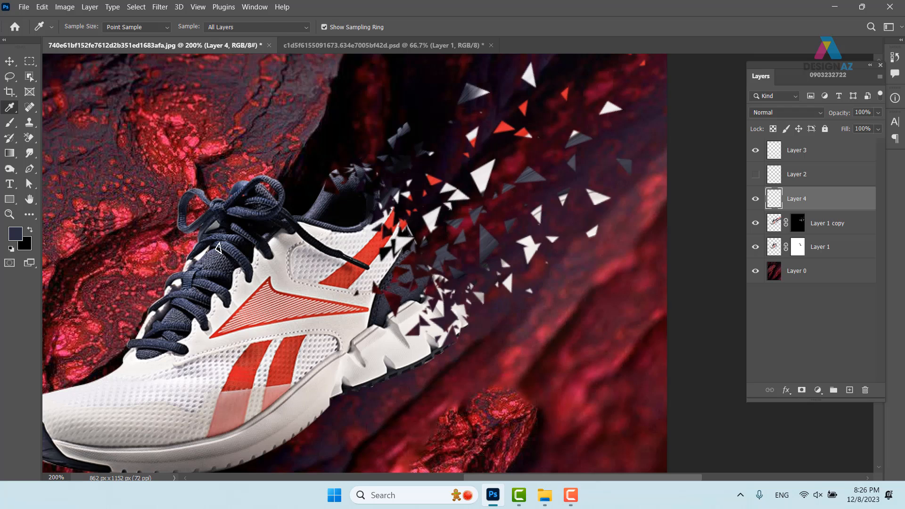
{"action": "key", "text": "b"}
{"action": "left_click", "coordinate": [404, 113]}
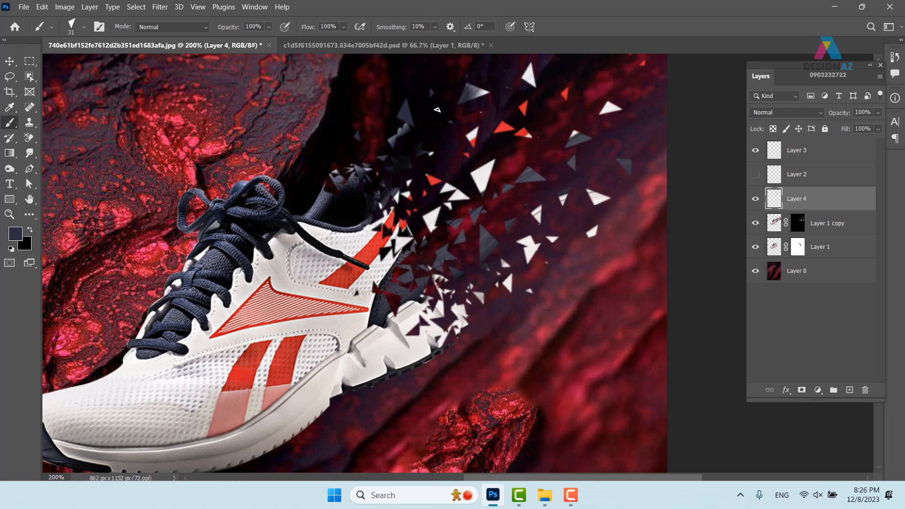
{"action": "left_click", "coordinate": [550, 109]}
Sample orange-red from a shard and scatter triangles of that colour on Layer 4 from the heel to the trail's upper end
{"action": "left_click_drag", "start_coordinate": [520, 183], "coordinate": [461, 239]}
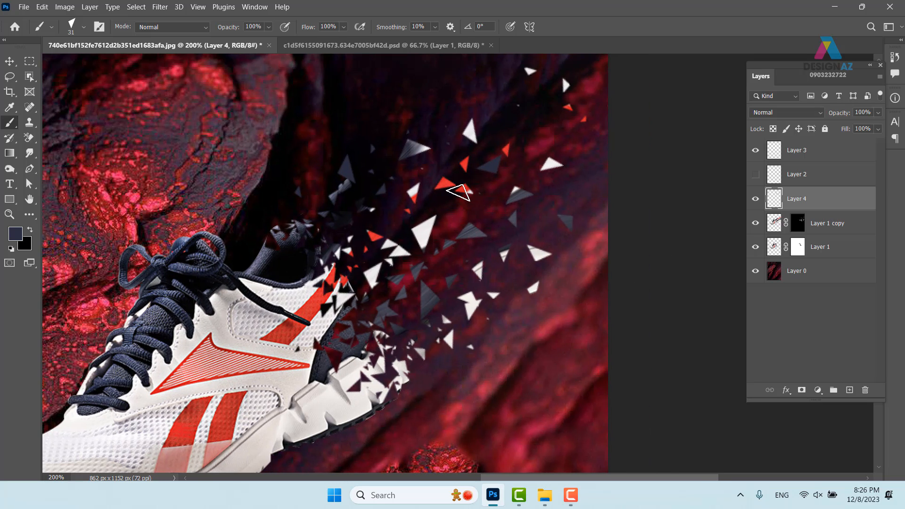
{"action": "key", "text": "i"}
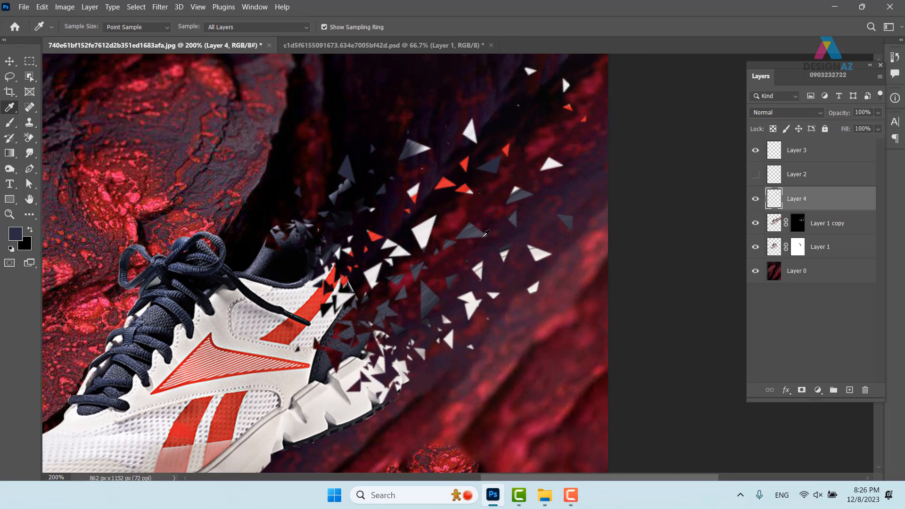
{"action": "left_click", "coordinate": [377, 234]}
{"action": "key", "text": "b"}
{"action": "left_click", "coordinate": [367, 304]}
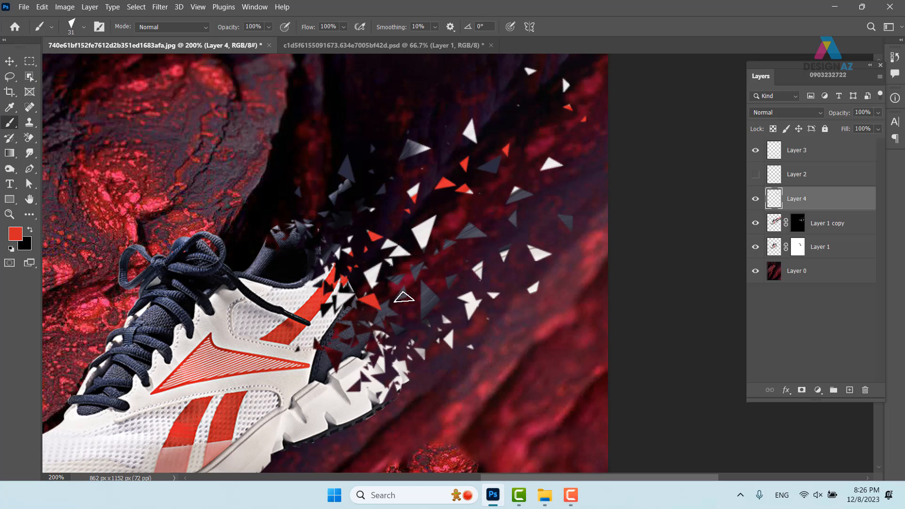
{"action": "left_click", "coordinate": [405, 277]}
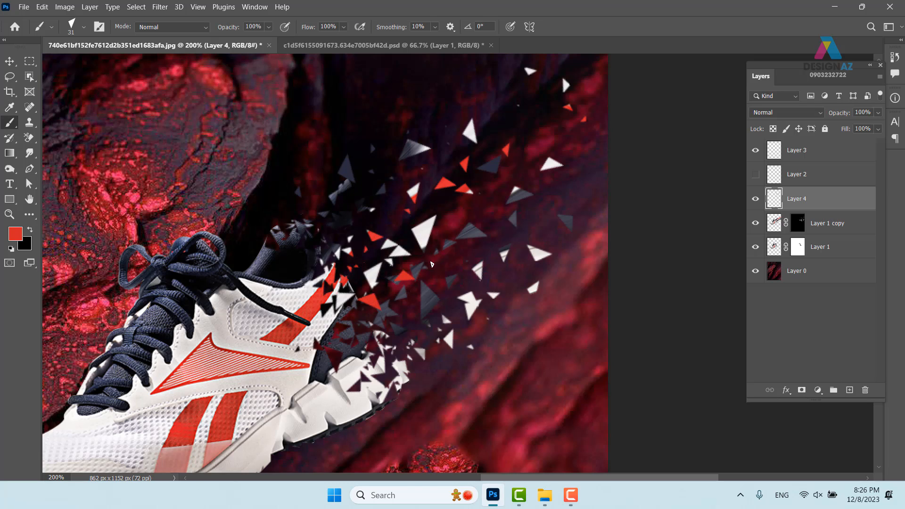
{"action": "left_click", "coordinate": [494, 226]}
{"action": "left_click", "coordinate": [543, 230]}
{"action": "left_click", "coordinate": [439, 132]}
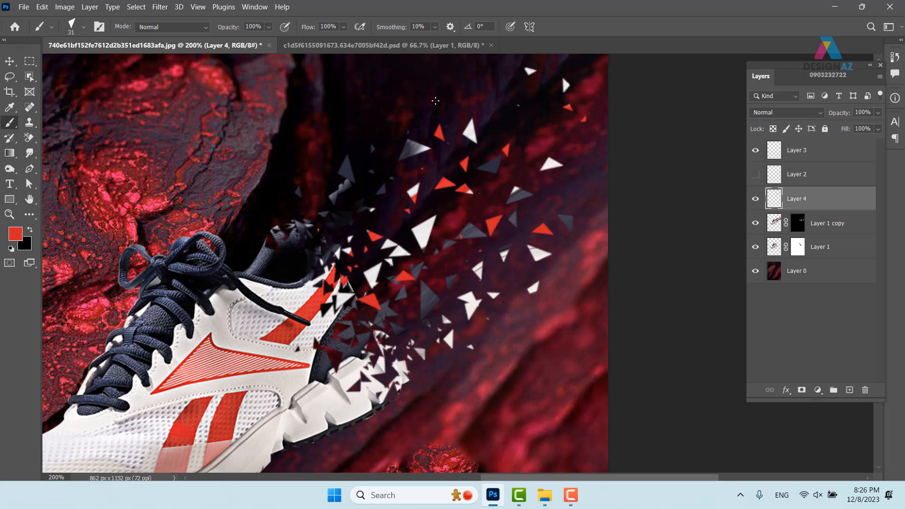
{"action": "left_click", "coordinate": [435, 96]}
{"action": "left_click", "coordinate": [457, 89]}
{"action": "left_click", "coordinate": [529, 70]}
Sample a lighter grey-blue from the collar and stamp shards above the shoe collar on Layer 4 with a 25 px brush
{"action": "left_click_drag", "start_coordinate": [500, 137], "coordinate": [560, 156]}
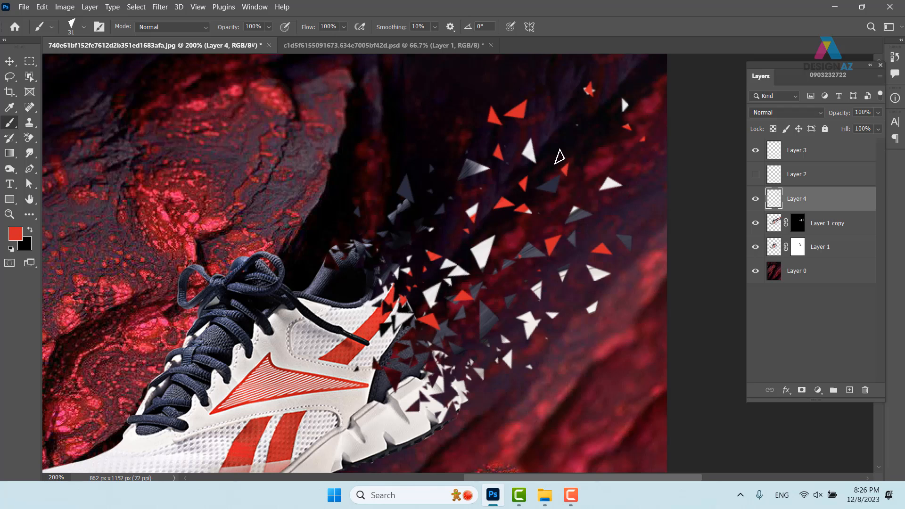
{"action": "key", "text": "i"}
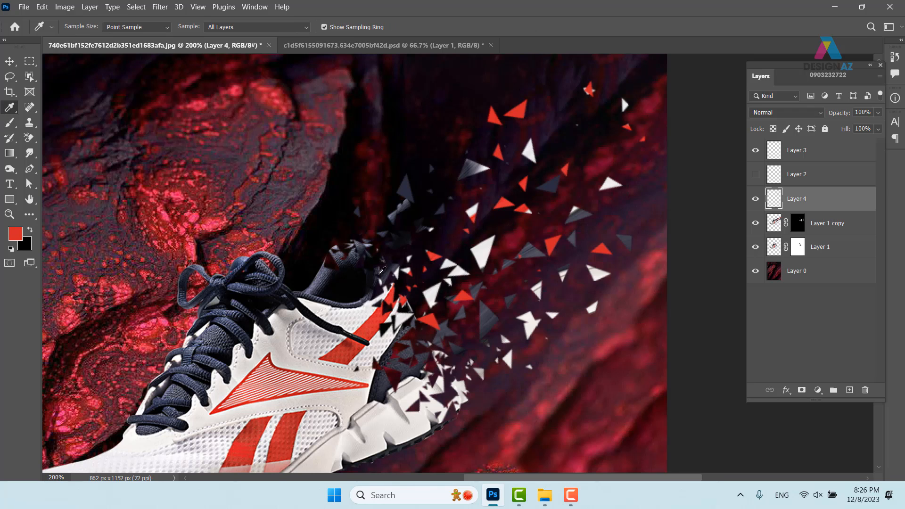
{"action": "left_click", "coordinate": [328, 266]}
{"action": "key", "text": "b"}
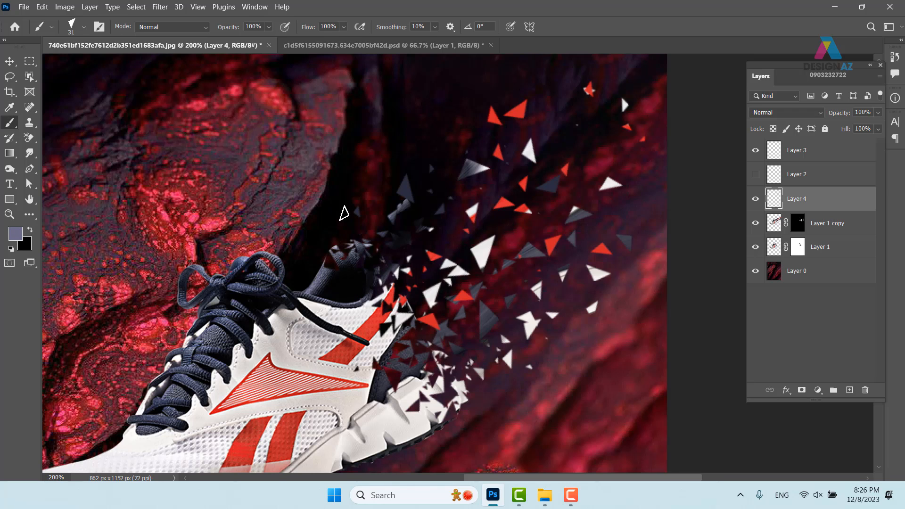
{"action": "right_click", "coordinate": [344, 202], "text": "alt"}
{"action": "mouse_move", "coordinate": [343, 222]}
{"action": "left_mouse_down"}
{"action": "mouse_move", "coordinate": [355, 182]}
{"action": "mouse_move", "coordinate": [379, 154]}
{"action": "left_mouse_up"}
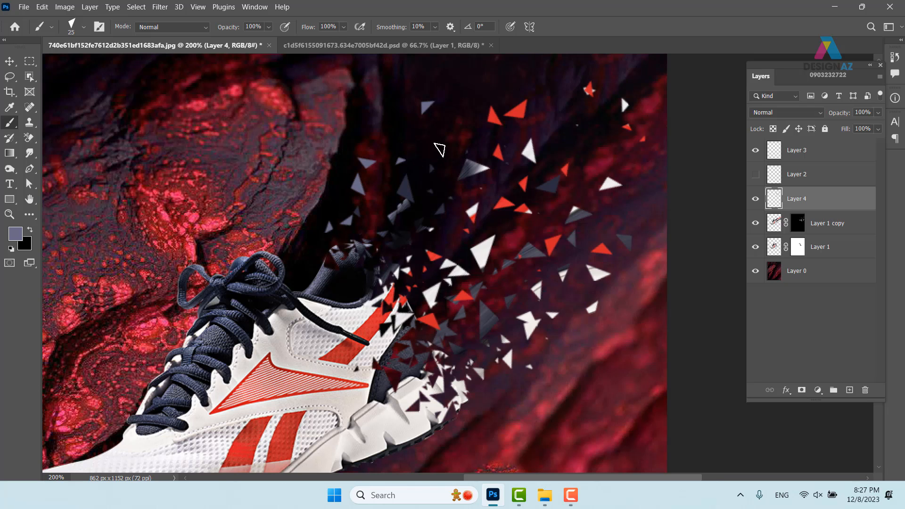
Sample off-white from the sole shards and scatter small white triangles behind the sole and out to the image edge on Layer 4
{"action": "left_click_drag", "start_coordinate": [577, 241], "coordinate": [552, 155]}
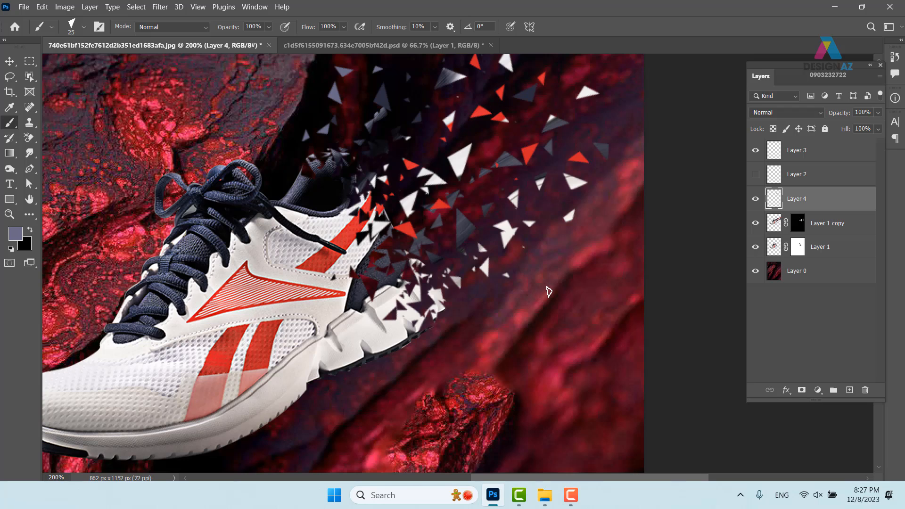
{"action": "key", "text": "i"}
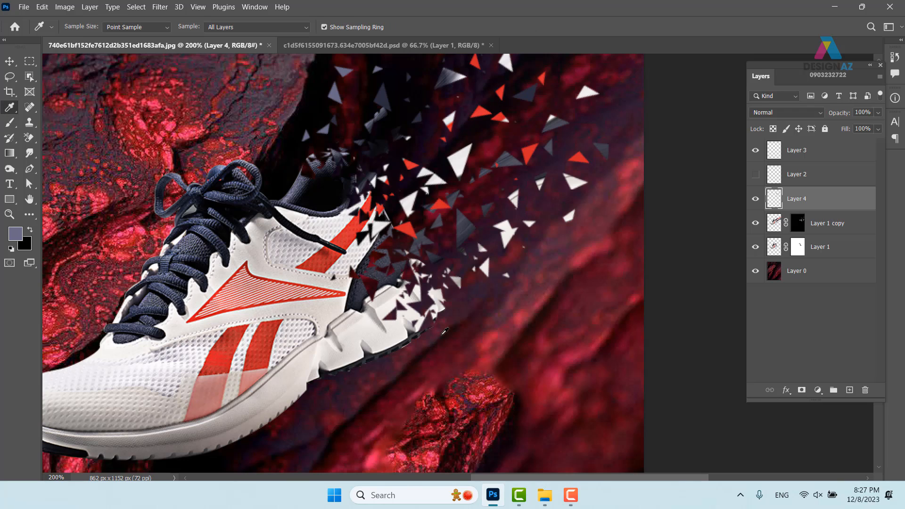
{"action": "left_click", "coordinate": [439, 304]}
{"action": "key", "text": "b"}
{"action": "left_click", "coordinate": [458, 333]}
{"action": "left_click", "coordinate": [492, 302]}
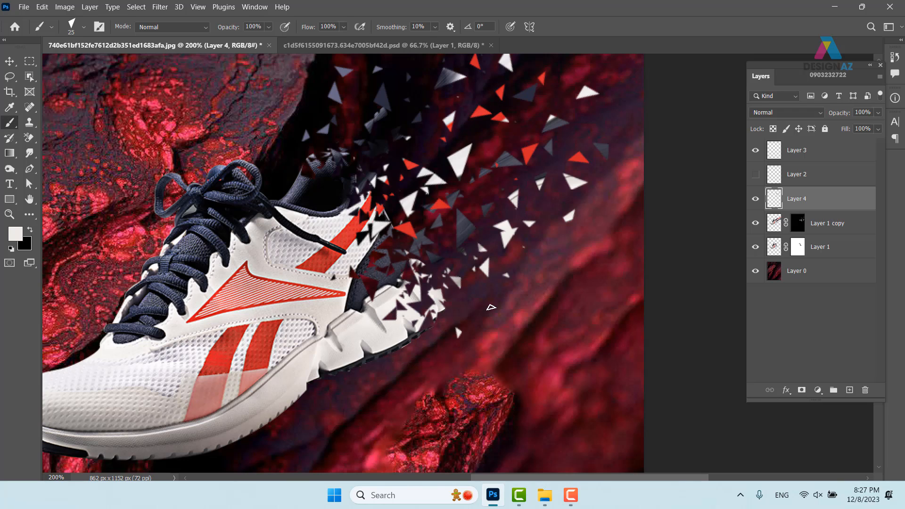
{"action": "left_click", "coordinate": [523, 300]}
{"action": "left_click", "coordinate": [573, 310]}
{"action": "left_click", "coordinate": [626, 284]}
{"action": "left_click", "coordinate": [636, 240]}
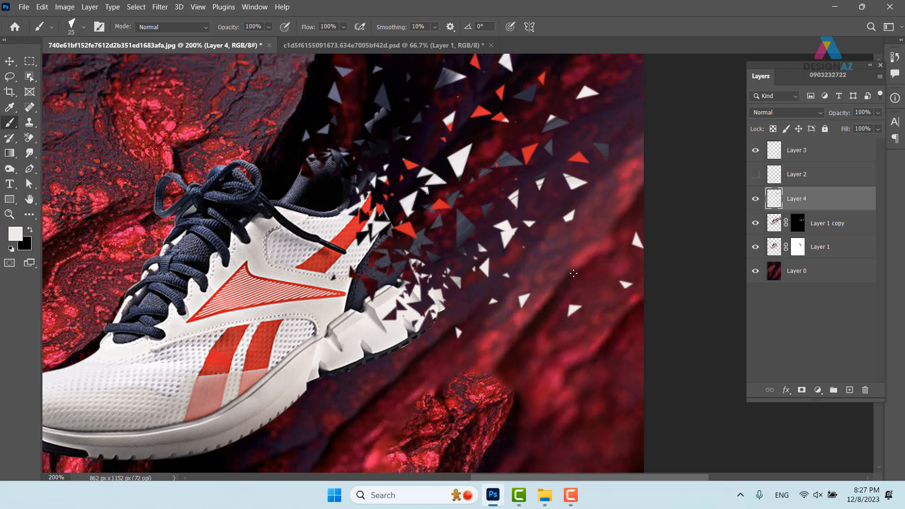
{"action": "left_click", "coordinate": [459, 307]}
{"action": "left_click", "coordinate": [478, 312]}
{"action": "left_click", "coordinate": [505, 316]}
{"action": "left_click", "coordinate": [519, 319]}
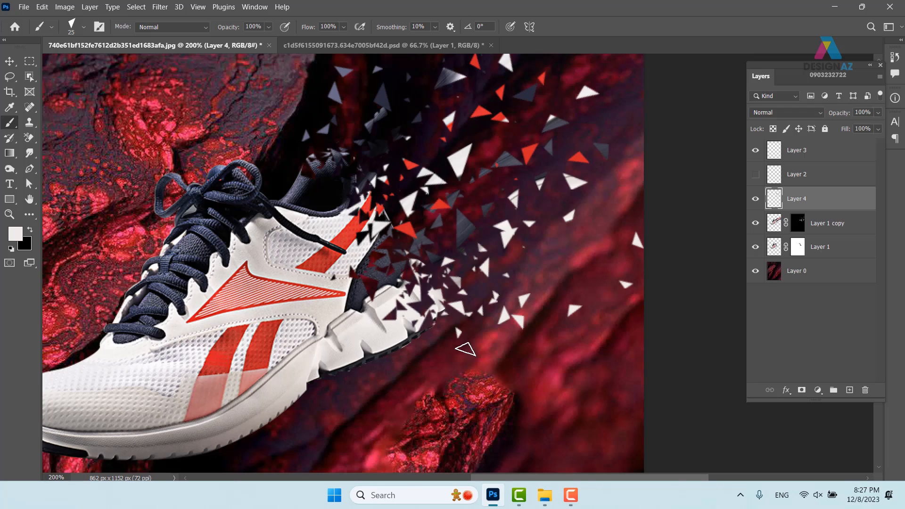
Sample navy from the heel shards, lighten it to 474954 and stamp triangles behind the heel on Layer 4
{"action": "key", "text": "i"}
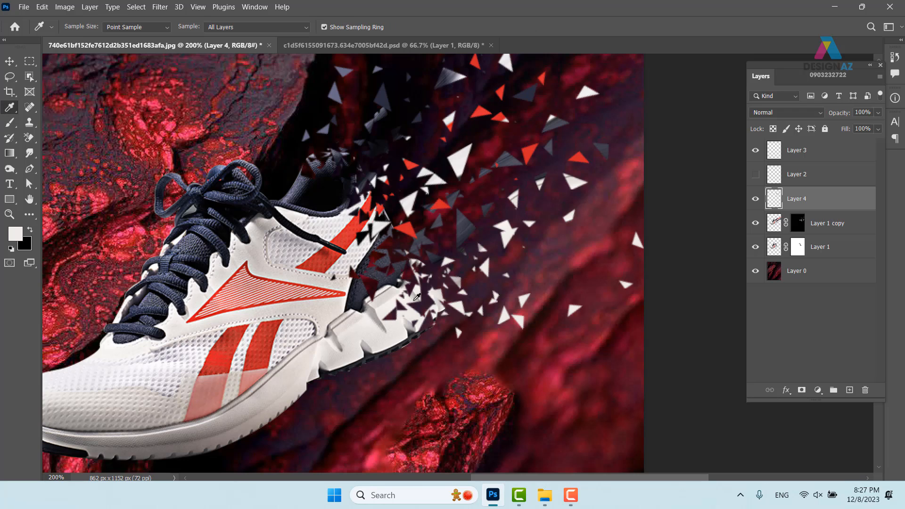
{"action": "left_click", "coordinate": [398, 262]}
{"action": "key", "text": "b"}
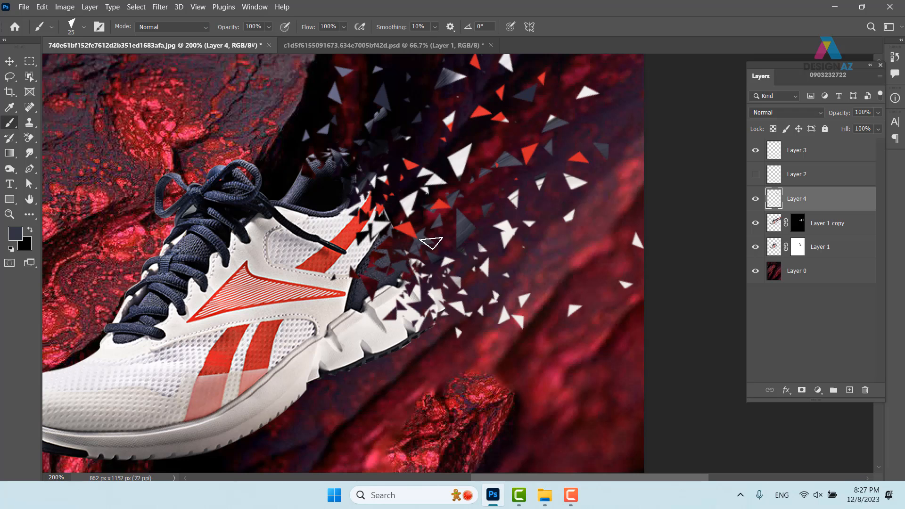
{"action": "left_click", "coordinate": [18, 234]}
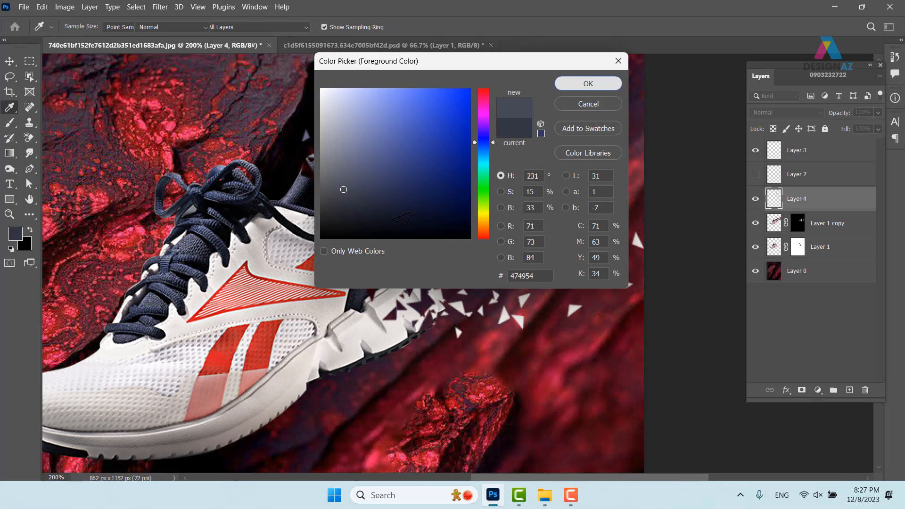
{"action": "left_click", "coordinate": [595, 84]}
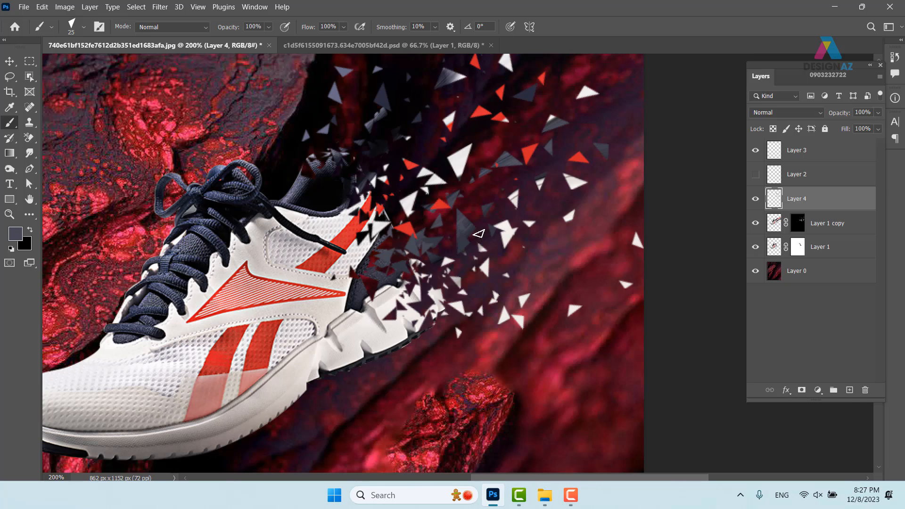
Lighten the grey-blue foreground colour further and add more shards behind the heel and beside the collar on Layer 4
{"action": "left_click", "coordinate": [20, 239]}
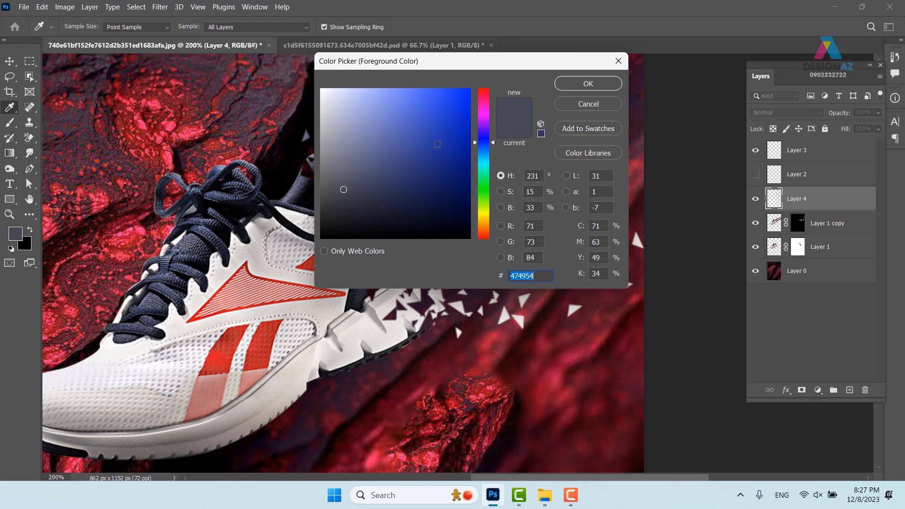
{"action": "left_click", "coordinate": [588, 84]}
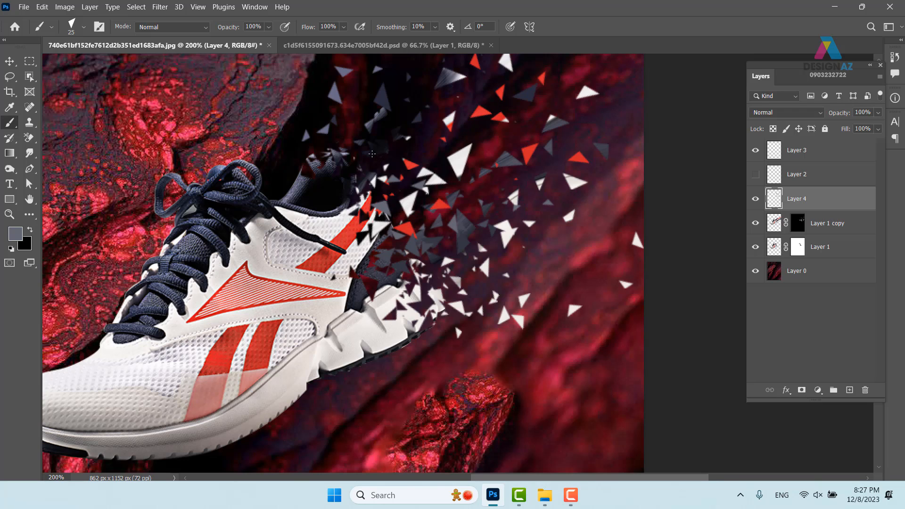
{"action": "left_click_drag", "start_coordinate": [572, 222], "coordinate": [543, 338]}
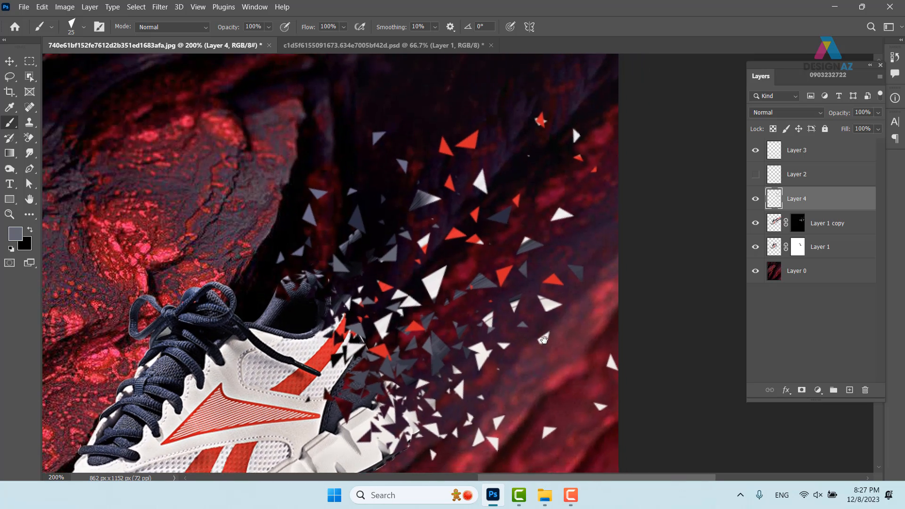
Examine the dispersed shoe up close and in the full composition, checking the shards behind the heel against the rocky background
{"action": "key", "text": "ctrl+minus"}
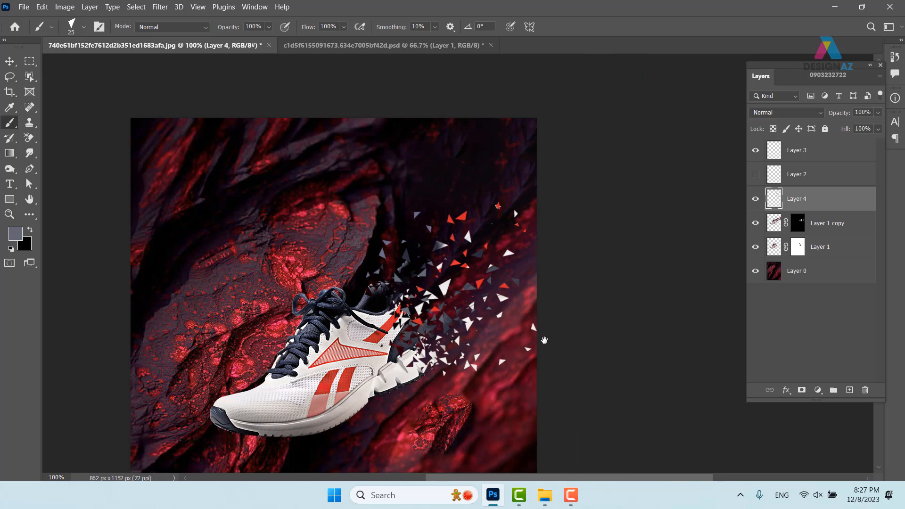
{"action": "mouse_move", "coordinate": [756, 223]}
{"action": "left_mouse_down"}
{"action": "mouse_move", "coordinate": [755, 246]}
{"action": "mouse_move", "coordinate": [755, 223]}
{"action": "left_mouse_up"}
{"action": "left_click_drag", "start_coordinate": [317, 371], "coordinate": [355, 248]}
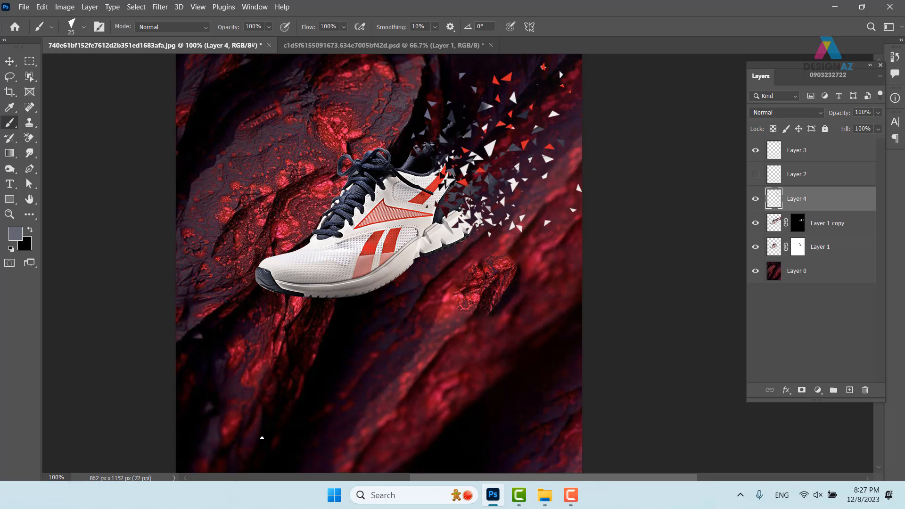
{"action": "key", "text": "ctrl+plus"}
{"action": "left_click_drag", "start_coordinate": [222, 407], "coordinate": [314, 316]}
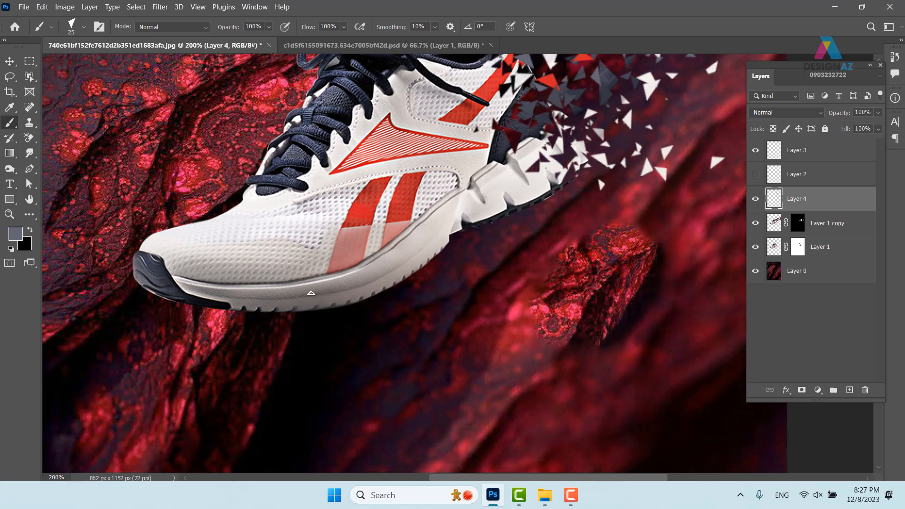
{"action": "key", "text": "v"}
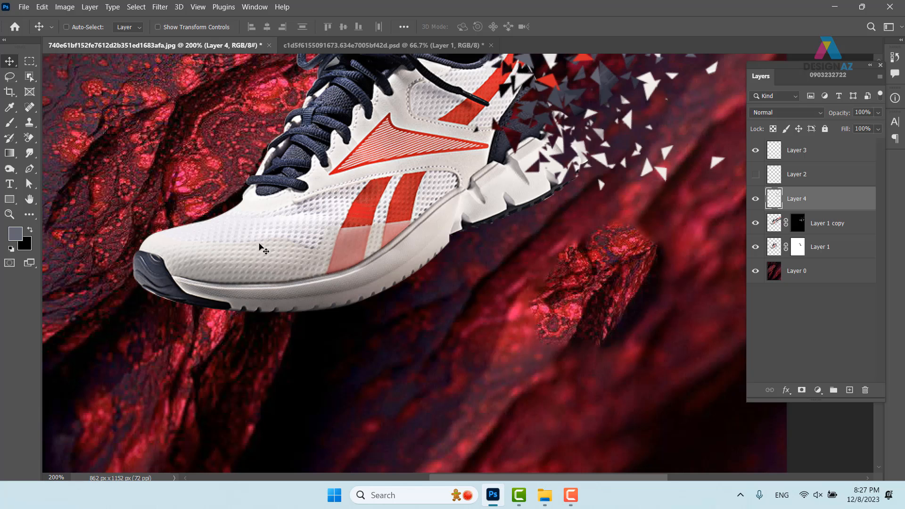
{"action": "scroll", "coordinate": [263, 253], "scroll_direction": "up", "scroll_amount": 2}
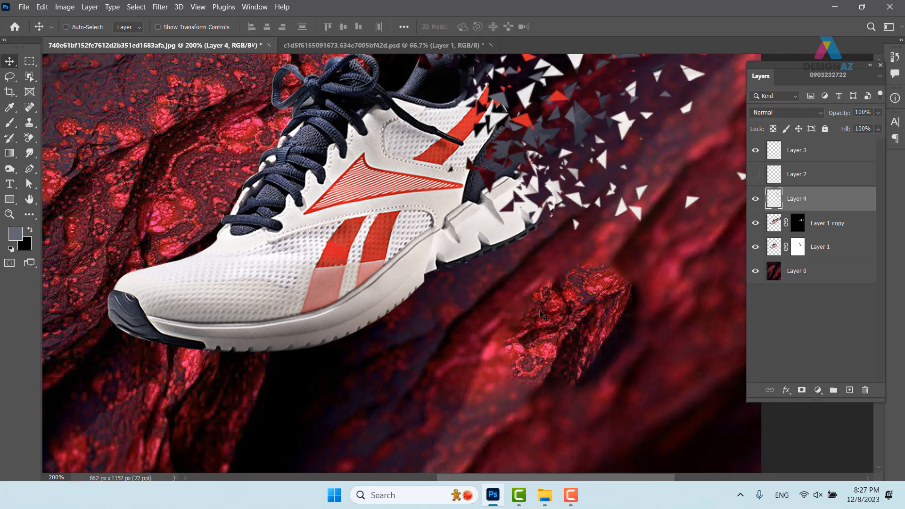
{"action": "key", "text": "ctrl+minus"}
{"action": "key", "text": "ctrl+minus"}
{"action": "key", "text": "ctrl+minus"}
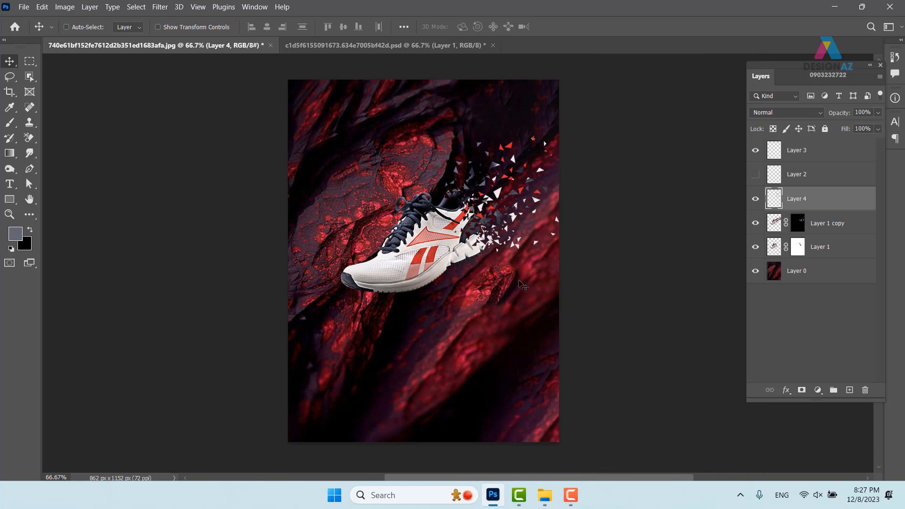
{"action": "key", "text": "ctrl+plus"}
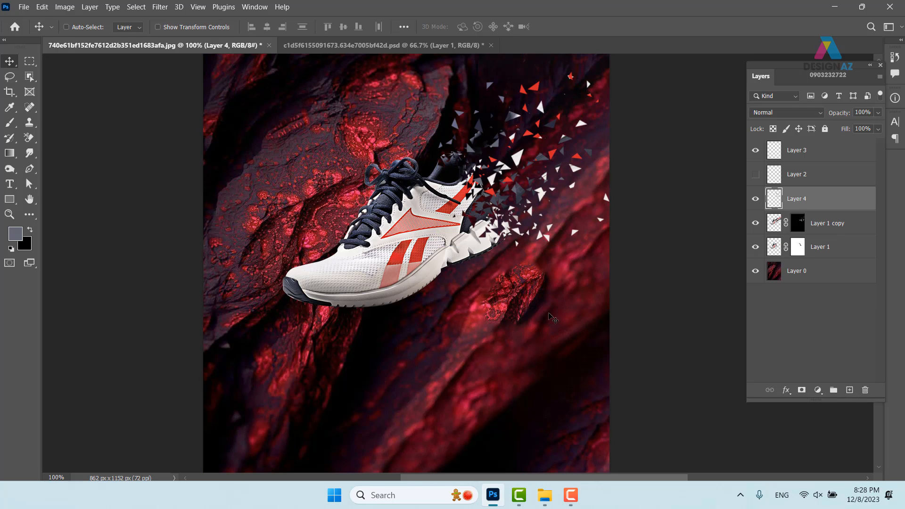
{"action": "key", "text": "ctrl+plus"}
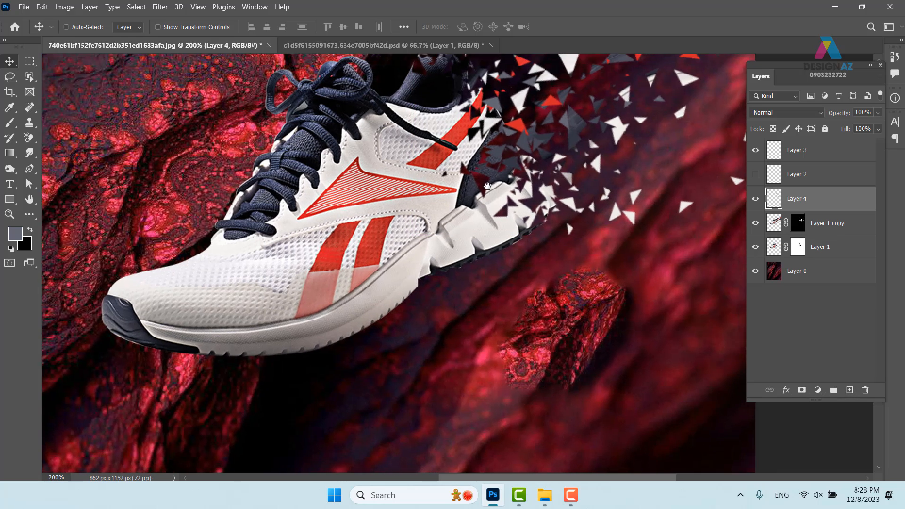
{"action": "left_click_drag", "start_coordinate": [487, 186], "coordinate": [336, 283]}
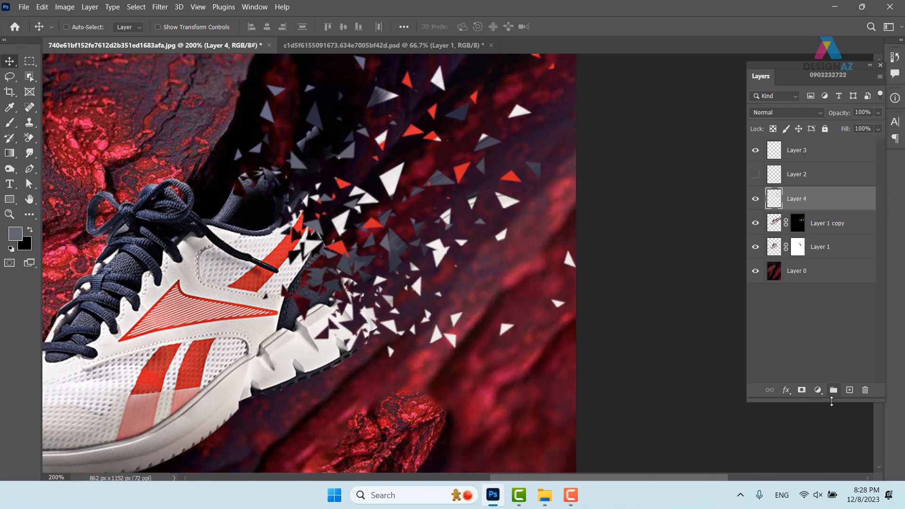
Duplicate the rock background Layer 0 and set the copy to Multiply with 62% fill
{"action": "right_click", "coordinate": [548, 358]}
{"action": "left_click", "coordinate": [562, 363]}
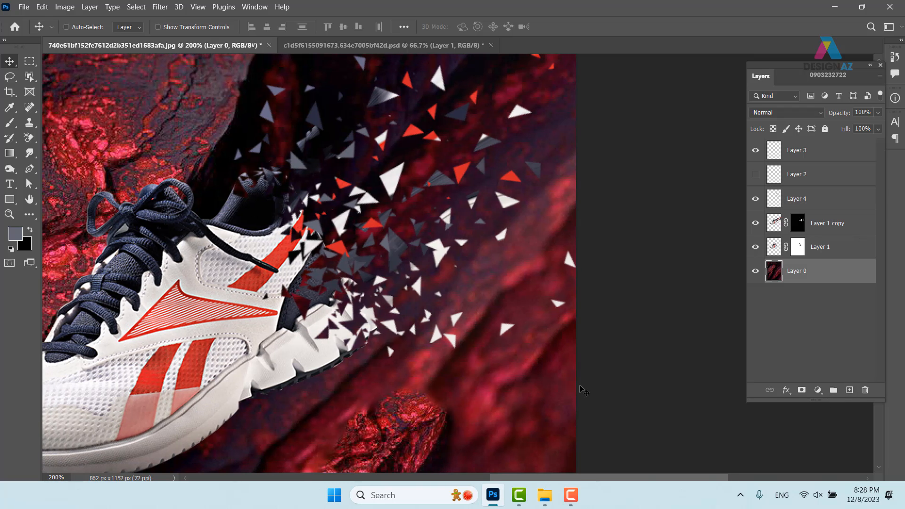
{"action": "key", "text": "ctrl+j"}
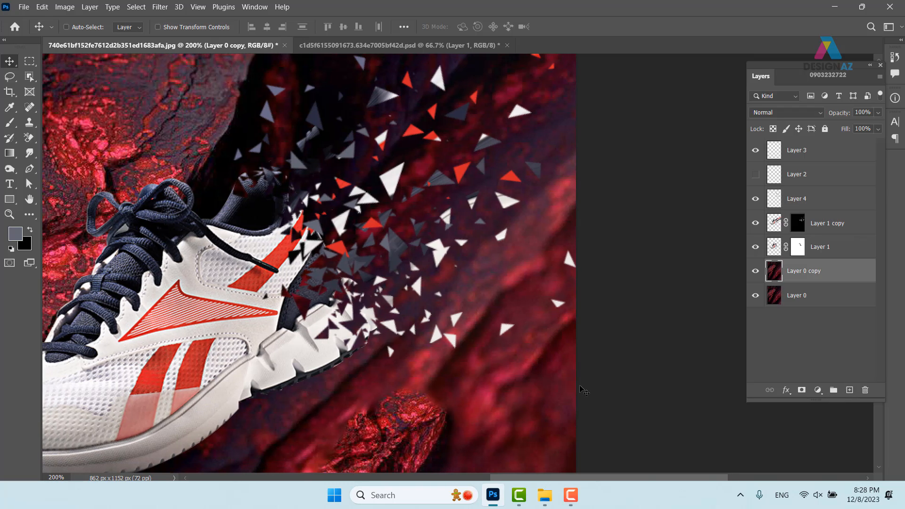
{"action": "left_click", "coordinate": [812, 111]}
{"action": "left_click", "coordinate": [782, 172]}
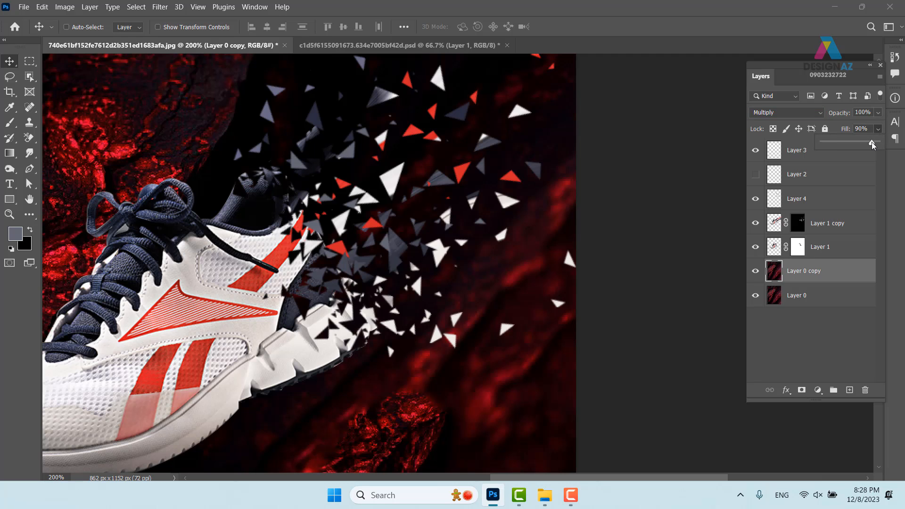
{"action": "left_click_drag", "start_coordinate": [867, 142], "coordinate": [858, 142]}
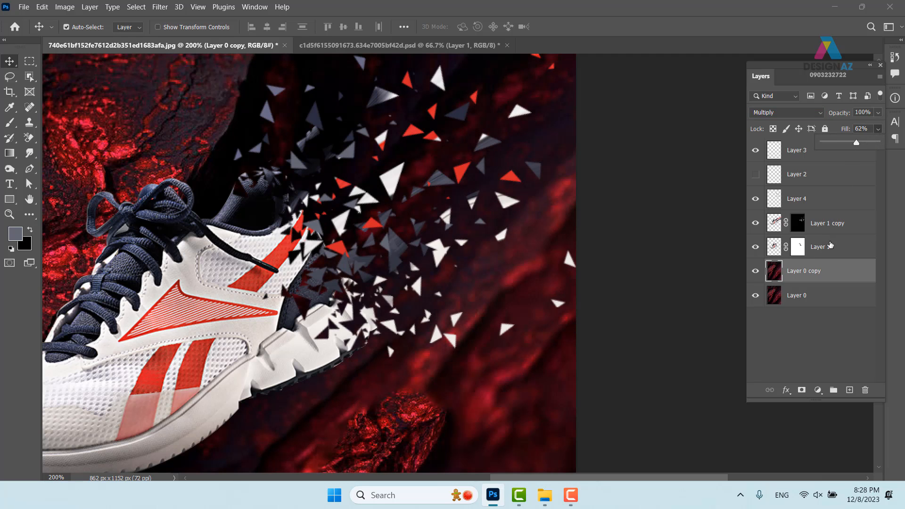
Add a new empty layer and bring it to the top of the layer stack
{"action": "key", "text": "ctrl+1"}
{"action": "key", "text": "ctrl+0"}
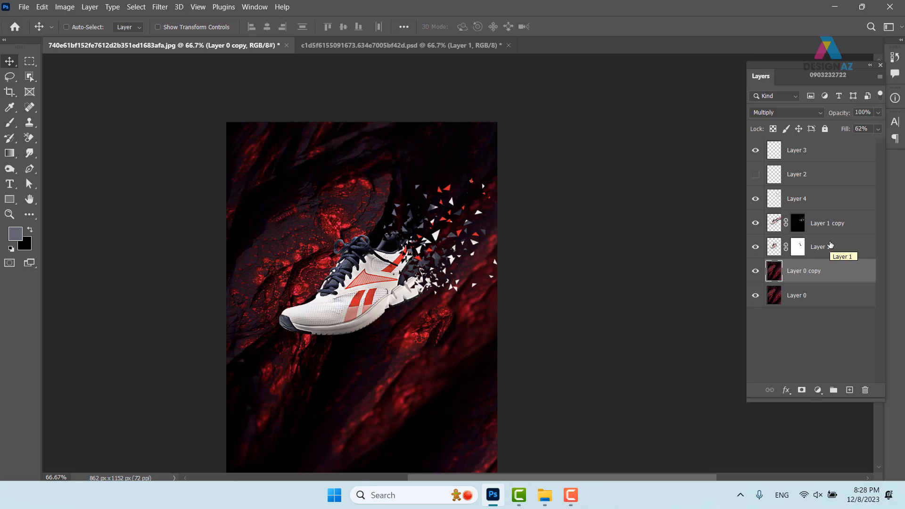
{"action": "key", "text": "ctrl+plus"}
{"action": "key", "text": "ctrl+plus"}
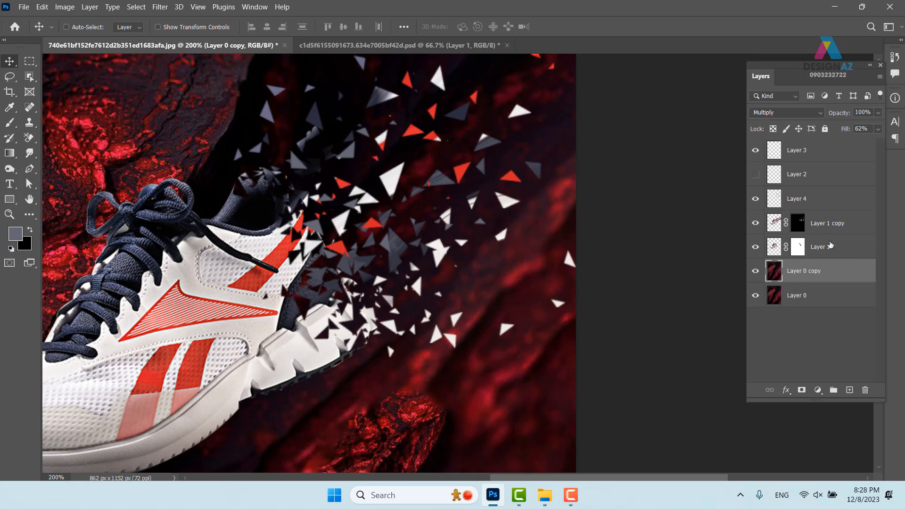
{"action": "left_click_drag", "start_coordinate": [469, 241], "coordinate": [551, 239]}
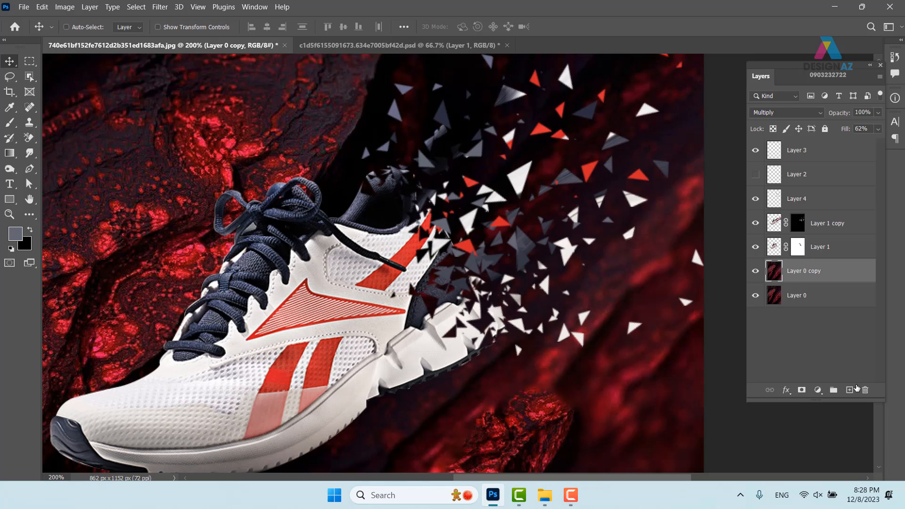
{"action": "left_click", "coordinate": [850, 390]}
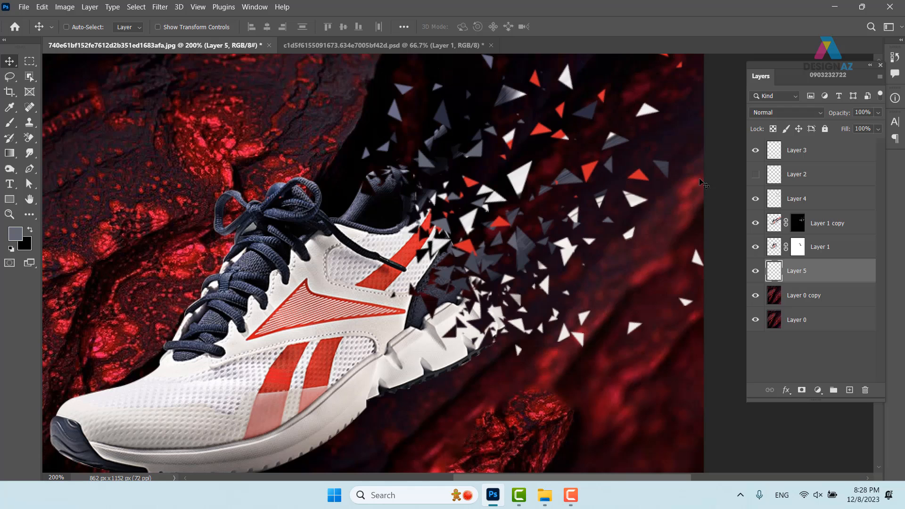
{"action": "key", "text": "ctrl+shift+bracketright"}
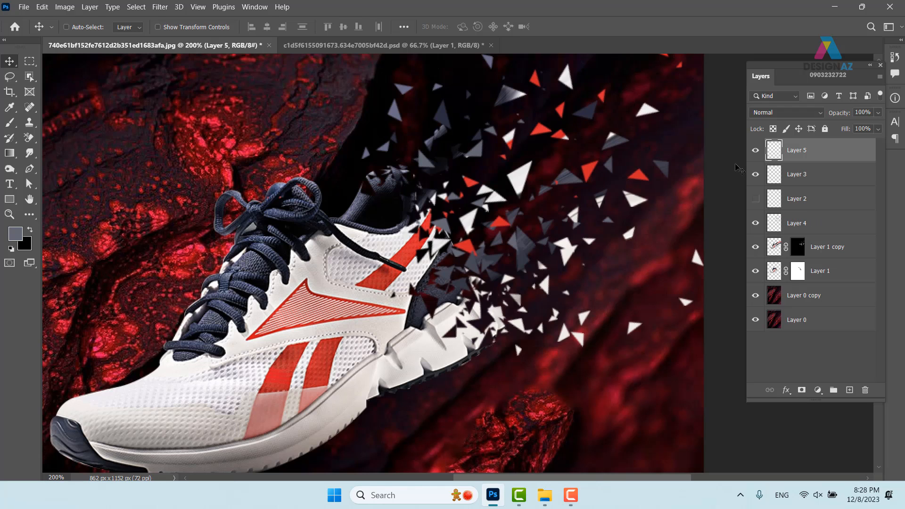
Choose a soft round brush with 0% hardness, enlarge it to 179 px and try a grey-blue dab above the laces on Layer 5
{"action": "key", "text": "b"}
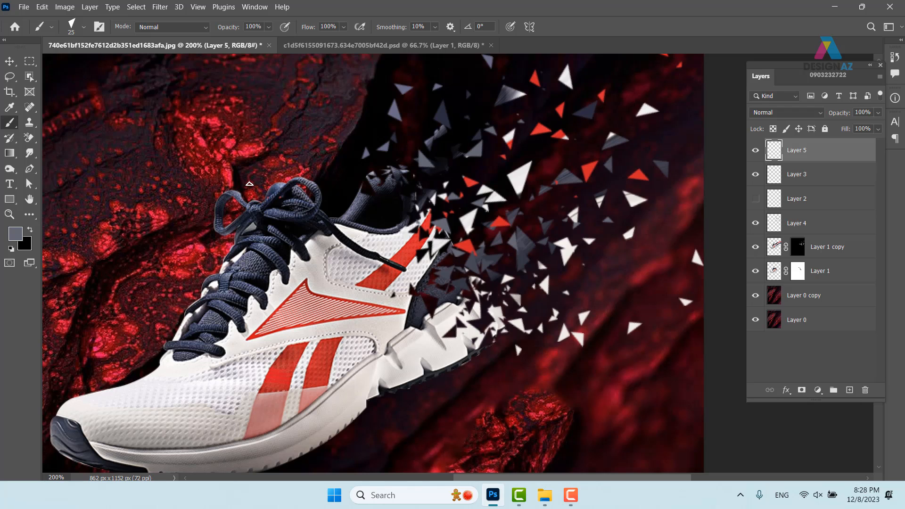
{"action": "left_click", "coordinate": [83, 28]}
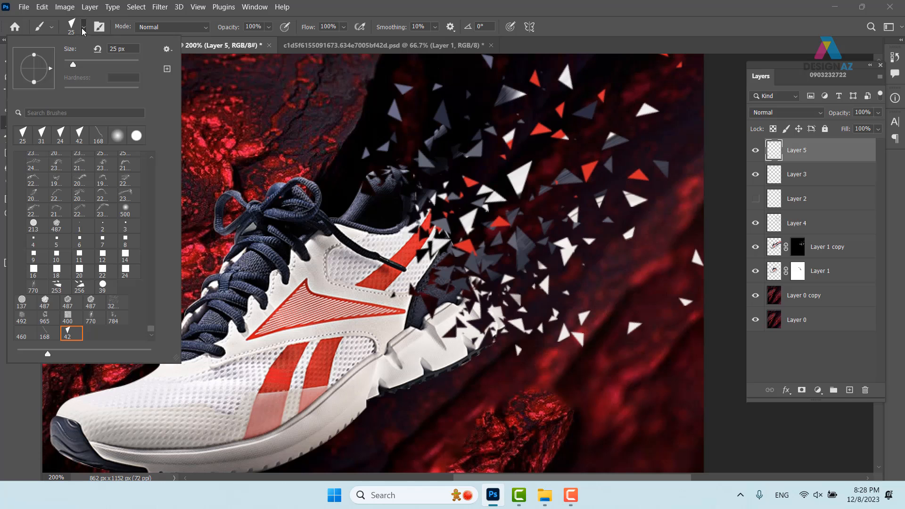
{"action": "left_click", "coordinate": [118, 135]}
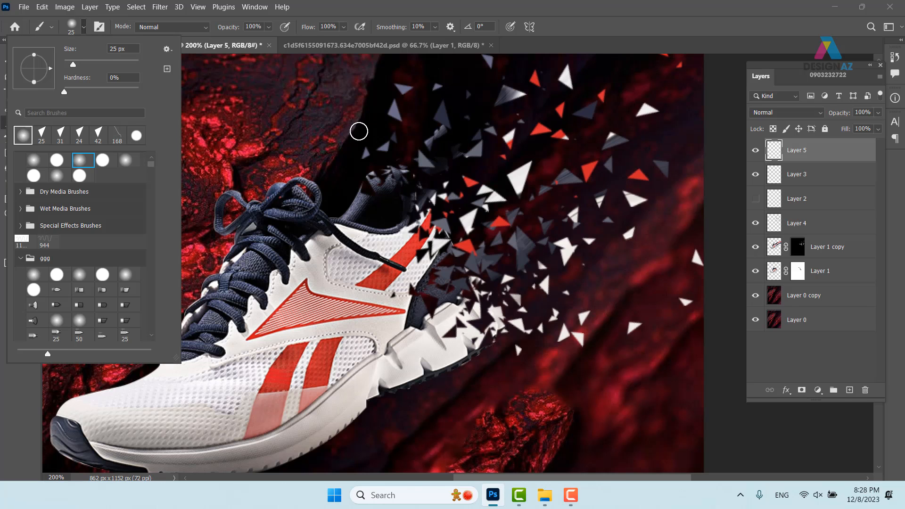
{"action": "left_click_drag", "start_coordinate": [359, 131], "coordinate": [449, 129]}
{"action": "left_click", "coordinate": [325, 124]}
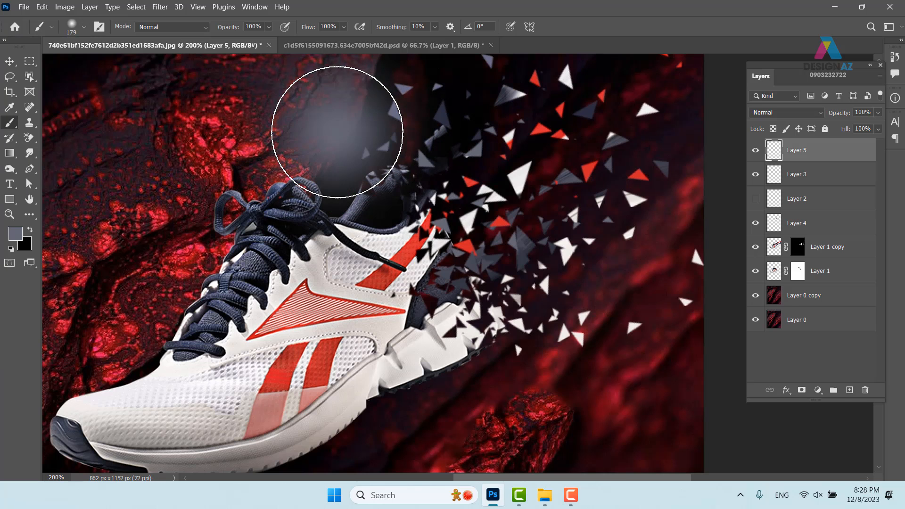
Set the foreground colour to red ff0000 and paint a soft glow above the shoe laces on Layer 5
{"action": "left_click", "coordinate": [15, 234]}
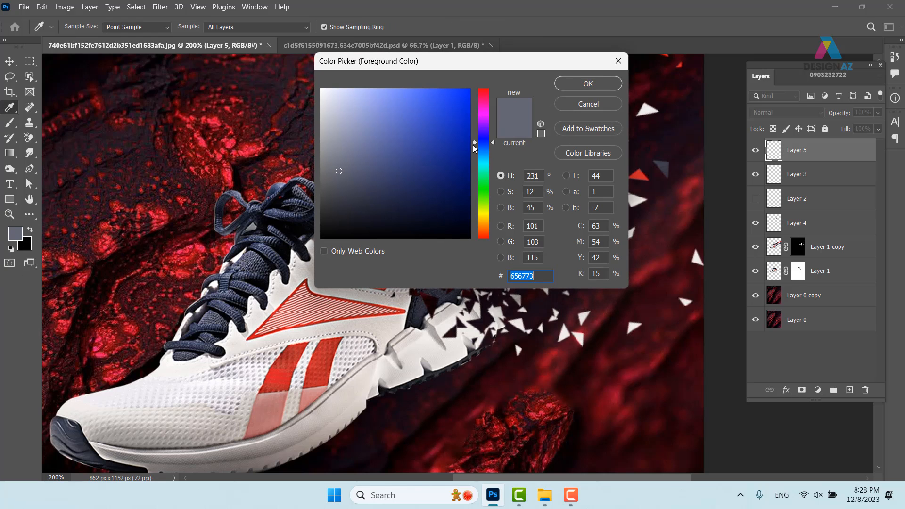
{"action": "left_click_drag", "start_coordinate": [486, 120], "coordinate": [486, 89]}
{"action": "left_click_drag", "start_coordinate": [443, 127], "coordinate": [471, 89]}
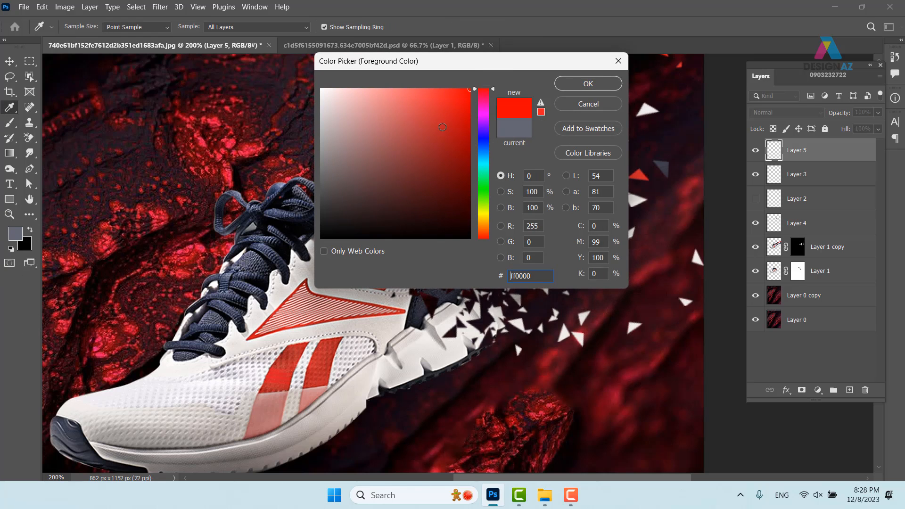
{"action": "left_click", "coordinate": [486, 230]}
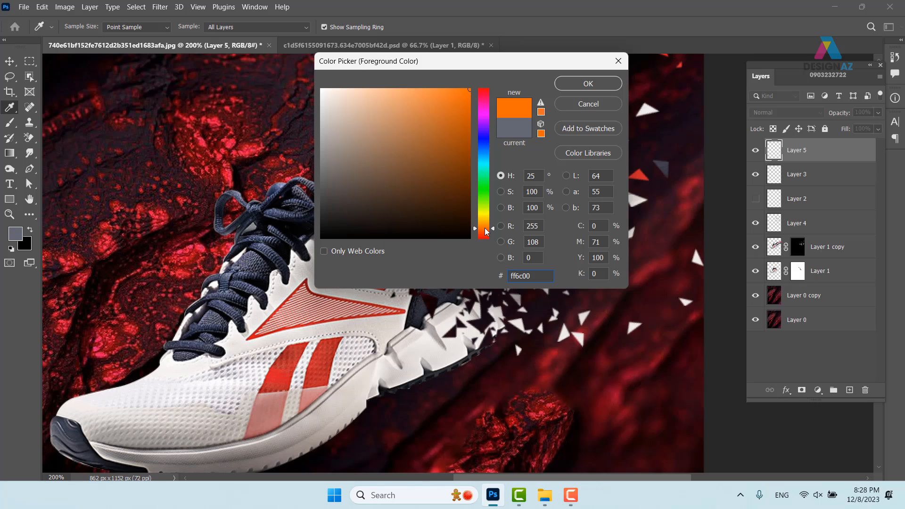
{"action": "left_click_drag", "start_coordinate": [485, 229], "coordinate": [485, 72]}
{"action": "left_click", "coordinate": [588, 84]}
{"action": "key", "text": "b"}
{"action": "left_click", "coordinate": [327, 120]}
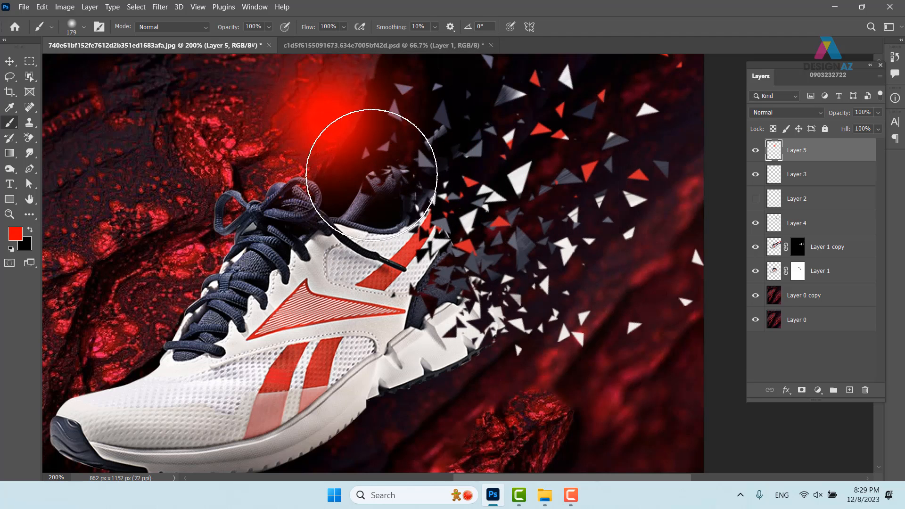
Reduce the brush to 73 px, change the foreground colour to orange ff6b31 and dab it in the centre of the red glow
{"action": "left_click_drag", "start_coordinate": [325, 120], "coordinate": [253, 136]}
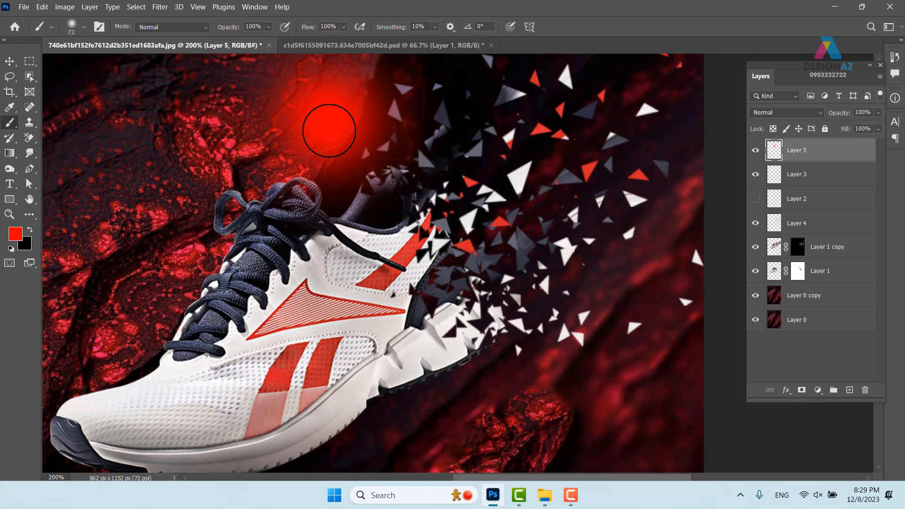
{"action": "left_click", "coordinate": [15, 234]}
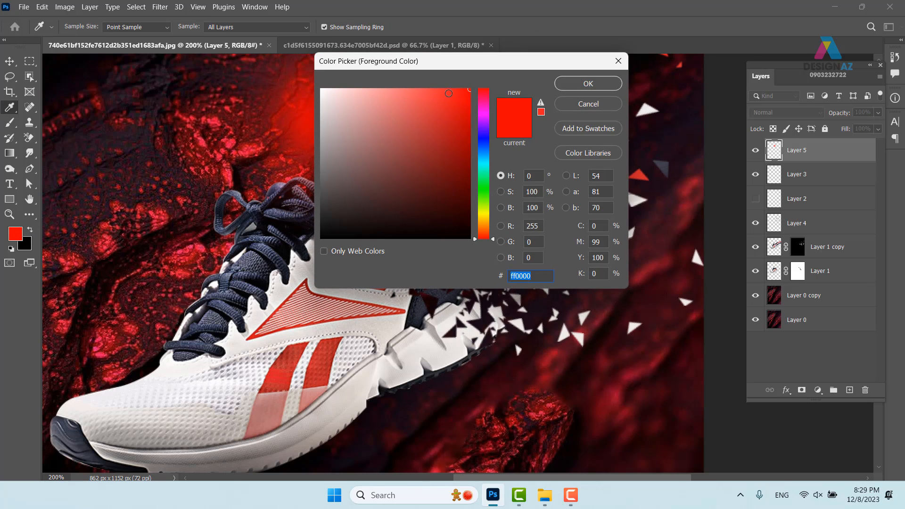
{"action": "left_click_drag", "start_coordinate": [448, 93], "coordinate": [442, 84]}
{"action": "left_click_drag", "start_coordinate": [491, 240], "coordinate": [493, 235]}
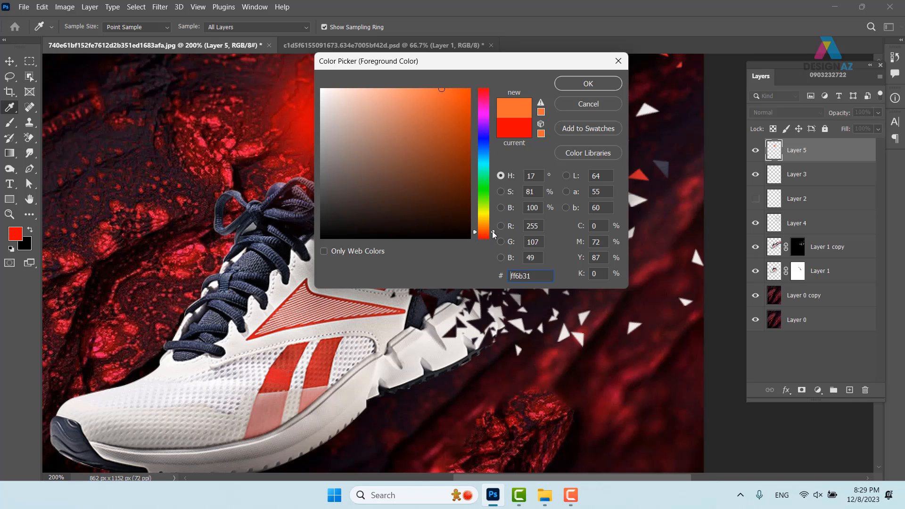
{"action": "left_click", "coordinate": [609, 84]}
{"action": "key", "text": "b"}
{"action": "left_click", "coordinate": [329, 115]}
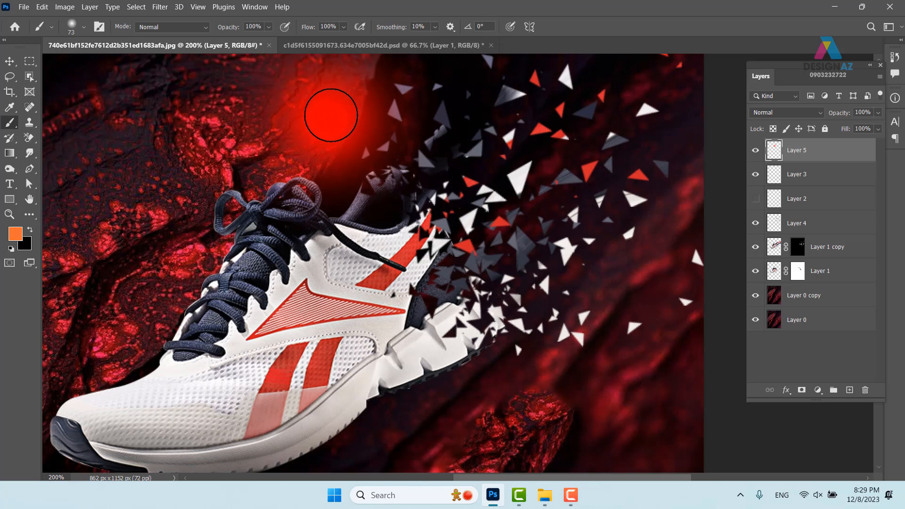
Change the foreground colour to peach ffa37f and dab it in the glow's centre with a 51 px brush
{"action": "left_click", "coordinate": [15, 234]}
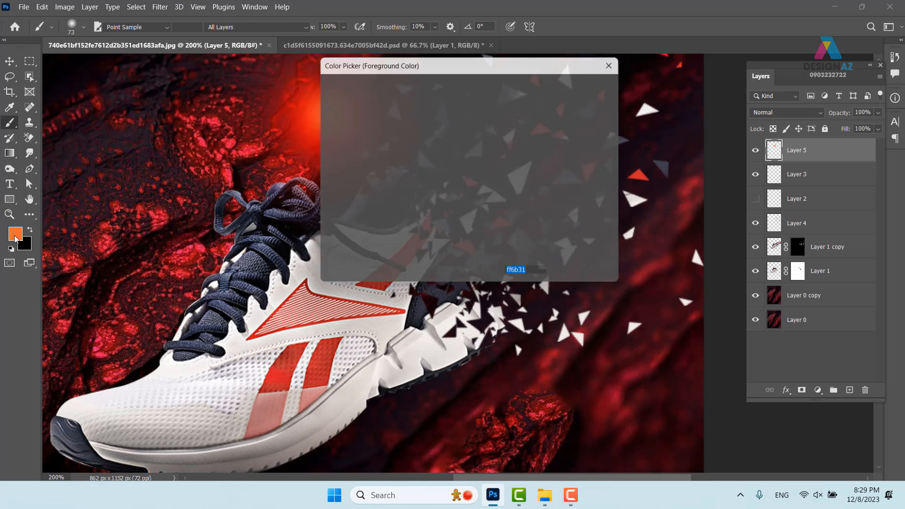
{"action": "left_click", "coordinate": [405, 93]}
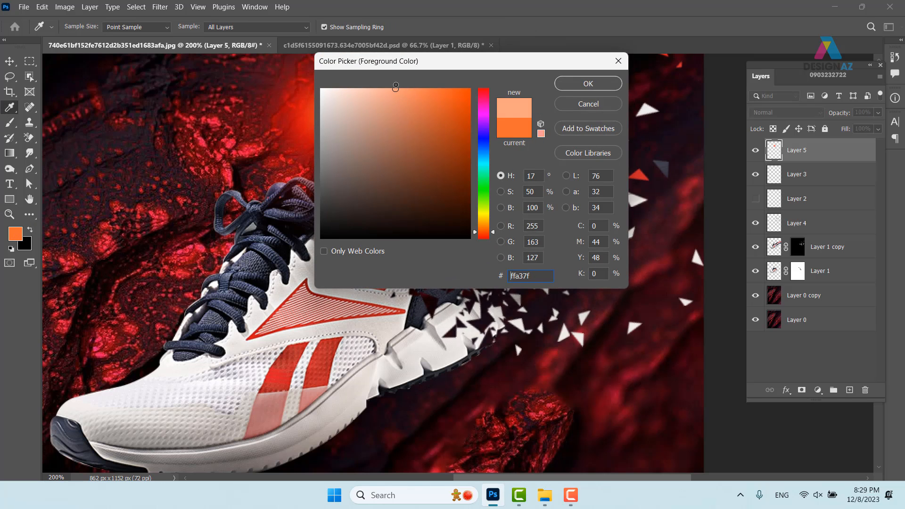
{"action": "left_click", "coordinate": [589, 84]}
{"action": "right_click", "coordinate": [350, 127], "text": "alt"}
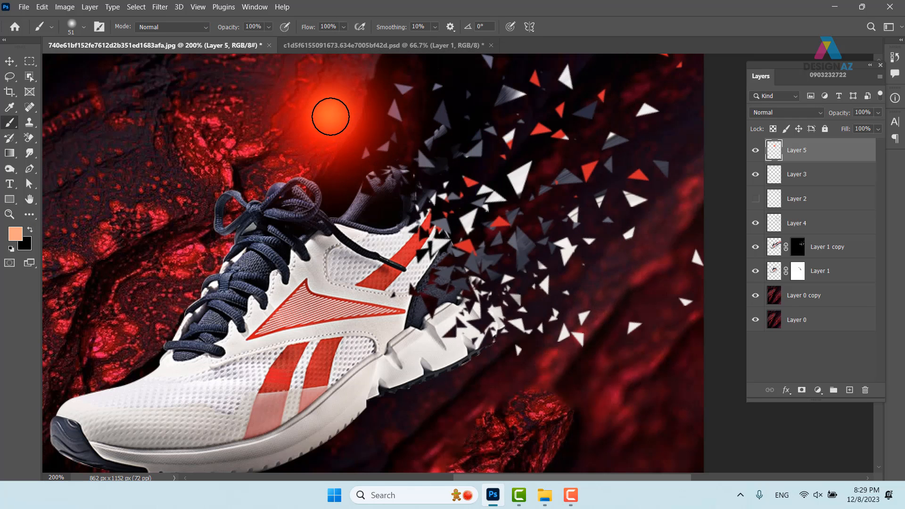
{"action": "left_click", "coordinate": [330, 113]}
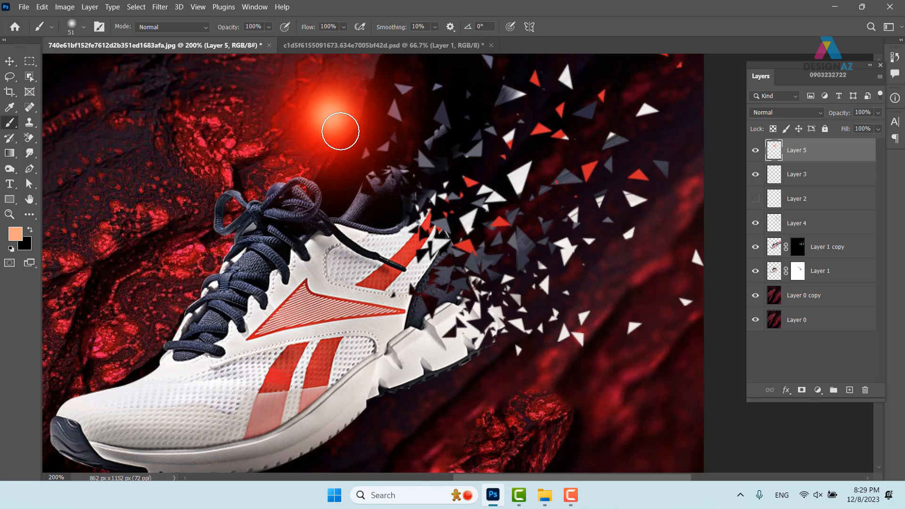
Set the foreground colour to white ffffff and dab it in the glow's centre with a 25 px brush
{"action": "left_click", "coordinate": [17, 232]}
{"action": "type", "text": "ffffff"}
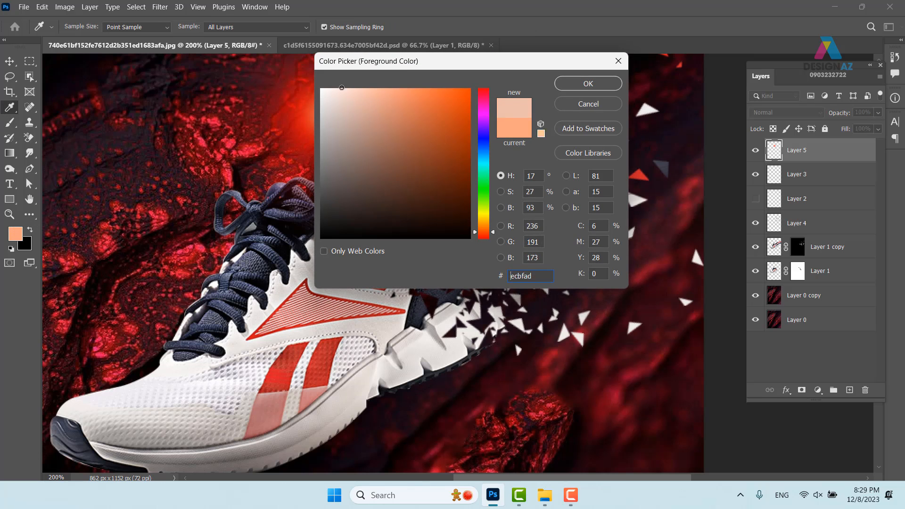
{"action": "left_click", "coordinate": [596, 84]}
{"action": "left_click_drag", "start_coordinate": [366, 119], "coordinate": [333, 115]}
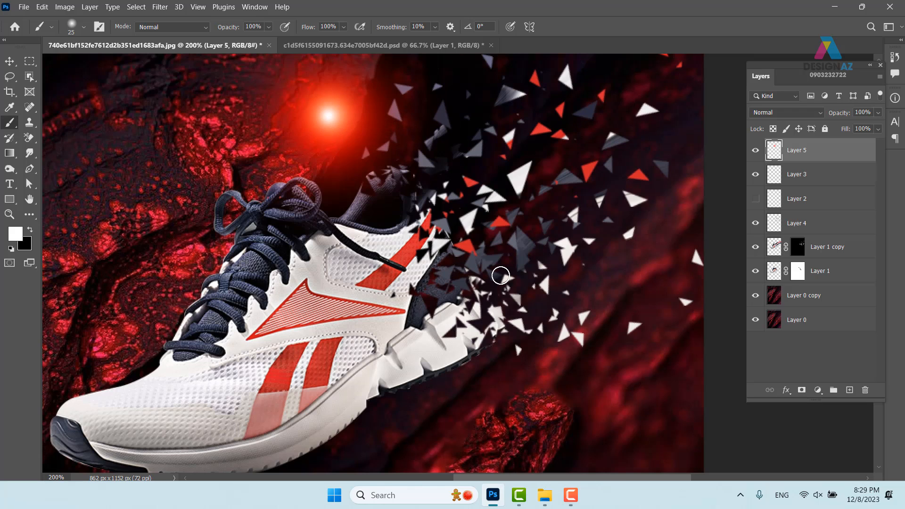
Shift the Layer 5 glow towards the laces and transform it into a horizontal light streak with 198.96% width and 9.34% height
{"action": "key", "text": "v"}
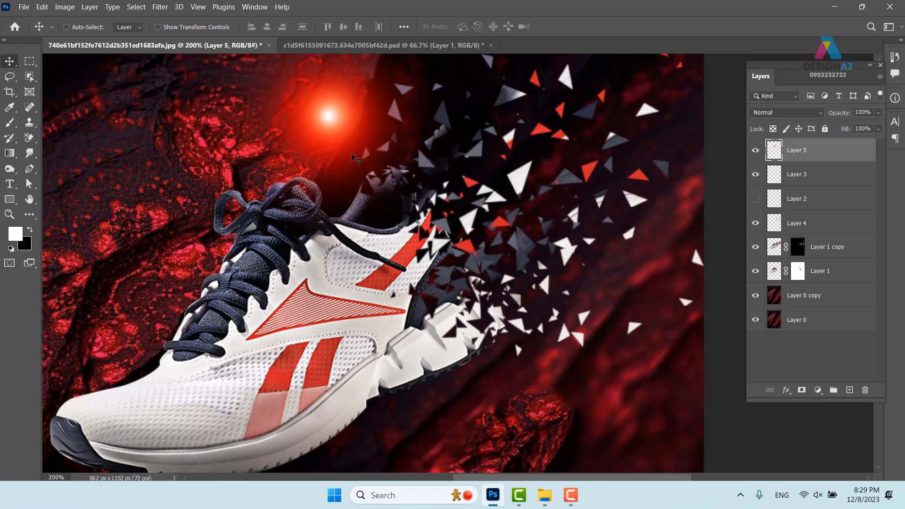
{"action": "left_click_drag", "start_coordinate": [341, 129], "coordinate": [308, 156]}
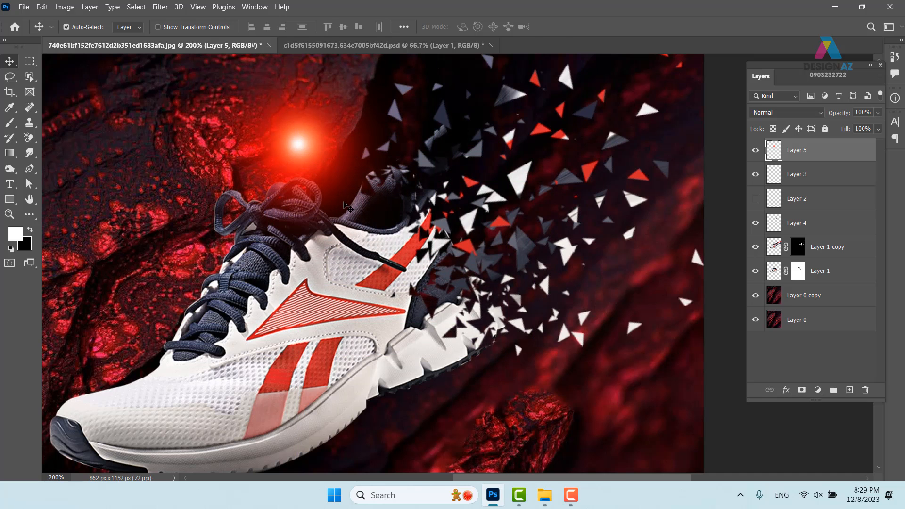
{"action": "key", "text": "ctrl+t"}
{"action": "left_click_drag", "start_coordinate": [340, 130], "coordinate": [347, 241]}
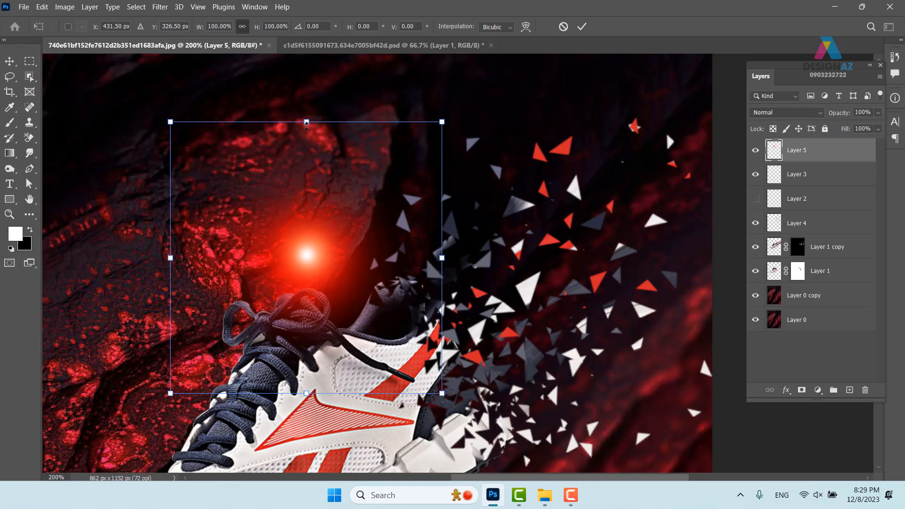
{"action": "left_click_drag", "start_coordinate": [306, 124], "coordinate": [338, 185]}
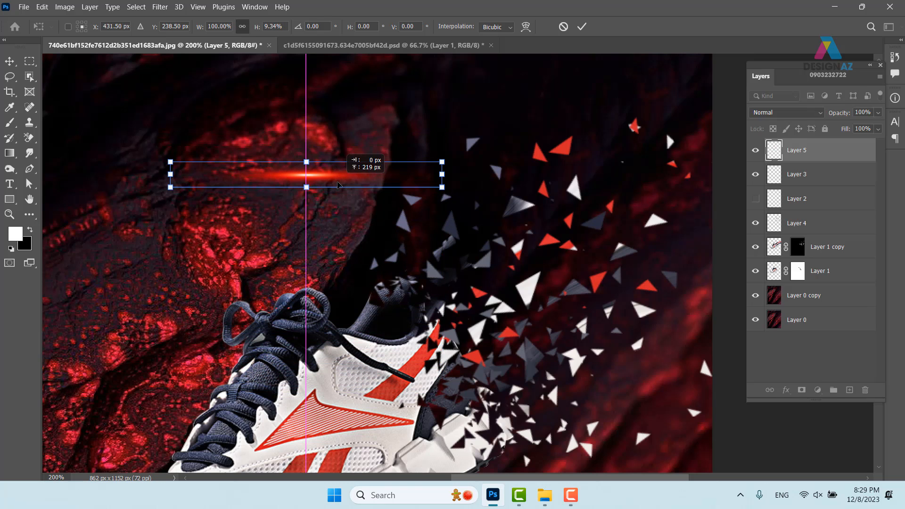
{"action": "left_click_drag", "start_coordinate": [442, 174], "coordinate": [712, 174]}
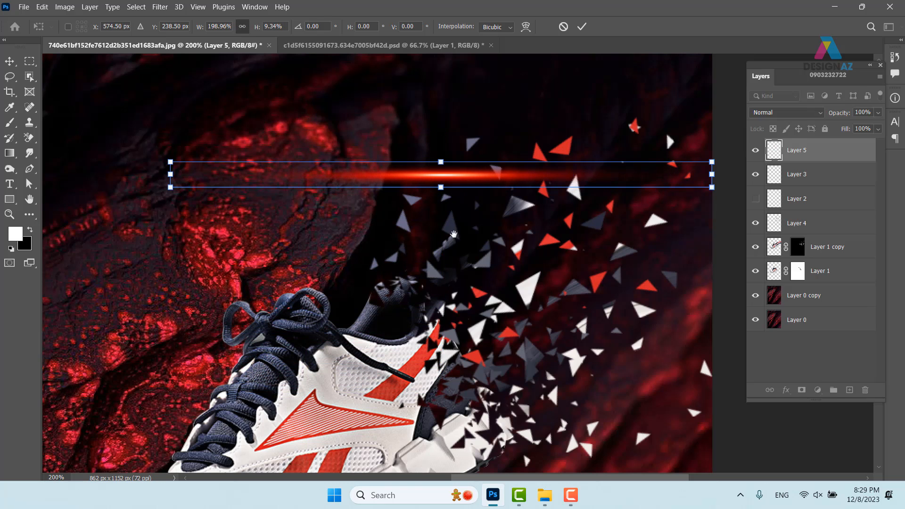
{"action": "left_click_drag", "start_coordinate": [454, 235], "coordinate": [377, 179]}
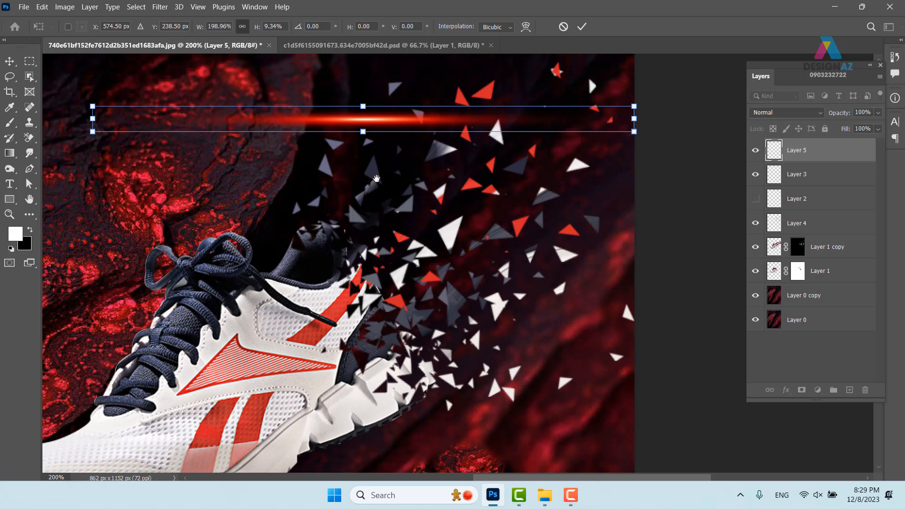
{"action": "key", "text": "Return"}
Move the horizontal light streak down from above the fragments onto the shoe
{"action": "left_click_drag", "start_coordinate": [252, 140], "coordinate": [278, 140]}
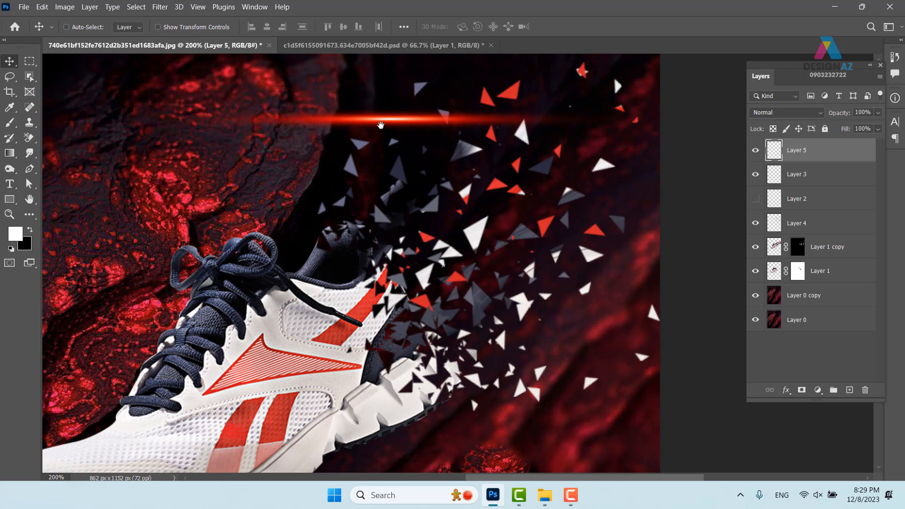
{"action": "left_click_drag", "start_coordinate": [389, 113], "coordinate": [330, 200]}
{"action": "left_click_drag", "start_coordinate": [313, 276], "coordinate": [393, 120]}
{"action": "left_click_drag", "start_coordinate": [410, 186], "coordinate": [361, 308]}
{"action": "left_click_drag", "start_coordinate": [363, 158], "coordinate": [315, 251]}
Rotate the light streak to about -33.7° and position it along the sole's underside at the heel
{"action": "key", "text": "ctrl+t"}
{"action": "left_click_drag", "start_coordinate": [509, 197], "coordinate": [419, 67]}
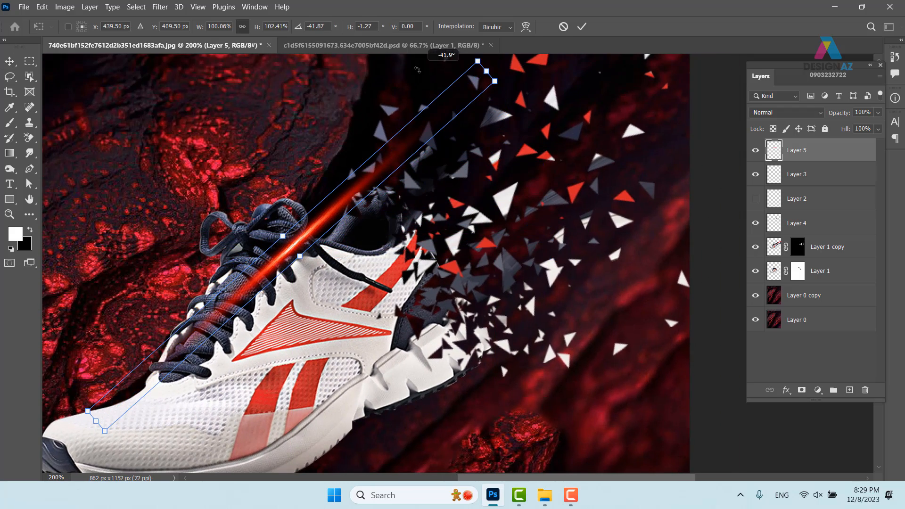
{"action": "left_click_drag", "start_coordinate": [403, 130], "coordinate": [354, 277]}
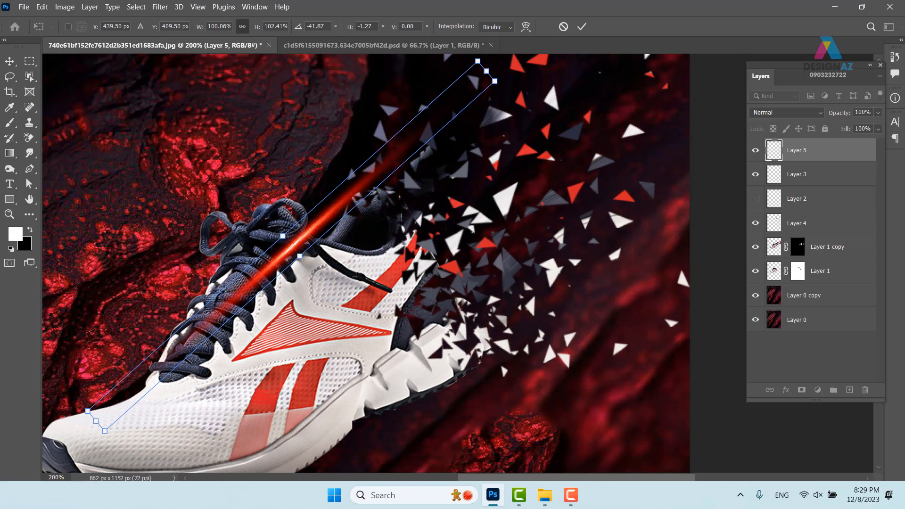
{"action": "left_click_drag", "start_coordinate": [318, 231], "coordinate": [488, 341]}
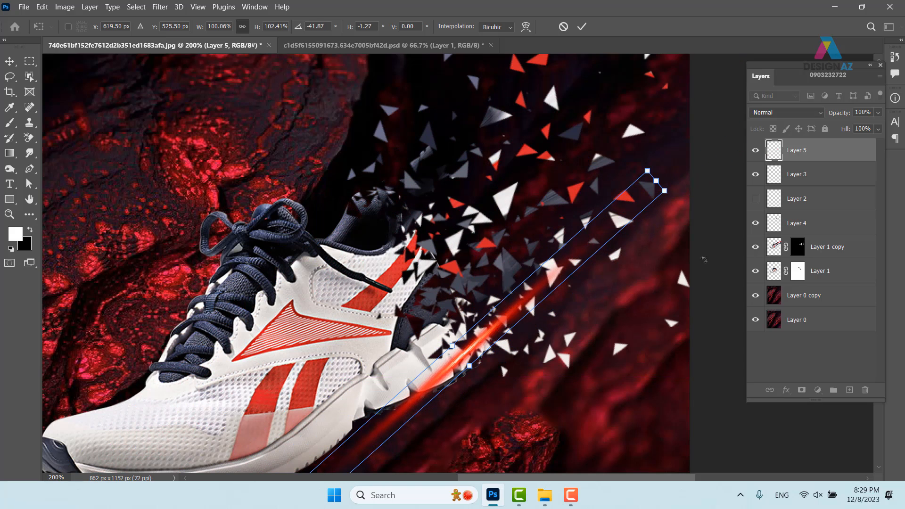
{"action": "left_click_drag", "start_coordinate": [694, 204], "coordinate": [710, 228]}
{"action": "left_click_drag", "start_coordinate": [501, 361], "coordinate": [427, 268]}
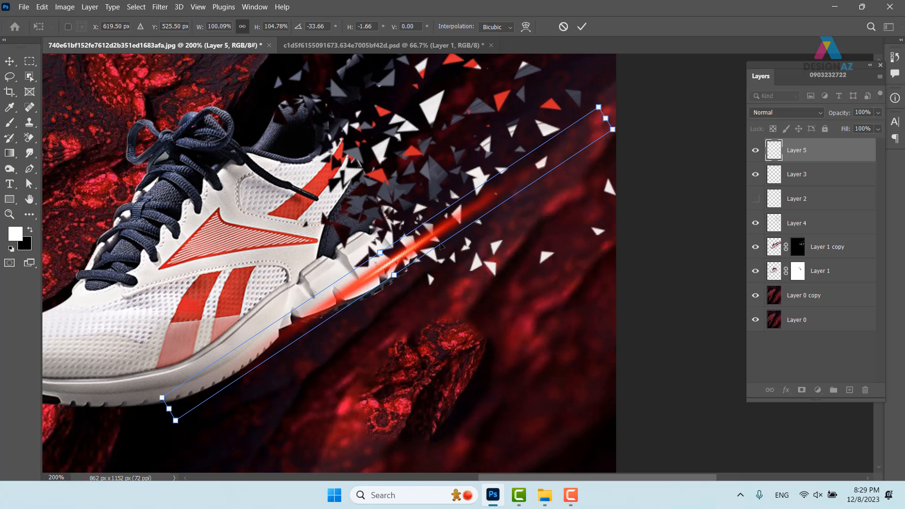
{"action": "left_click_drag", "start_coordinate": [437, 235], "coordinate": [543, 200]}
{"action": "key", "text": "Return"}
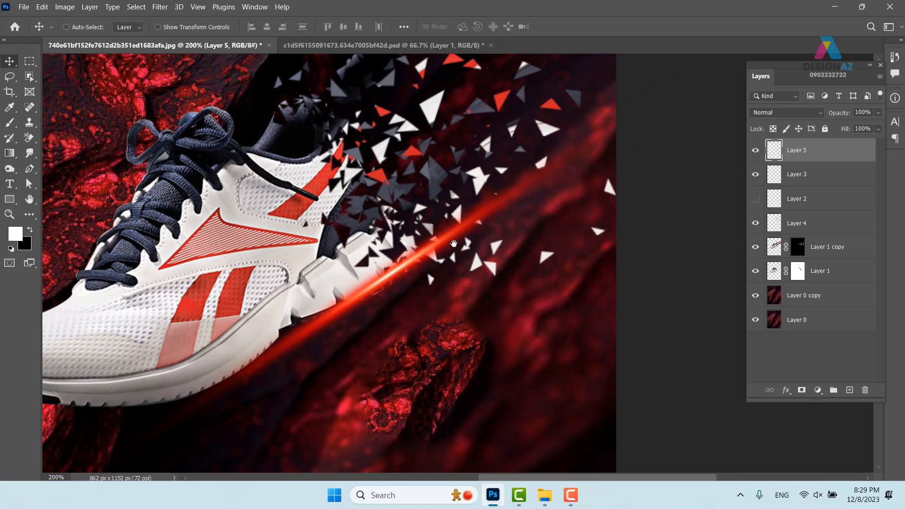
{"action": "left_click_drag", "start_coordinate": [454, 244], "coordinate": [445, 292]}
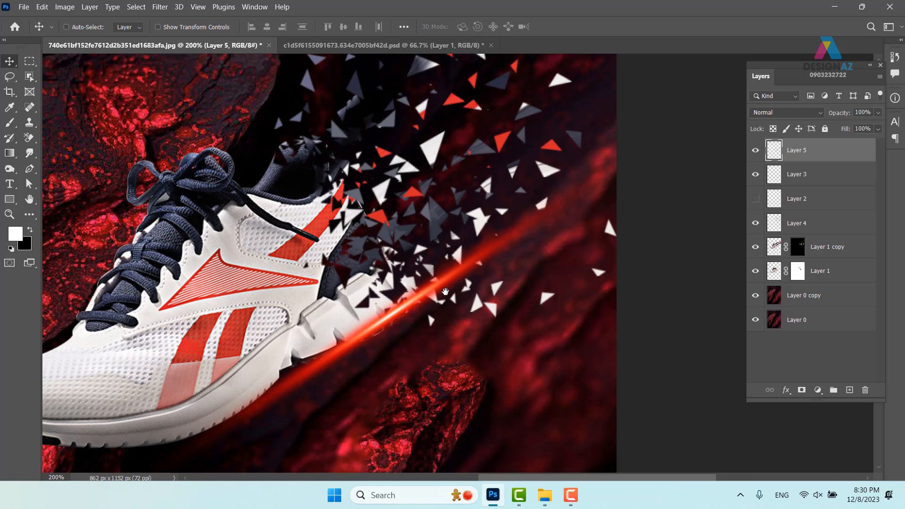
Replace the light-streak layer with a new black-filled layer in Screen blending mode
{"action": "key", "text": "Delete"}
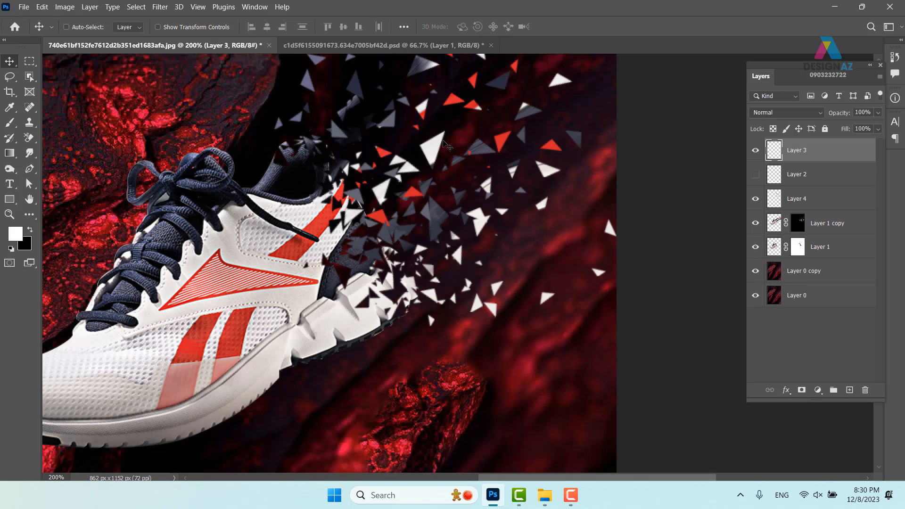
{"action": "left_click", "coordinate": [851, 391]}
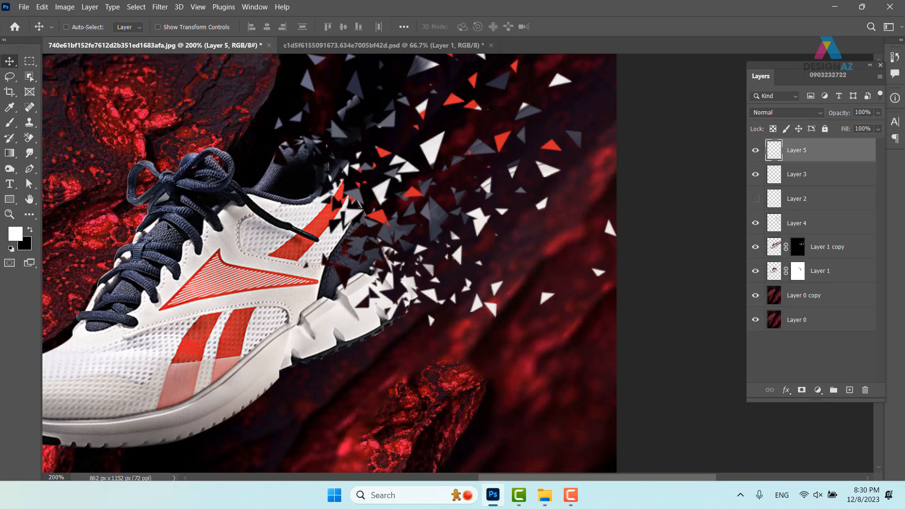
{"action": "key", "text": "ctrl+BackSpace"}
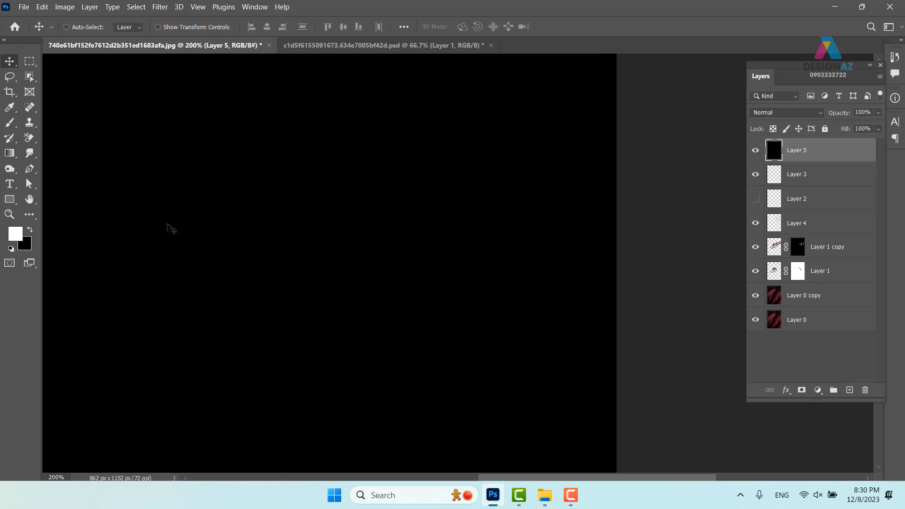
{"action": "left_click", "coordinate": [787, 113]}
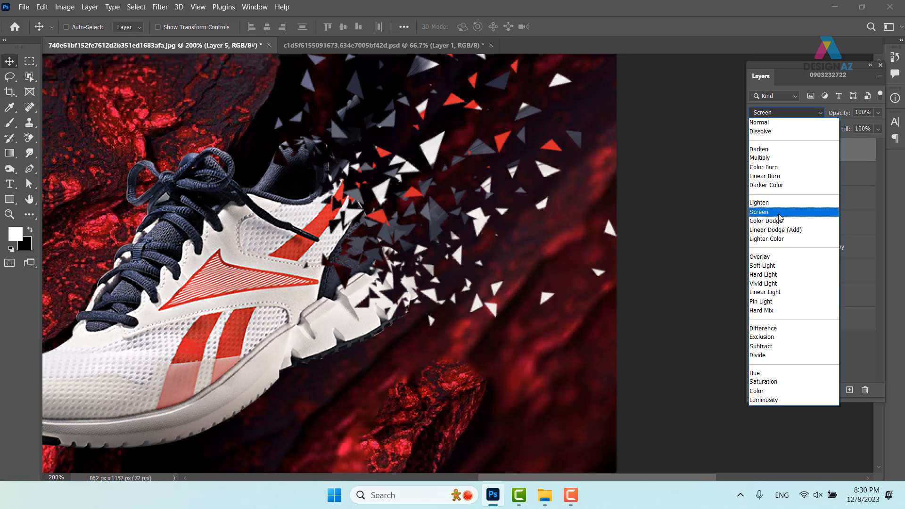
{"action": "left_click", "coordinate": [779, 213]}
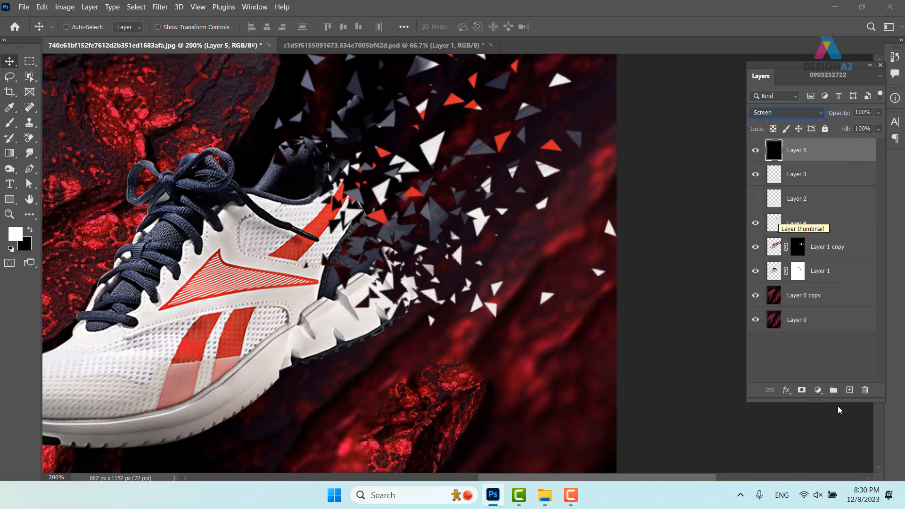
Add an empty layer on top and a Gradient Map adjustment layer above it with the Black, White preset
{"action": "left_click", "coordinate": [850, 390]}
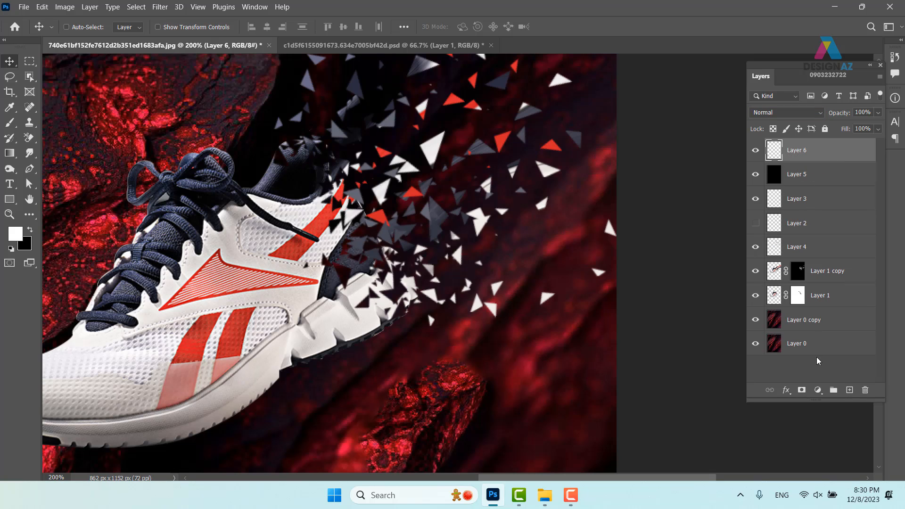
{"action": "left_click", "coordinate": [820, 392]}
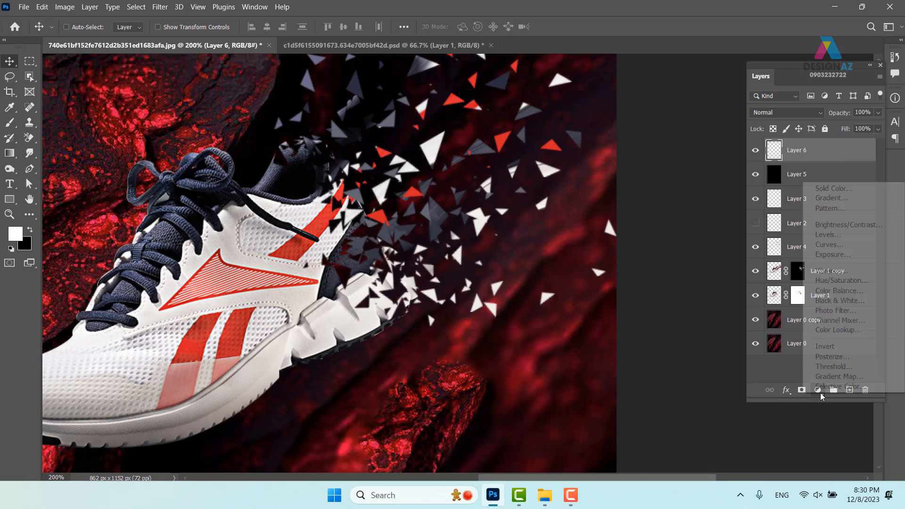
{"action": "left_click", "coordinate": [843, 378]}
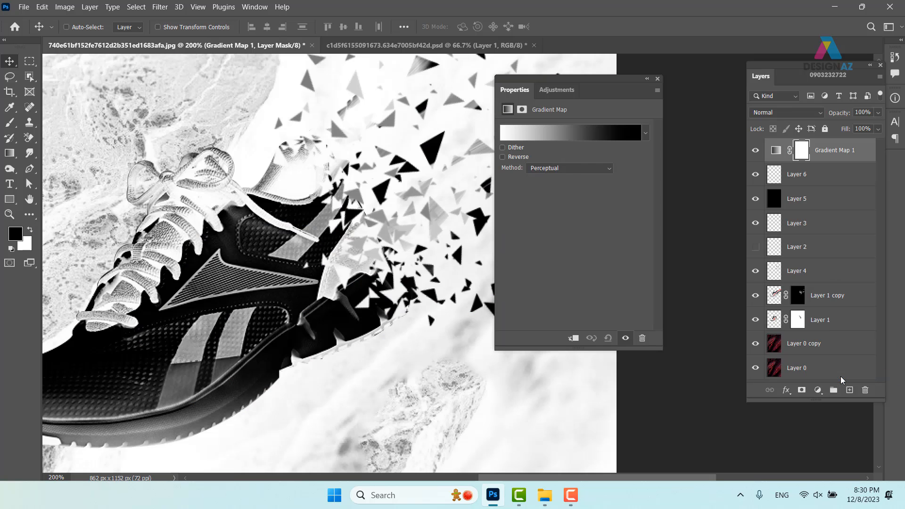
{"action": "left_click", "coordinate": [601, 133]}
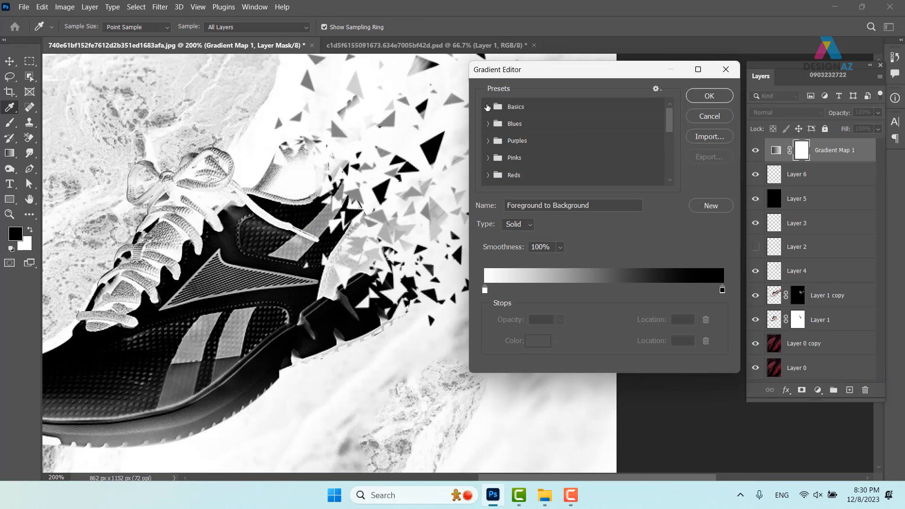
{"action": "left_click", "coordinate": [541, 125]}
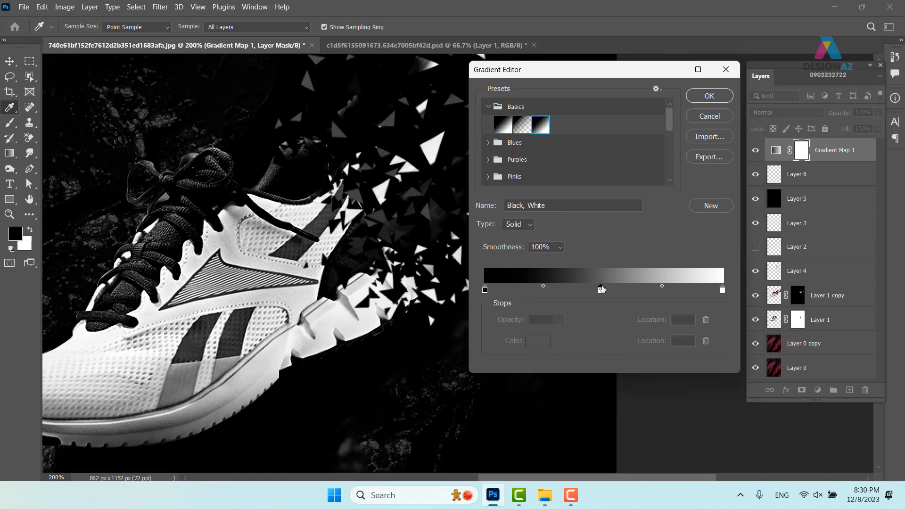
Add a red ff0000 colour stop at location 49 of the gradient map
{"action": "left_click", "coordinate": [602, 289]}
{"action": "left_click", "coordinate": [538, 340]}
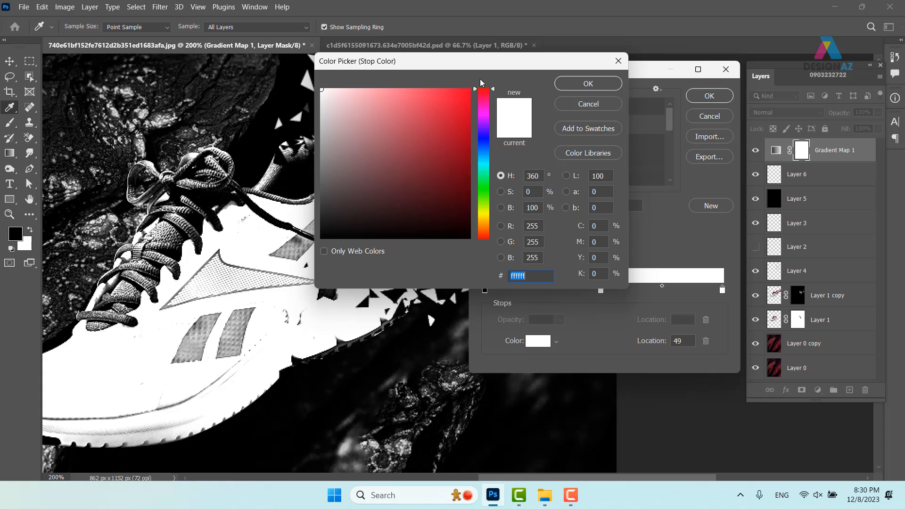
{"action": "type", "text": "ff1e00"}
{"action": "left_click", "coordinate": [588, 84]}
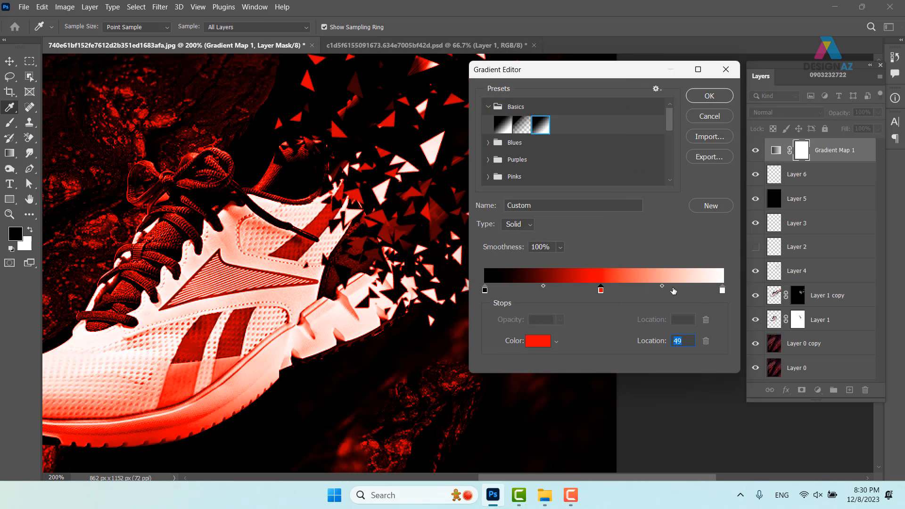
Add an orange ff3600 colour stop at location 79 of the gradient map
{"action": "left_click", "coordinate": [673, 289]}
{"action": "left_click", "coordinate": [538, 341]}
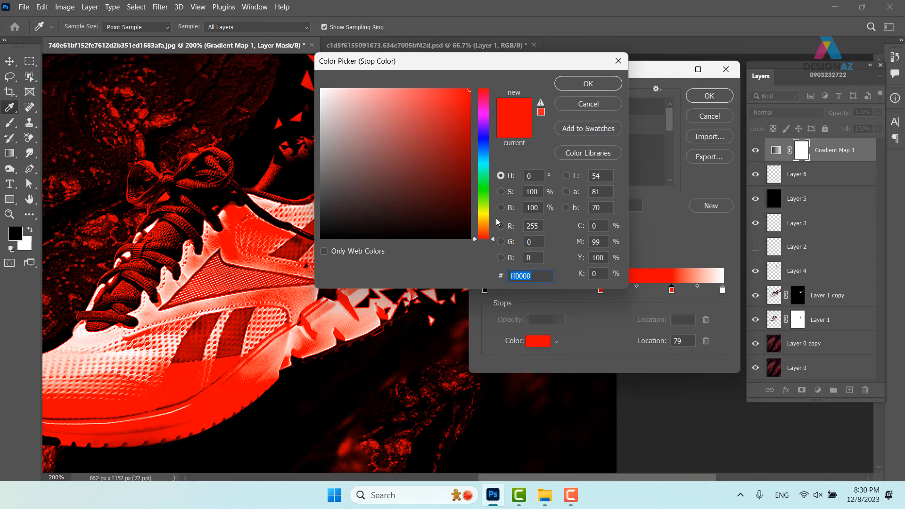
{"action": "left_click_drag", "start_coordinate": [486, 232], "coordinate": [488, 236]}
{"action": "left_click", "coordinate": [587, 84]}
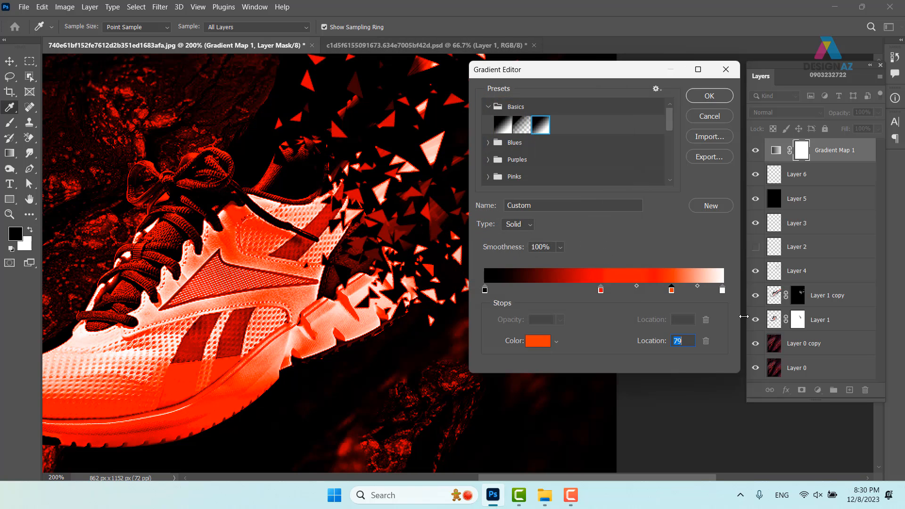
Add a yellow-orange ffba00 colour stop at location 93 of the gradient map
{"action": "left_click", "coordinate": [706, 290]}
{"action": "left_click", "coordinate": [549, 344]}
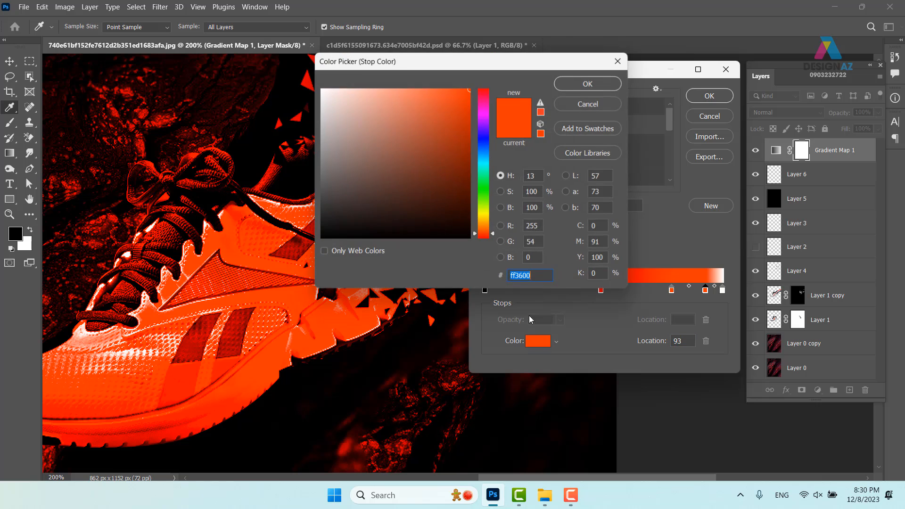
{"action": "left_click", "coordinate": [484, 224]}
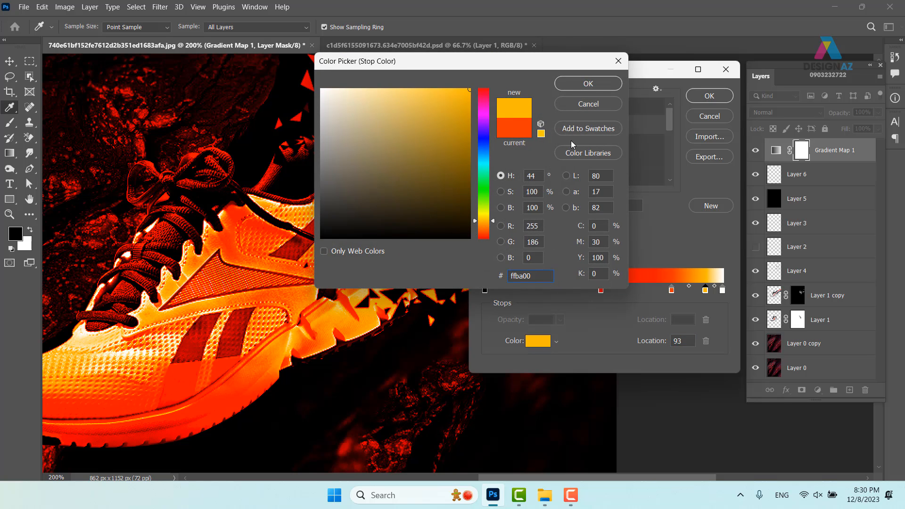
{"action": "left_click", "coordinate": [588, 84]}
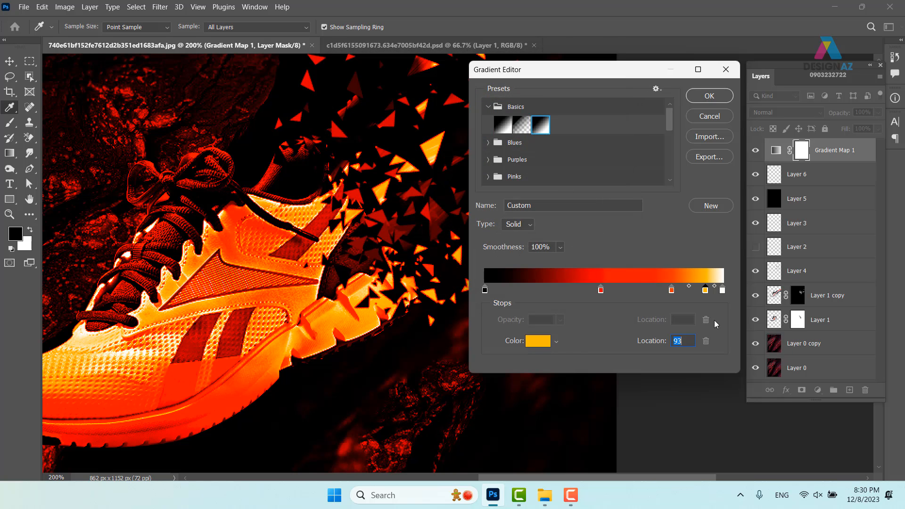
Shift the orange stop towards the red one, set the yellow-orange stop's location to 84 and apply the gradient
{"action": "left_click_drag", "start_coordinate": [672, 291], "coordinate": [649, 290]}
{"action": "left_click_drag", "start_coordinate": [705, 291], "coordinate": [683, 291]}
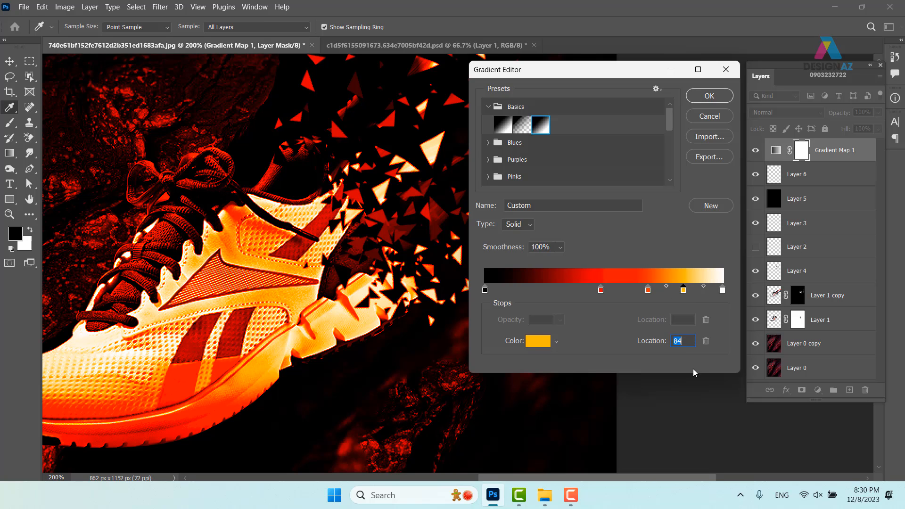
{"action": "left_click", "coordinate": [710, 95]}
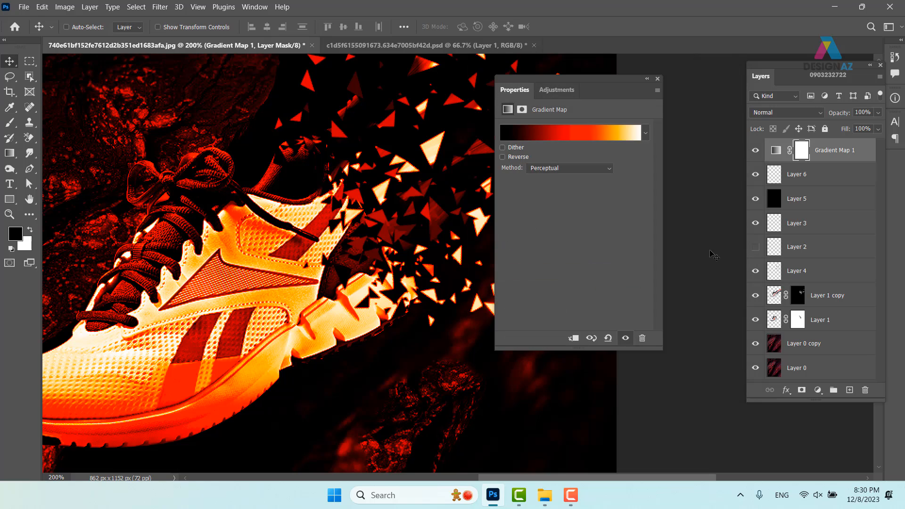
Group Gradient Map 1, Layer 6 and Layer 5, and set the group's blend mode to Screen
{"action": "left_click", "coordinate": [827, 206], "text": "shift"}
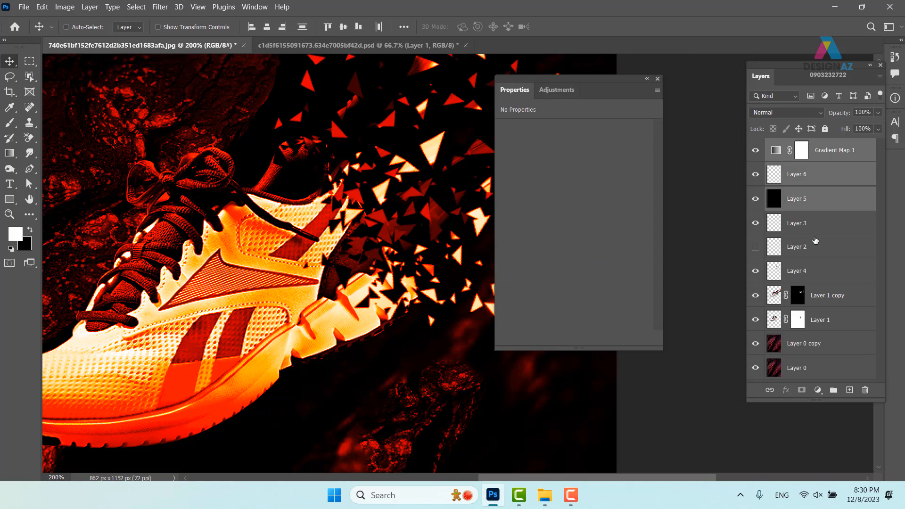
{"action": "key", "text": "ctrl+g"}
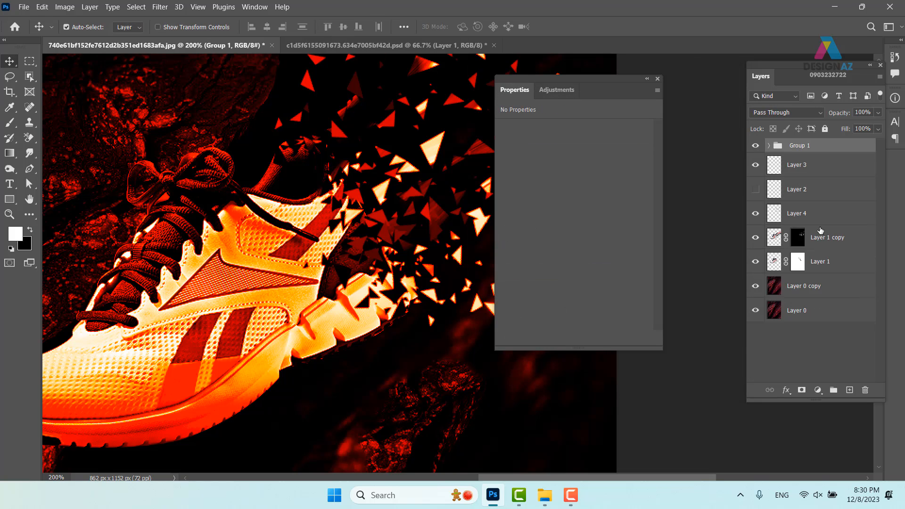
{"action": "left_click", "coordinate": [808, 113]}
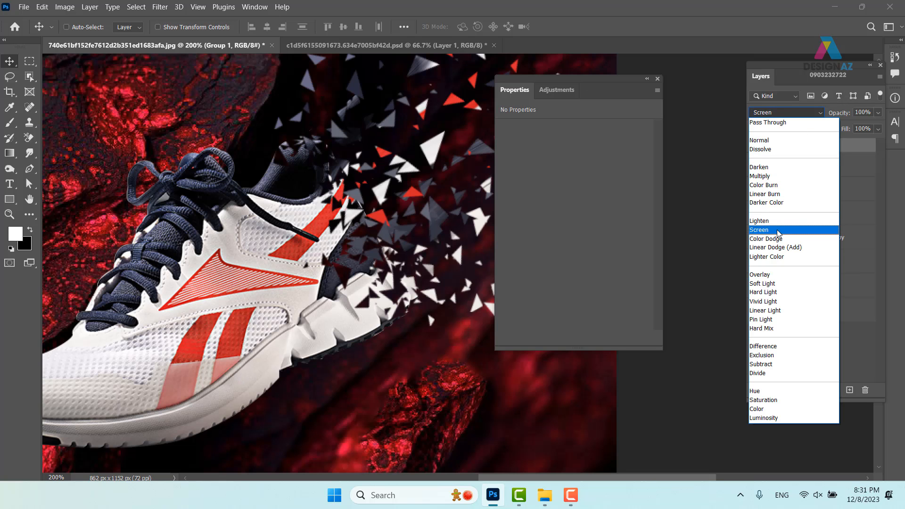
{"action": "left_click", "coordinate": [773, 230]}
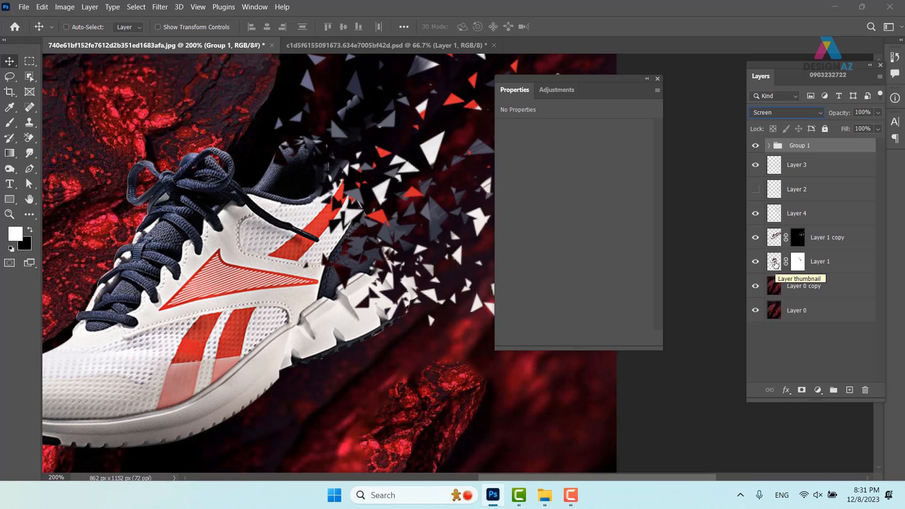
{"action": "left_click", "coordinate": [769, 146]}
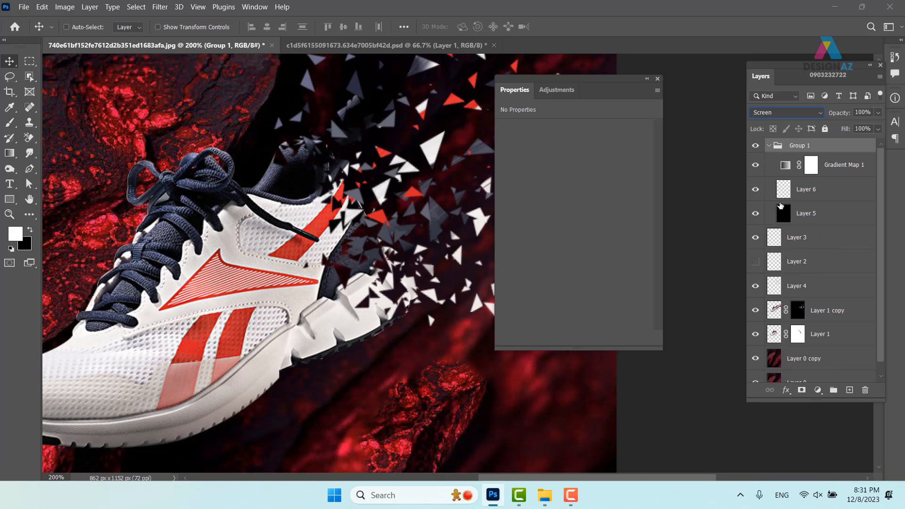
Set the blend mode of the black Layer 5 inside the group to Normal
{"action": "left_click", "coordinate": [806, 215]}
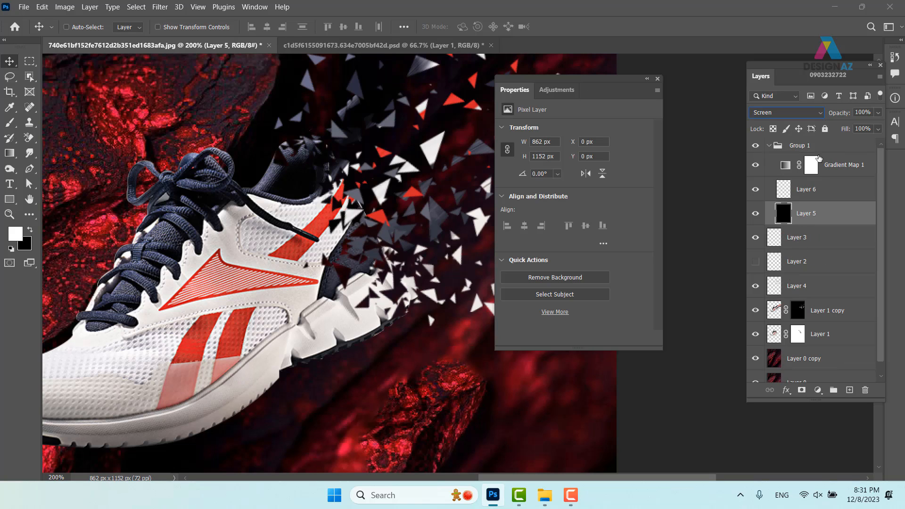
{"action": "left_click", "coordinate": [804, 115]}
{"action": "left_click", "coordinate": [786, 122]}
{"action": "left_click", "coordinate": [658, 79]}
{"action": "left_click_drag", "start_coordinate": [431, 302], "coordinate": [465, 260]}
Make a wide, flat elliptical selection across the shoe's dispersing heel and fragments, with Layer 6 as the active layer
{"action": "left_click", "coordinate": [29, 61]}
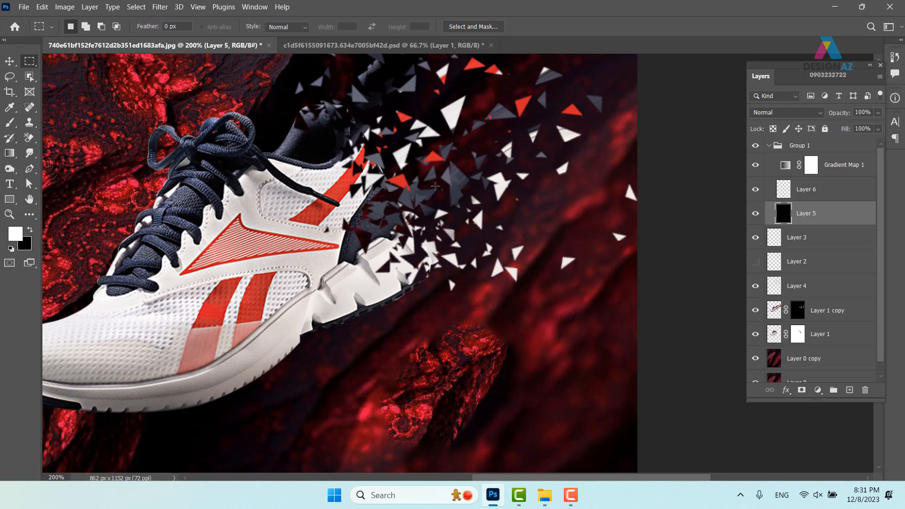
{"action": "right_click", "coordinate": [27, 59]}
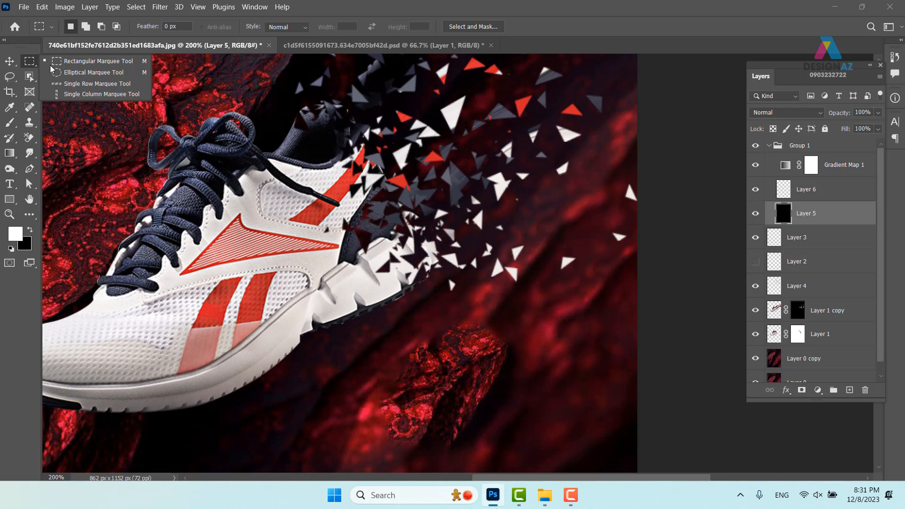
{"action": "left_click", "coordinate": [52, 70]}
{"action": "left_click_drag", "start_coordinate": [550, 249], "coordinate": [632, 242]}
{"action": "left_click", "coordinate": [817, 198]}
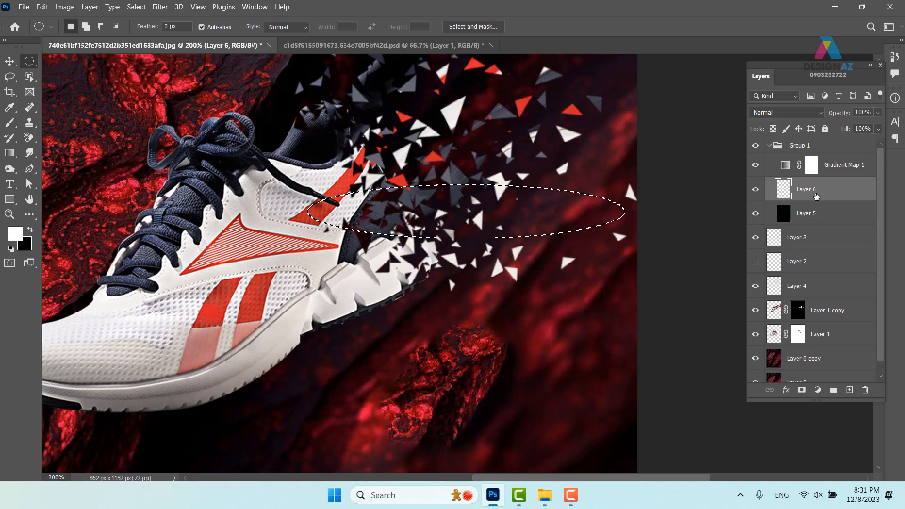
{"action": "left_click_drag", "start_coordinate": [528, 218], "coordinate": [451, 211]}
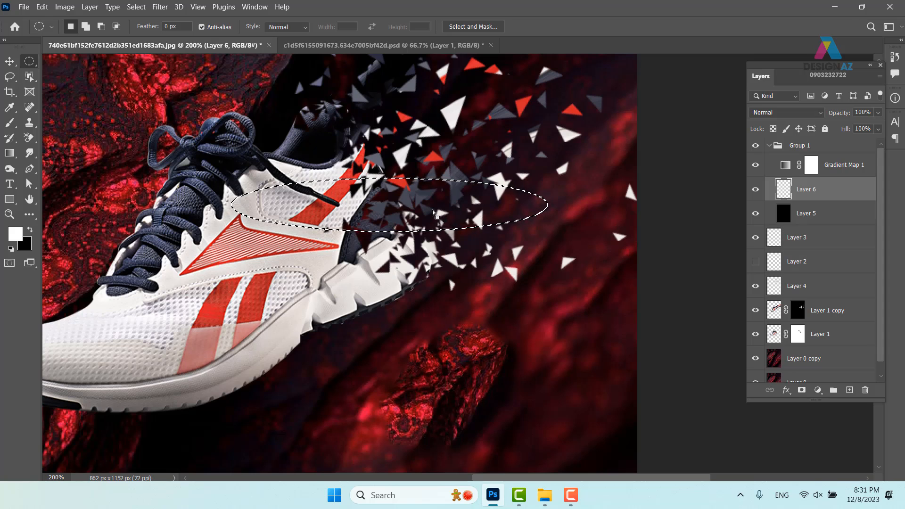
Set Layer 6's fill to 60% and fill the feathered elliptical selection with white
{"action": "key", "text": "shift+6"}
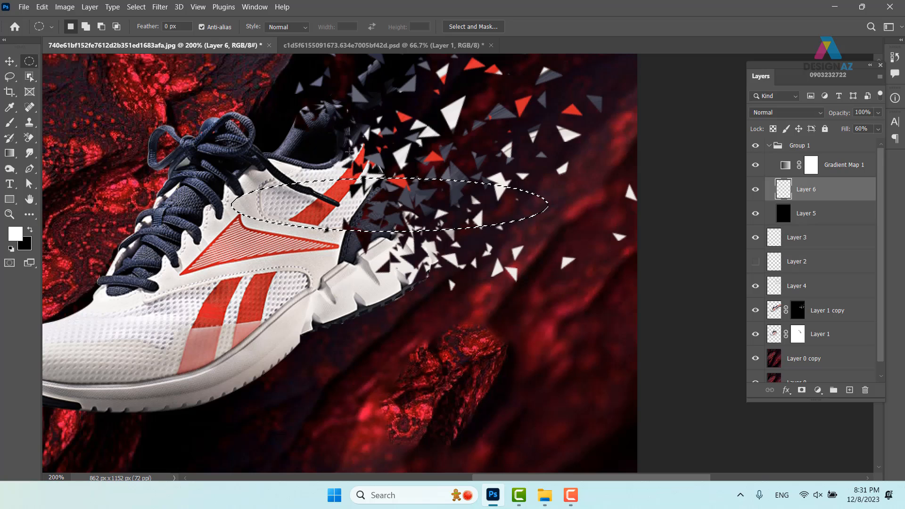
{"action": "right_click", "coordinate": [421, 210]}
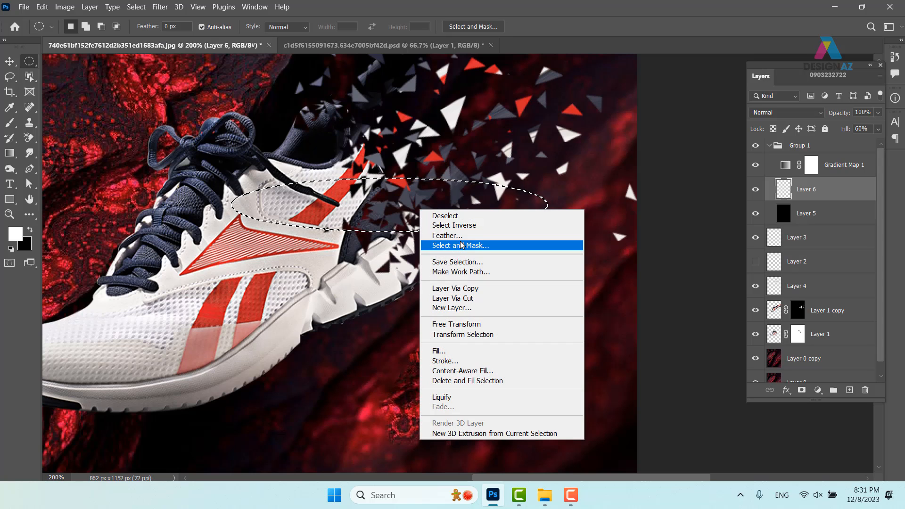
{"action": "left_click", "coordinate": [445, 235]}
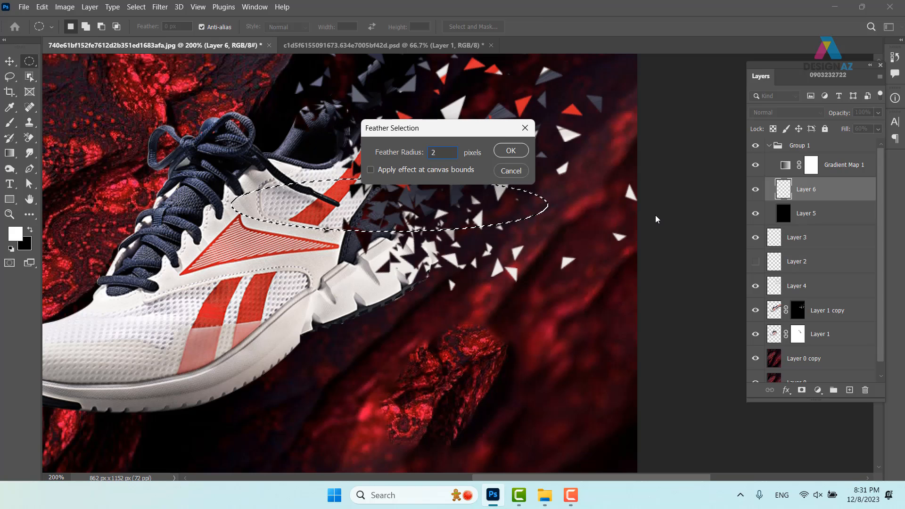
{"action": "key", "text": "Return"}
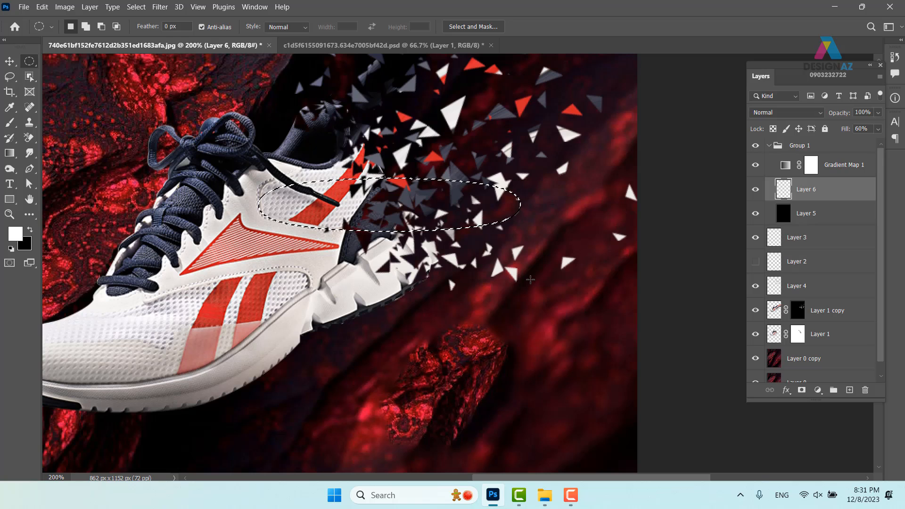
{"action": "key", "text": "alt+BackSpace"}
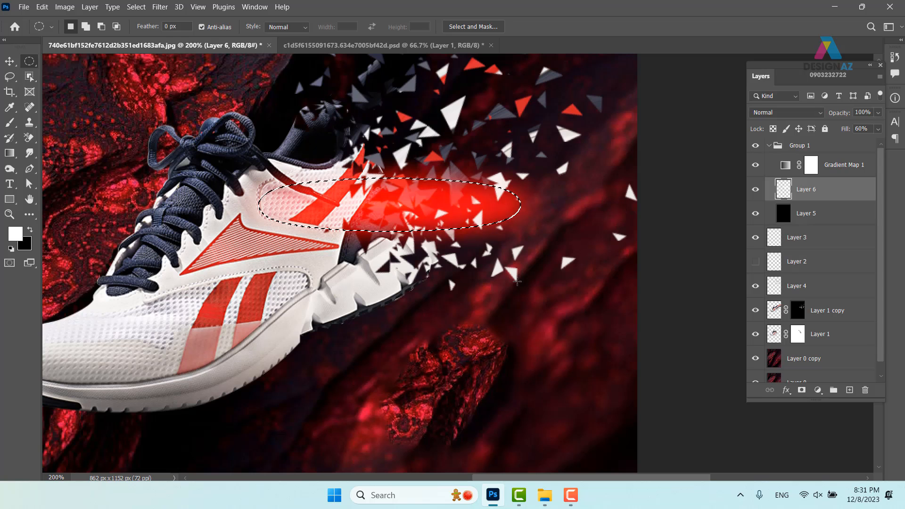
Move the glowing ellipse up over the fragments behind the shoe and clear the selection
{"action": "key", "text": "v"}
{"action": "mouse_move", "coordinate": [446, 215]}
{"action": "left_mouse_down"}
{"action": "mouse_move", "coordinate": [472, 170]}
{"action": "mouse_move", "coordinate": [519, 151]}
{"action": "mouse_move", "coordinate": [492, 134]}
{"action": "mouse_move", "coordinate": [488, 157]}
{"action": "mouse_move", "coordinate": [457, 151]}
{"action": "left_mouse_up"}
{"action": "key", "text": "ctrl+d"}
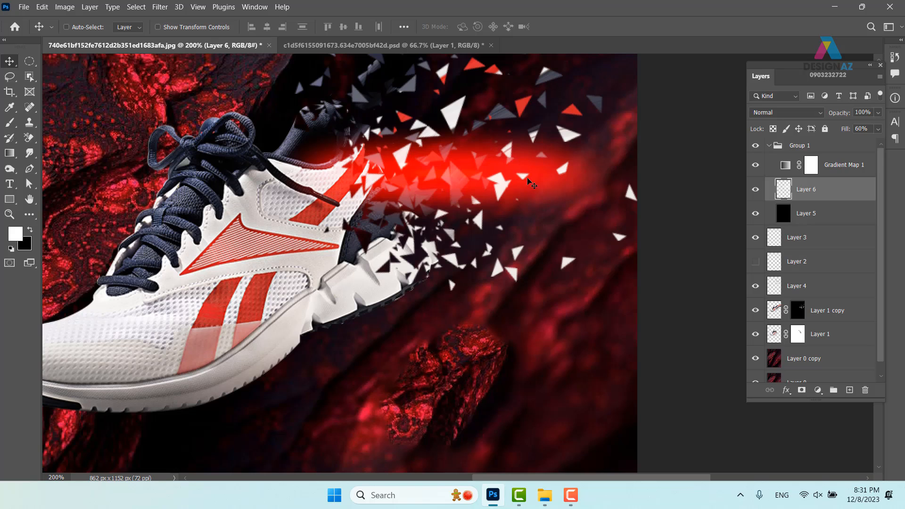
{"action": "left_click_drag", "start_coordinate": [481, 183], "coordinate": [447, 190]}
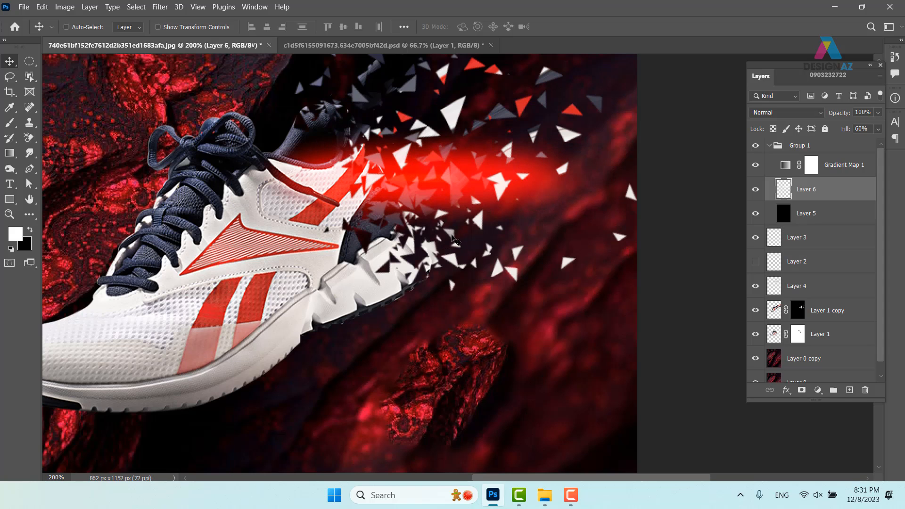
Delete the lower half of the glow with a rectangular selection to leave a straight edge, and deselect
{"action": "key", "text": "m"}
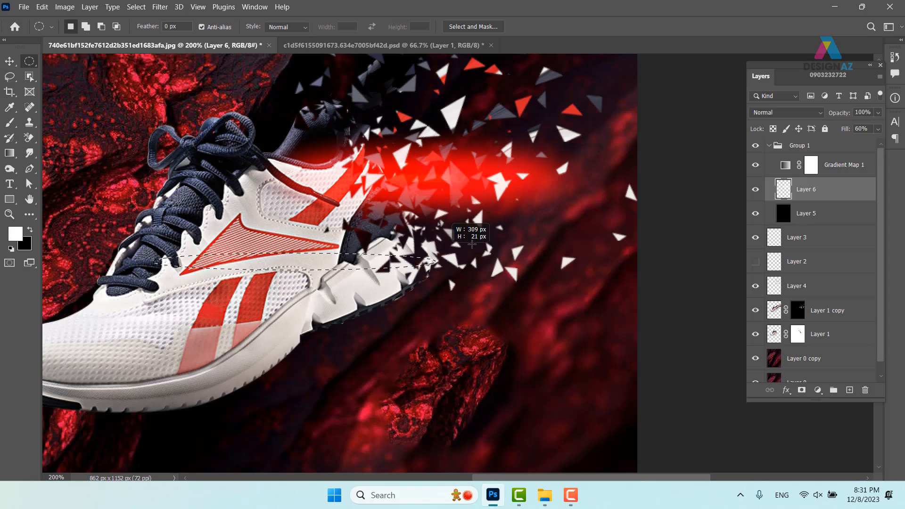
{"action": "mouse_move", "coordinate": [152, 271]}
{"action": "left_mouse_down"}
{"action": "mouse_move", "coordinate": [646, 188]}
{"action": "mouse_move", "coordinate": [637, 195]}
{"action": "left_mouse_up"}
{"action": "key", "text": "shift+m"}
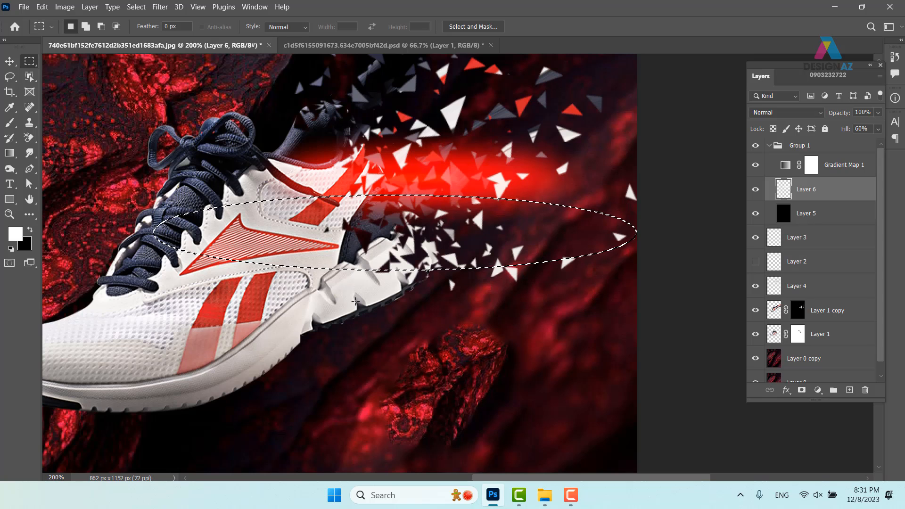
{"action": "mouse_move", "coordinate": [124, 301]}
{"action": "left_mouse_down"}
{"action": "mouse_move", "coordinate": [682, 157]}
{"action": "mouse_move", "coordinate": [695, 162]}
{"action": "left_mouse_up"}
{"action": "key", "text": "Delete"}
{"action": "key", "text": "v"}
{"action": "key", "text": "ctrl+d"}
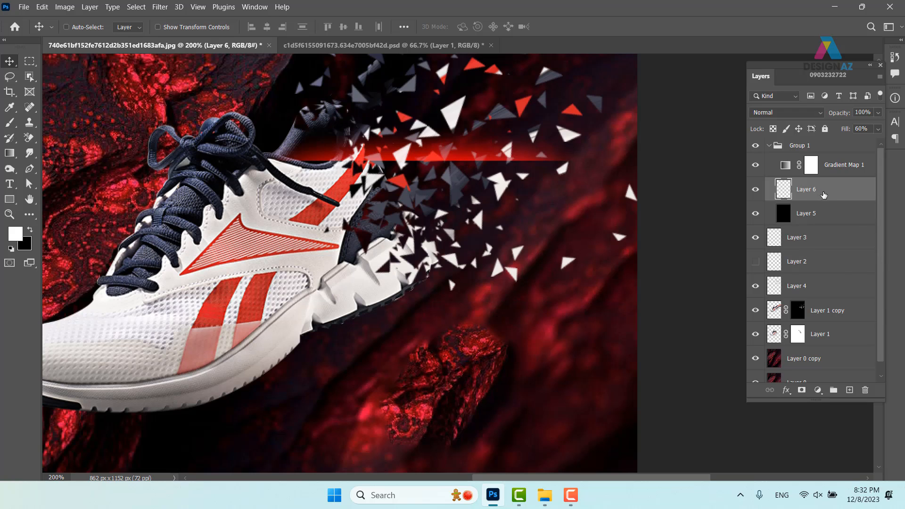
Rotate the half glow to about -32.7° and place it diagonally behind the heel, in line with the sole
{"action": "key", "text": "ctrl+t"}
{"action": "mouse_move", "coordinate": [556, 154]}
{"action": "left_mouse_down"}
{"action": "mouse_move", "coordinate": [478, 181]}
{"action": "mouse_move", "coordinate": [542, 170]}
{"action": "left_mouse_up"}
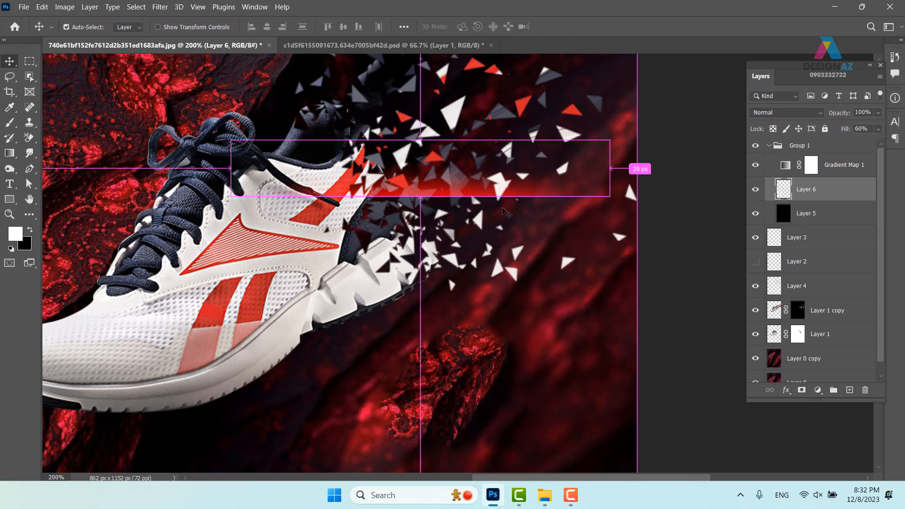
{"action": "mouse_move", "coordinate": [611, 198]}
{"action": "left_mouse_down"}
{"action": "mouse_move", "coordinate": [620, 85]}
{"action": "mouse_move", "coordinate": [595, 47]}
{"action": "left_mouse_up"}
{"action": "scroll", "coordinate": [387, 264], "scroll_direction": "left", "scroll_amount": 5}
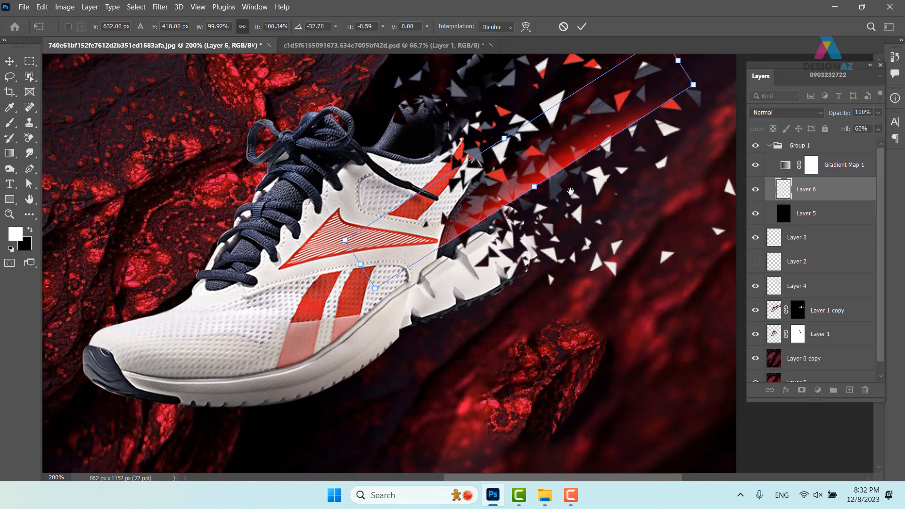
{"action": "left_click_drag", "start_coordinate": [569, 156], "coordinate": [671, 168]}
{"action": "left_click_drag", "start_coordinate": [638, 222], "coordinate": [493, 238]}
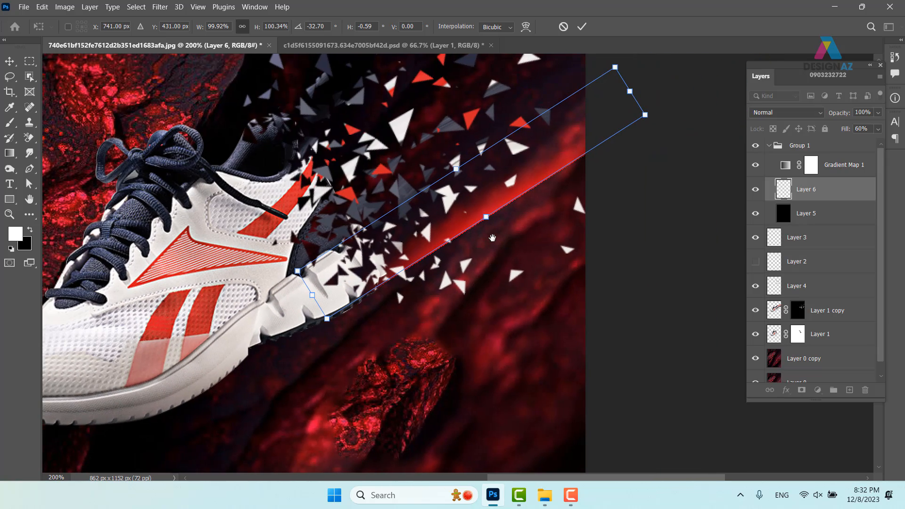
{"action": "key", "text": "Return"}
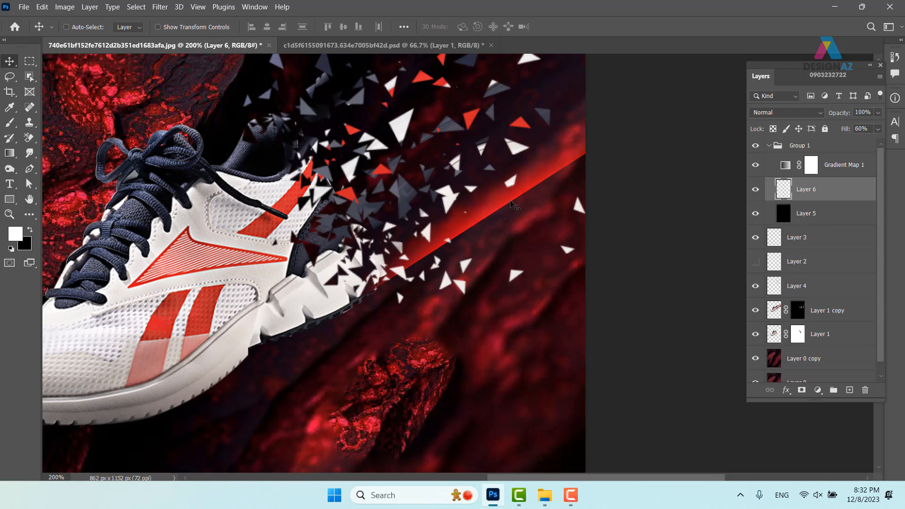
{"action": "key", "text": "b"}
{"action": "mouse_move", "coordinate": [493, 216]}
{"action": "left_mouse_down"}
{"action": "mouse_move", "coordinate": [515, 203]}
{"action": "mouse_move", "coordinate": [479, 231]}
{"action": "left_mouse_up"}
{"action": "key", "text": "ctrl+z"}
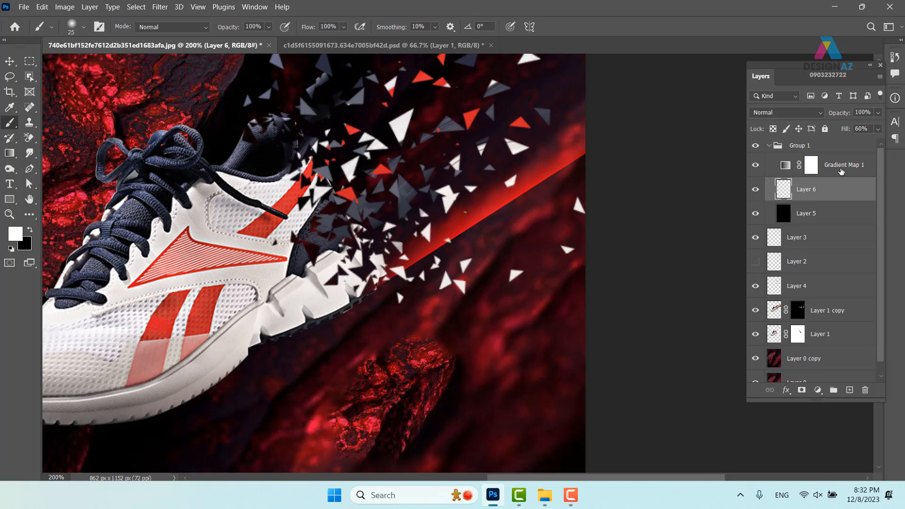
{"action": "mouse_move", "coordinate": [517, 197]}
{"action": "left_mouse_down"}
{"action": "mouse_move", "coordinate": [482, 215]}
{"action": "mouse_move", "coordinate": [527, 185]}
{"action": "left_mouse_up"}
{"action": "key", "text": "ctrl+z"}
Lock Layer 6's transparent pixels and move the glow streak slightly down towards the sole's lower edge
{"action": "left_click", "coordinate": [774, 131]}
{"action": "left_click", "coordinate": [10, 61]}
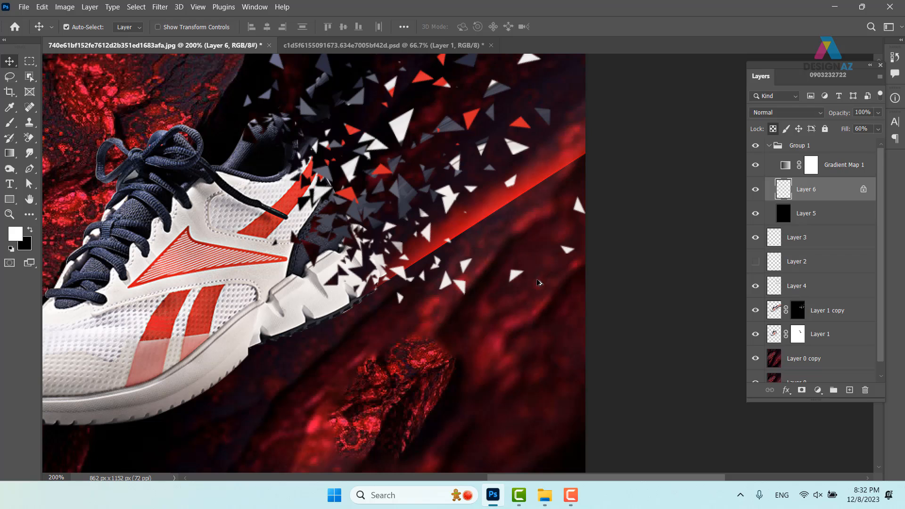
{"action": "key", "text": "ctrl"}
{"action": "mouse_move", "coordinate": [486, 202]}
{"action": "left_mouse_down"}
{"action": "mouse_move", "coordinate": [458, 182]}
{"action": "mouse_move", "coordinate": [482, 235]}
{"action": "left_mouse_up"}
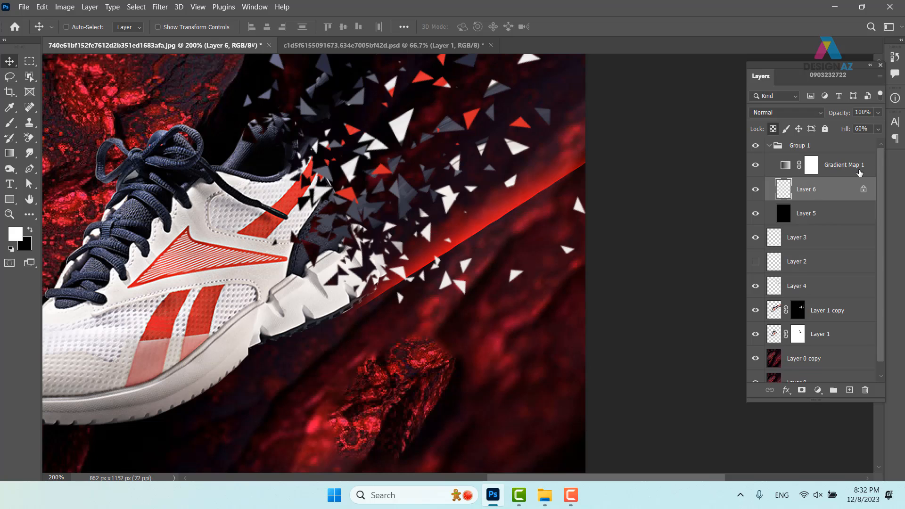
Review the Gradient Map settings and raise Layer 6's fill to 100%
{"action": "double_click", "coordinate": [786, 166]}
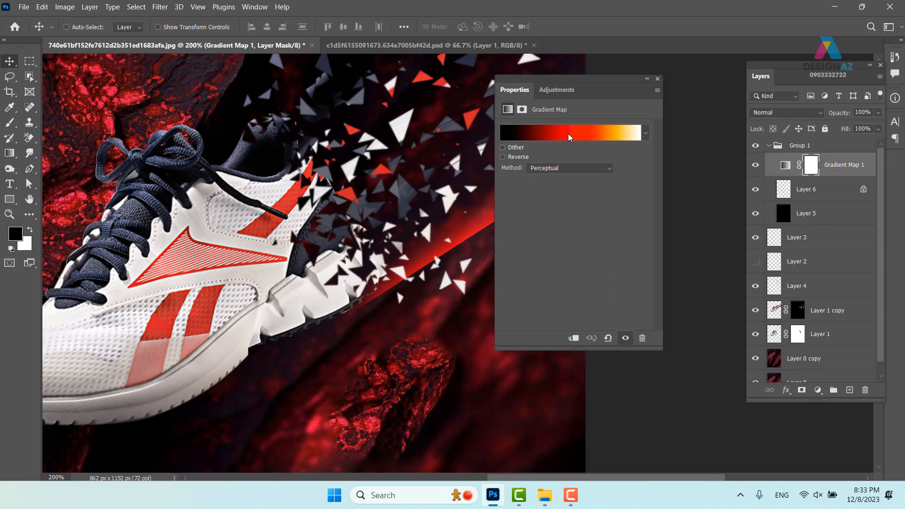
{"action": "left_click", "coordinate": [658, 79]}
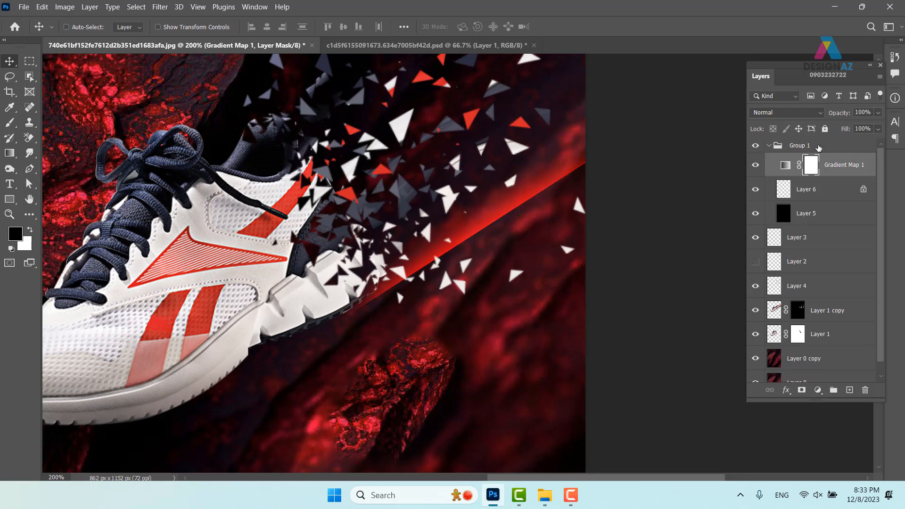
{"action": "left_click", "coordinate": [808, 147]}
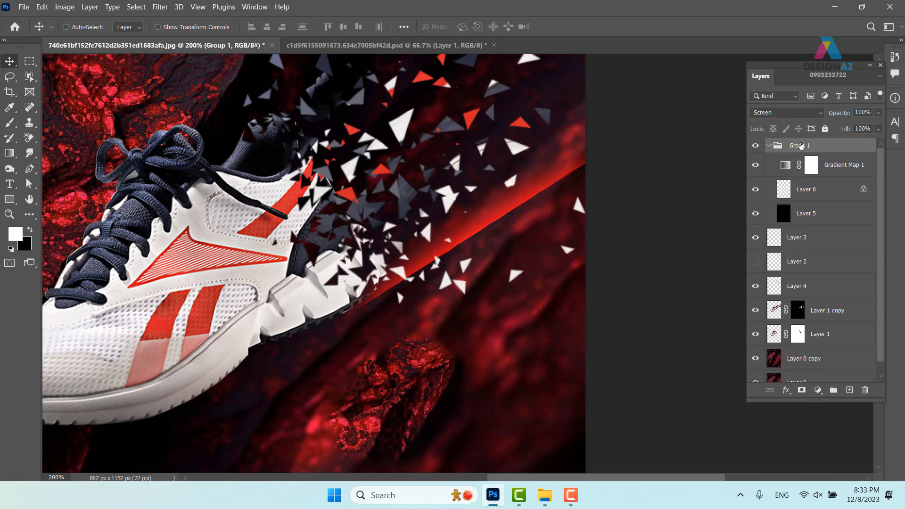
{"action": "left_click", "coordinate": [793, 185]}
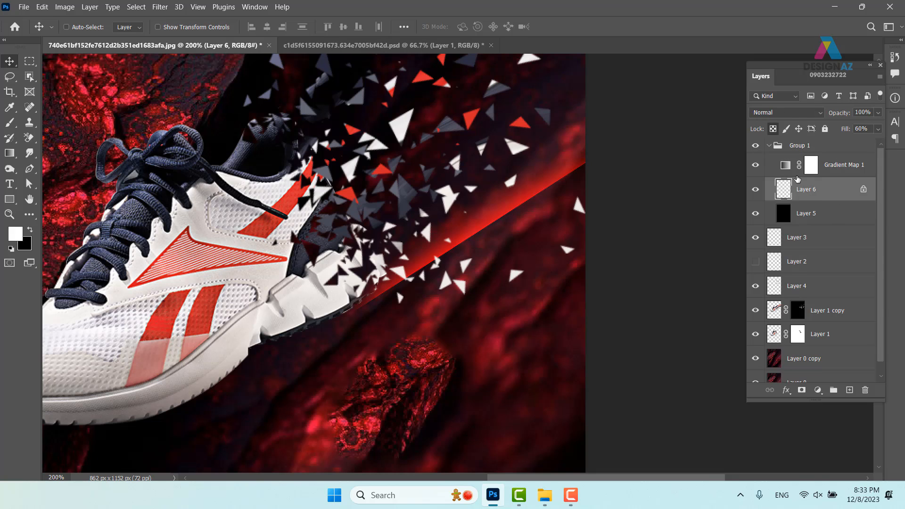
{"action": "left_click_drag", "start_coordinate": [857, 142], "coordinate": [881, 143]}
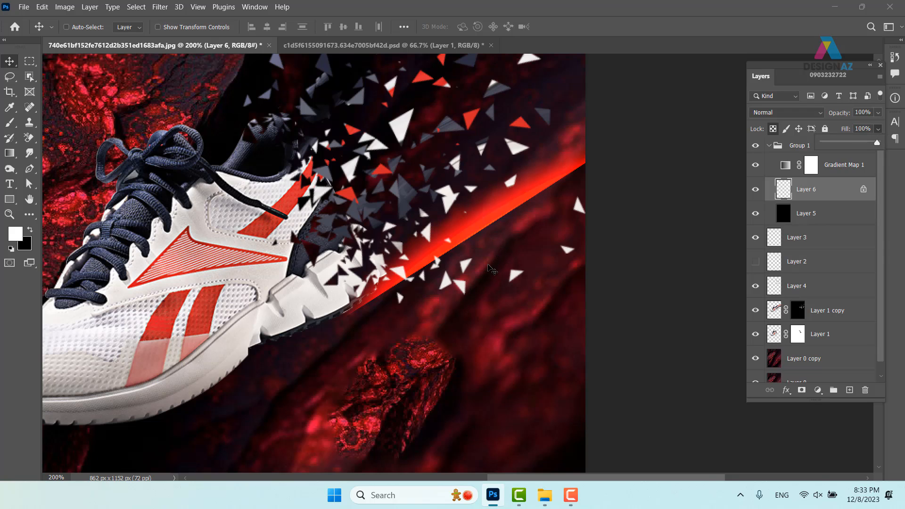
Unlock Layer 6's transparent pixels and paint a white brush stroke along the glow streak on a new layer above it
{"action": "key", "text": "b"}
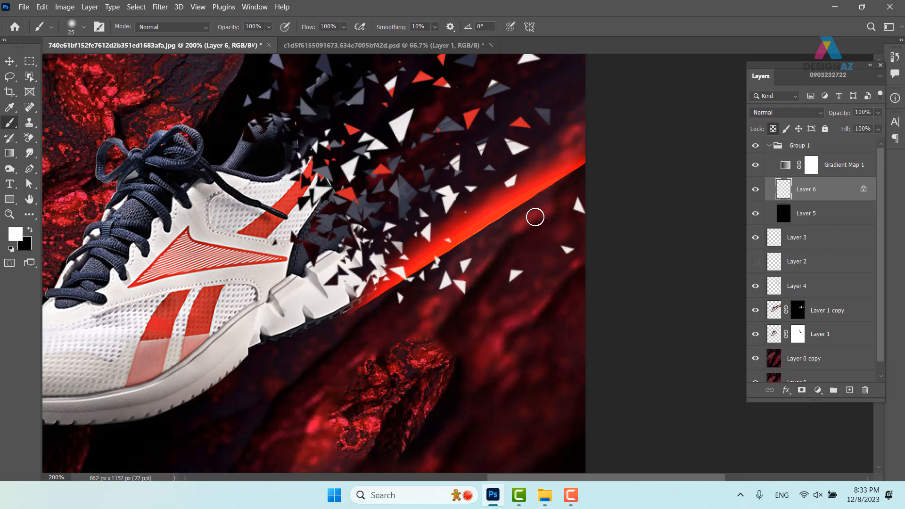
{"action": "left_click", "coordinate": [774, 128]}
{"action": "left_click", "coordinate": [850, 390]}
{"action": "left_click_drag", "start_coordinate": [552, 196], "coordinate": [427, 272]}
{"action": "key", "text": "ctrl+z"}
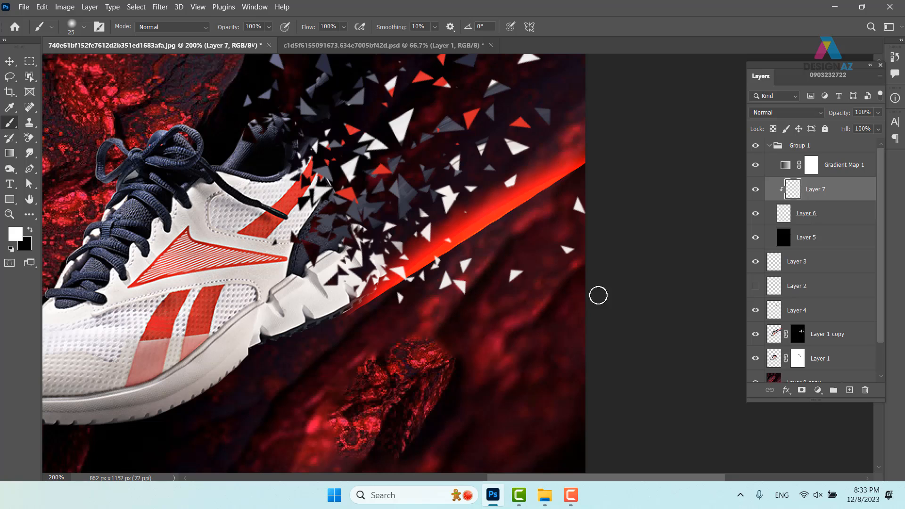
{"action": "key", "text": "ctrl+shift+z"}
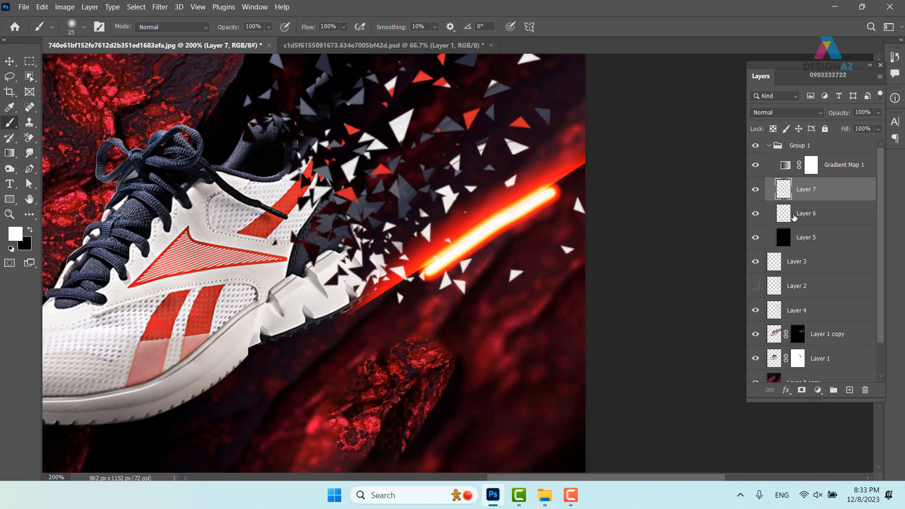
Undo the white brush stroke along the streak and delete the empty Layer 7
{"action": "key", "text": "ctrl+z"}
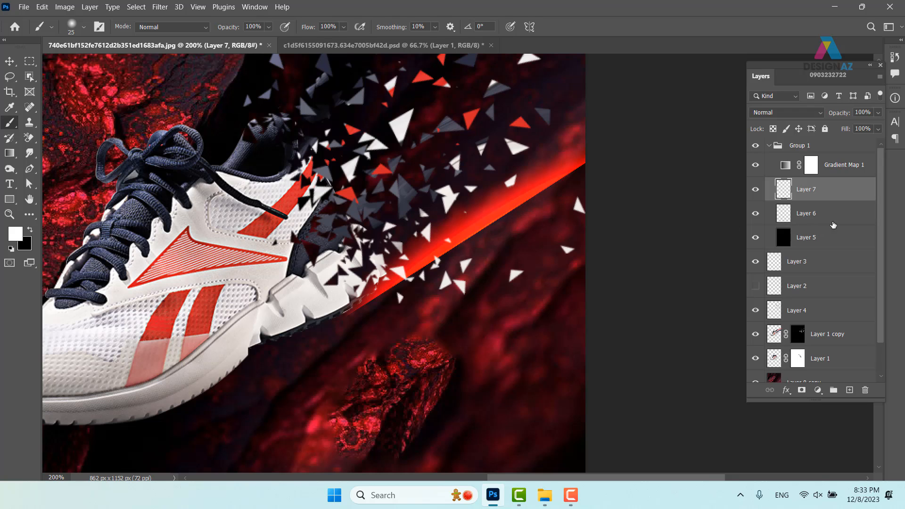
{"action": "key", "text": "ctrl+j"}
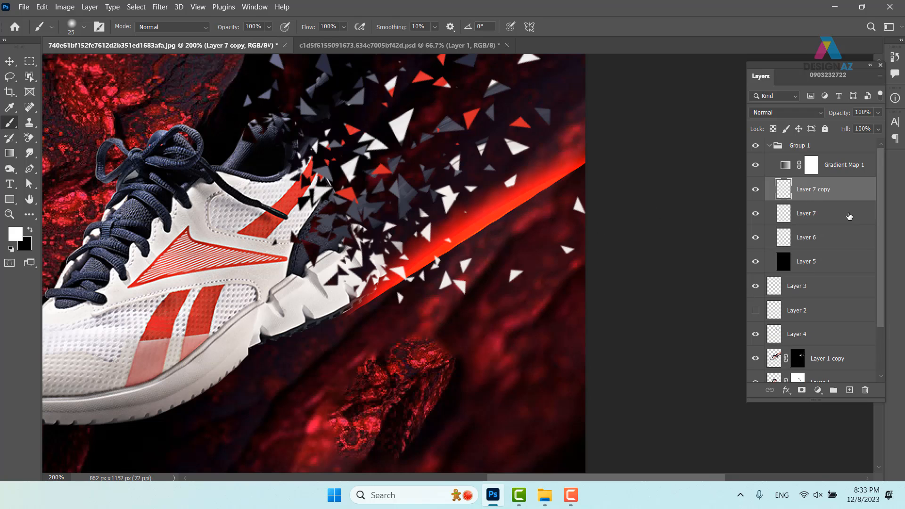
{"action": "key", "text": "ctrl+z"}
{"action": "key", "text": "Delete"}
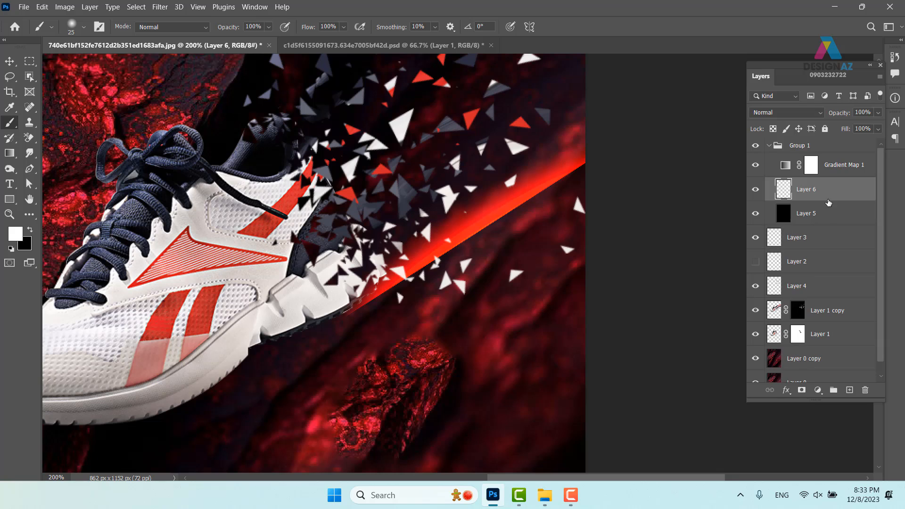
Duplicate Layer 6 to intensify the streak and merge the copy with the original
{"action": "key", "text": "ctrl+j"}
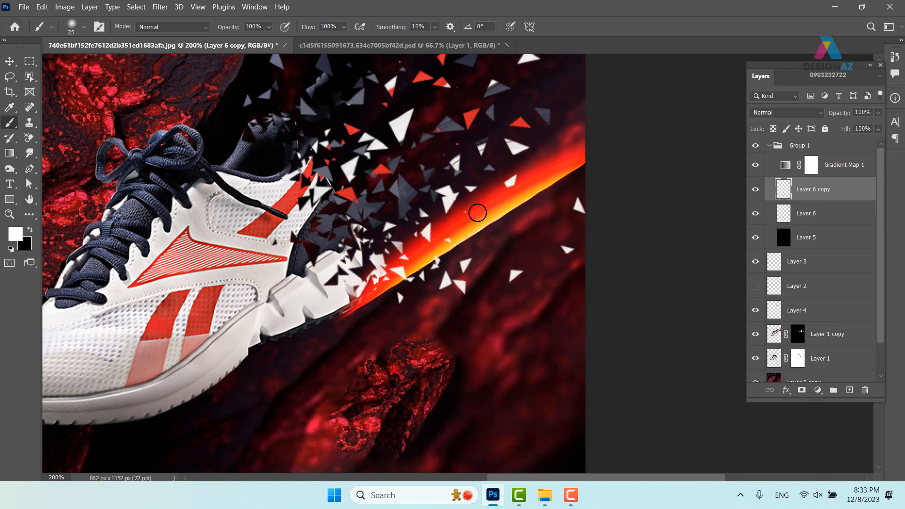
{"action": "left_click", "coordinate": [833, 217], "text": "shift"}
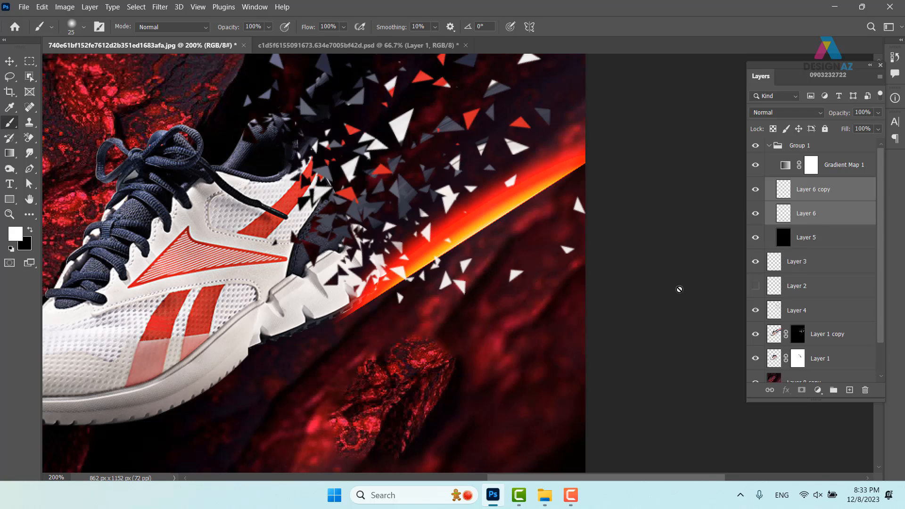
{"action": "key", "text": "ctrl+e"}
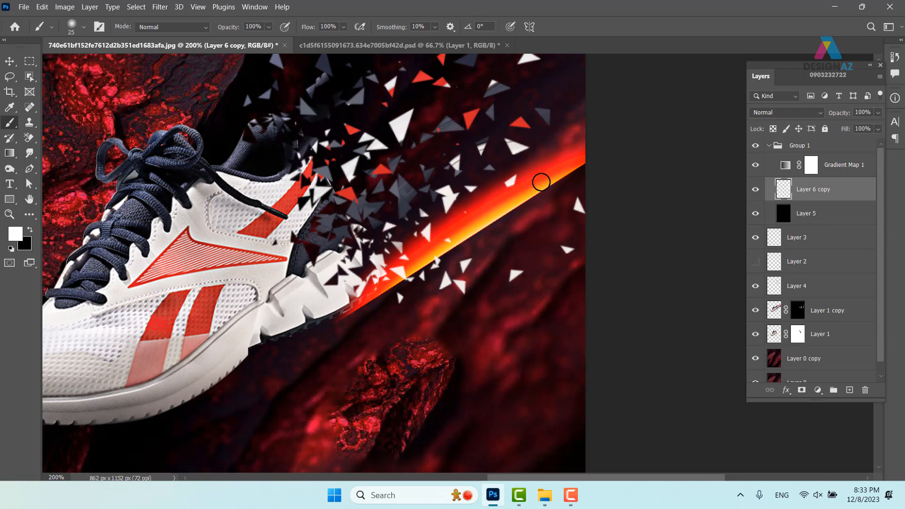
Add a layer mask to the merged streak and load the black-to-white preset from Basics for the Gradient tool
{"action": "left_click", "coordinate": [801, 390]}
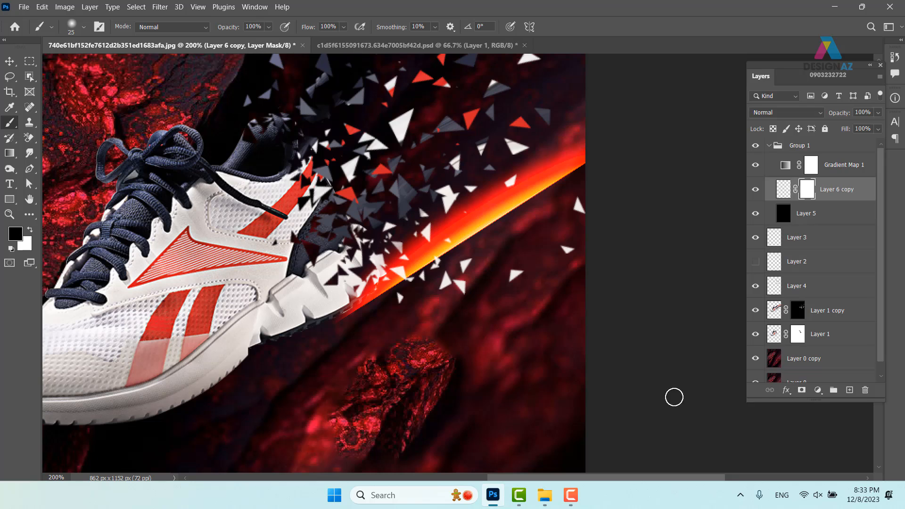
{"action": "key", "text": "d"}
{"action": "key", "text": "g"}
{"action": "left_click", "coordinate": [68, 27]}
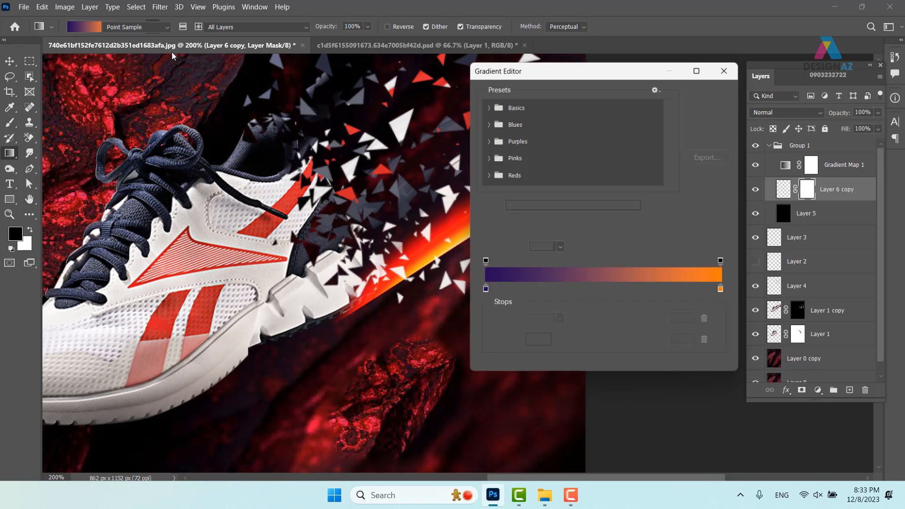
{"action": "left_click", "coordinate": [489, 107]}
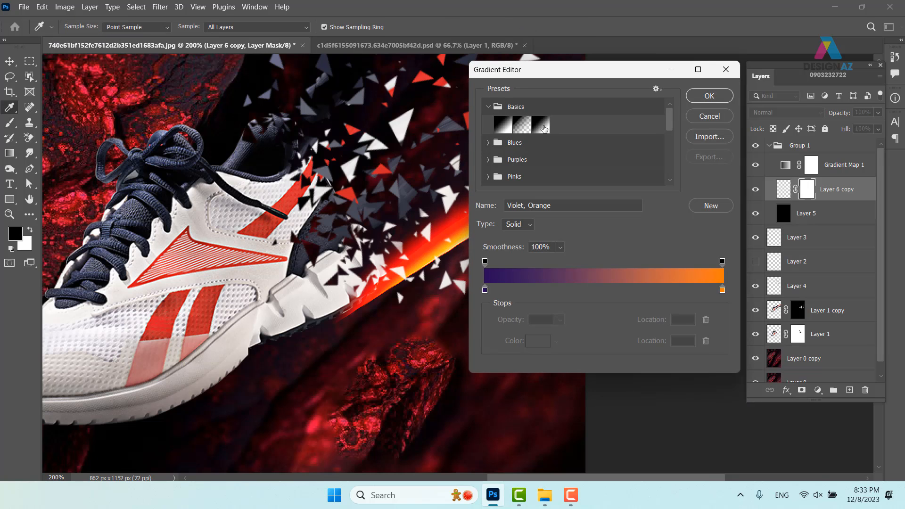
{"action": "left_click", "coordinate": [543, 126]}
{"action": "left_click", "coordinate": [703, 97]}
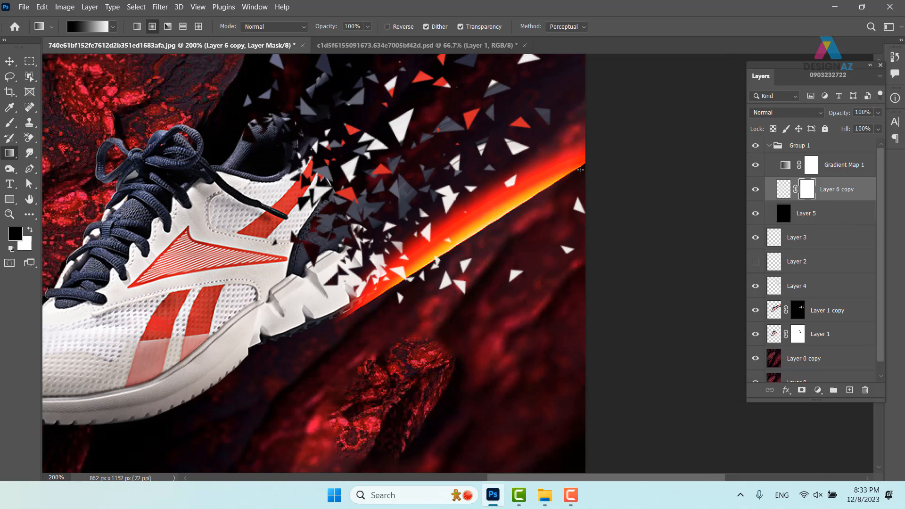
Draw radial gradients on the streak's mask so the glow fades out towards the shoe's heel
{"action": "left_click_drag", "start_coordinate": [581, 170], "coordinate": [578, 289]}
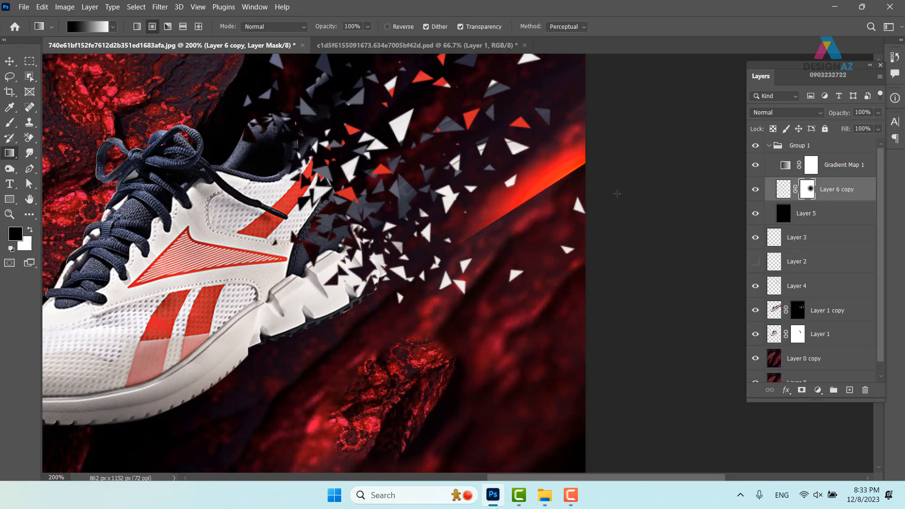
{"action": "left_click_drag", "start_coordinate": [352, 315], "coordinate": [383, 296]}
{"action": "left_click_drag", "start_coordinate": [472, 234], "coordinate": [572, 172]}
{"action": "left_click_drag", "start_coordinate": [385, 279], "coordinate": [519, 192]}
{"action": "left_click_drag", "start_coordinate": [378, 280], "coordinate": [501, 219]}
{"action": "scroll", "coordinate": [579, 152], "scroll_direction": "up", "scroll_amount": 3}
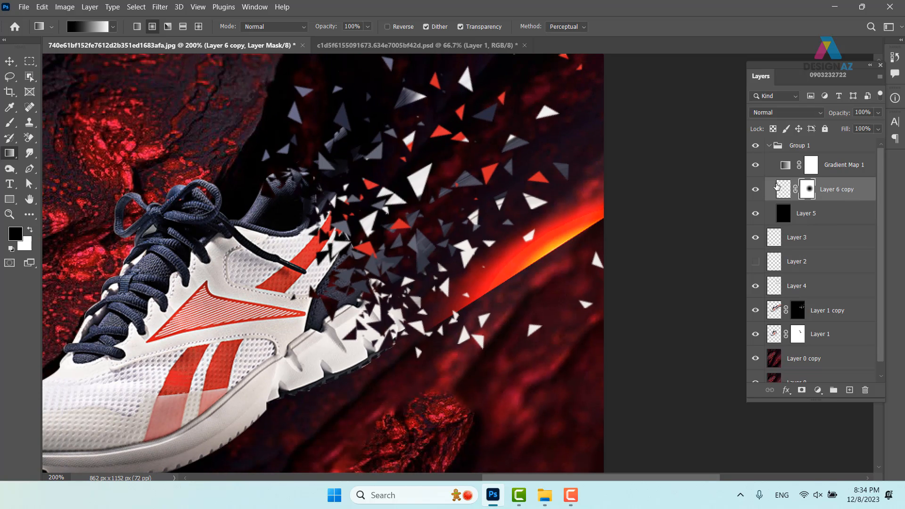
Duplicate the masked streak, place the copy higher behind the heel and enlarge it towards the canvas's upper right
{"action": "left_click", "coordinate": [780, 189]}
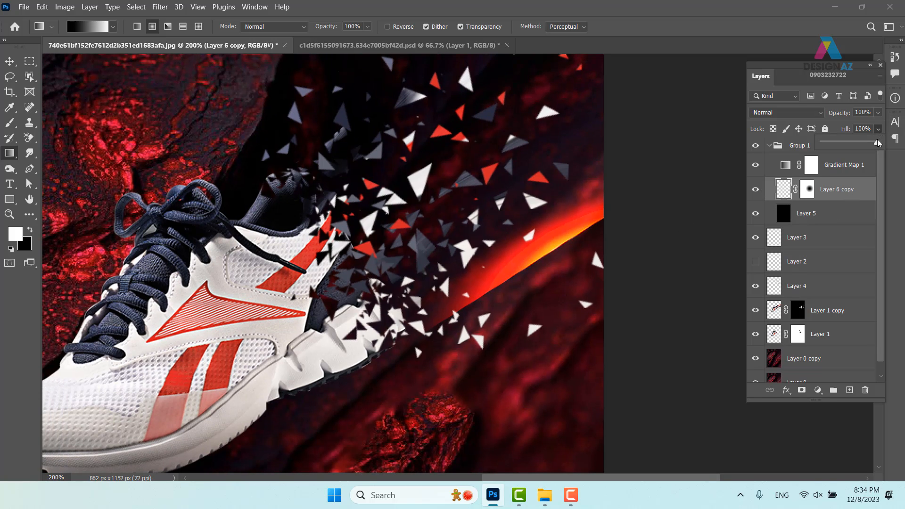
{"action": "left_click_drag", "start_coordinate": [870, 140], "coordinate": [884, 143]}
{"action": "key", "text": "v"}
{"action": "mouse_move", "coordinate": [530, 261]}
{"action": "left_mouse_down"}
{"action": "mouse_move", "coordinate": [556, 136]}
{"action": "mouse_move", "coordinate": [563, 138]}
{"action": "mouse_move", "coordinate": [403, 248]}
{"action": "left_mouse_up"}
{"action": "key", "text": "ctrl+t"}
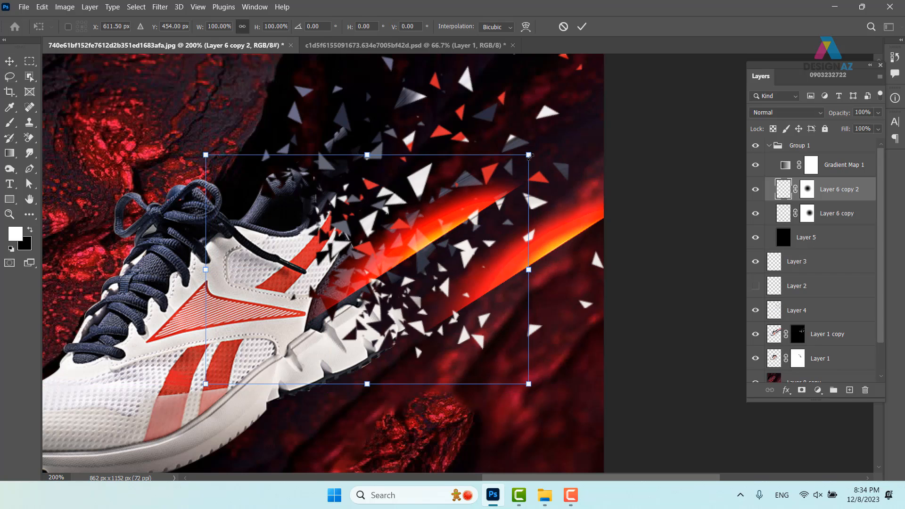
{"action": "mouse_move", "coordinate": [529, 155]}
{"action": "left_mouse_down"}
{"action": "mouse_move", "coordinate": [674, 52]}
{"action": "mouse_move", "coordinate": [718, 75]}
{"action": "left_mouse_up"}
{"action": "key", "text": "Return"}
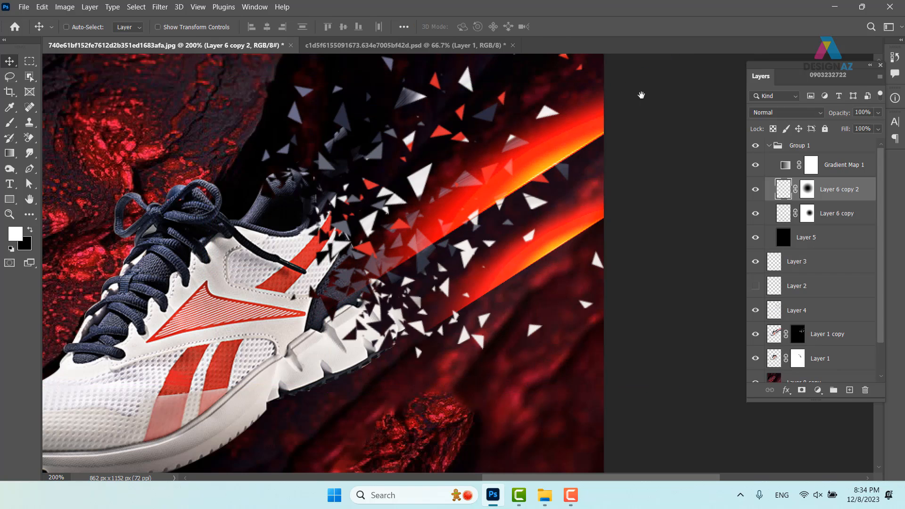
Lower the enlarged streak's fill to 41% and place three more copies of it above, parallel to the first
{"action": "left_click", "coordinate": [878, 128]}
{"action": "left_click_drag", "start_coordinate": [878, 142], "coordinate": [845, 144]}
{"action": "mouse_move", "coordinate": [523, 220]}
{"action": "left_mouse_down"}
{"action": "mouse_move", "coordinate": [544, 274]}
{"action": "mouse_move", "coordinate": [542, 192]}
{"action": "mouse_move", "coordinate": [431, 162]}
{"action": "mouse_move", "coordinate": [424, 185]}
{"action": "mouse_move", "coordinate": [455, 216]}
{"action": "mouse_move", "coordinate": [505, 73]}
{"action": "left_mouse_up"}
{"action": "mouse_move", "coordinate": [470, 138]}
{"action": "left_mouse_down"}
{"action": "mouse_move", "coordinate": [303, 109]}
{"action": "mouse_move", "coordinate": [428, 194]}
{"action": "left_mouse_up"}
{"action": "scroll", "coordinate": [429, 193], "scroll_direction": "down", "scroll_amount": 3}
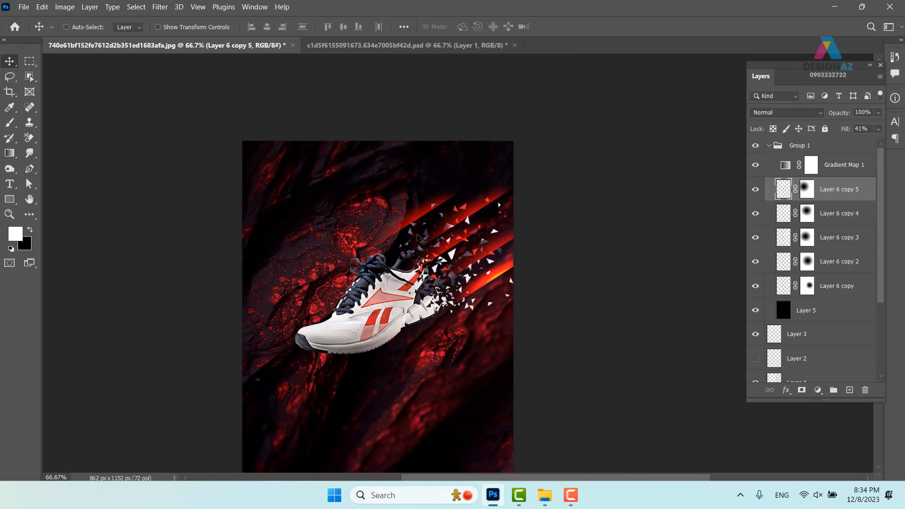
Move the uppermost streak, Layer 6 copy 5, up towards the canvas's right edge and set its opacity to 50%
{"action": "scroll", "coordinate": [491, 245], "scroll_direction": "up", "scroll_amount": 3}
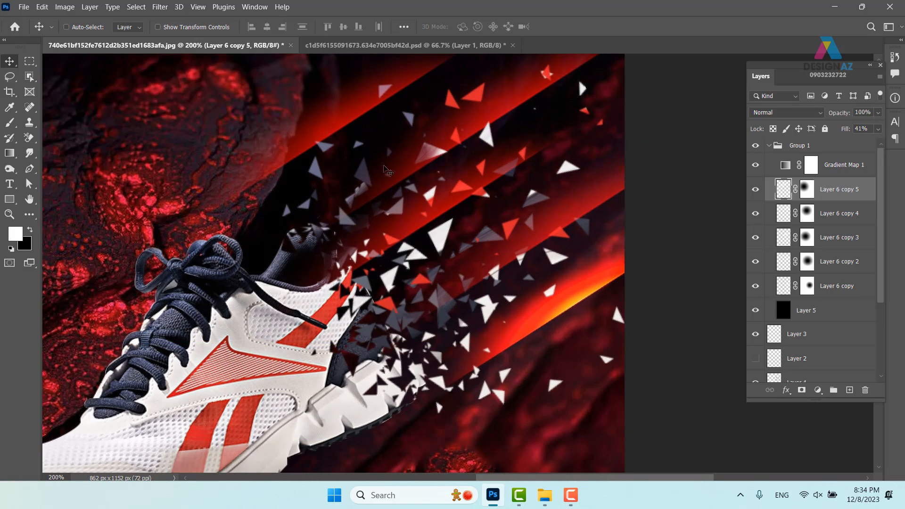
{"action": "left_click_drag", "start_coordinate": [387, 171], "coordinate": [484, 106]}
{"action": "mouse_move", "coordinate": [496, 136]}
{"action": "left_mouse_down"}
{"action": "mouse_move", "coordinate": [445, 134]}
{"action": "mouse_move", "coordinate": [484, 107]}
{"action": "mouse_move", "coordinate": [493, 139]}
{"action": "left_mouse_up"}
{"action": "right_click", "coordinate": [494, 140]}
{"action": "left_click", "coordinate": [483, 142]}
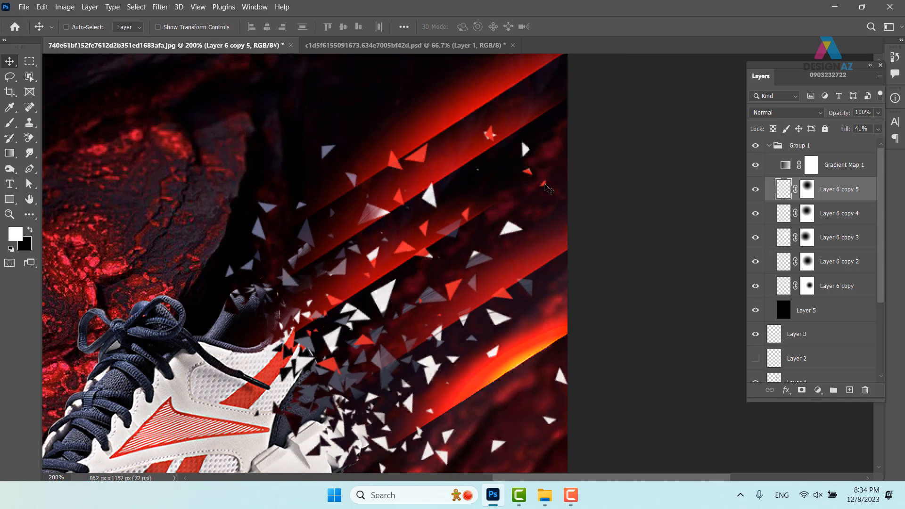
{"action": "key", "text": "3"}
{"action": "key", "text": "5"}
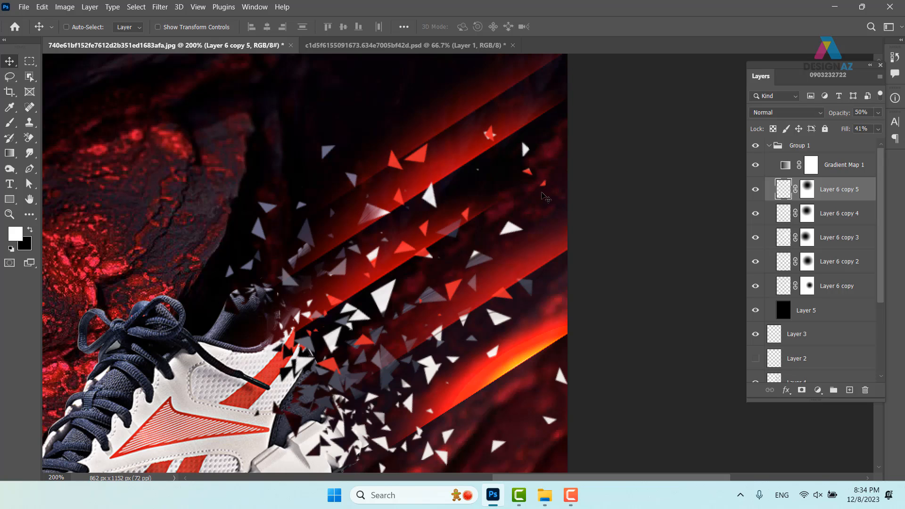
Set the opacity of Layer 6 copy 4 to 60% and of Layer 6 copy 3 to 80%
{"action": "right_click", "coordinate": [470, 156]}
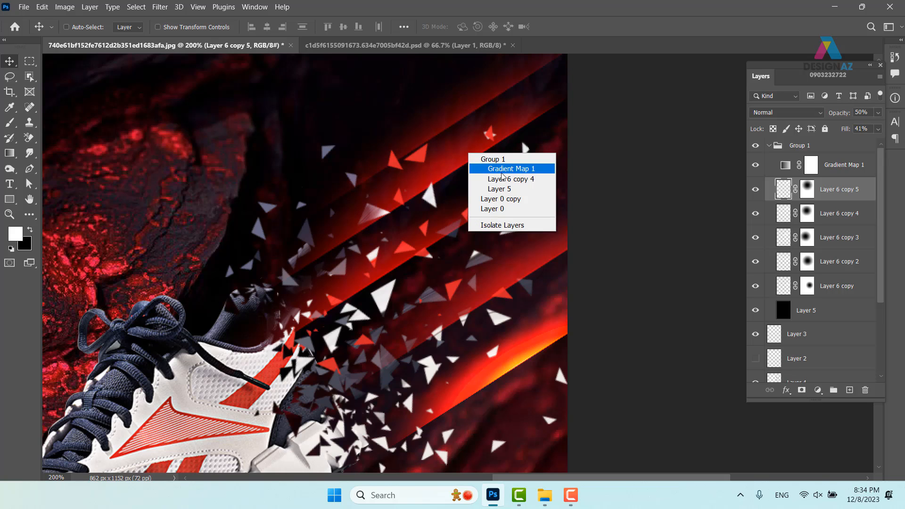
{"action": "left_click", "coordinate": [851, 215]}
{"action": "left_click", "coordinate": [844, 216]}
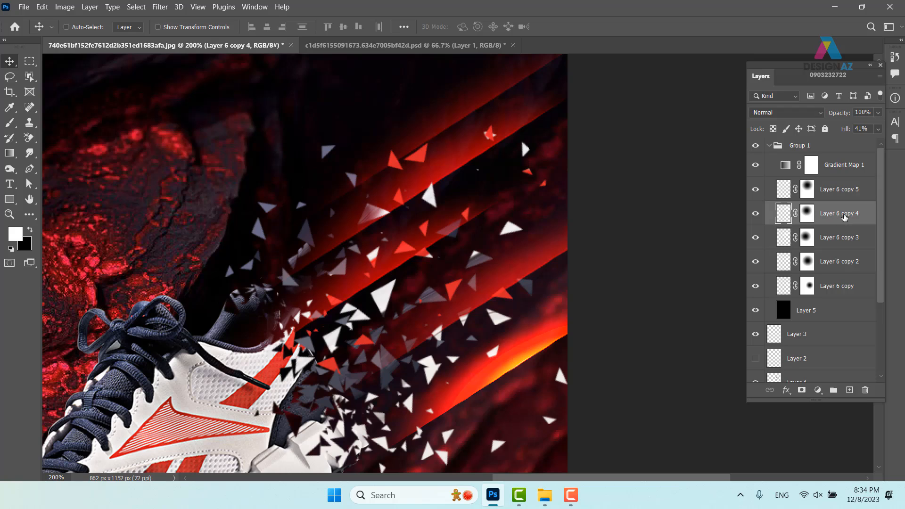
{"action": "key", "text": "6"}
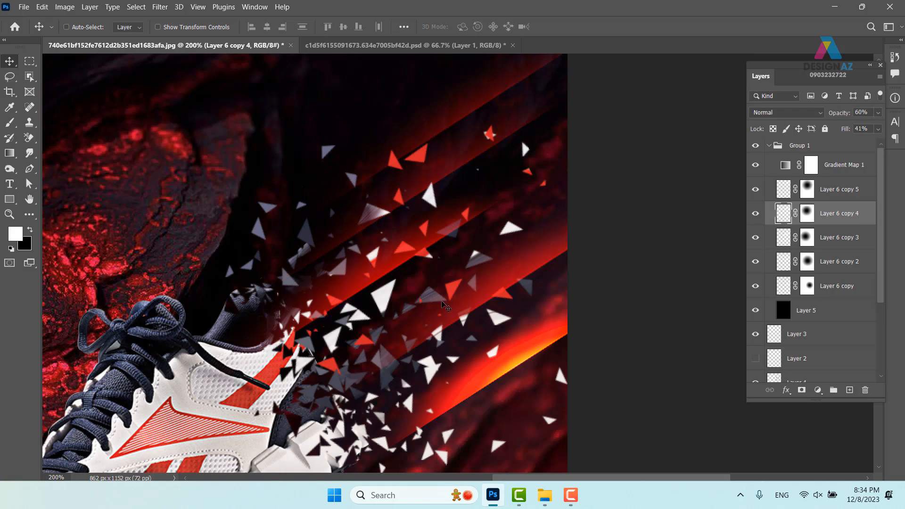
{"action": "right_click", "coordinate": [383, 276]}
{"action": "left_click", "coordinate": [415, 299]}
{"action": "left_click", "coordinate": [848, 241]}
{"action": "key", "text": "8"}
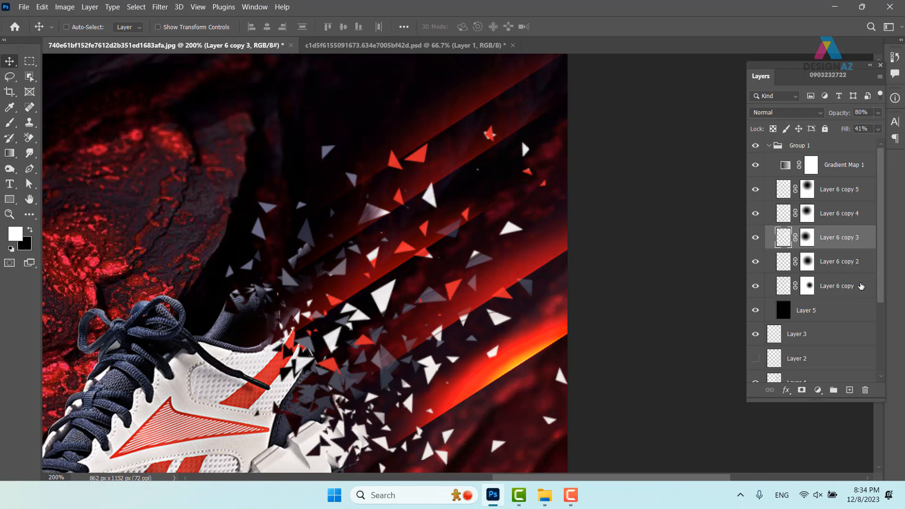
Delete Layer 6 copy, the brightest and lowest streak beside the sole
{"action": "right_click", "coordinate": [527, 356]}
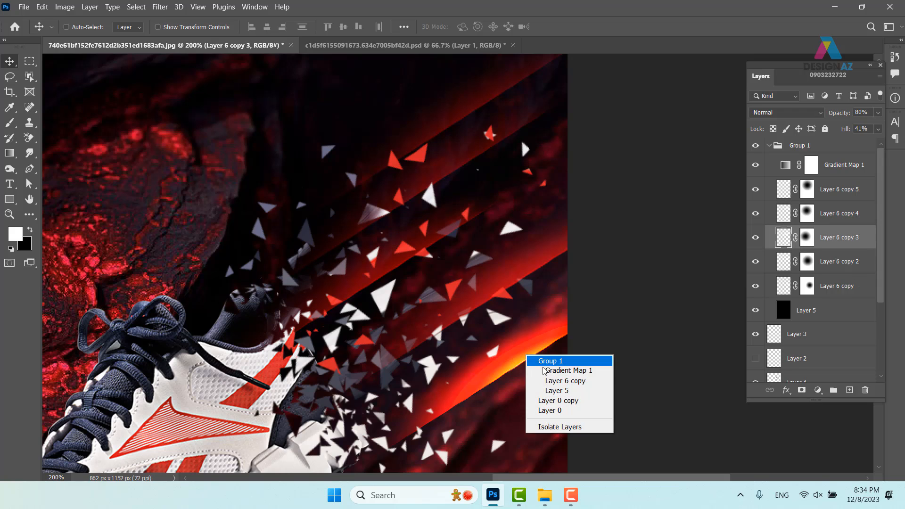
{"action": "left_click", "coordinate": [846, 290]}
{"action": "left_click", "coordinate": [844, 293]}
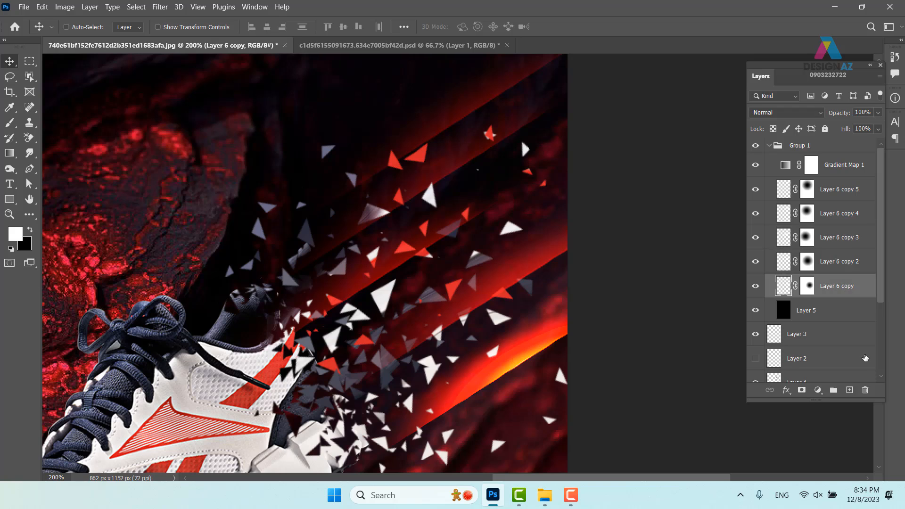
{"action": "key", "text": "Delete"}
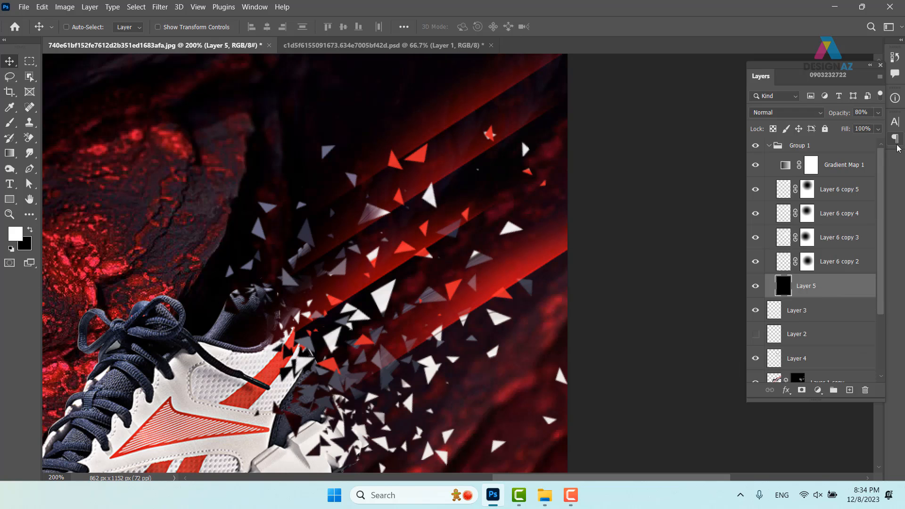
Set the fill of Layer 6 copy 2 to 43%
{"action": "left_click", "coordinate": [850, 265]}
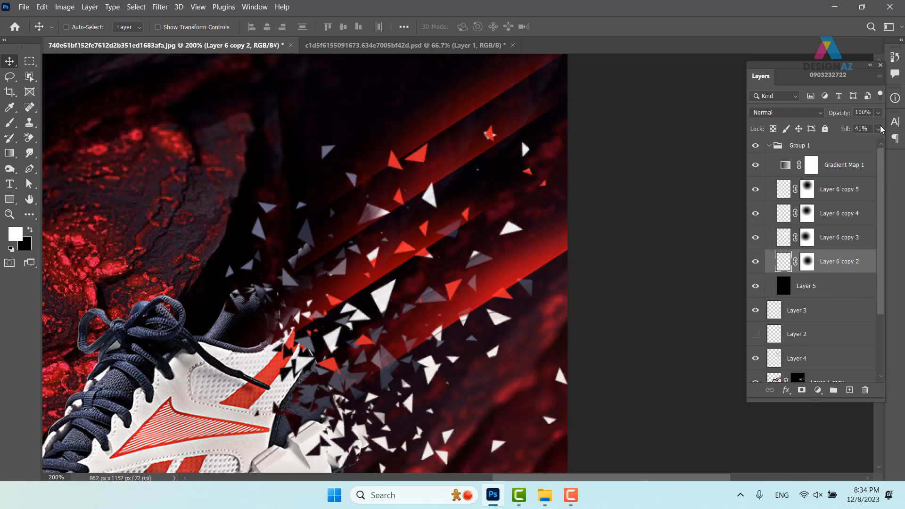
{"action": "left_click", "coordinate": [881, 129]}
{"action": "mouse_move", "coordinate": [846, 142]}
{"action": "left_mouse_down"}
{"action": "mouse_move", "coordinate": [871, 142]}
{"action": "mouse_move", "coordinate": [847, 142]}
{"action": "left_mouse_up"}
Scale the four streaks, Layer 6 copy 2 to copy 5, together to about 128% and shift them towards the upper right
{"action": "key", "text": "ctrl+1"}
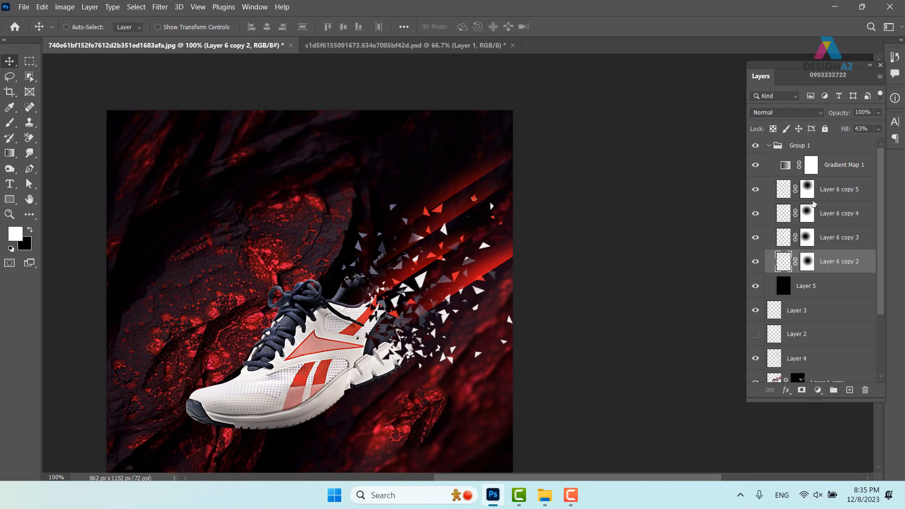
{"action": "left_click_drag", "start_coordinate": [661, 362], "coordinate": [720, 305]}
{"action": "left_click", "coordinate": [844, 195]}
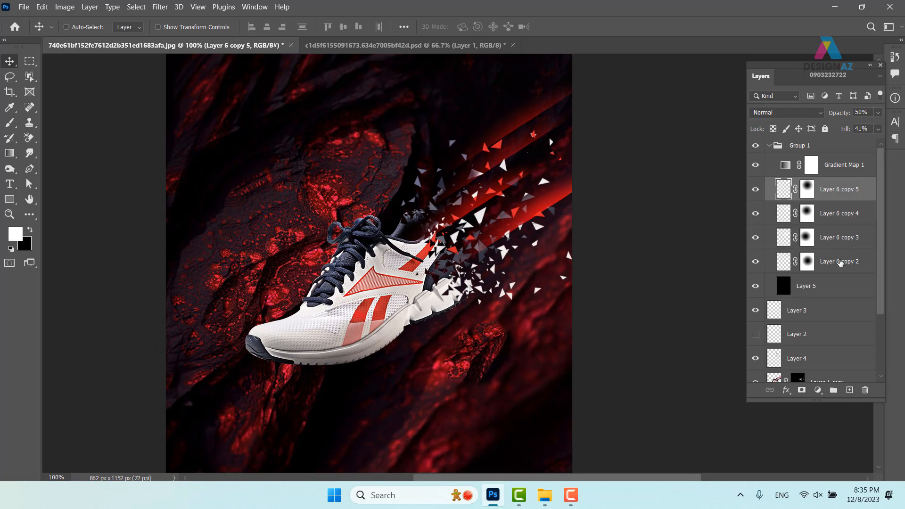
{"action": "left_click", "coordinate": [840, 269], "text": "shift"}
{"action": "key", "text": "ctrl+t"}
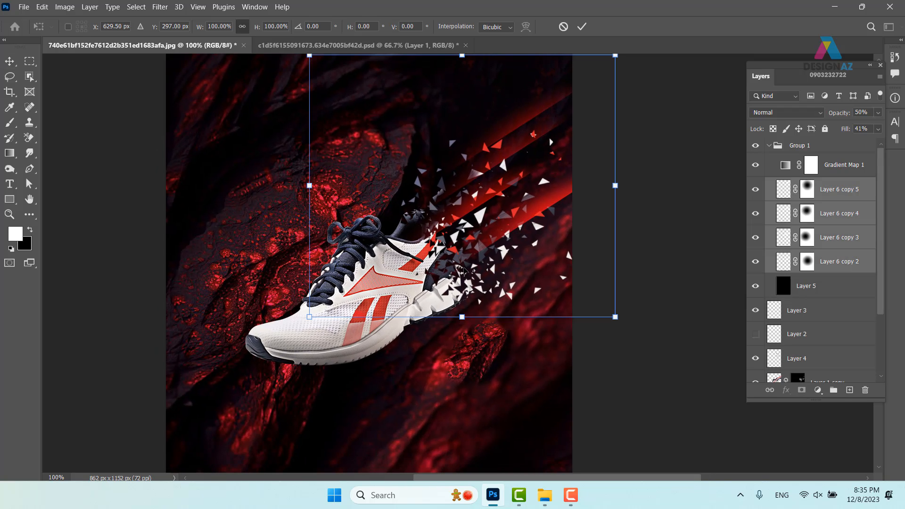
{"action": "left_click_drag", "start_coordinate": [306, 318], "coordinate": [225, 390]}
{"action": "scroll", "coordinate": [371, 178], "scroll_direction": "up", "scroll_amount": 2}
{"action": "scroll", "coordinate": [371, 178], "scroll_direction": "right", "scroll_amount": 2}
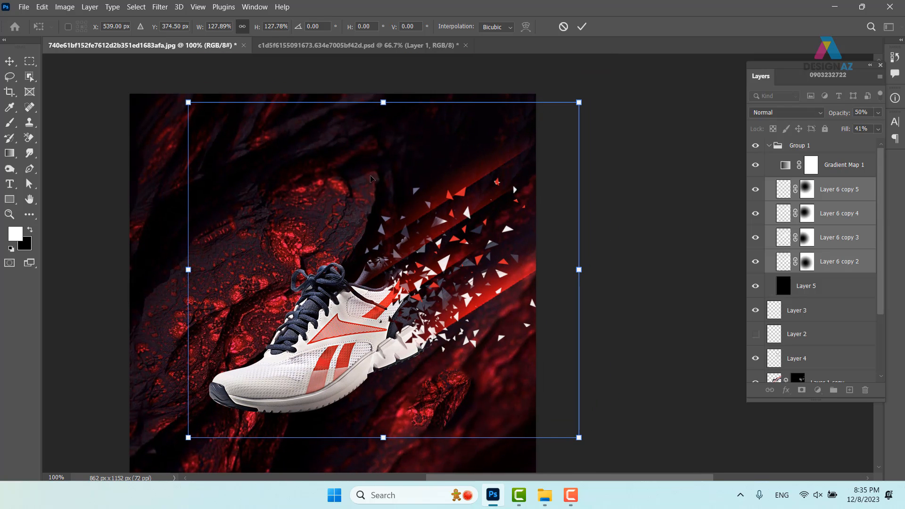
{"action": "left_click_drag", "start_coordinate": [466, 244], "coordinate": [513, 211]}
{"action": "key", "text": "Return"}
Examine the enlarged light streaks and scattered shards behind the shoe up close, checking the Layer 1 copy and Layer 1 shoe layers
{"action": "key", "text": "ctrl+plus"}
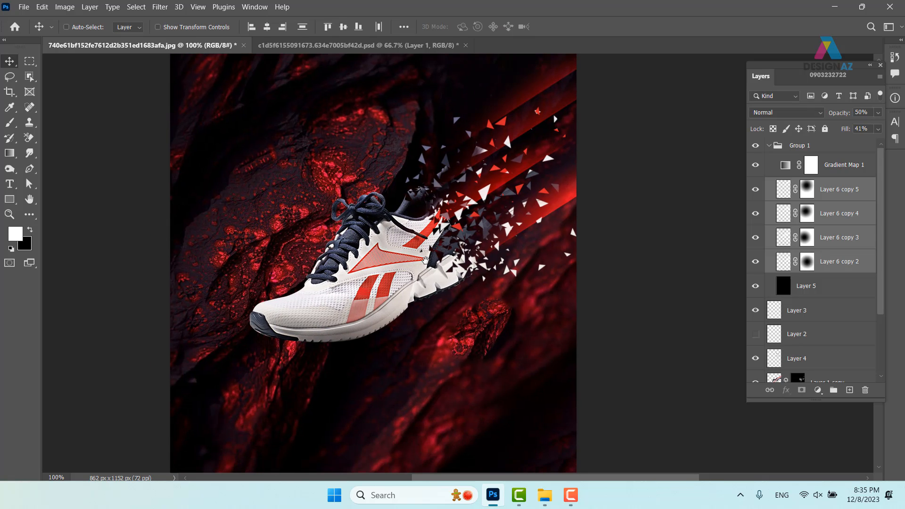
{"action": "key", "text": "ctrl+plus"}
{"action": "scroll", "coordinate": [552, 196], "scroll_direction": "up", "scroll_amount": 5}
{"action": "scroll", "coordinate": [552, 195], "scroll_direction": "right", "scroll_amount": 3}
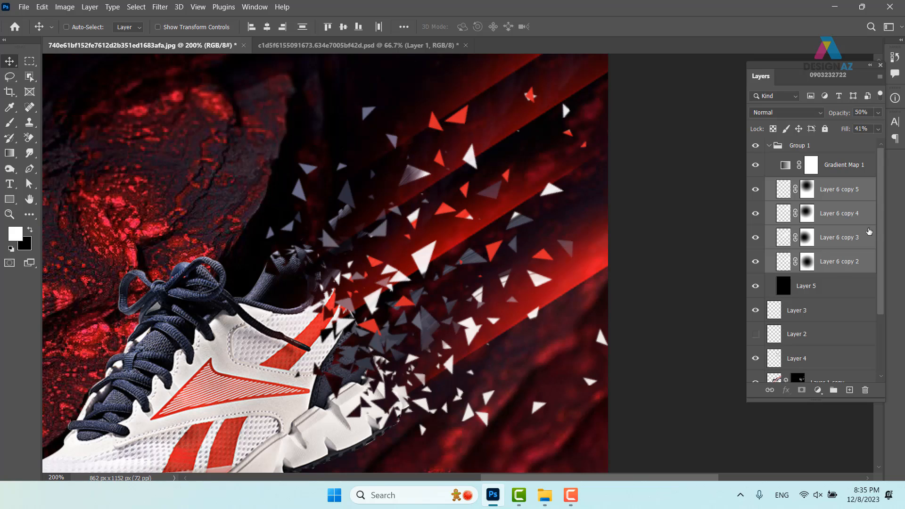
{"action": "scroll", "coordinate": [811, 305], "scroll_direction": "down", "scroll_amount": 4}
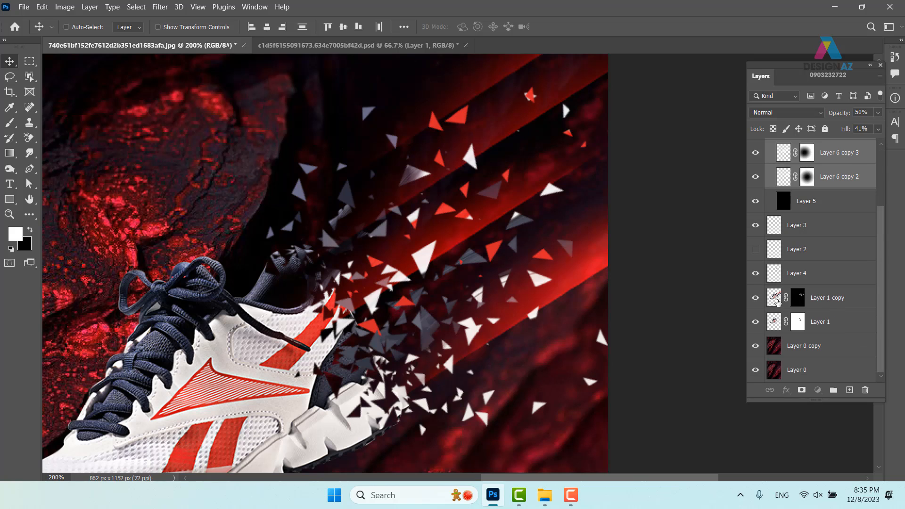
{"action": "left_click", "coordinate": [772, 302]}
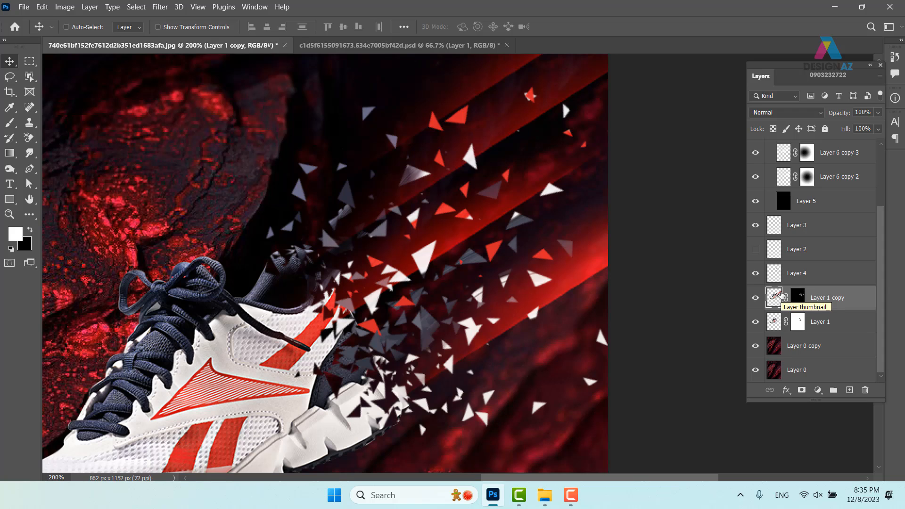
{"action": "left_click", "coordinate": [775, 332]}
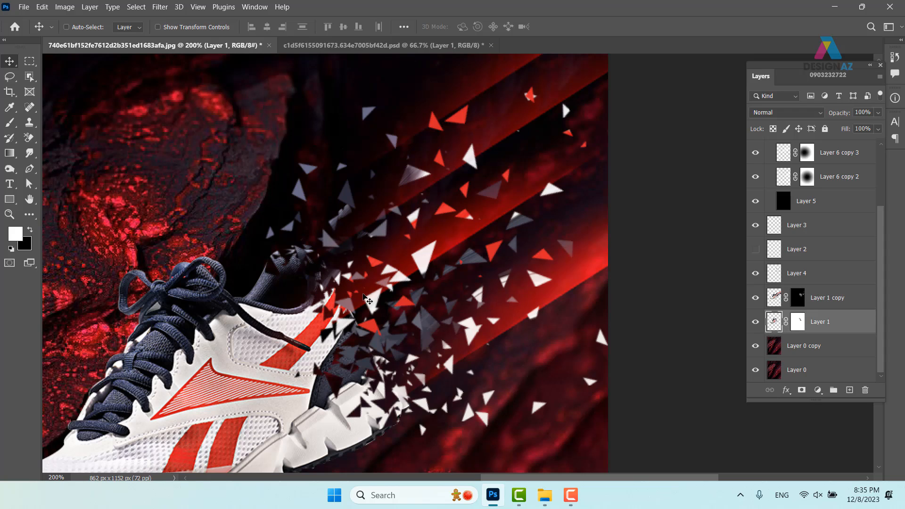
{"action": "left_click_drag", "start_coordinate": [387, 345], "coordinate": [461, 237]}
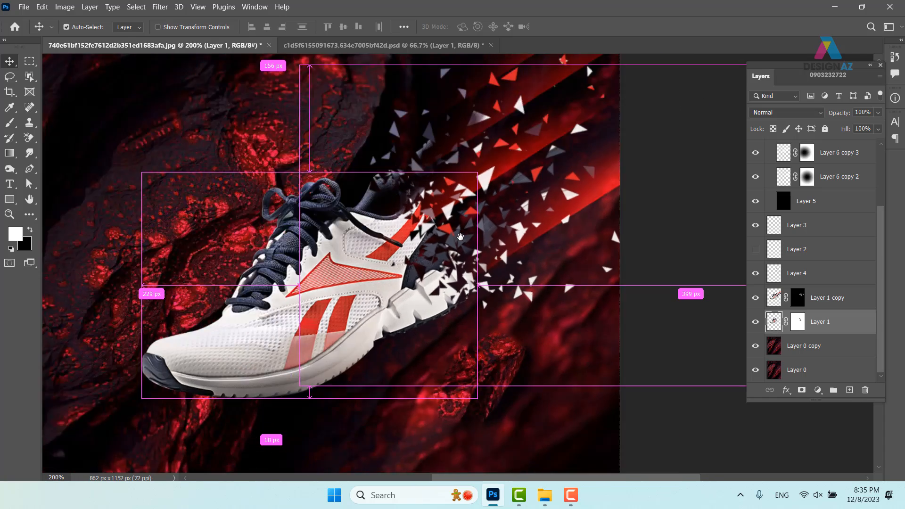
{"action": "key", "text": "ctrl+1"}
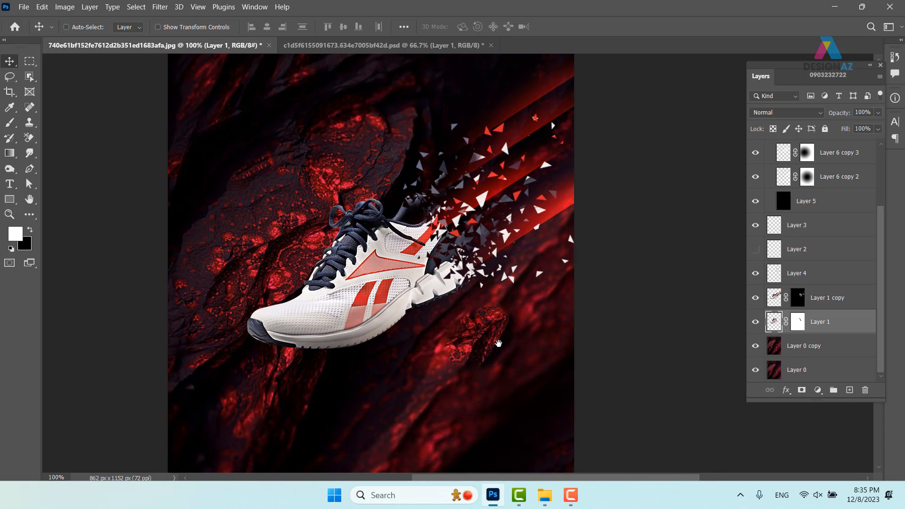
{"action": "left_click_drag", "start_coordinate": [489, 335], "coordinate": [496, 329]}
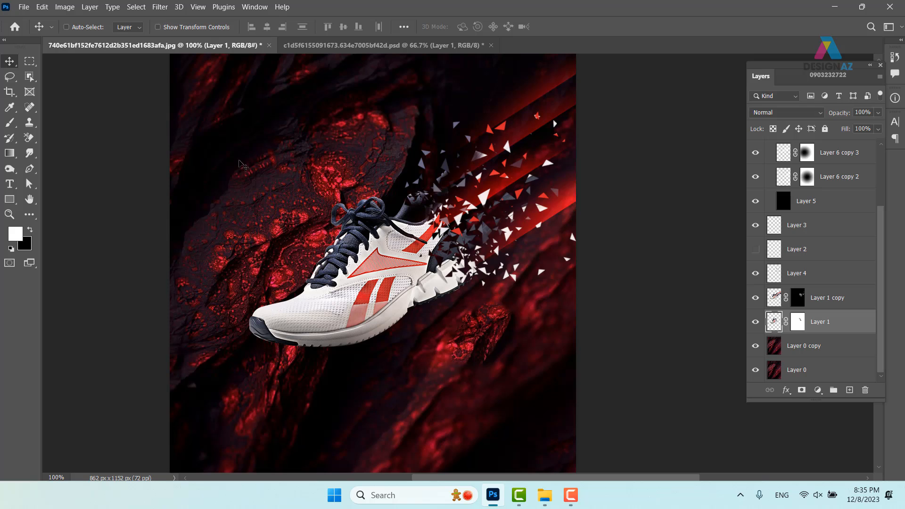
Add the placeholder text "Lorem Ipsum" above Layer 1, scale it to about 735%, and place it across the shoe's upper area
{"action": "left_click", "coordinate": [10, 184]}
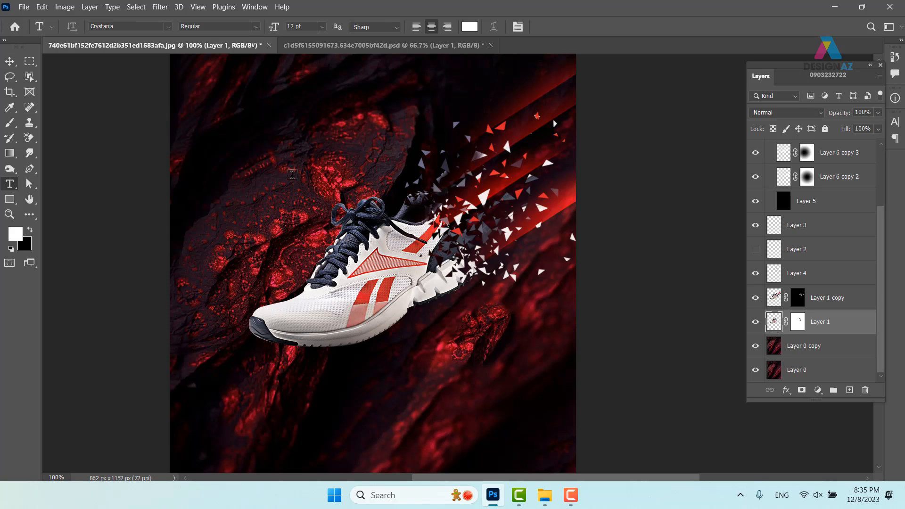
{"action": "left_click", "coordinate": [290, 165]}
{"action": "key", "text": "ctrl+Return"}
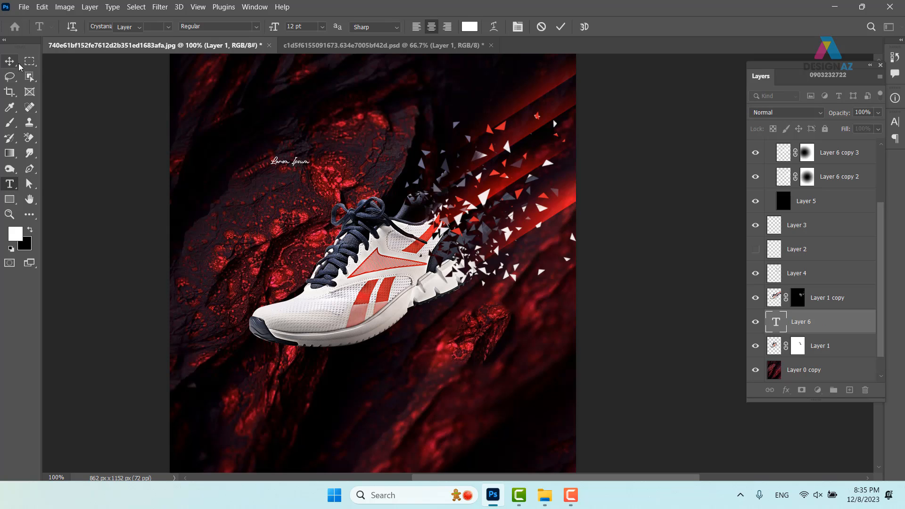
{"action": "key", "text": "ctrl+t"}
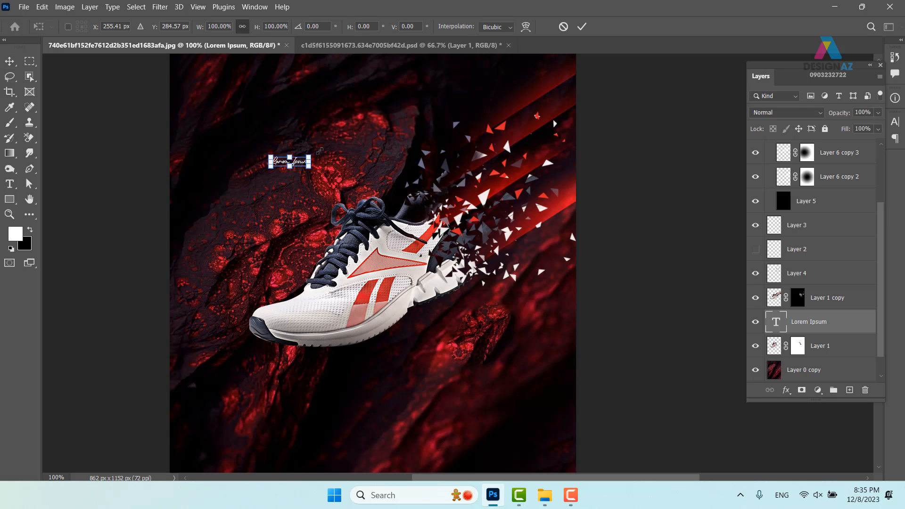
{"action": "left_click_drag", "start_coordinate": [320, 151], "coordinate": [545, 93]}
{"action": "left_click_drag", "start_coordinate": [370, 139], "coordinate": [349, 174]}
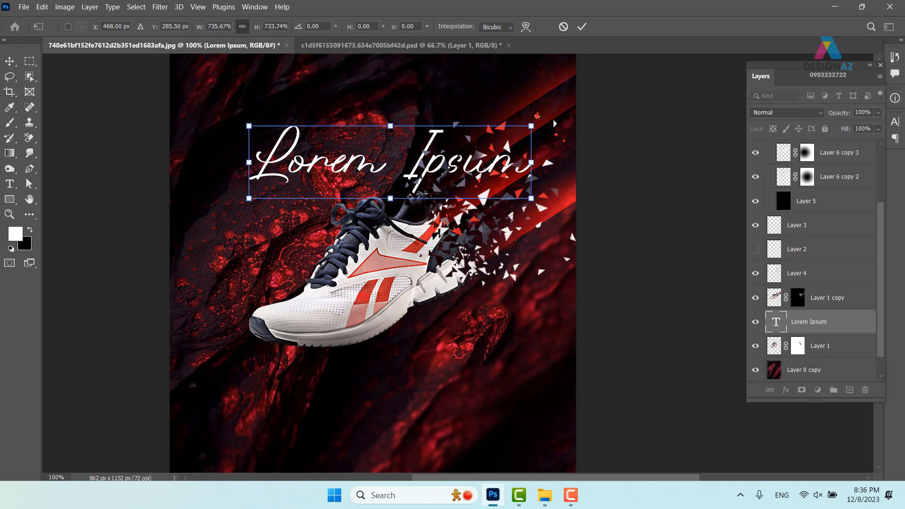
{"action": "key", "text": "Return"}
Change the font of the Lorem Ipsum text to Race Sport Free
{"action": "key", "text": "t"}
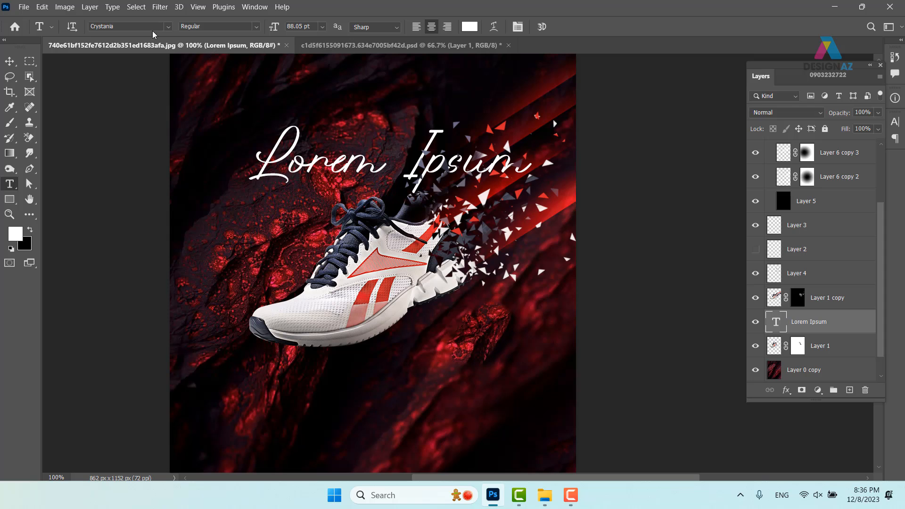
{"action": "left_click", "coordinate": [168, 27]}
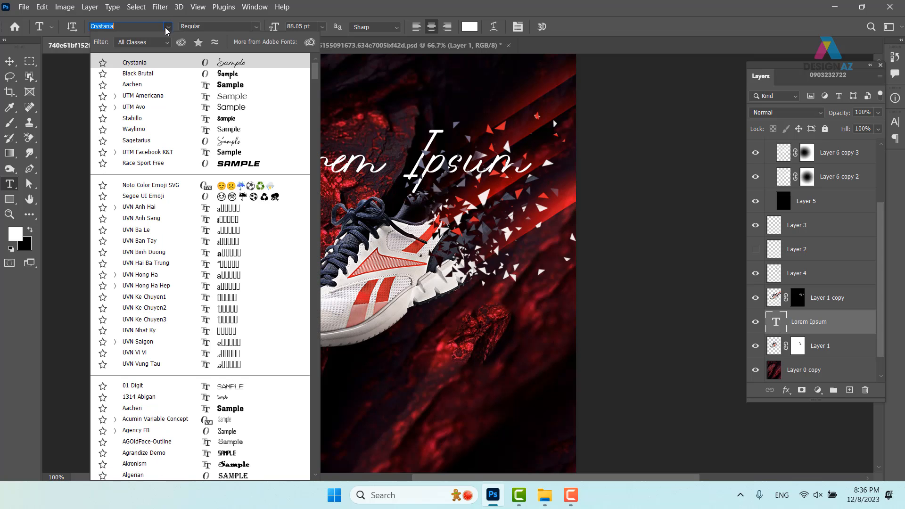
{"action": "key", "text": "Down"}
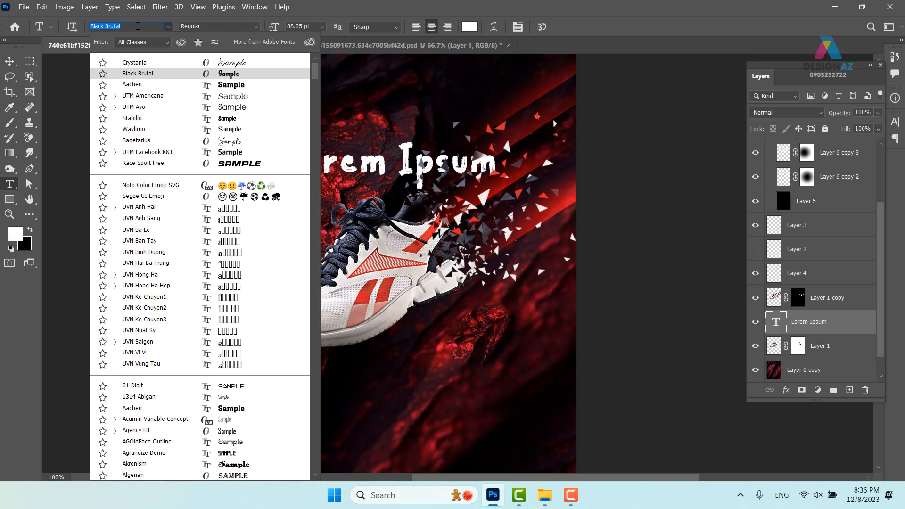
{"action": "type", "text": "s"}
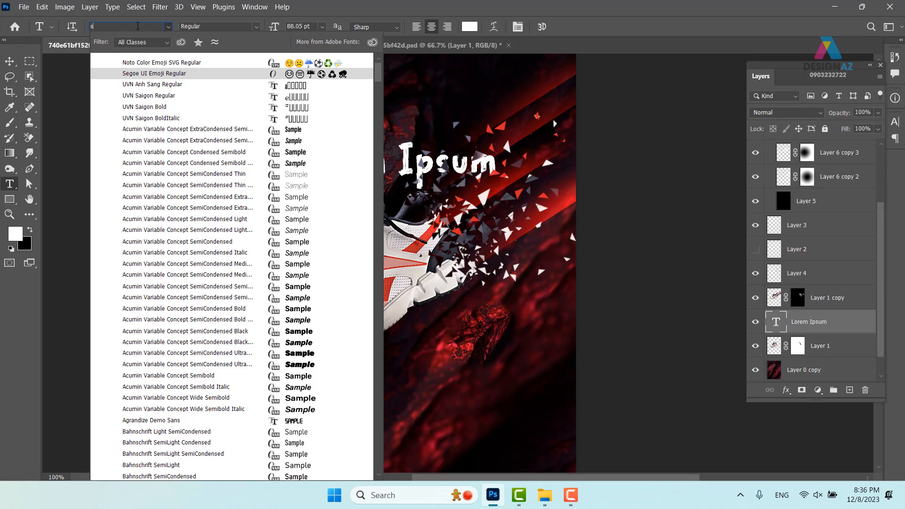
{"action": "type", "text": "port Free"}
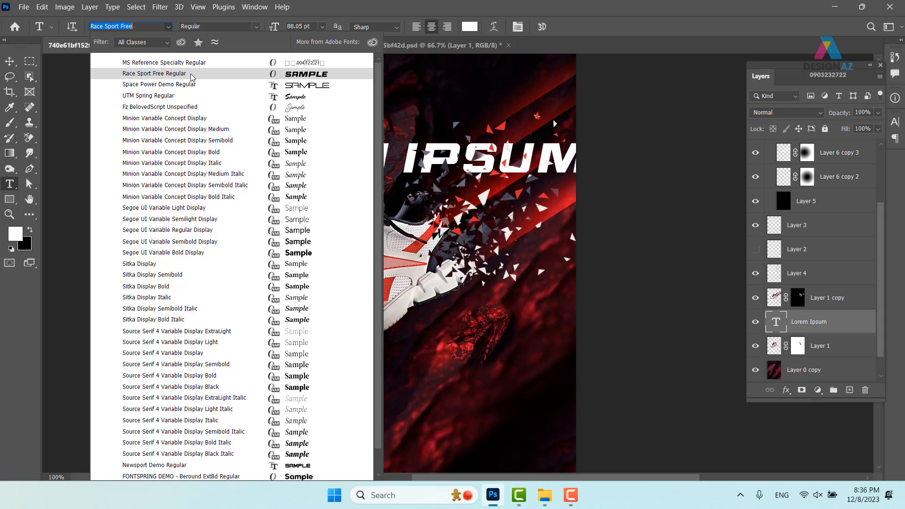
{"action": "left_click", "coordinate": [193, 74]}
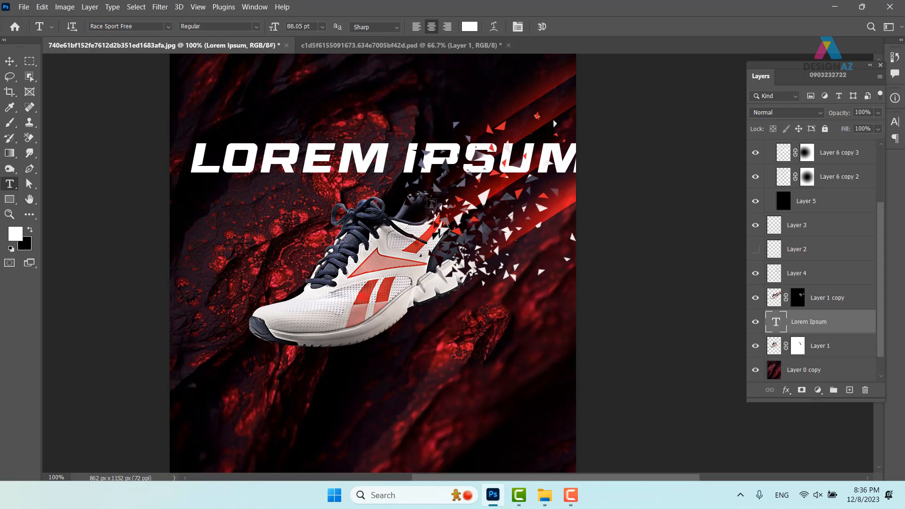
Delete the word "Ipsum" from the text so that it reads only "Lorem"
{"action": "left_click", "coordinate": [395, 149]}
{"action": "left_click_drag", "start_coordinate": [395, 149], "coordinate": [575, 156]}
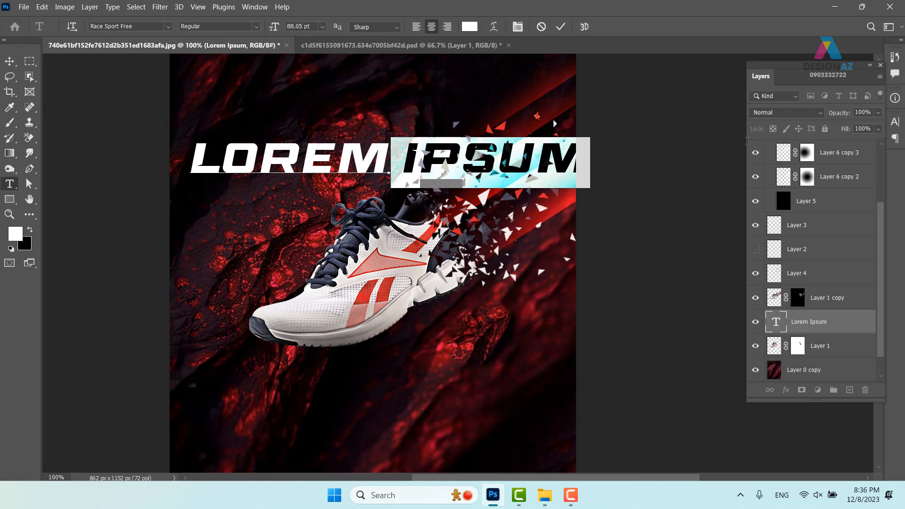
{"action": "key", "text": "BackSpace"}
{"action": "left_click", "coordinate": [9, 61]}
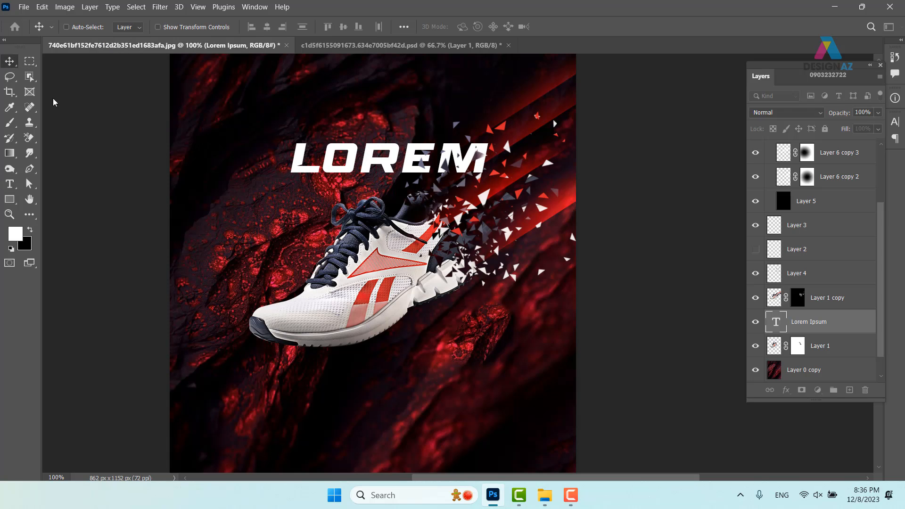
Move the LOREM text below the shoe and rasterize its type layer
{"action": "scroll", "coordinate": [377, 236], "scroll_direction": "down", "scroll_amount": 2}
{"action": "left_click_drag", "start_coordinate": [387, 114], "coordinate": [361, 314]}
{"action": "left_click_drag", "start_coordinate": [401, 348], "coordinate": [394, 298]}
{"action": "scroll", "coordinate": [419, 271], "scroll_direction": "down", "scroll_amount": 3}
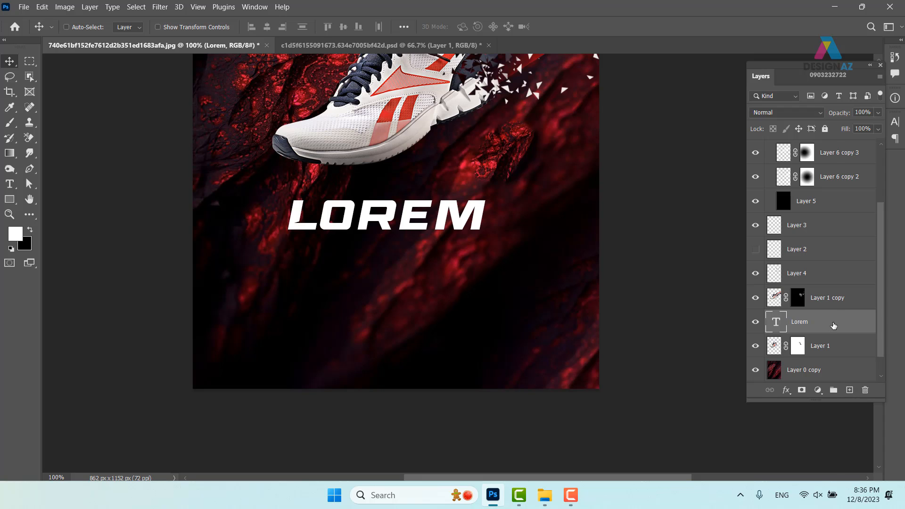
{"action": "right_click", "coordinate": [833, 326]}
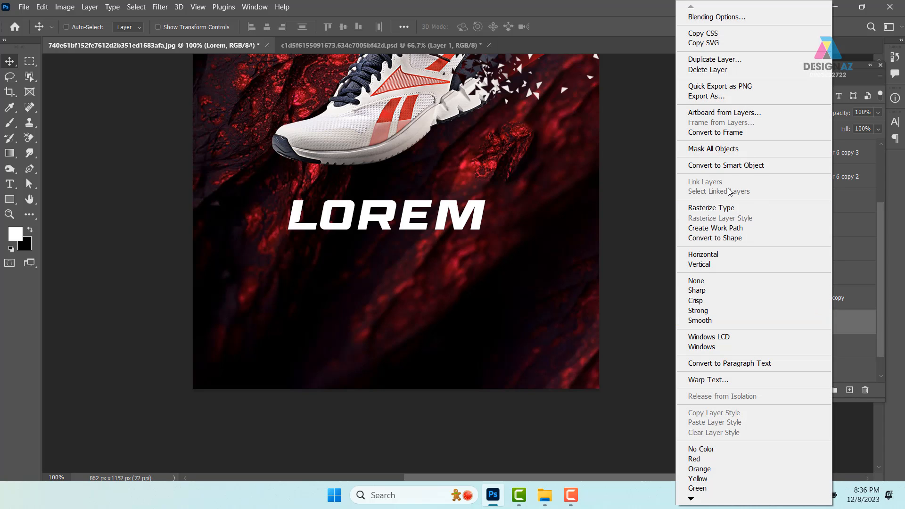
{"action": "left_click", "coordinate": [729, 208]}
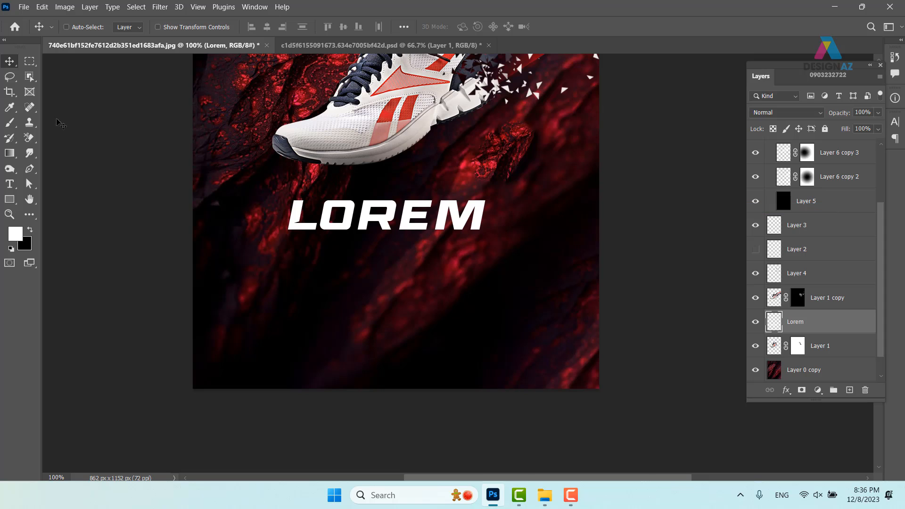
Select a rectangular strip over the bottom edge of the LOREM letters and stretch it downwards to about 234% height
{"action": "left_click", "coordinate": [30, 62]}
{"action": "left_click_drag", "start_coordinate": [229, 291], "coordinate": [557, 227]}
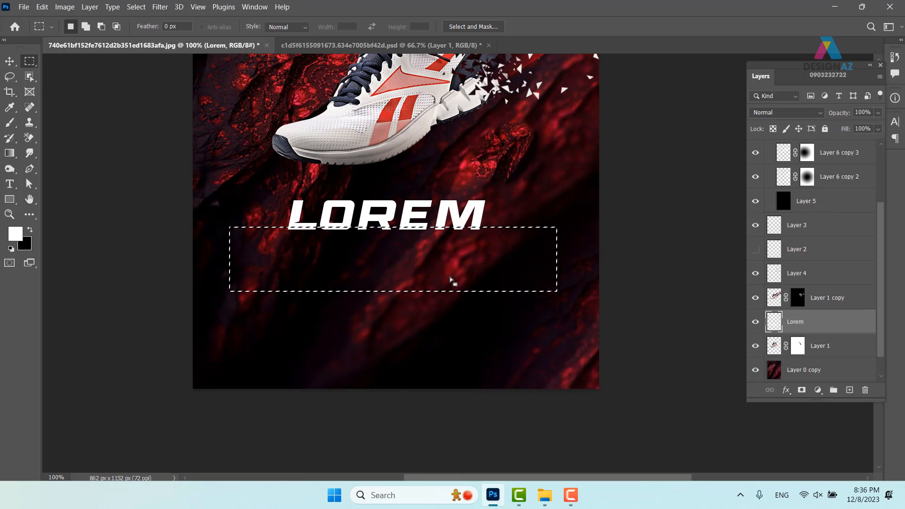
{"action": "key", "text": "ctrl+t"}
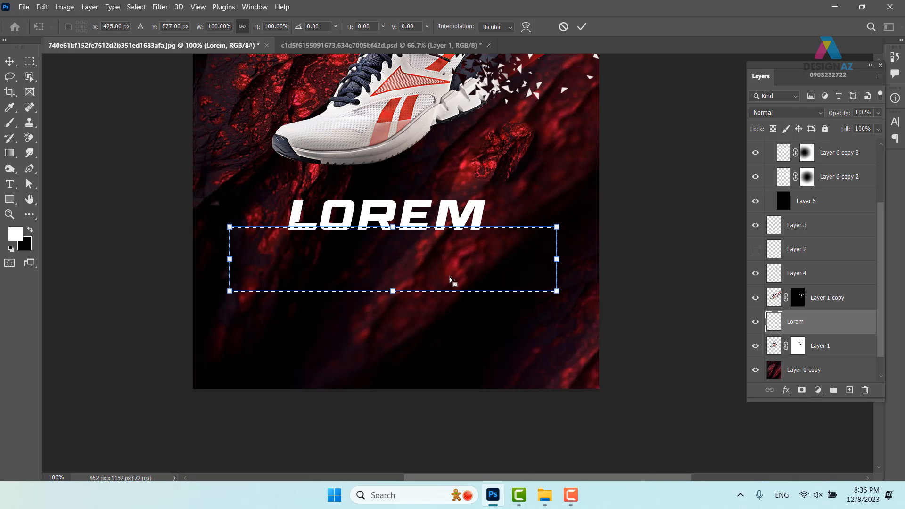
{"action": "left_click_drag", "start_coordinate": [388, 292], "coordinate": [386, 379]}
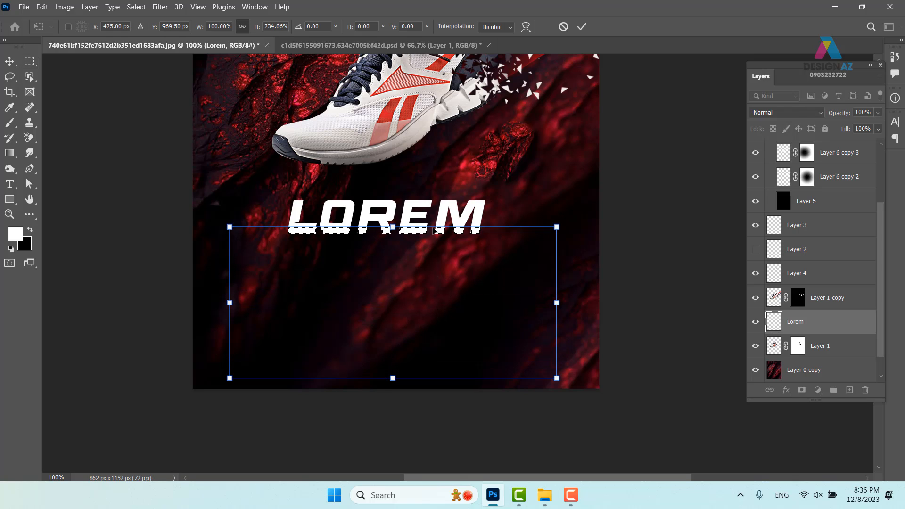
{"action": "key", "text": "Return"}
{"action": "key", "text": "ctrl+d"}
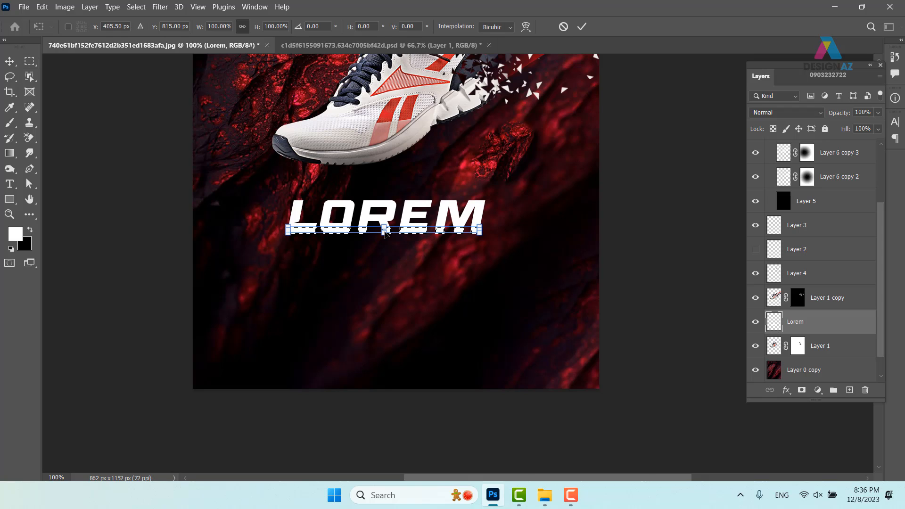
Stretch the strip at the LOREM letters' base down past the canvas edge to about 2836% height, and inspect the effect
{"action": "key", "text": "ctrl+t"}
{"action": "left_click_drag", "start_coordinate": [384, 233], "coordinate": [386, 415]}
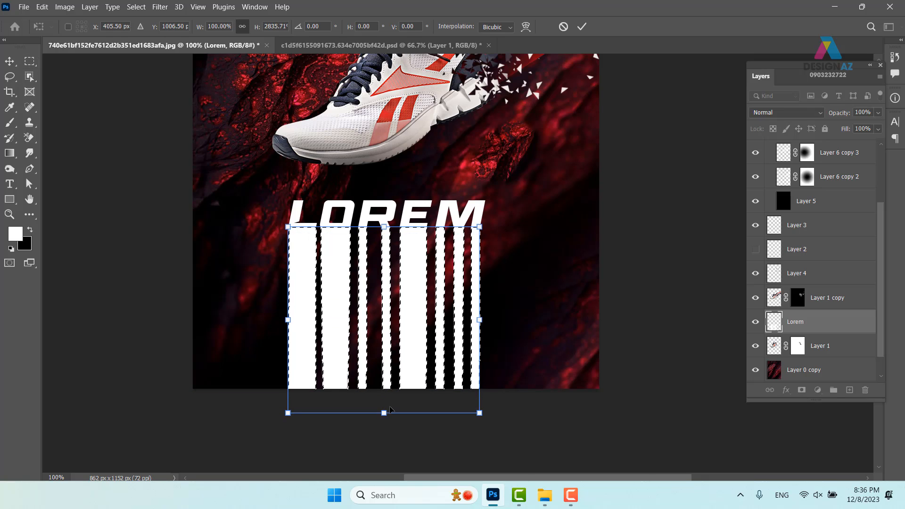
{"action": "key", "text": "Return"}
{"action": "key", "text": "ctrl+d"}
{"action": "key", "text": "m"}
{"action": "left_click_drag", "start_coordinate": [421, 240], "coordinate": [345, 309]}
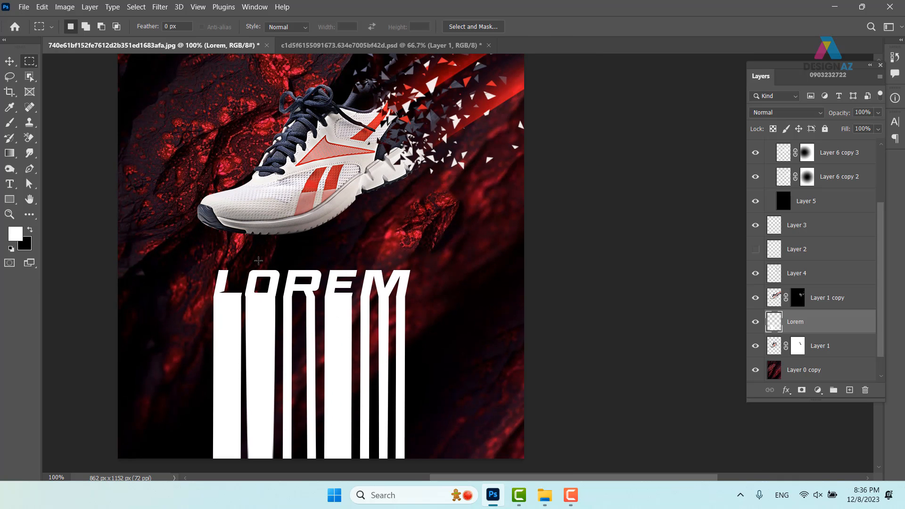
{"action": "key", "text": "ctrl+plus"}
{"action": "left_click_drag", "start_coordinate": [225, 265], "coordinate": [393, 277]}
{"action": "key", "text": "ctrl+minus"}
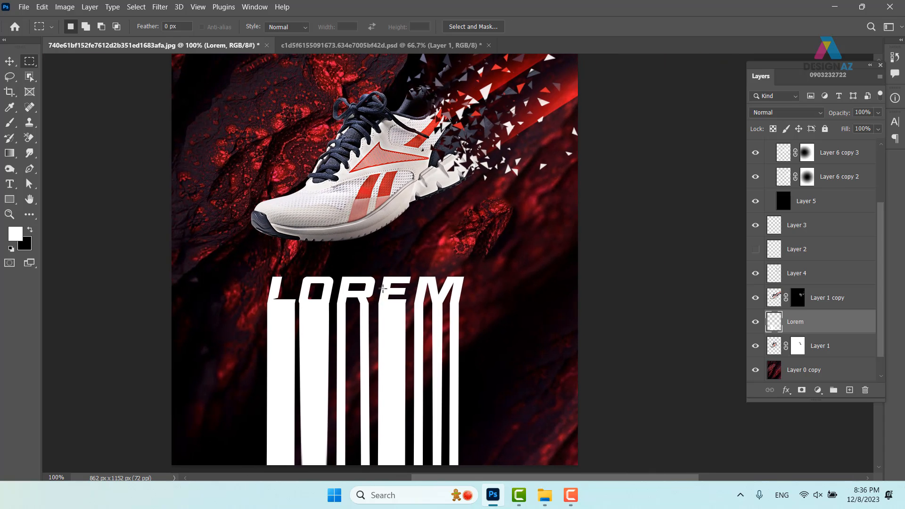
Undo both stretches of the LOREM letters' lower edge and clear the rectangular selection
{"action": "key", "text": "ctrl+z"}
{"action": "key", "text": "ctrl+z"}
{"action": "key", "text": "ctrl+z"}
{"action": "key", "text": "ctrl+z"}
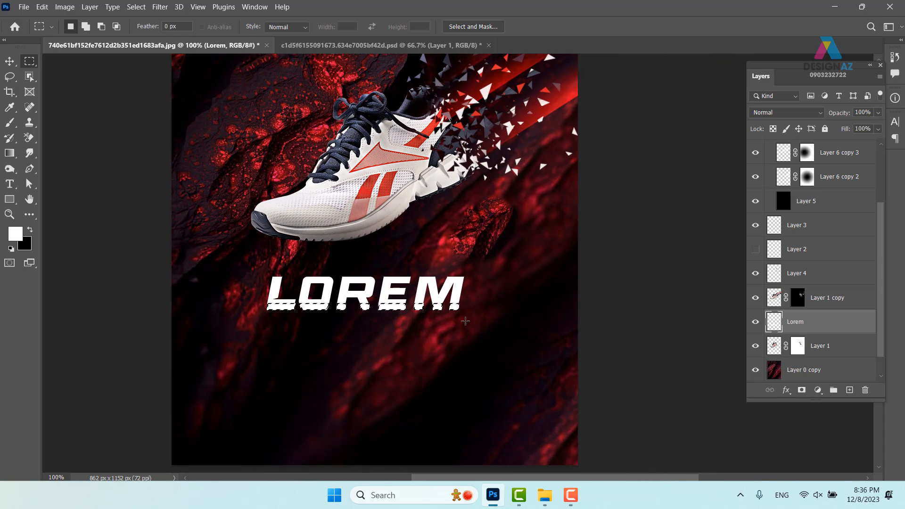
{"action": "key", "text": "v"}
{"action": "key", "text": "ctrl+z"}
{"action": "key", "text": "ctrl+z"}
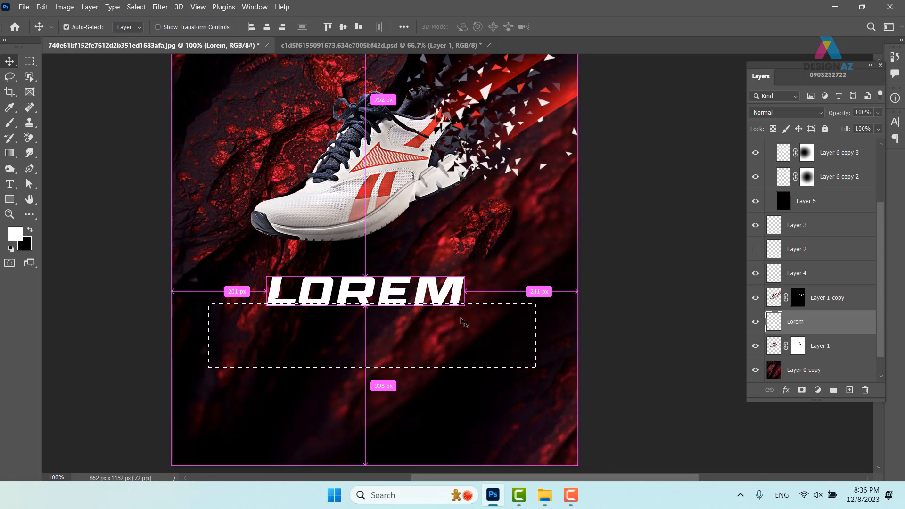
{"action": "key", "text": "ctrl+d"}
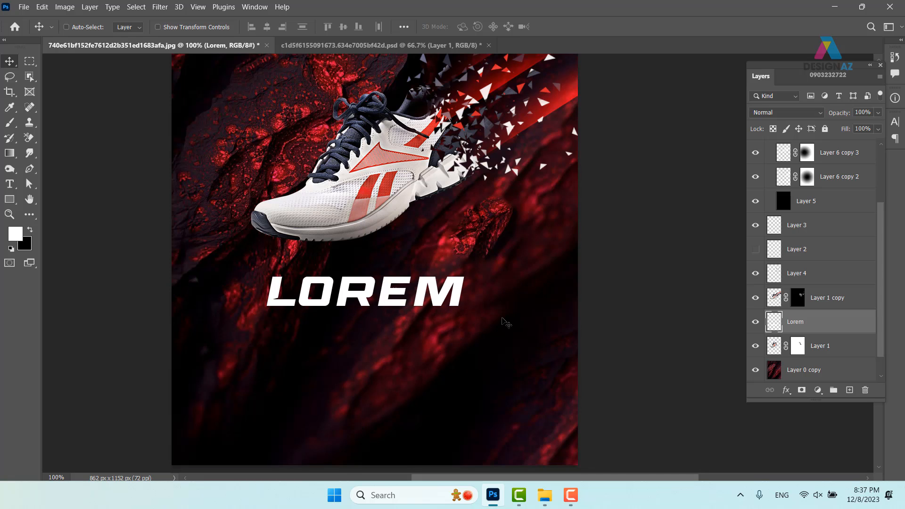
Pick the Lorem layer from the layers stacked at the letter M on the canvas
{"action": "key", "text": "ctrl+plus"}
{"action": "scroll", "coordinate": [505, 312], "scroll_direction": "left", "scroll_amount": 1}
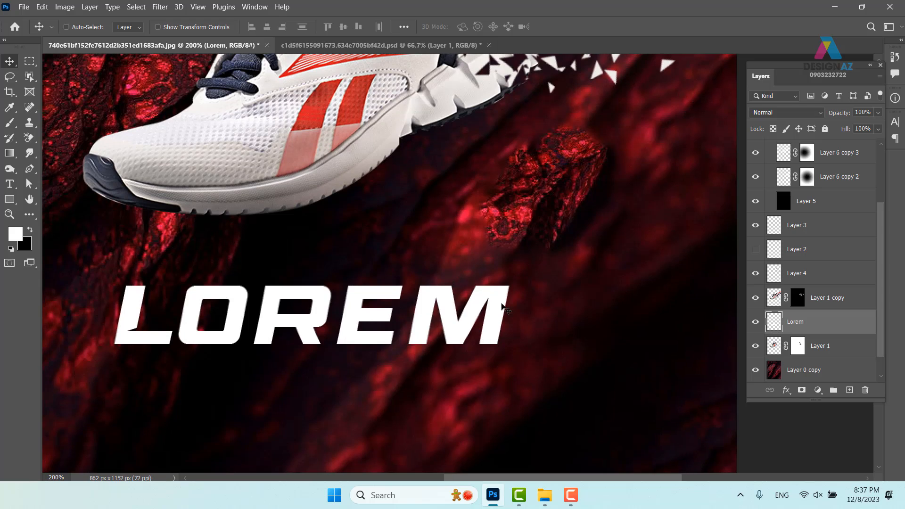
{"action": "right_click", "coordinate": [503, 300]}
{"action": "left_click", "coordinate": [528, 302]}
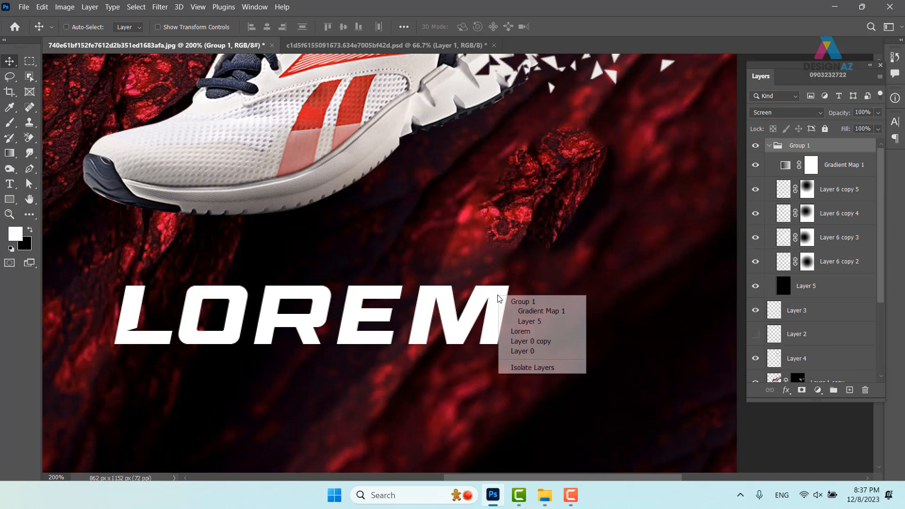
{"action": "right_click", "coordinate": [498, 296]}
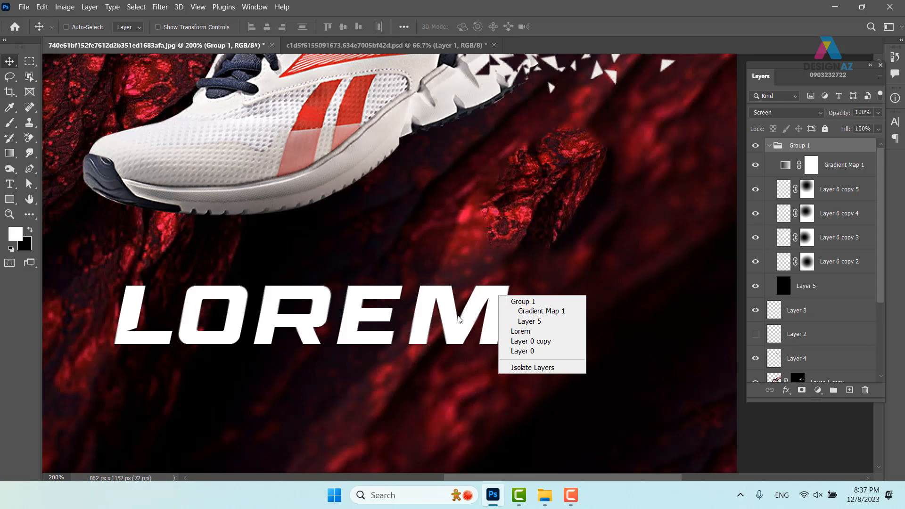
{"action": "right_click", "coordinate": [465, 323]}
{"action": "left_click", "coordinate": [494, 347]}
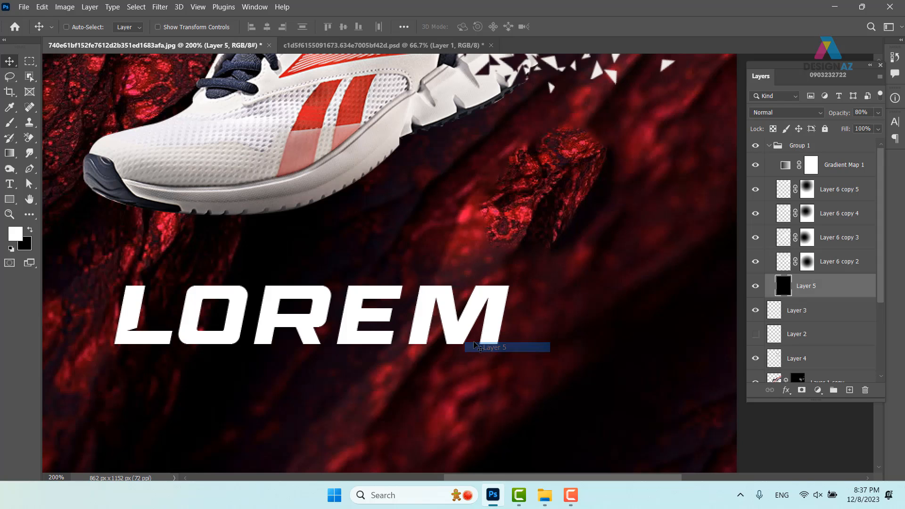
{"action": "right_click", "coordinate": [501, 330]}
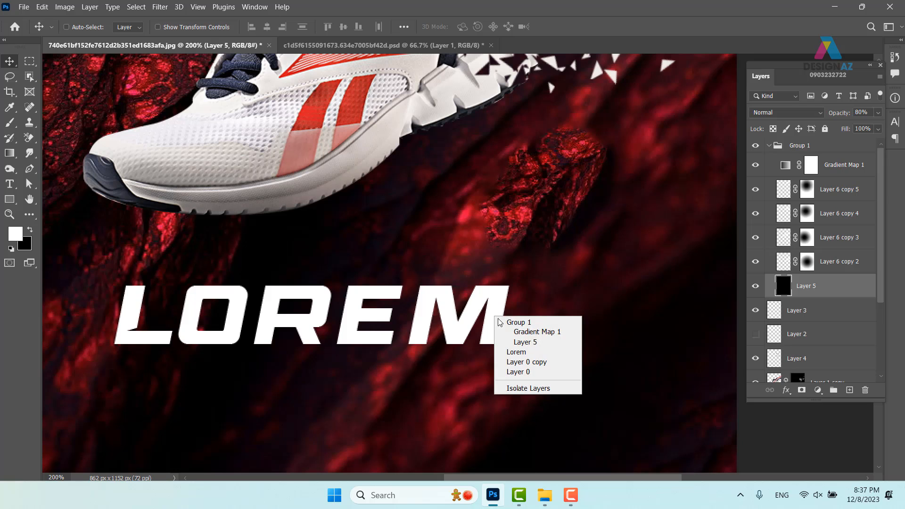
{"action": "left_click", "coordinate": [523, 352]}
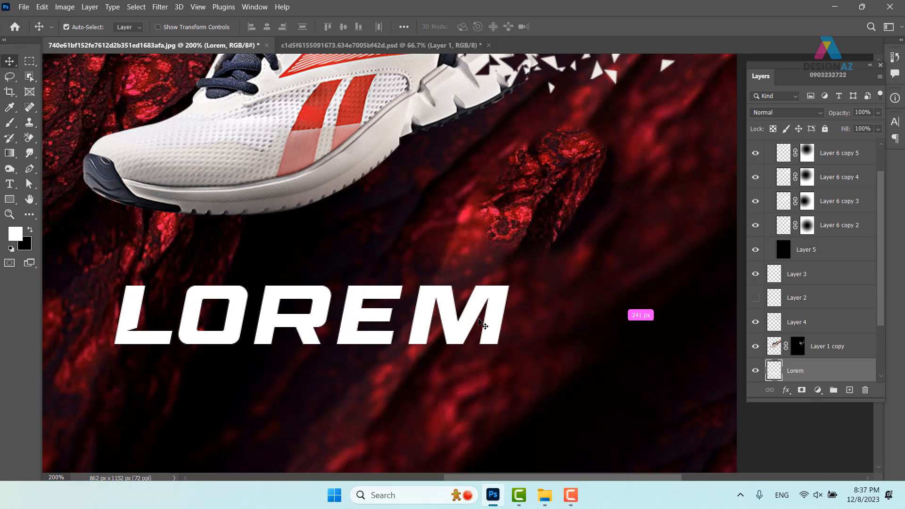
Add a layer mask to the Lorem layer and choose the 25 px triangular shard brush
{"action": "left_click_drag", "start_coordinate": [536, 308], "coordinate": [557, 266]}
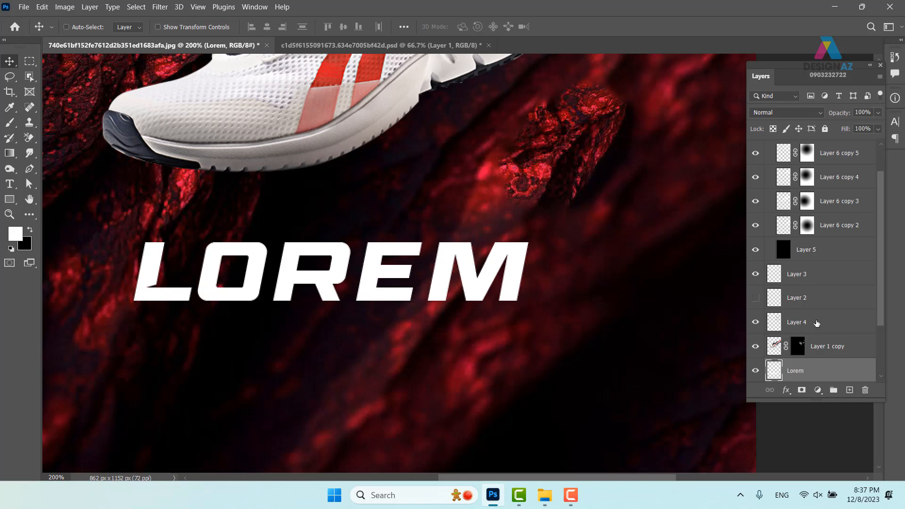
{"action": "left_click", "coordinate": [802, 391]}
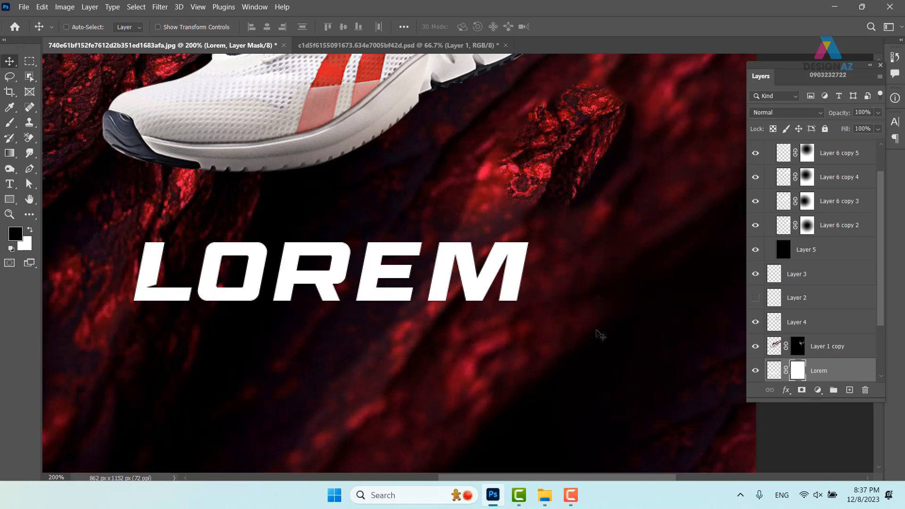
{"action": "key", "text": "b"}
{"action": "key", "text": "x"}
{"action": "left_click", "coordinate": [84, 27]}
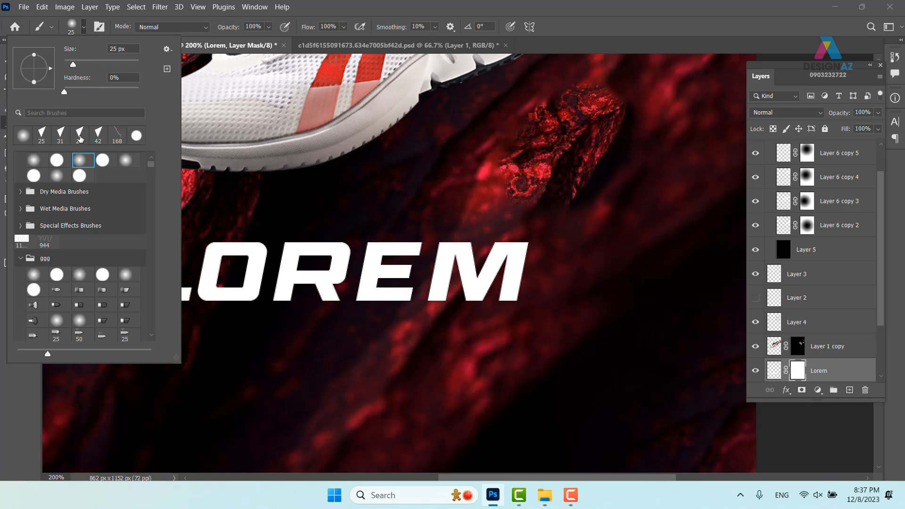
{"action": "left_click", "coordinate": [42, 135]}
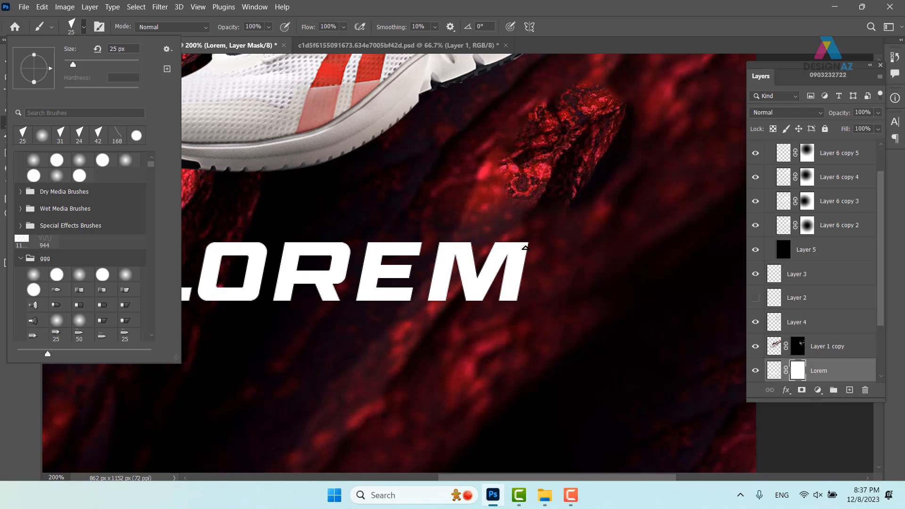
Paint black on the Lorem layer mask to chip triangular shards out of the upper part of the M
{"action": "left_click", "coordinate": [527, 248]}
{"action": "left_click_drag", "start_coordinate": [527, 246], "coordinate": [512, 246]}
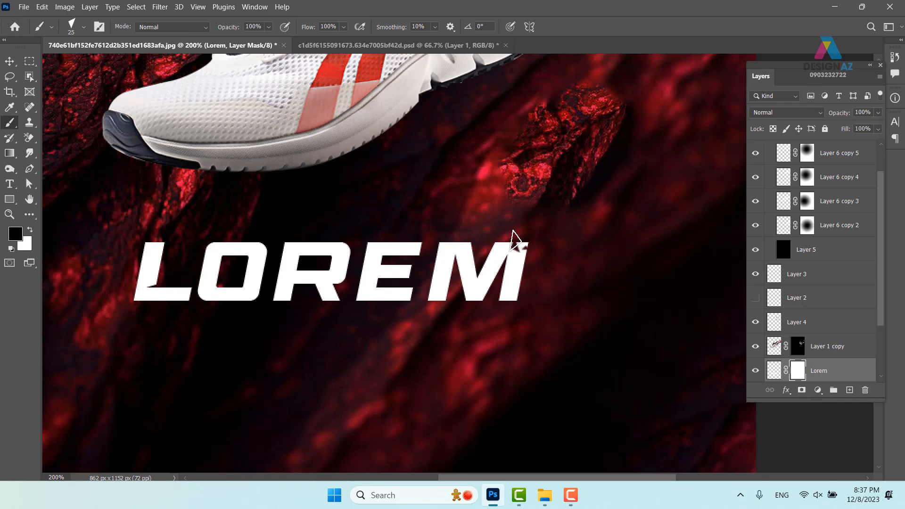
{"action": "left_click", "coordinate": [515, 242]}
{"action": "left_click", "coordinate": [522, 252]}
{"action": "left_click", "coordinate": [523, 267]}
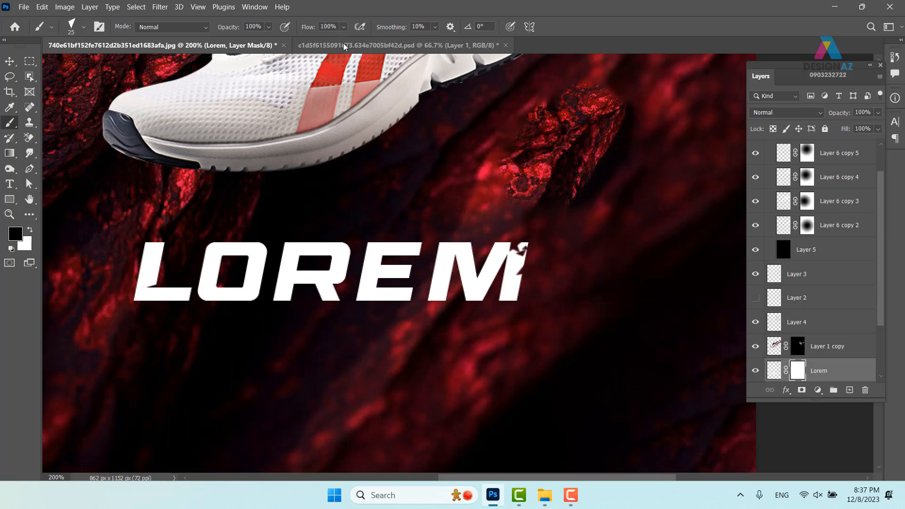
{"action": "left_click", "coordinate": [506, 250]}
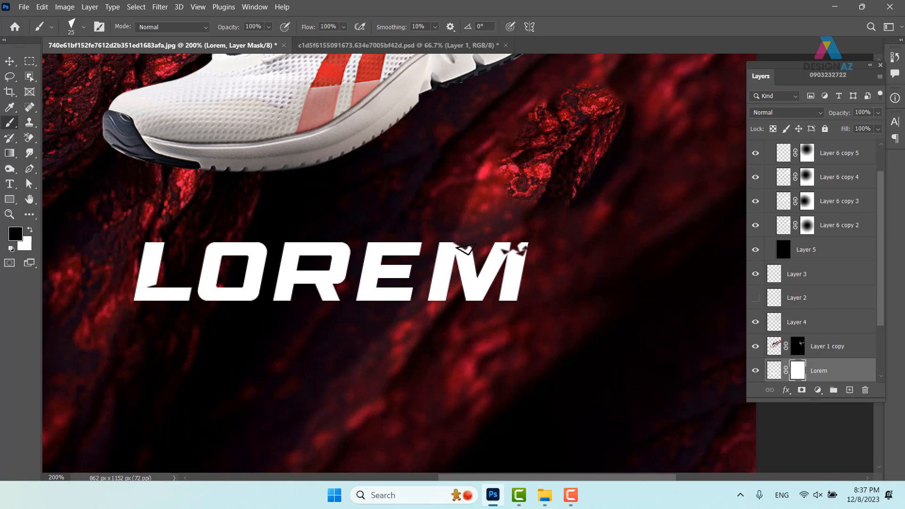
{"action": "left_click", "coordinate": [469, 248]}
{"action": "left_click", "coordinate": [458, 247]}
Chip triangular shards out of the upper parts of the E and R on the Lorem mask
{"action": "left_click", "coordinate": [416, 245]}
{"action": "left_click", "coordinate": [344, 244]}
{"action": "left_click", "coordinate": [348, 250]}
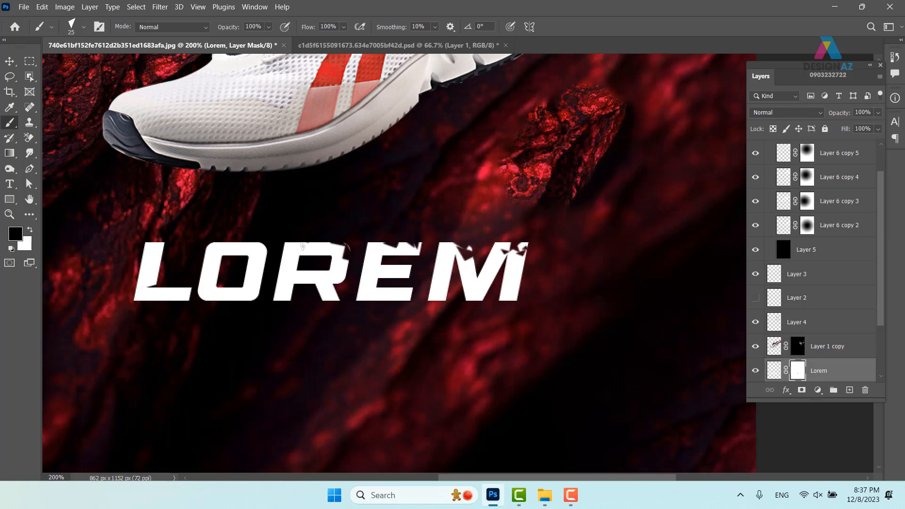
{"action": "left_click", "coordinate": [335, 248]}
{"action": "left_click", "coordinate": [392, 247]}
{"action": "left_click", "coordinate": [373, 248]}
{"action": "left_click", "coordinate": [401, 269]}
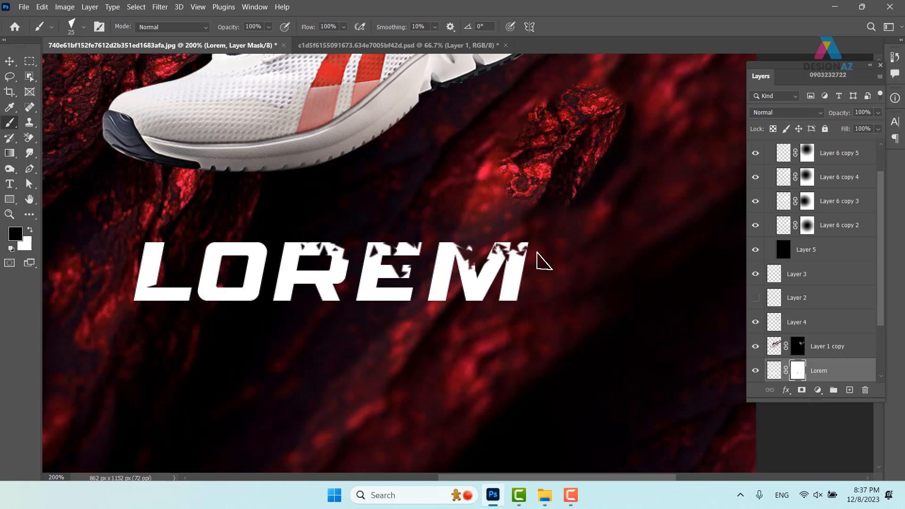
Chip more shards out of the M's upper right part and the top of the O on the mask
{"action": "left_click", "coordinate": [520, 268]}
{"action": "left_click", "coordinate": [515, 264]}
{"action": "left_click", "coordinate": [529, 245]}
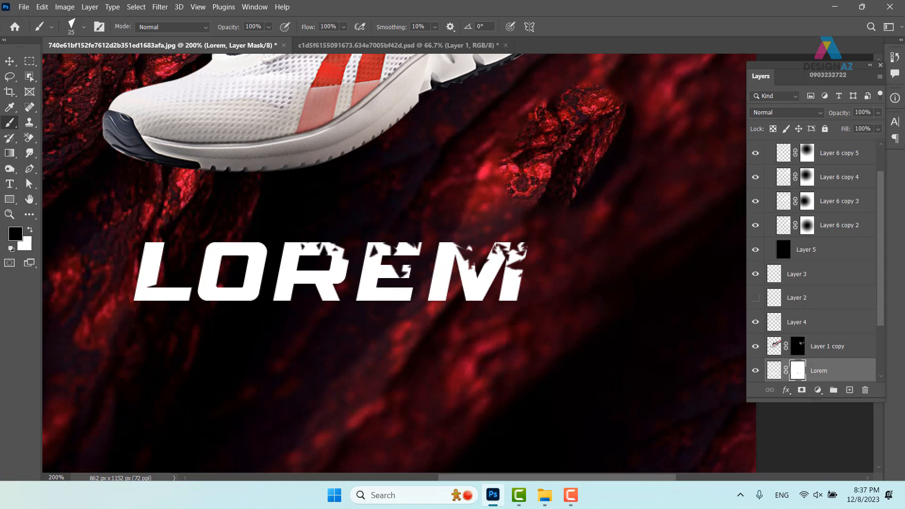
{"action": "left_click", "coordinate": [241, 249]}
Create a new layer above Lorem and scatter white triangular shards above the E and M and beside the M
{"action": "left_click", "coordinate": [850, 390]}
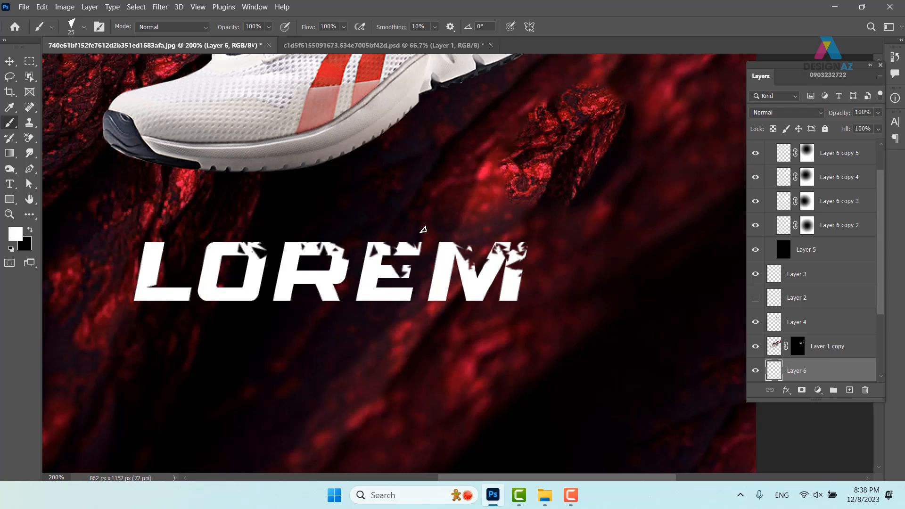
{"action": "left_click", "coordinate": [394, 234]}
{"action": "left_click", "coordinate": [410, 227]}
{"action": "left_click", "coordinate": [527, 219]}
{"action": "left_click", "coordinate": [549, 223]}
{"action": "left_click", "coordinate": [605, 215]}
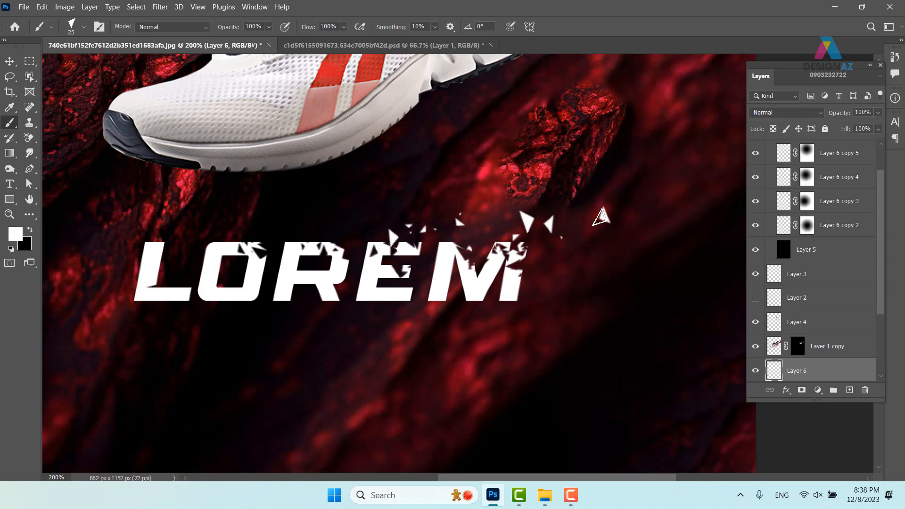
{"action": "left_click", "coordinate": [493, 224]}
{"action": "left_click", "coordinate": [554, 242]}
{"action": "left_click", "coordinate": [542, 247]}
{"action": "left_click", "coordinate": [572, 244]}
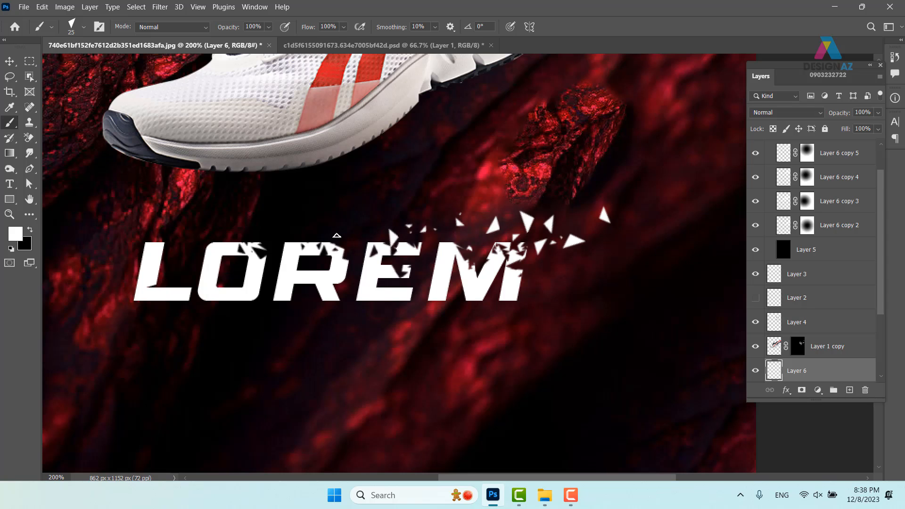
Scatter white shards above the O and R on the new layer
{"action": "left_click", "coordinate": [356, 233]}
{"action": "left_click", "coordinate": [378, 219]}
{"action": "left_click", "coordinate": [283, 234]}
{"action": "left_click", "coordinate": [271, 232]}
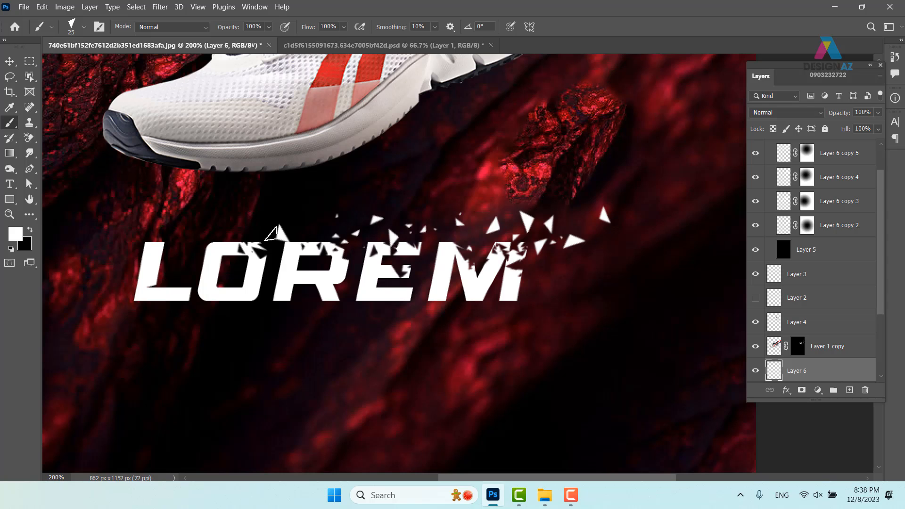
{"action": "left_click", "coordinate": [315, 207]}
{"action": "left_click", "coordinate": [235, 232]}
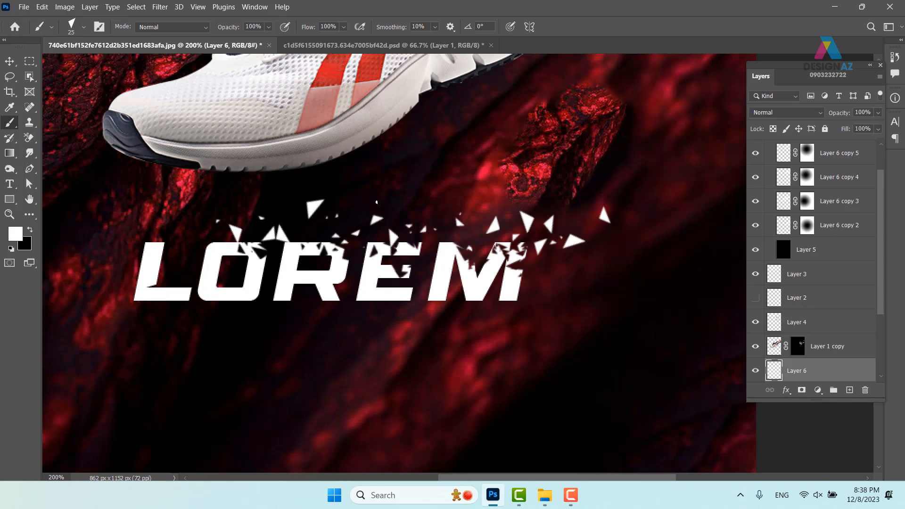
Scatter more white shards farther up and to the right of the M, so they disperse away from the word
{"action": "left_click", "coordinate": [445, 202]}
{"action": "left_click", "coordinate": [520, 205]}
{"action": "left_click", "coordinate": [514, 183]}
{"action": "left_click", "coordinate": [553, 165]}
{"action": "left_click", "coordinate": [584, 170]}
{"action": "left_click", "coordinate": [617, 176]}
{"action": "left_click", "coordinate": [579, 204]}
{"action": "left_click", "coordinate": [586, 217]}
{"action": "left_click", "coordinate": [557, 259]}
{"action": "left_click", "coordinate": [541, 274]}
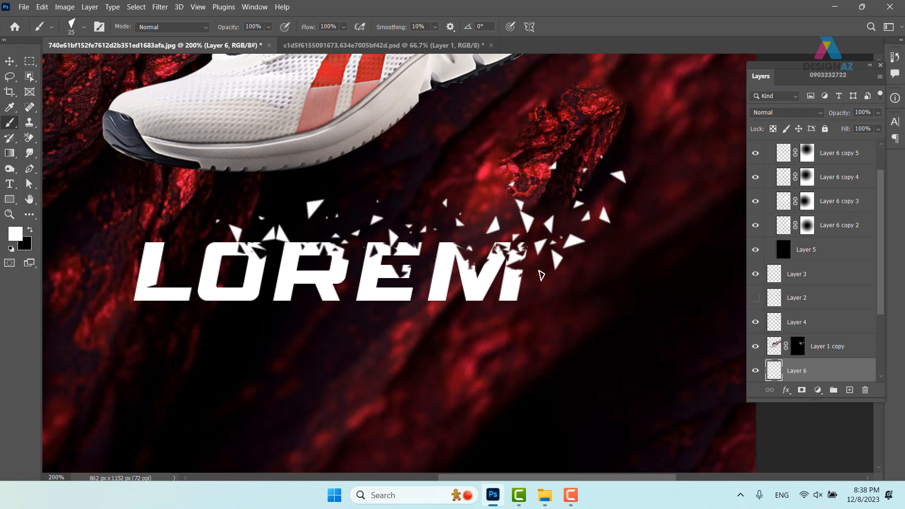
Add a layer mask to the shard layer and choose the soft round 25 px brush with 0% hardness
{"action": "left_click_drag", "start_coordinate": [625, 289], "coordinate": [548, 304]}
{"action": "key", "text": "ctrl+minus"}
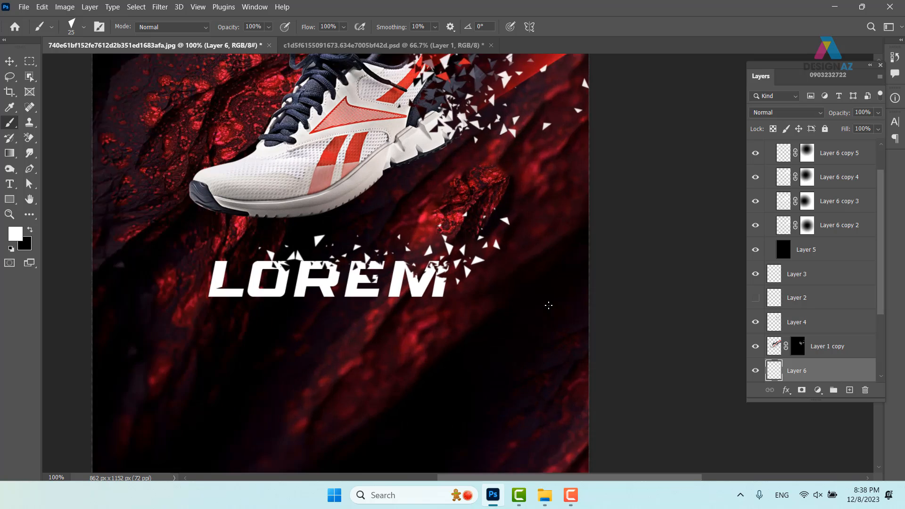
{"action": "key", "text": "ctrl+plus"}
{"action": "key", "text": "ctrl+plus"}
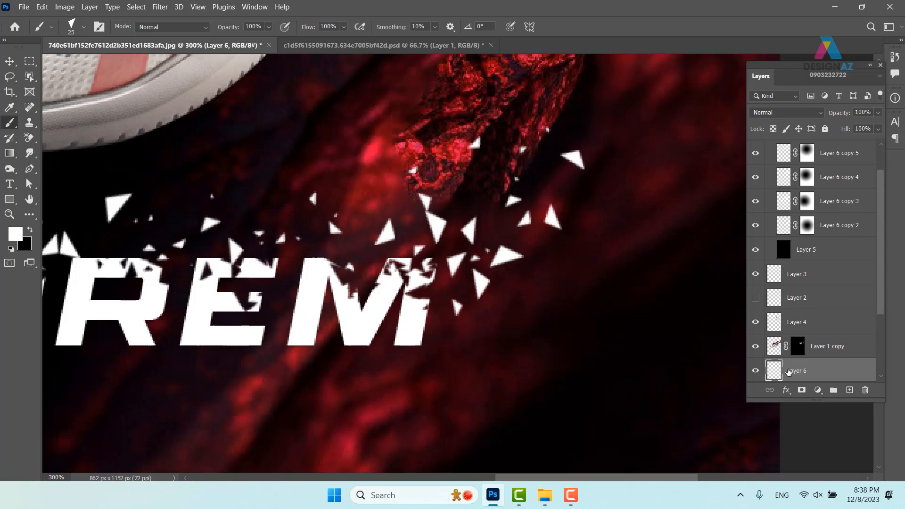
{"action": "left_click", "coordinate": [802, 390]}
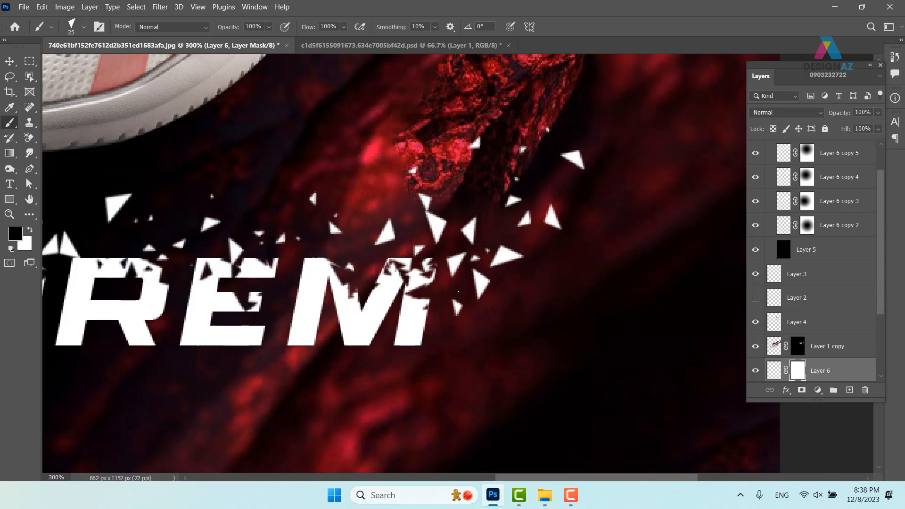
{"action": "left_click", "coordinate": [84, 27]}
{"action": "left_click", "coordinate": [79, 160]}
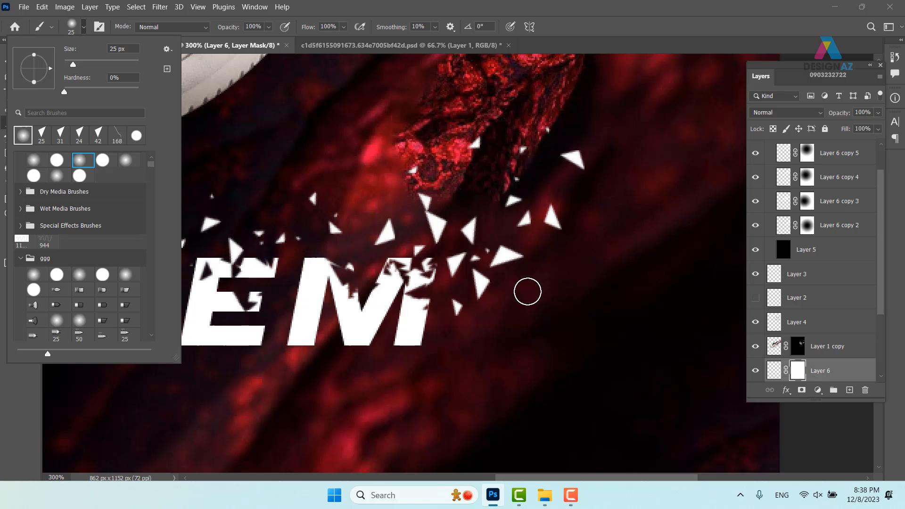
{"action": "key", "text": "Escape"}
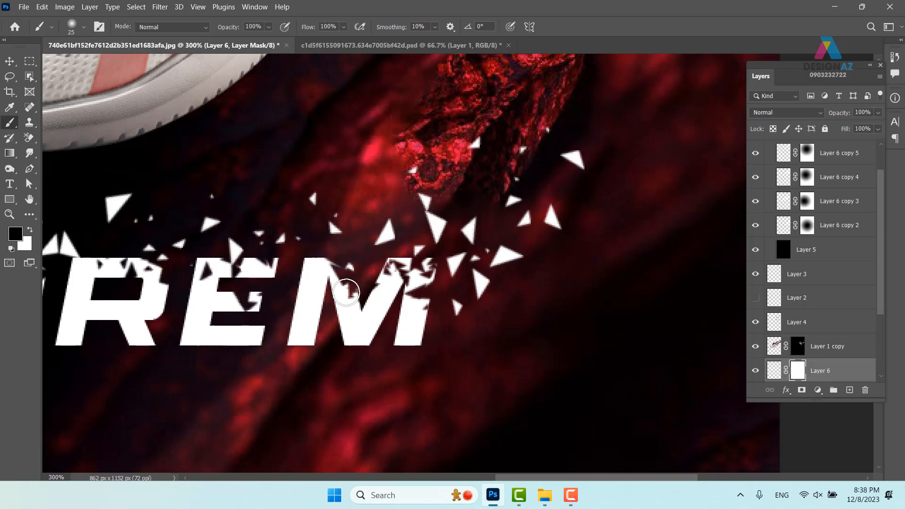
Fade several shards above and beside the M on the mask using dark grey 484848 and a 42 px brush
{"action": "left_click", "coordinate": [16, 233]}
{"action": "left_click", "coordinate": [321, 196]}
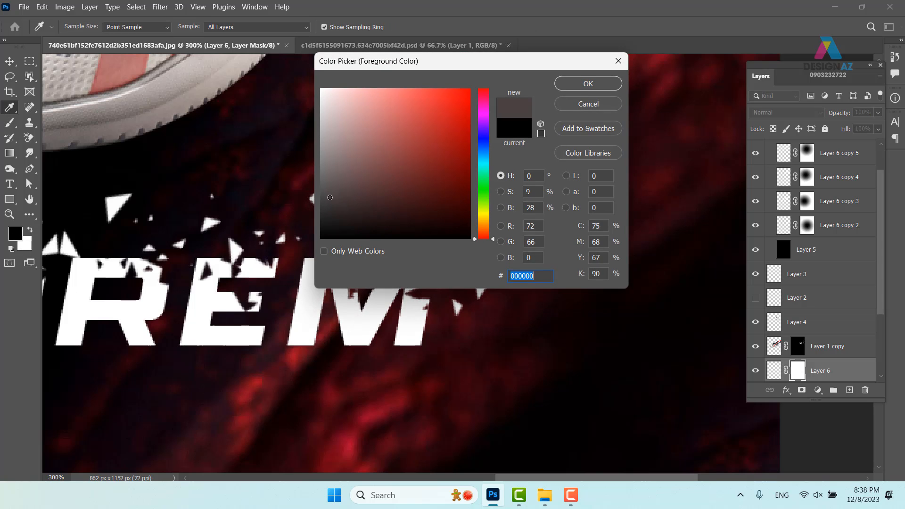
{"action": "left_click", "coordinate": [588, 84]}
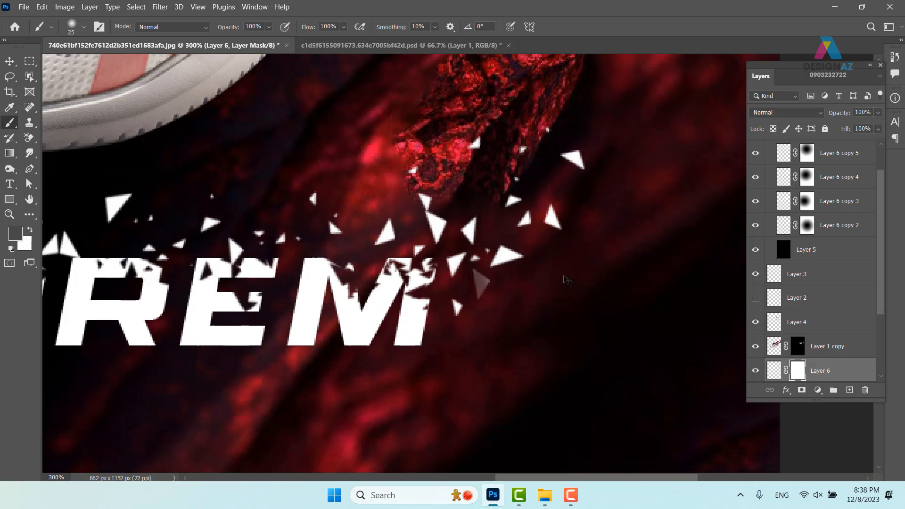
{"action": "key", "text": "ctrl+z"}
{"action": "right_click", "coordinate": [602, 257], "text": "alt"}
{"action": "left_click", "coordinate": [548, 211]}
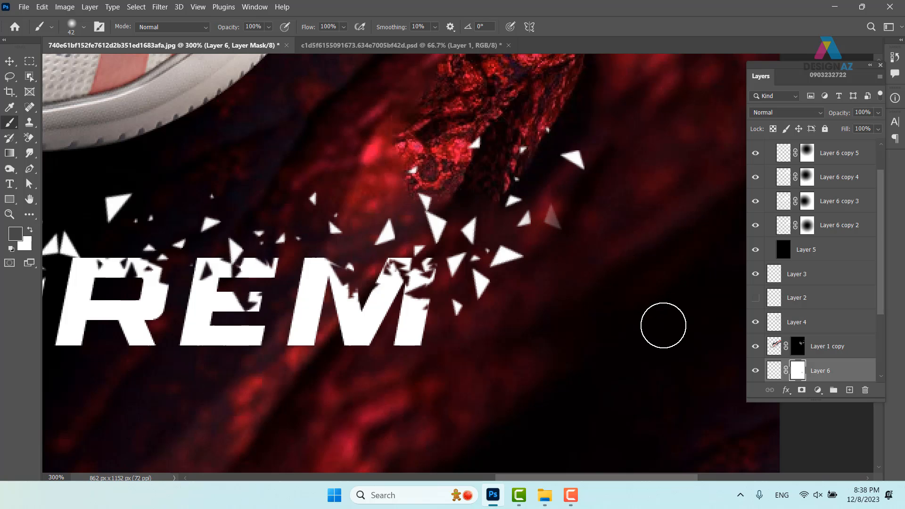
{"action": "left_click", "coordinate": [520, 147]}
{"action": "left_click", "coordinate": [474, 138]}
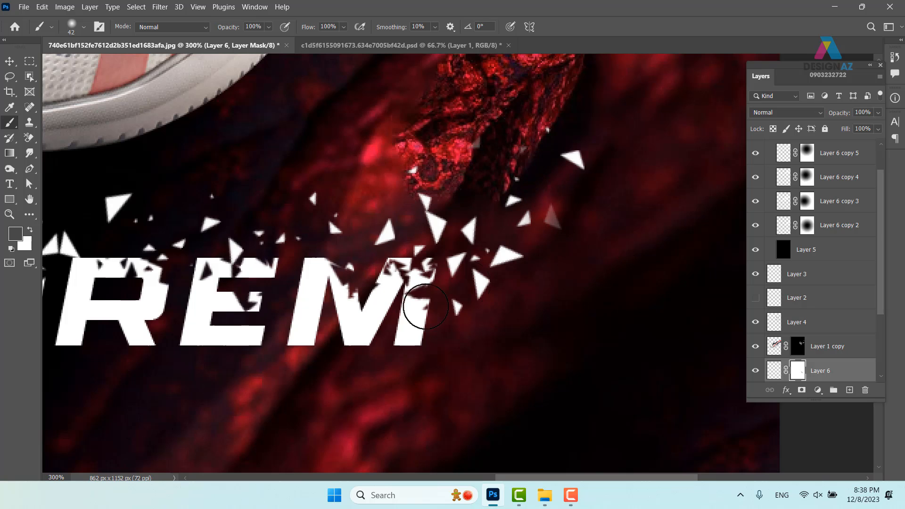
{"action": "left_click", "coordinate": [492, 255]}
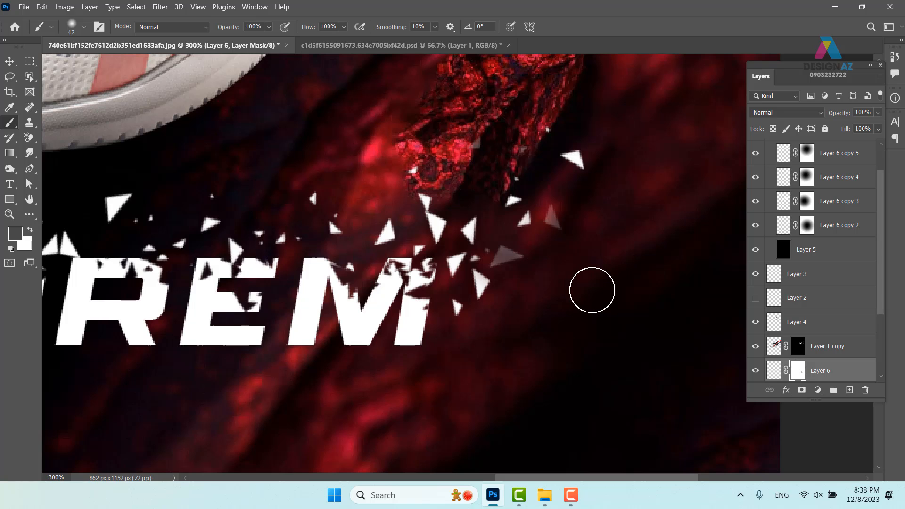
Set the foreground colour to light grey b4b4b4 and slightly fade shards above the R and E and beside the M
{"action": "left_click", "coordinate": [15, 233]}
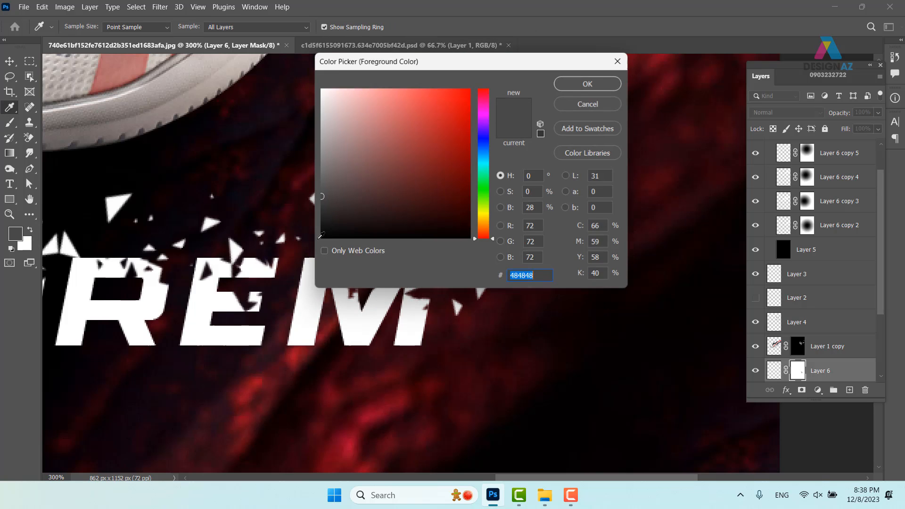
{"action": "type", "text": "b4b4b4"}
{"action": "left_click", "coordinate": [588, 85]}
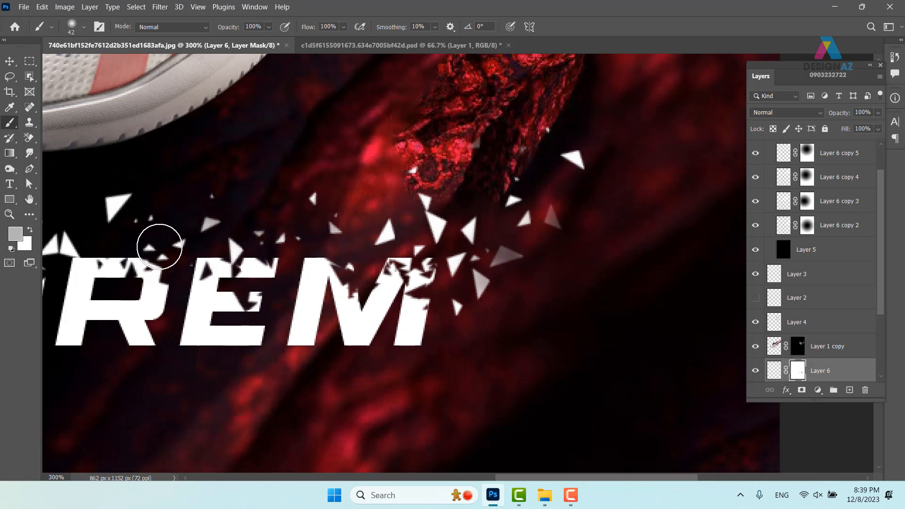
{"action": "left_click", "coordinate": [114, 198]}
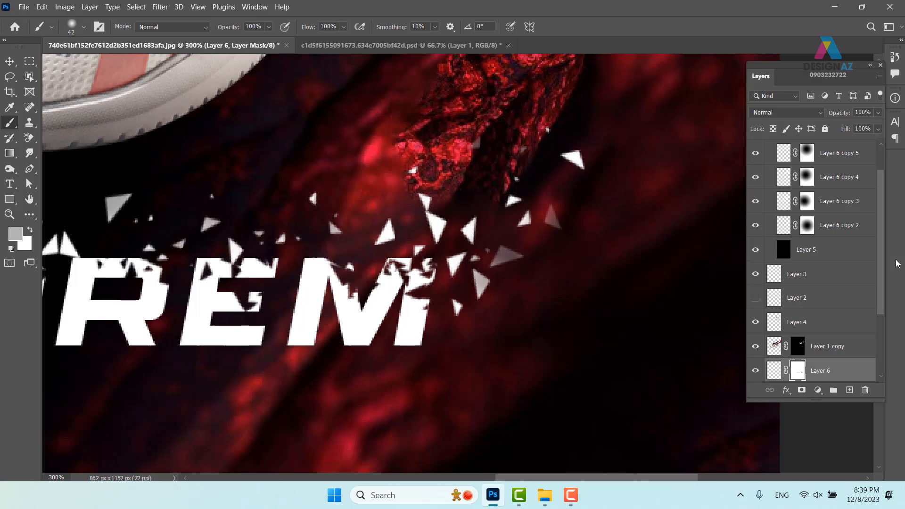
Add a separate Lorem Ipsum text line just below the large LOREM word
{"action": "key", "text": "ctrl+minus"}
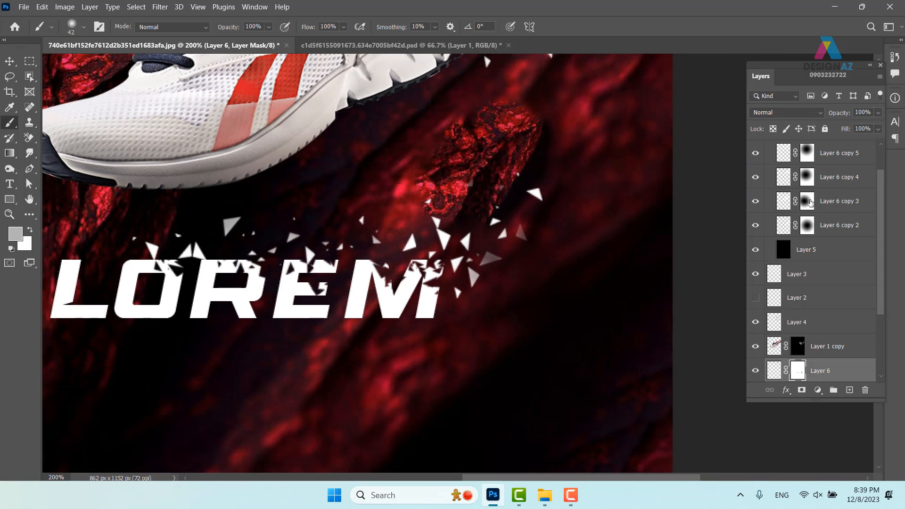
{"action": "left_click_drag", "start_coordinate": [423, 89], "coordinate": [575, 265]}
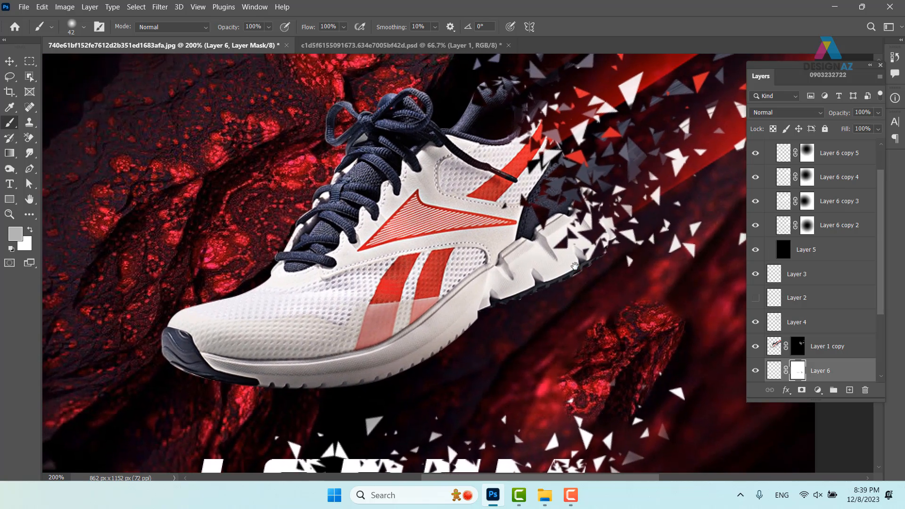
{"action": "key", "text": "ctrl+minus"}
{"action": "left_click_drag", "start_coordinate": [509, 255], "coordinate": [485, 175]}
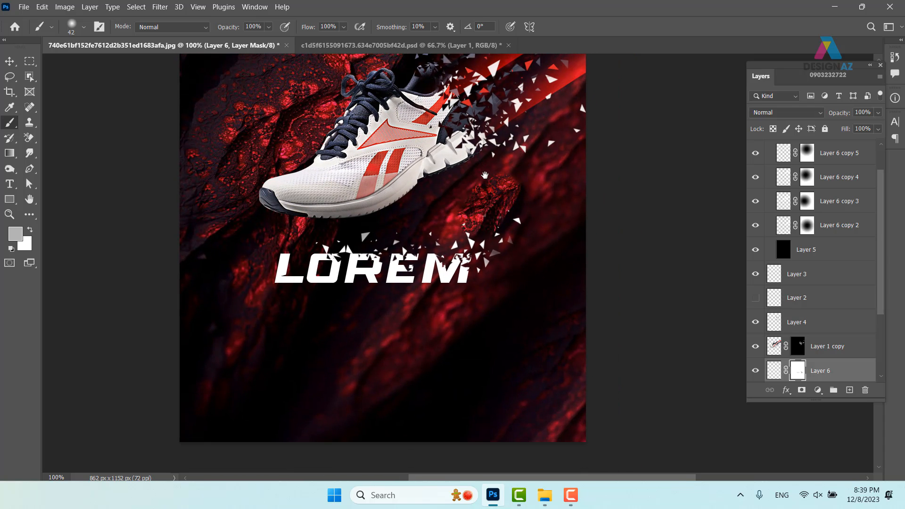
{"action": "left_click", "coordinate": [10, 184]}
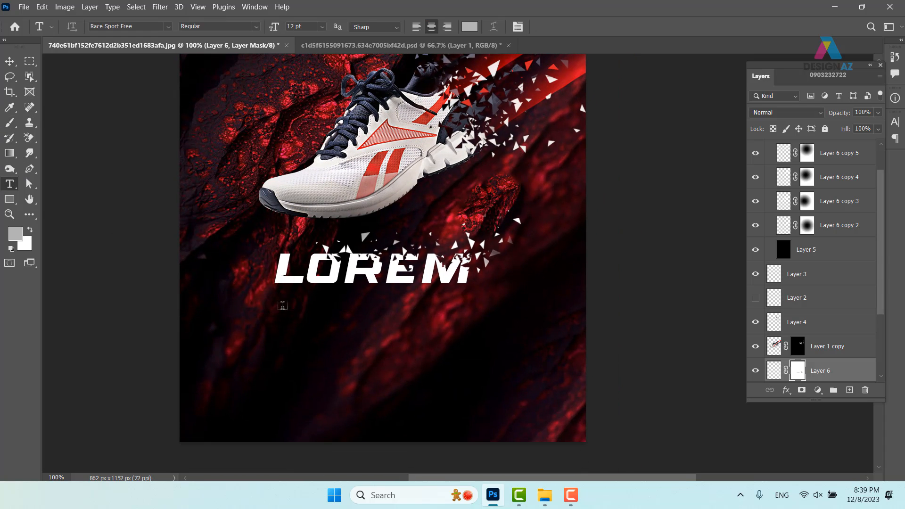
{"action": "left_click", "coordinate": [282, 305]}
{"action": "left_click", "coordinate": [9, 61]}
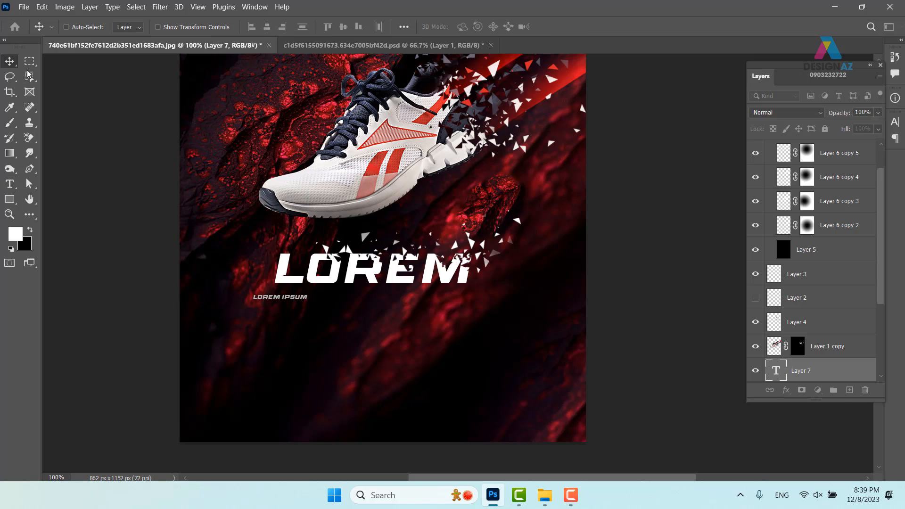
Scale the Lorem Ipsum line to about 294% and line up its left edge with the LOREM word above
{"action": "key", "text": "ctrl+t"}
{"action": "left_click_drag", "start_coordinate": [307, 300], "coordinate": [413, 312]}
{"action": "left_click_drag", "start_coordinate": [356, 299], "coordinate": [377, 296]}
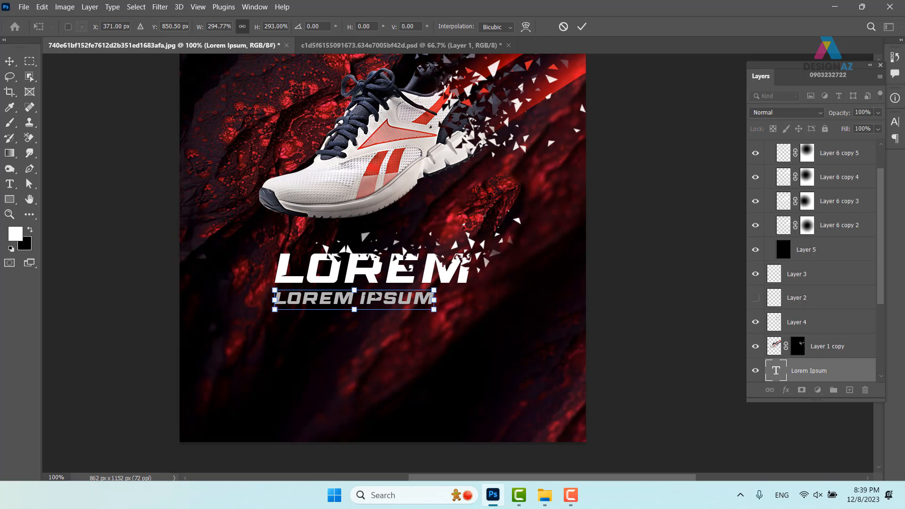
{"action": "key", "text": "Return"}
Change the Lorem Ipsum line's font to Roboto Light and realign its left edge beneath LOREM
{"action": "key", "text": "t"}
{"action": "left_click", "coordinate": [145, 25]}
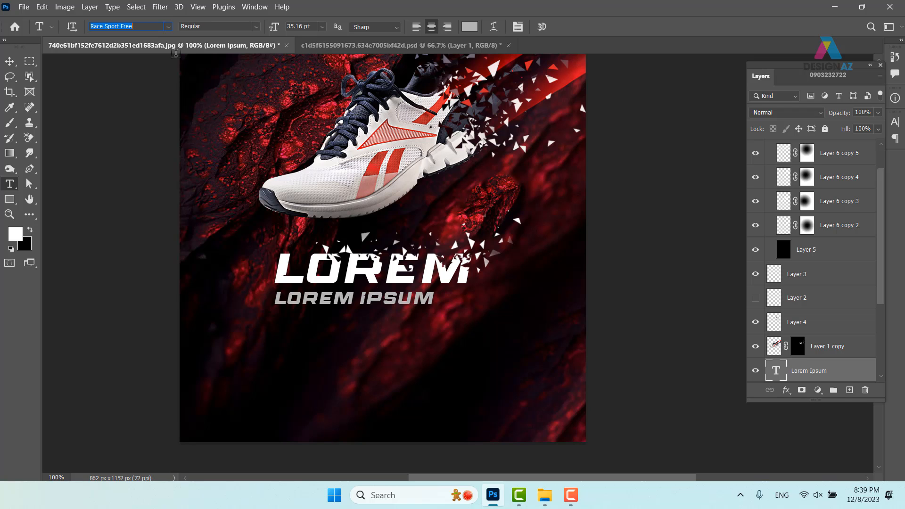
{"action": "key", "text": "BackSpace"}
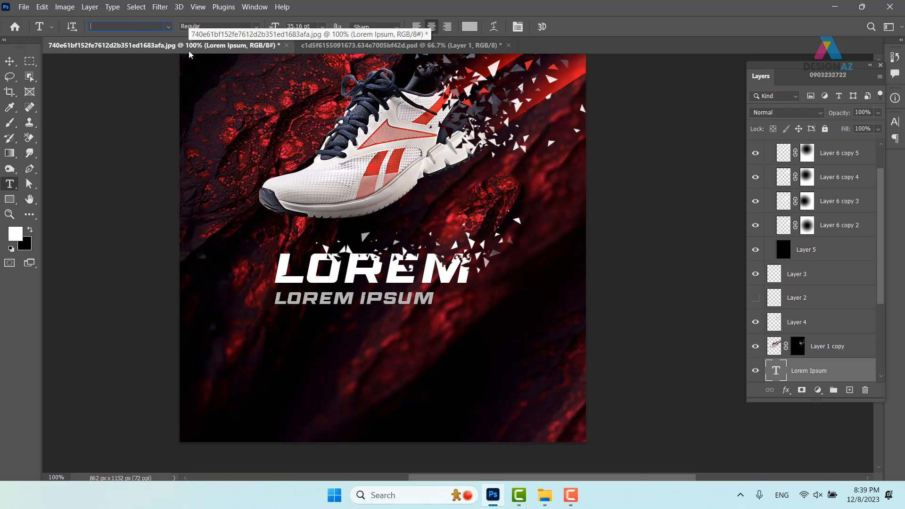
{"action": "type", "text": "roboto"}
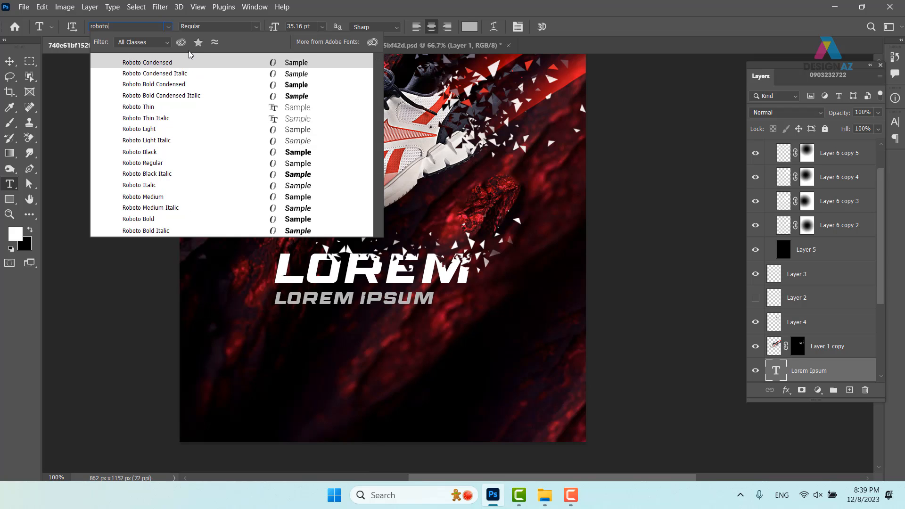
{"action": "key", "text": "Return"}
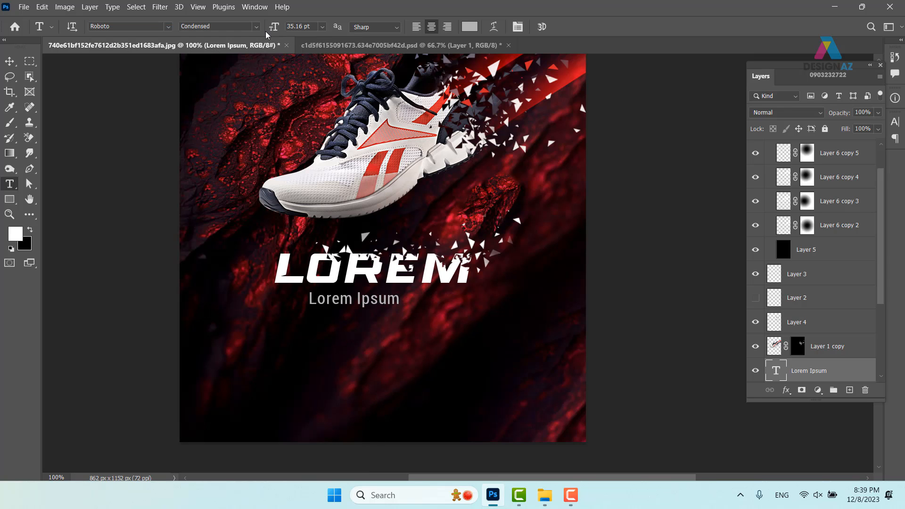
{"action": "left_click", "coordinate": [257, 28]}
{"action": "left_click", "coordinate": [241, 94]}
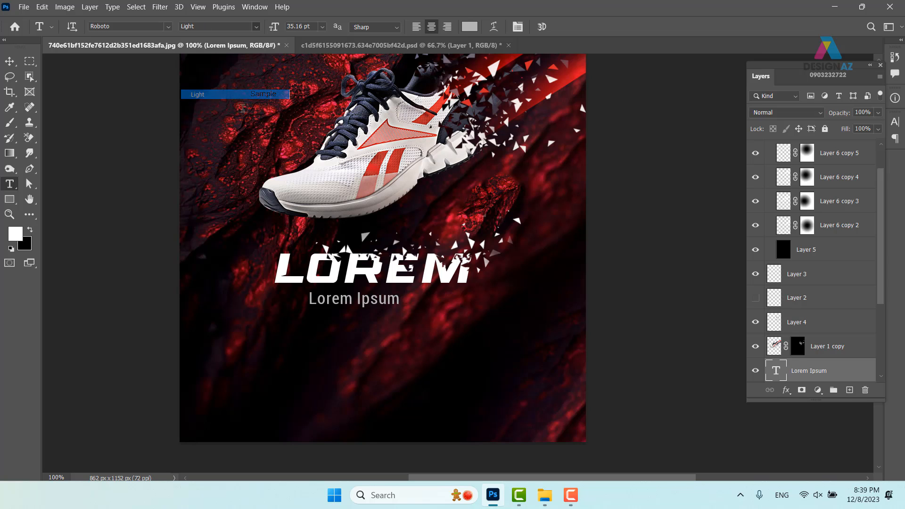
{"action": "key", "text": "v"}
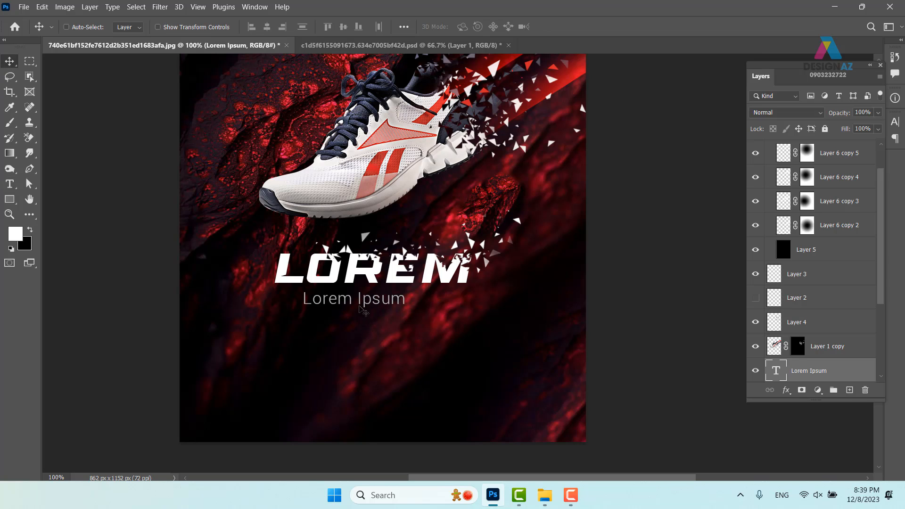
{"action": "left_click_drag", "start_coordinate": [363, 311], "coordinate": [334, 308]}
Change the Lorem Ipsum line's text colour to pure red ff0000
{"action": "key", "text": "t"}
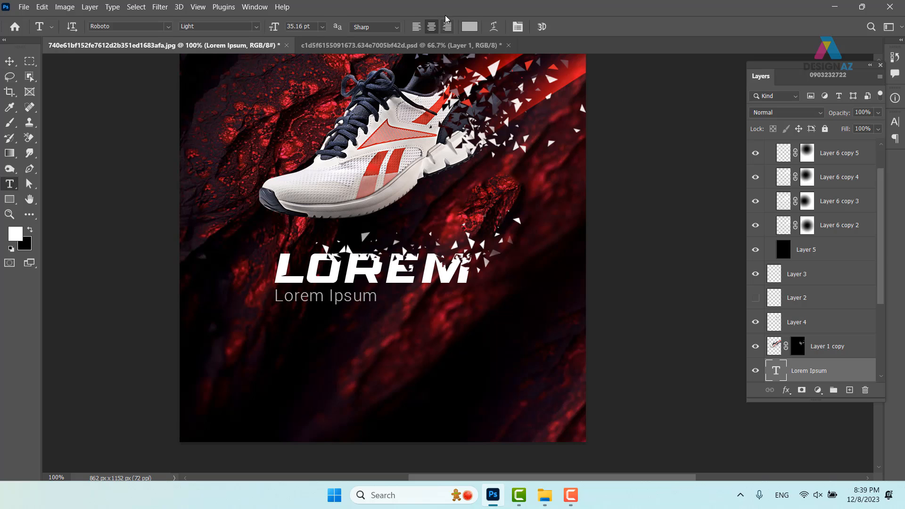
{"action": "left_click", "coordinate": [469, 26]}
{"action": "left_click", "coordinate": [470, 89]}
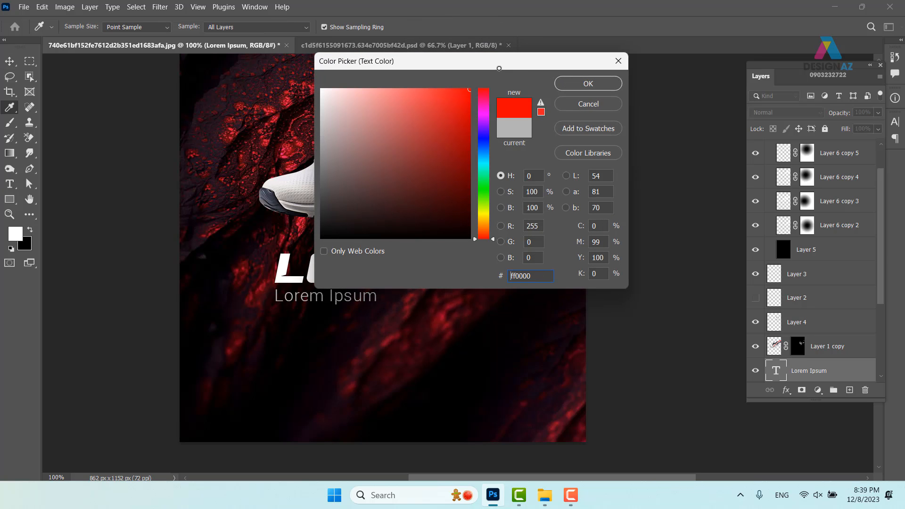
{"action": "left_click", "coordinate": [570, 82]}
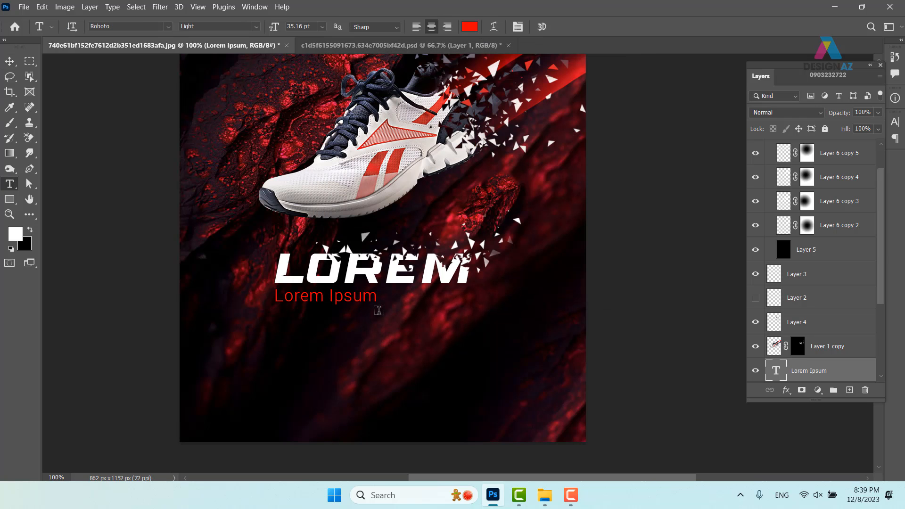
Set the tracking of the Lorem Ipsum line to 100
{"action": "key", "text": "ctrl+plus"}
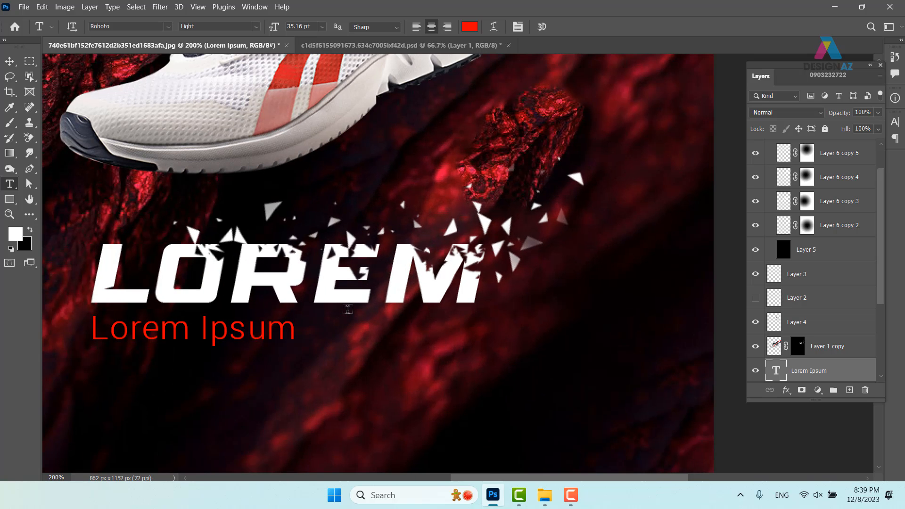
{"action": "scroll", "coordinate": [348, 310], "scroll_direction": "left", "scroll_amount": 3}
{"action": "scroll", "coordinate": [347, 310], "scroll_direction": "down", "scroll_amount": 1}
{"action": "left_click", "coordinate": [10, 60]}
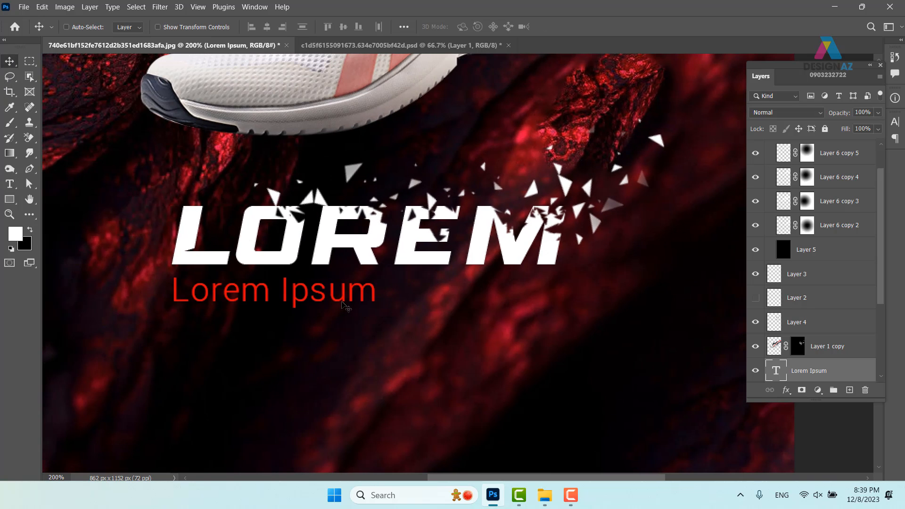
{"action": "key", "text": "t"}
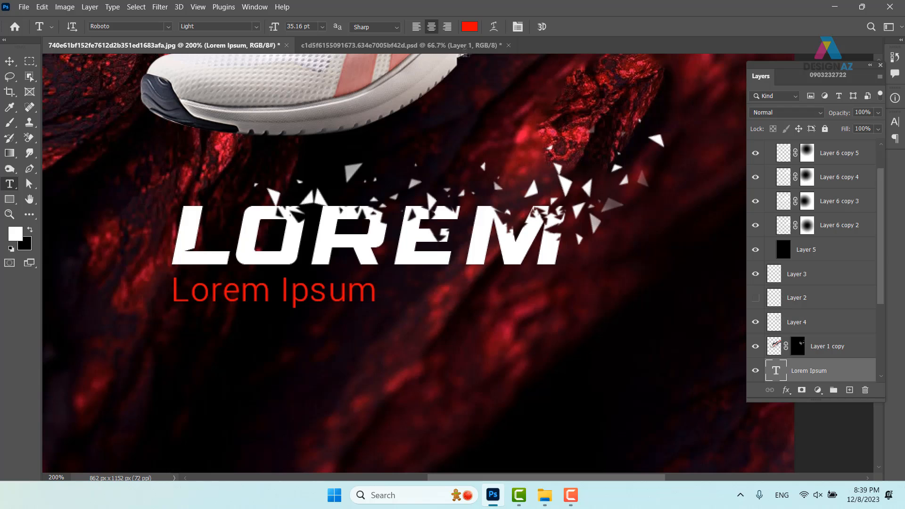
{"action": "left_click", "coordinate": [517, 28]}
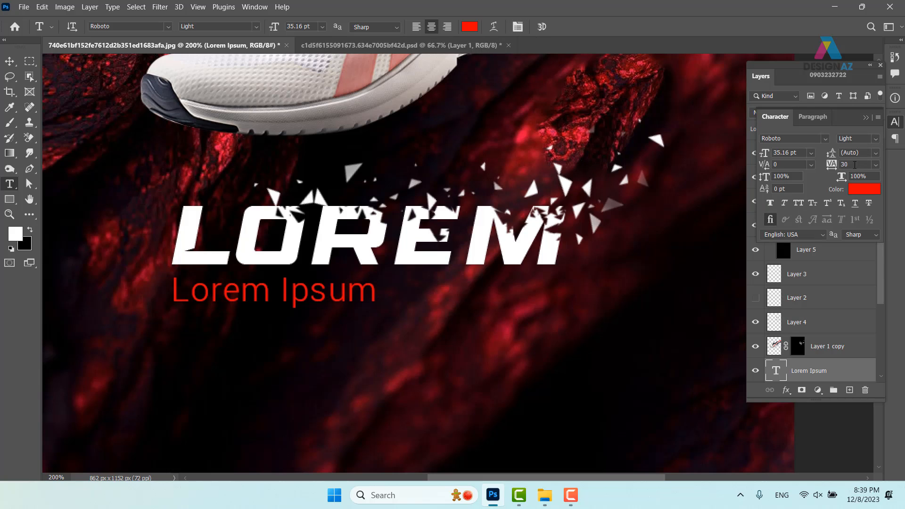
{"action": "left_click", "coordinate": [855, 164]}
{"action": "key", "text": "Return"}
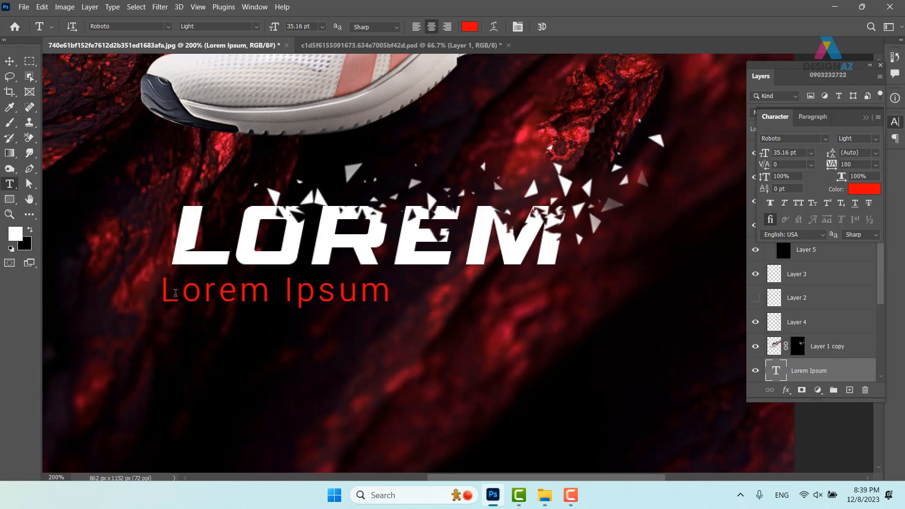
Widen the Lorem Ipsum line's tracking to 480 and shift the line right so its end meets the M of LOREM
{"action": "left_click_drag", "start_coordinate": [164, 286], "coordinate": [451, 295]}
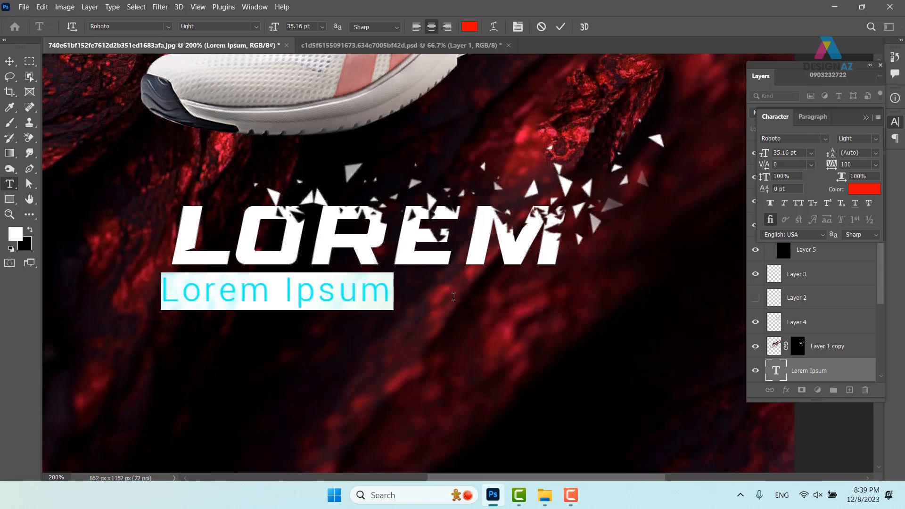
{"action": "key", "text": "alt+Right"}
{"action": "key", "text": "alt+Right"}
{"action": "key", "text": "alt+Right"}
{"action": "key", "text": "alt+Right"}
{"action": "key", "text": "alt+Right"}
{"action": "key", "text": "alt+Right"}
{"action": "key", "text": "alt+Right"}
{"action": "key", "text": "alt+Right"}
{"action": "key", "text": "alt+Right"}
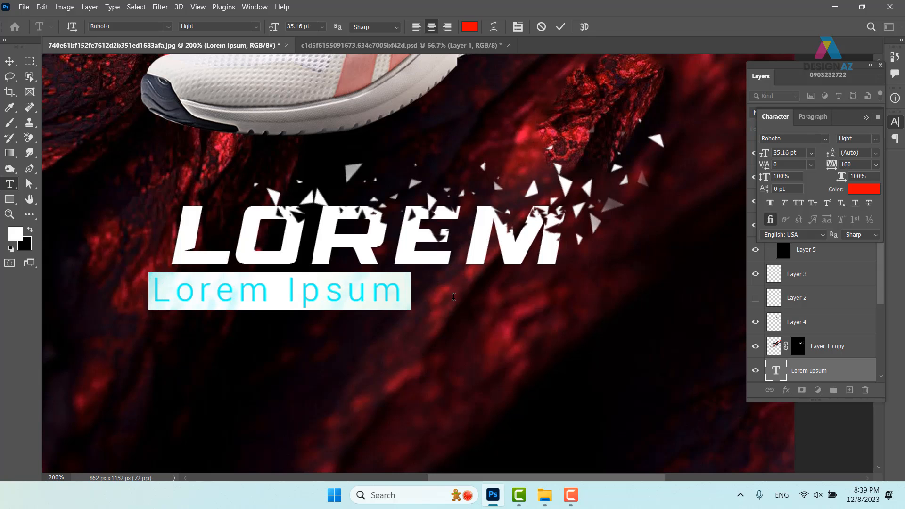
{"action": "key", "text": "alt+Right"}
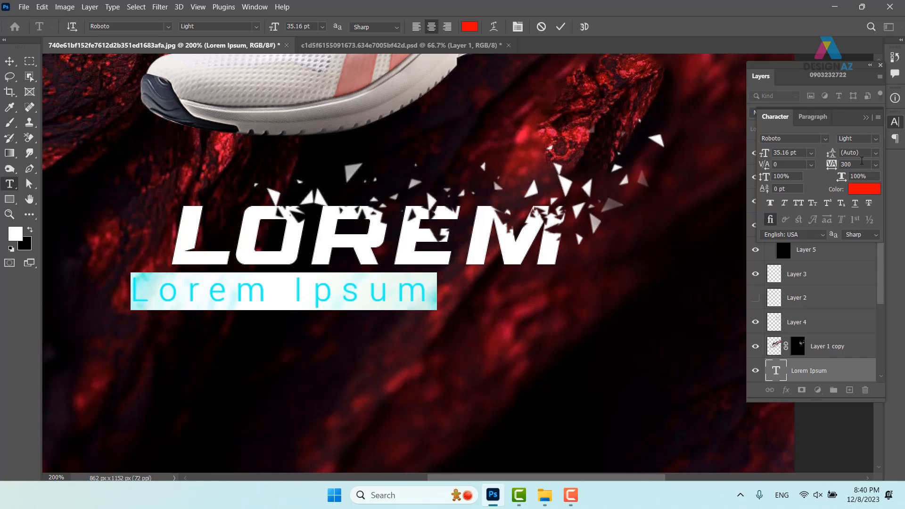
{"action": "key", "text": "alt+Right"}
{"action": "key", "text": "alt+Right"}
{"action": "key", "text": "alt+Right"}
{"action": "key", "text": "alt+Right"}
{"action": "key", "text": "alt+Right"}
{"action": "key", "text": "alt+Right"}
{"action": "key", "text": "alt+Right"}
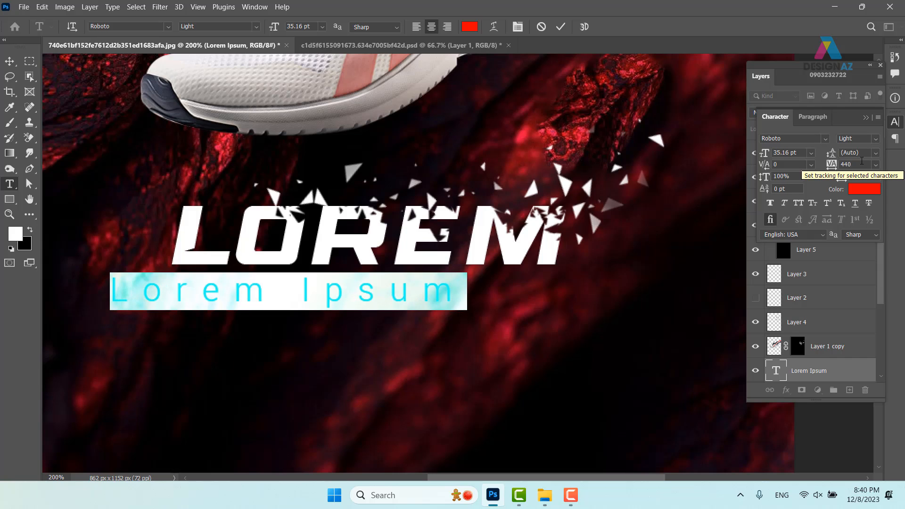
{"action": "key", "text": "alt+Right"}
{"action": "key", "text": "alt+Right"}
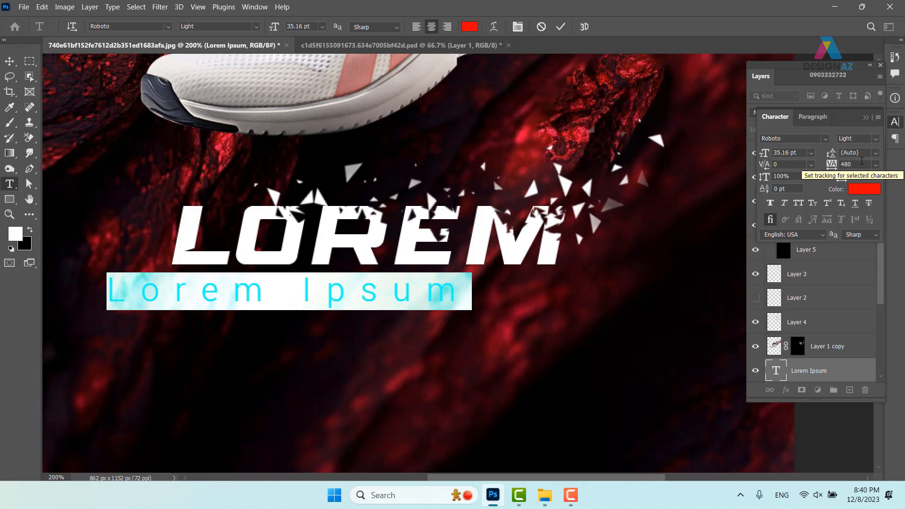
{"action": "left_click", "coordinate": [9, 61]}
{"action": "left_click_drag", "start_coordinate": [259, 297], "coordinate": [364, 297]}
Increase the Lorem Ipsum tracking to 580 and reposition the line so it spans the width of LOREM
{"action": "key", "text": "t"}
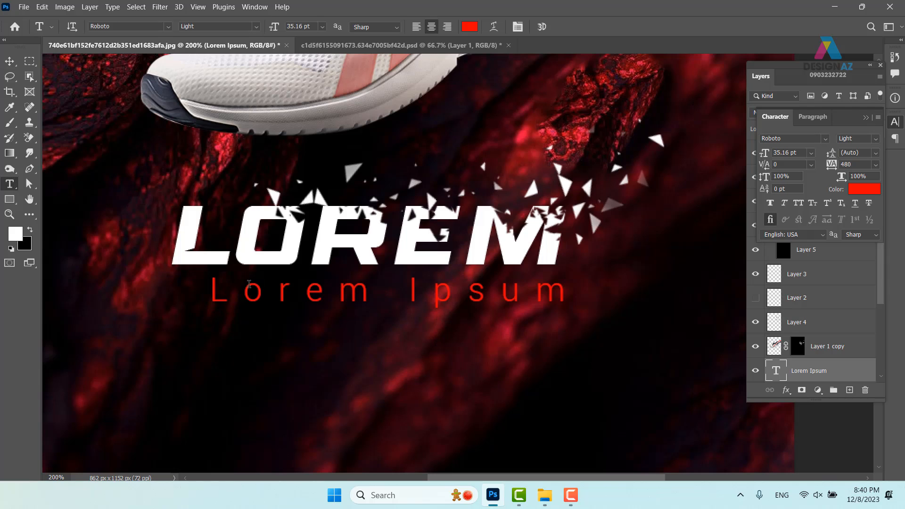
{"action": "left_click_drag", "start_coordinate": [213, 286], "coordinate": [653, 283]}
{"action": "key", "text": "alt+Right"}
{"action": "key", "text": "alt+Right"}
{"action": "key", "text": "alt+Right"}
{"action": "key", "text": "alt+Right"}
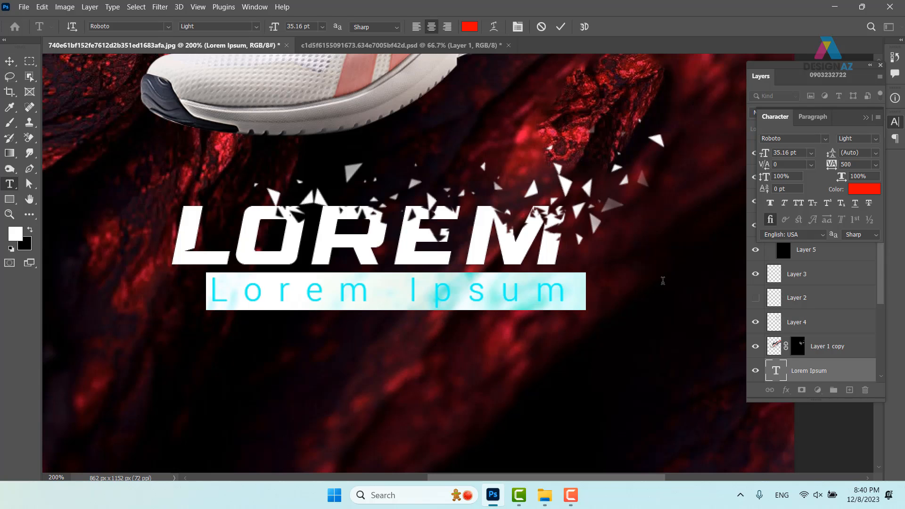
{"action": "key", "text": "alt+Right"}
{"action": "key", "text": "alt+Right"}
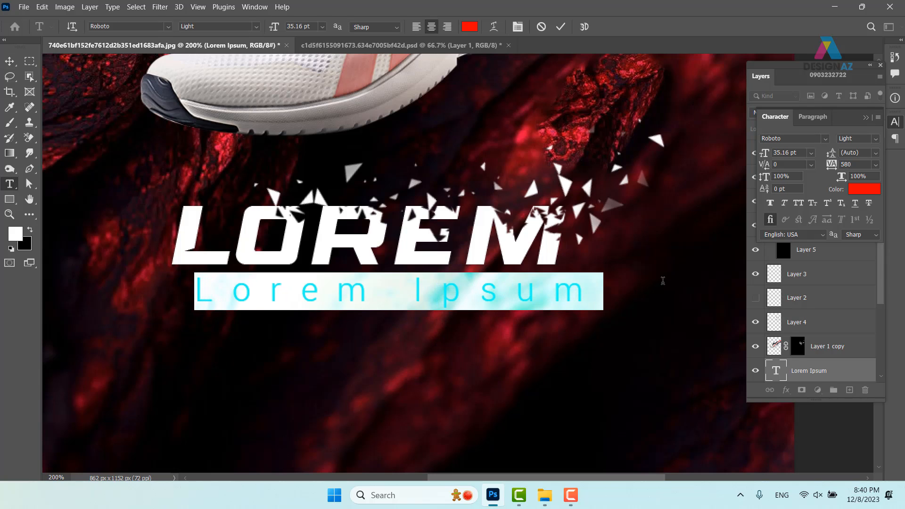
{"action": "left_click", "coordinate": [9, 61]}
{"action": "mouse_move", "coordinate": [359, 322]}
{"action": "left_mouse_down"}
{"action": "mouse_move", "coordinate": [332, 312]}
{"action": "mouse_move", "coordinate": [344, 312]}
{"action": "left_mouse_up"}
Examine the overall poster composition of the dispersing shoe with the two text lines
{"action": "key", "text": "ctrl+minus"}
{"action": "key", "text": "ctrl+minus"}
{"action": "key", "text": "ctrl+minus"}
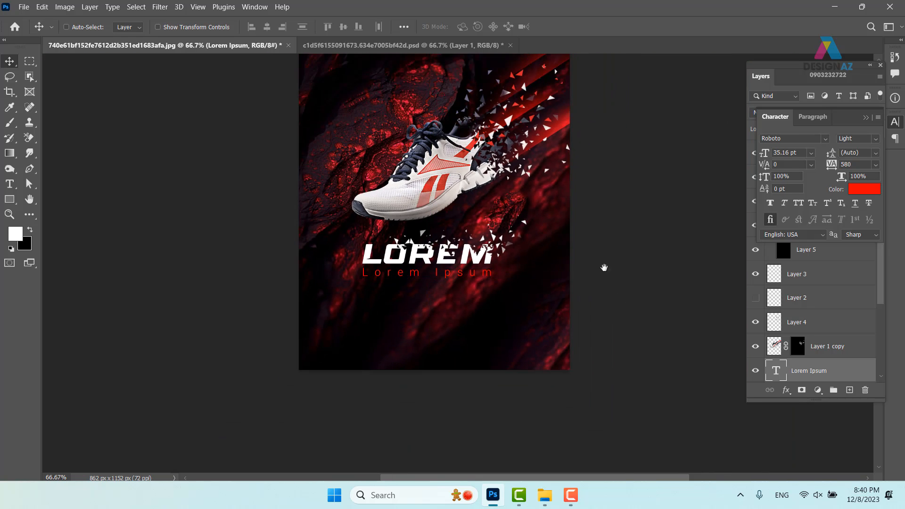
{"action": "left_click_drag", "start_coordinate": [603, 267], "coordinate": [557, 337]}
{"action": "key", "text": "z"}
{"action": "left_click_drag", "start_coordinate": [516, 264], "coordinate": [649, 332]}
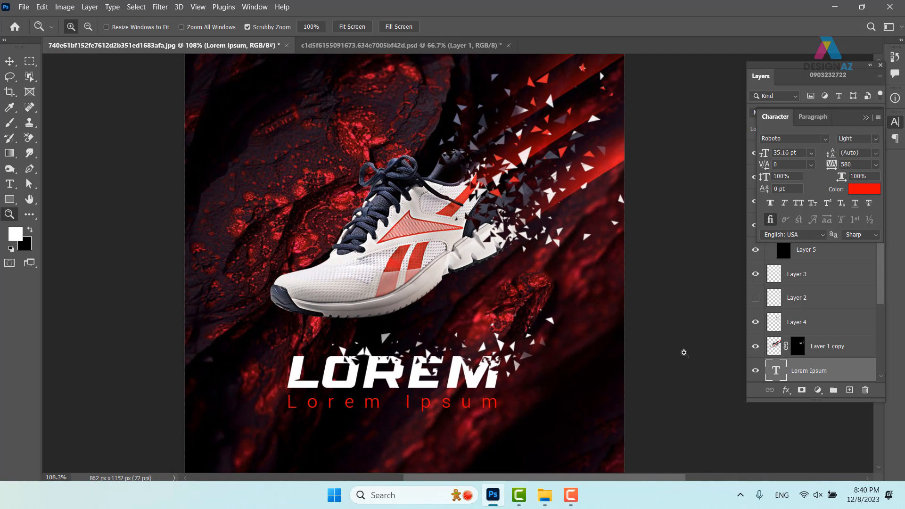